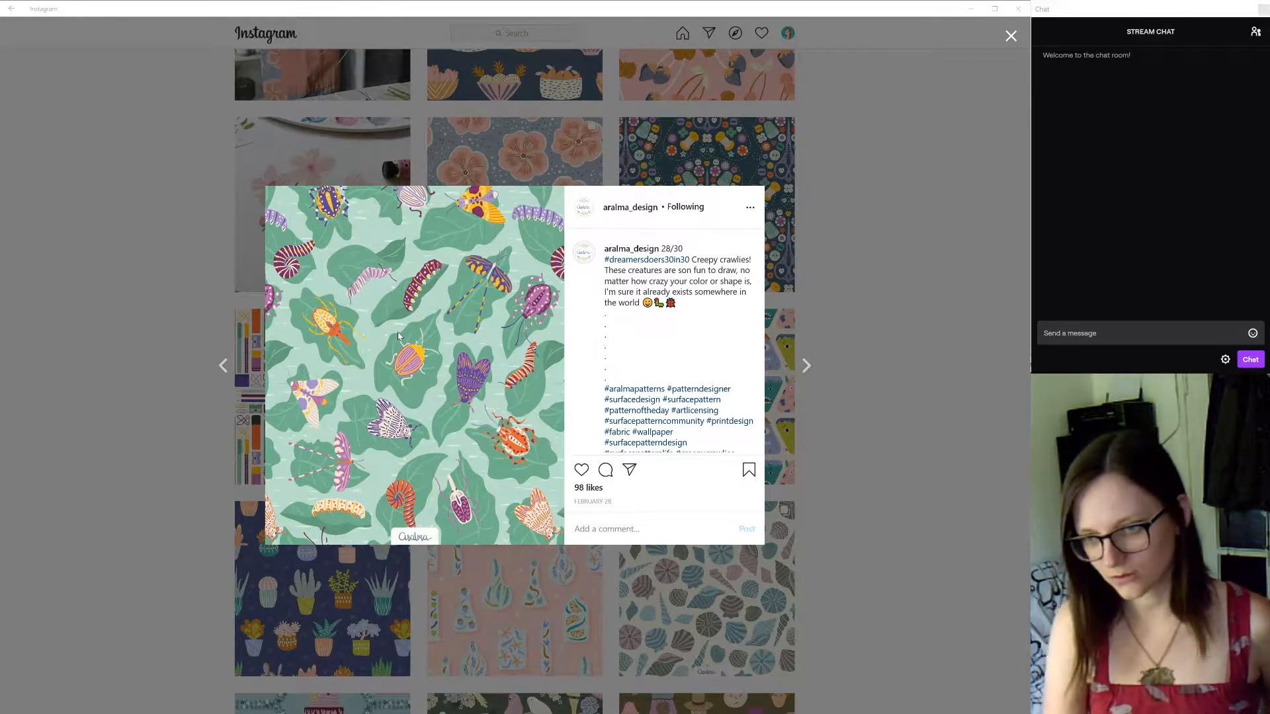
Close the creepy-crawlies pattern post and browse the designer's Instagram posts back up to the newest ones
{"action": "left_click", "coordinate": [902, 285]}
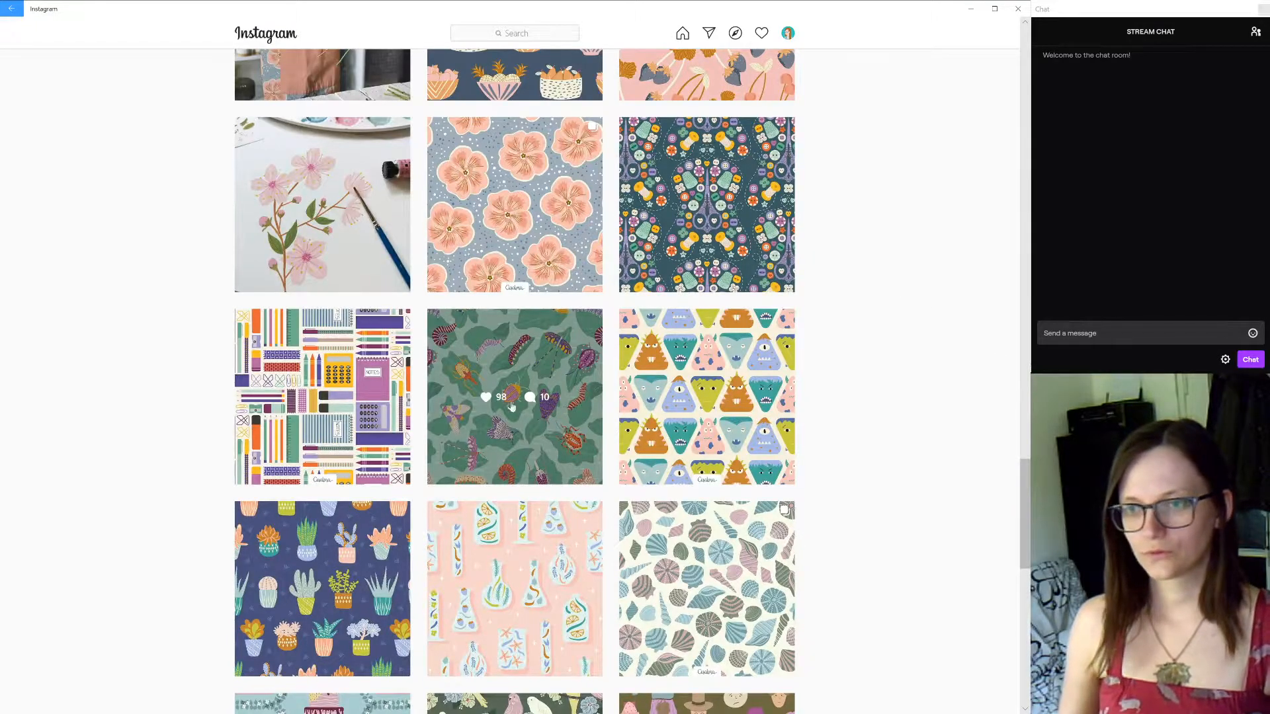
{"action": "scroll", "coordinate": [892, 360], "scroll_direction": "up", "scroll_amount": 5}
{"action": "scroll", "coordinate": [893, 361], "scroll_direction": "up", "scroll_amount": 6}
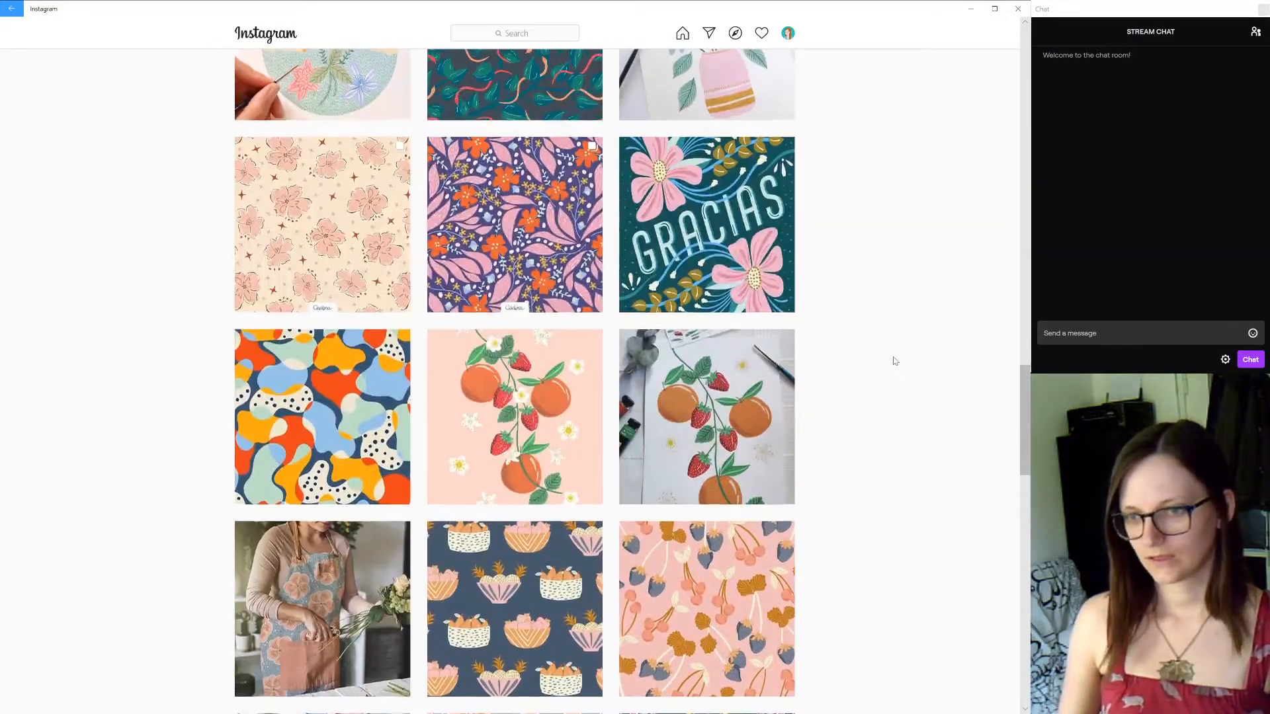
{"action": "scroll", "coordinate": [896, 354], "scroll_direction": "up", "scroll_amount": 6}
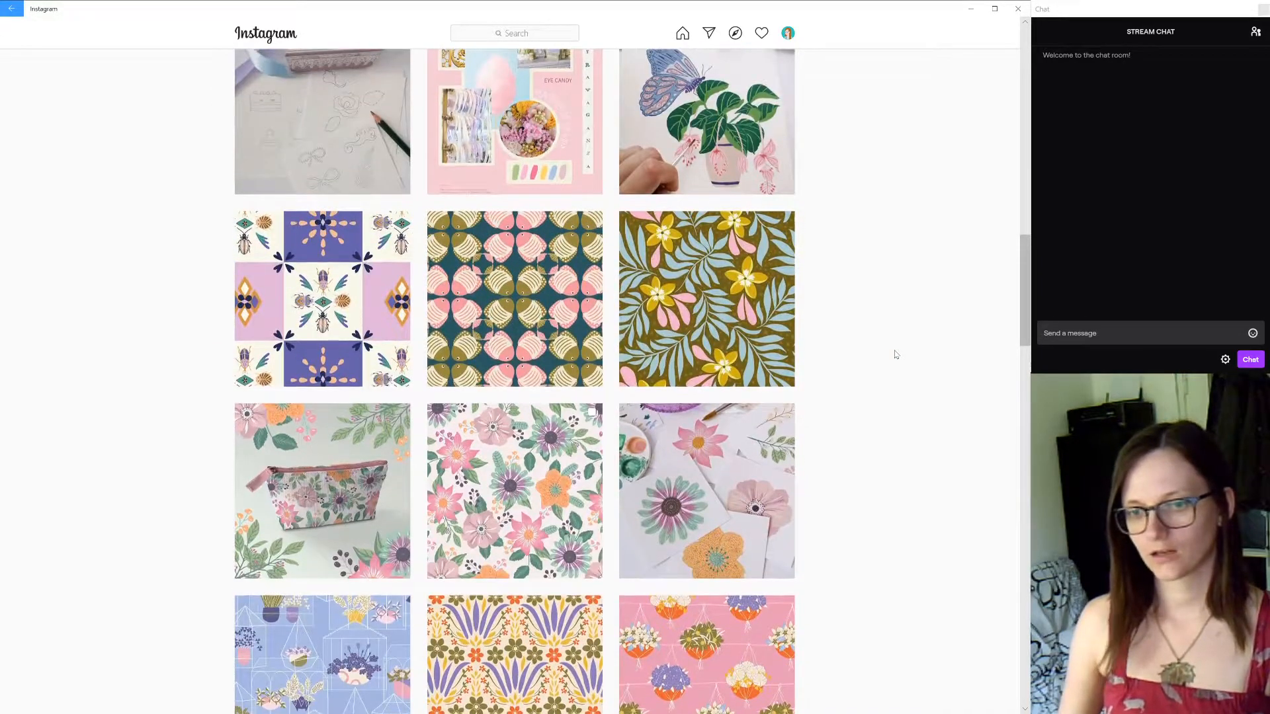
{"action": "scroll", "coordinate": [894, 354], "scroll_direction": "up", "scroll_amount": 7}
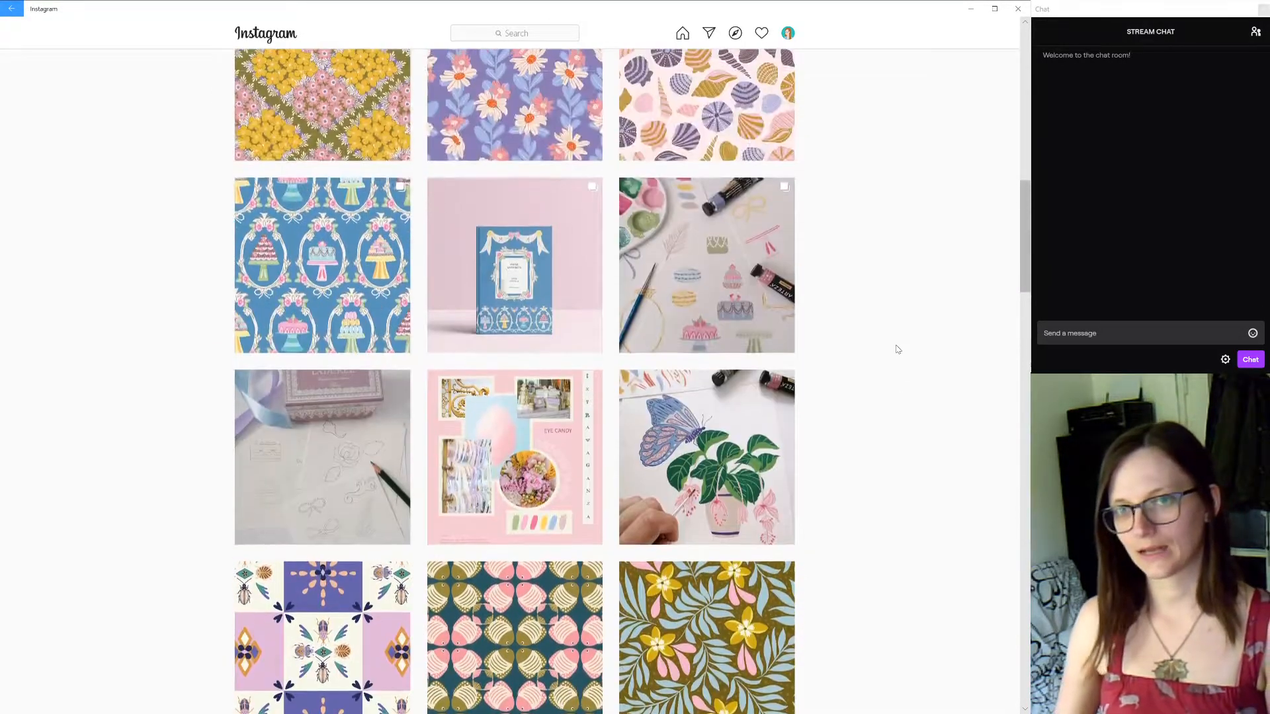
{"action": "scroll", "coordinate": [896, 357], "scroll_direction": "up", "scroll_amount": 9}
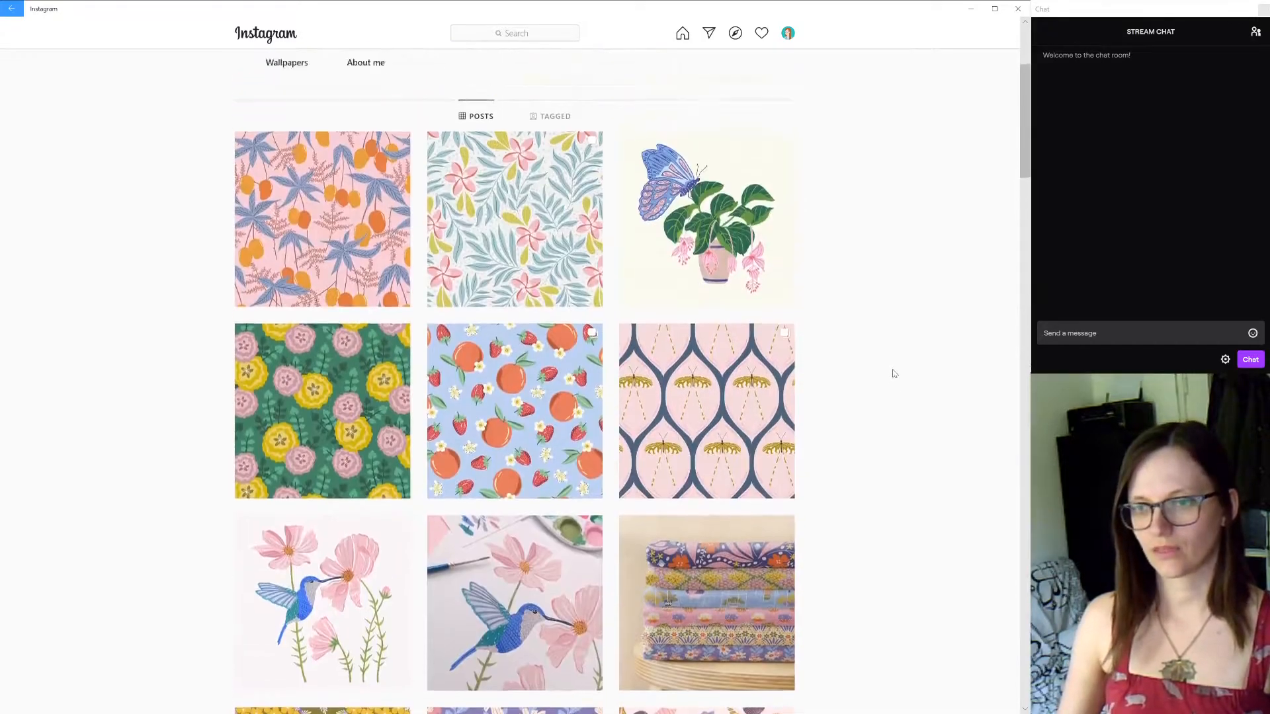
{"action": "scroll", "coordinate": [894, 374], "scroll_direction": "up", "scroll_amount": 2}
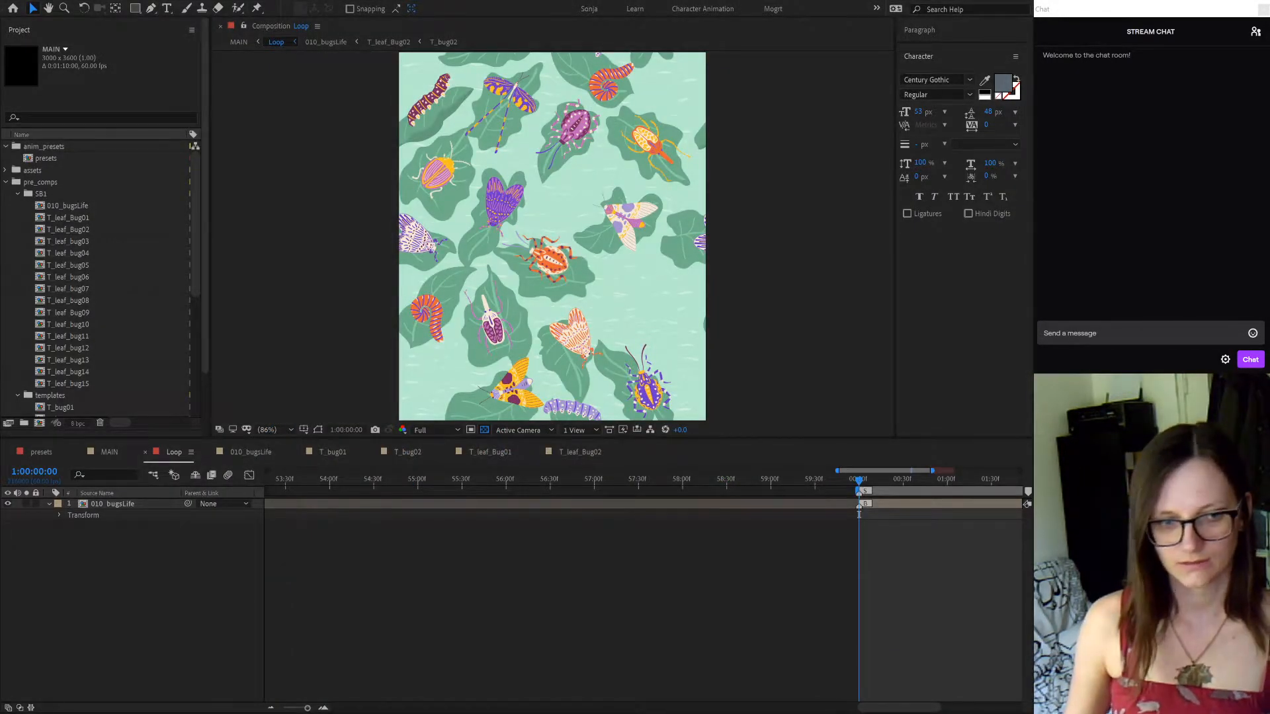
Switch to After Effects and scrub through the Loop composition from its start to about 1:00:00:52
{"action": "left_click", "coordinate": [858, 514]}
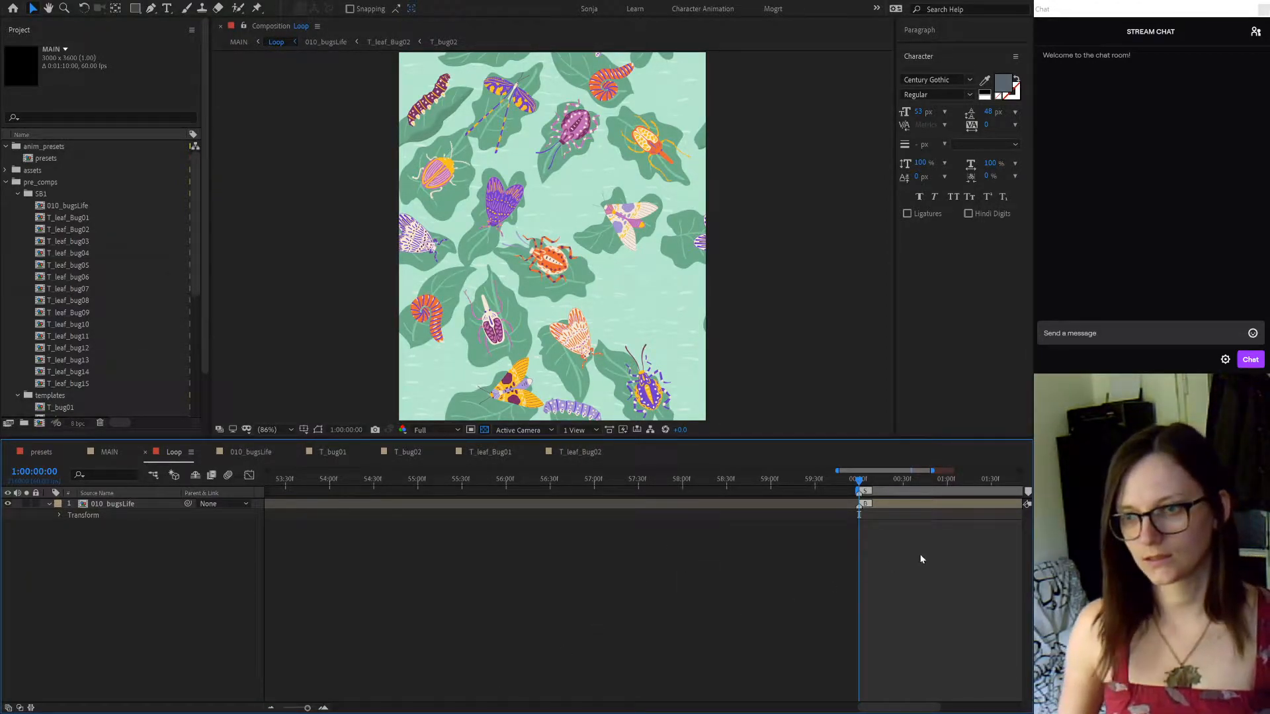
{"action": "scroll", "coordinate": [972, 557], "scroll_direction": "up", "scroll_amount": 1}
{"action": "left_click_drag", "start_coordinate": [883, 581], "coordinate": [522, 595]}
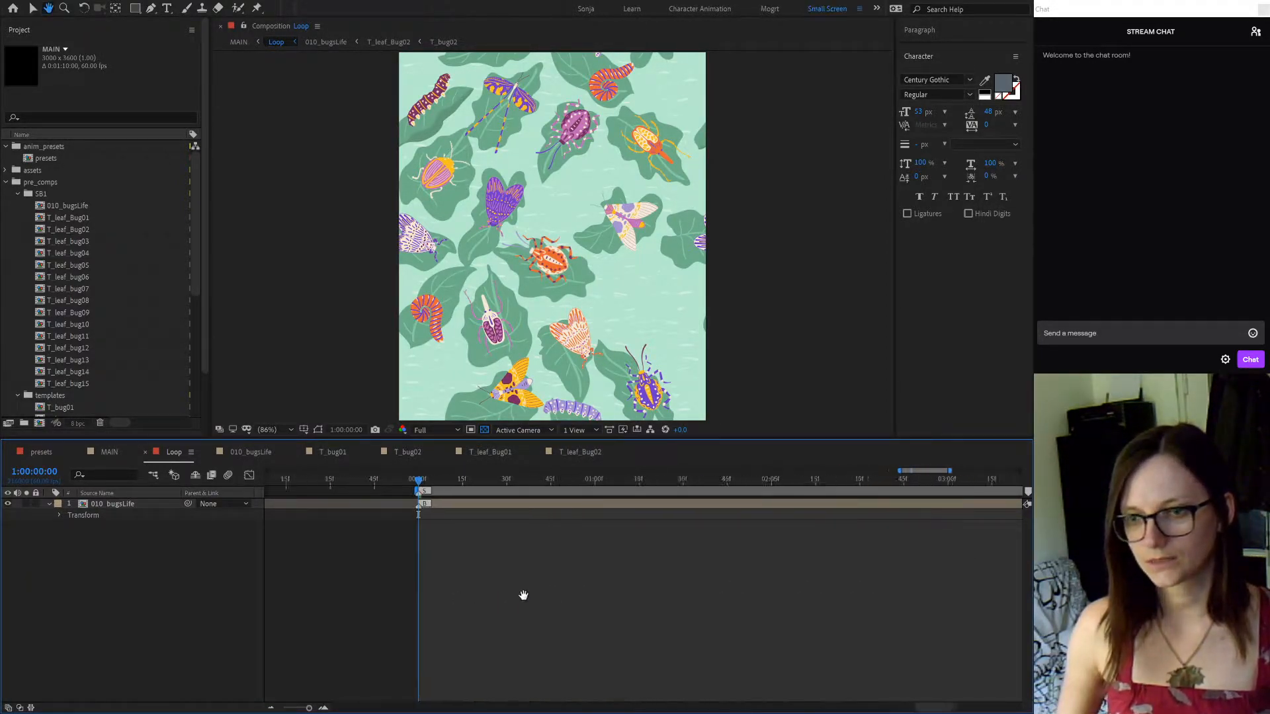
{"action": "left_click", "coordinate": [402, 482]}
{"action": "left_click_drag", "start_coordinate": [409, 482], "coordinate": [542, 483]}
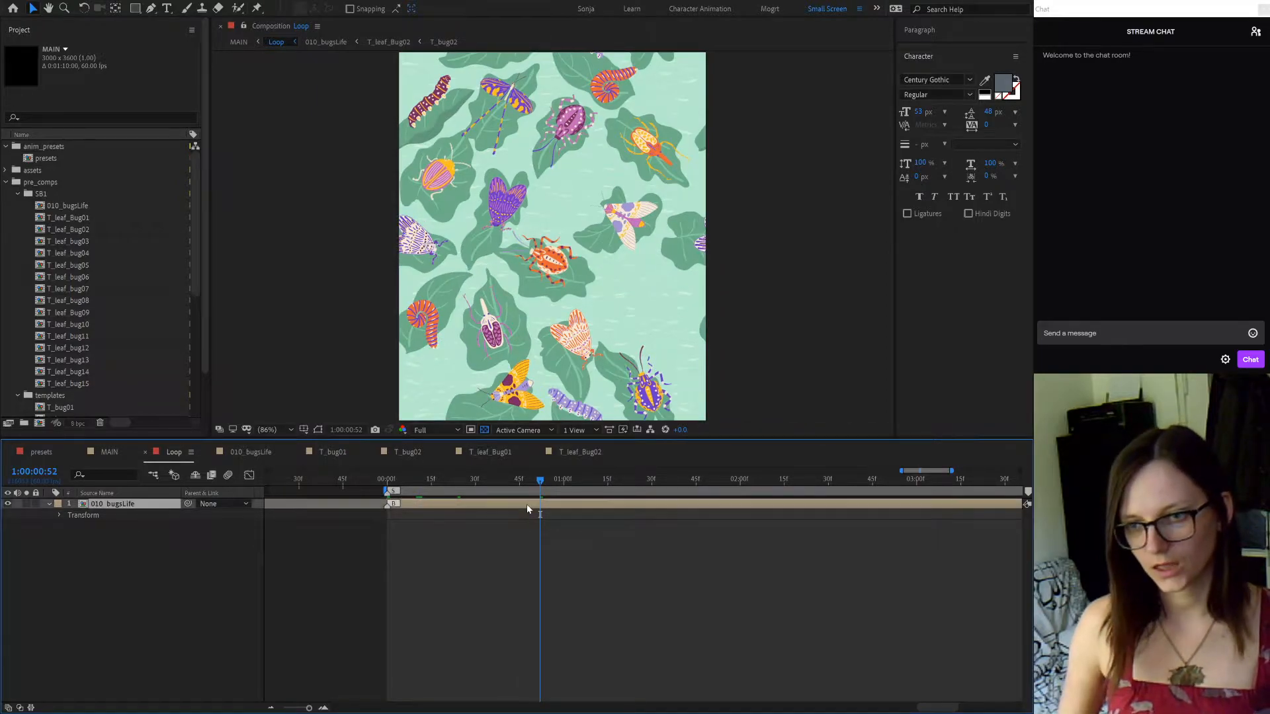
Open the 010_bugsLife pre-comp from the Loop composition and examine its layers at time 1:00:00:00
{"action": "double_click", "coordinate": [526, 503]}
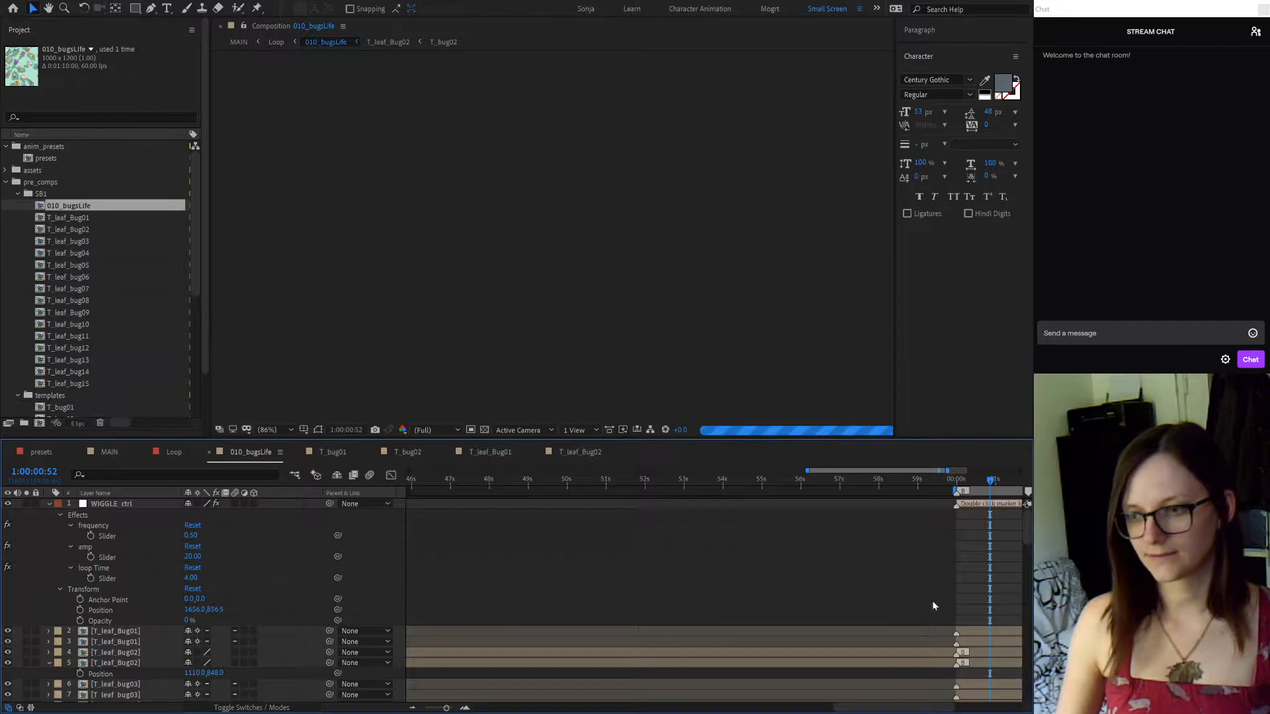
{"action": "left_click_drag", "start_coordinate": [970, 486], "coordinate": [956, 486]}
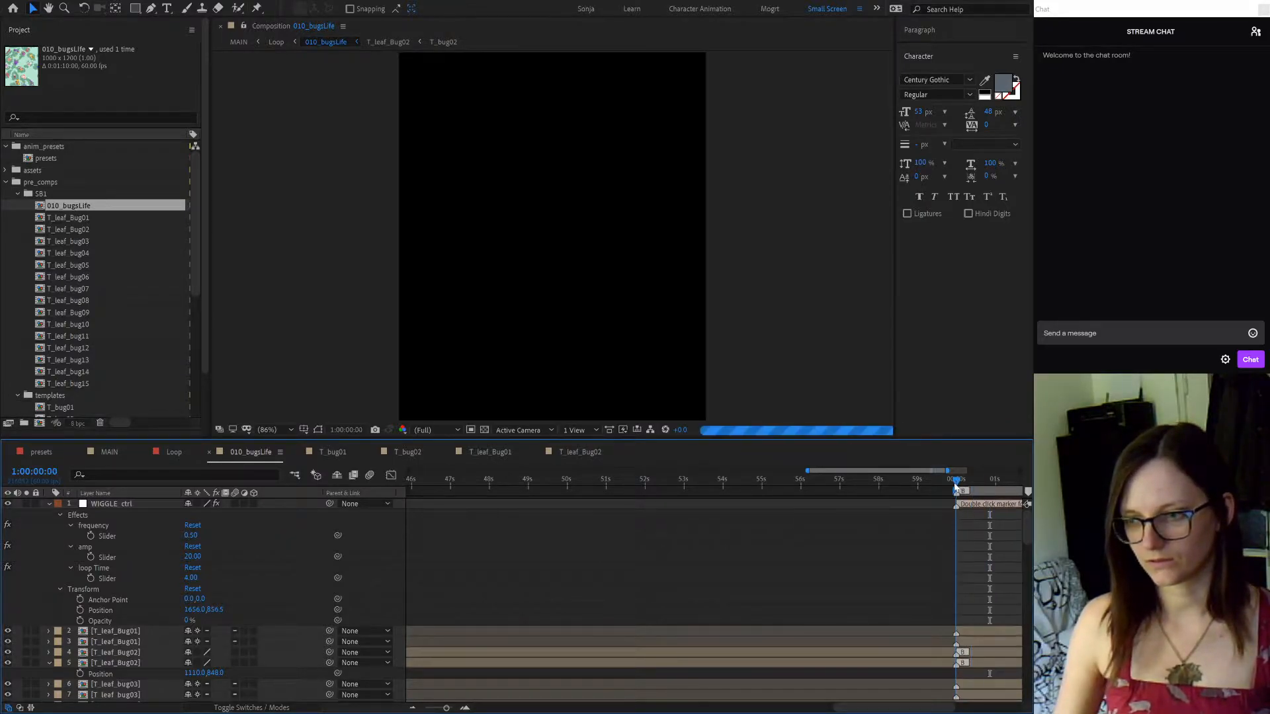
{"action": "left_click", "coordinate": [932, 652]}
{"action": "left_click", "coordinate": [935, 663], "text": "shift"}
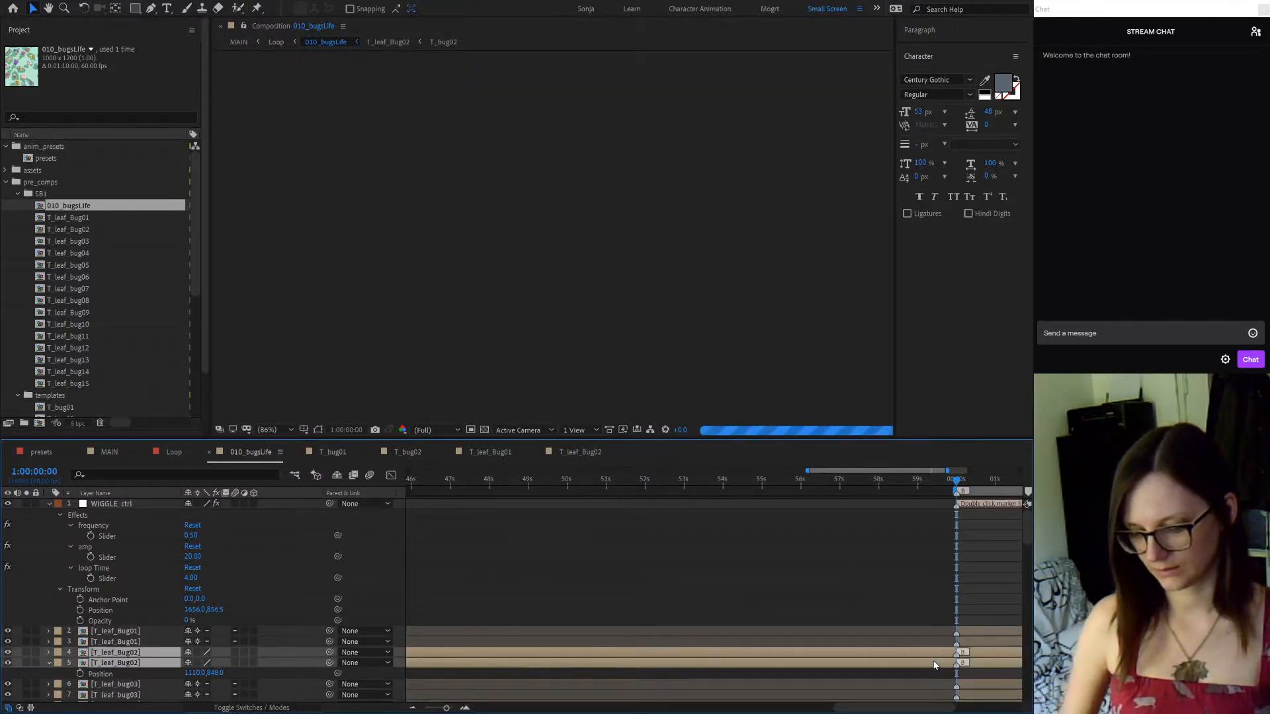
{"action": "left_click", "coordinate": [957, 610]}
{"action": "left_click_drag", "start_coordinate": [945, 548], "coordinate": [619, 545]}
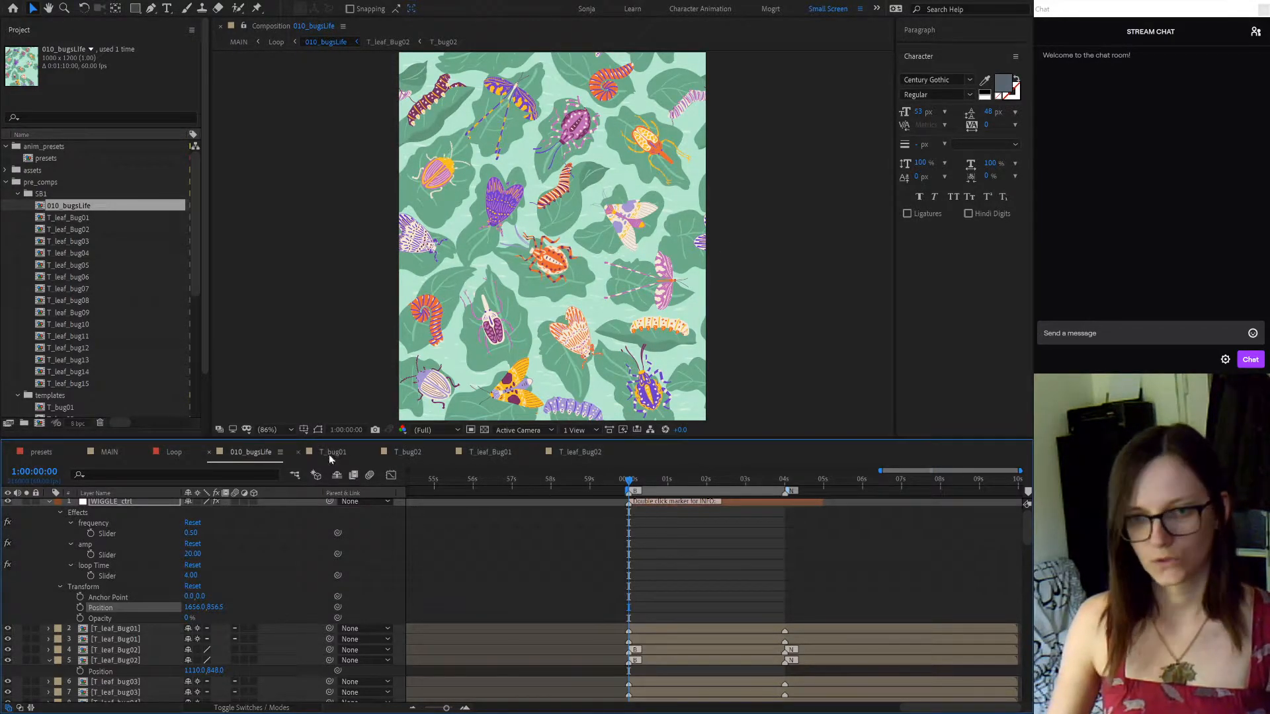
Compare the first frame of the Loop composition with that of 010_bugsLife
{"action": "left_click", "coordinate": [173, 454]}
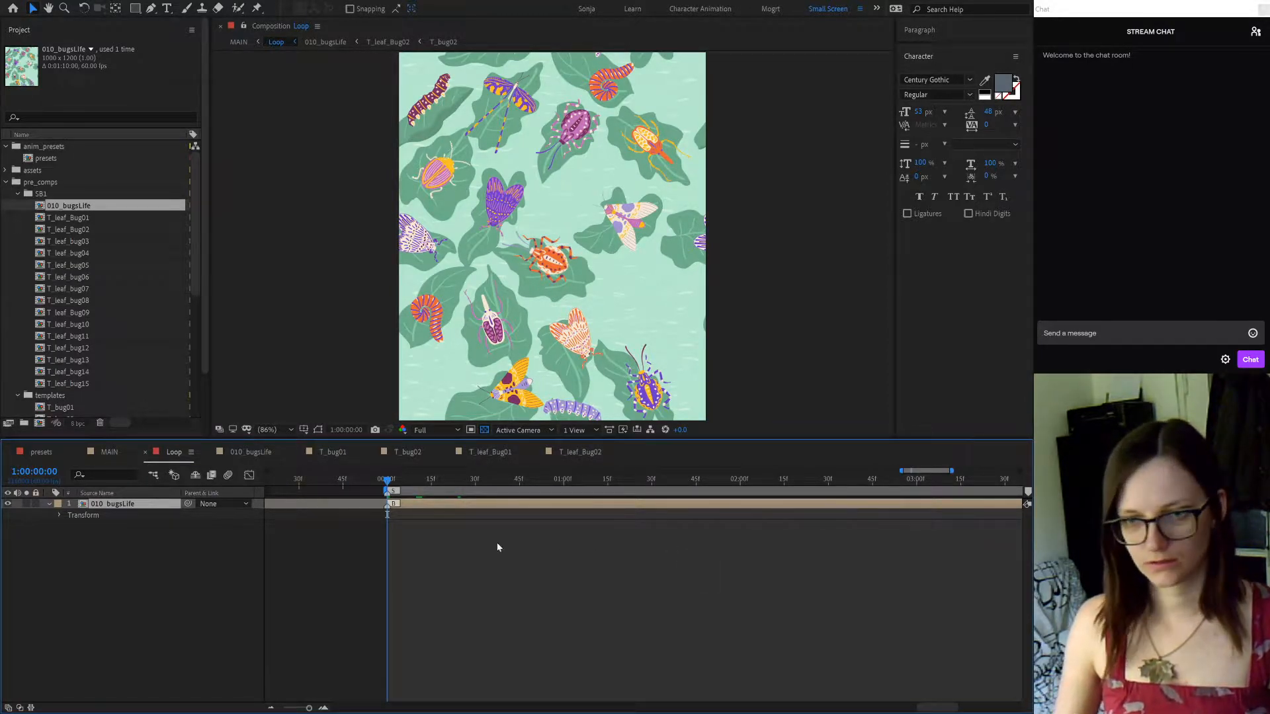
{"action": "left_click", "coordinate": [240, 450]}
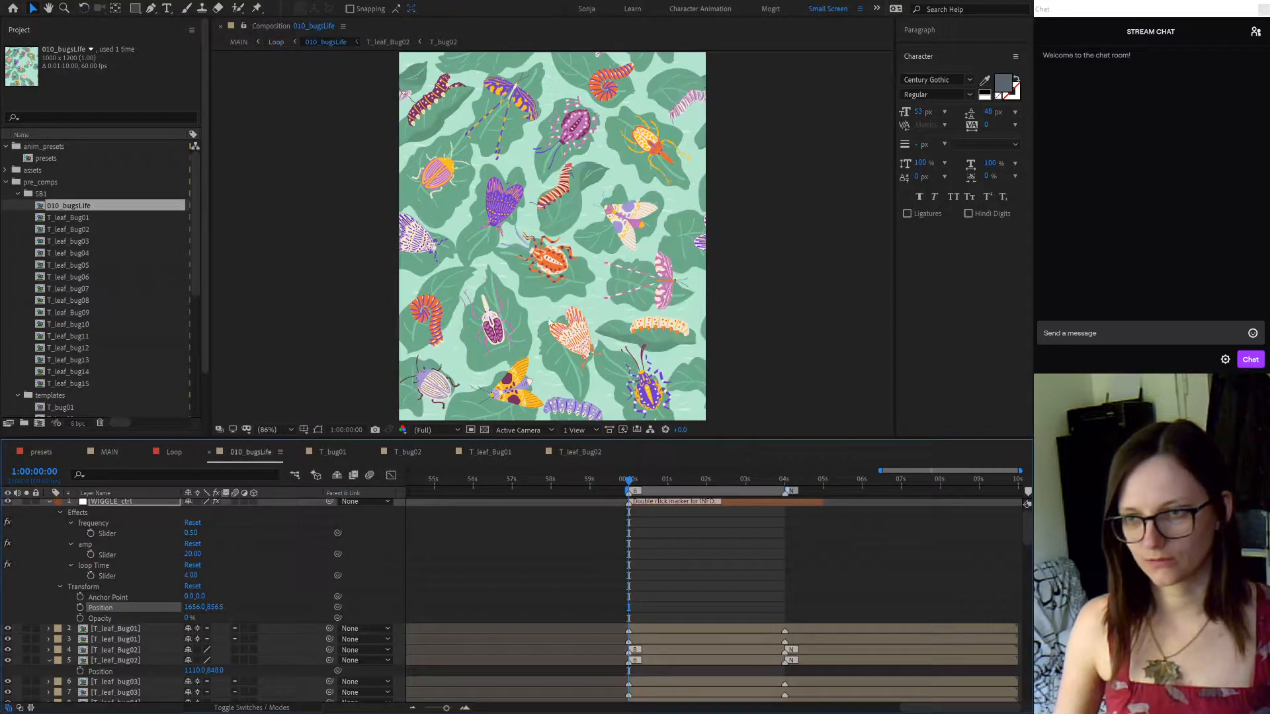
{"action": "left_click", "coordinate": [519, 102]}
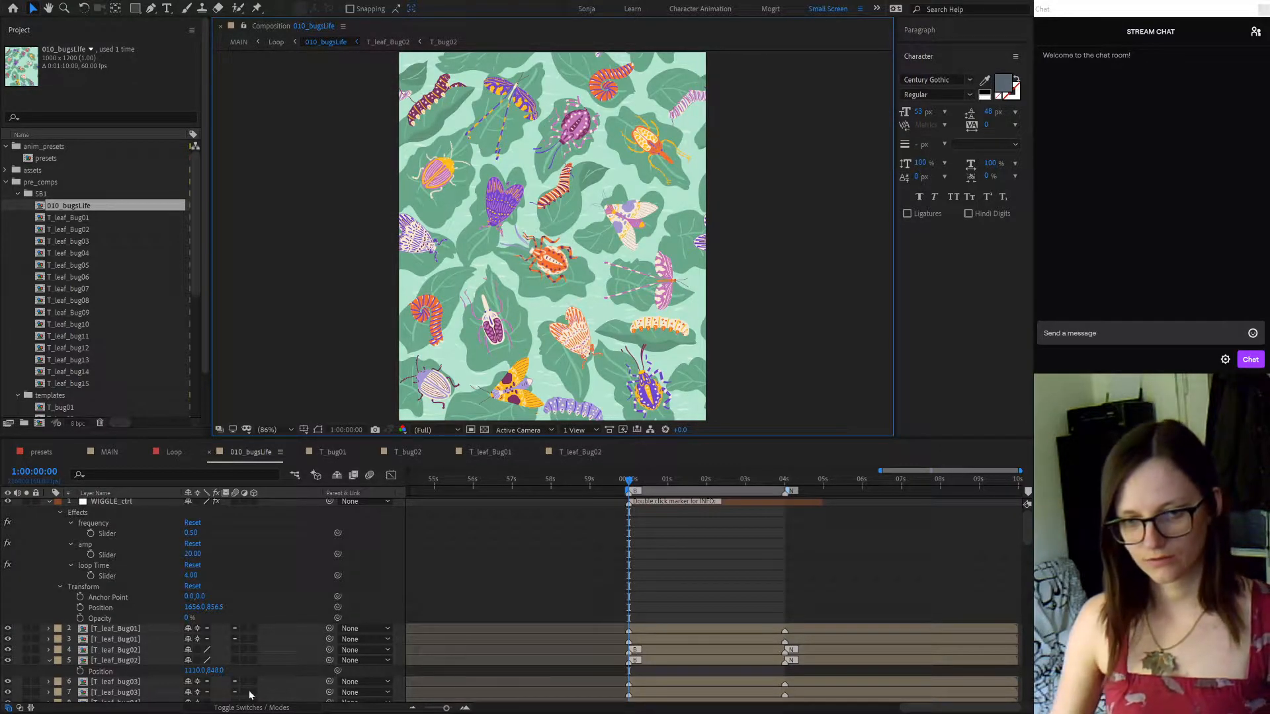
Inspect the T_leaf_bug13, T_leaf_bug14 and T_leaf_bug15 pre-comps and the templates folder in the project
{"action": "left_click", "coordinate": [91, 383]}
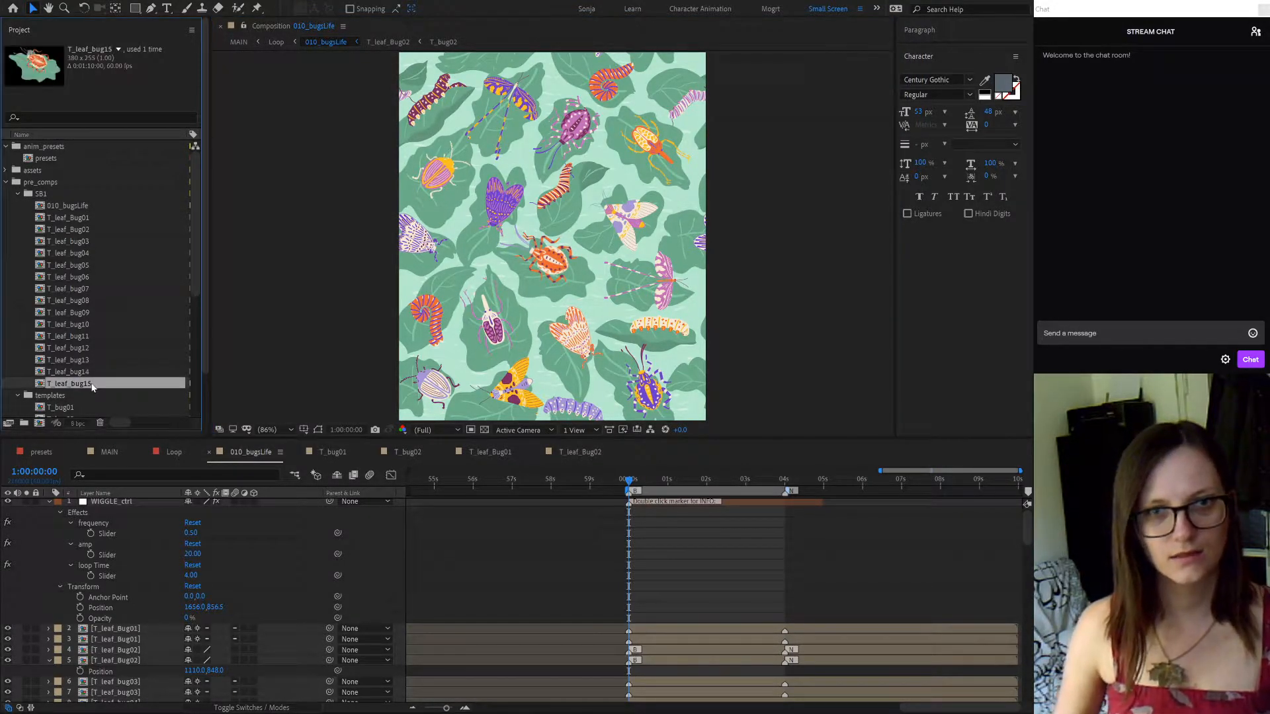
{"action": "left_click", "coordinate": [80, 372]}
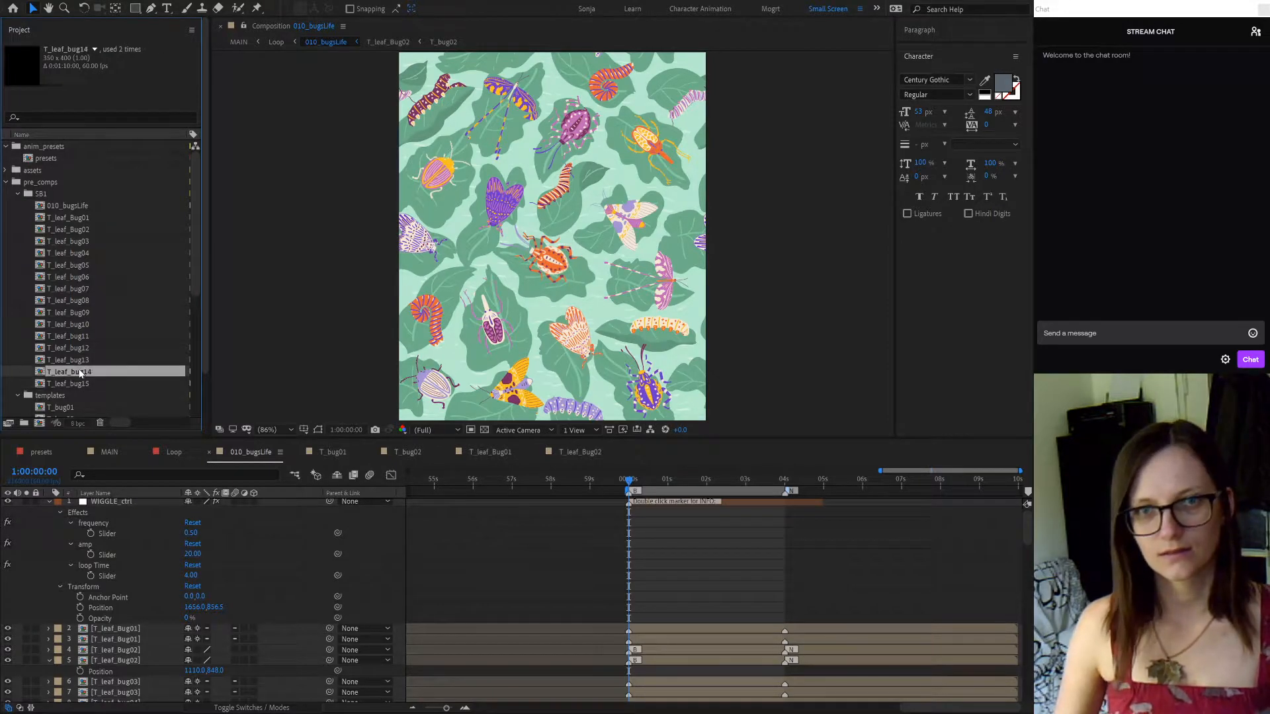
{"action": "left_click", "coordinate": [79, 362]}
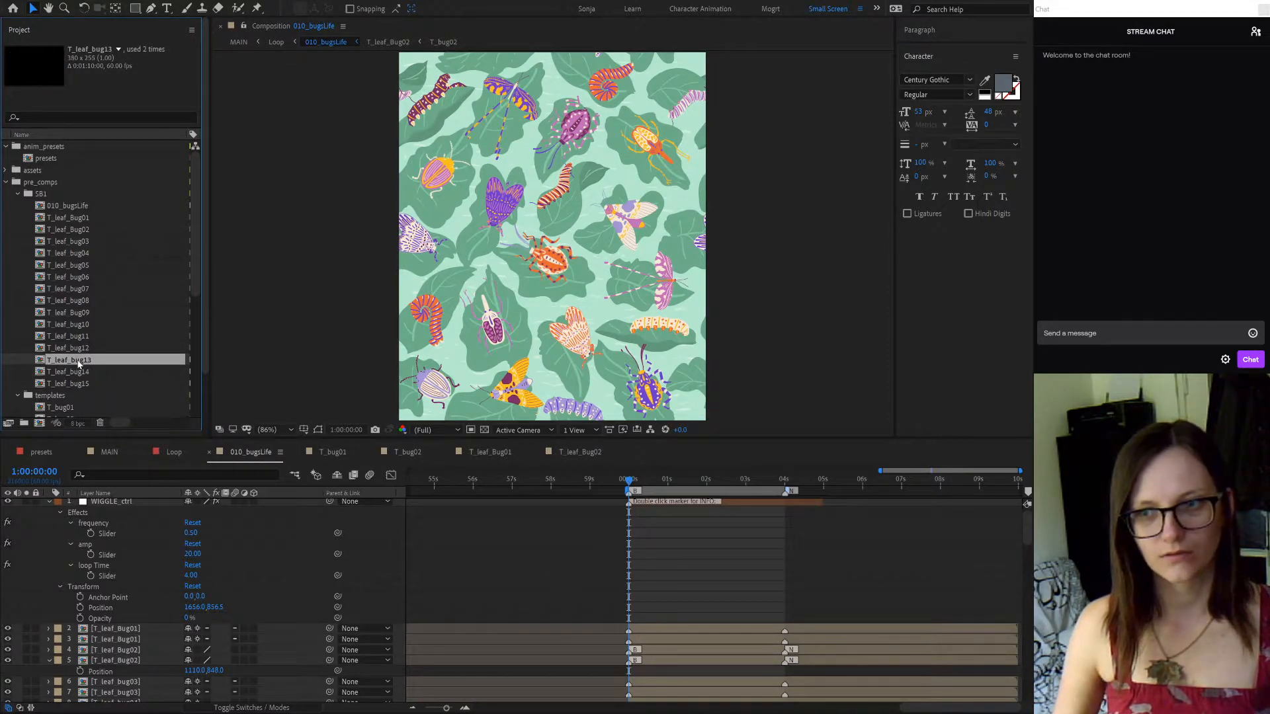
{"action": "left_click", "coordinate": [79, 384]}
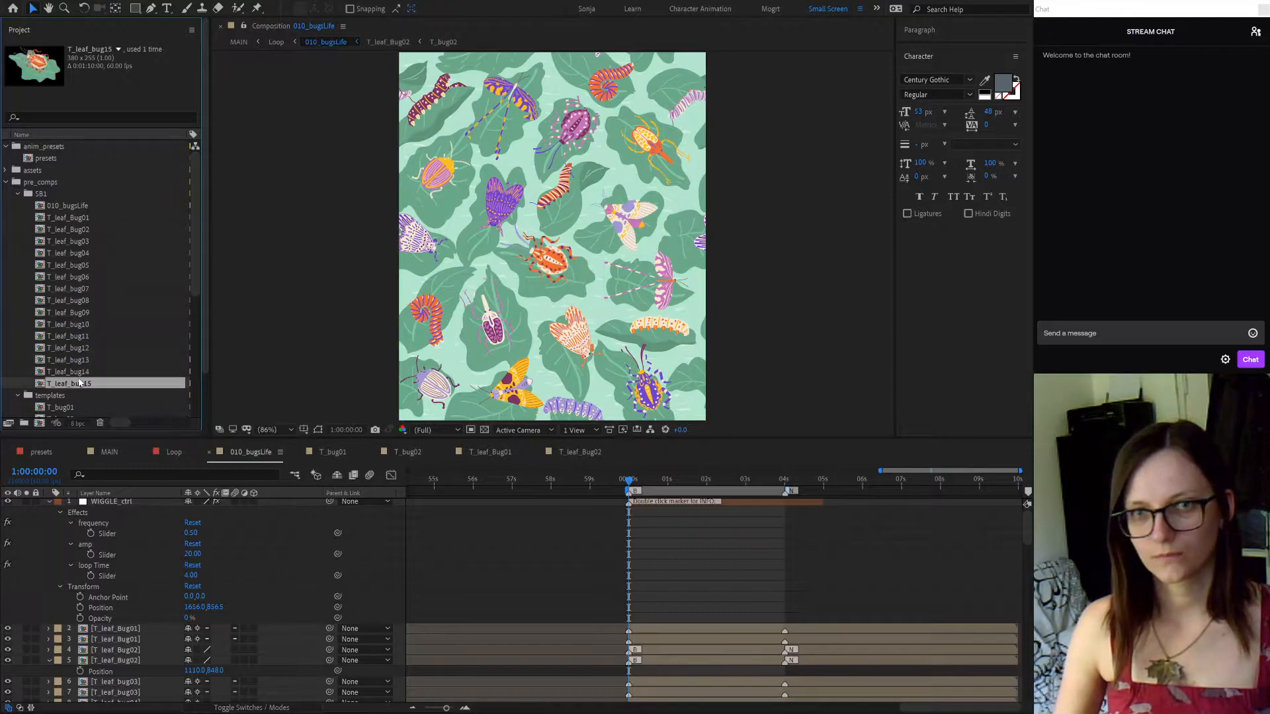
{"action": "left_click", "coordinate": [69, 396]}
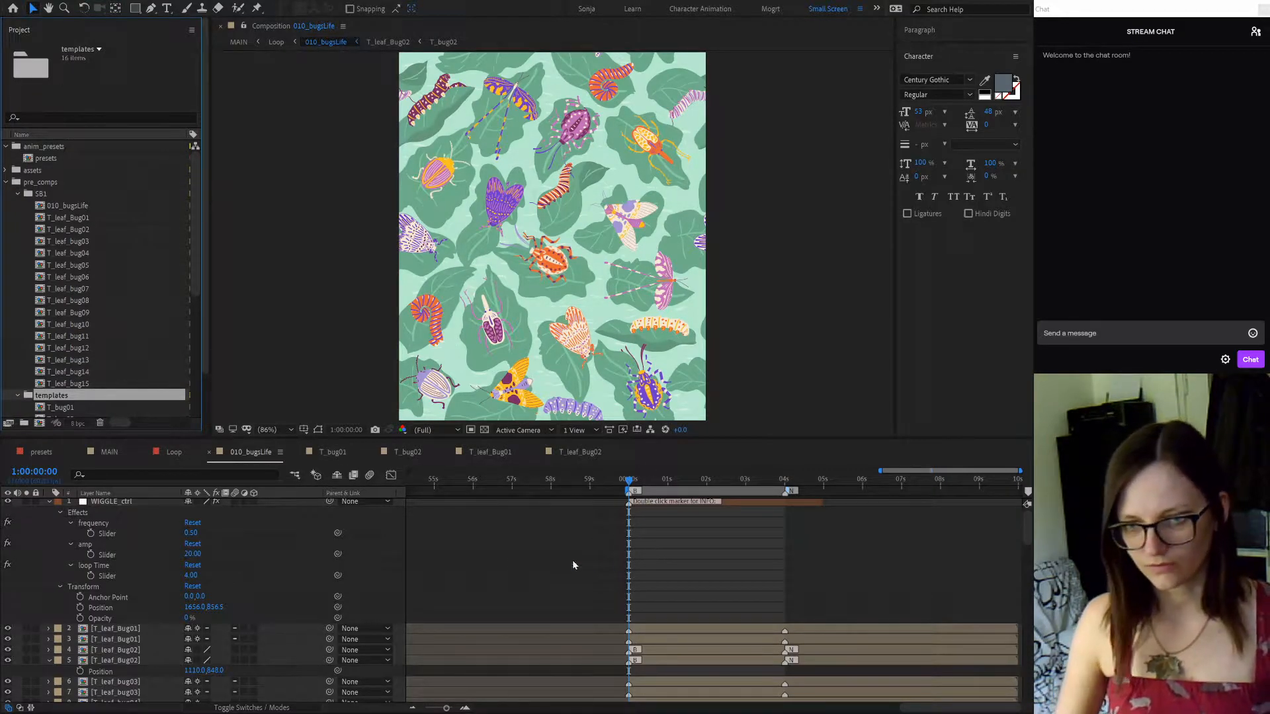
Return to the Loop composition and scrub its opening frames, ending at 1:00:00:10
{"action": "left_click", "coordinate": [175, 452]}
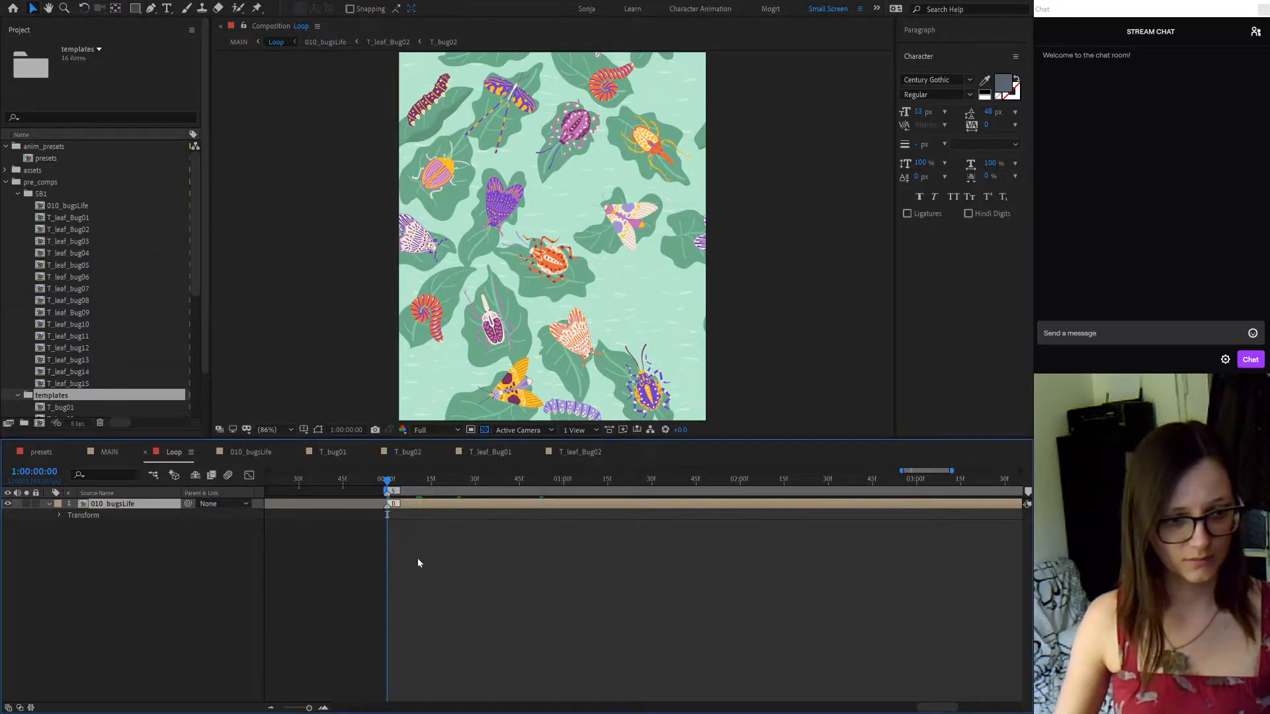
{"action": "scroll", "coordinate": [418, 562], "scroll_direction": "up", "scroll_amount": 2}
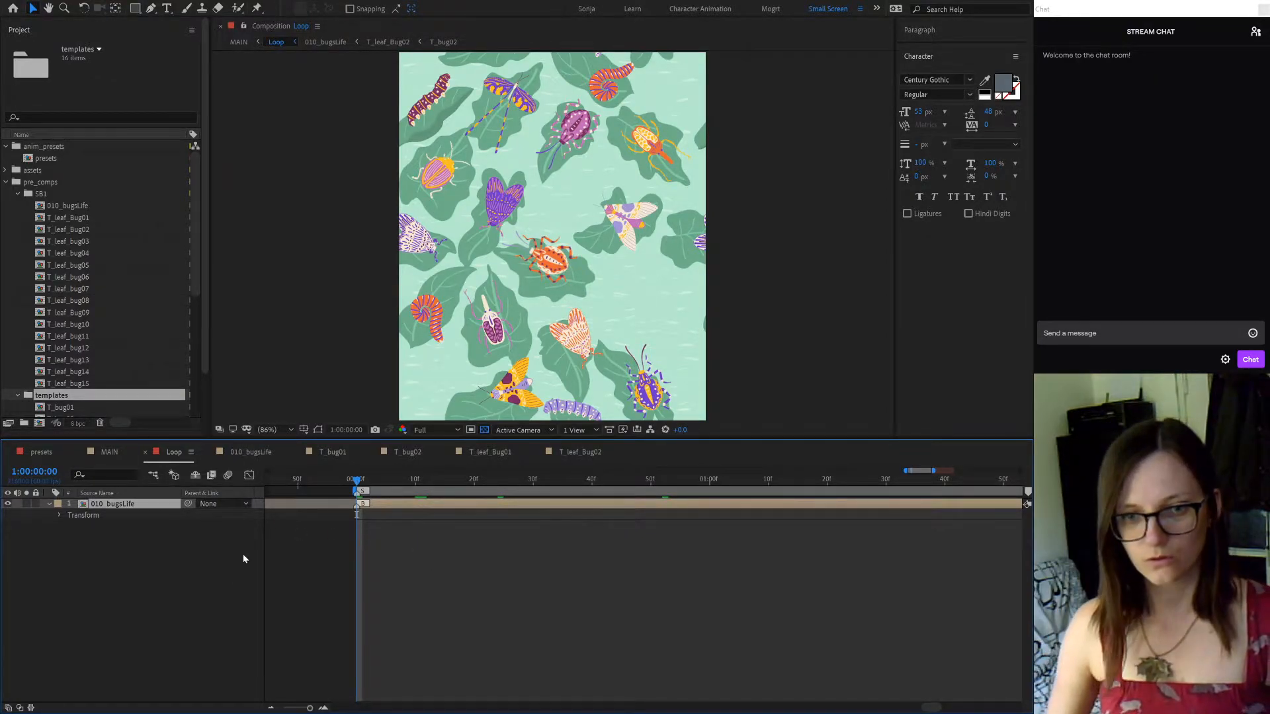
{"action": "scroll", "coordinate": [364, 536], "scroll_direction": "up", "scroll_amount": 2, "text": "alt"}
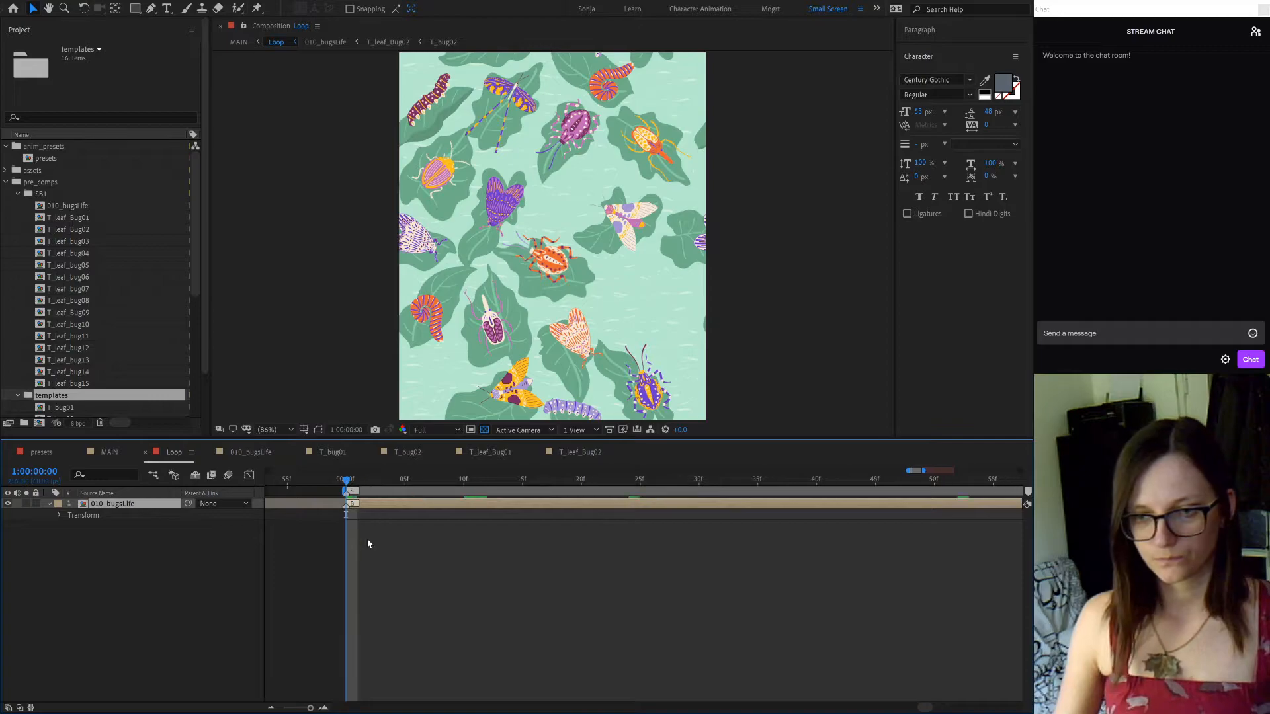
{"action": "left_click_drag", "start_coordinate": [355, 484], "coordinate": [470, 497]}
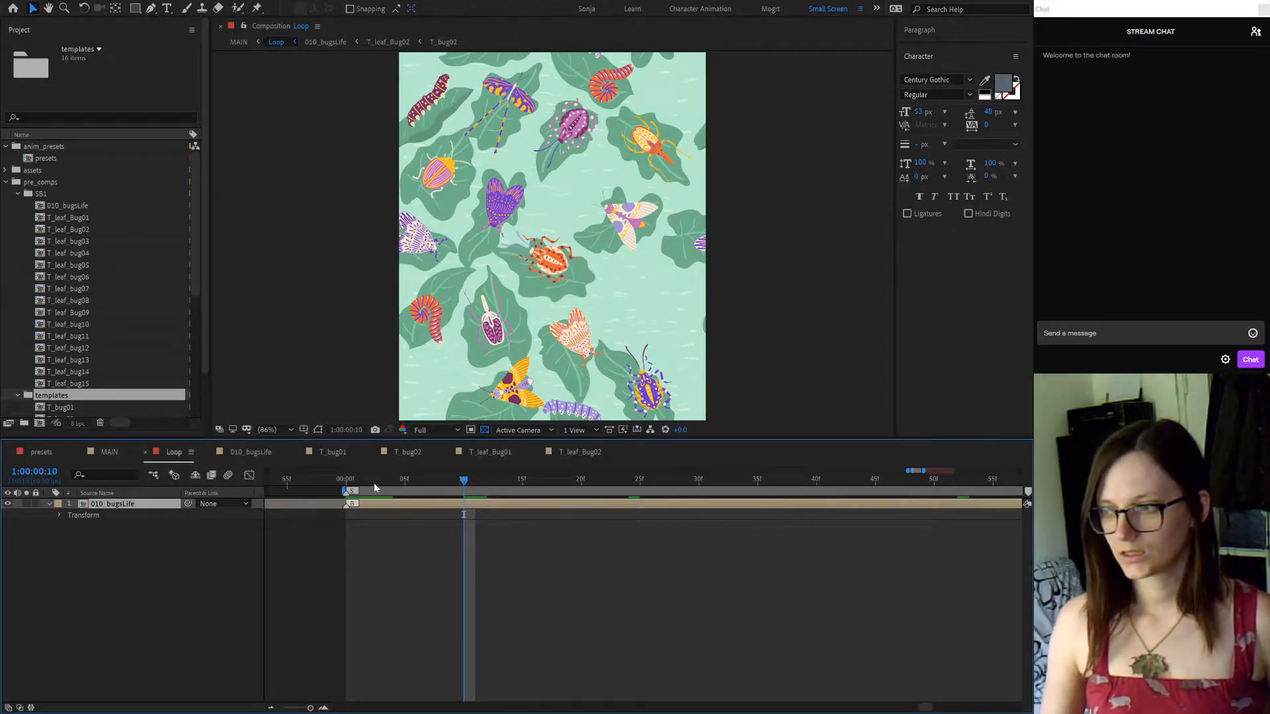
Open 010_bugsLife from the Loop composition and select all layers sharing the label color of the bug 1 layer
{"action": "double_click", "coordinate": [440, 510]}
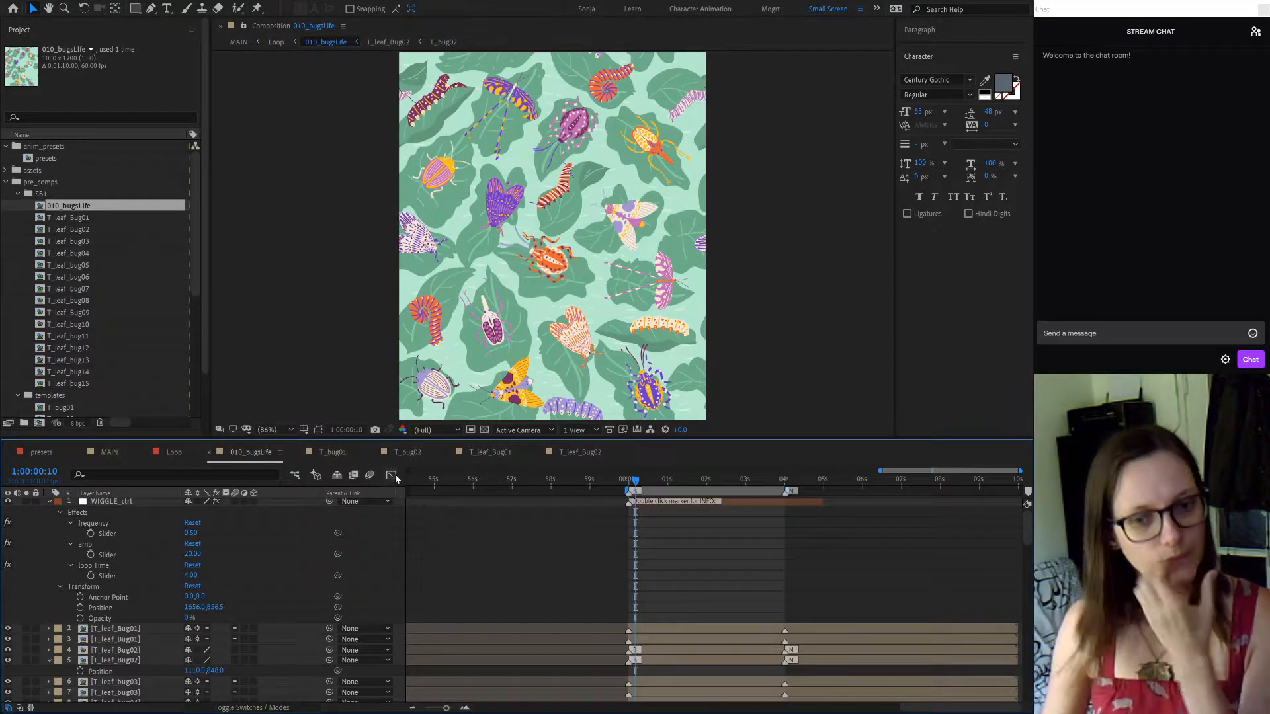
{"action": "scroll", "coordinate": [374, 541], "scroll_direction": "down", "scroll_amount": 1}
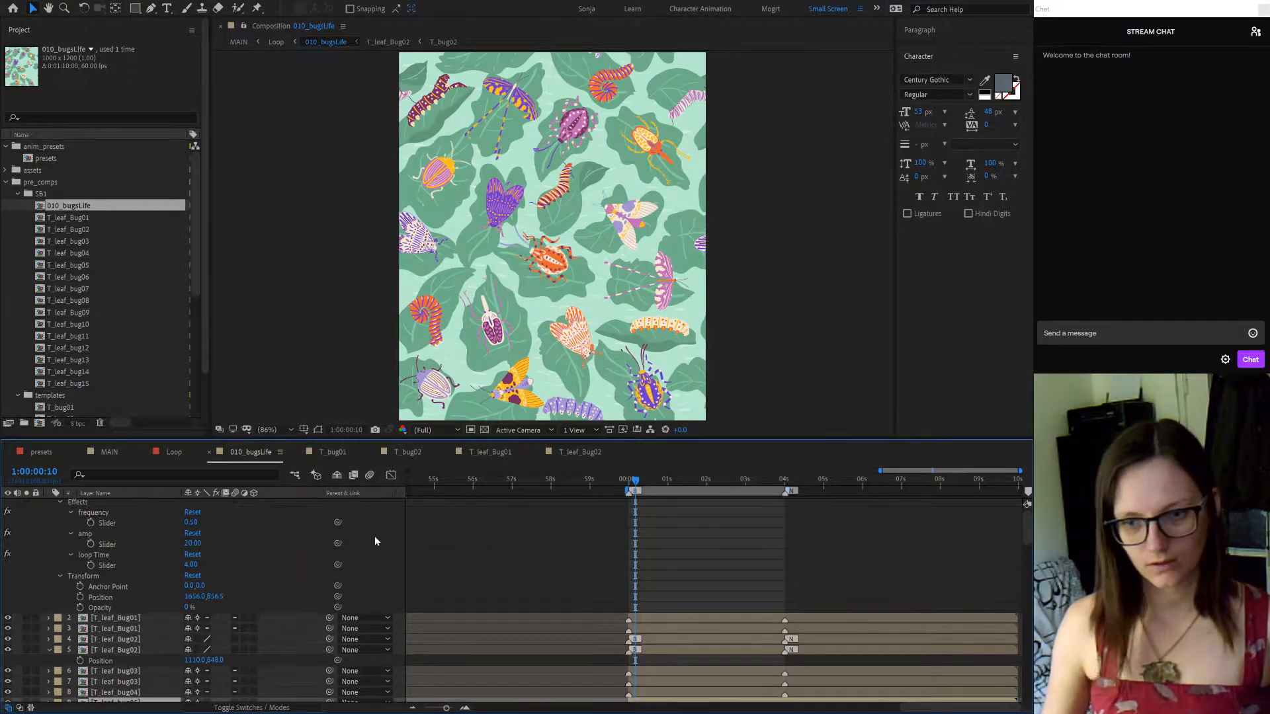
{"action": "scroll", "coordinate": [373, 535], "scroll_direction": "down", "scroll_amount": 6}
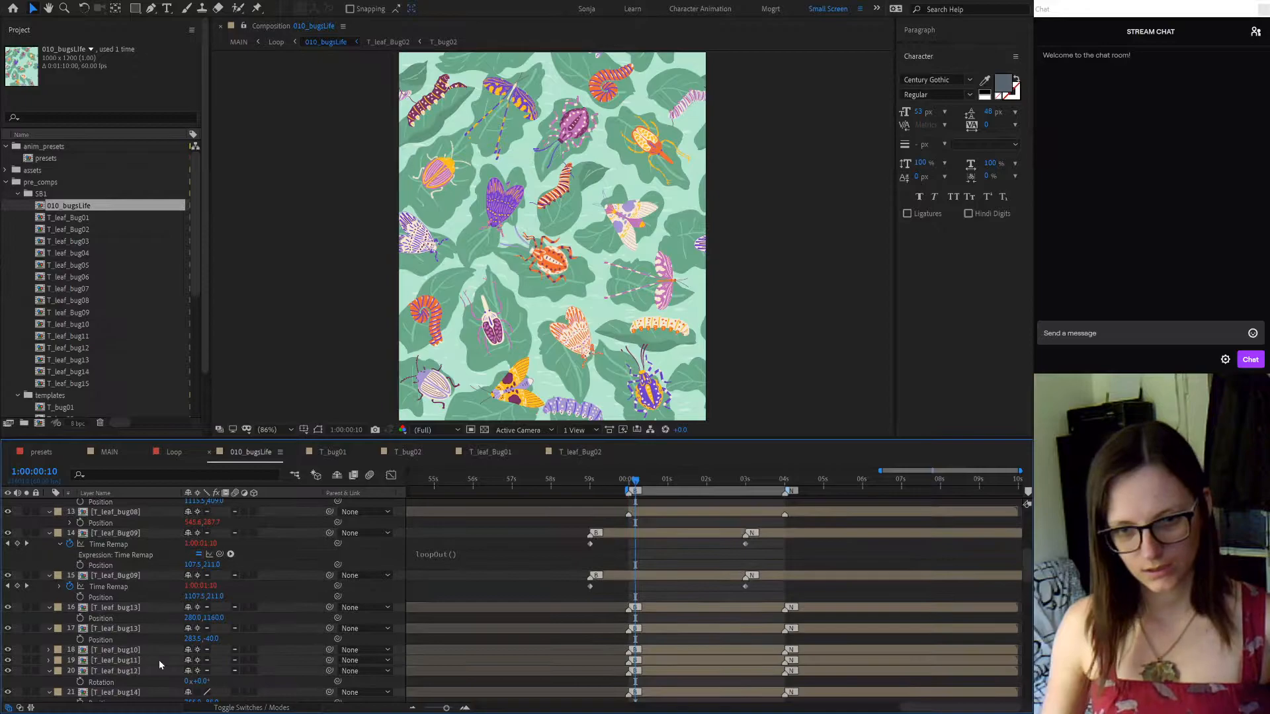
{"action": "scroll", "coordinate": [158, 660], "scroll_direction": "down", "scroll_amount": 6}
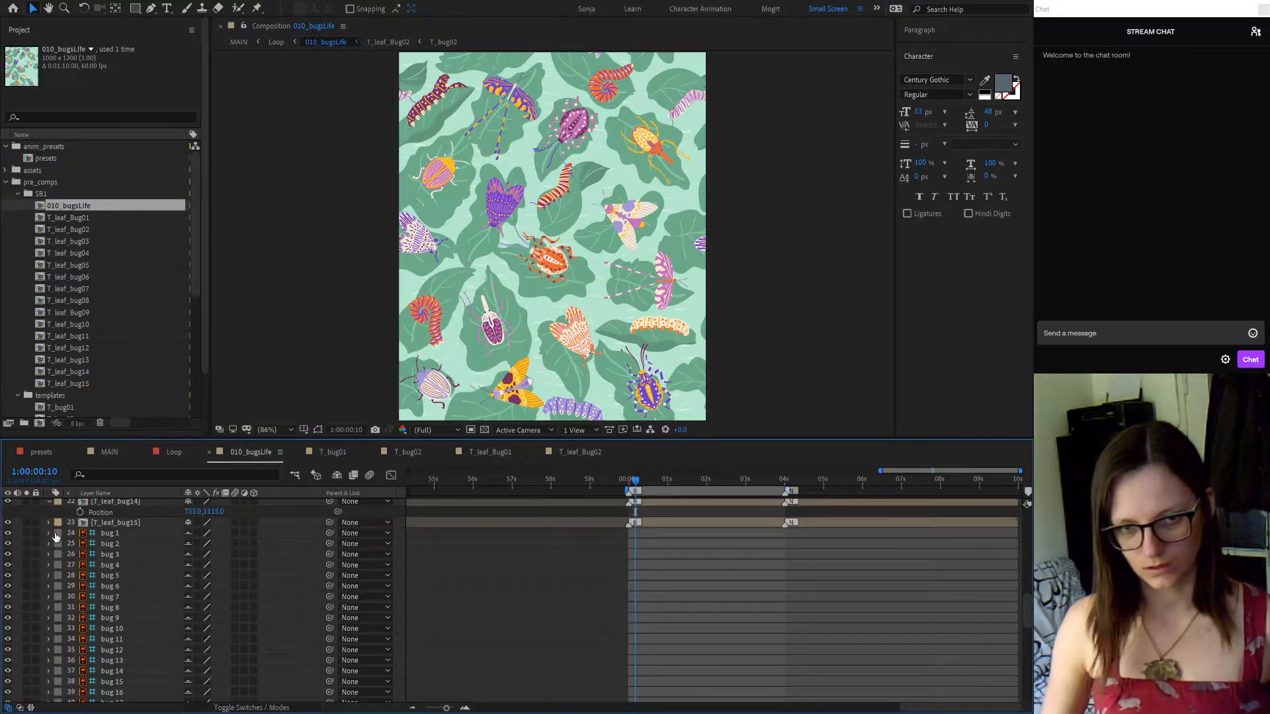
{"action": "left_click", "coordinate": [56, 534]}
{"action": "left_click", "coordinate": [57, 423]}
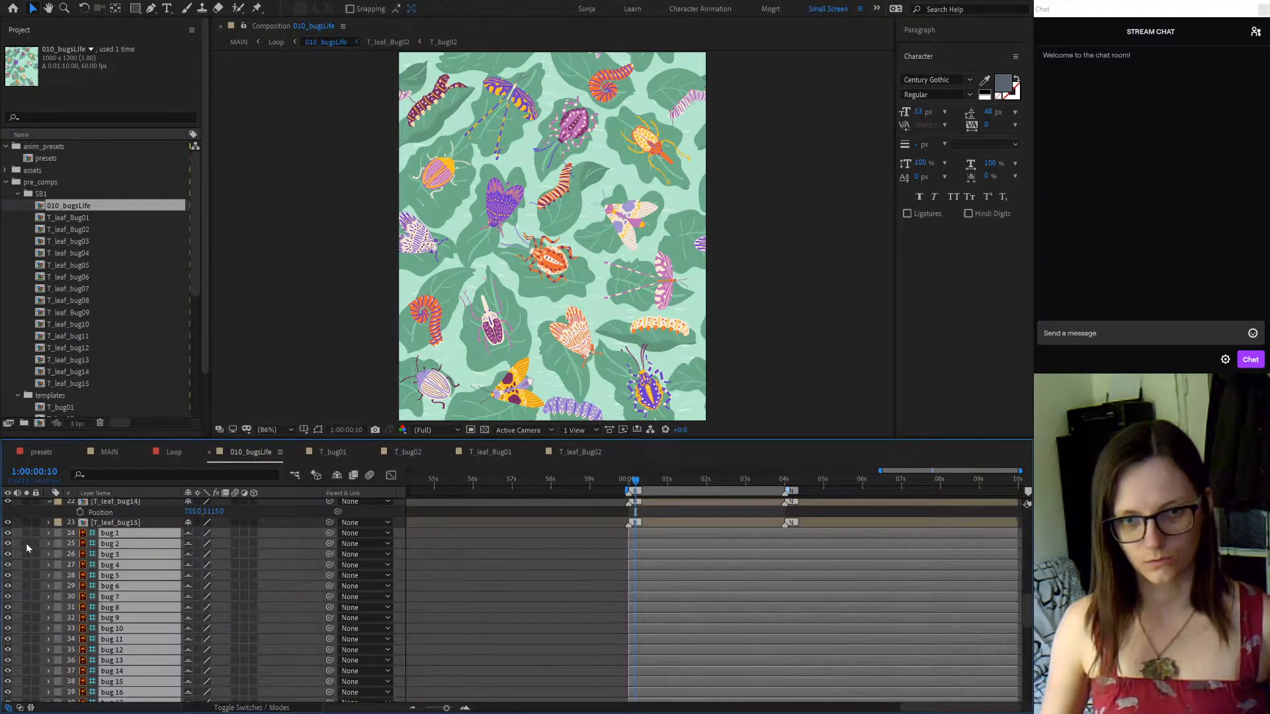
Hide and show the selected bug layers twice to compare the artwork with the leaf-bug pre-comps
{"action": "left_click", "coordinate": [8, 533]}
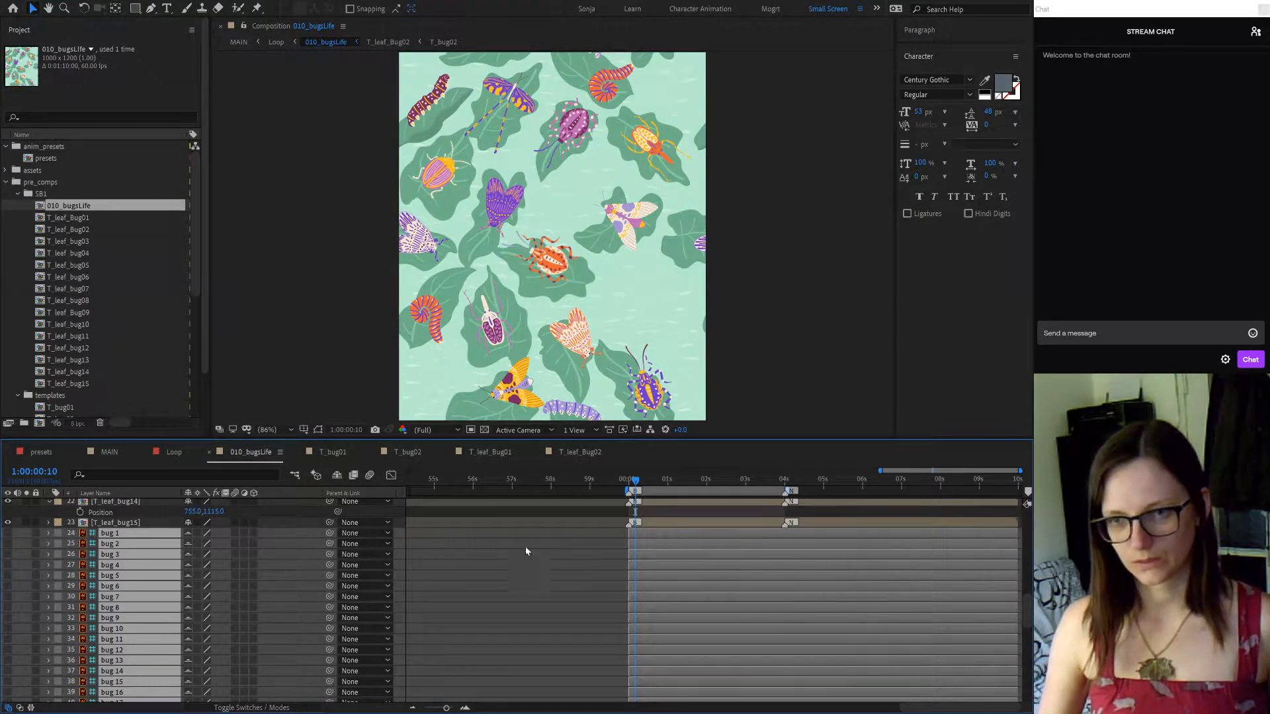
{"action": "left_click", "coordinate": [8, 533]}
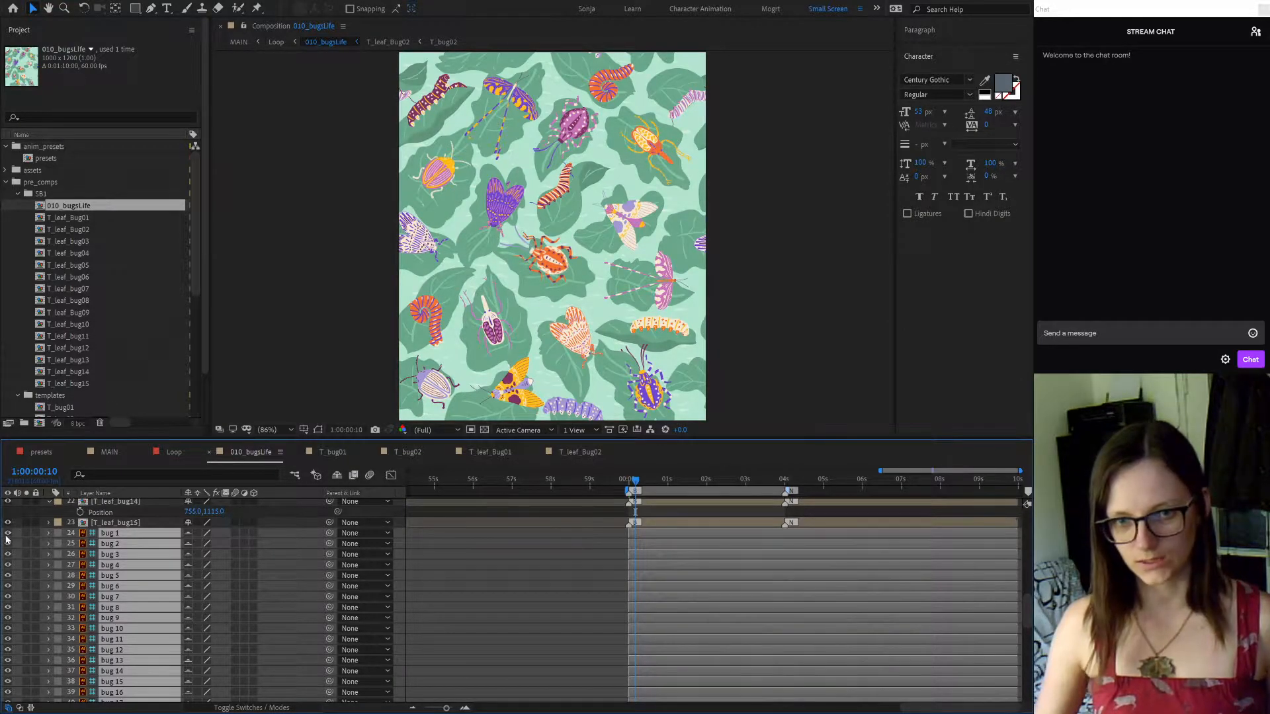
{"action": "left_click", "coordinate": [7, 535]}
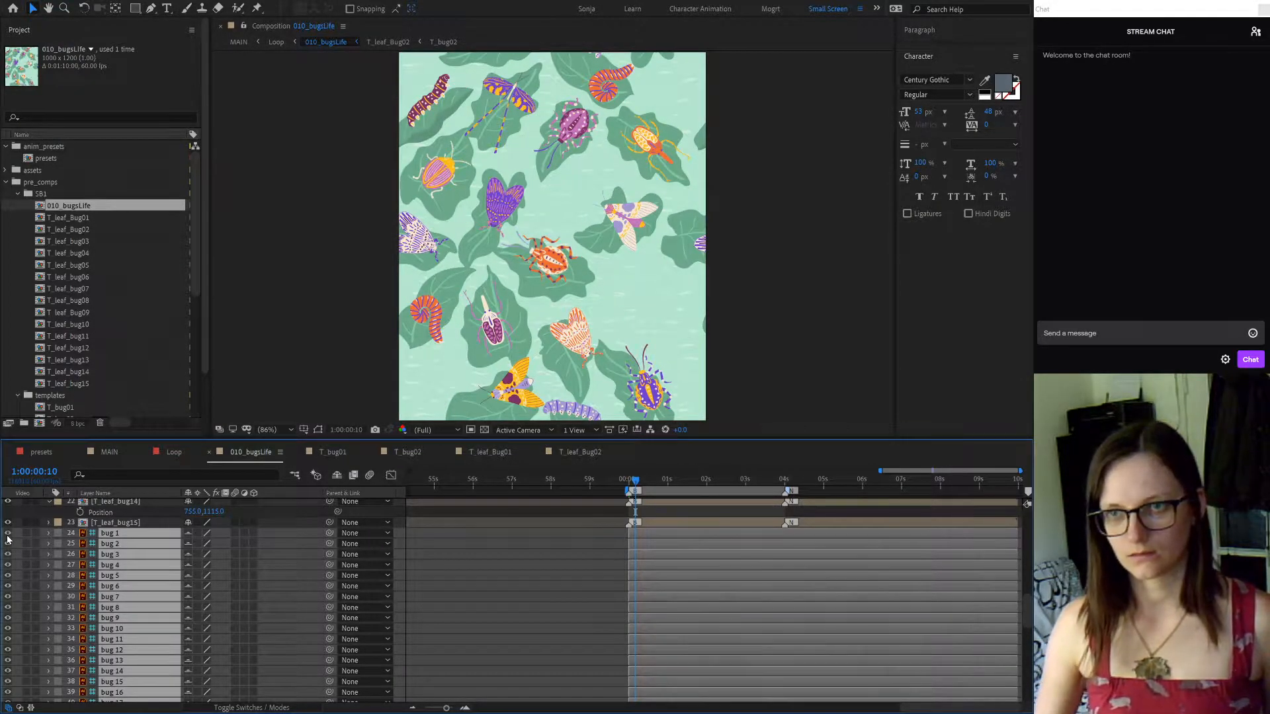
{"action": "left_click", "coordinate": [7, 539]}
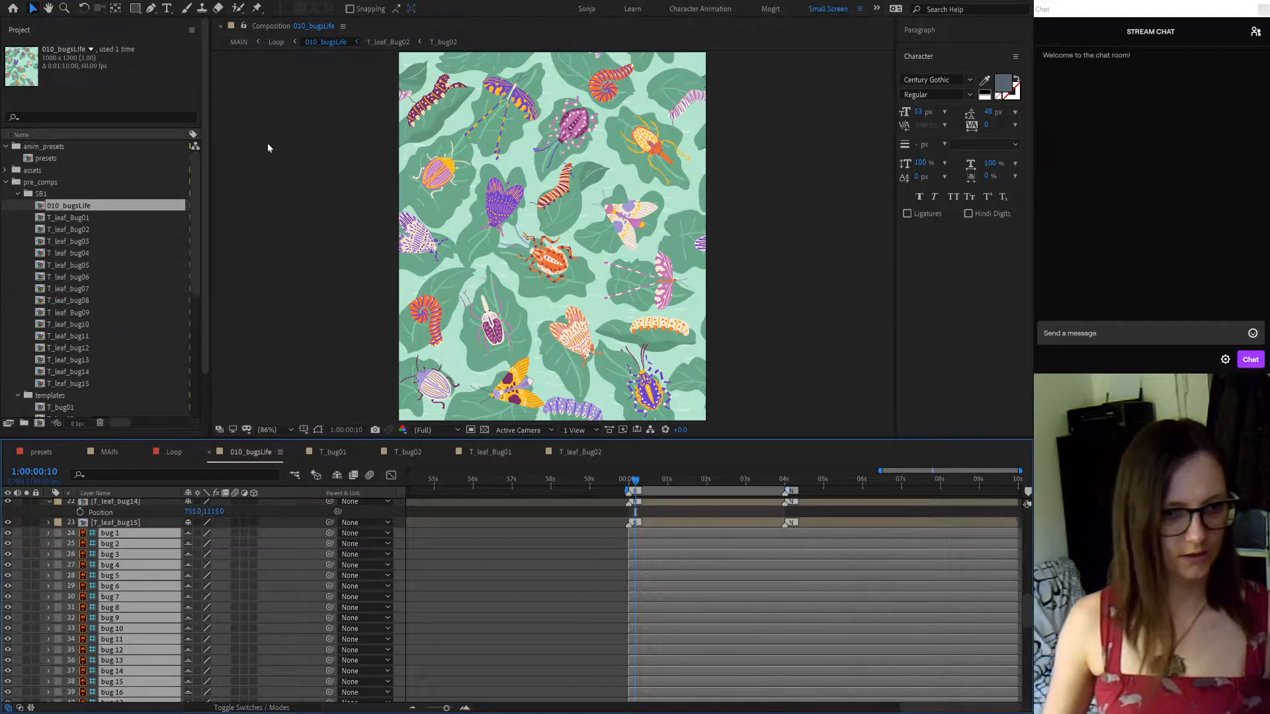
Check the T_leaf_Bug01 to T_leaf_bug06 pre-comps in the project, and open T_leaf_bug06 to inspect its artwork
{"action": "left_click", "coordinate": [80, 218]}
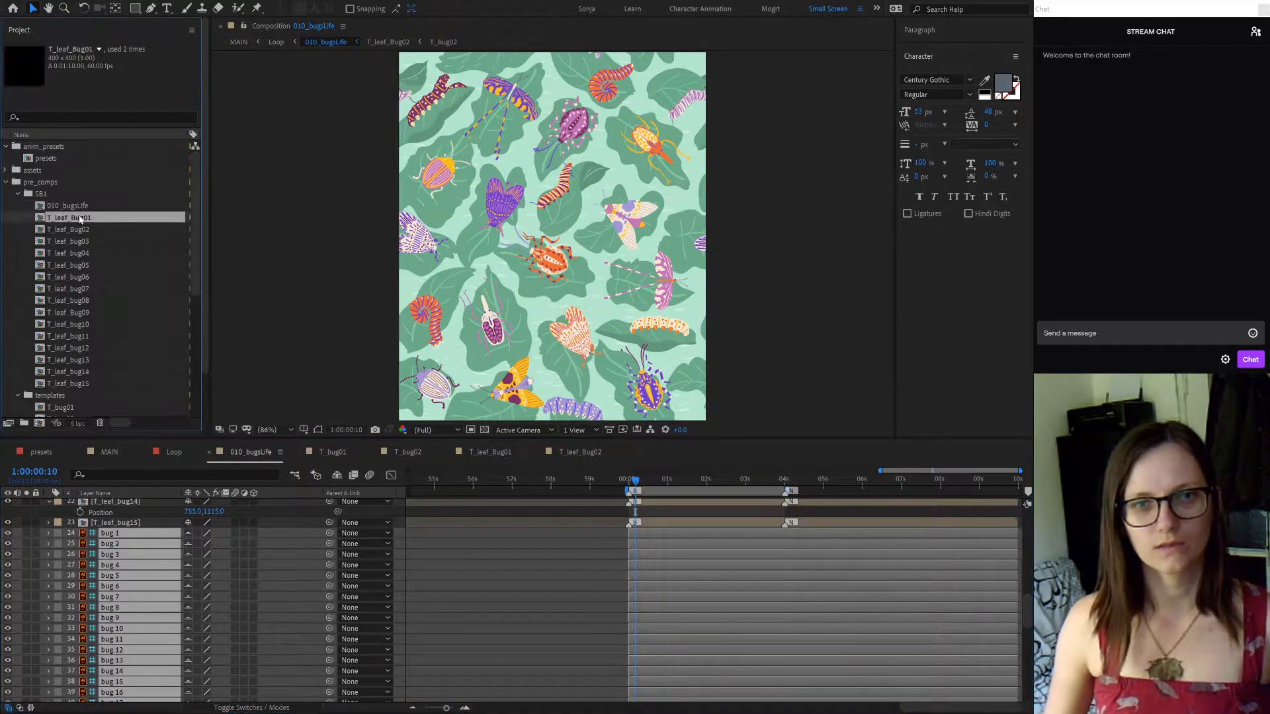
{"action": "left_click", "coordinate": [79, 228]}
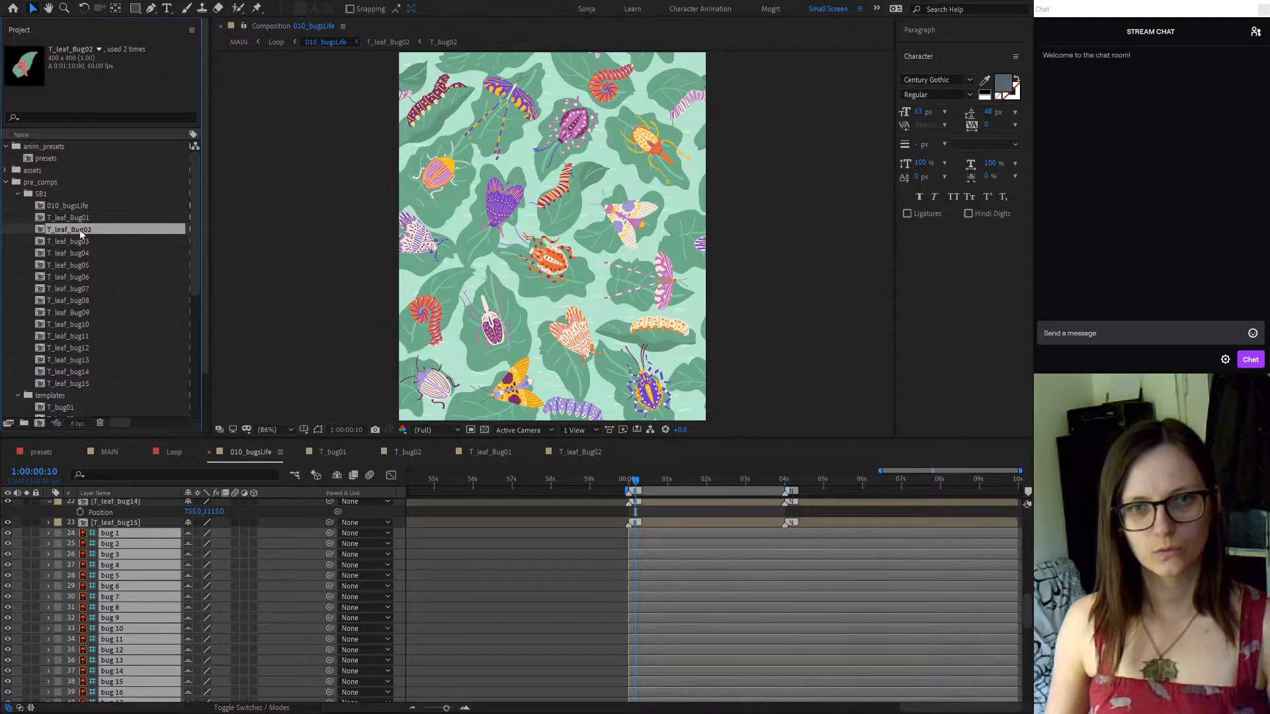
{"action": "left_click", "coordinate": [80, 242]}
{"action": "left_click", "coordinate": [81, 253]}
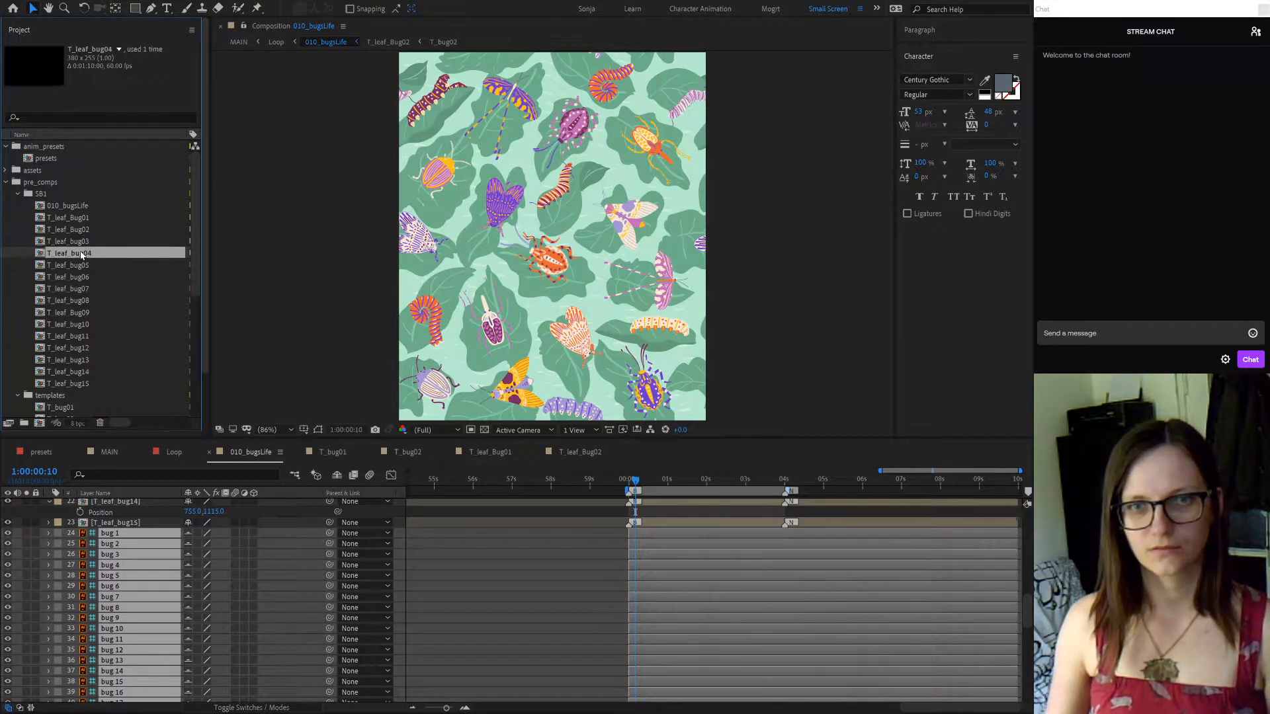
{"action": "left_click", "coordinate": [79, 265]}
{"action": "left_click", "coordinate": [74, 278]}
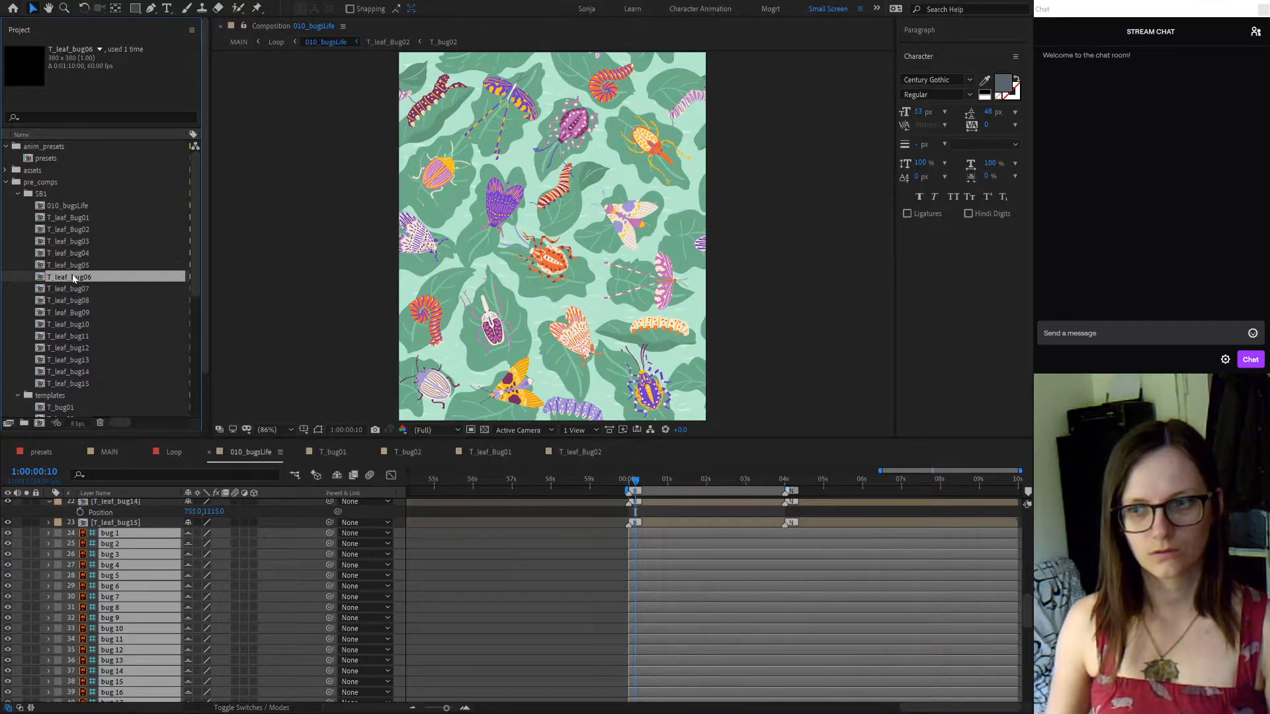
{"action": "double_click", "coordinate": [74, 278]}
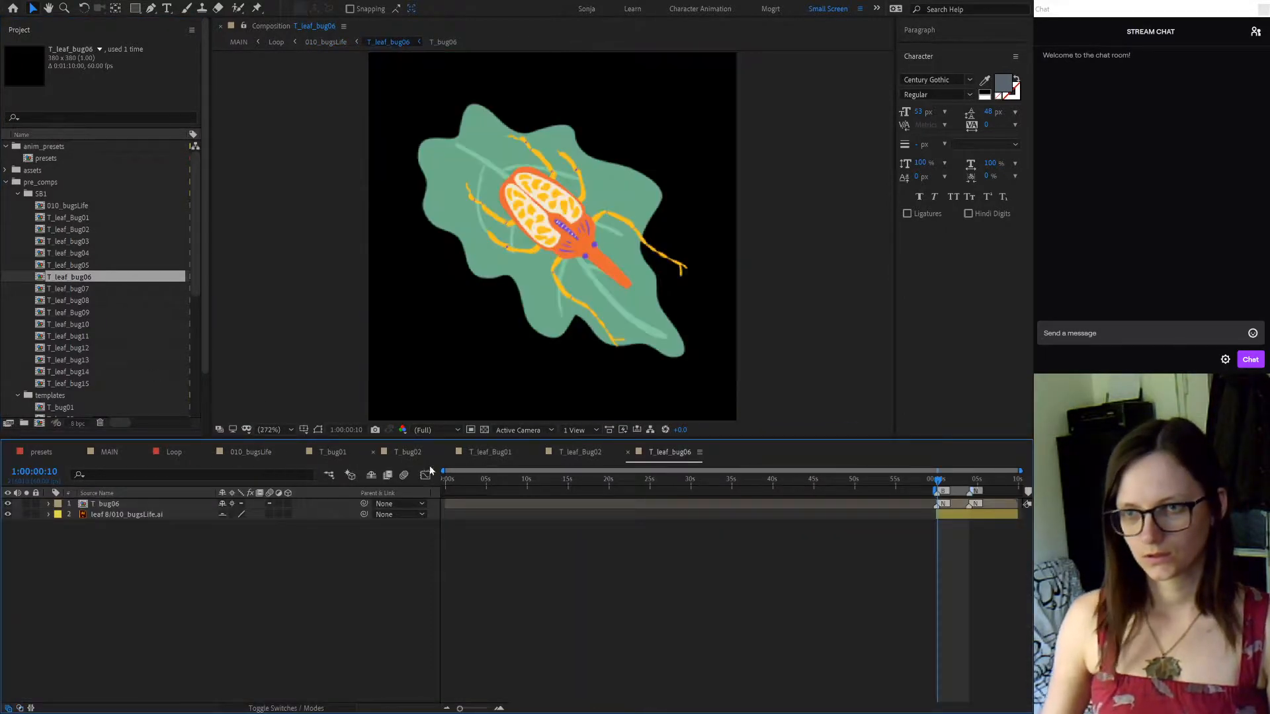
Close the T_leaf_bug06, T_leaf_Bug02, T_leaf_Bug01, T_bug02 and T_bug01 compositions to return to 010_bugsLife
{"action": "left_click", "coordinate": [629, 451]}
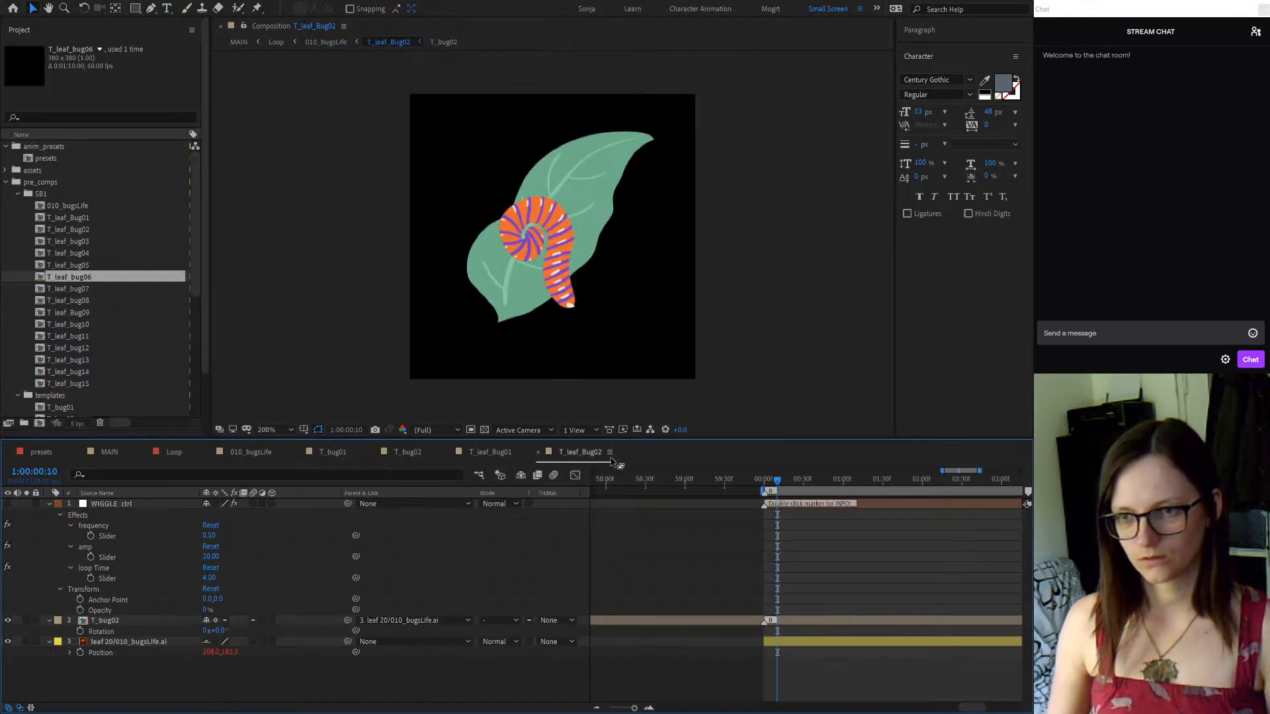
{"action": "left_click", "coordinate": [537, 452]}
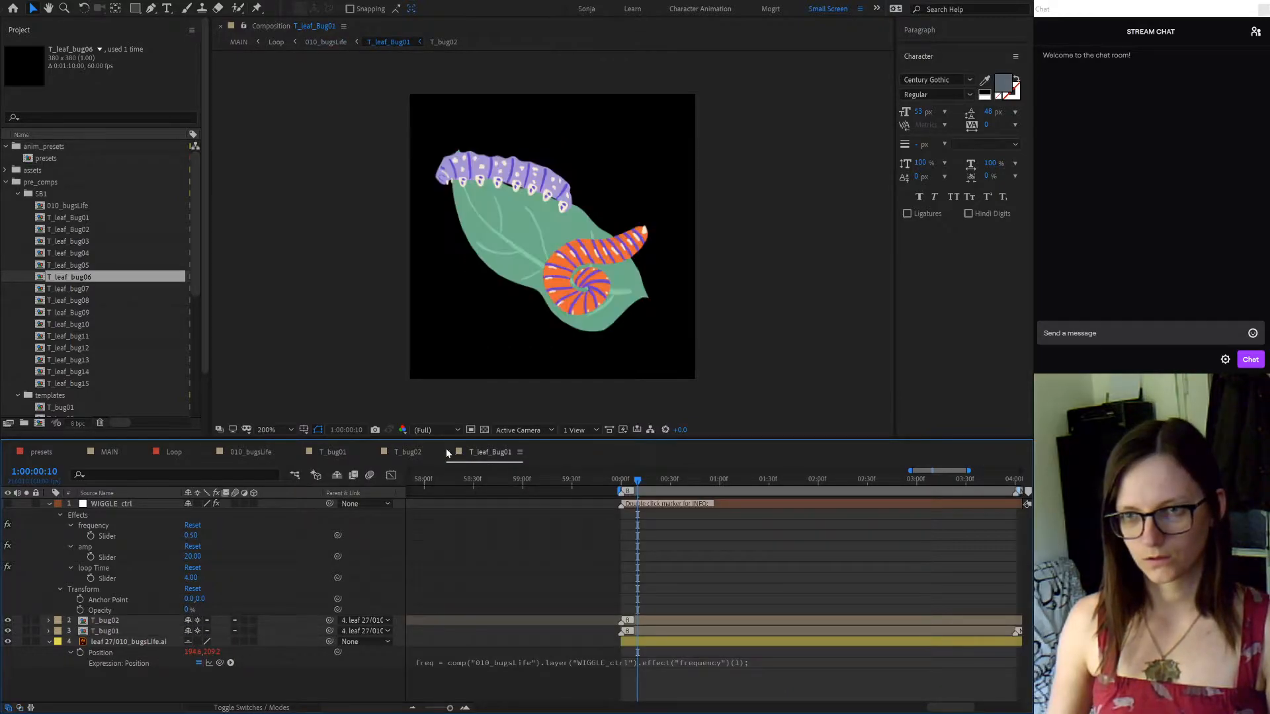
{"action": "left_click", "coordinate": [448, 453]}
{"action": "left_click", "coordinate": [373, 452]}
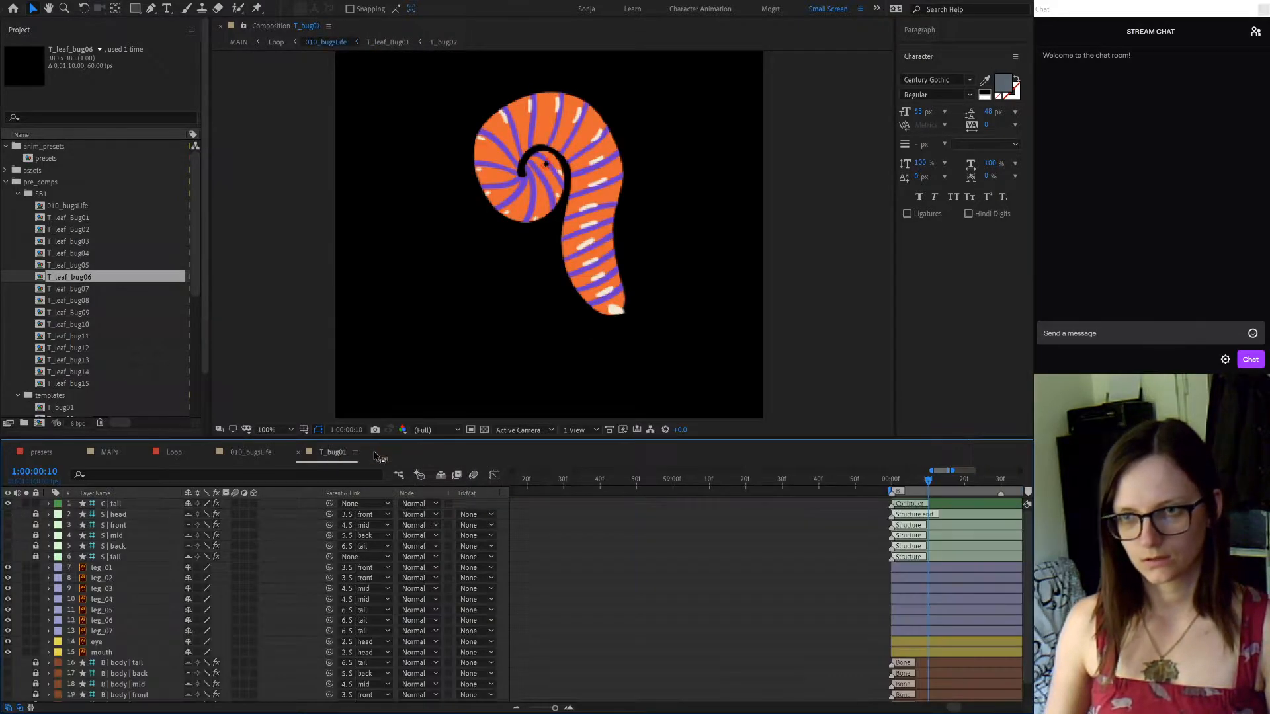
{"action": "left_click", "coordinate": [299, 453]}
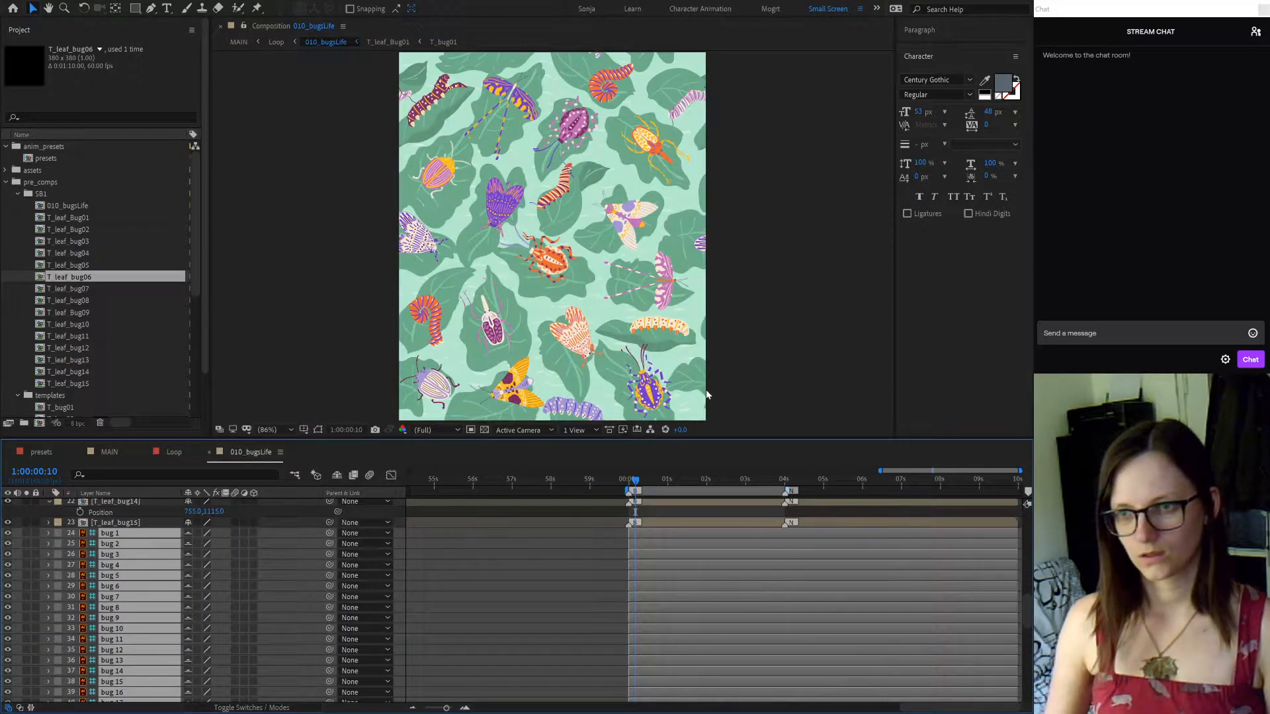
Hide and show the selected bug layers in 010_bugsLife to compare them with the pre-comp artwork
{"action": "left_click", "coordinate": [664, 339]}
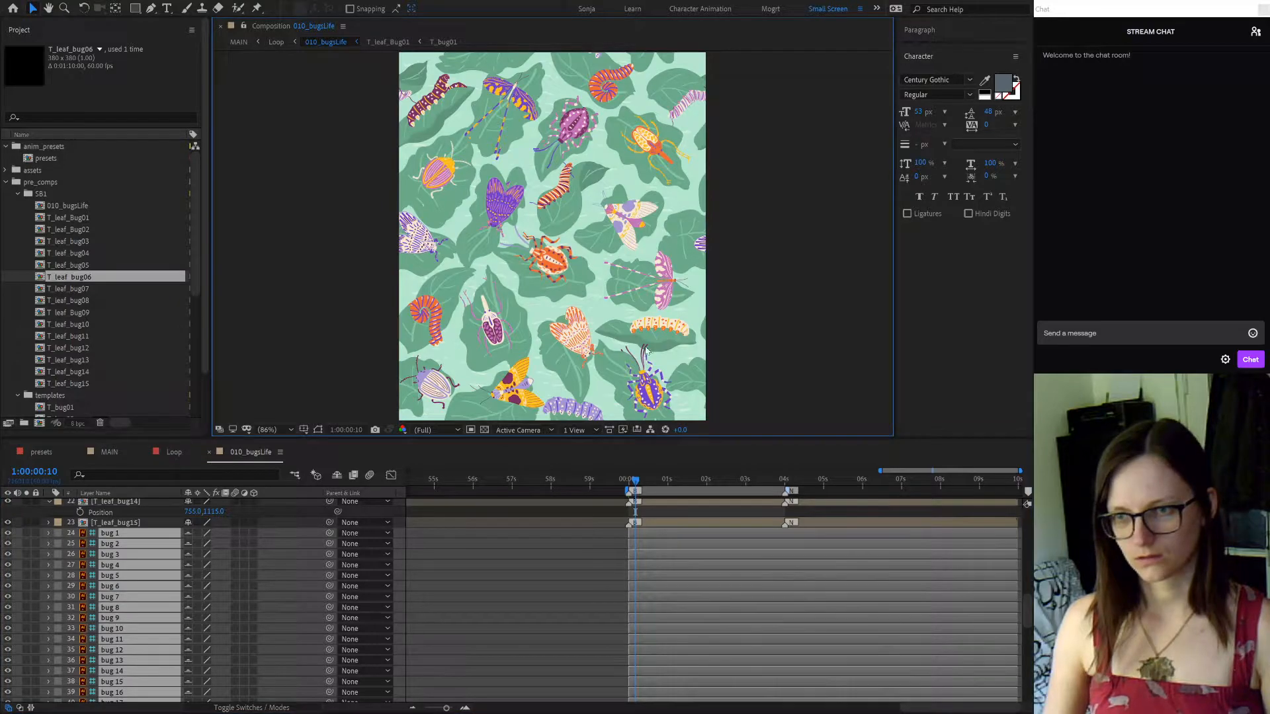
{"action": "left_click", "coordinate": [7, 534]}
{"action": "left_click", "coordinate": [8, 534]}
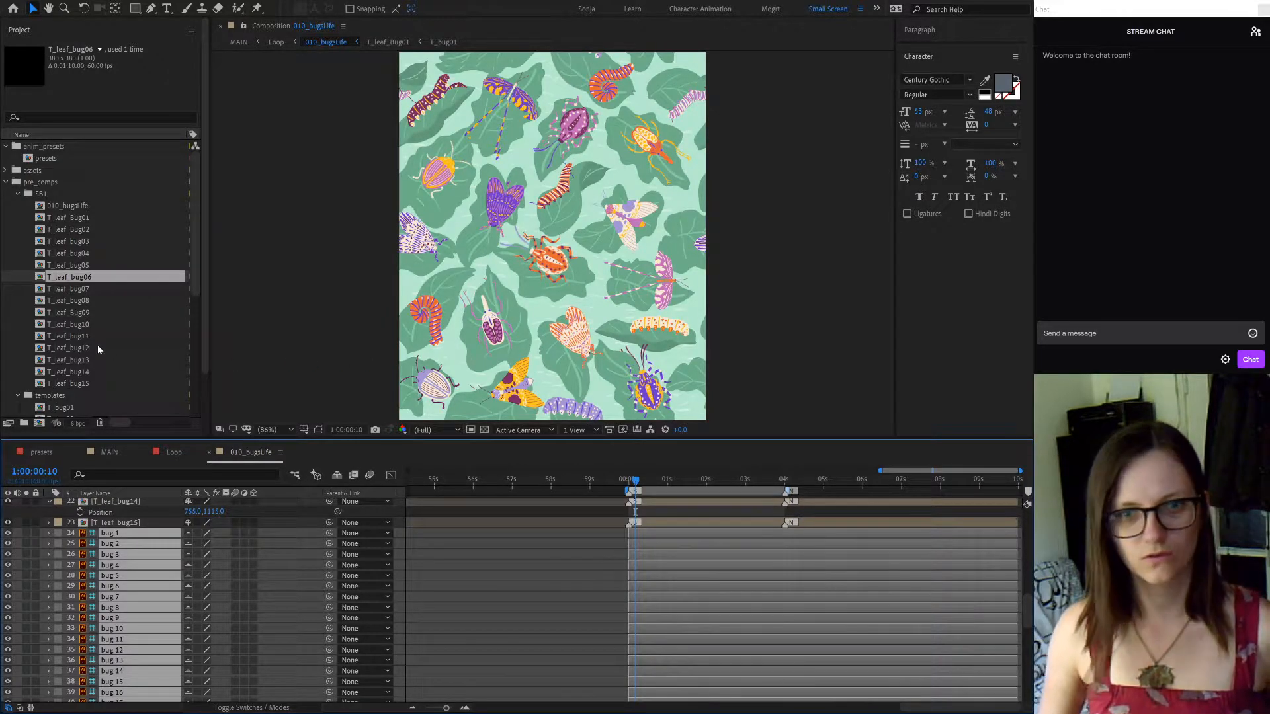
Open T_leaf_Bug01, select its T_bug01 layer and look through the templates folder down to T_leaves
{"action": "double_click", "coordinate": [69, 219]}
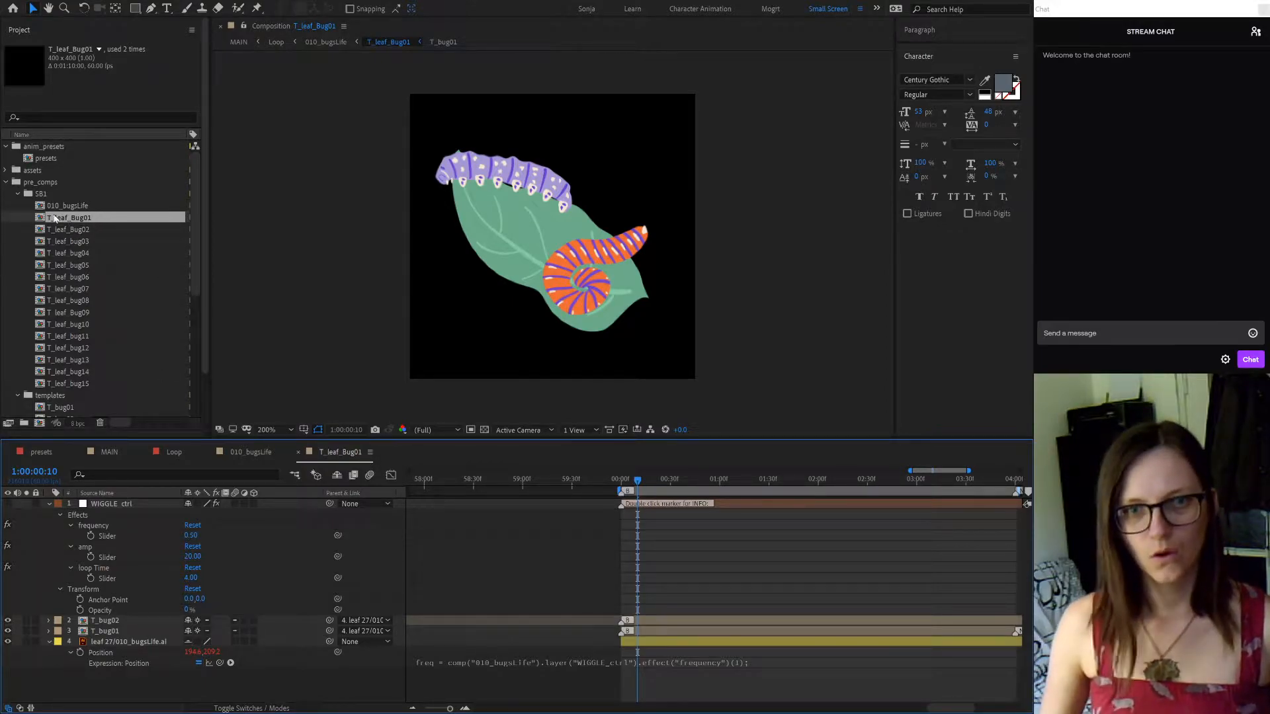
{"action": "left_click", "coordinate": [106, 631]}
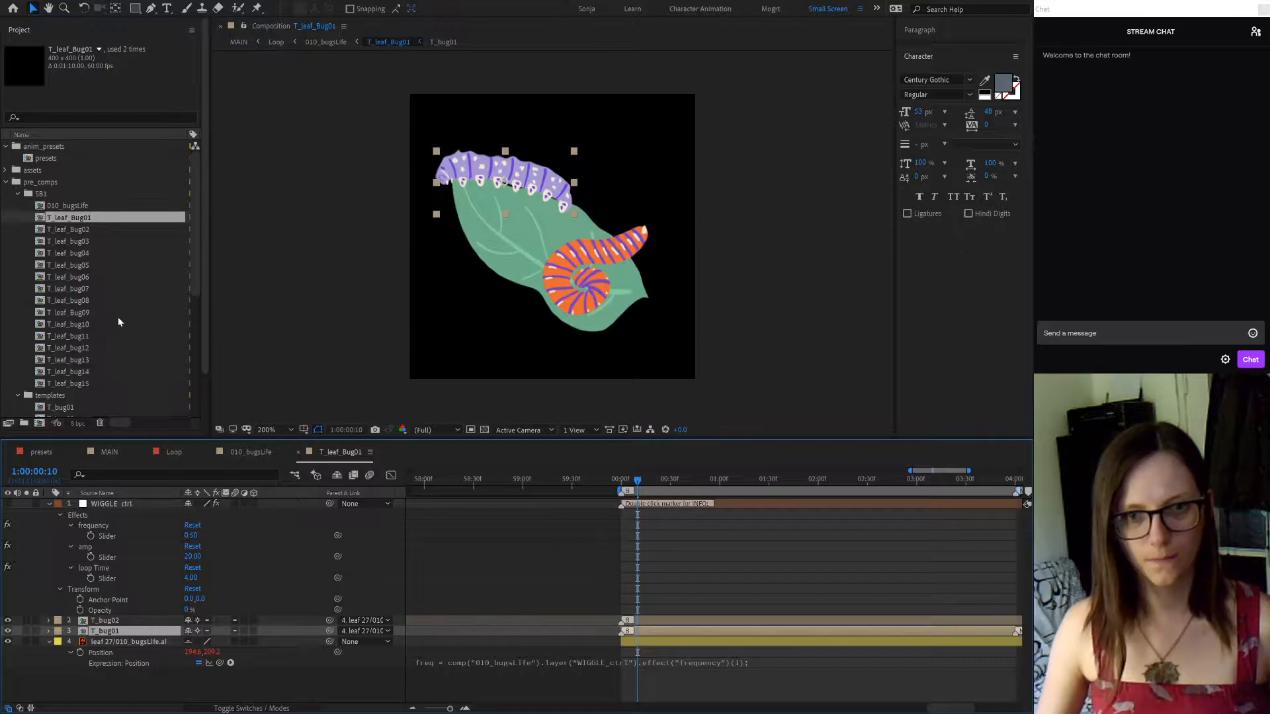
{"action": "scroll", "coordinate": [117, 316], "scroll_direction": "down", "scroll_amount": 6}
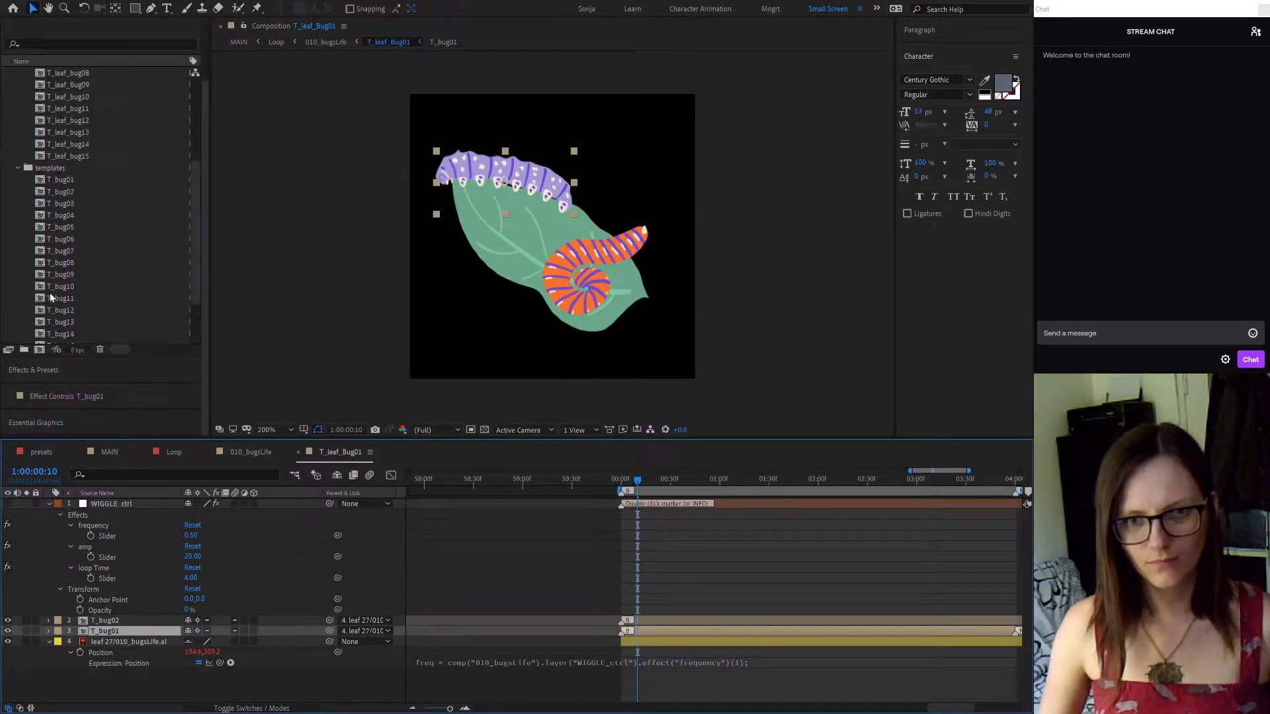
{"action": "scroll", "coordinate": [57, 267], "scroll_direction": "down", "scroll_amount": 5}
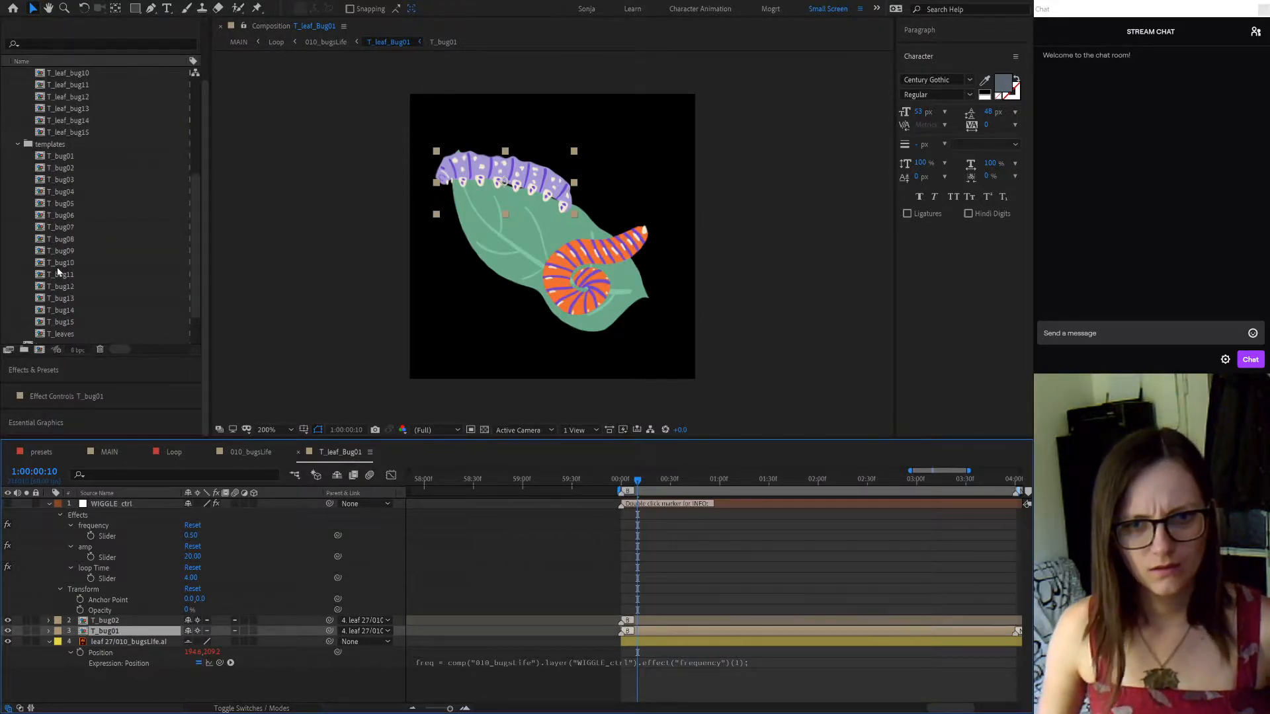
{"action": "left_click", "coordinate": [58, 299]}
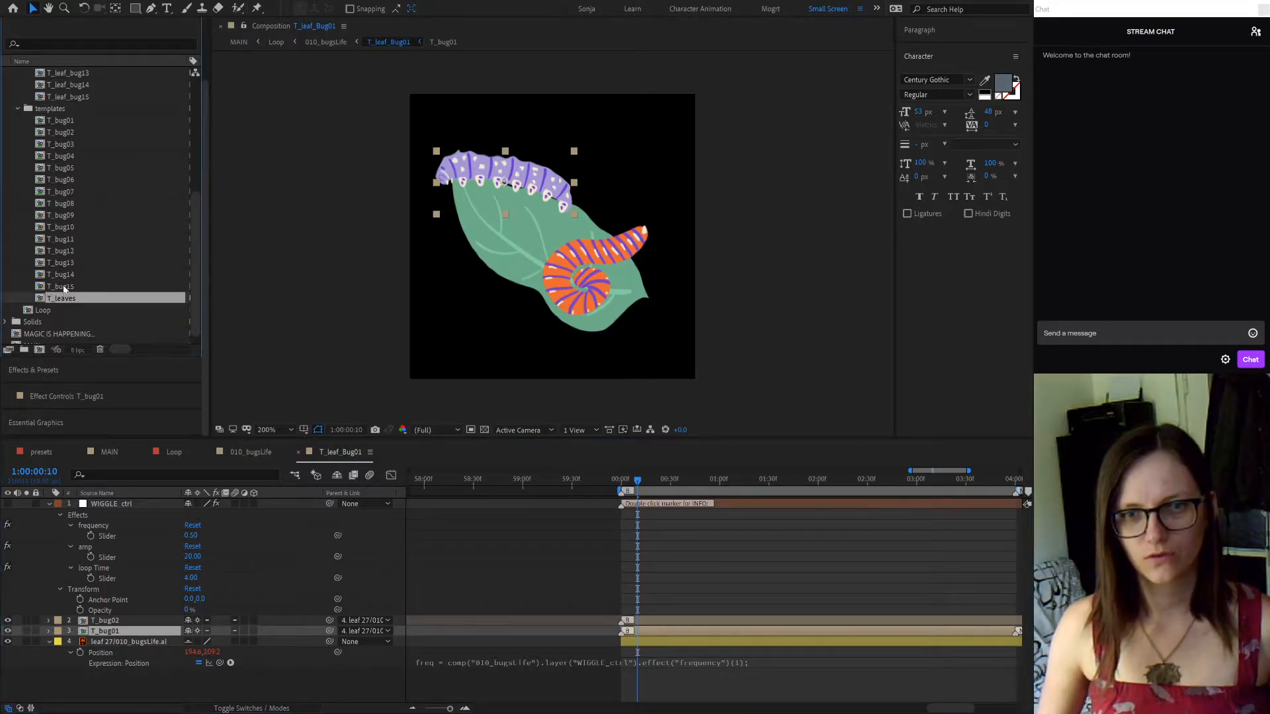
Open the T_bug15 template, check its keyframes and preview its animation, ending at 1:00:03:10
{"action": "double_click", "coordinate": [63, 287]}
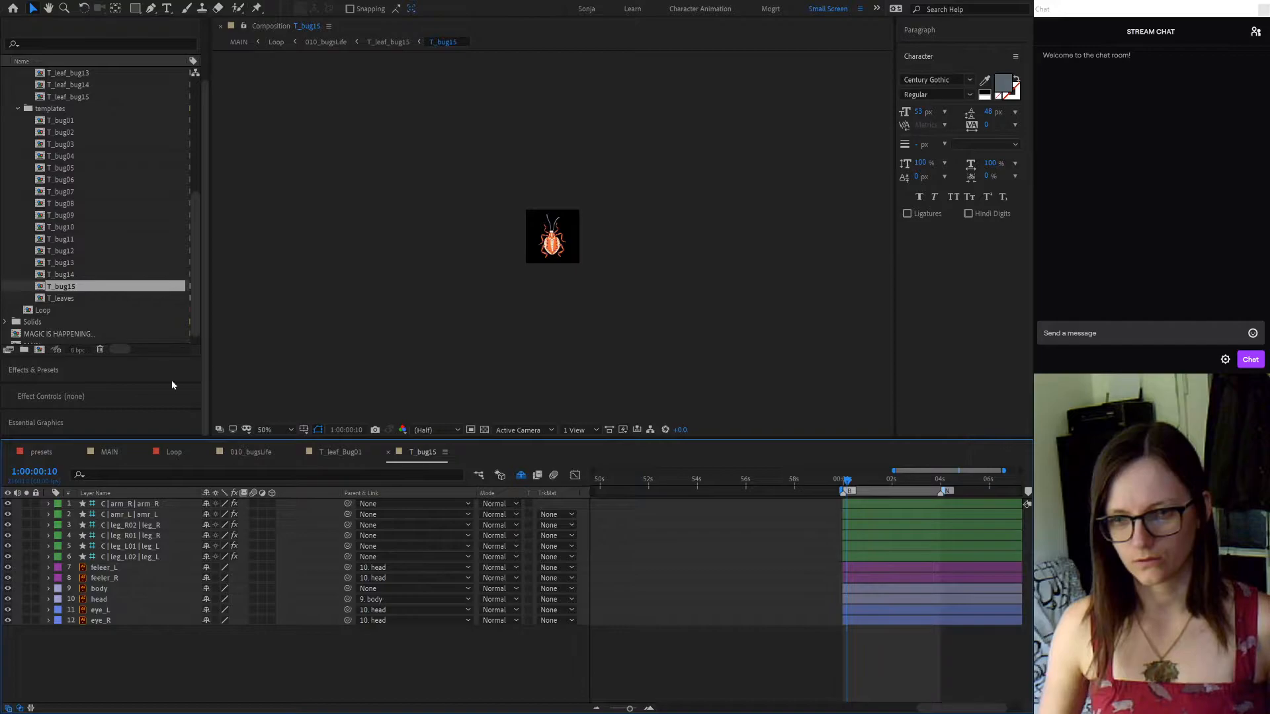
{"action": "key", "text": "u"}
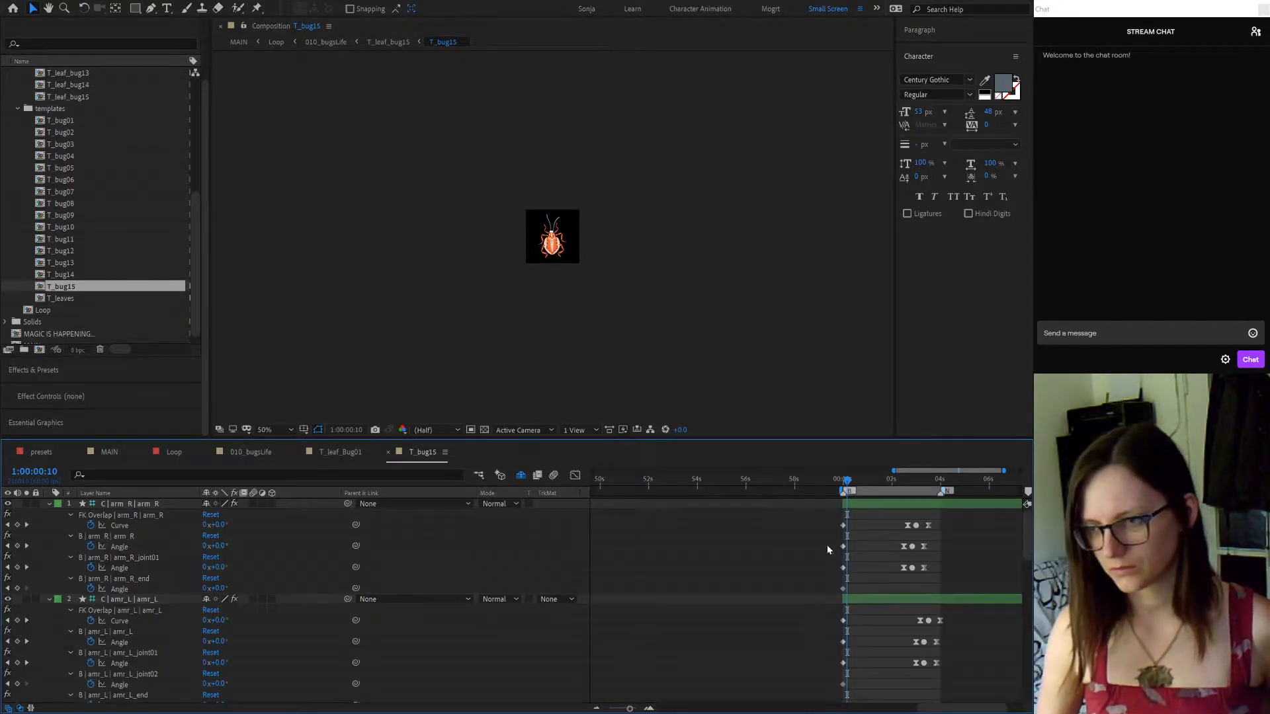
{"action": "key", "text": "u"}
{"action": "key", "text": "space"}
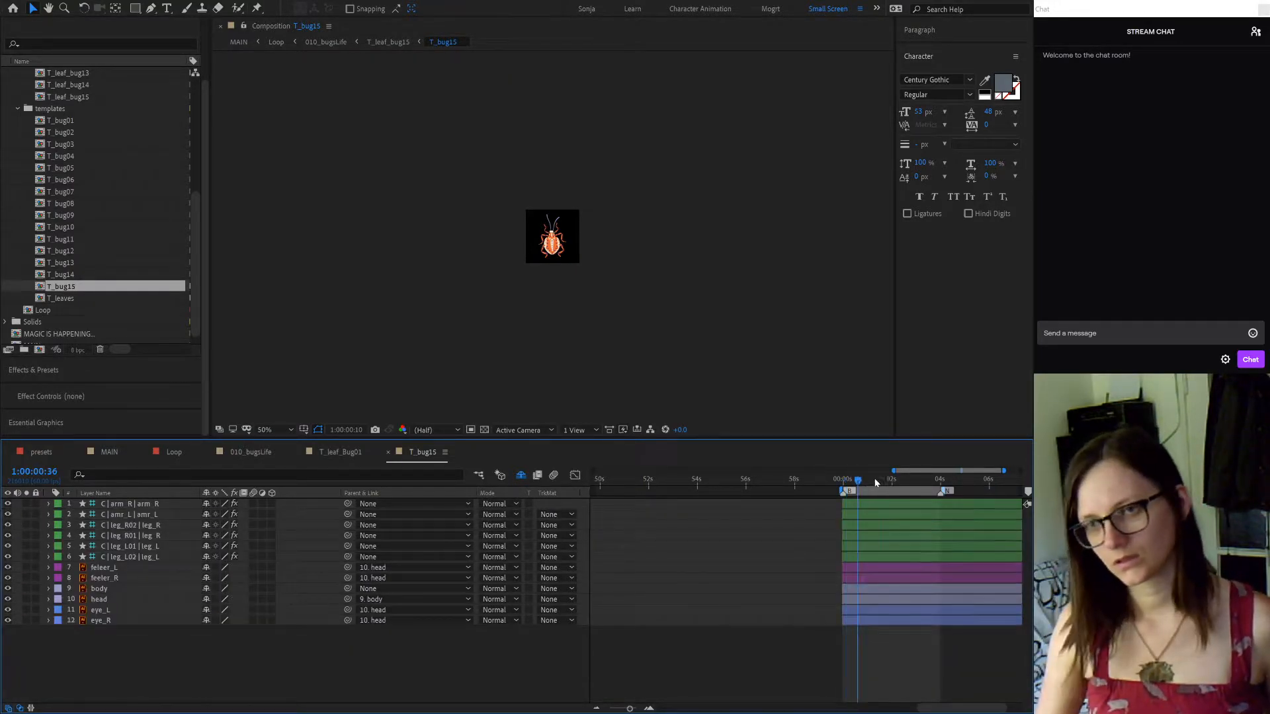
{"action": "left_click_drag", "start_coordinate": [894, 480], "coordinate": [920, 479]}
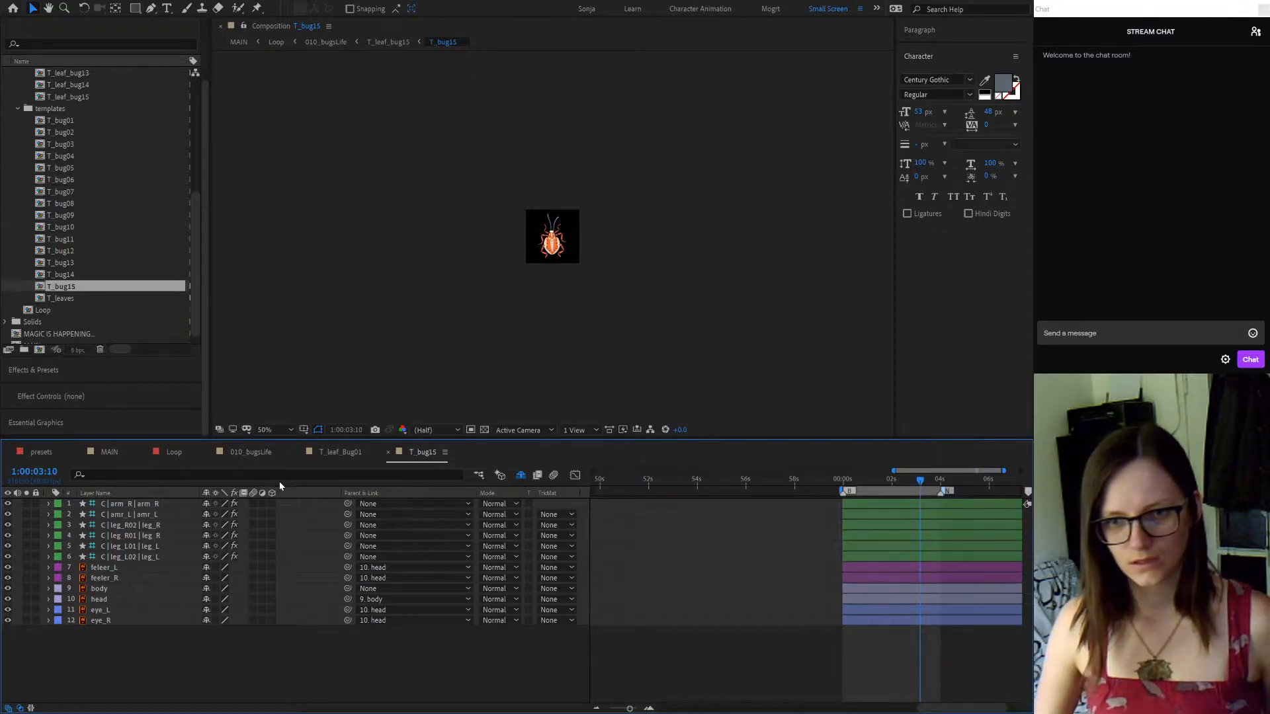
Return to 010_bugsLife and hide and show the selected bug layers at 1:00:03:10 to locate the T_bug15 design
{"action": "left_click", "coordinate": [248, 450]}
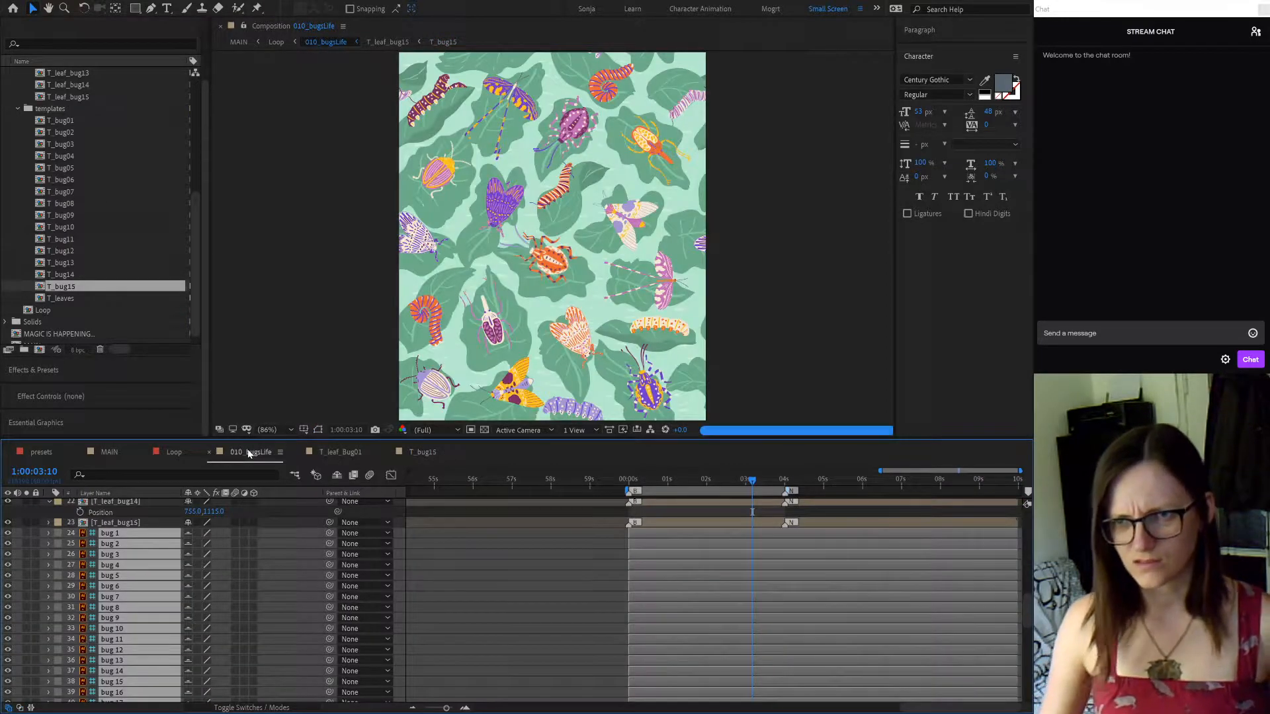
{"action": "left_click", "coordinate": [7, 532]}
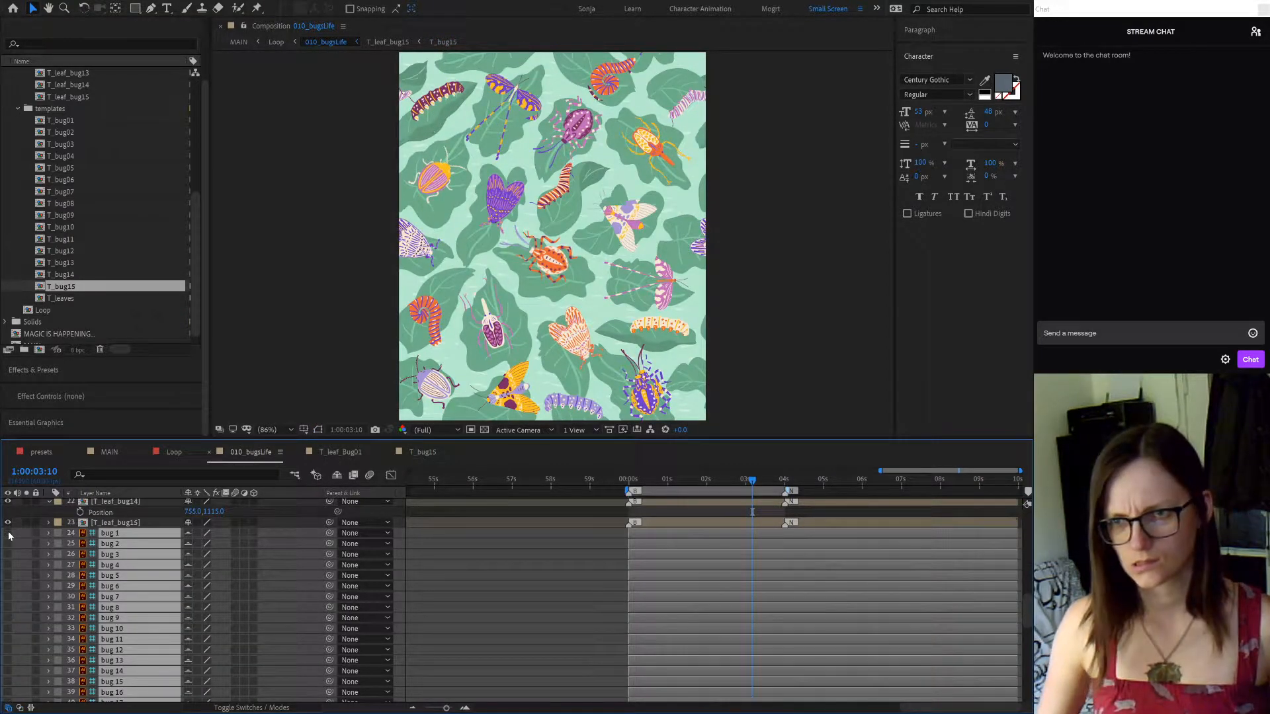
{"action": "left_click", "coordinate": [8, 533]}
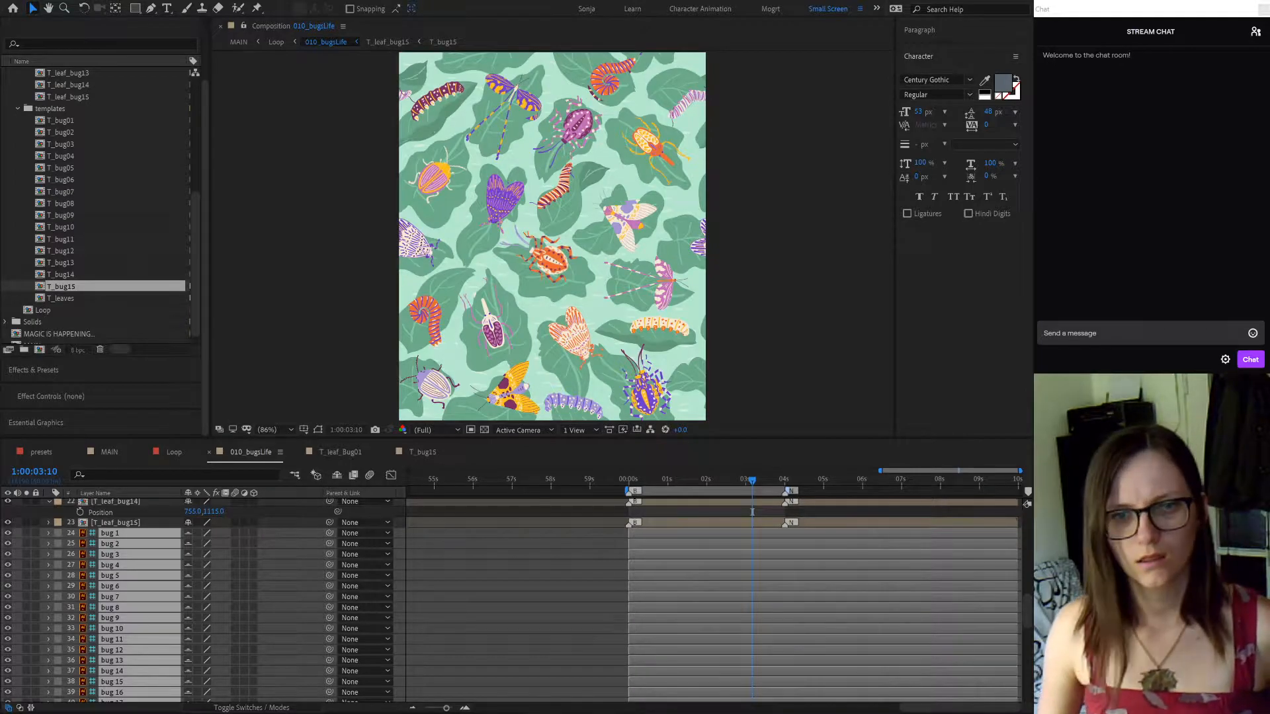
Open the T_bug14 and T_bug13 templates, returning to 010_bugsLife after each to find the matching bug
{"action": "double_click", "coordinate": [69, 275]}
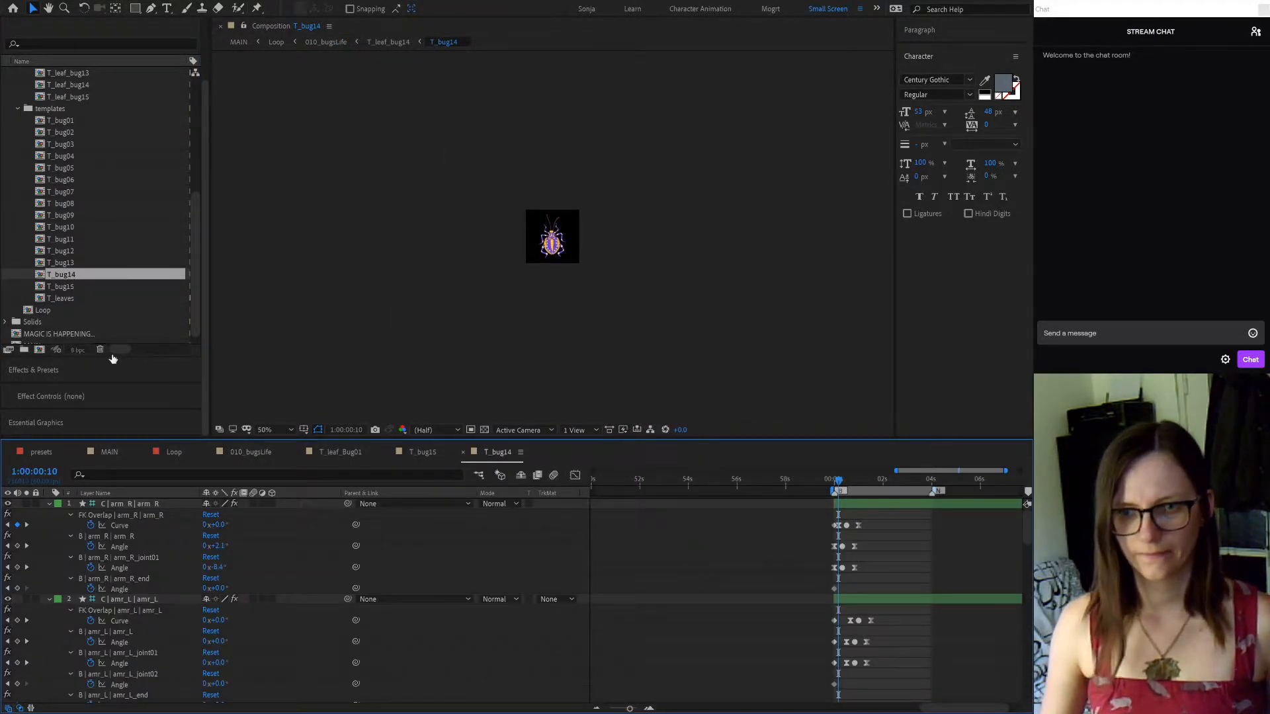
{"action": "left_click", "coordinate": [251, 452]}
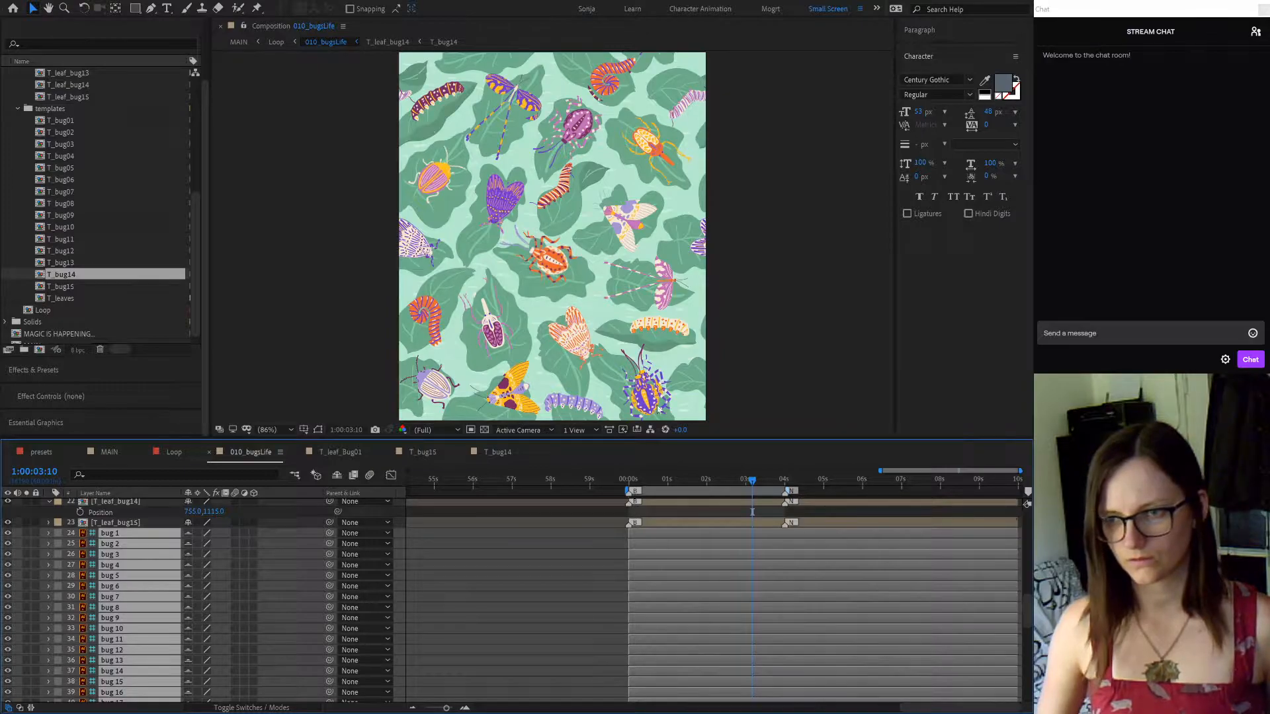
{"action": "double_click", "coordinate": [66, 263]}
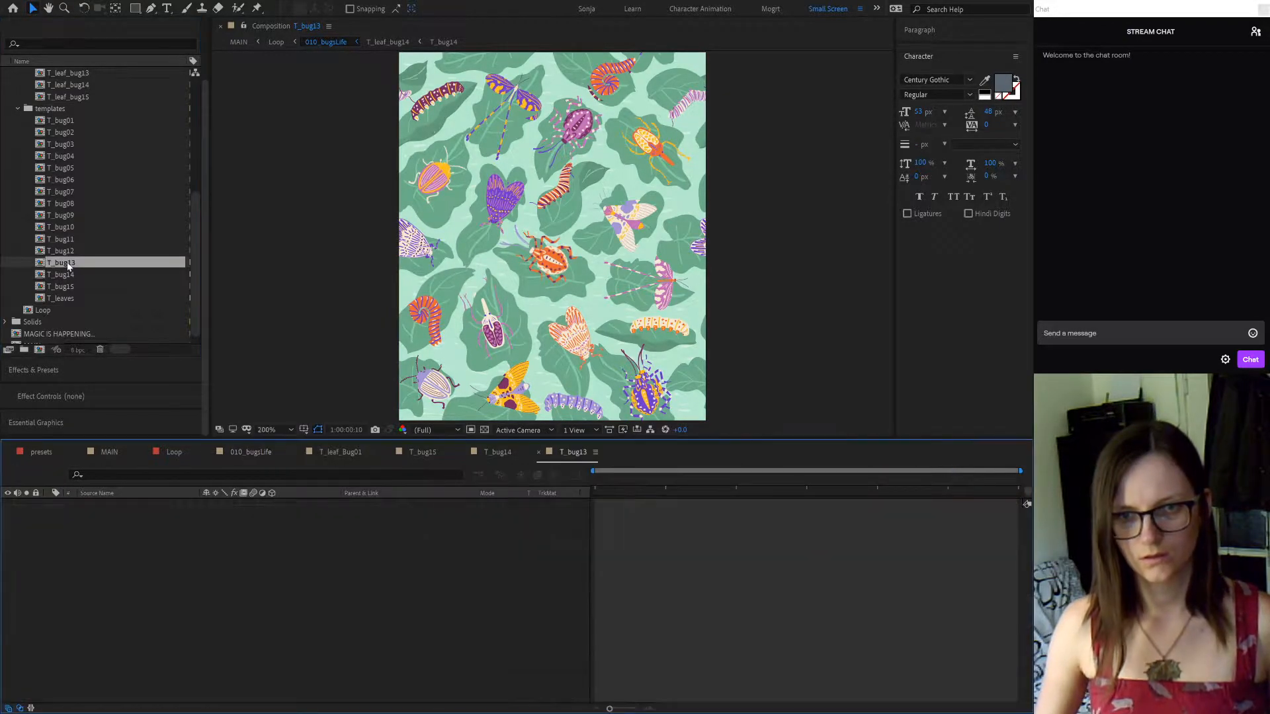
{"action": "left_click", "coordinate": [263, 453]}
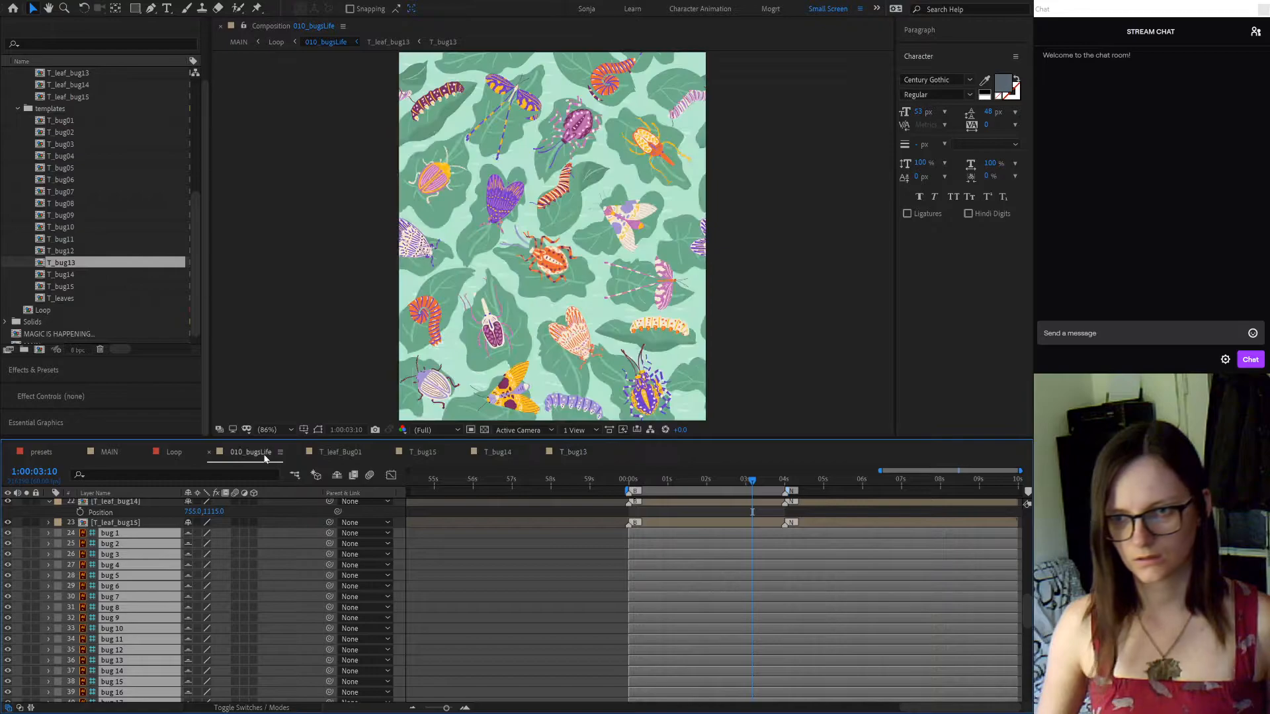
Hide and show the selected bug layers twice to compare the animated bugs with the original artwork
{"action": "left_click", "coordinate": [8, 533]}
{"action": "left_click", "coordinate": [8, 533]}
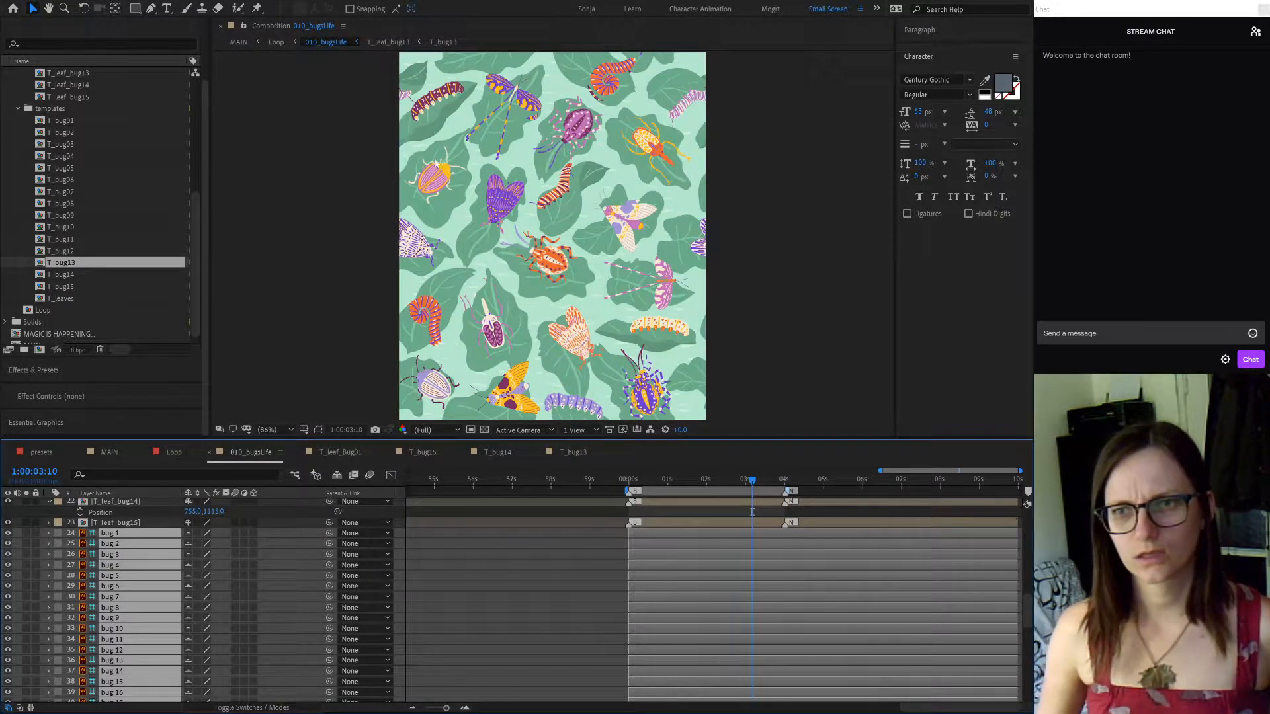
{"action": "left_click", "coordinate": [8, 534]}
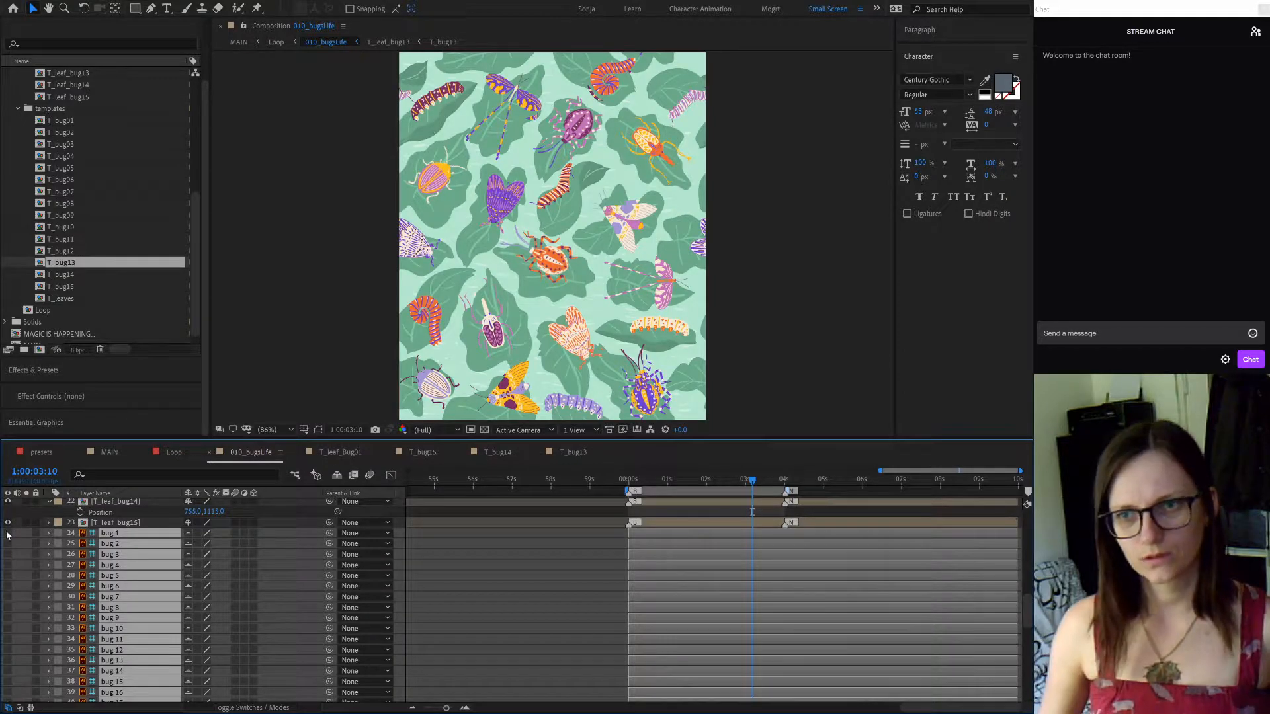
{"action": "left_click", "coordinate": [8, 533]}
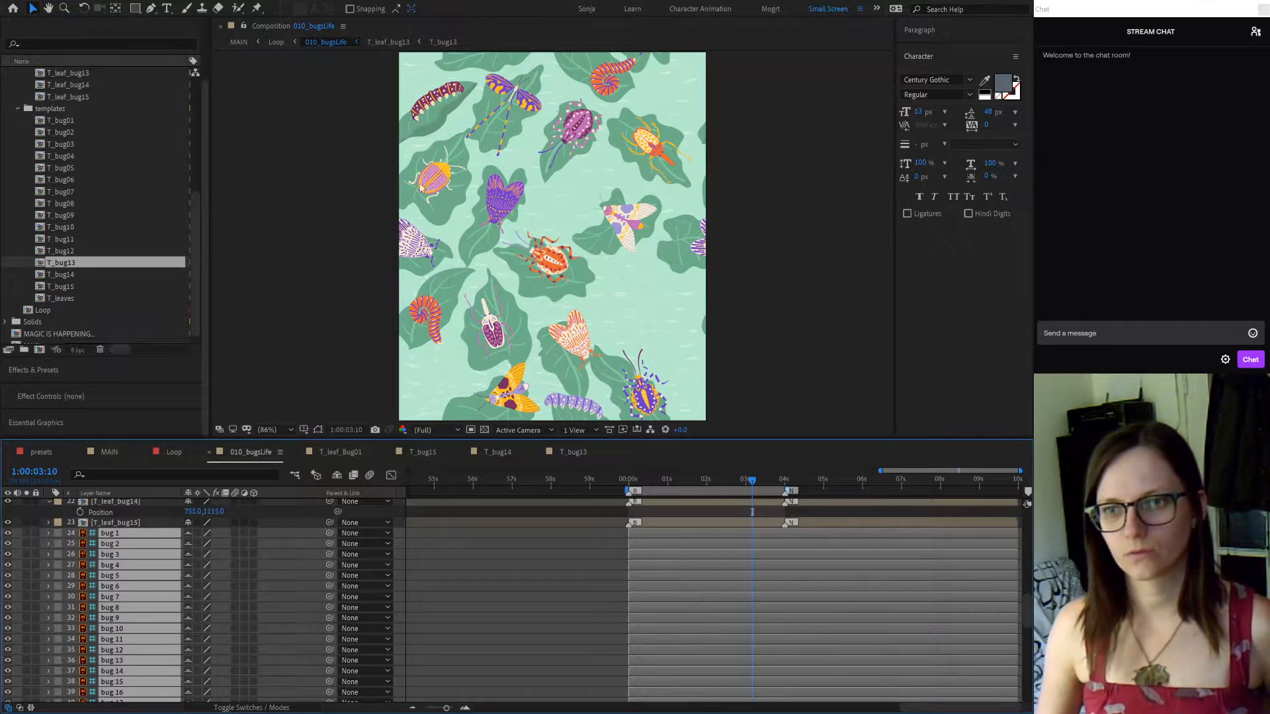
Open the T_bug12 template, return to 010_bugsLife and hide and show the selected bug layers once for comparison
{"action": "double_click", "coordinate": [58, 252]}
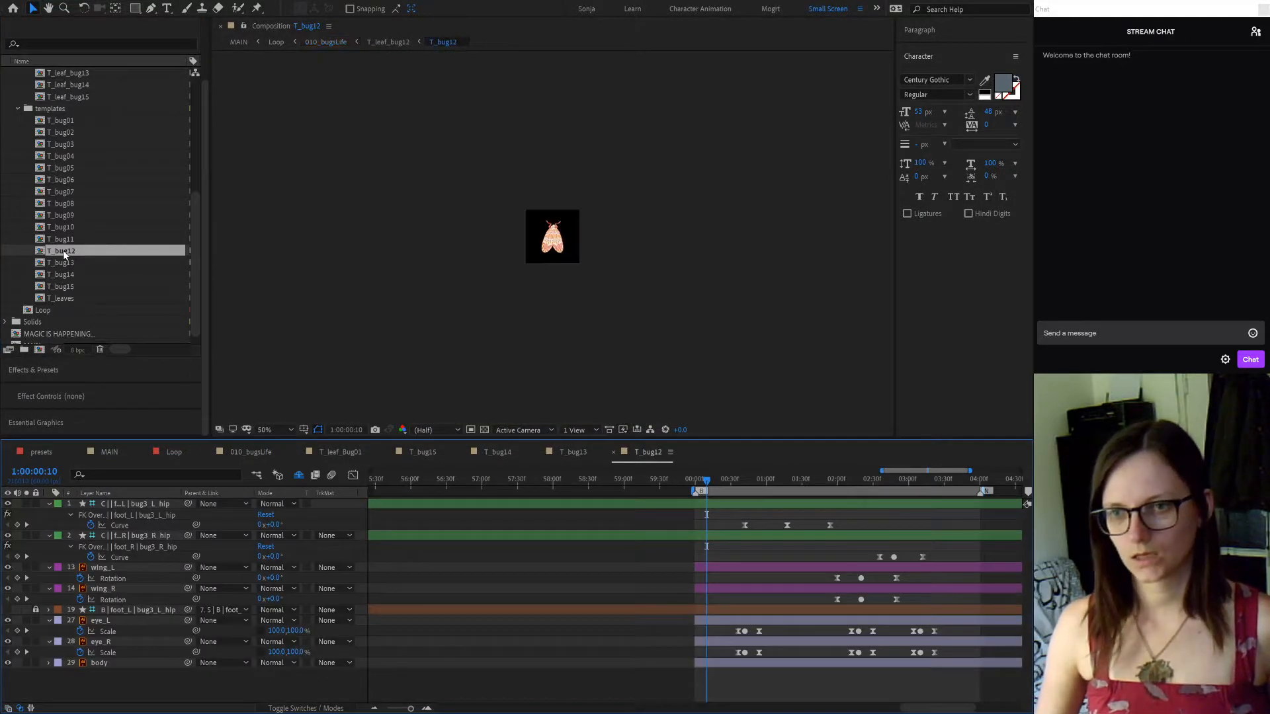
{"action": "left_click", "coordinate": [252, 452]}
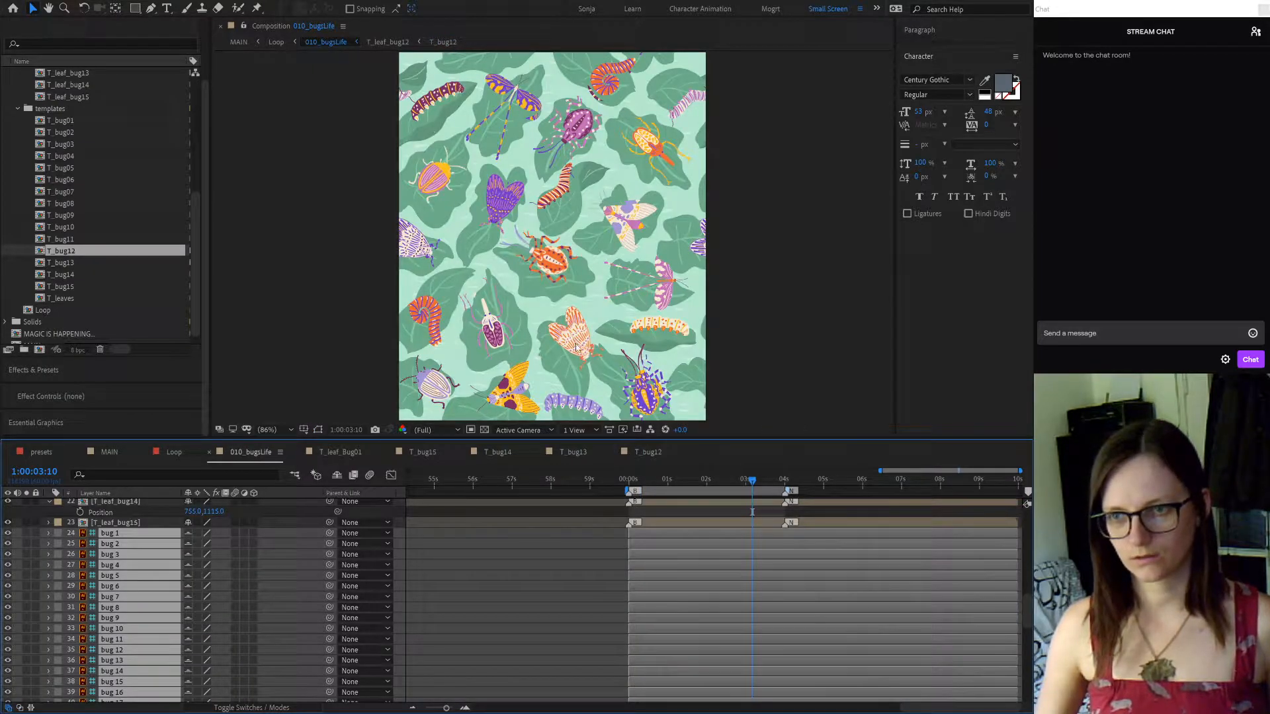
{"action": "left_click", "coordinate": [8, 535]}
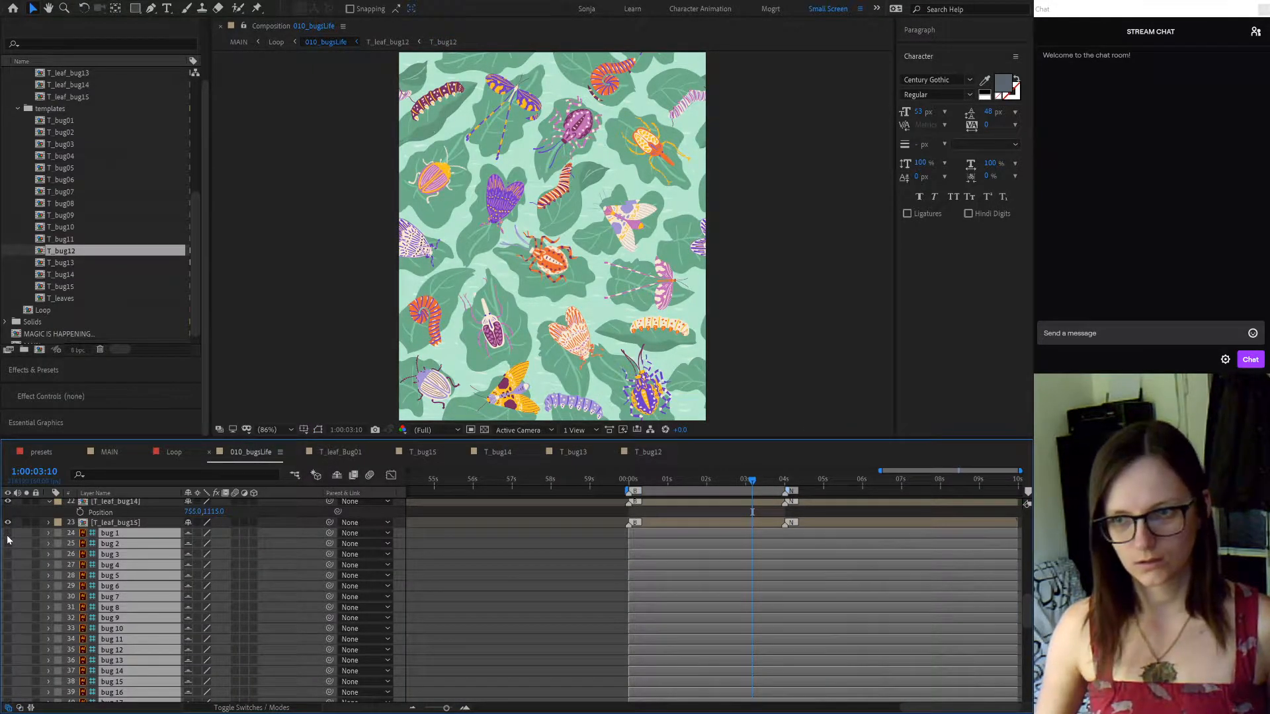
{"action": "left_click", "coordinate": [8, 535]}
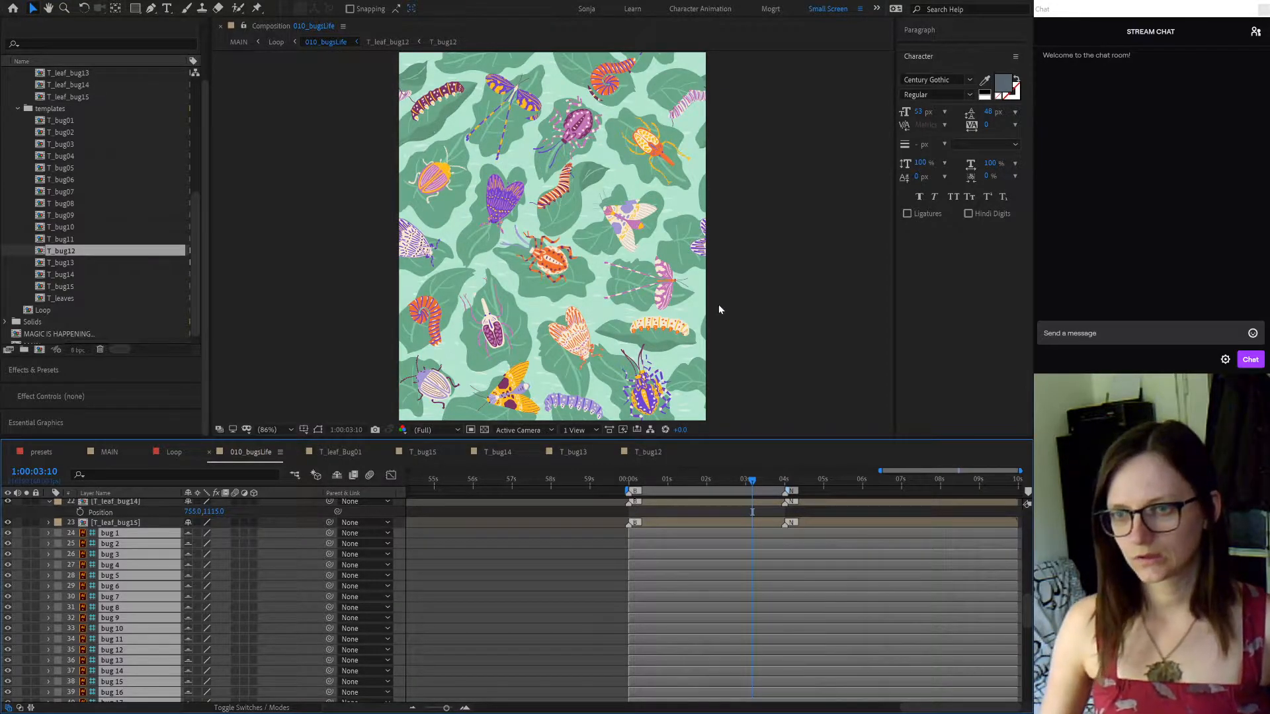
{"action": "left_click", "coordinate": [581, 406]}
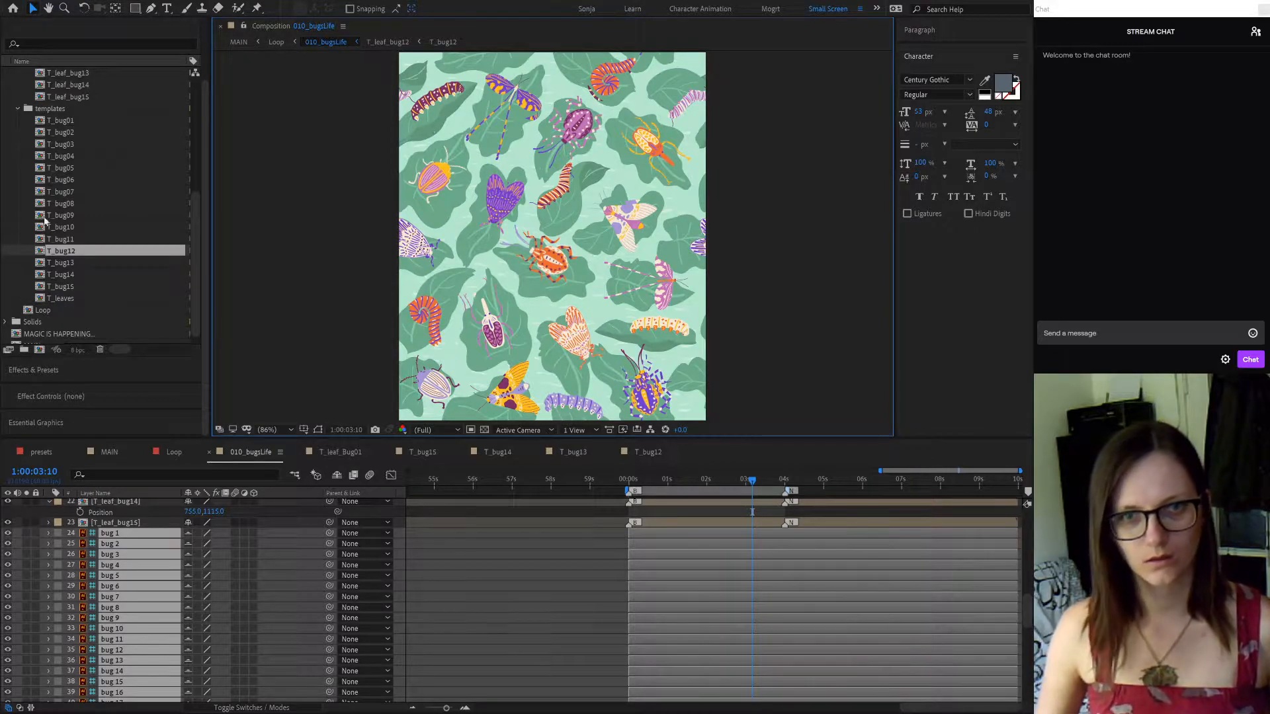
Open the T_bug10, T_bug09, T_bug08 and T_bug07 templates in turn to view their designs, and return to 010_bugsLife
{"action": "left_click", "coordinate": [73, 287]}
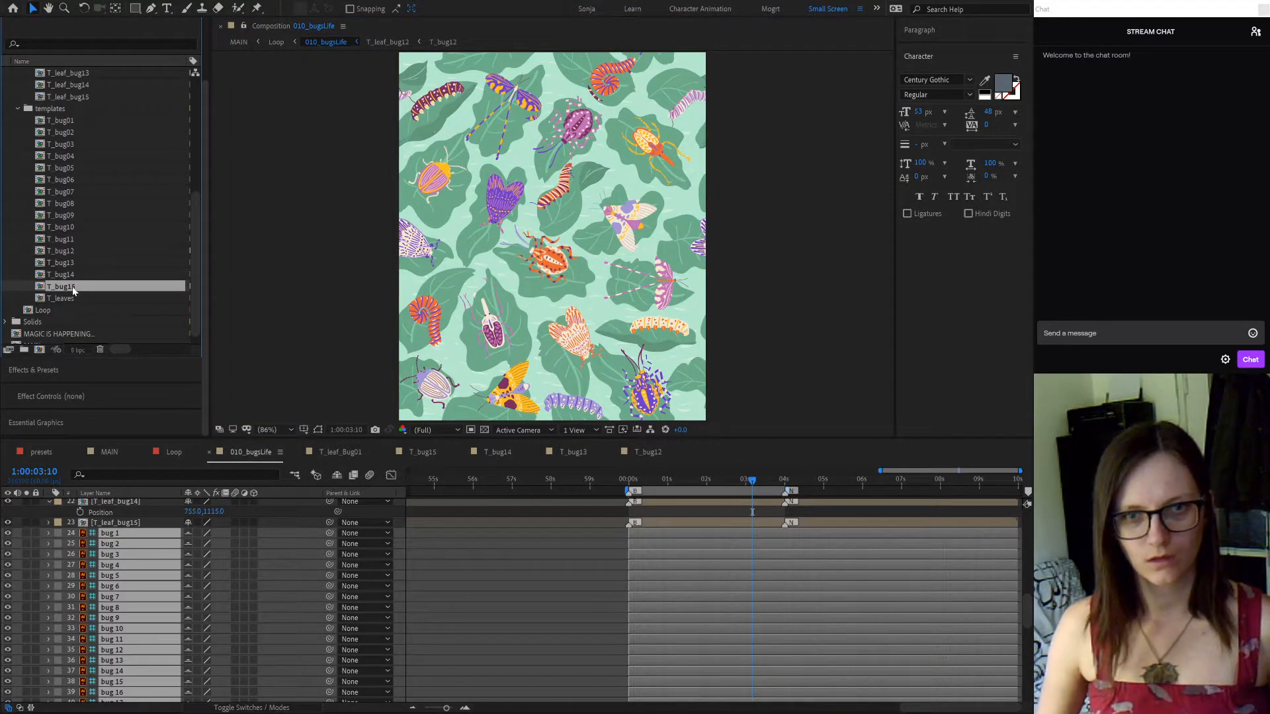
{"action": "double_click", "coordinate": [70, 226]}
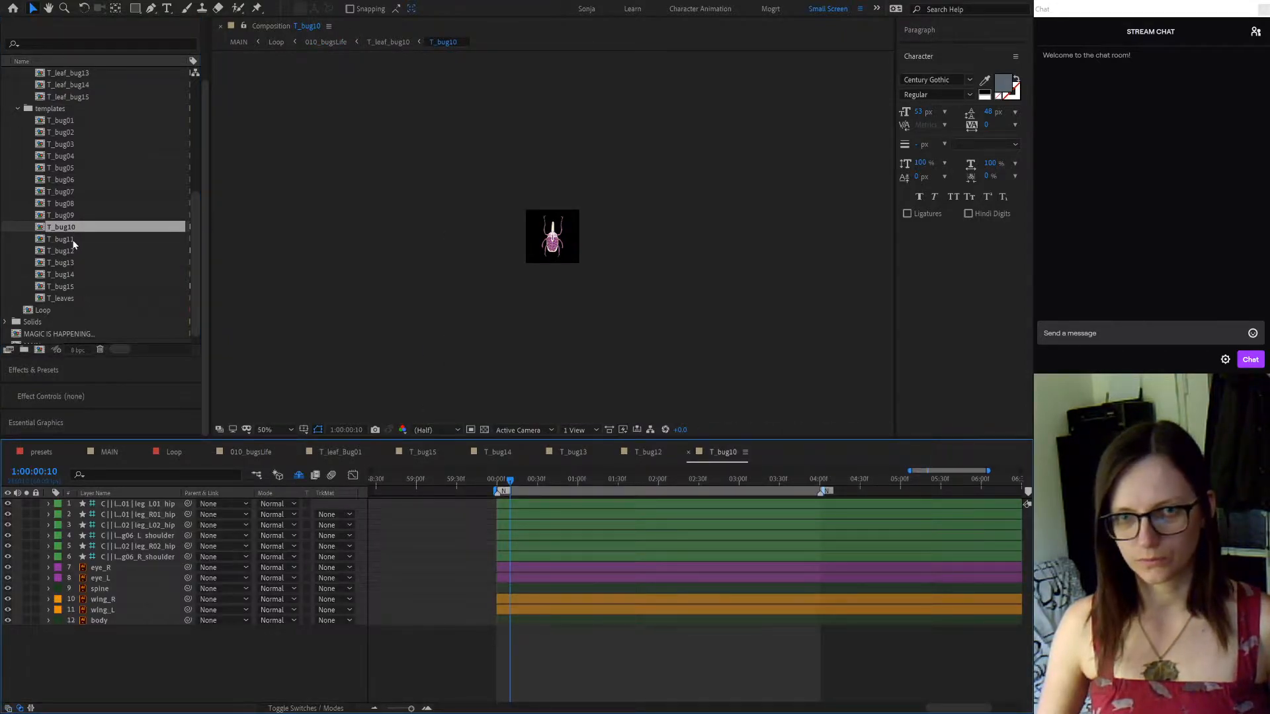
{"action": "double_click", "coordinate": [63, 216]}
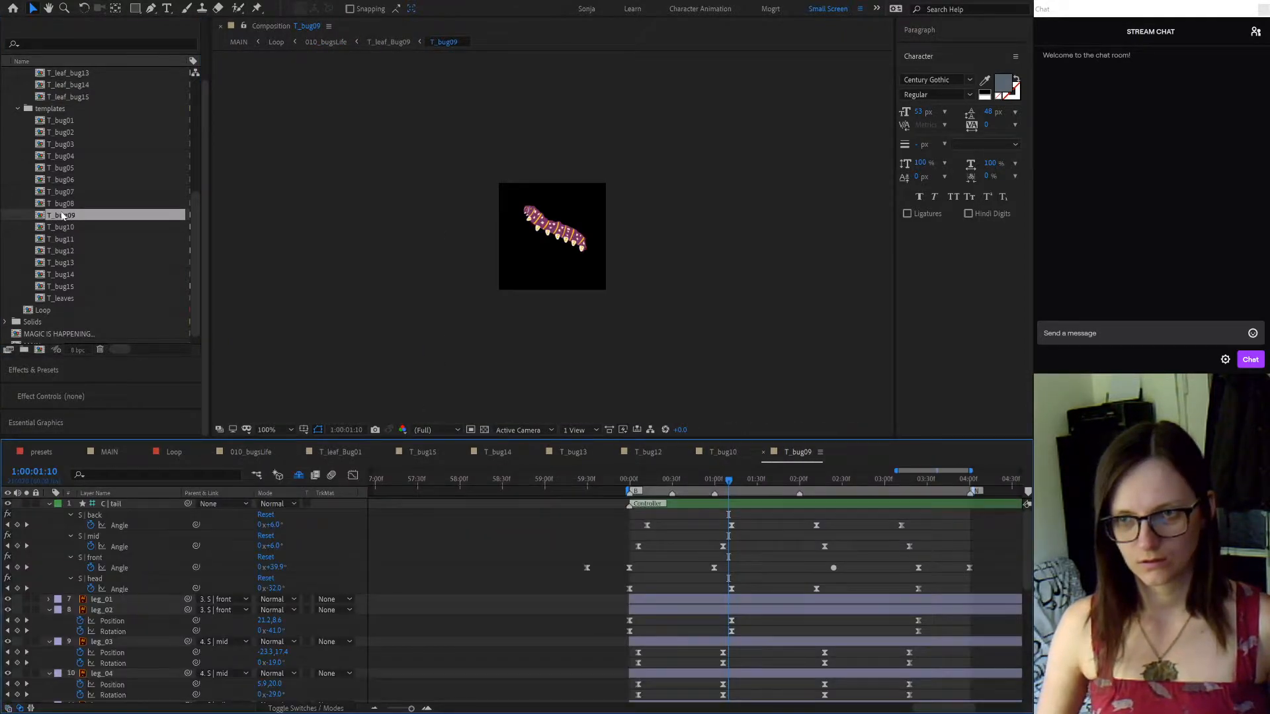
{"action": "double_click", "coordinate": [69, 204]}
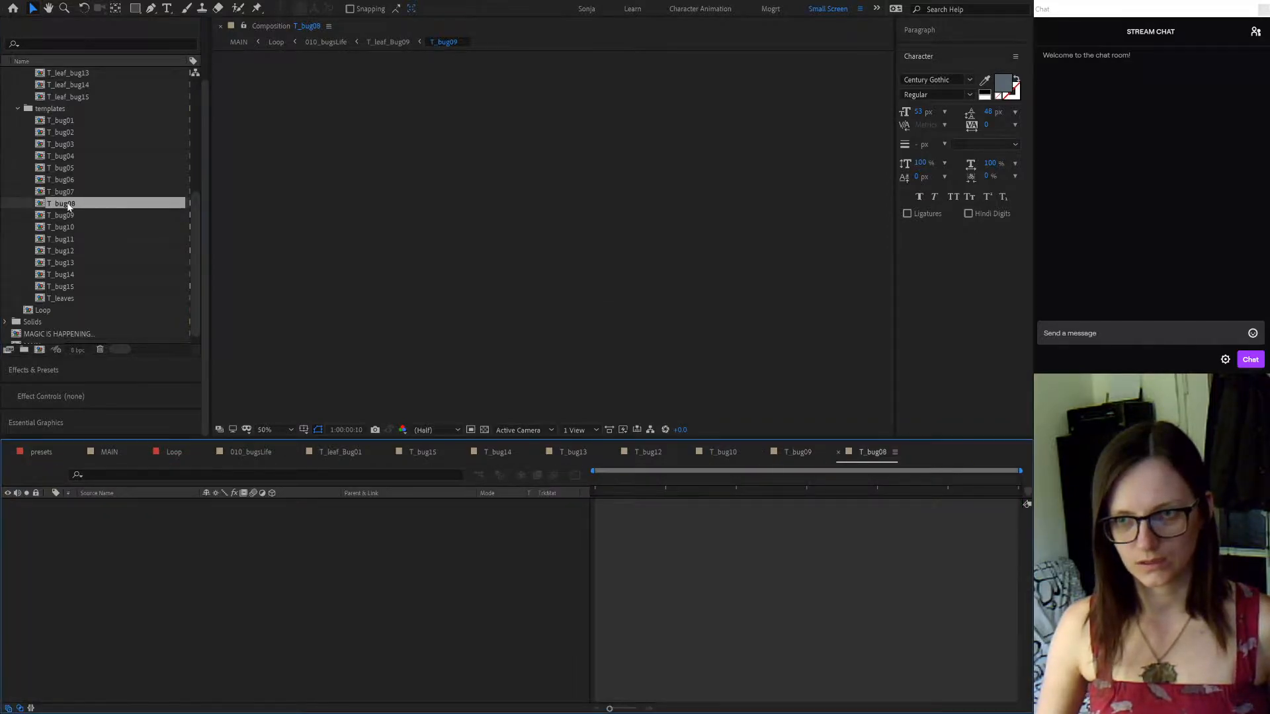
{"action": "left_click", "coordinate": [64, 192]}
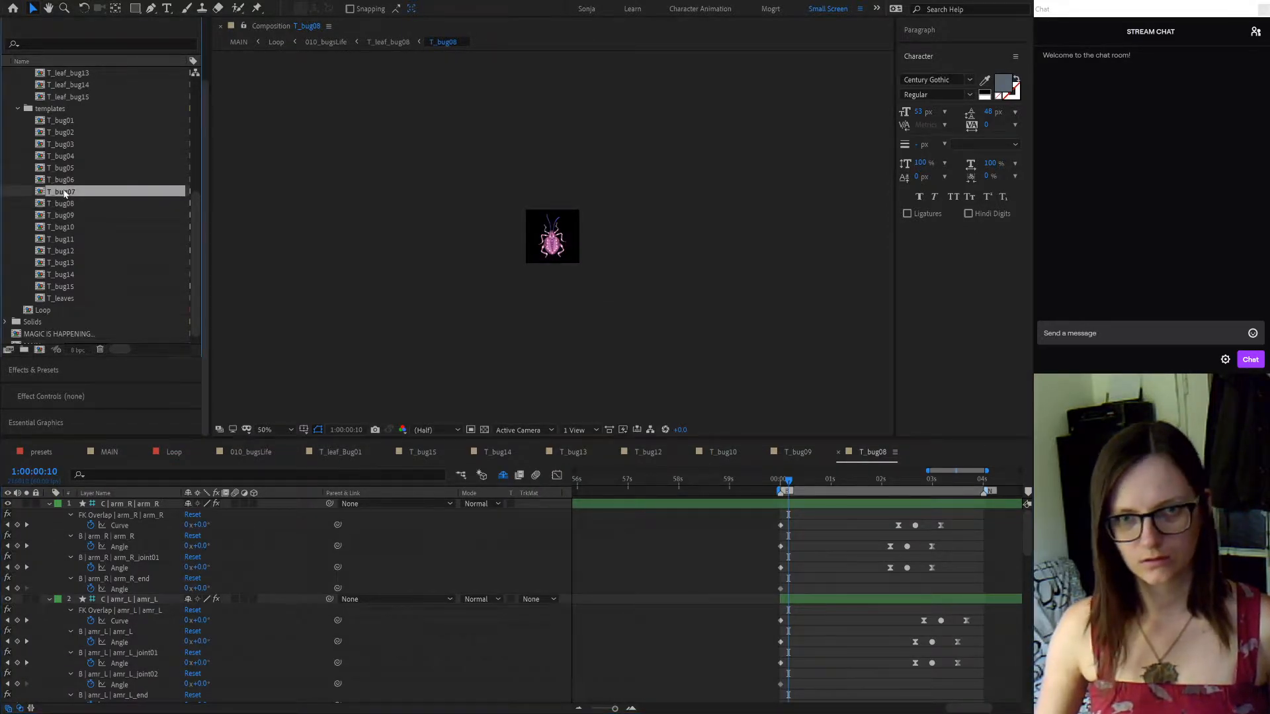
{"action": "double_click", "coordinate": [57, 193]}
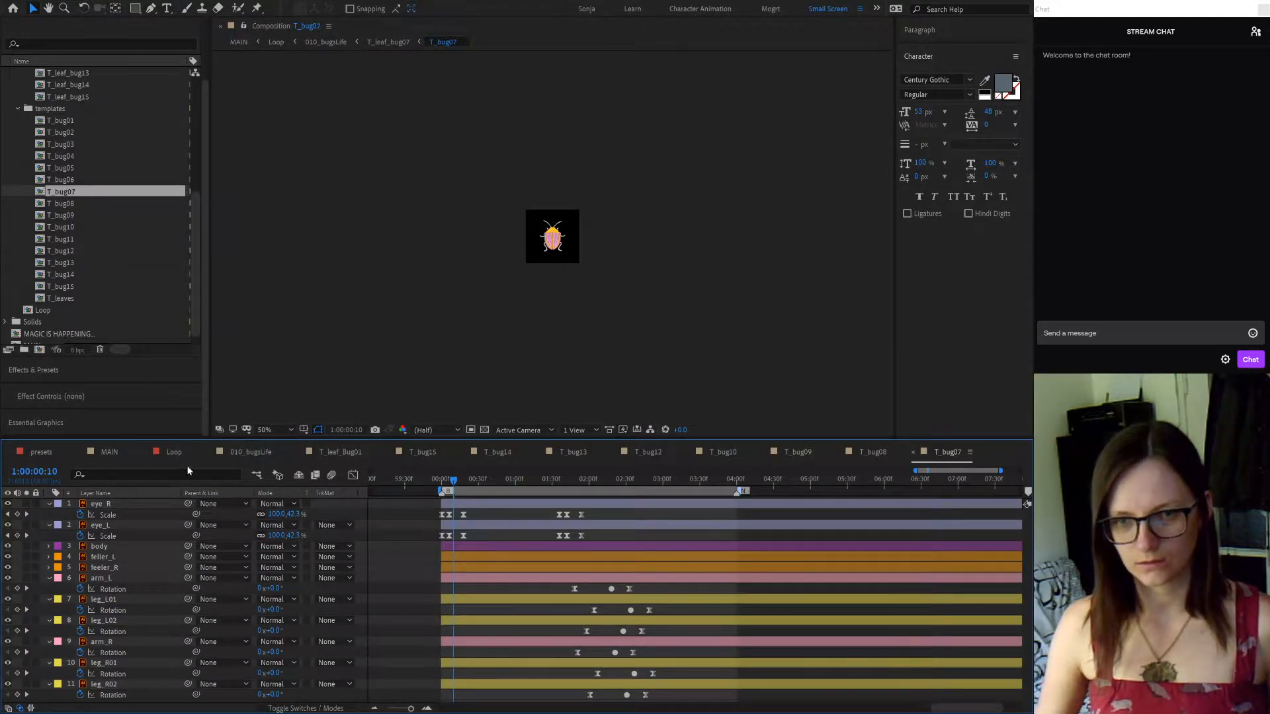
{"action": "left_click", "coordinate": [251, 452]}
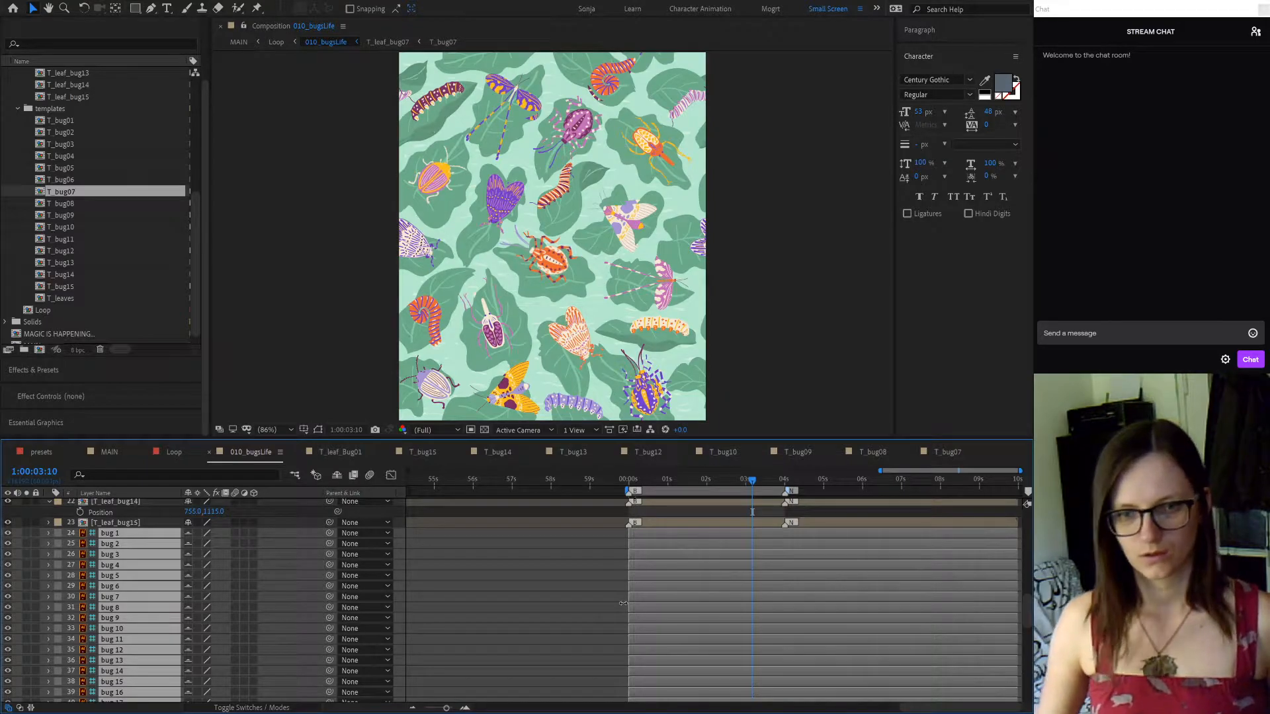
Clear the layer selection and identify the bug 1 artwork by toggling that layer's visibility and soloing it
{"action": "left_click", "coordinate": [440, 567]}
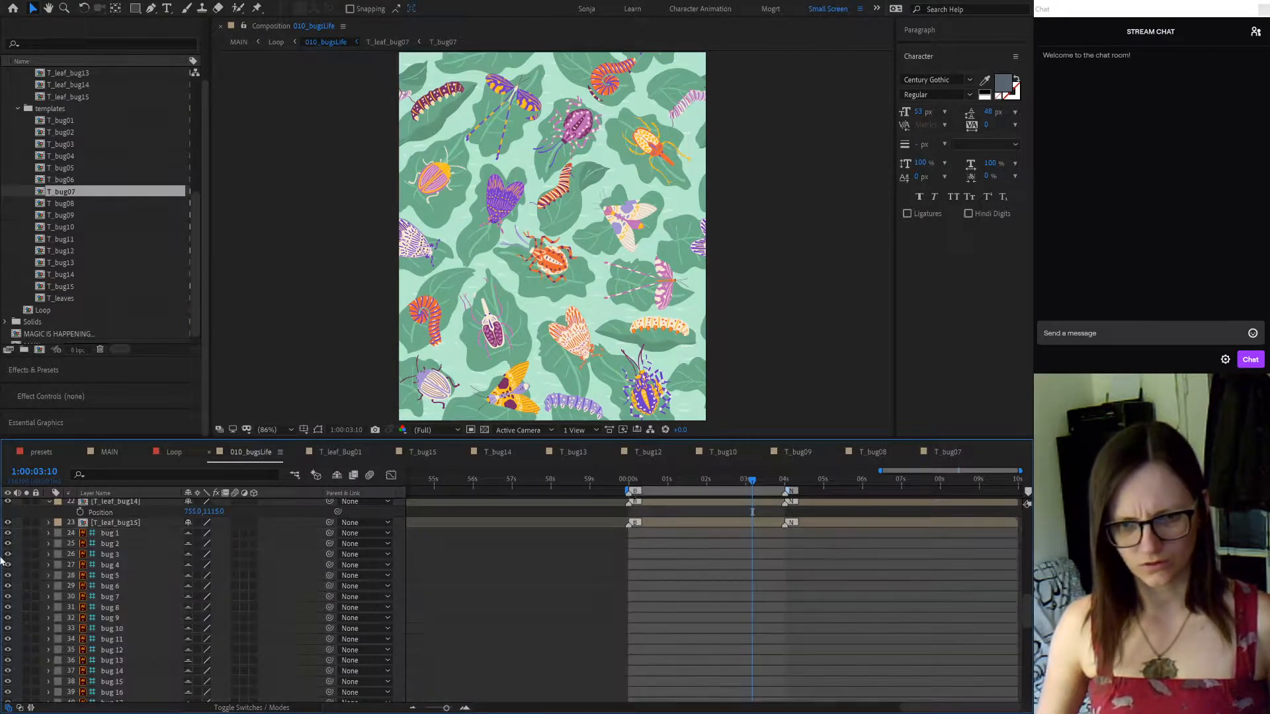
{"action": "left_click", "coordinate": [109, 533]}
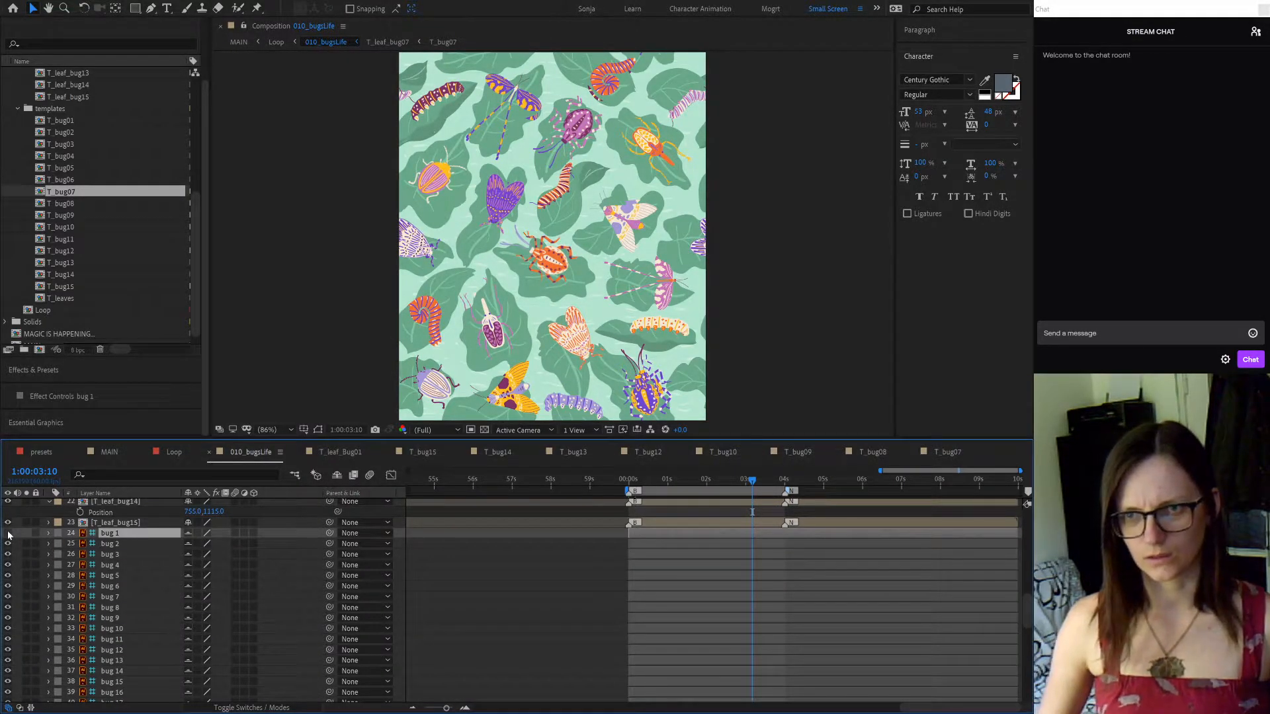
{"action": "left_click", "coordinate": [8, 534]}
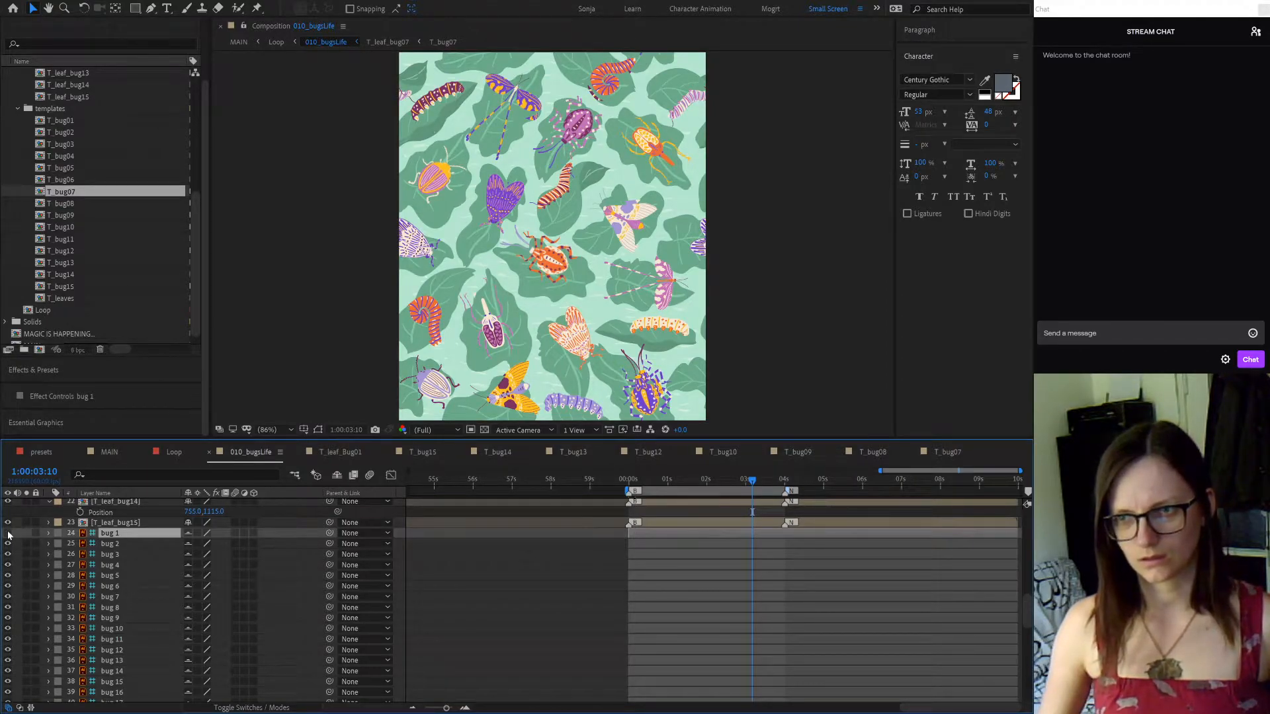
{"action": "left_click", "coordinate": [8, 534]}
{"action": "left_click", "coordinate": [26, 534]}
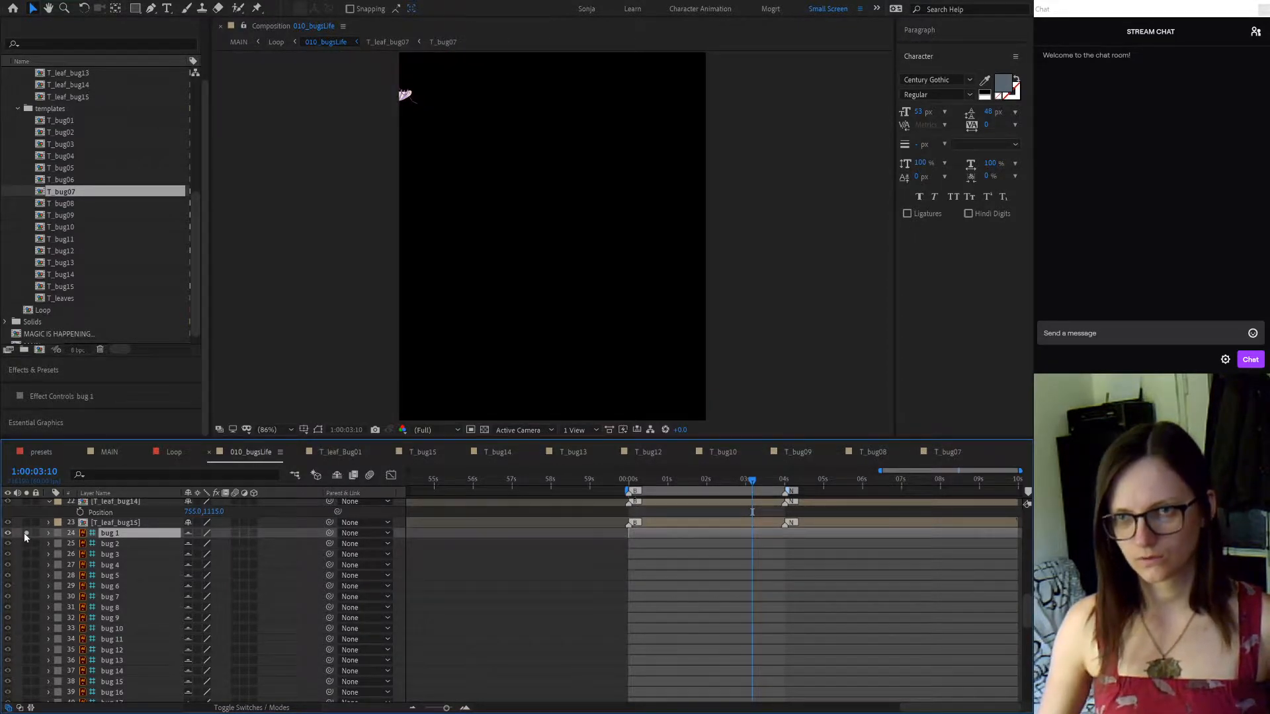
{"action": "left_click", "coordinate": [26, 533]}
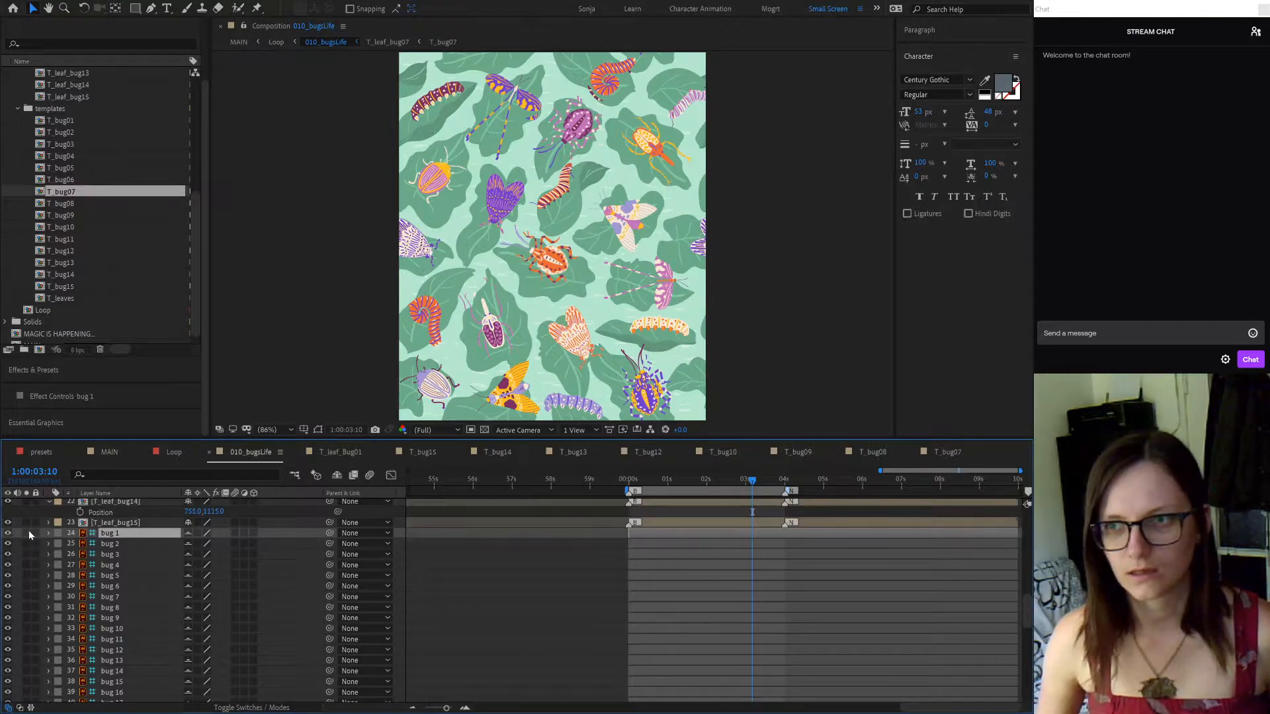
{"action": "left_click", "coordinate": [28, 532]}
{"action": "left_click", "coordinate": [26, 533]}
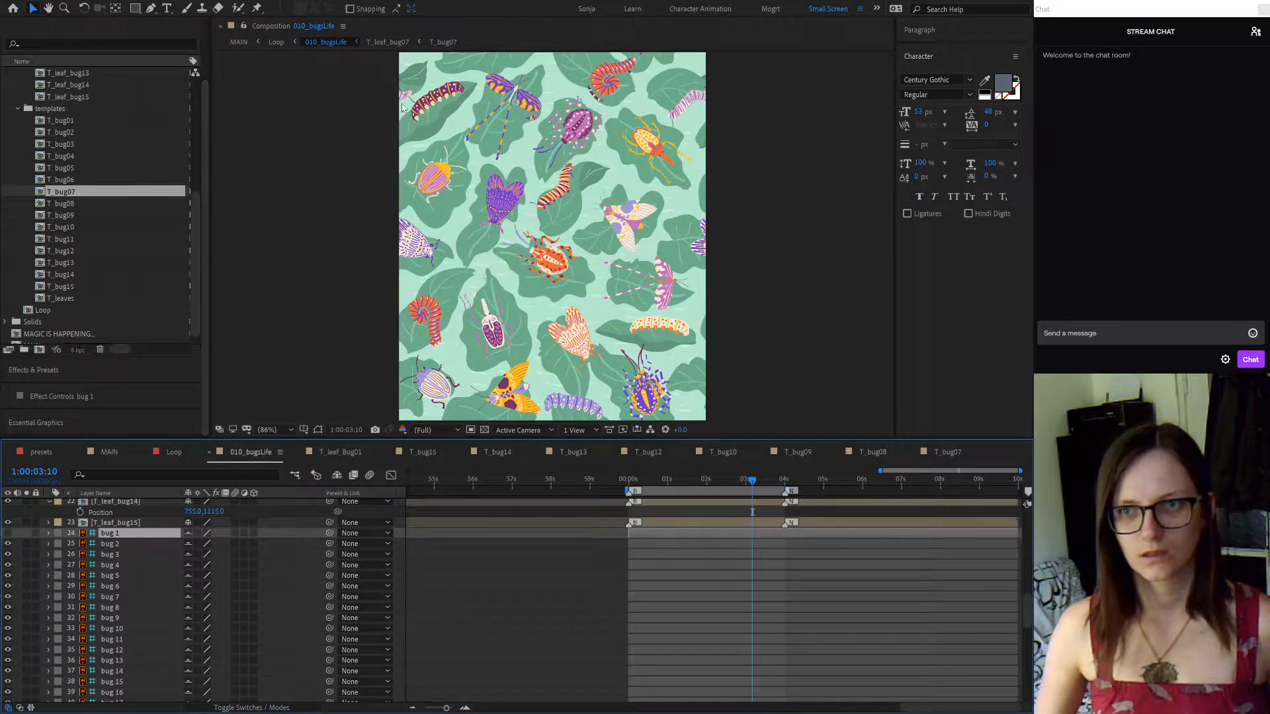
{"action": "left_click", "coordinate": [6, 533]}
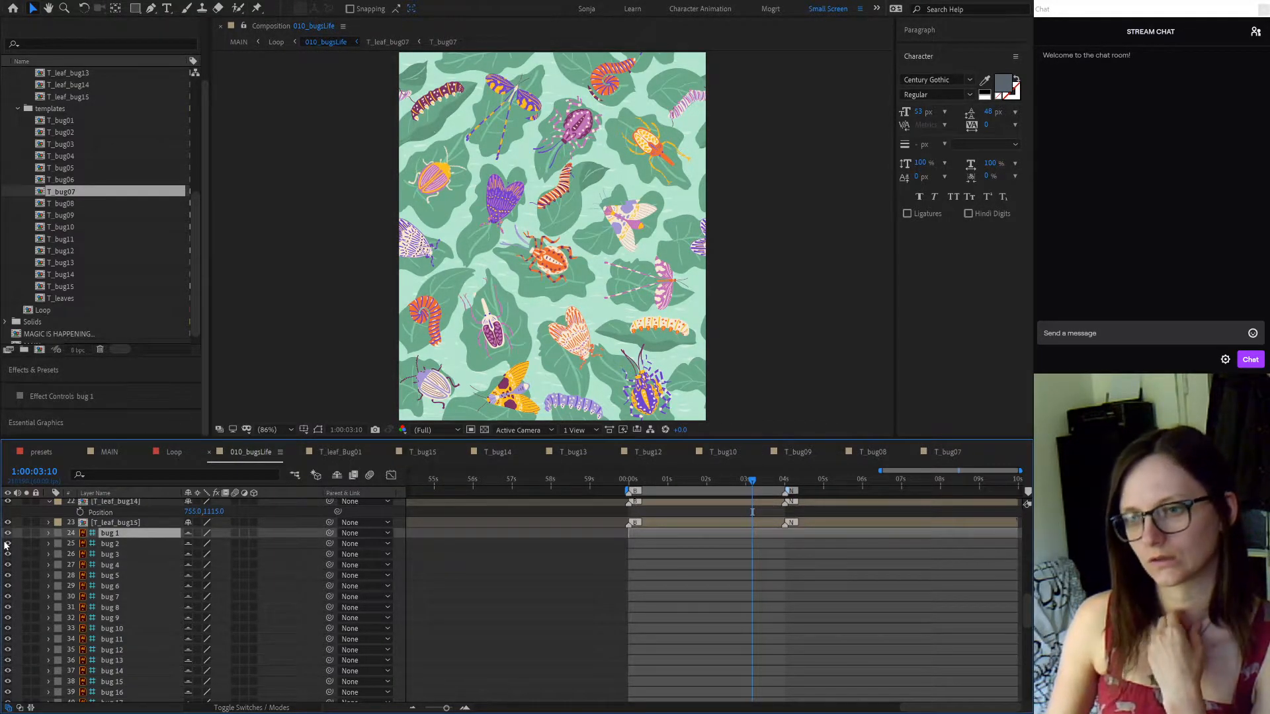
Display the layer outlines in the composition view to locate bug 2, and hide the bug 2 layer
{"action": "left_click", "coordinate": [112, 544]}
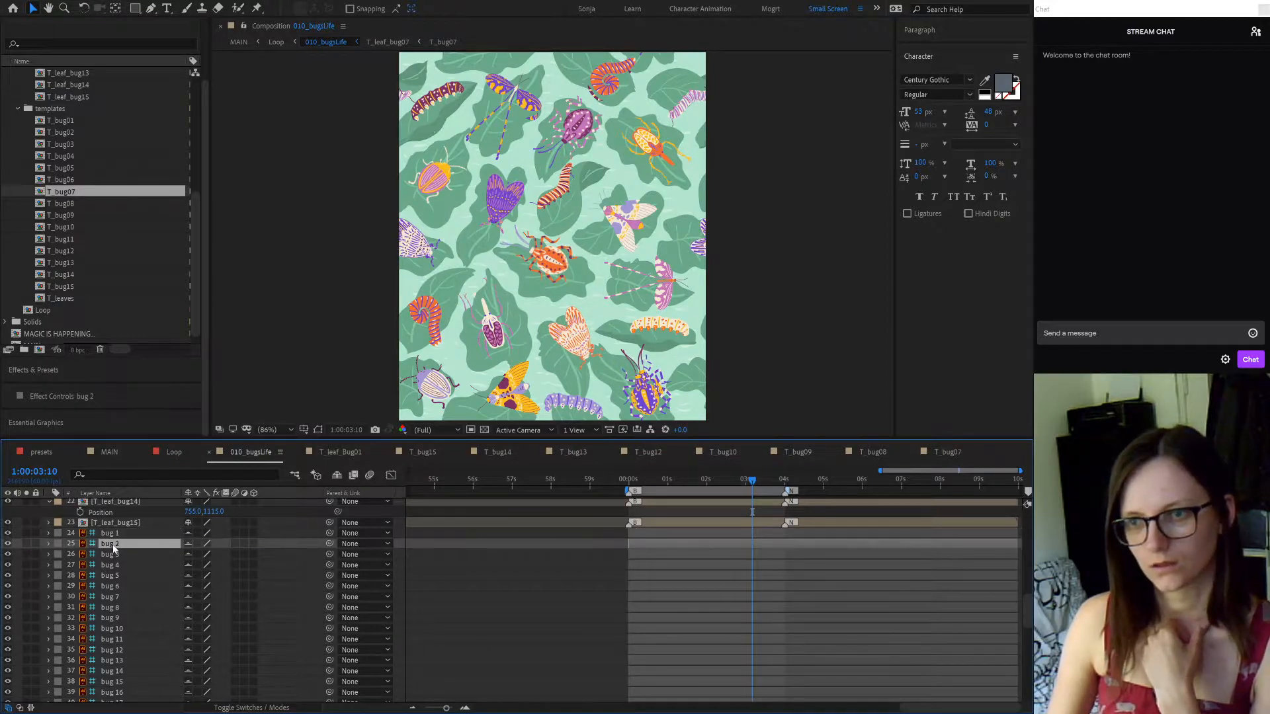
{"action": "left_click", "coordinate": [317, 430]}
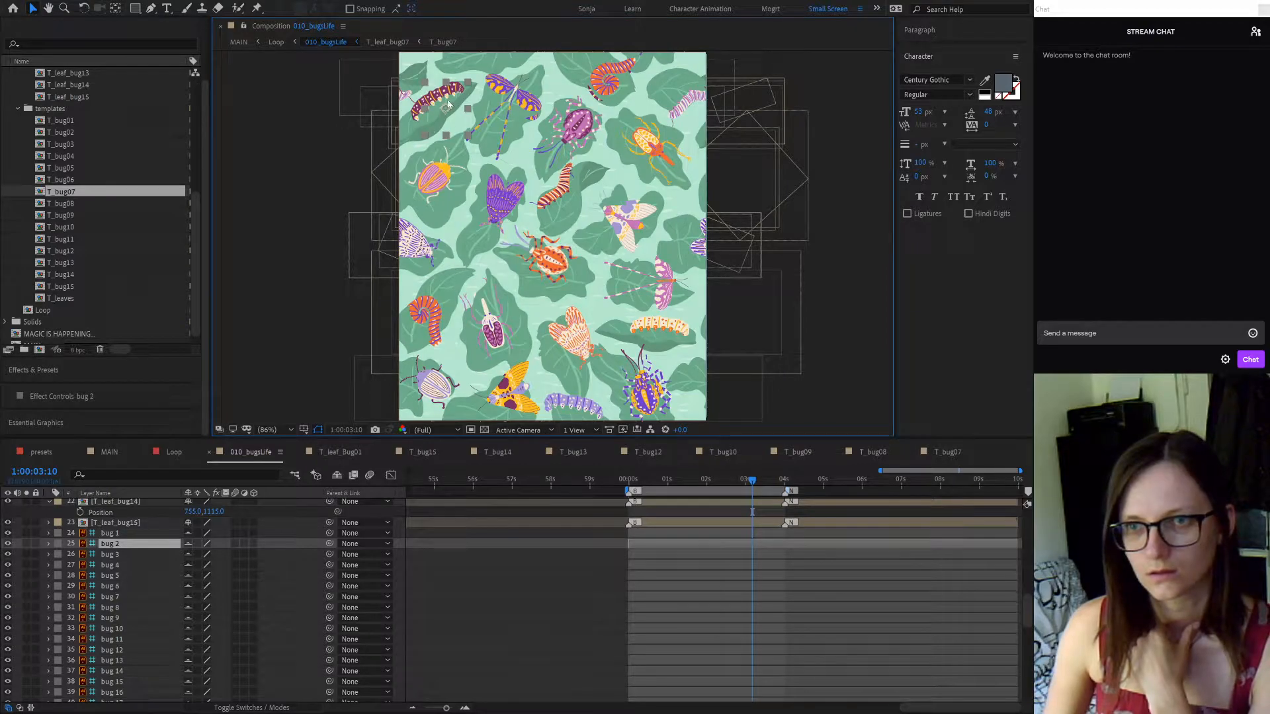
{"action": "left_click", "coordinate": [9, 544]}
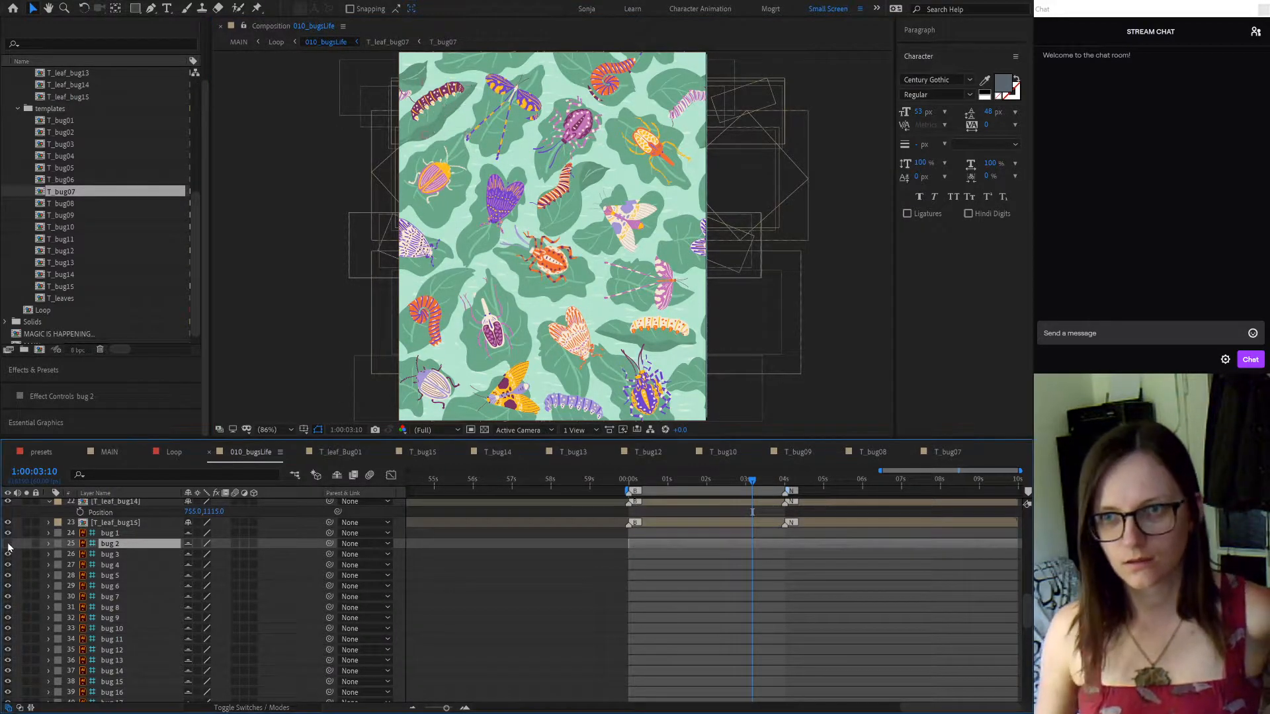
Select all the original leaf layers from leaf 1 to leaf 29 and hide them
{"action": "scroll", "coordinate": [161, 621], "scroll_direction": "down", "scroll_amount": 10}
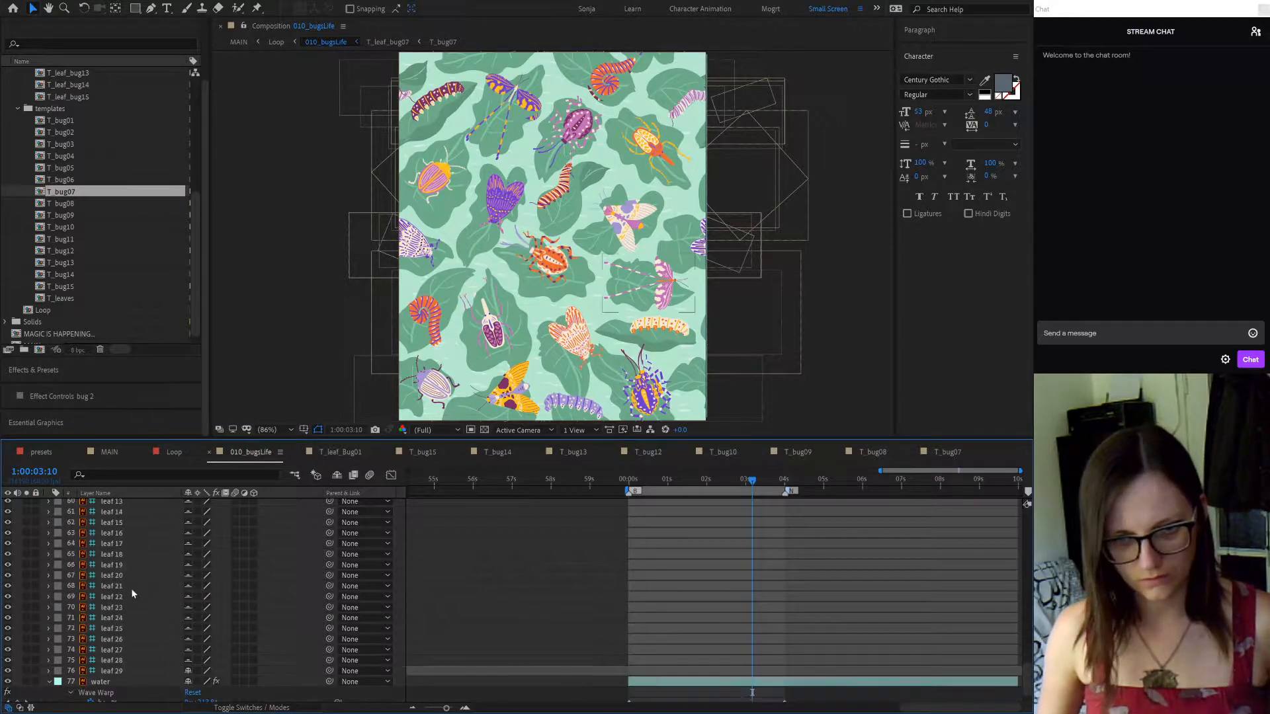
{"action": "left_click", "coordinate": [117, 671]}
{"action": "scroll", "coordinate": [150, 600], "scroll_direction": "up", "scroll_amount": 2}
{"action": "scroll", "coordinate": [151, 601], "scroll_direction": "up", "scroll_amount": 2}
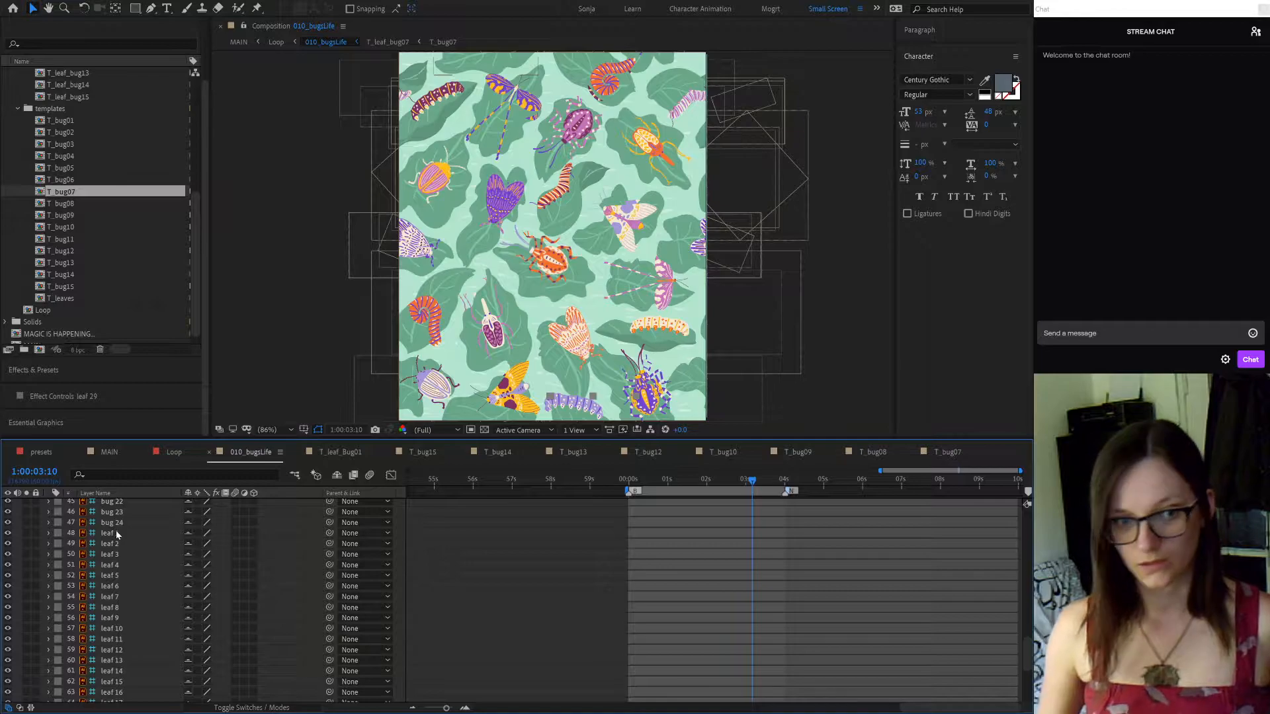
{"action": "left_click", "coordinate": [117, 533], "text": "shift"}
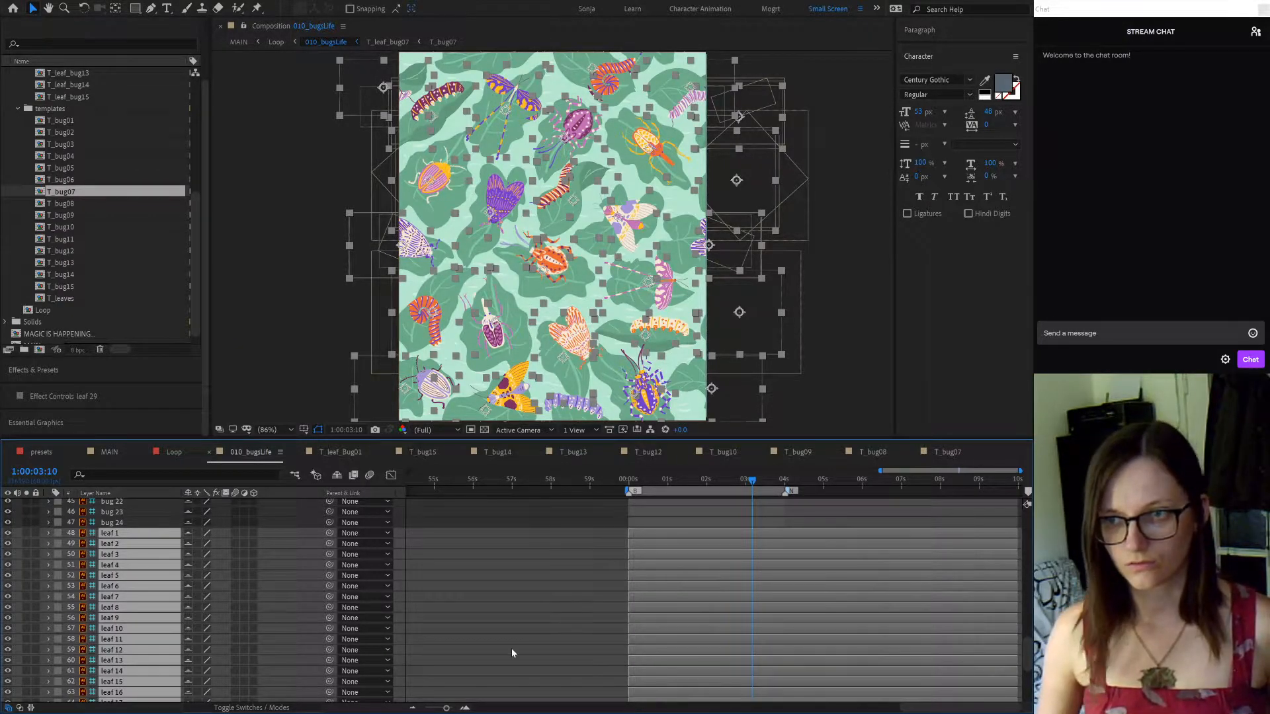
{"action": "left_click_drag", "start_coordinate": [9, 539], "coordinate": [9, 692]}
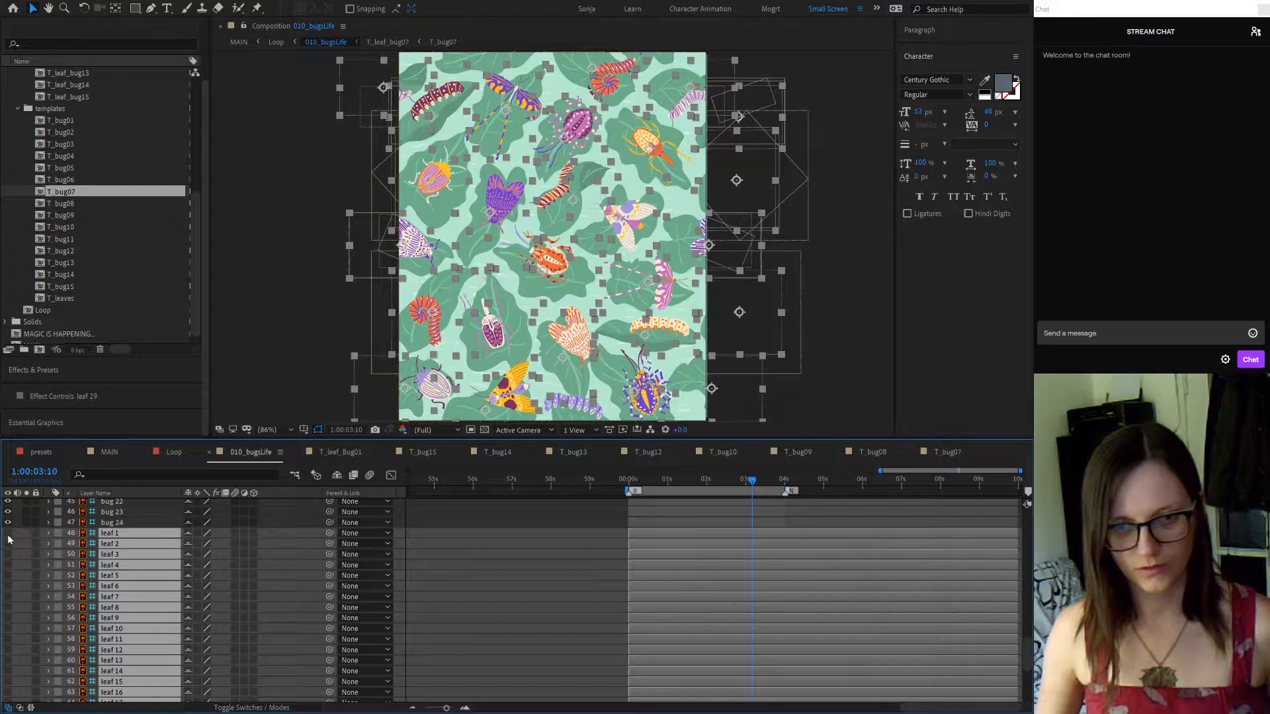
Hide the original bug 3 and bug 4 layers, selecting each one first to locate it in the pattern
{"action": "scroll", "coordinate": [134, 549], "scroll_direction": "up", "scroll_amount": 2}
{"action": "scroll", "coordinate": [132, 554], "scroll_direction": "up", "scroll_amount": 8}
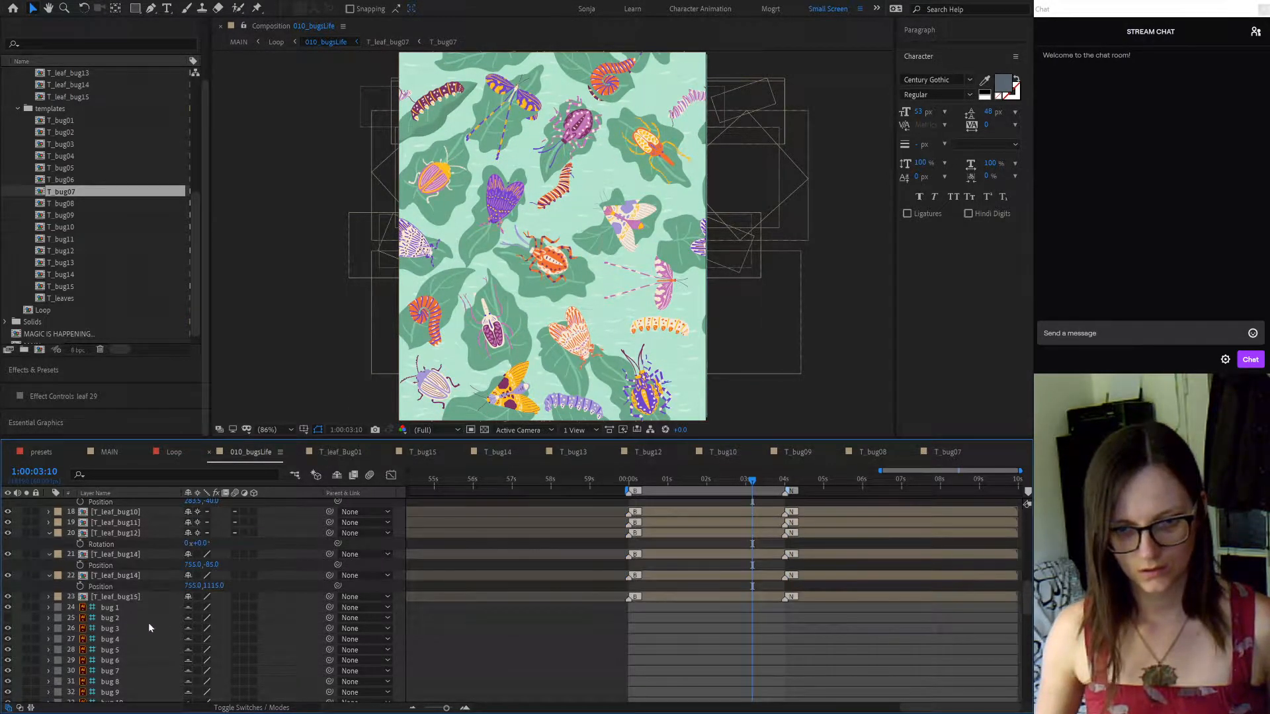
{"action": "scroll", "coordinate": [107, 602], "scroll_direction": "down", "scroll_amount": 2}
{"action": "left_click", "coordinate": [111, 579]}
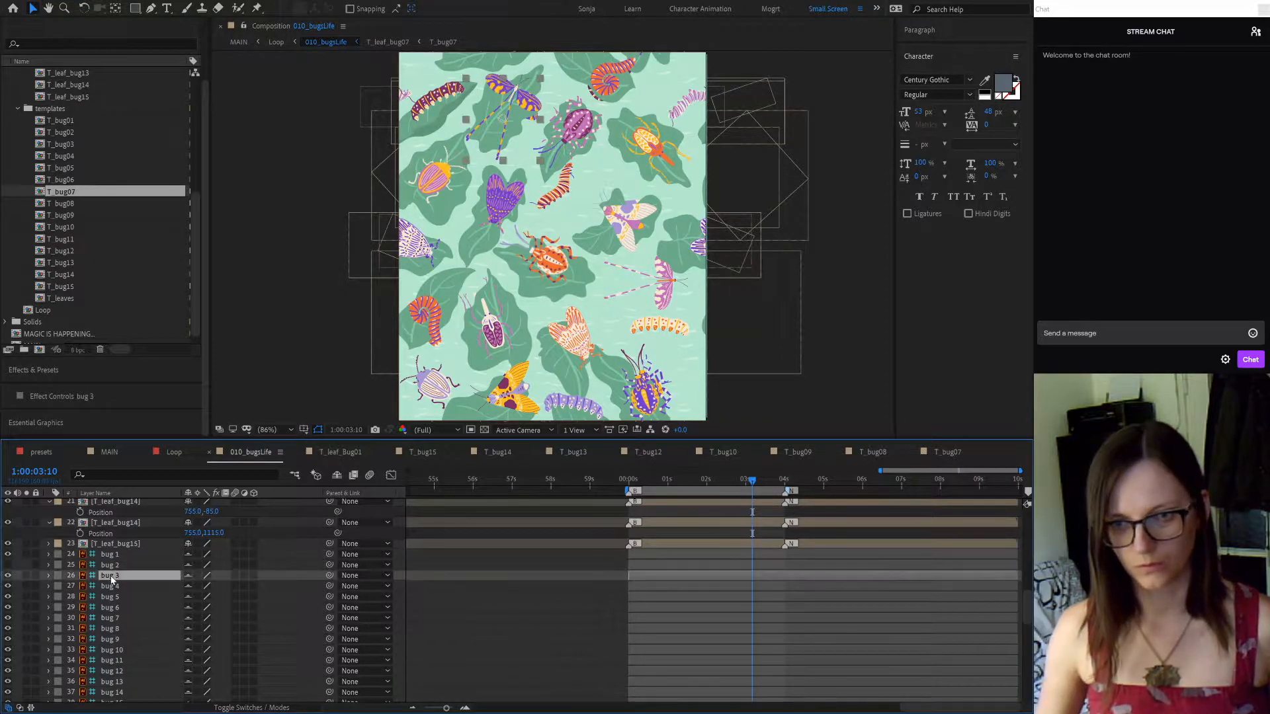
{"action": "left_click", "coordinate": [5, 577]}
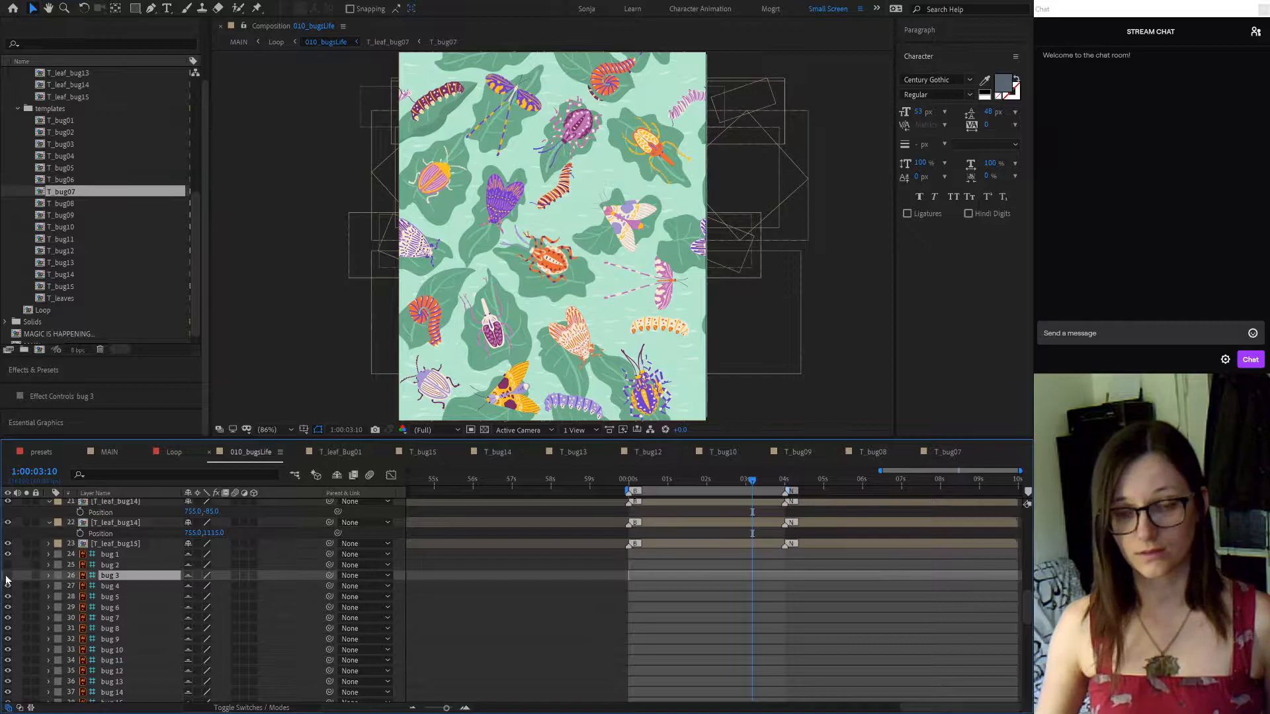
{"action": "left_click", "coordinate": [109, 587]}
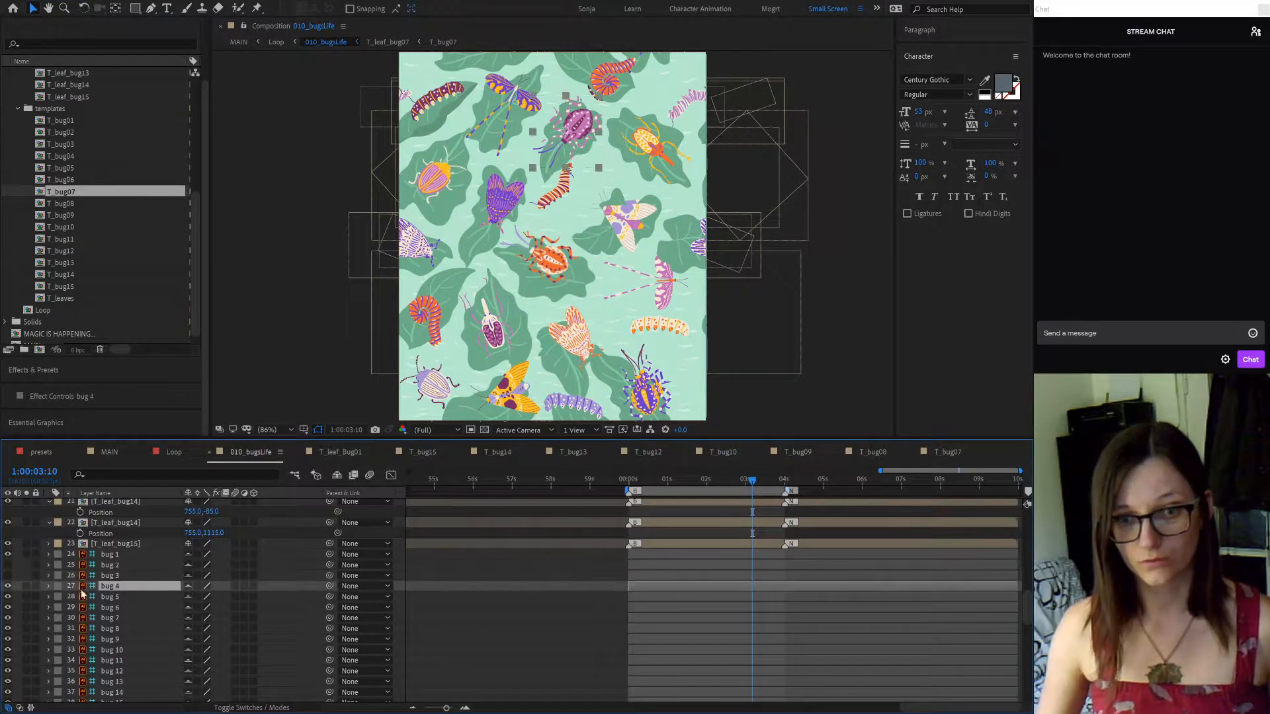
{"action": "left_click", "coordinate": [7, 587]}
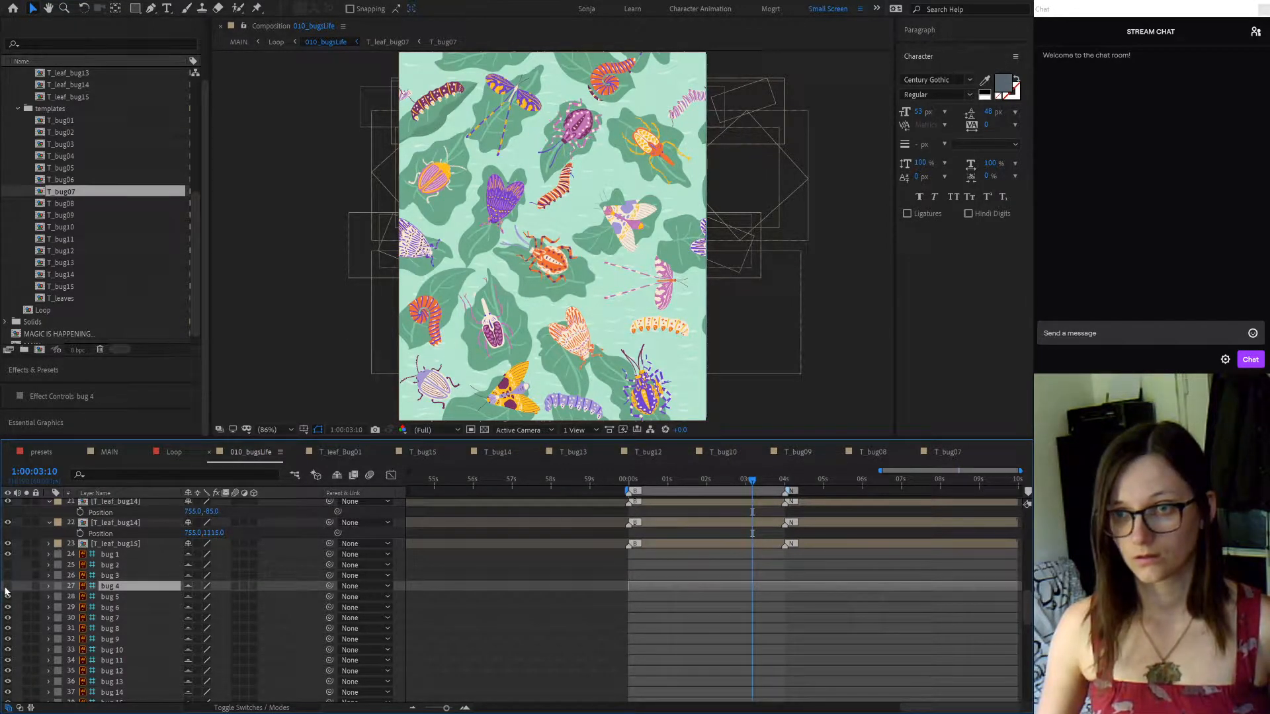
Locate the bug 5 layer in the pattern, toggle its visibility for comparison and leave it hidden
{"action": "scroll", "coordinate": [182, 614], "scroll_direction": "down", "scroll_amount": 1}
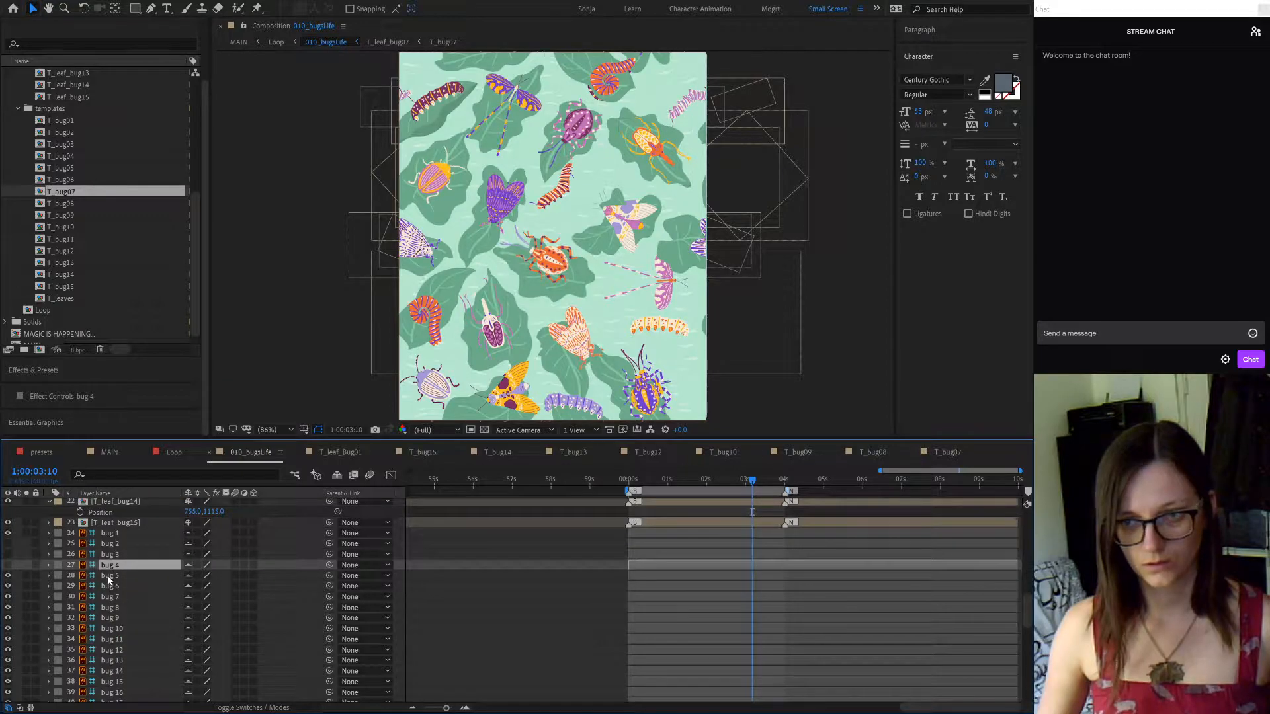
{"action": "left_click", "coordinate": [109, 576]}
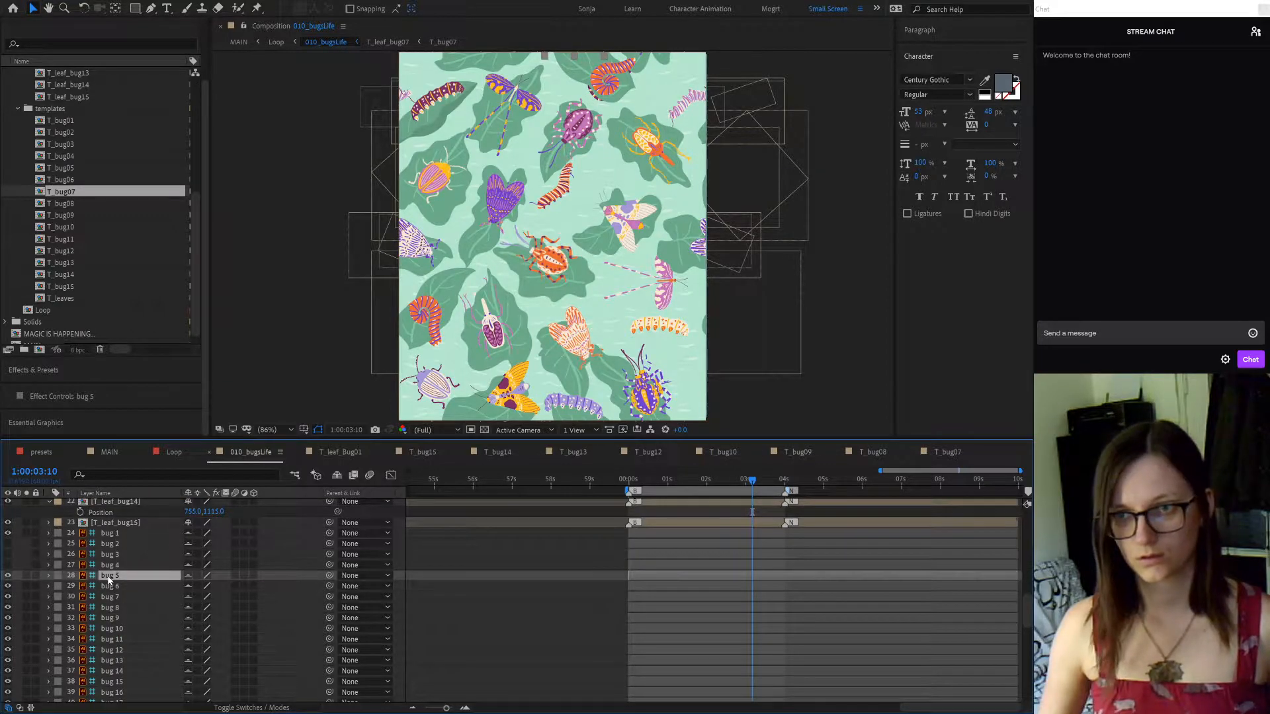
{"action": "left_click", "coordinate": [8, 576]}
{"action": "left_click", "coordinate": [6, 577]}
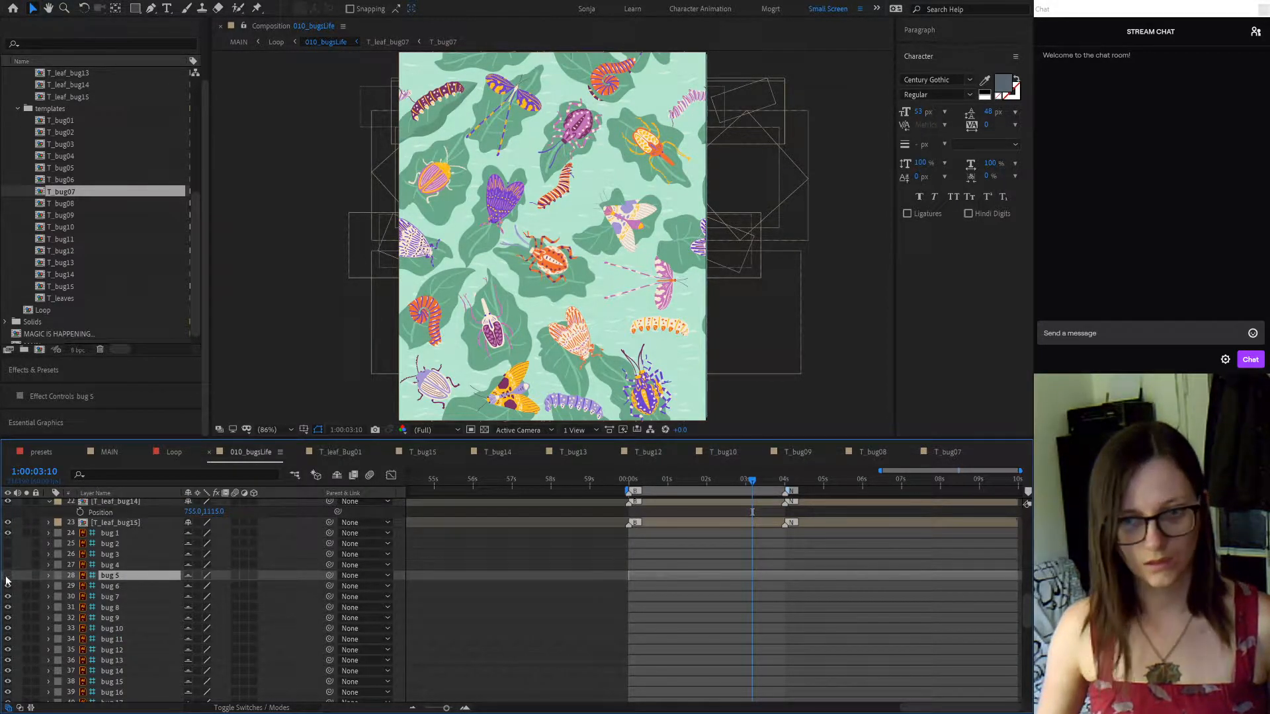
{"action": "left_click", "coordinate": [6, 577]}
{"action": "left_click", "coordinate": [6, 577]}
Compare bug 6 with the animated pattern by toggling its visibility and soloing it, and leave the layer hidden
{"action": "left_click", "coordinate": [8, 587]}
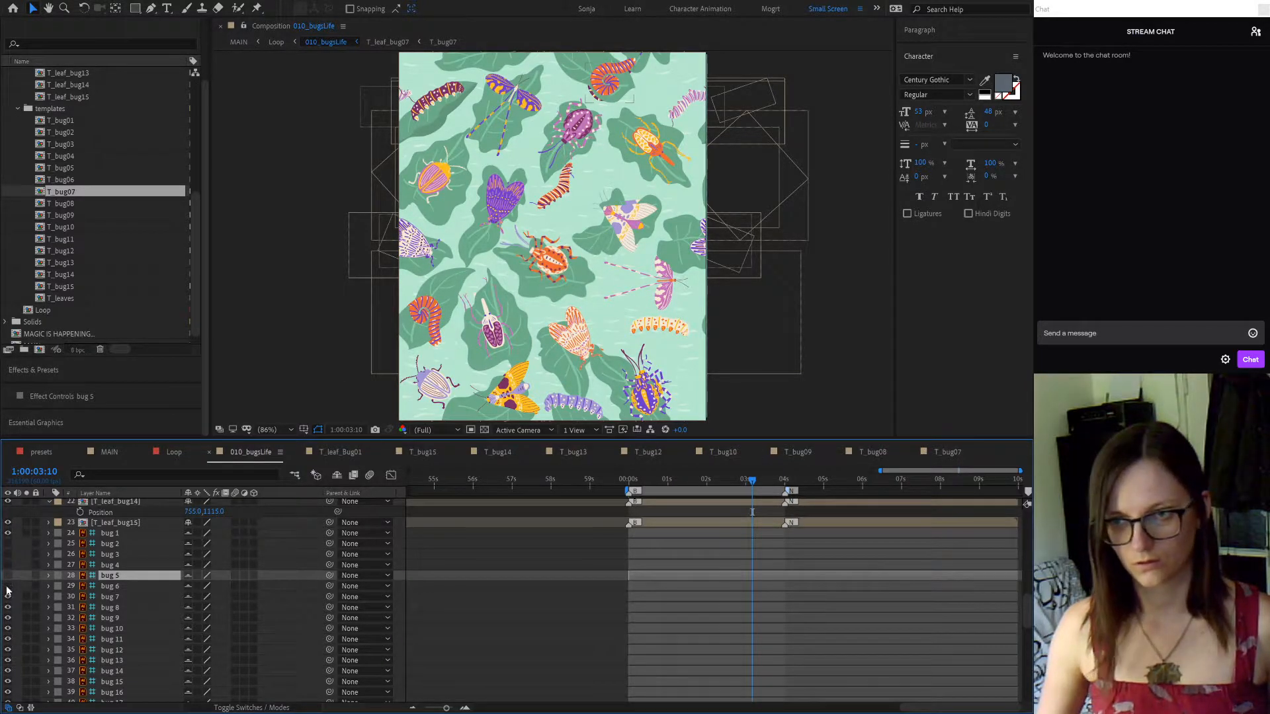
{"action": "left_click", "coordinate": [8, 586]}
{"action": "left_click", "coordinate": [8, 587]}
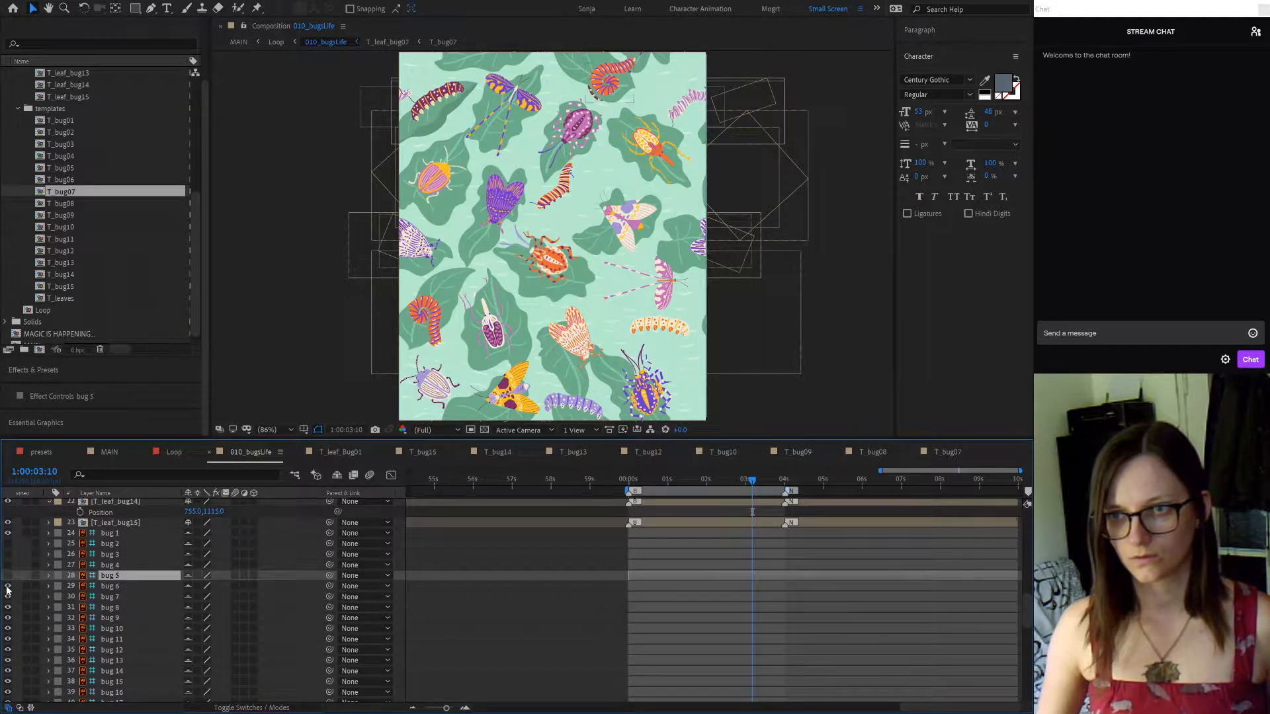
{"action": "left_click", "coordinate": [7, 587]}
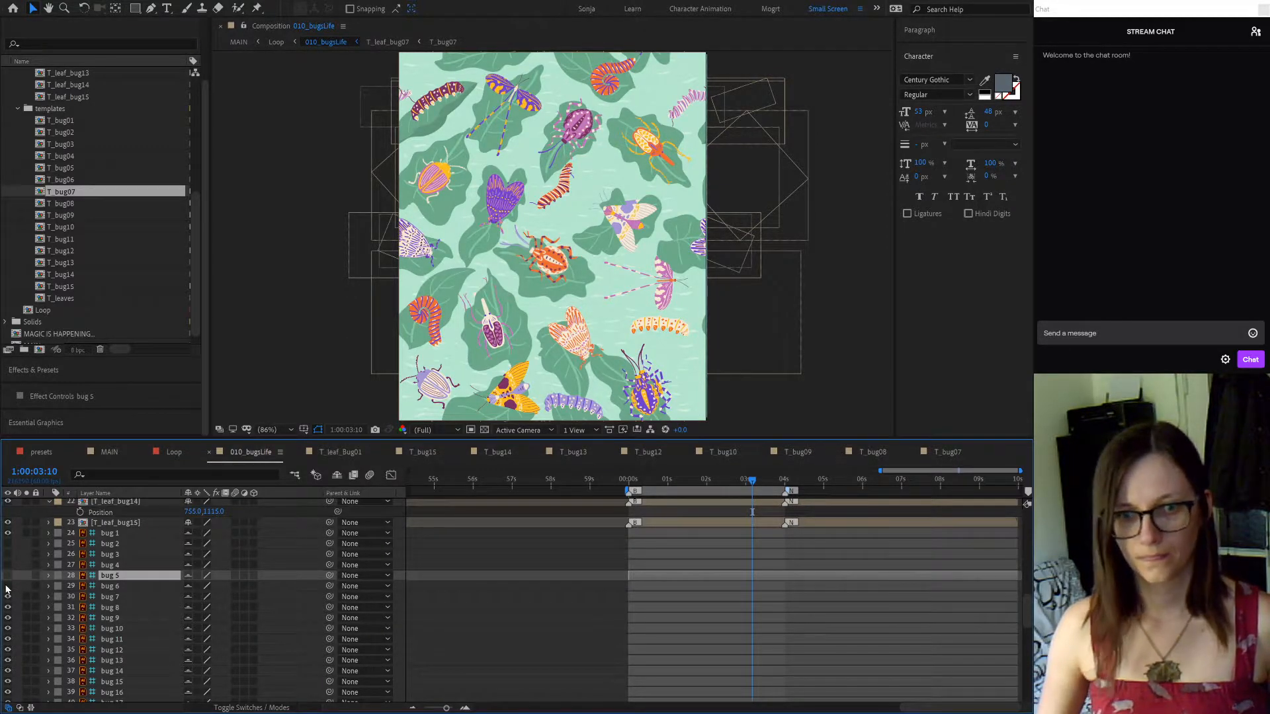
{"action": "left_click", "coordinate": [7, 587]}
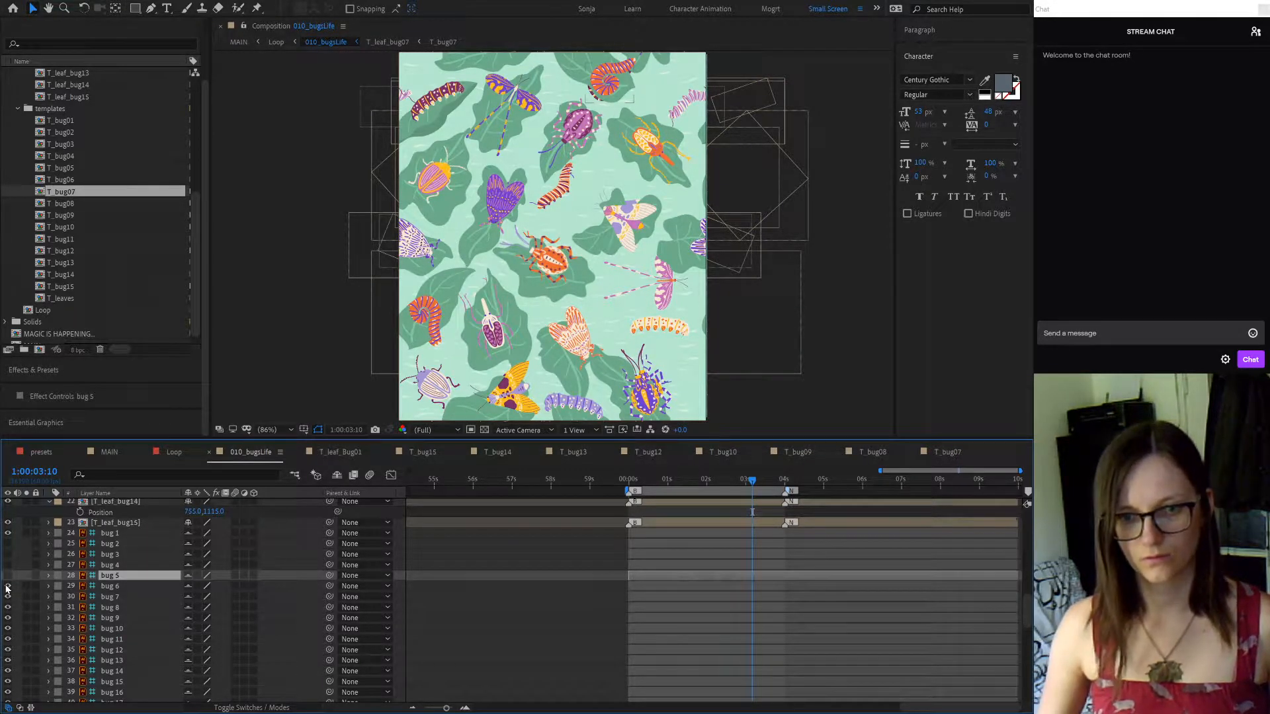
{"action": "left_click", "coordinate": [26, 587]}
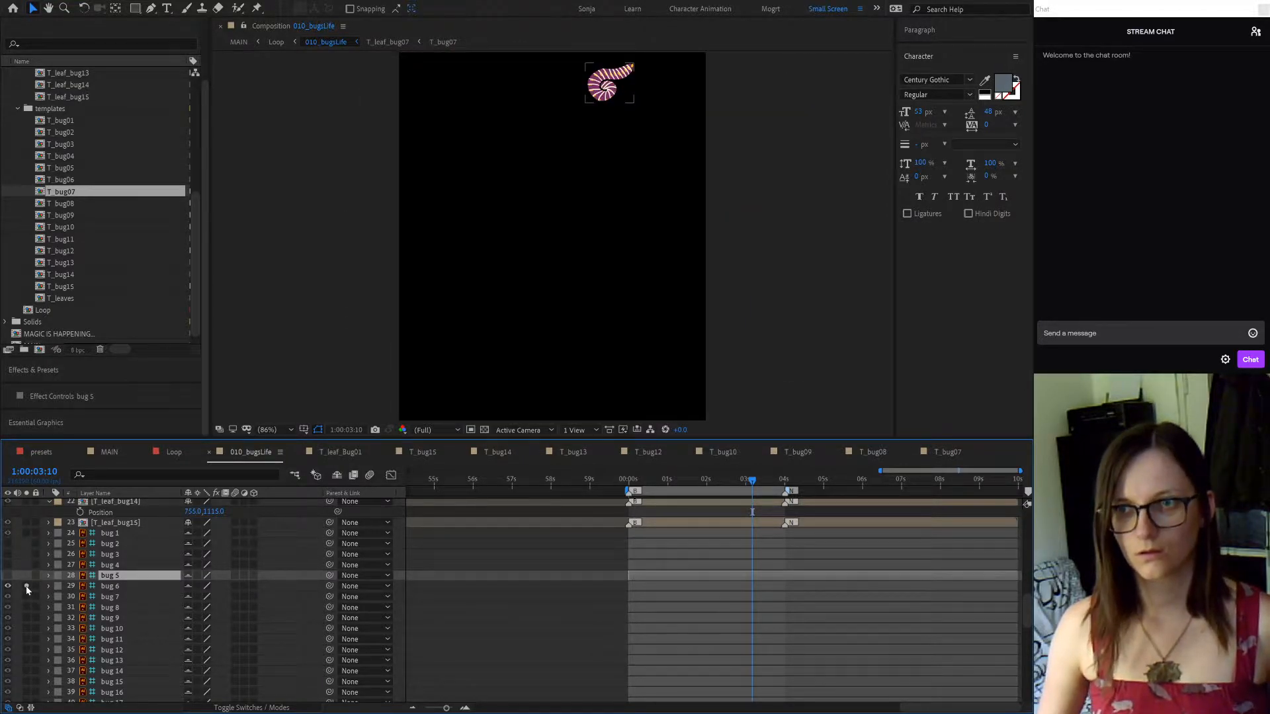
{"action": "left_click", "coordinate": [27, 585]}
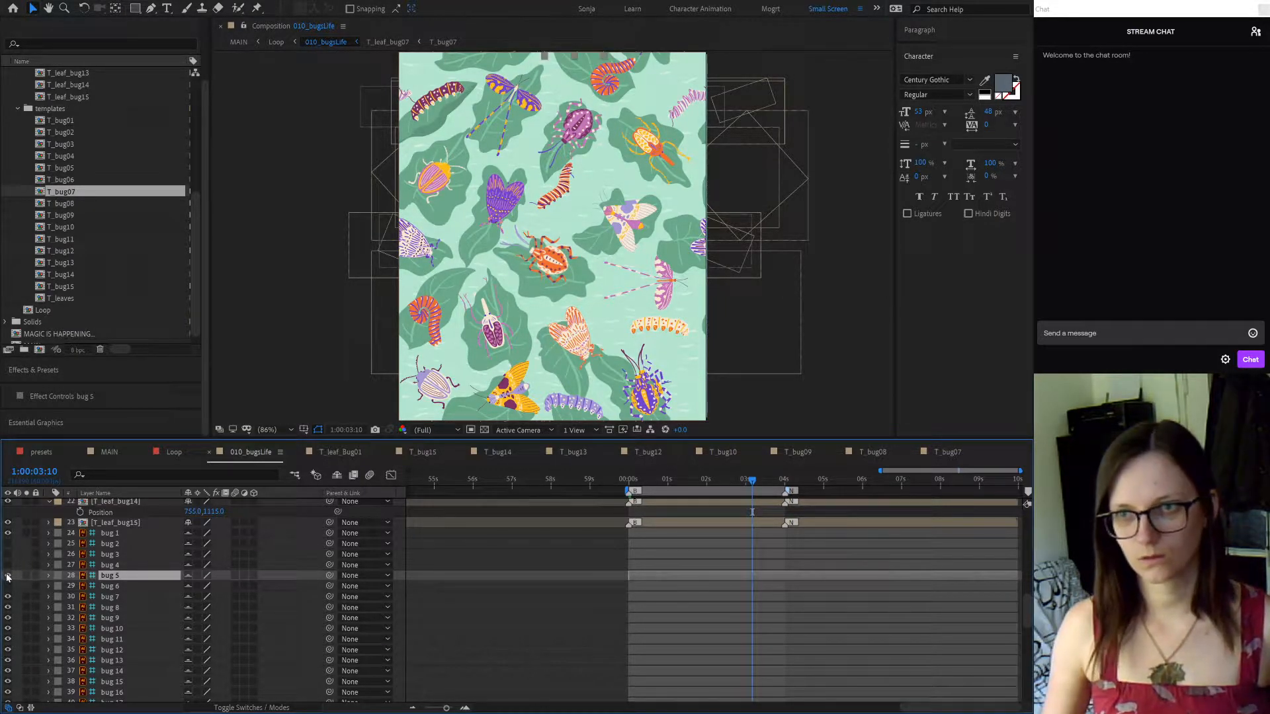
Hide bug 5, compare bug 7 with the animated pattern by toggling its visibility, and leave bug 7 hidden
{"action": "left_click", "coordinate": [7, 575]}
{"action": "left_click", "coordinate": [7, 598]}
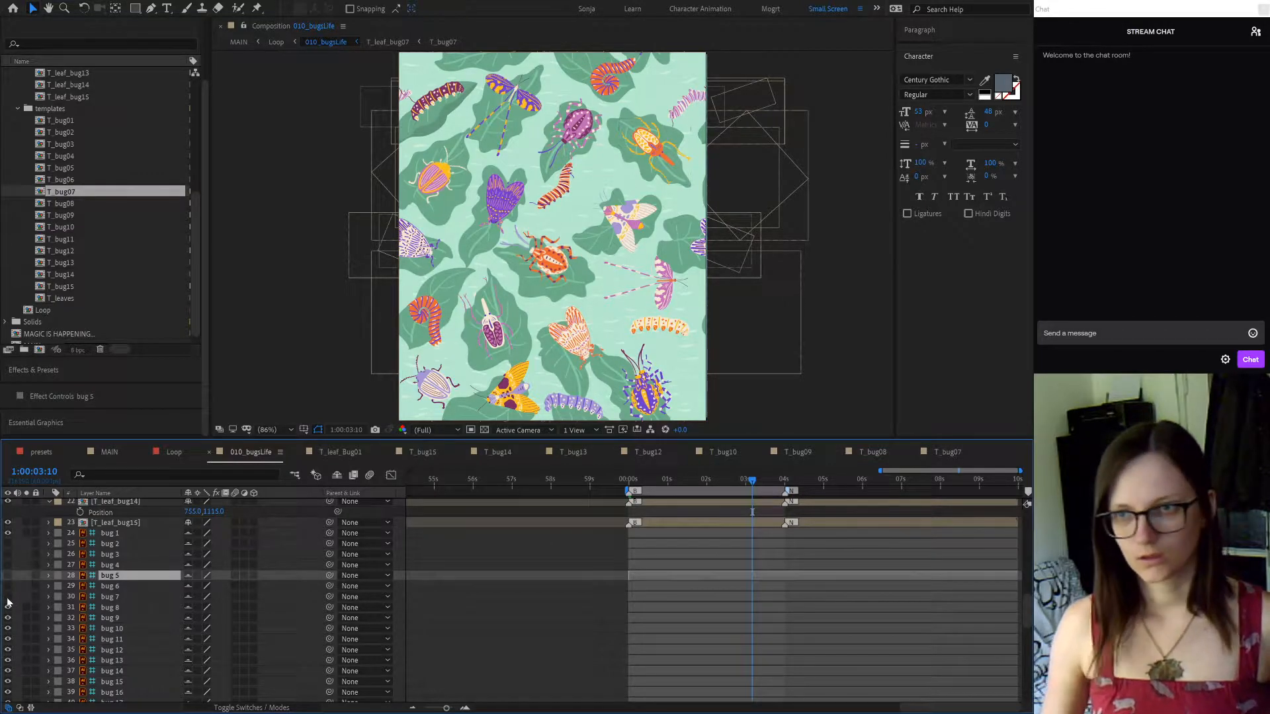
{"action": "left_click", "coordinate": [7, 597]}
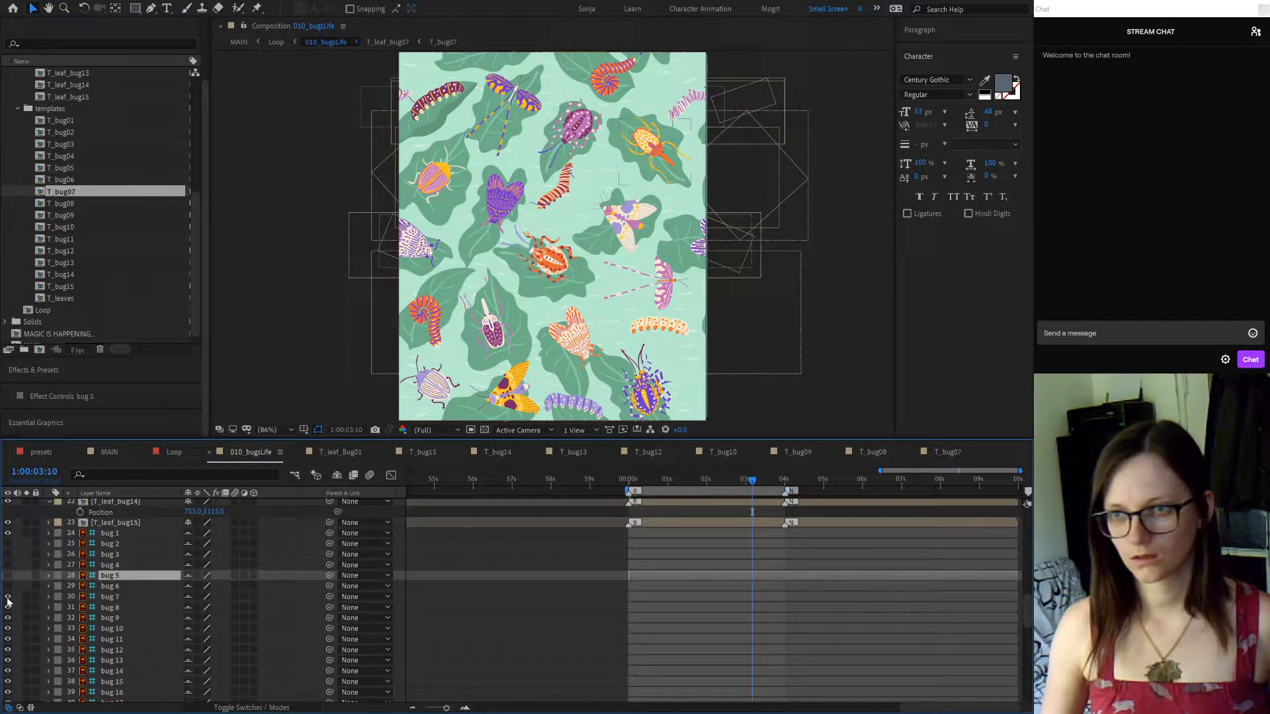
{"action": "left_click", "coordinate": [8, 597]}
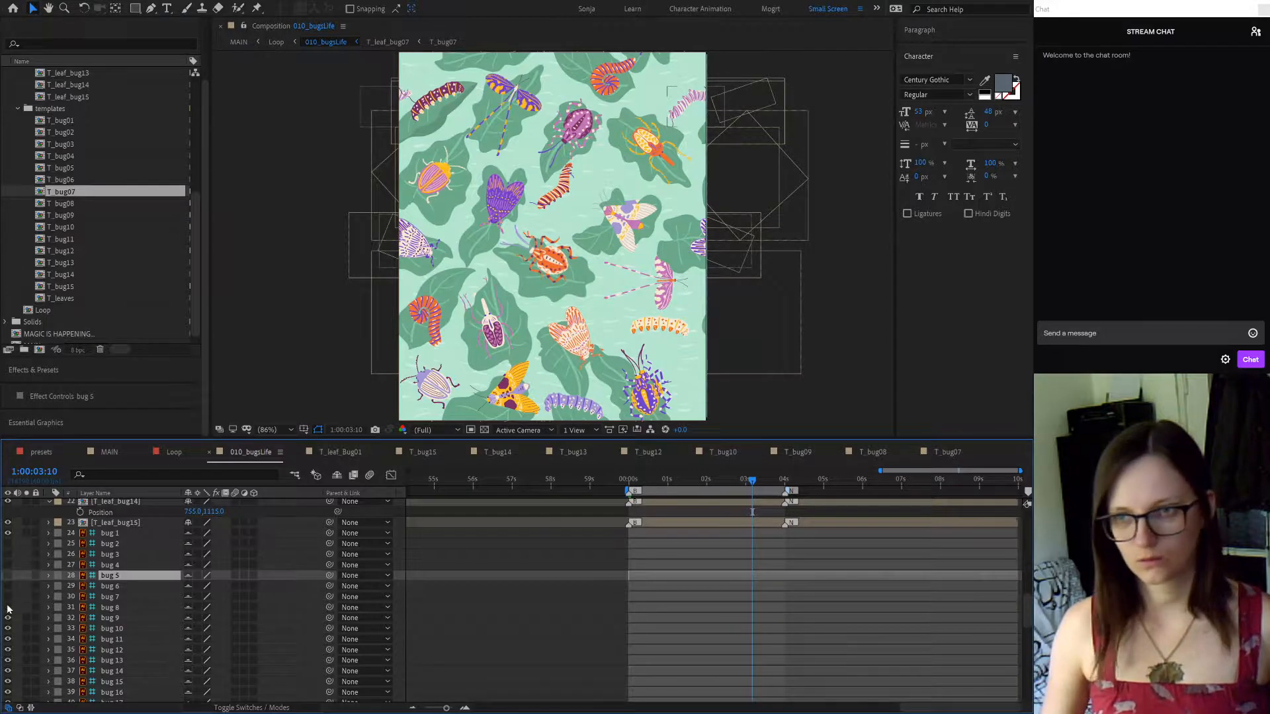
Make bug 8 visible again and hide bug 9 and bug 10, selecting each layer to locate it in the pattern
{"action": "left_click", "coordinate": [102, 620]}
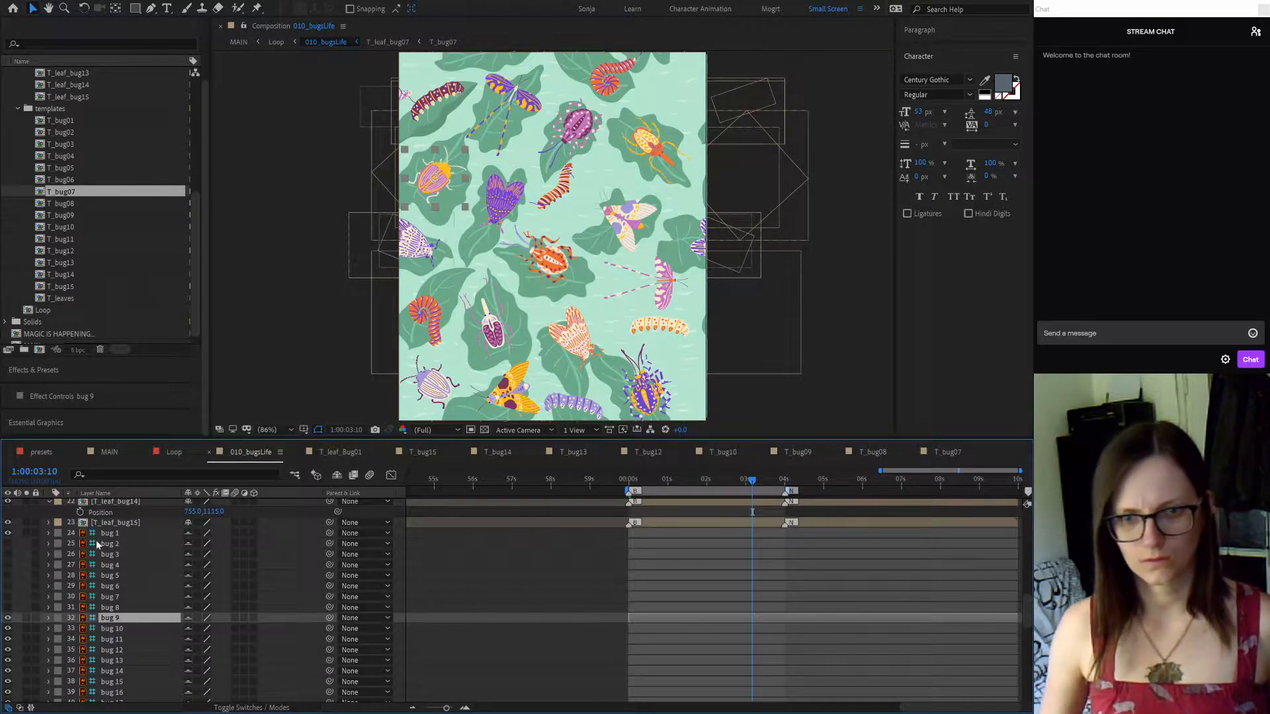
{"action": "left_click", "coordinate": [113, 609]}
{"action": "left_click", "coordinate": [8, 609]}
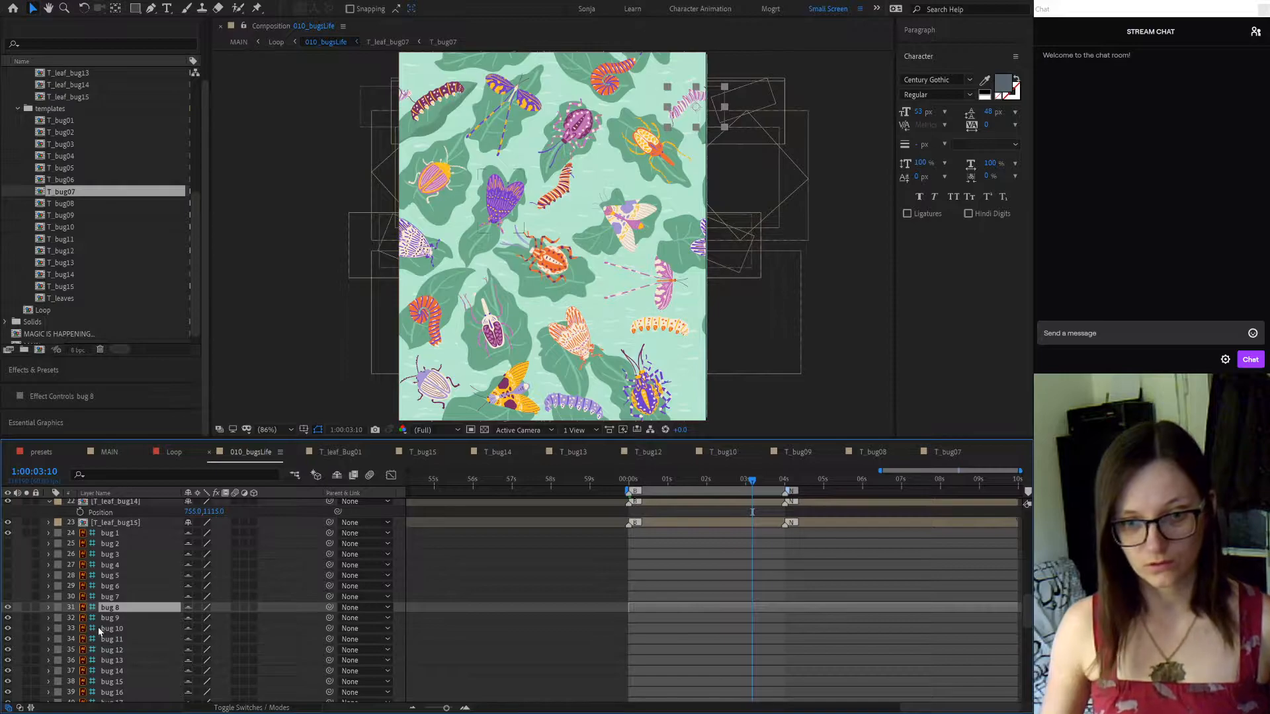
{"action": "key", "text": "ctrl+Down"}
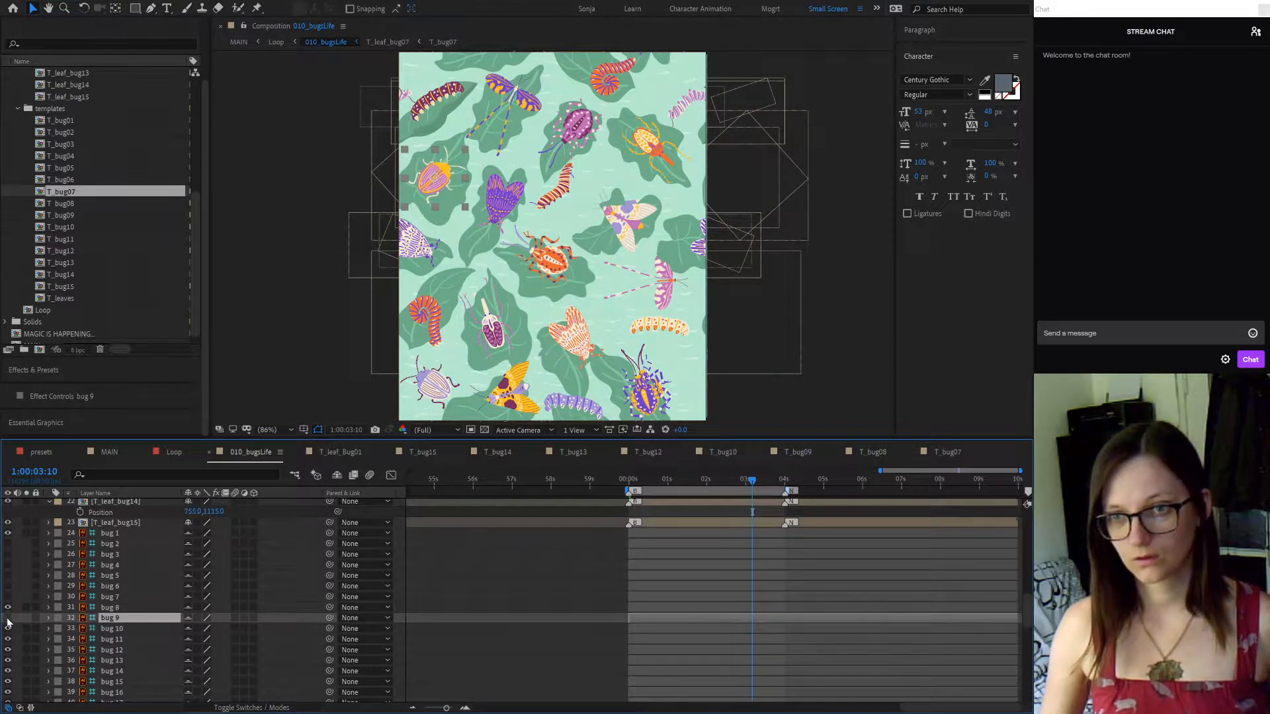
{"action": "left_click", "coordinate": [8, 619]}
{"action": "left_click", "coordinate": [116, 628]}
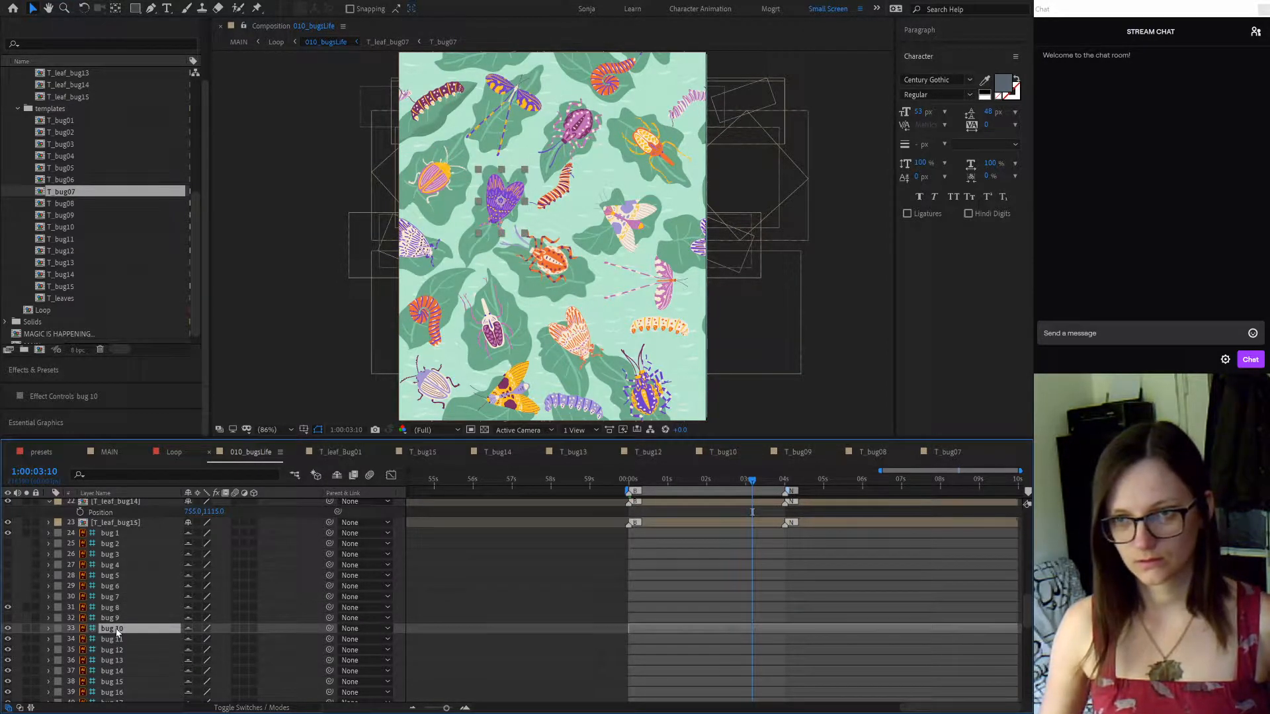
{"action": "left_click", "coordinate": [8, 631]}
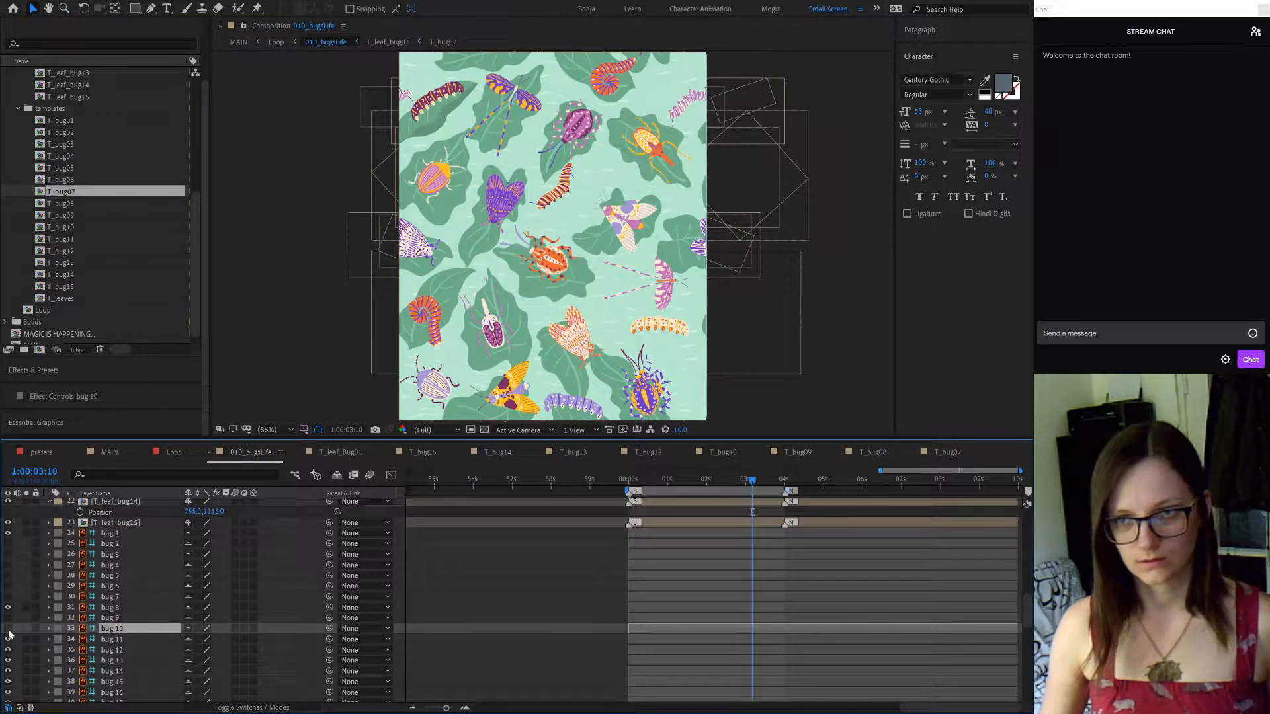
Locate bug 11 and leave it visible, and hide the original bug 12, bug 13 and bug 14 layers
{"action": "left_click", "coordinate": [118, 638]}
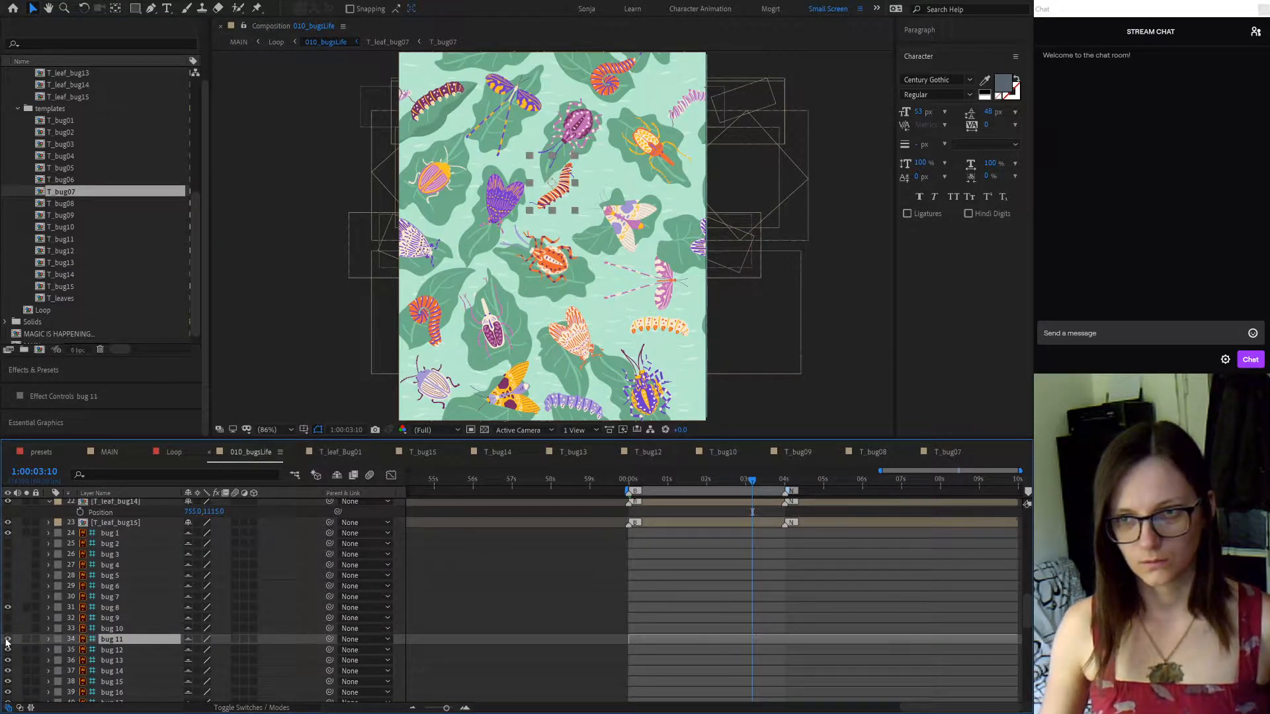
{"action": "left_click", "coordinate": [117, 651]}
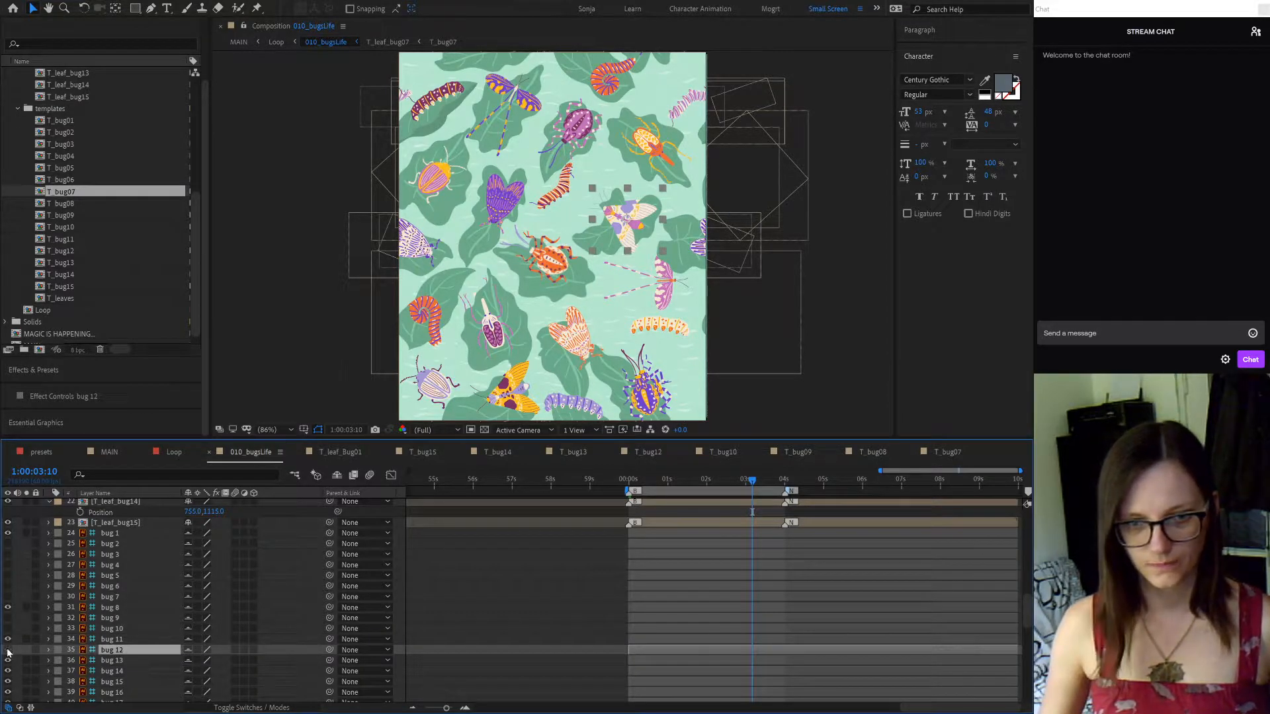
{"action": "left_click", "coordinate": [118, 661]}
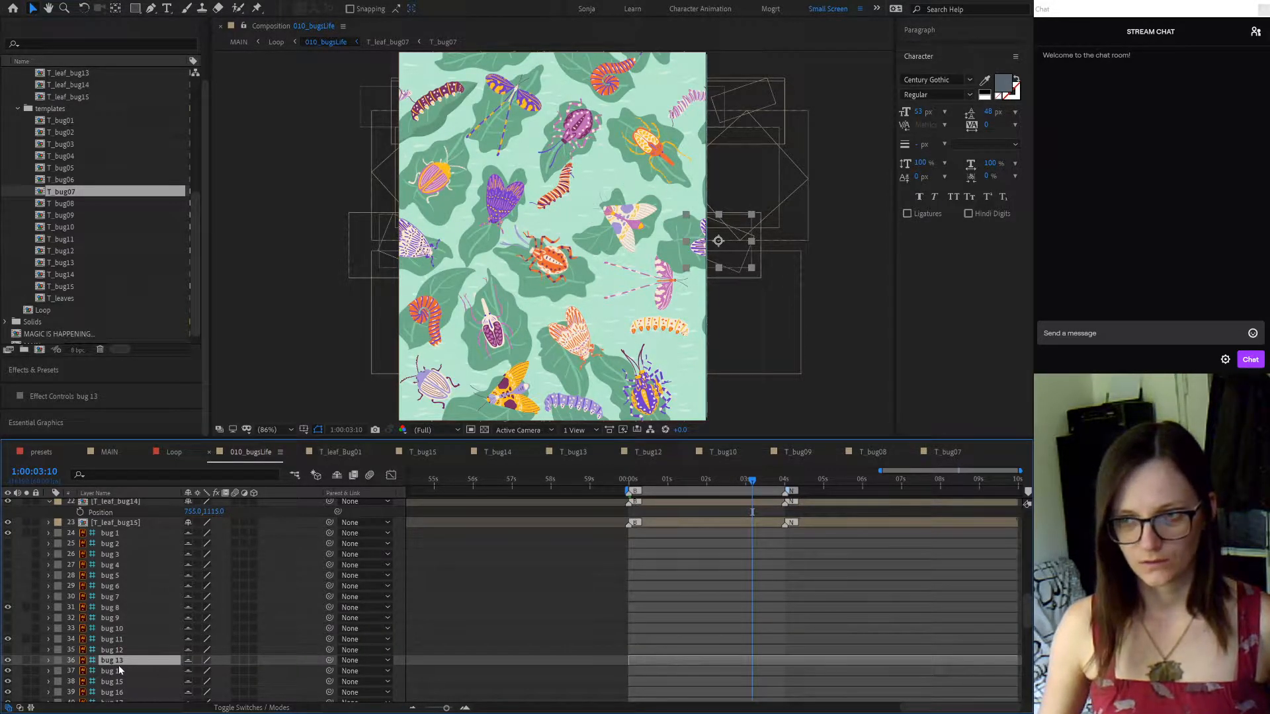
{"action": "left_click", "coordinate": [8, 662]}
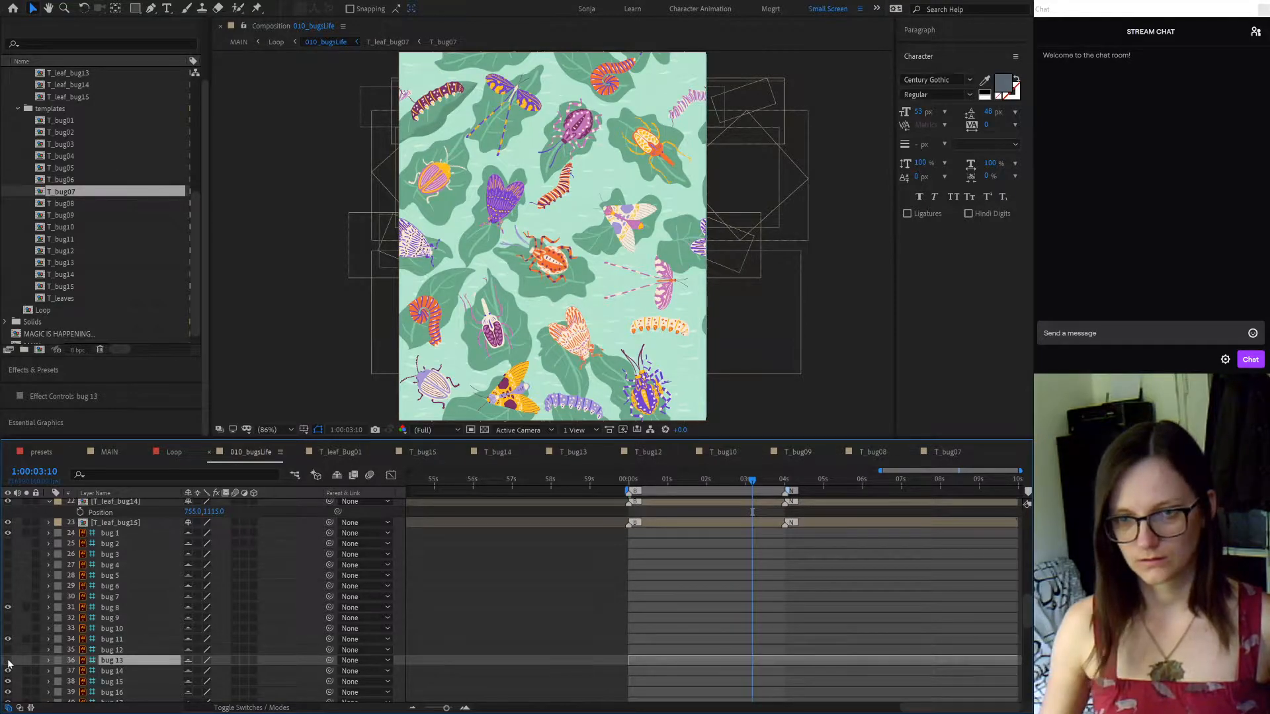
{"action": "left_click", "coordinate": [126, 671]}
{"action": "left_click", "coordinate": [8, 670]}
Hide the original bug 15 and bug 17 layers, locating bug 16 in the pattern and leaving it visible
{"action": "scroll", "coordinate": [256, 601], "scroll_direction": "down", "scroll_amount": 1}
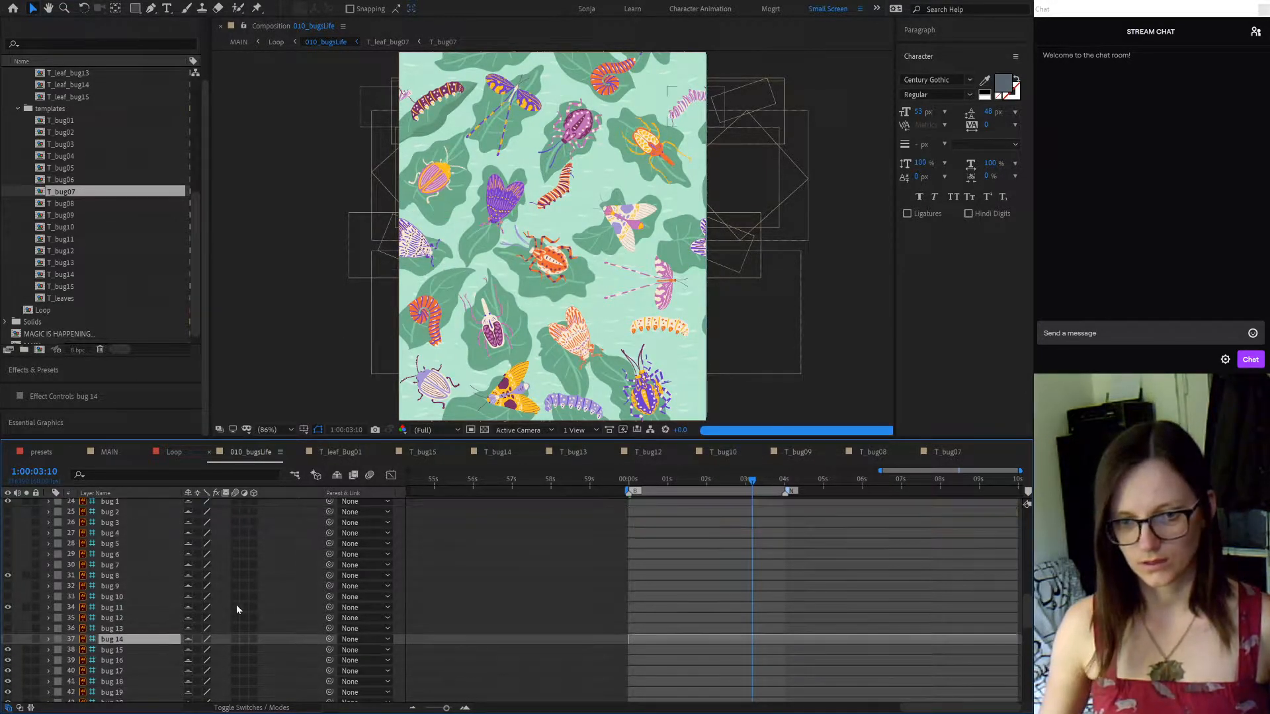
{"action": "left_click", "coordinate": [113, 650]}
{"action": "left_click", "coordinate": [8, 650]}
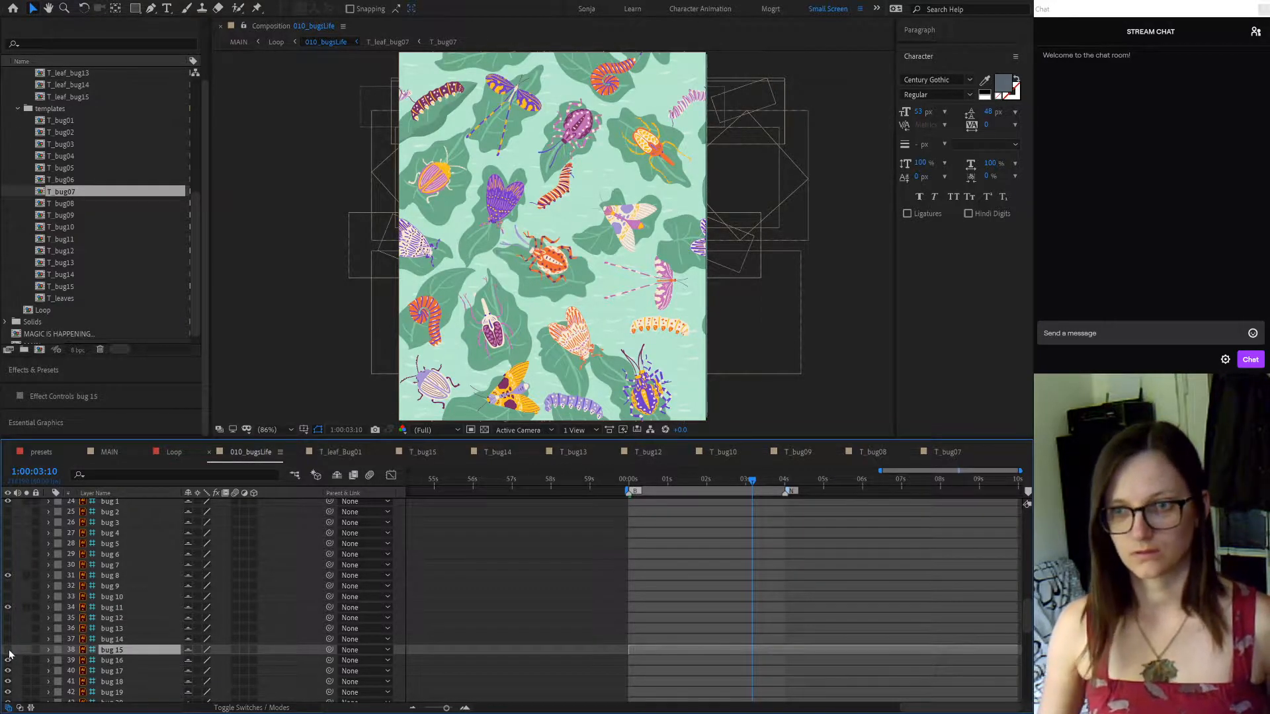
{"action": "left_click", "coordinate": [113, 661]}
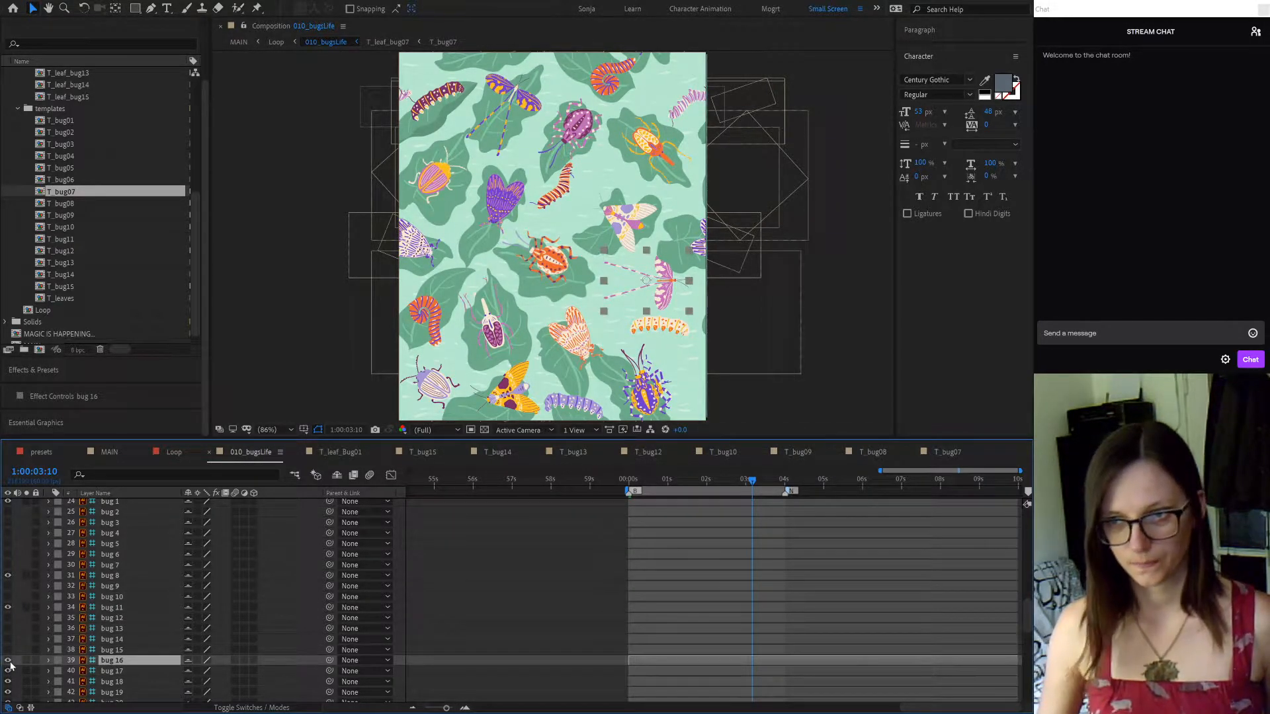
{"action": "left_click", "coordinate": [117, 675]}
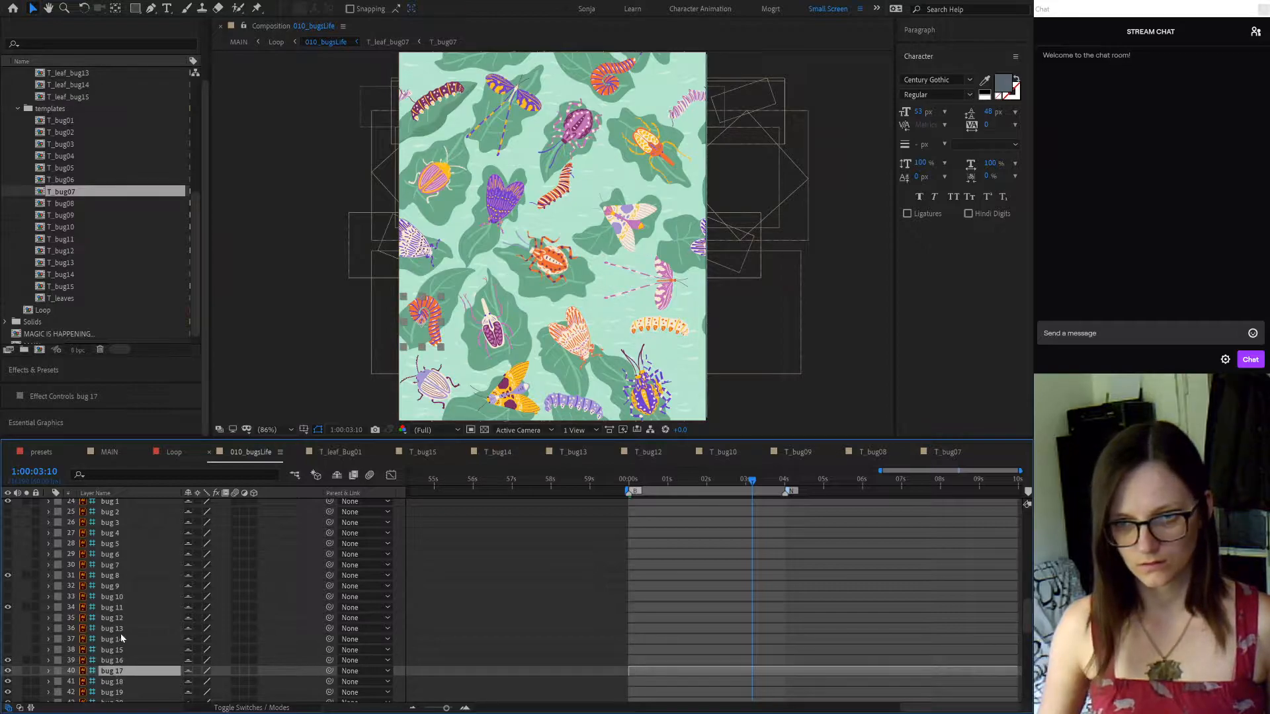
{"action": "left_click", "coordinate": [7, 671]}
Hide the original bug 18 and bug 19 layers, selecting each one first to locate it in the pattern
{"action": "scroll", "coordinate": [133, 625], "scroll_direction": "down", "scroll_amount": 3}
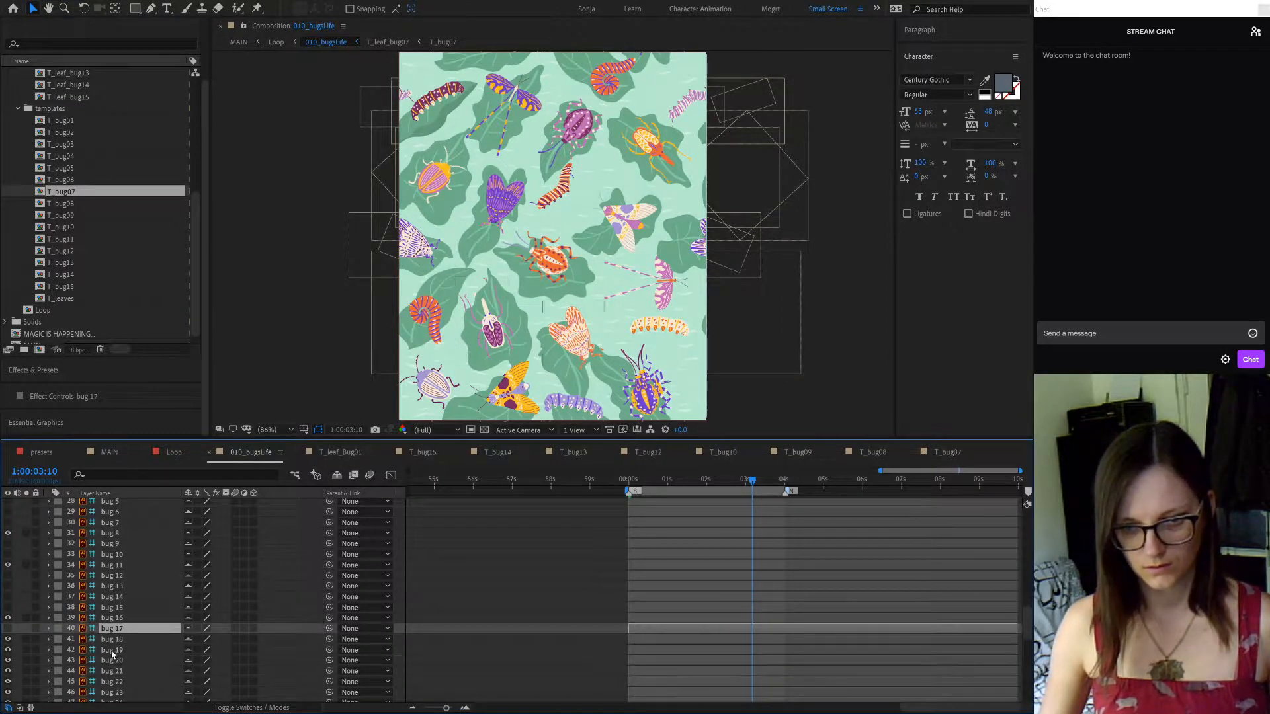
{"action": "left_click", "coordinate": [109, 642]}
{"action": "left_click", "coordinate": [8, 639]}
{"action": "left_click", "coordinate": [127, 650]}
{"action": "left_click", "coordinate": [8, 650]}
Locate bug 20 and bug 21, leaving both visible, and toggle bug 22 for comparison before leaving it hidden
{"action": "left_click", "coordinate": [116, 661]}
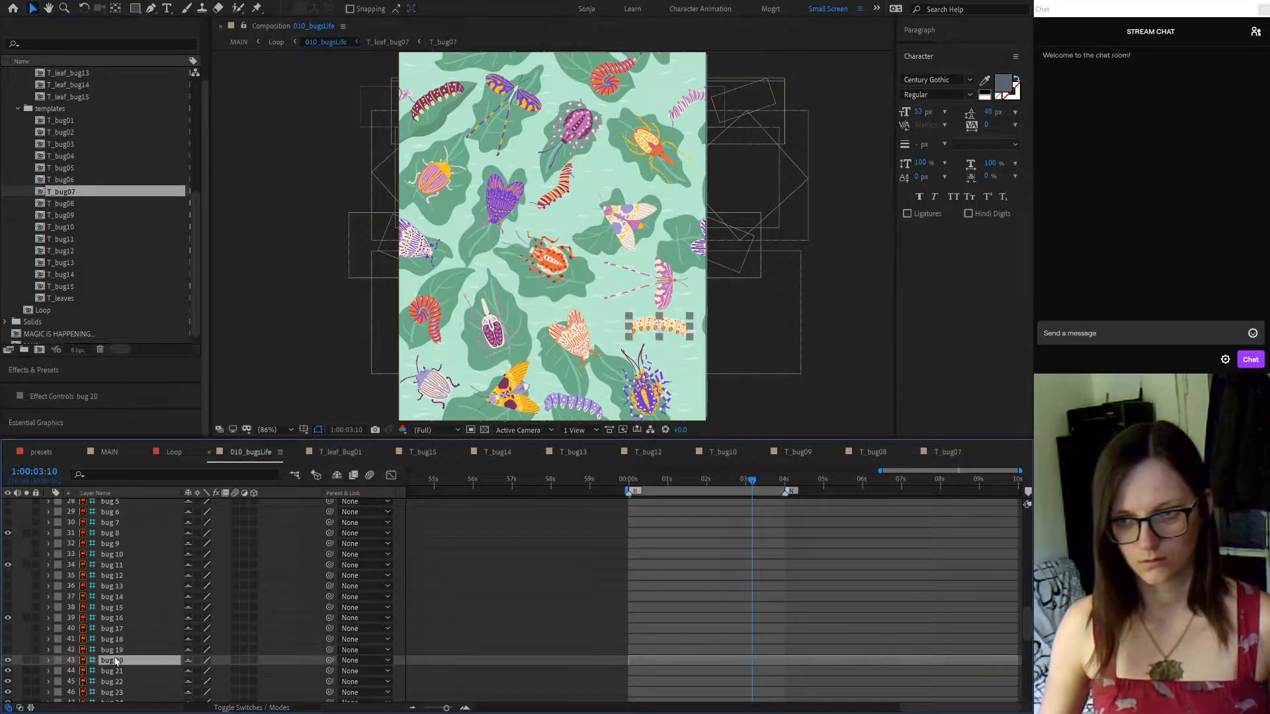
{"action": "left_click", "coordinate": [116, 671]}
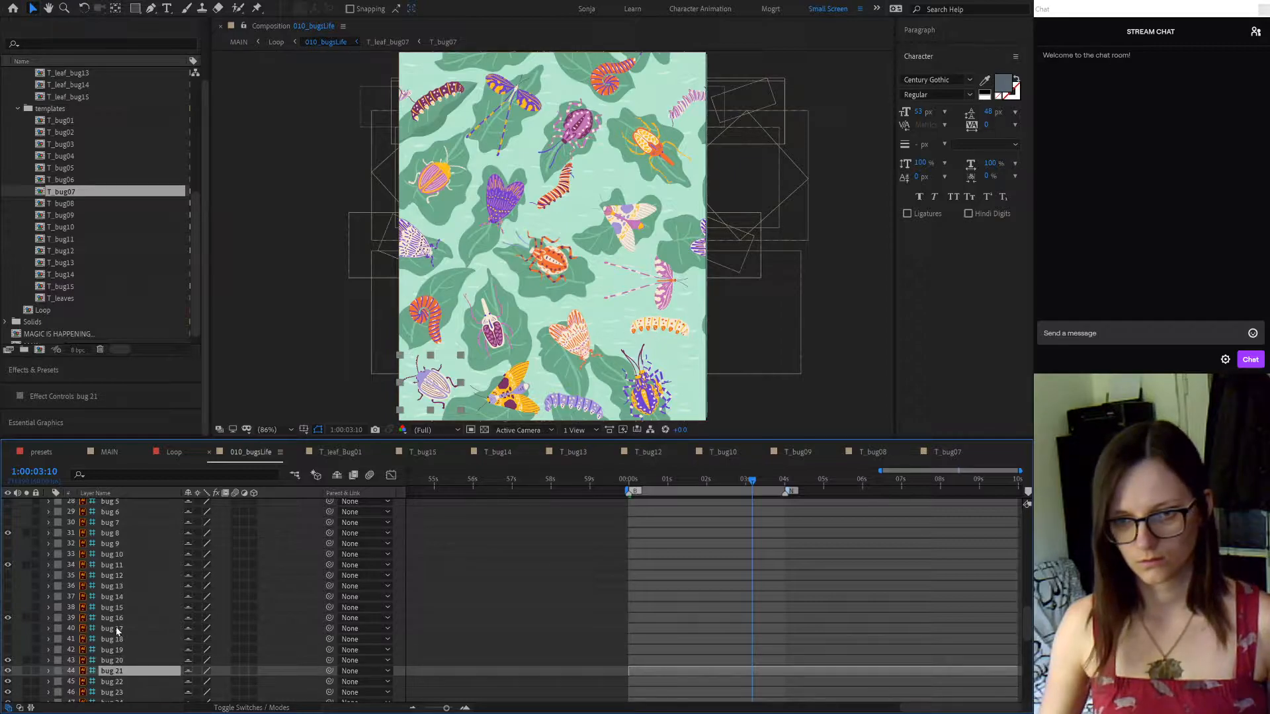
{"action": "scroll", "coordinate": [109, 662], "scroll_direction": "down", "scroll_amount": 2}
{"action": "left_click", "coordinate": [119, 651]}
{"action": "left_click", "coordinate": [7, 651]}
{"action": "left_click", "coordinate": [4, 651]}
{"action": "left_click", "coordinate": [8, 650]}
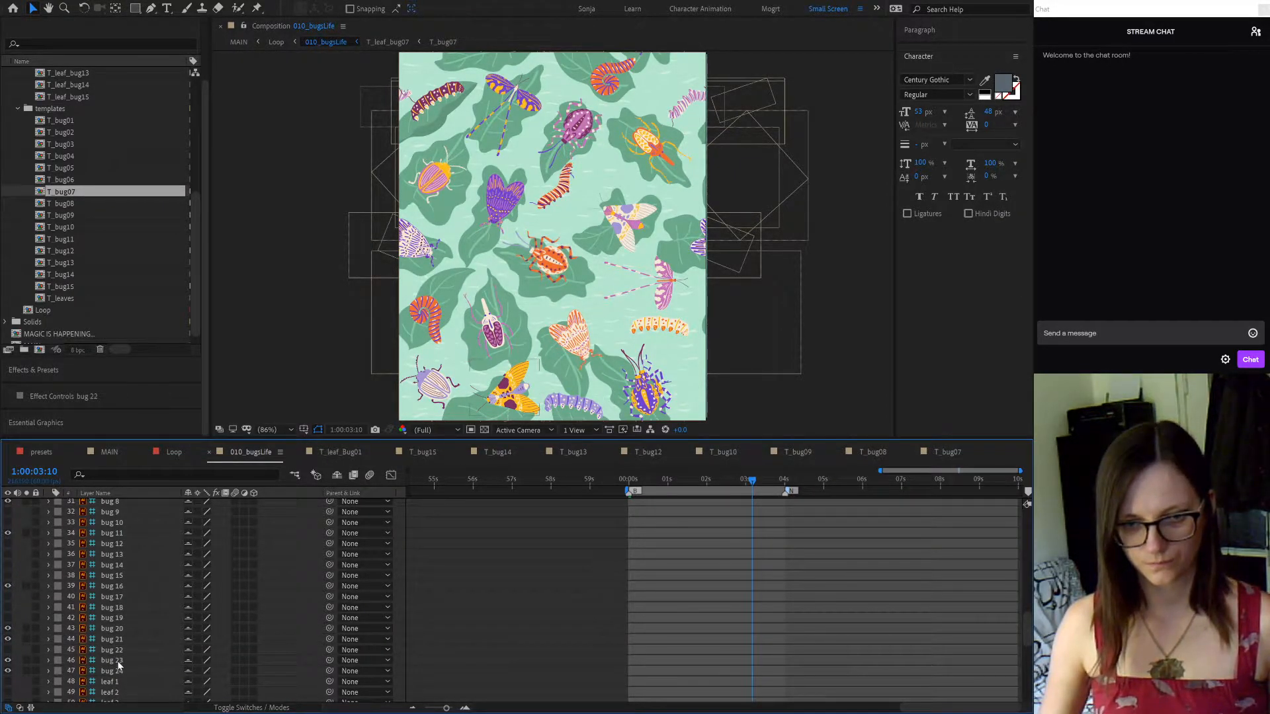
Hide the original bug 23 and bug 24 layers, selecting each one first to locate it in the pattern
{"action": "left_click", "coordinate": [113, 661]}
{"action": "left_click", "coordinate": [7, 660]}
{"action": "left_click", "coordinate": [109, 670]}
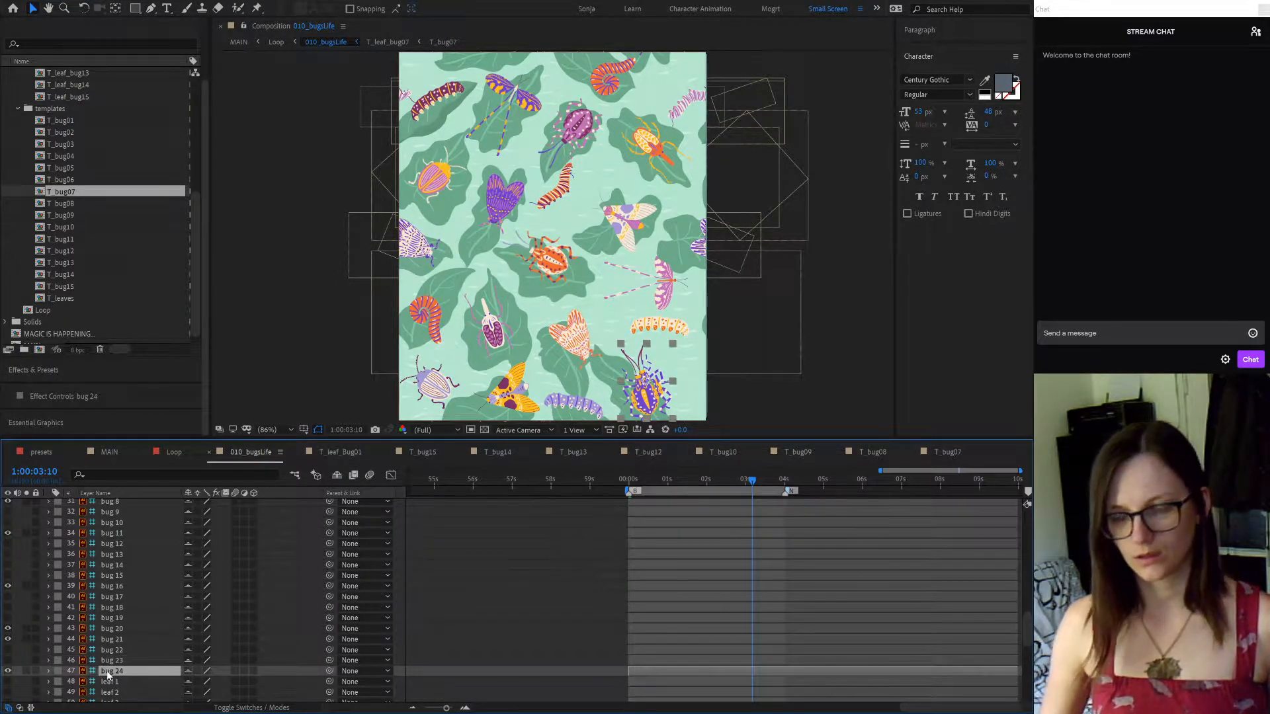
{"action": "left_click", "coordinate": [8, 670]}
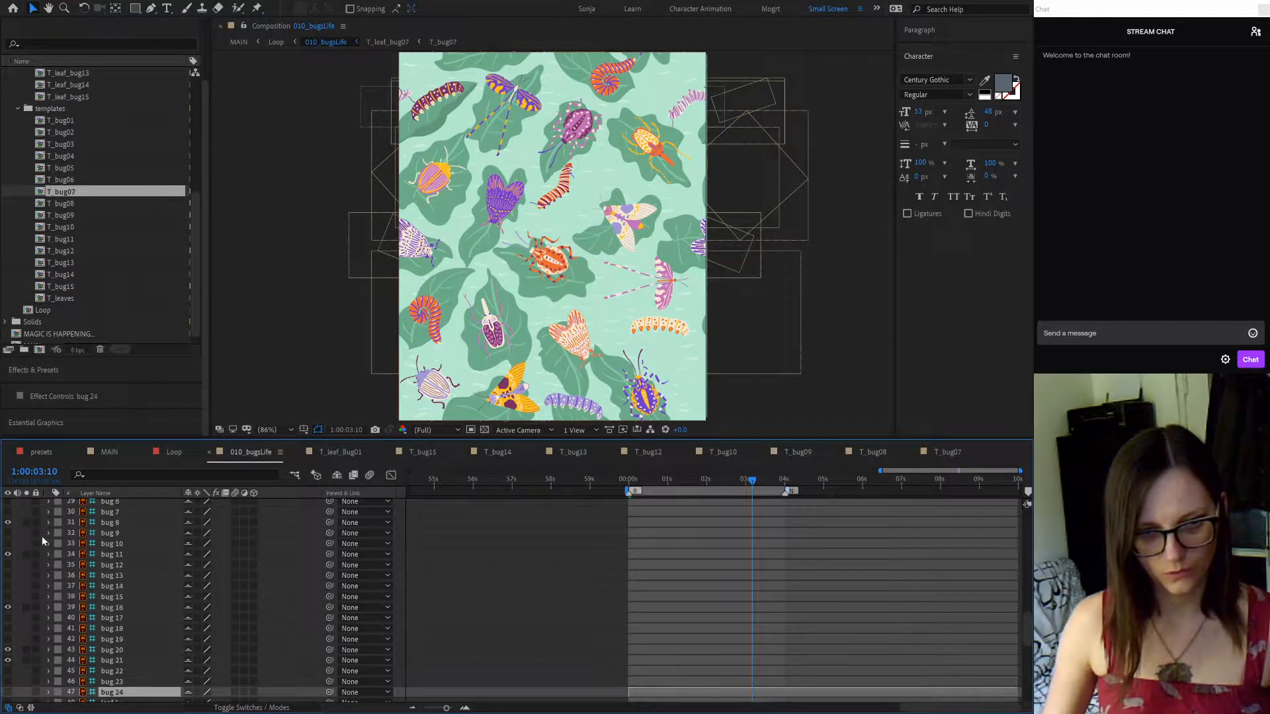
Locate the original bug 1 layer in the pattern and select the T_leaf_bug05 pre-comp in the composition
{"action": "scroll", "coordinate": [38, 546], "scroll_direction": "up", "scroll_amount": 4}
{"action": "scroll", "coordinate": [46, 553], "scroll_direction": "up", "scroll_amount": 2}
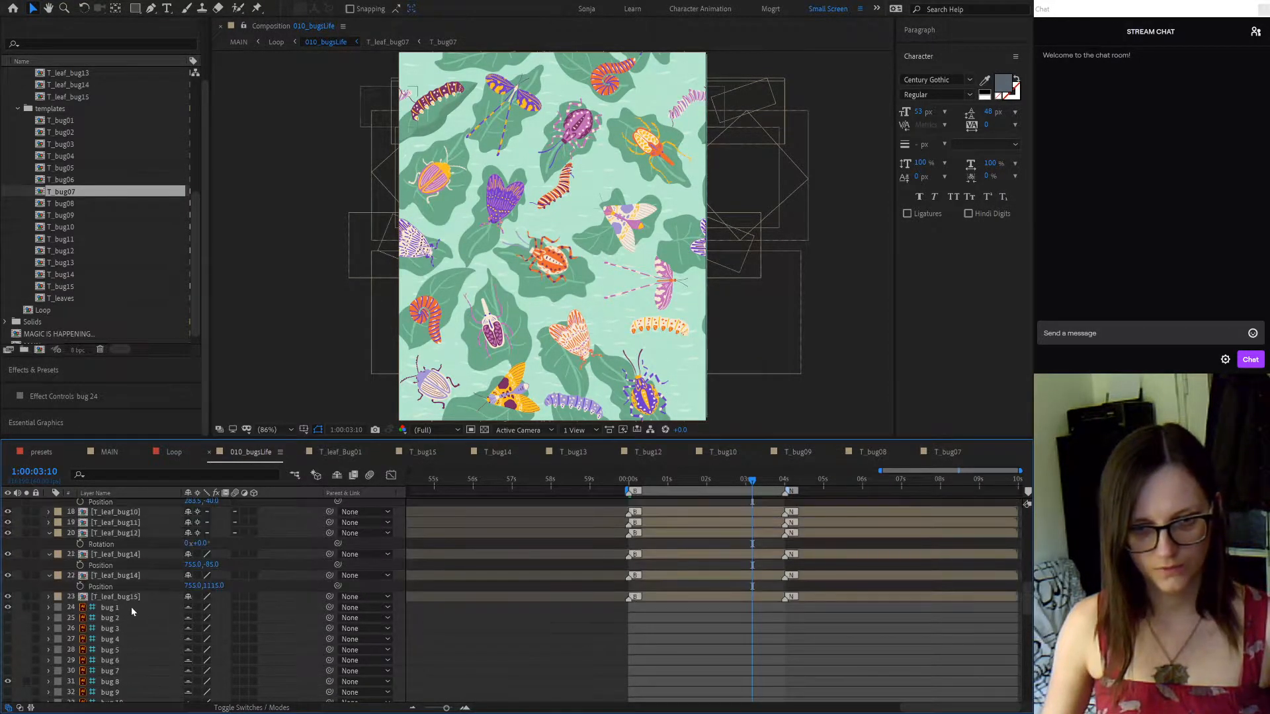
{"action": "left_click", "coordinate": [125, 607]}
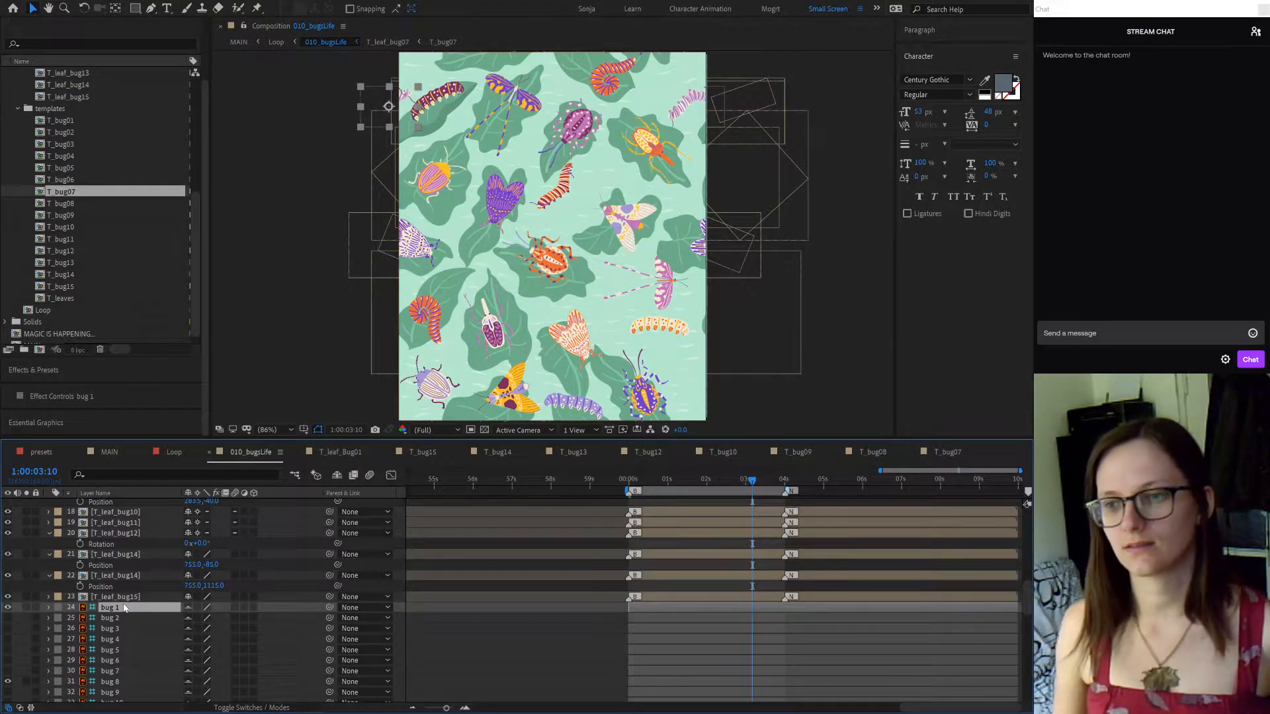
{"action": "left_click", "coordinate": [463, 90]}
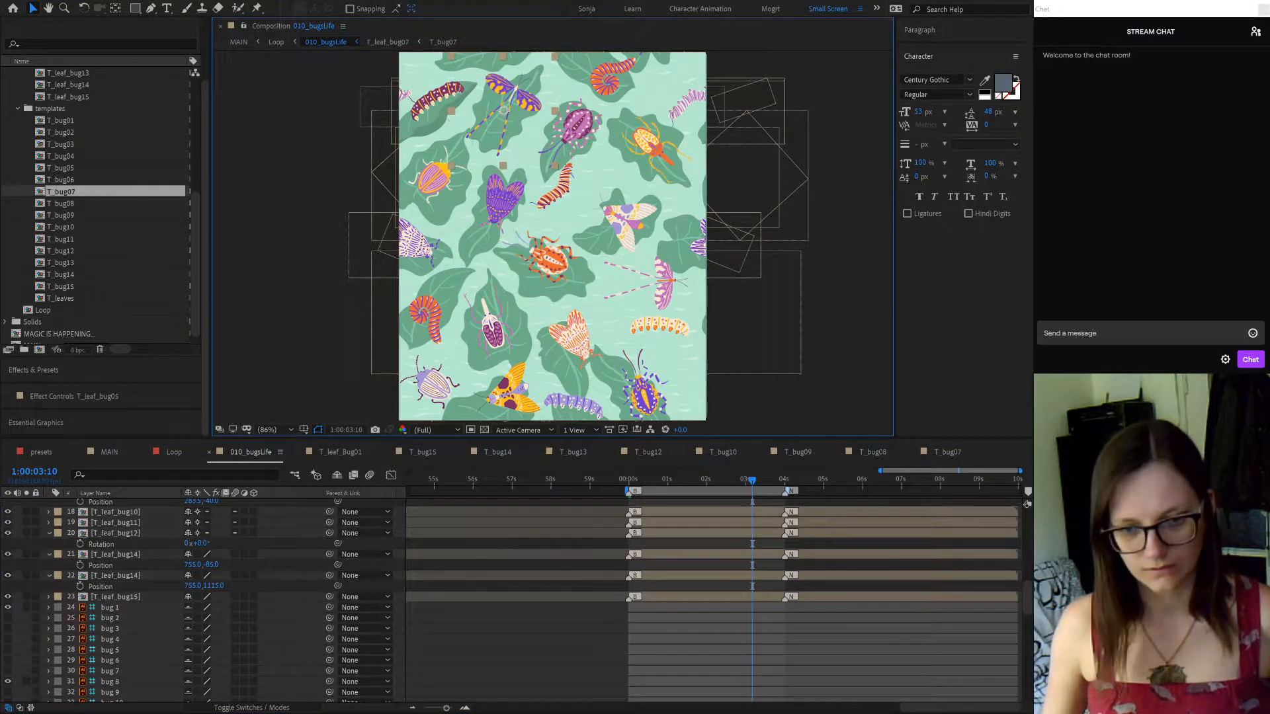
Switch to File Explorer, go up one level from the 01_projectFiles folder, and return to After Effects
{"action": "key", "text": "alt+Tab"}
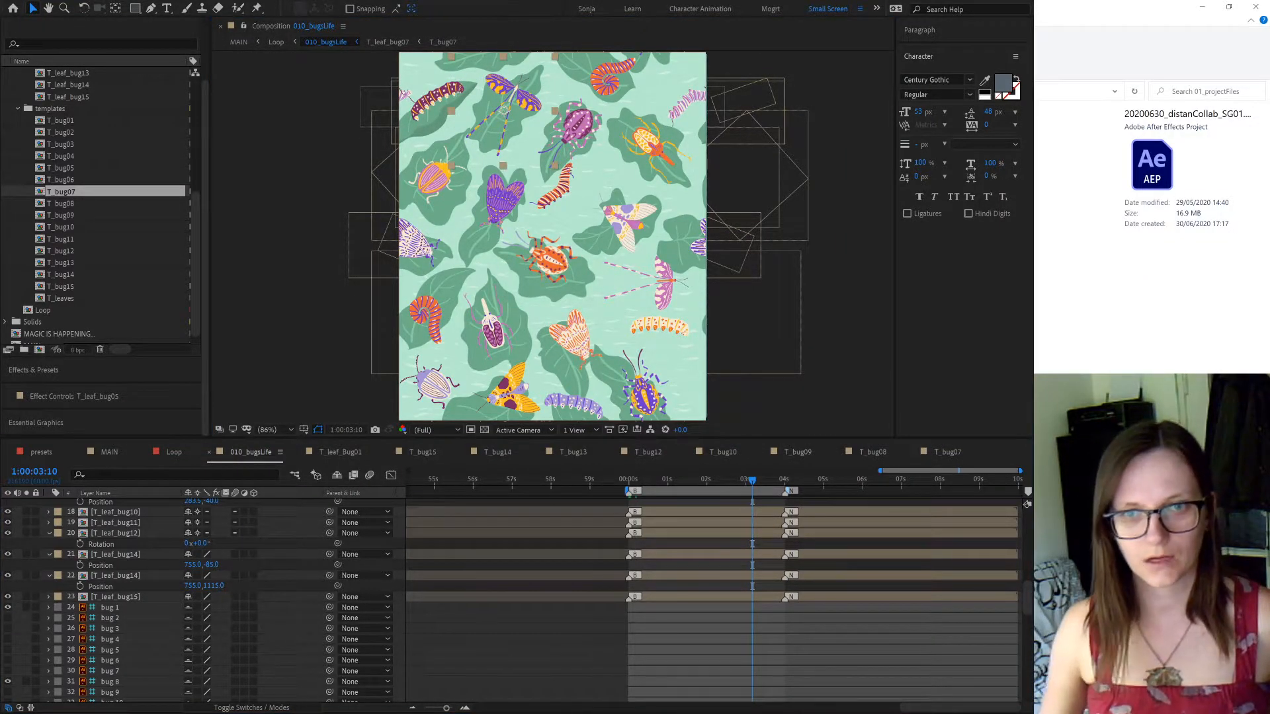
{"action": "key", "text": "alt+Up"}
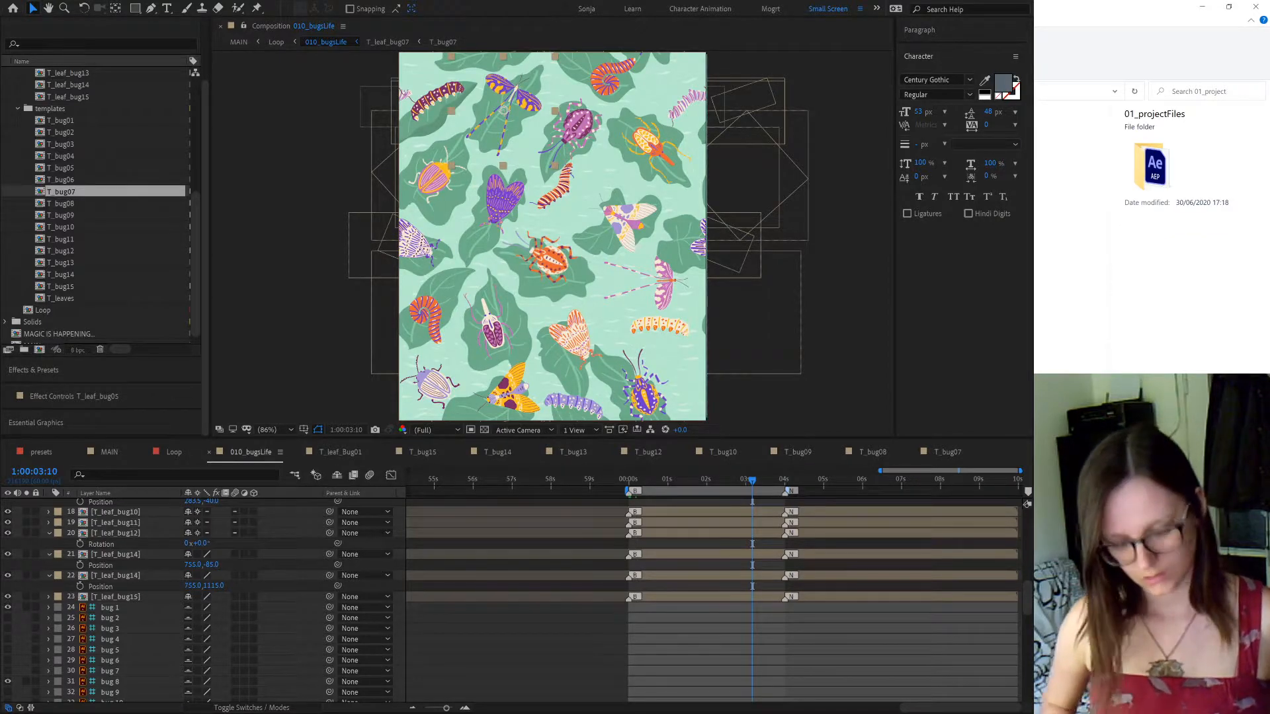
{"action": "key", "text": "alt+Tab"}
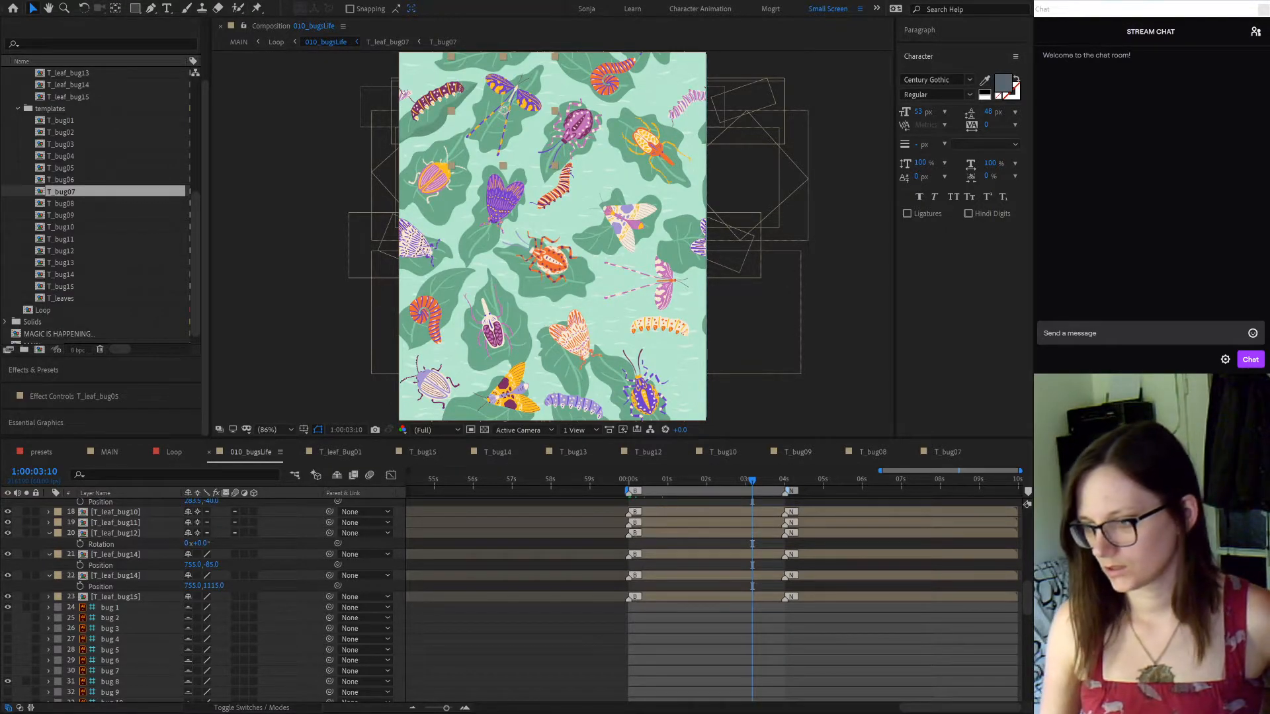
Switch to Illustrator, shrink its window out of full size, and open T_bug01.ai from the templates folder
{"action": "key", "text": "alt+Tab"}
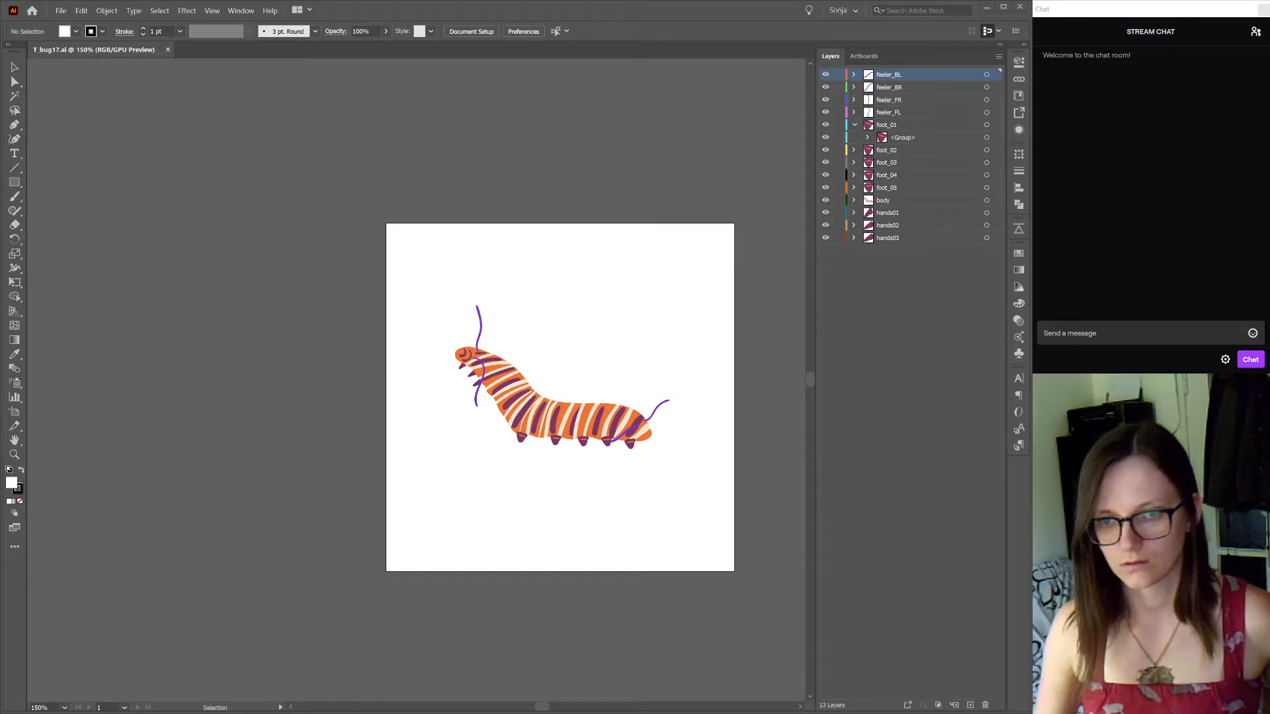
{"action": "key", "text": "super+Down"}
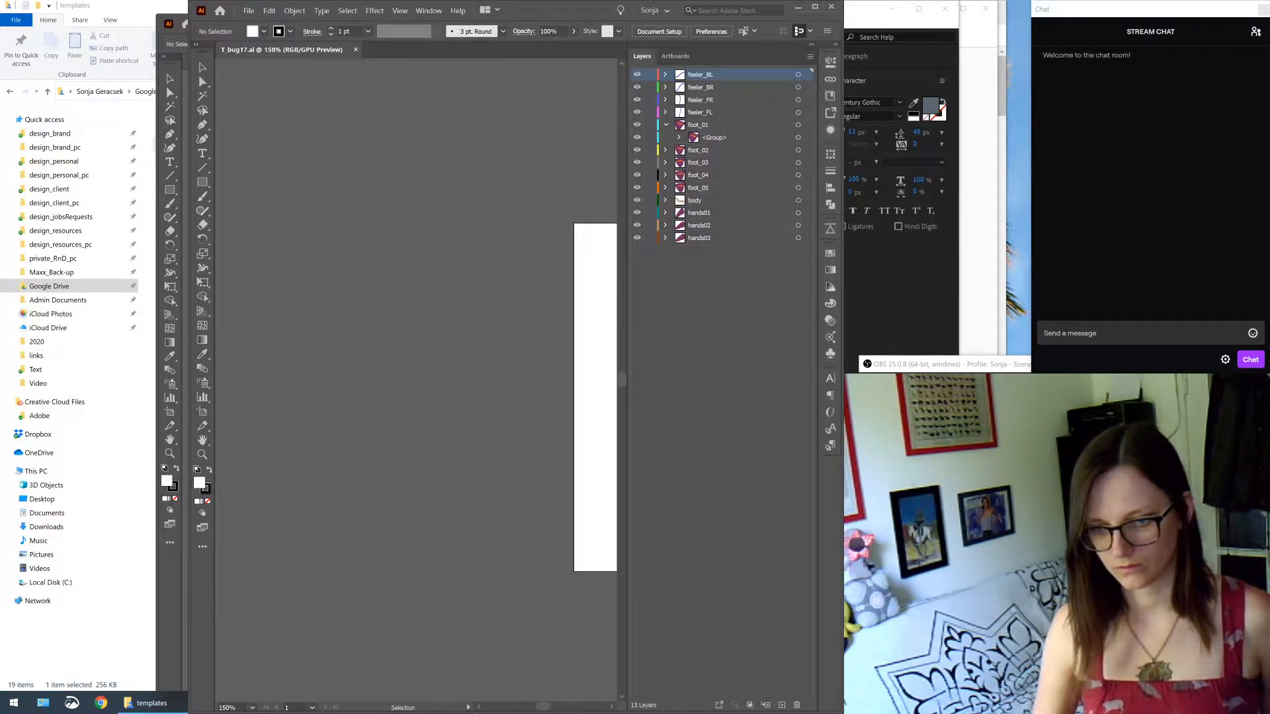
{"action": "left_click", "coordinate": [160, 703]}
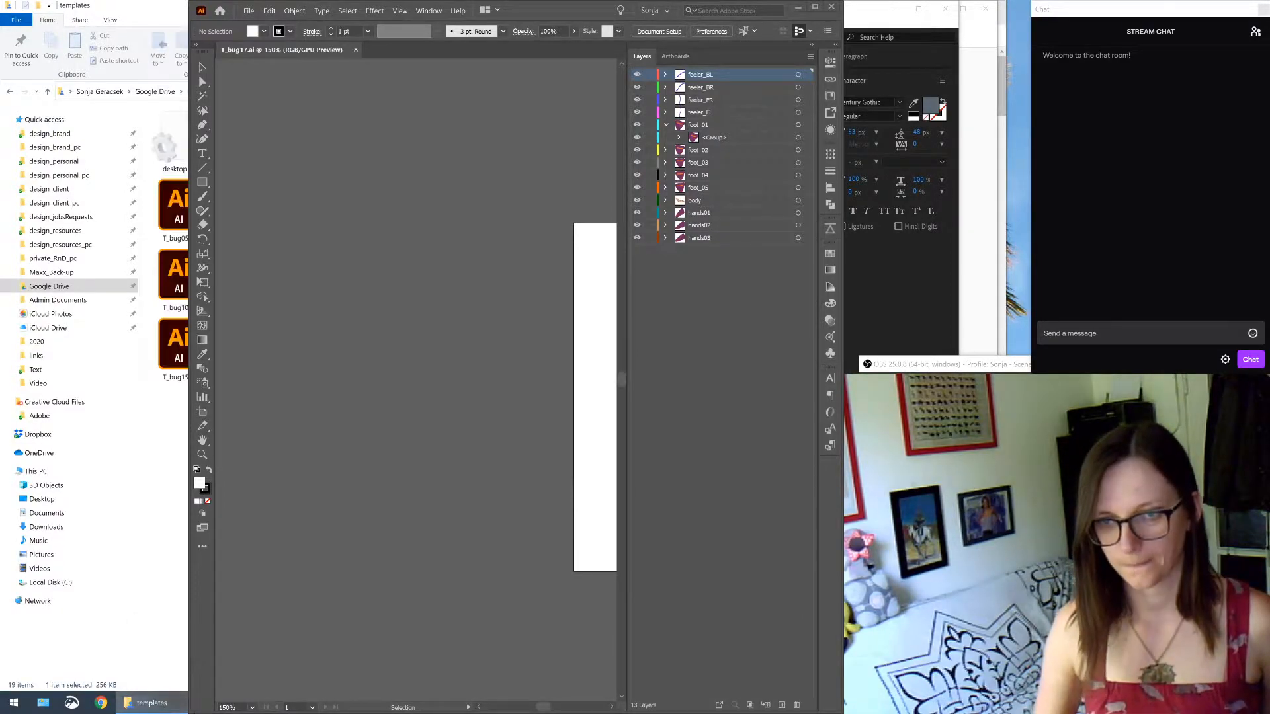
{"action": "key", "text": "ctrl+a"}
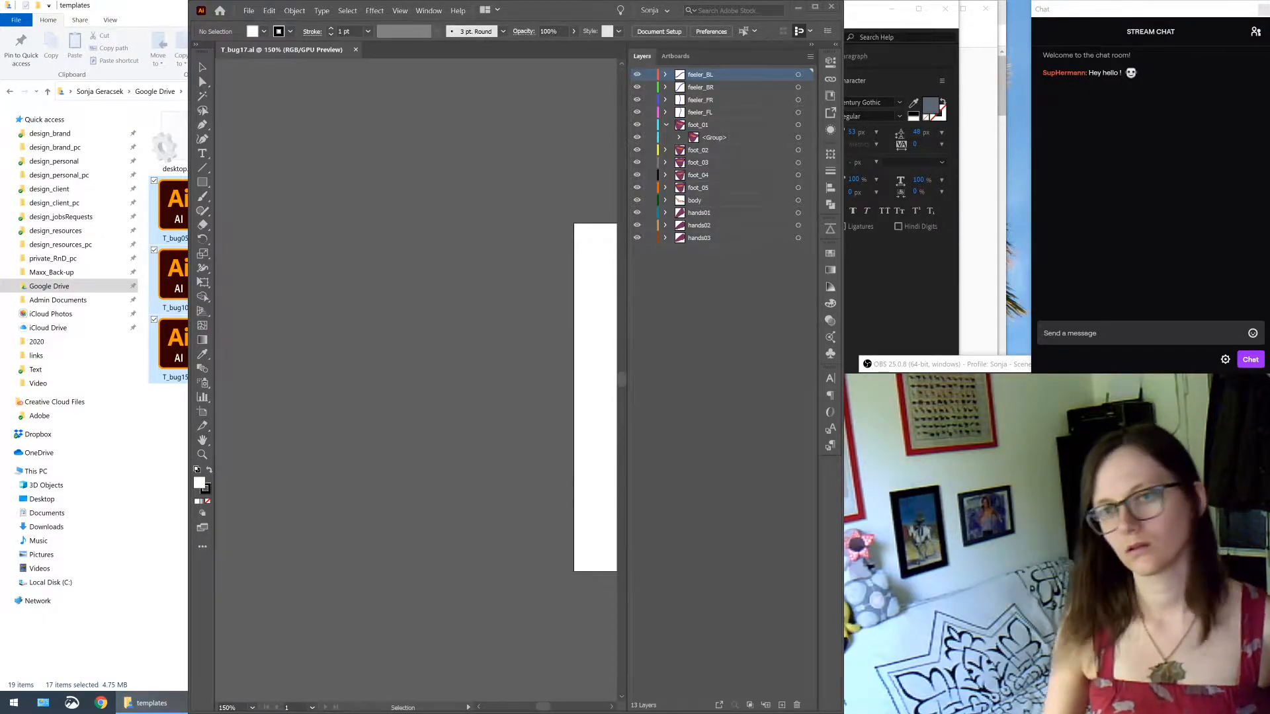
{"action": "double_click", "coordinate": [286, 135]}
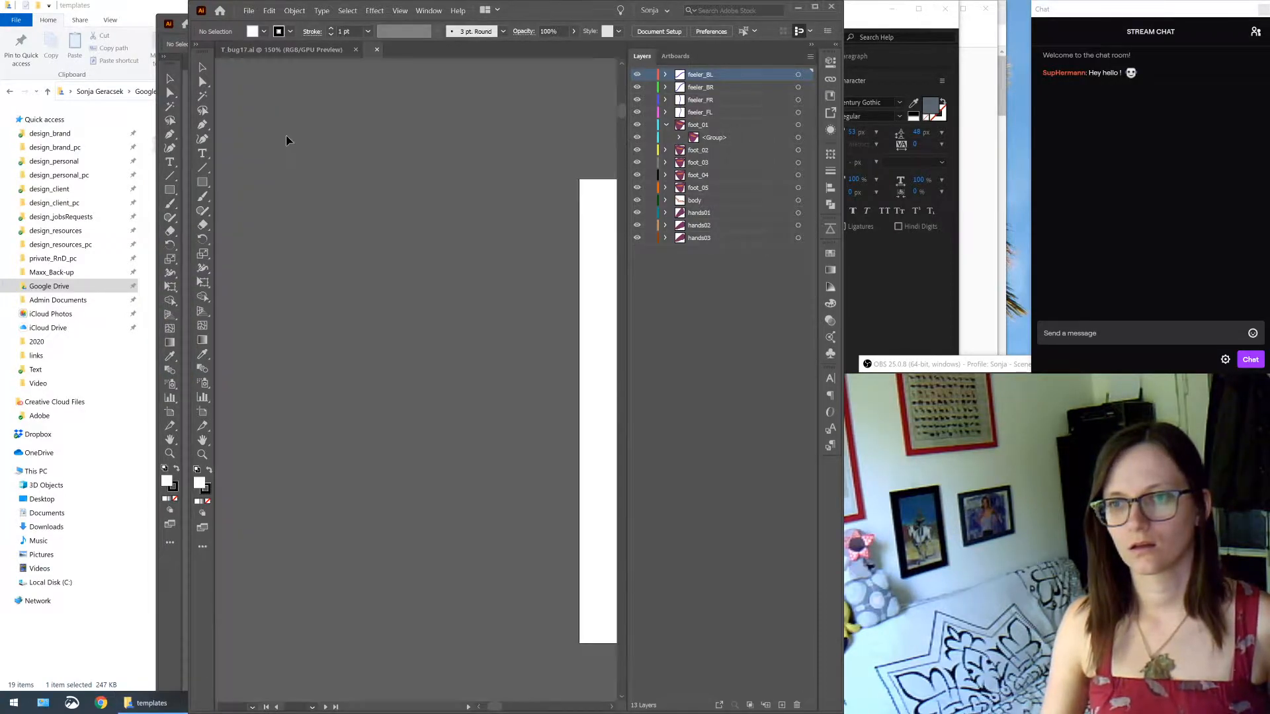
View the T_bug01.ai caterpillar artwork in a maximized Illustrator window, and restore the window to its smaller size
{"action": "left_click", "coordinate": [816, 8]}
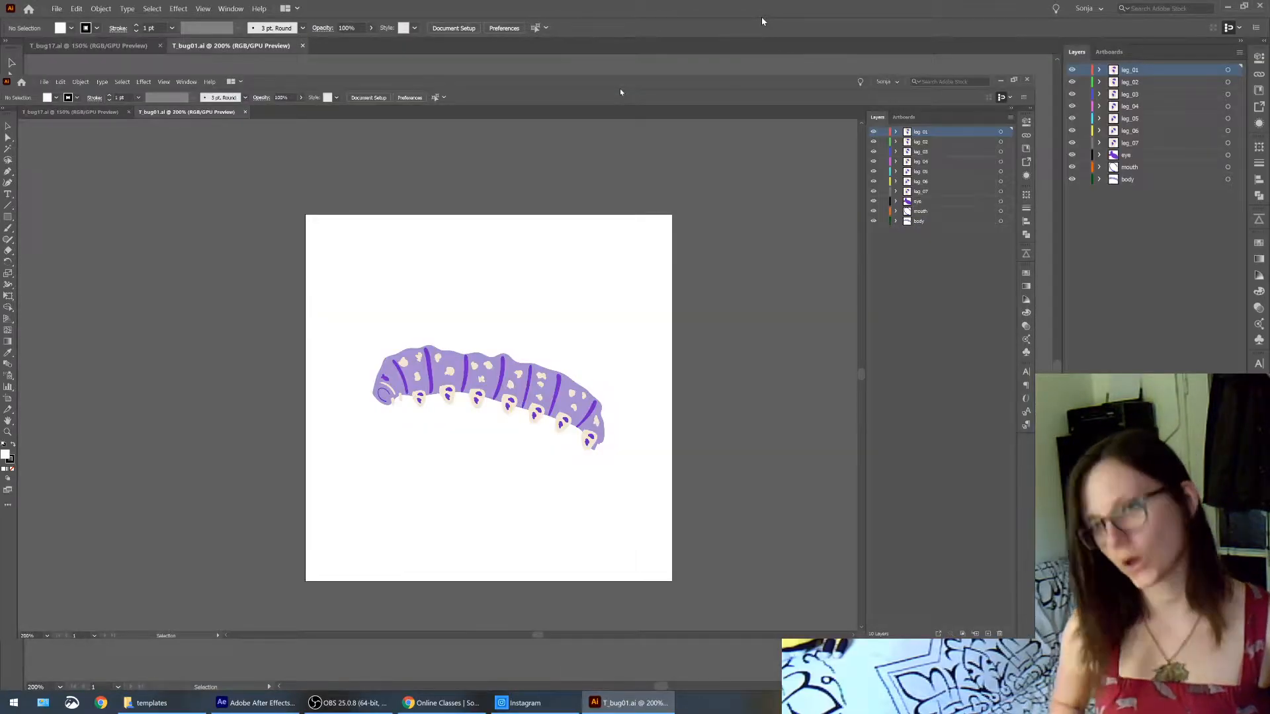
{"action": "key", "text": "super+Down"}
{"action": "key", "text": "super+Left"}
{"action": "left_click", "coordinate": [427, 198]}
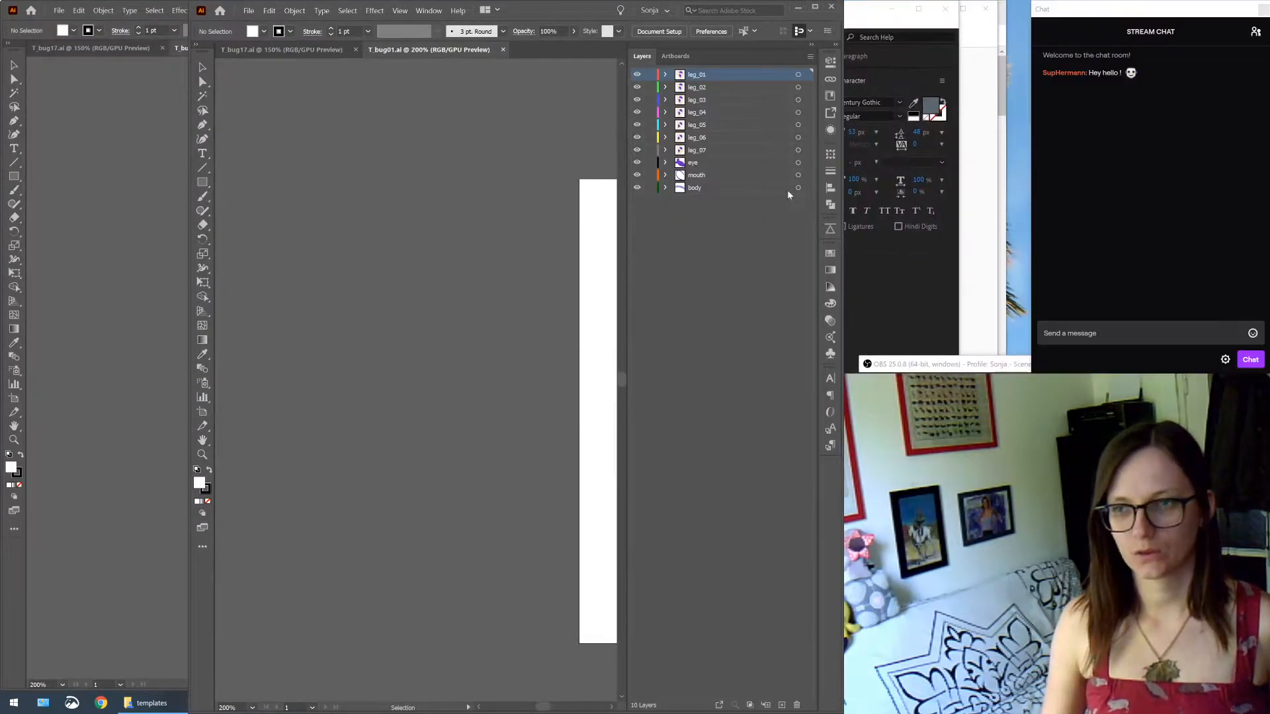
Check the After Effects project's template list and view the whole T_bug01.ai caterpillar in a widened Illustrator window
{"action": "left_click_drag", "start_coordinate": [841, 157], "coordinate": [661, 154]}
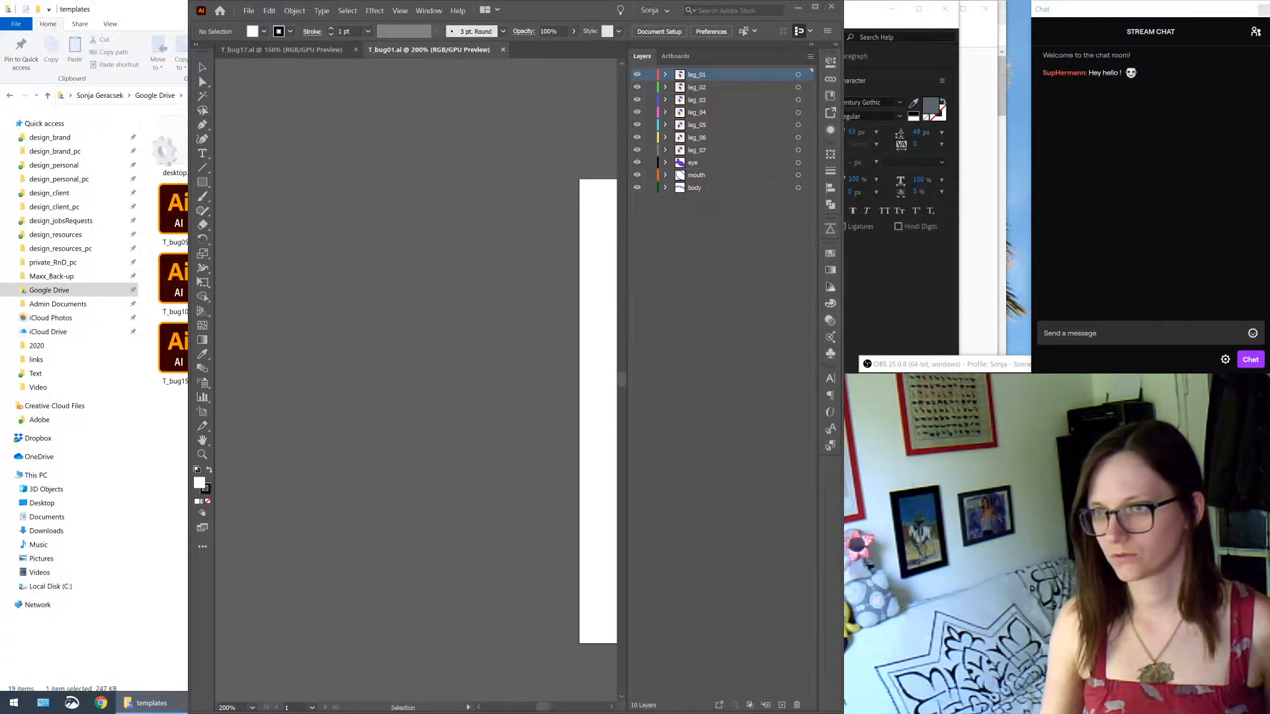
{"action": "key", "text": "alt+Tab"}
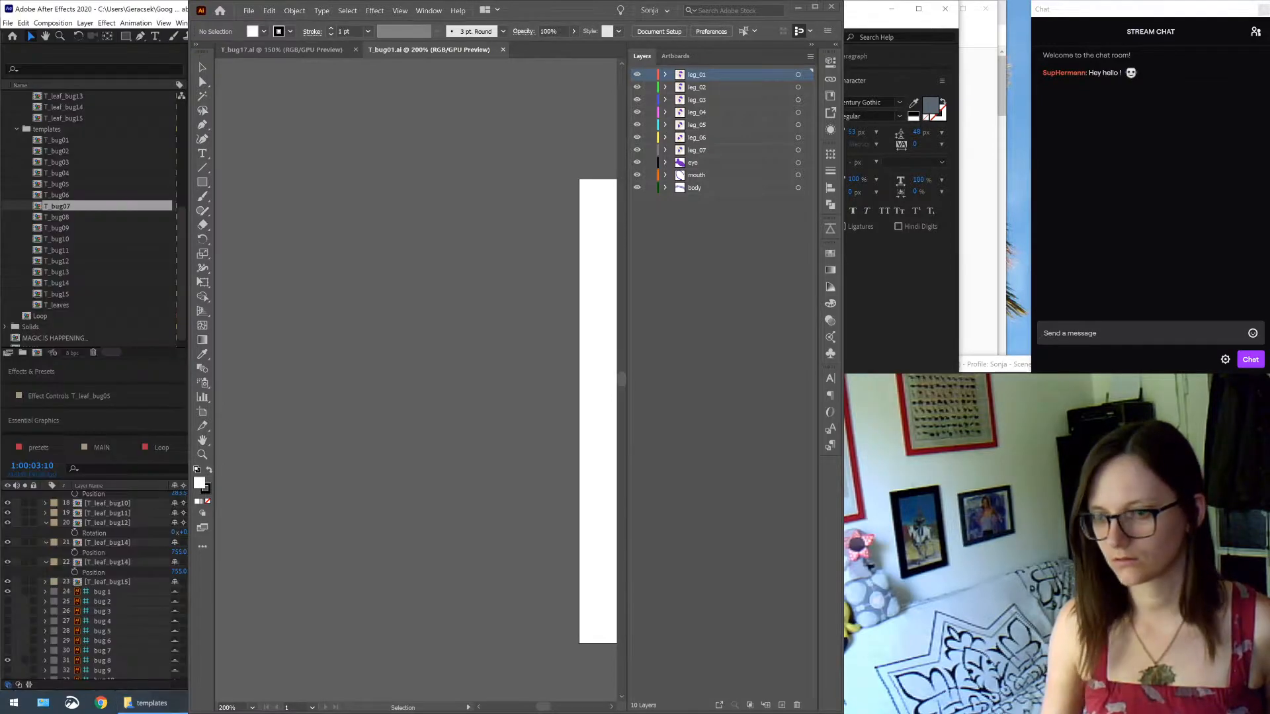
{"action": "key", "text": "alt+Tab"}
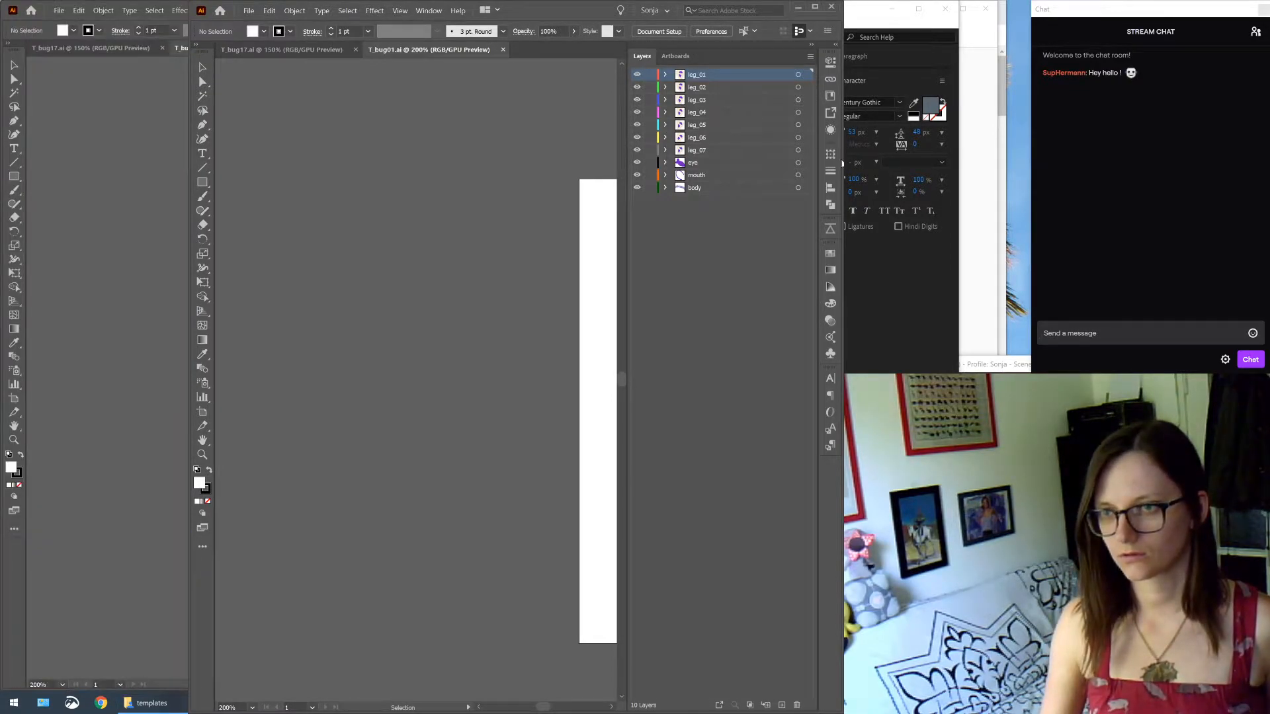
{"action": "left_click_drag", "start_coordinate": [843, 162], "coordinate": [1031, 152]}
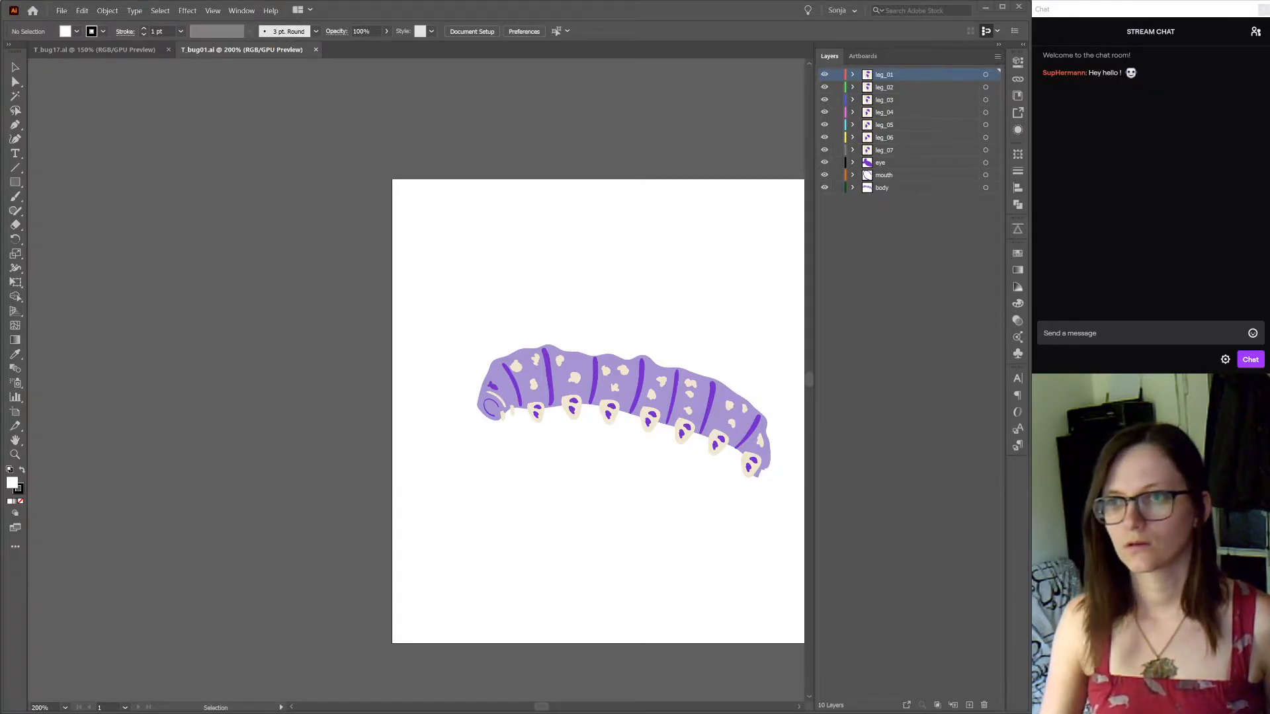
{"action": "left_click_drag", "start_coordinate": [692, 341], "coordinate": [401, 306]}
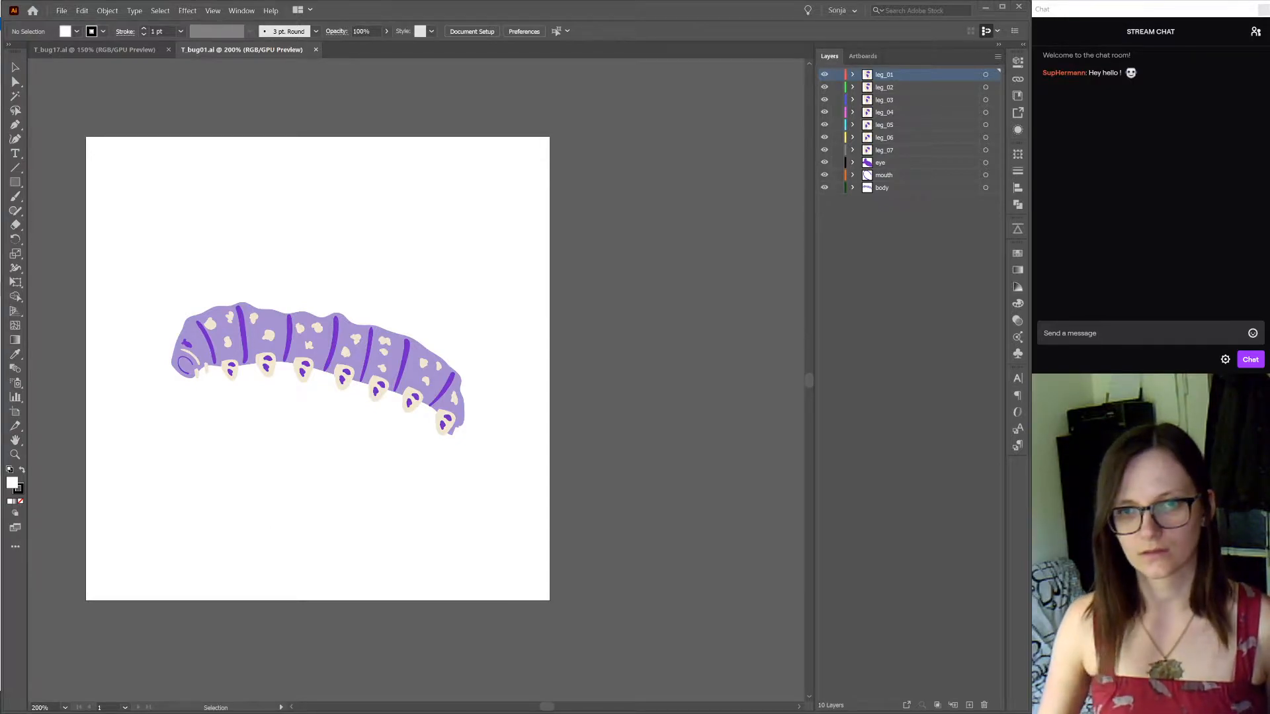
{"action": "key", "text": "super+Down"}
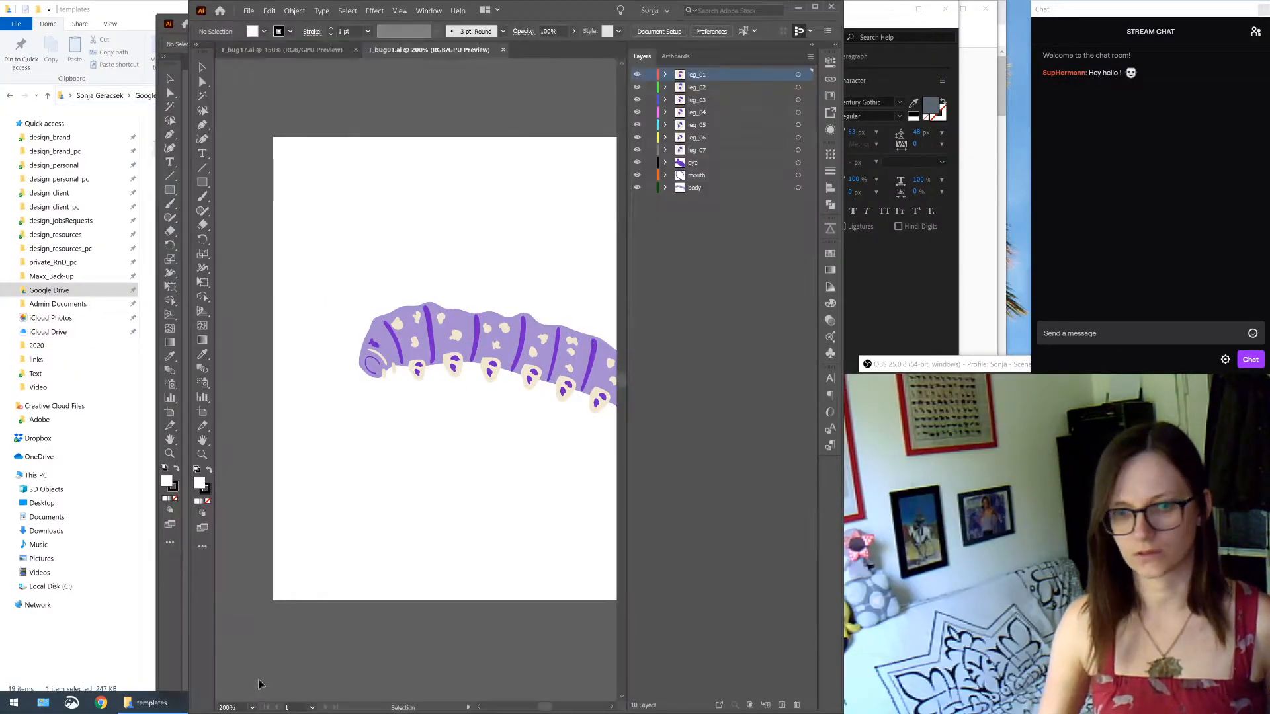
Open T_bug02.ai and all the remaining bug template files through T_bug16.ai from the templates folder in Illustrator
{"action": "left_click", "coordinate": [157, 710]}
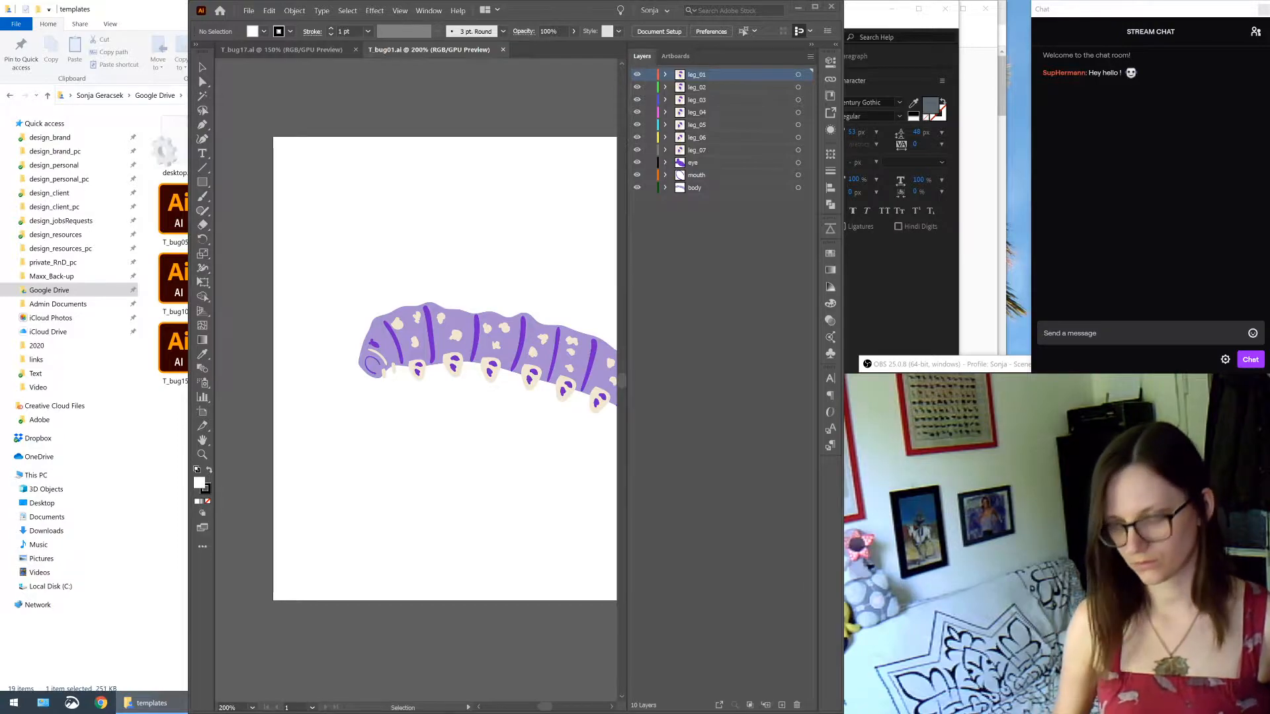
{"action": "double_click", "coordinate": [366, 133]}
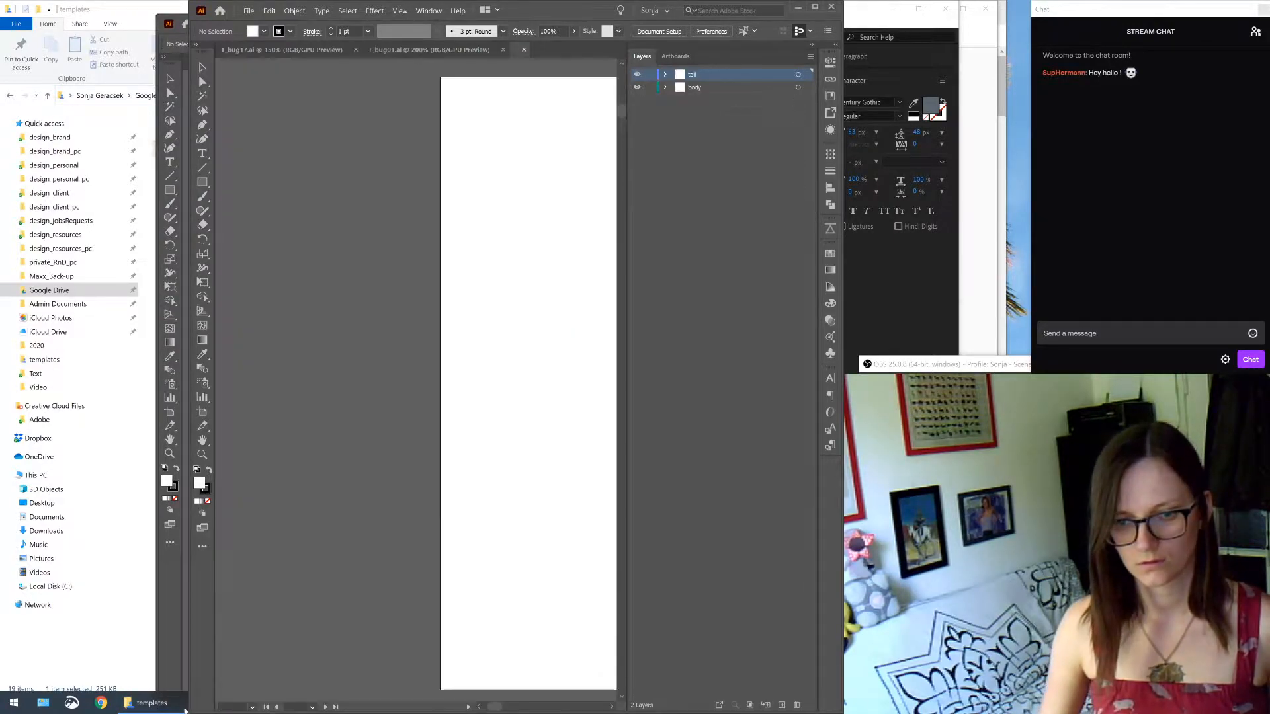
{"action": "left_click", "coordinate": [185, 706]}
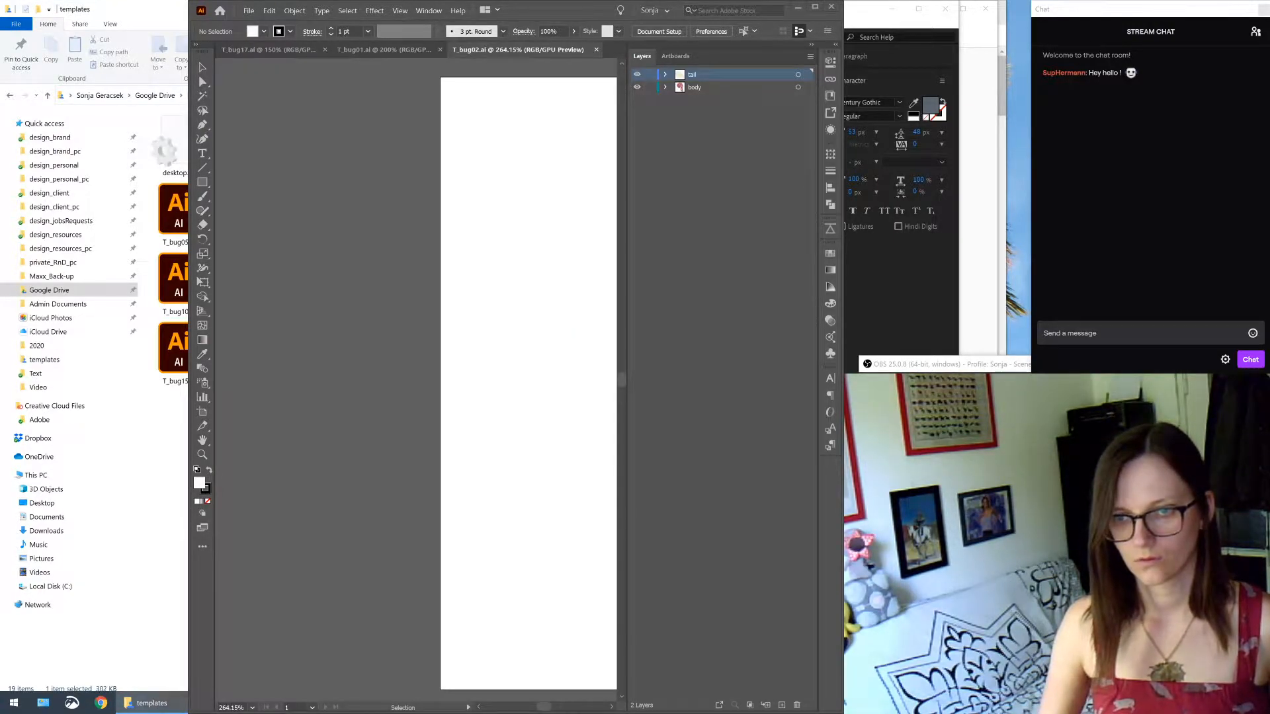
{"action": "left_click", "coordinate": [351, 343], "text": "shift"}
{"action": "key", "text": "Return"}
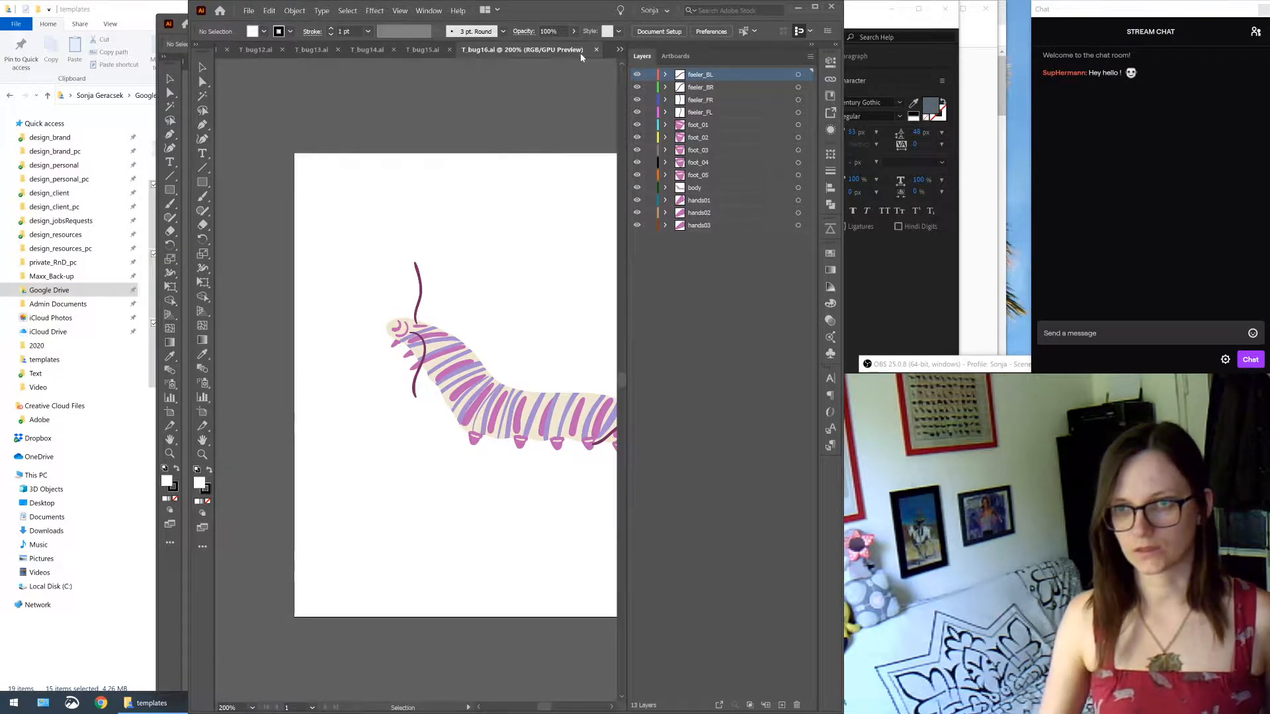
Enlarge the Illustrator window and view the whole T_bug16.ai caterpillar artwork at 150% zoom
{"action": "left_click", "coordinate": [814, 8]}
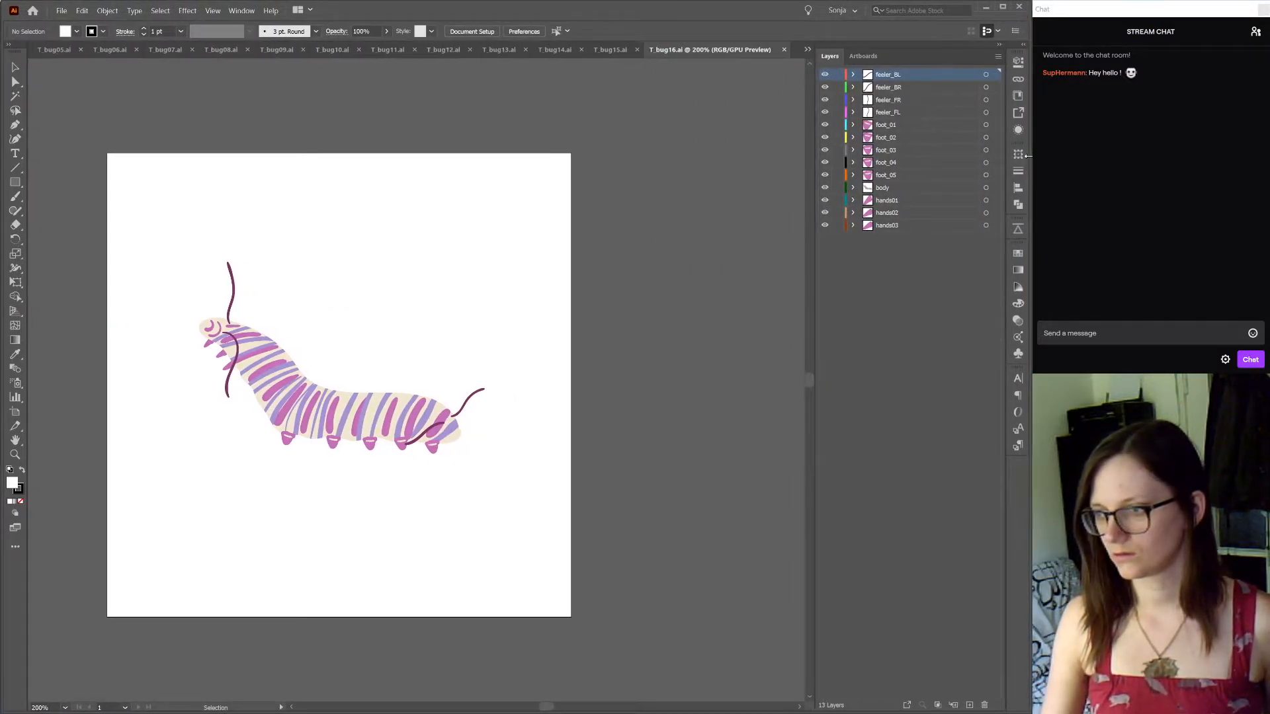
{"action": "left_click_drag", "start_coordinate": [447, 258], "coordinate": [575, 236]}
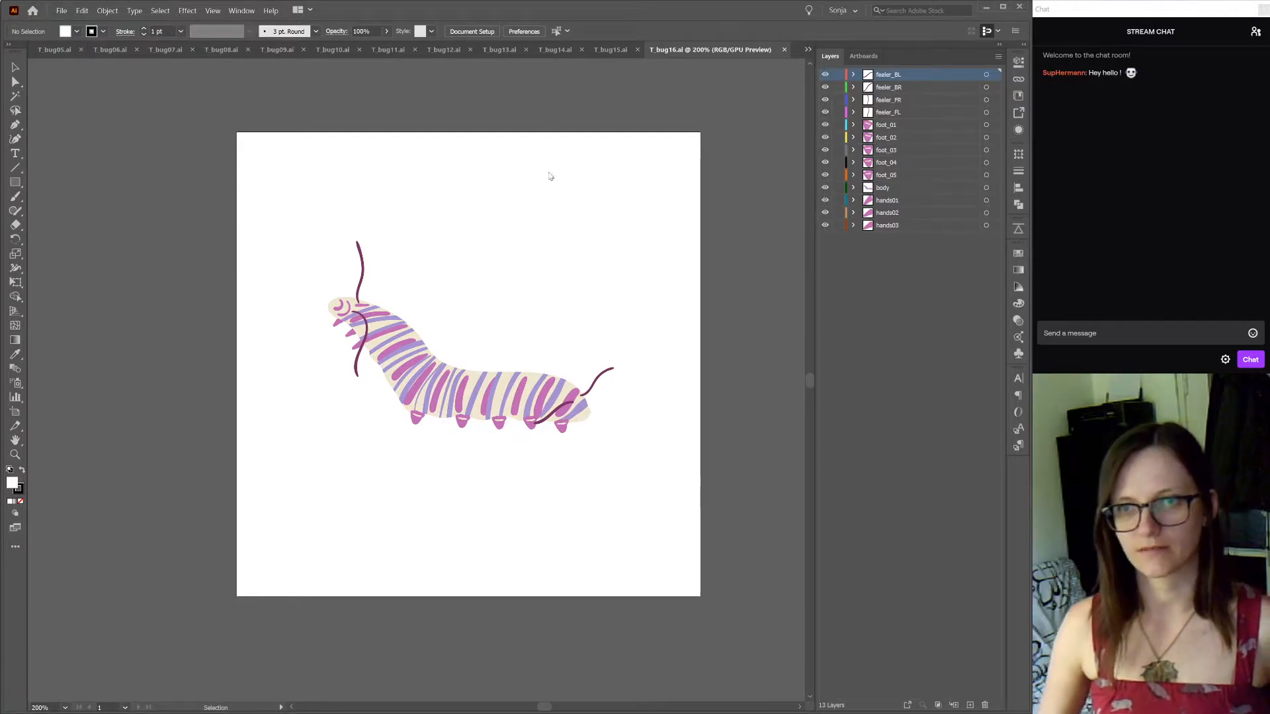
{"action": "scroll", "coordinate": [657, 164], "scroll_direction": "down", "scroll_amount": 1}
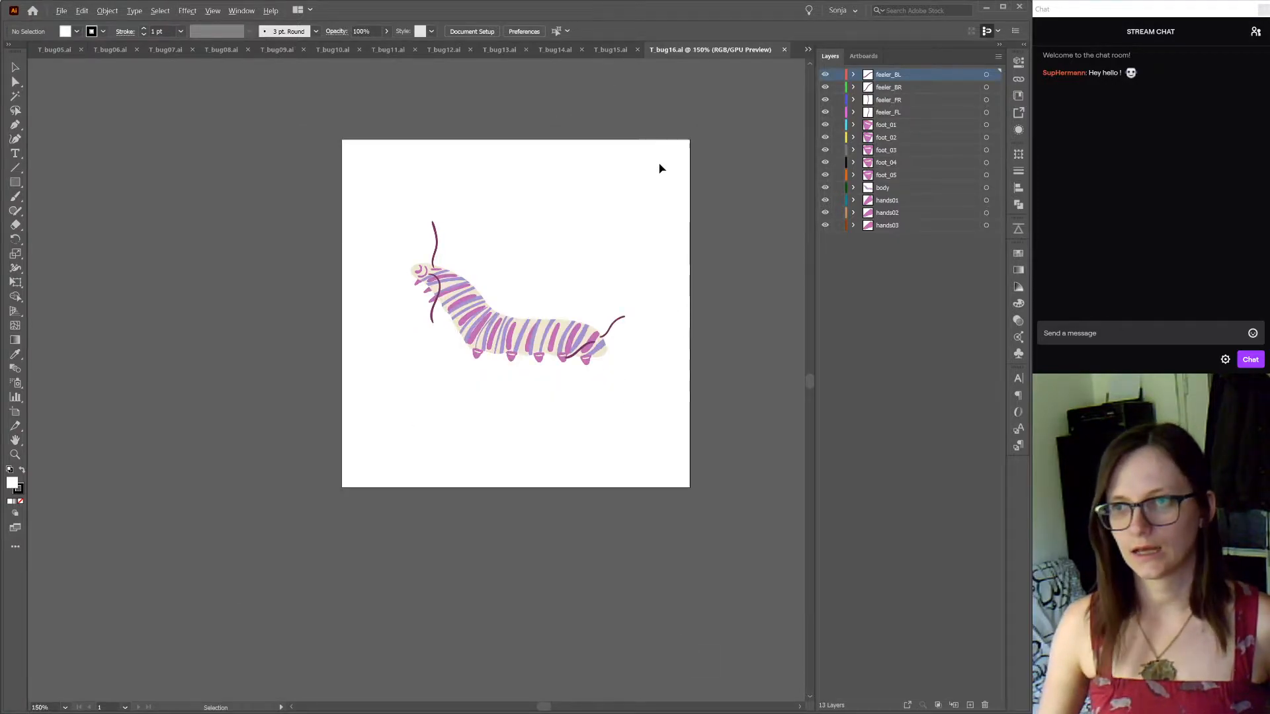
Close the T_bug14.ai, T_bug15.ai, T_bug13.ai and T_bug12.ai documents, keeping T_bug16.ai open
{"action": "left_click", "coordinate": [546, 50]}
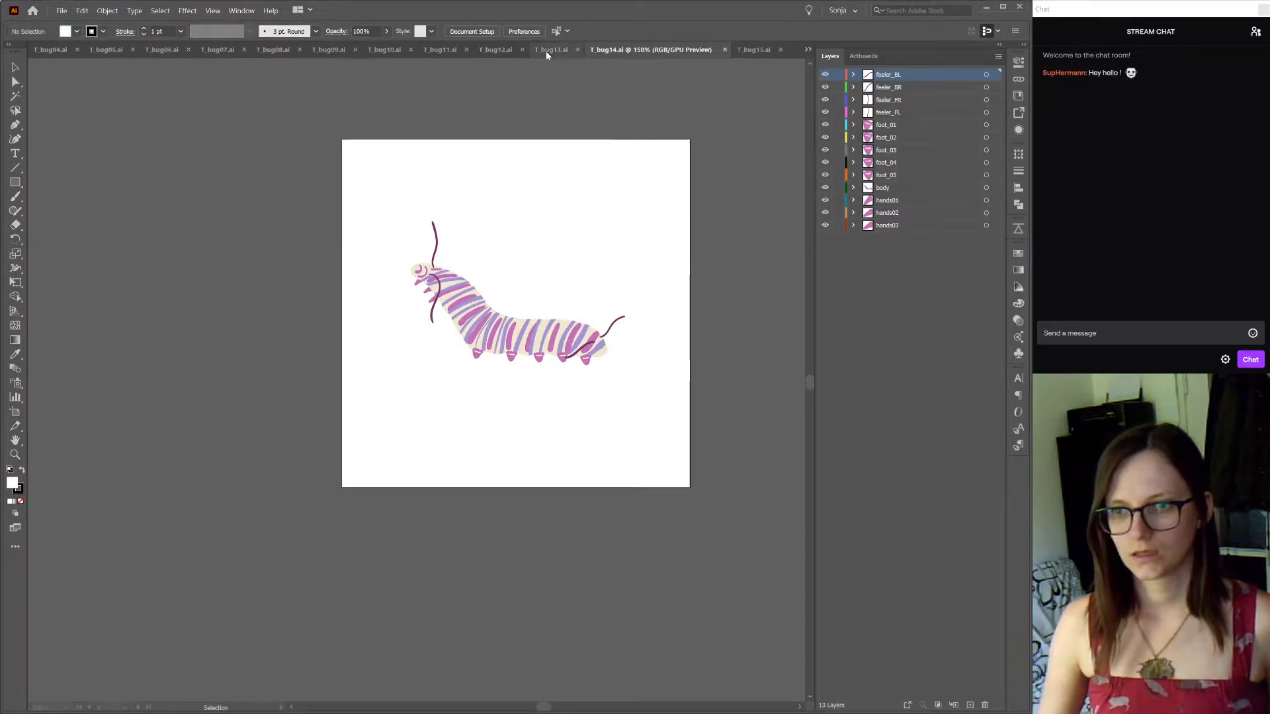
{"action": "left_click", "coordinate": [725, 50]}
{"action": "left_click", "coordinate": [619, 50]}
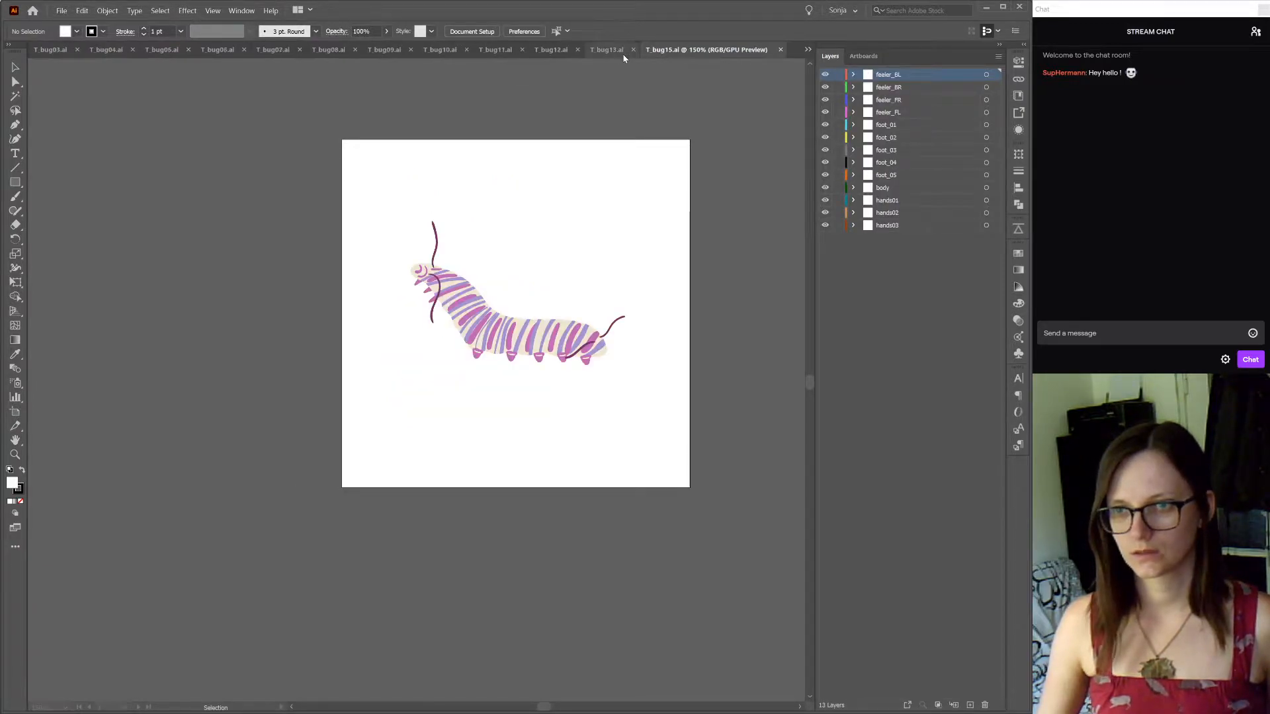
{"action": "left_click", "coordinate": [779, 51]}
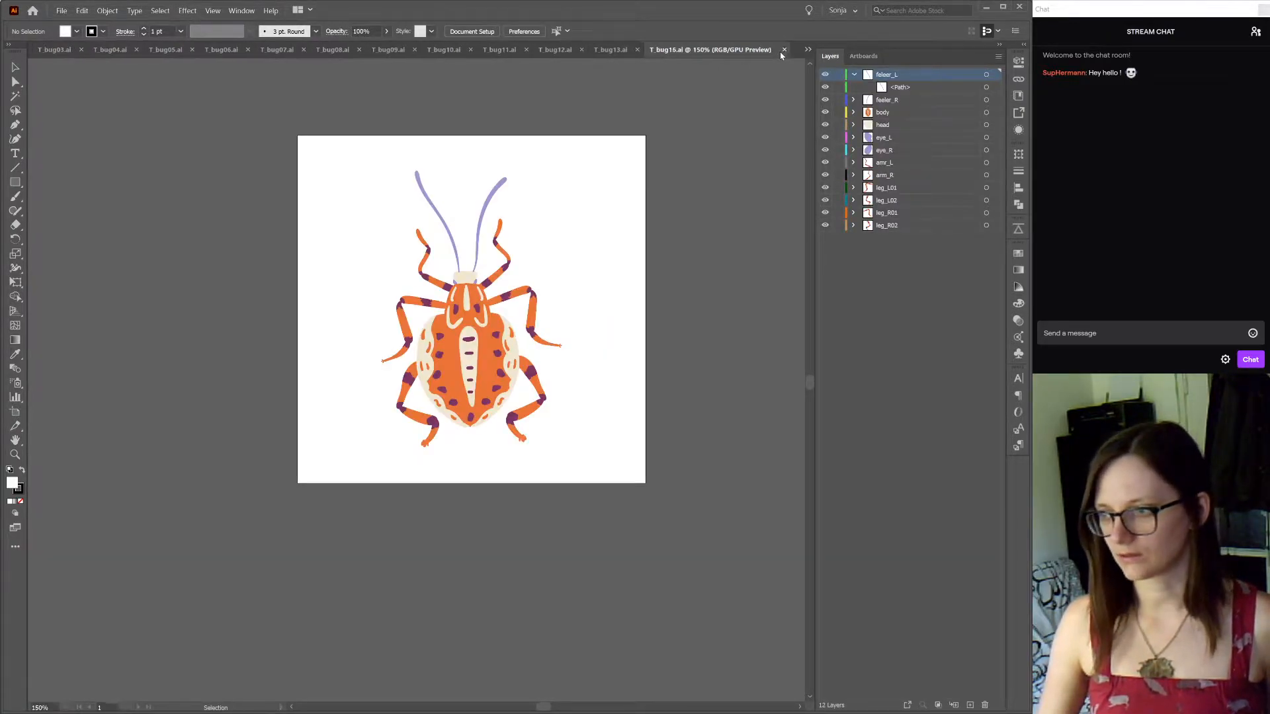
{"action": "left_click", "coordinate": [617, 53]}
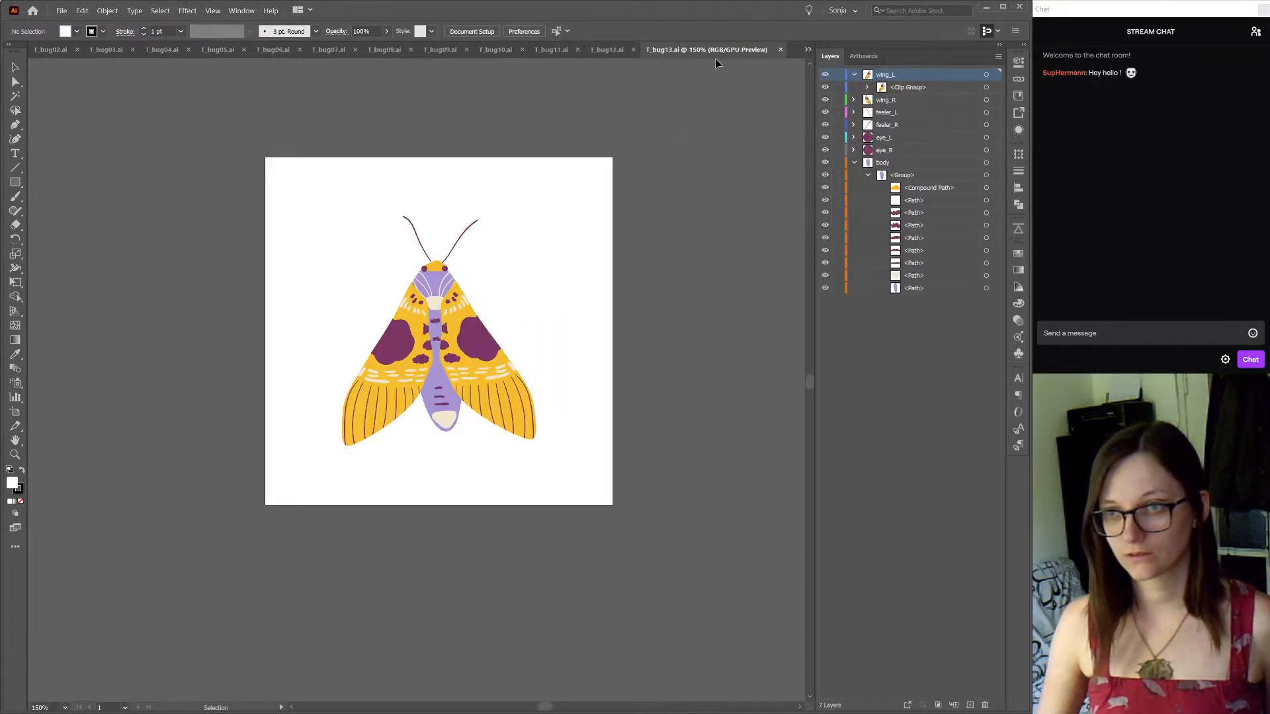
{"action": "left_click", "coordinate": [780, 50]}
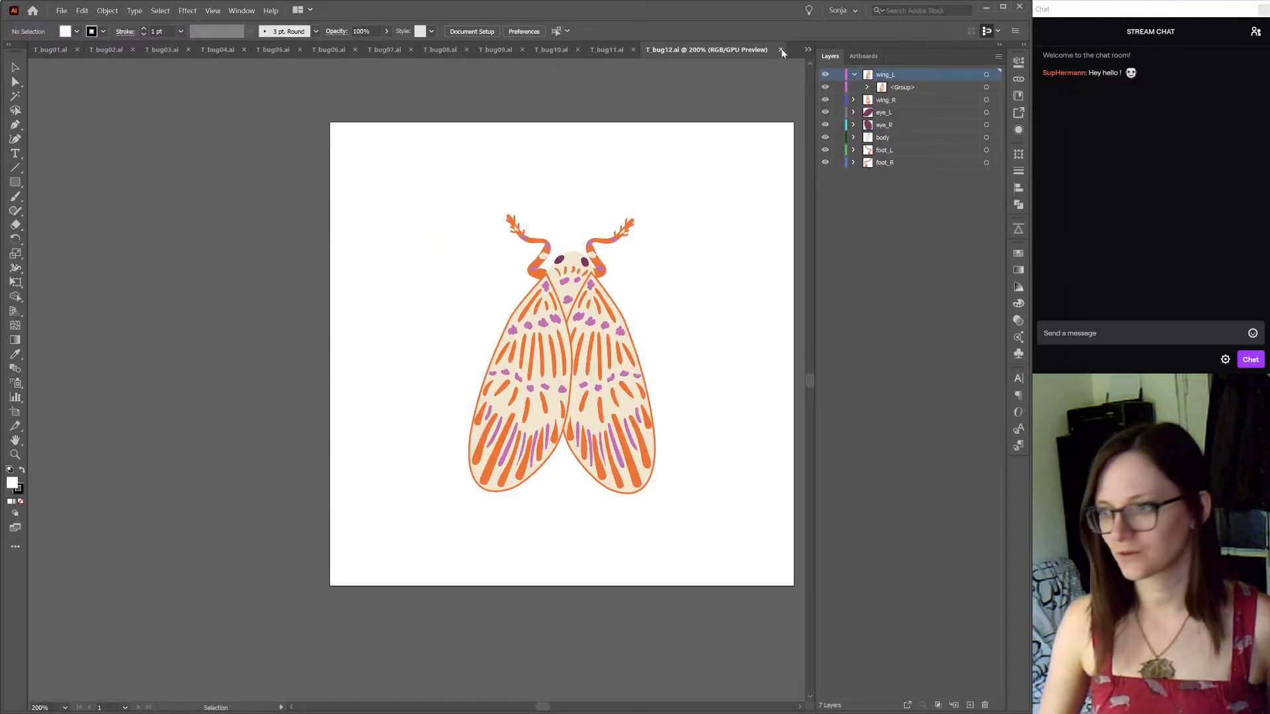
{"action": "left_click", "coordinate": [781, 50]}
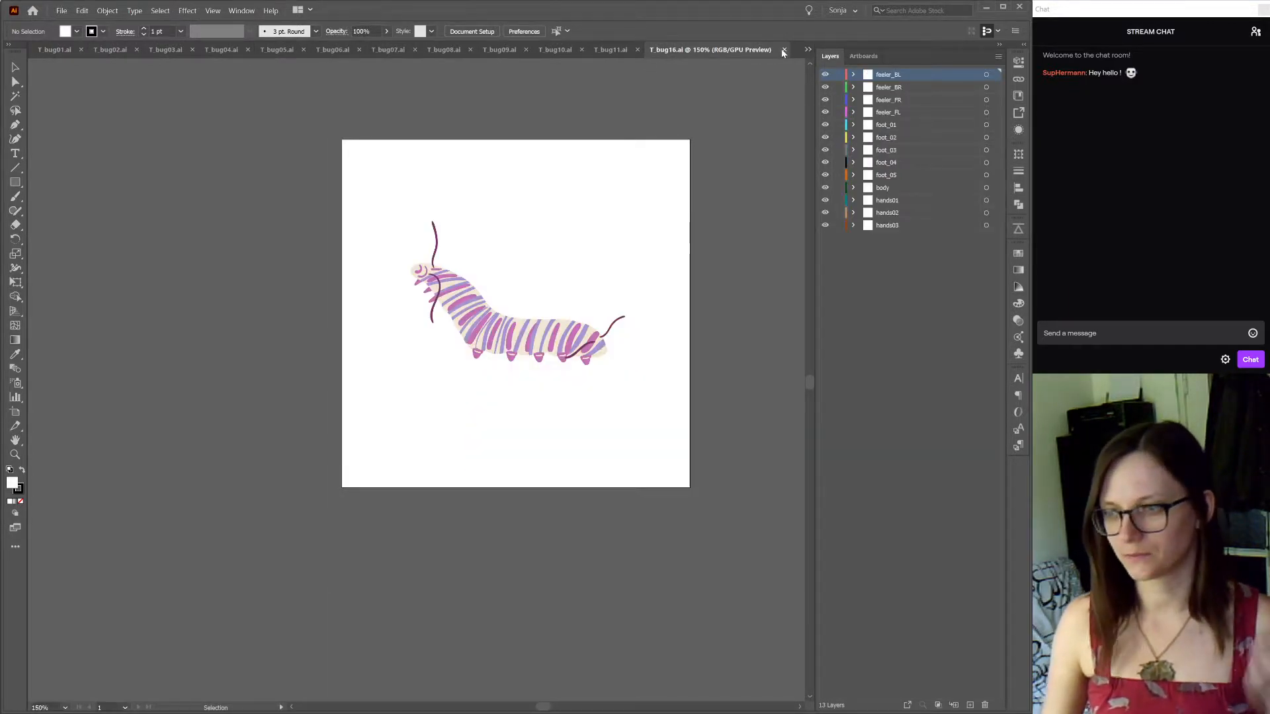
Close T_bug01.ai and T_bug02.ai, and close T_bug03.ai after viewing its whole moth artboard
{"action": "left_click", "coordinate": [70, 53]}
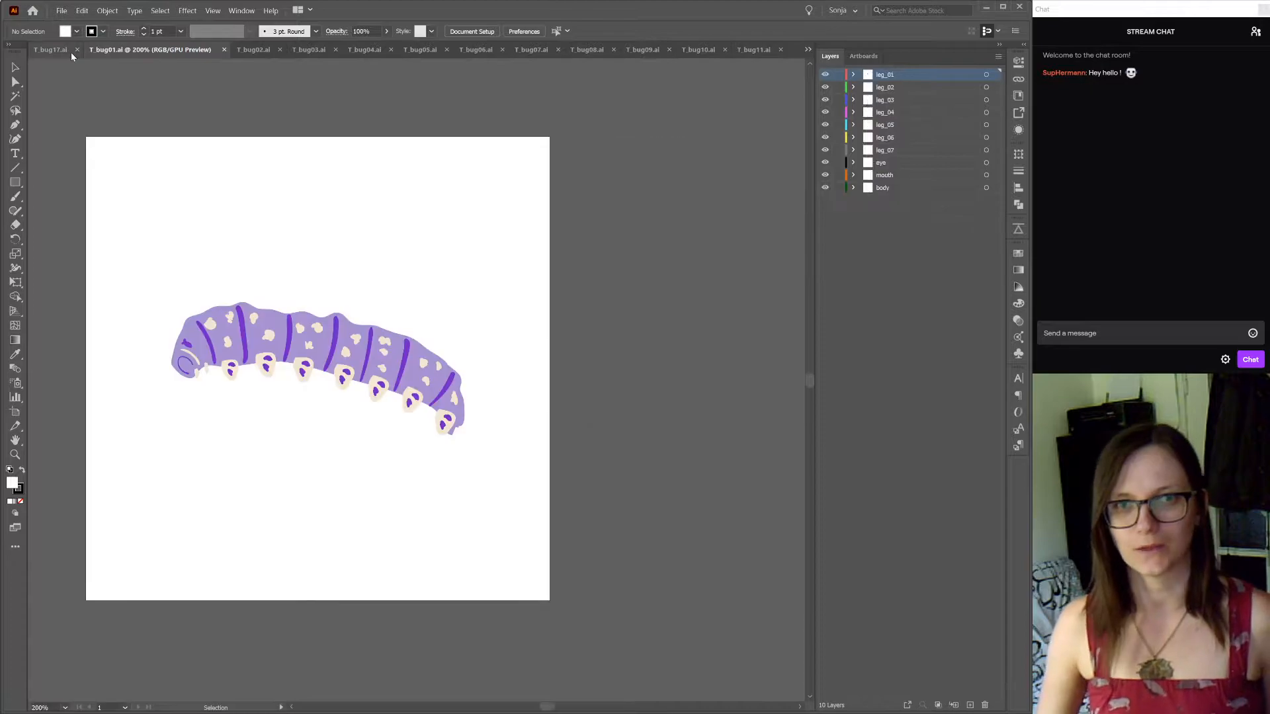
{"action": "left_click", "coordinate": [224, 51]}
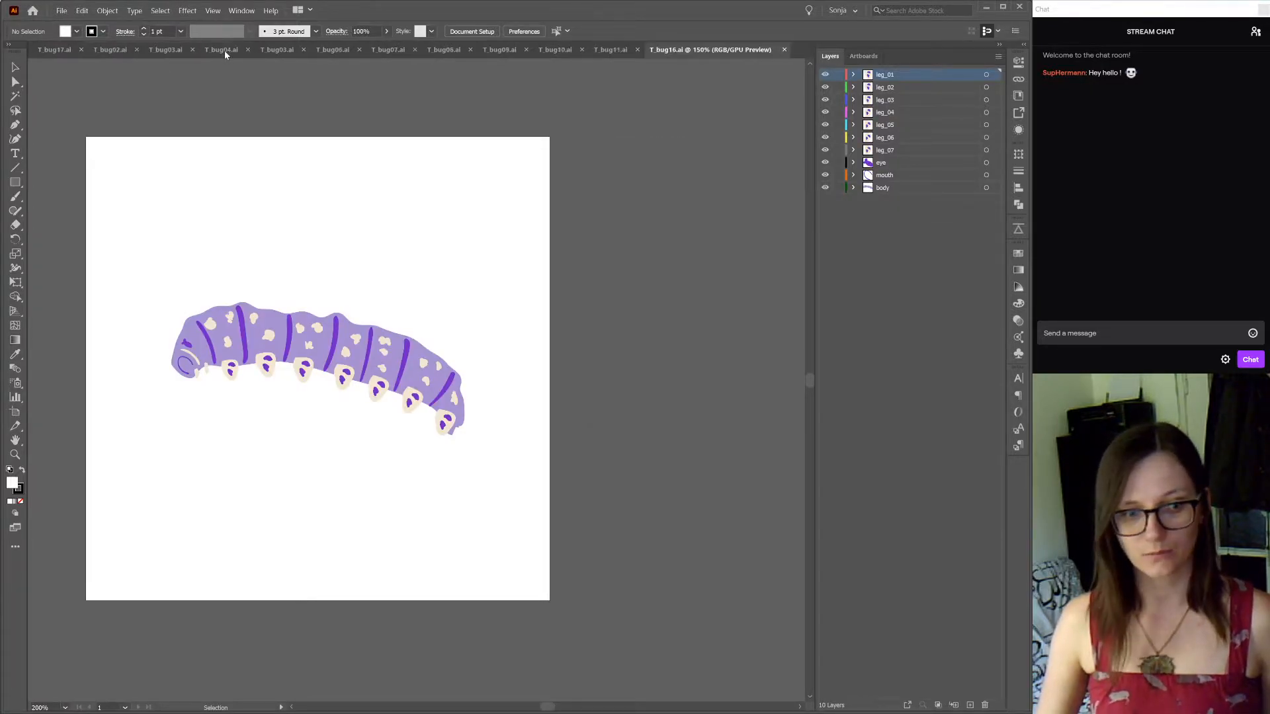
{"action": "left_click", "coordinate": [110, 52]}
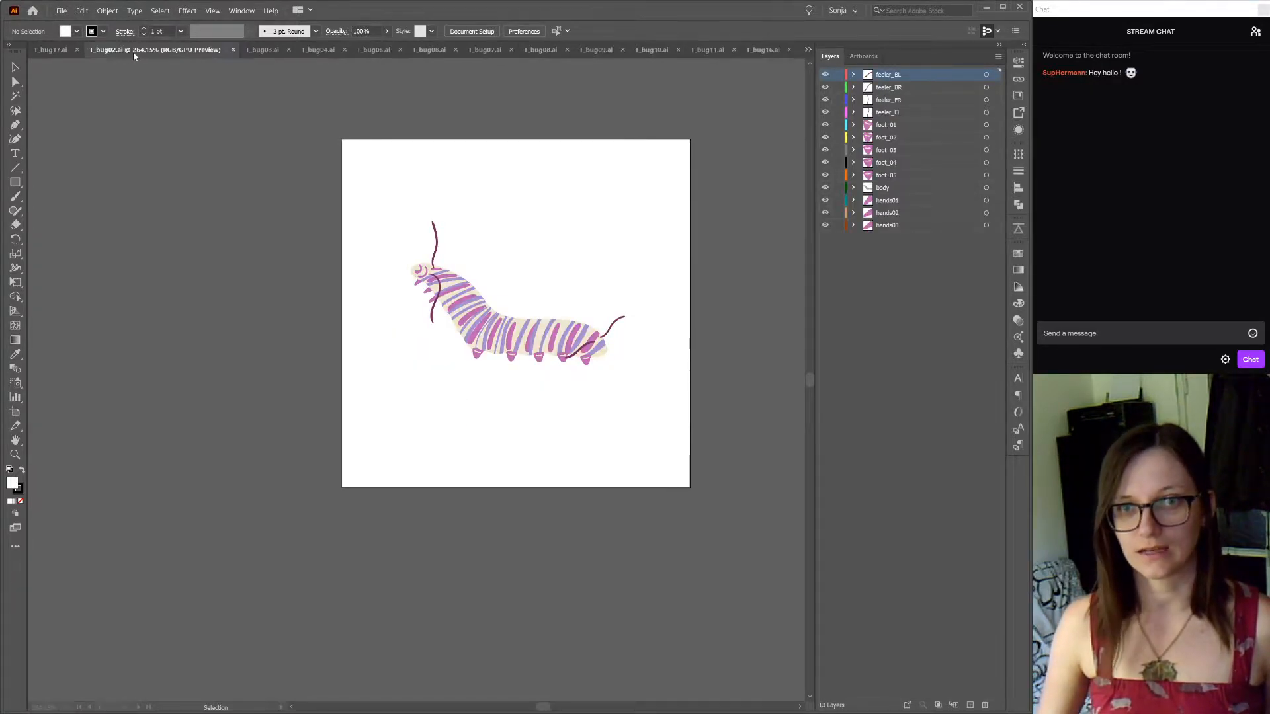
{"action": "left_click", "coordinate": [233, 49]}
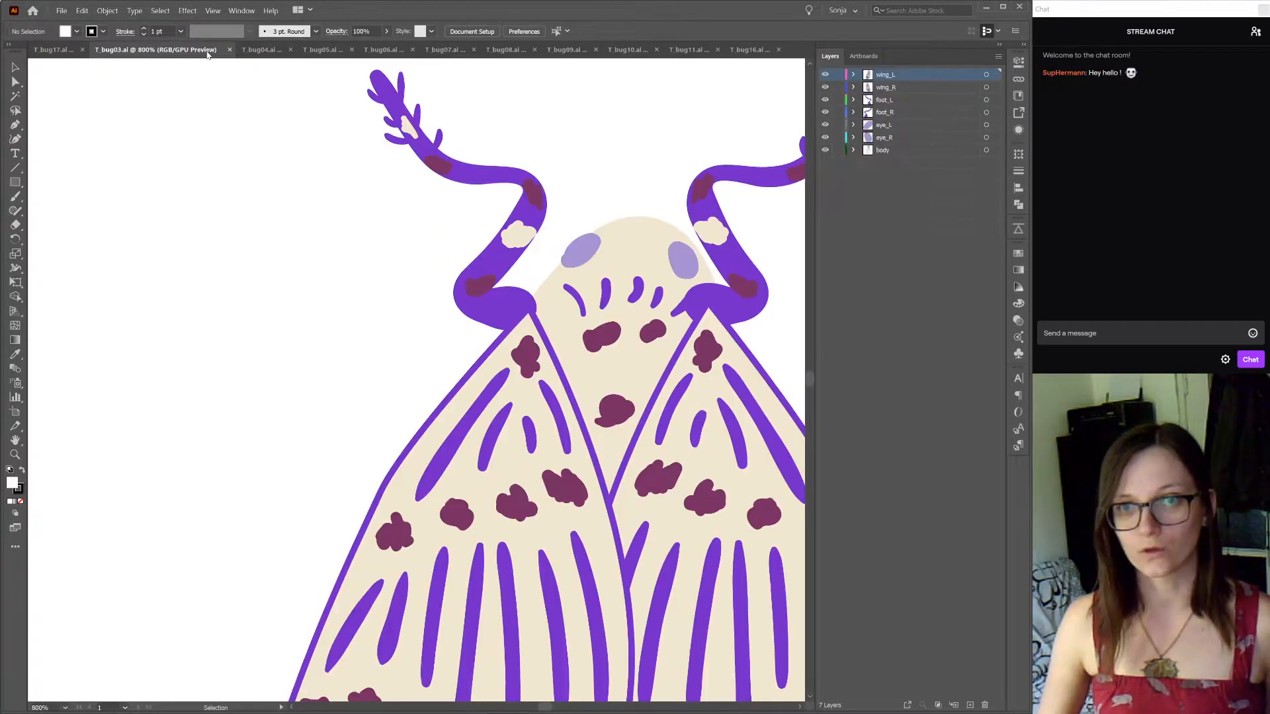
{"action": "key", "text": "ctrl+0"}
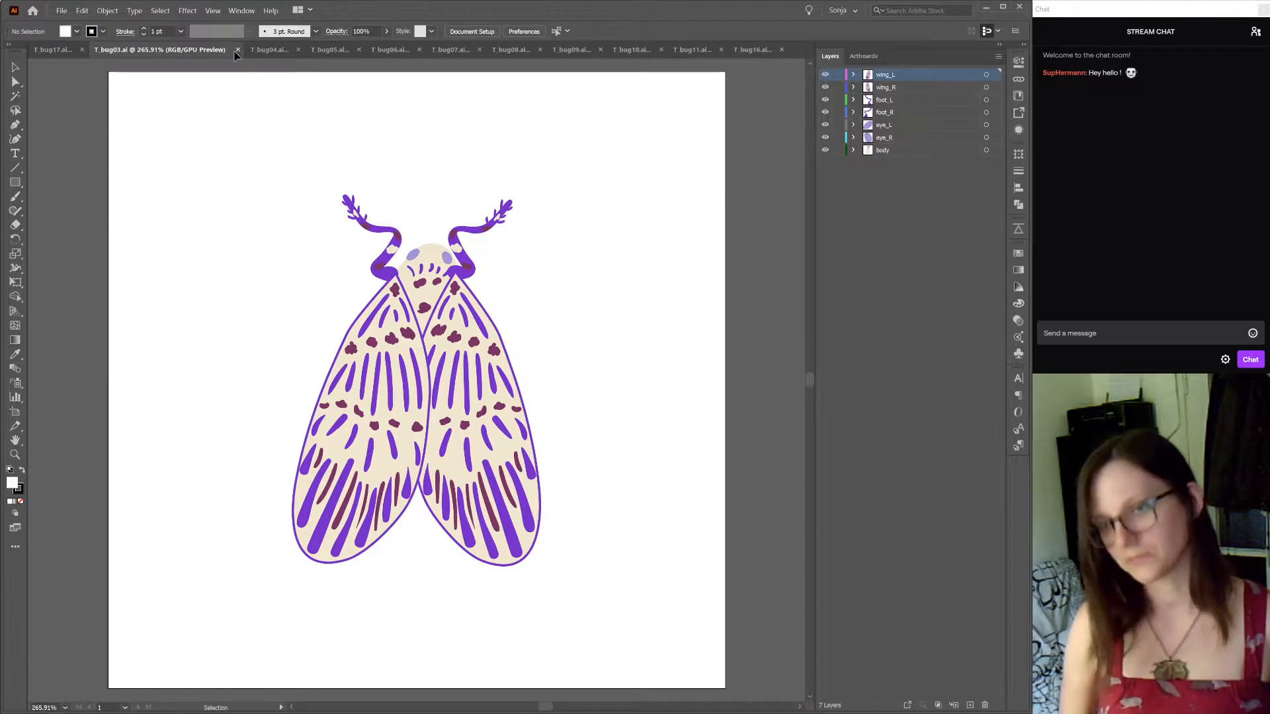
{"action": "left_click", "coordinate": [239, 50]}
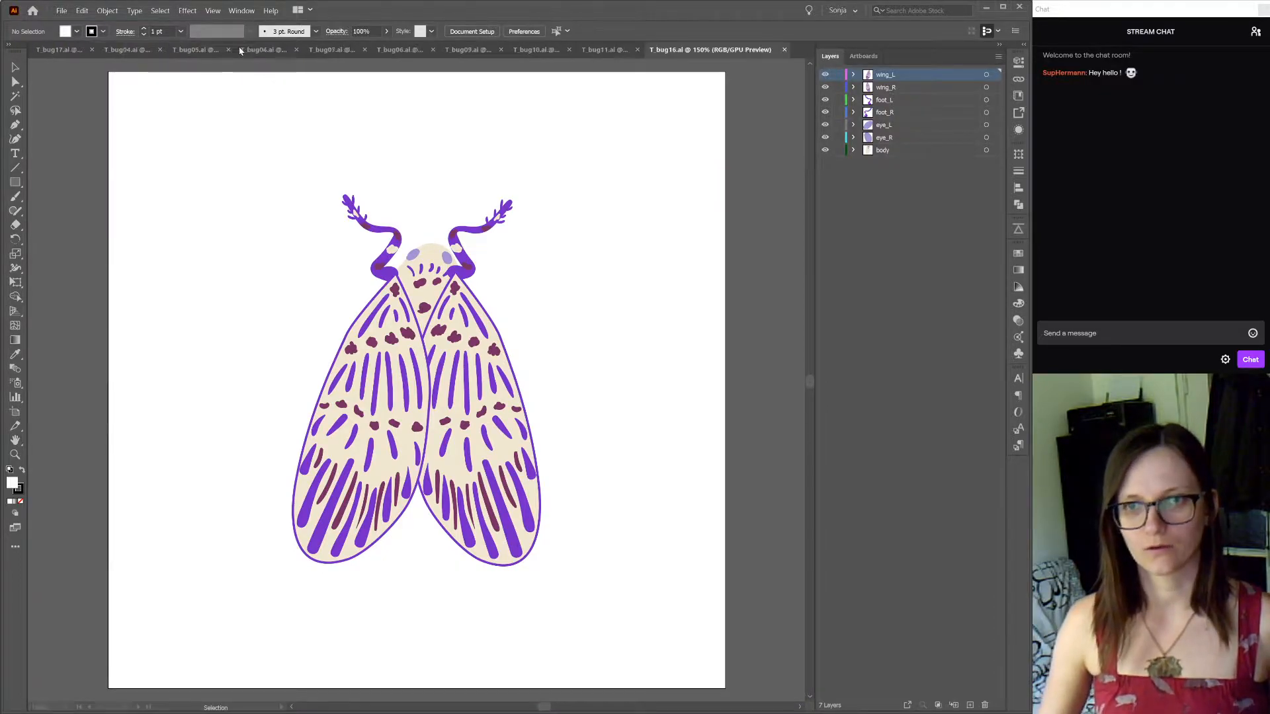
View the T_bug17.ai caterpillar, and close the T_bug04.ai and T_bug05.ai documents
{"action": "left_click", "coordinate": [59, 49]}
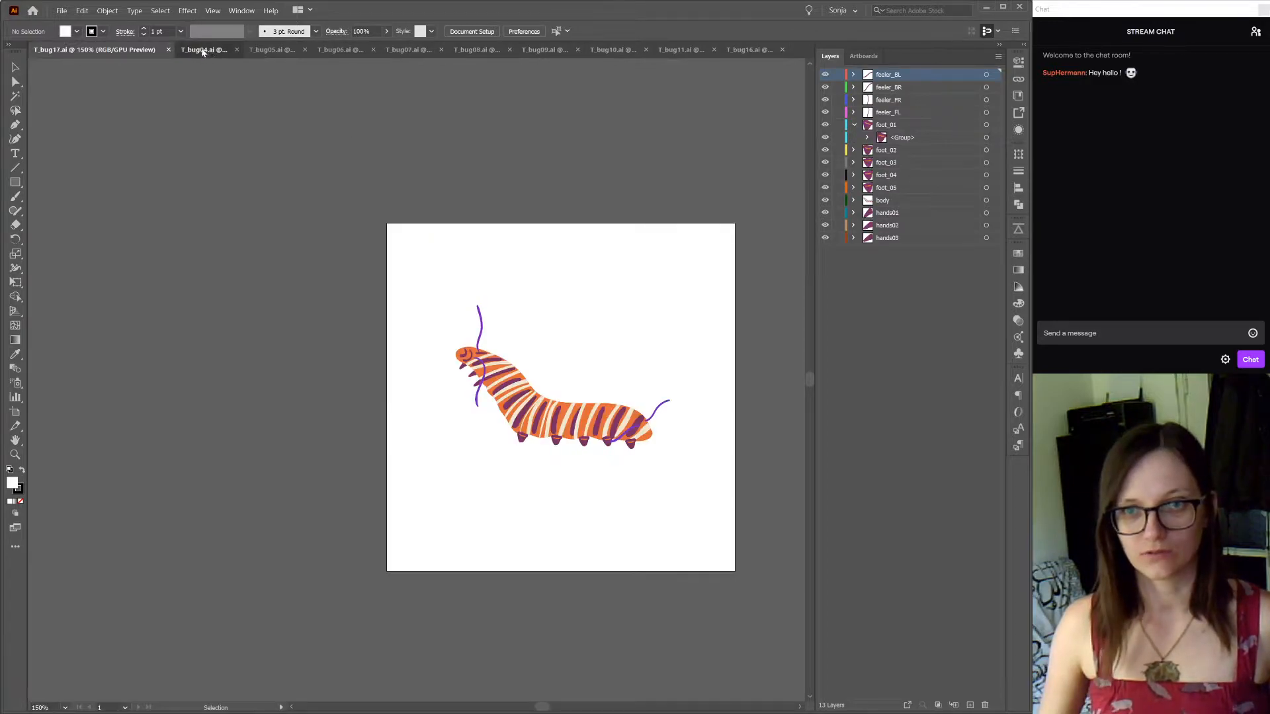
{"action": "left_click", "coordinate": [203, 51]}
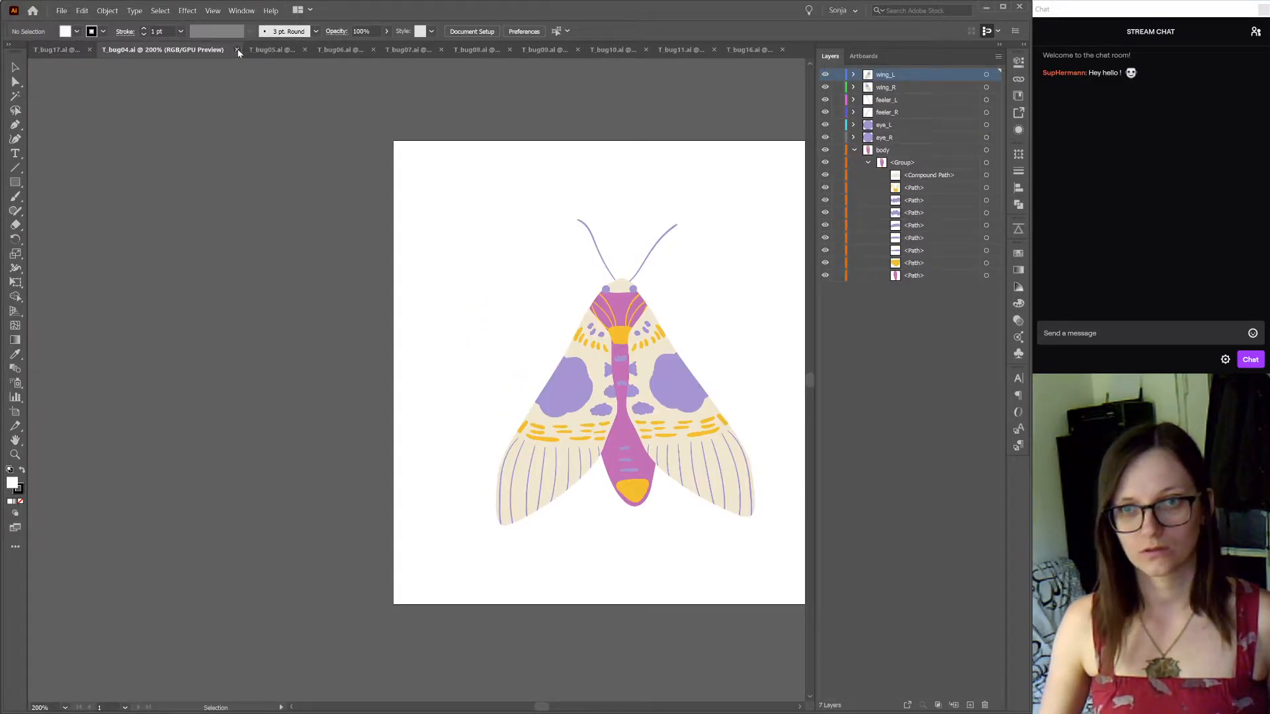
{"action": "left_click", "coordinate": [238, 50]}
{"action": "left_click", "coordinate": [212, 49]}
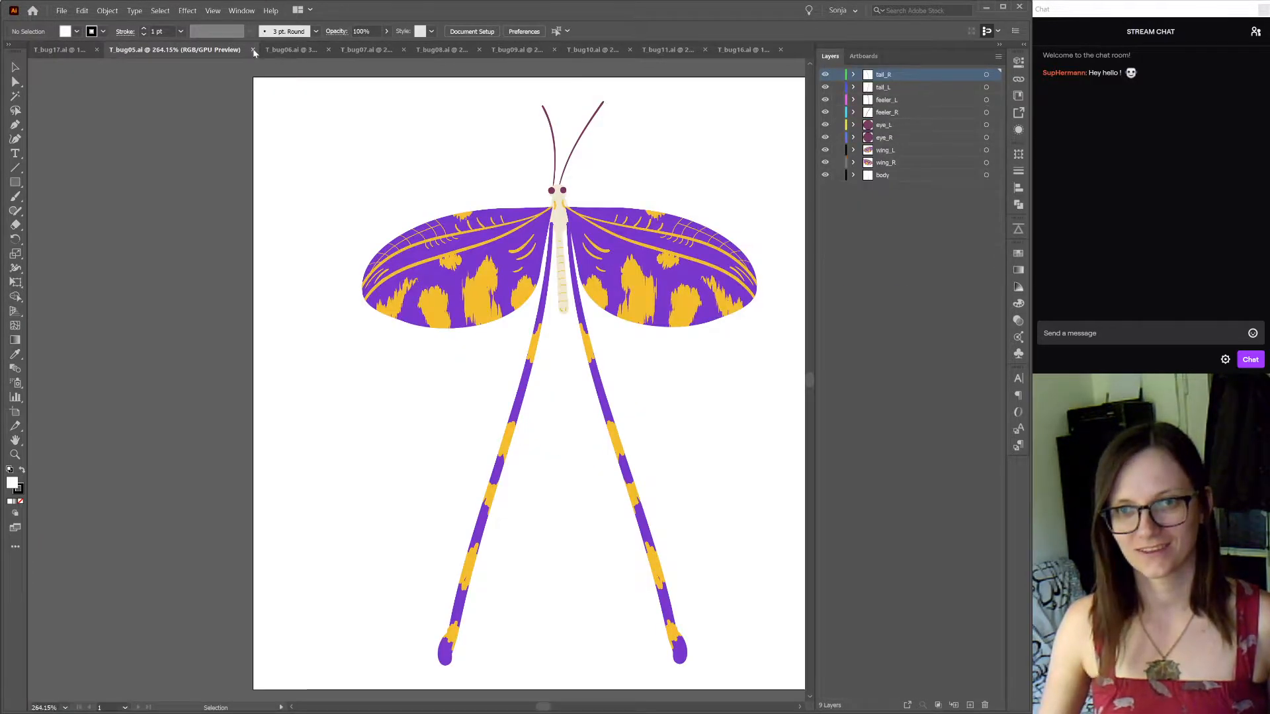
{"action": "left_click", "coordinate": [253, 50]}
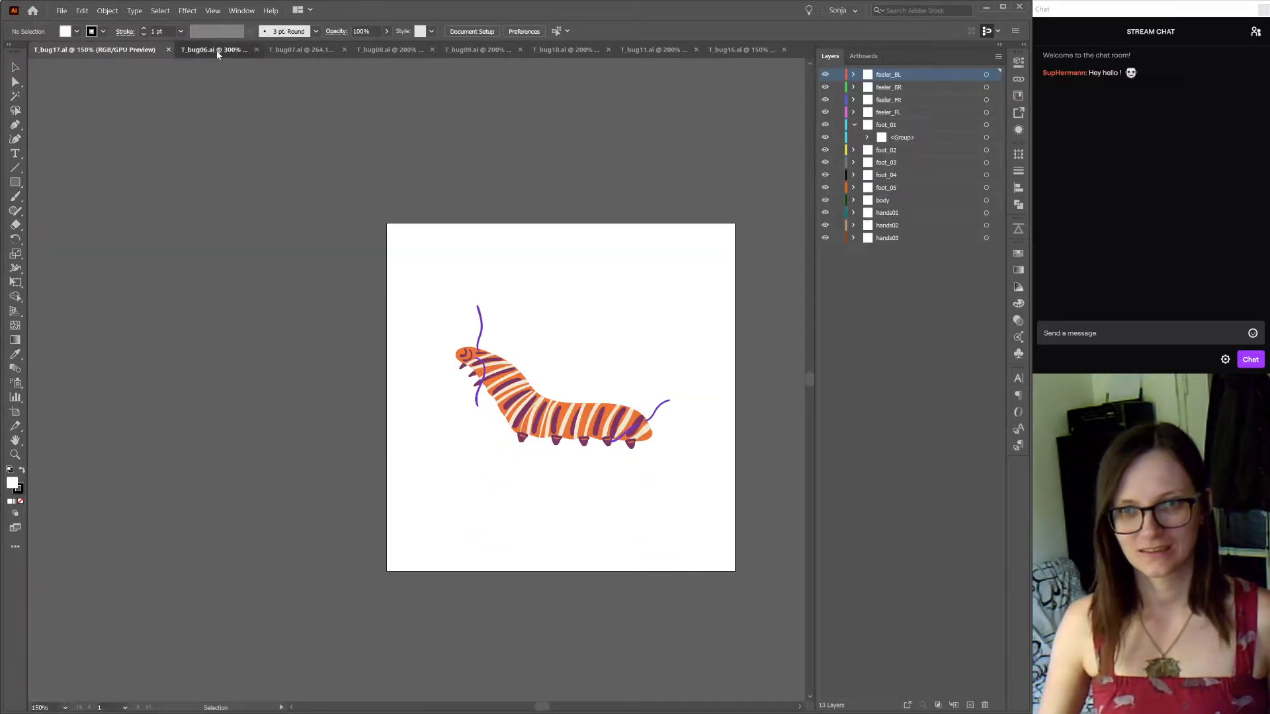
Close the T_bug06.ai, T_bug07.ai, T_bug08.ai and T_bug09.ai documents after checking their artwork
{"action": "left_click", "coordinate": [216, 51]}
{"action": "left_click", "coordinate": [256, 49]}
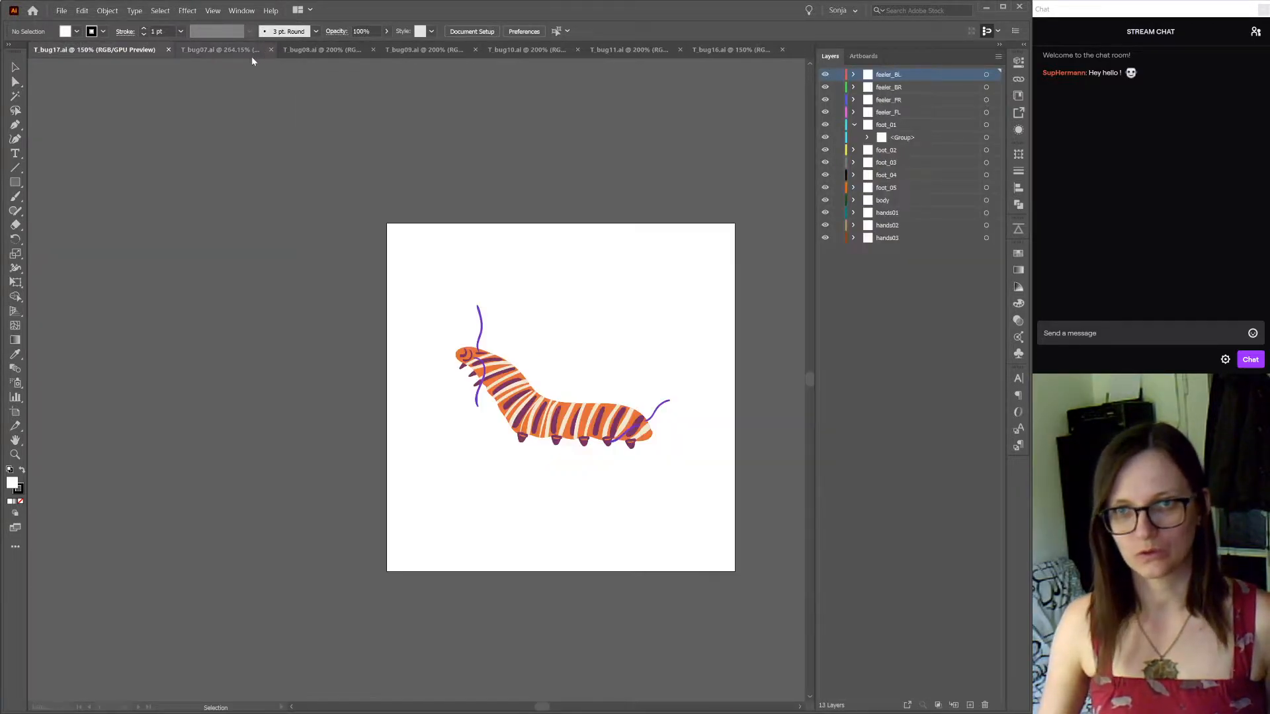
{"action": "left_click", "coordinate": [255, 50]}
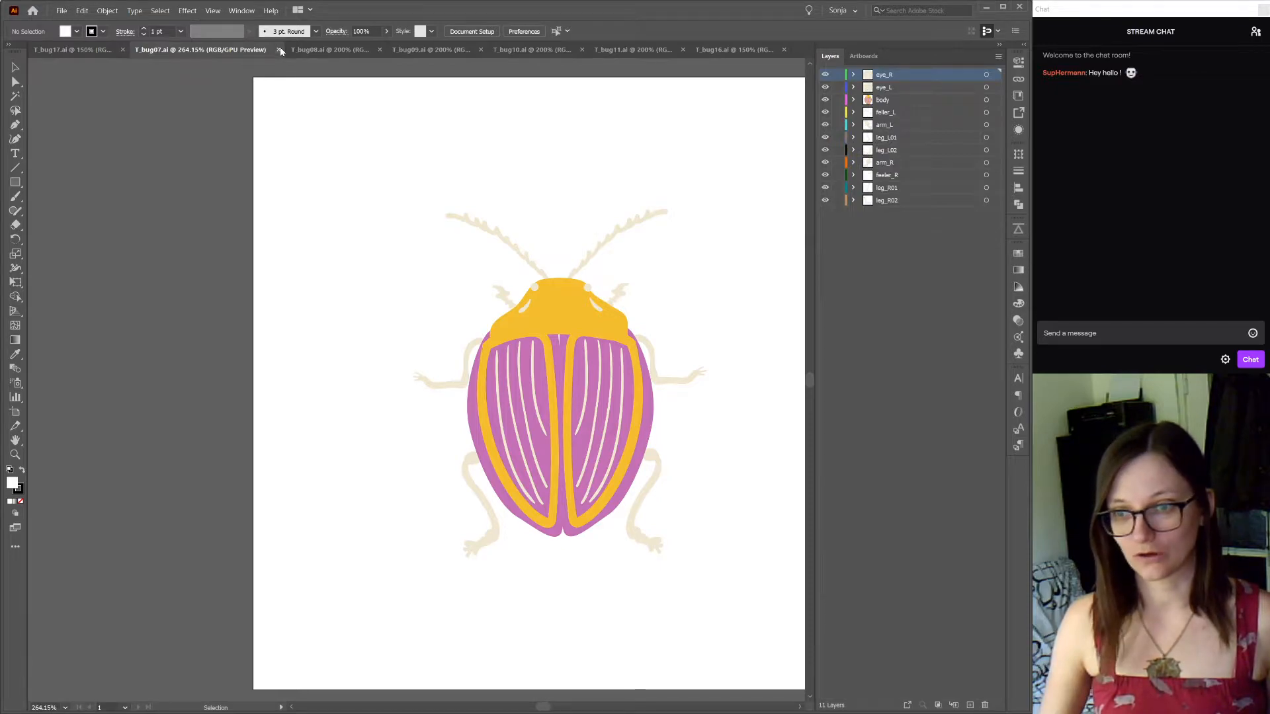
{"action": "left_click", "coordinate": [276, 49]}
{"action": "left_click", "coordinate": [233, 50]}
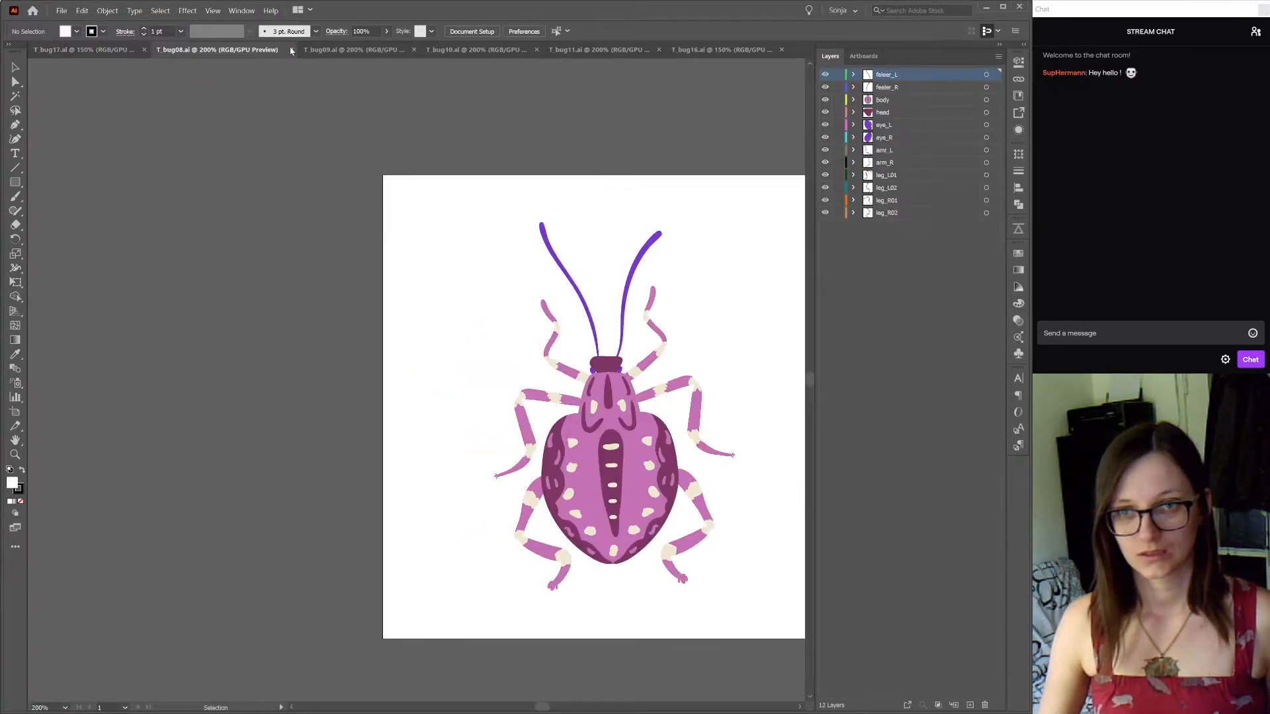
{"action": "left_click", "coordinate": [291, 50]}
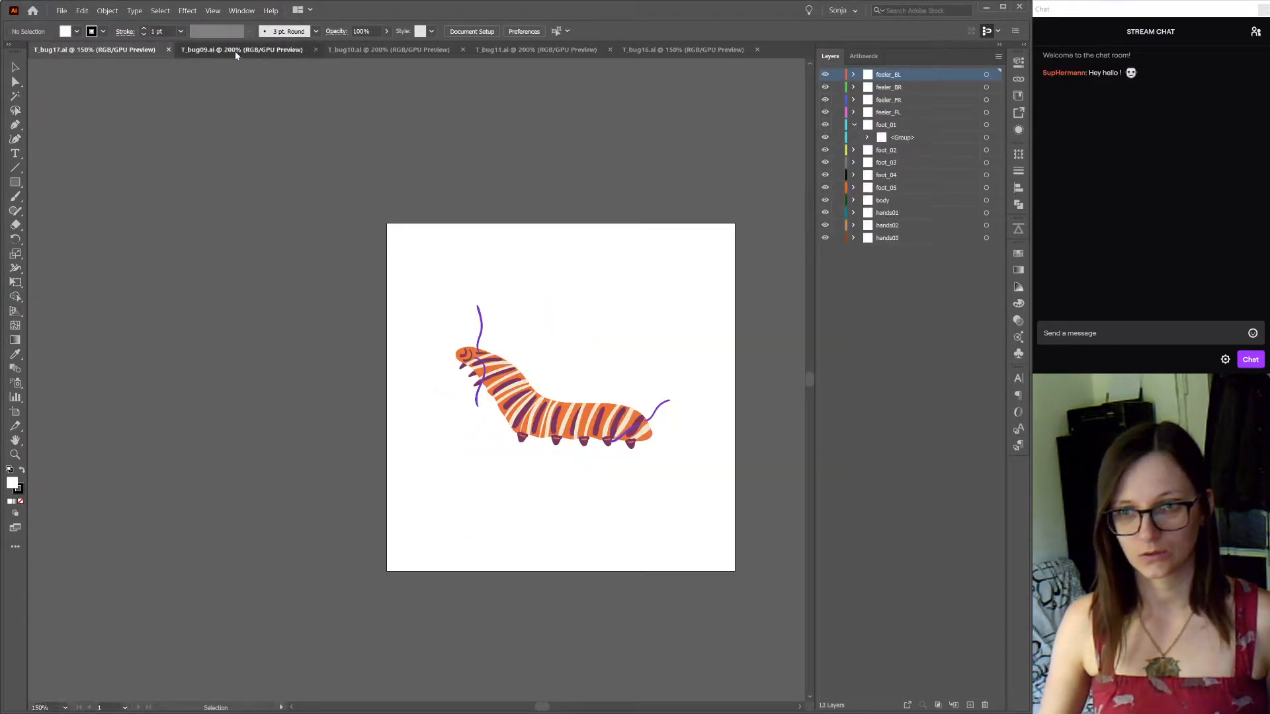
{"action": "left_click", "coordinate": [235, 50]}
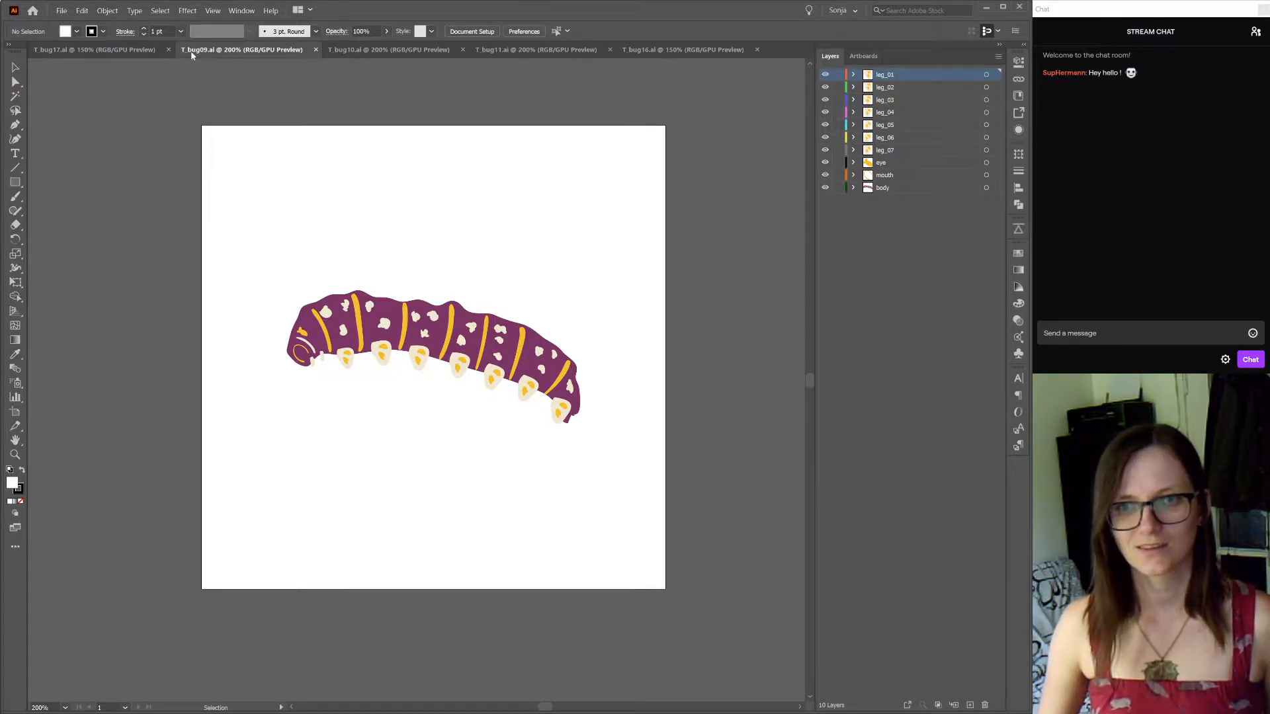
{"action": "left_click", "coordinate": [316, 50]}
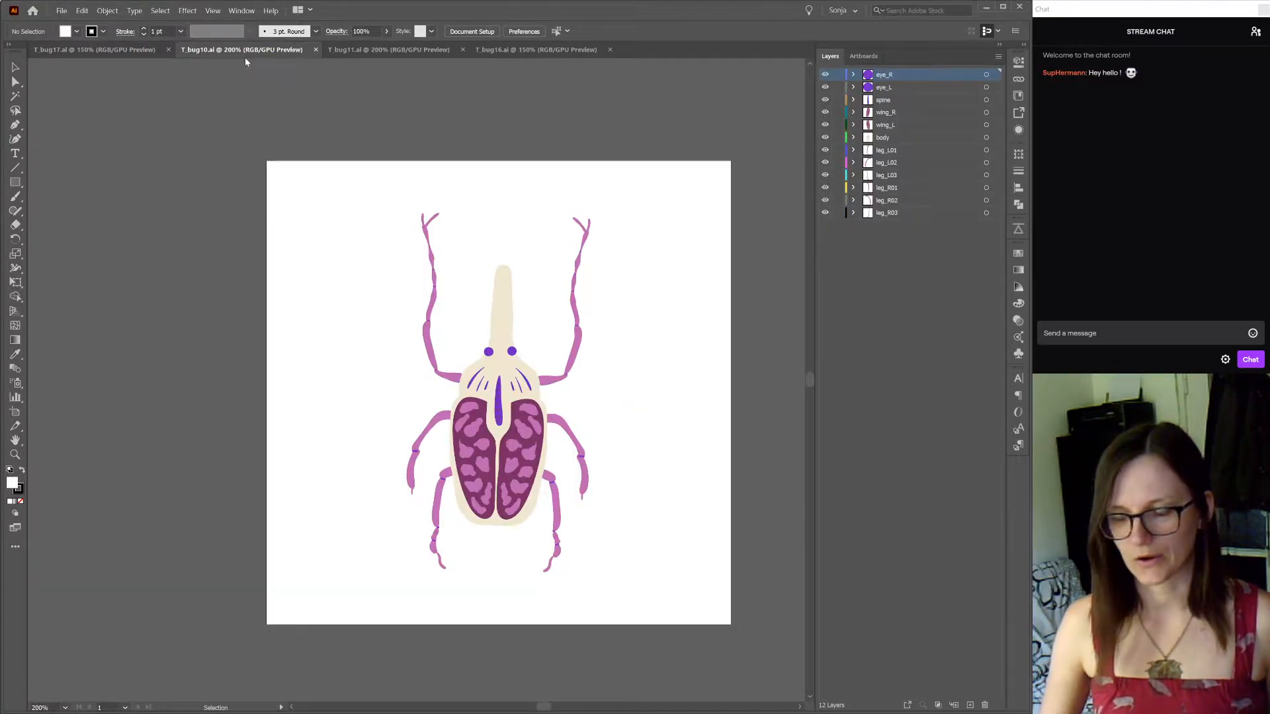
Close the T_bug10.ai and T_bug11.ai documents, and view the T_bug16.ai caterpillar
{"action": "left_click", "coordinate": [315, 50]}
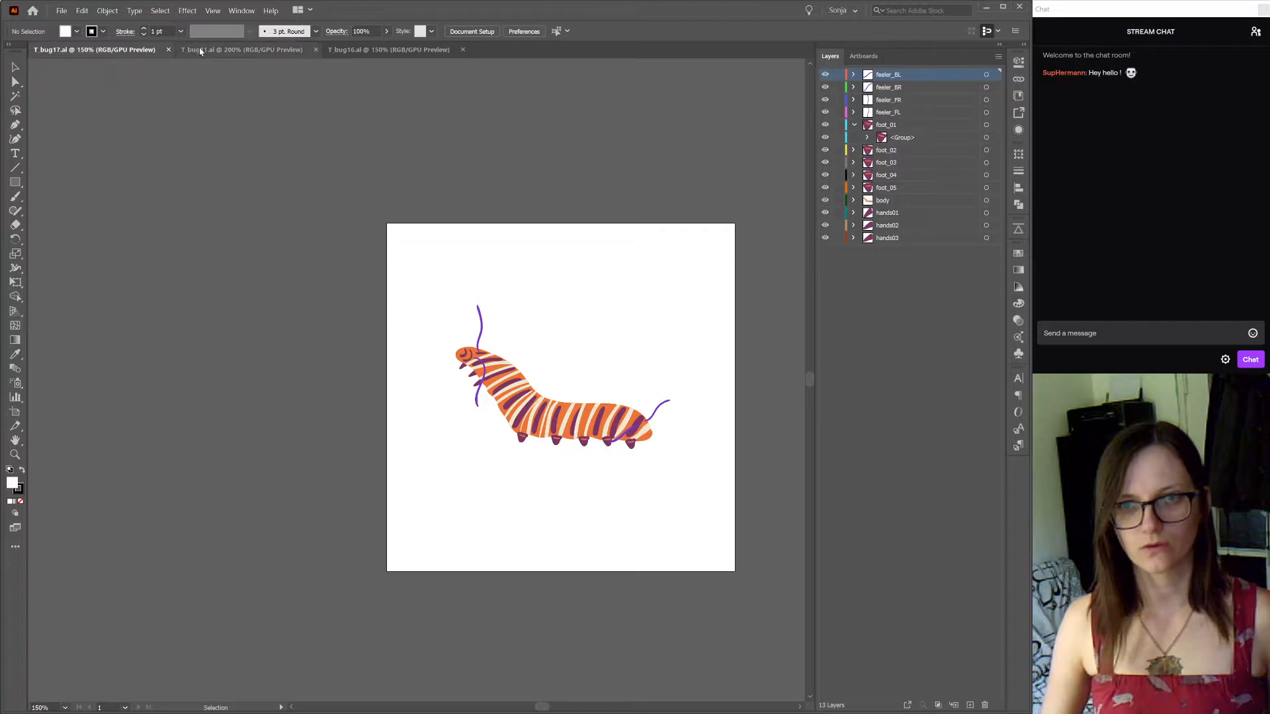
{"action": "left_click", "coordinate": [235, 53]}
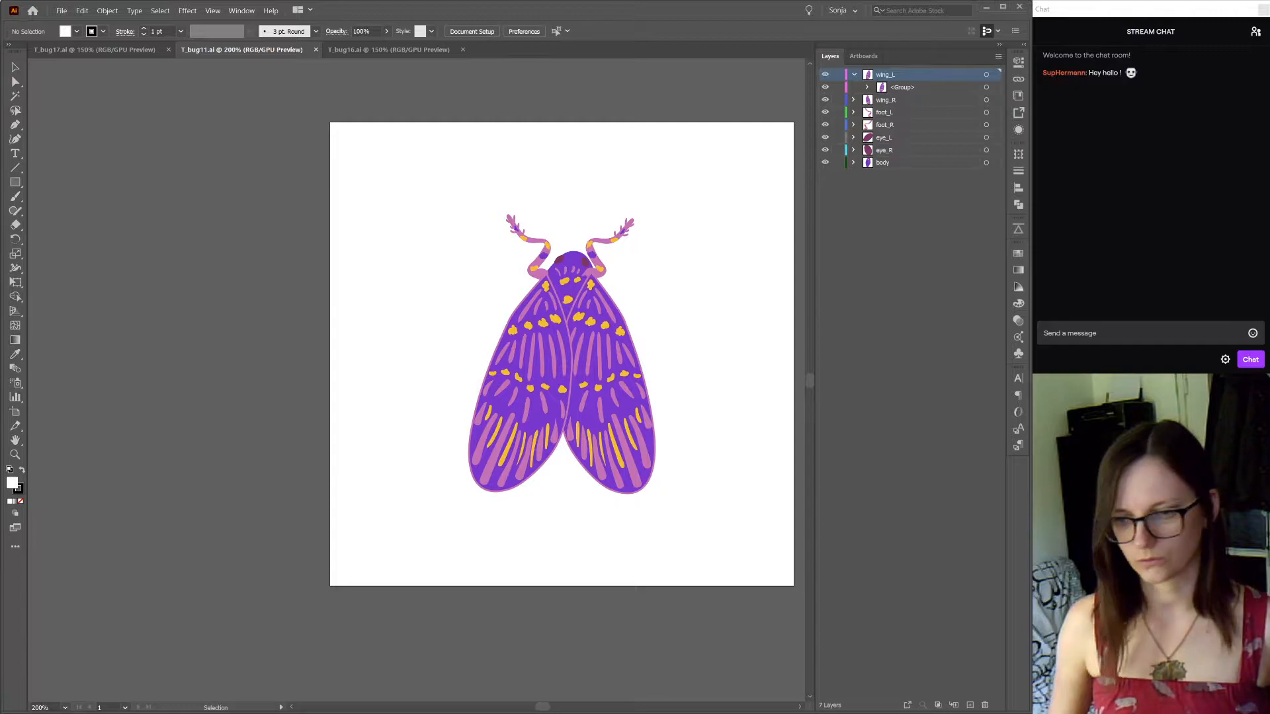
{"action": "left_click", "coordinate": [316, 51]}
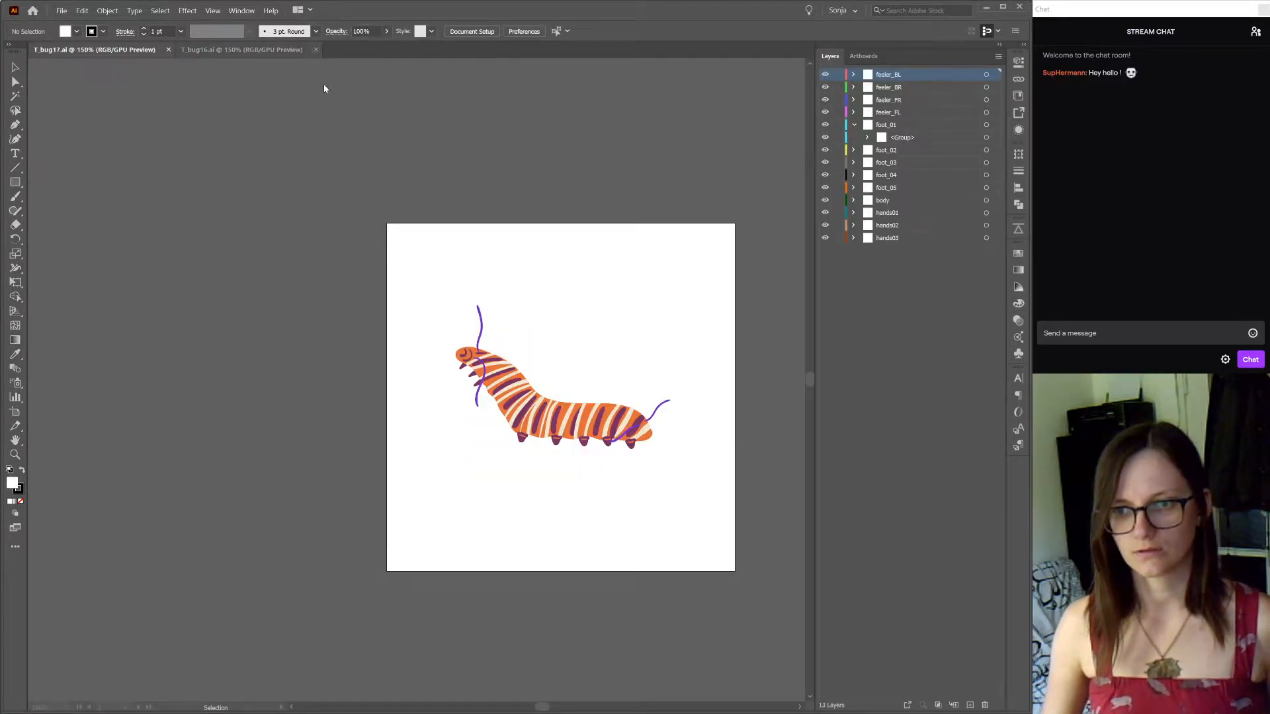
{"action": "left_click", "coordinate": [248, 49]}
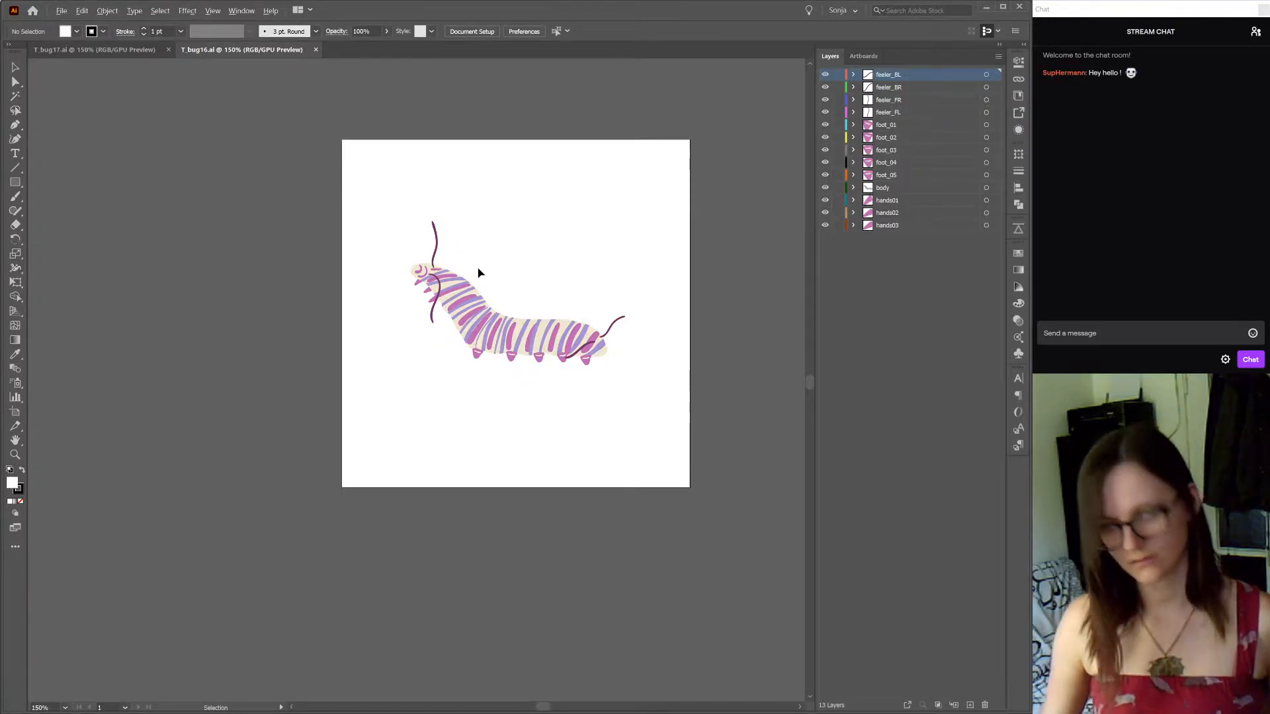
{"action": "scroll", "coordinate": [476, 267], "scroll_direction": "down", "scroll_amount": 1}
{"action": "left_click_drag", "start_coordinate": [612, 220], "coordinate": [509, 330]}
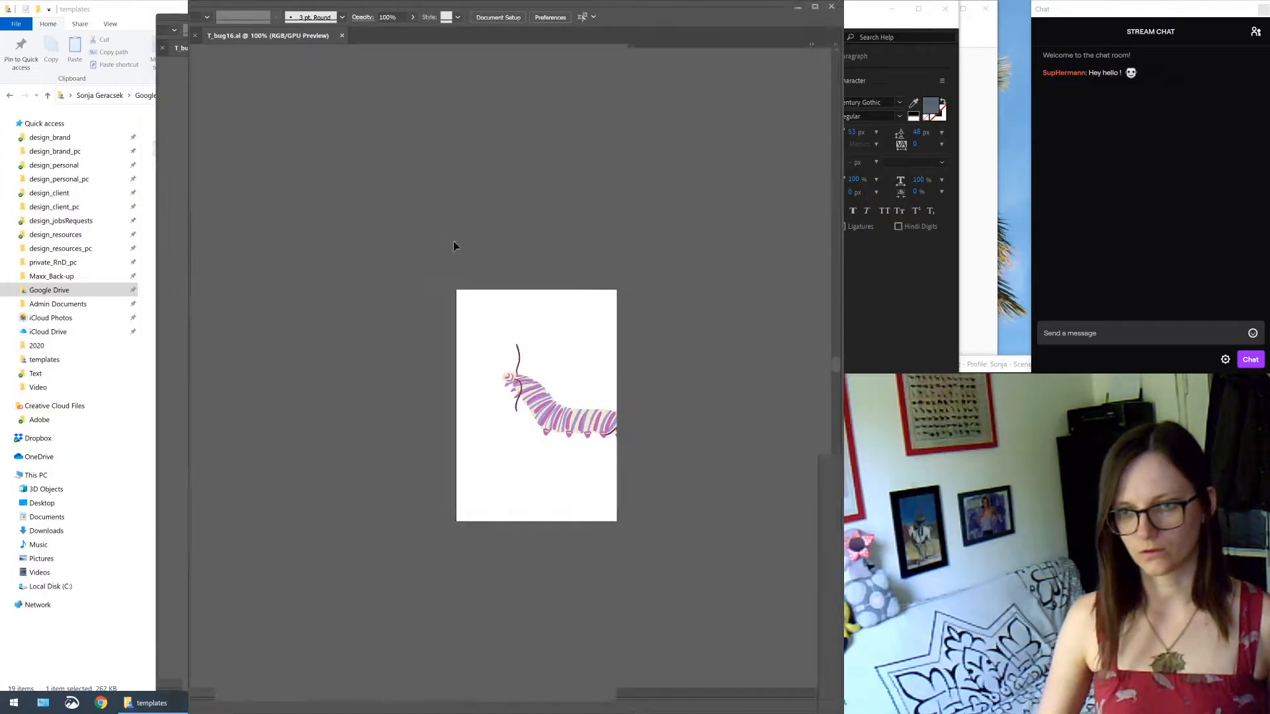
Open the T_bug07.ai beetle template from the templates folder and save it as T_bug18.ai
{"action": "left_click", "coordinate": [816, 9]}
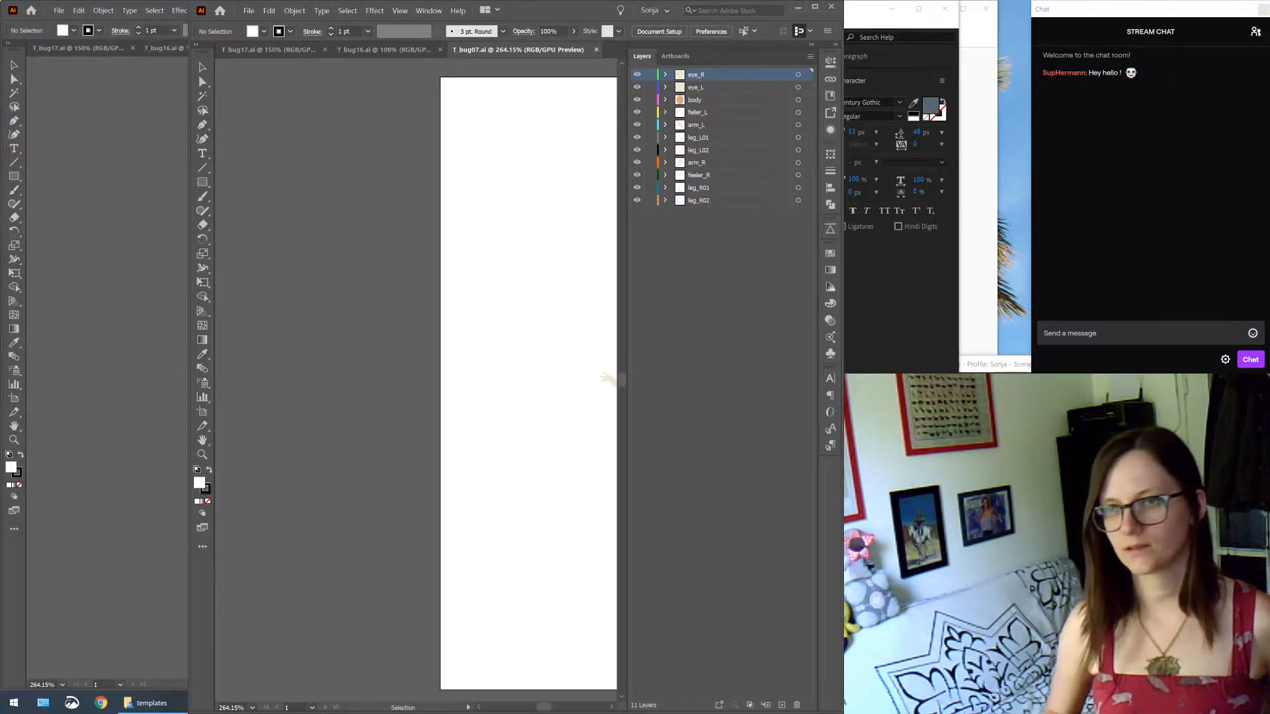
{"action": "key", "text": "super+Tab"}
{"action": "left_click", "coordinate": [151, 244]}
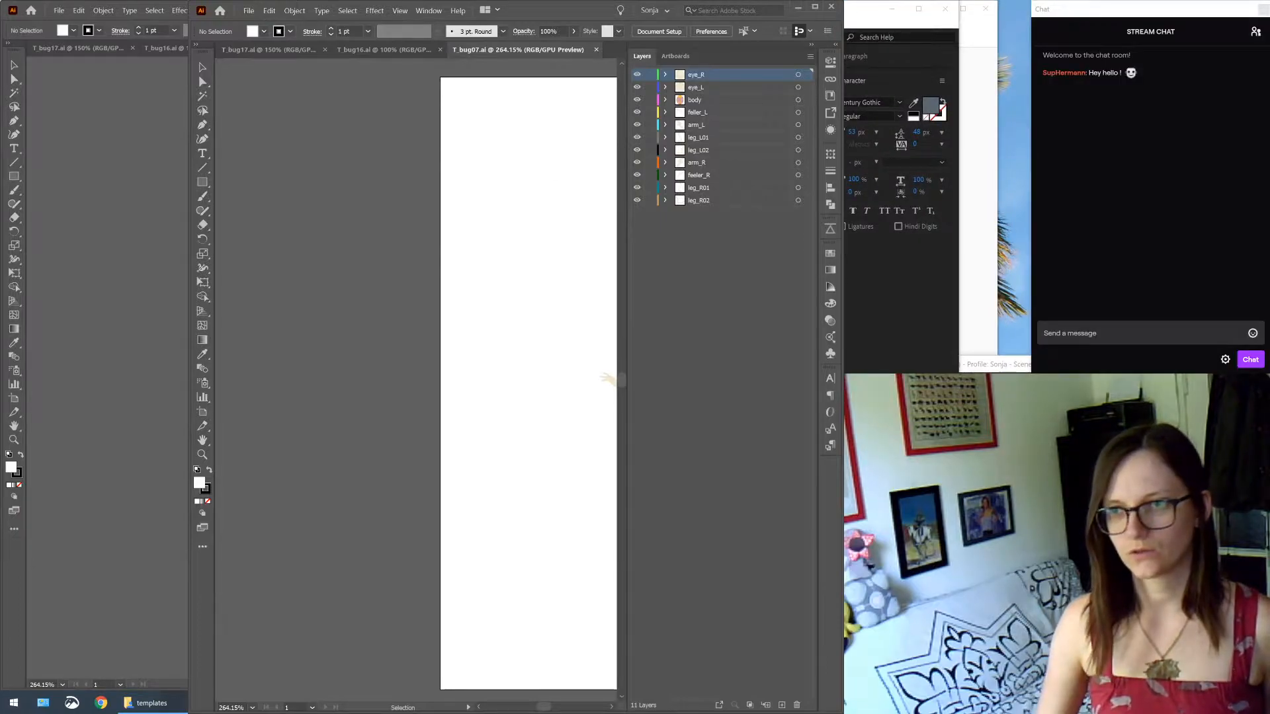
{"action": "left_click_drag", "start_coordinate": [843, 370], "coordinate": [1024, 370]}
{"action": "left_click_drag", "start_coordinate": [1024, 126], "coordinate": [1029, 125]}
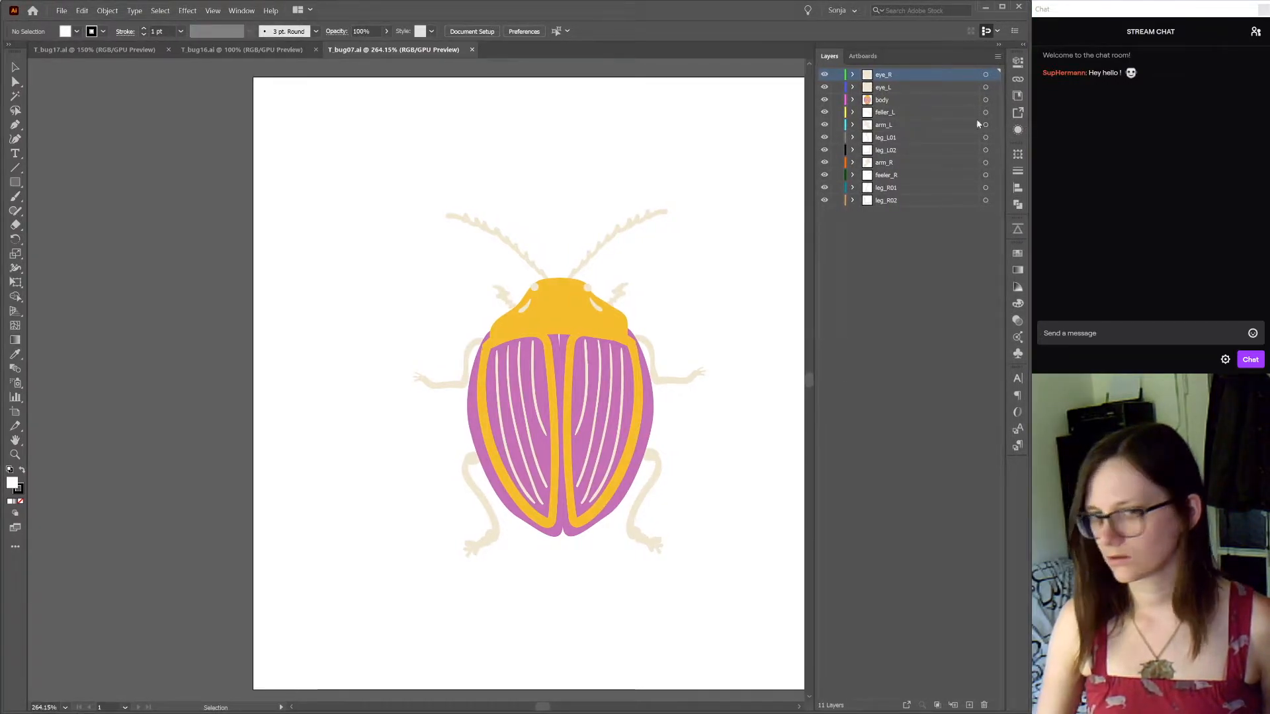
{"action": "key", "text": "ctrl+0"}
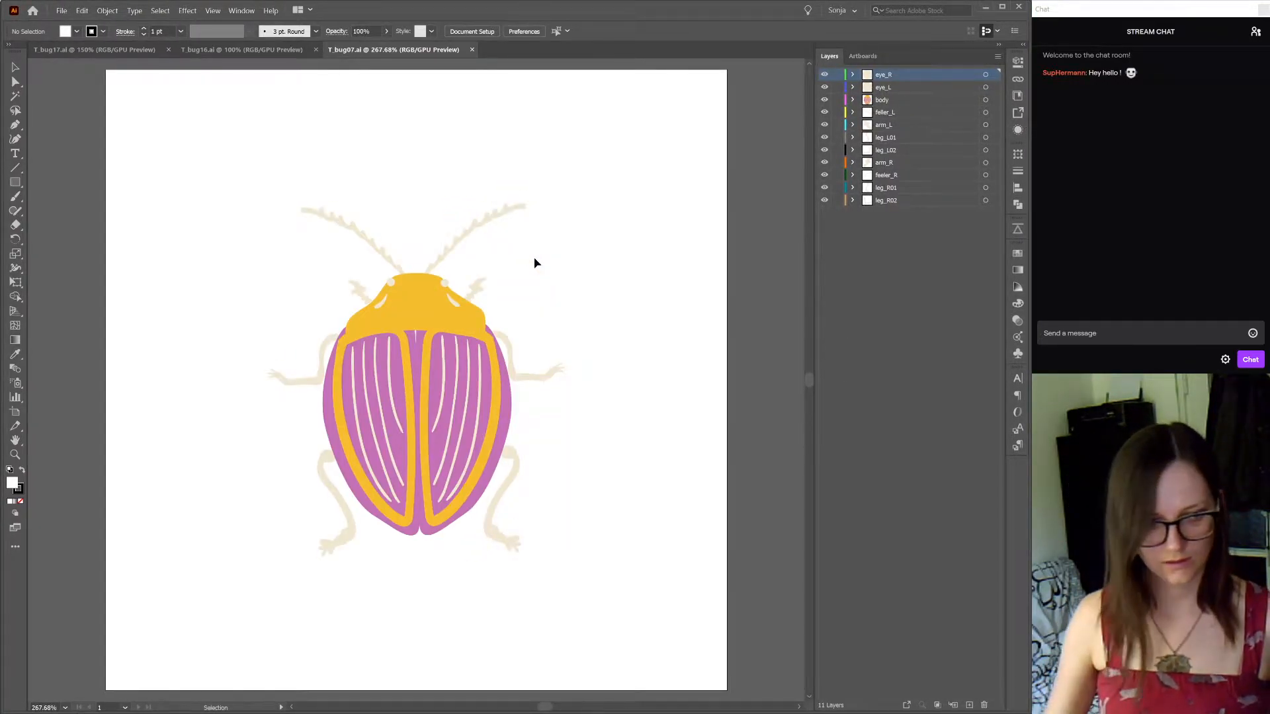
{"action": "scroll", "coordinate": [574, 374], "scroll_direction": "down", "scroll_amount": 3}
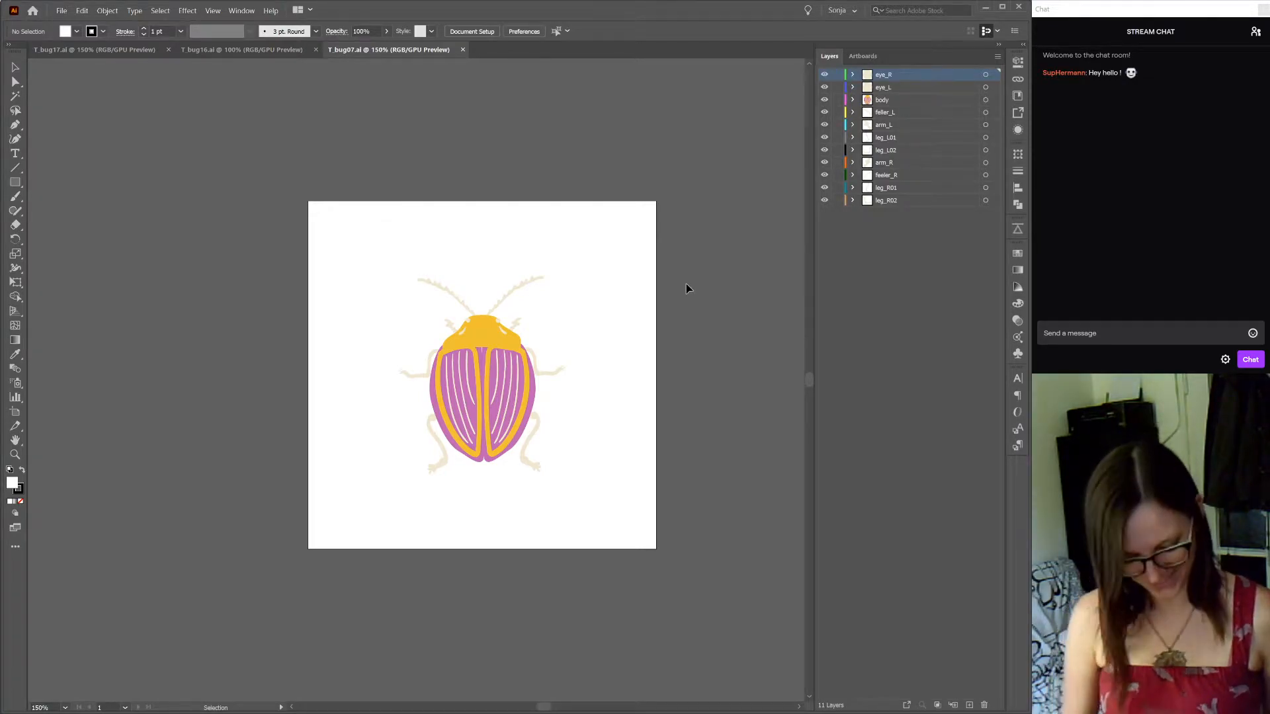
{"action": "key", "text": "ctrl+o"}
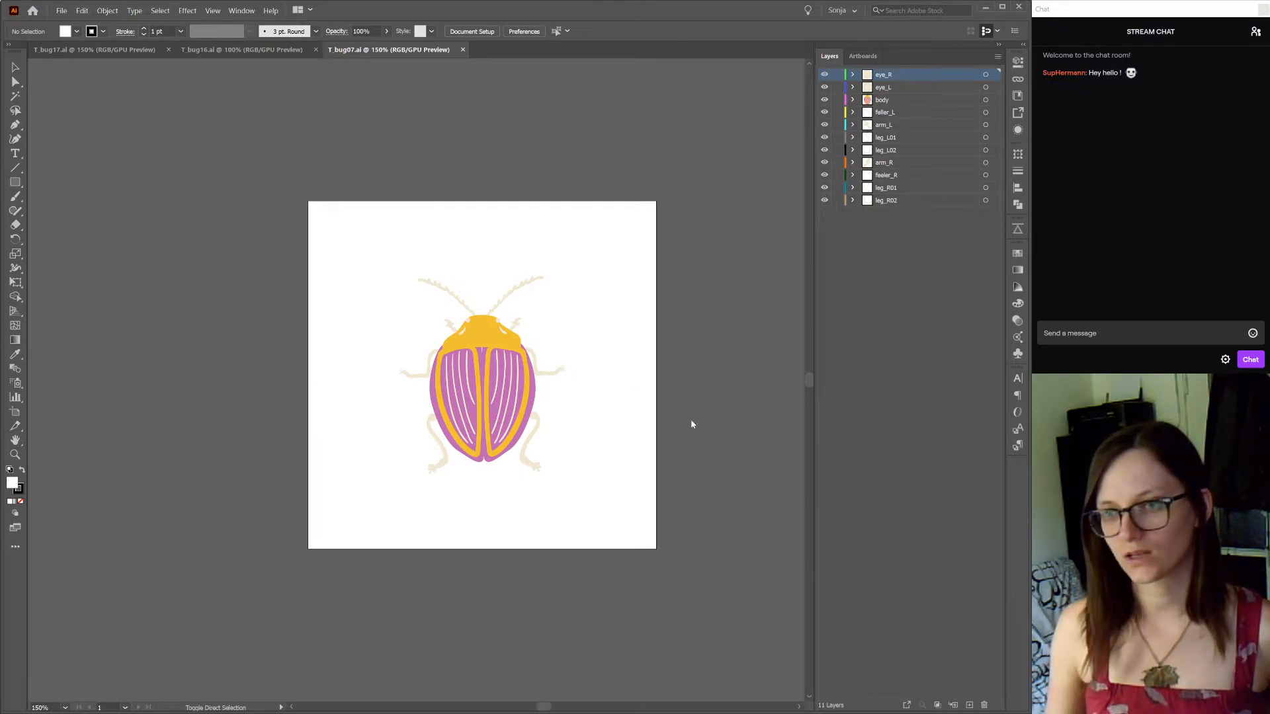
{"action": "left_click_drag", "start_coordinate": [688, 376], "coordinate": [657, 394]}
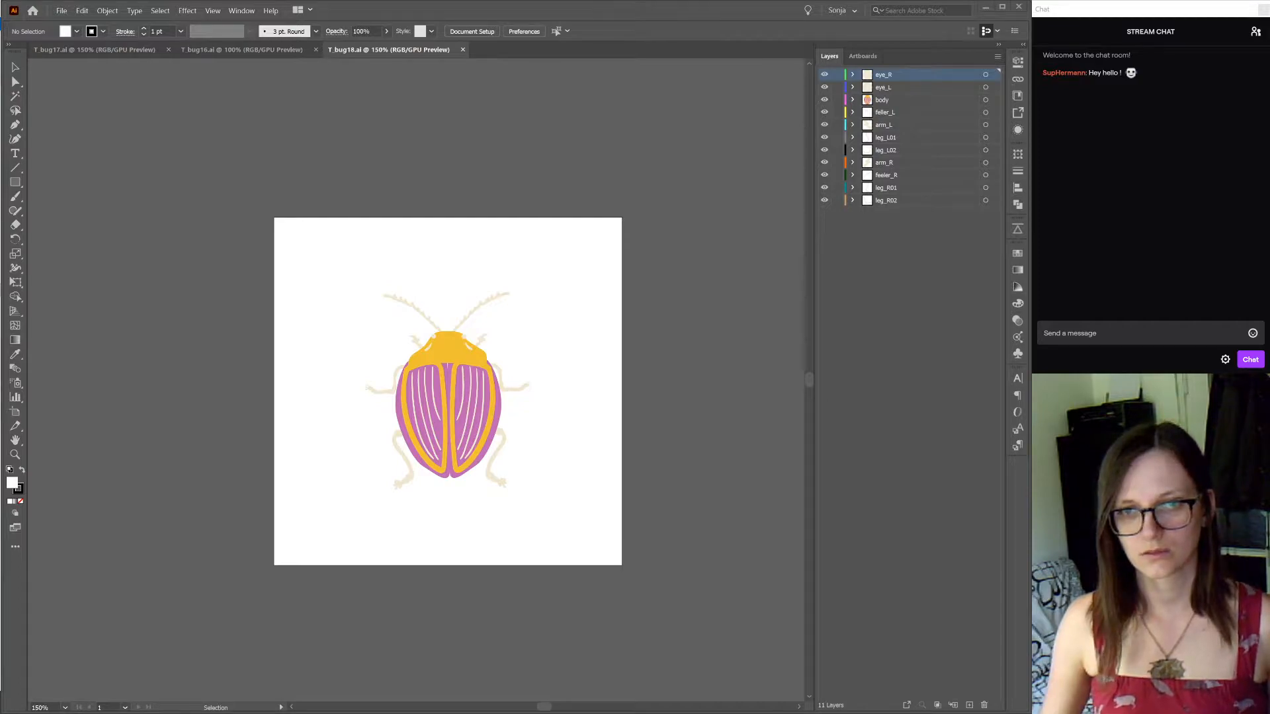
Open 010_bugsLife.ai and bring the full bugs-and-leaves pattern into view
{"action": "key", "text": "super+Down"}
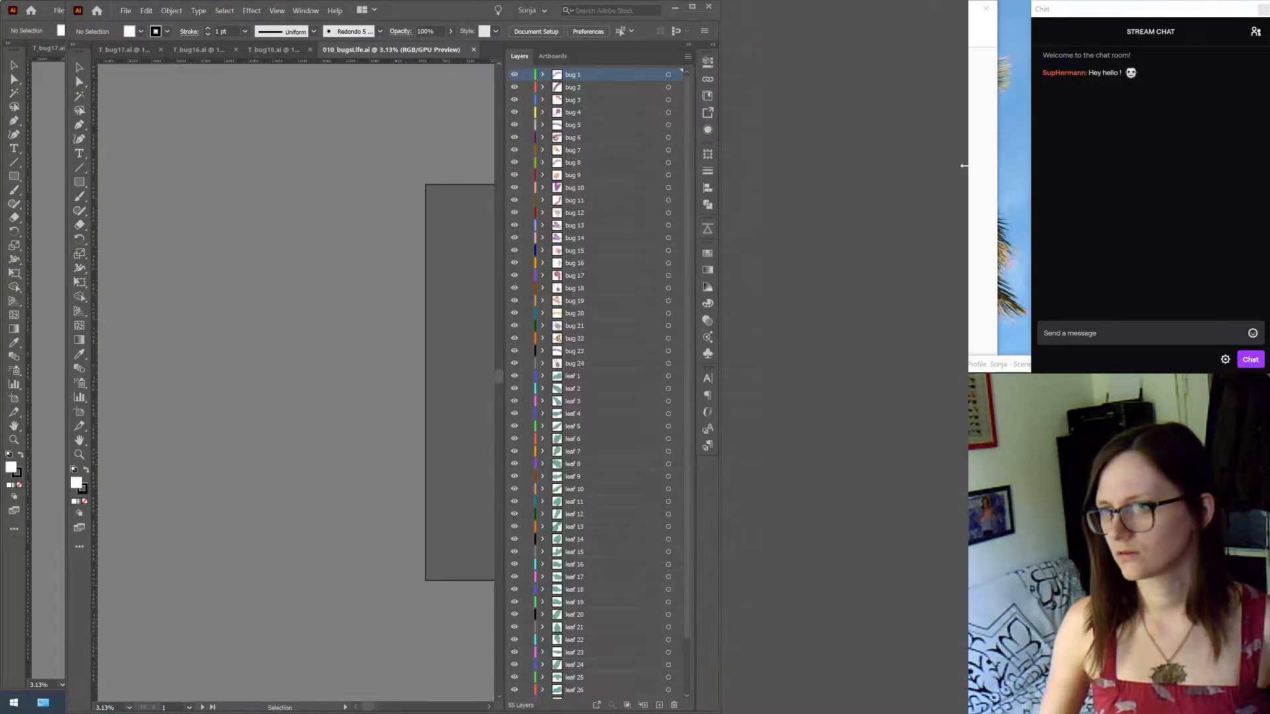
{"action": "left_click_drag", "start_coordinate": [986, 159], "coordinate": [1031, 169]}
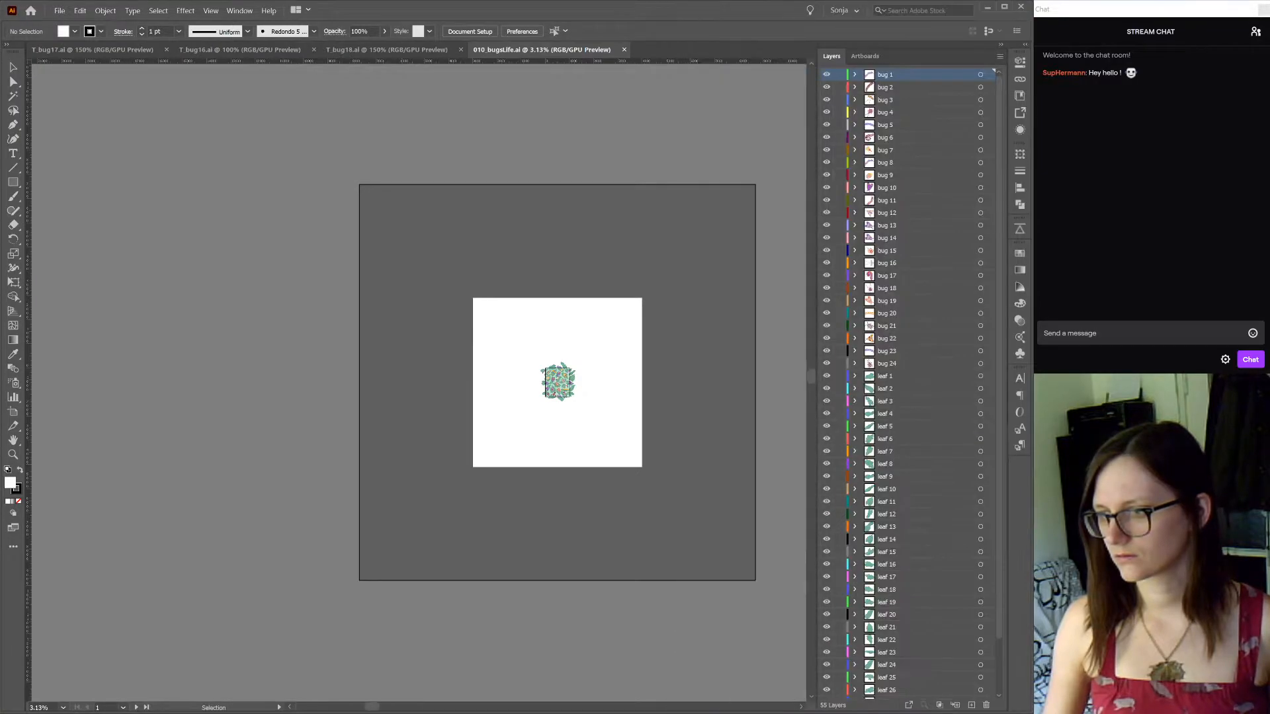
{"action": "left_click_drag", "start_coordinate": [1023, 171], "coordinate": [1029, 172]}
{"action": "scroll", "coordinate": [625, 388], "scroll_direction": "up", "scroll_amount": 3}
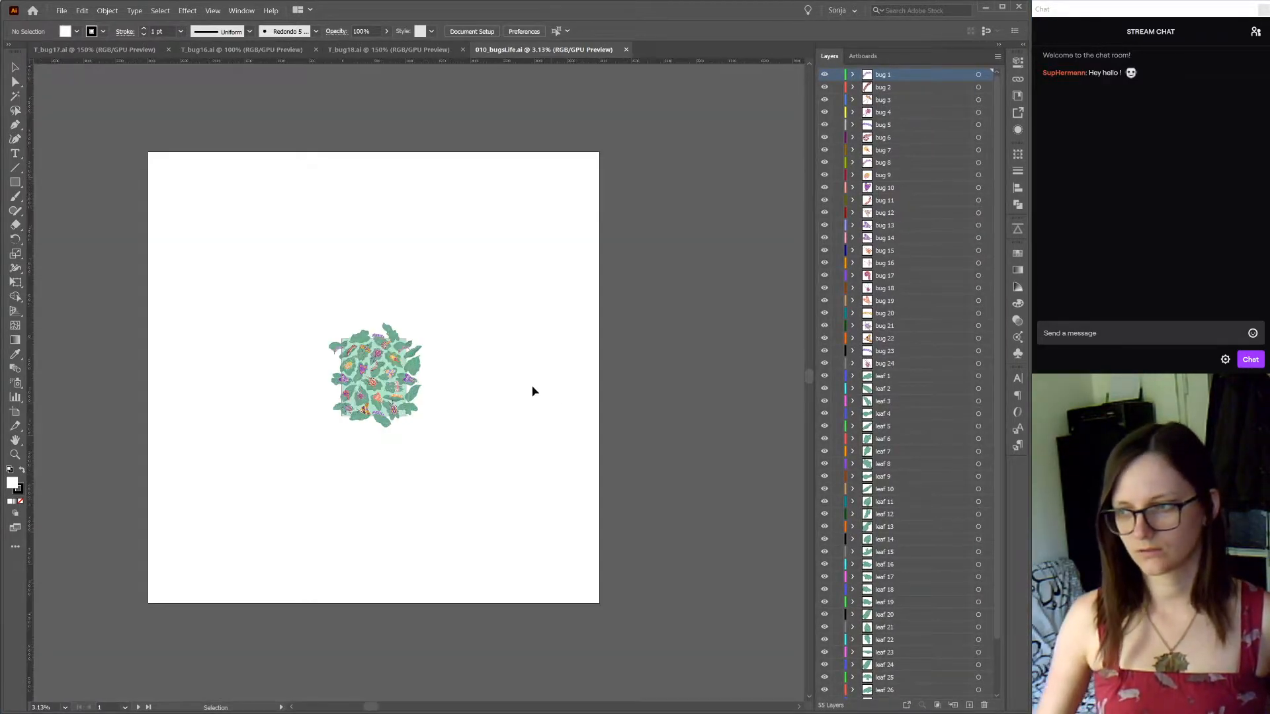
{"action": "scroll", "coordinate": [346, 366], "scroll_direction": "up", "scroll_amount": 3}
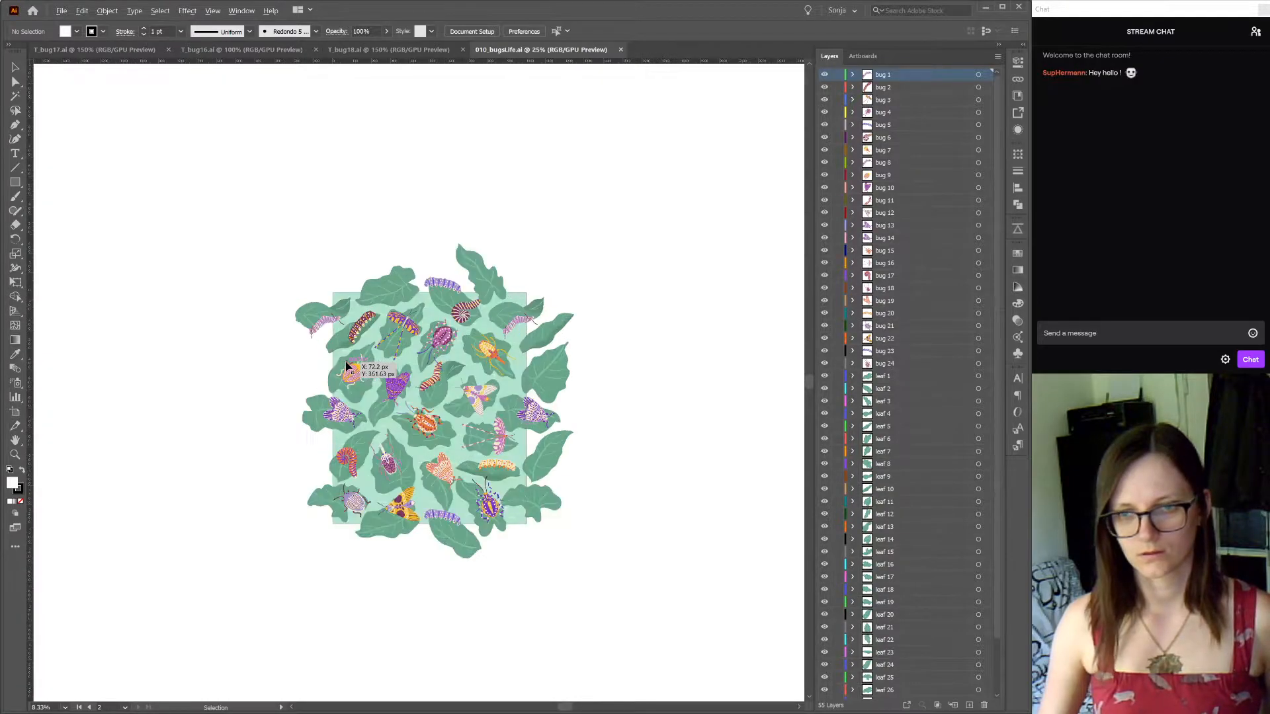
{"action": "scroll", "coordinate": [345, 366], "scroll_direction": "up", "scroll_amount": 1}
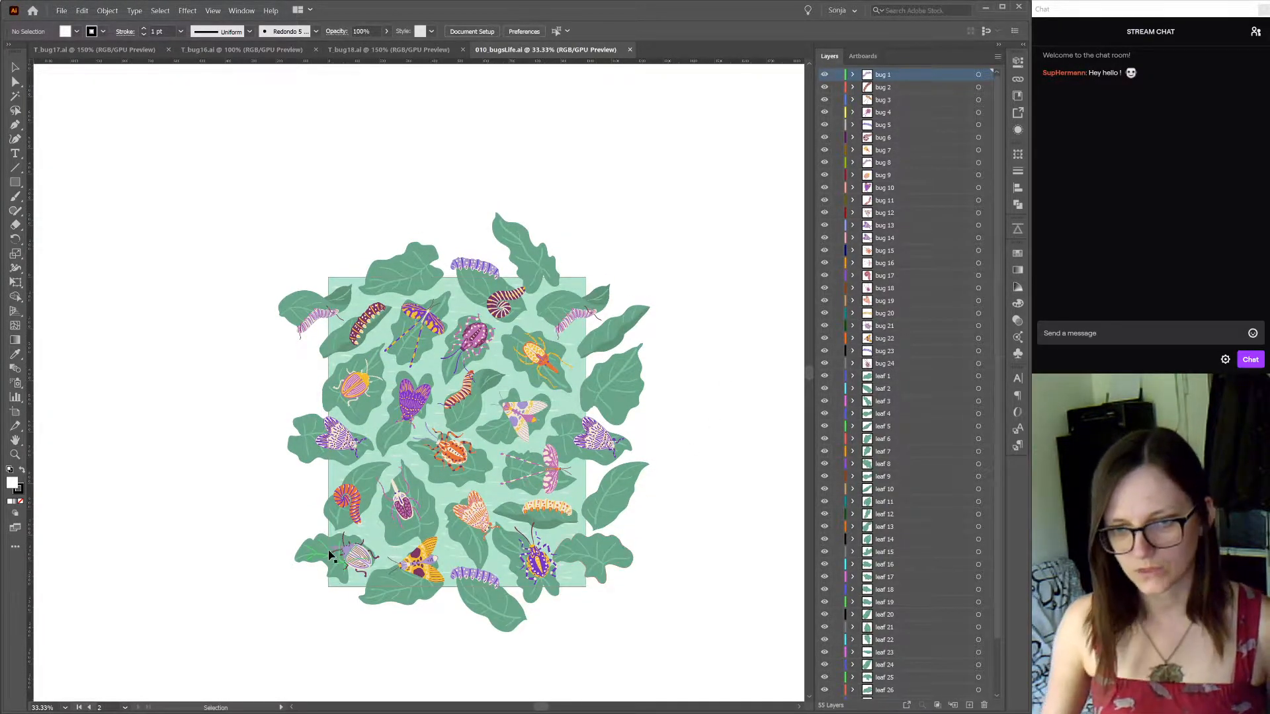
Copy the lilac and cream beetle from 010_bugsLife.ai into T_bug18.ai, placing it beside the artboard as a colour reference
{"action": "left_click", "coordinate": [360, 561]}
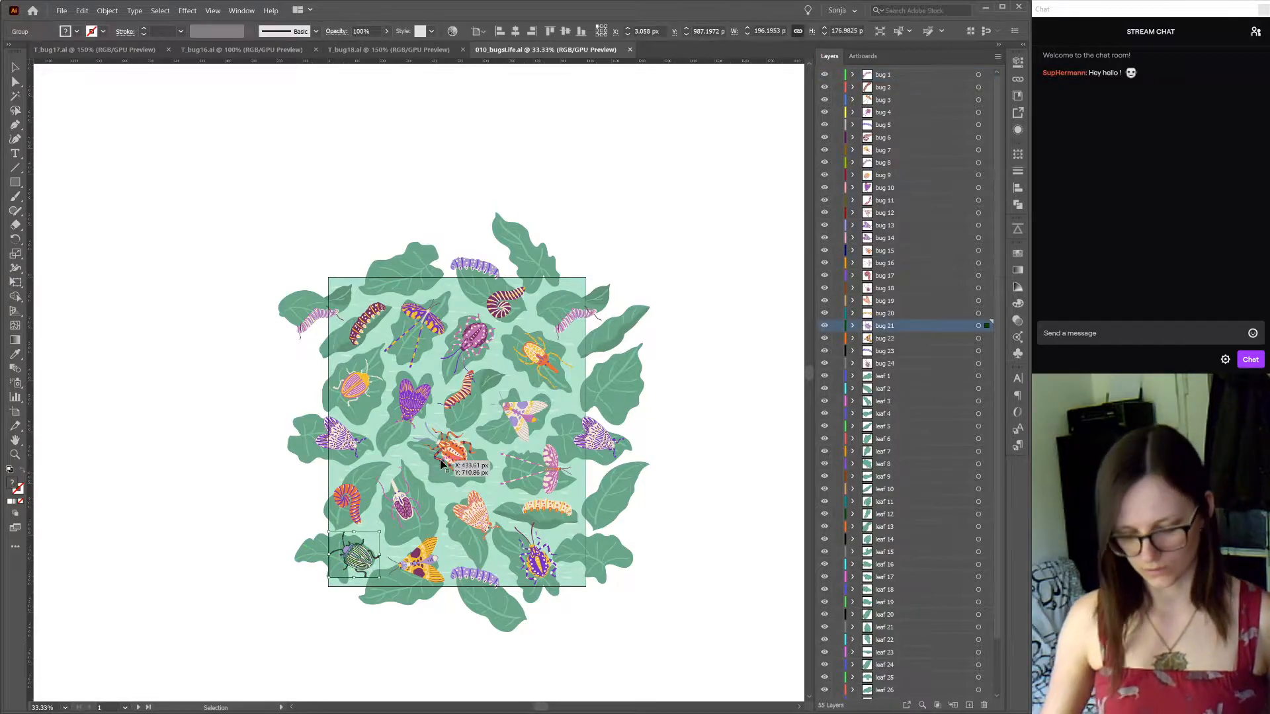
{"action": "left_click", "coordinate": [390, 49]}
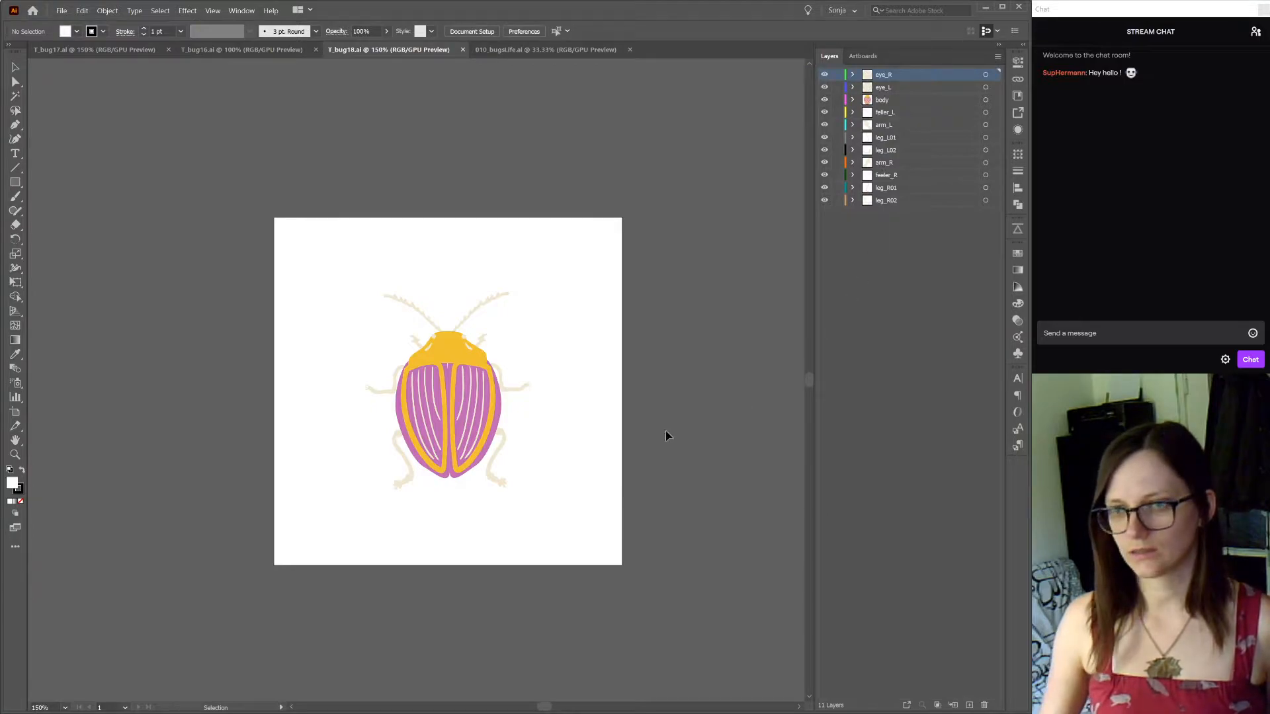
{"action": "key", "text": "ctrl+v"}
{"action": "left_click_drag", "start_coordinate": [393, 394], "coordinate": [194, 240]}
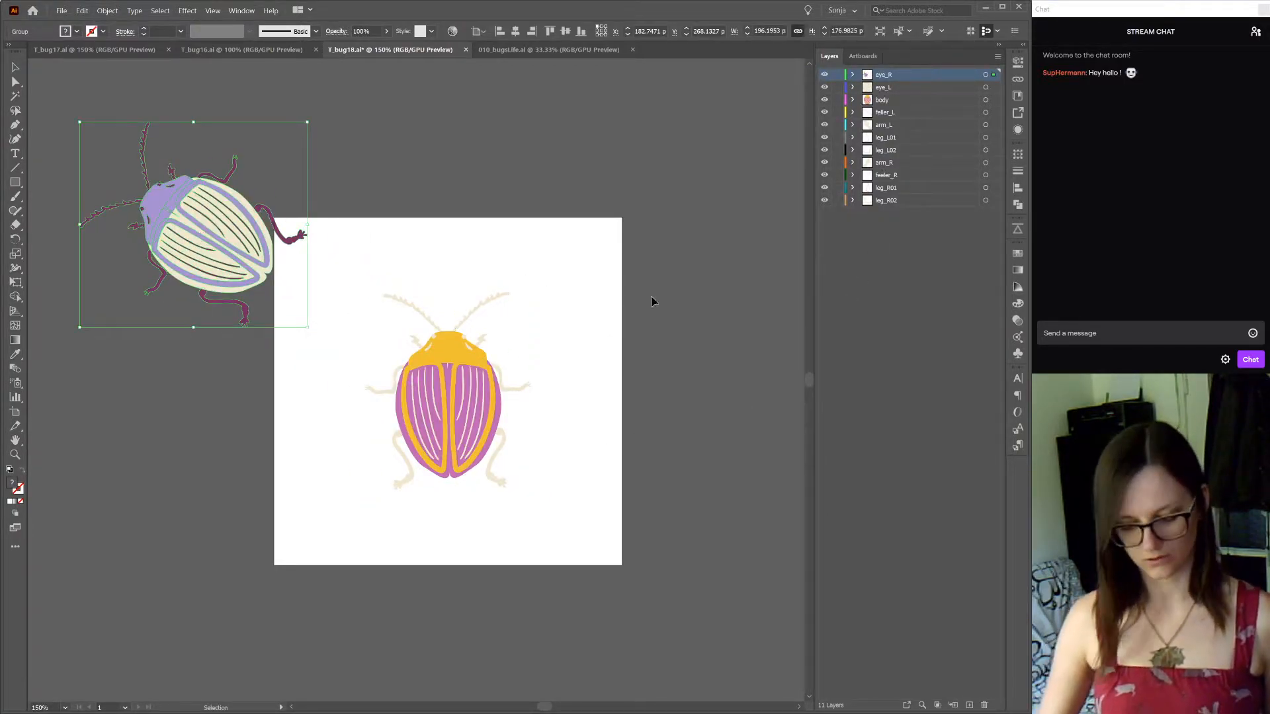
{"action": "left_click", "coordinate": [663, 304]}
Try to recolour everything matching the cream antenna with the reference beetle's plum colour, and undo it
{"action": "key", "text": "a"}
{"action": "left_click", "coordinate": [508, 305], "text": "alt"}
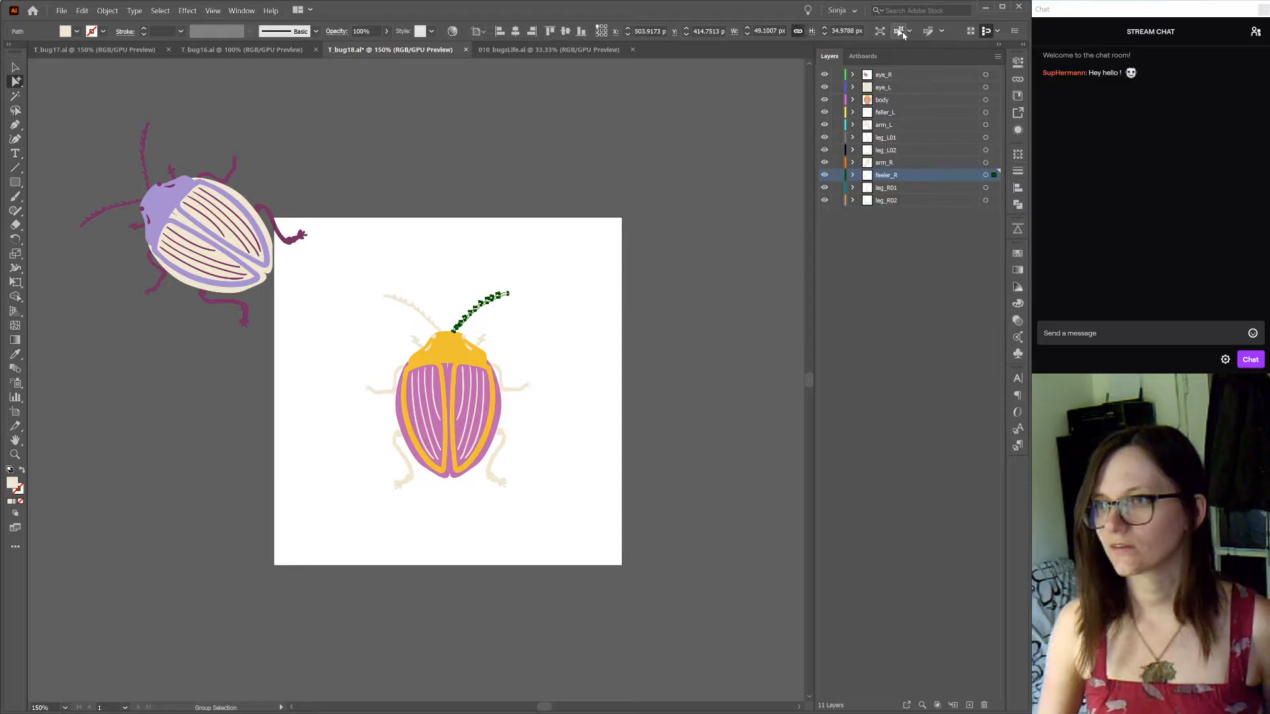
{"action": "left_click", "coordinate": [901, 34]}
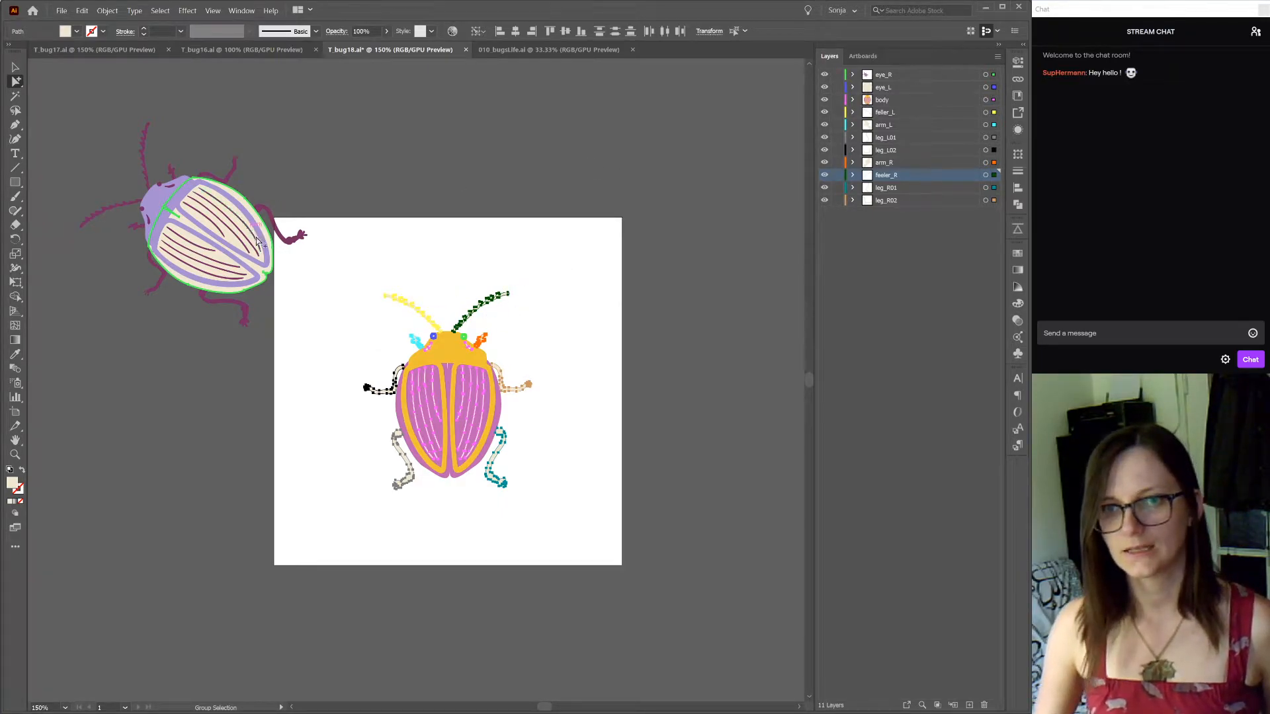
{"action": "key", "text": "i"}
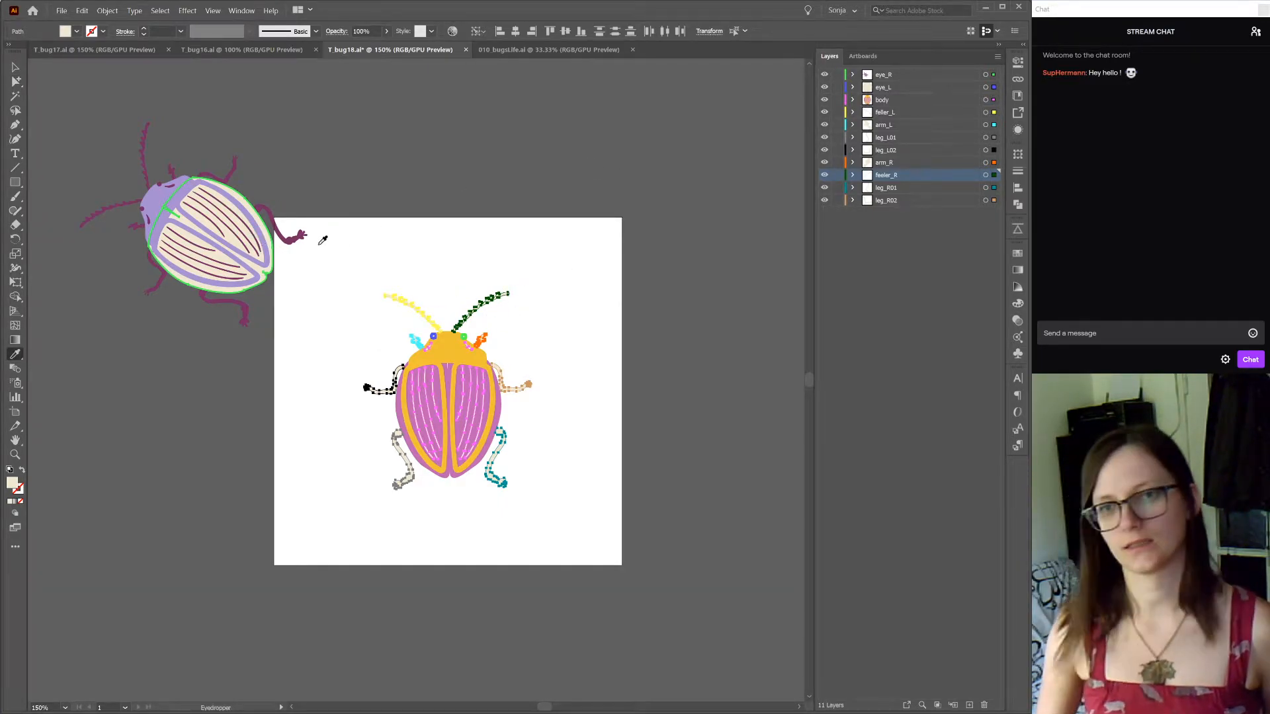
{"action": "left_click", "coordinate": [155, 122]}
{"action": "key", "text": "ctrl+z"}
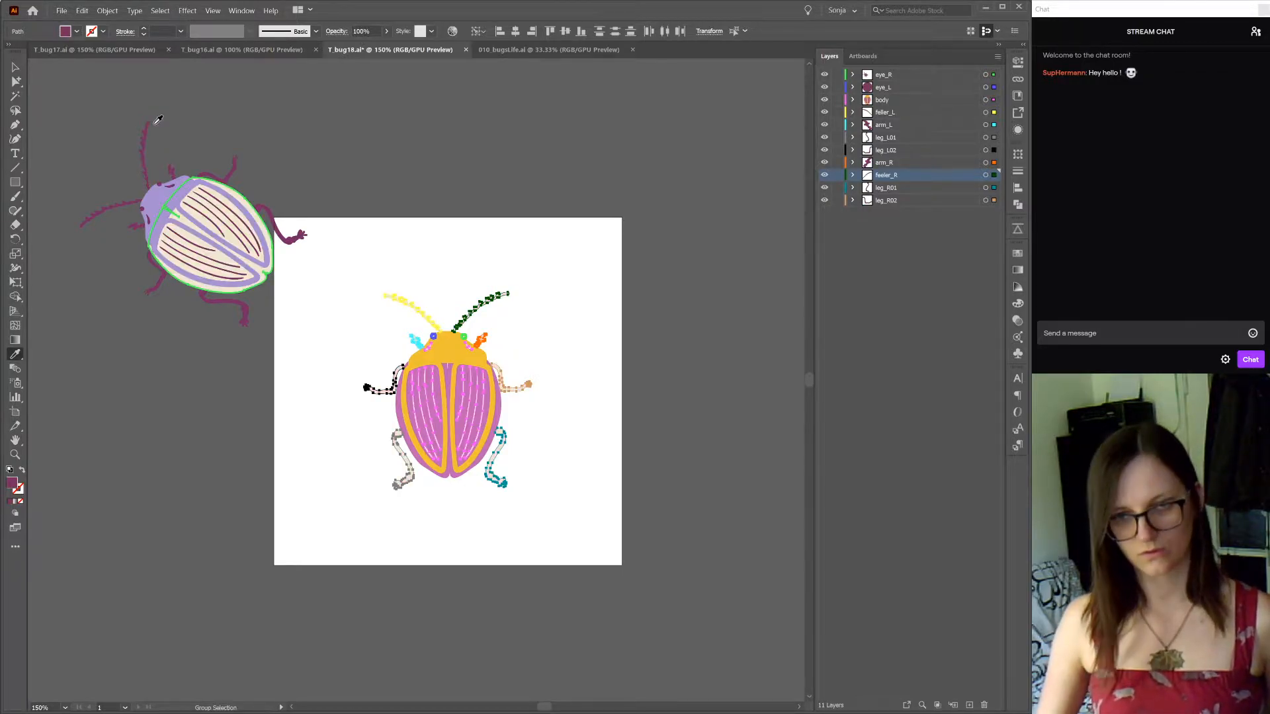
{"action": "key", "text": "v"}
{"action": "left_click", "coordinate": [594, 203]}
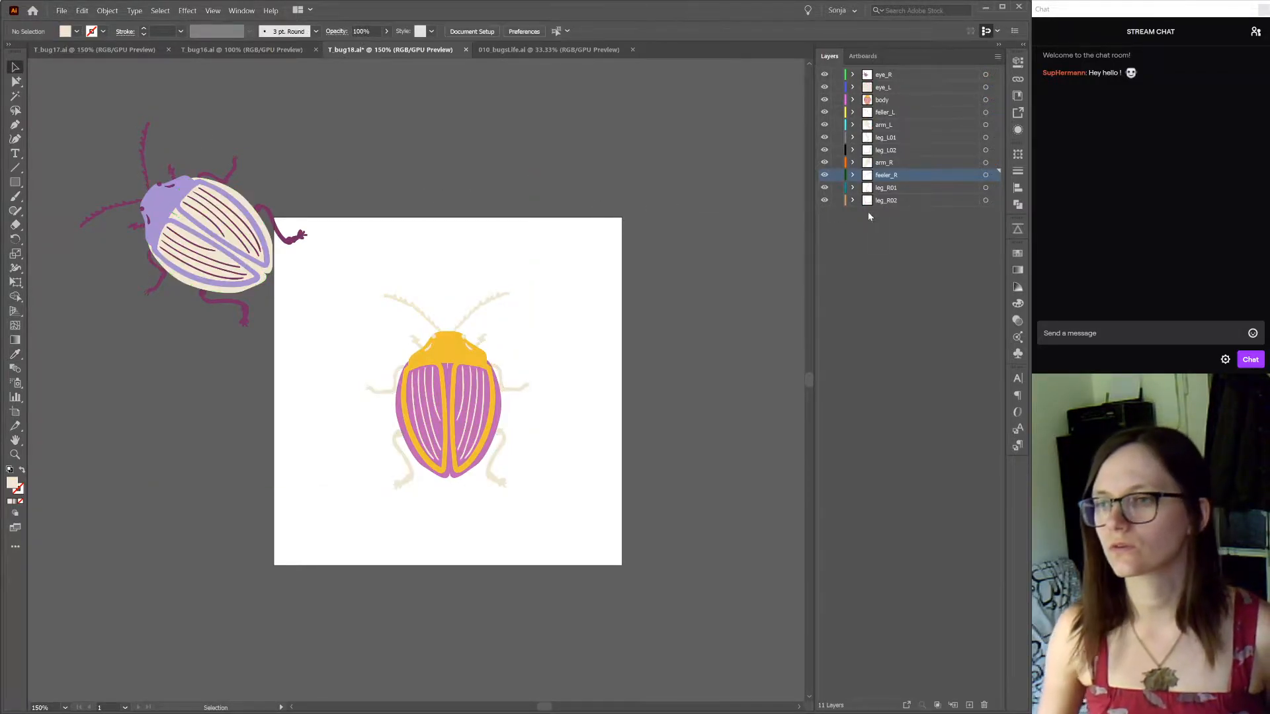
Lock the pasted reference beetle's group inside the eye_R layer
{"action": "left_click", "coordinate": [852, 175]}
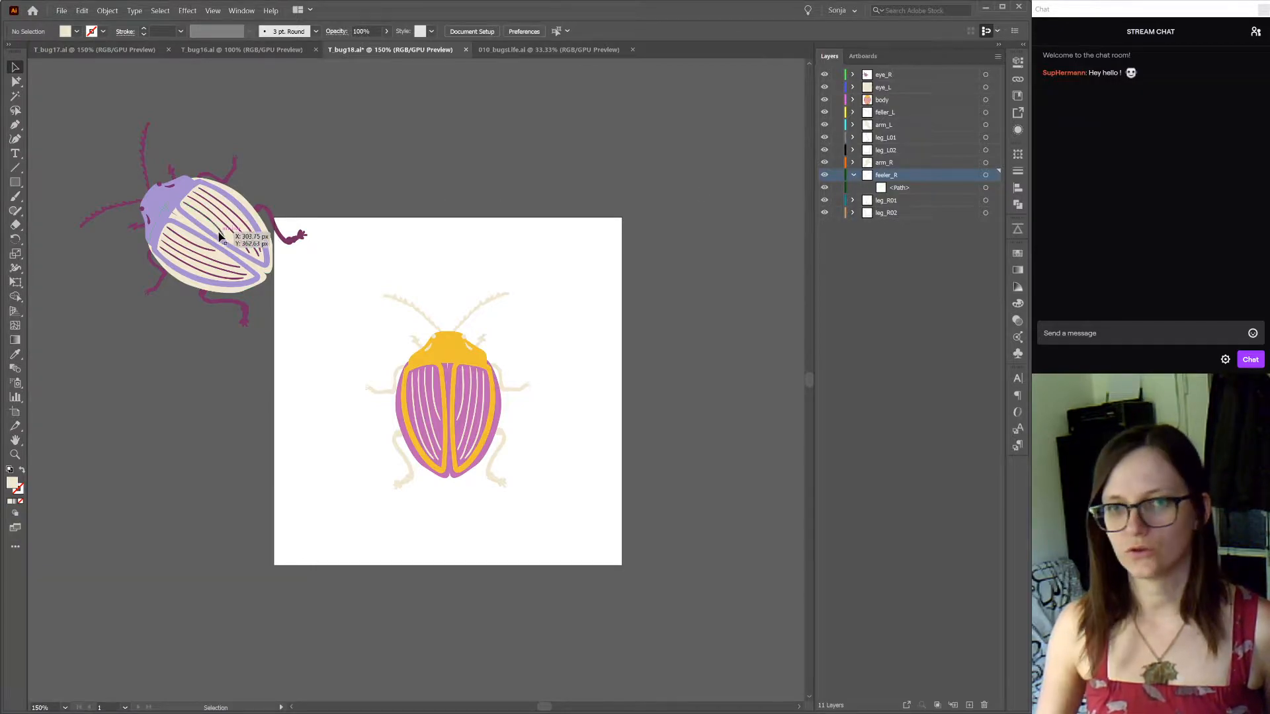
{"action": "left_click", "coordinate": [251, 239]}
{"action": "left_click", "coordinate": [853, 75]}
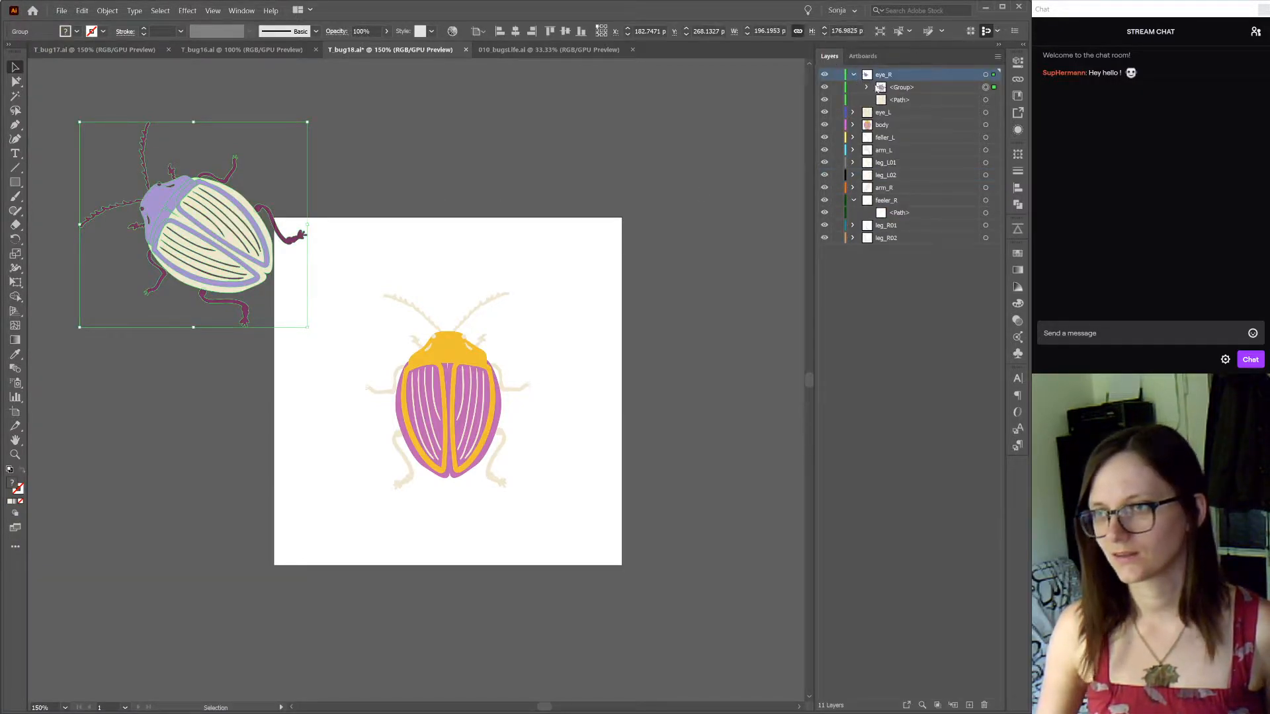
{"action": "left_click", "coordinate": [837, 87]}
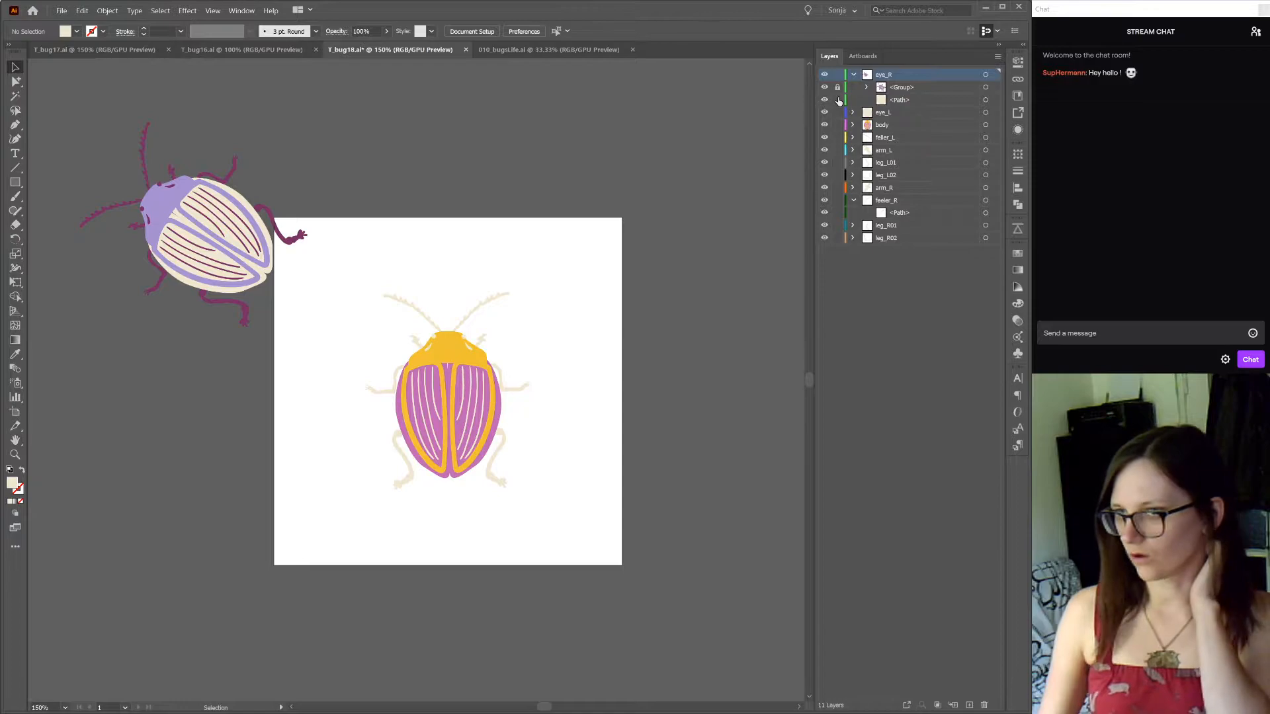
Select all the template beetle's cream parts by matching fill and recolour them with the plum sampled from the reference beetle
{"action": "key", "text": "a"}
{"action": "left_click", "coordinate": [489, 298], "text": "alt"}
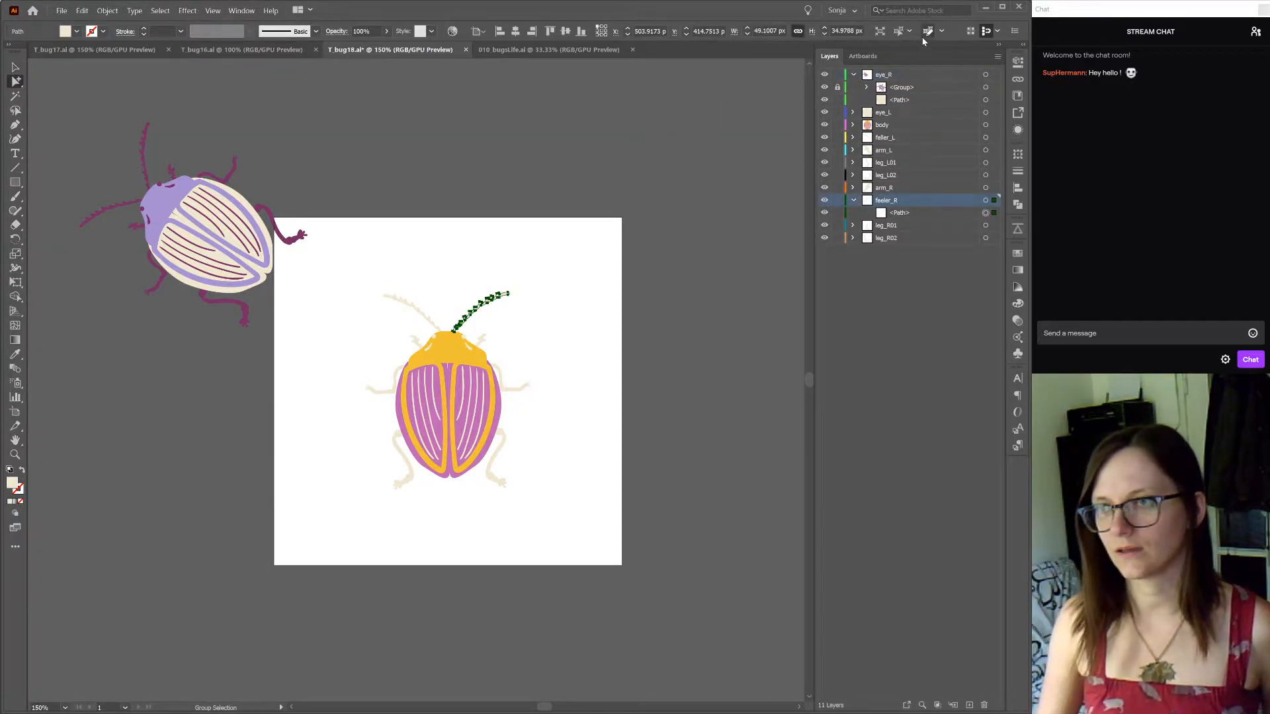
{"action": "key", "text": "ctrl+a"}
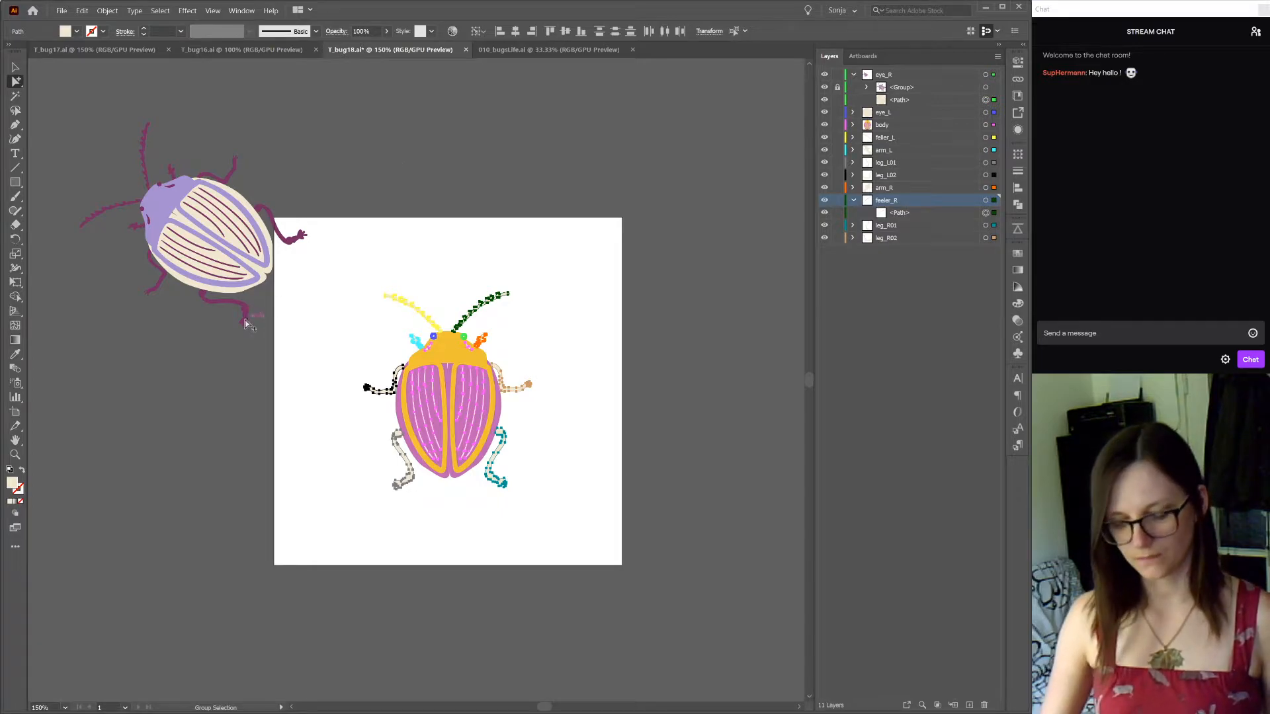
{"action": "key", "text": "i"}
{"action": "left_click", "coordinate": [233, 169]}
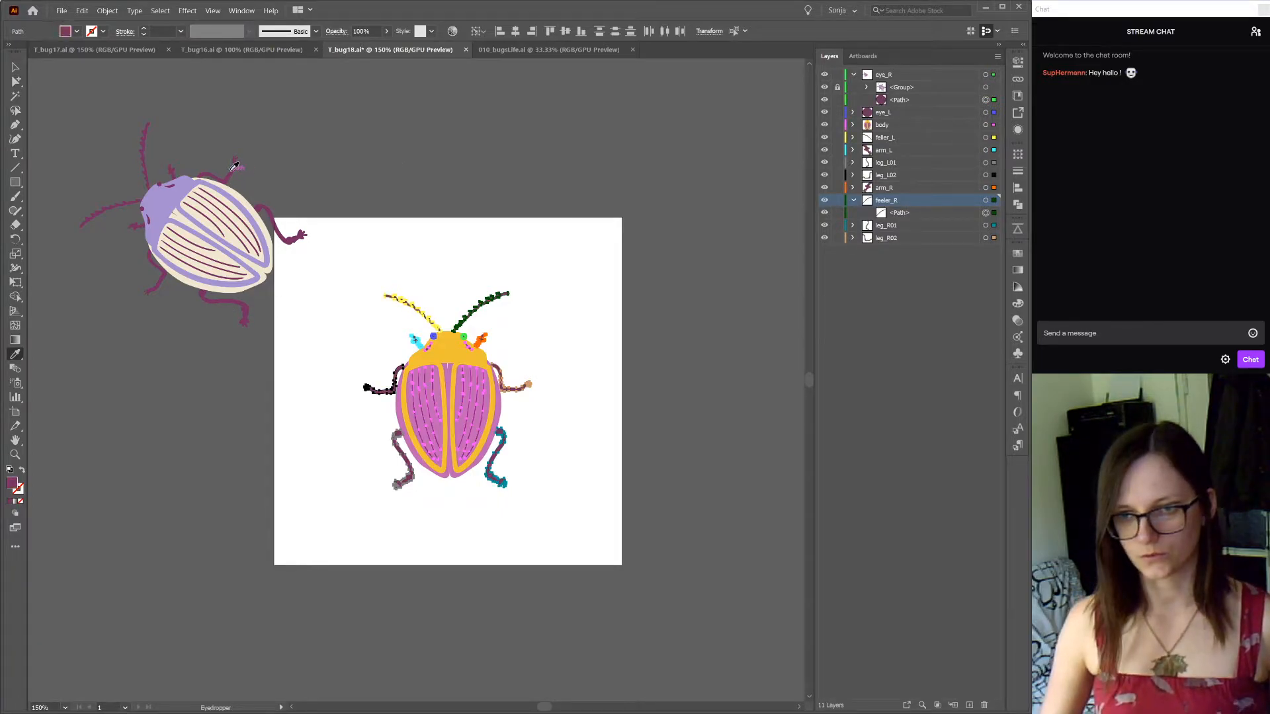
{"action": "key", "text": "v"}
{"action": "left_click", "coordinate": [271, 177]}
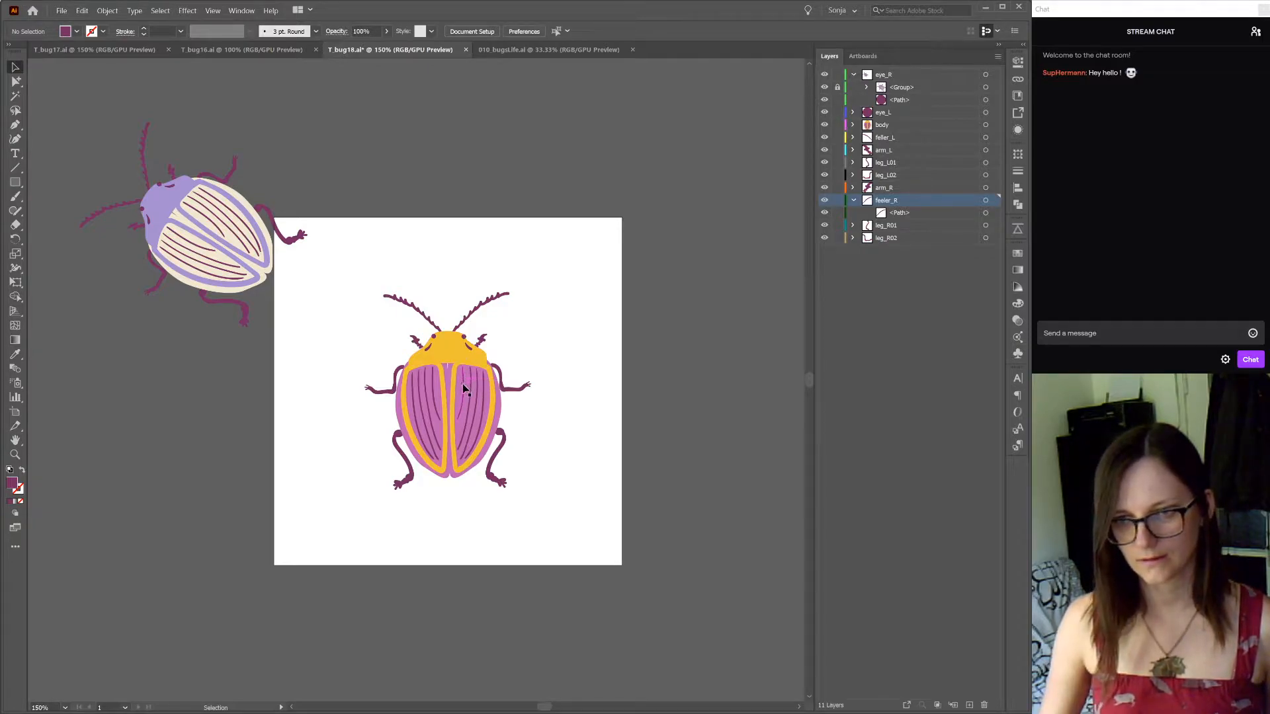
Undo the plum recolour to check the original cream details, and redo it
{"action": "key", "text": "ctrl+z"}
{"action": "key", "text": "ctrl+z"}
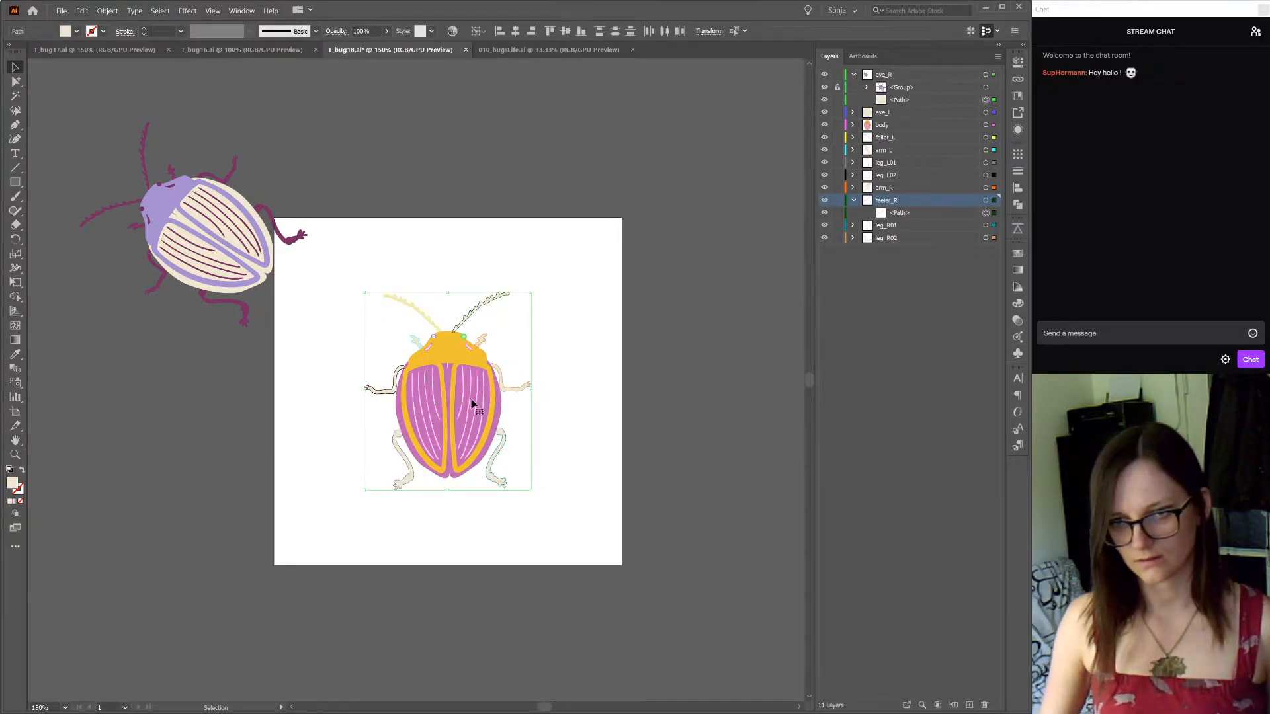
{"action": "left_click", "coordinate": [690, 415]}
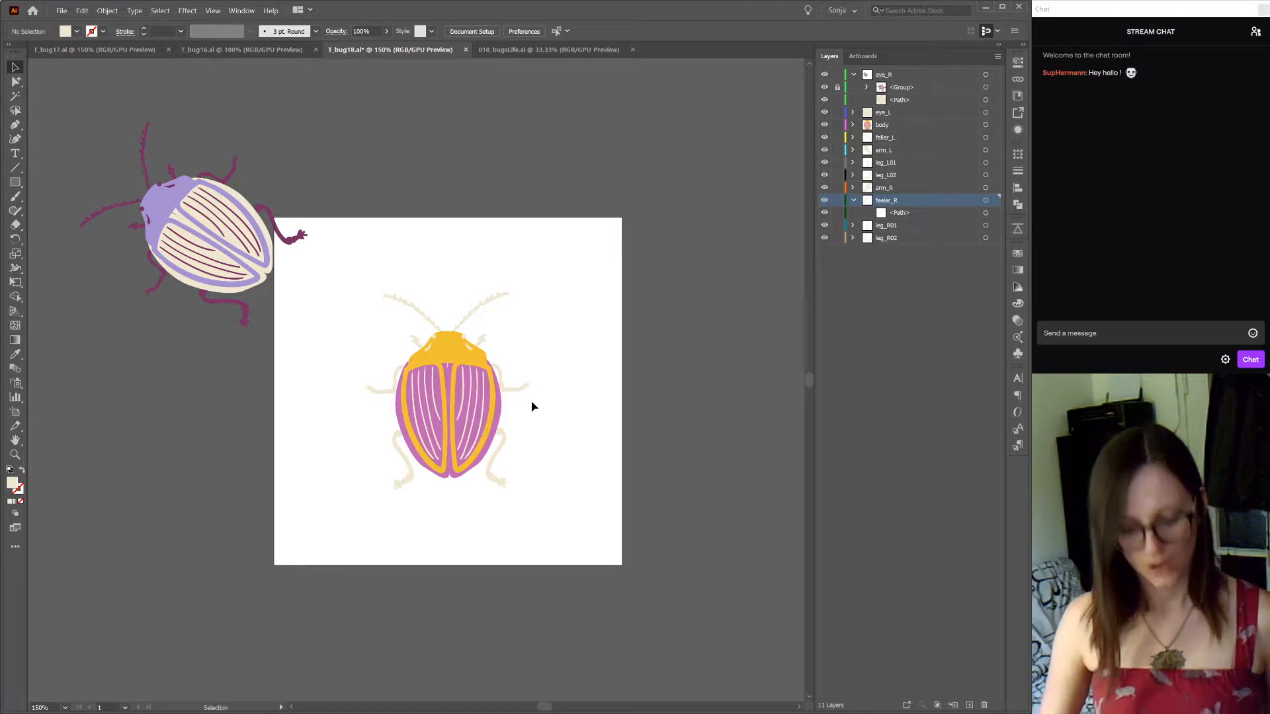
{"action": "key", "text": "ctrl+shift+z"}
{"action": "key", "text": "ctrl+shift+z"}
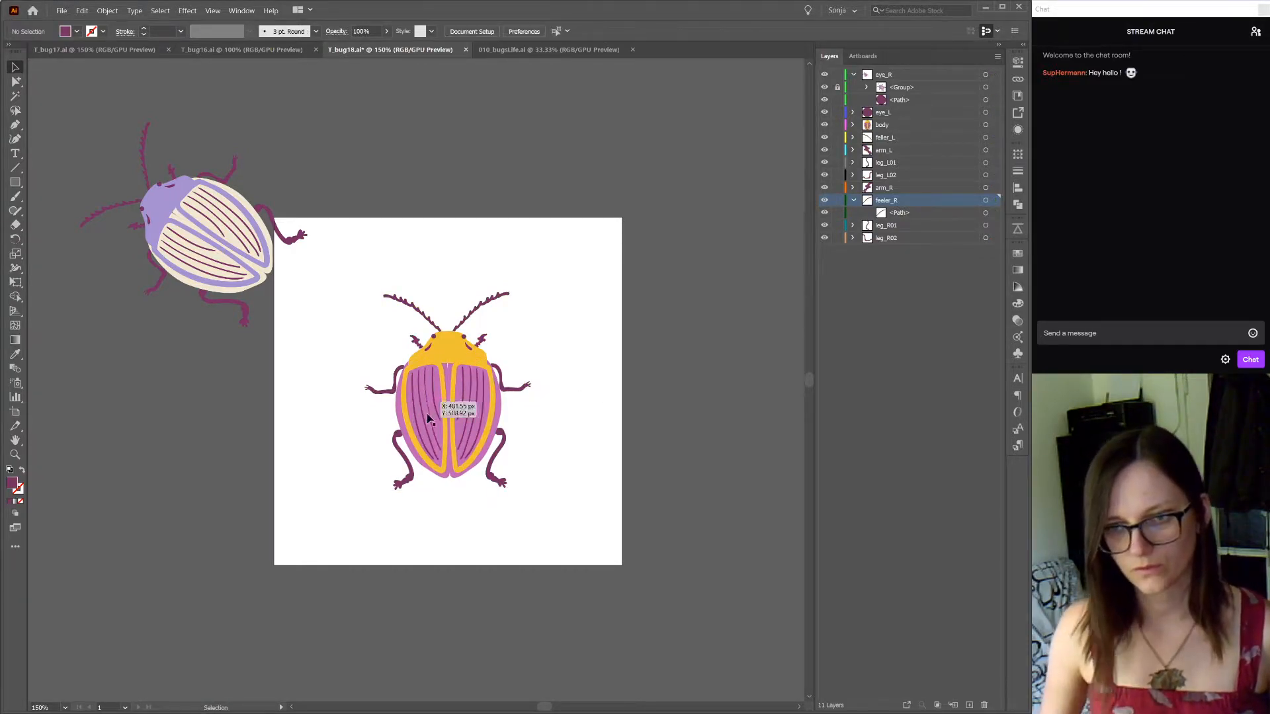
Recolour the template beetle's yellow head and wing-case bands with the lilac sampled from the reference beetle's head
{"action": "left_click", "coordinate": [461, 355], "text": "ctrl"}
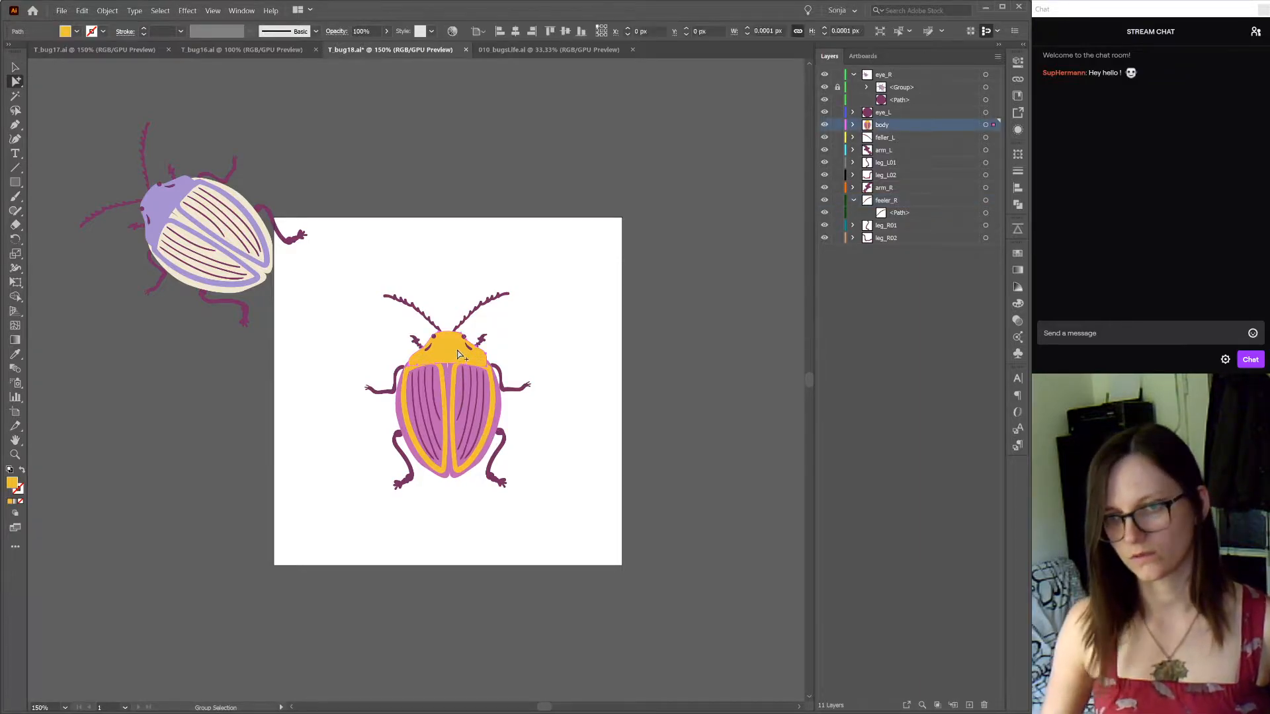
{"action": "left_click", "coordinate": [463, 363], "text": "shift"}
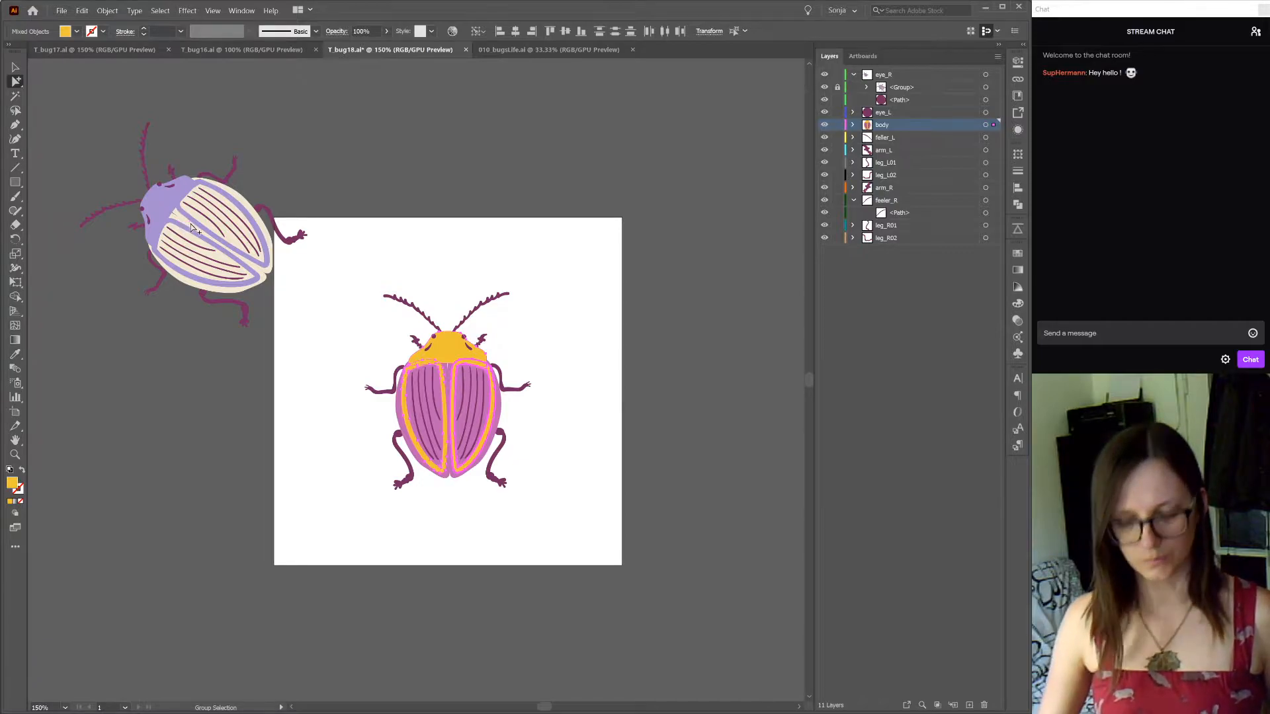
{"action": "key", "text": "i"}
{"action": "left_click", "coordinate": [166, 194]}
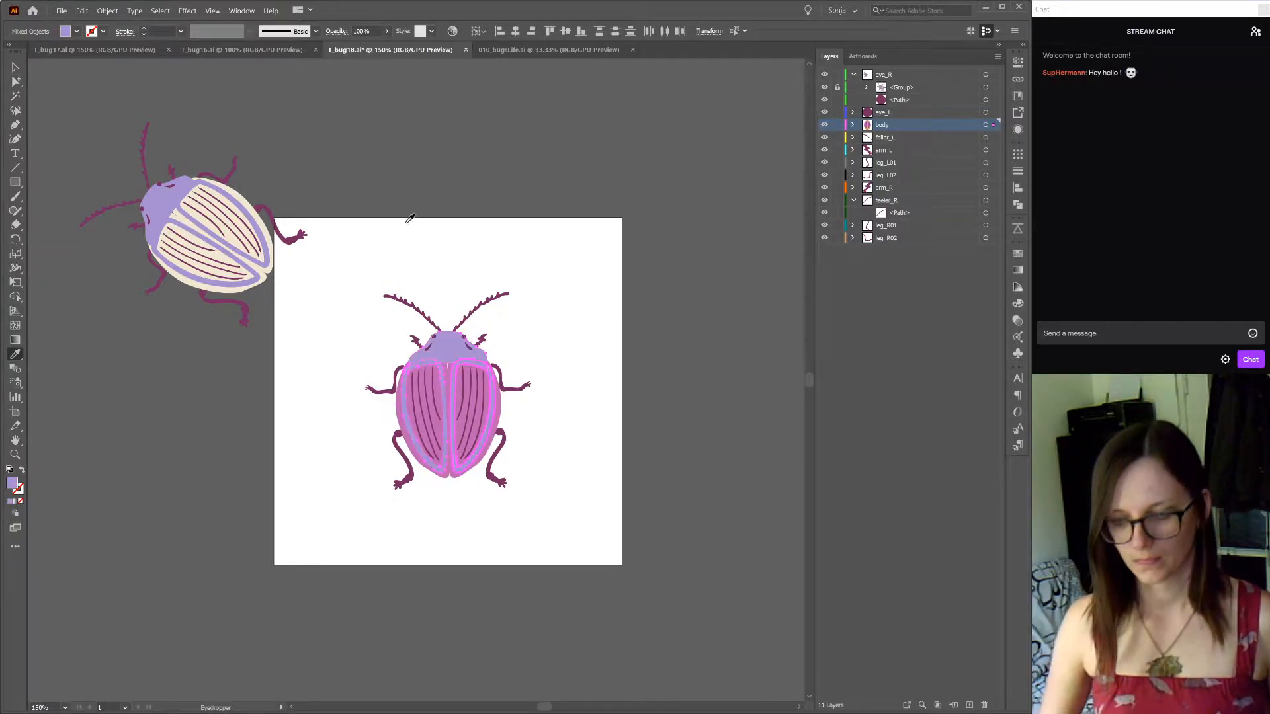
{"action": "key", "text": "v"}
{"action": "left_click", "coordinate": [617, 280]}
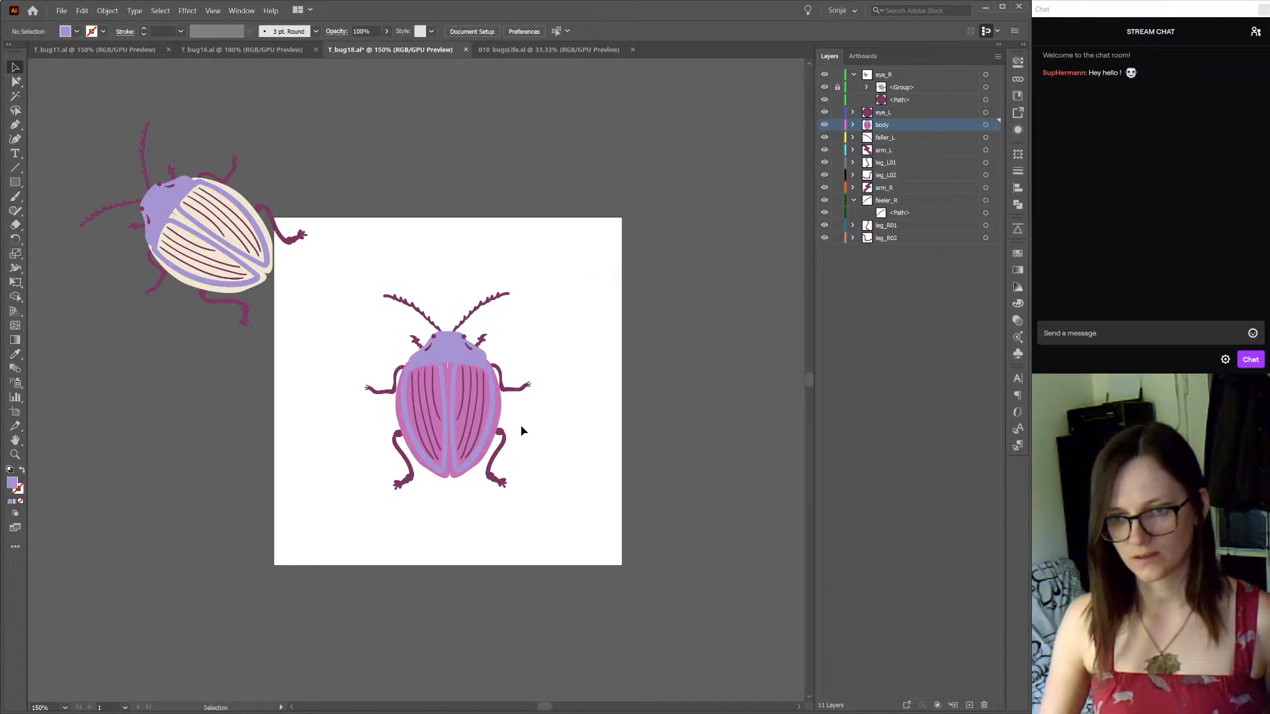
Recolour the template beetle's pink body shape with the cream sampled from the reference beetle's wing case
{"action": "key", "text": "a"}
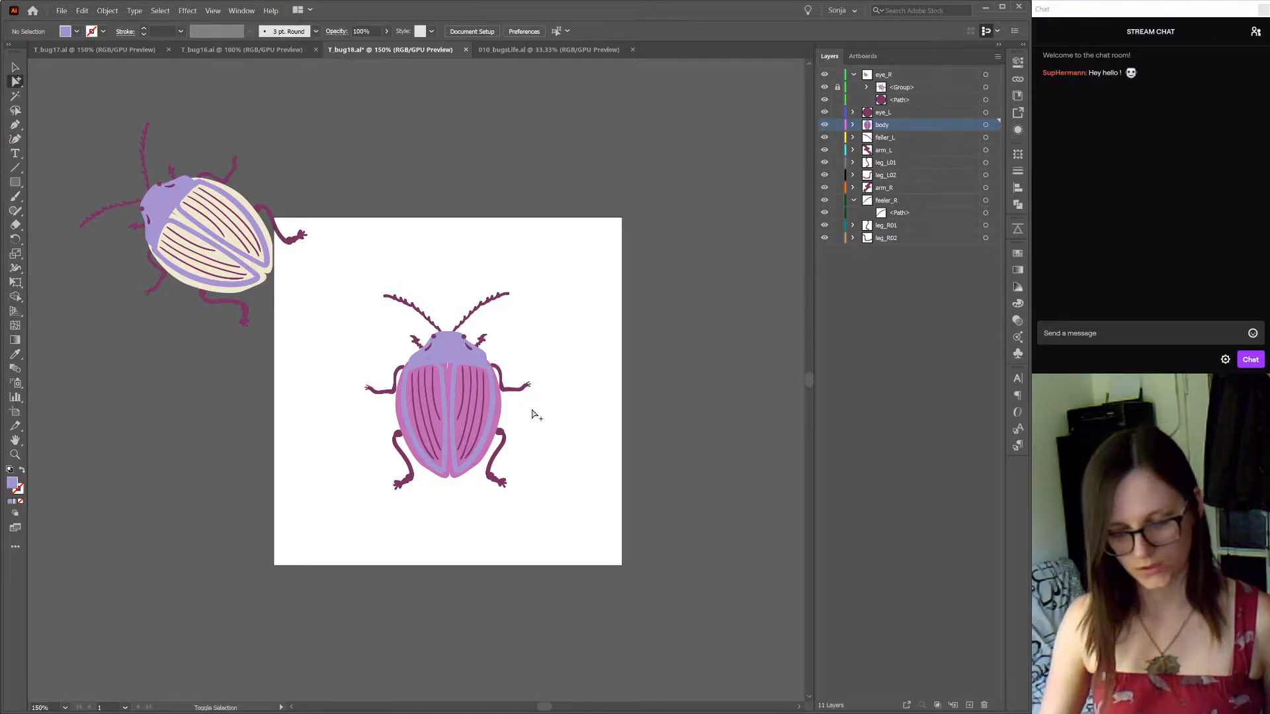
{"action": "left_click", "coordinate": [502, 435]}
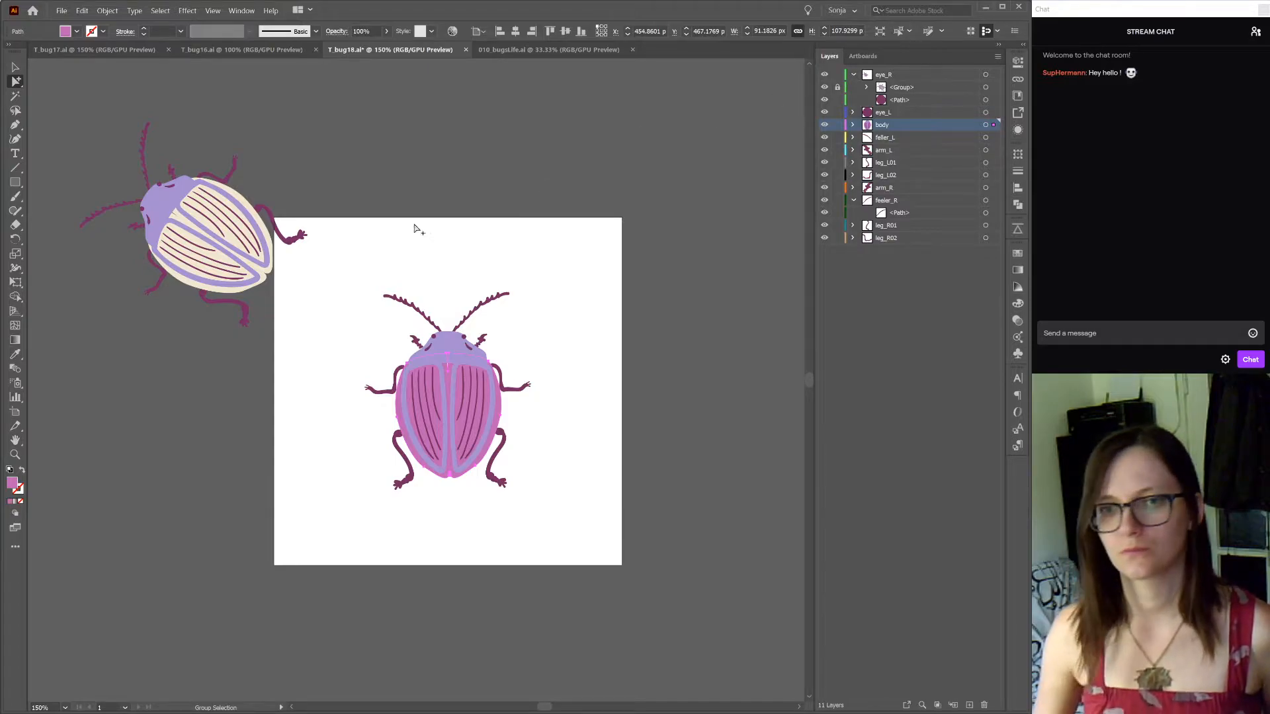
{"action": "key", "text": "i"}
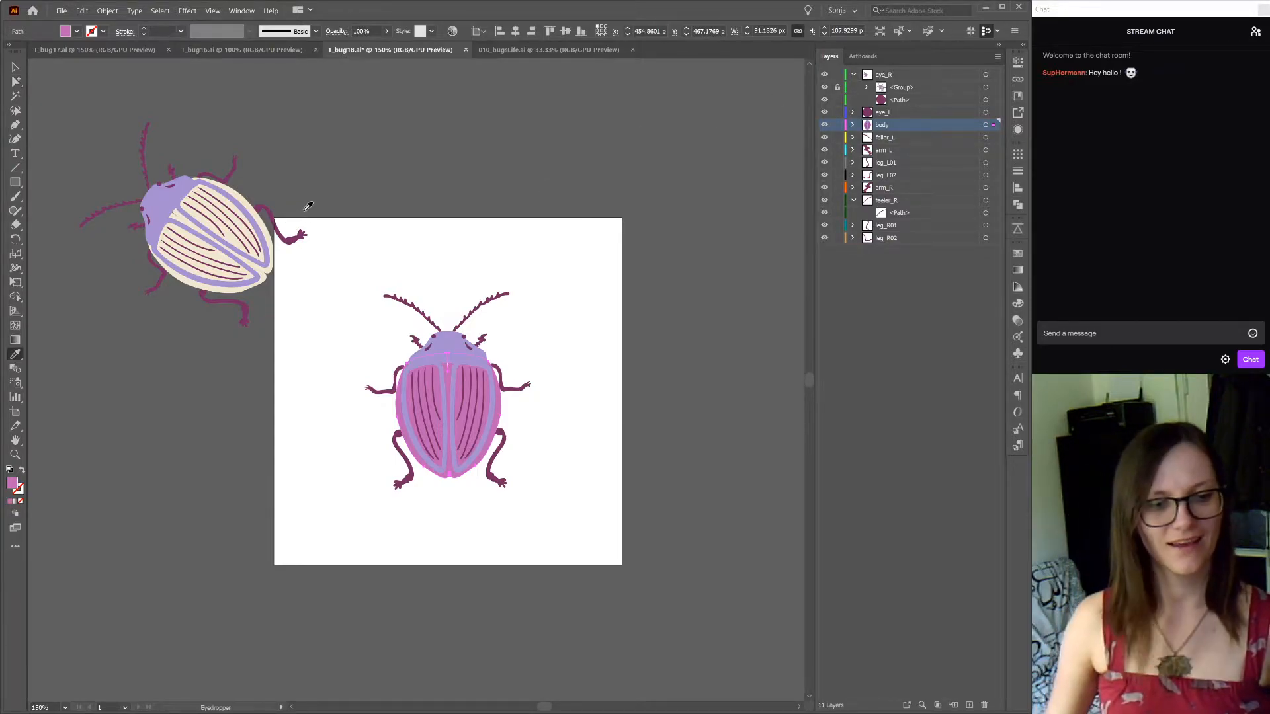
{"action": "left_click", "coordinate": [206, 222]}
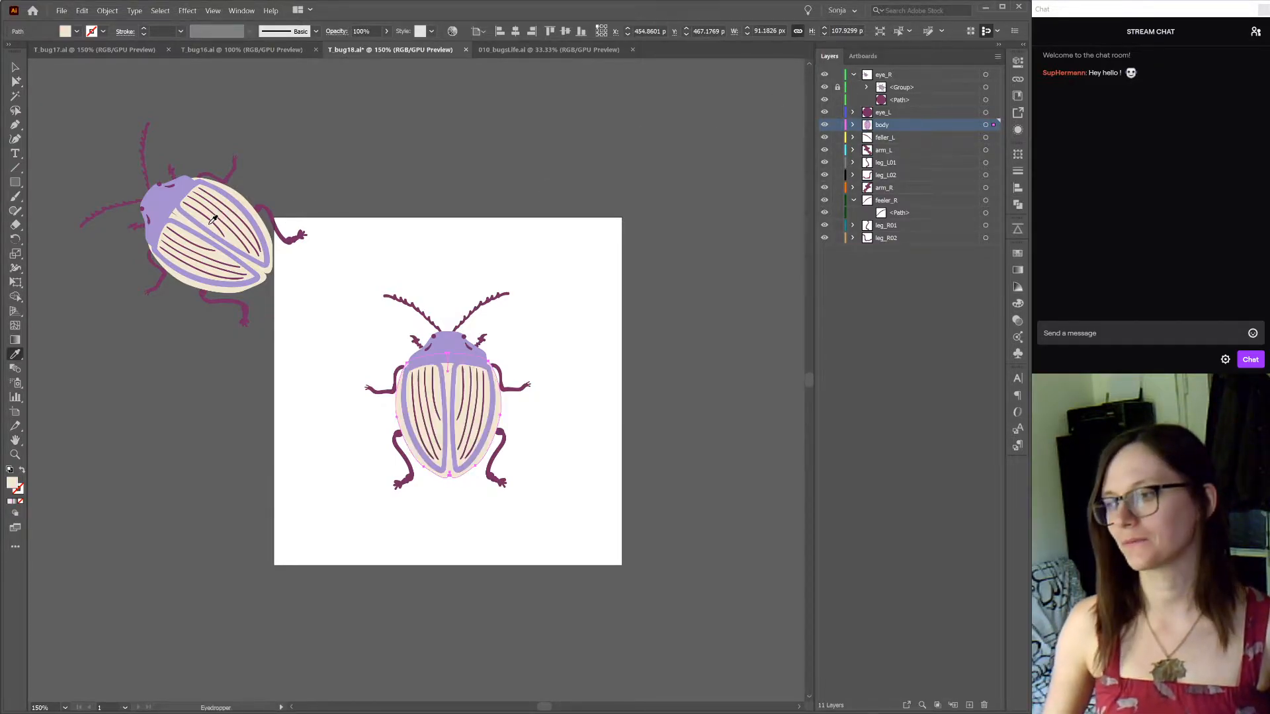
{"action": "left_click", "coordinate": [15, 70]}
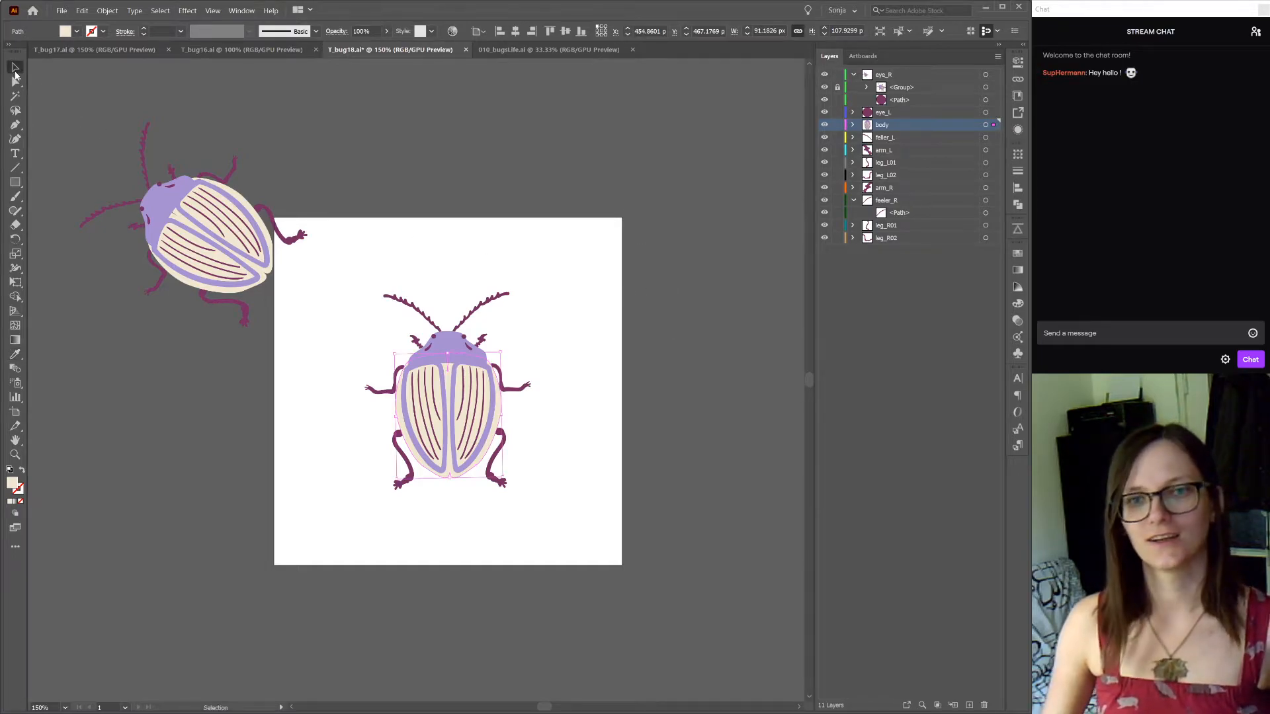
{"action": "left_click", "coordinate": [547, 202]}
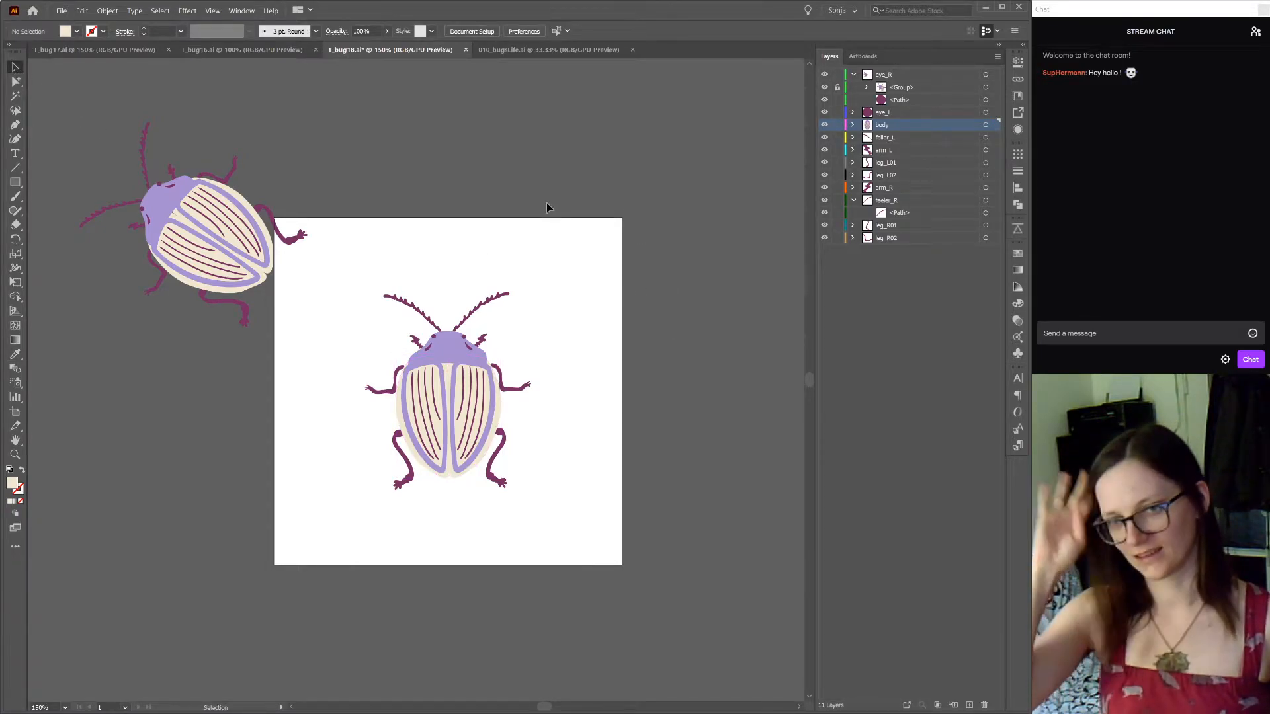
Move the cream body shape's central notch anchor point up beneath the lilac head, to X 500 px and Y 474 px
{"action": "scroll", "coordinate": [450, 342], "scroll_direction": "up", "scroll_amount": 1}
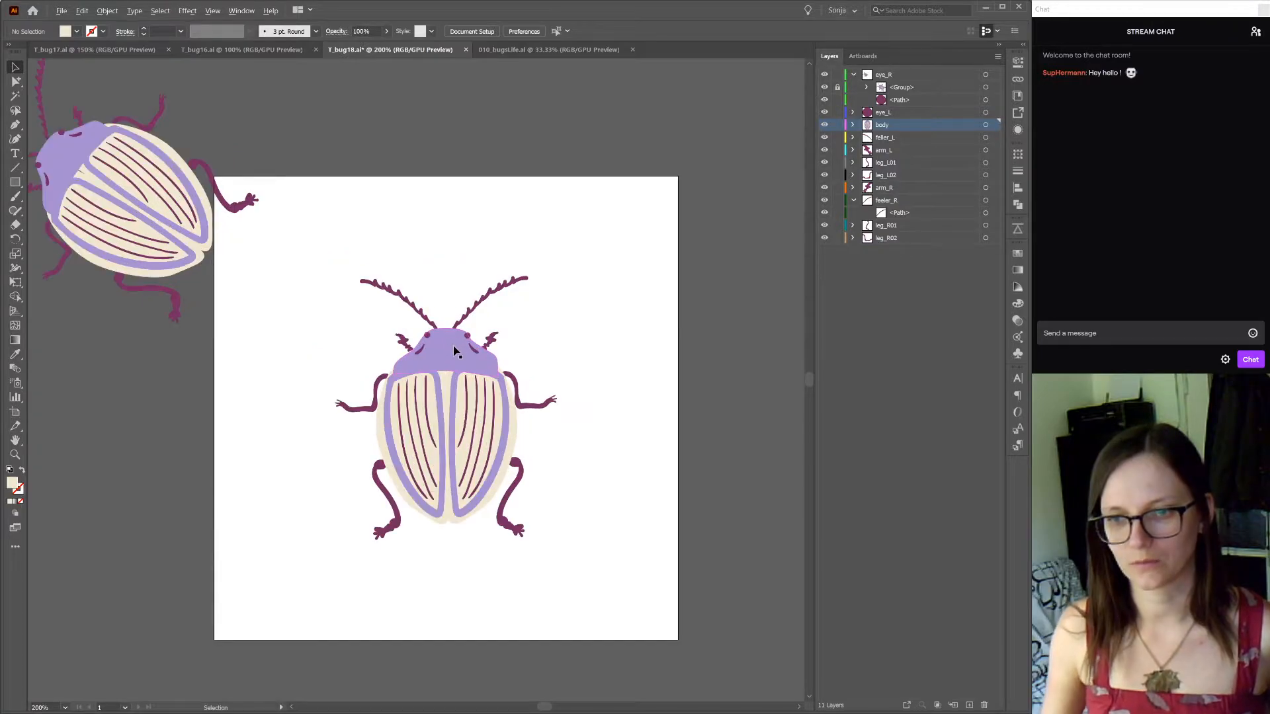
{"action": "left_click", "coordinate": [453, 397]}
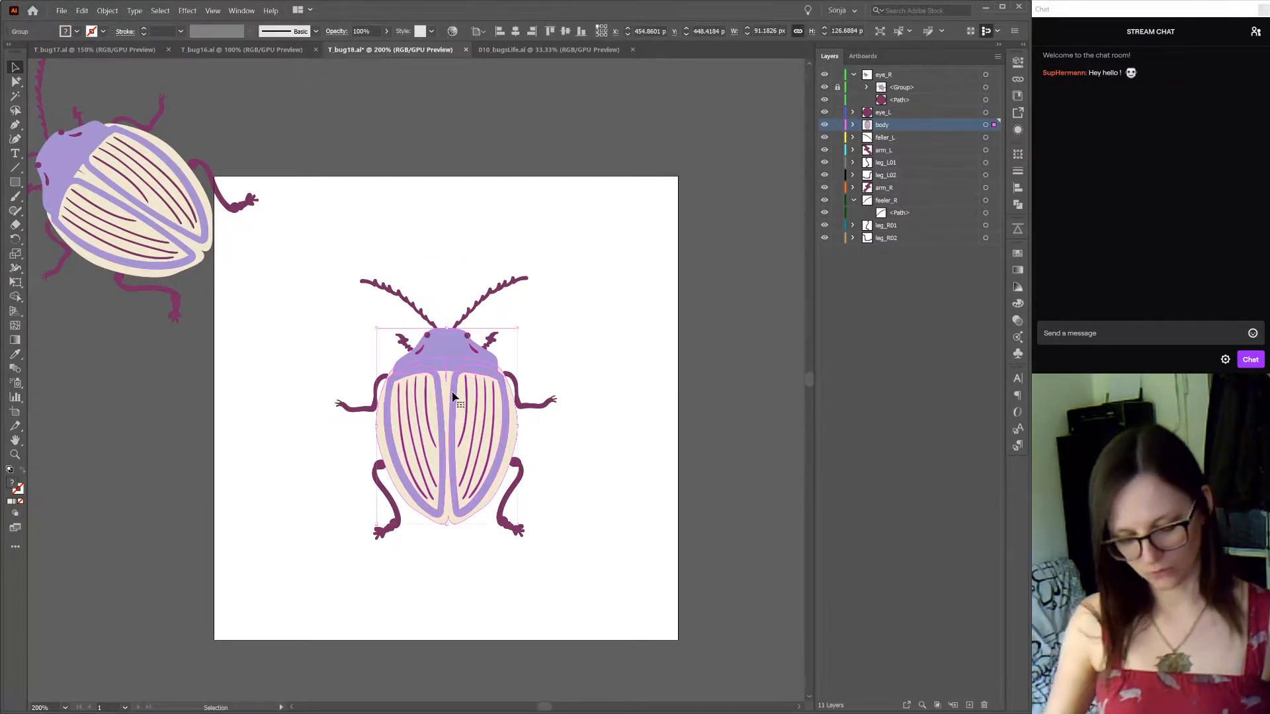
{"action": "key", "text": "a"}
{"action": "left_click", "coordinate": [448, 387]}
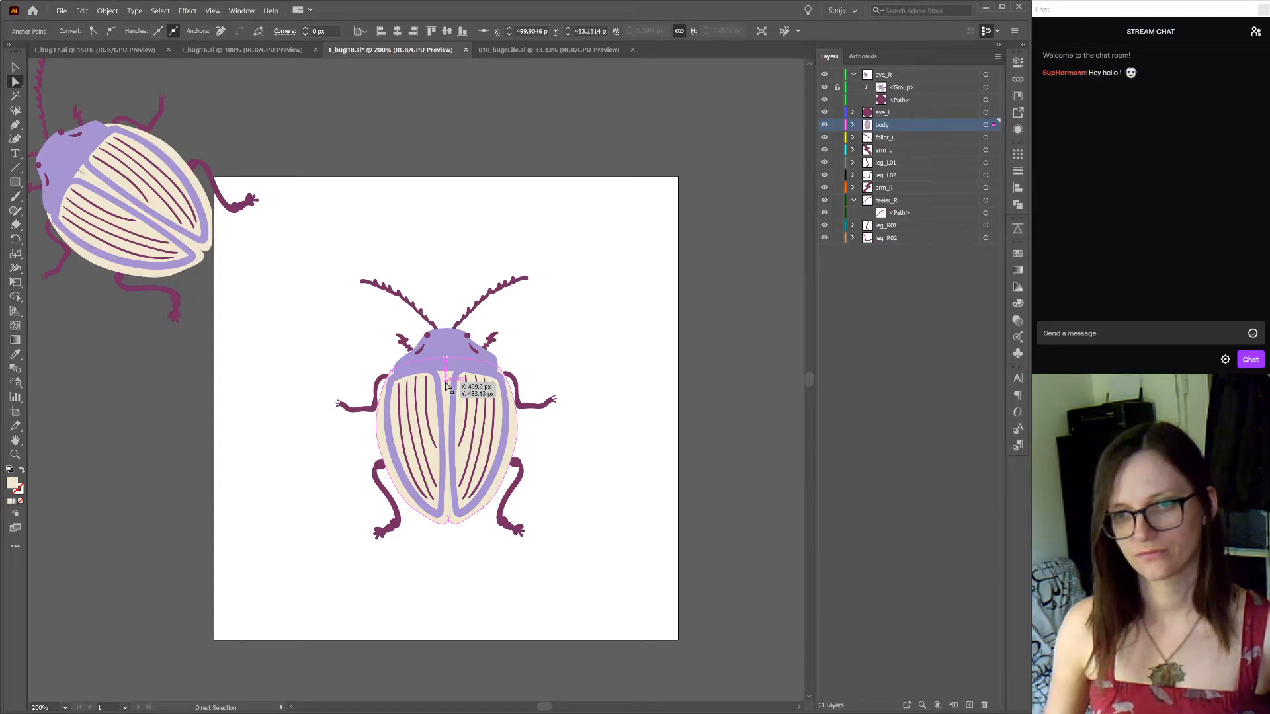
{"action": "scroll", "coordinate": [450, 387], "scroll_direction": "up", "scroll_amount": 5}
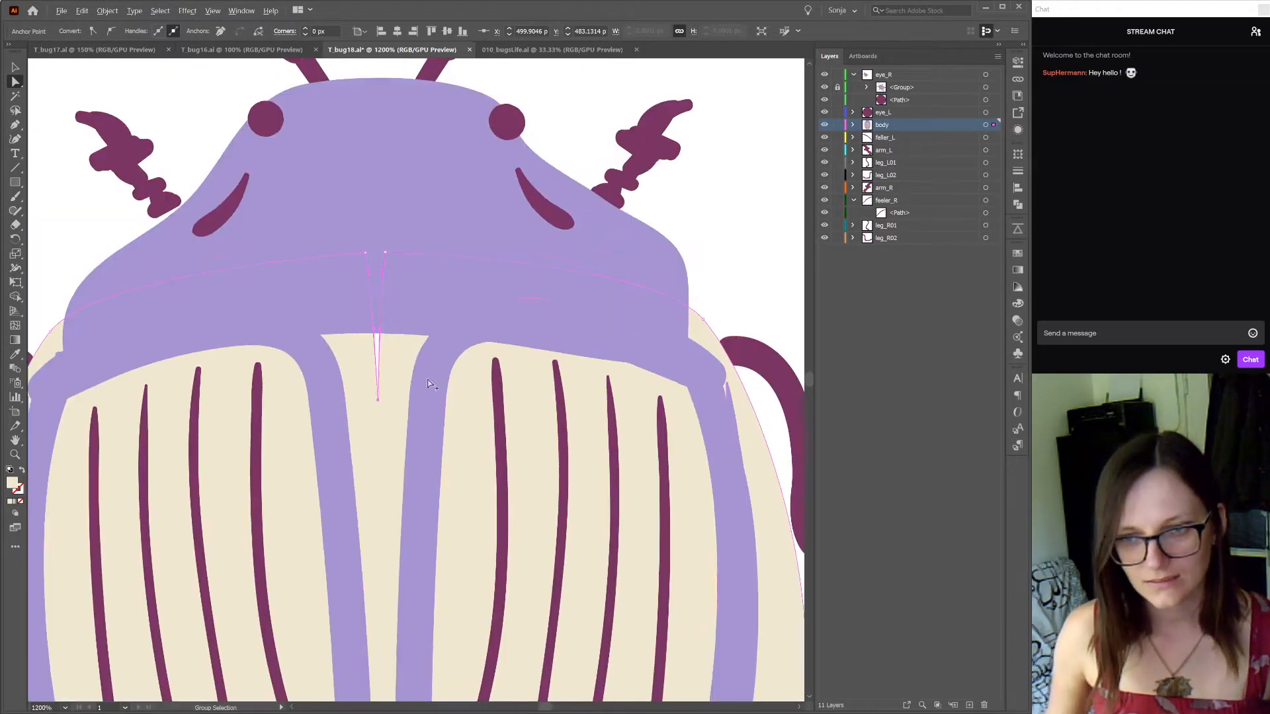
{"action": "left_click_drag", "start_coordinate": [377, 399], "coordinate": [376, 321]}
{"action": "scroll", "coordinate": [382, 330], "scroll_direction": "down", "scroll_amount": 3}
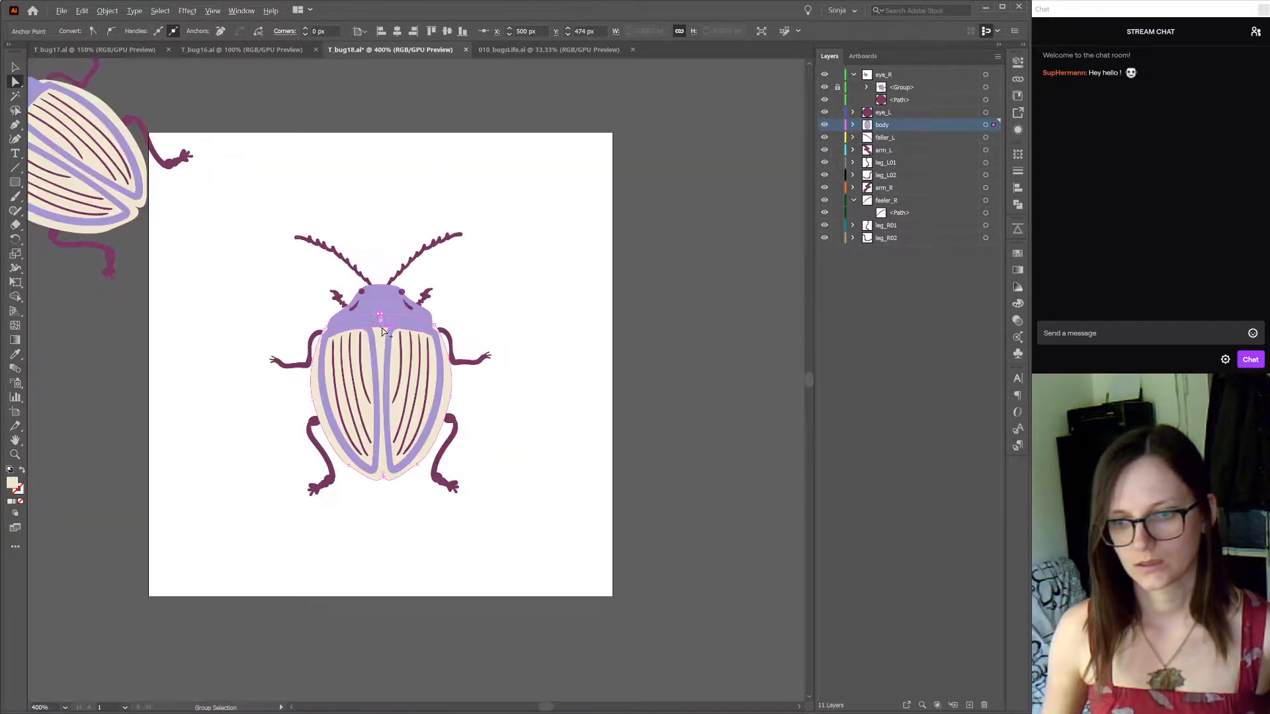
{"action": "left_click", "coordinate": [381, 520]}
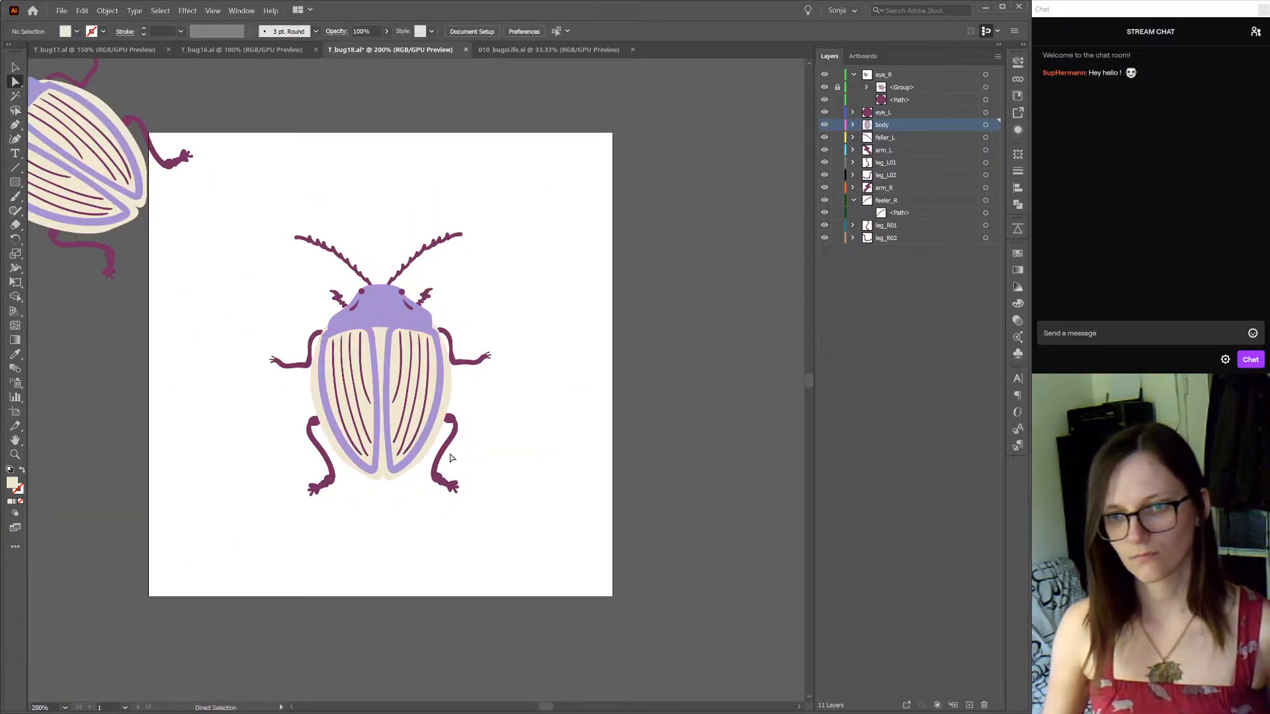
Delete the pasted reference beetle's group from the eye_R layer and save T_bug18.ai
{"action": "key", "text": "space"}
{"action": "left_click_drag", "start_coordinate": [516, 372], "coordinate": [660, 399]}
{"action": "scroll", "coordinate": [696, 401], "scroll_direction": "down", "scroll_amount": 2}
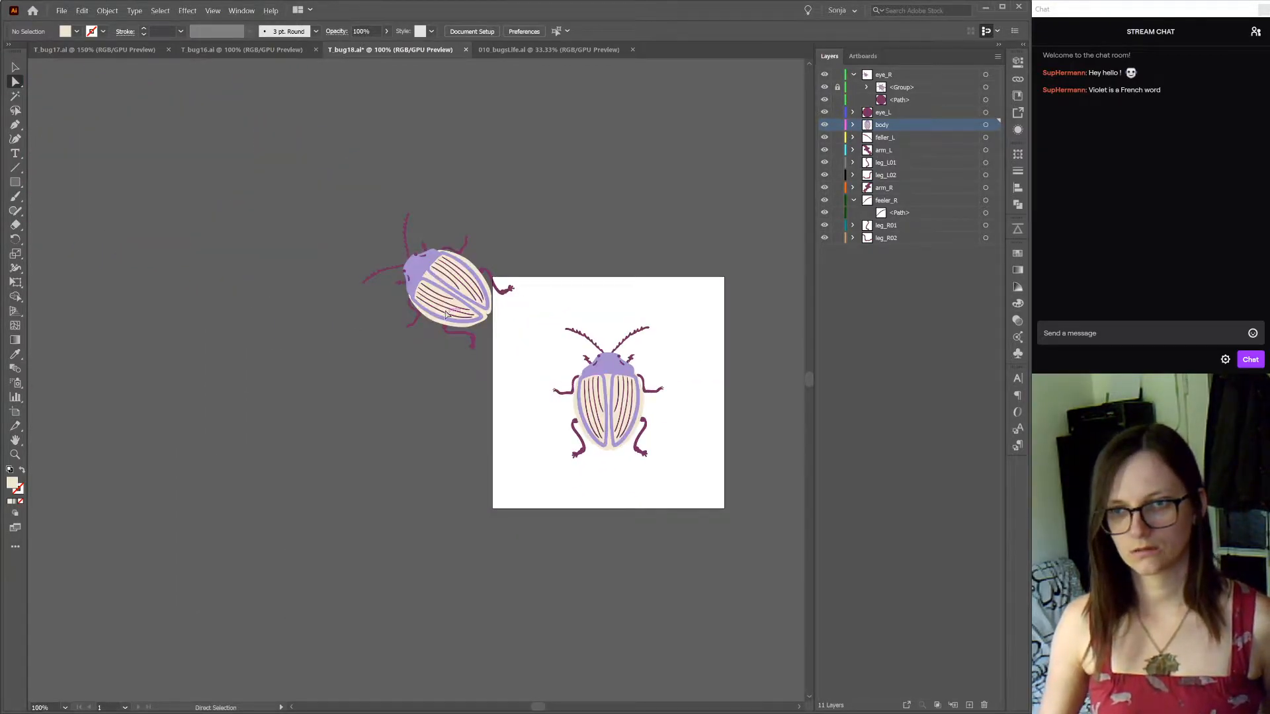
{"action": "left_click", "coordinate": [986, 87]}
{"action": "key", "text": "Delete"}
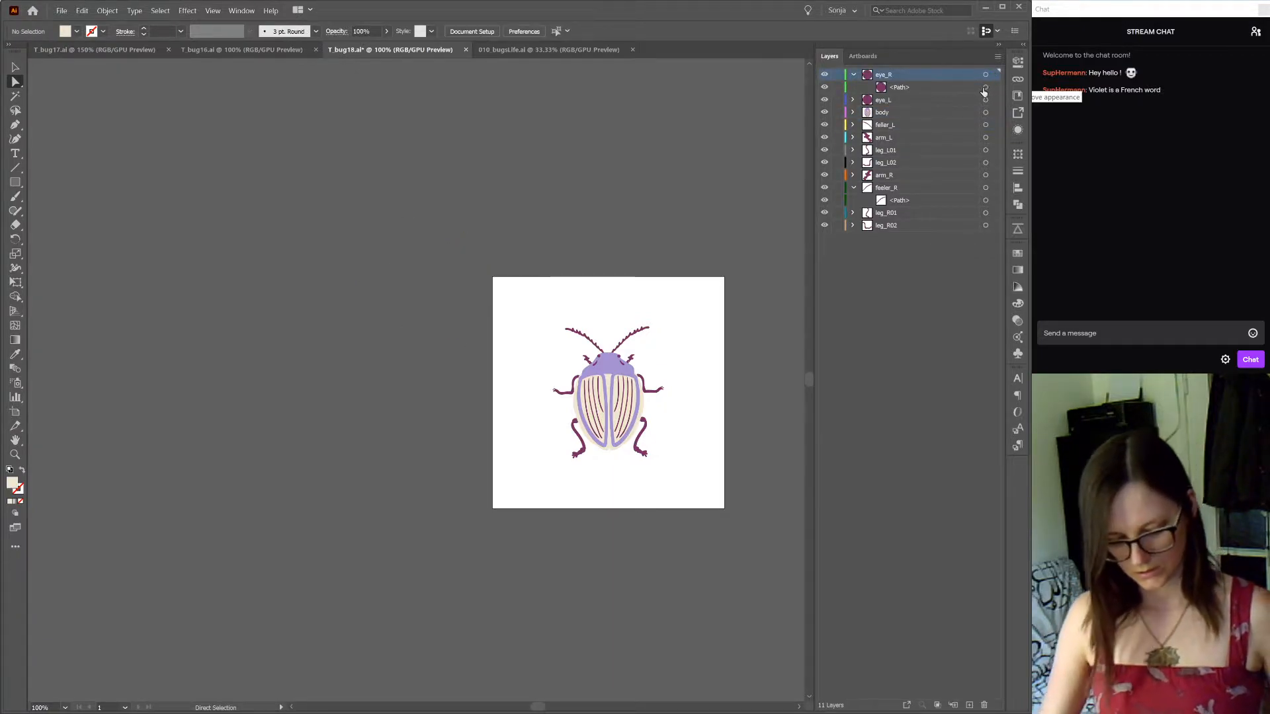
{"action": "key", "text": "ctrl+s"}
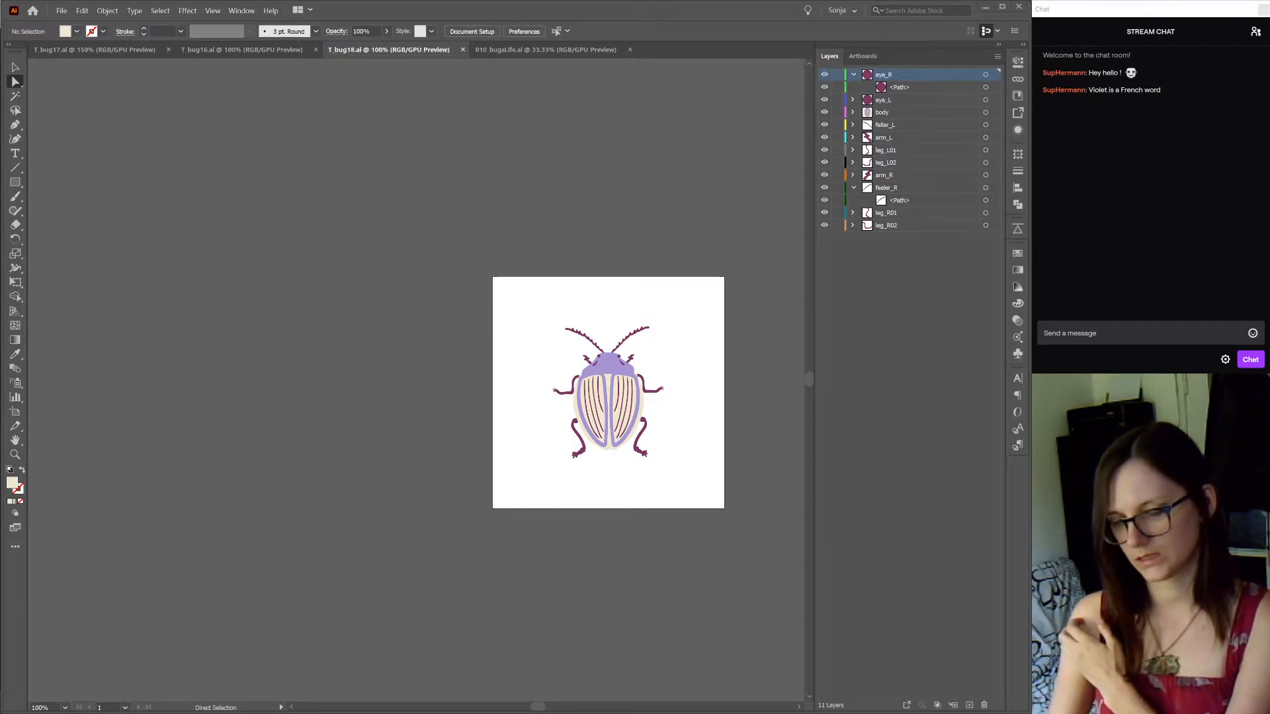
Review the T_bug17, T_bug16 and T_bug18 templates and return to the 010_bugsLife document
{"action": "left_click", "coordinate": [65, 52]}
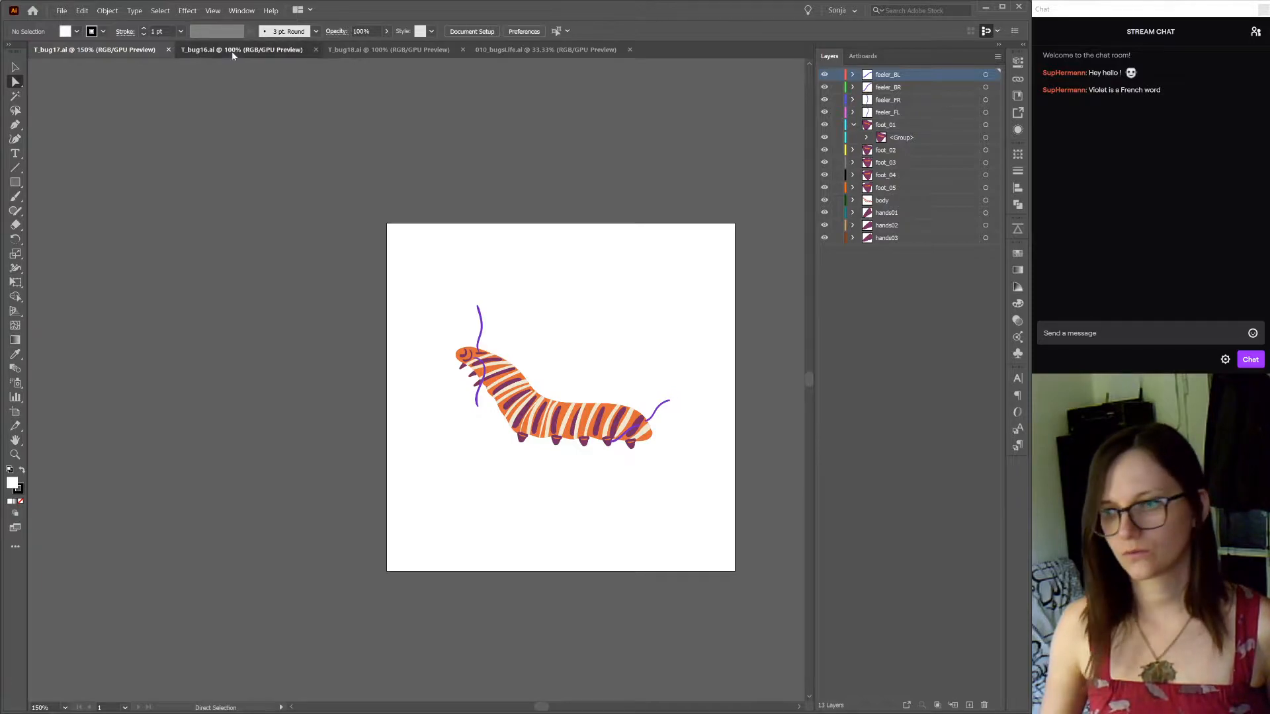
{"action": "left_click", "coordinate": [232, 50]}
{"action": "left_click", "coordinate": [369, 51]}
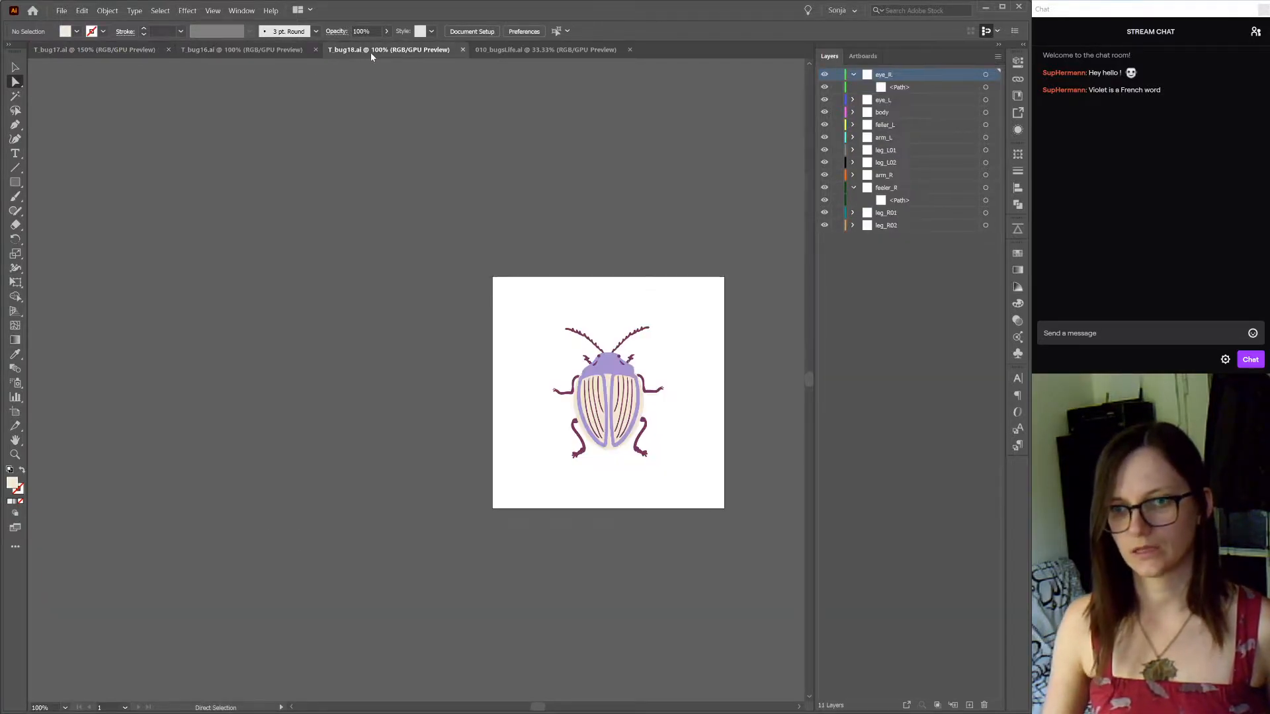
{"action": "left_click", "coordinate": [552, 50]}
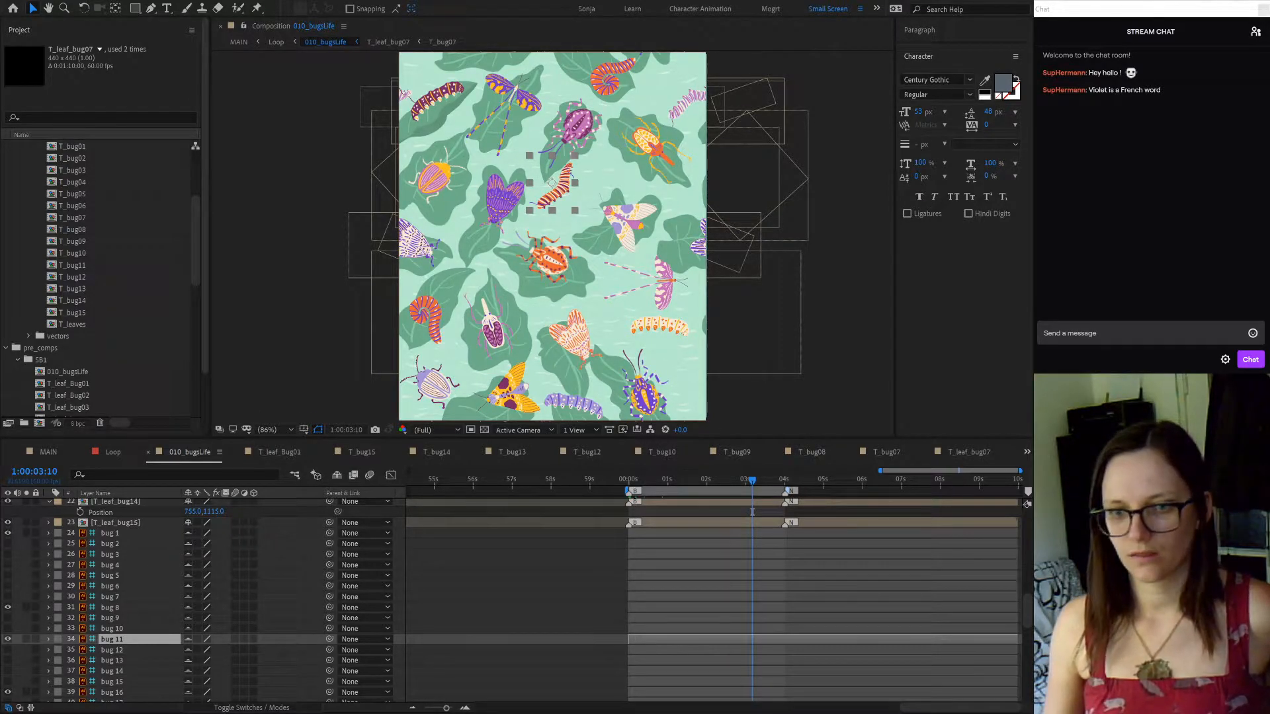
Switch to After Effects and inspect the bug 16 layer and the purple-and-yellow long-tailed bug's precomp in 010_bugsLife
{"action": "left_click", "coordinate": [117, 692]}
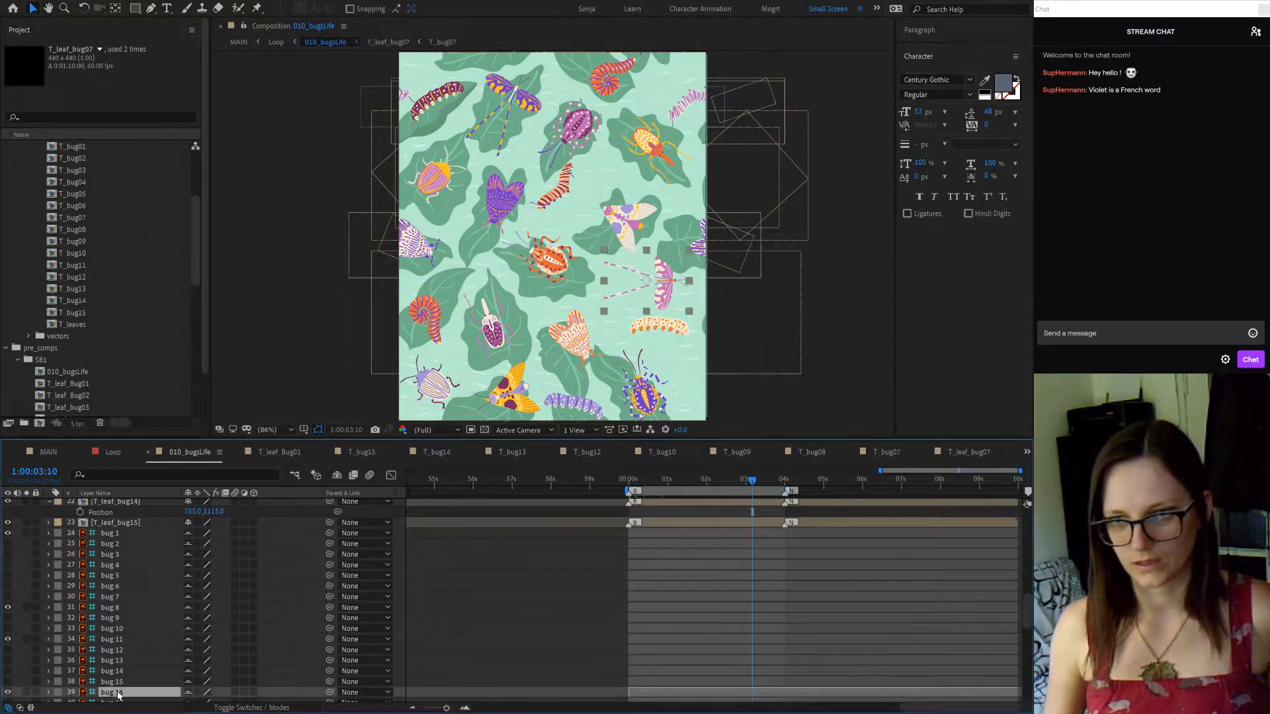
{"action": "scroll", "coordinate": [162, 600], "scroll_direction": "down", "scroll_amount": 5}
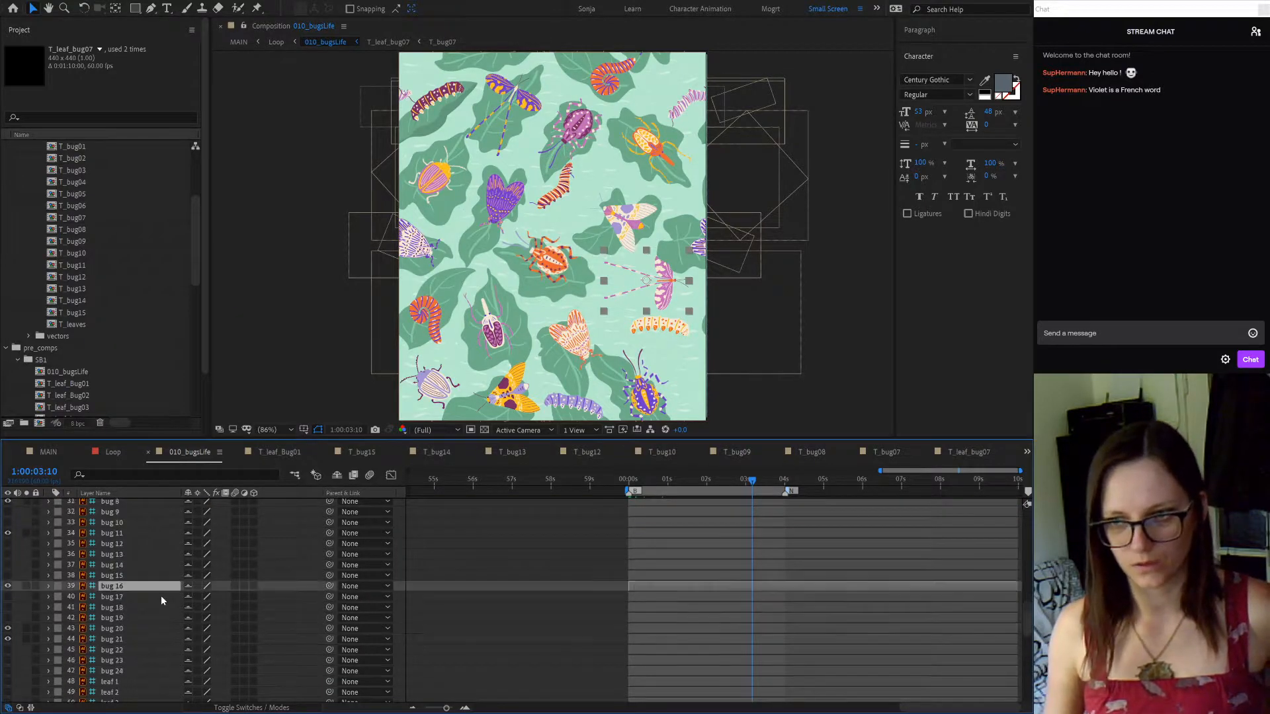
{"action": "scroll", "coordinate": [164, 599], "scroll_direction": "down", "scroll_amount": 1}
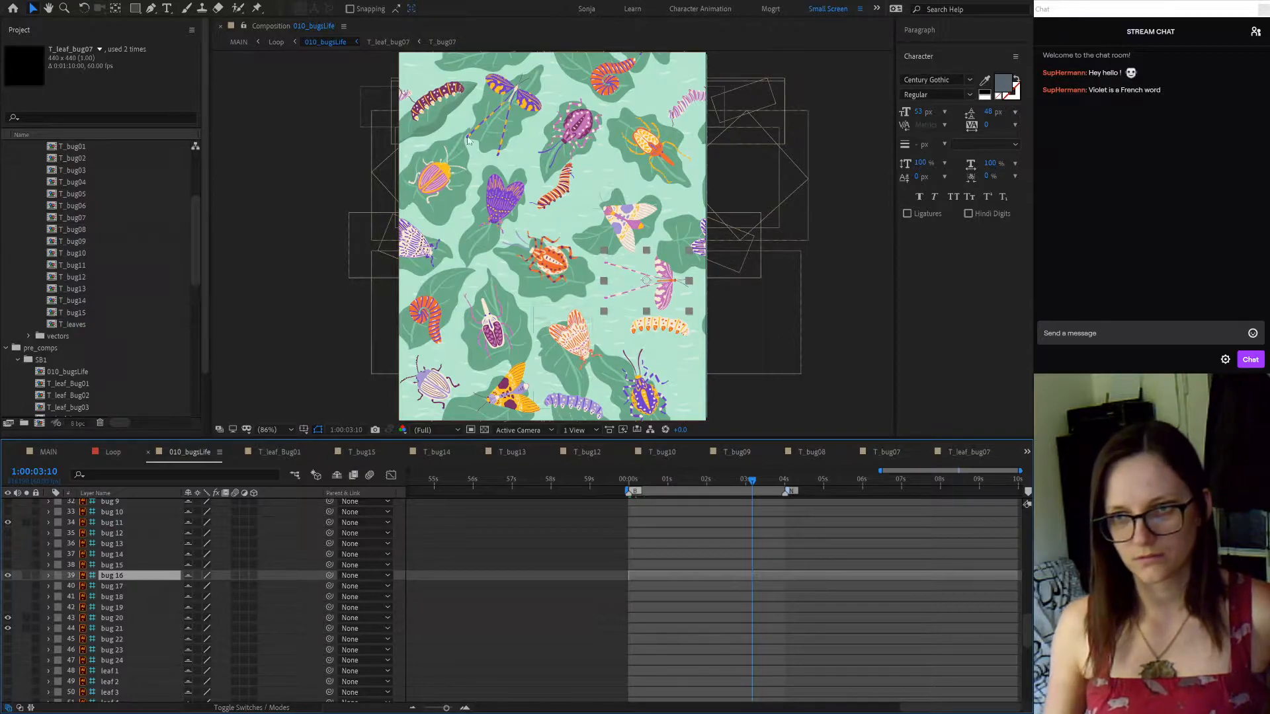
{"action": "left_click", "coordinate": [496, 101]}
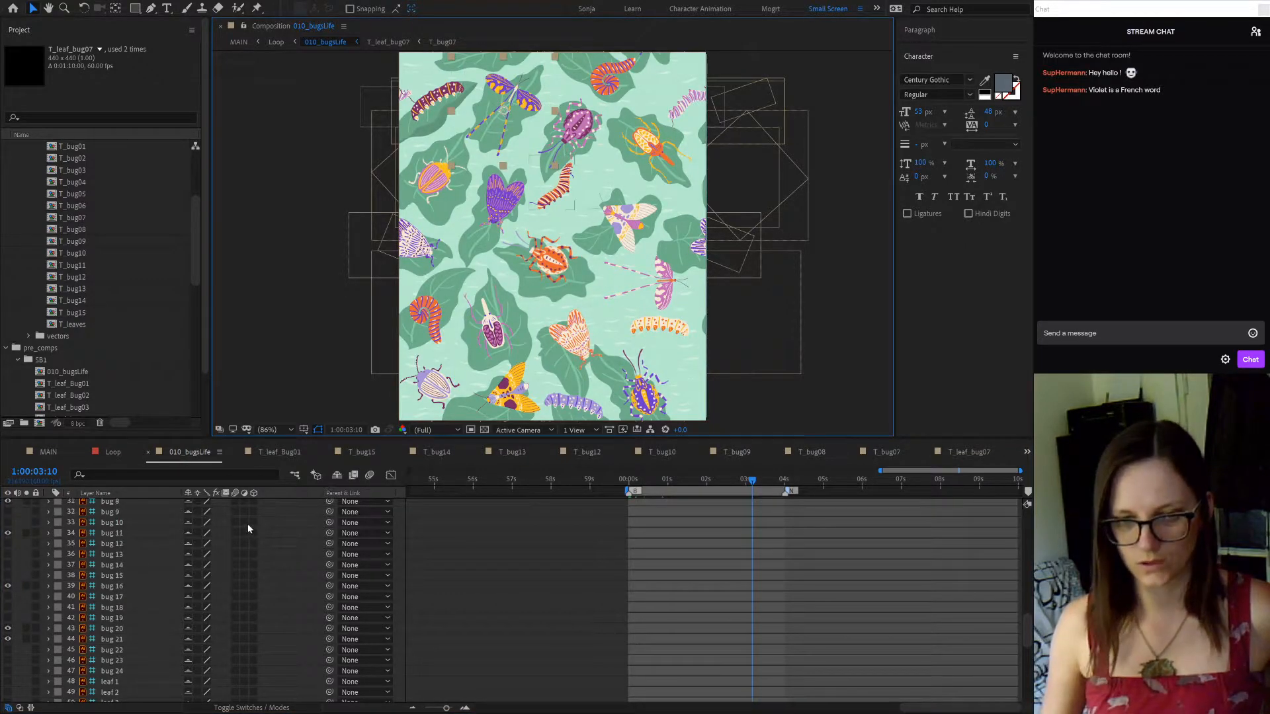
{"action": "key", "text": "u"}
{"action": "scroll", "coordinate": [236, 528], "scroll_direction": "up", "scroll_amount": 5}
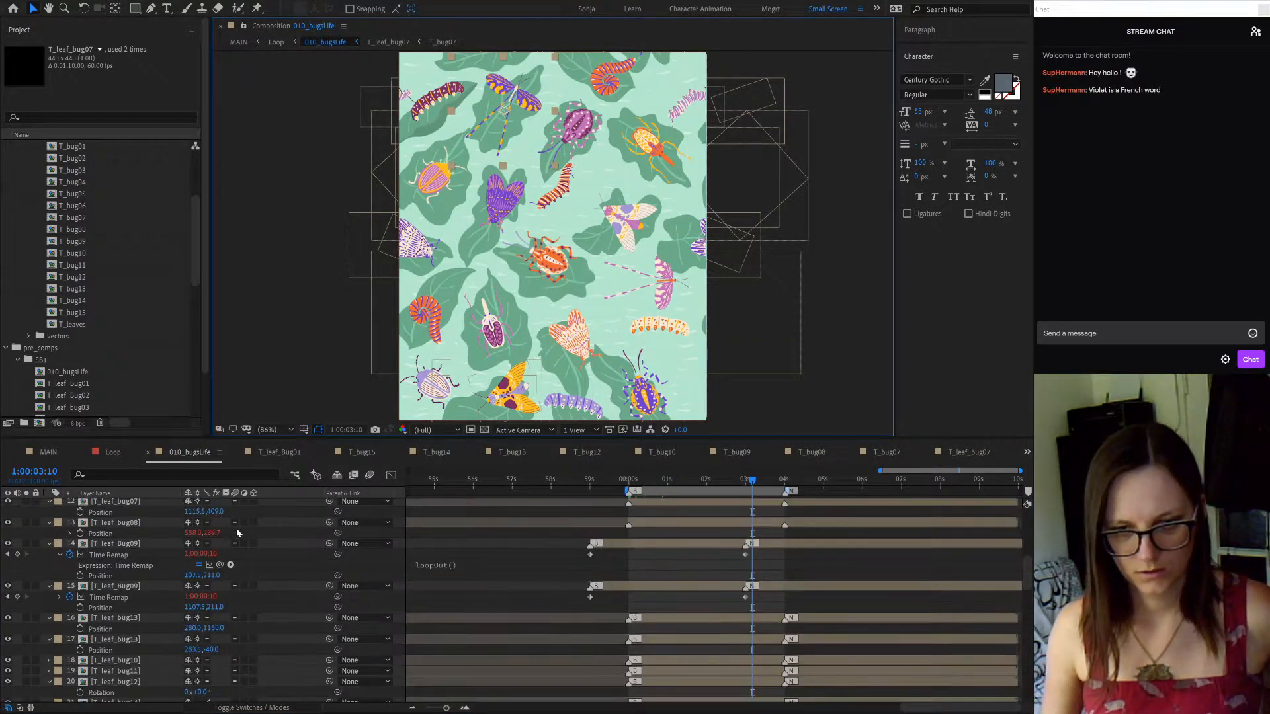
{"action": "scroll", "coordinate": [142, 582], "scroll_direction": "down", "scroll_amount": 2}
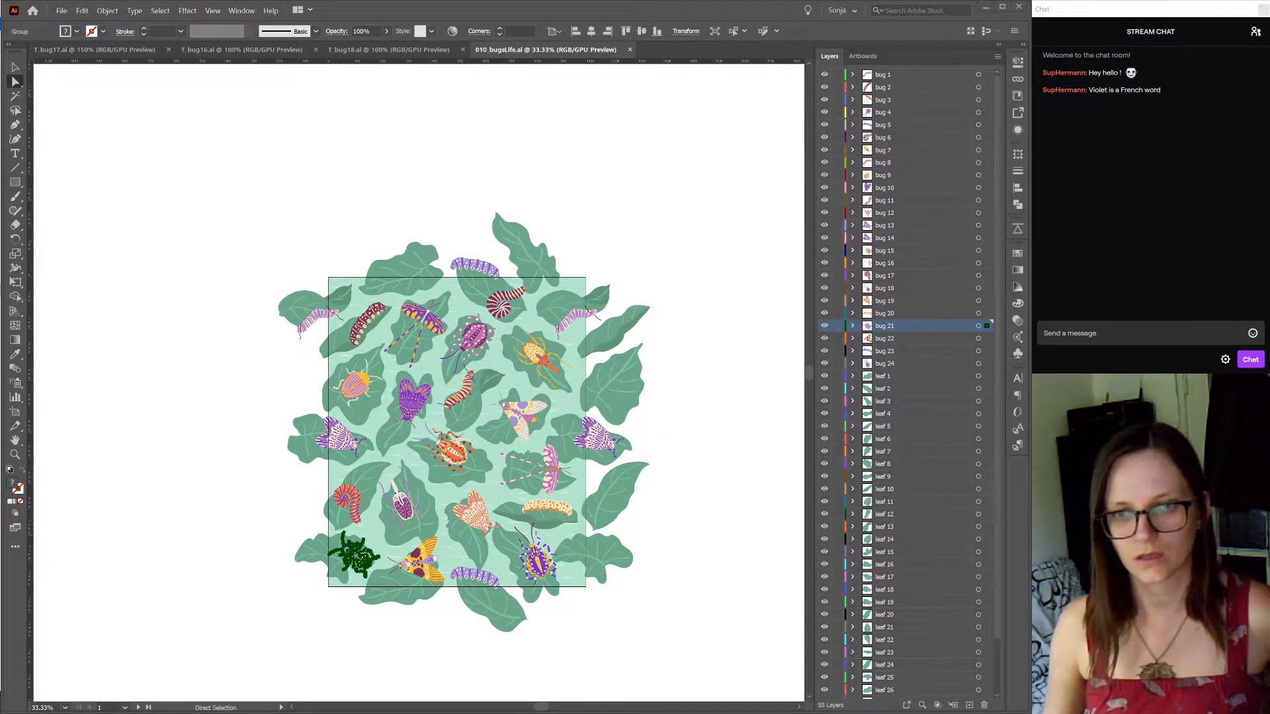
Widen the Illustrator window holding T_bug05.ai up to the stream chat and fit the whole long-tailed bug in view
{"action": "key", "text": "super+Down"}
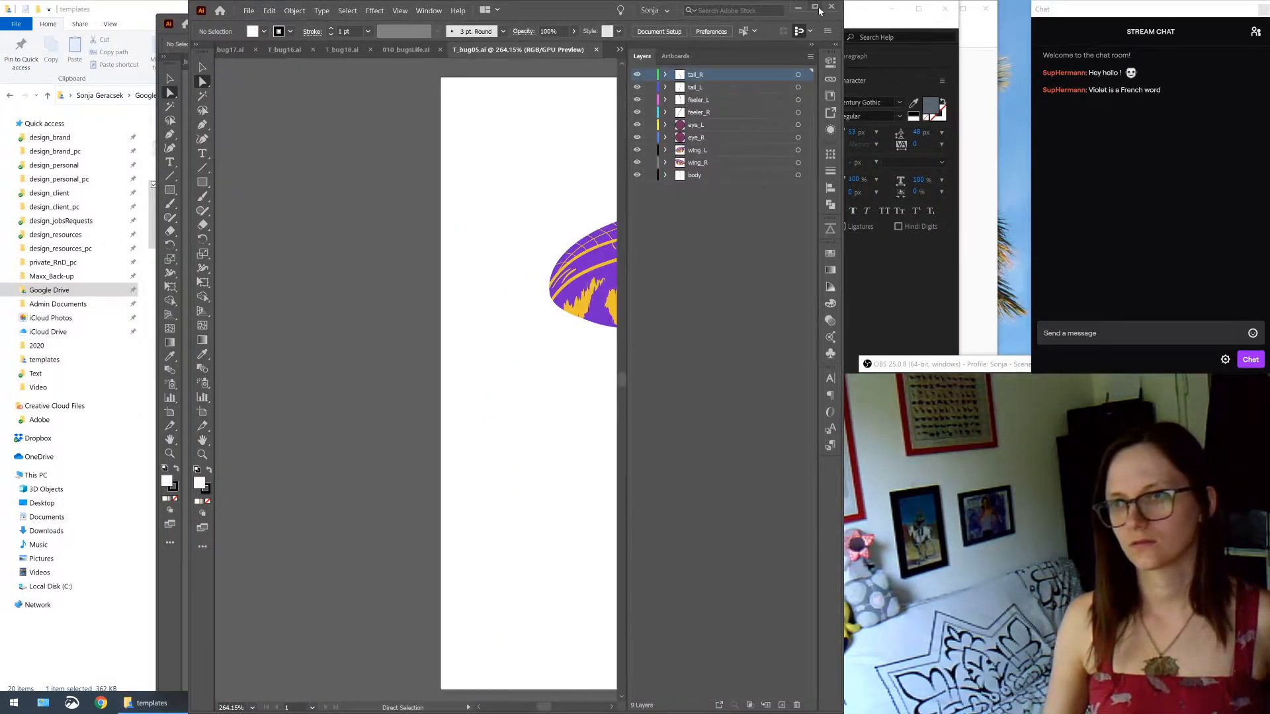
{"action": "left_click", "coordinate": [816, 8]}
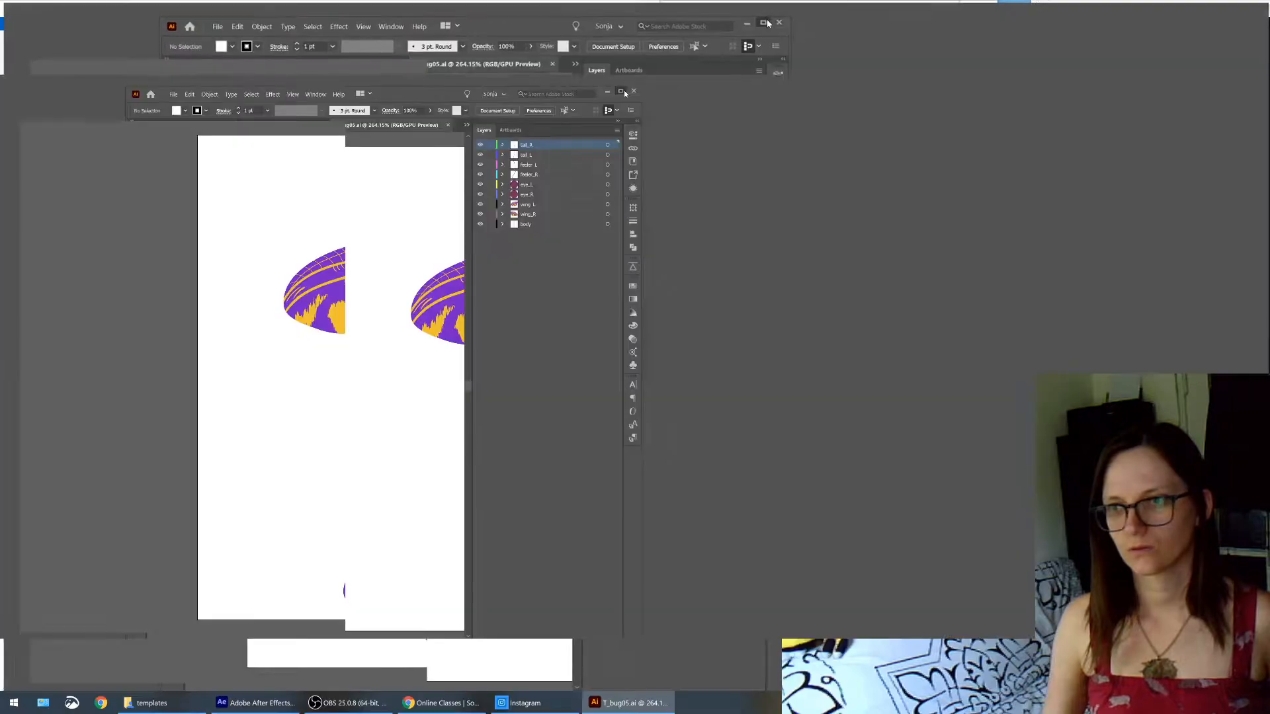
{"action": "key", "text": "super+Left"}
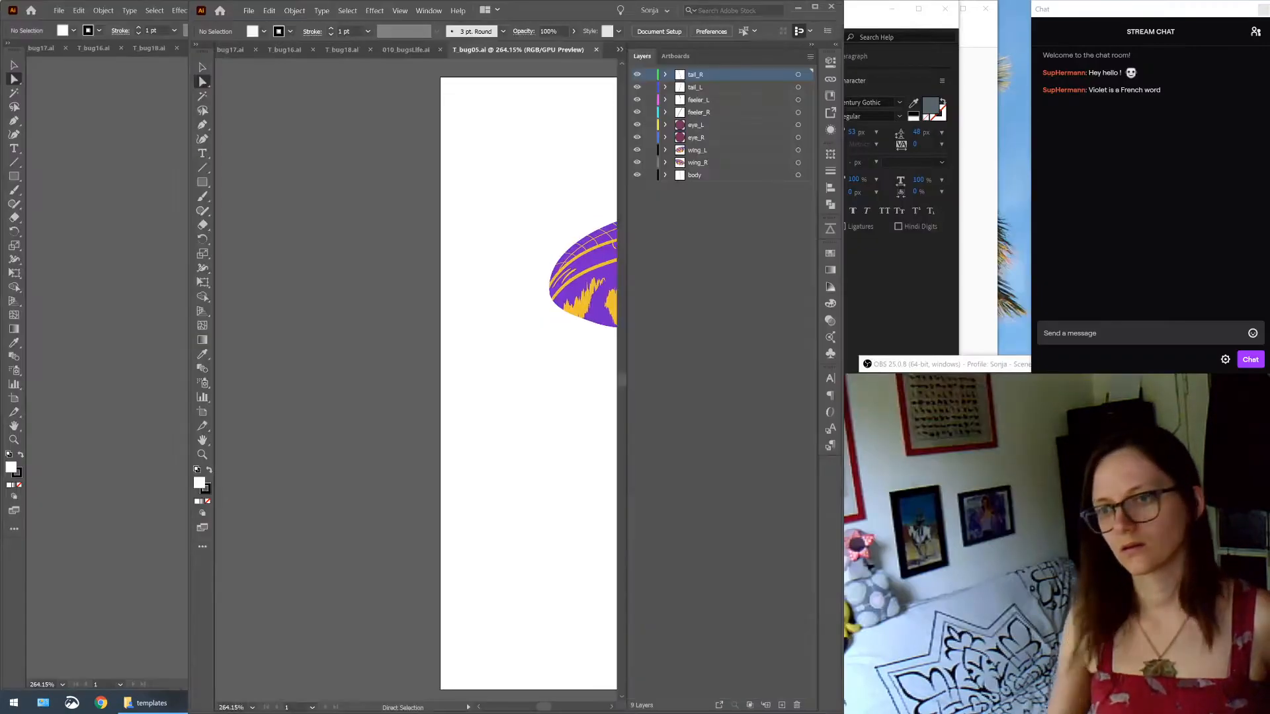
{"action": "key", "text": "Escape"}
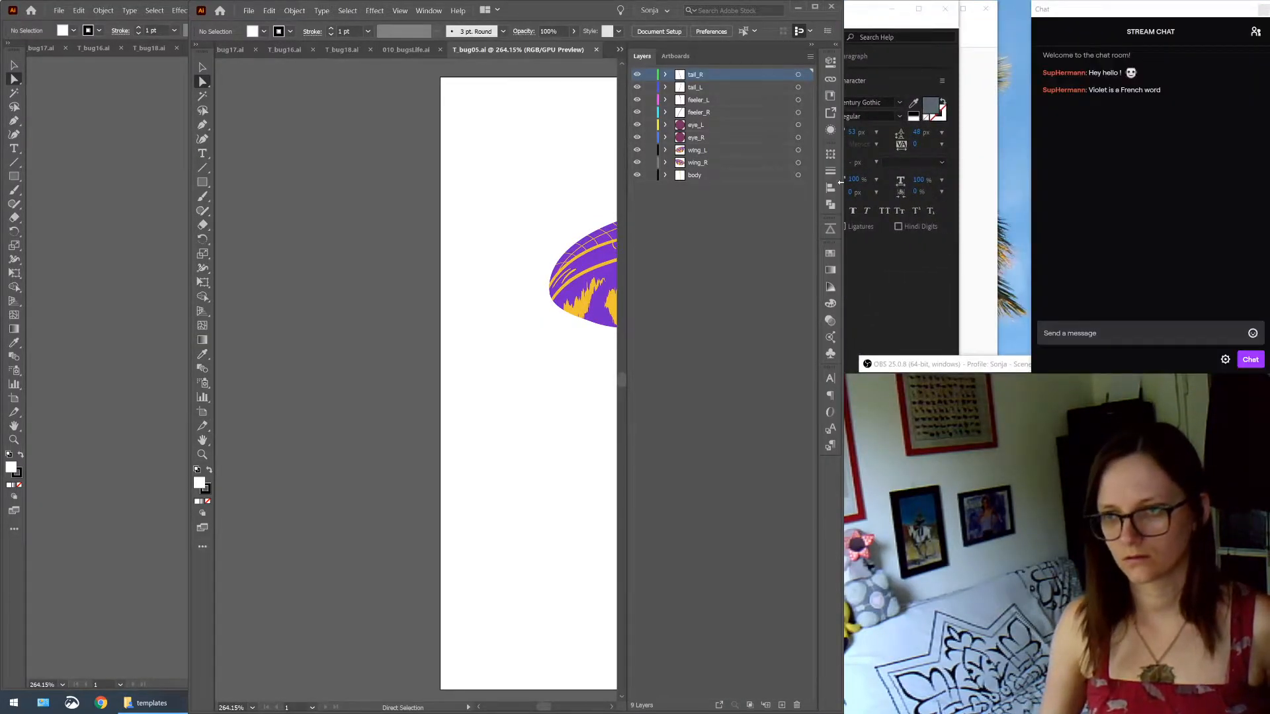
{"action": "left_click_drag", "start_coordinate": [839, 182], "coordinate": [1032, 207]}
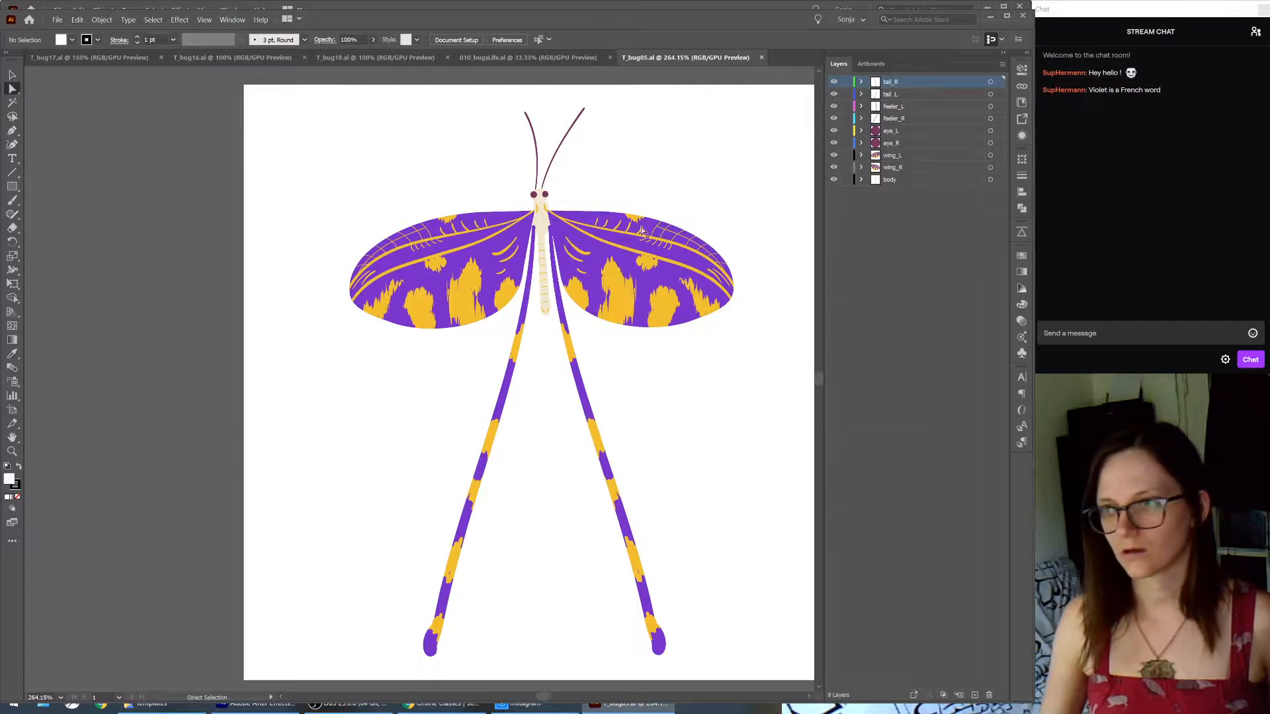
{"action": "left_click_drag", "start_coordinate": [728, 190], "coordinate": [624, 187]}
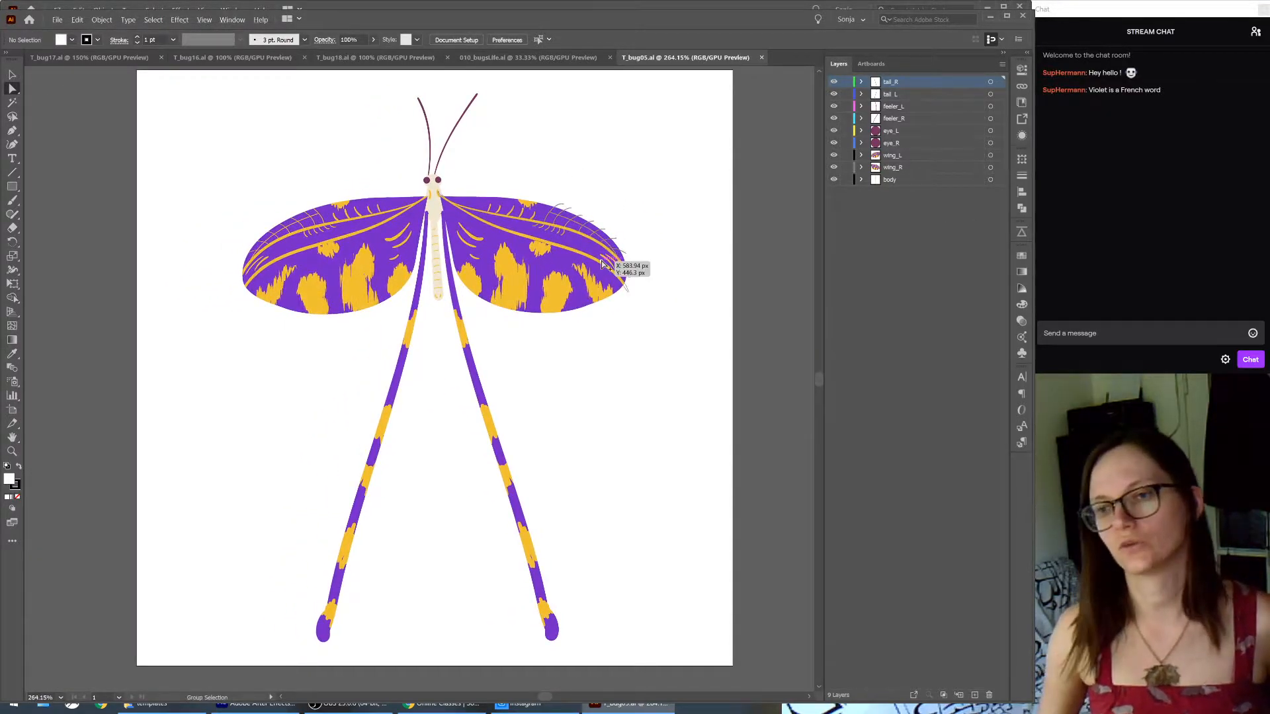
{"action": "scroll", "coordinate": [681, 309], "scroll_direction": "down", "scroll_amount": 2}
{"action": "scroll", "coordinate": [669, 294], "scroll_direction": "up", "scroll_amount": 1}
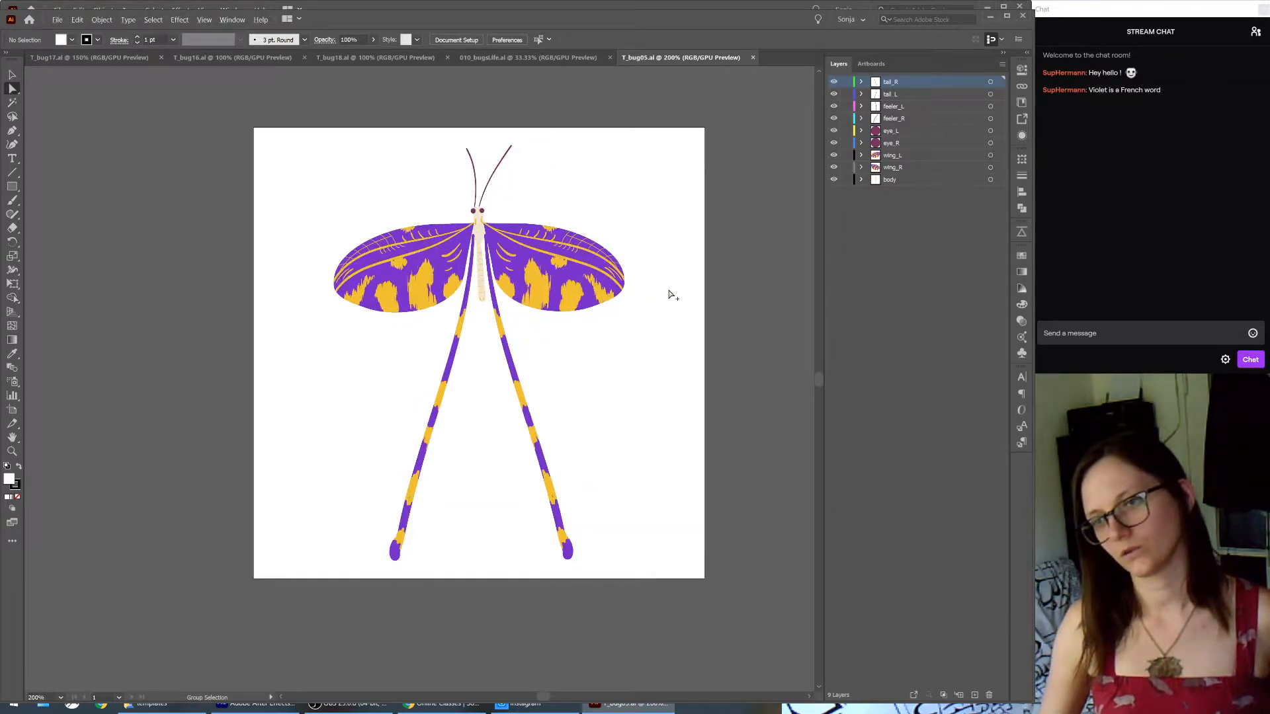
Fit the Illustrator window up to the stream chat and check the existing bug compositions in After Effects
{"action": "left_click_drag", "start_coordinate": [686, 269], "coordinate": [658, 297]}
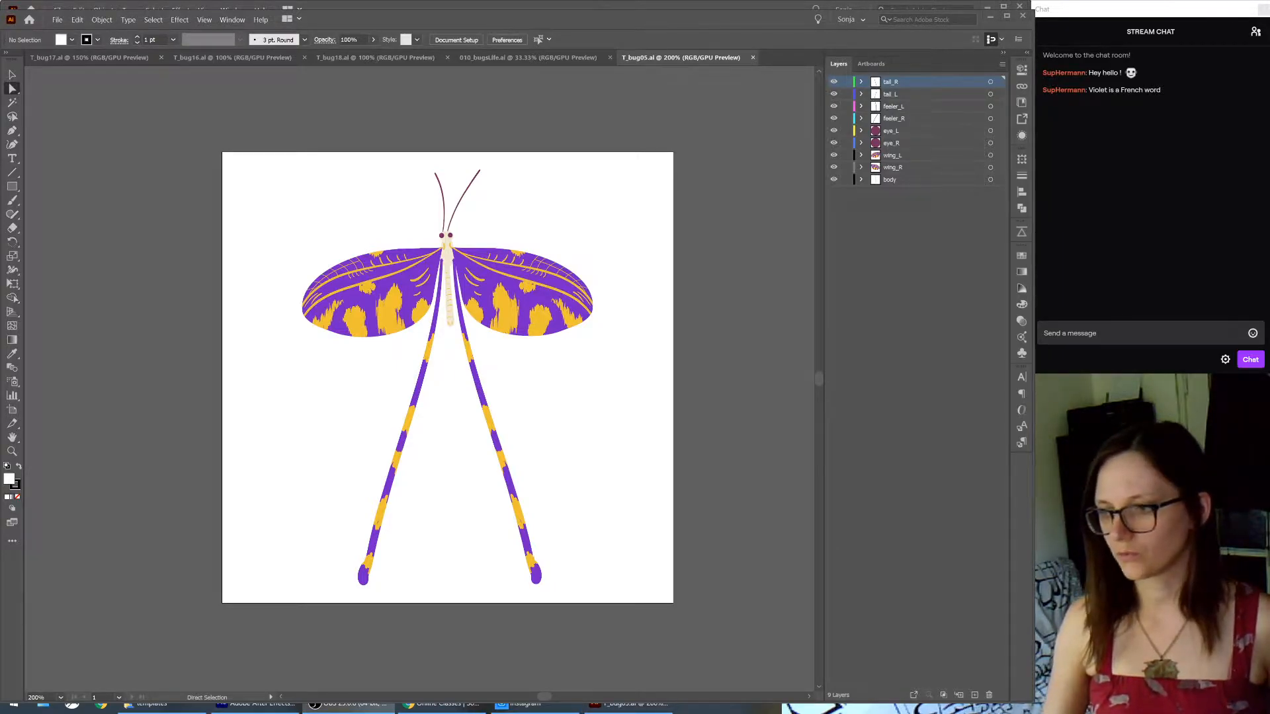
{"action": "left_click_drag", "start_coordinate": [1033, 125], "coordinate": [1029, 115]}
{"action": "left_click", "coordinate": [1030, 122]}
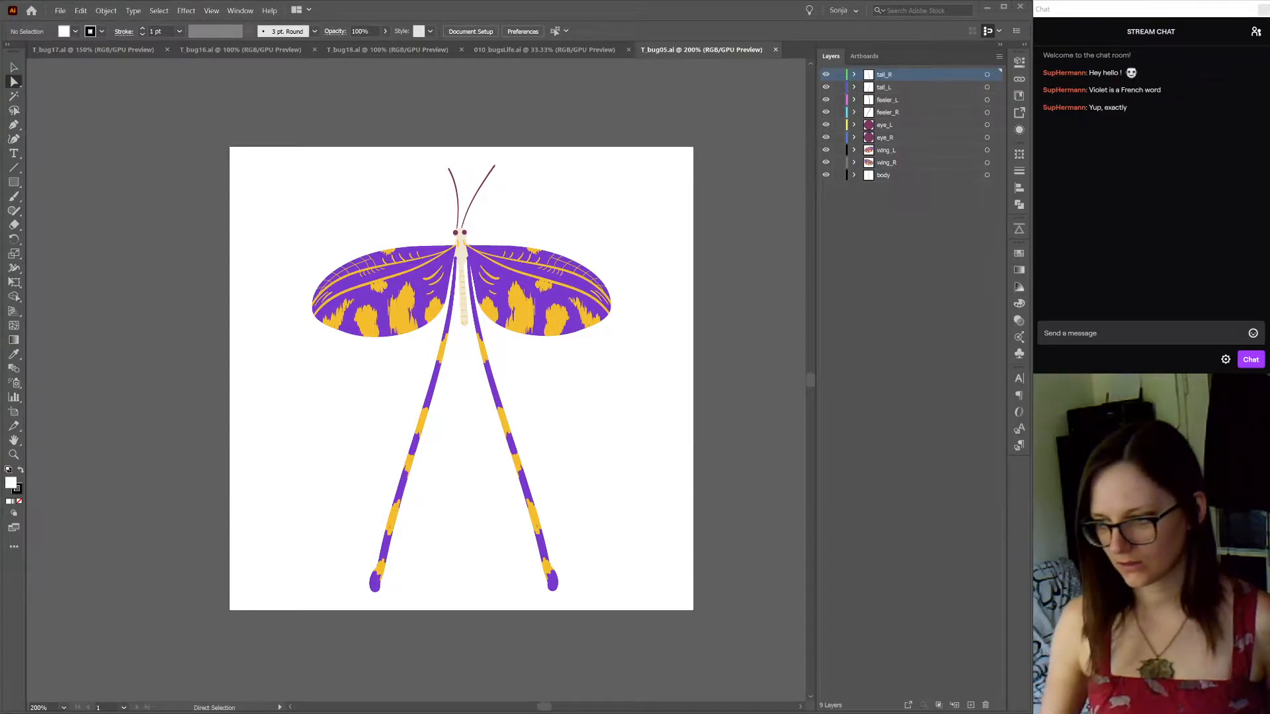
{"action": "key", "text": "alt+Tab"}
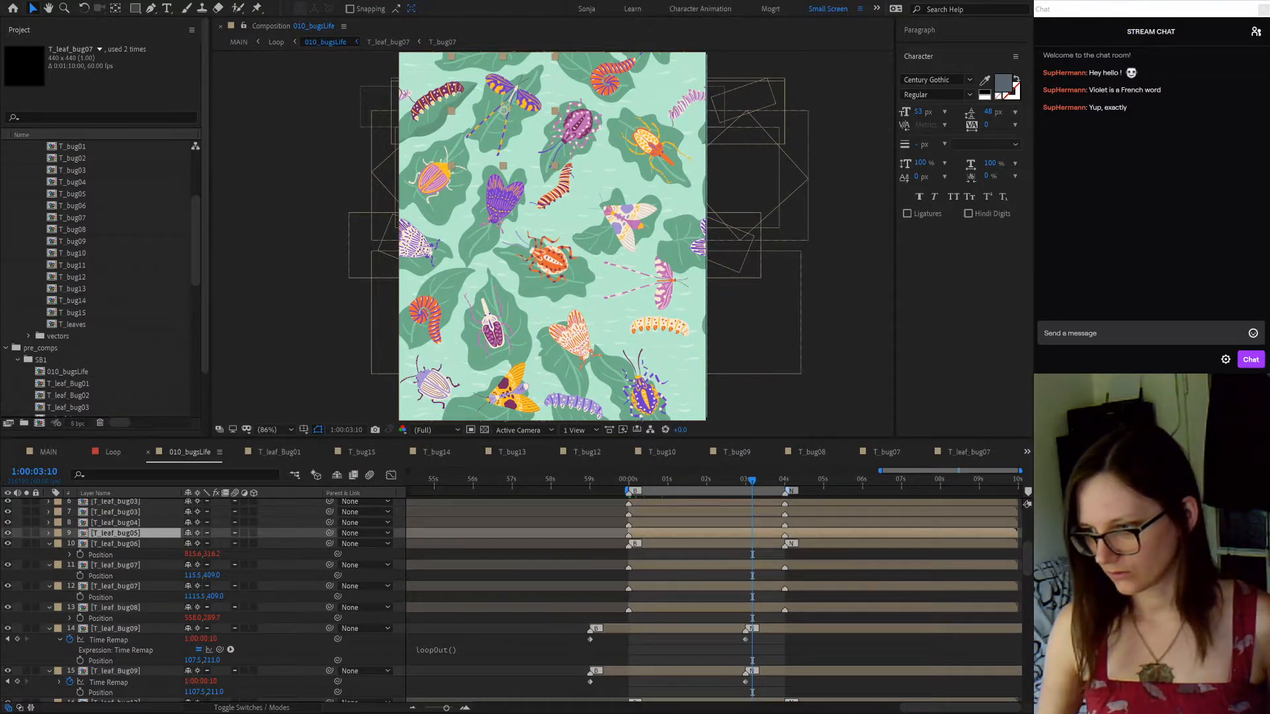
{"action": "key", "text": "alt+Tab"}
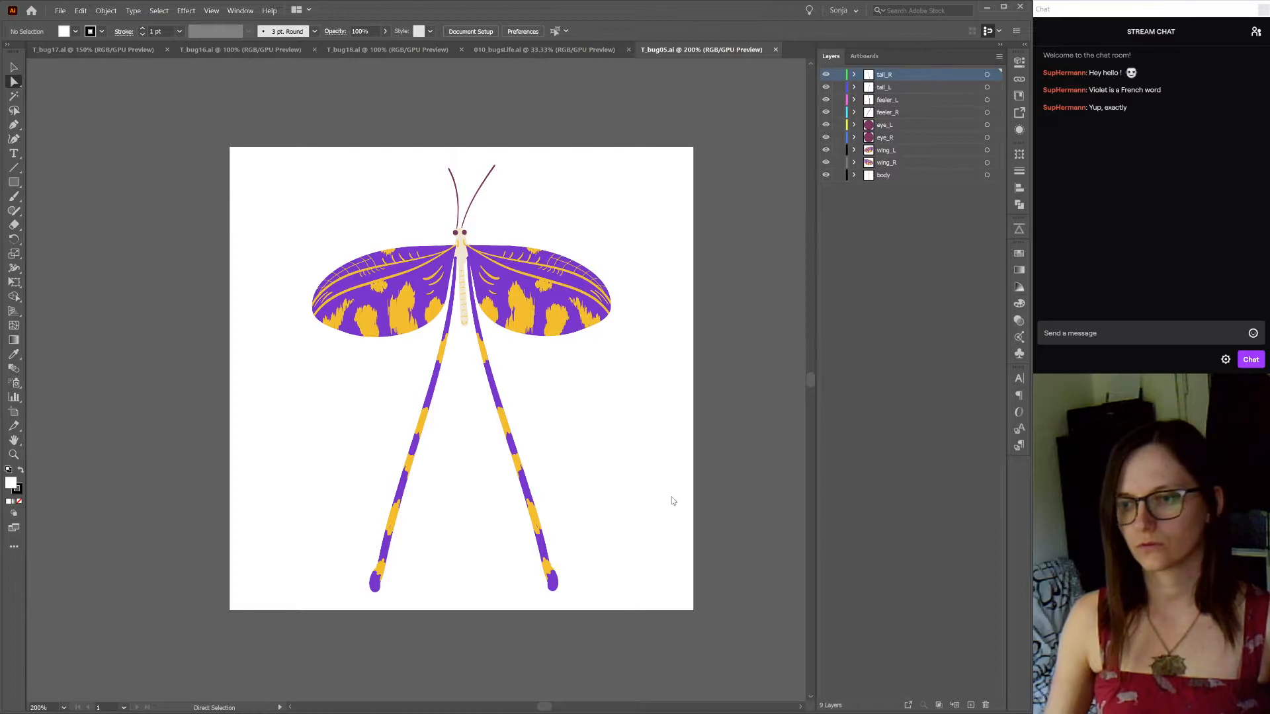
Save the purple-and-yellow long-tailed bug as T_bug19.ai and paste the pink long-tailed bug from 010_bugsLife into it
{"action": "left_click", "coordinate": [551, 50]}
{"action": "left_click", "coordinate": [556, 474]}
{"action": "key", "text": "ctrl+shift+a"}
{"action": "key", "text": "v"}
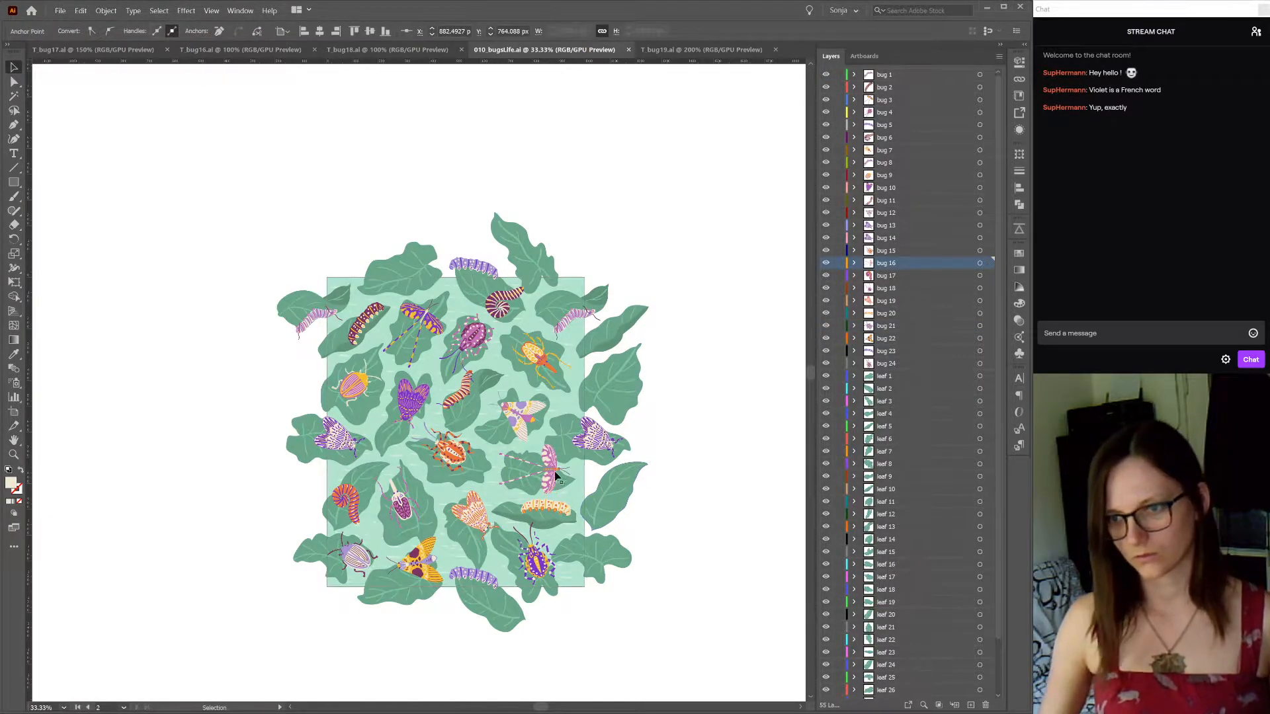
{"action": "left_click", "coordinate": [554, 479]}
{"action": "key", "text": "a"}
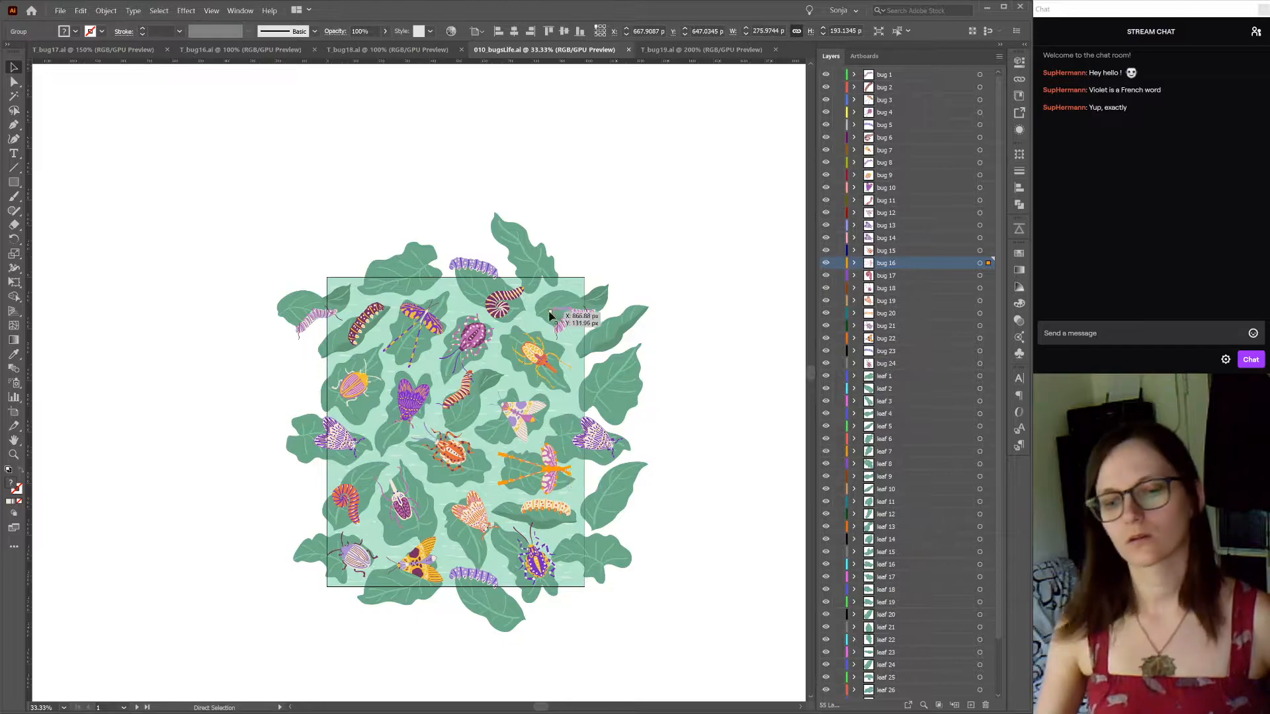
{"action": "left_click", "coordinate": [713, 50]}
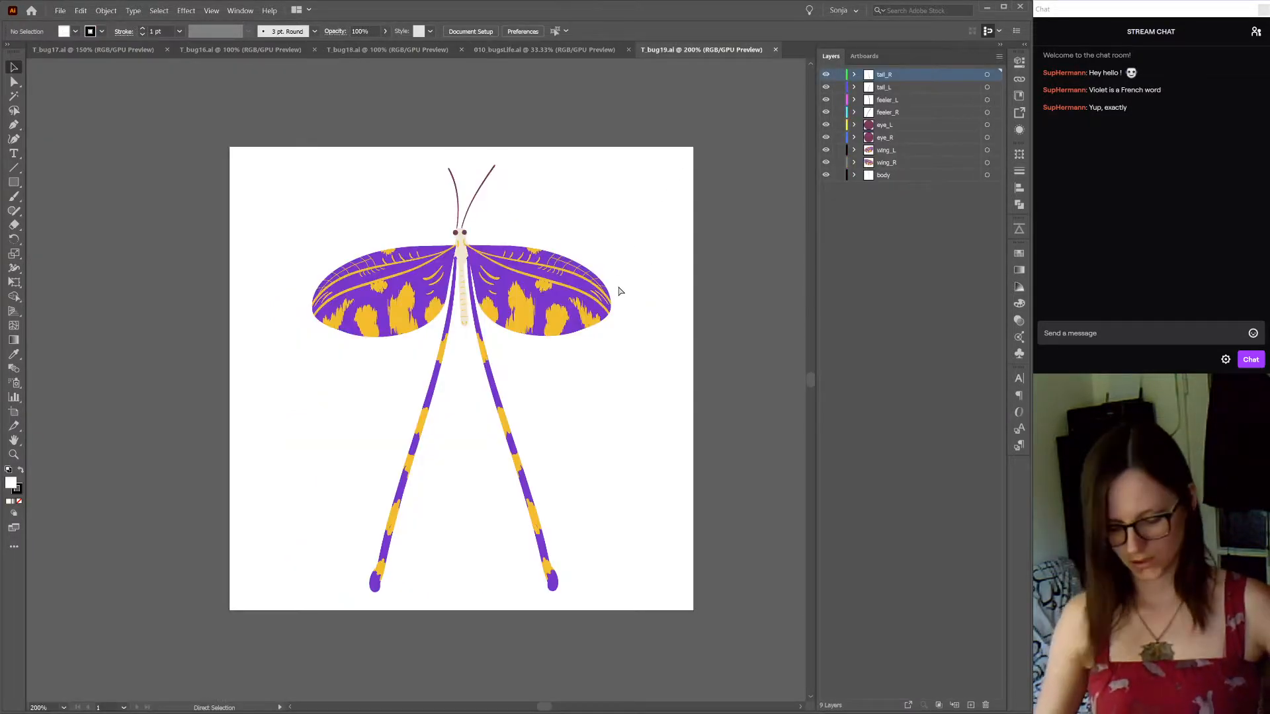
{"action": "key", "text": "ctrl+v"}
Move the pasted pink bug beside the artboard's left edge and lock its group in the tail_R layer
{"action": "left_click", "coordinate": [853, 74]}
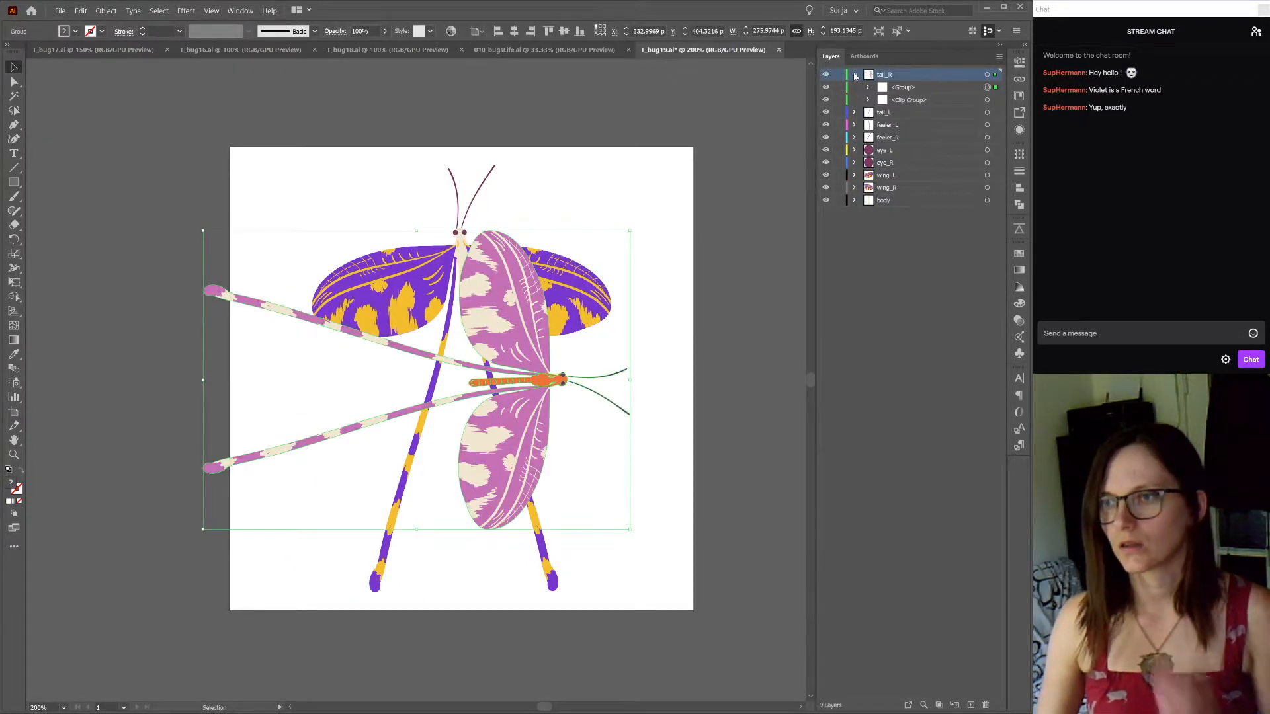
{"action": "left_click", "coordinate": [839, 87]}
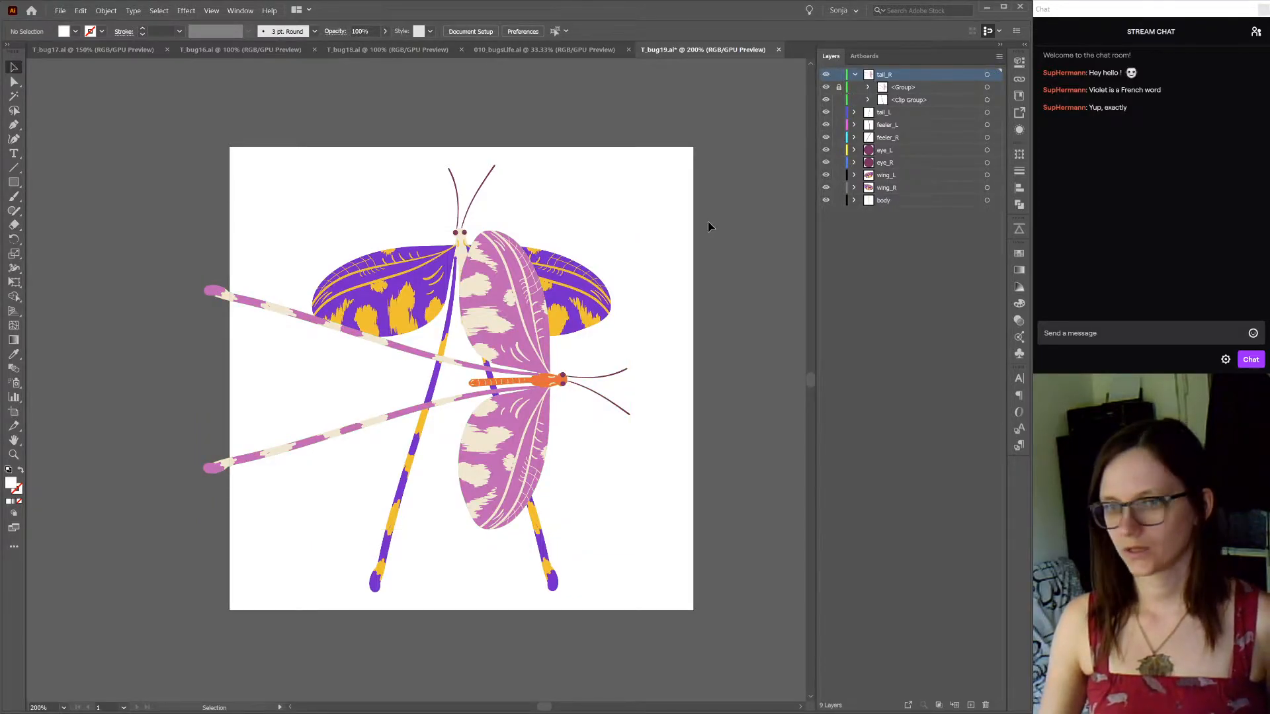
{"action": "scroll", "coordinate": [568, 361], "scroll_direction": "down", "scroll_amount": 1}
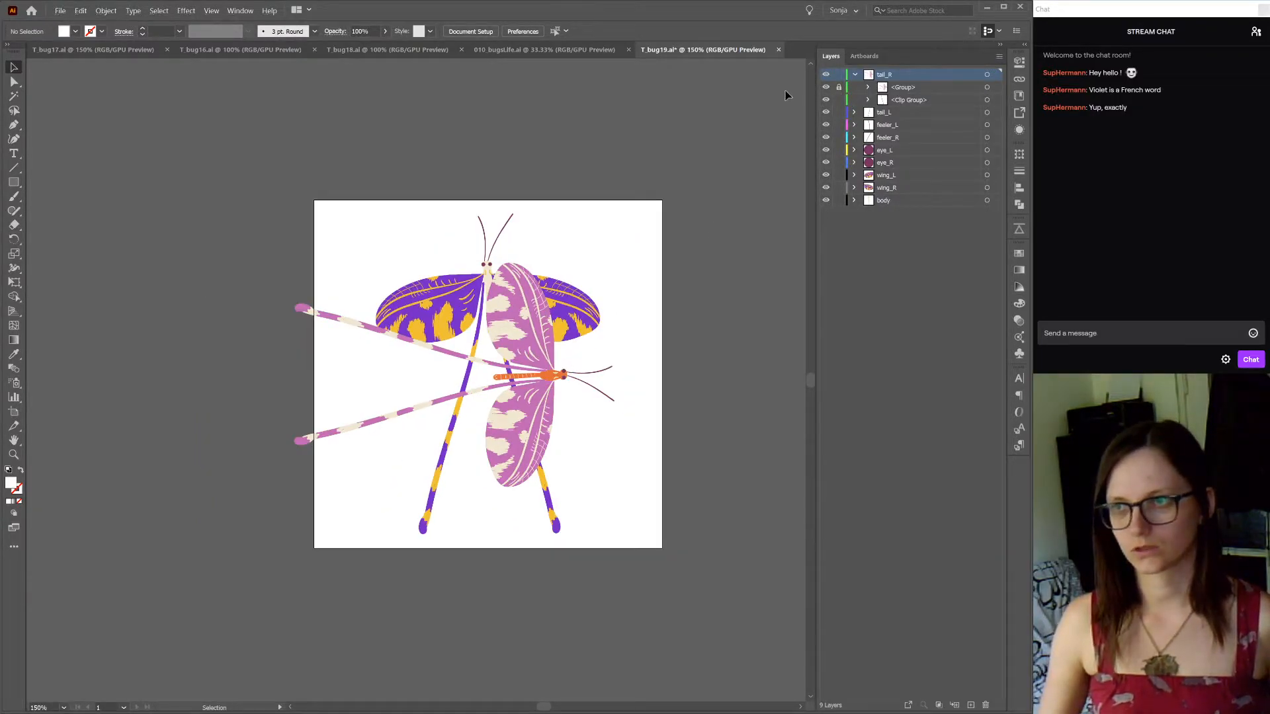
{"action": "left_click", "coordinate": [838, 87]}
{"action": "left_click_drag", "start_coordinate": [535, 360], "coordinate": [251, 241]}
{"action": "left_click", "coordinate": [839, 87]}
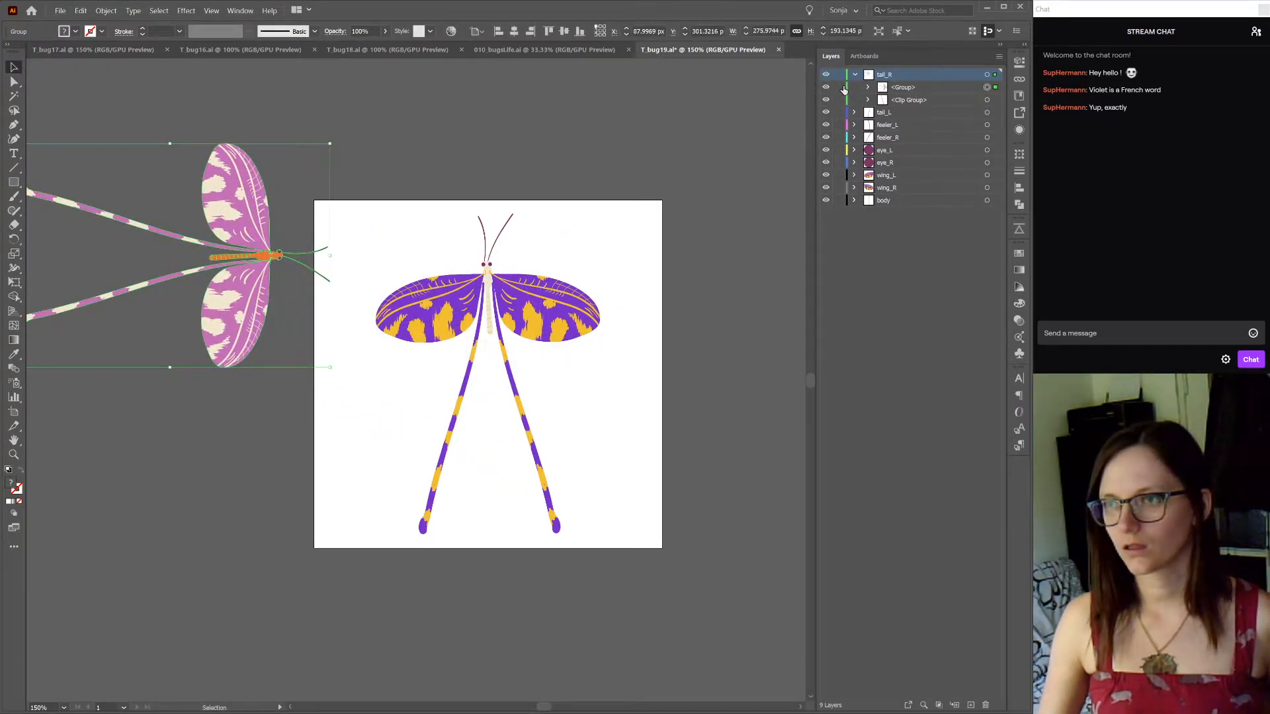
Recolour all yellow markings on the wings and tails with the cream sampled from the pink reference bug's wing
{"action": "key", "text": "a"}
{"action": "left_click", "coordinate": [531, 329]}
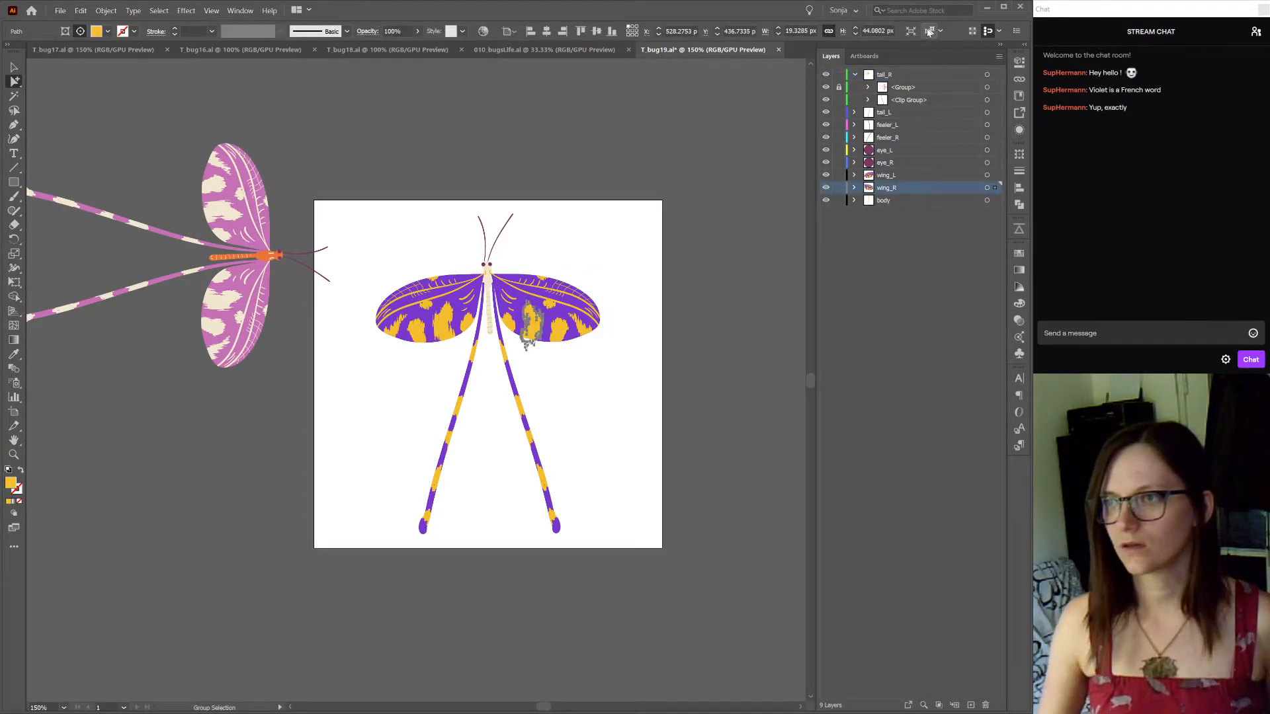
{"action": "key", "text": "ctrl+a"}
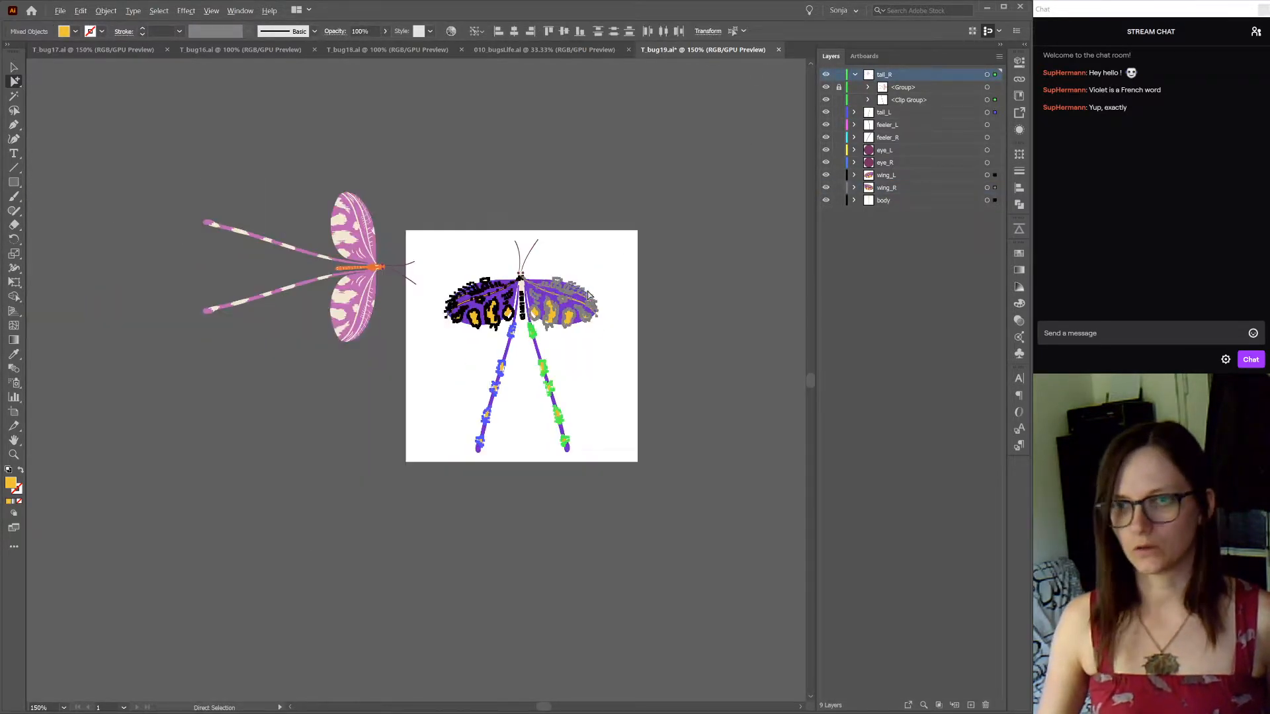
{"action": "key", "text": "i"}
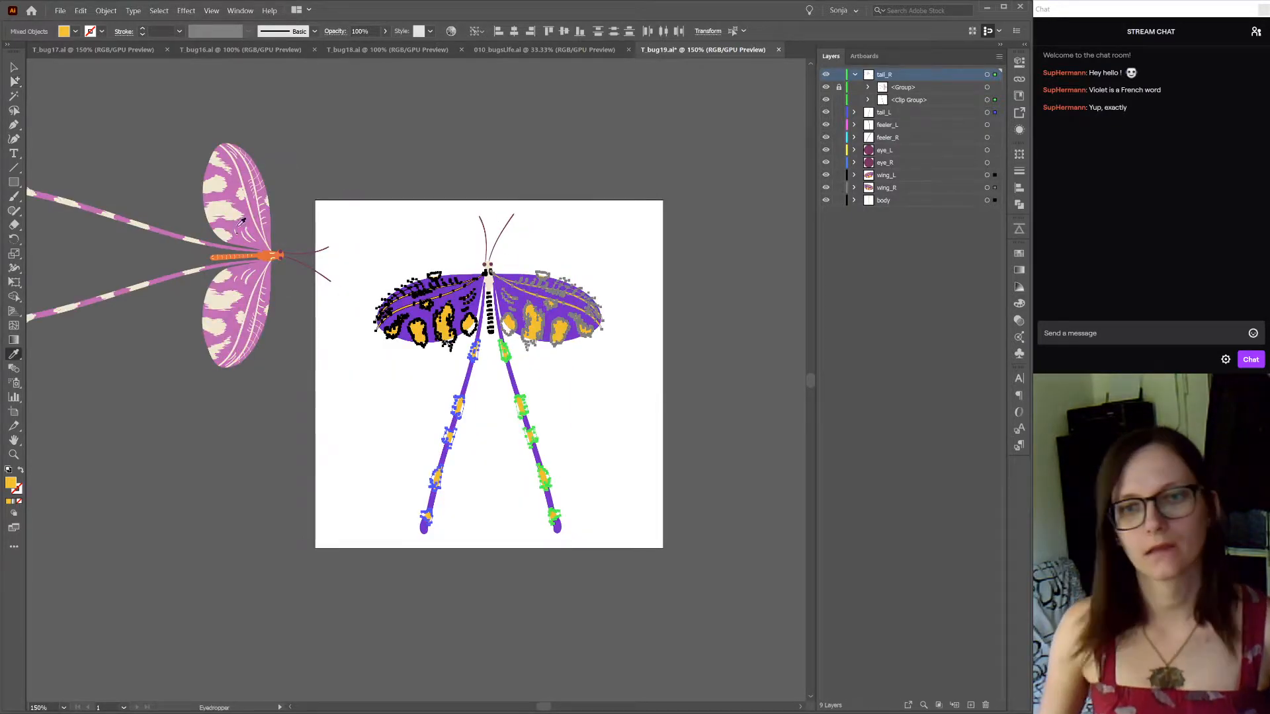
{"action": "left_click", "coordinate": [230, 204]}
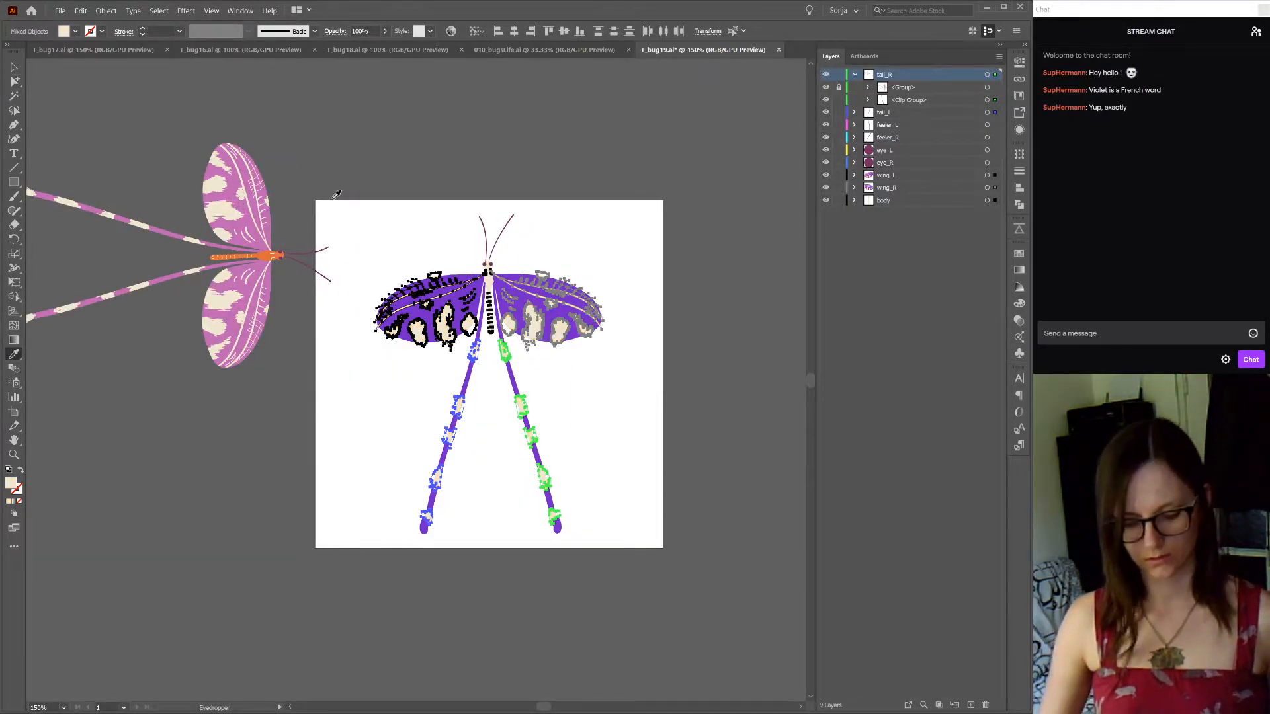
{"action": "key", "text": "v"}
{"action": "left_click", "coordinate": [703, 190]}
{"action": "key", "text": "a"}
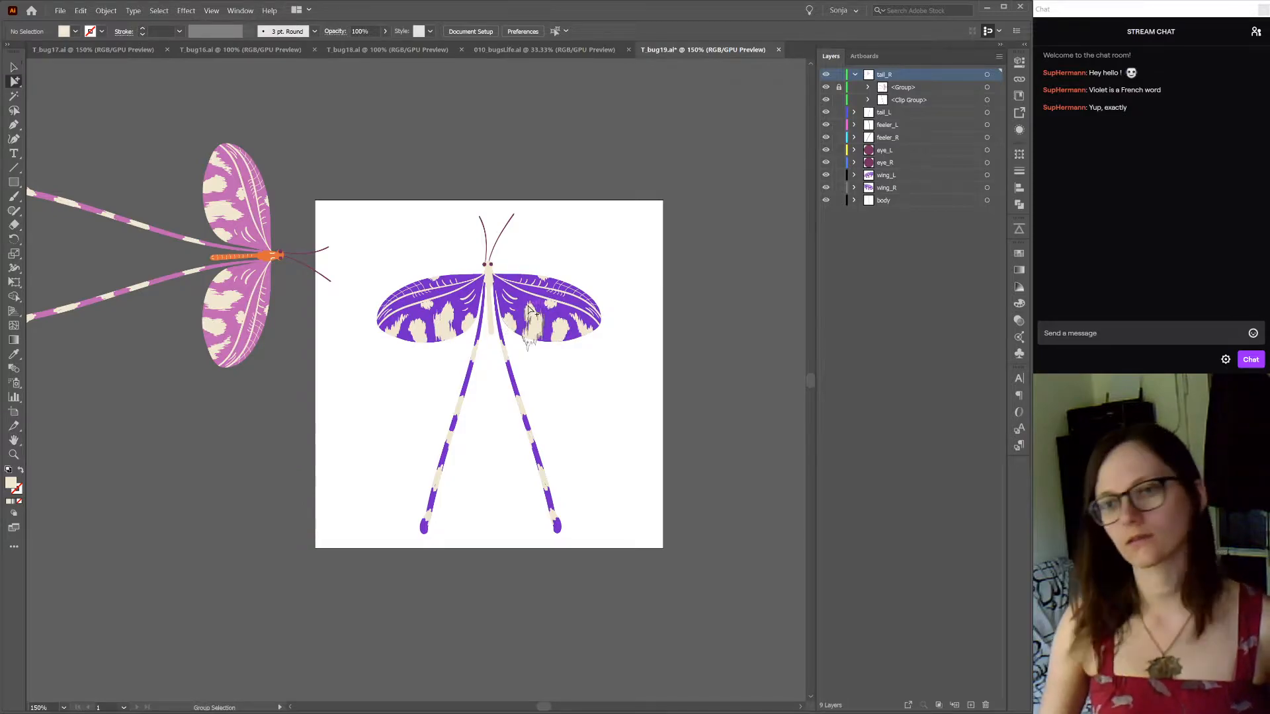
Select all purple wing and tail shapes by their matching fill and recolour them with the reference bug's pink
{"action": "left_click", "coordinate": [534, 315]}
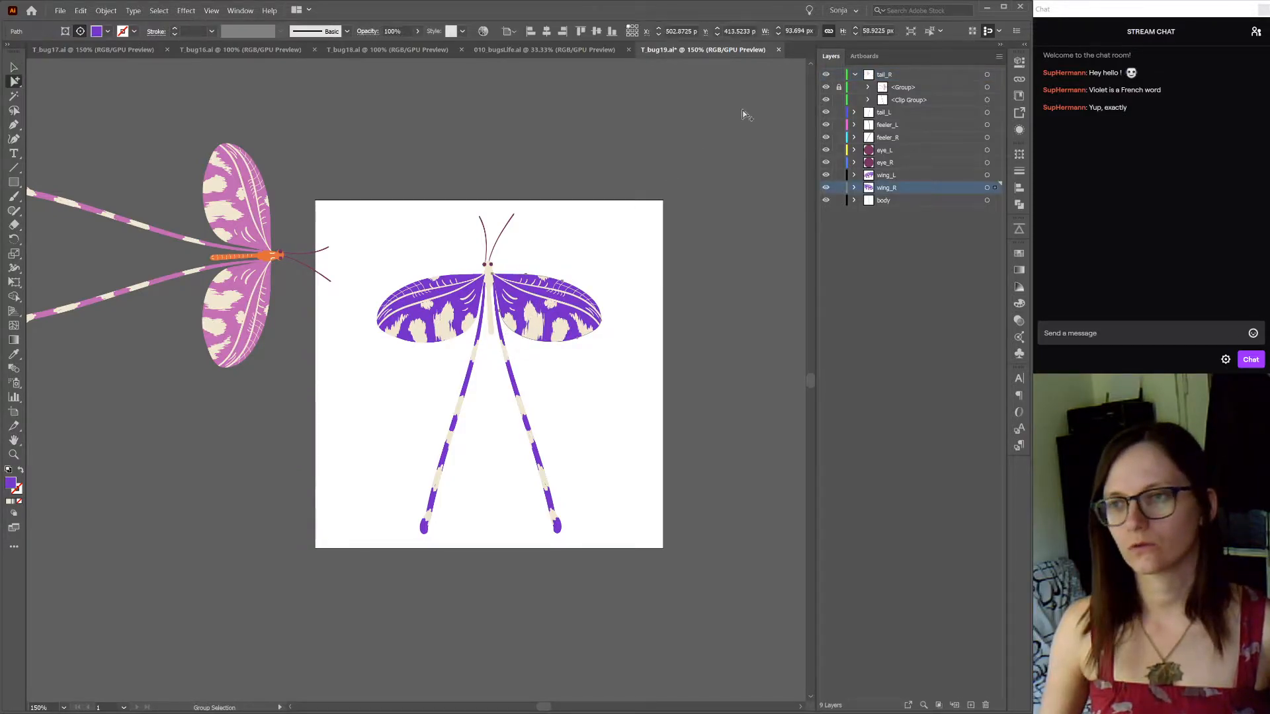
{"action": "left_click", "coordinate": [929, 31]}
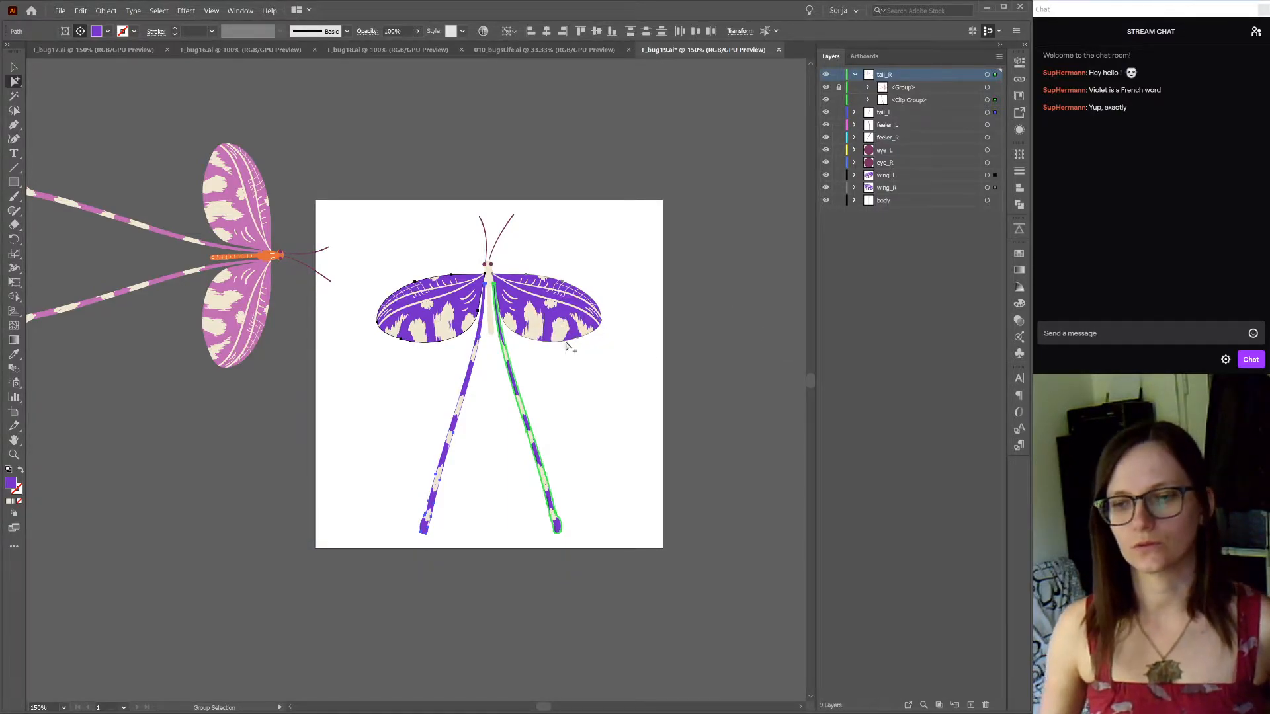
{"action": "scroll", "coordinate": [552, 311], "scroll_direction": "up", "scroll_amount": 6}
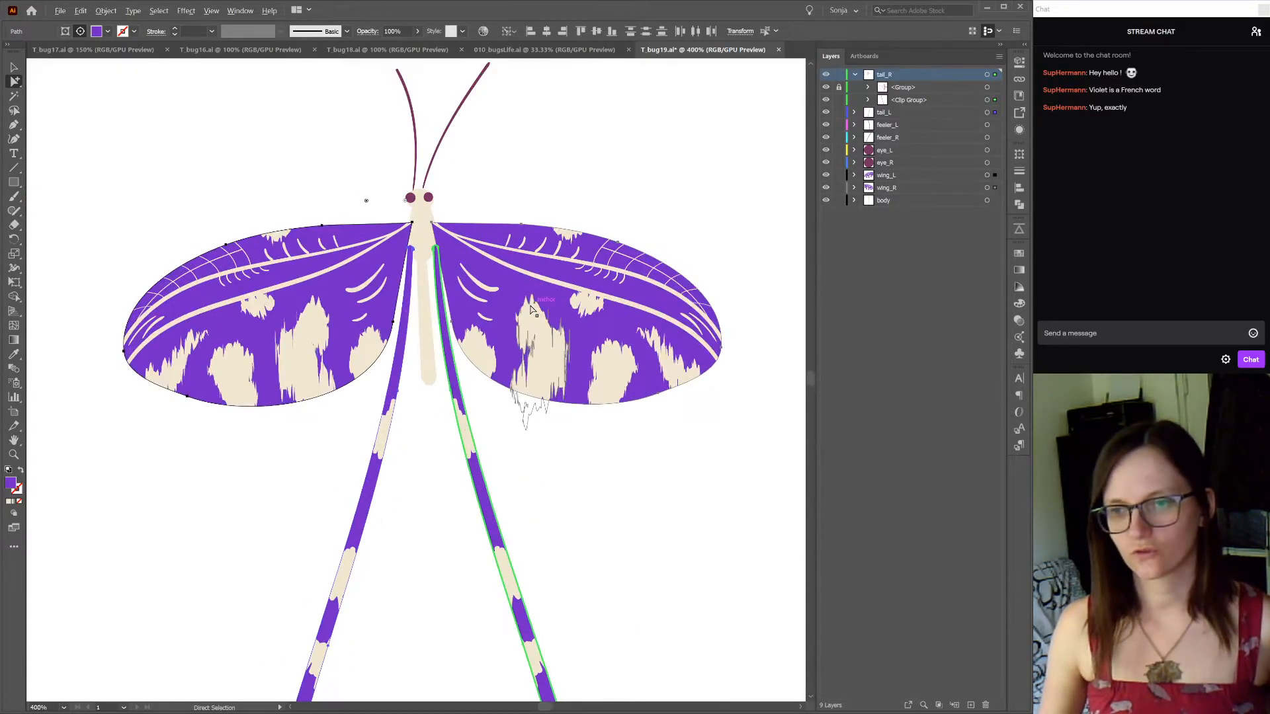
{"action": "scroll", "coordinate": [548, 307], "scroll_direction": "down", "scroll_amount": 6}
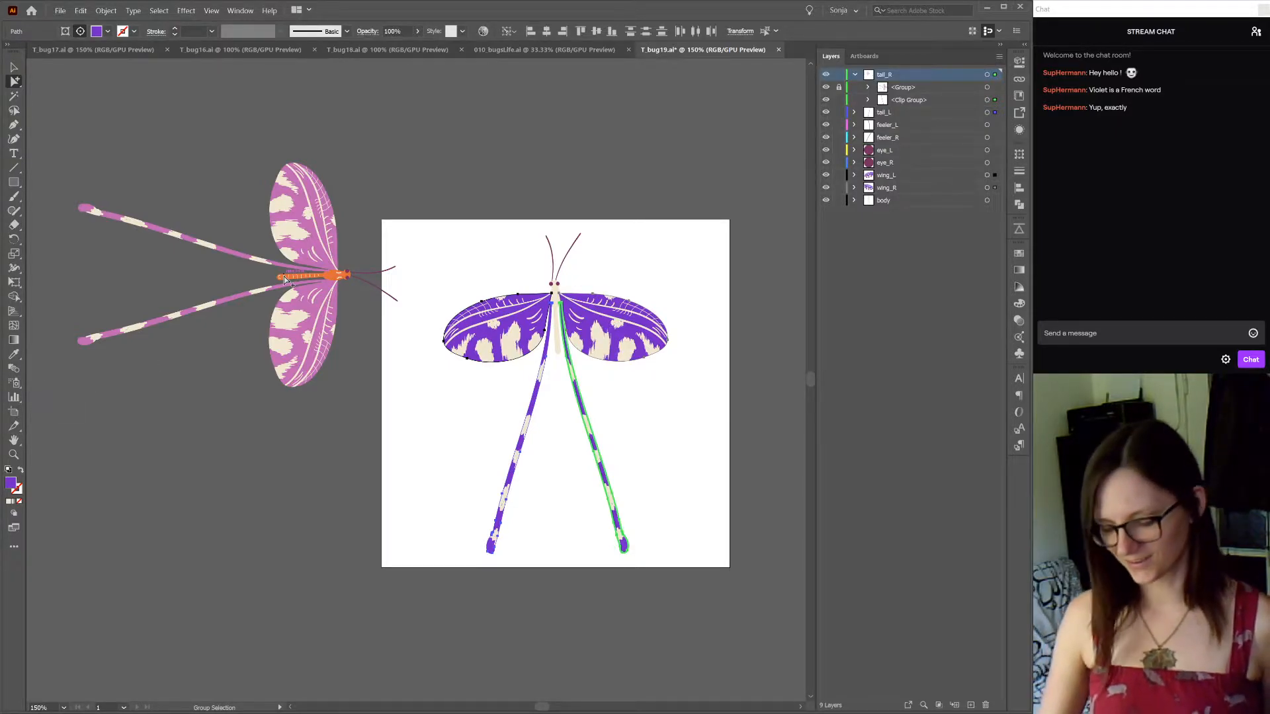
{"action": "key", "text": "i"}
{"action": "left_click", "coordinate": [321, 303]}
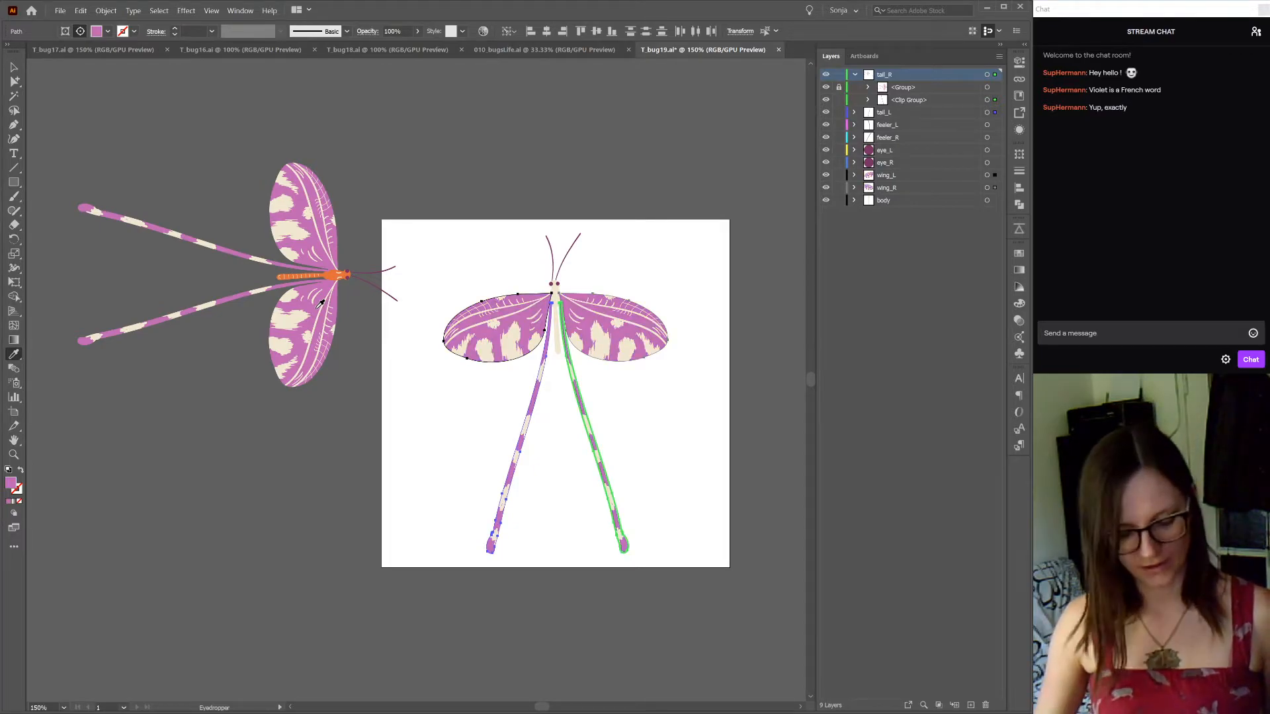
{"action": "key", "text": "a"}
{"action": "left_click", "coordinate": [405, 399]}
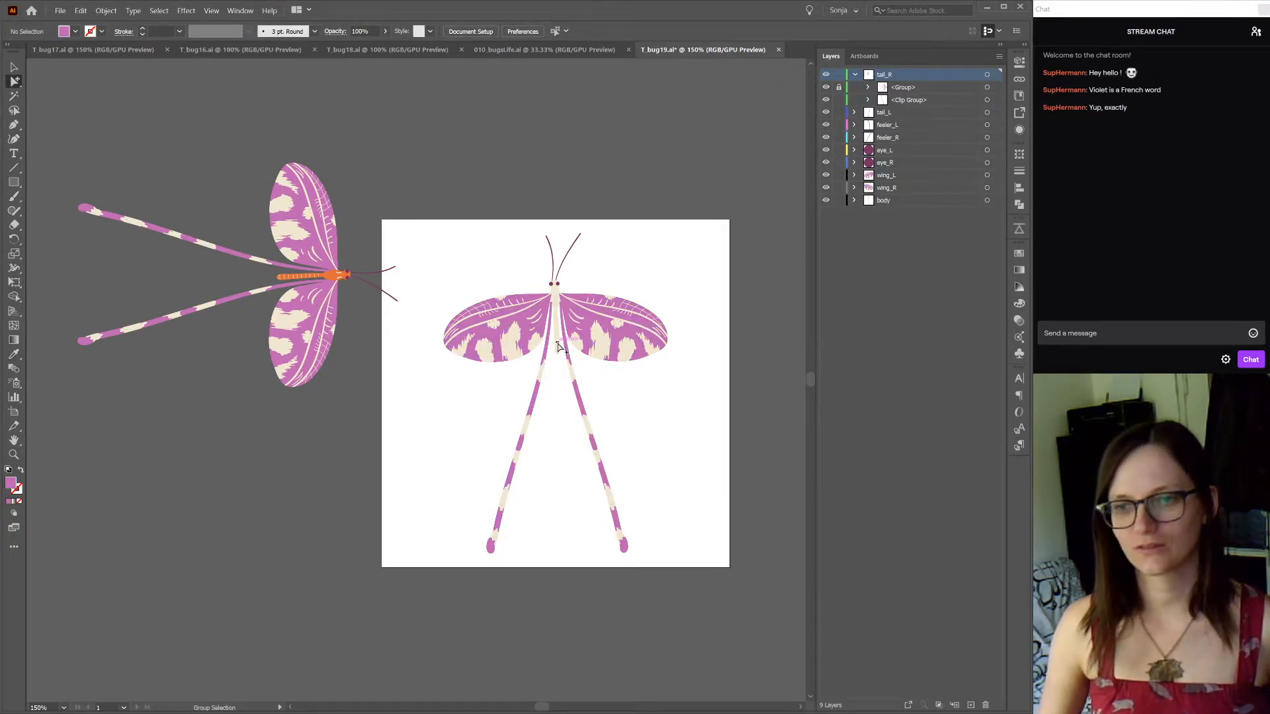
Select the cream body shape of the recoloured bug in the body layer
{"action": "scroll", "coordinate": [557, 346], "scroll_direction": "up", "scroll_amount": 2}
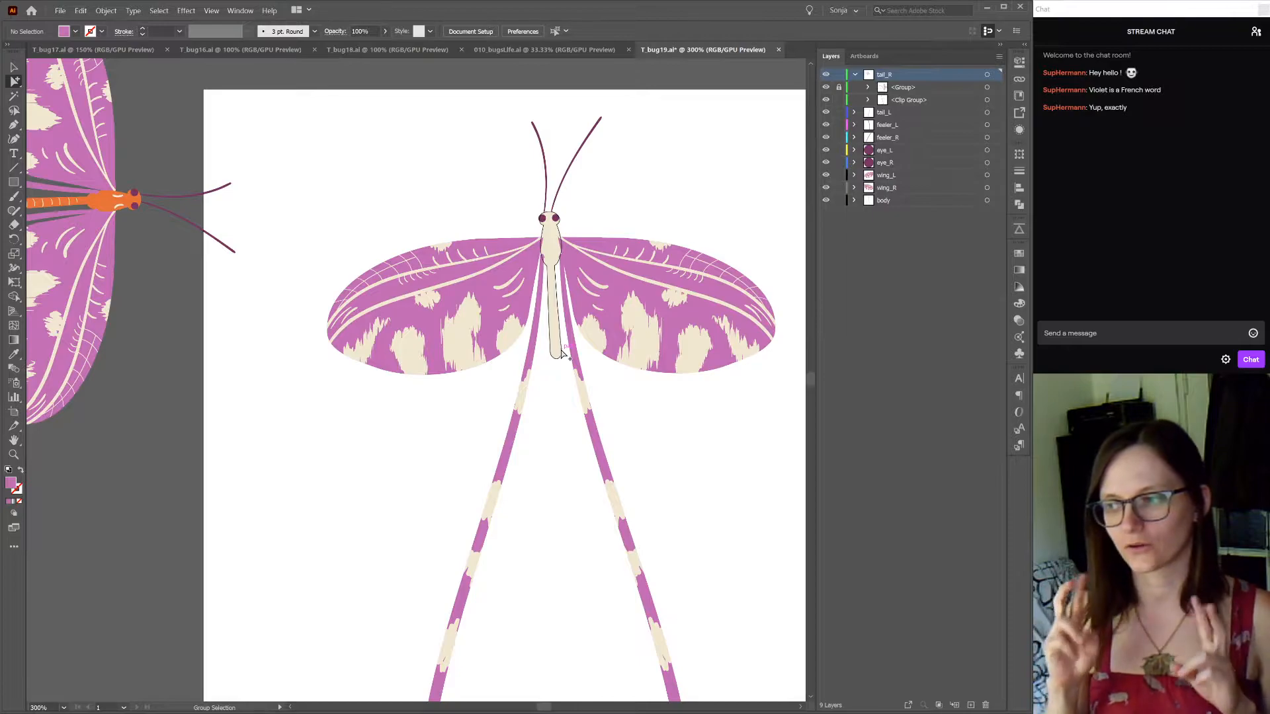
{"action": "left_click", "coordinate": [559, 352]}
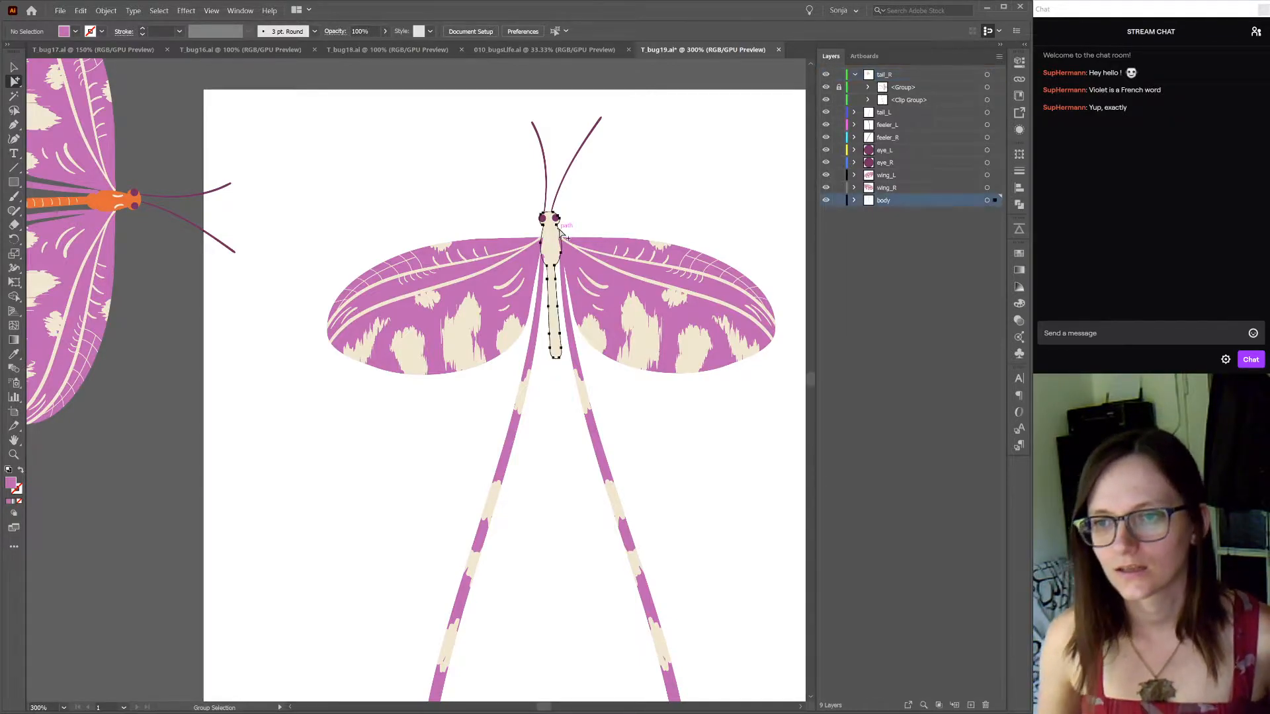
Recolor the dragonfly's cream body orange by sampling the body fill of the rotated reference bug beside the artboard
{"action": "scroll", "coordinate": [402, 291], "scroll_direction": "down", "scroll_amount": 1}
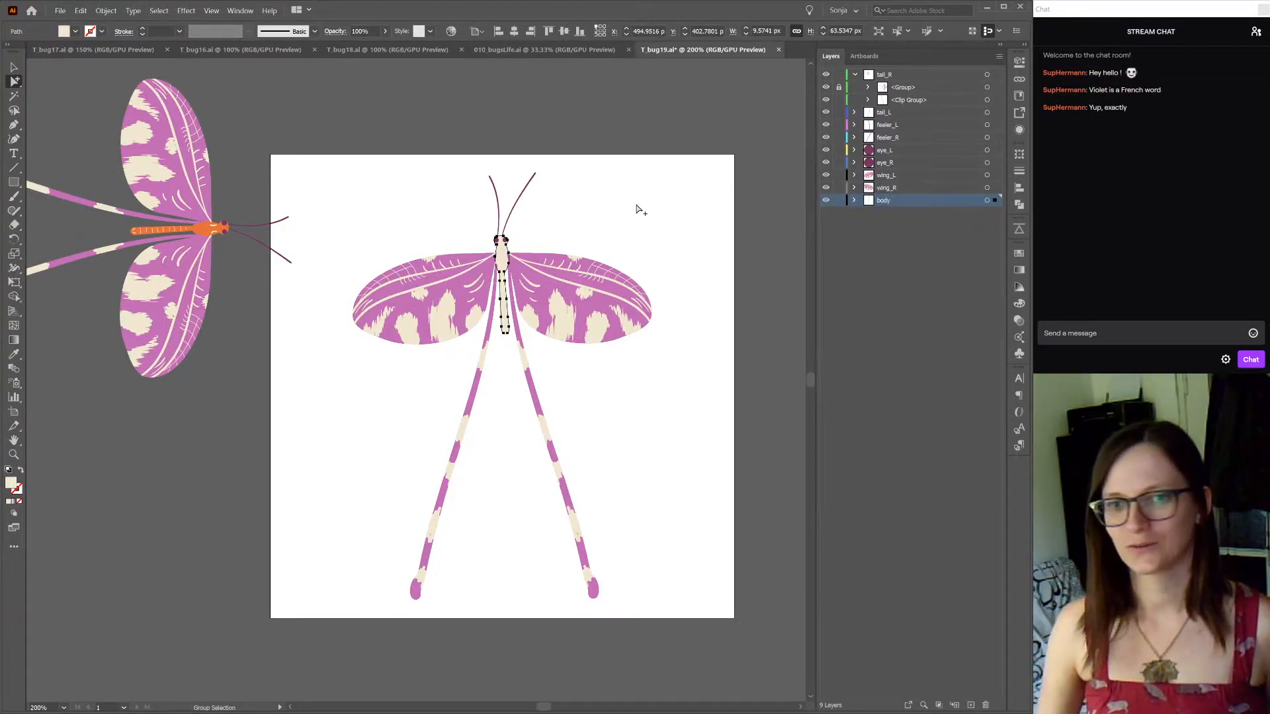
{"action": "key", "text": "i"}
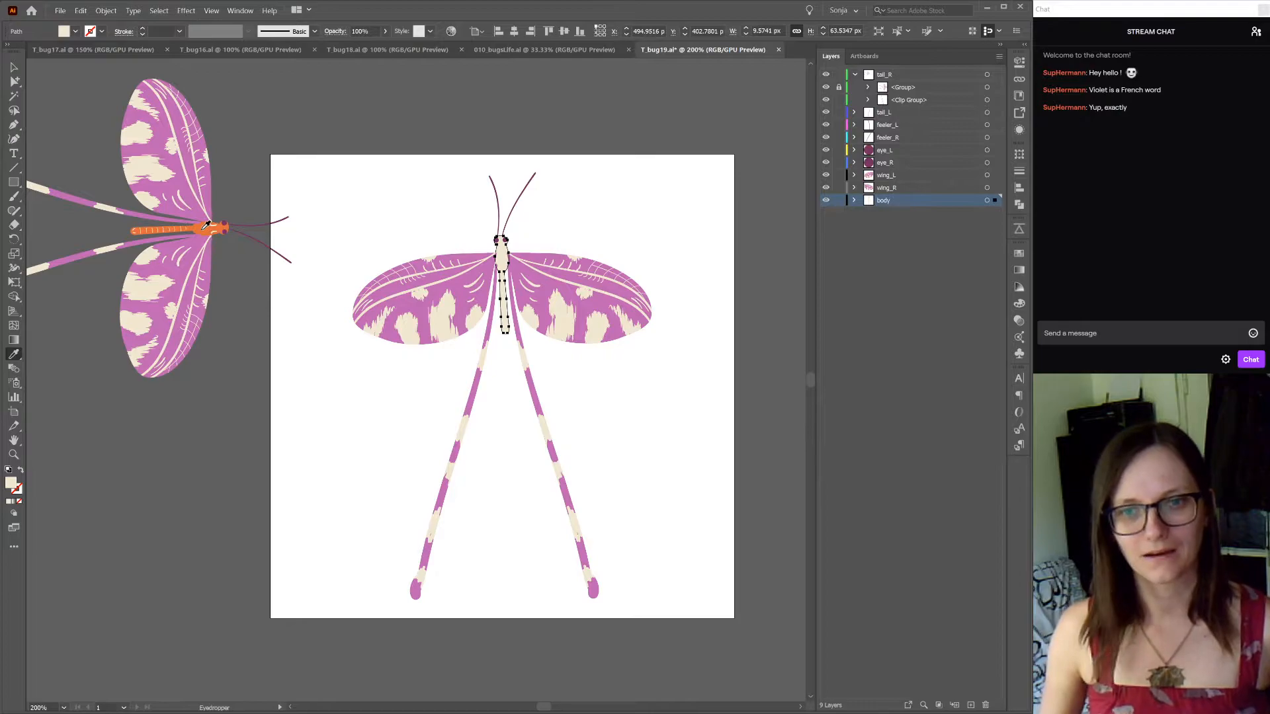
{"action": "left_click", "coordinate": [206, 226]}
{"action": "key", "text": "v"}
{"action": "left_click", "coordinate": [400, 205]}
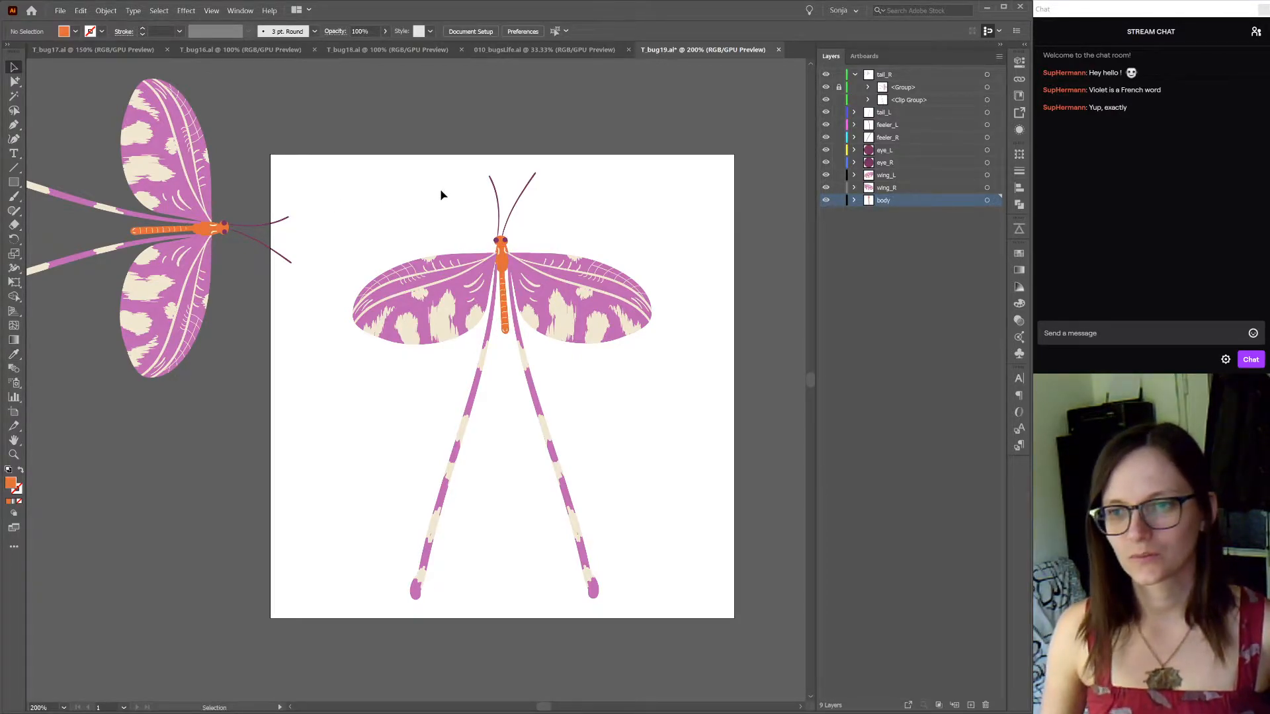
{"action": "scroll", "coordinate": [498, 240], "scroll_direction": "up", "scroll_amount": 3}
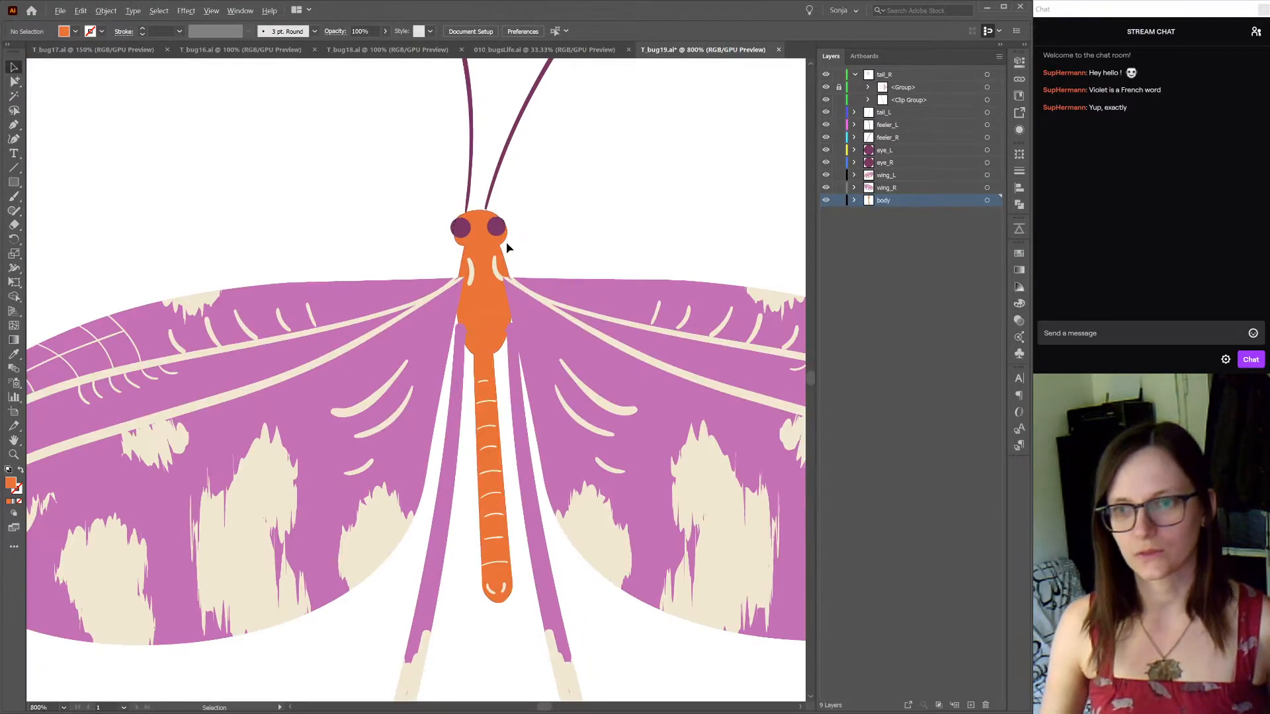
{"action": "scroll", "coordinate": [506, 241], "scroll_direction": "down", "scroll_amount": 5}
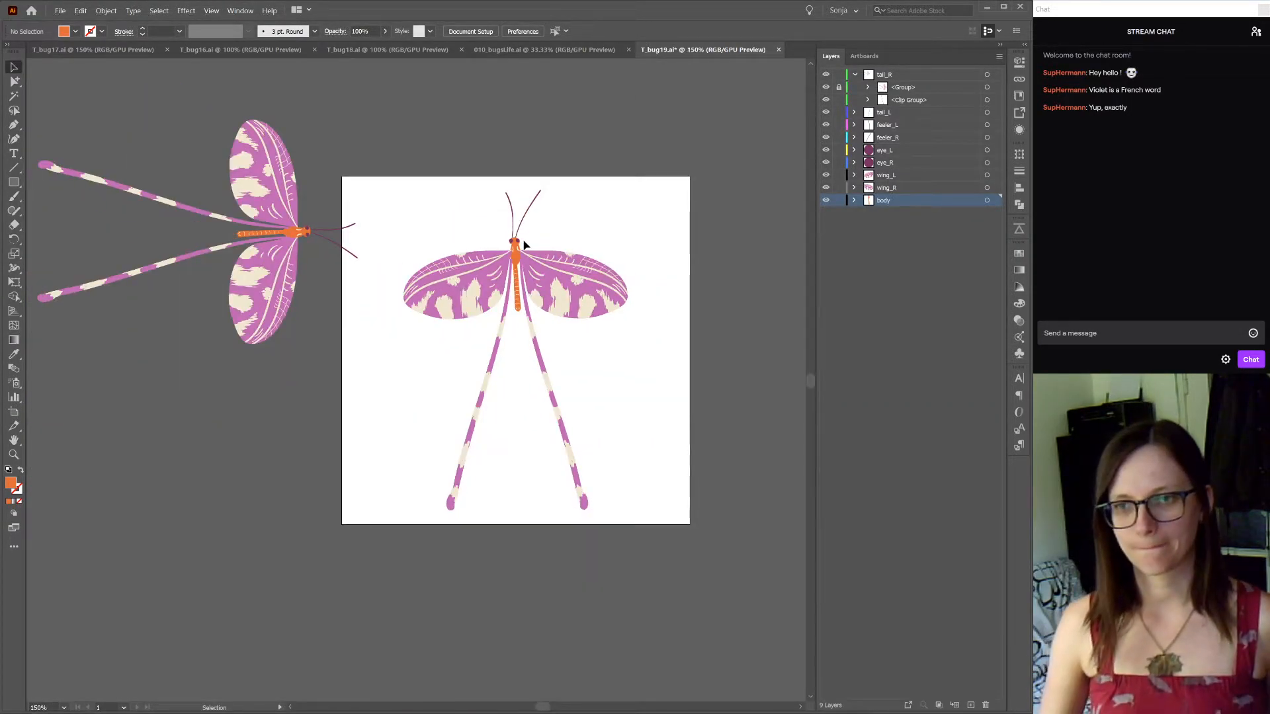
Delete the locked reference bug group from the tail_R layer and save the document
{"action": "left_click", "coordinate": [986, 87]}
{"action": "key", "text": "Delete"}
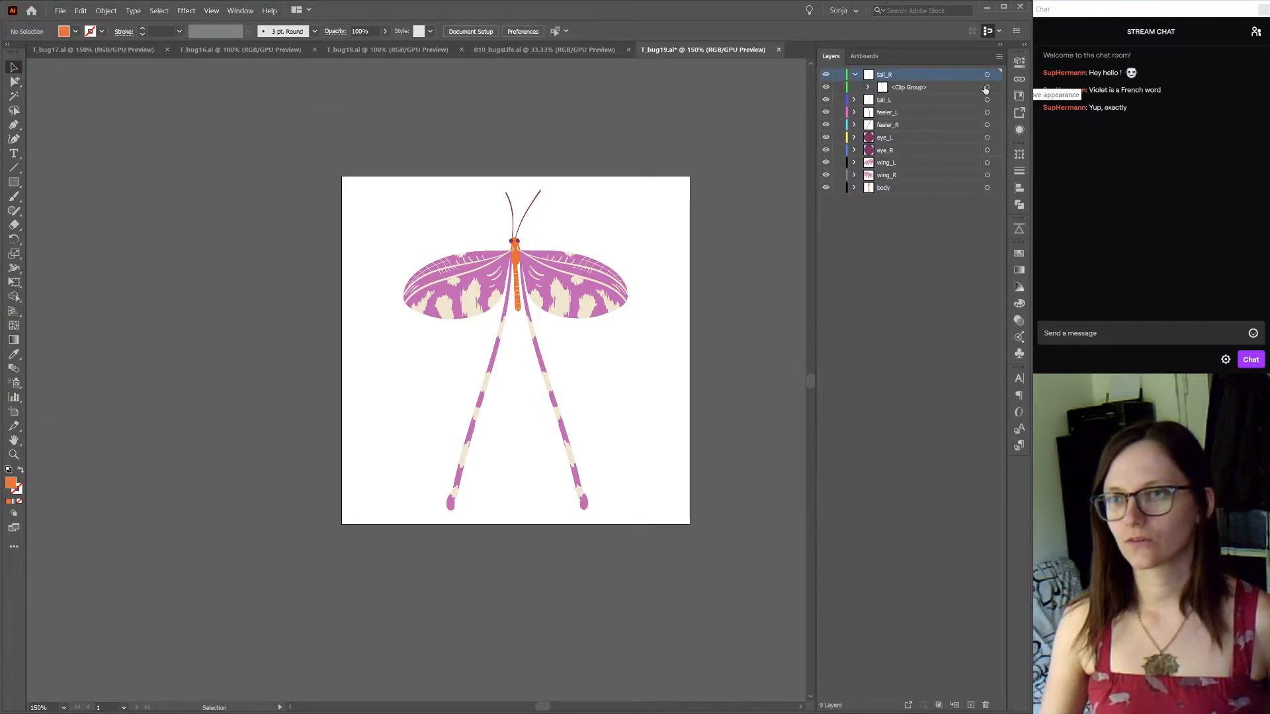
{"action": "key", "text": "ctrl+s"}
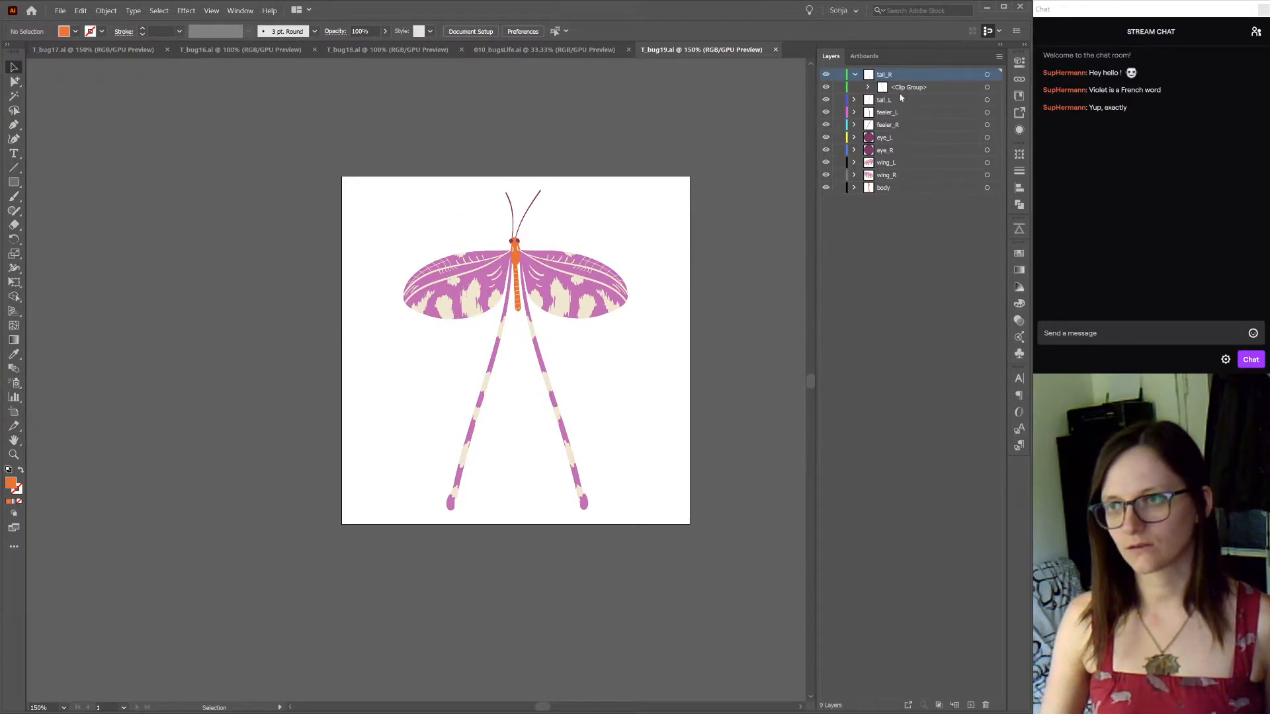
{"action": "left_click", "coordinate": [854, 75]}
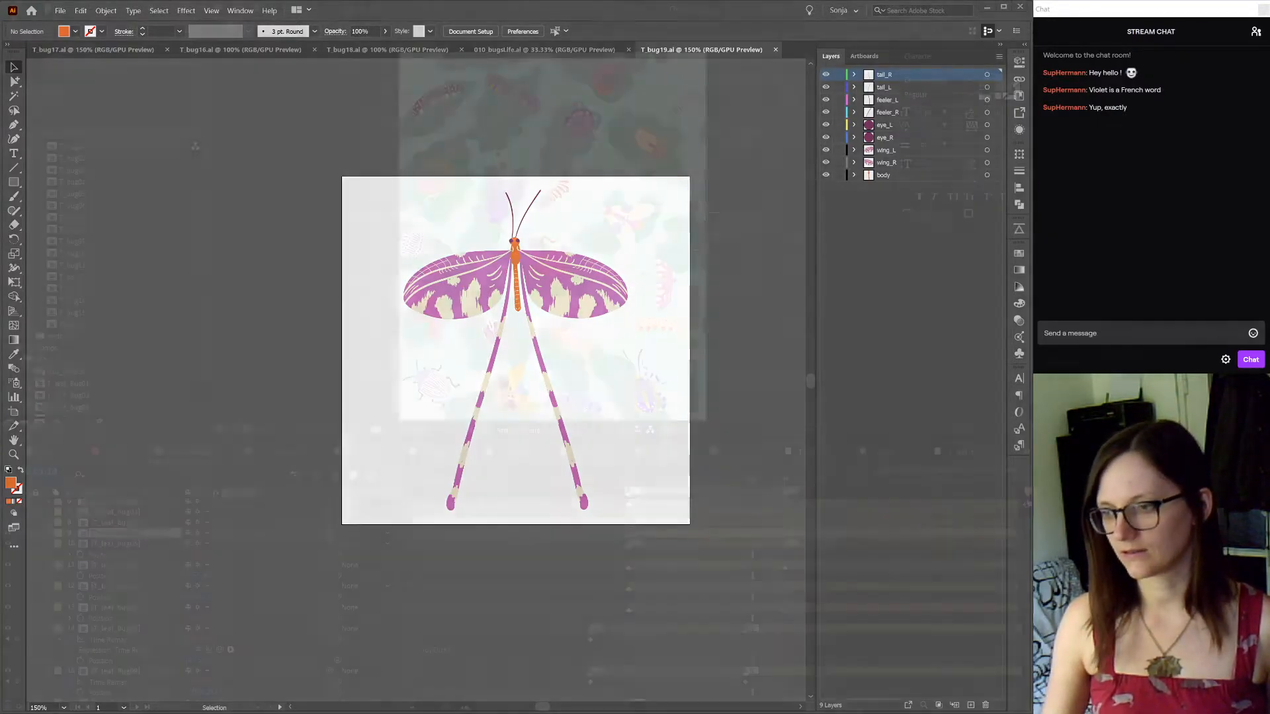
Switch to After Effects and review the T_leaf_bug05 composition at different times, returning to the 010_bugsLife composition
{"action": "key", "text": "alt+Tab"}
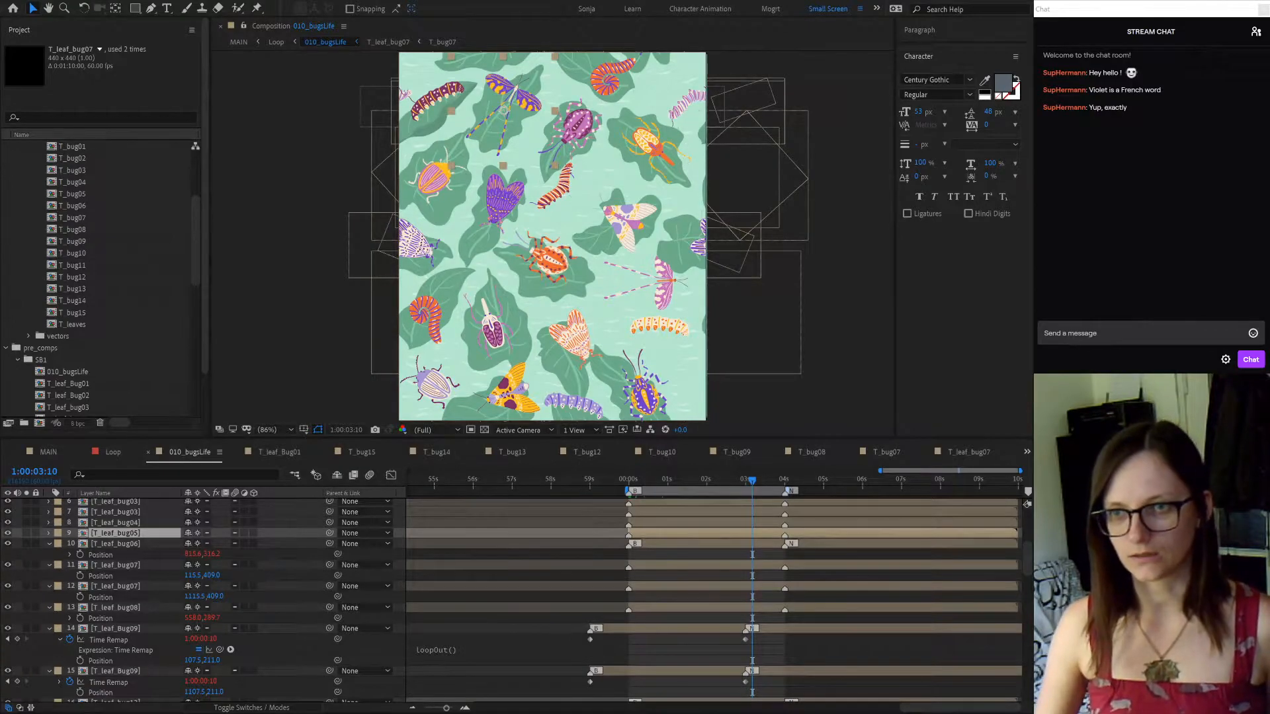
{"action": "double_click", "coordinate": [503, 103]}
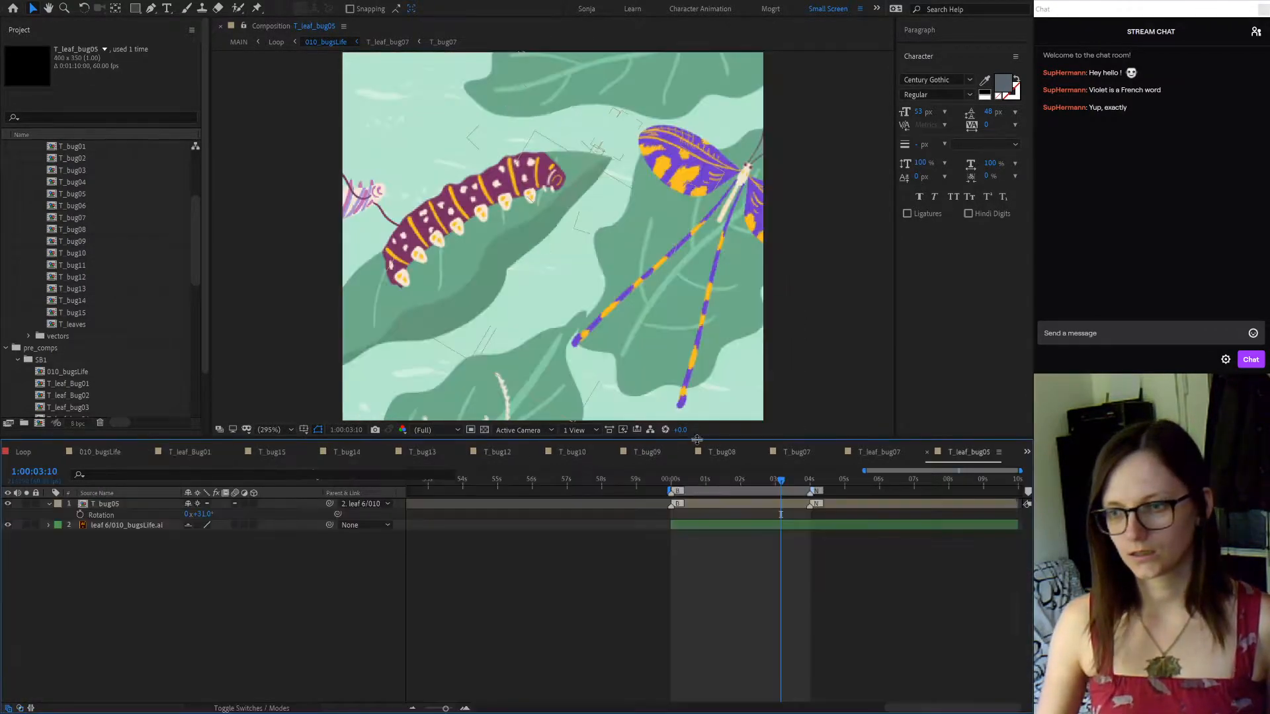
{"action": "left_click_drag", "start_coordinate": [701, 482], "coordinate": [734, 484]}
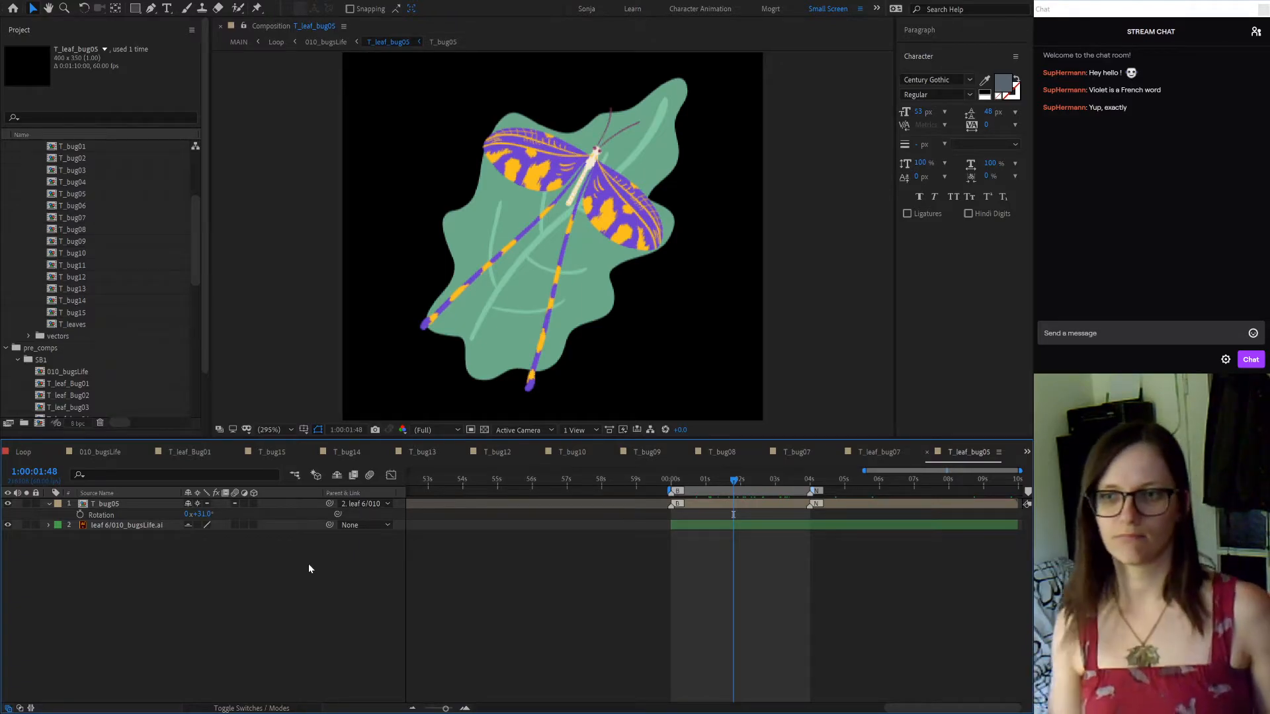
{"action": "mouse_move", "coordinate": [734, 483]}
{"action": "left_mouse_down"}
{"action": "mouse_move", "coordinate": [710, 484]}
{"action": "mouse_move", "coordinate": [740, 483]}
{"action": "left_mouse_up"}
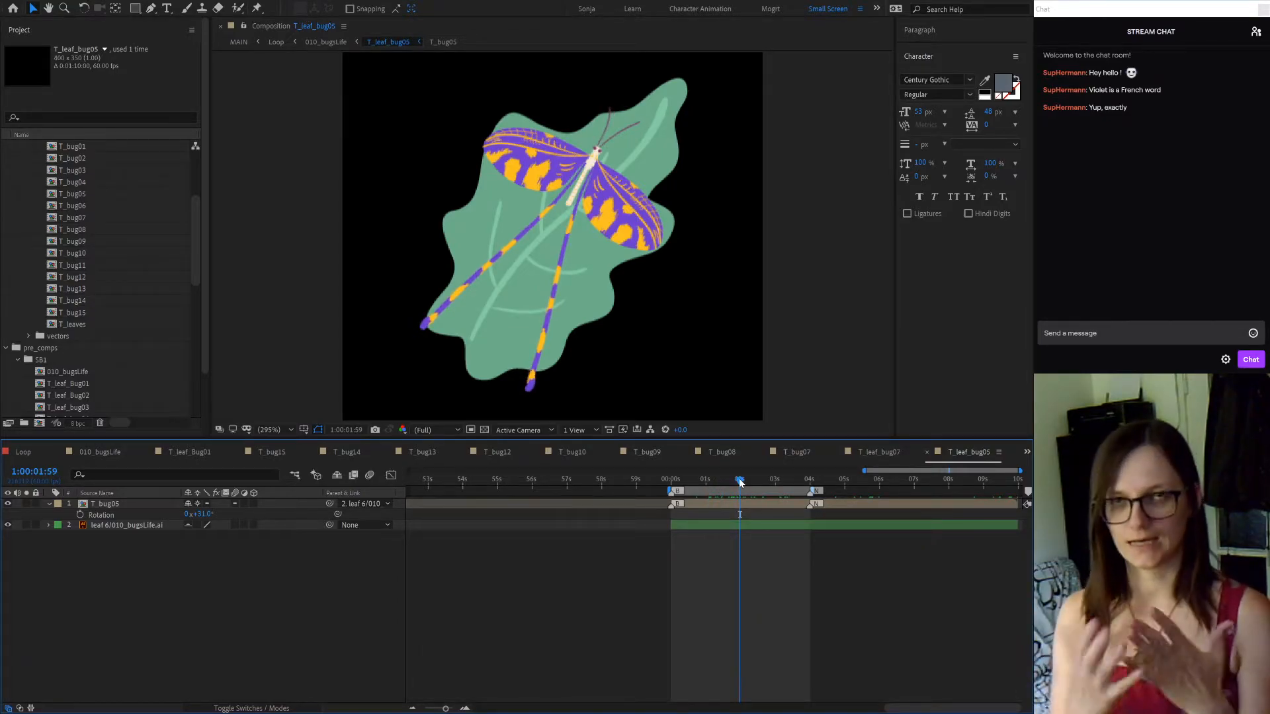
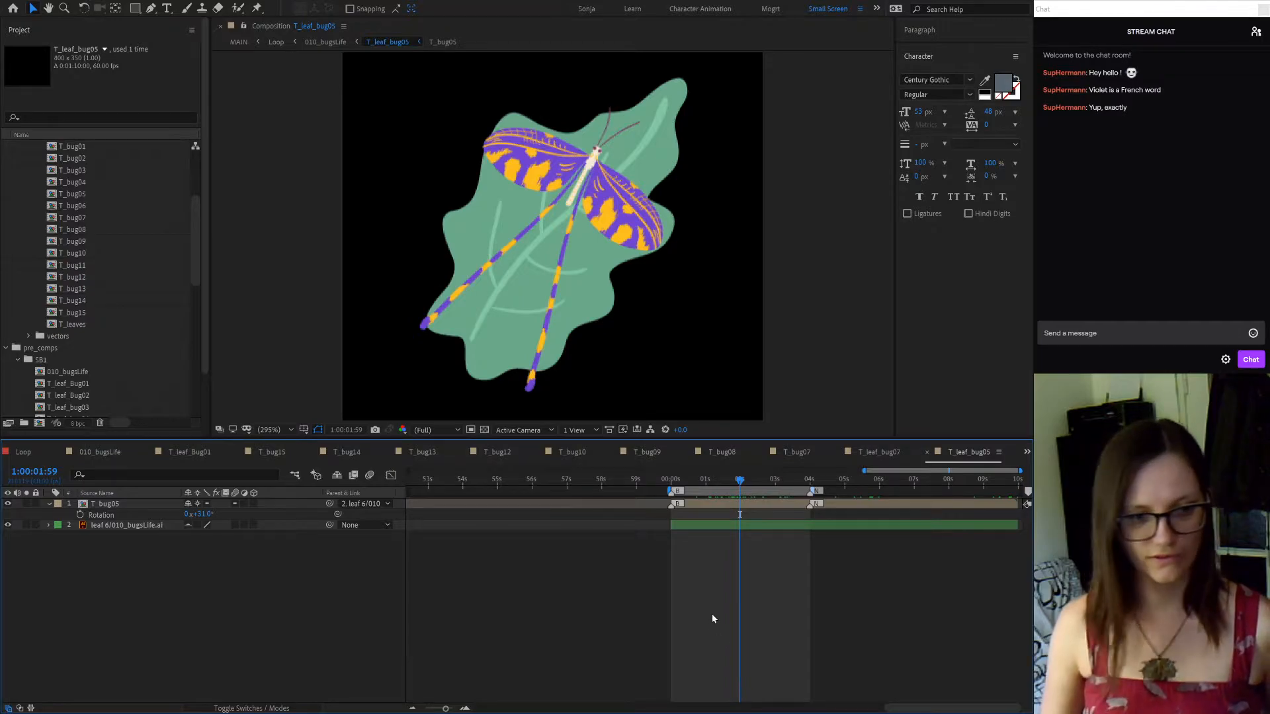
{"action": "left_click", "coordinate": [754, 525]}
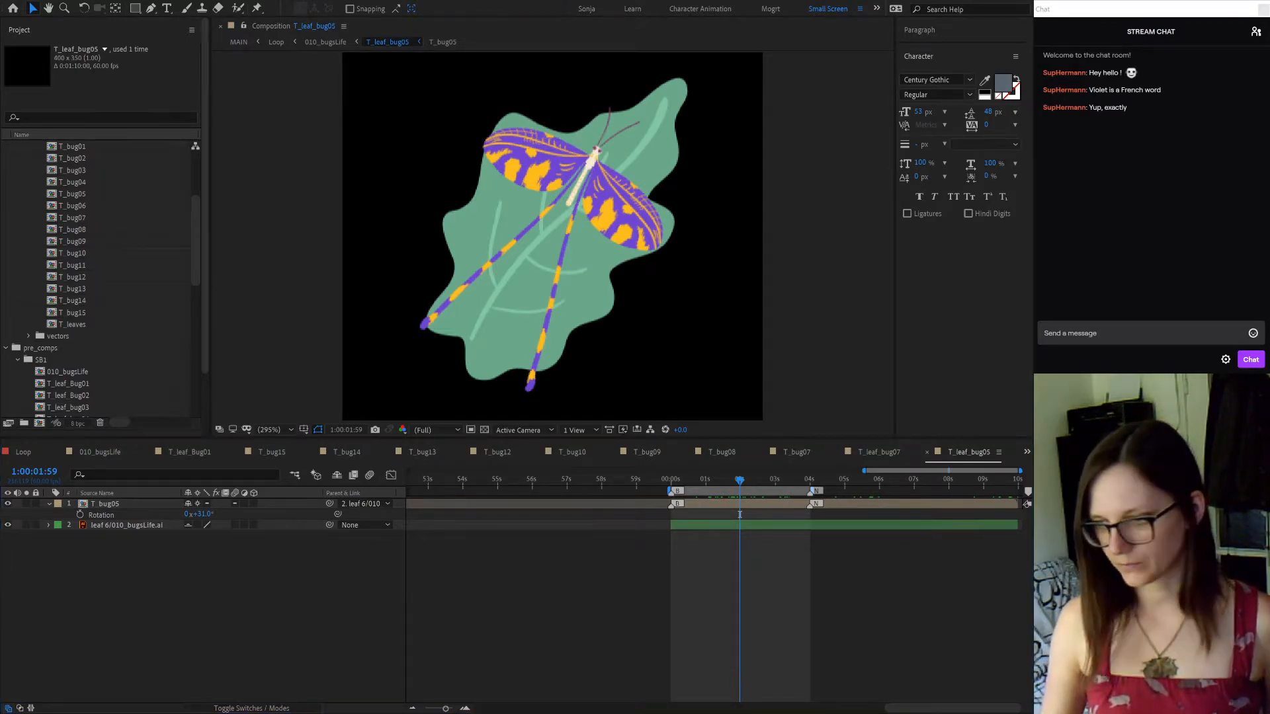
{"action": "key", "text": "alt+Tab"}
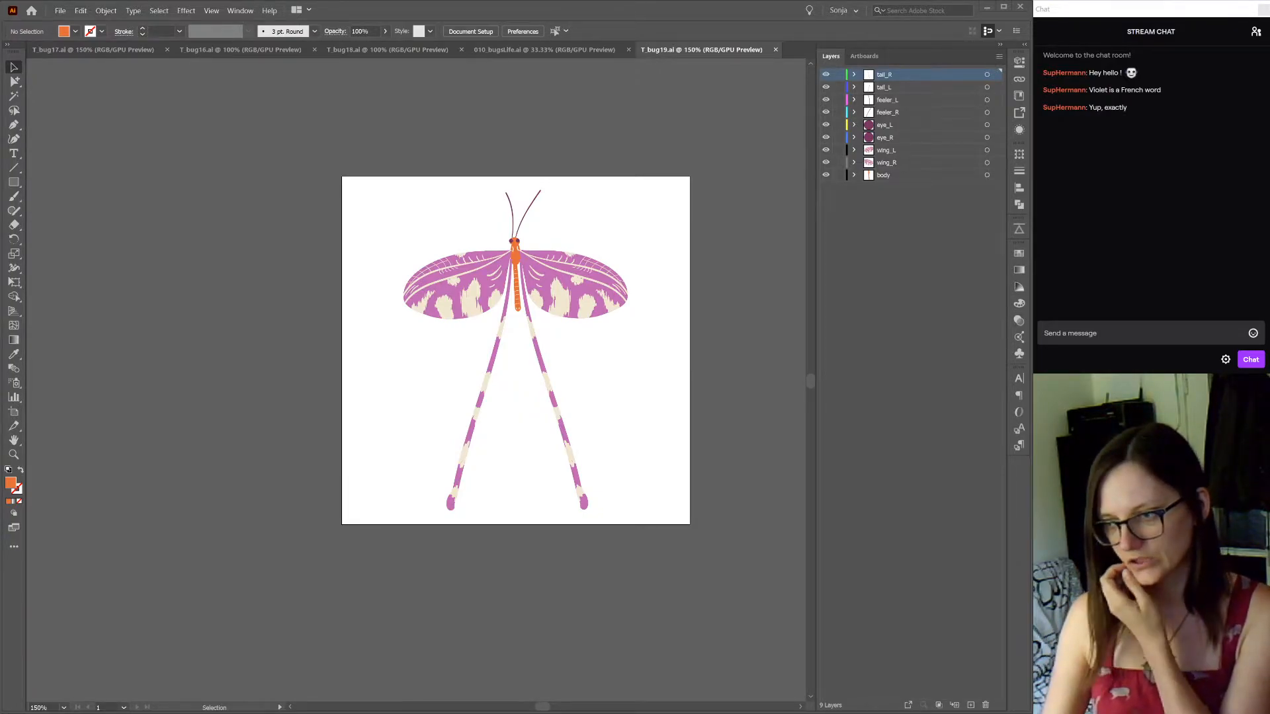
{"action": "key", "text": "alt+Tab"}
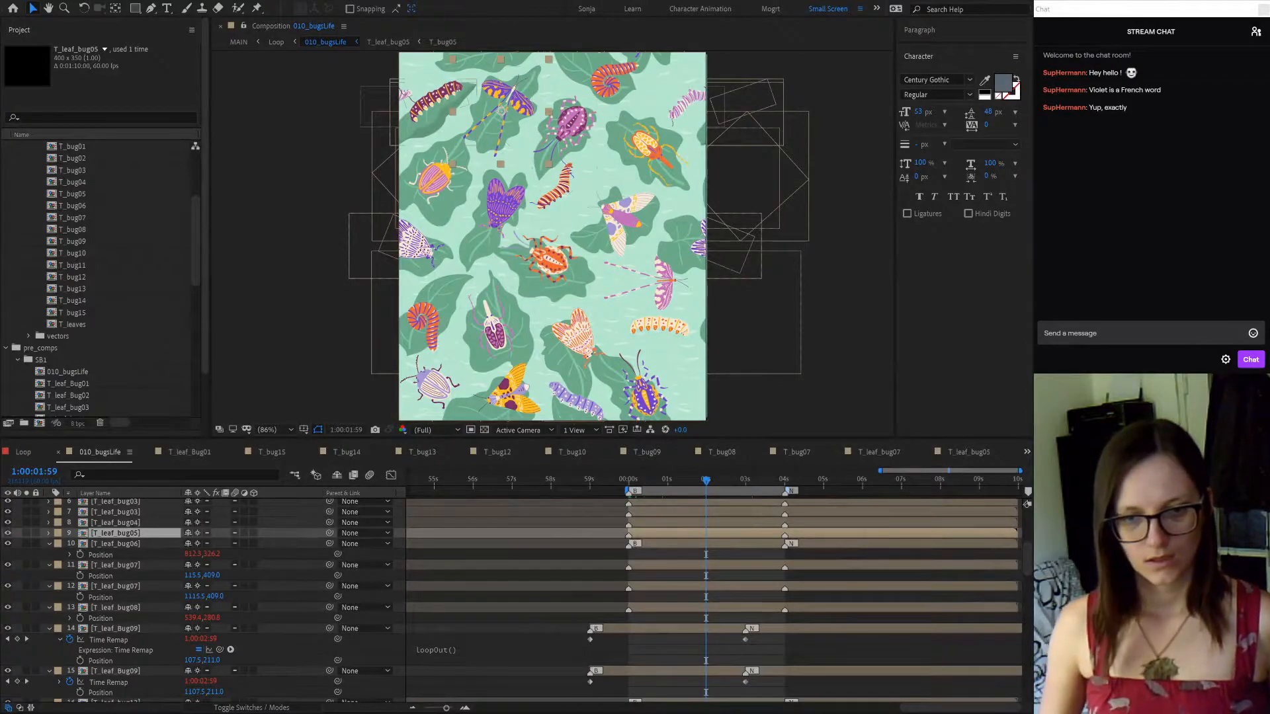
Examine which artwork layers belong to the bugs without leaves, checking bug 1, bug 8, bug 11, bug 16, bug 20 and the lower caterpillars
{"action": "scroll", "coordinate": [199, 595], "scroll_direction": "down", "scroll_amount": 10}
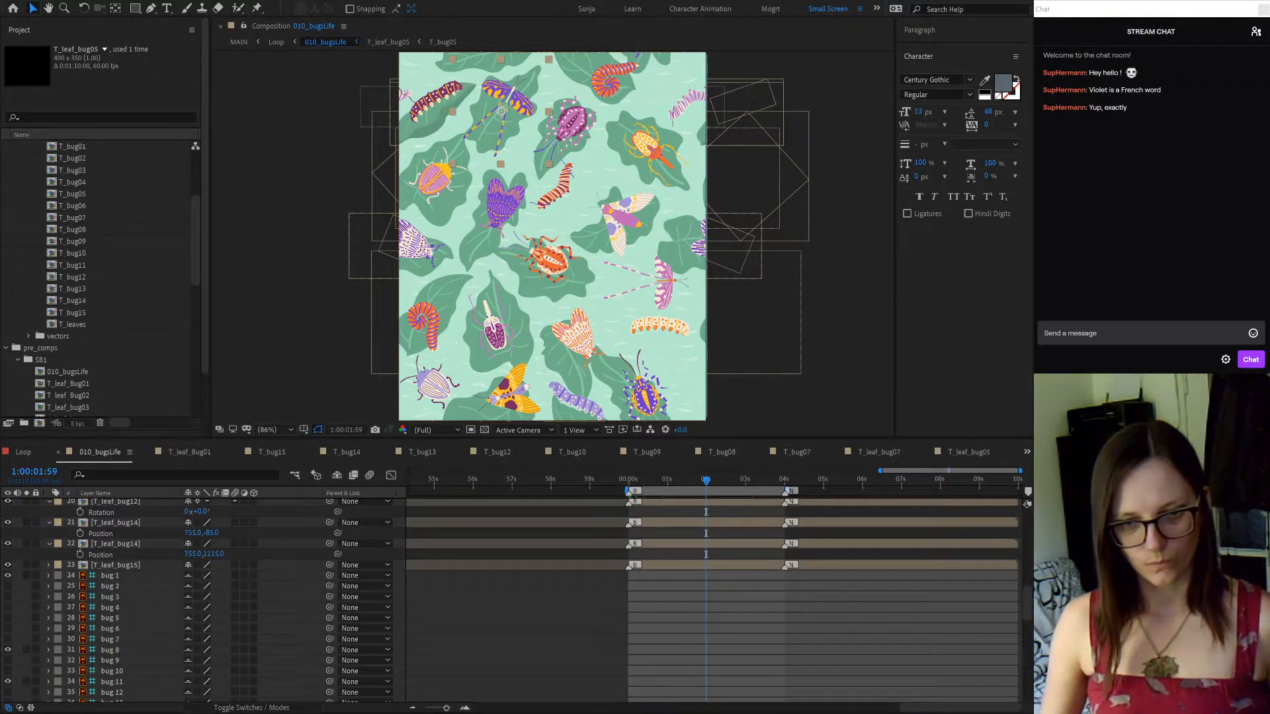
{"action": "left_click", "coordinate": [113, 579]}
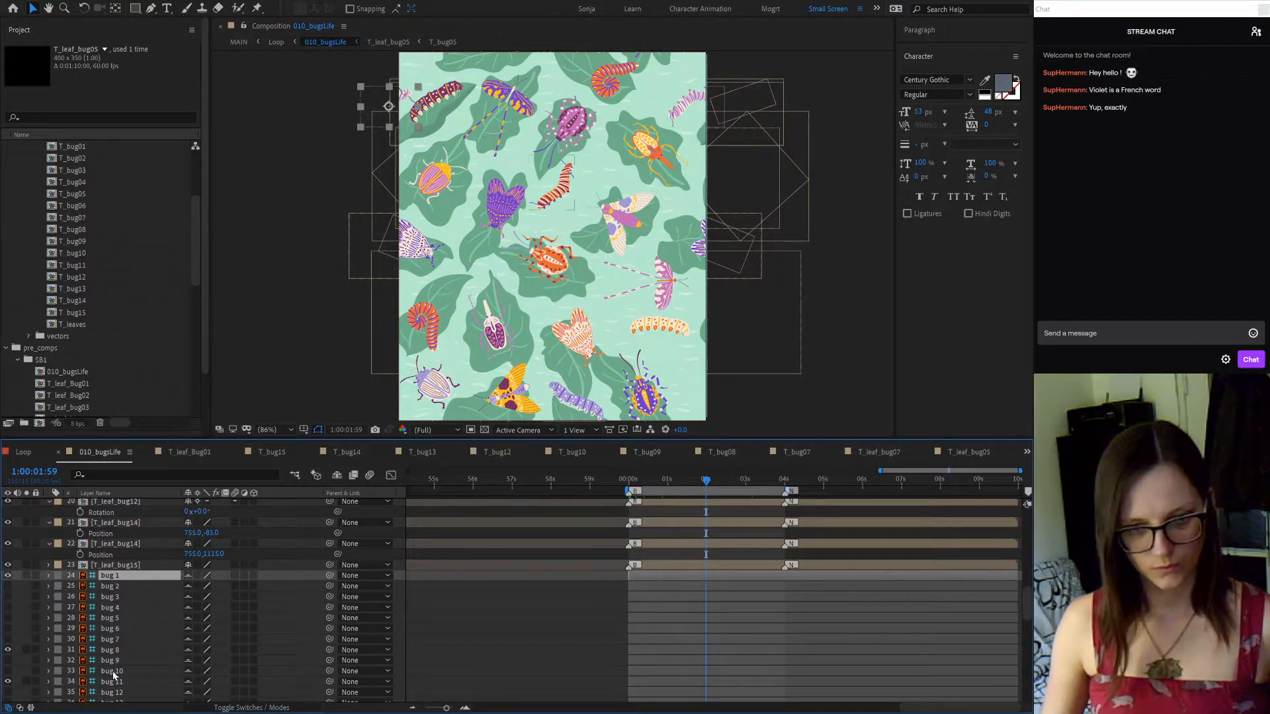
{"action": "left_click", "coordinate": [113, 651]}
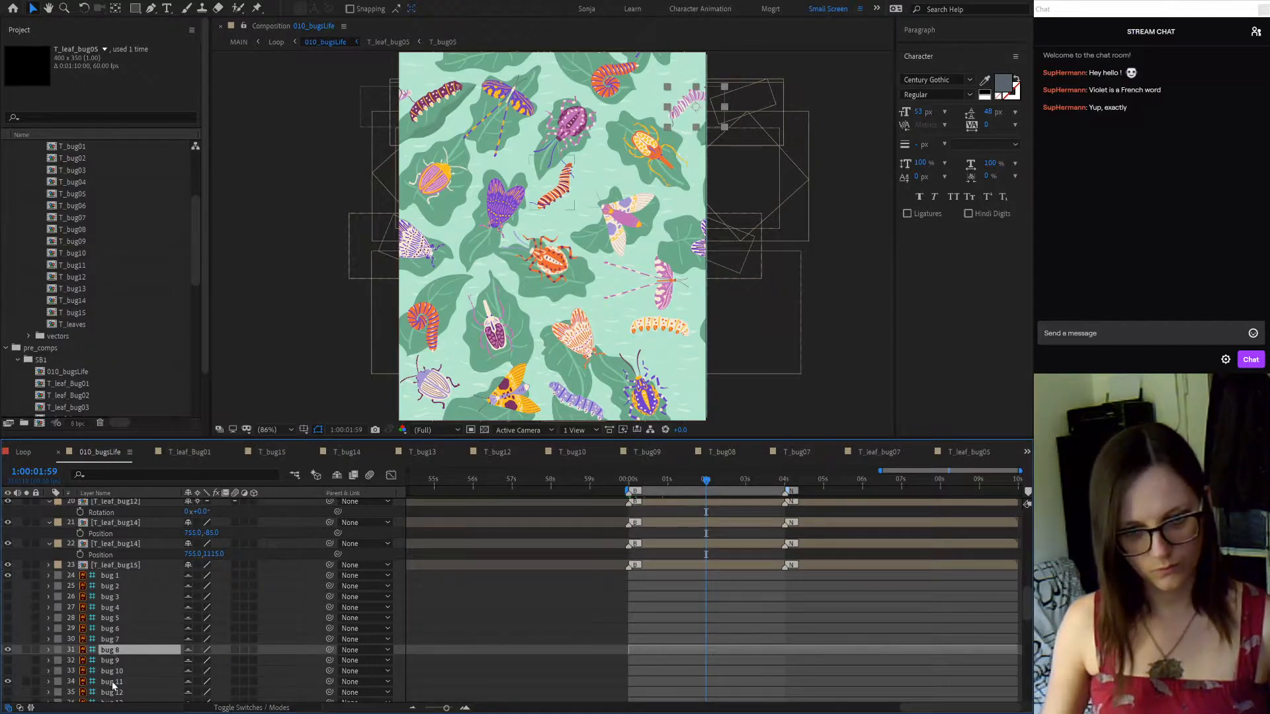
{"action": "left_click", "coordinate": [112, 681]}
{"action": "scroll", "coordinate": [149, 661], "scroll_direction": "down", "scroll_amount": 2}
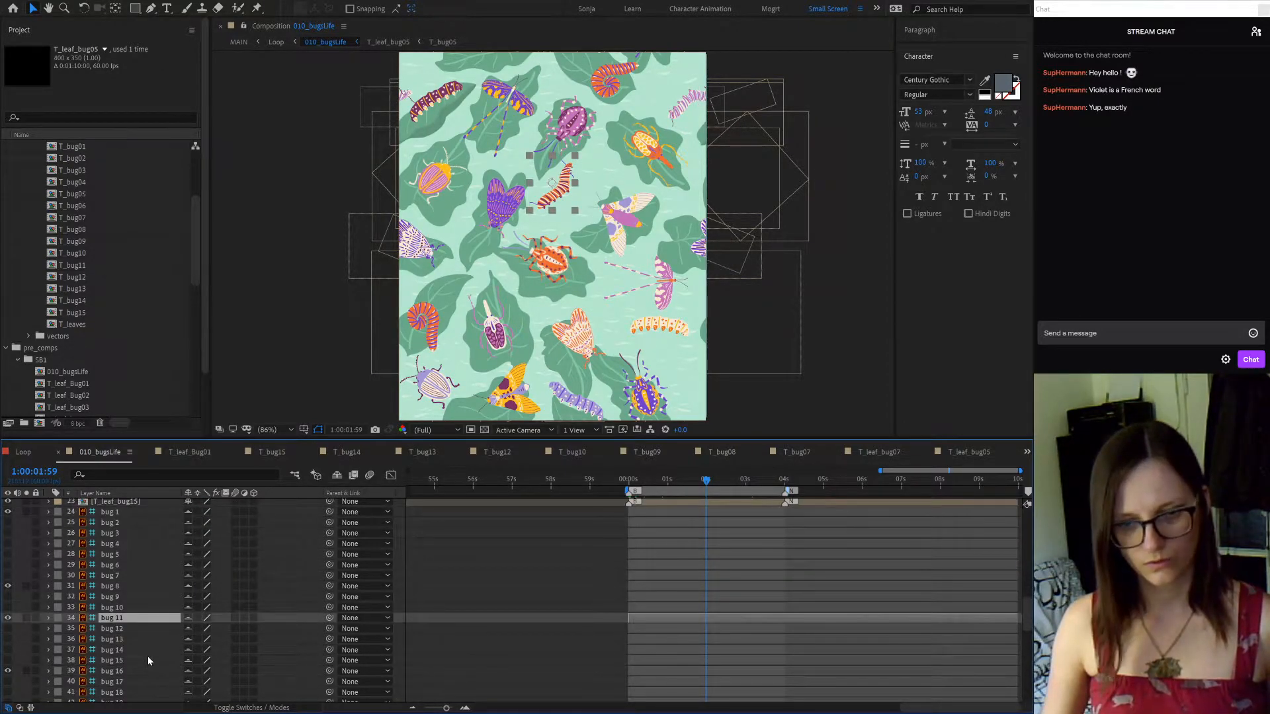
{"action": "scroll", "coordinate": [148, 659], "scroll_direction": "down", "scroll_amount": 2}
{"action": "left_click", "coordinate": [113, 627]}
{"action": "left_click", "coordinate": [117, 619]}
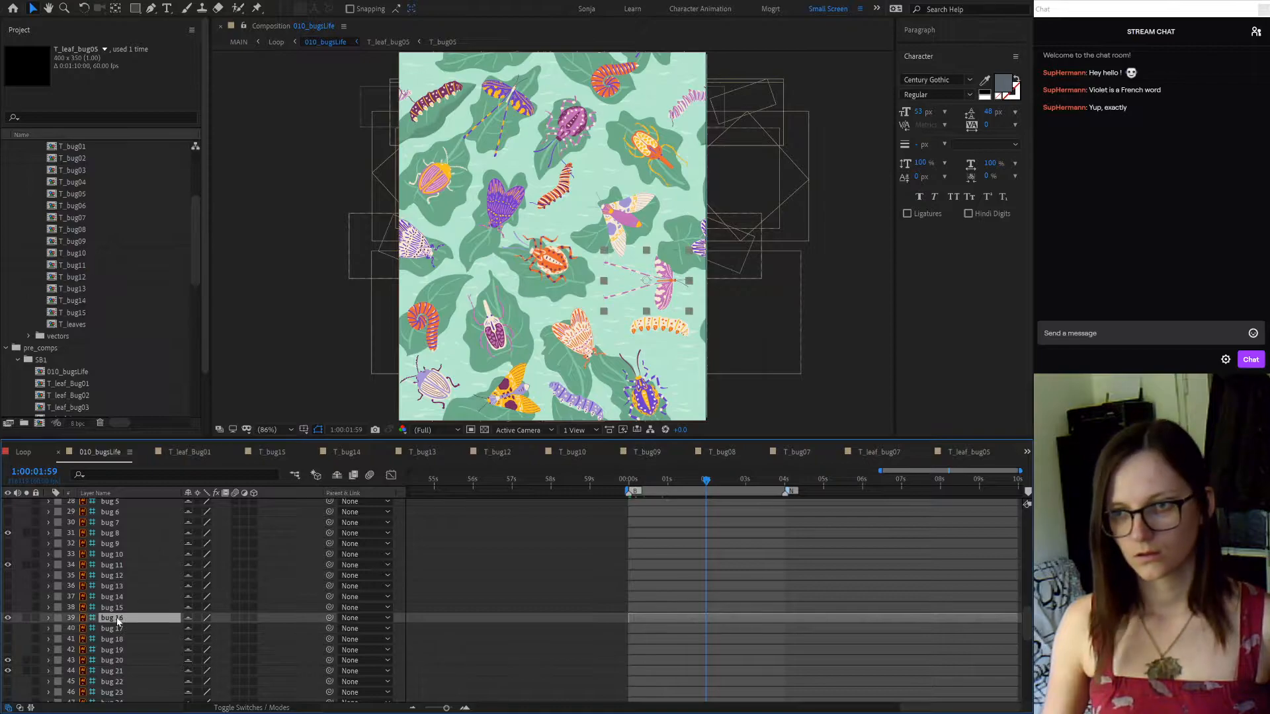
{"action": "left_click", "coordinate": [116, 661]}
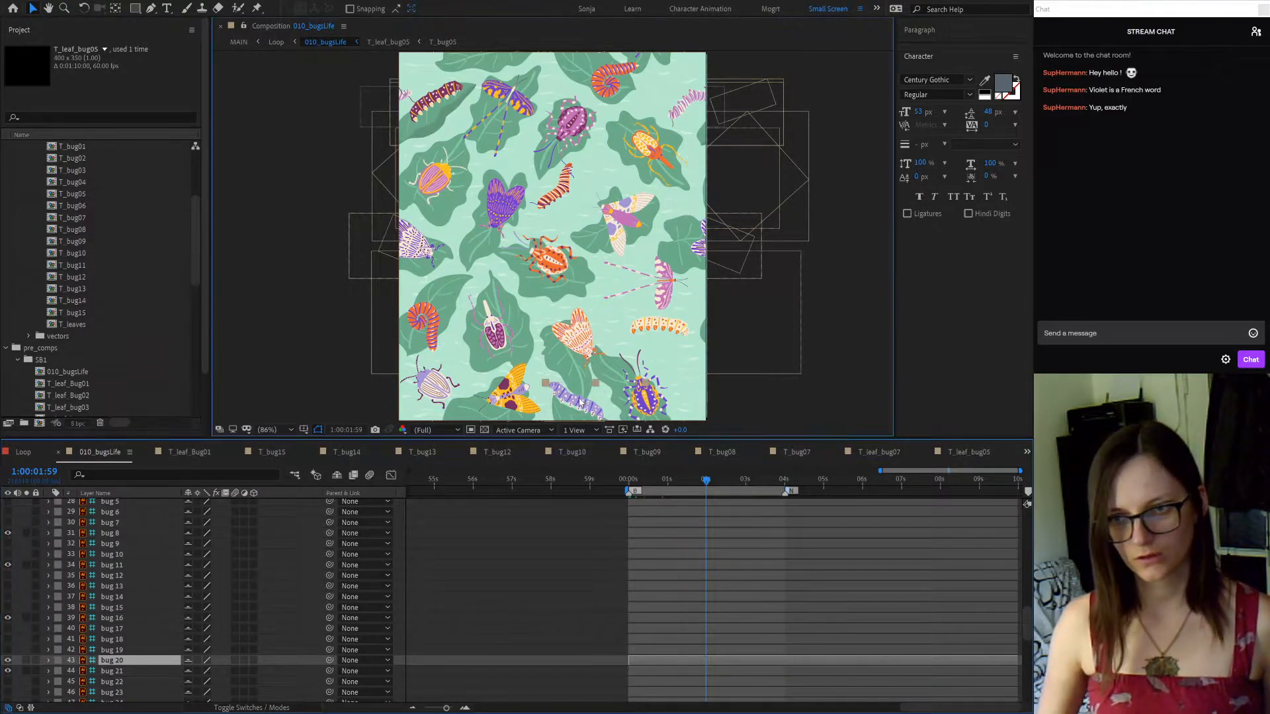
{"action": "left_click", "coordinate": [583, 401]}
{"action": "left_click", "coordinate": [659, 330]}
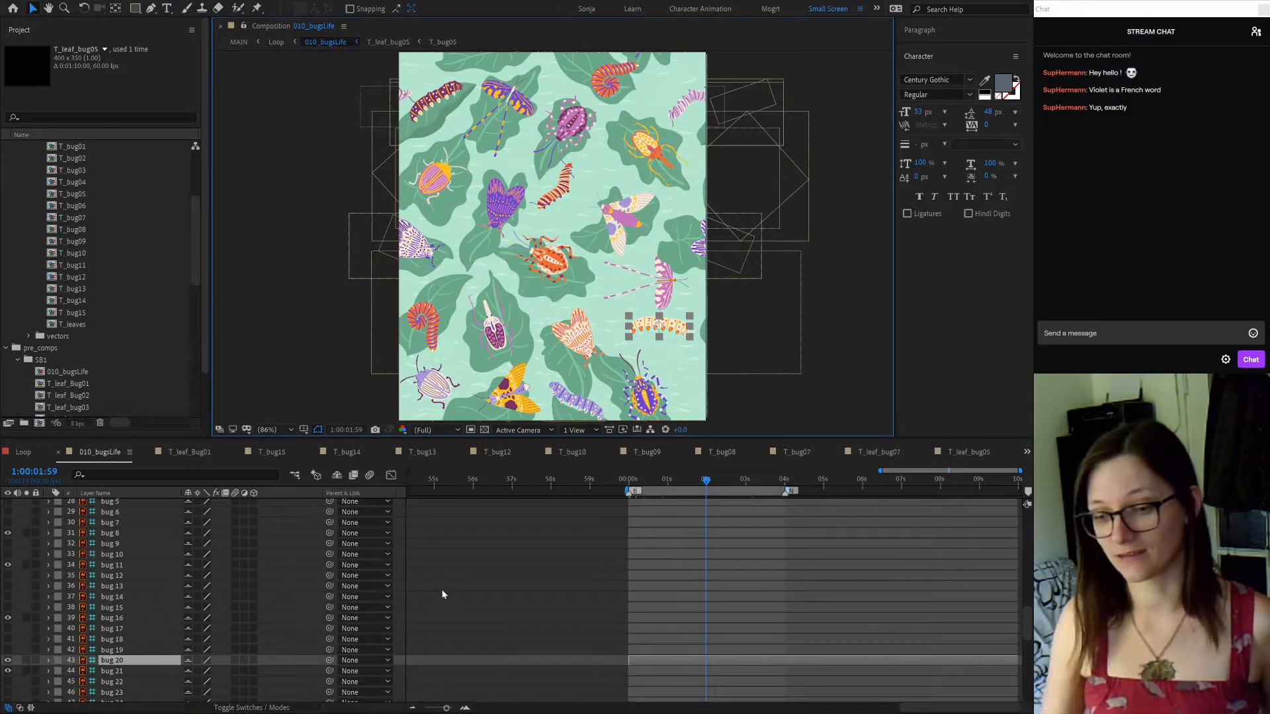
Collapse the expanded properties of WIGGLE_ctrl, the second T_leaf_Bug02, T_leaf_bug06 and both T_leaf_bug07 layers
{"action": "scroll", "coordinate": [558, 563], "scroll_direction": "up", "scroll_amount": 8}
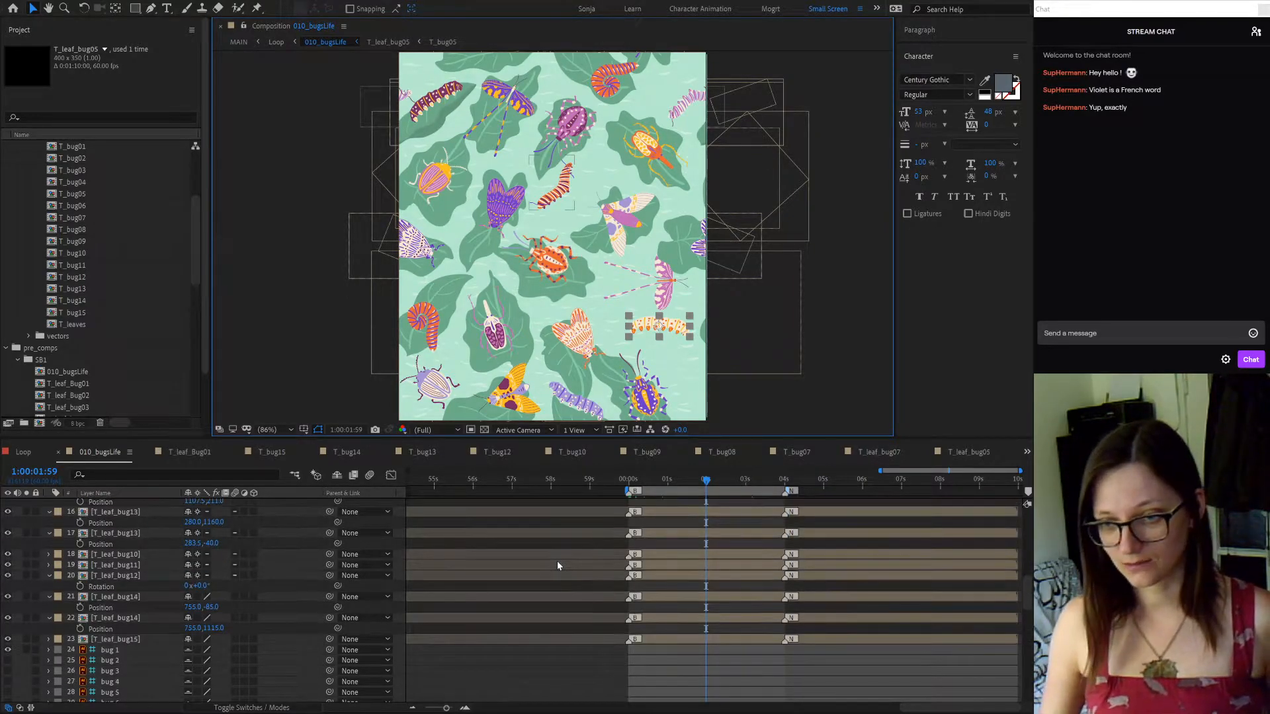
{"action": "scroll", "coordinate": [557, 565], "scroll_direction": "up", "scroll_amount": 2}
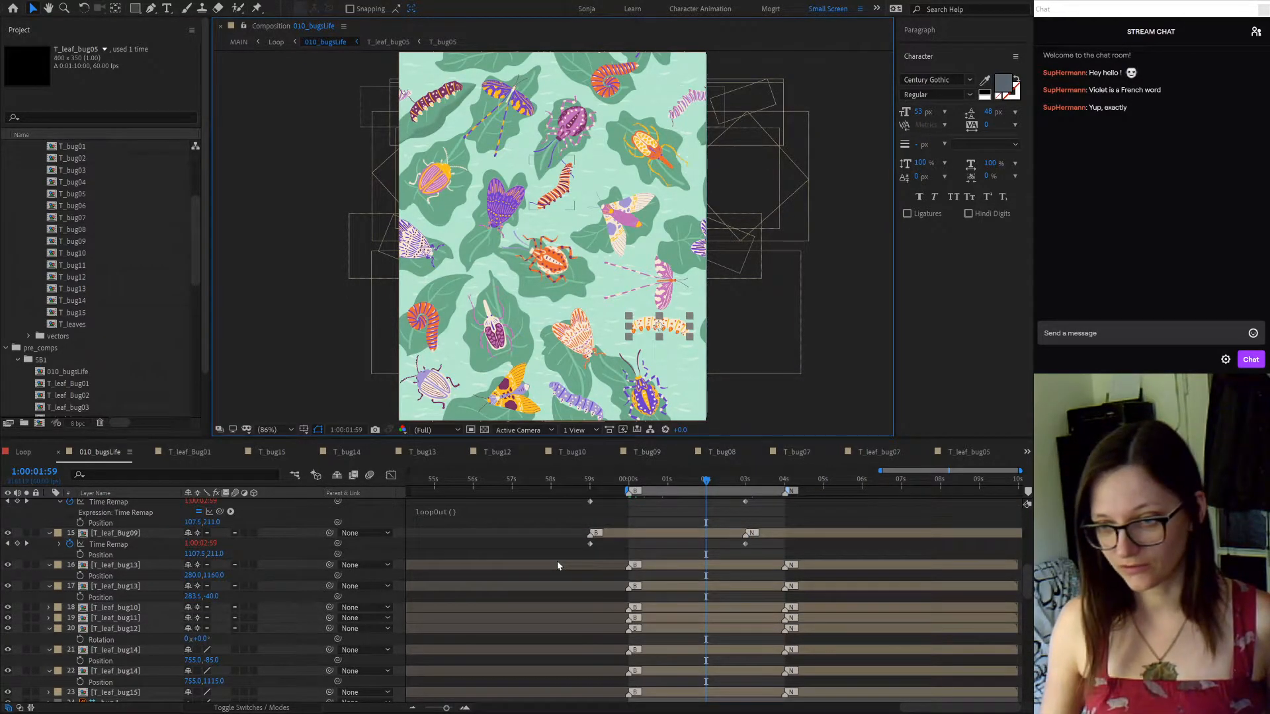
{"action": "left_click", "coordinate": [536, 510]}
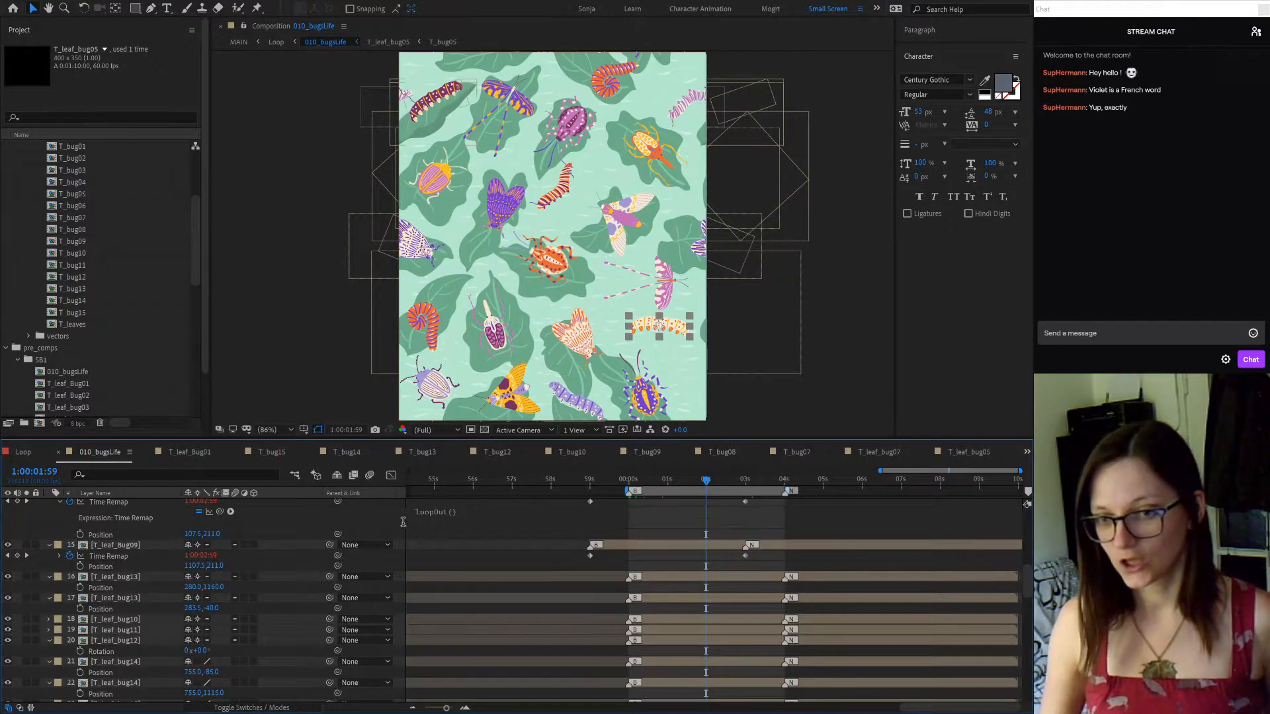
{"action": "left_click", "coordinate": [375, 522]}
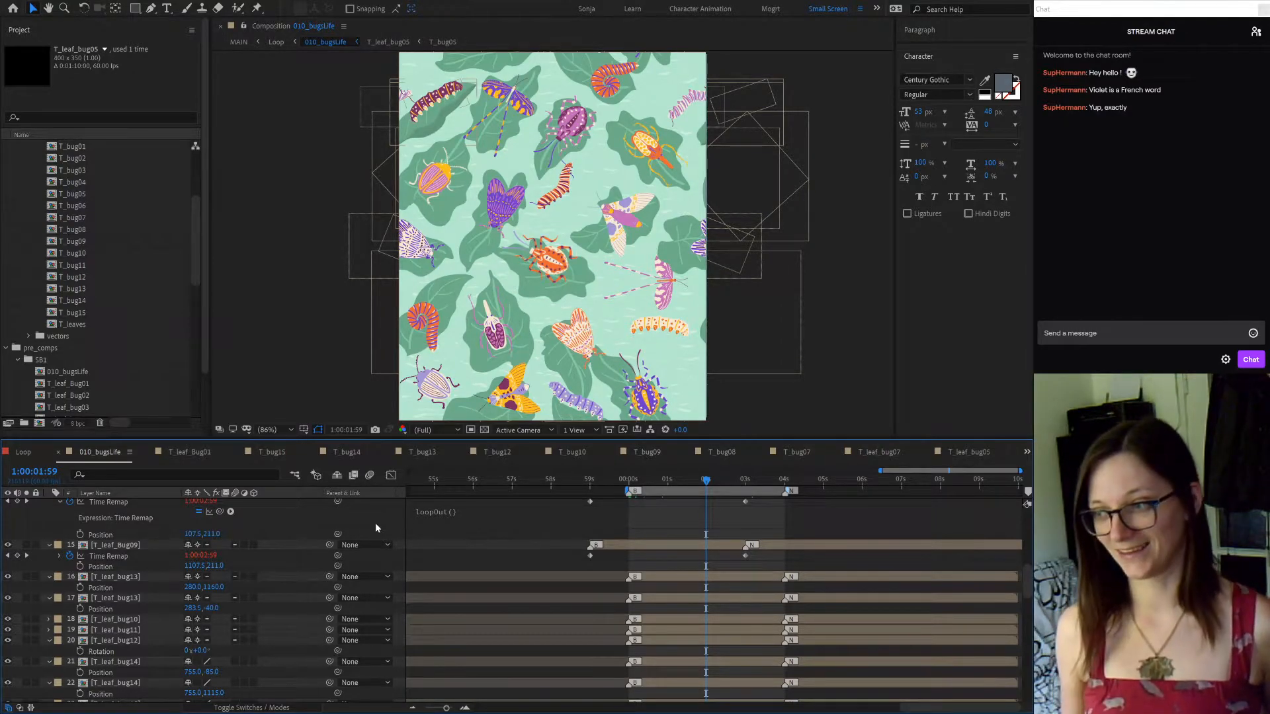
{"action": "scroll", "coordinate": [332, 591], "scroll_direction": "up", "scroll_amount": 5}
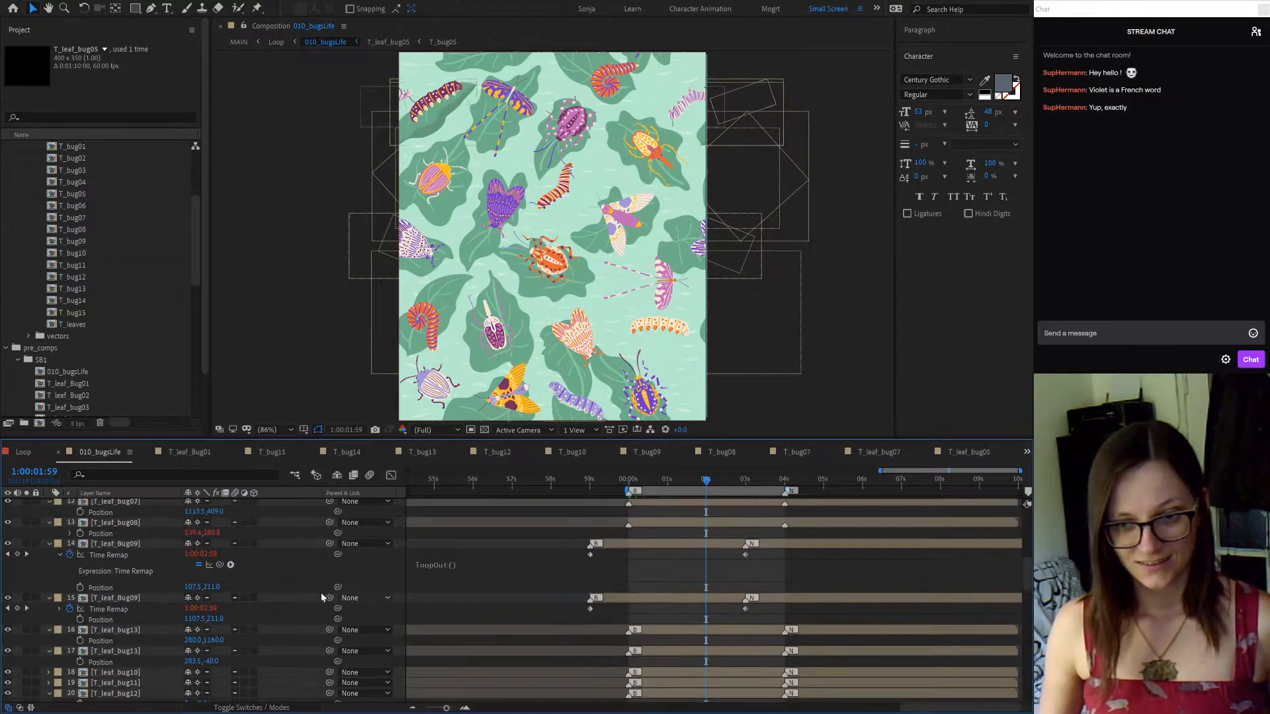
{"action": "scroll", "coordinate": [281, 635], "scroll_direction": "up", "scroll_amount": 3}
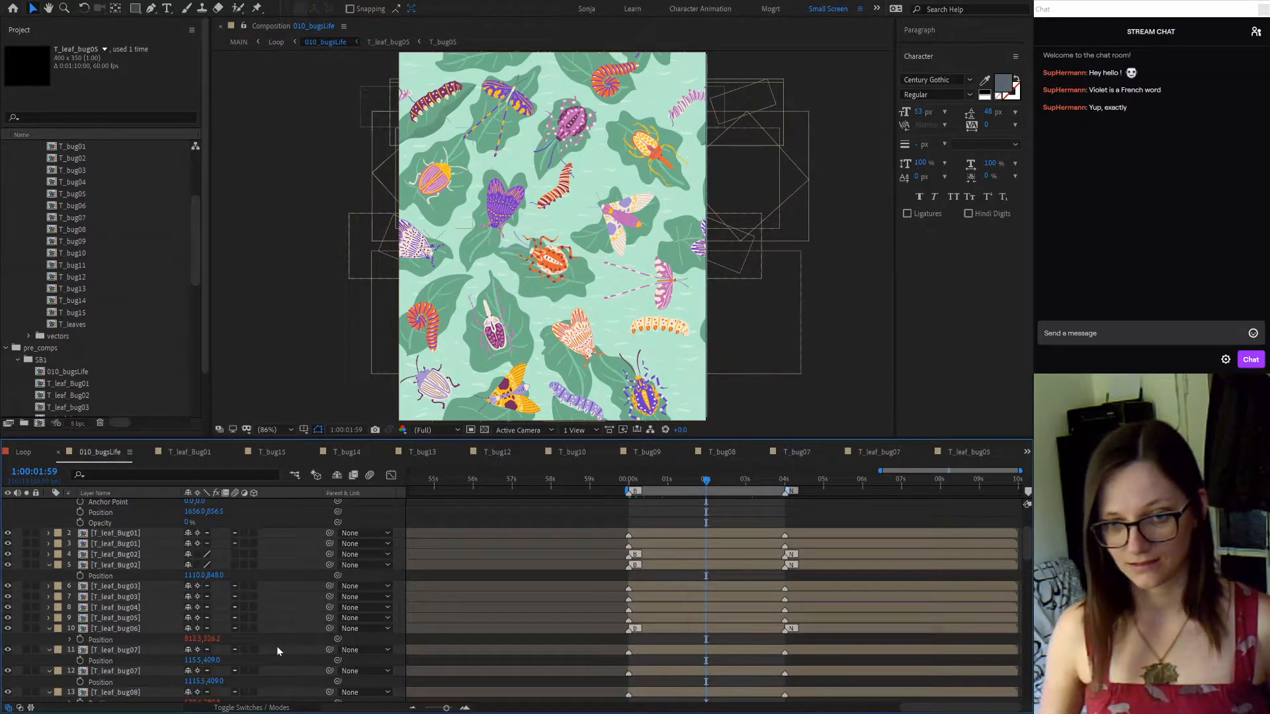
{"action": "scroll", "coordinate": [275, 645], "scroll_direction": "up", "scroll_amount": 3}
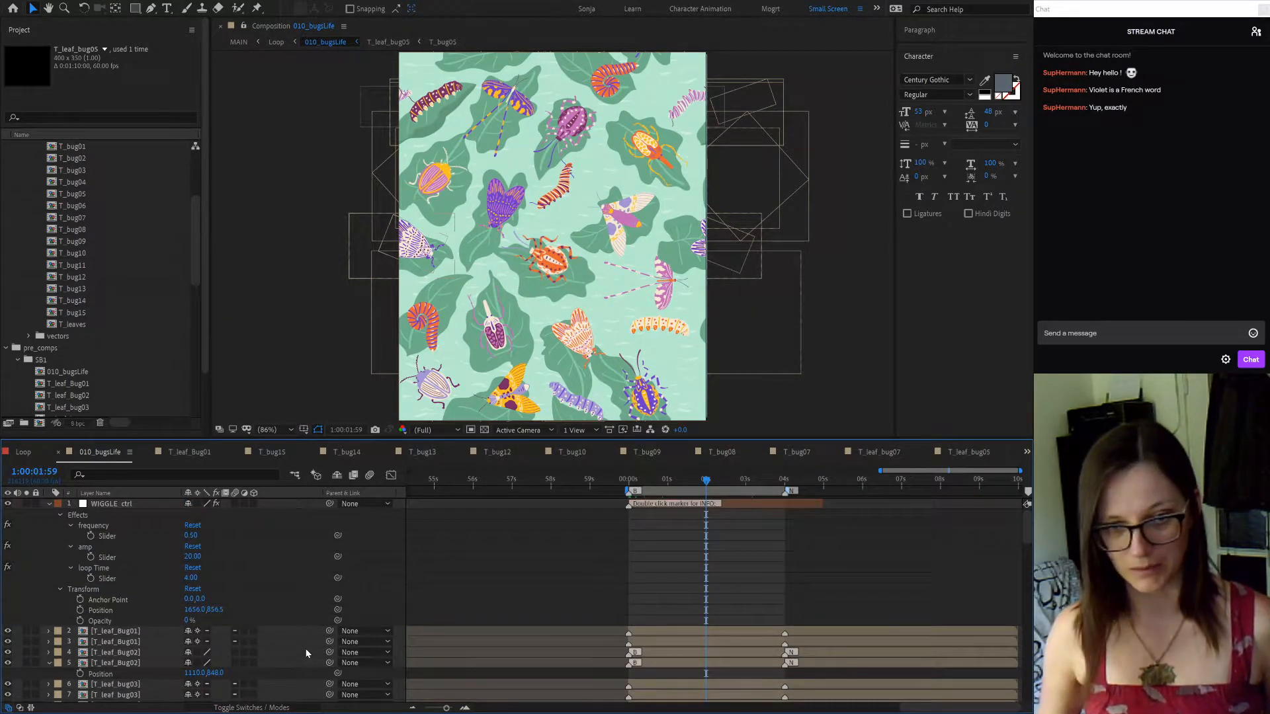
{"action": "left_click", "coordinate": [49, 504]}
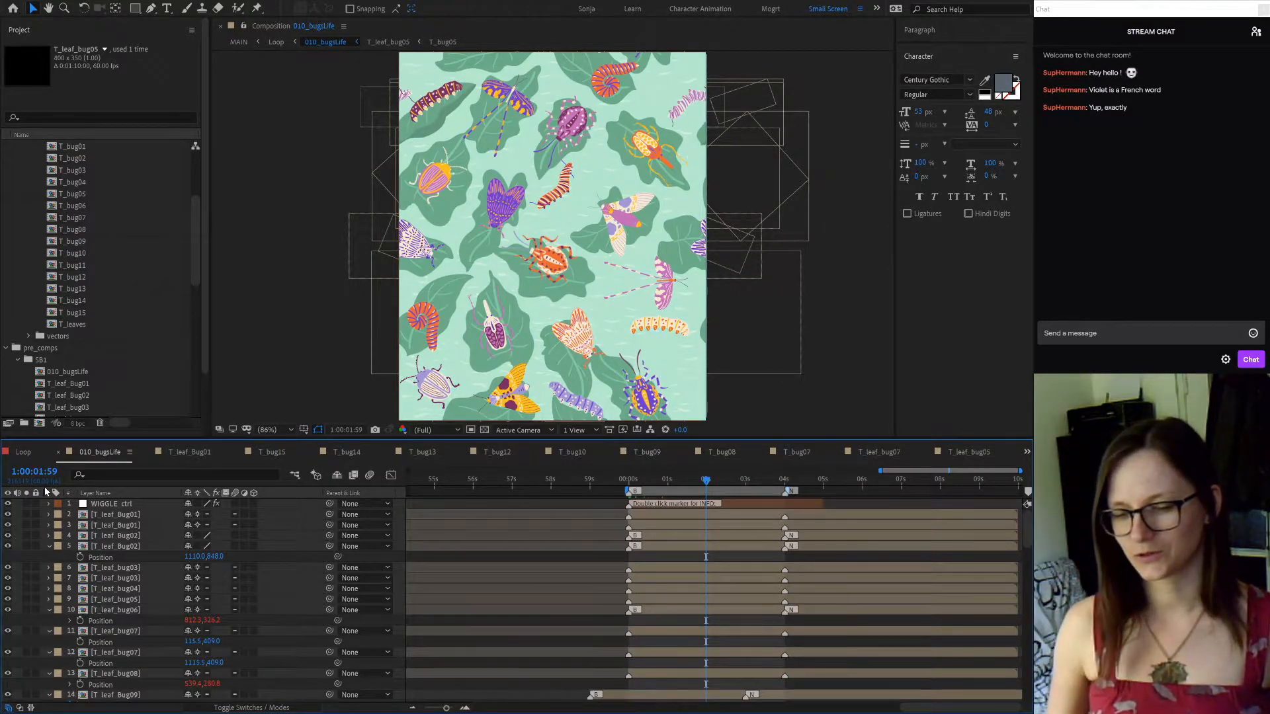
{"action": "left_click", "coordinate": [49, 547]}
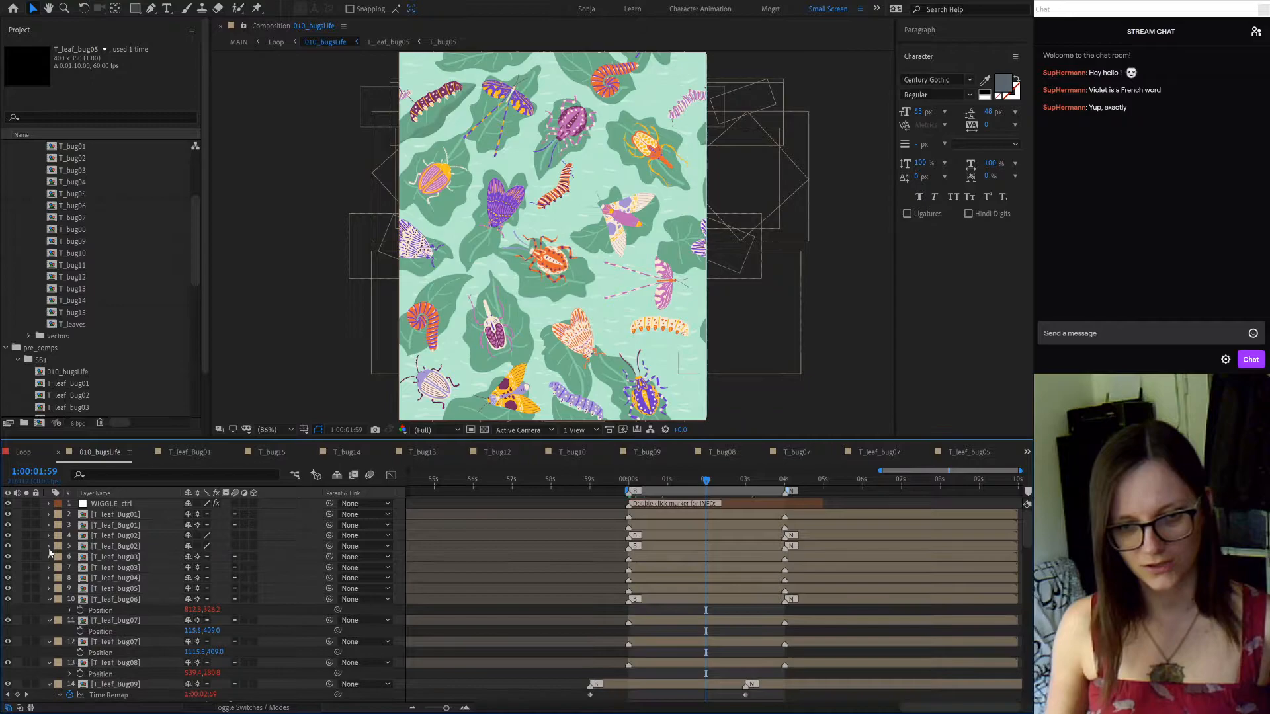
{"action": "left_click", "coordinate": [49, 599]}
{"action": "left_click", "coordinate": [49, 610]}
{"action": "left_click", "coordinate": [49, 621]}
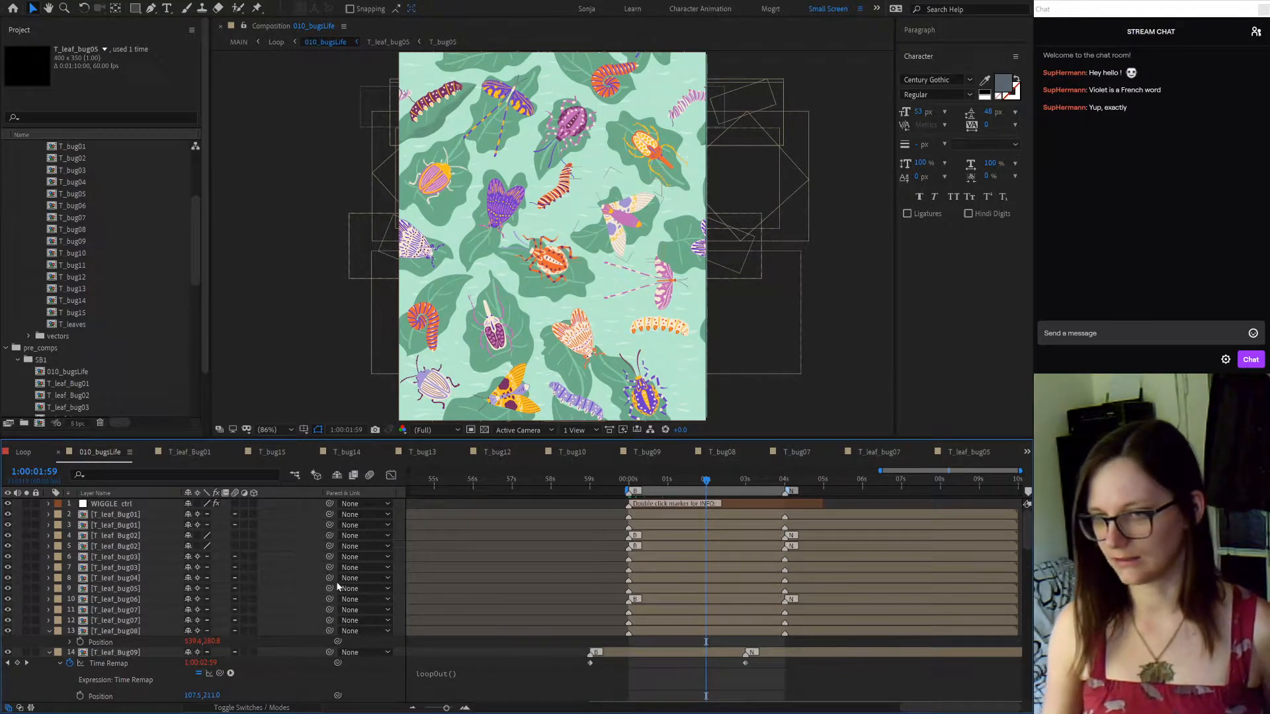
Select the cream-and-orange caterpillar in the composition, and open the first T_leaf_Bug01 layer's composition
{"action": "left_click", "coordinate": [679, 331]}
{"action": "left_click", "coordinate": [658, 330]}
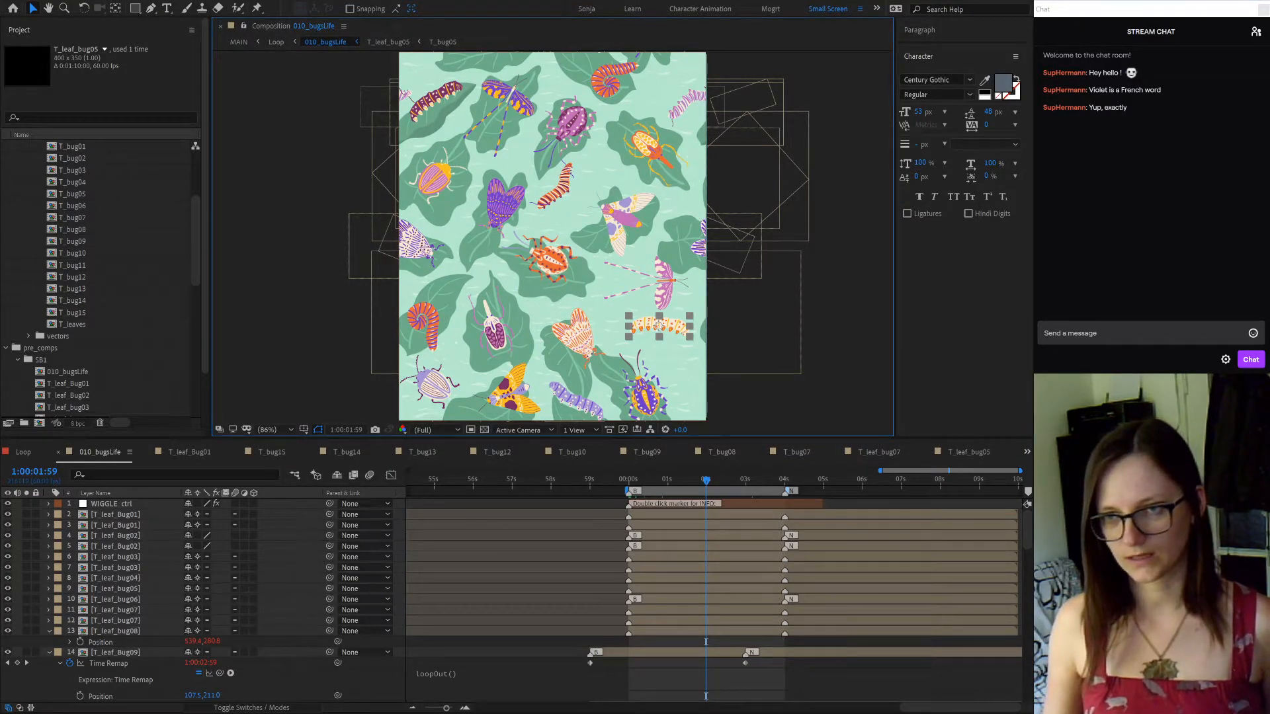
{"action": "left_click", "coordinate": [133, 515]}
{"action": "double_click", "coordinate": [134, 517]}
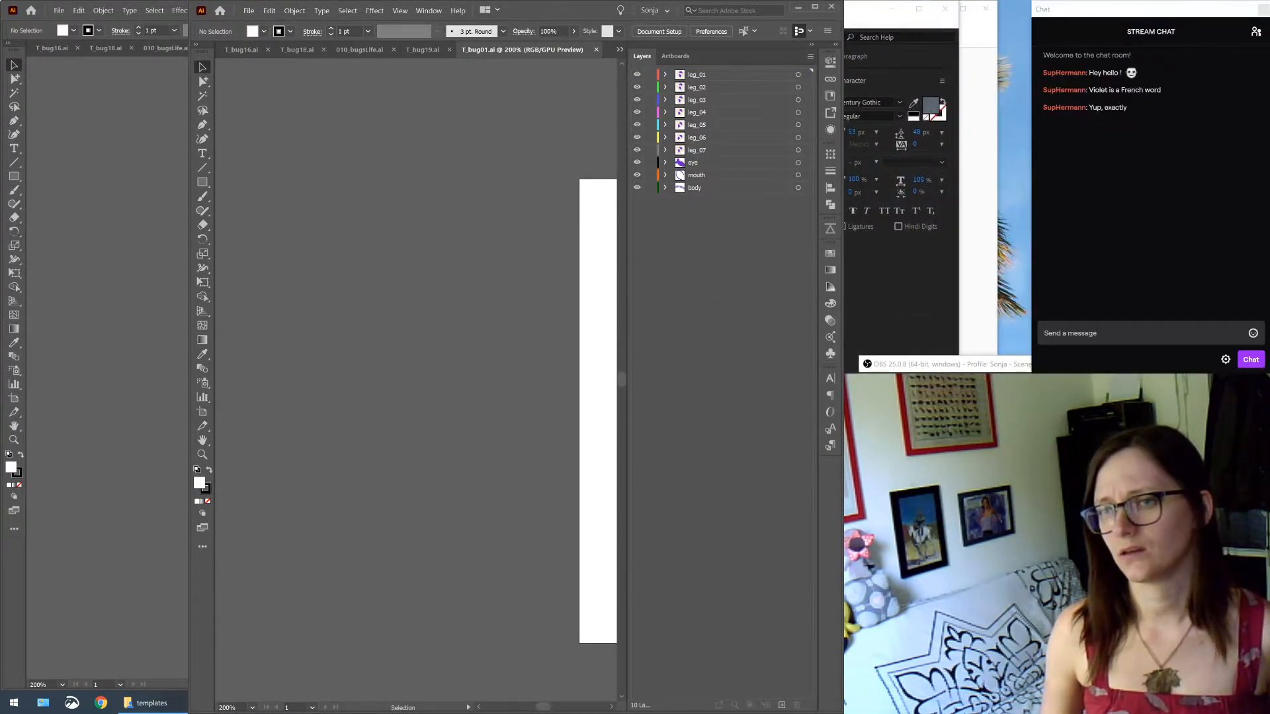
Bring the whole purple caterpillar of T_bug01.ai into view and save the document as T_bug20.ai
{"action": "left_click_drag", "start_coordinate": [843, 227], "coordinate": [1028, 209]}
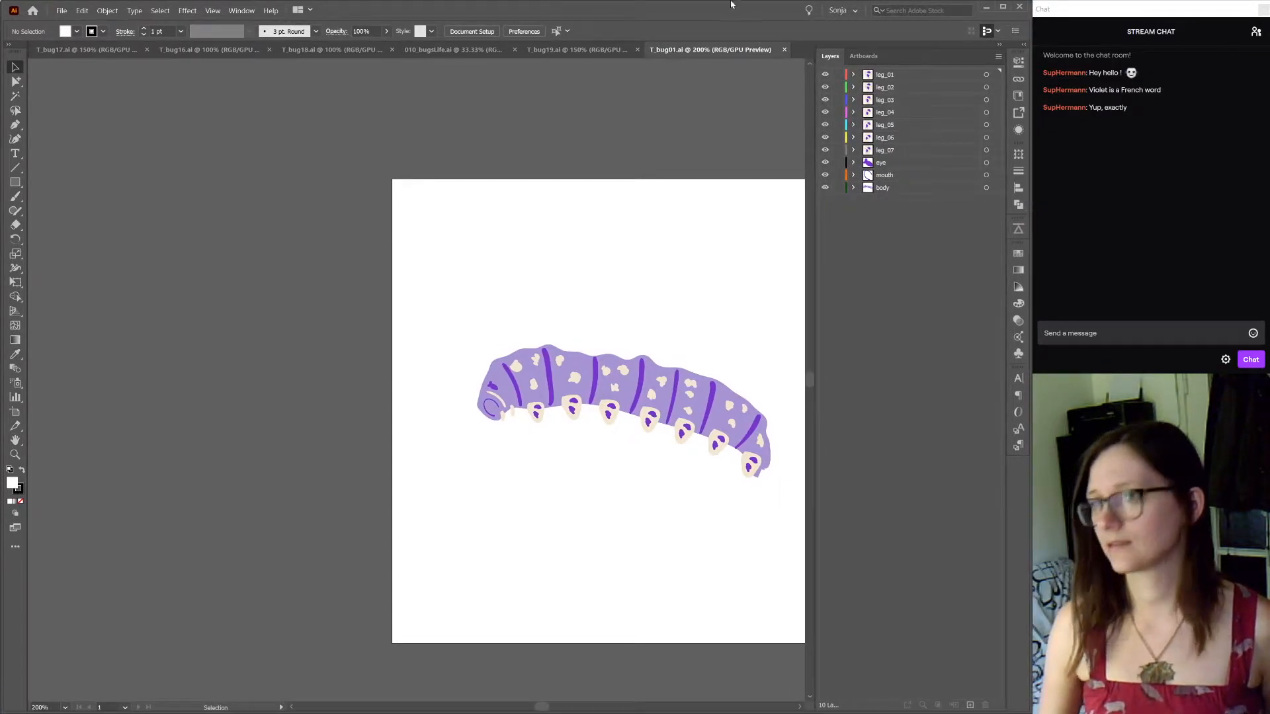
{"action": "left_click_drag", "start_coordinate": [674, 276], "coordinate": [410, 236]}
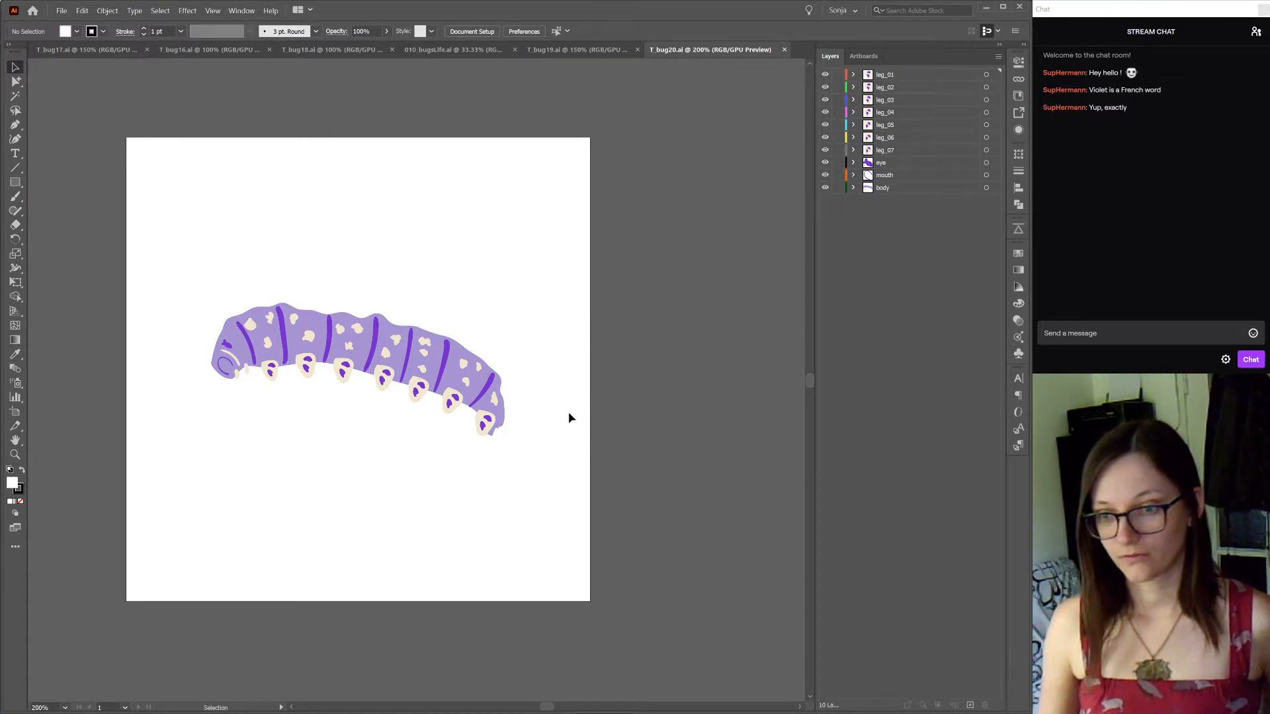
{"action": "scroll", "coordinate": [569, 412], "scroll_direction": "down", "scroll_amount": 1}
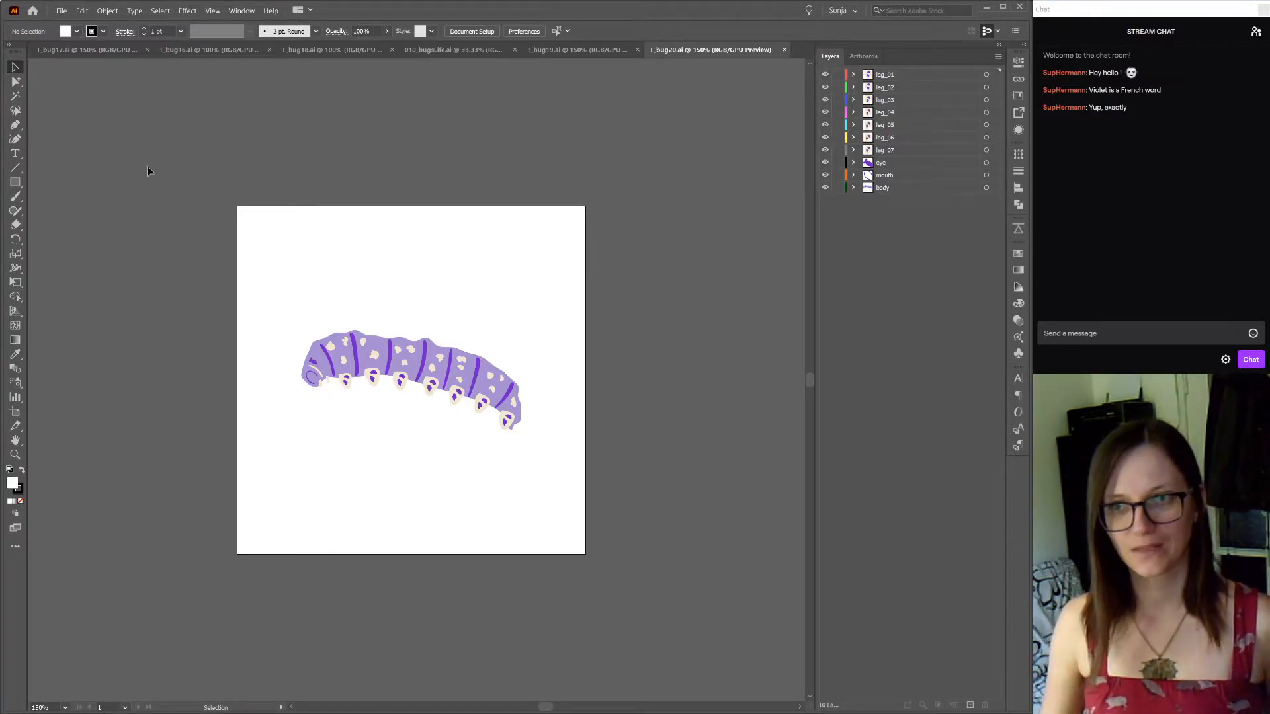
Copy the cream-and-orange caterpillar from 010_bugsLife.ai into T_bug20.ai and place it above the artboard as a colour reference
{"action": "left_click", "coordinate": [448, 50]}
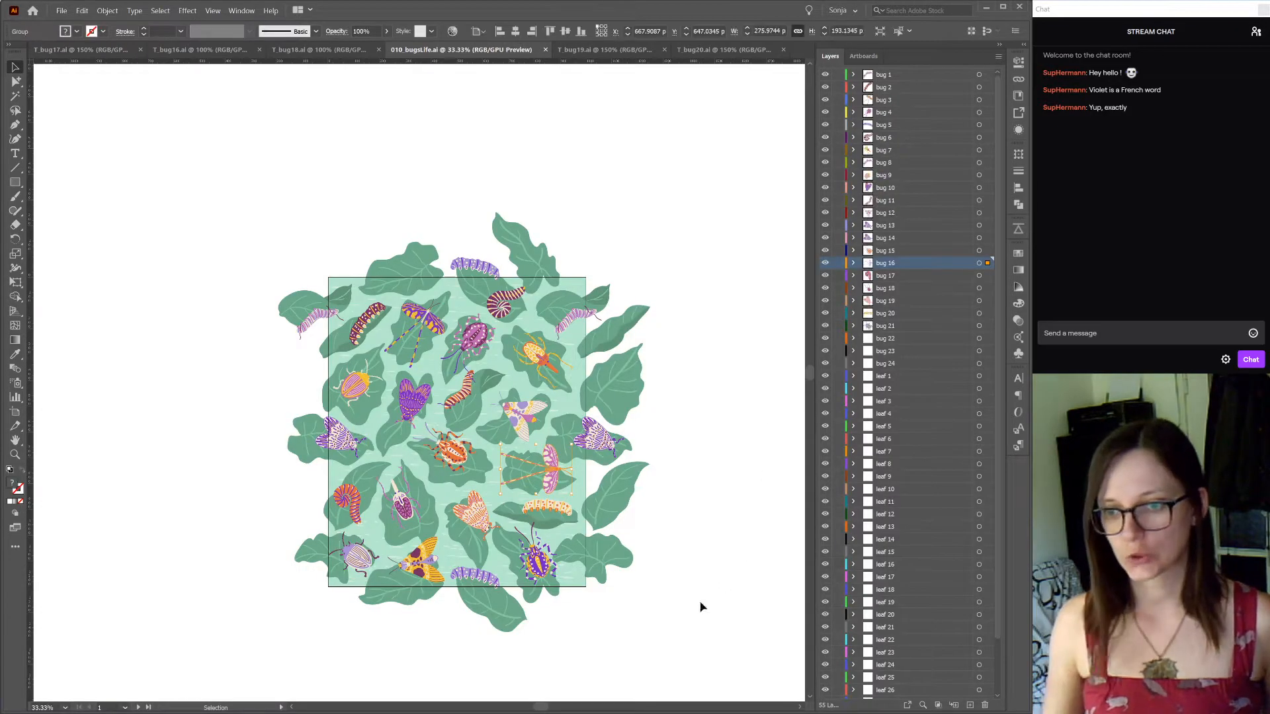
{"action": "left_click", "coordinate": [548, 510]}
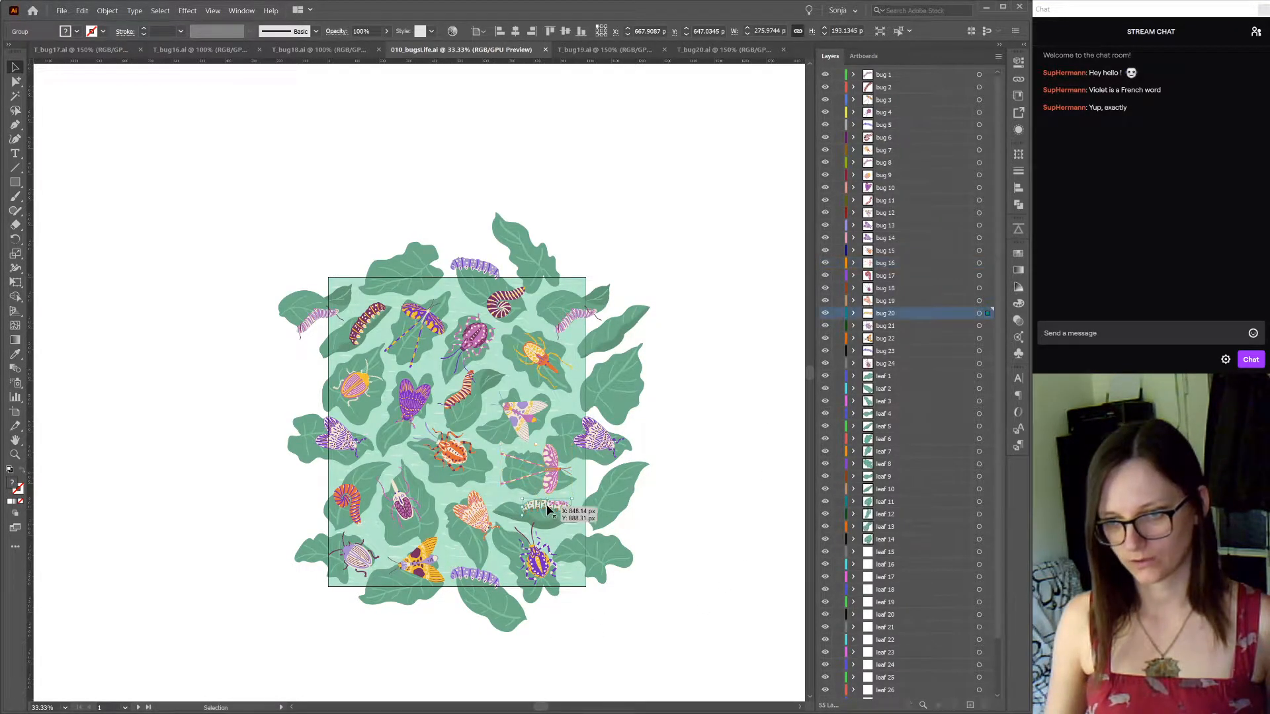
{"action": "left_click", "coordinate": [717, 50]}
{"action": "key", "text": "ctrl+v"}
{"action": "left_click_drag", "start_coordinate": [479, 339], "coordinate": [408, 87]}
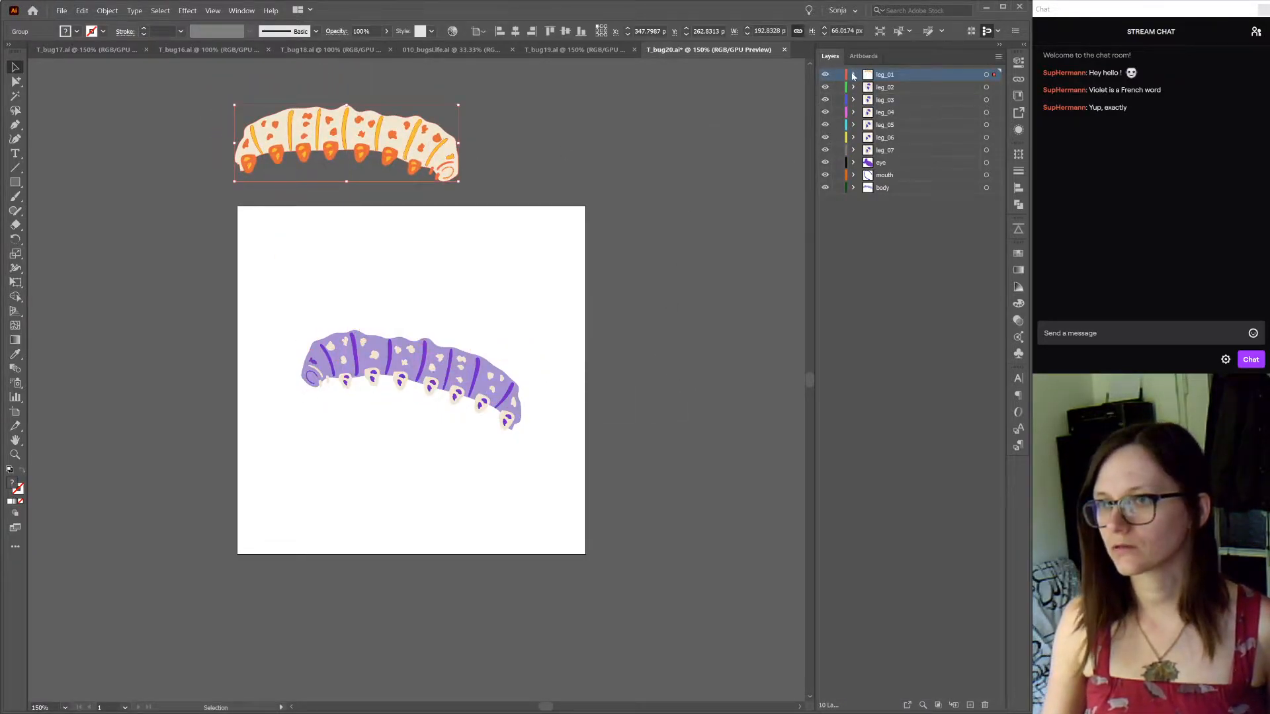
Lock the pasted group in leg_01 and recolour all cream spots and leg shapes of the purple caterpillar with the reference's orange
{"action": "left_click", "coordinate": [853, 75]}
{"action": "left_click", "coordinate": [838, 87]}
{"action": "key", "text": "a"}
{"action": "left_click", "coordinate": [495, 393]}
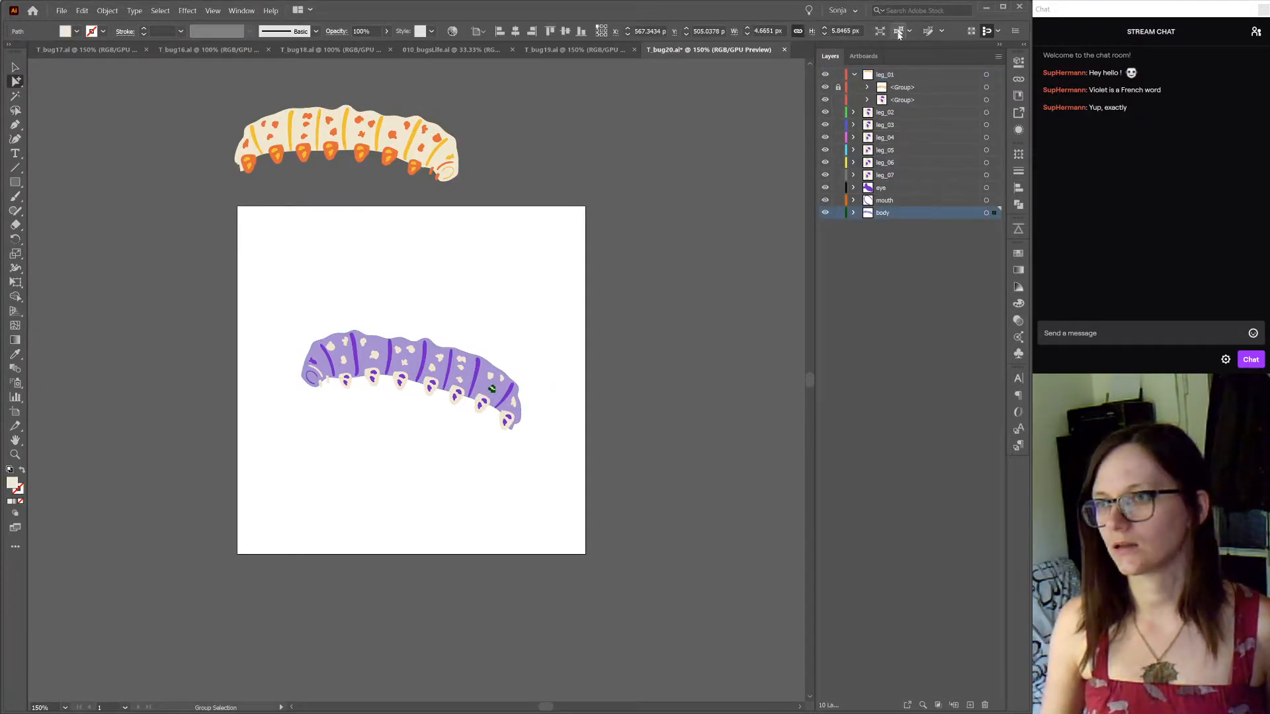
{"action": "left_click", "coordinate": [898, 31]}
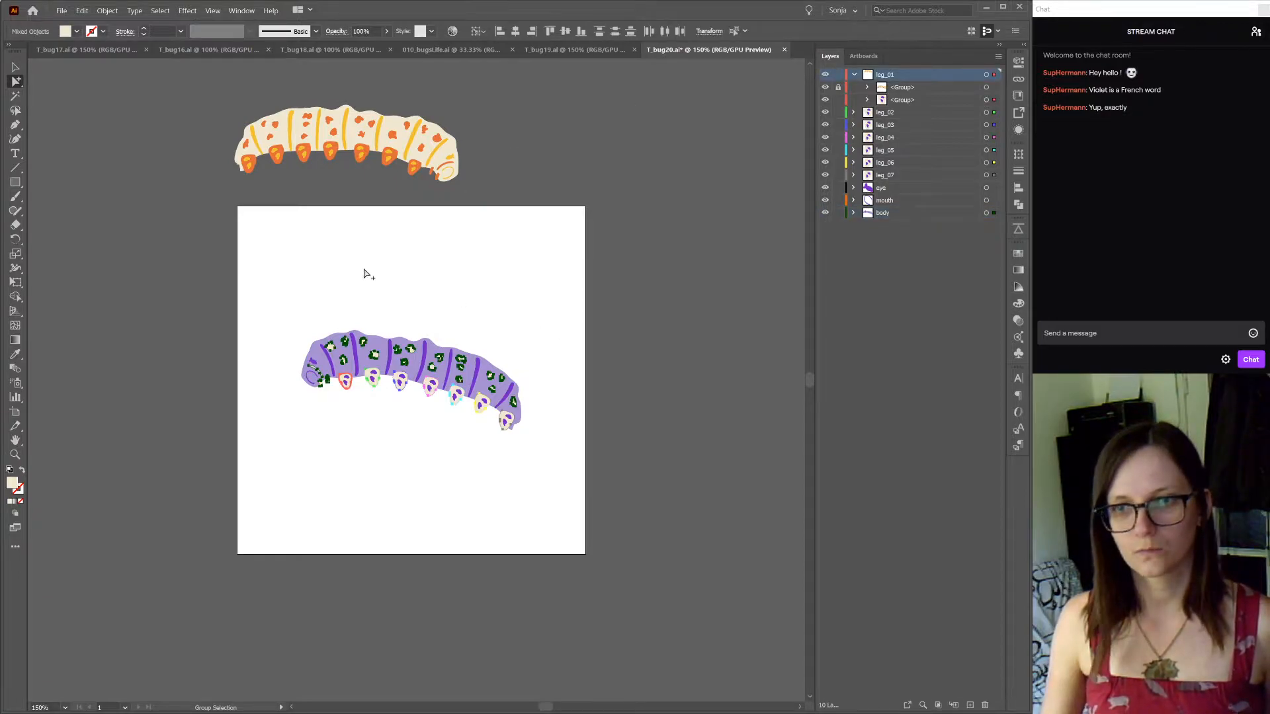
{"action": "key", "text": "i"}
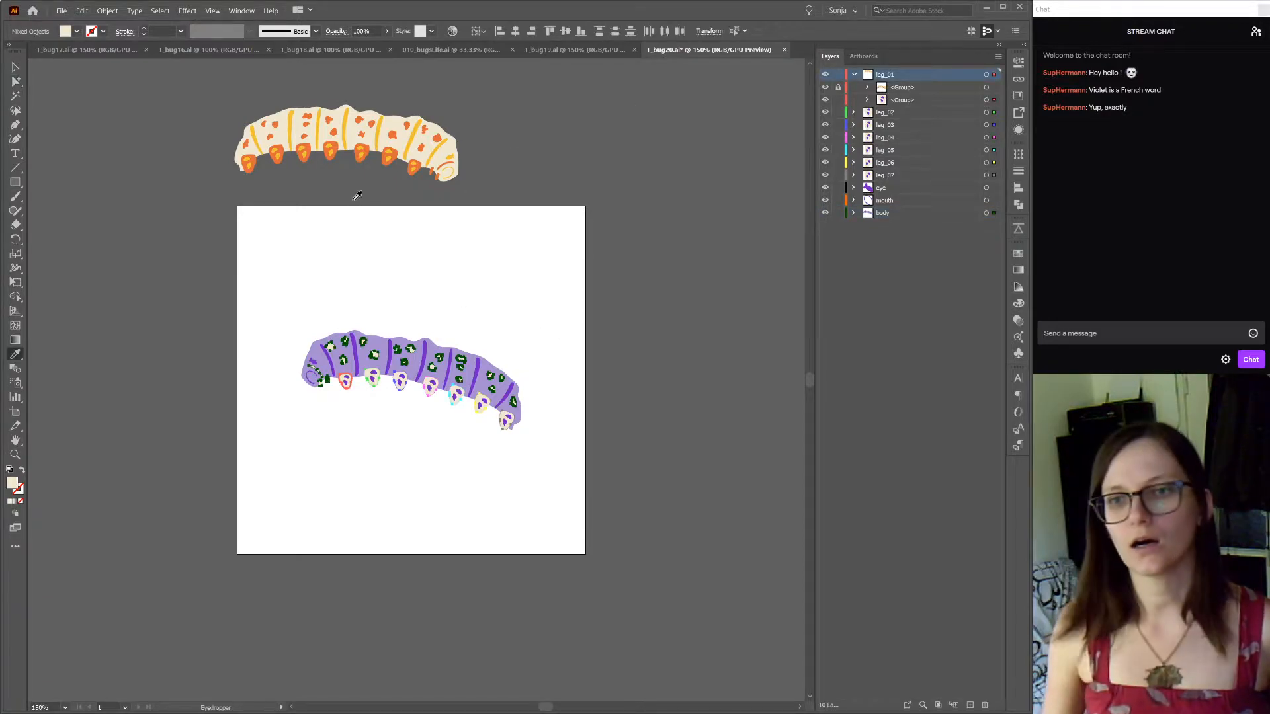
{"action": "left_click", "coordinate": [371, 146]}
Recolour the caterpillar's purple body shape with the cream sampled from the reference's body
{"action": "key", "text": "a"}
{"action": "left_click", "coordinate": [461, 362]}
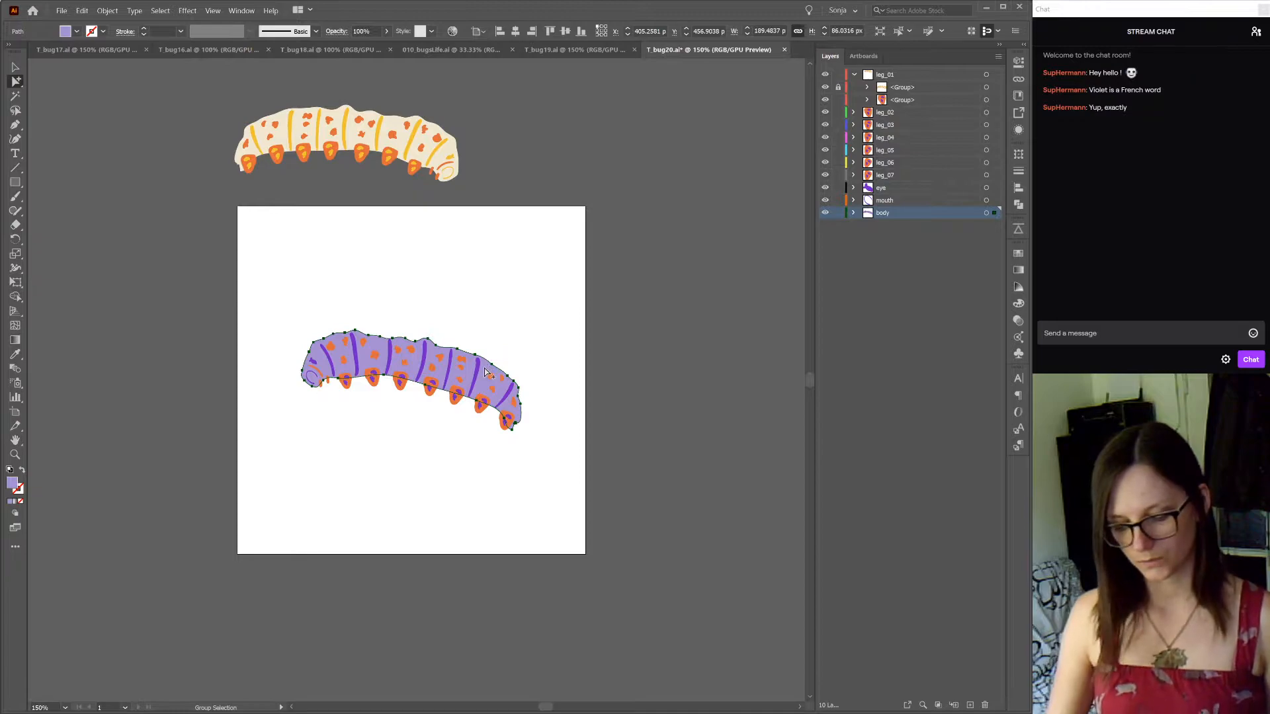
{"action": "key", "text": "i"}
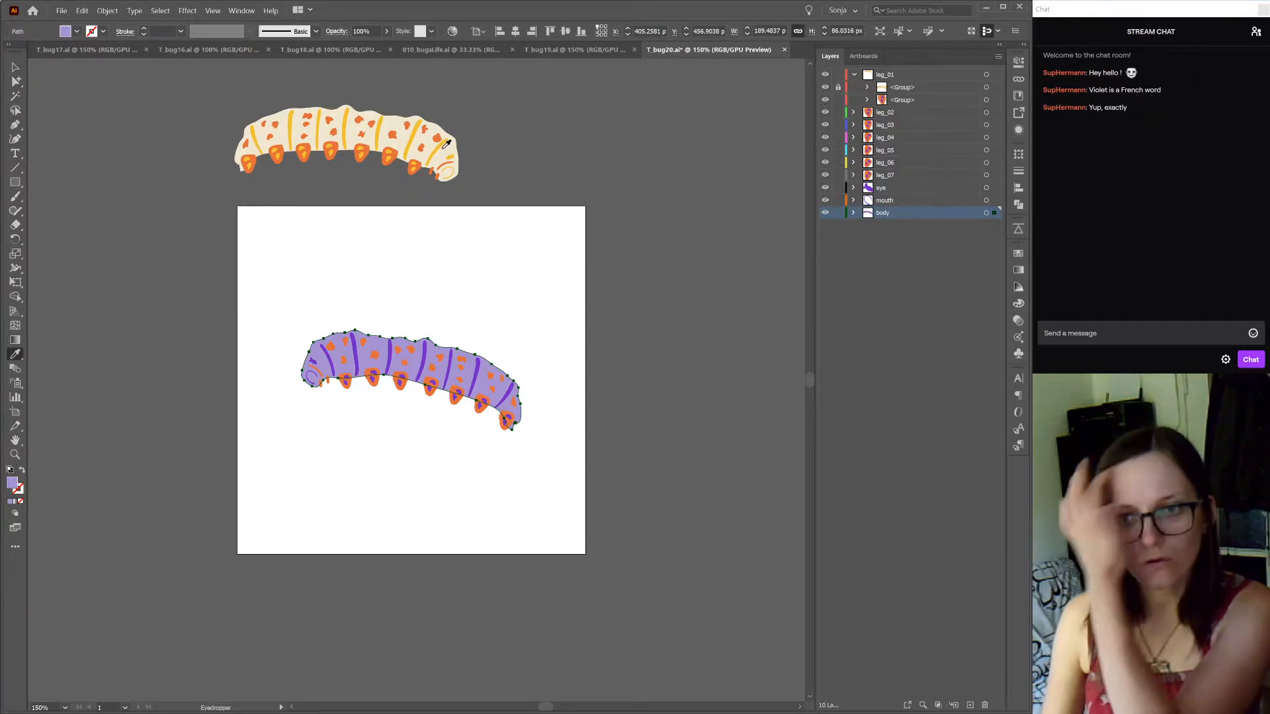
{"action": "left_click", "coordinate": [459, 143]}
{"action": "key", "text": "a"}
{"action": "left_click", "coordinate": [530, 285]}
Recolour all dark purple stripes and inner leg, eye and mouth shapes with the reference's yellow
{"action": "left_click", "coordinate": [504, 396]}
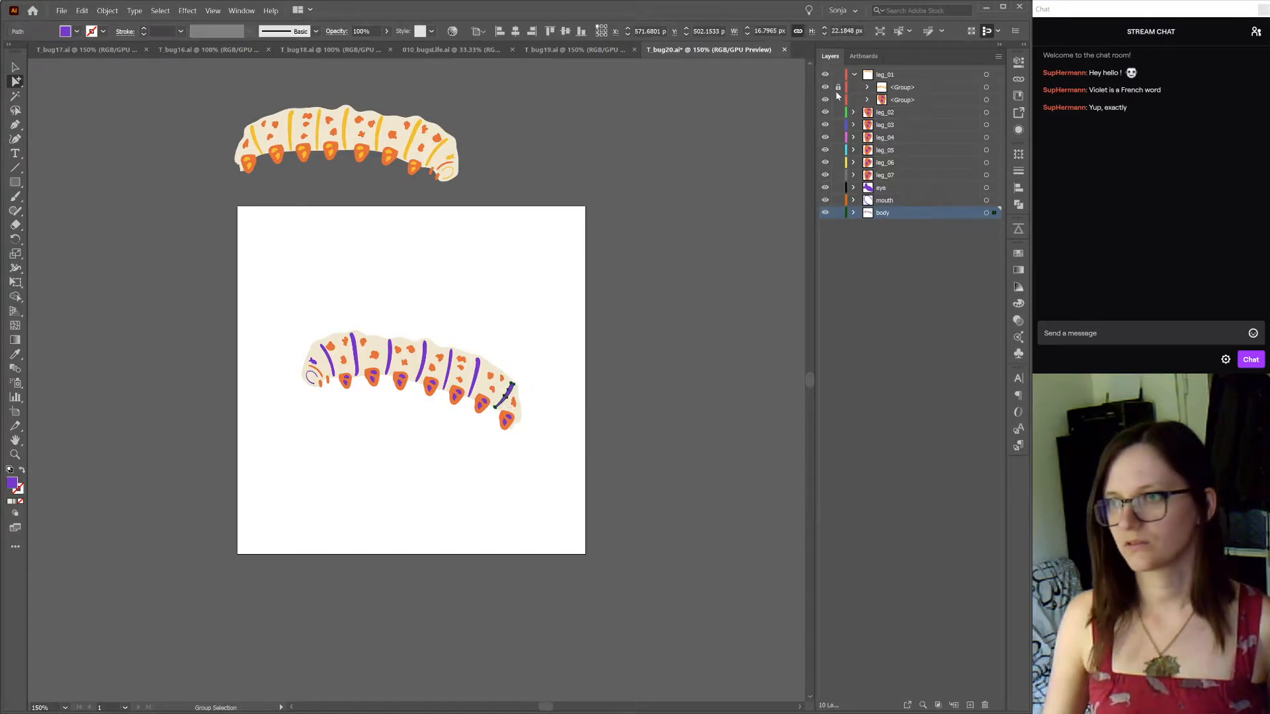
{"action": "left_click", "coordinate": [898, 31]}
{"action": "key", "text": "i"}
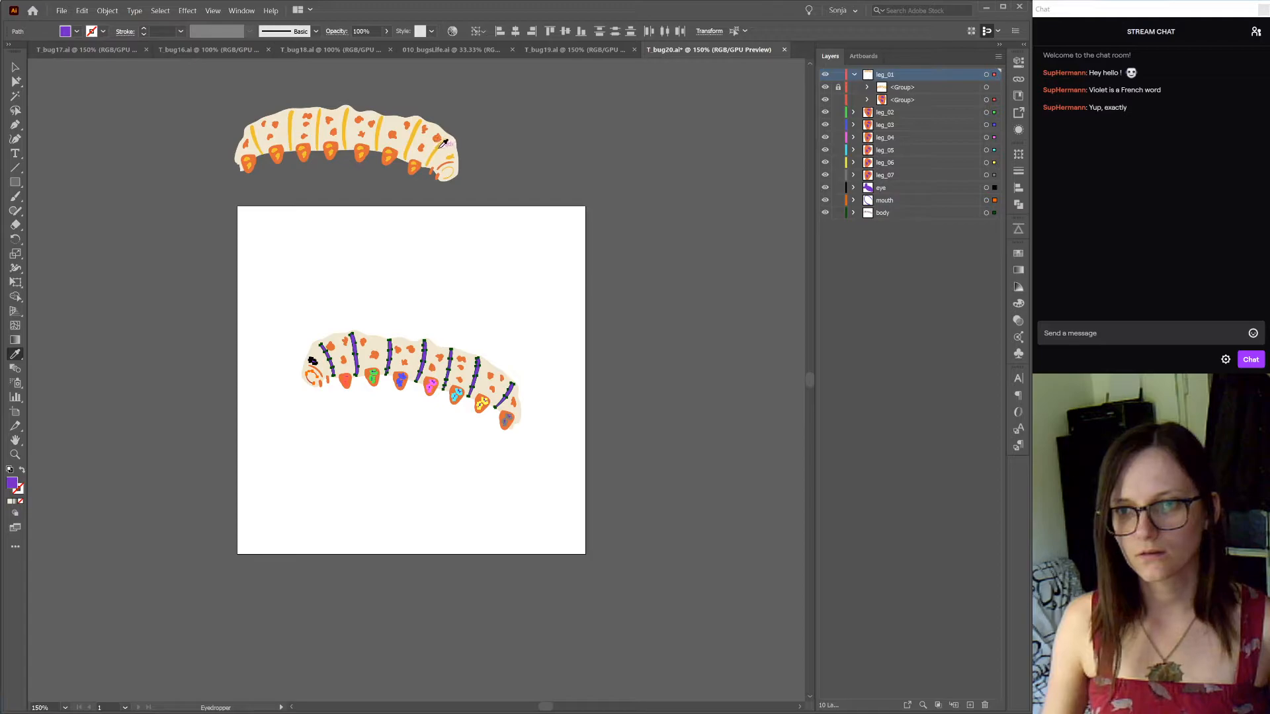
{"action": "left_click", "coordinate": [442, 141]}
{"action": "key", "text": "v"}
{"action": "left_click", "coordinate": [520, 244]}
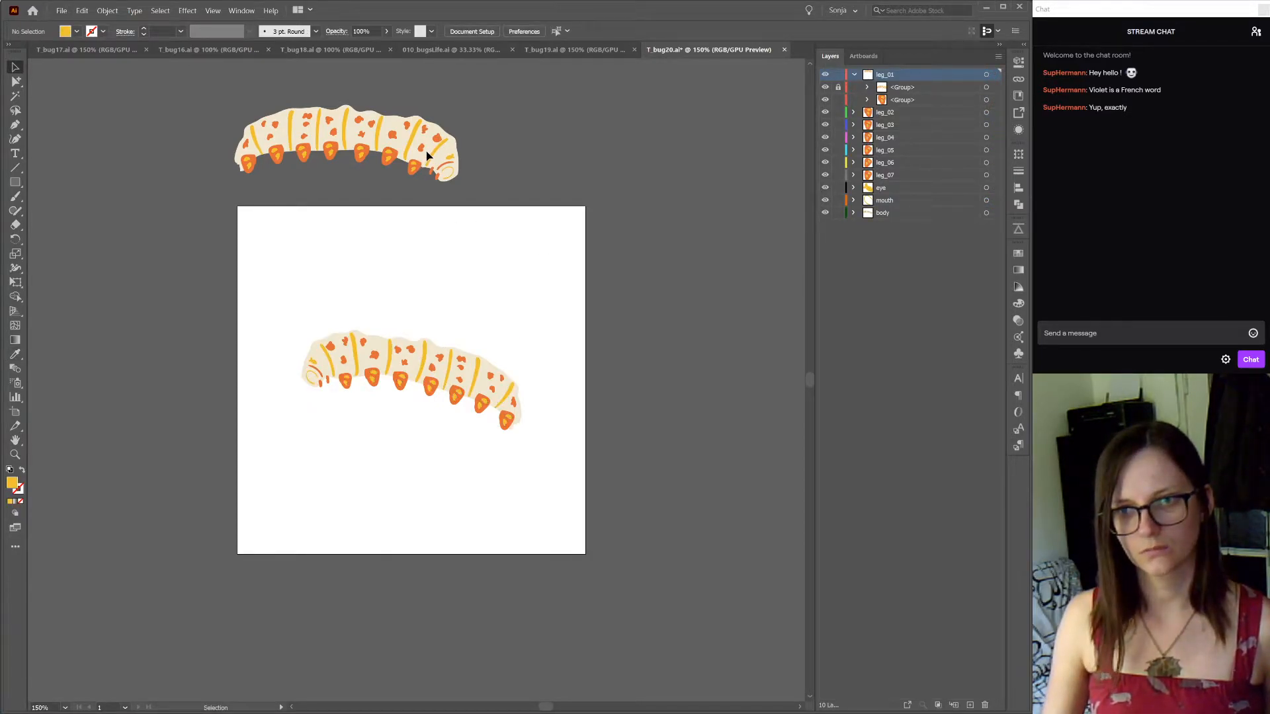
Unlock and delete the pasted reference caterpillar from leg_01, collapse that layer, and save T_bug20.ai
{"action": "left_click", "coordinate": [320, 390]}
{"action": "left_click", "coordinate": [422, 189]}
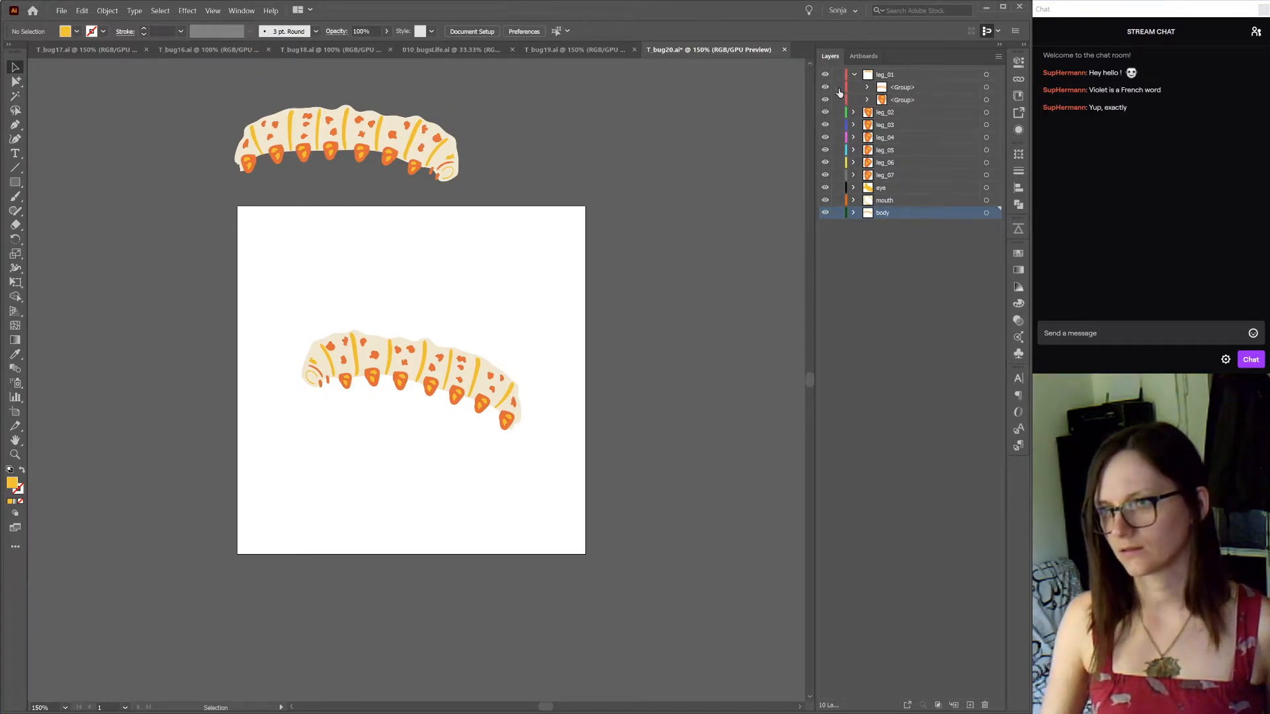
{"action": "left_click", "coordinate": [986, 86]}
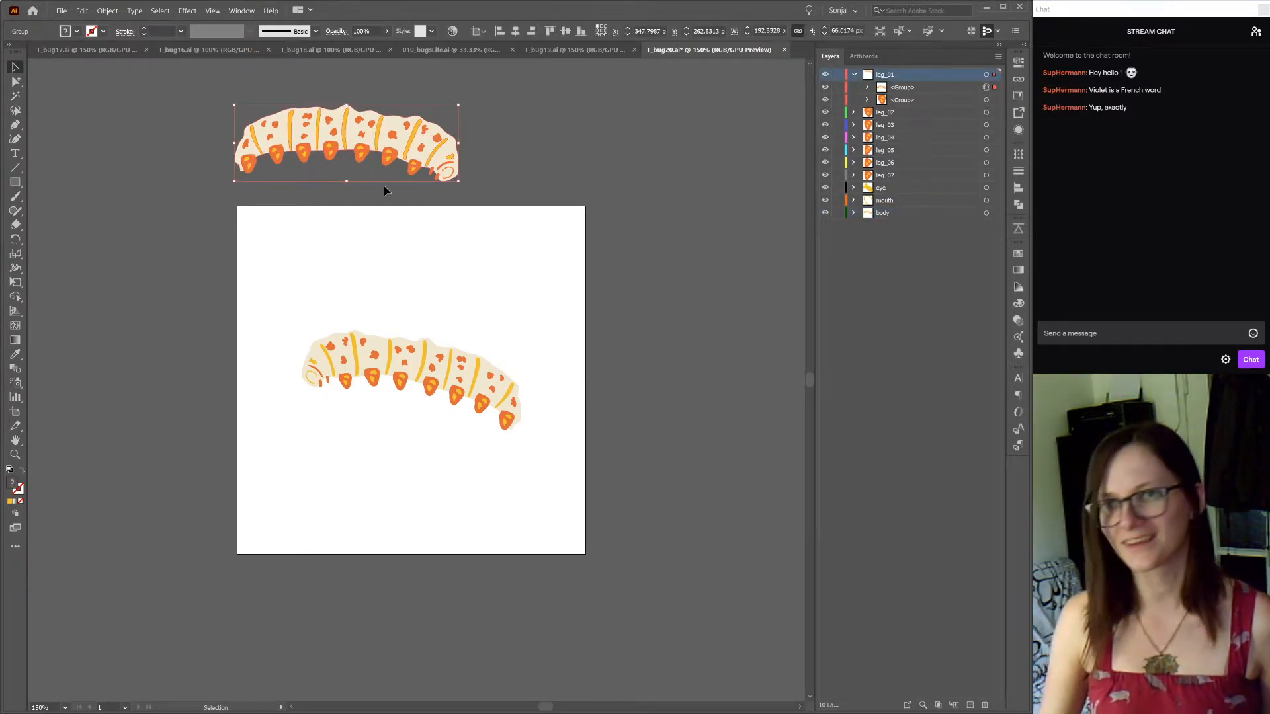
{"action": "key", "text": "Delete"}
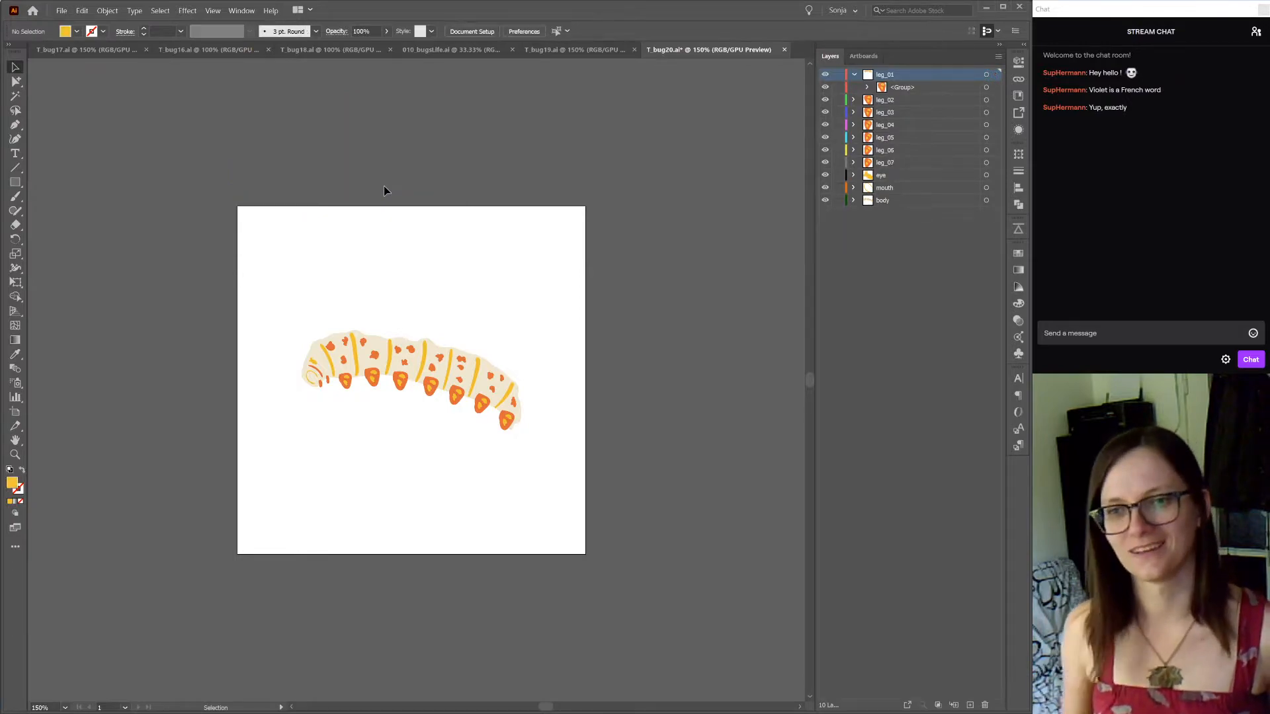
{"action": "left_click", "coordinate": [855, 75]}
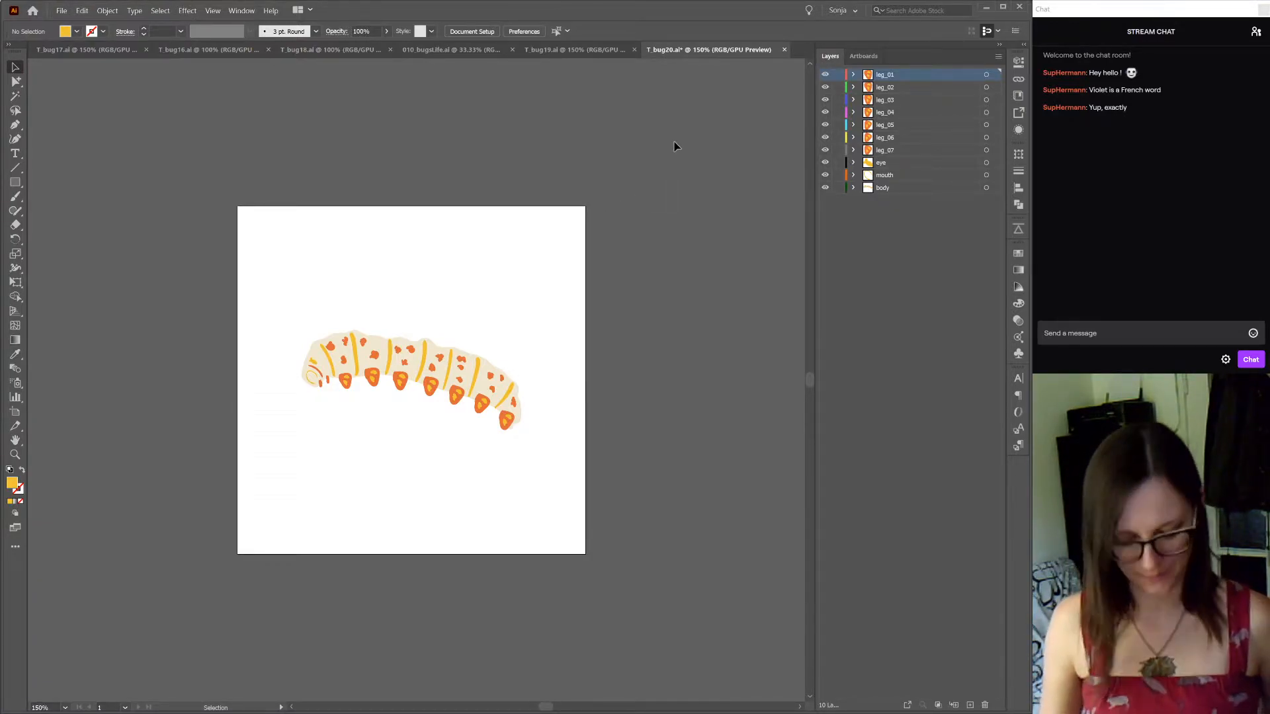
{"action": "key", "text": "ctrl"}
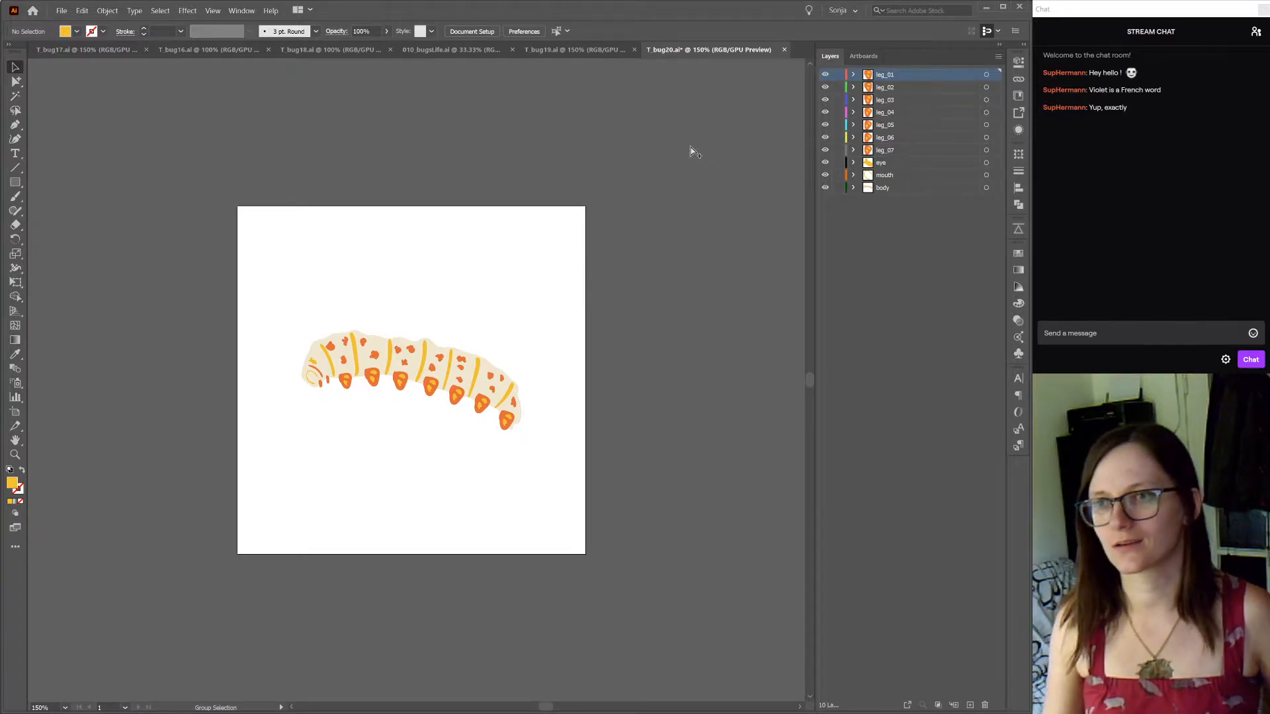
{"action": "key", "text": "ctrl+s"}
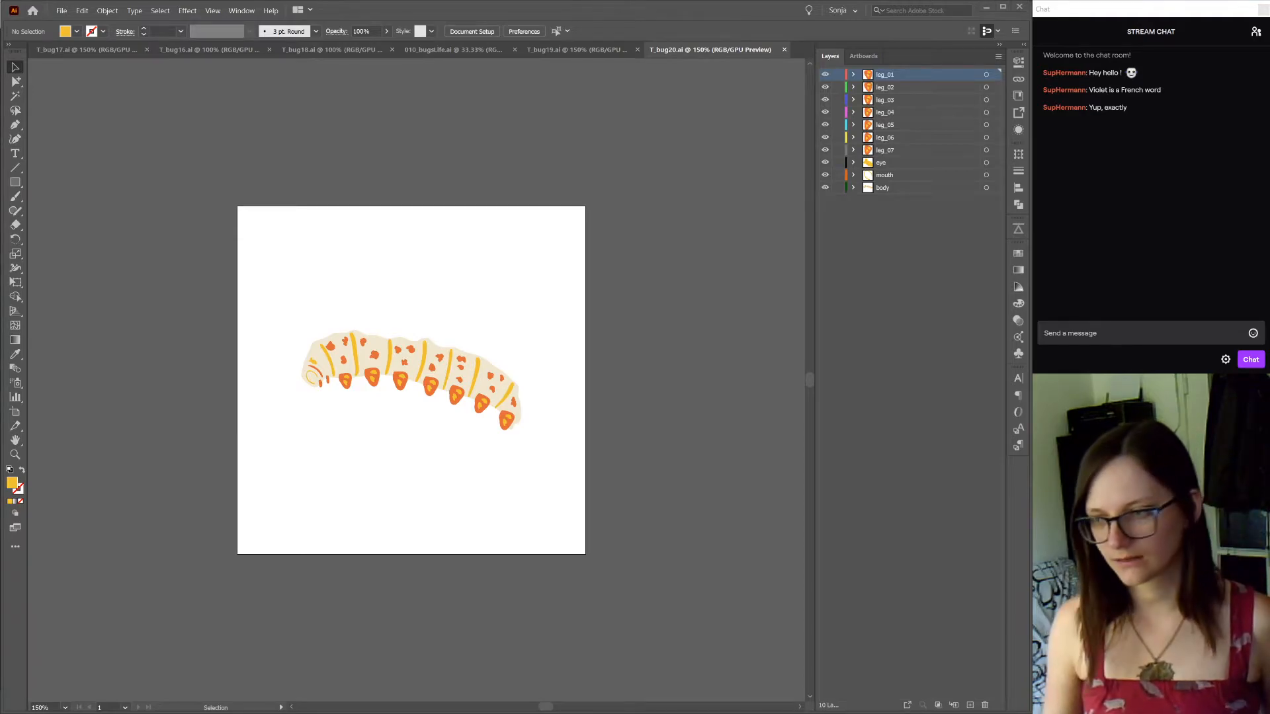
Switch to After Effects, return to the 010_bugsLife composition, and locate the layer of the cream-and-orange caterpillar
{"action": "key", "text": "alt+Tab"}
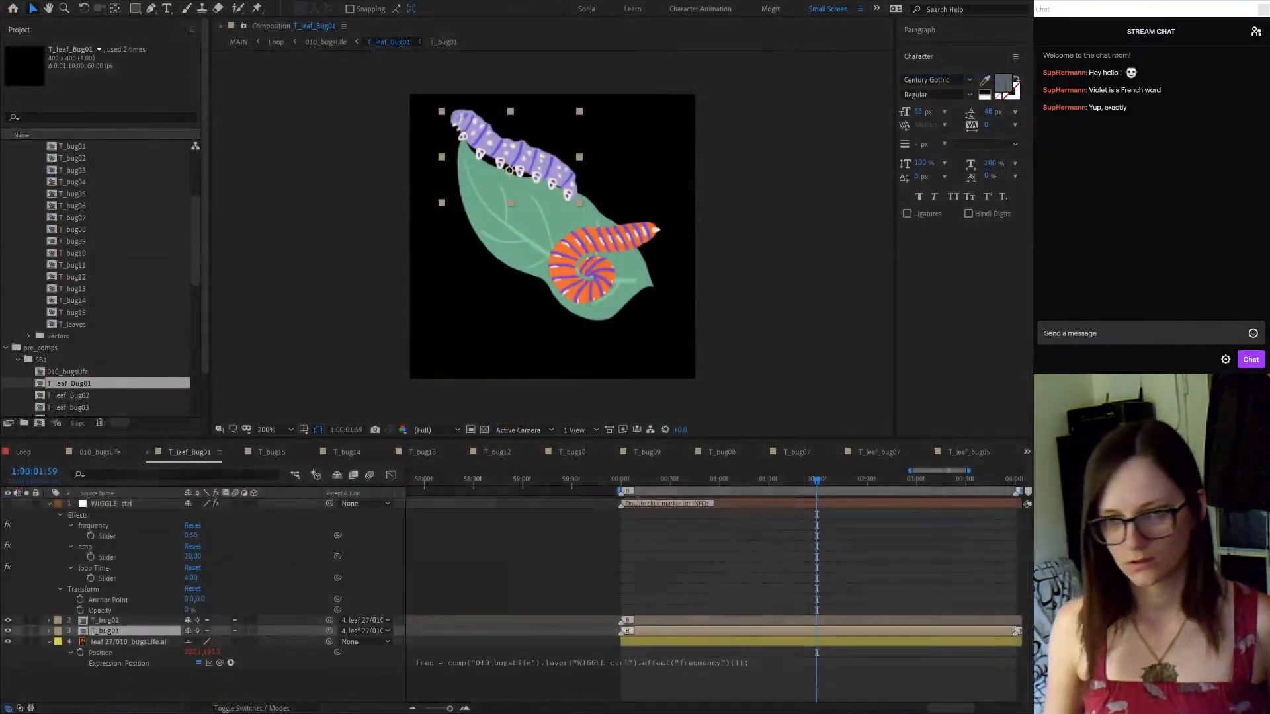
{"action": "left_click", "coordinate": [93, 452]}
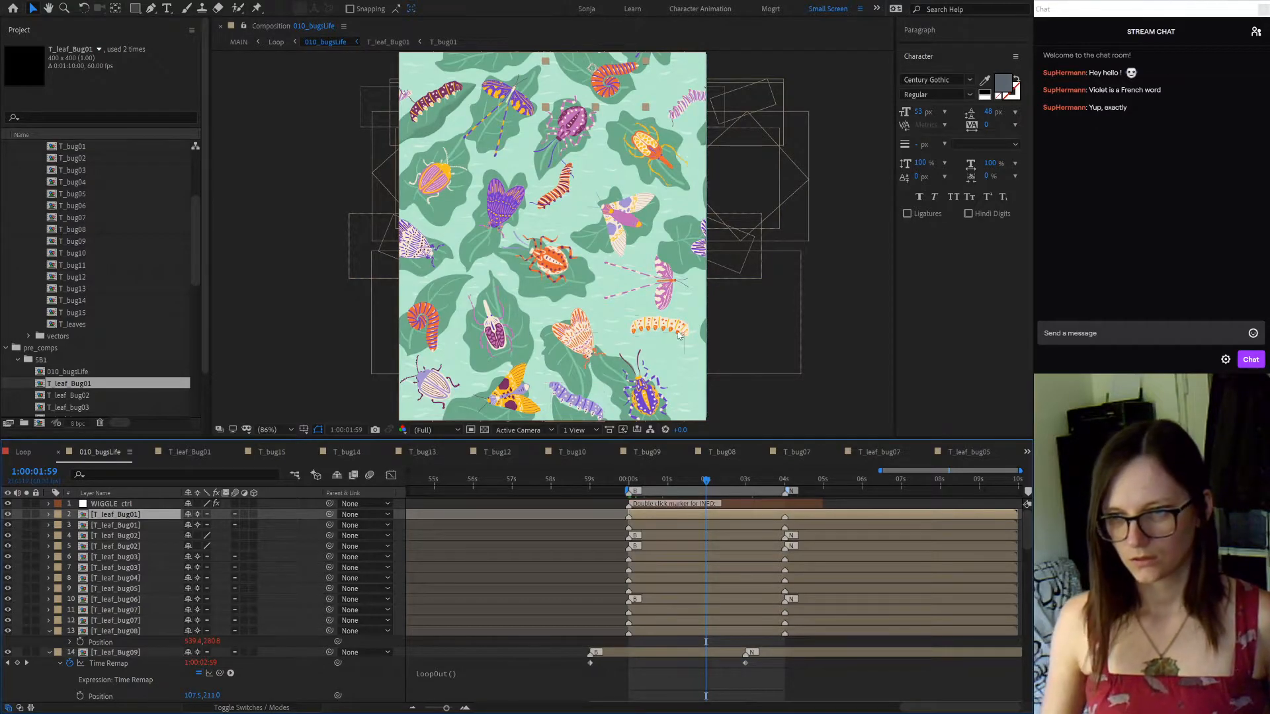
{"action": "left_click", "coordinate": [686, 363]}
{"action": "scroll", "coordinate": [271, 636], "scroll_direction": "down", "scroll_amount": 5}
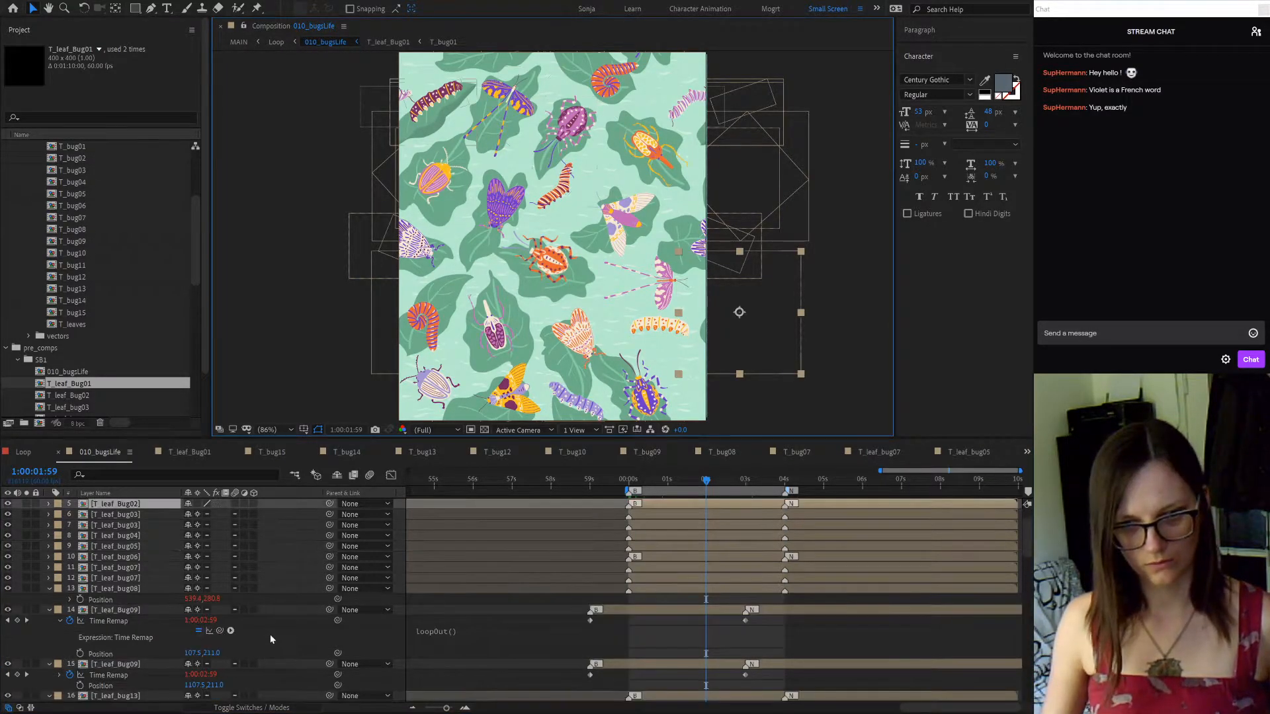
{"action": "left_click", "coordinate": [639, 329]}
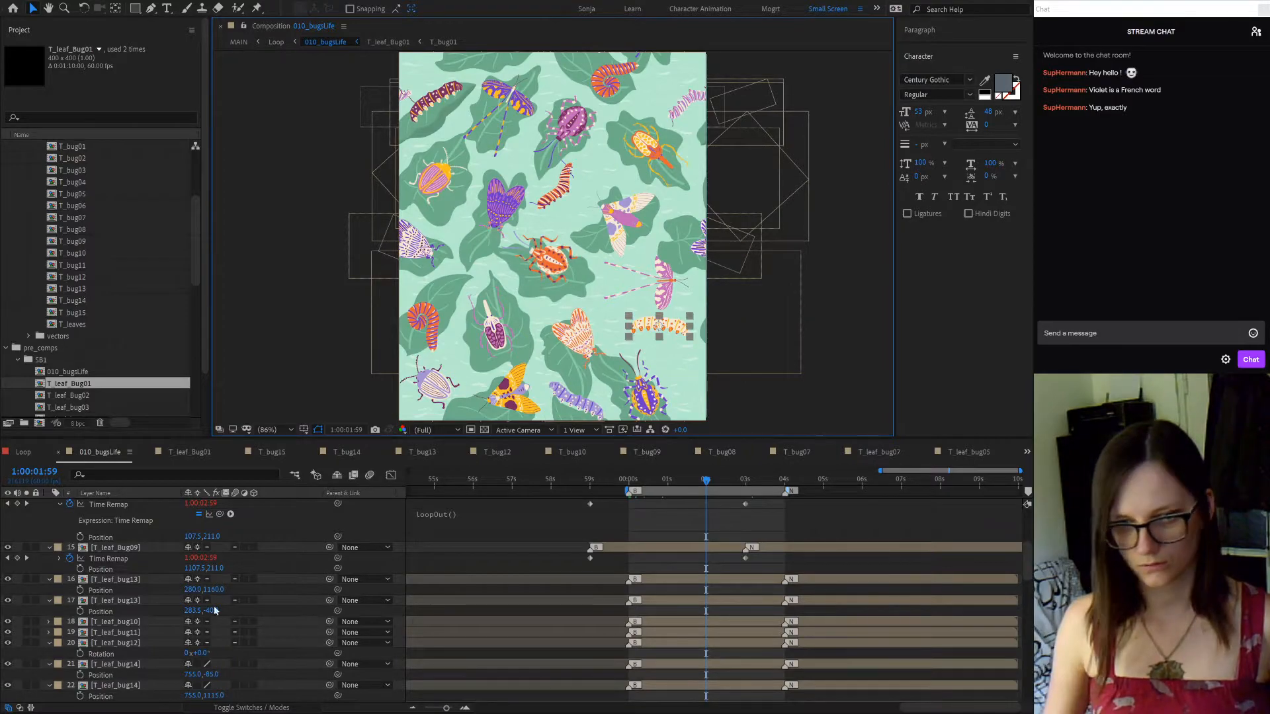
{"action": "scroll", "coordinate": [198, 614], "scroll_direction": "down", "scroll_amount": 6}
{"action": "scroll", "coordinate": [199, 615], "scroll_direction": "down", "scroll_amount": 4}
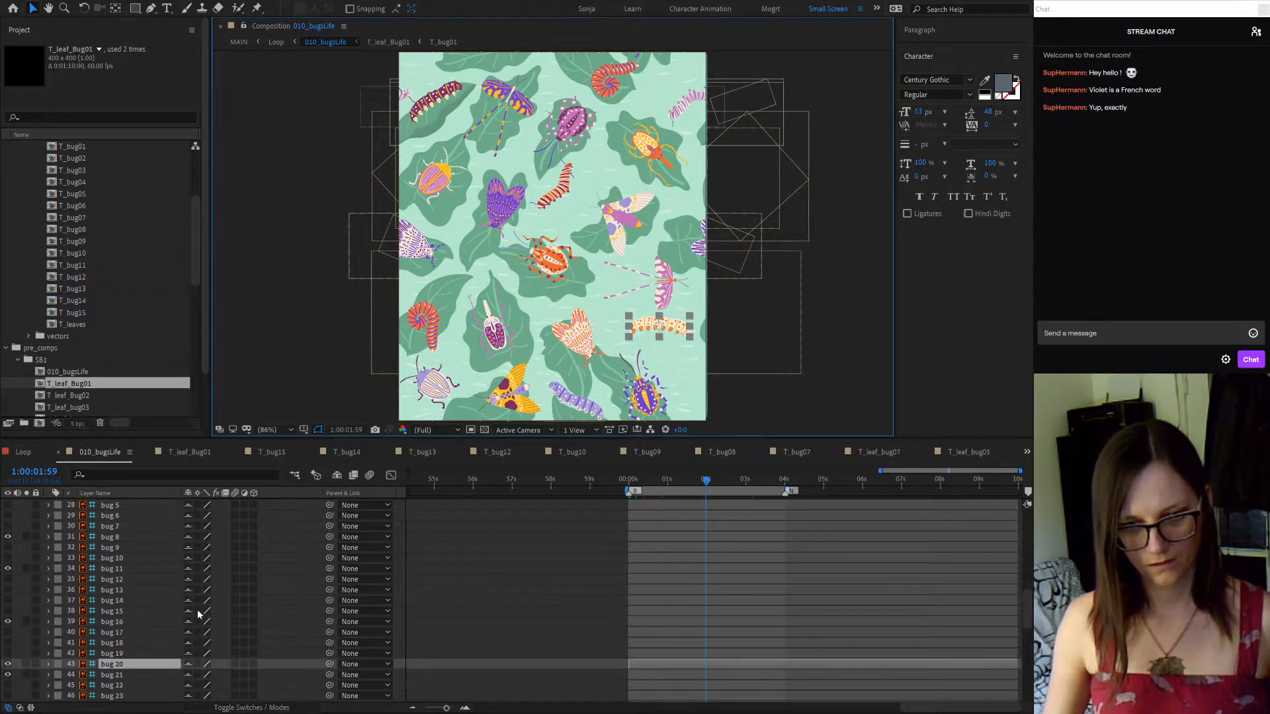
Select the bug 21 layer and examine which single bug artwork layers are still switched on
{"action": "left_click", "coordinate": [108, 624]}
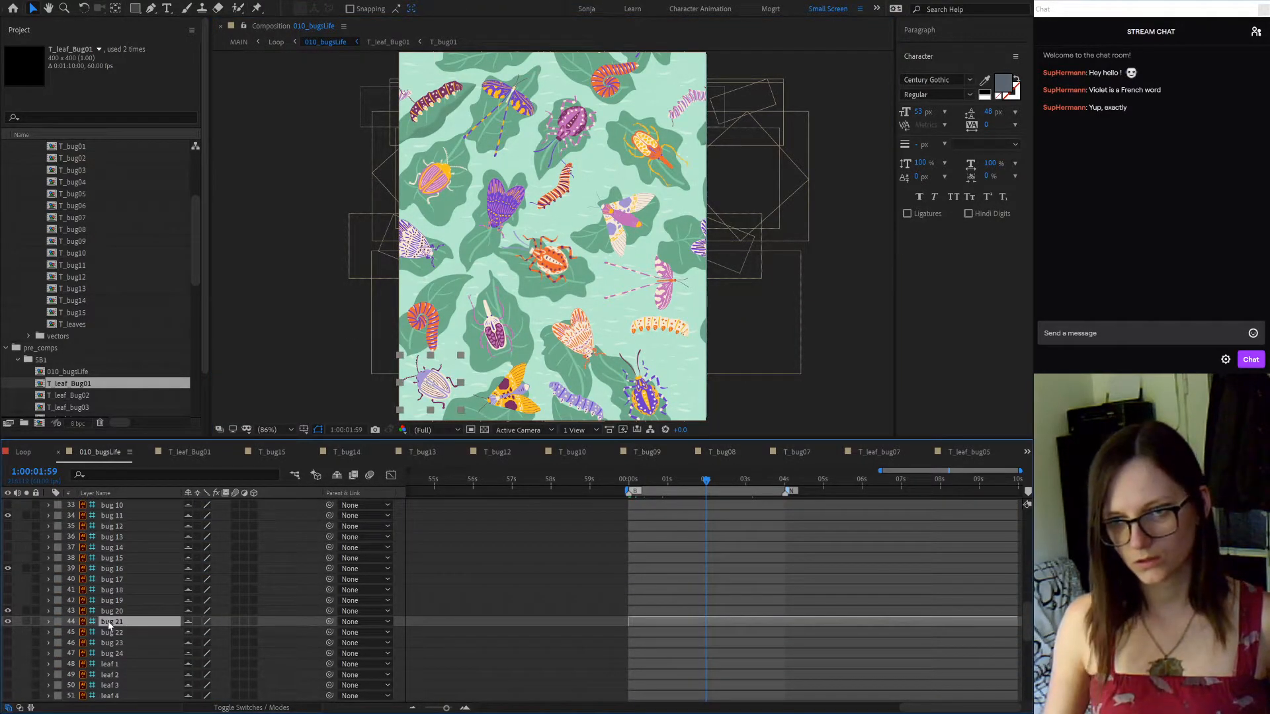
{"action": "scroll", "coordinate": [168, 631], "scroll_direction": "down", "scroll_amount": 4}
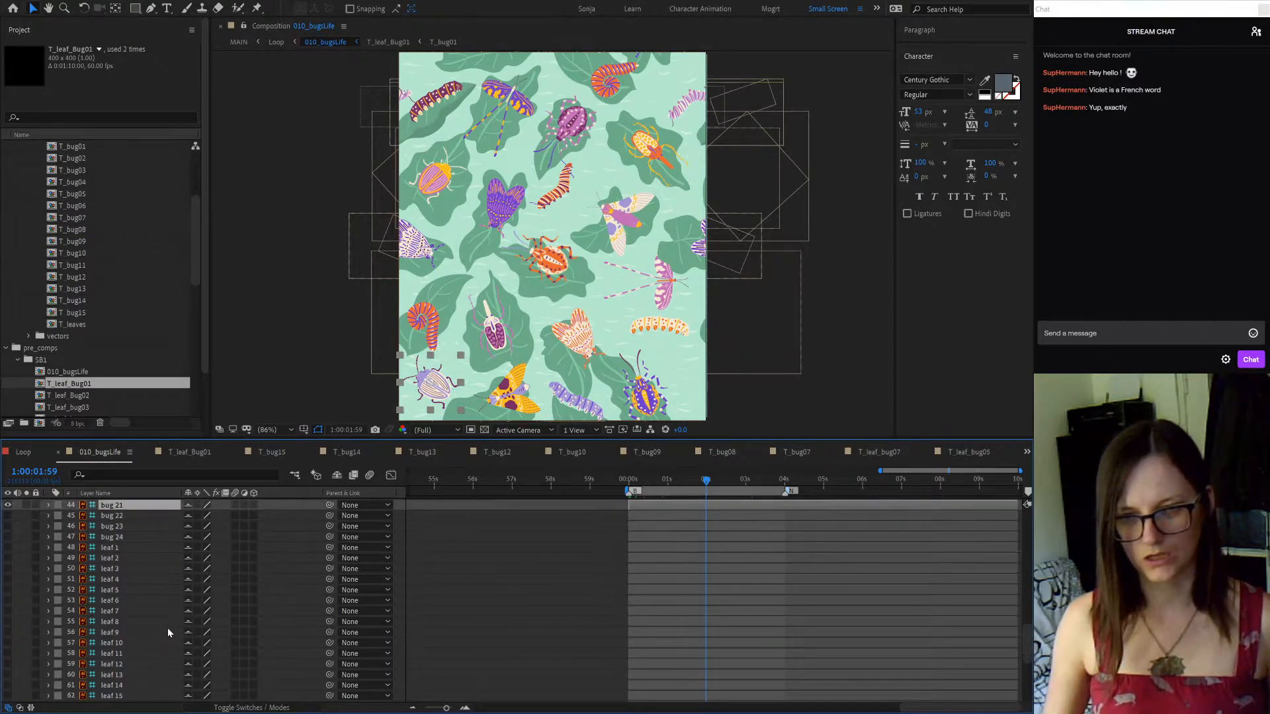
{"action": "scroll", "coordinate": [168, 628], "scroll_direction": "up", "scroll_amount": 4}
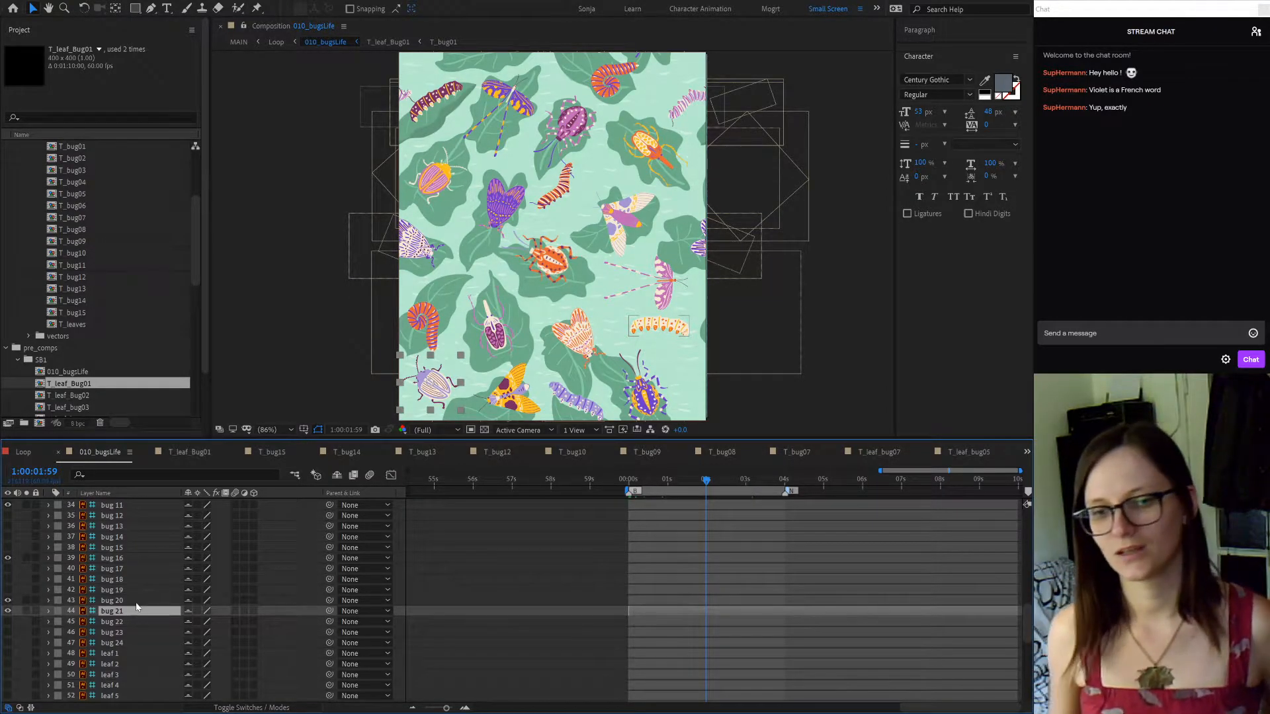
{"action": "scroll", "coordinate": [125, 574], "scroll_direction": "up", "scroll_amount": 5}
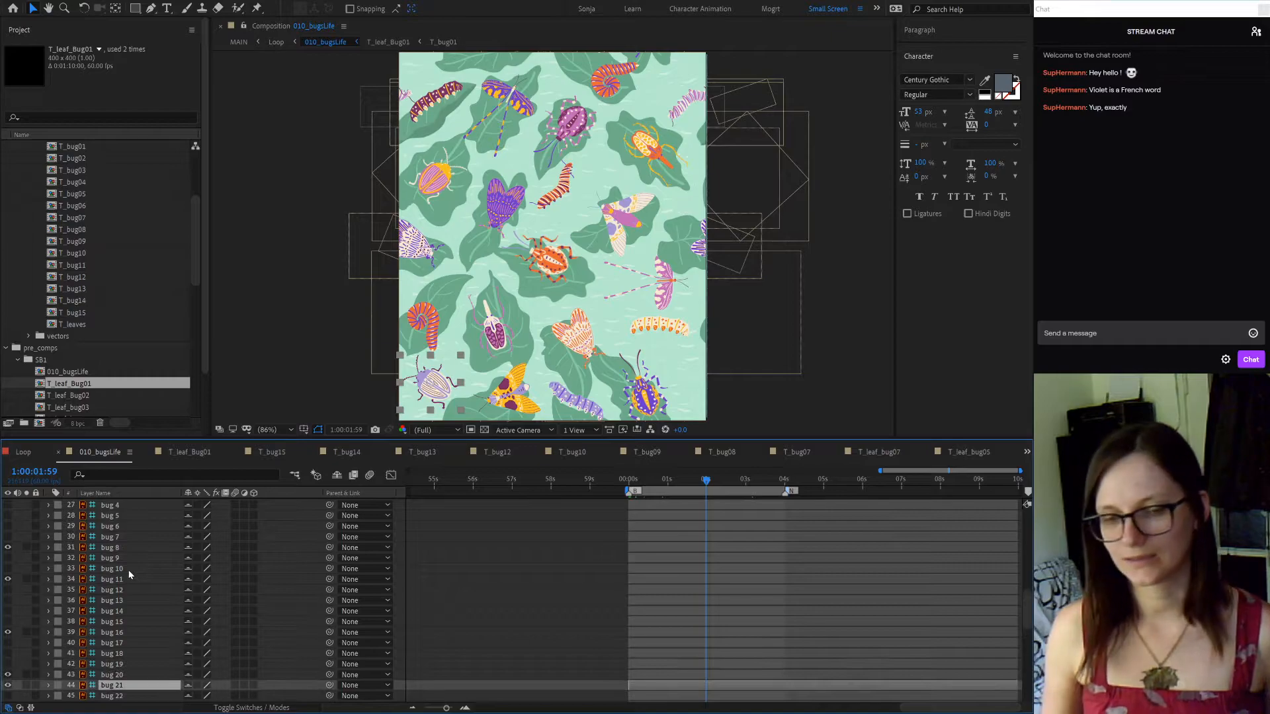
{"action": "scroll", "coordinate": [141, 557], "scroll_direction": "up", "scroll_amount": 6}
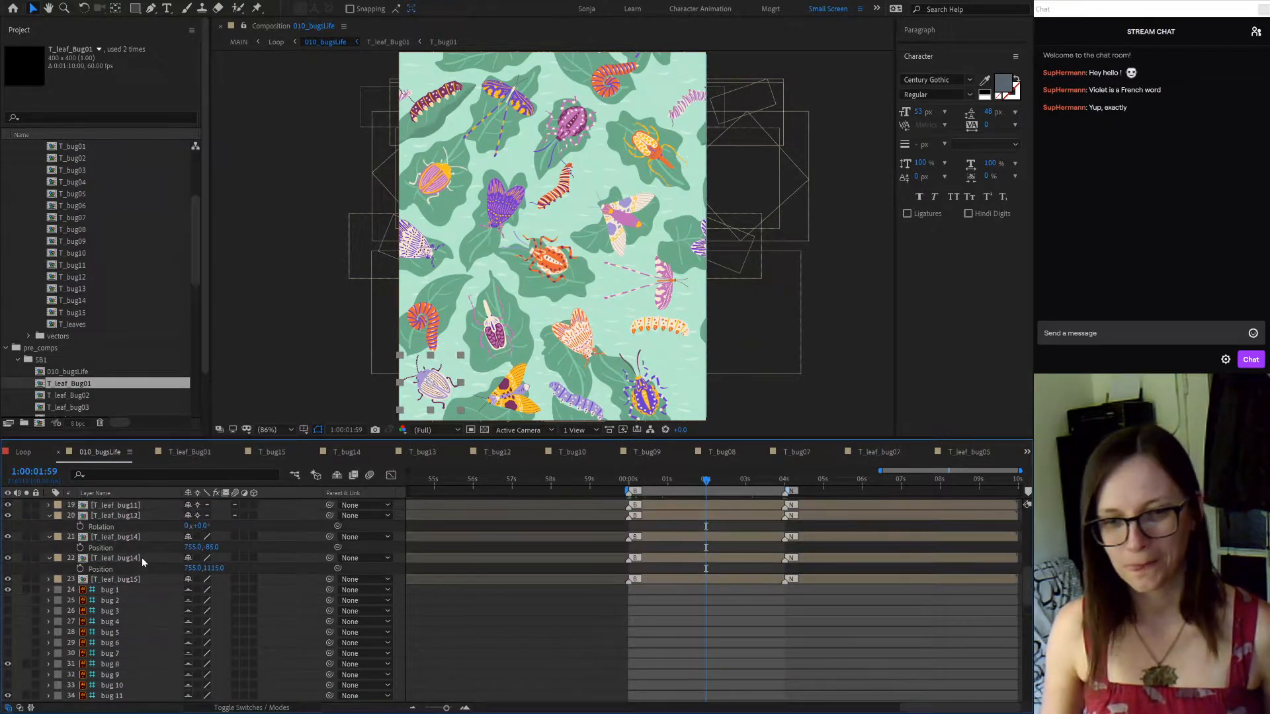
{"action": "scroll", "coordinate": [147, 559], "scroll_direction": "down", "scroll_amount": 4}
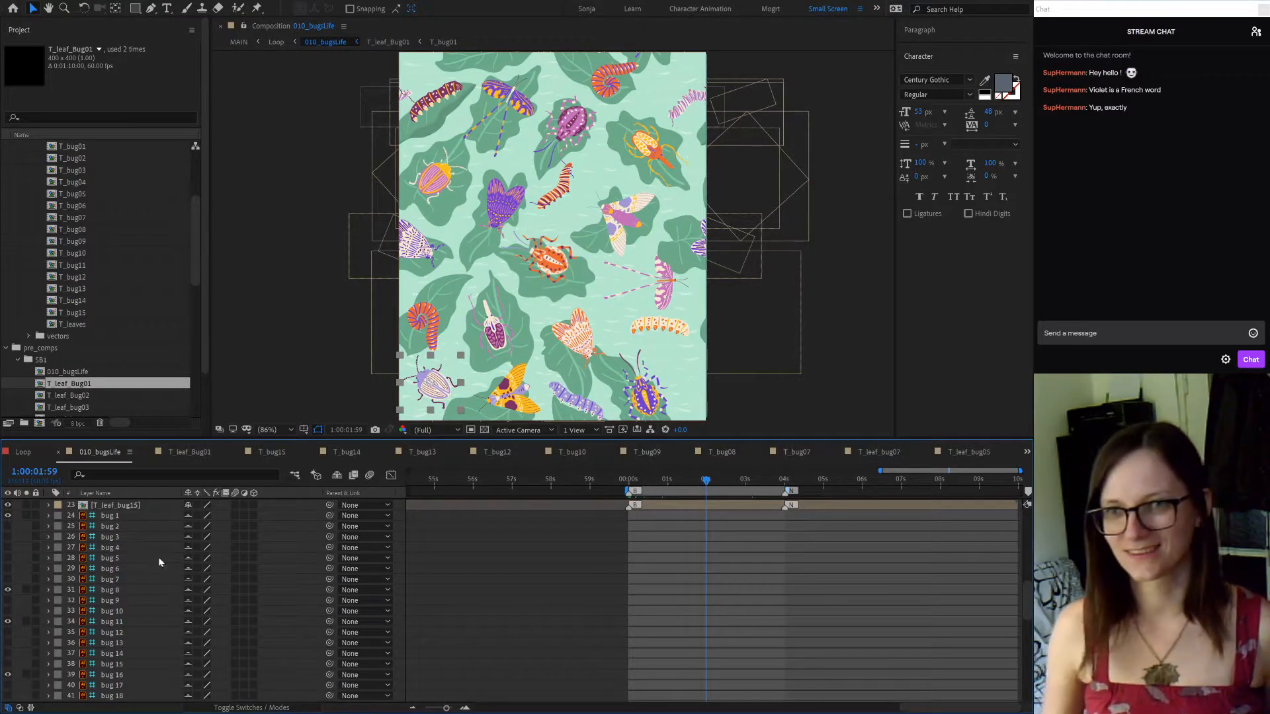
Reveal the leaf layers' animated properties, and collapse the T_leaf_bug13, T_leaf_bug12 and T_leaf_bug14 layers
{"action": "left_click", "coordinate": [491, 540]}
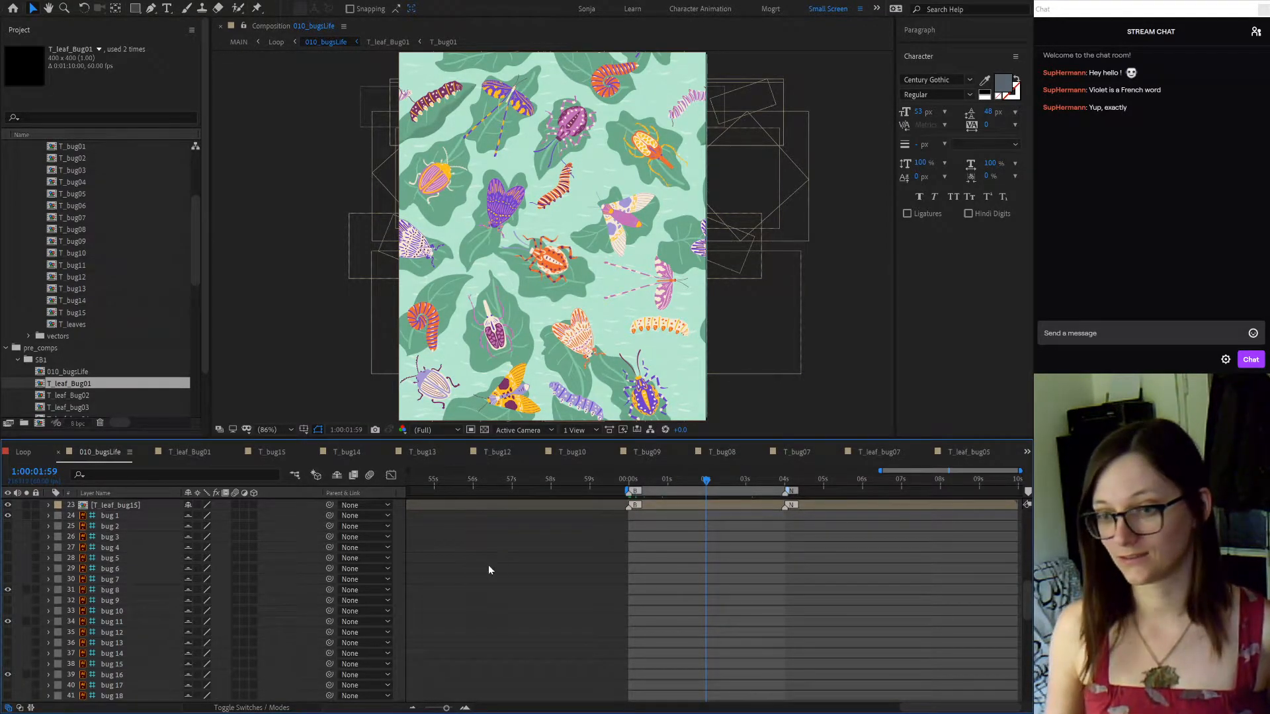
{"action": "key", "text": "u"}
{"action": "key", "text": "u"}
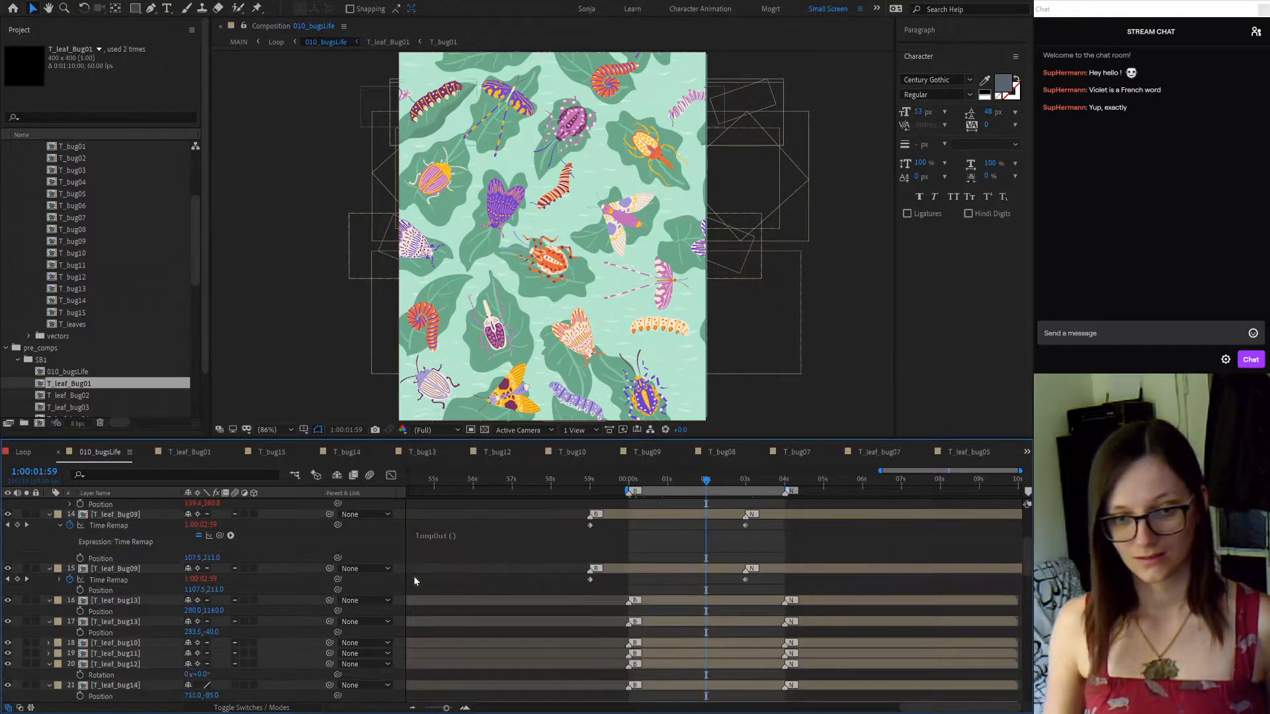
{"action": "left_click", "coordinate": [49, 622]}
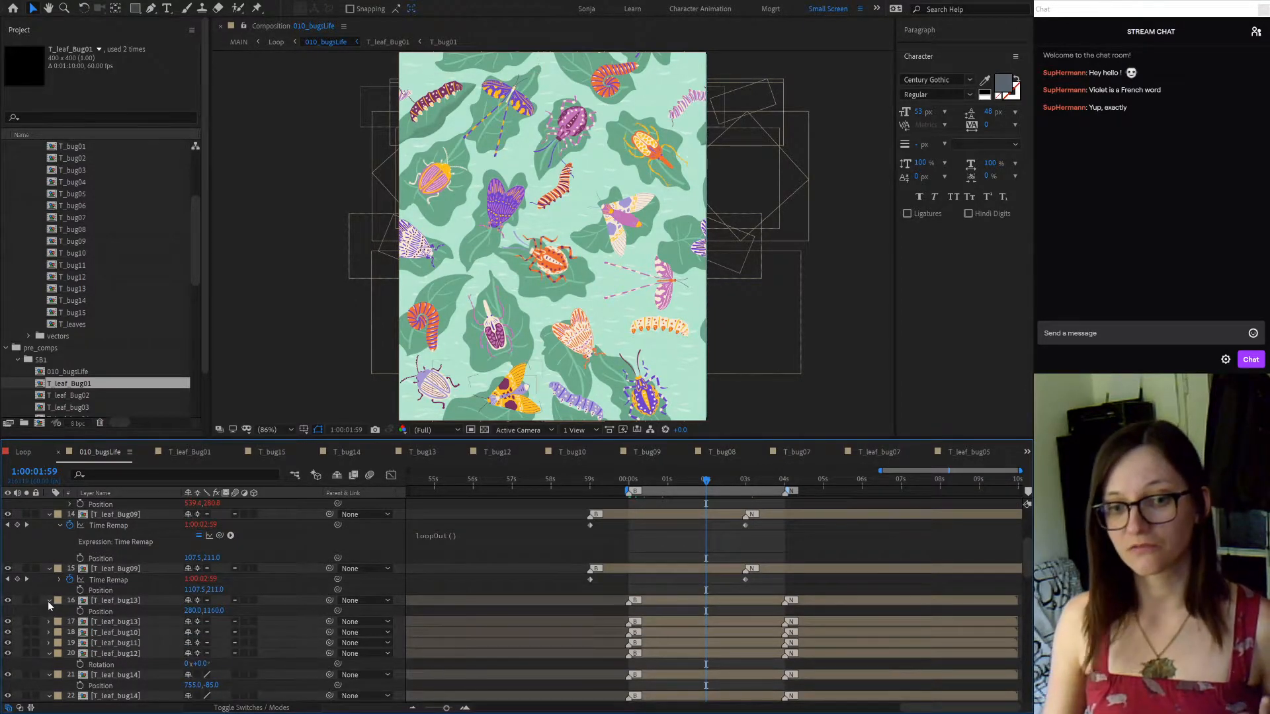
{"action": "left_click", "coordinate": [50, 600]}
{"action": "left_click", "coordinate": [49, 642]}
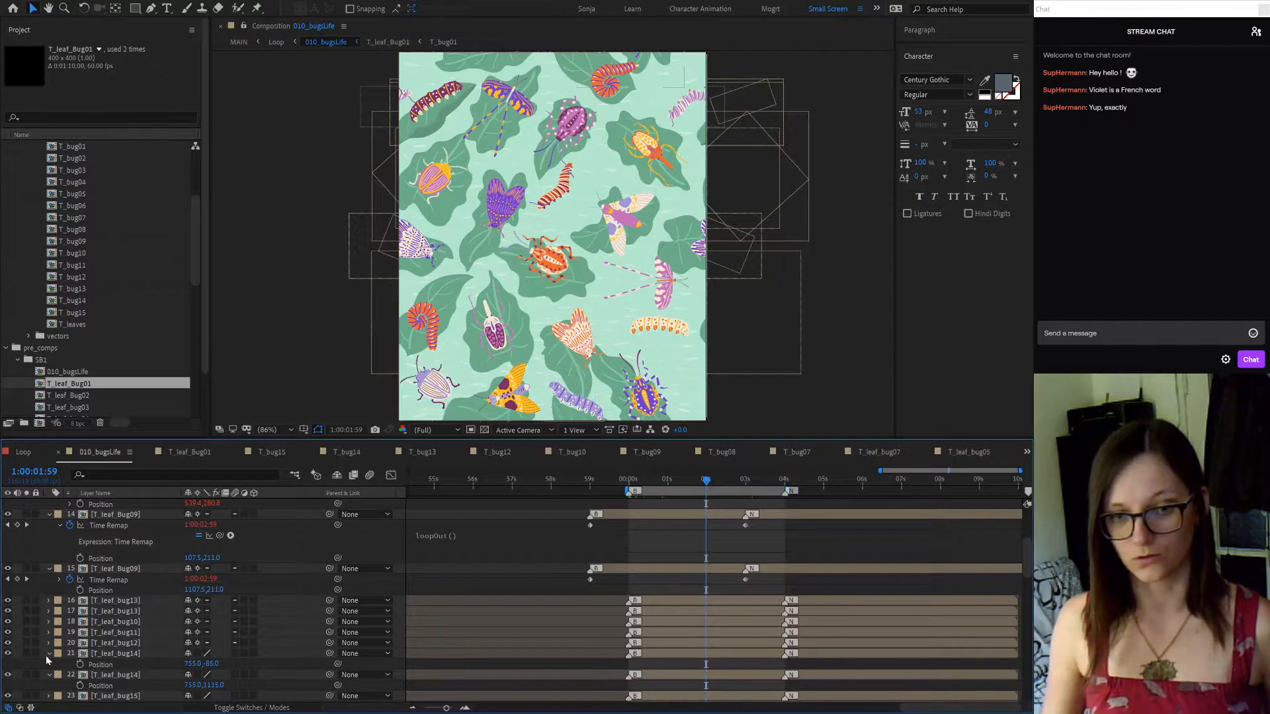
{"action": "left_click", "coordinate": [49, 653]}
{"action": "left_click", "coordinate": [49, 664]}
{"action": "scroll", "coordinate": [51, 666], "scroll_direction": "down", "scroll_amount": 1}
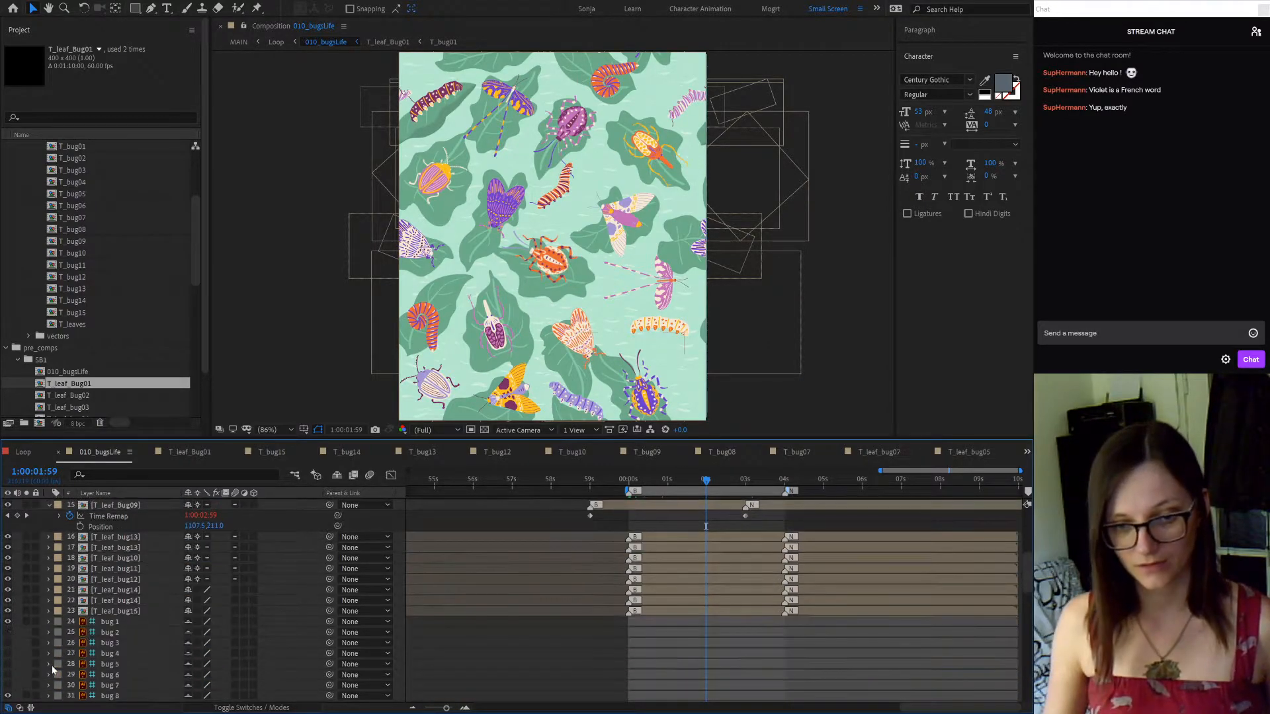
Collapse both T_leaf_Bug09 layers and the T_leaf_bug08 layer, and move the current time to 1:00:00:00
{"action": "scroll", "coordinate": [51, 665], "scroll_direction": "up", "scroll_amount": 2}
{"action": "left_click", "coordinate": [49, 569]}
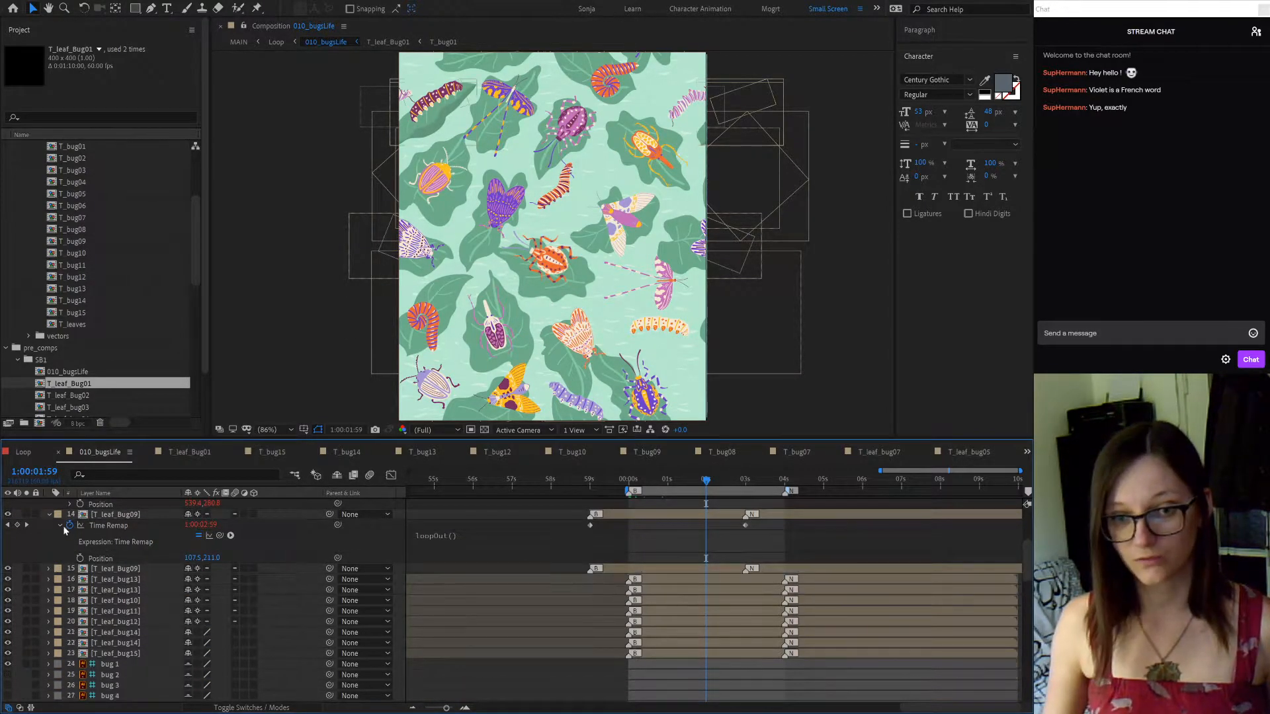
{"action": "left_click", "coordinate": [48, 514]}
{"action": "scroll", "coordinate": [53, 615], "scroll_direction": "up", "scroll_amount": 4}
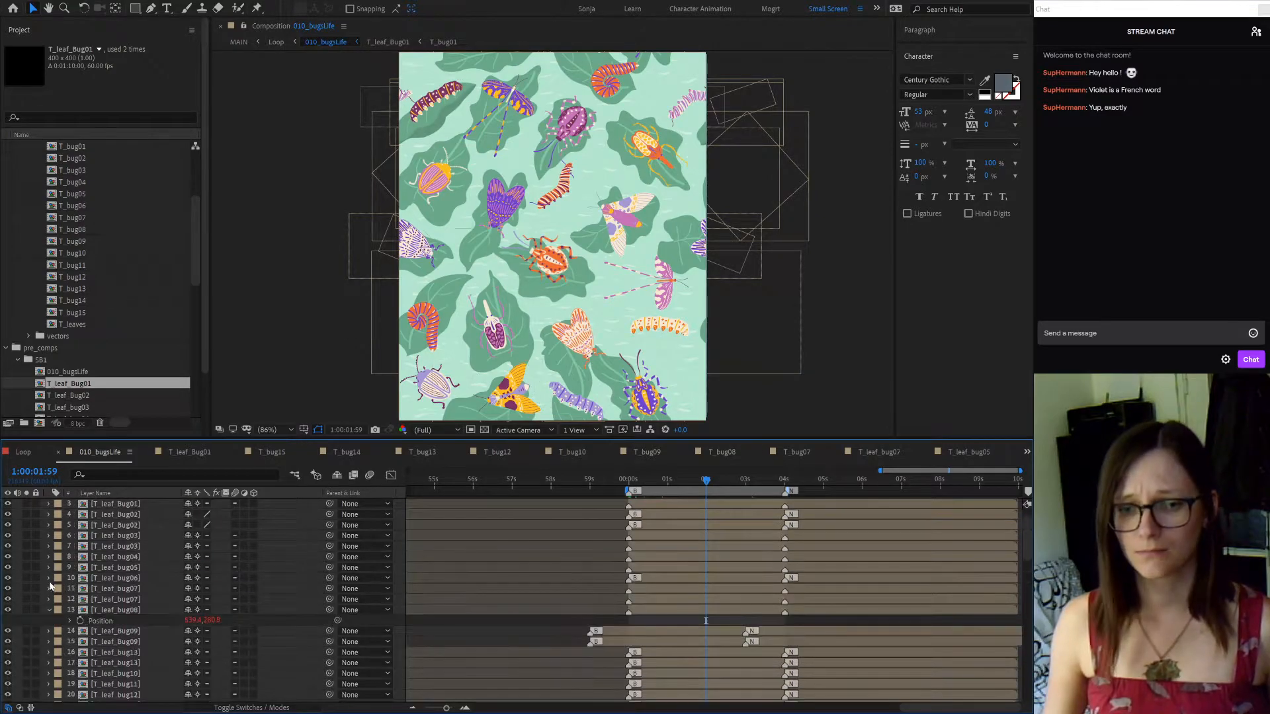
{"action": "left_click", "coordinate": [49, 610]}
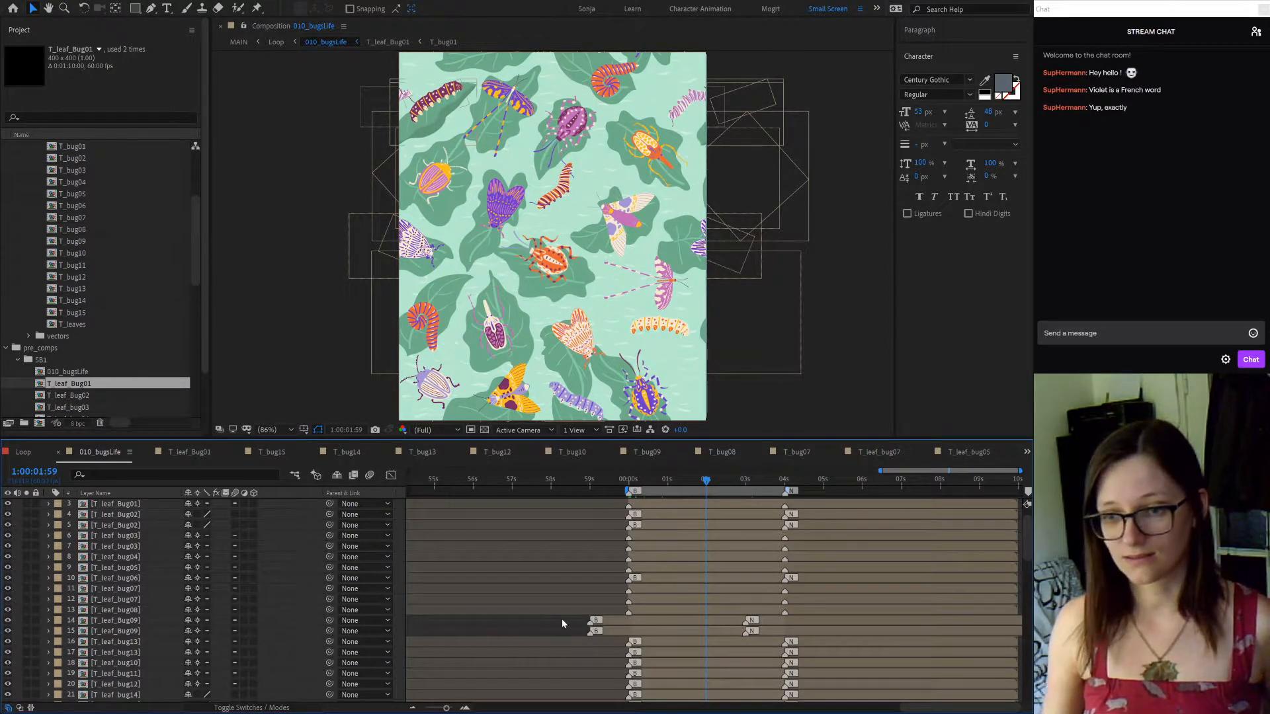
{"action": "left_click", "coordinate": [630, 483]}
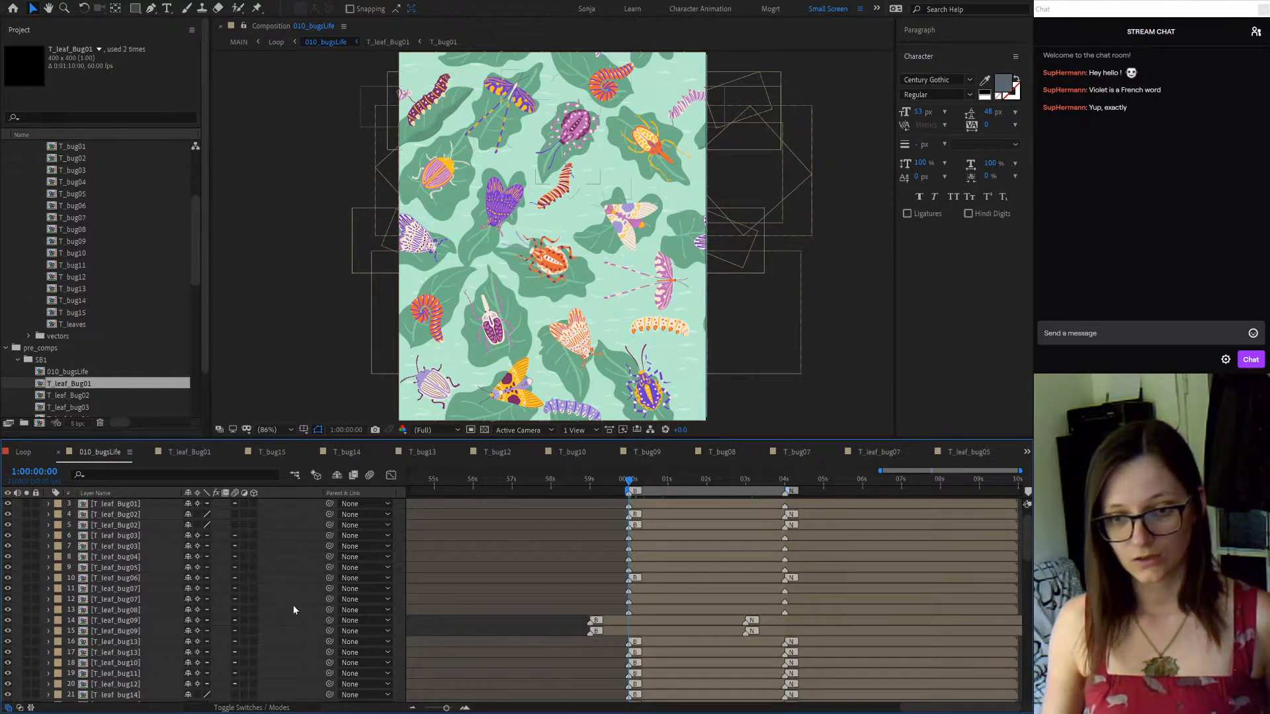
Examine how the template comps and SB1 pre-comps are organised in the project, and compare them with the composition's leaf layers
{"action": "scroll", "coordinate": [297, 605], "scroll_direction": "up", "scroll_amount": 2}
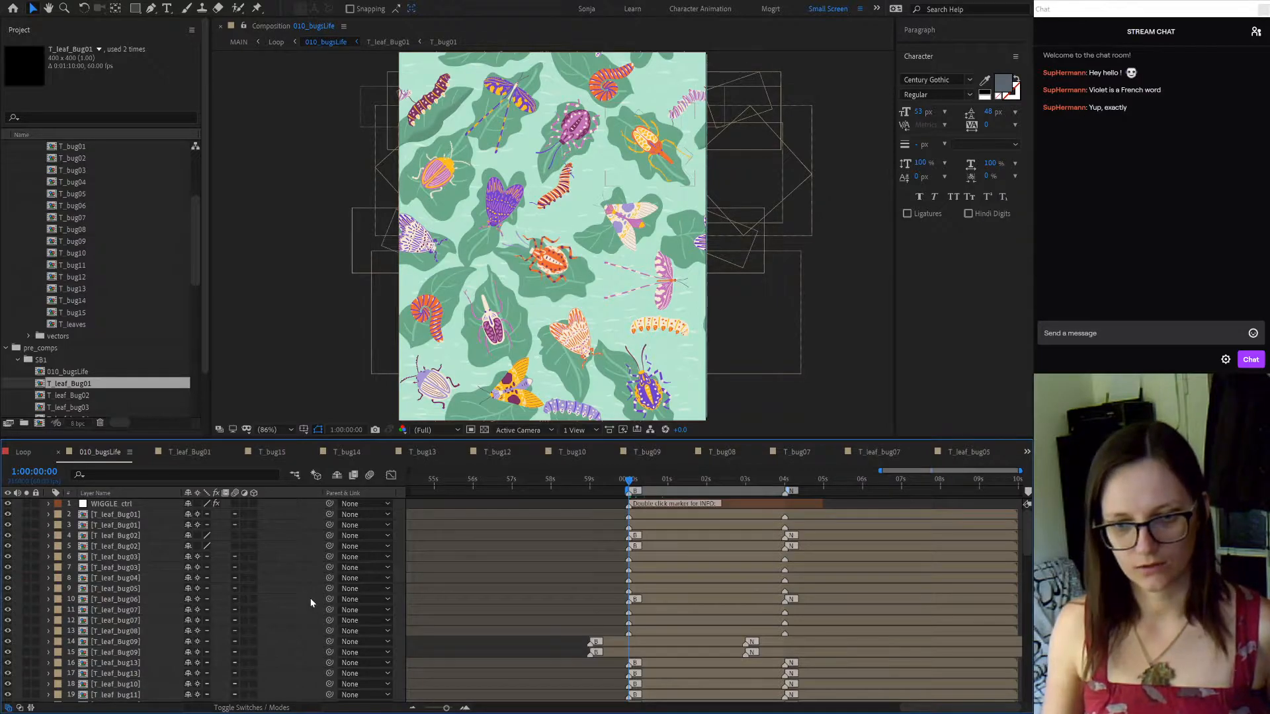
{"action": "scroll", "coordinate": [109, 329], "scroll_direction": "up", "scroll_amount": 3}
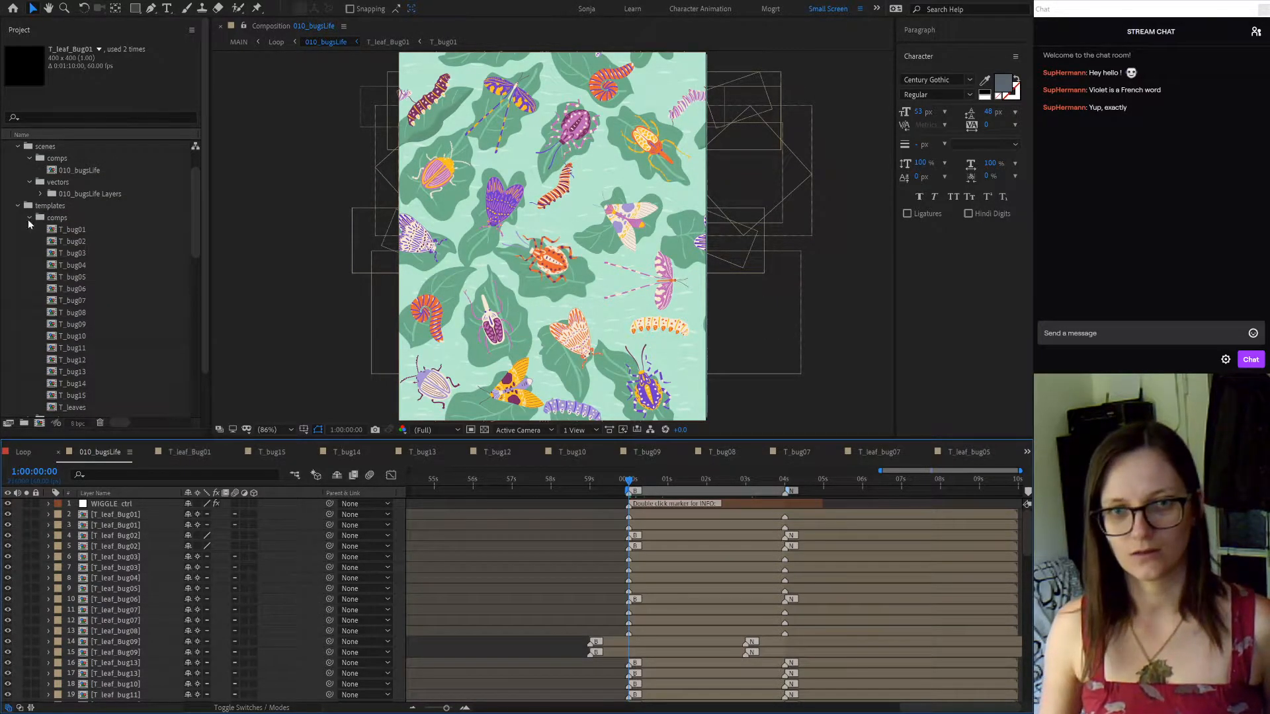
{"action": "left_click", "coordinate": [30, 218]}
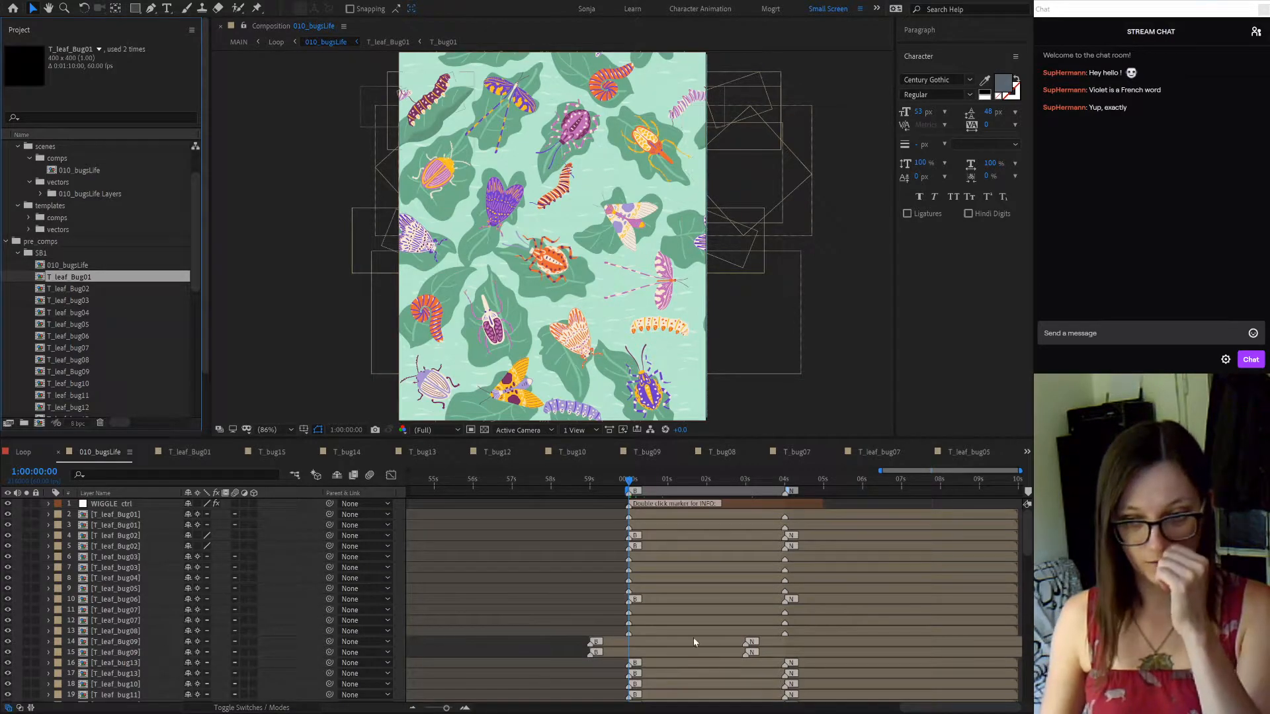
{"action": "left_click", "coordinate": [518, 648]}
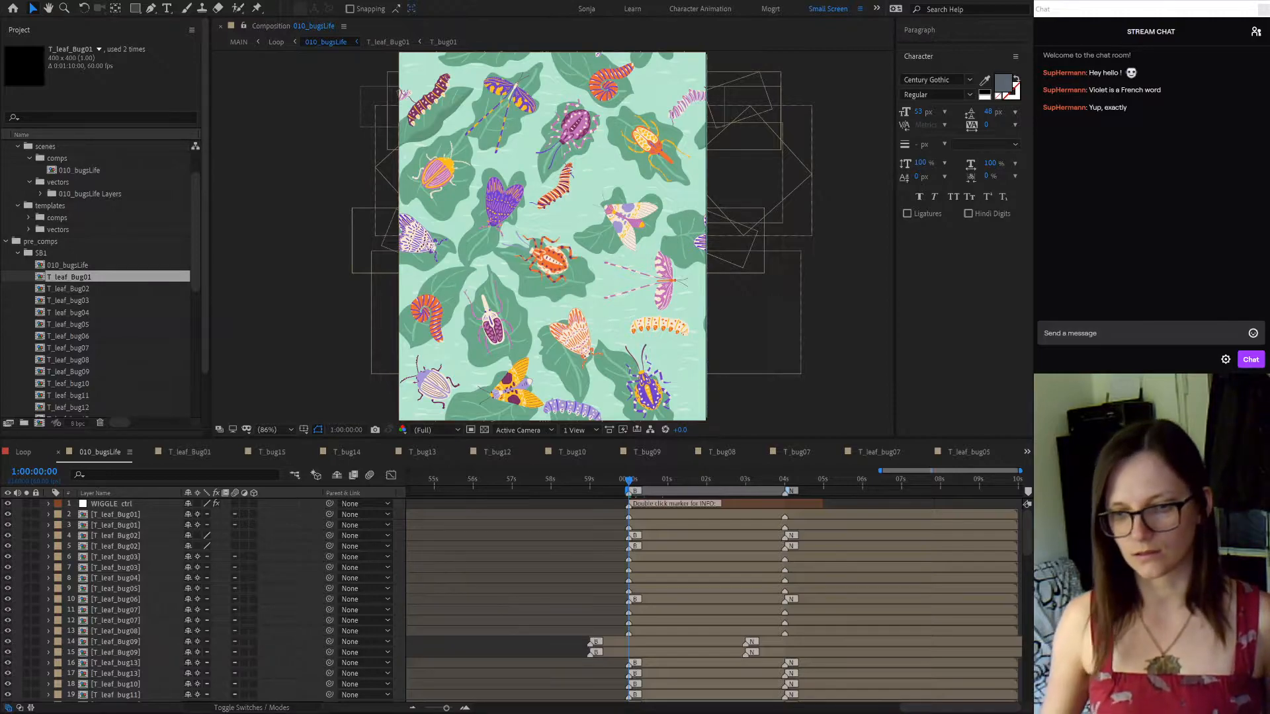
{"action": "left_click", "coordinate": [441, 629]}
{"action": "scroll", "coordinate": [136, 355], "scroll_direction": "down", "scroll_amount": 3}
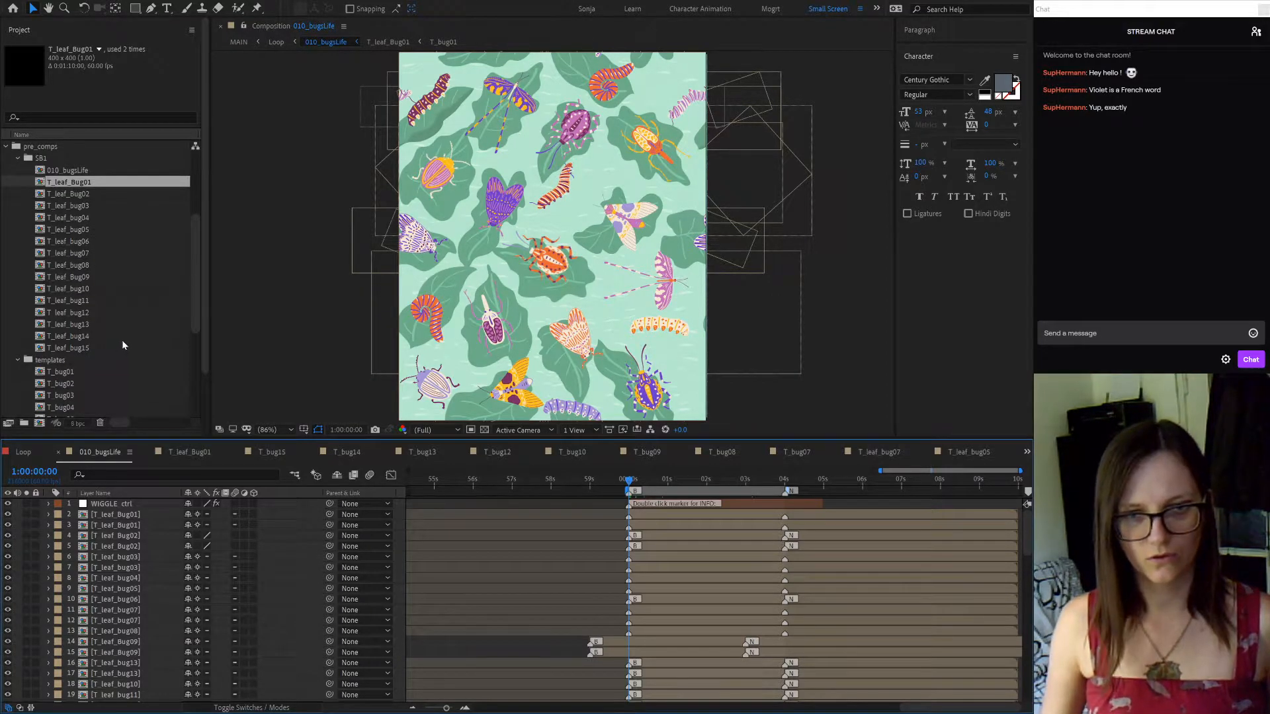
{"action": "scroll", "coordinate": [122, 340], "scroll_direction": "up", "scroll_amount": 4}
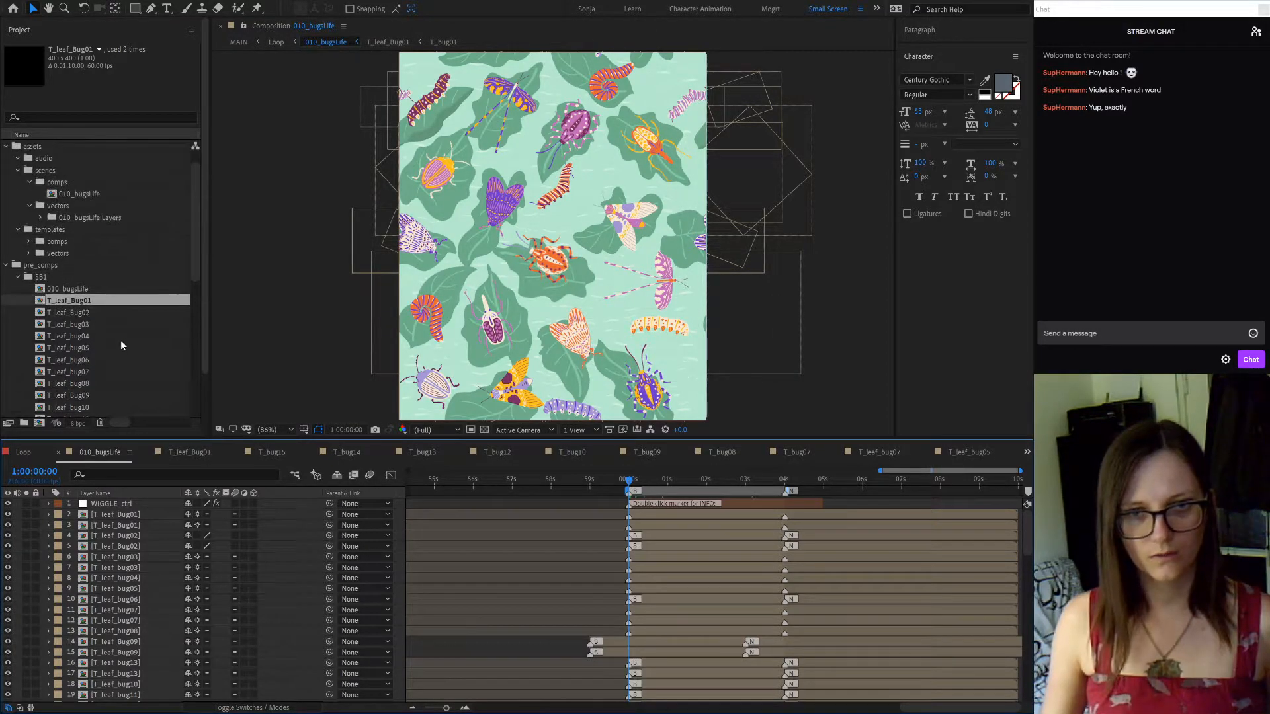
{"action": "left_click", "coordinate": [26, 241]}
{"action": "scroll", "coordinate": [78, 296], "scroll_direction": "down", "scroll_amount": 2}
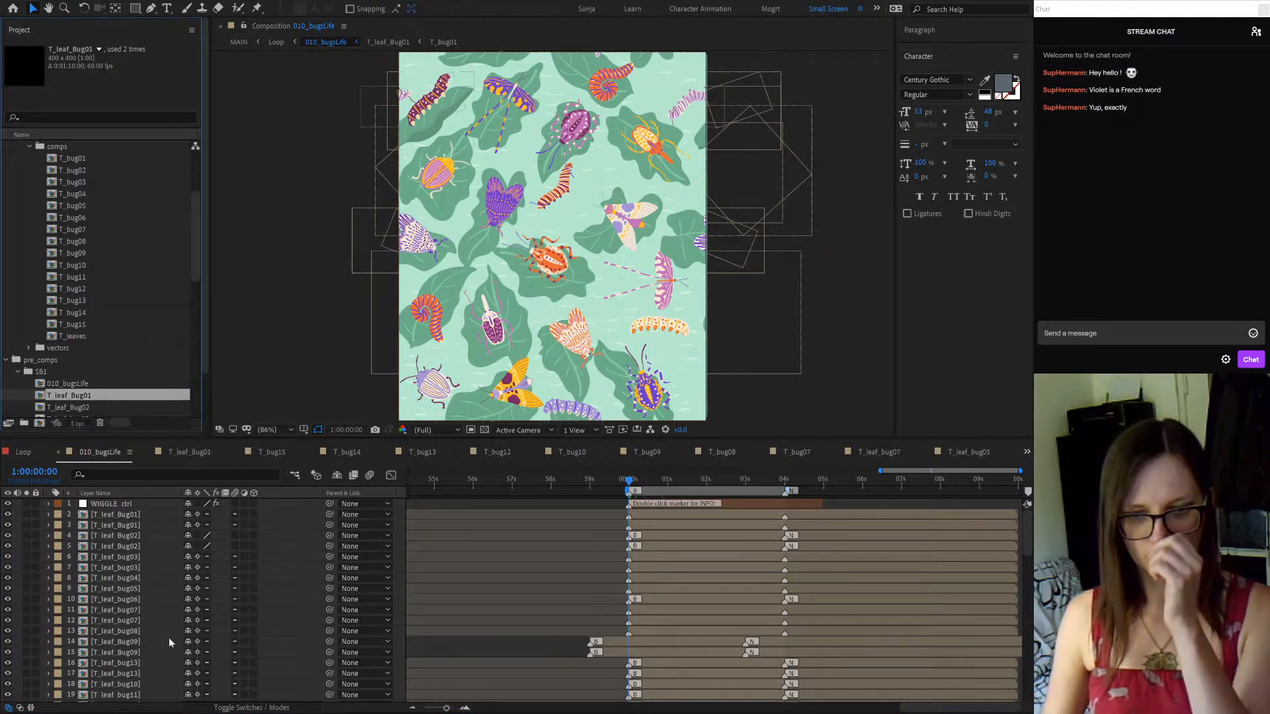
{"action": "scroll", "coordinate": [169, 638], "scroll_direction": "down", "scroll_amount": 2}
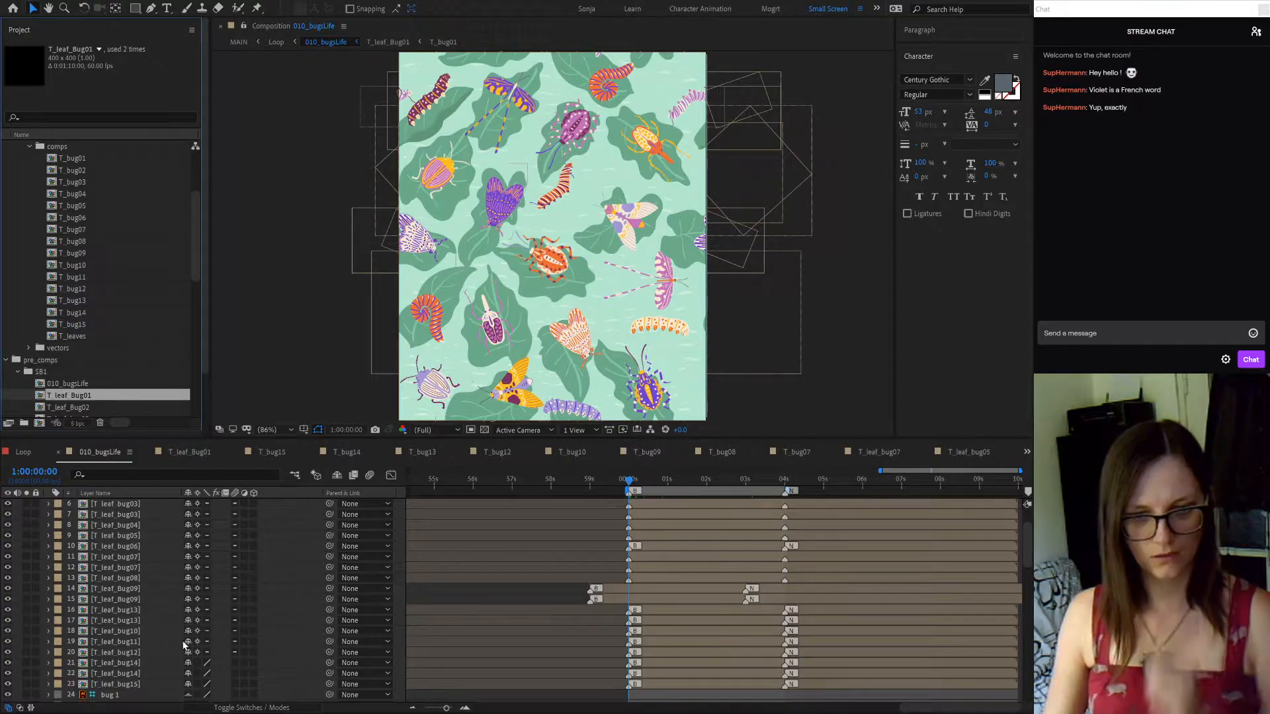
{"action": "scroll", "coordinate": [178, 608], "scroll_direction": "up", "scroll_amount": 2}
{"action": "scroll", "coordinate": [94, 357], "scroll_direction": "down", "scroll_amount": 5}
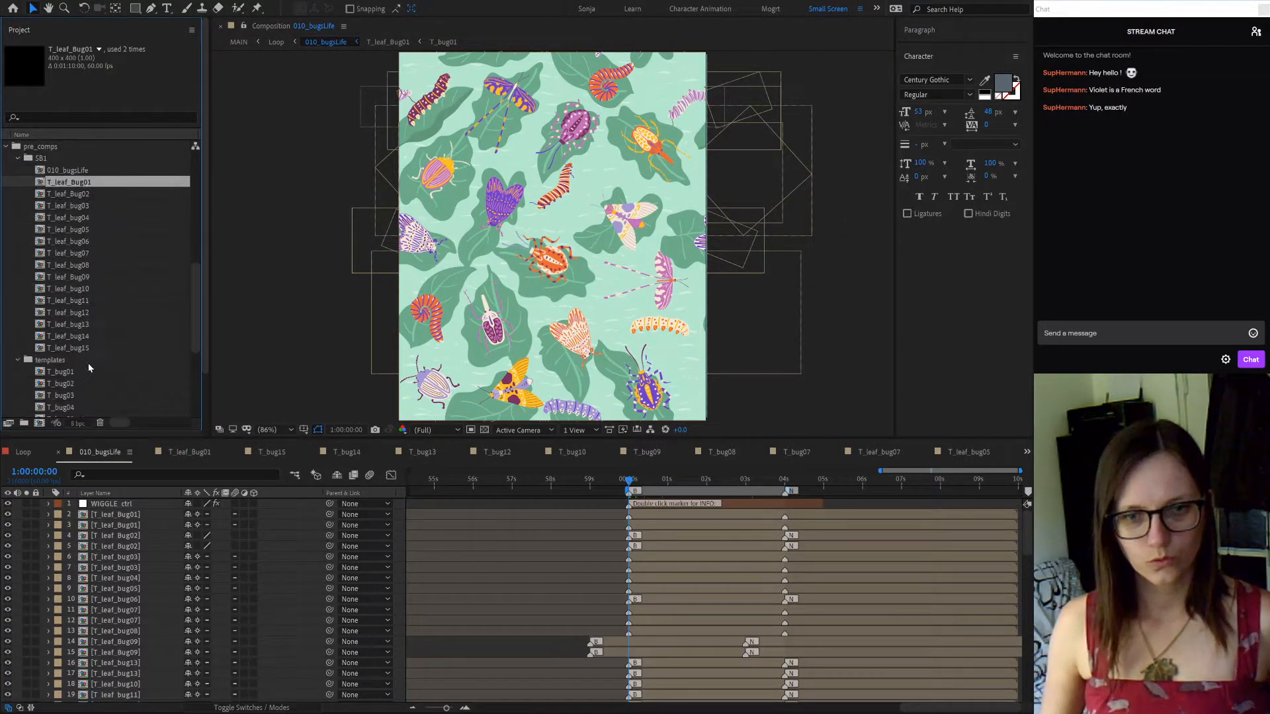
{"action": "scroll", "coordinate": [106, 337], "scroll_direction": "up", "scroll_amount": 3}
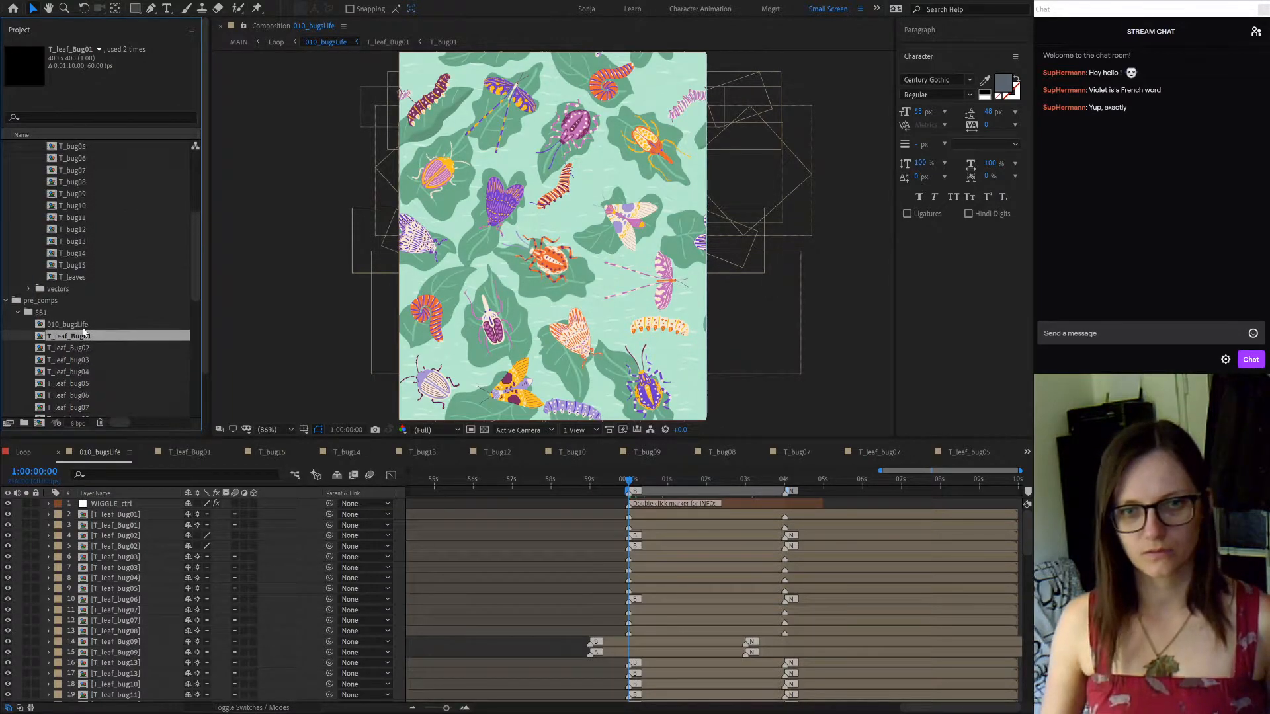
{"action": "scroll", "coordinate": [94, 331], "scroll_direction": "down", "scroll_amount": 7}
{"action": "scroll", "coordinate": [93, 331], "scroll_direction": "down", "scroll_amount": 10}
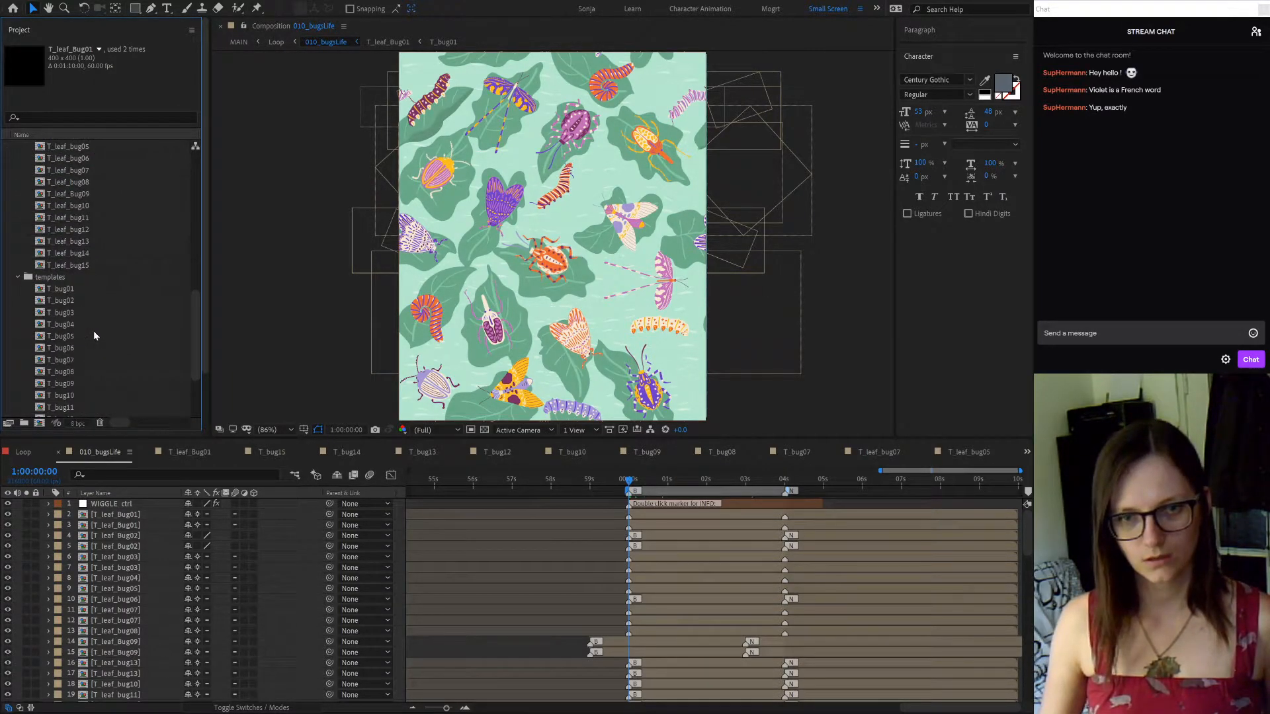
{"action": "scroll", "coordinate": [94, 327], "scroll_direction": "up", "scroll_amount": 3}
Import T_bug16 to T_bug20 as layered compositions into the templates folder, and move the five comps into its comps subfolder
{"action": "left_click", "coordinate": [59, 240]}
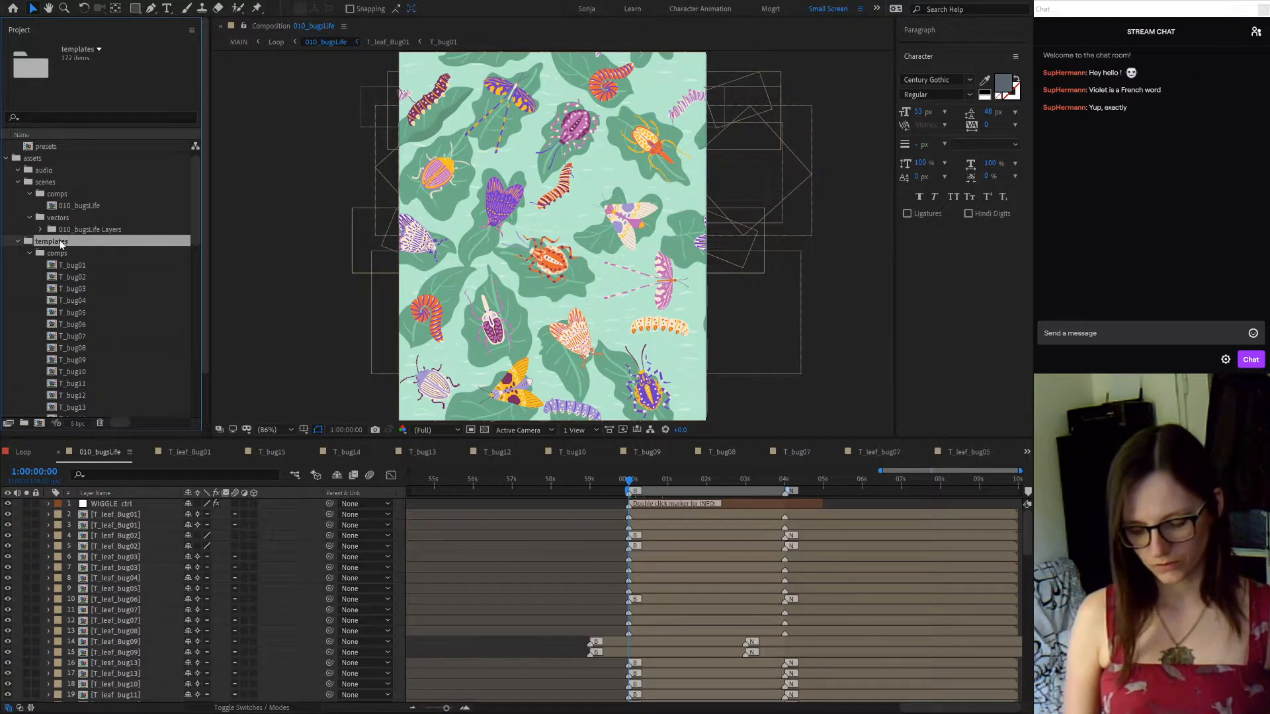
{"action": "key", "text": "ctrl+s"}
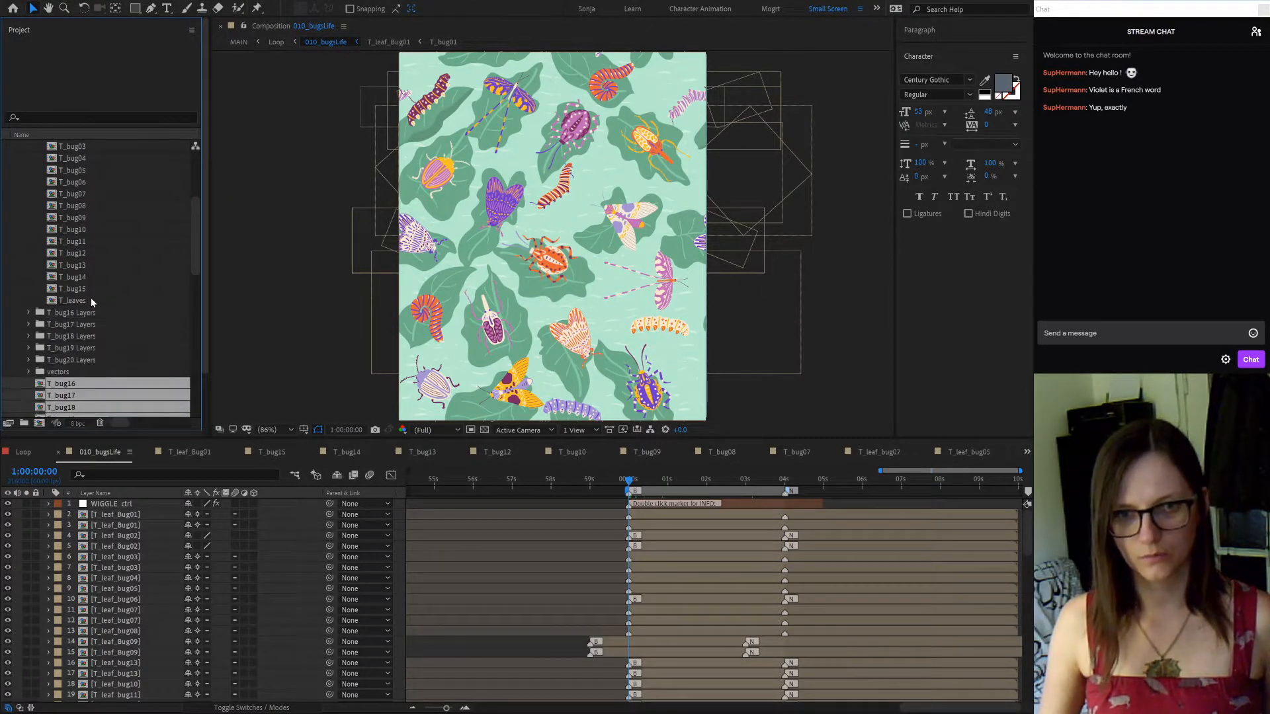
{"action": "left_click_drag", "start_coordinate": [61, 324], "coordinate": [61, 268]}
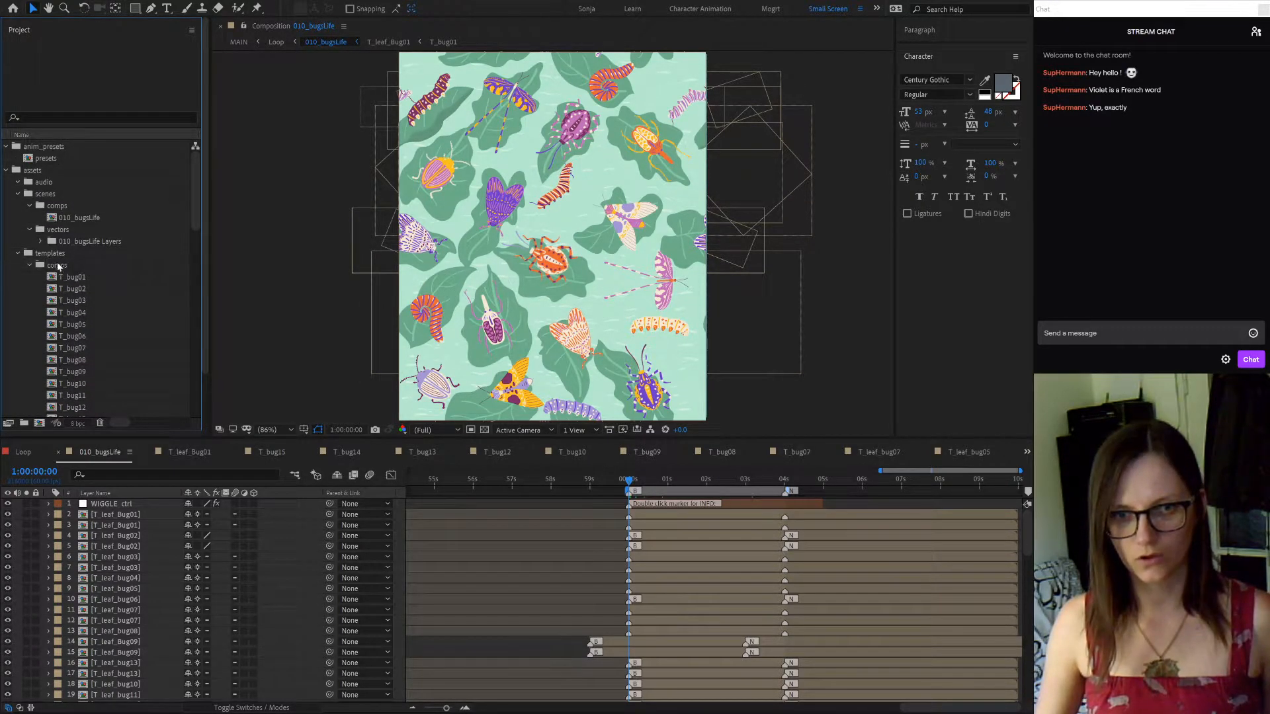
{"action": "scroll", "coordinate": [83, 301], "scroll_direction": "down", "scroll_amount": 5}
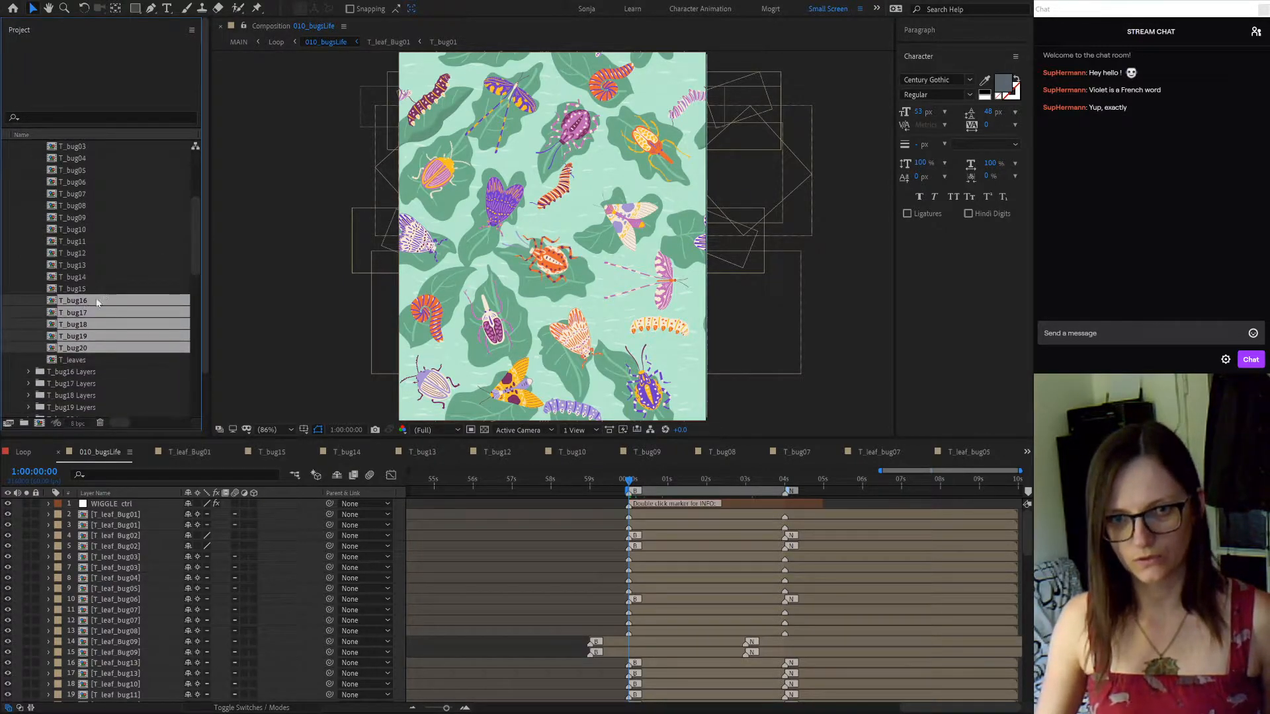
Move the T_bug16 Layers to T_bug20 Layers folders into the templates vectors folder, and collapse that folder
{"action": "scroll", "coordinate": [94, 283], "scroll_direction": "up", "scroll_amount": 3}
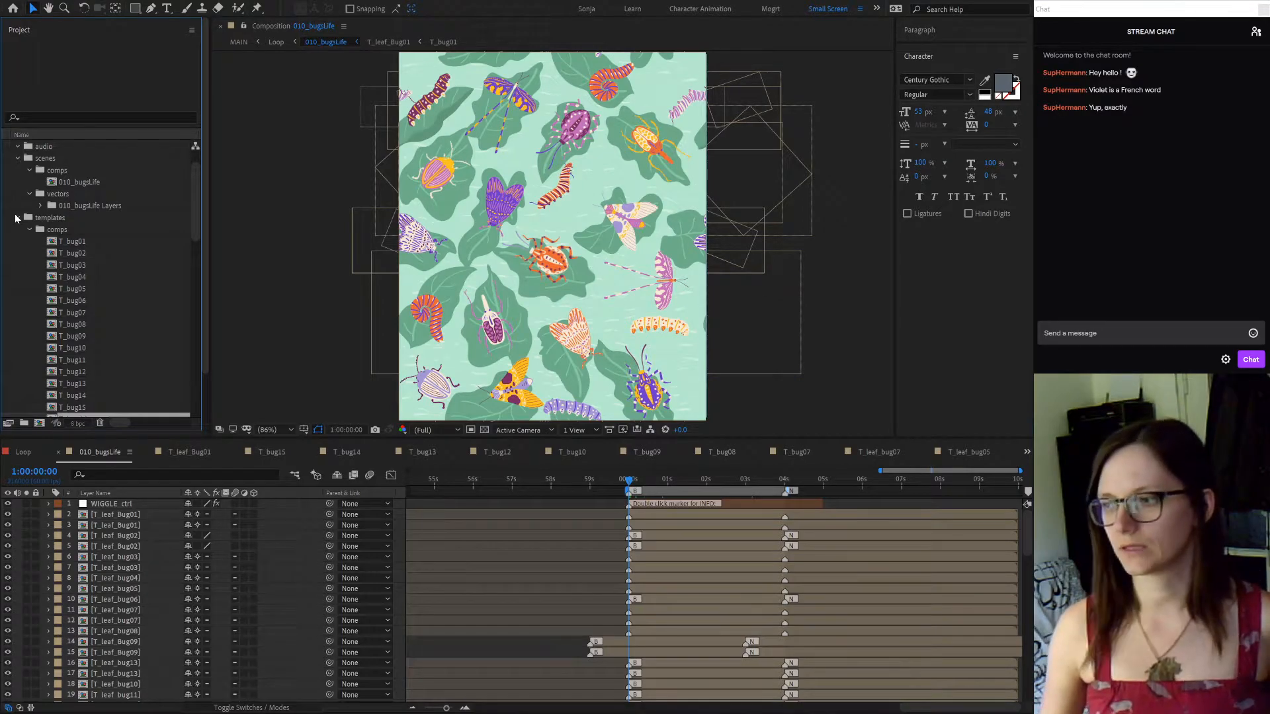
{"action": "scroll", "coordinate": [116, 303], "scroll_direction": "down", "scroll_amount": 2}
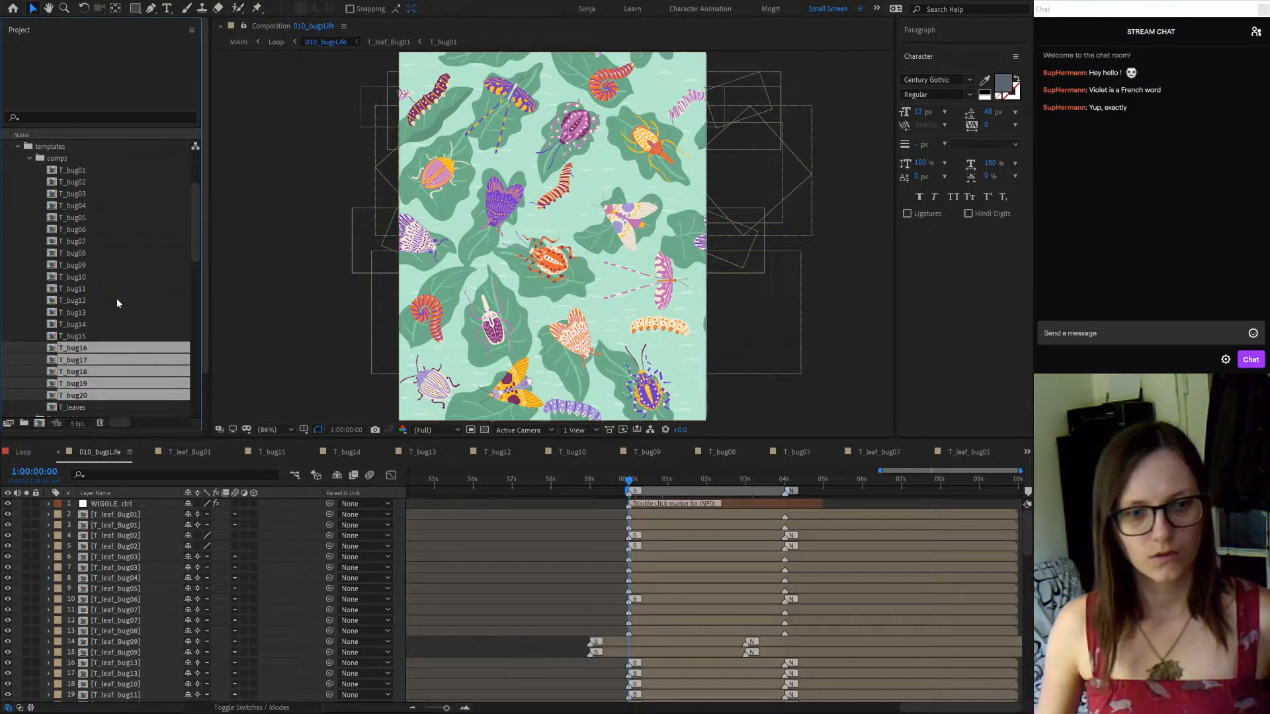
{"action": "scroll", "coordinate": [116, 298], "scroll_direction": "up", "scroll_amount": 2}
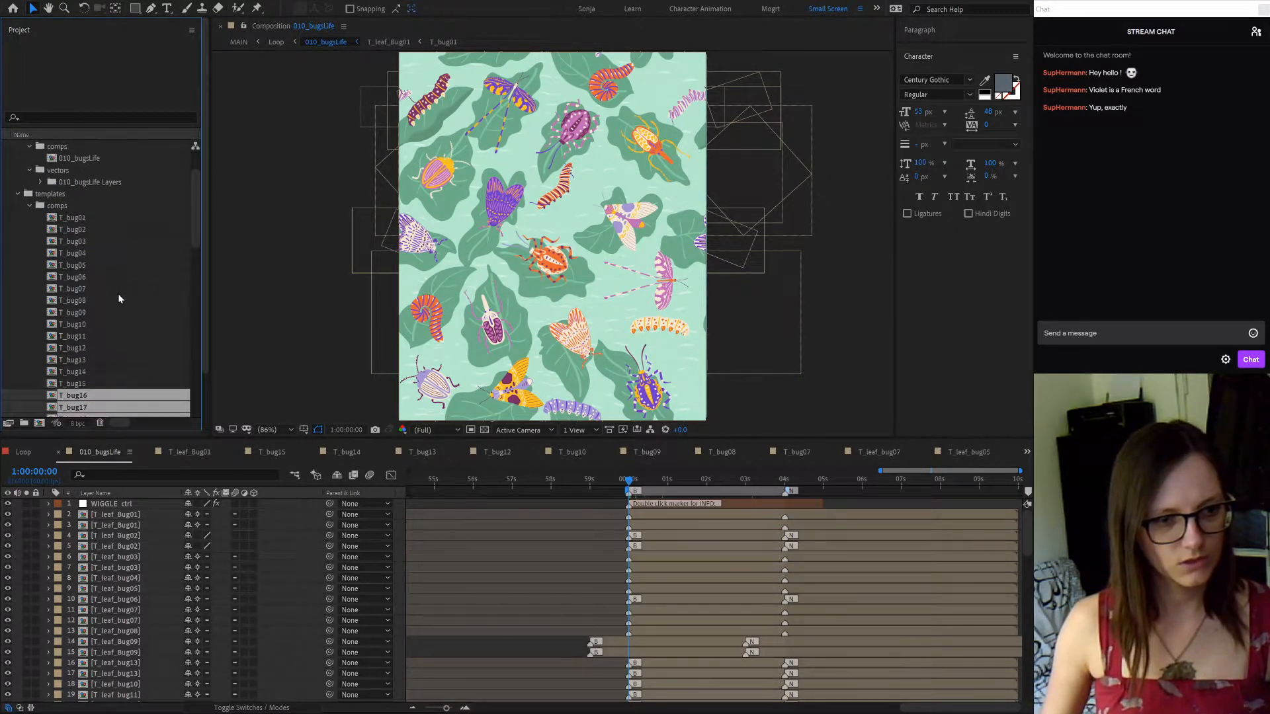
{"action": "left_click", "coordinate": [29, 206]}
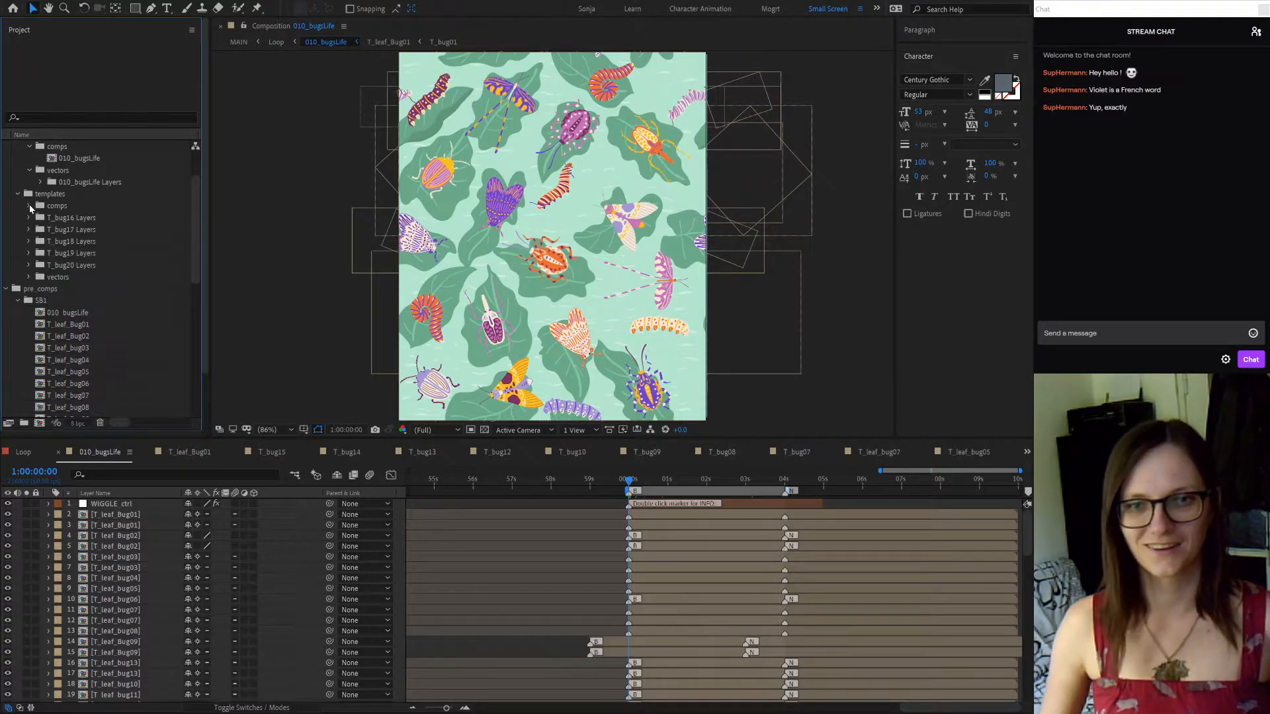
{"action": "left_click", "coordinate": [58, 207]}
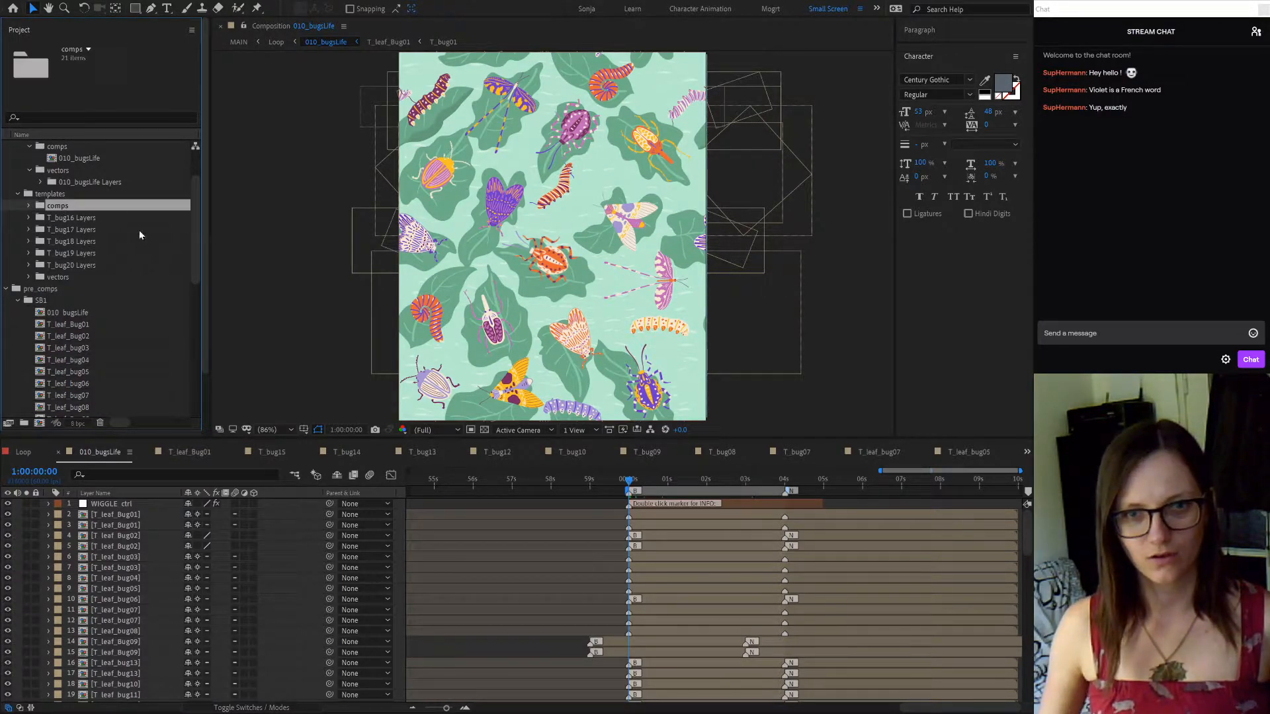
{"action": "left_click", "coordinate": [91, 218]}
{"action": "left_click", "coordinate": [89, 266], "text": "shift"}
{"action": "left_click_drag", "start_coordinate": [91, 267], "coordinate": [64, 282]}
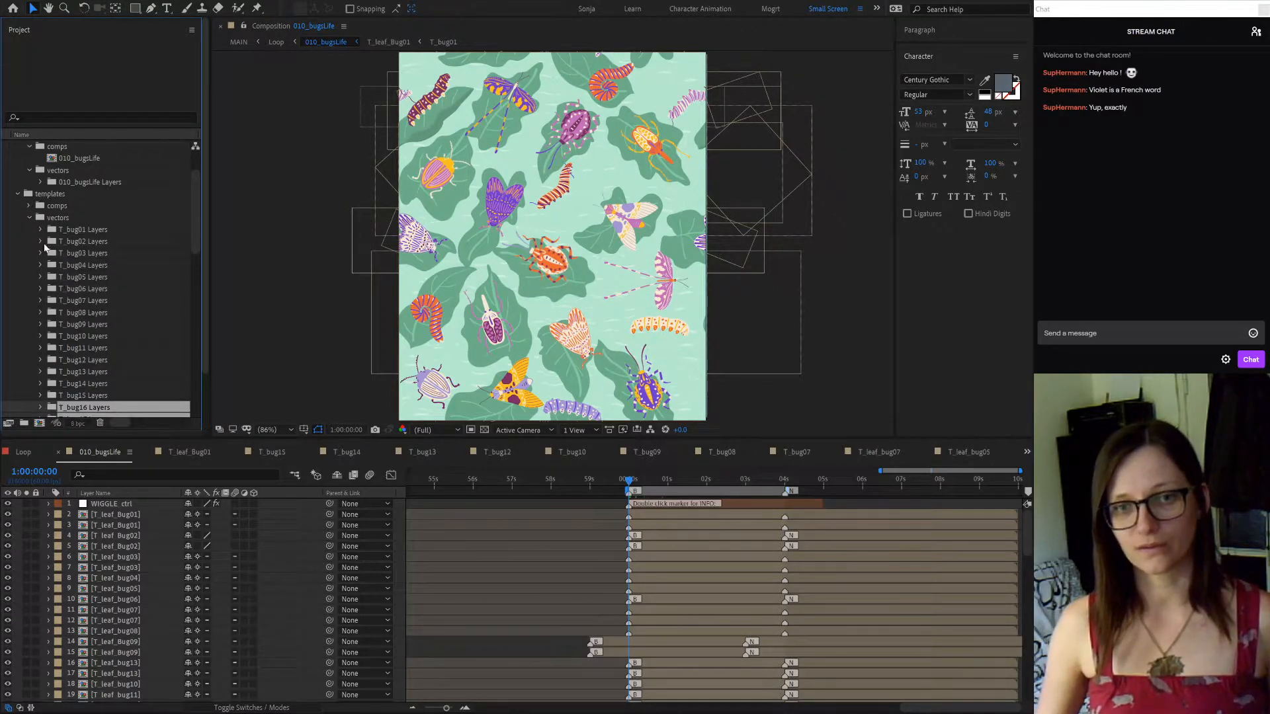
{"action": "left_click", "coordinate": [29, 218]}
Duplicate the T_bug16 to T_bug20 comps in the templates comps folder, and delete the five duplicates
{"action": "left_click", "coordinate": [30, 206]}
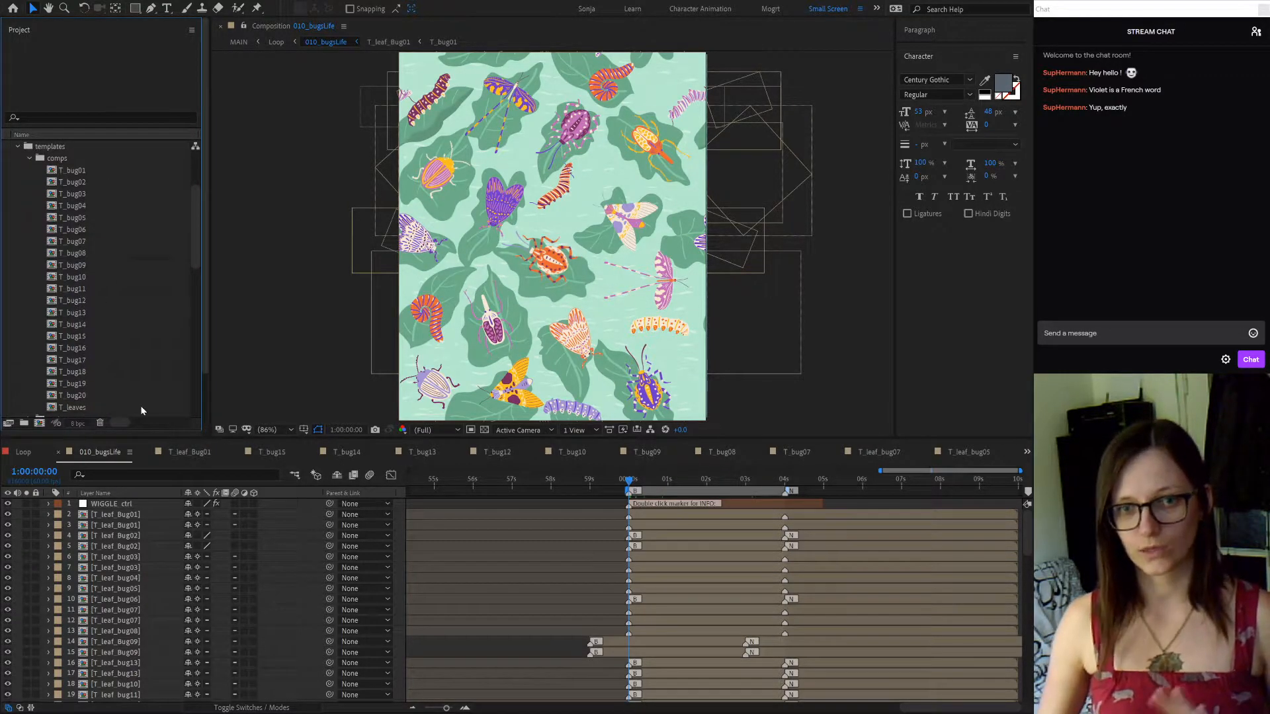
{"action": "scroll", "coordinate": [139, 406], "scroll_direction": "down", "scroll_amount": 1}
{"action": "left_click", "coordinate": [73, 312]}
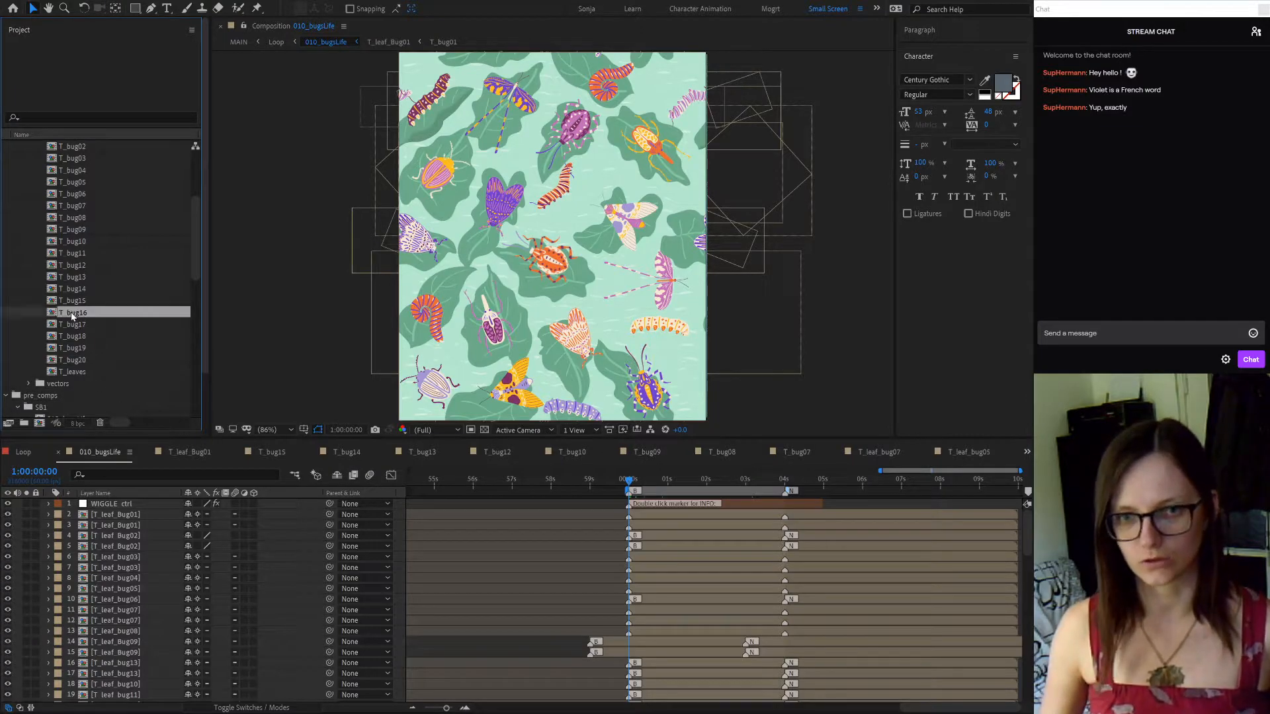
{"action": "left_click", "coordinate": [73, 360], "text": "shift"}
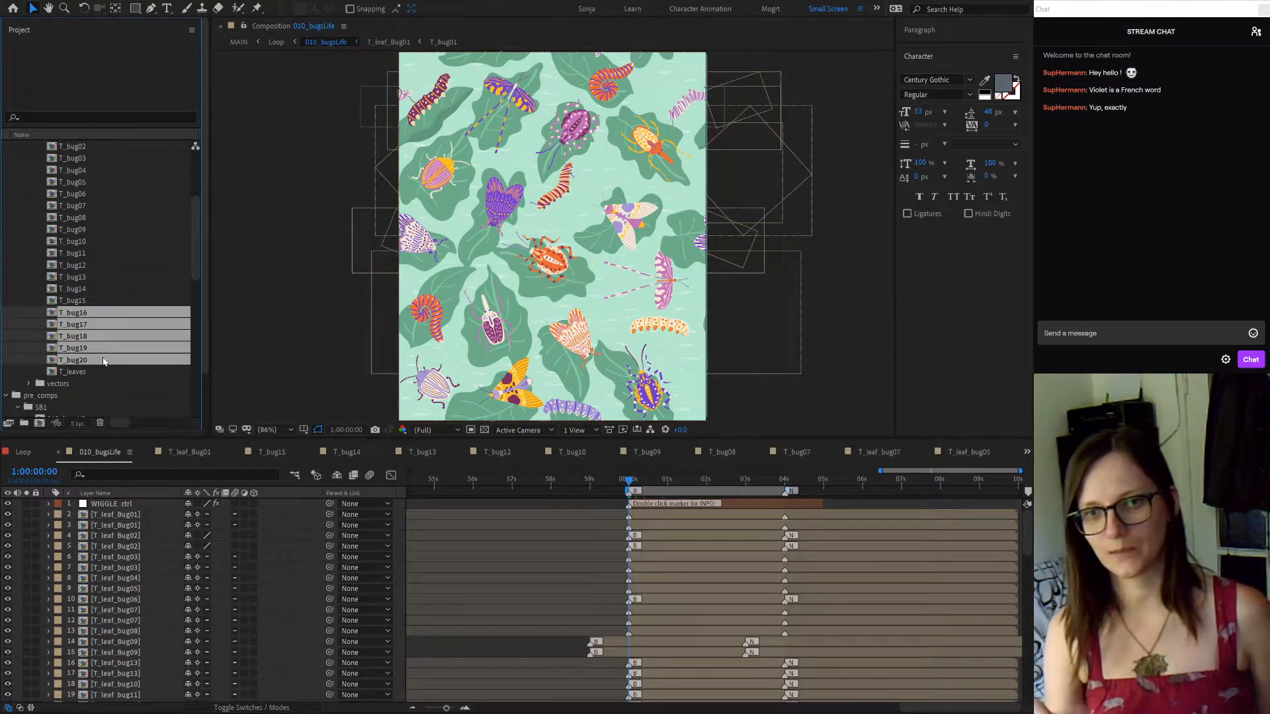
{"action": "key", "text": "ctrl+d"}
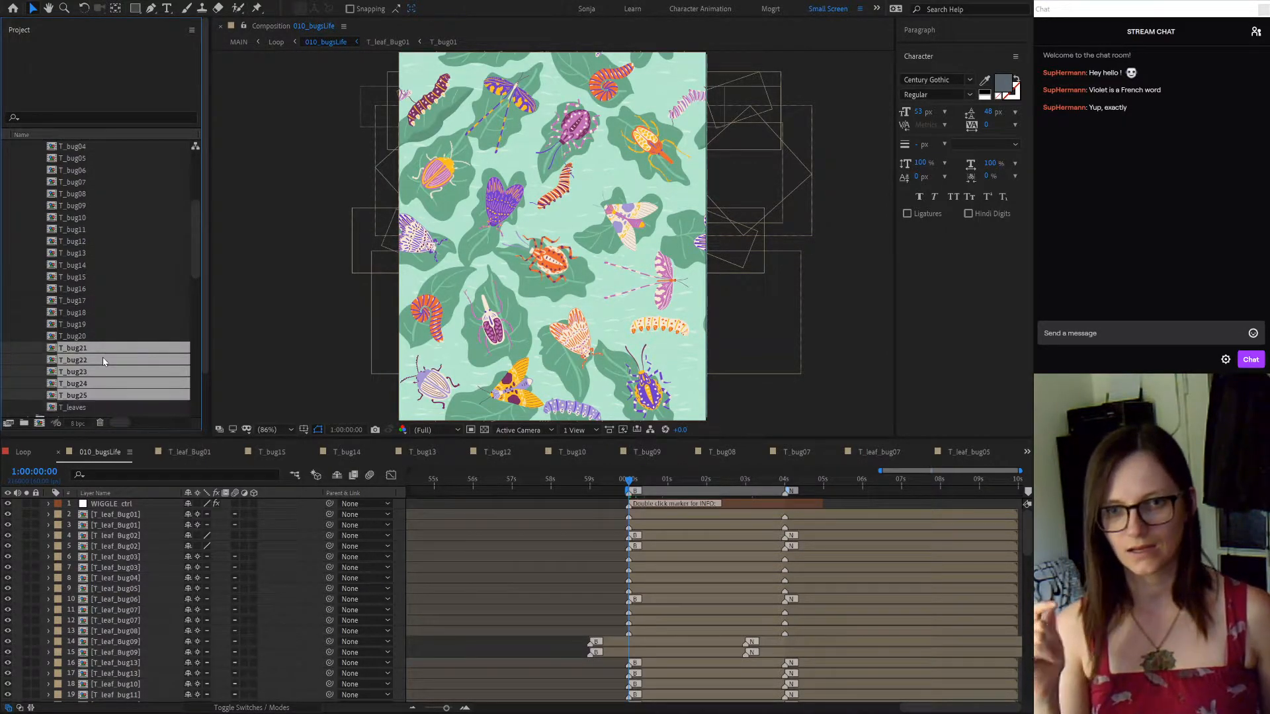
{"action": "key", "text": "Delete"}
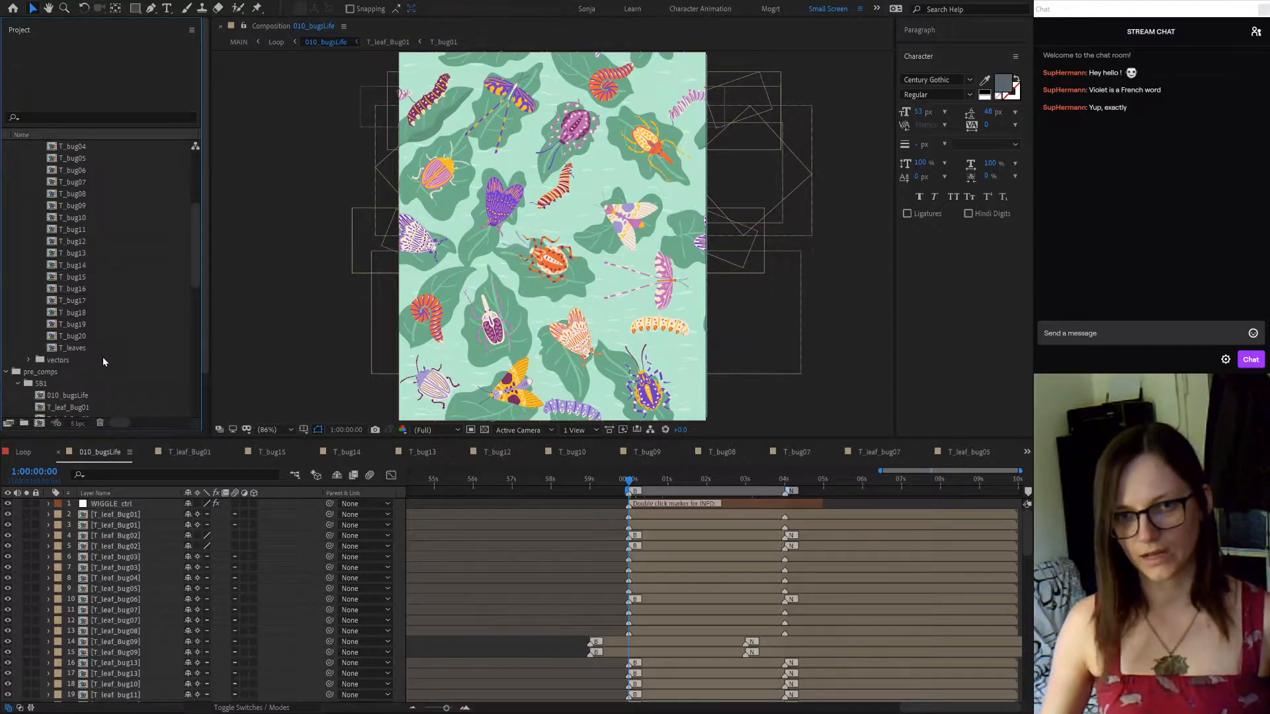
Duplicate the comps folder inside the assets templates folder, and delete T_bug01 to T_bug15 from the copy
{"action": "scroll", "coordinate": [110, 228], "scroll_direction": "up", "scroll_amount": 3}
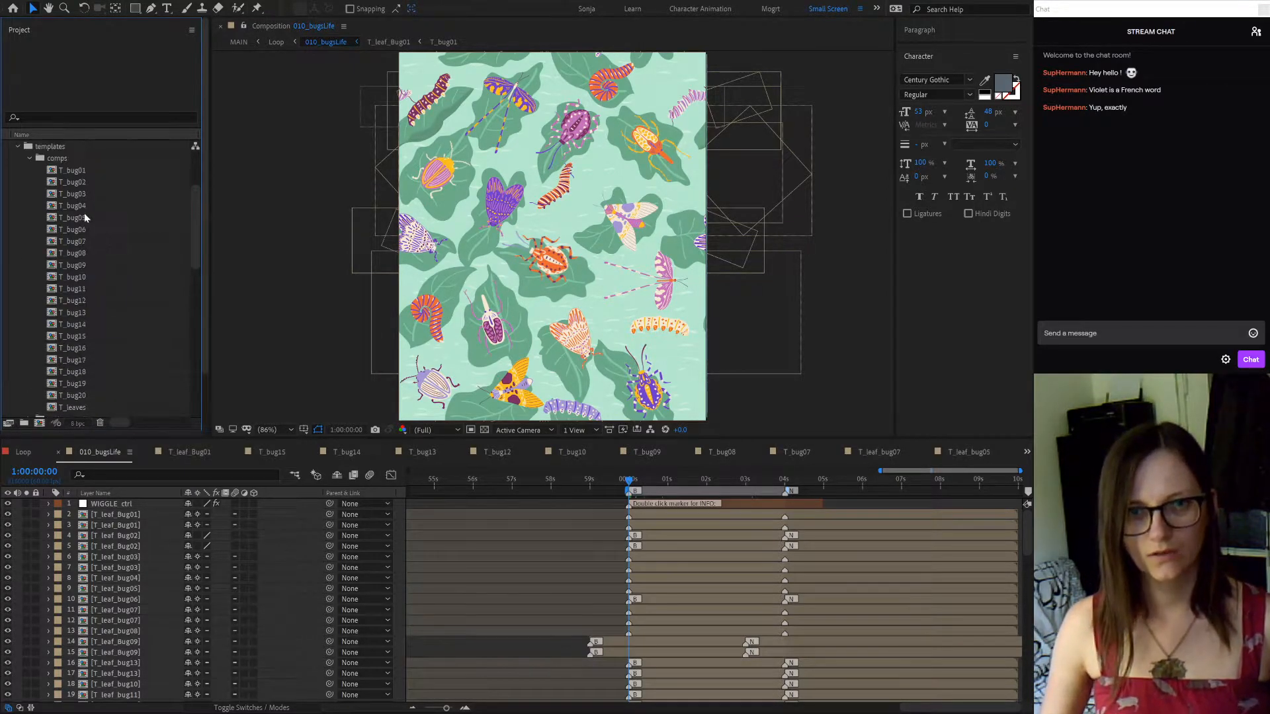
{"action": "left_click", "coordinate": [59, 159]}
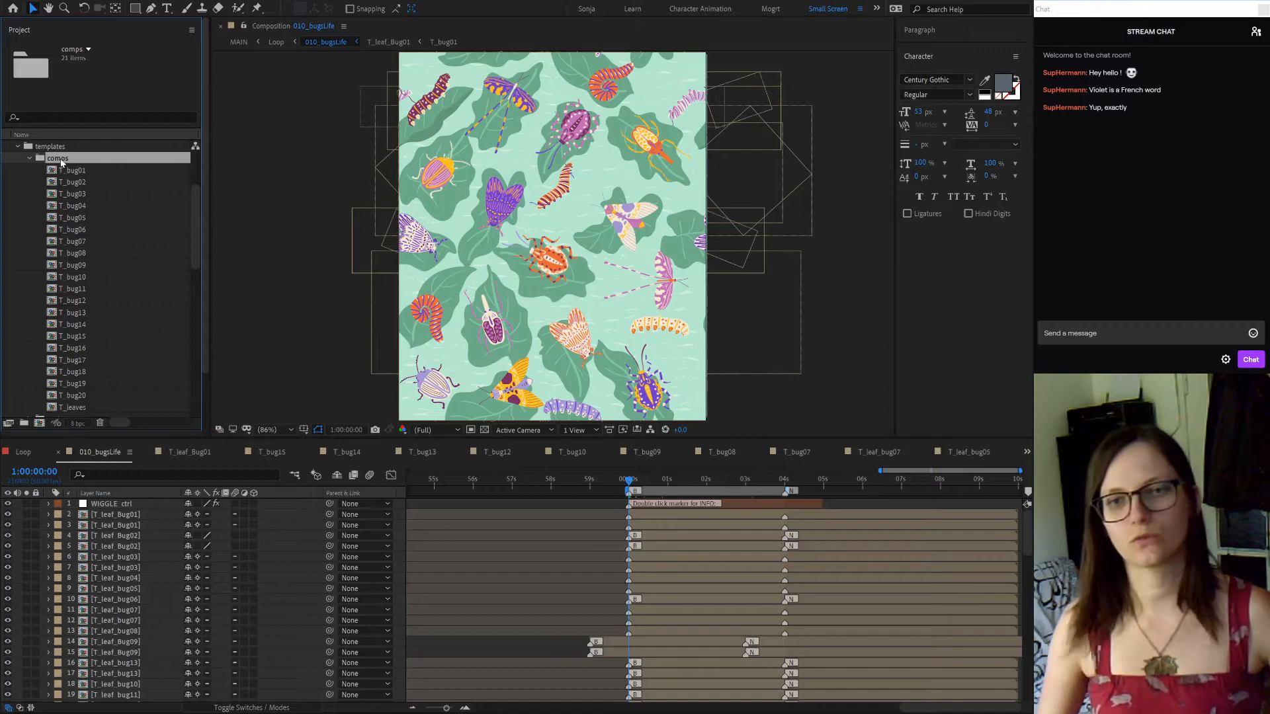
{"action": "key", "text": "ctrl+d"}
{"action": "left_click", "coordinate": [29, 396]}
{"action": "scroll", "coordinate": [82, 378], "scroll_direction": "down", "scroll_amount": 5}
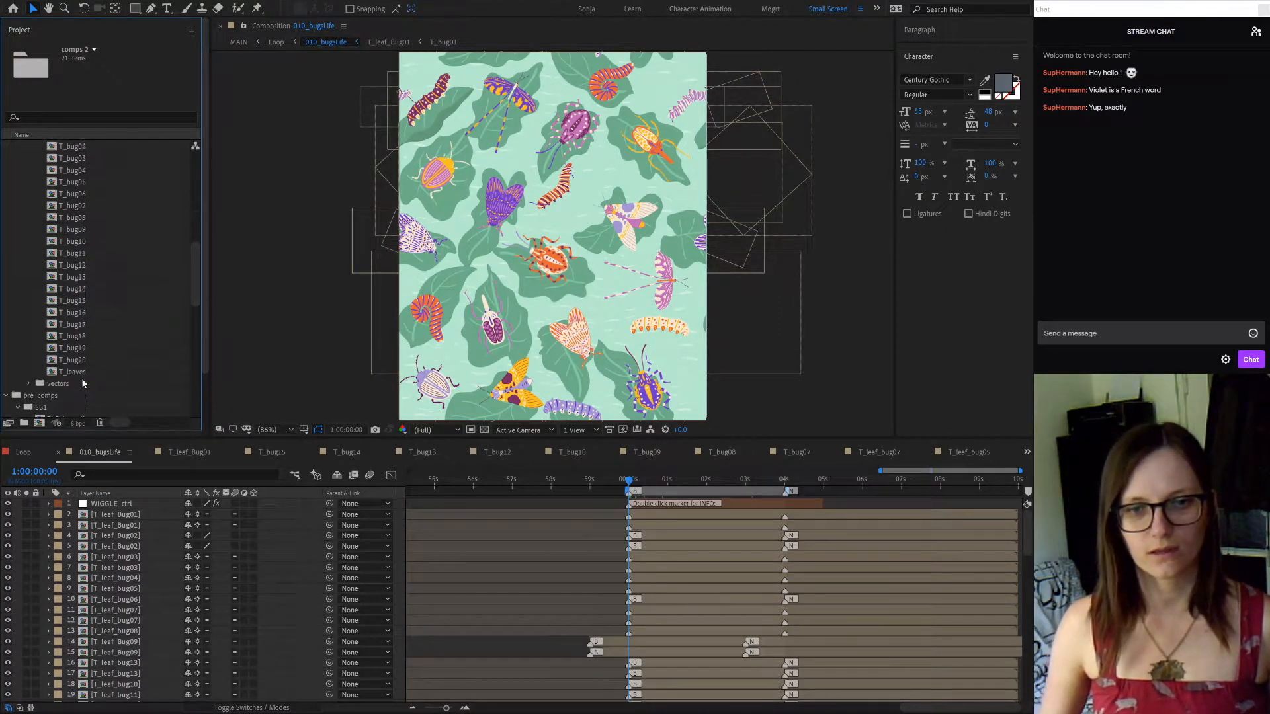
{"action": "left_click", "coordinate": [78, 276]}
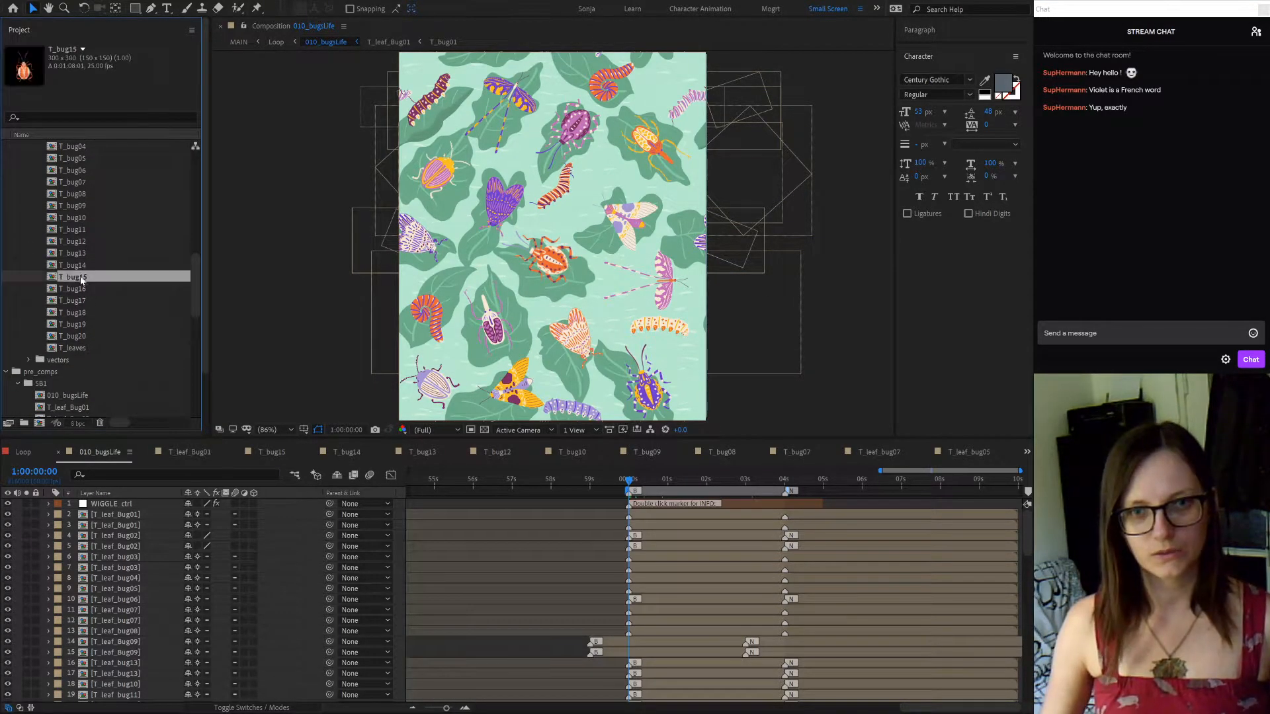
{"action": "scroll", "coordinate": [113, 278], "scroll_direction": "up", "scroll_amount": 2}
{"action": "left_click", "coordinate": [80, 183], "text": "shift"}
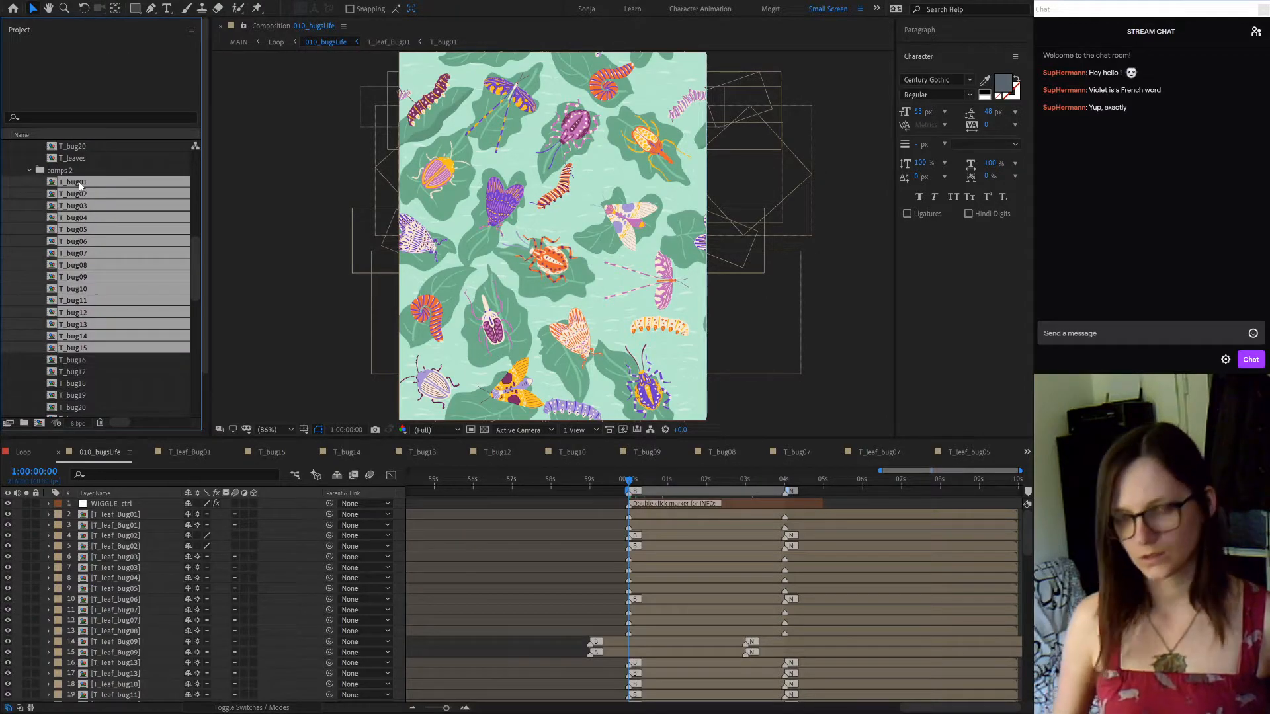
{"action": "key", "text": "Delete"}
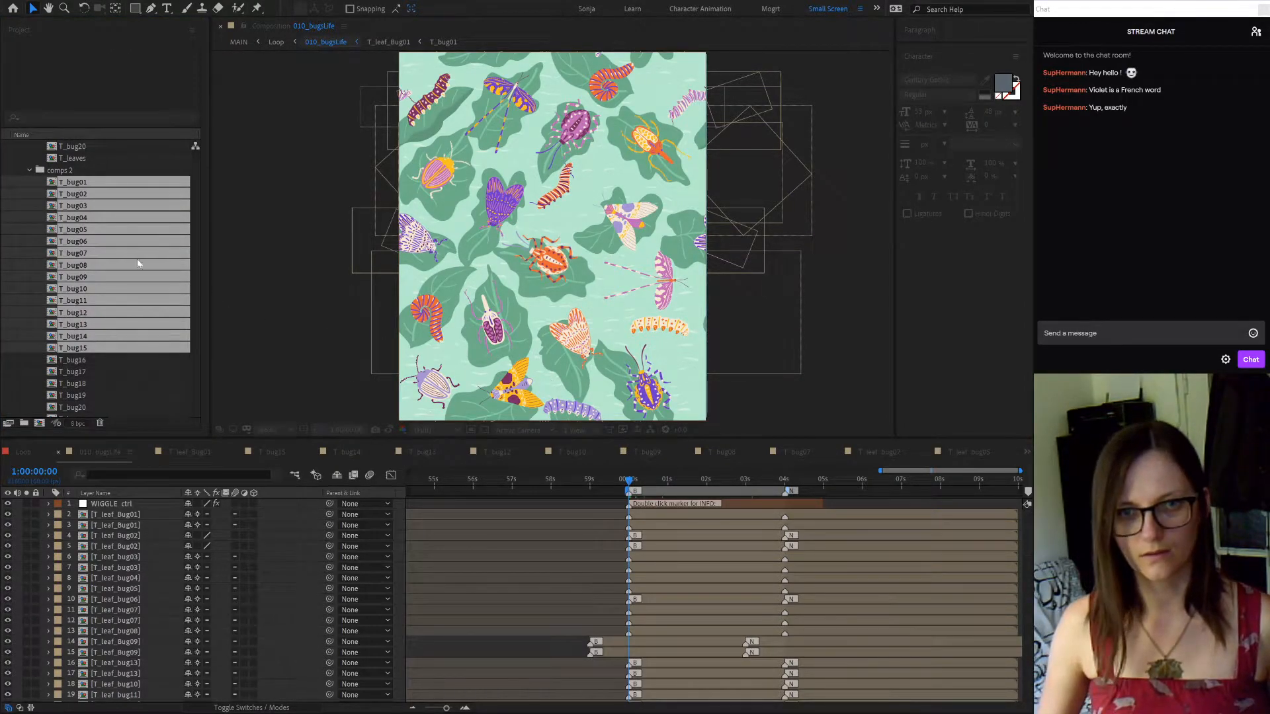
{"action": "key", "text": "Return"}
Move the duplicated T_bug16 to T_bug20 comps from the copied folder into the templates folder under pre_comps
{"action": "left_click", "coordinate": [82, 184]}
{"action": "left_click", "coordinate": [93, 230], "text": "shift"}
{"action": "left_click_drag", "start_coordinate": [93, 232], "coordinate": [102, 370]}
{"action": "scroll", "coordinate": [101, 371], "scroll_direction": "down", "scroll_amount": 4}
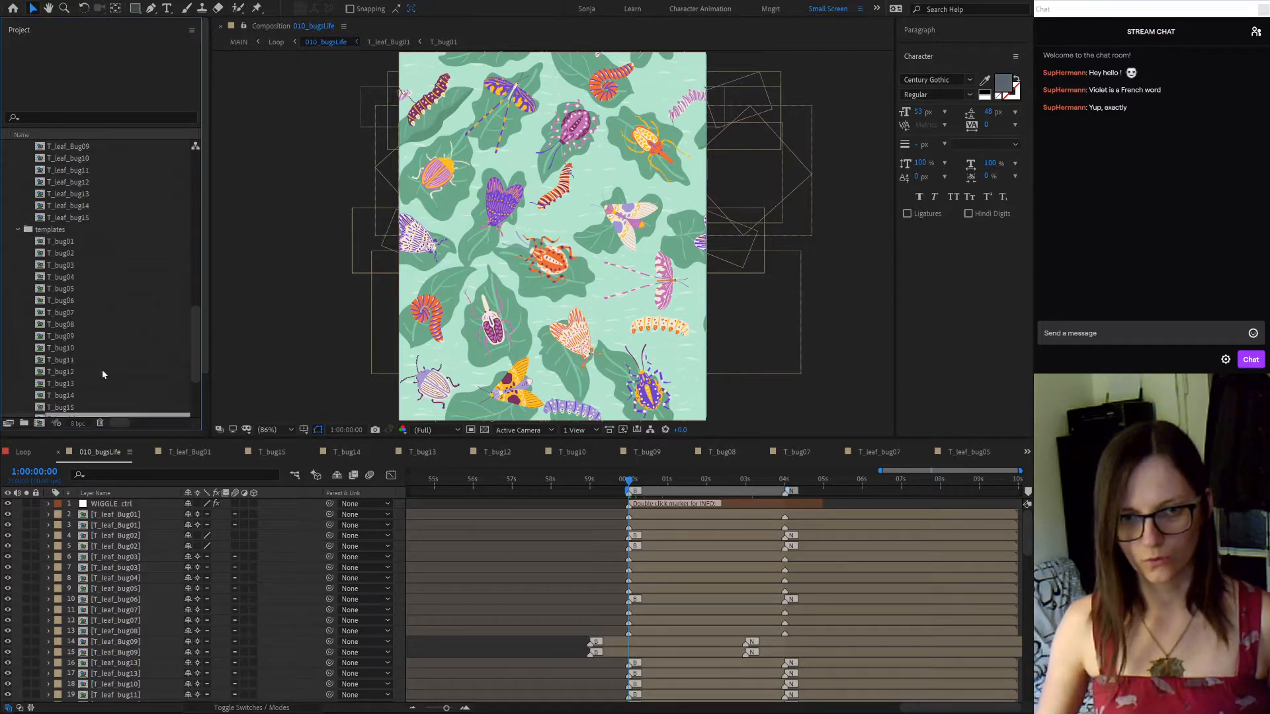
{"action": "scroll", "coordinate": [102, 375], "scroll_direction": "down", "scroll_amount": 2}
Delete the leftover comps 2 folder, and collapse the comps, templates and scenes folders under assets
{"action": "scroll", "coordinate": [124, 323], "scroll_direction": "up", "scroll_amount": 15}
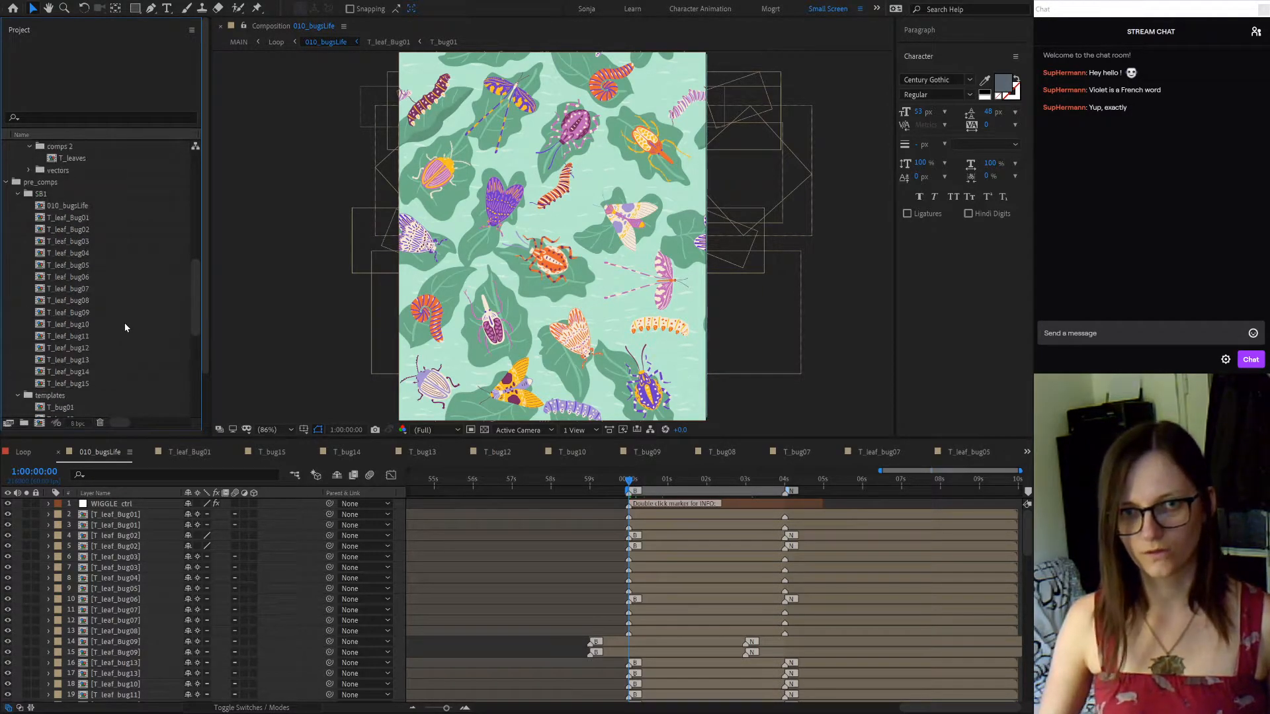
{"action": "left_click", "coordinate": [60, 337]}
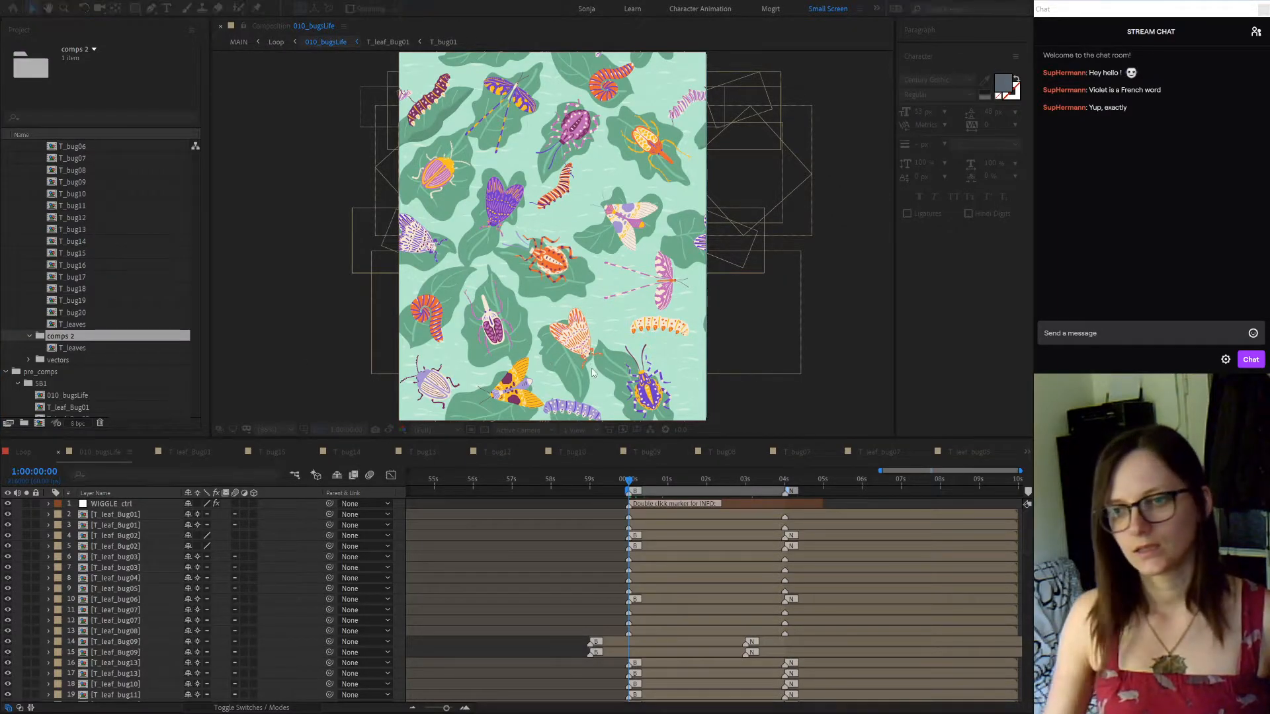
{"action": "key", "text": "Delete"}
{"action": "scroll", "coordinate": [94, 310], "scroll_direction": "up", "scroll_amount": 5}
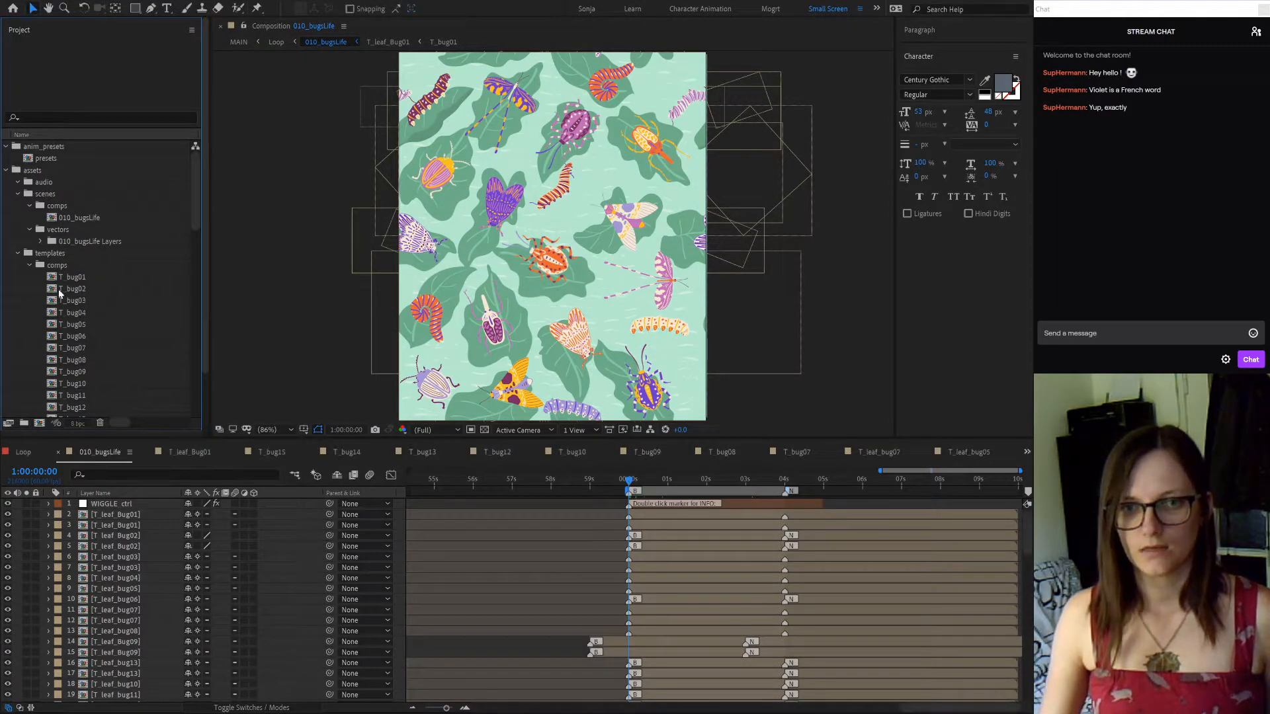
{"action": "left_click", "coordinate": [29, 265]}
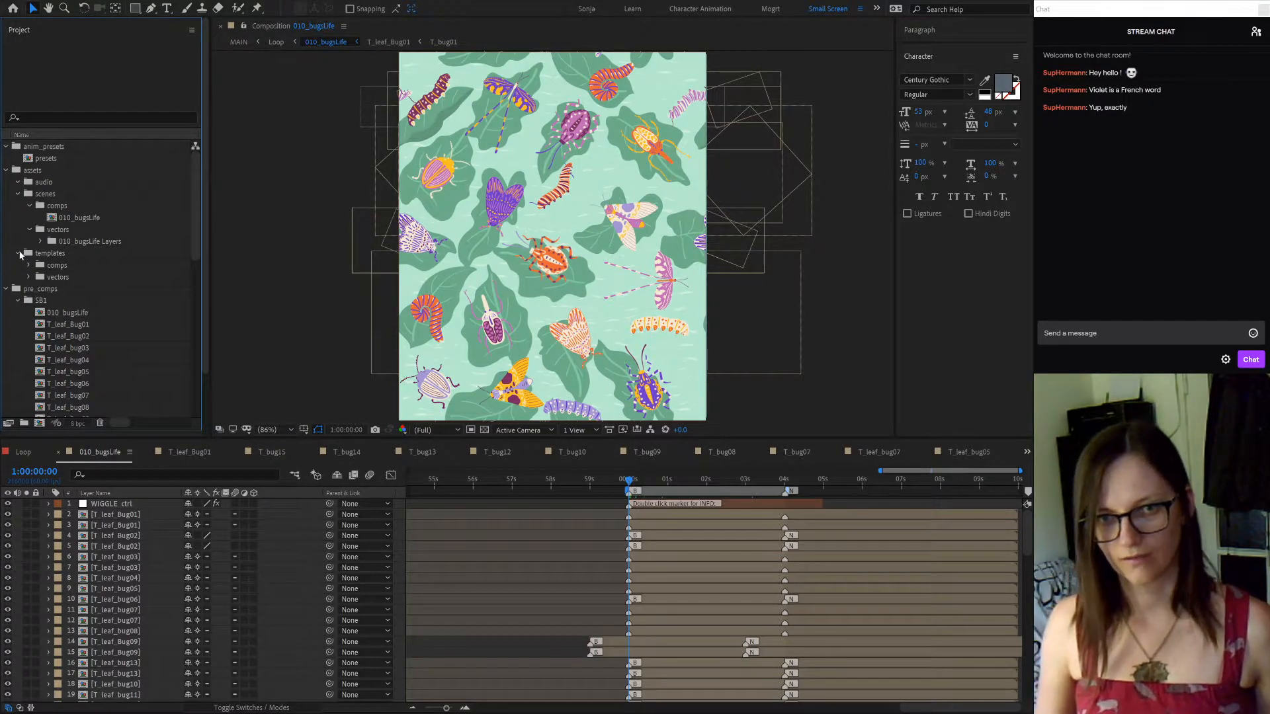
{"action": "left_click", "coordinate": [18, 254]}
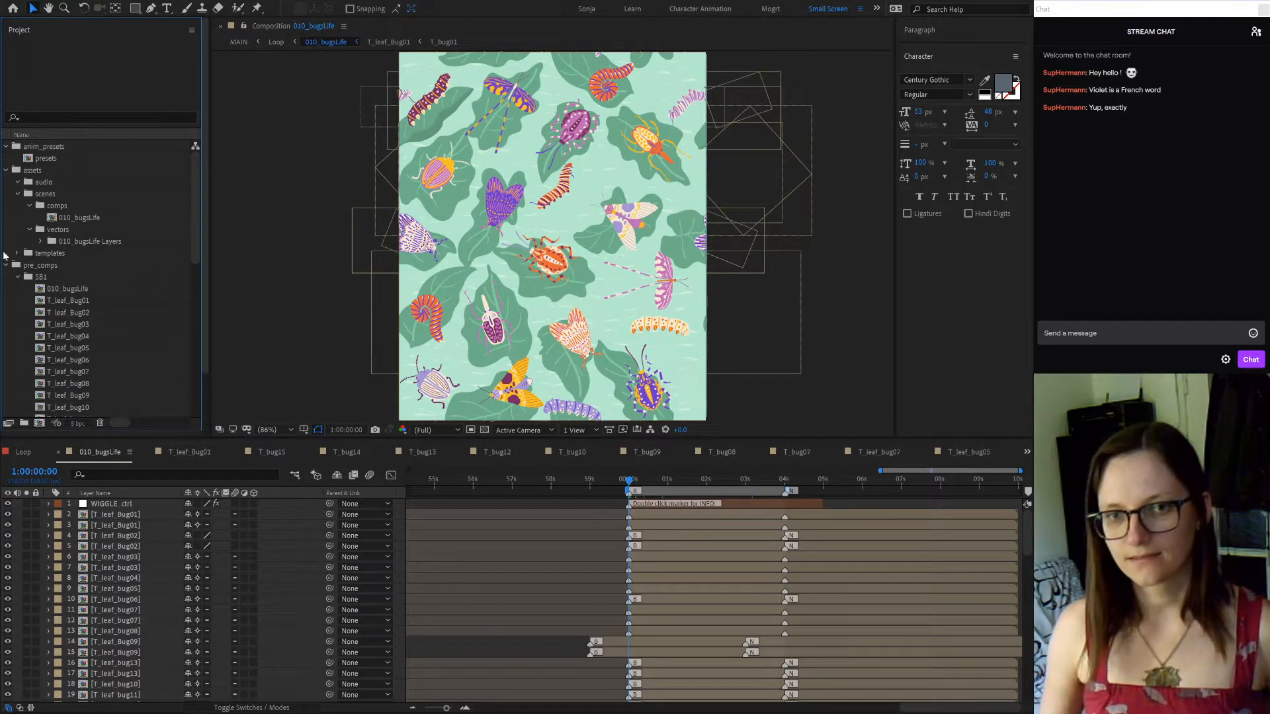
{"action": "left_click", "coordinate": [19, 194]}
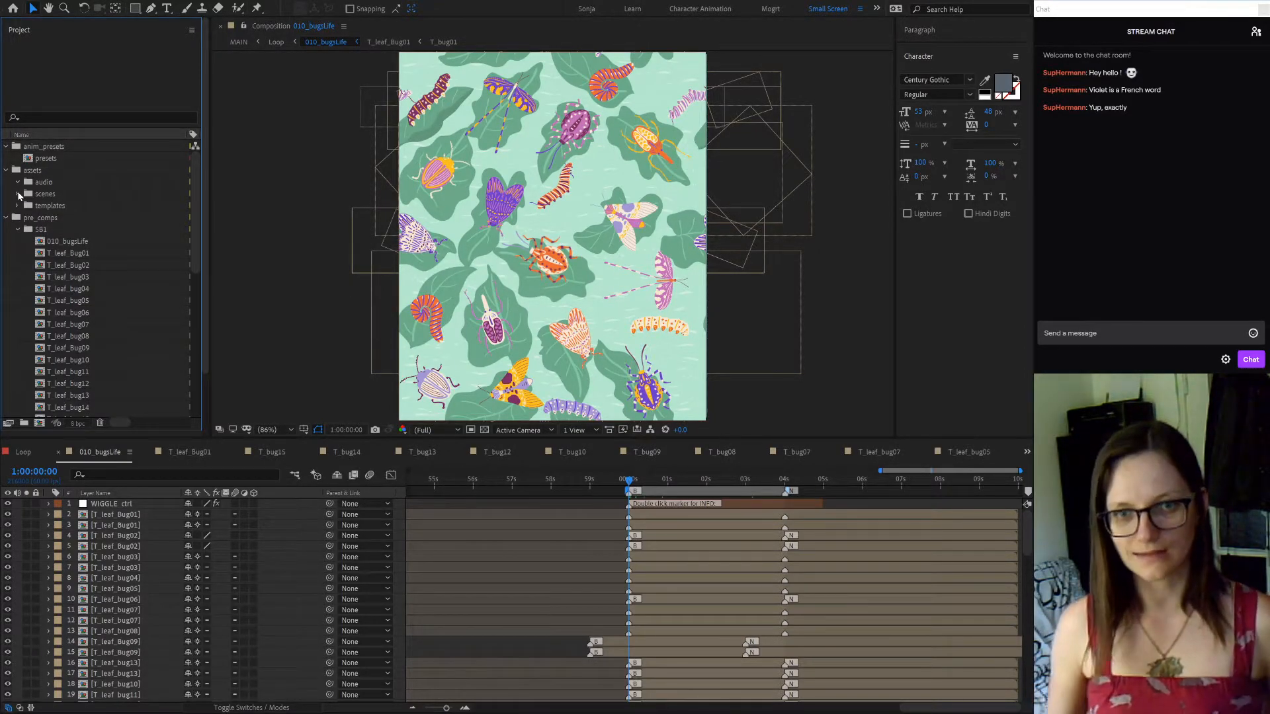
Review the T_bug comps in the pre_comps templates folder and preview T_bug16
{"action": "scroll", "coordinate": [120, 285], "scroll_direction": "down", "scroll_amount": 8}
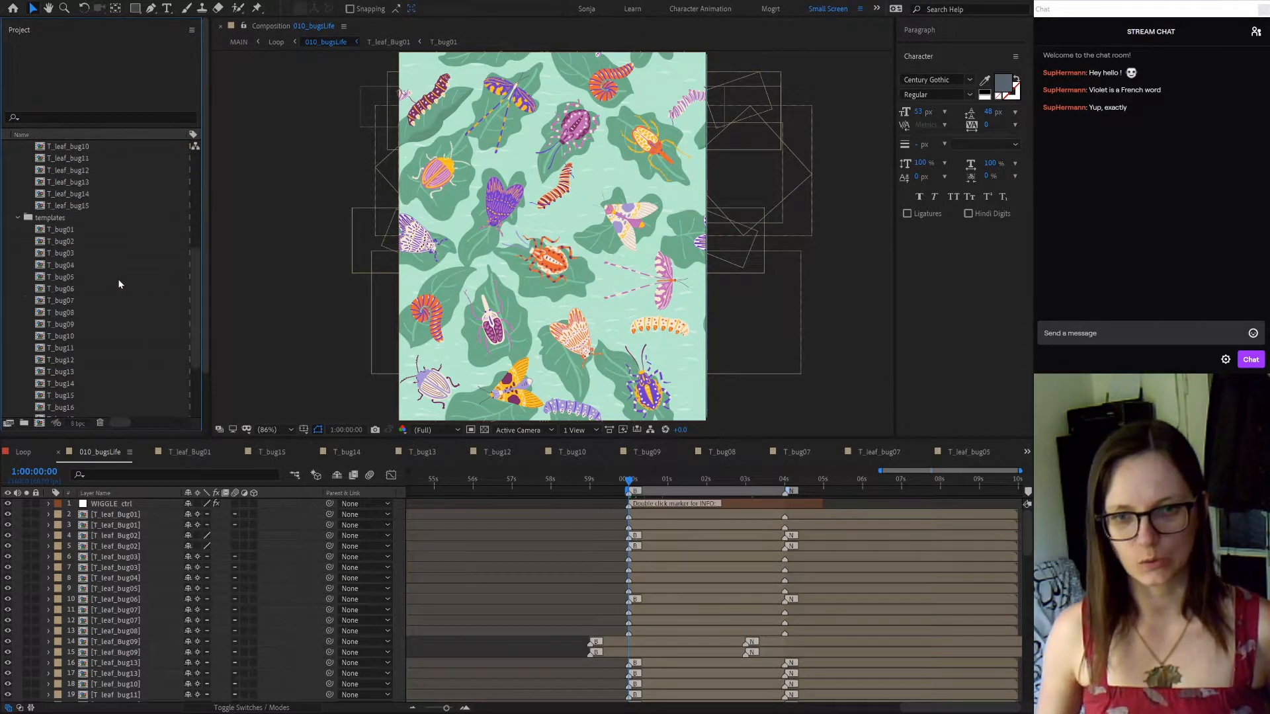
{"action": "scroll", "coordinate": [131, 295], "scroll_direction": "down", "scroll_amount": 1}
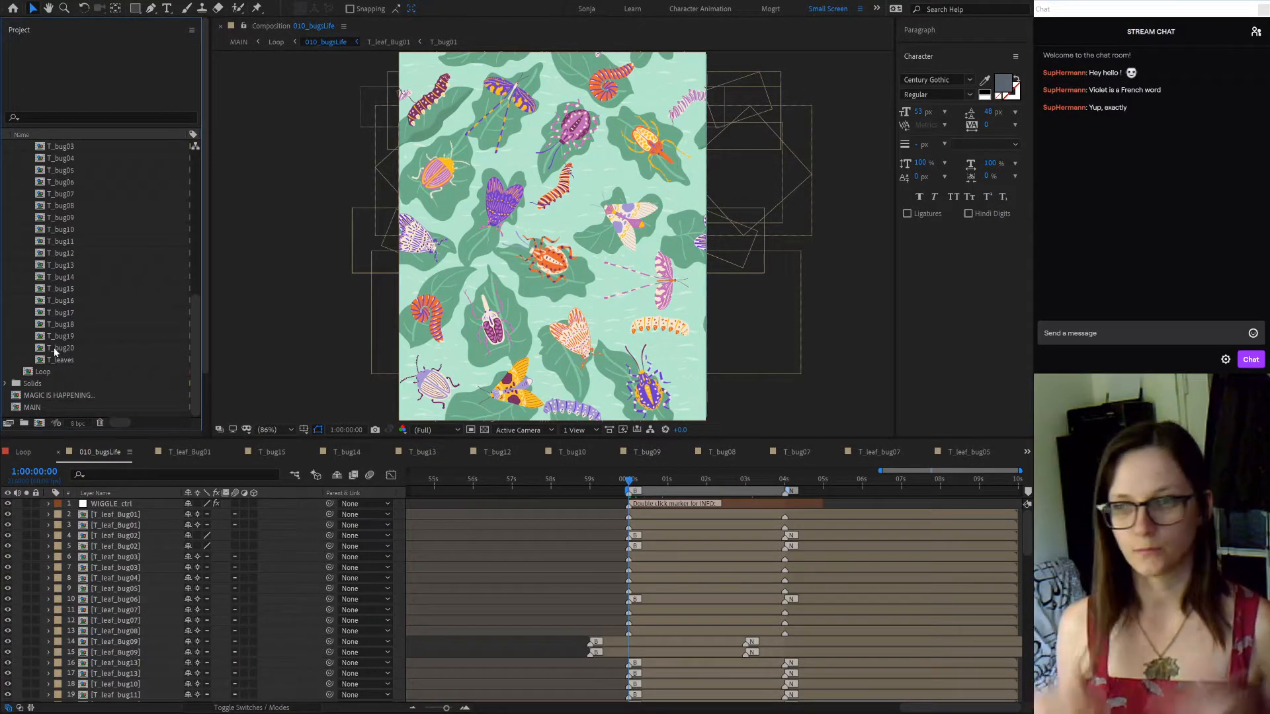
{"action": "scroll", "coordinate": [93, 328], "scroll_direction": "up", "scroll_amount": 2}
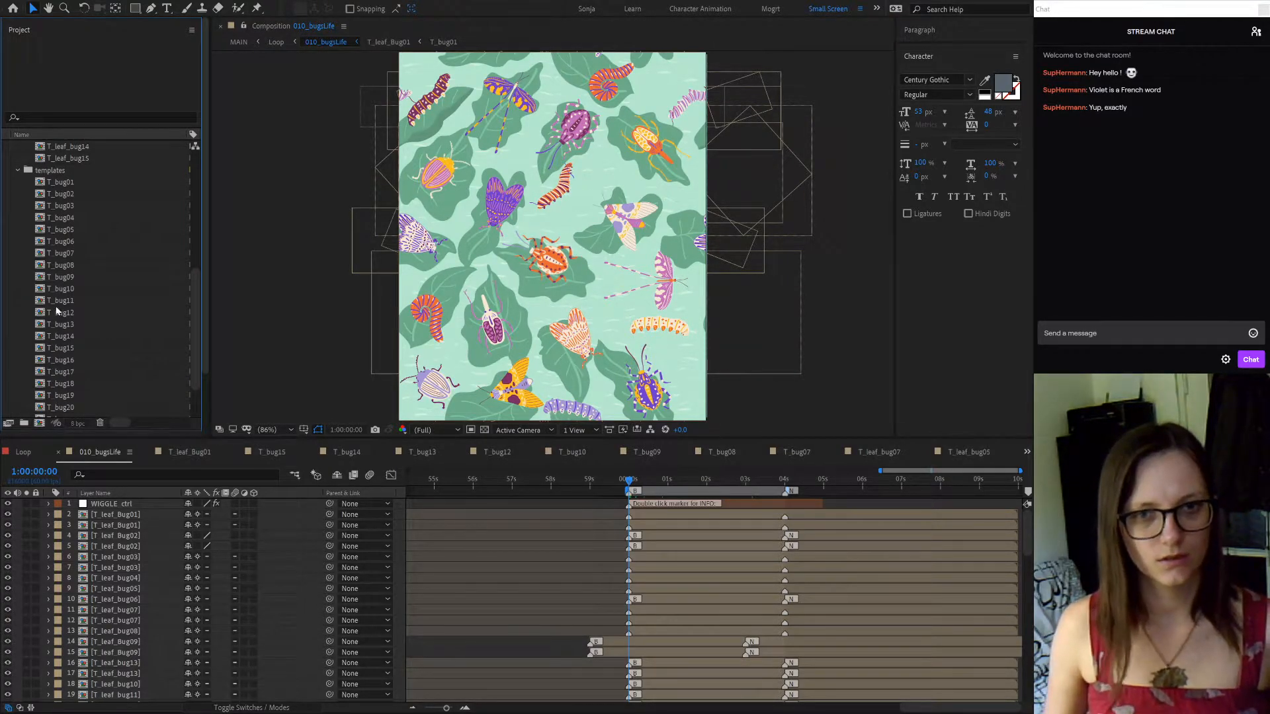
{"action": "left_click", "coordinate": [56, 359]}
{"action": "scroll", "coordinate": [81, 357], "scroll_direction": "down", "scroll_amount": 2}
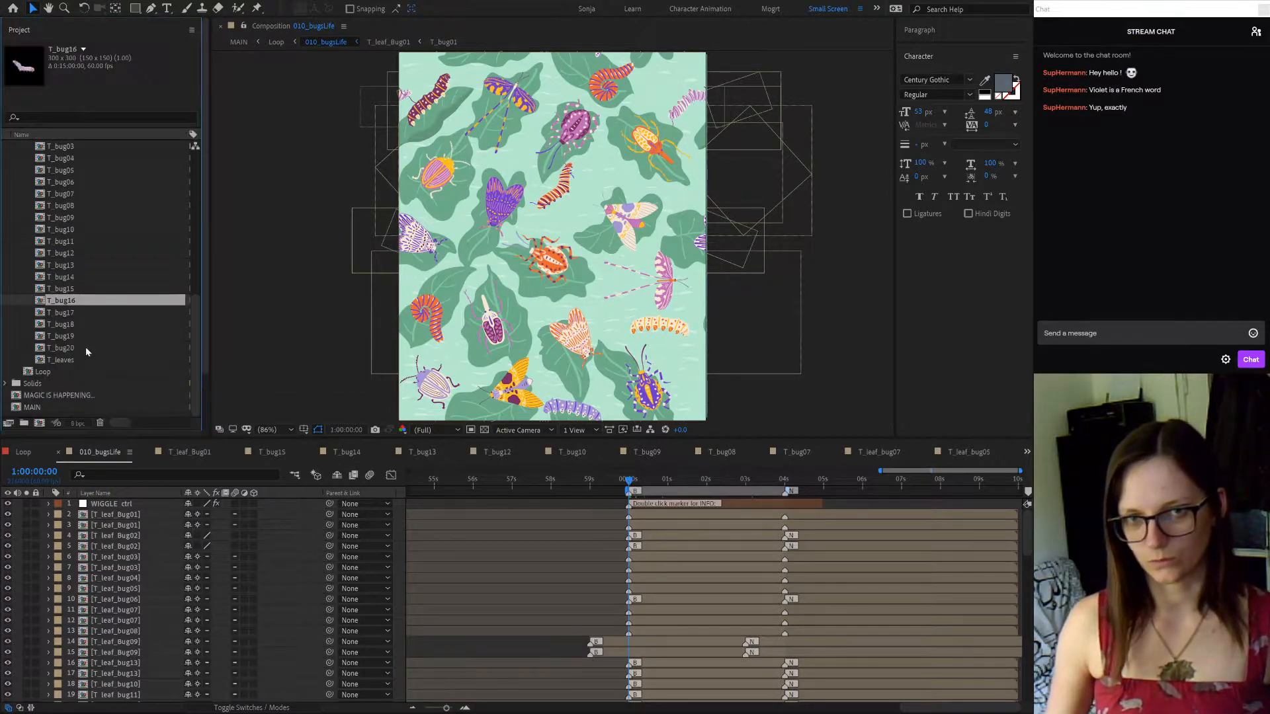
{"action": "scroll", "coordinate": [86, 347], "scroll_direction": "up", "scroll_amount": 1}
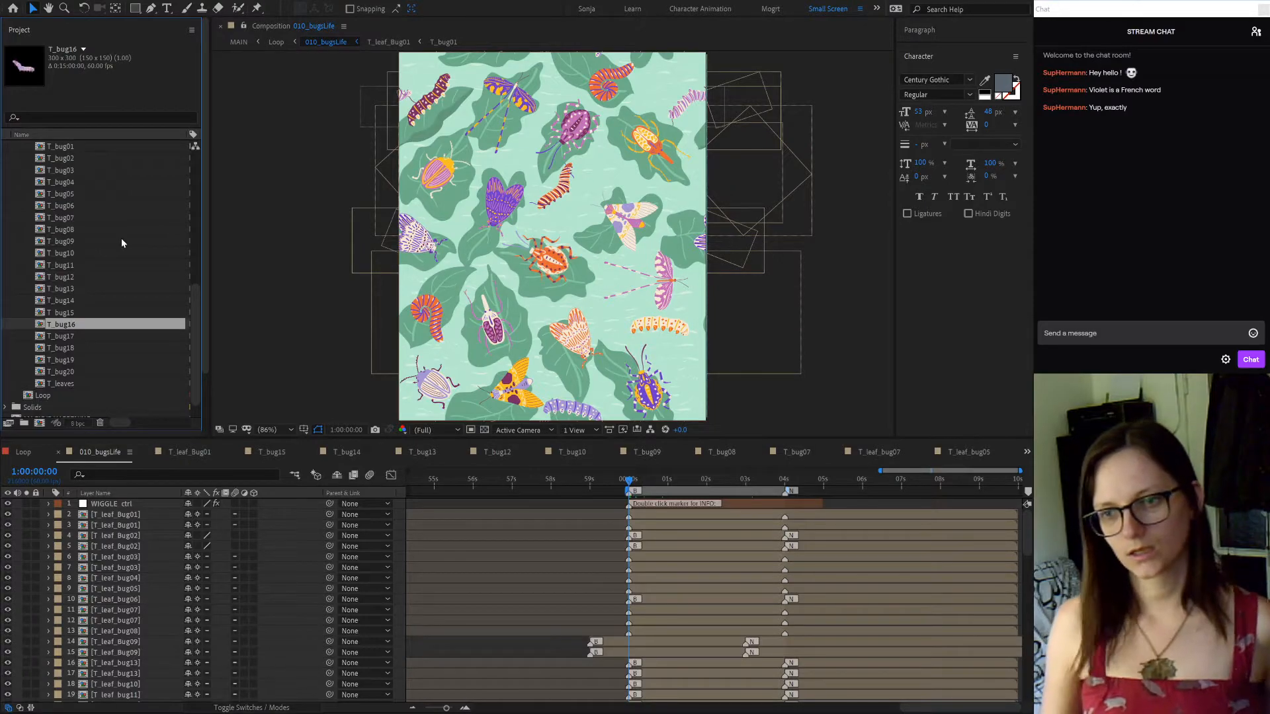
{"action": "scroll", "coordinate": [121, 238], "scroll_direction": "up", "scroll_amount": 2}
Examine the caterpillars in the 010_bugsLife composition to identify which layers they belong to
{"action": "left_click", "coordinate": [558, 206]}
{"action": "left_click", "coordinate": [691, 101], "text": "shift"}
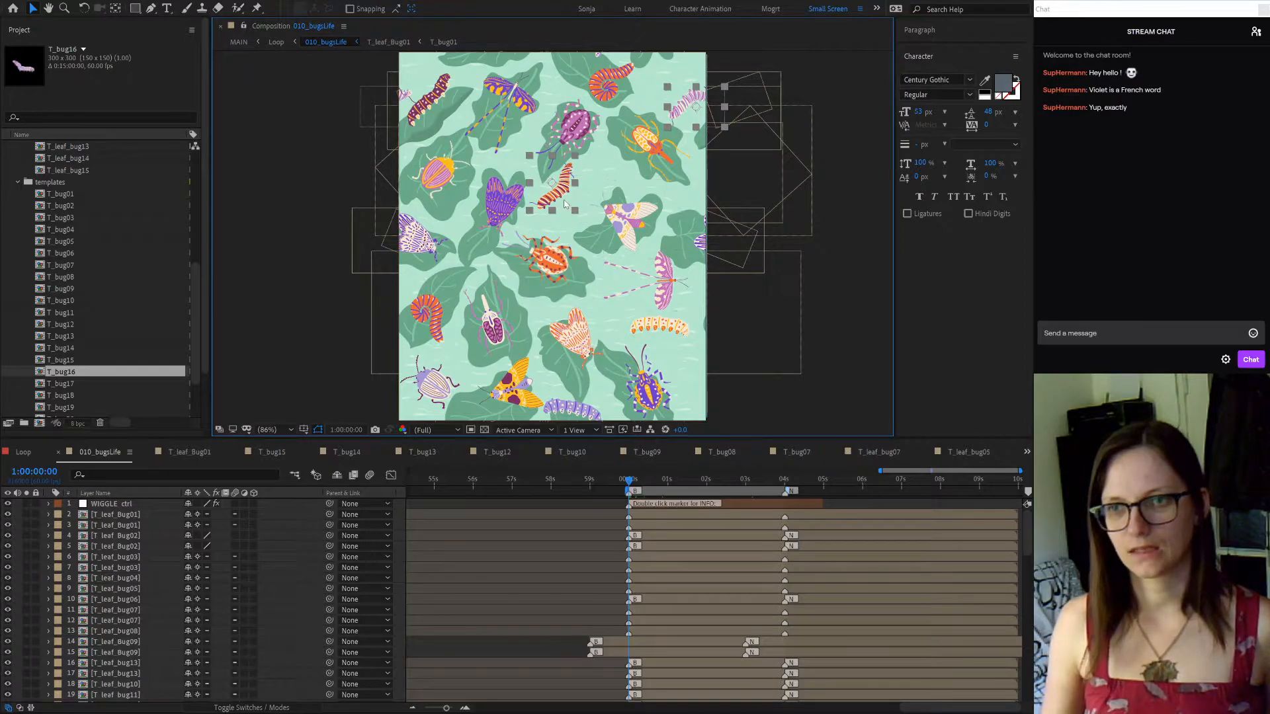
{"action": "key", "text": "h"}
{"action": "mouse_move", "coordinate": [650, 160]}
{"action": "left_mouse_down"}
{"action": "mouse_move", "coordinate": [608, 269]}
{"action": "mouse_move", "coordinate": [679, 150]}
{"action": "mouse_move", "coordinate": [660, 147]}
{"action": "left_mouse_up"}
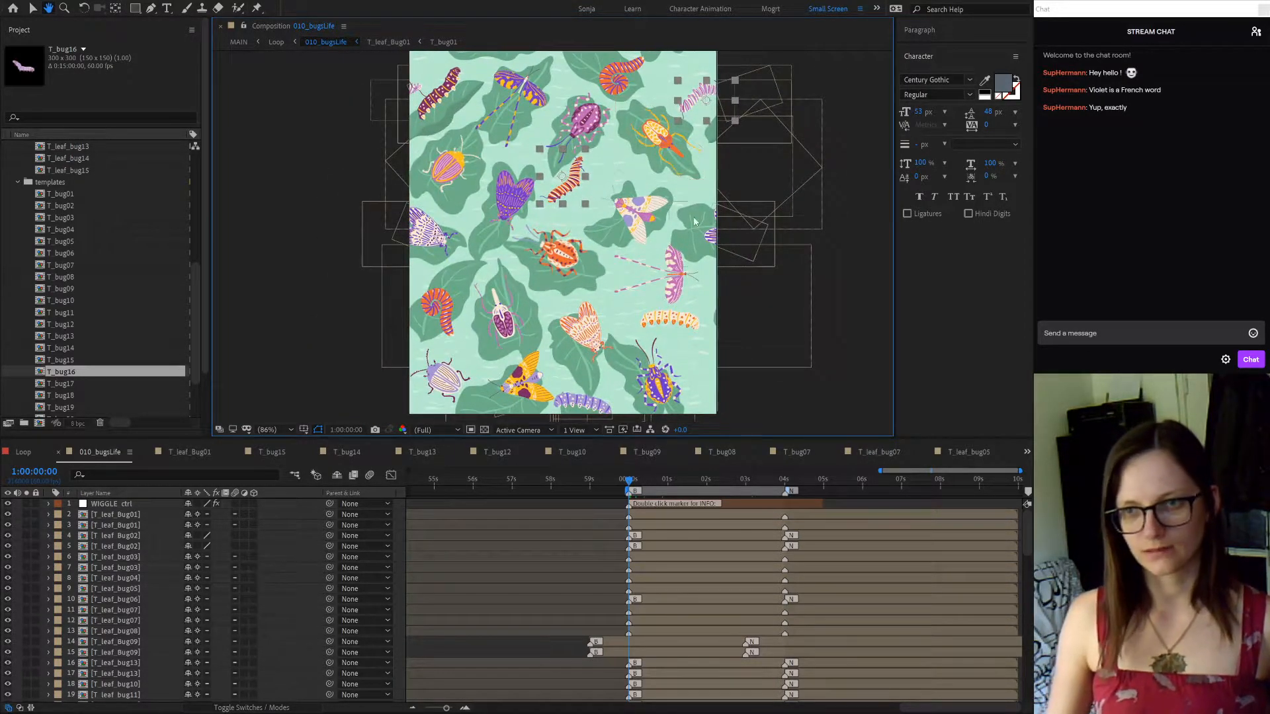
{"action": "key", "text": "v"}
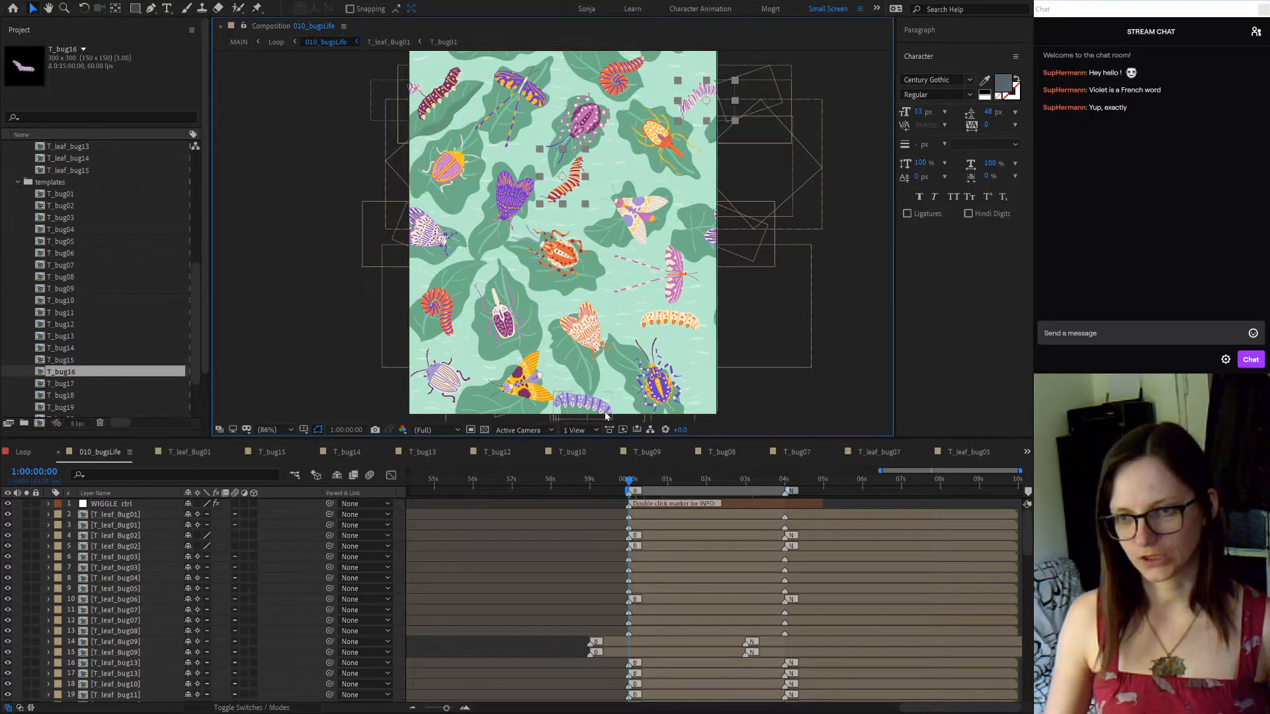
{"action": "left_click", "coordinate": [678, 318]}
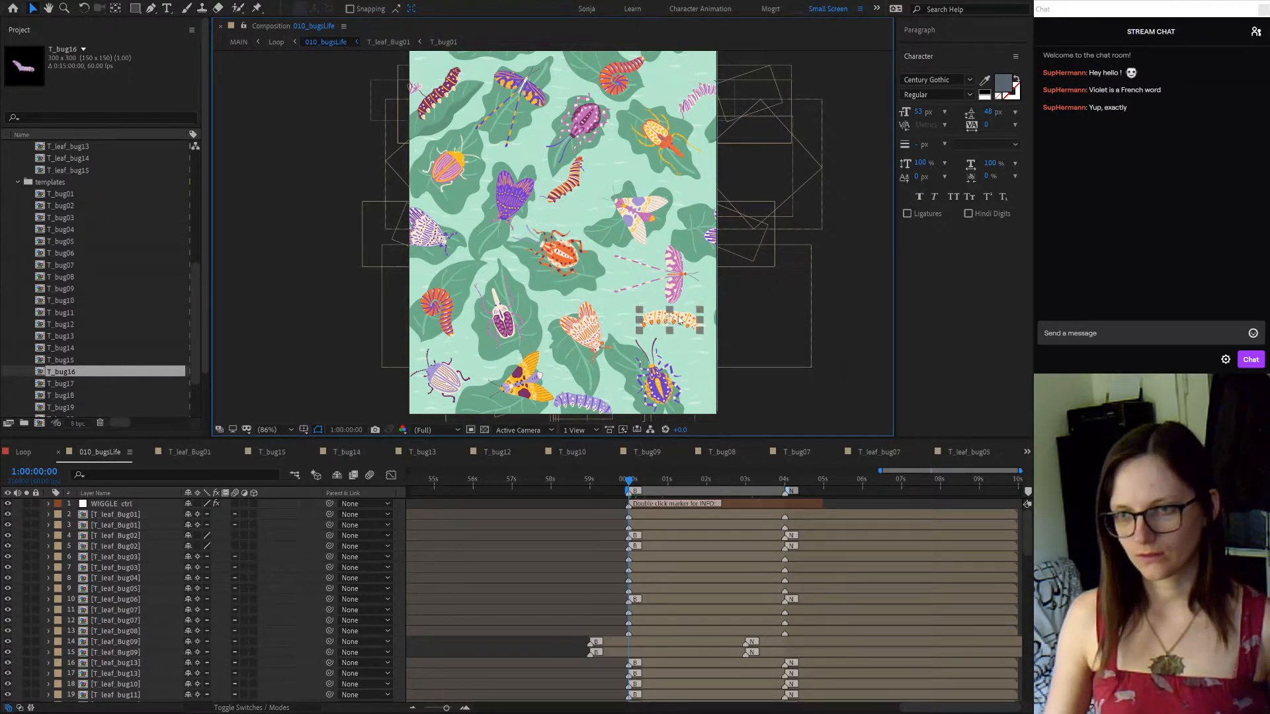
{"action": "left_click", "coordinate": [602, 403]}
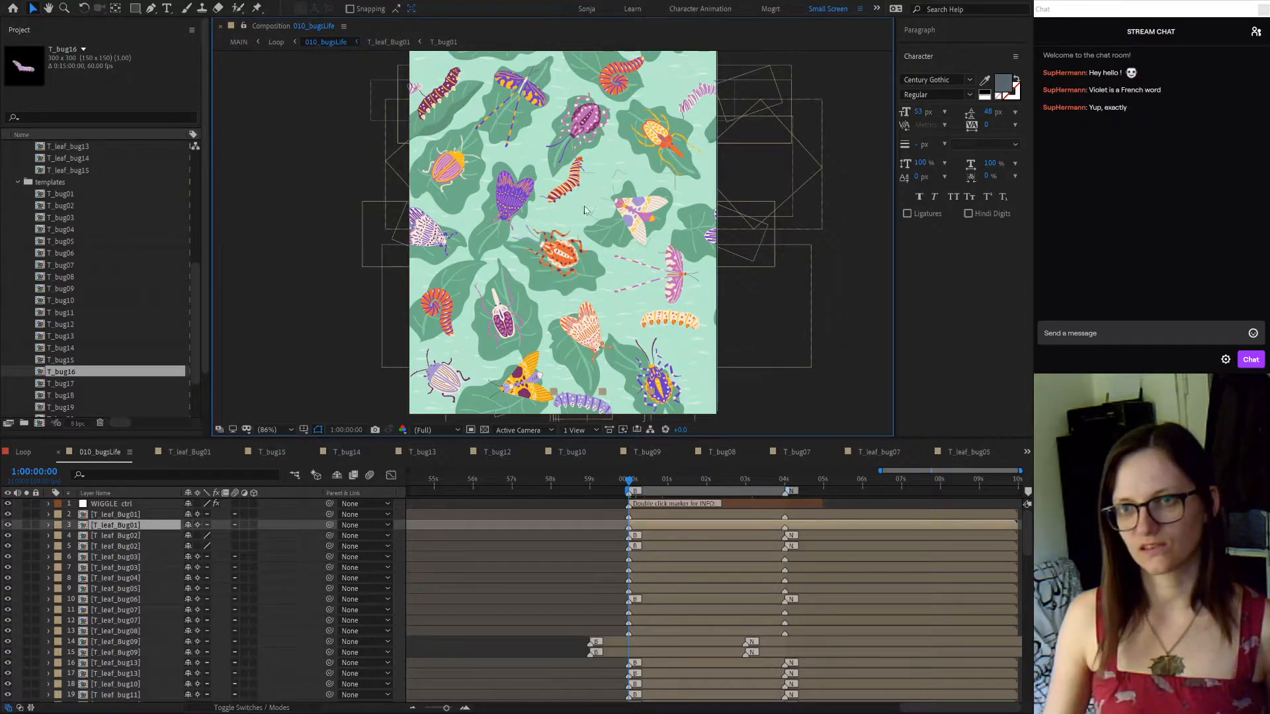
{"action": "left_click", "coordinate": [554, 192]}
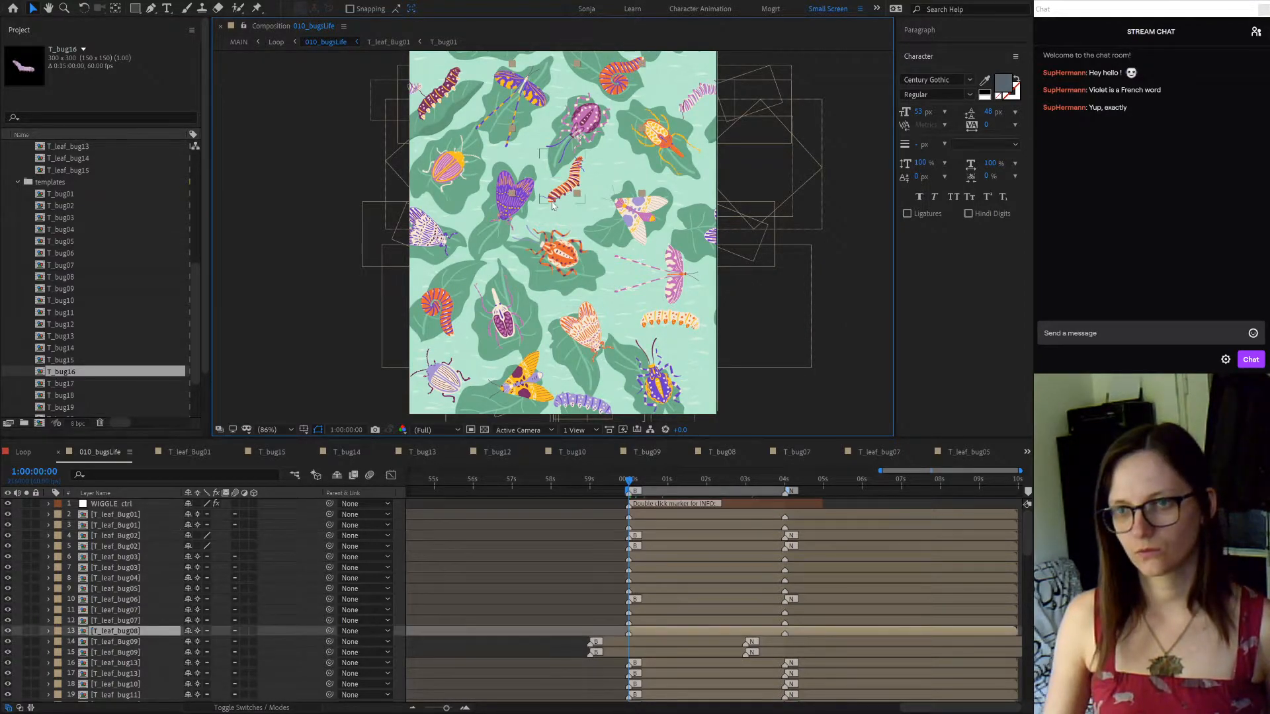
{"action": "left_click", "coordinate": [693, 97]}
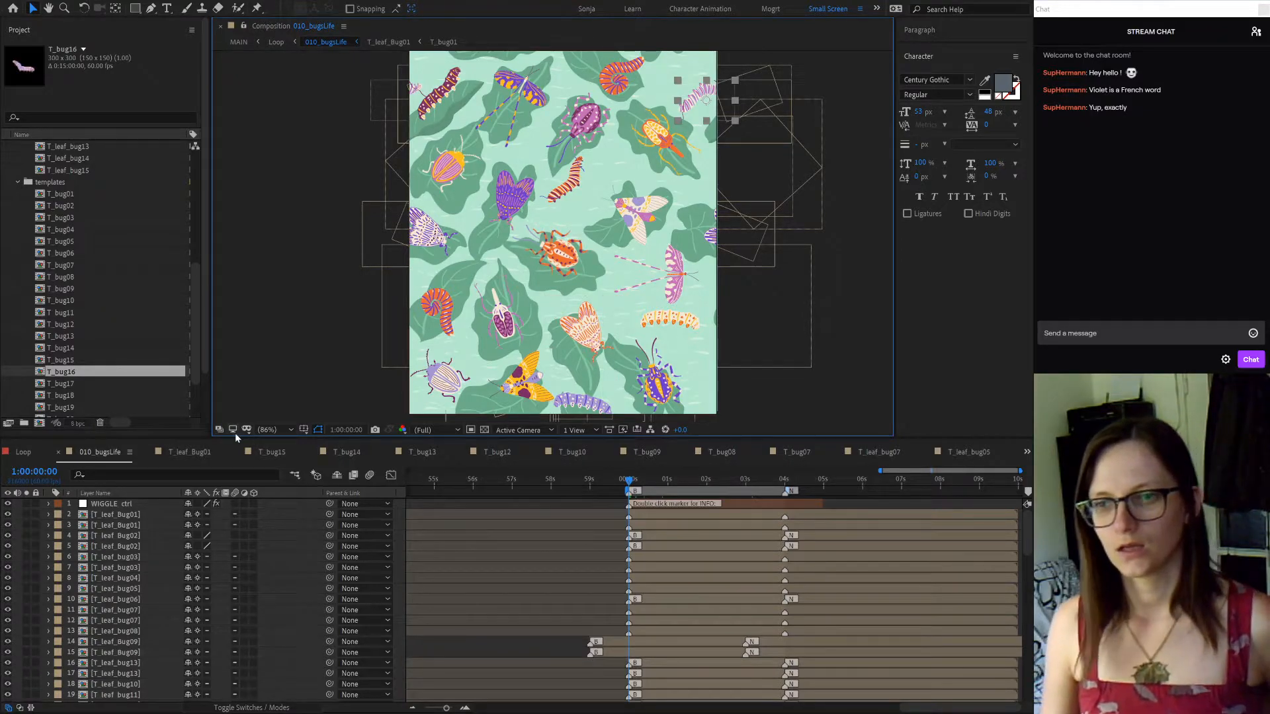
{"action": "left_click", "coordinate": [443, 93]}
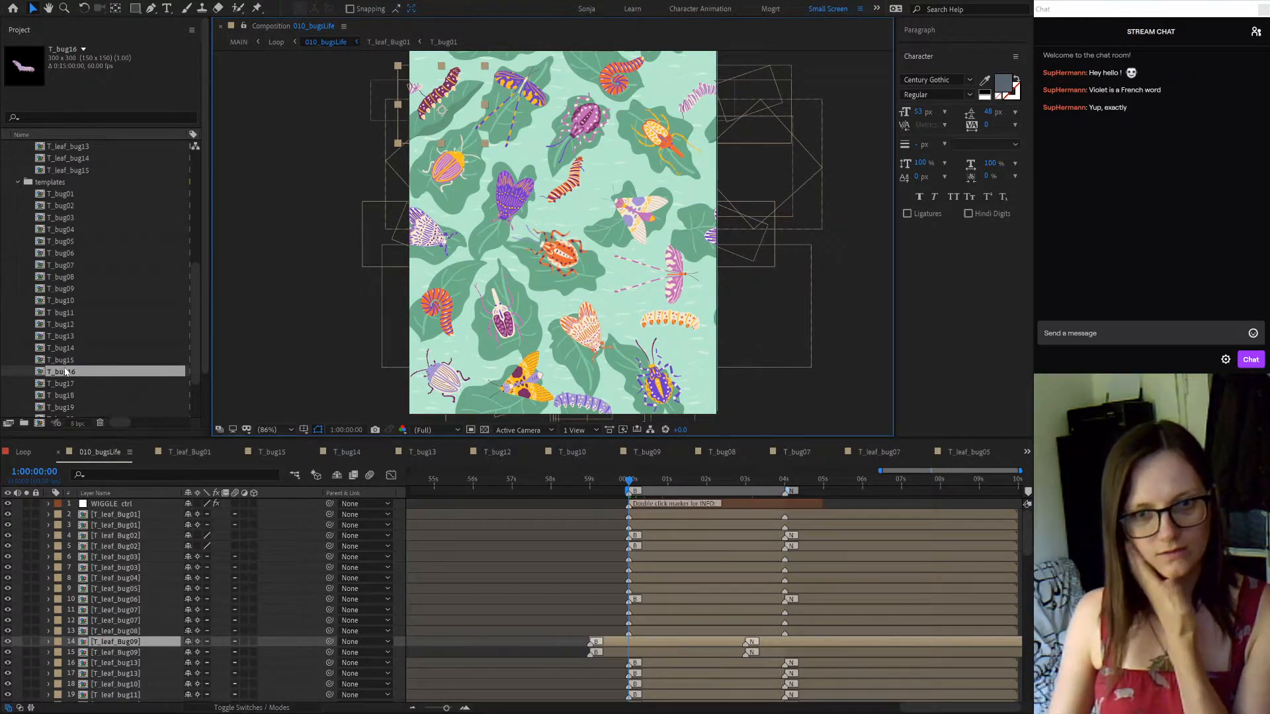
Open the T_bug16 comp from the pre_comps templates folder, and shift all its layers to start at 1:00:00:00
{"action": "scroll", "coordinate": [65, 373], "scroll_direction": "down", "scroll_amount": 1}
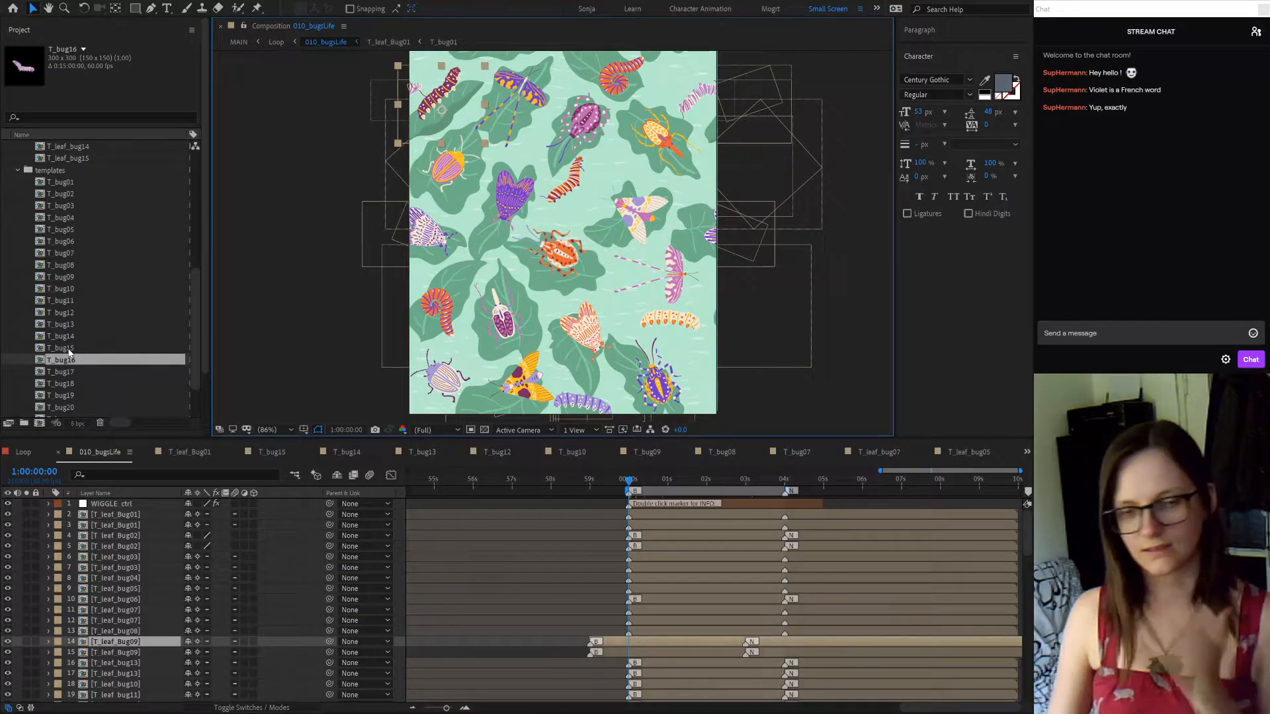
{"action": "double_click", "coordinate": [63, 360]}
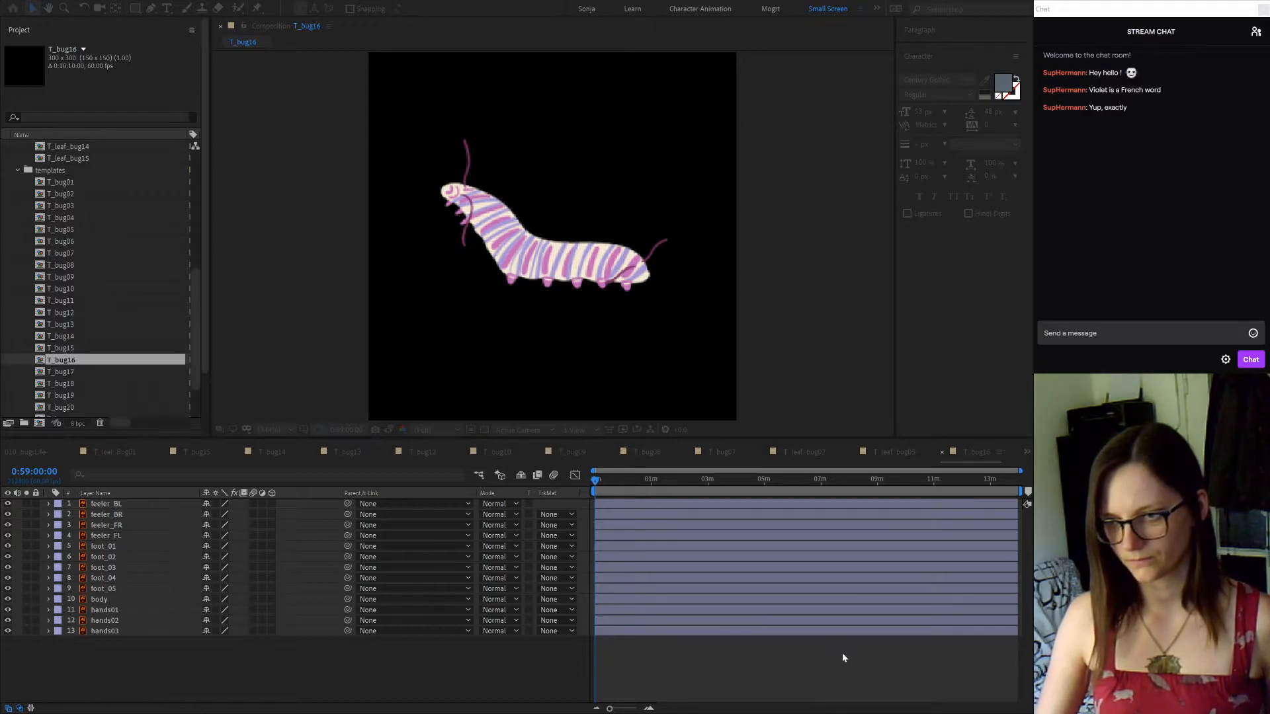
{"action": "left_click", "coordinate": [44, 472]}
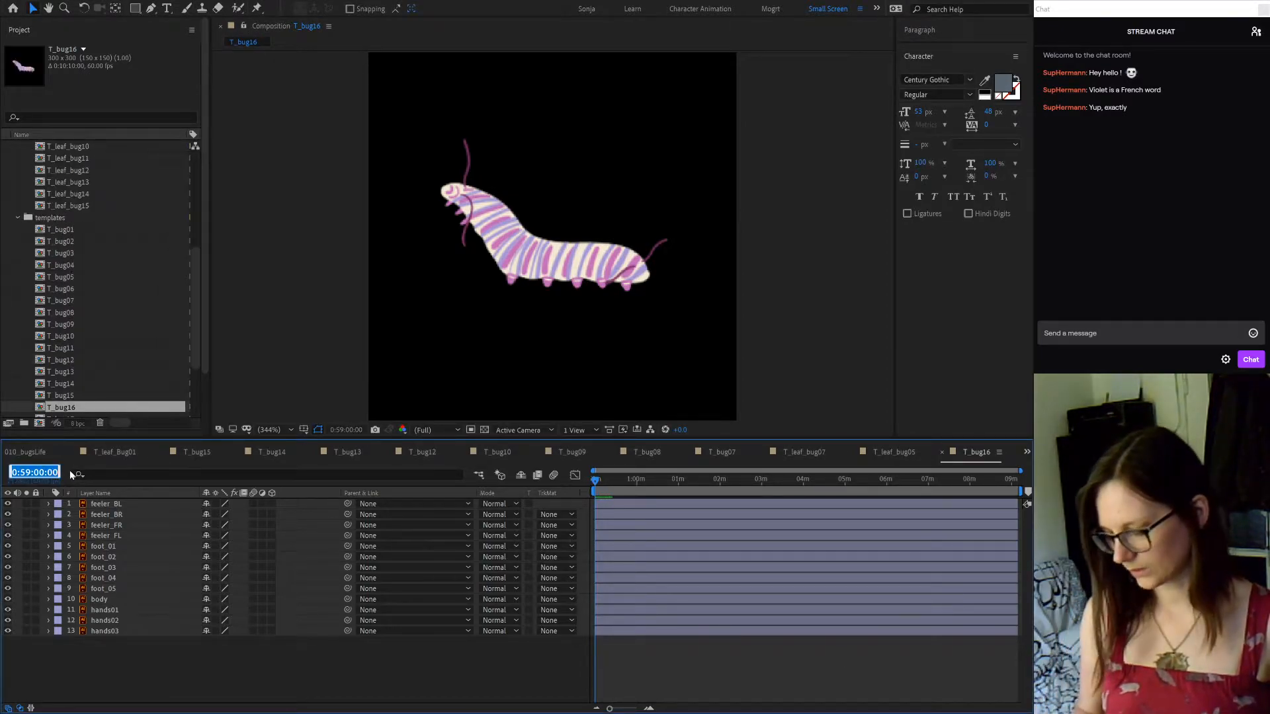
{"action": "type", "text": "1..."}
{"action": "key", "text": "Return"}
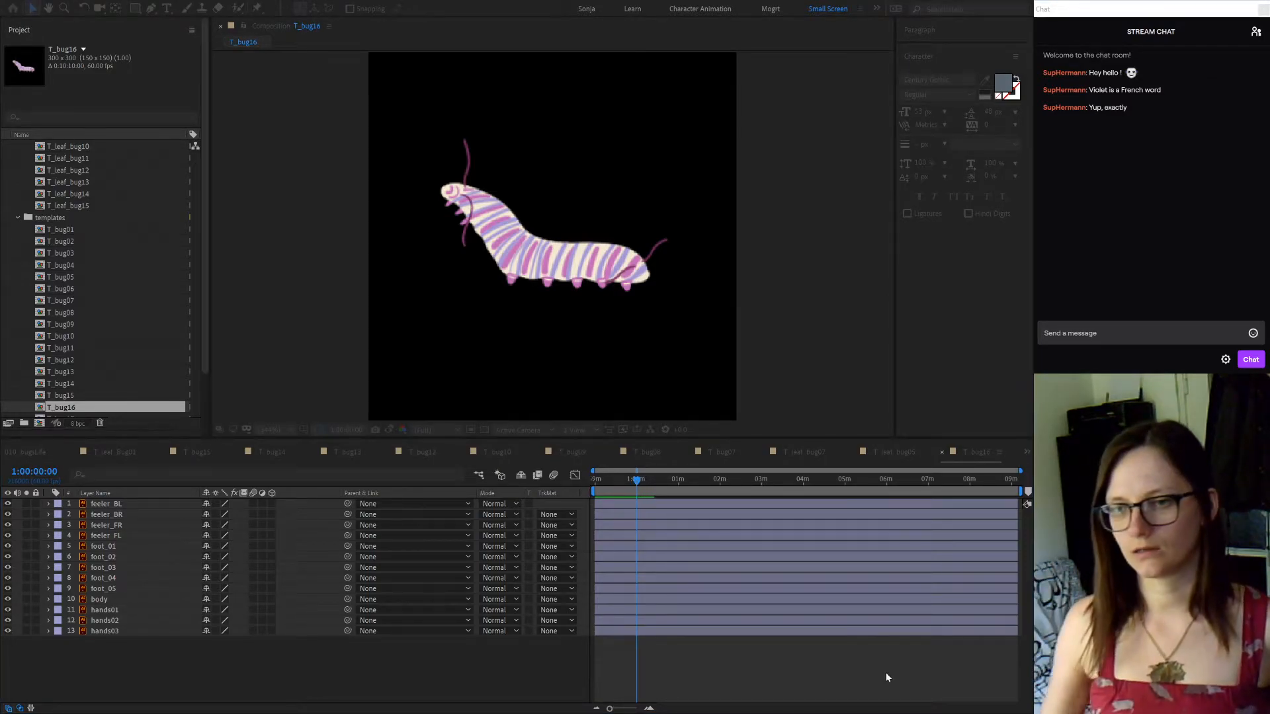
{"action": "key", "text": "ctrl+a"}
{"action": "key", "text": "bracketleft"}
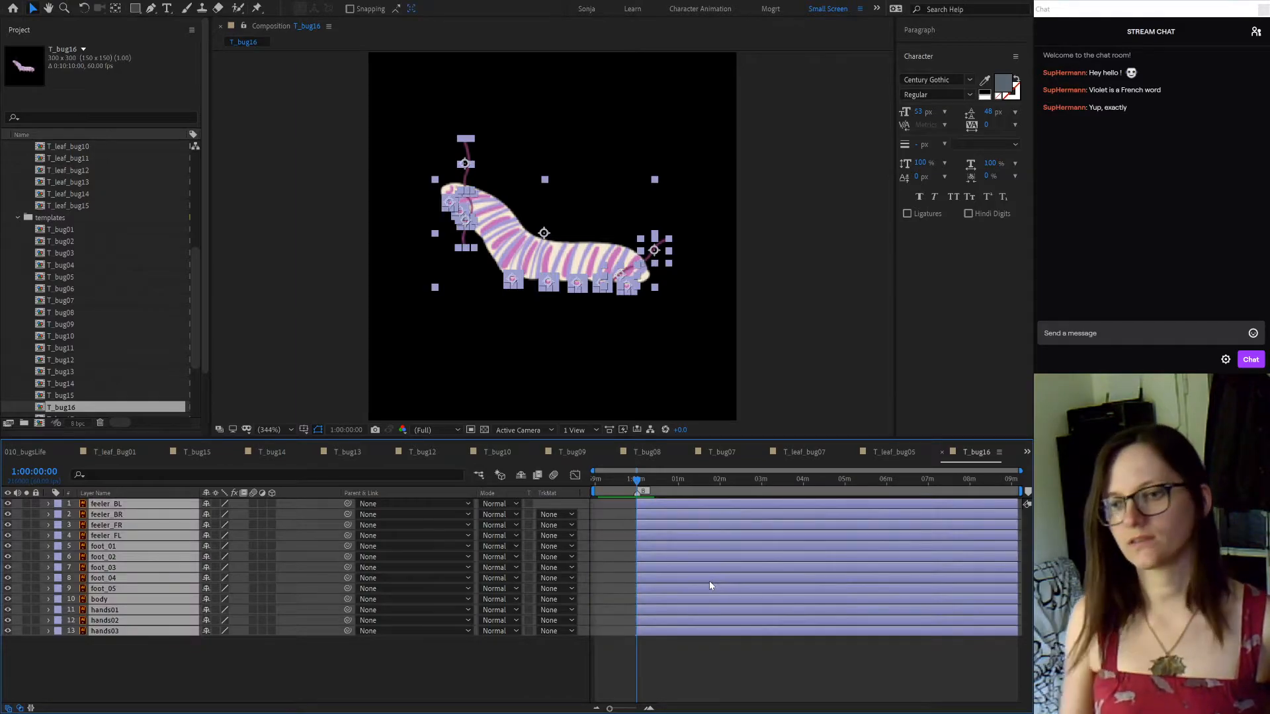
{"action": "left_click", "coordinate": [660, 648]}
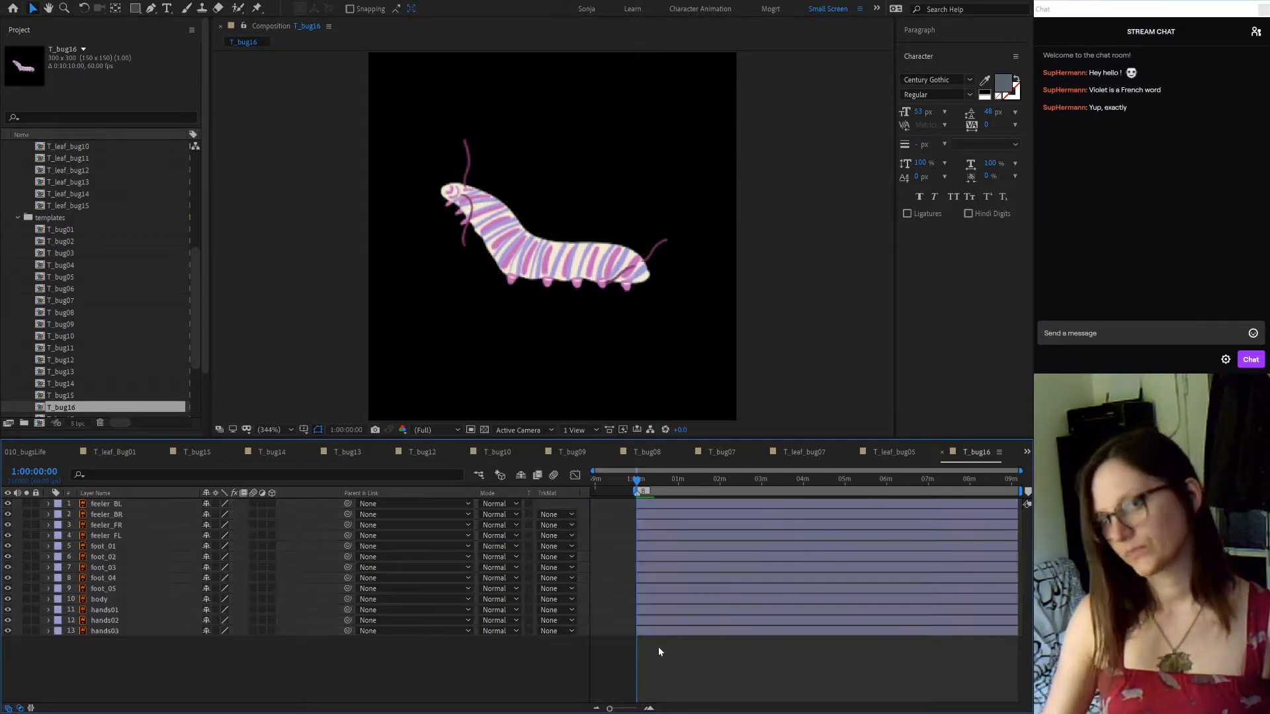
Zoom the T_bug16 timeline in on the start of its layers at 1:00:00:00
{"action": "scroll", "coordinate": [657, 641], "scroll_direction": "up", "scroll_amount": 4}
{"action": "key", "text": "space"}
{"action": "left_click_drag", "start_coordinate": [820, 651], "coordinate": [983, 651]}
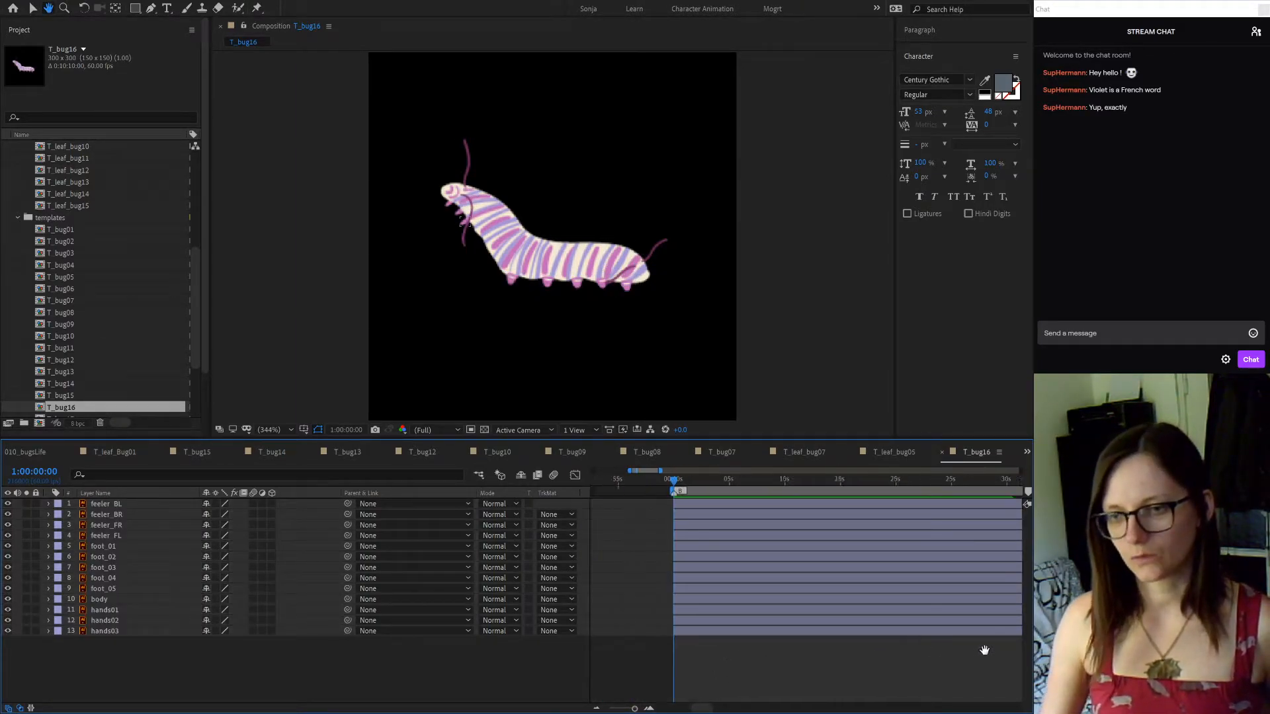
{"action": "mouse_move", "coordinate": [868, 648]}
{"action": "left_mouse_down"}
{"action": "mouse_move", "coordinate": [881, 646]}
{"action": "mouse_move", "coordinate": [871, 646]}
{"action": "left_mouse_up"}
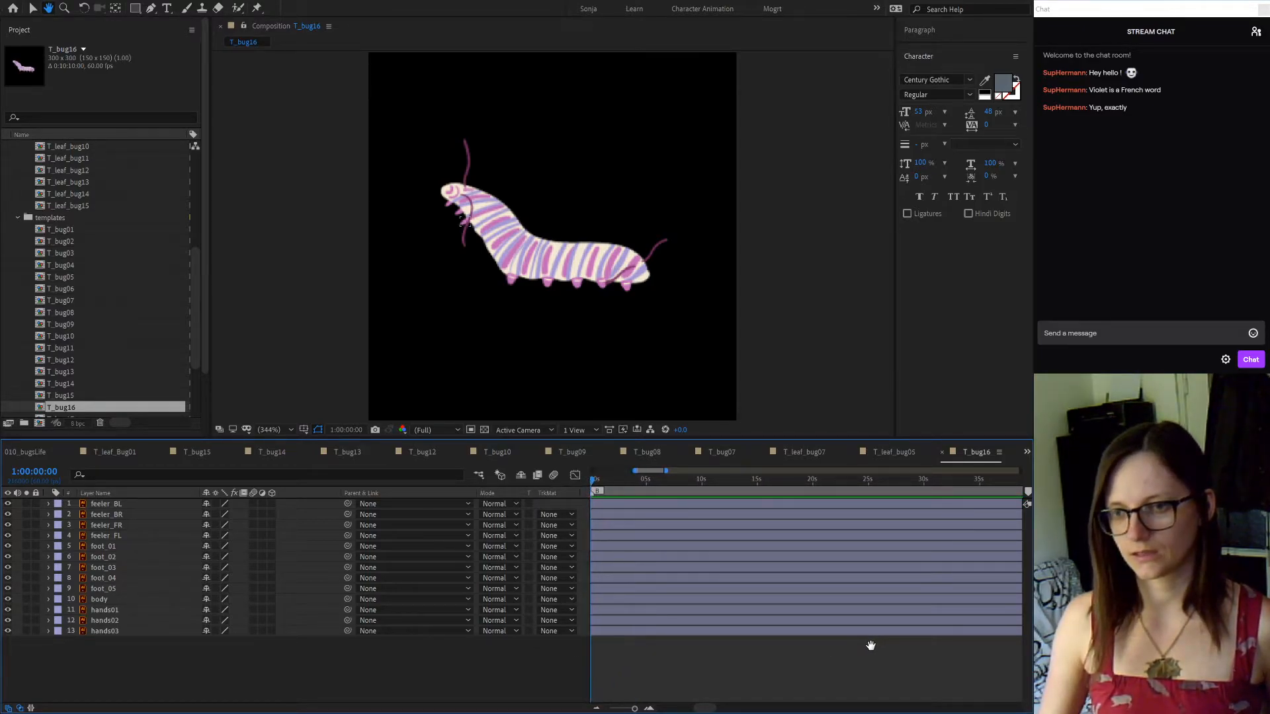
{"action": "key", "text": "v"}
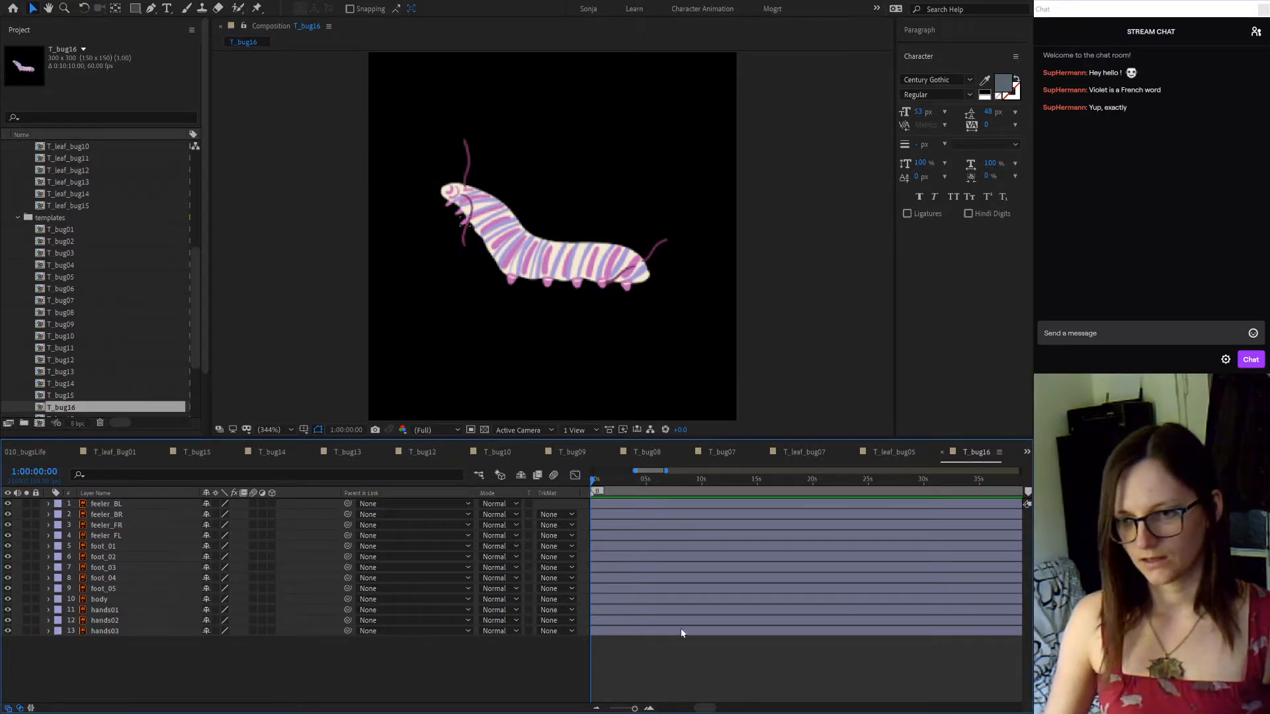
{"action": "left_click_drag", "start_coordinate": [673, 631], "coordinate": [816, 611]}
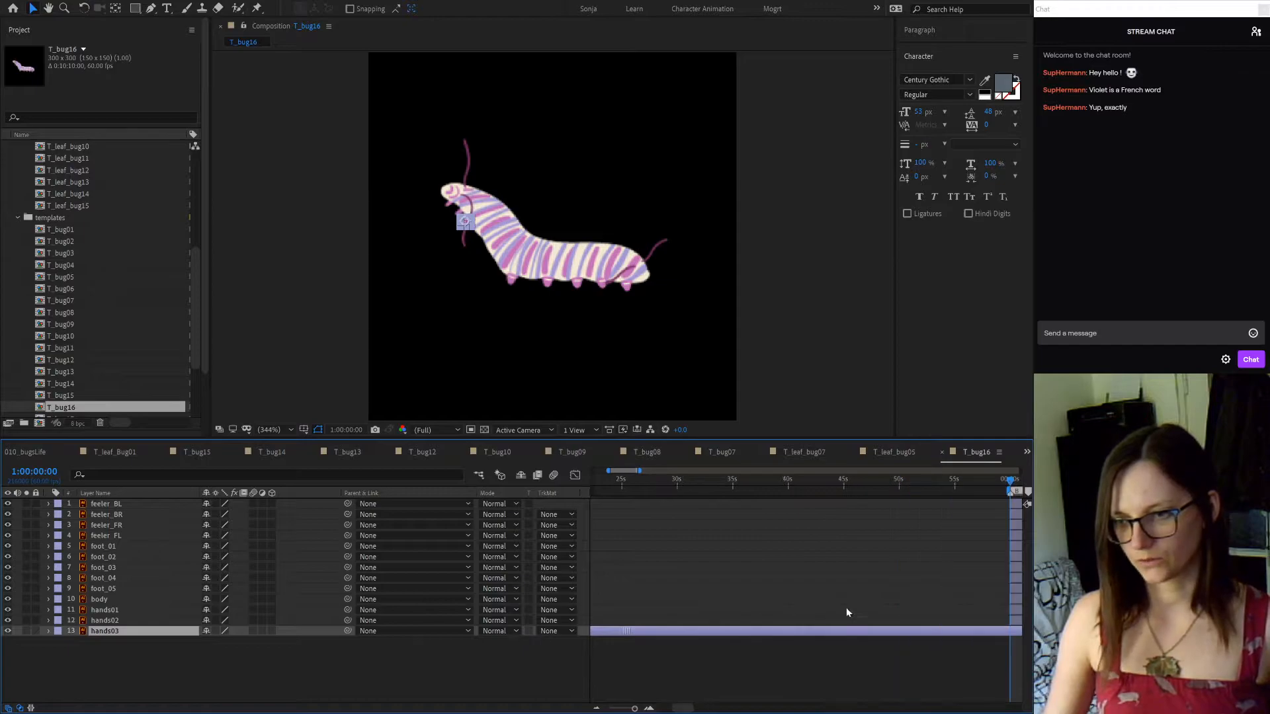
{"action": "left_click_drag", "start_coordinate": [977, 564], "coordinate": [557, 574]}
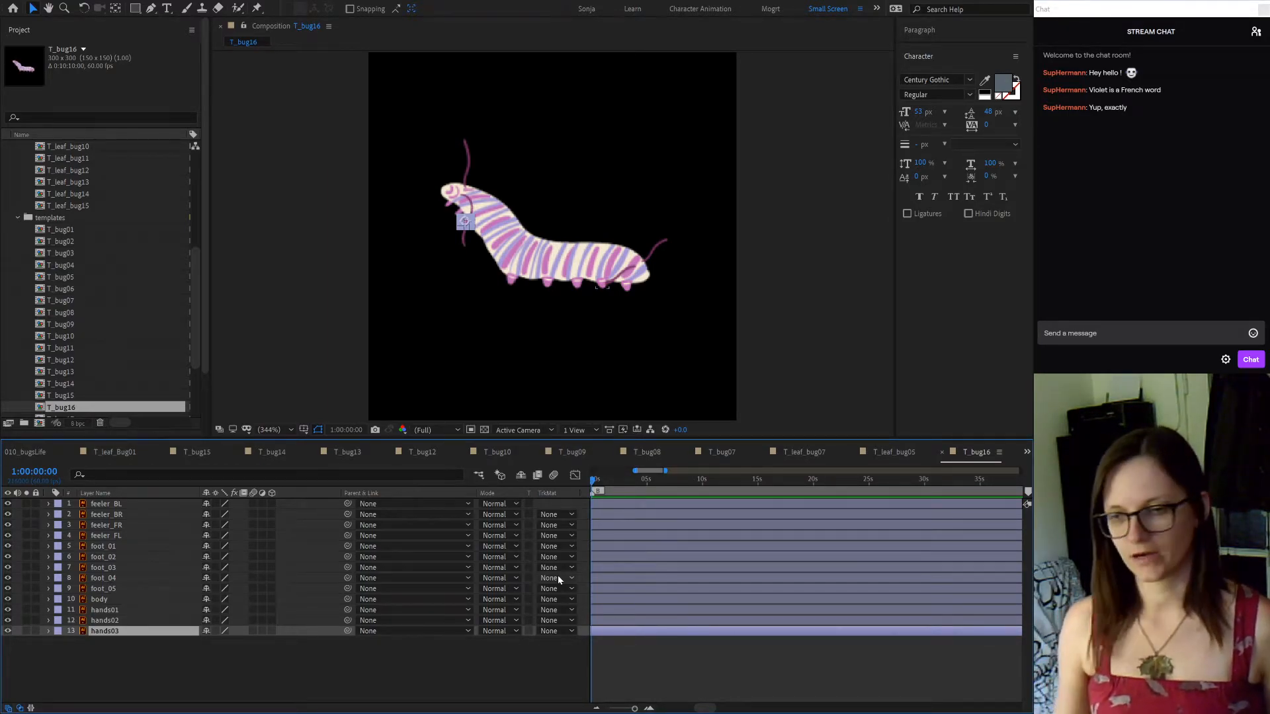
{"action": "left_click", "coordinate": [644, 660]}
{"action": "left_click_drag", "start_coordinate": [656, 664], "coordinate": [850, 690]}
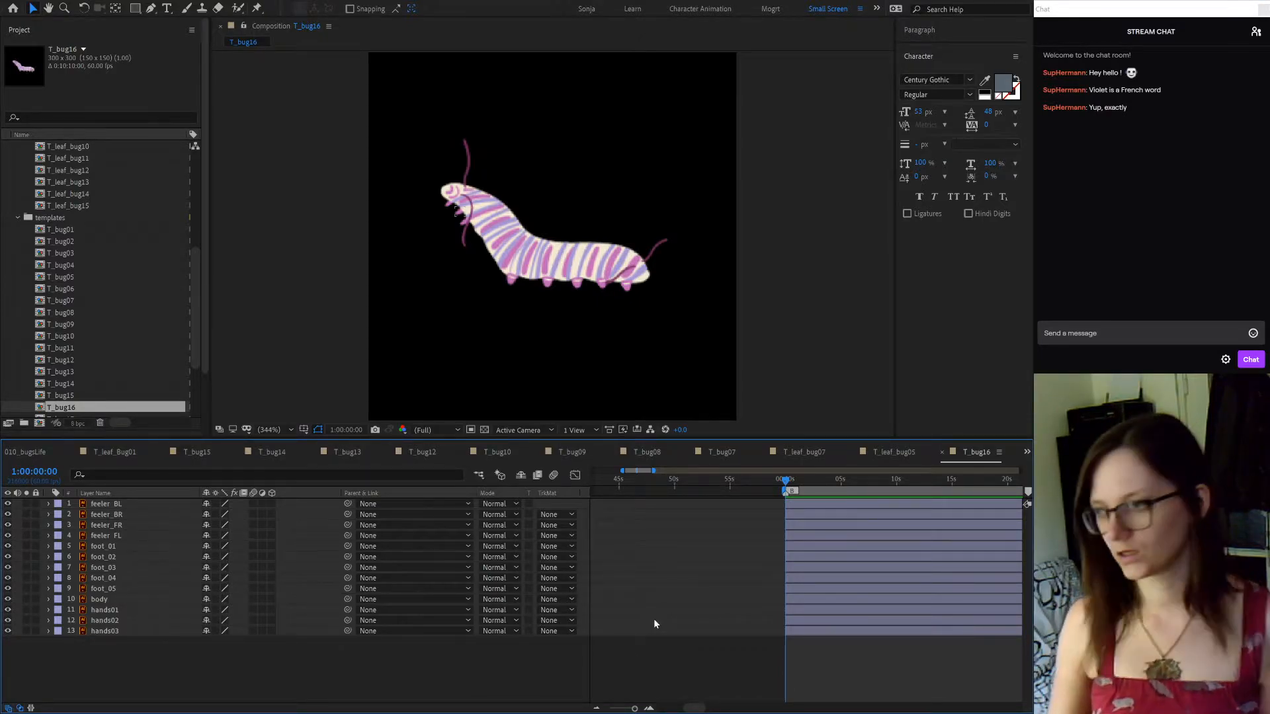
{"action": "scroll", "coordinate": [732, 646], "scroll_direction": "right", "scroll_amount": 5}
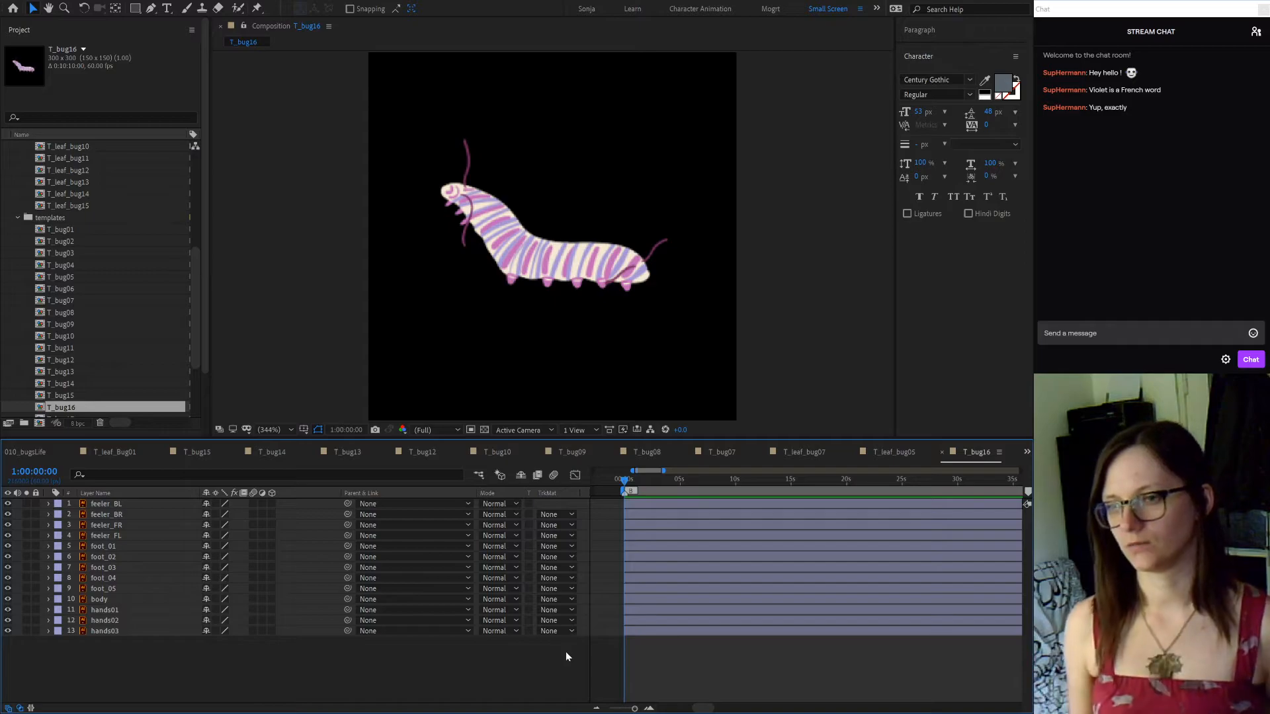
{"action": "scroll", "coordinate": [724, 604], "scroll_direction": "down", "scroll_amount": 2}
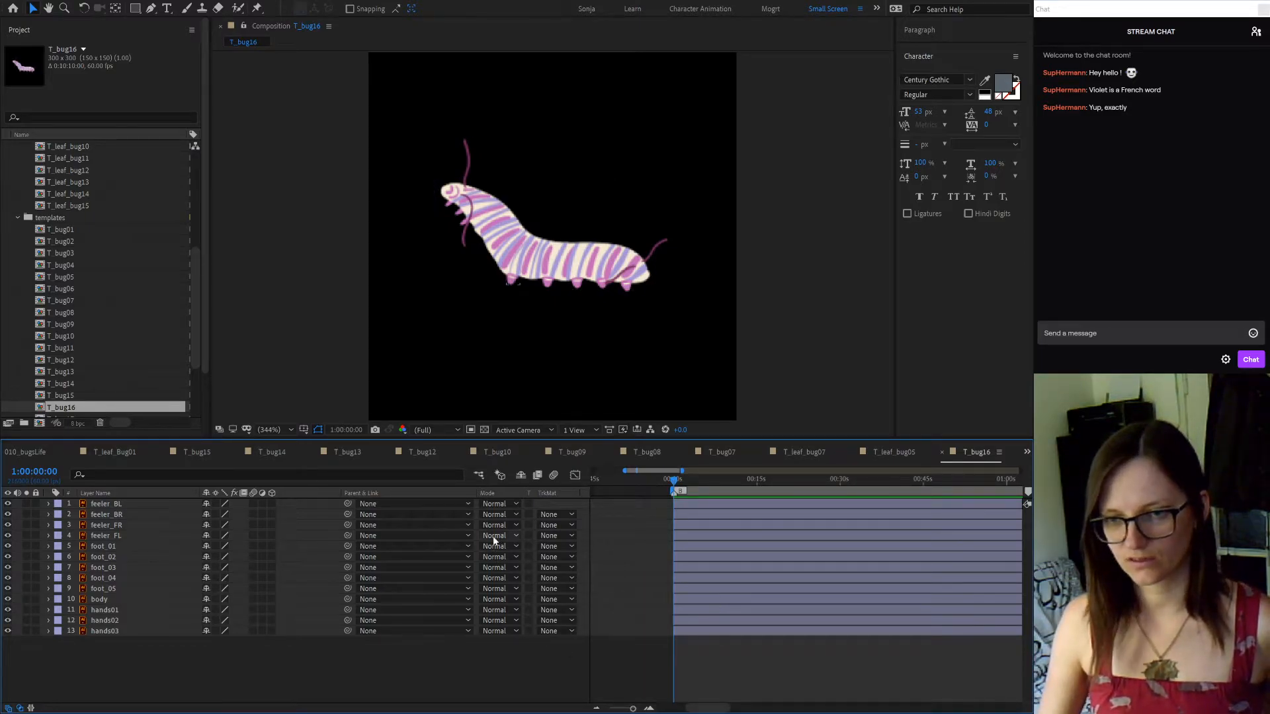
{"action": "left_click_drag", "start_coordinate": [479, 491], "coordinate": [363, 487]}
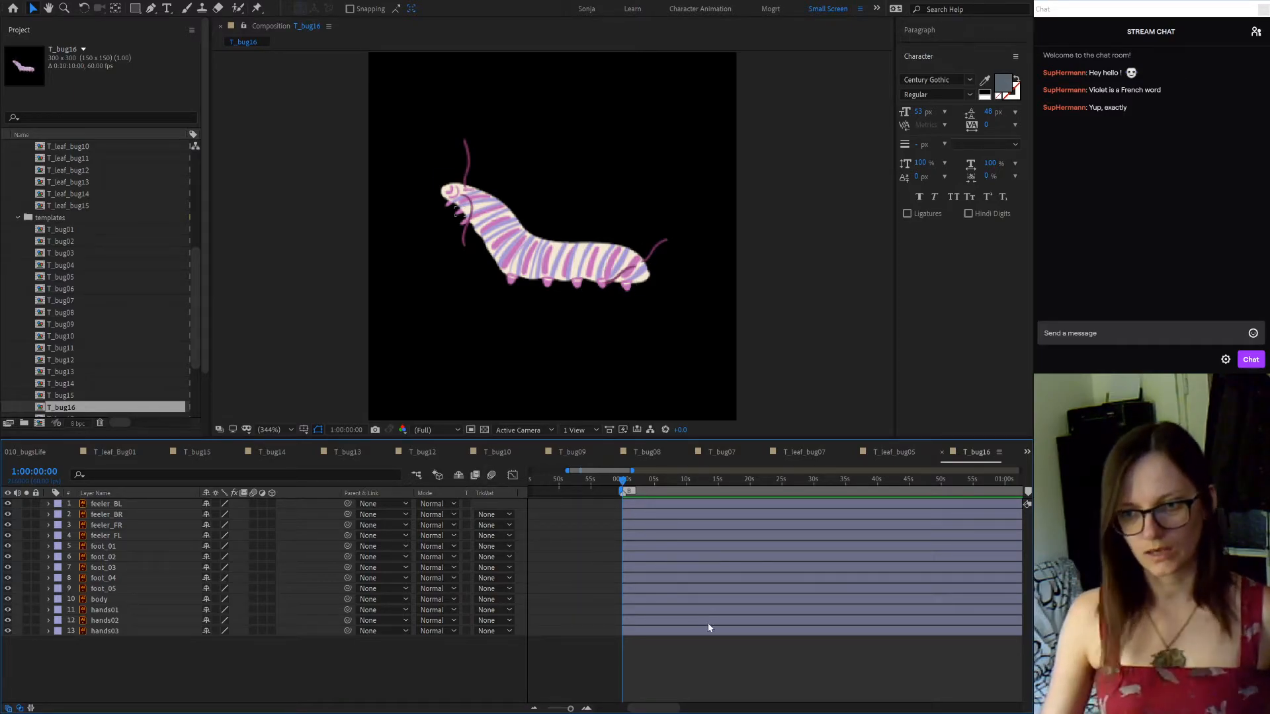
Place four puppet pins on the body layer, at the head, upper body, bend and tail end, and reveal their keyframed positions
{"action": "left_click", "coordinate": [527, 252]}
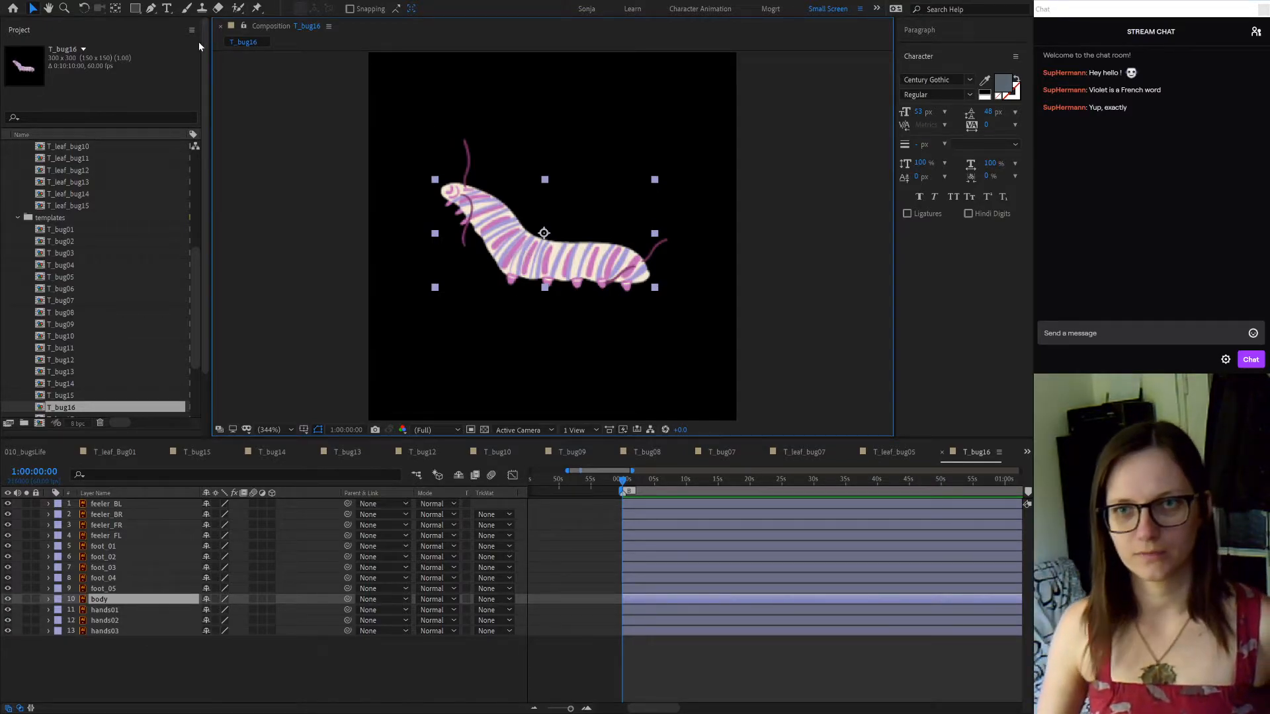
{"action": "left_click", "coordinate": [260, 9]}
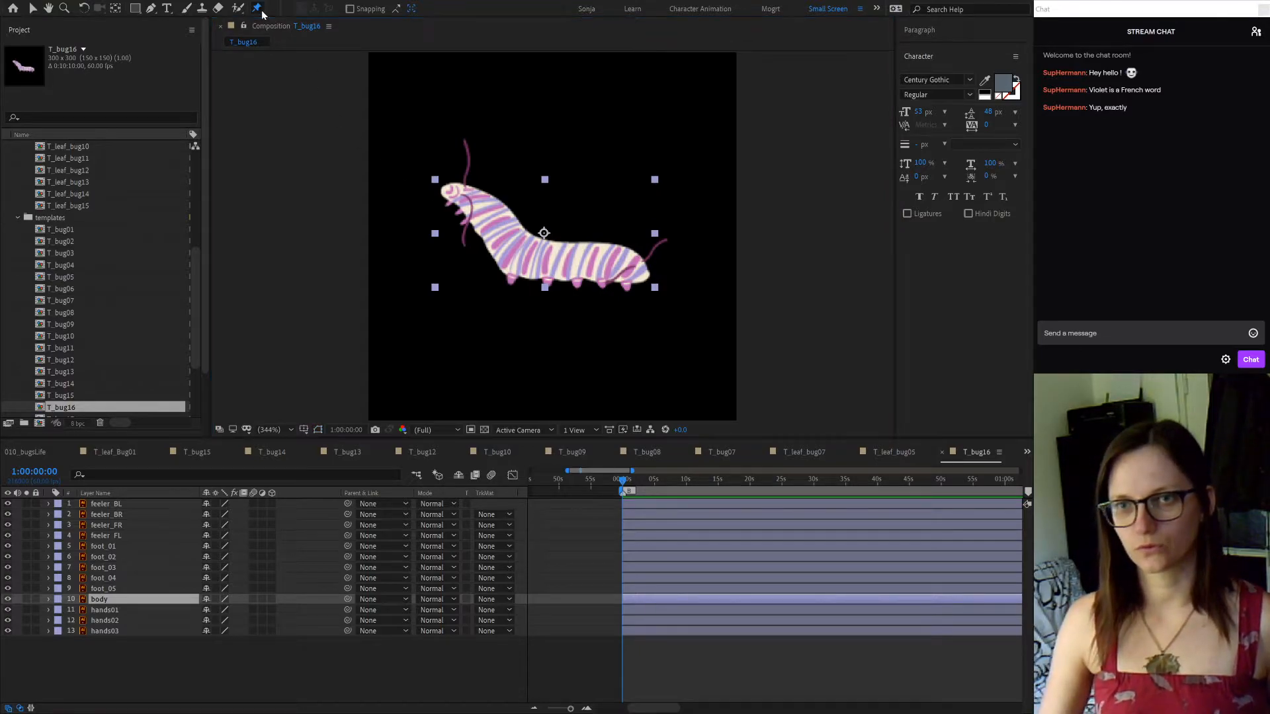
{"action": "left_click", "coordinate": [458, 192]}
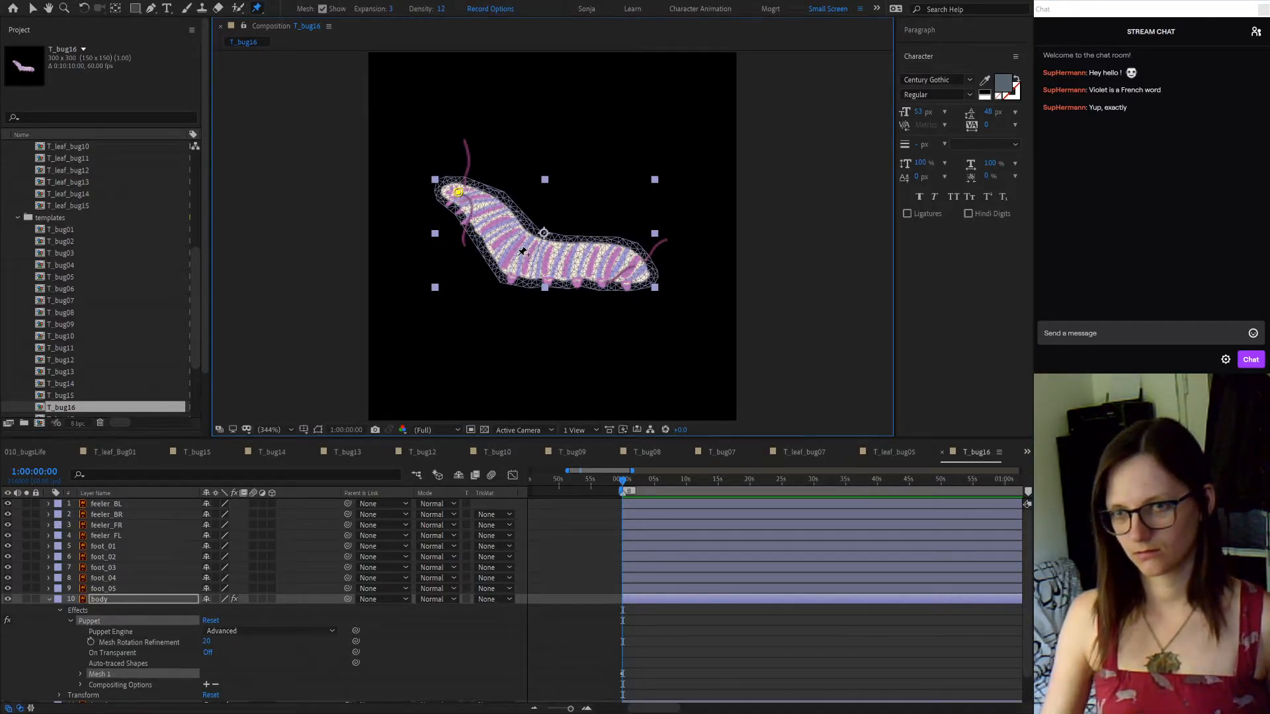
{"action": "left_click", "coordinate": [490, 215]}
{"action": "left_click", "coordinate": [520, 255]}
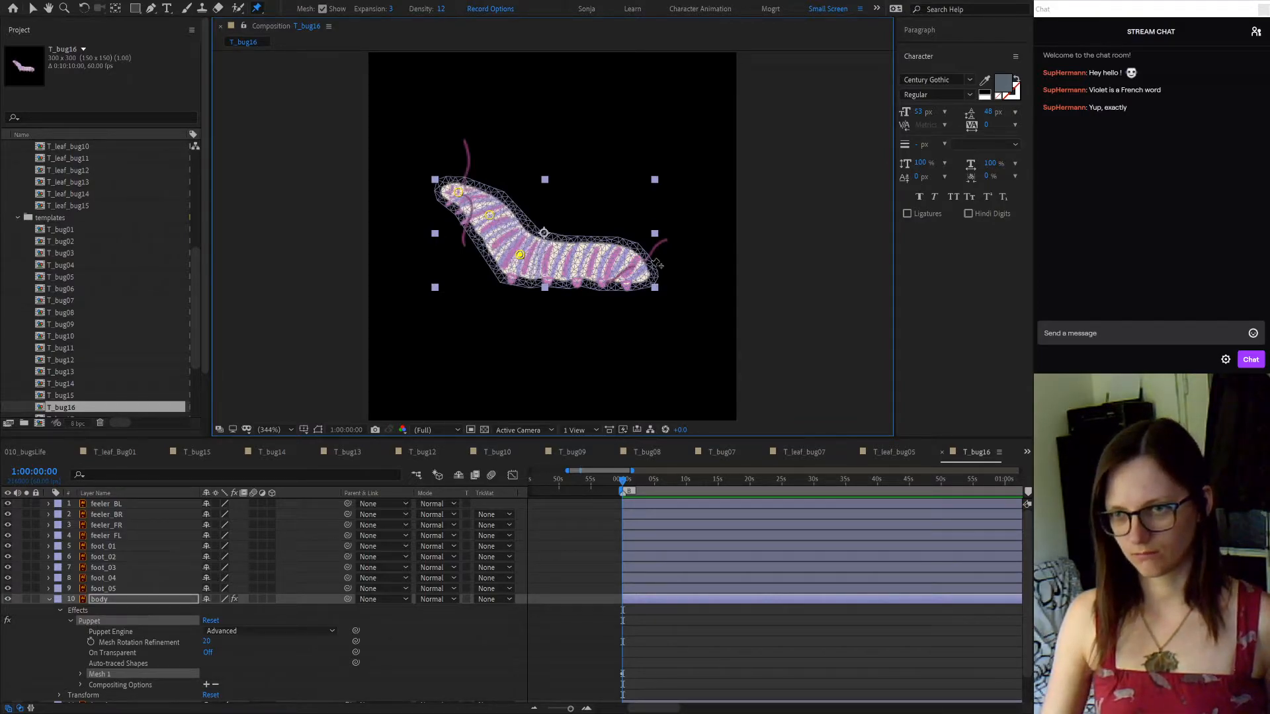
{"action": "left_click", "coordinate": [634, 268]}
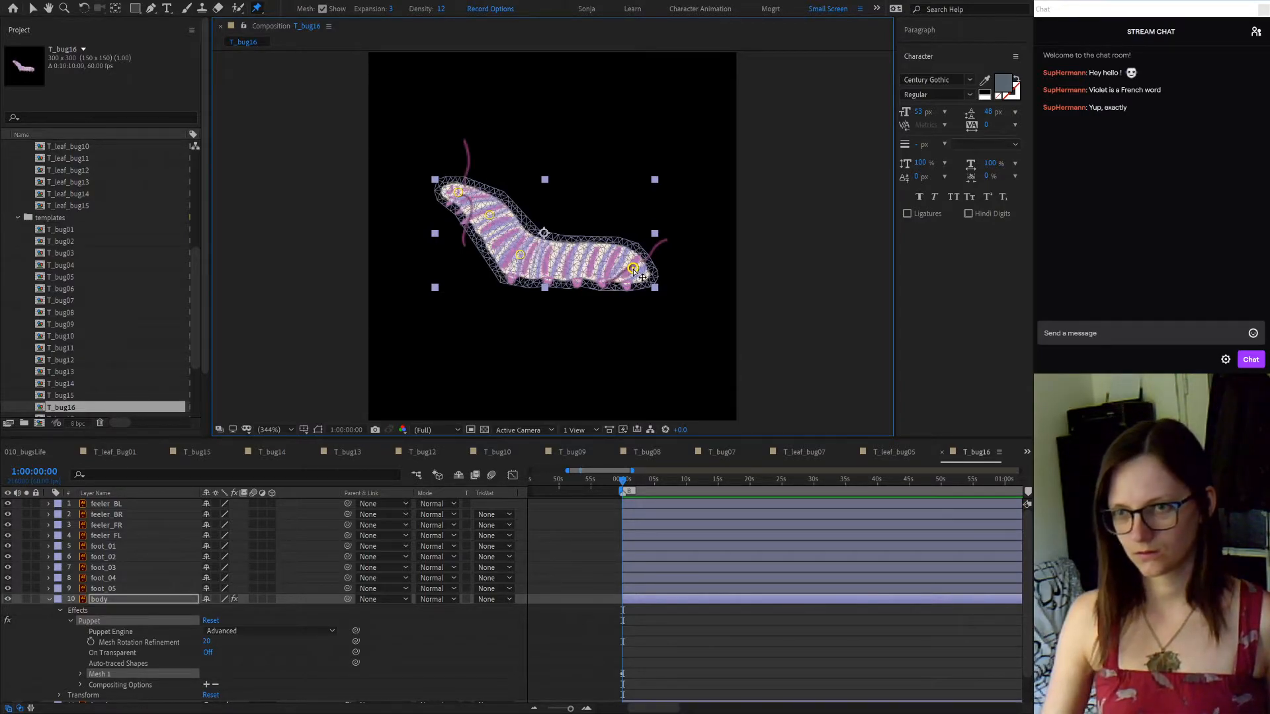
{"action": "scroll", "coordinate": [257, 657], "scroll_direction": "down", "scroll_amount": 1}
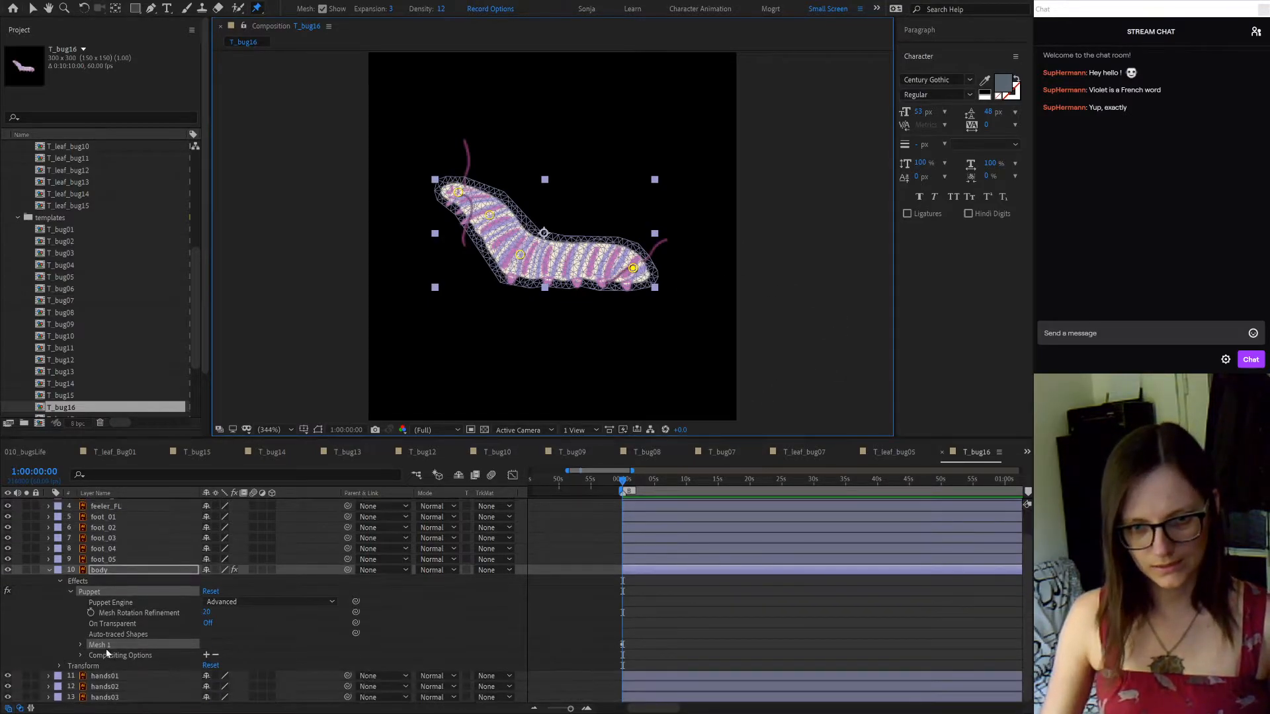
{"action": "left_click", "coordinate": [81, 644]}
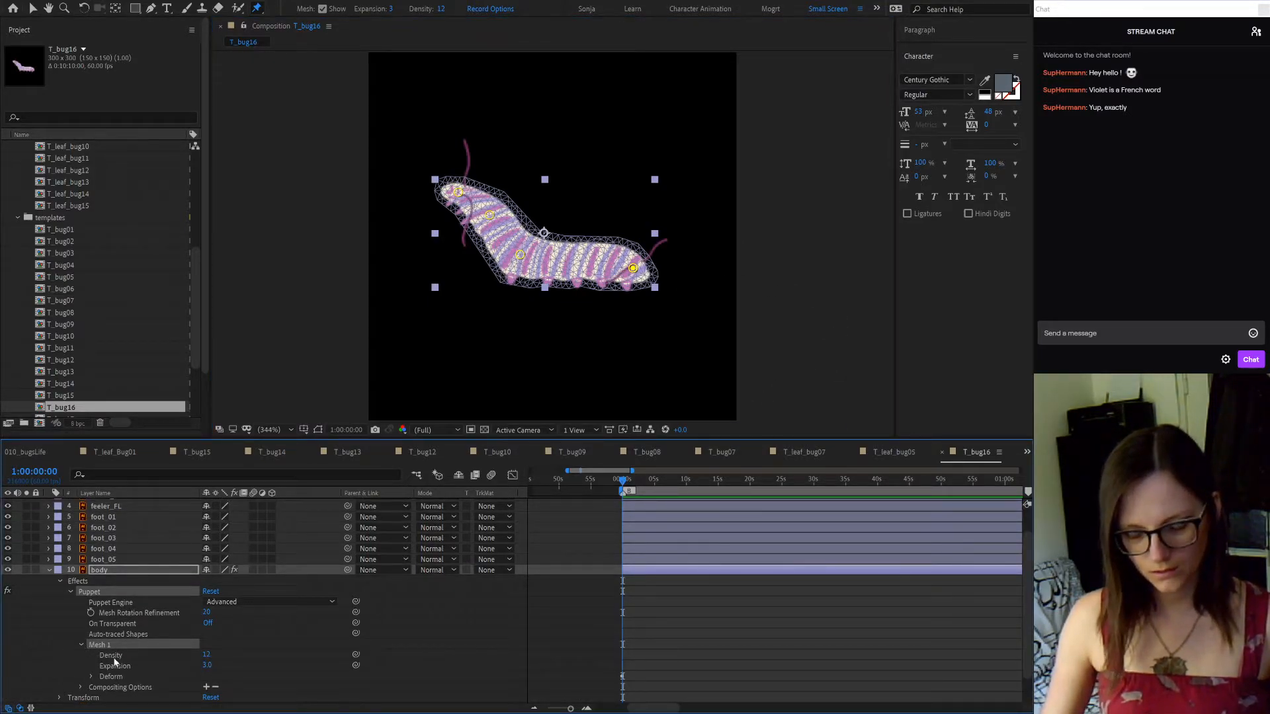
{"action": "key", "text": "u"}
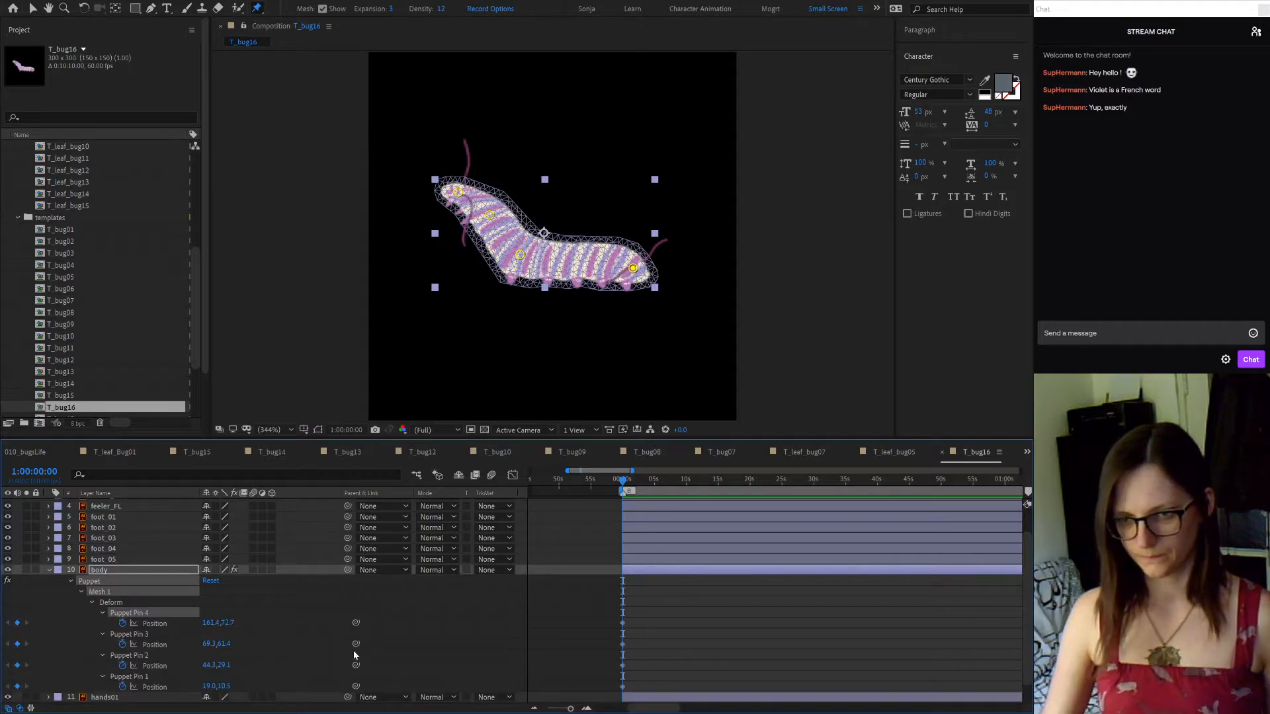
Give the foot_01 to foot_05 layers a purple label colour
{"action": "scroll", "coordinate": [58, 630], "scroll_direction": "up", "scroll_amount": 1}
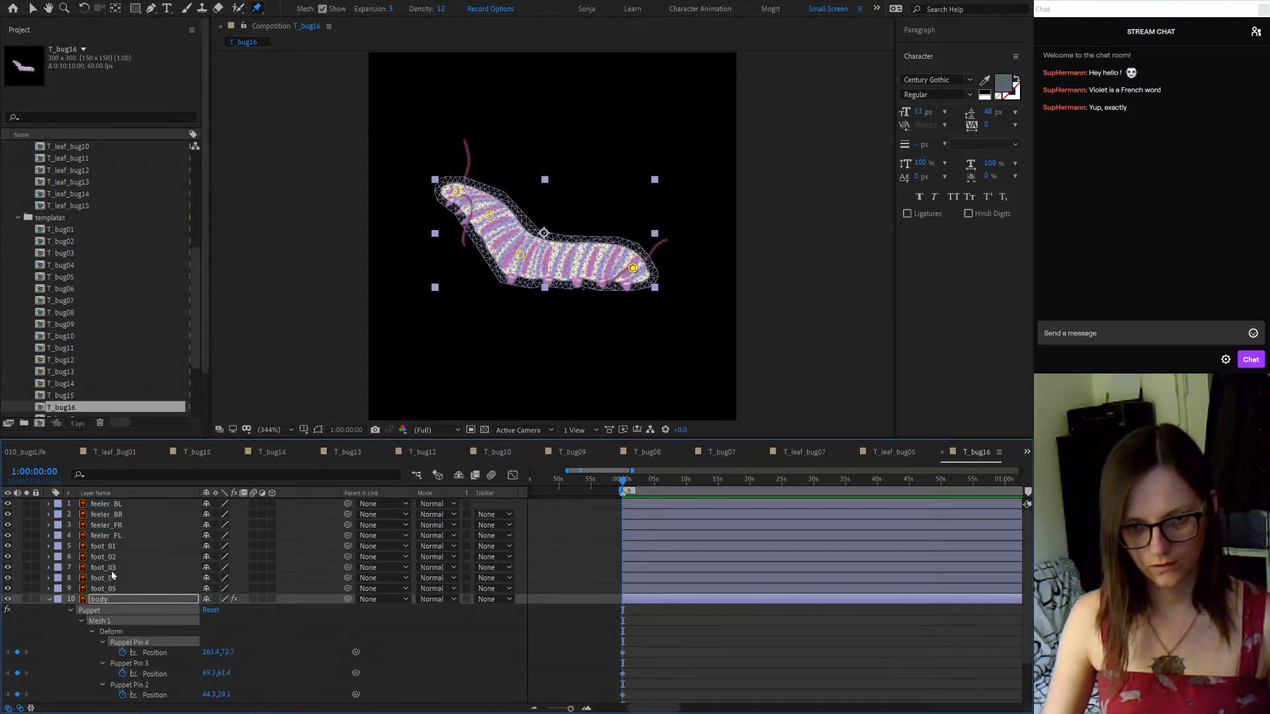
{"action": "left_click", "coordinate": [107, 589]}
{"action": "left_click", "coordinate": [104, 546], "text": "shift"}
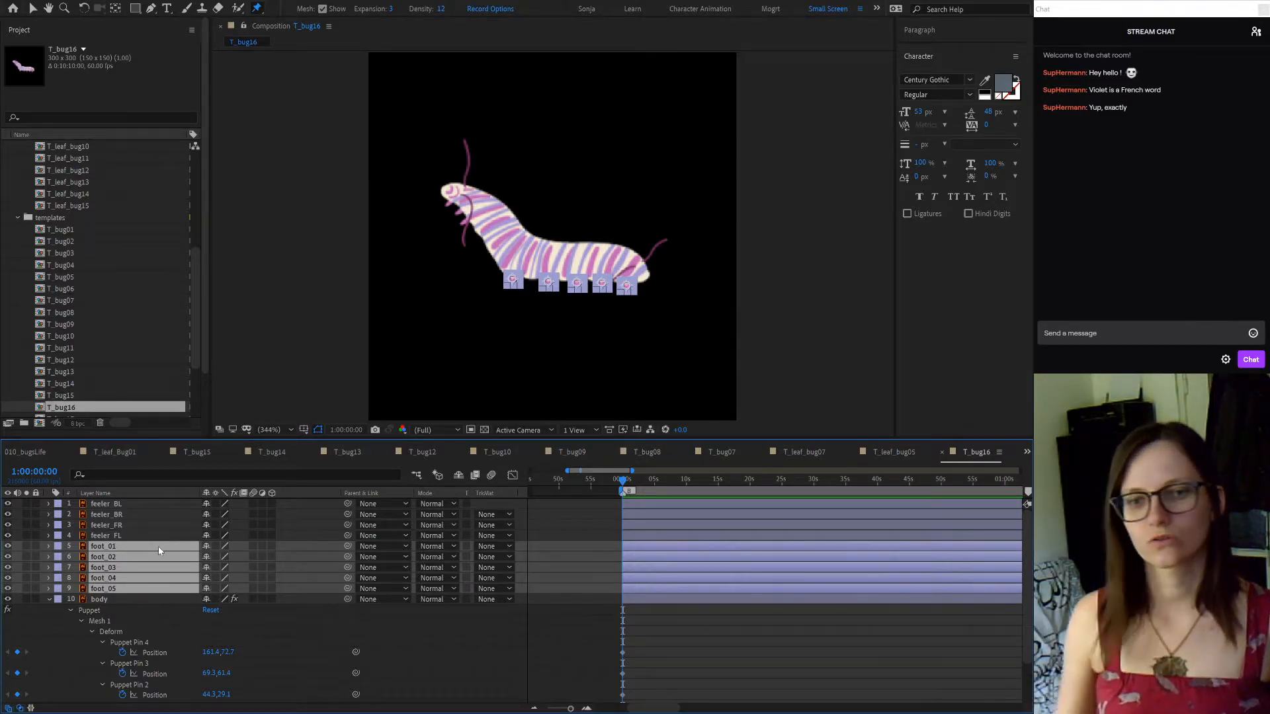
{"action": "left_click", "coordinate": [86, 476]}
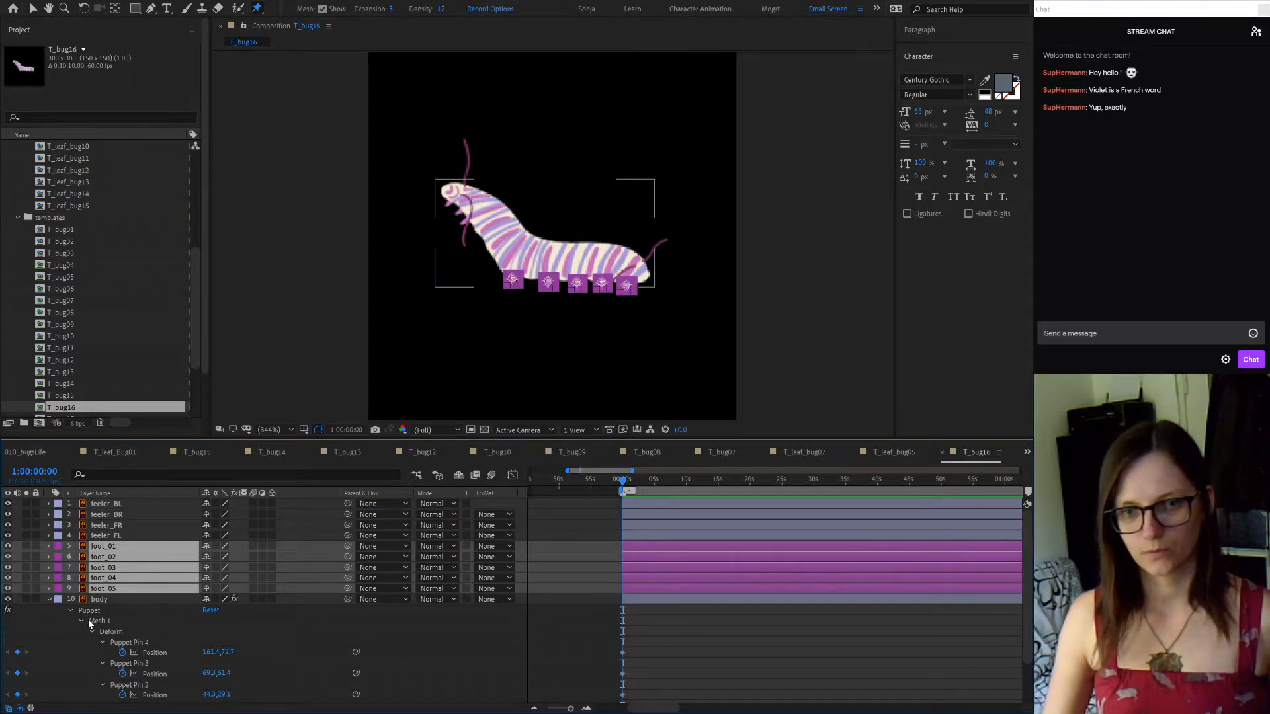
Select the four feeler layers as a group, and give the hands01 to hands03 layers a pink label colour
{"action": "left_click", "coordinate": [111, 537]}
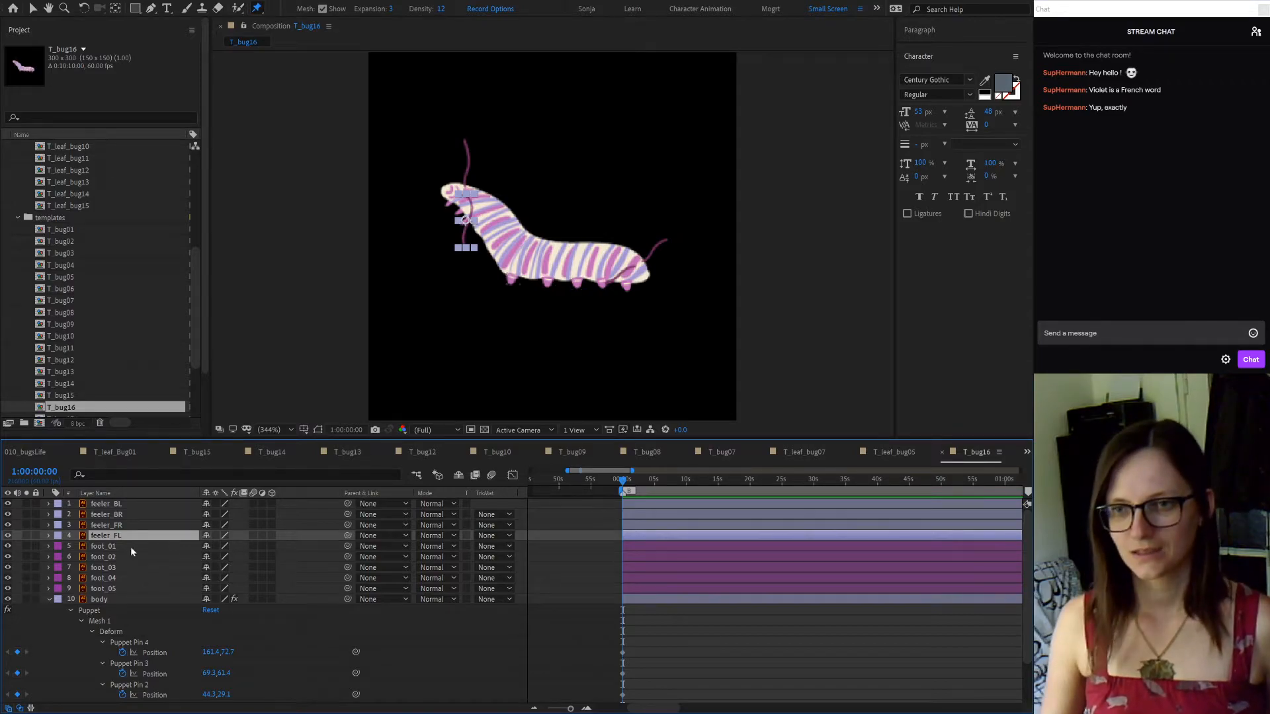
{"action": "left_click", "coordinate": [117, 505], "text": "shift"}
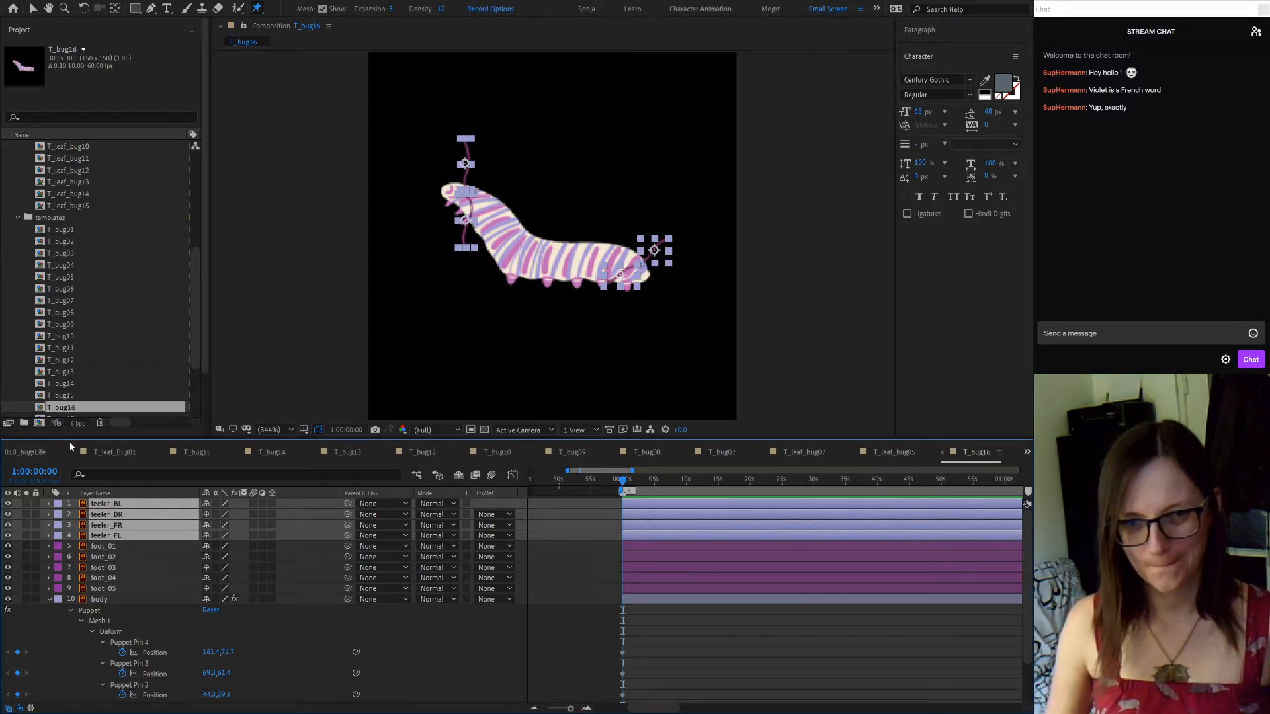
{"action": "left_click", "coordinate": [258, 594]}
{"action": "scroll", "coordinate": [258, 594], "scroll_direction": "down", "scroll_amount": 2}
{"action": "left_click", "coordinate": [108, 549]}
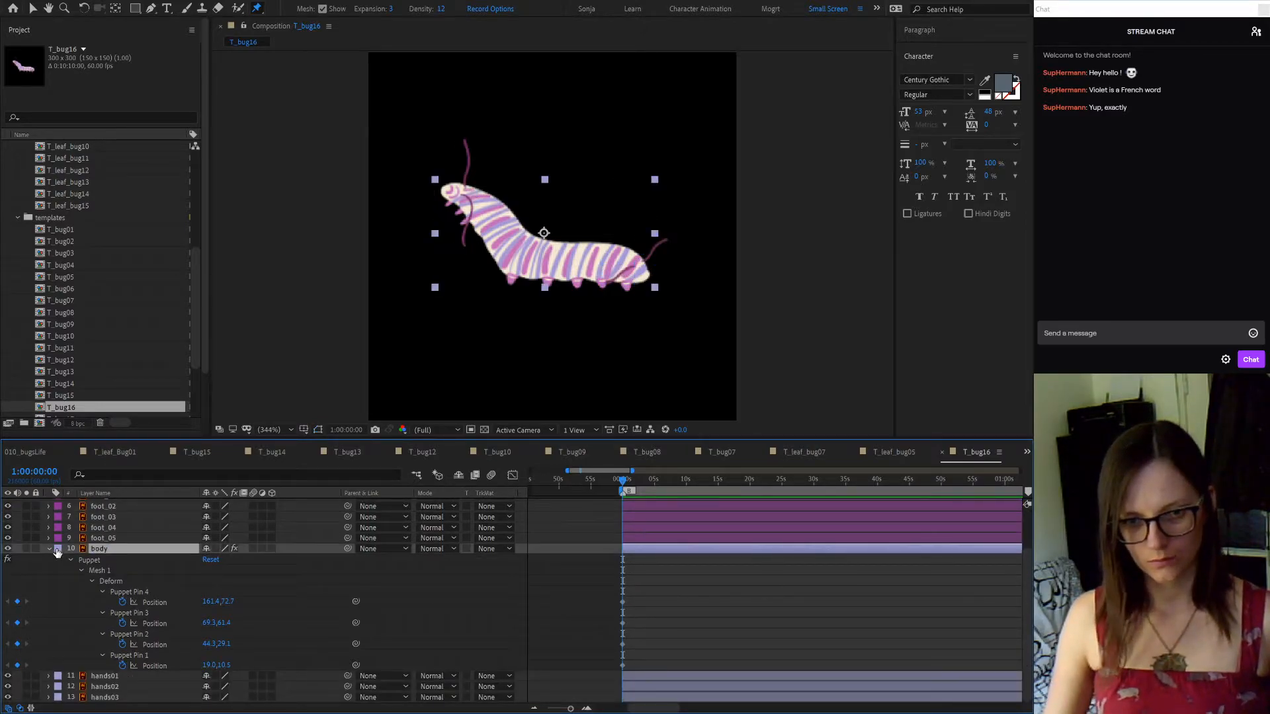
{"action": "left_click", "coordinate": [105, 676]}
{"action": "left_click", "coordinate": [110, 699], "text": "shift"}
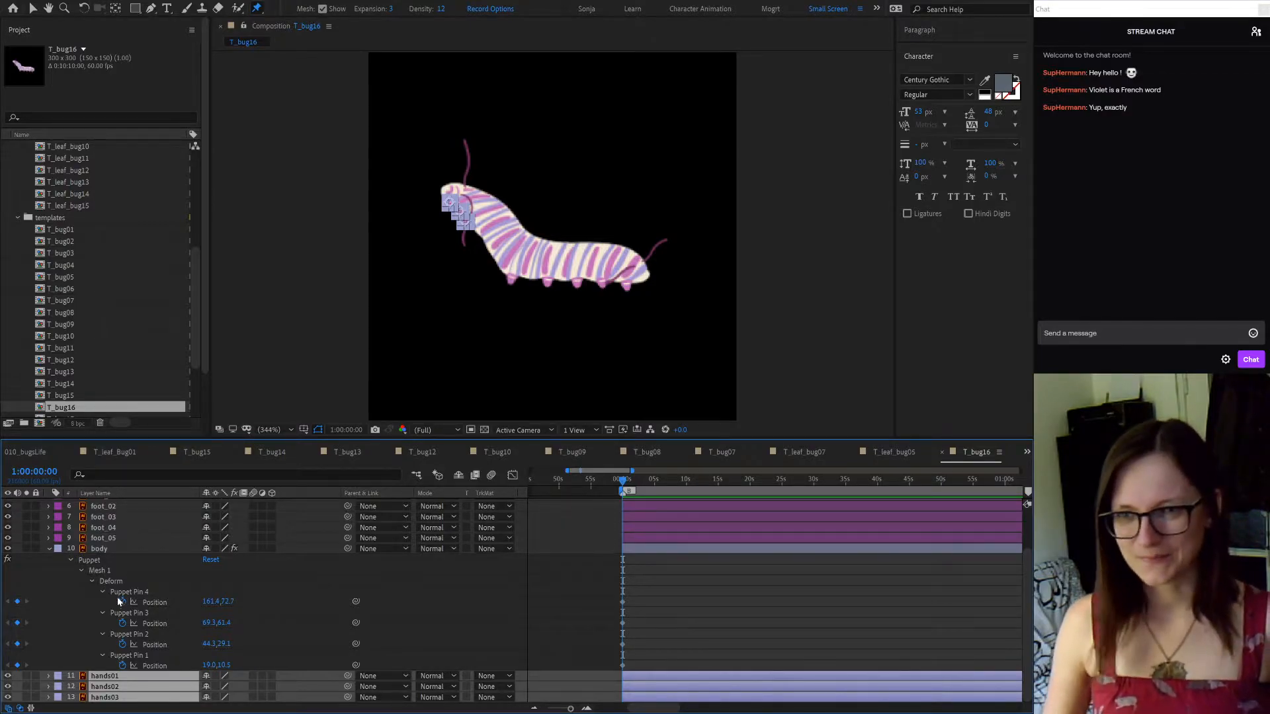
{"action": "left_click", "coordinate": [93, 639]}
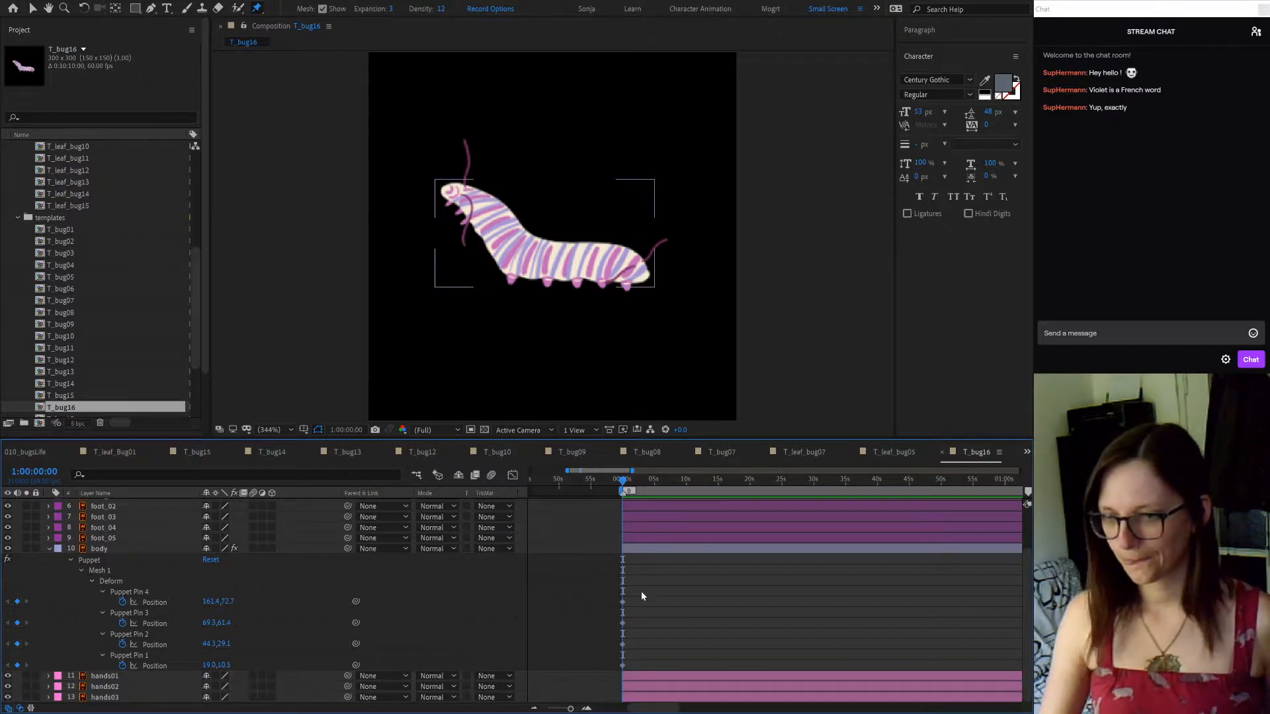
Rename the body layer's Puppet Pin 1 as head and Puppet Pin 2 as neck
{"action": "scroll", "coordinate": [585, 577], "scroll_direction": "up", "scroll_amount": 1}
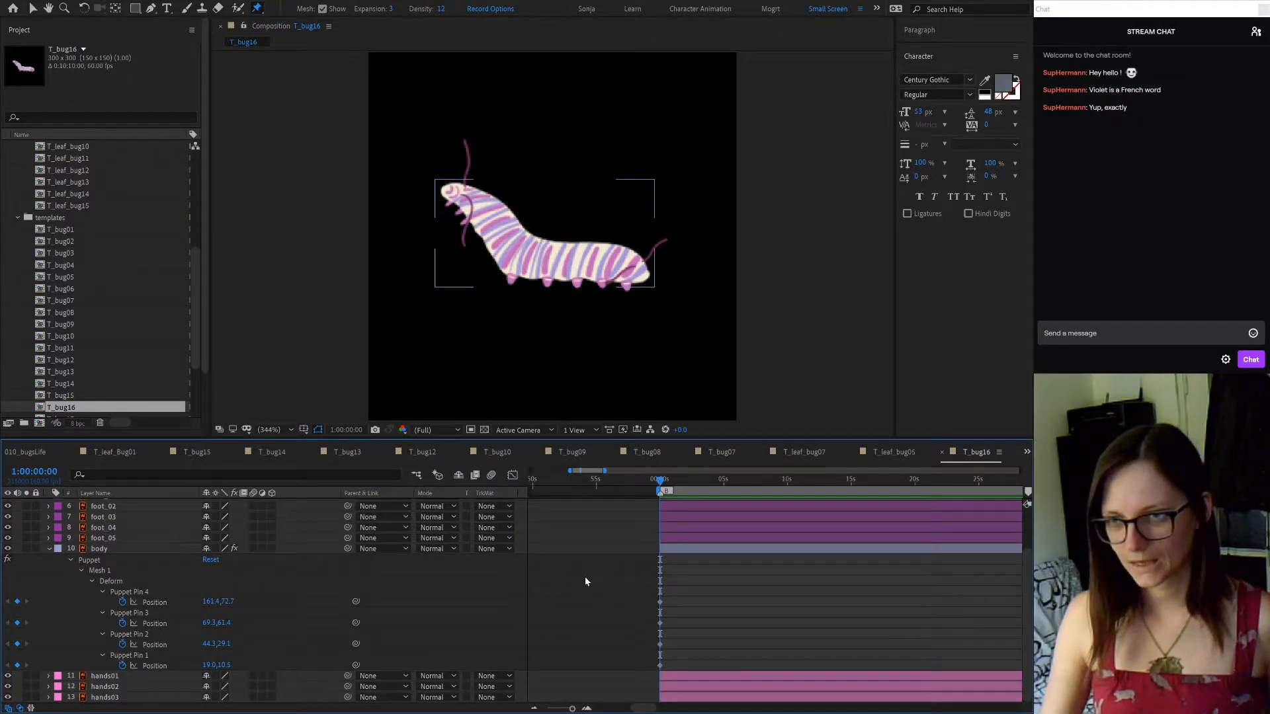
{"action": "left_click", "coordinate": [104, 559]}
{"action": "left_click", "coordinate": [132, 656]}
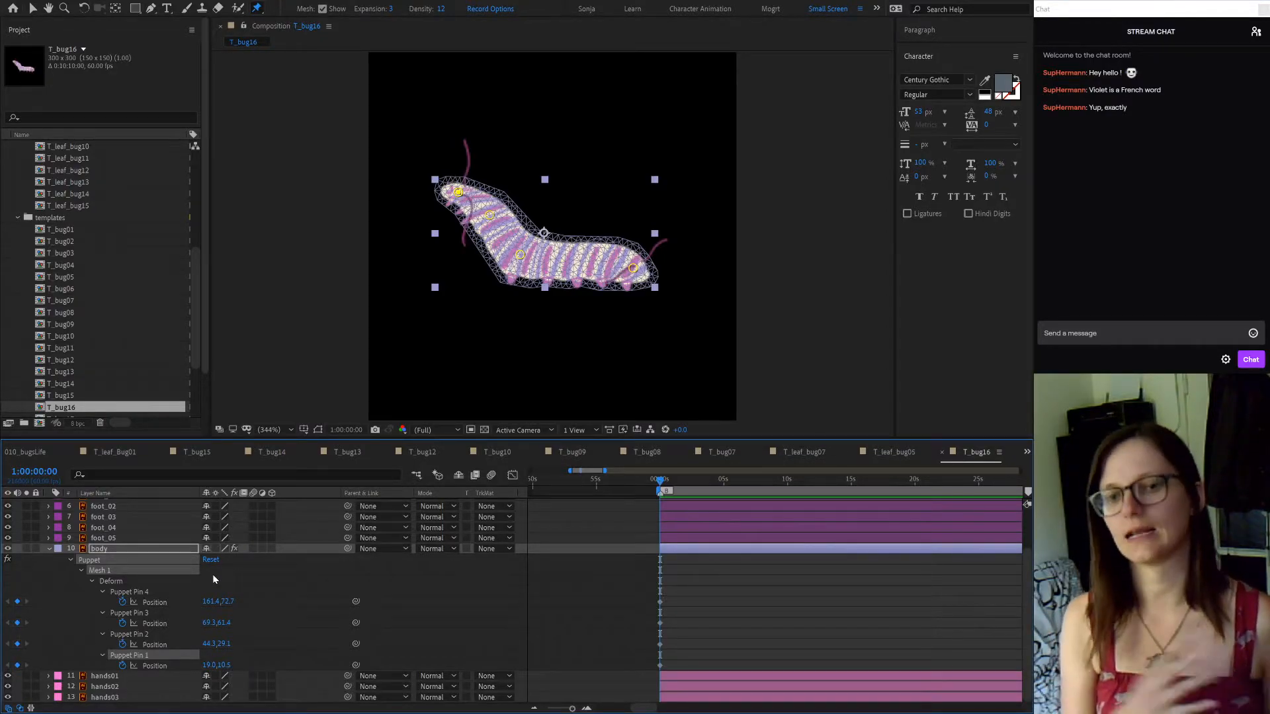
{"action": "left_click", "coordinate": [175, 549]}
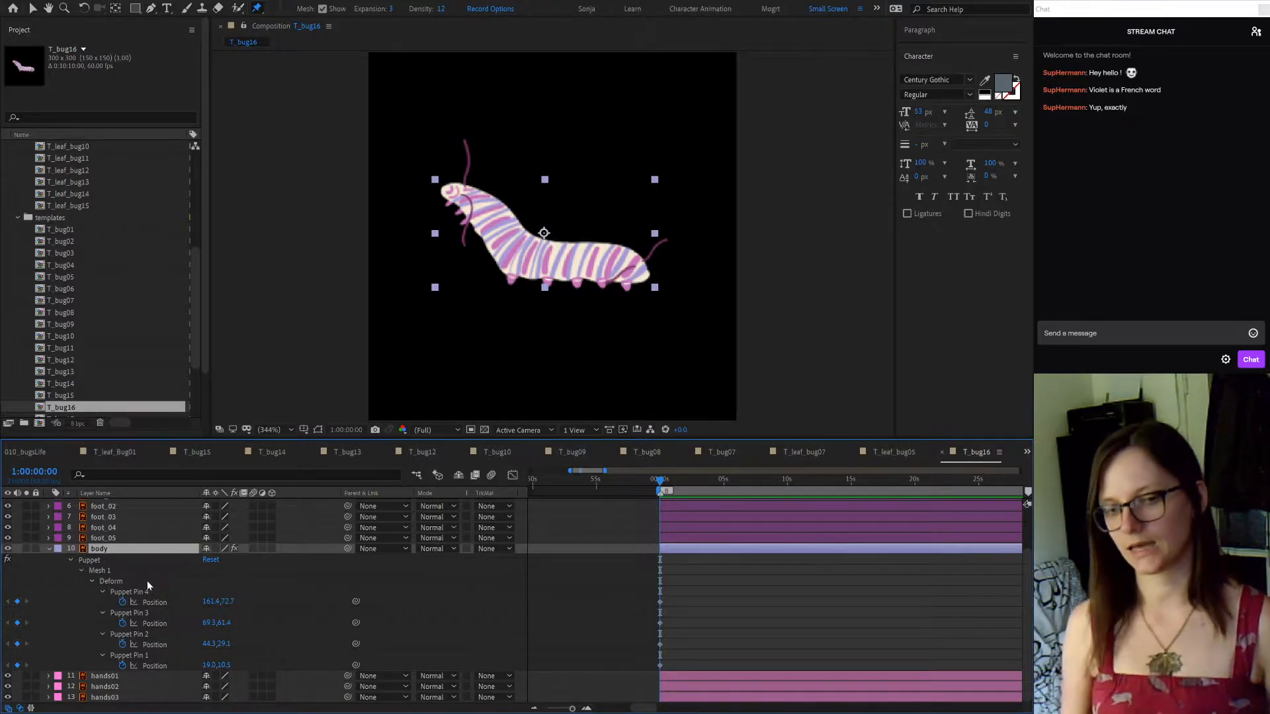
{"action": "left_click", "coordinate": [143, 654]}
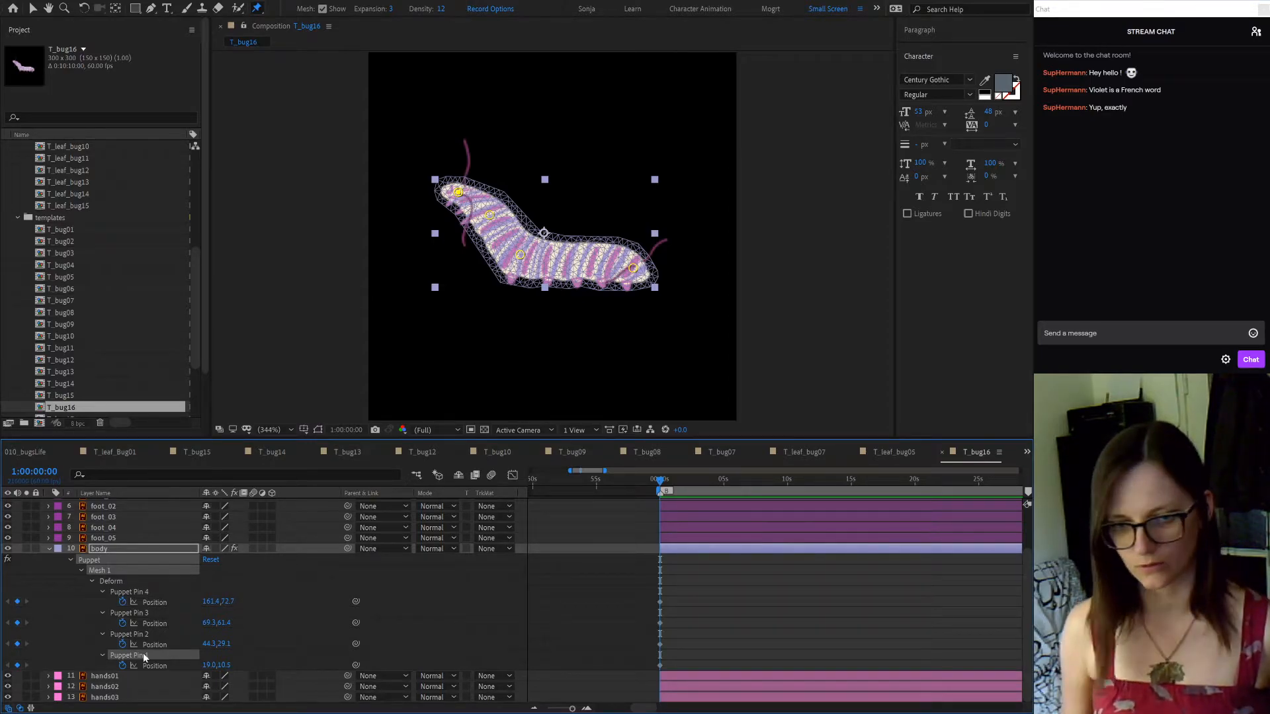
{"action": "key", "text": "Return"}
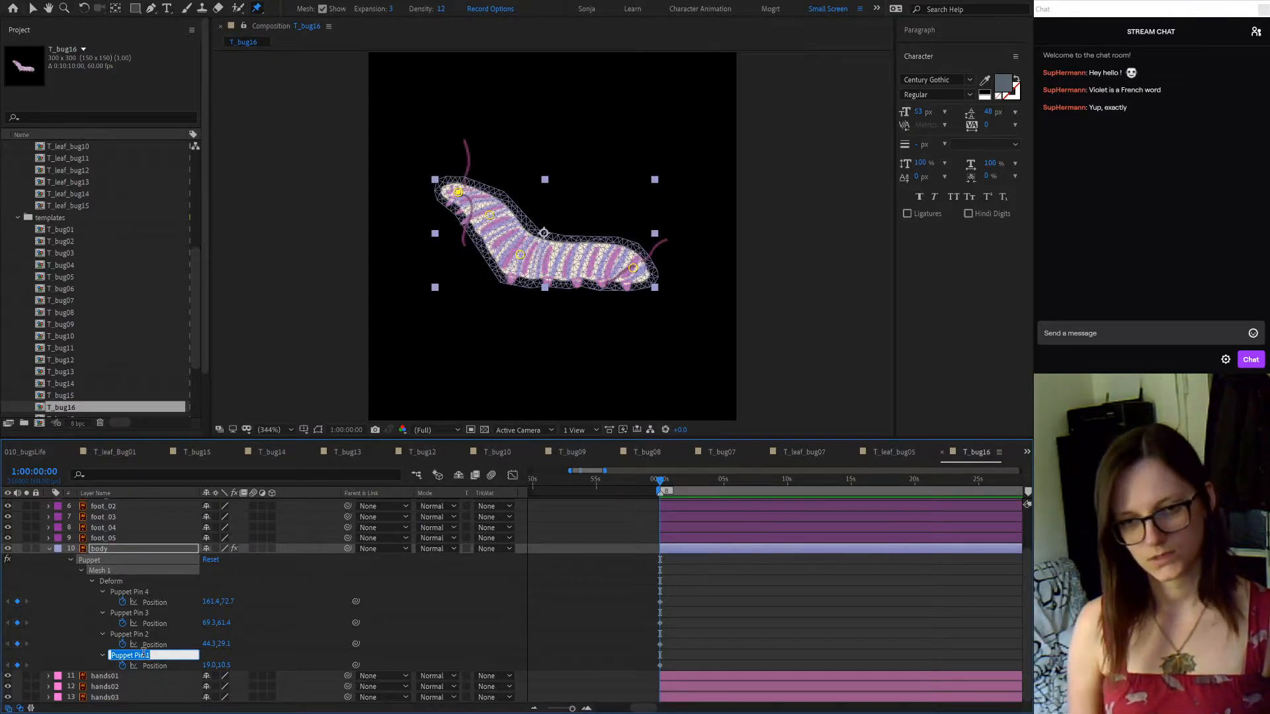
{"action": "type", "text": "head"}
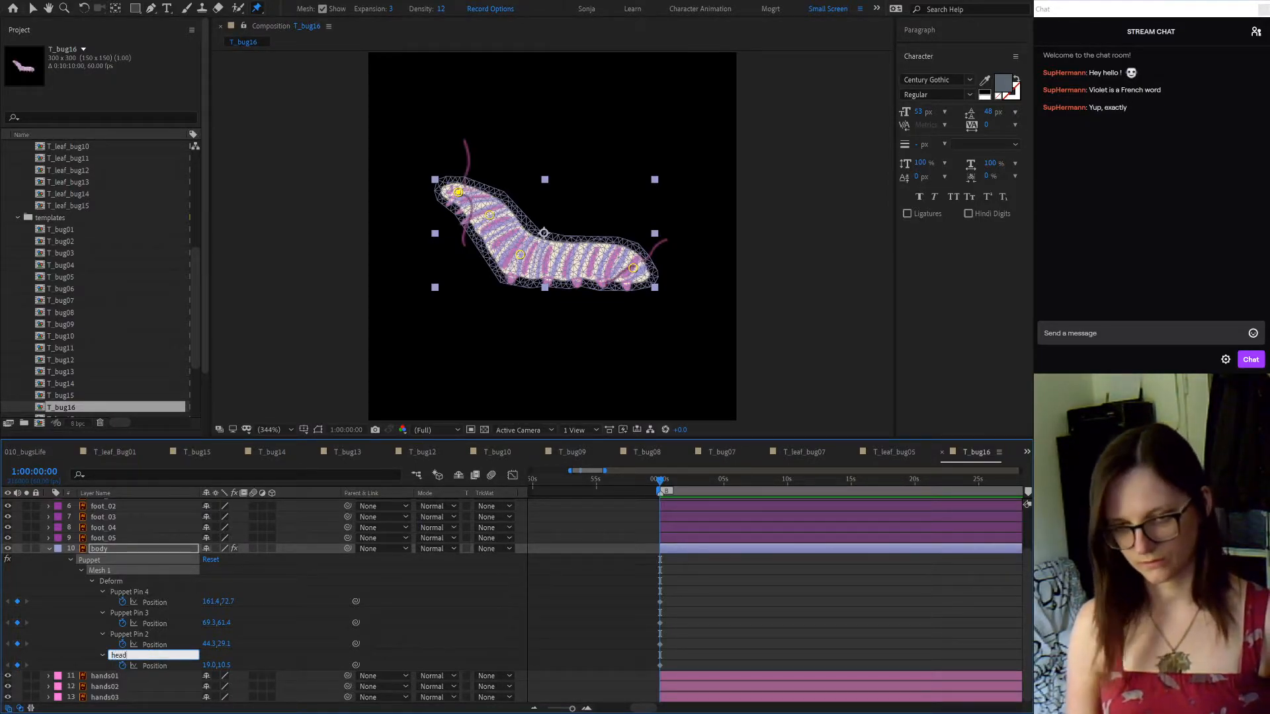
{"action": "key", "text": "Return"}
{"action": "left_click", "coordinate": [140, 631]}
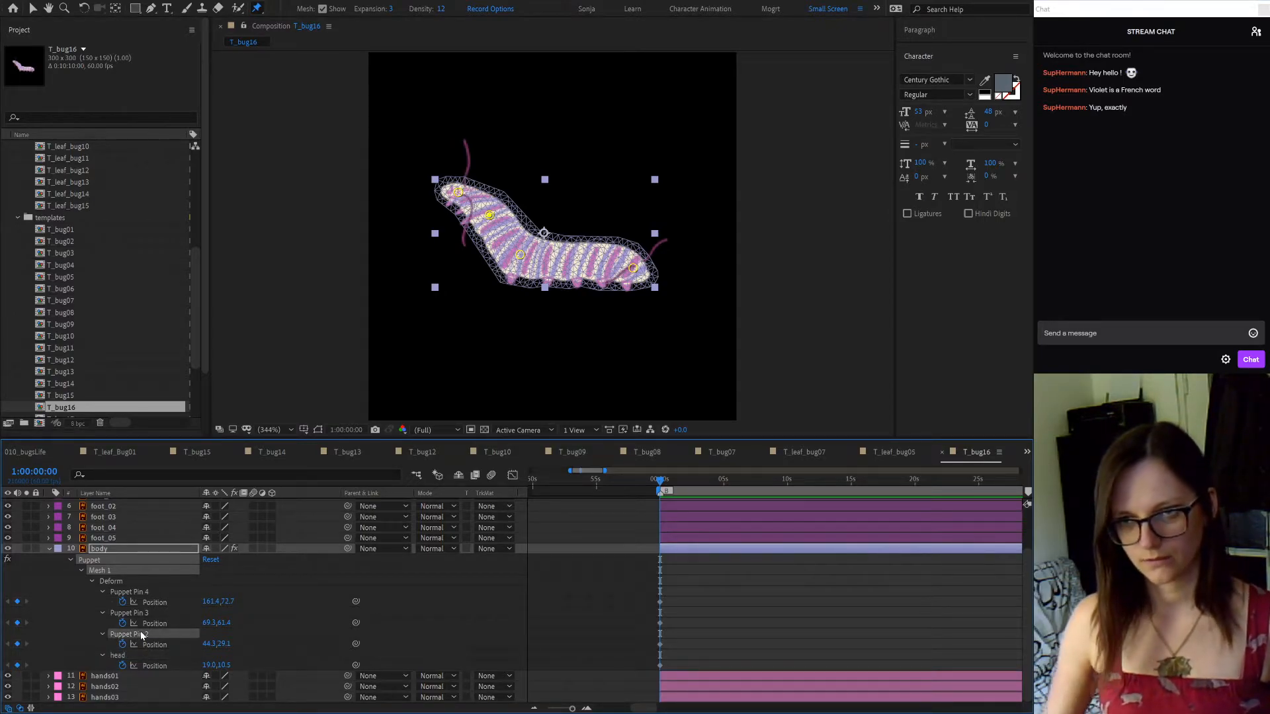
{"action": "key", "text": "Return"}
{"action": "type", "text": "neck"}
{"action": "key", "text": "Return"}
Rename the body layer's Puppet Pin 3 as waist and Puppet Pin 4 as bum
{"action": "left_click", "coordinate": [141, 613]}
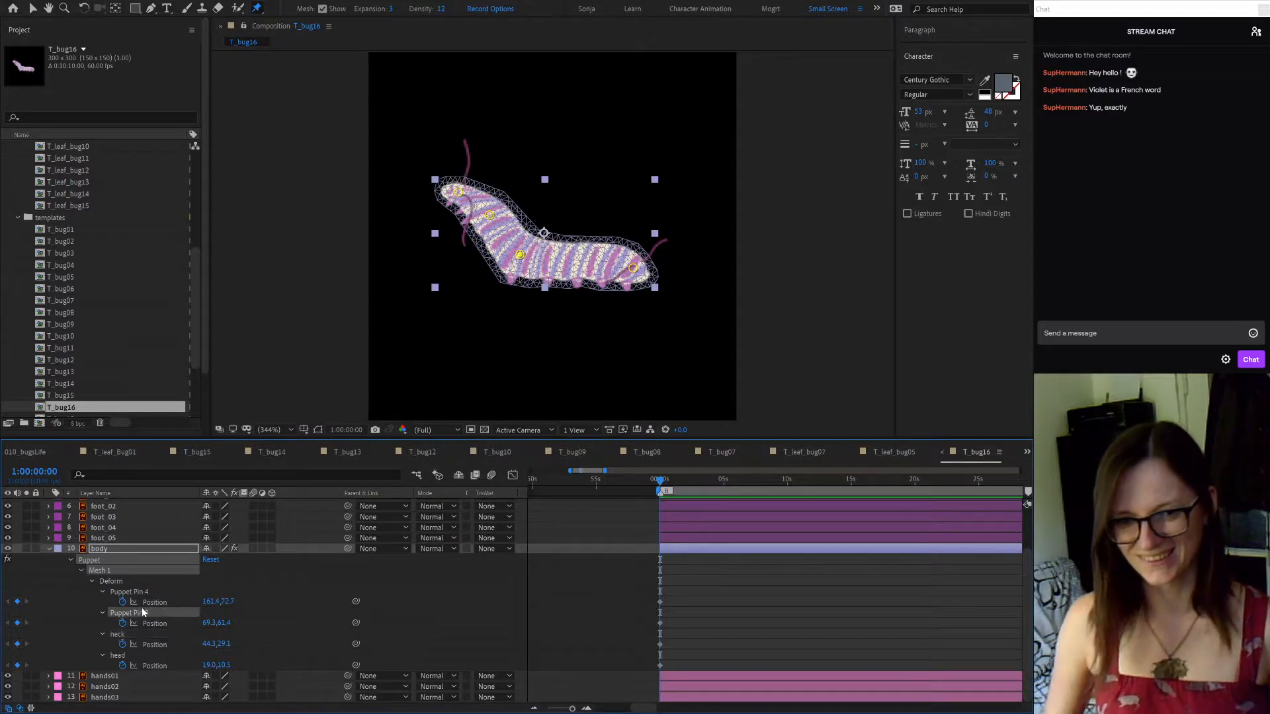
{"action": "key", "text": "Return"}
{"action": "type", "text": "waist"}
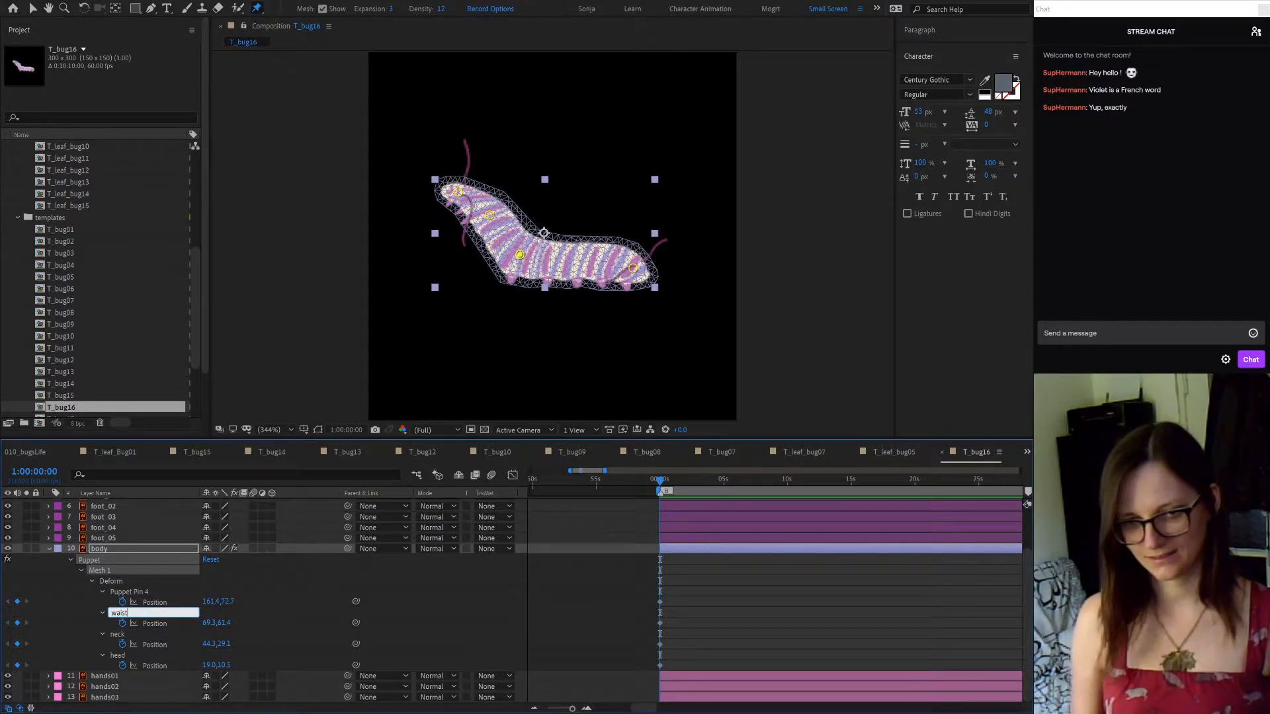
{"action": "key", "text": "Return"}
{"action": "left_click", "coordinate": [141, 593]}
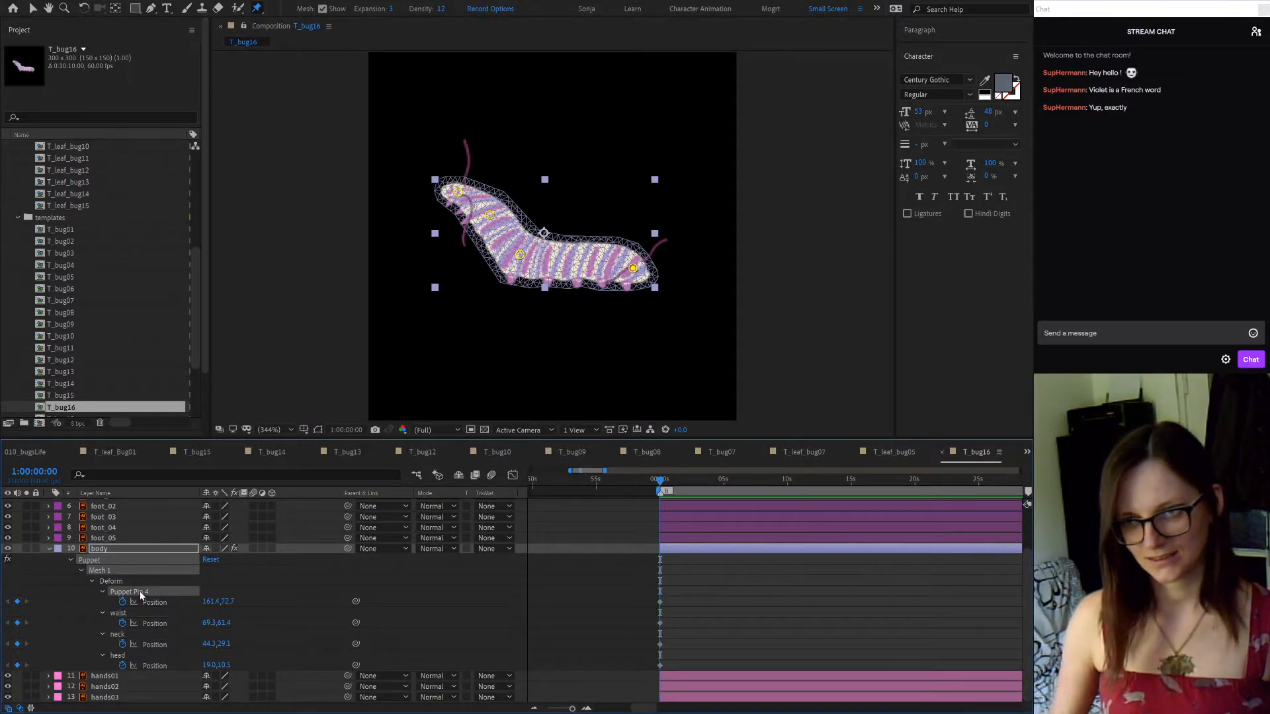
{"action": "key", "text": "Return"}
{"action": "type", "text": "bum"}
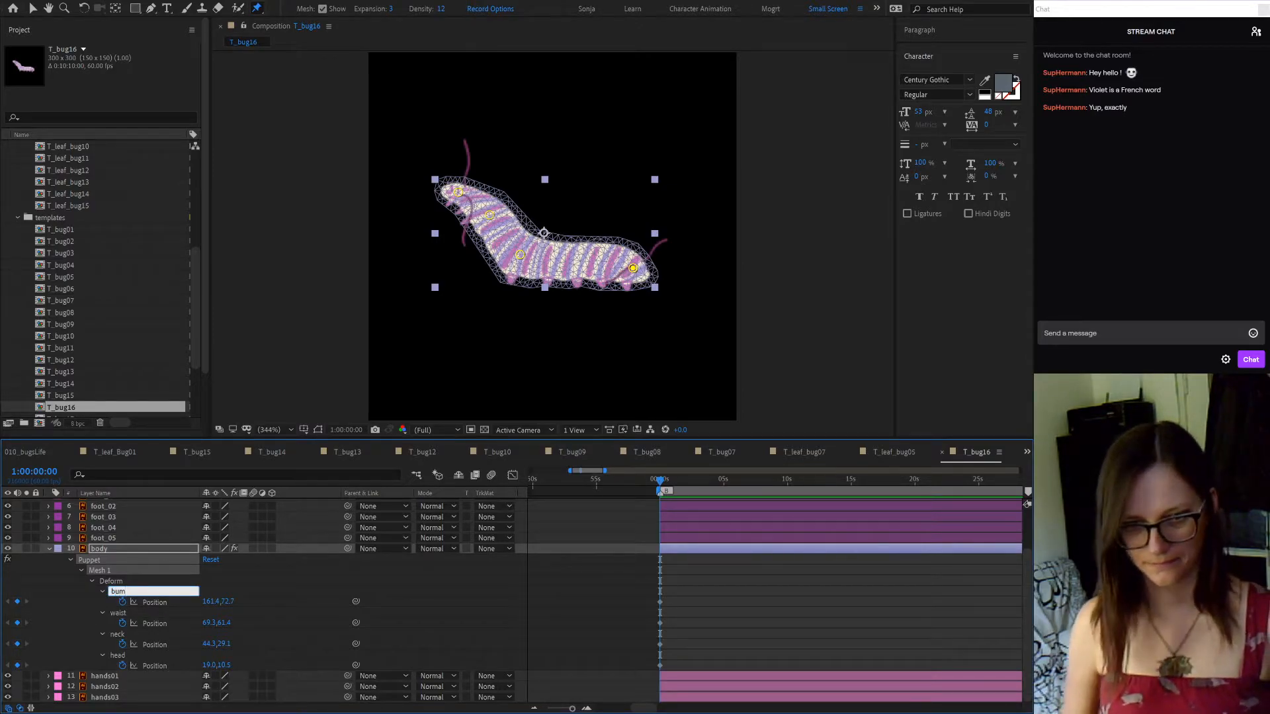
{"action": "key", "text": "Return"}
Add Duik bones to the body layer's bum, waist, neck and head pins, and trim the bone layers to start at 1:00:00:00
{"action": "left_click_drag", "start_coordinate": [689, 591], "coordinate": [649, 669]}
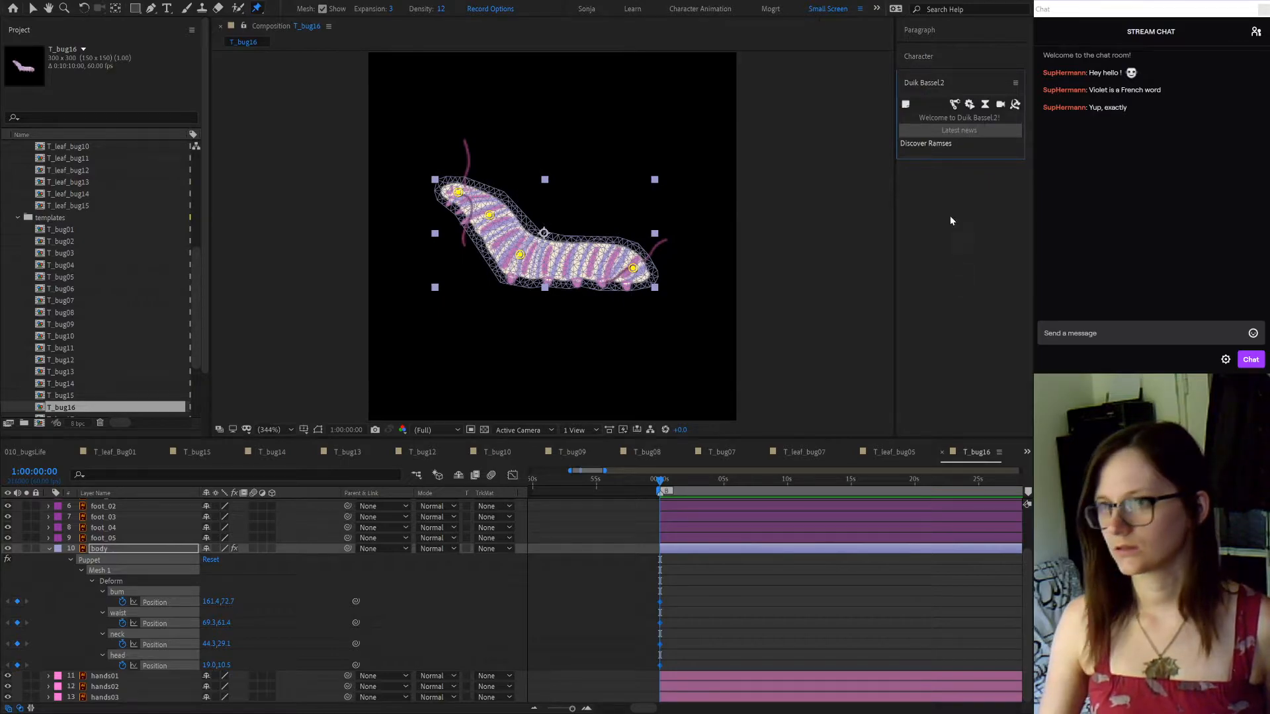
{"action": "left_click_drag", "start_coordinate": [944, 157], "coordinate": [961, 349]}
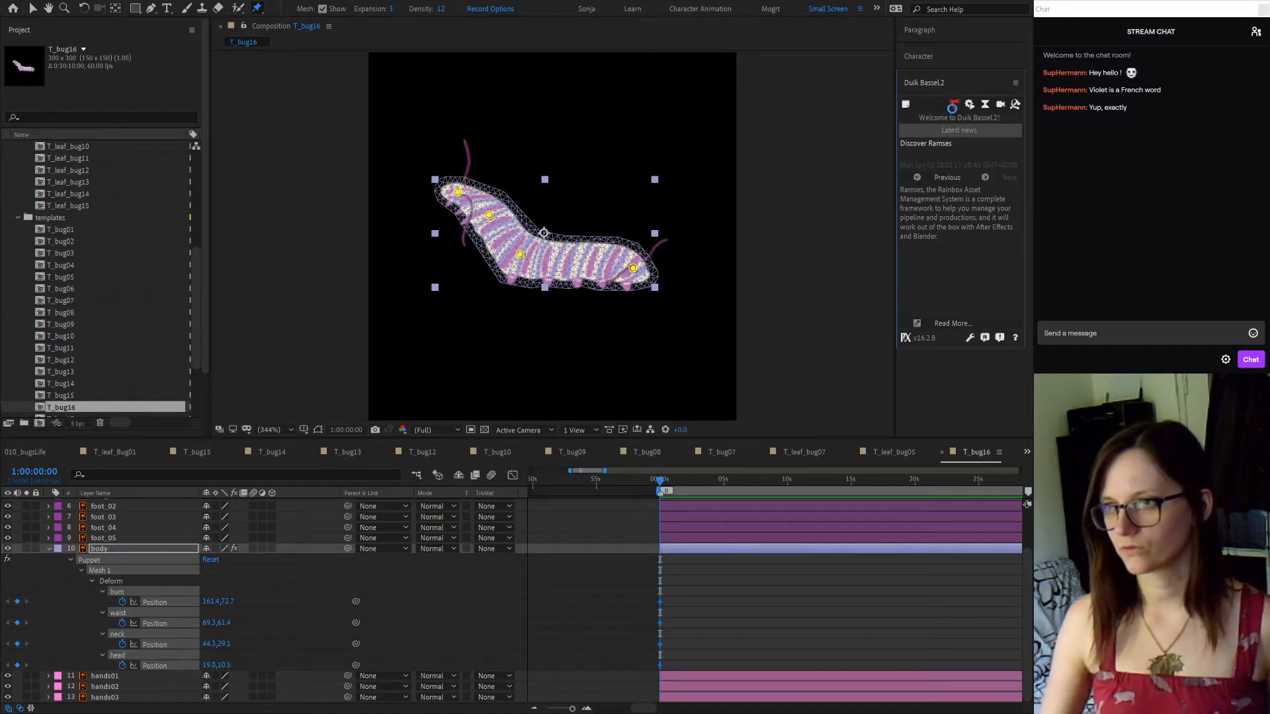
{"action": "left_click", "coordinate": [954, 107]}
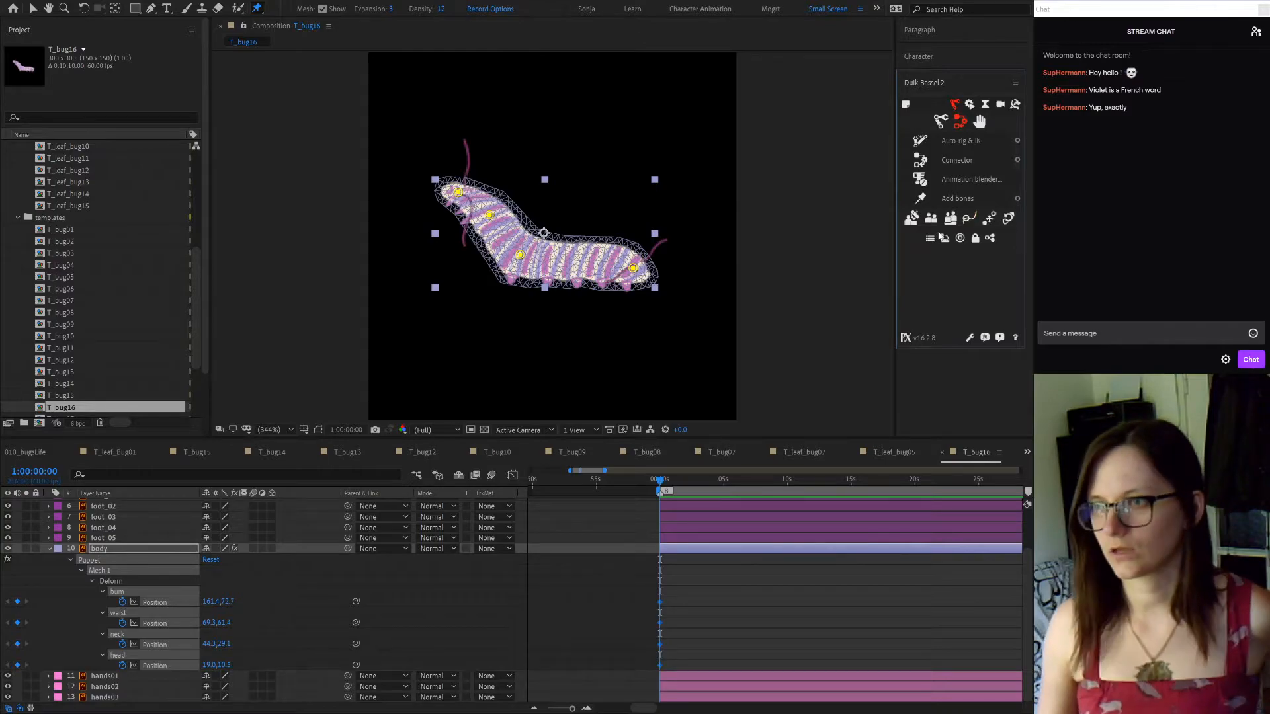
{"action": "left_click", "coordinate": [943, 197]}
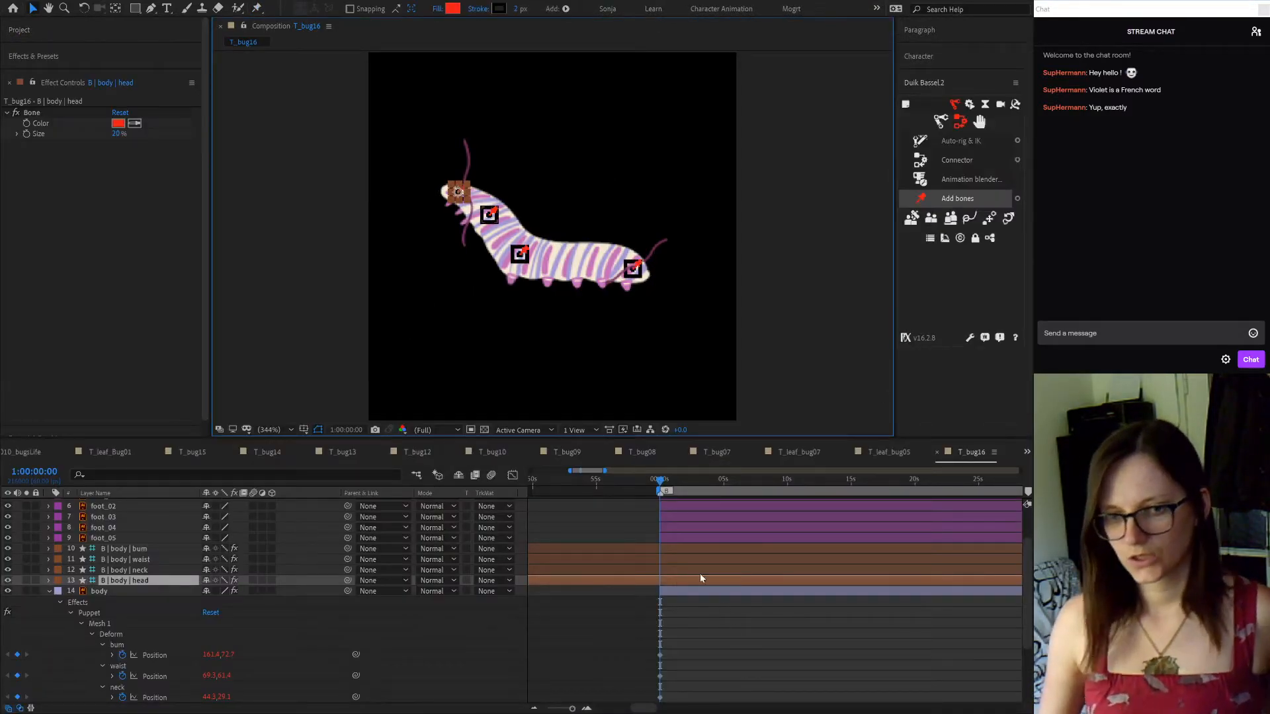
{"action": "left_click", "coordinate": [705, 550], "text": "shift"}
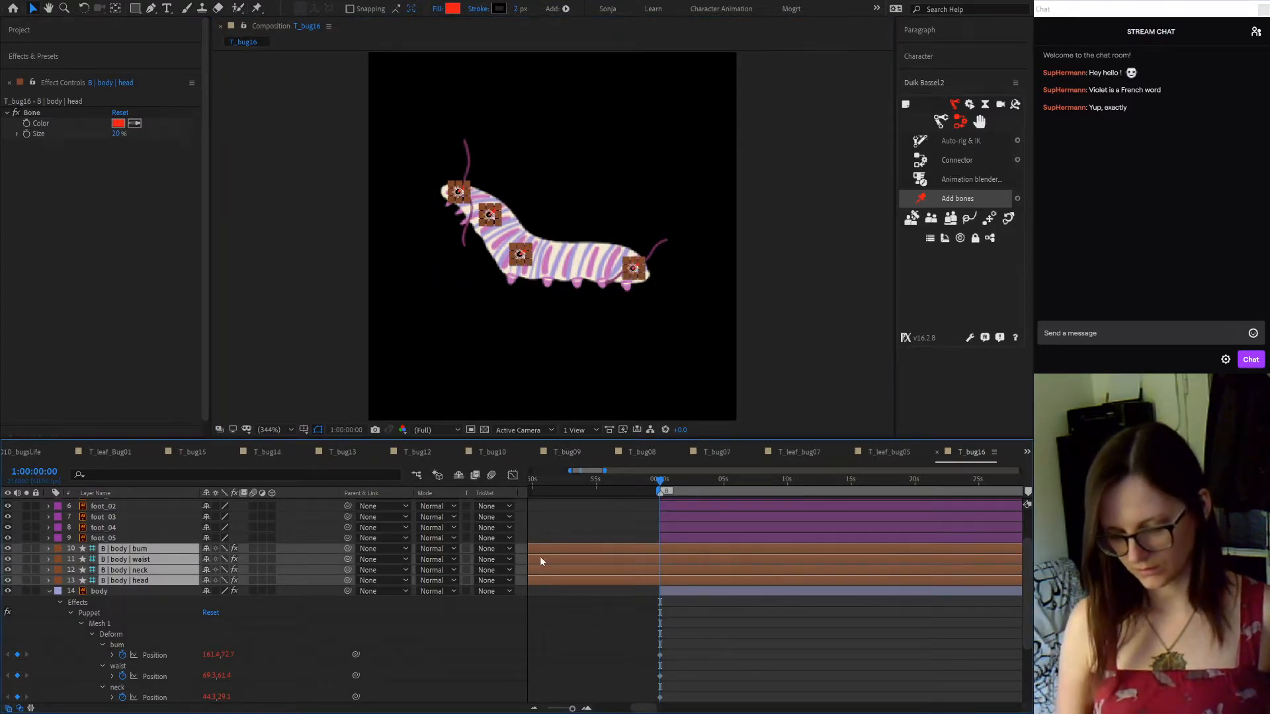
{"action": "key", "text": "alt+bracketleft"}
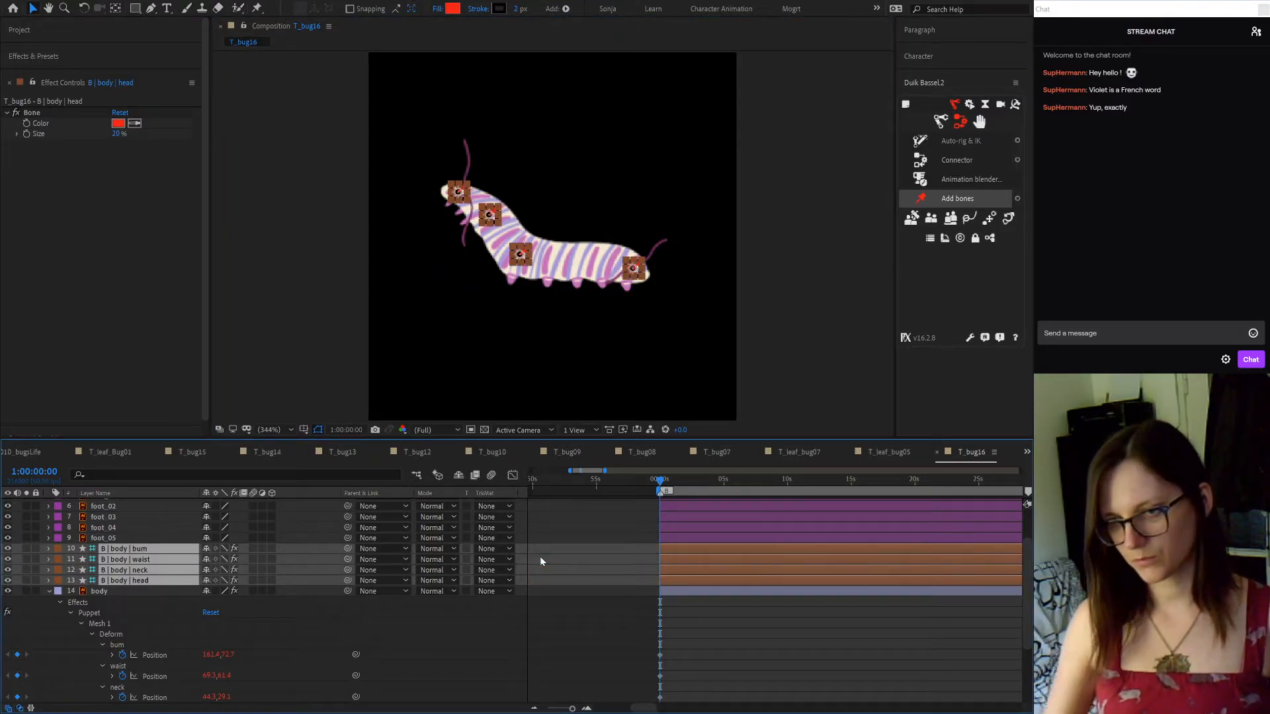
Parent the waist bone to the bum bone, the neck bone to the waist bone, and the head bone to the neck bone
{"action": "left_click", "coordinate": [981, 140]}
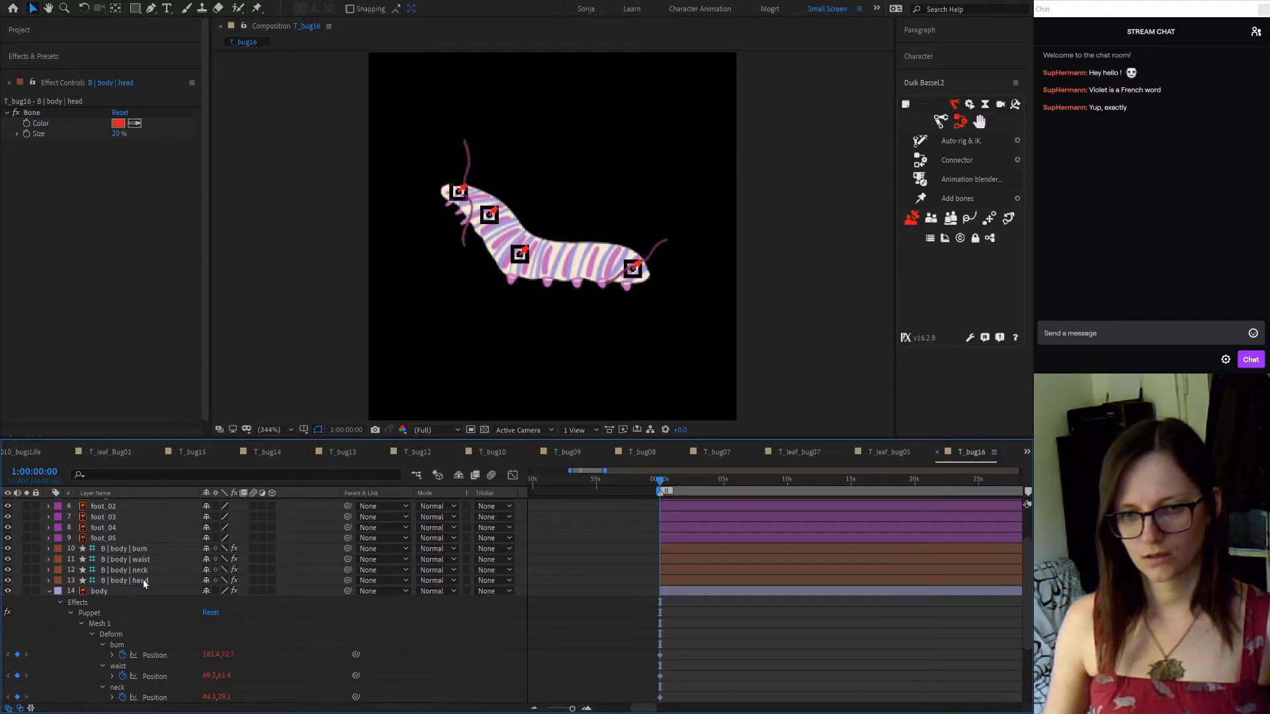
{"action": "left_click", "coordinate": [144, 551]}
{"action": "left_click", "coordinate": [145, 560]}
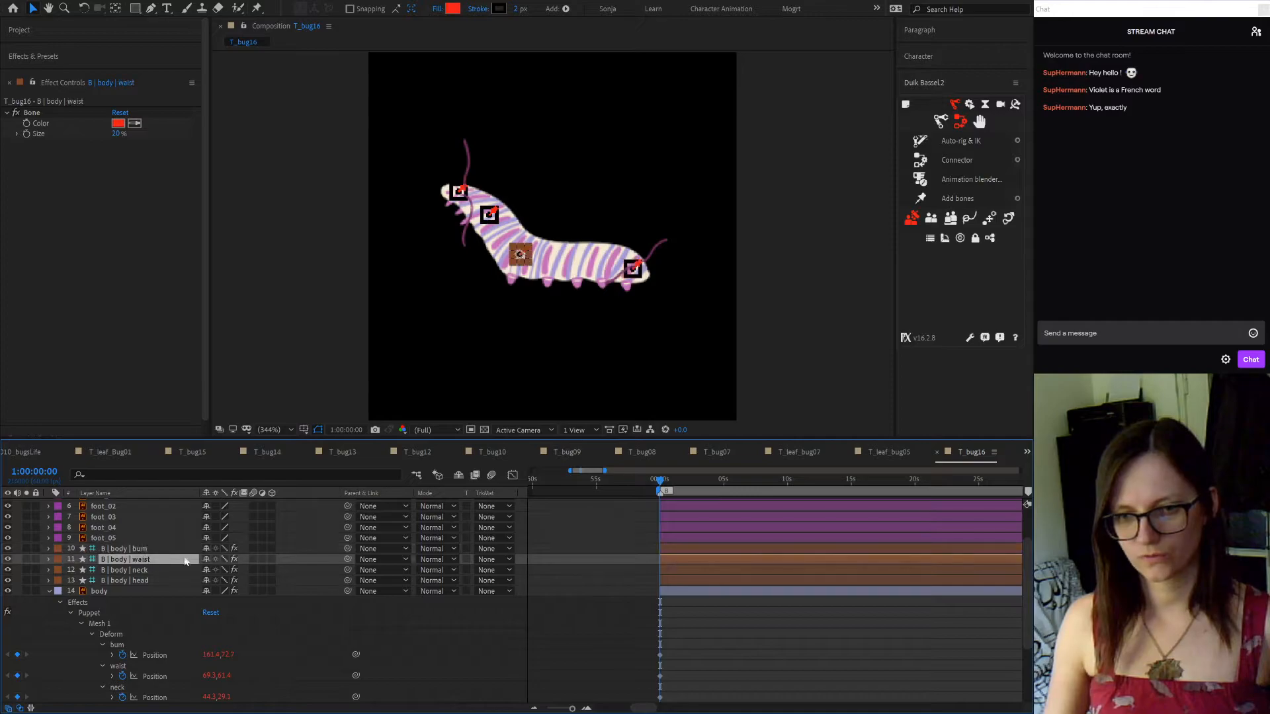
{"action": "left_click_drag", "start_coordinate": [344, 562], "coordinate": [119, 548]}
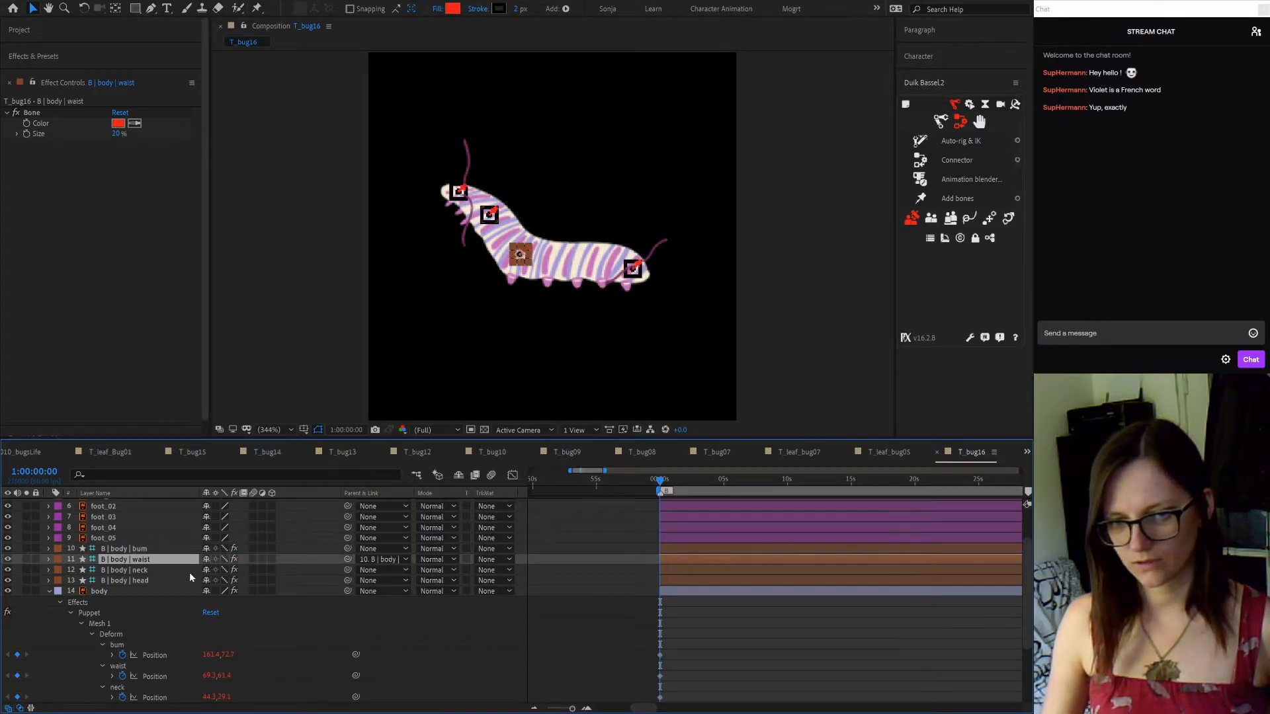
{"action": "left_click", "coordinate": [179, 571]}
{"action": "left_click_drag", "start_coordinate": [347, 569], "coordinate": [150, 560]}
{"action": "left_click", "coordinate": [149, 580]}
{"action": "left_click_drag", "start_coordinate": [347, 580], "coordinate": [152, 570]}
Run Duik's Auto-rig & IK on the four body bones and trim the resulting controller layer to start at 1:00:00:00
{"action": "left_click", "coordinate": [142, 551], "text": "shift"}
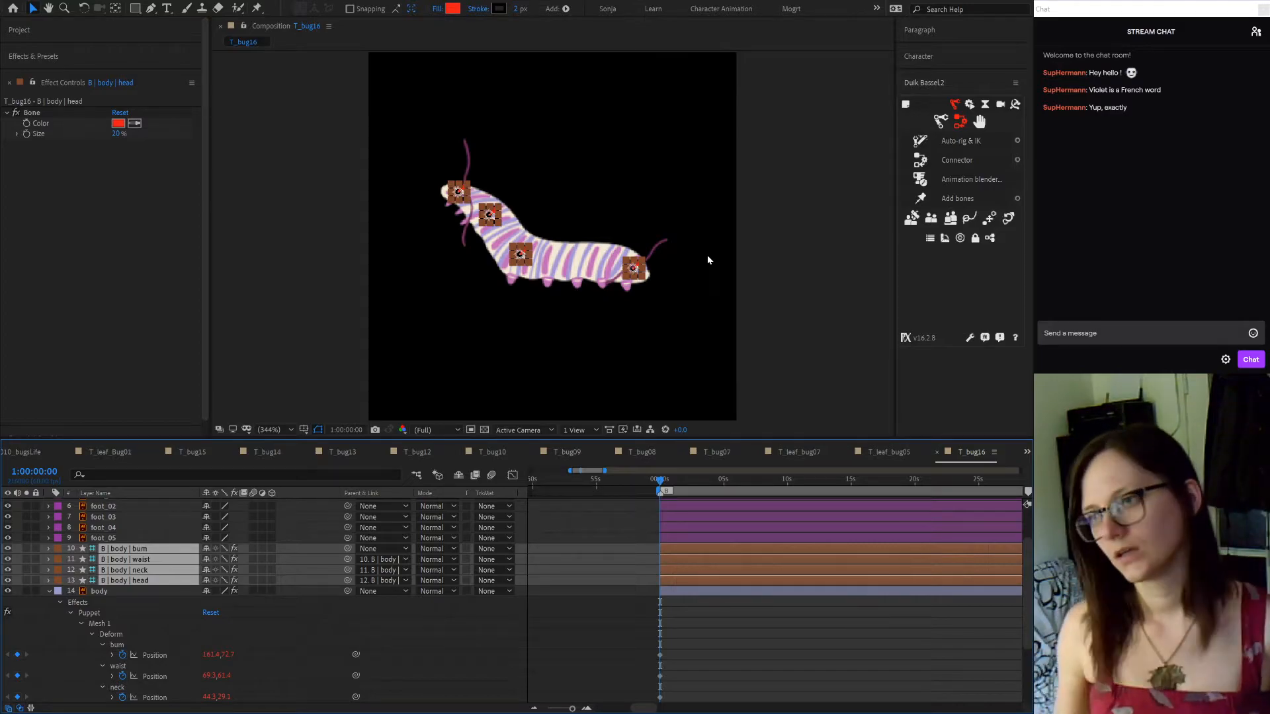
{"action": "left_click", "coordinate": [981, 140]}
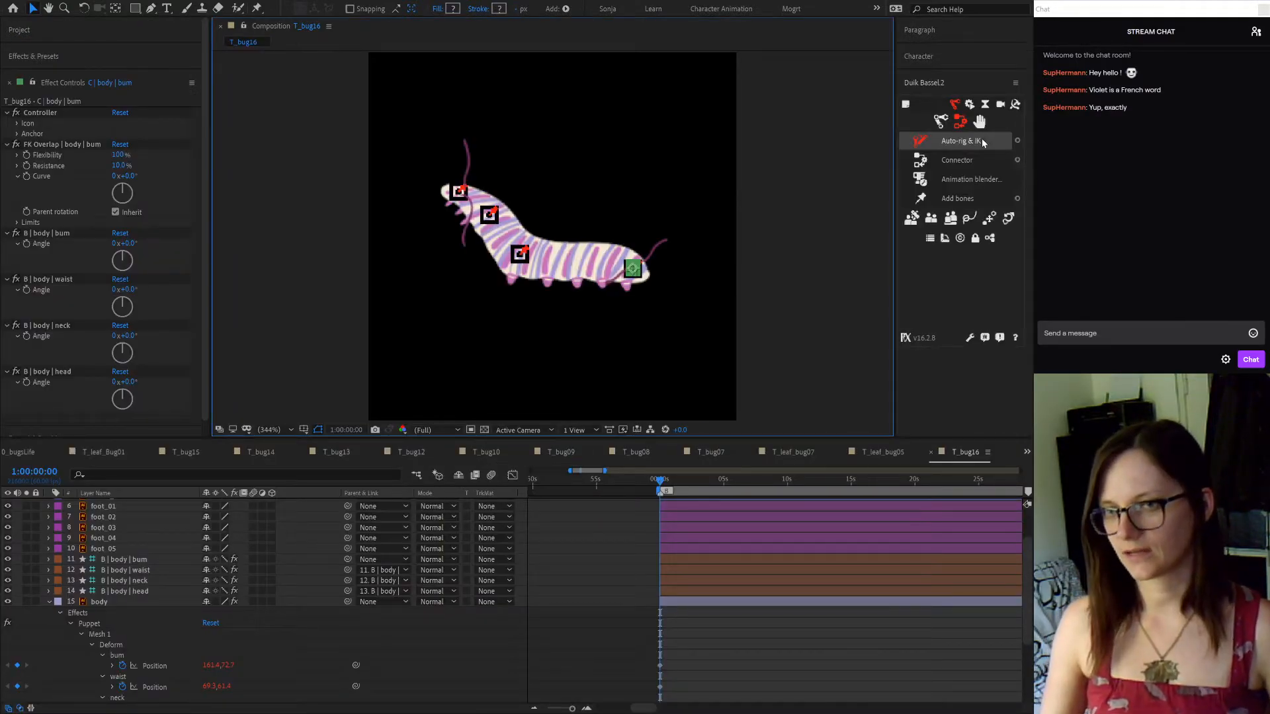
{"action": "scroll", "coordinate": [169, 607], "scroll_direction": "up", "scroll_amount": 1}
{"action": "scroll", "coordinate": [170, 608], "scroll_direction": "up", "scroll_amount": 2}
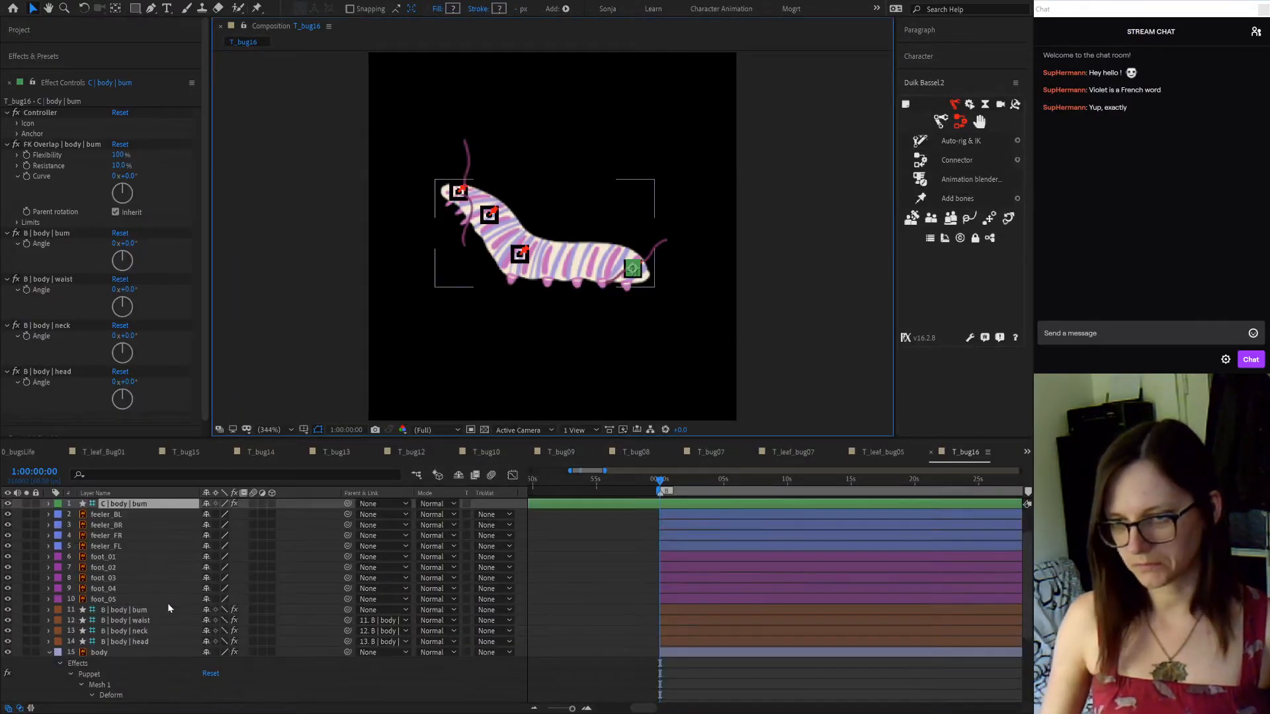
{"action": "left_click", "coordinate": [115, 506]}
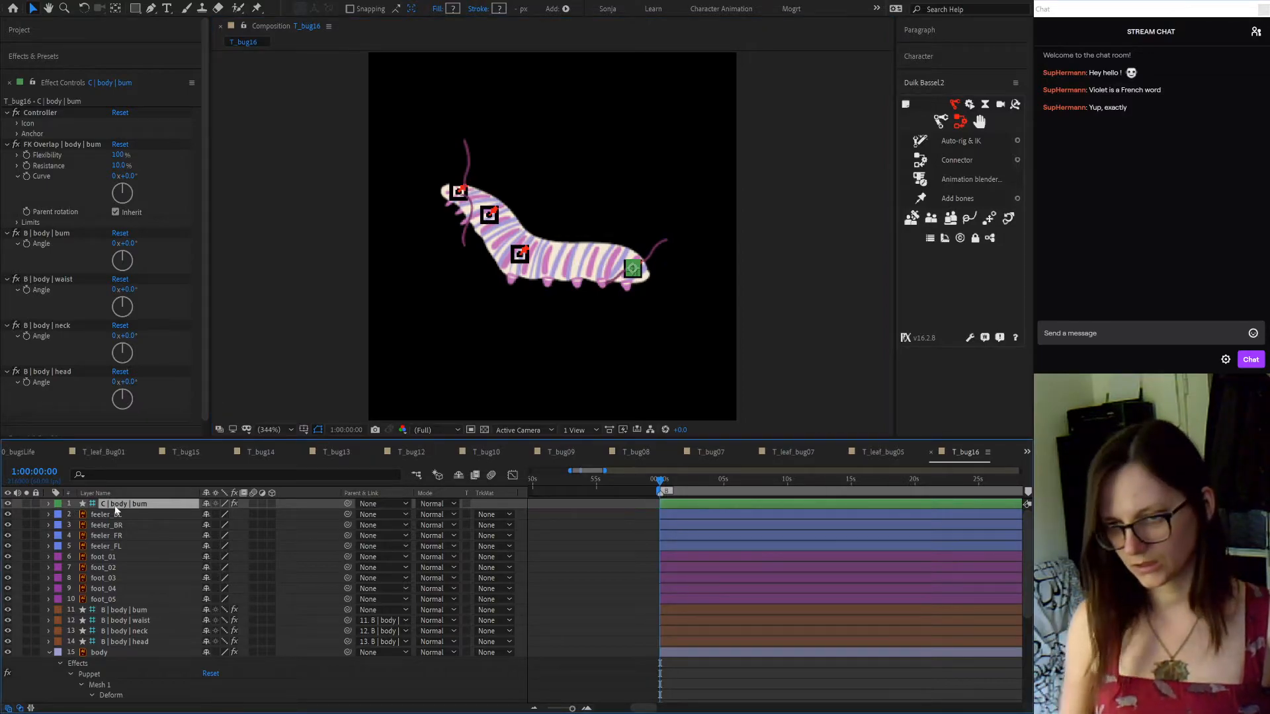
Test the rig by rotating the bum bone through the controller's angle setting, and undo the rotation
{"action": "left_click_drag", "start_coordinate": [122, 254], "coordinate": [141, 264]}
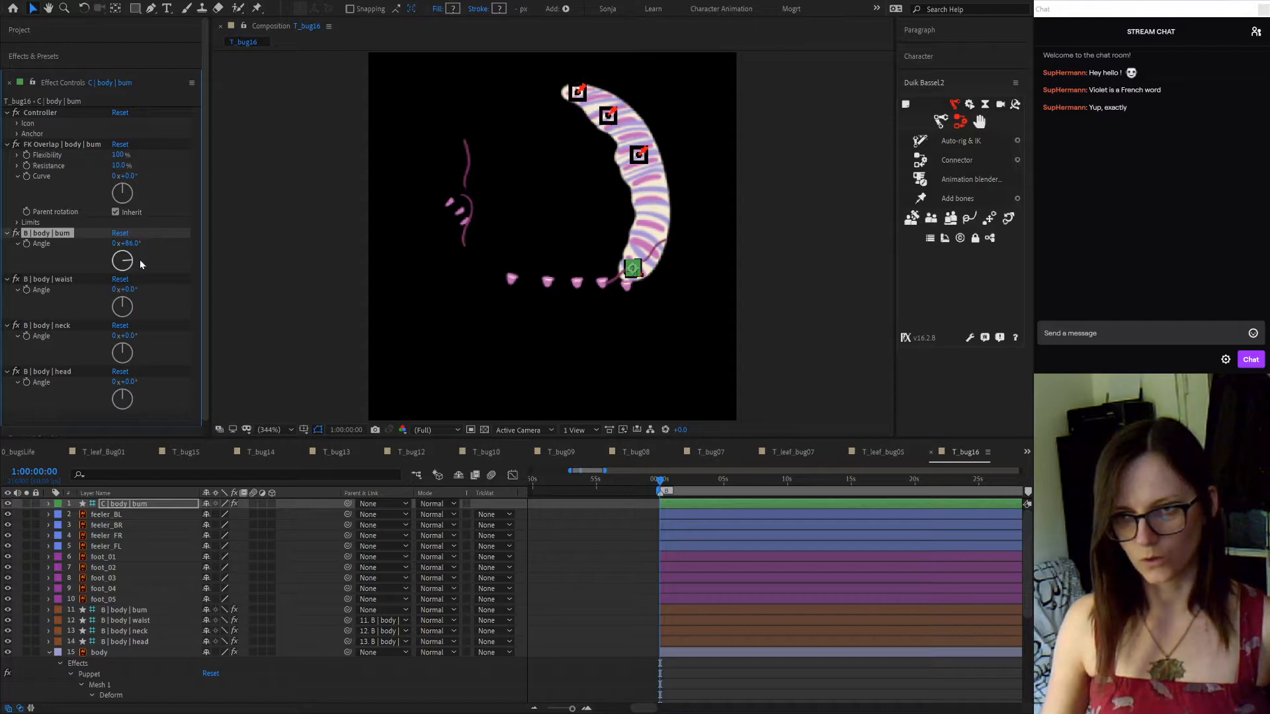
{"action": "key", "text": "ctrl+z"}
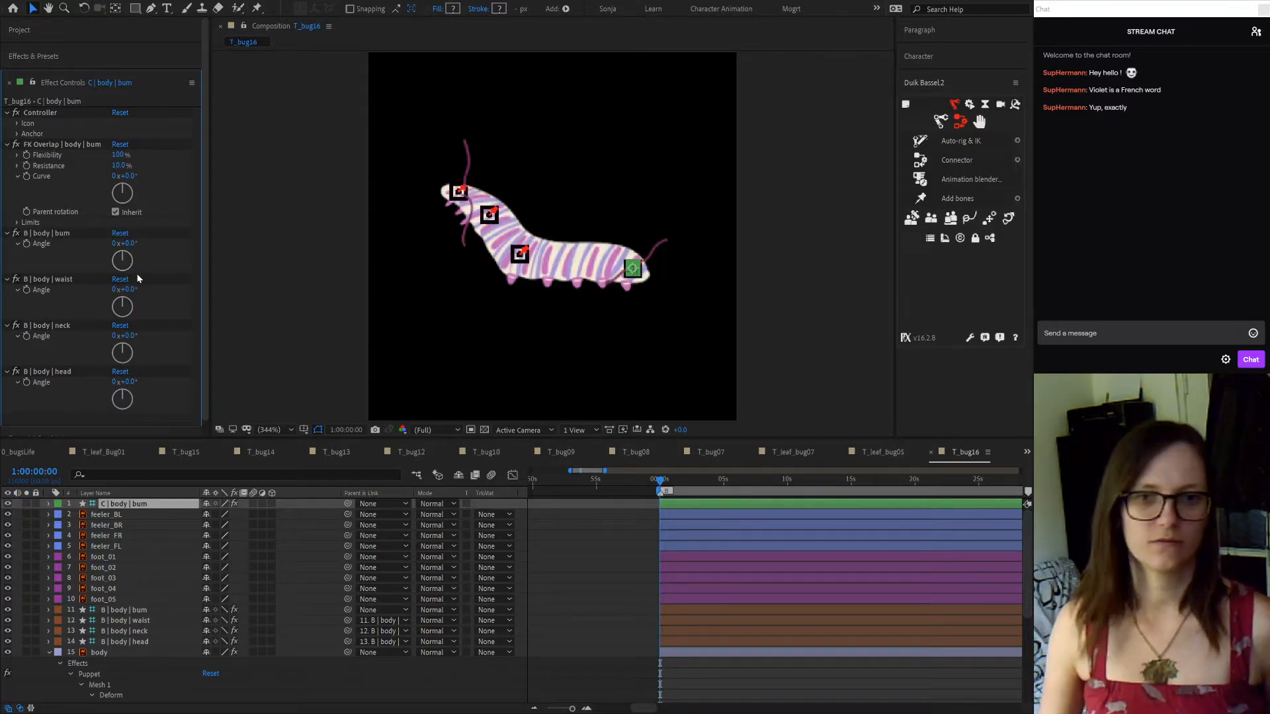
Parent the feeler_BL and feeler_BR layers to the body layer
{"action": "left_click", "coordinate": [105, 515]}
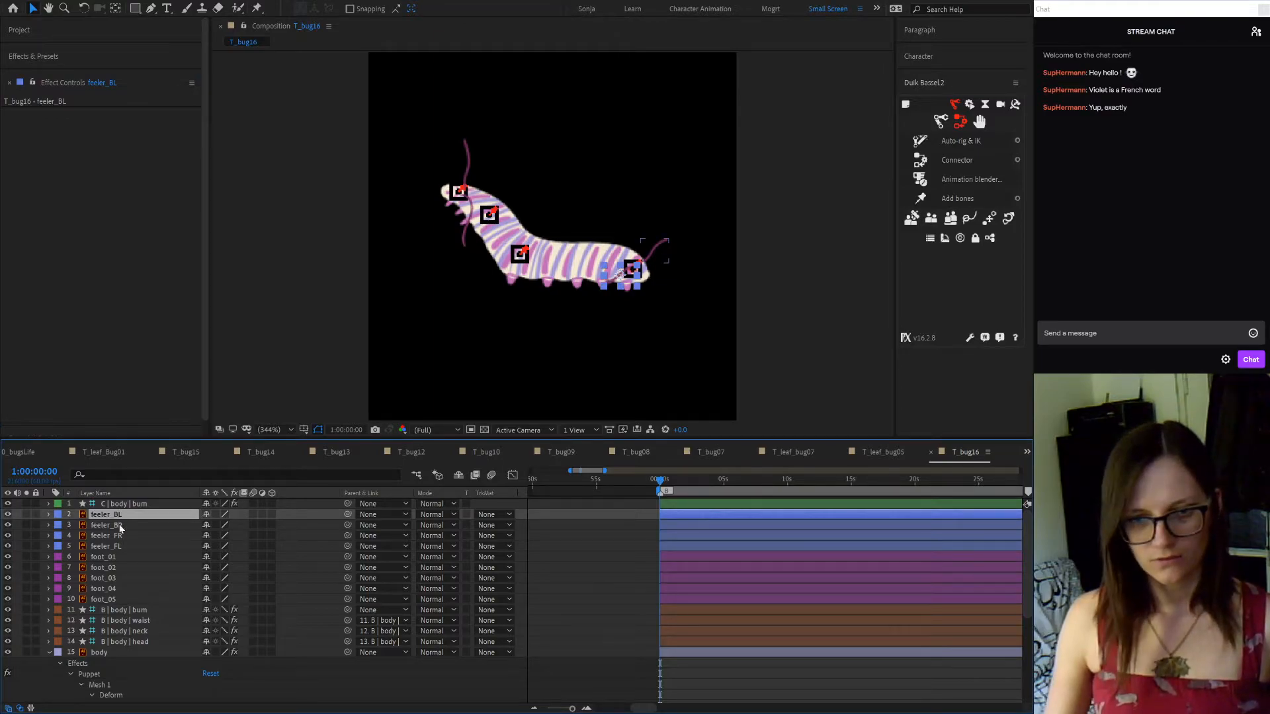
{"action": "left_click", "coordinate": [120, 527], "text": "shift"}
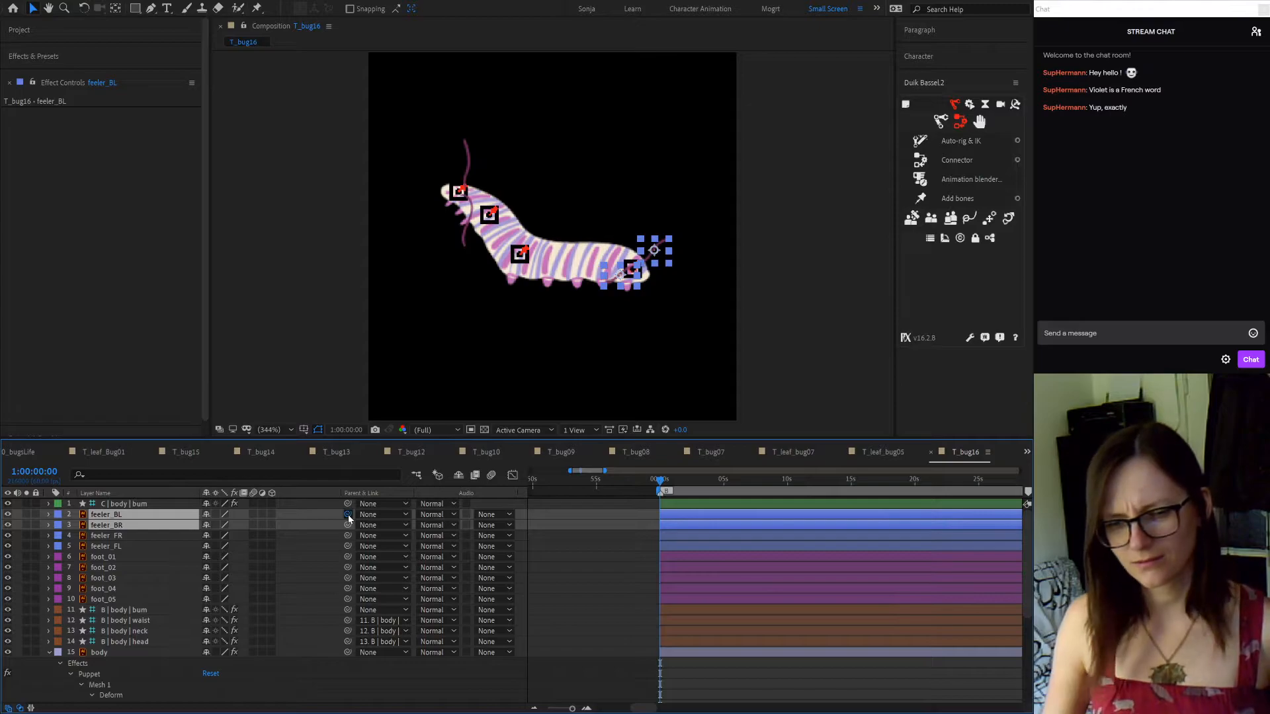
{"action": "left_click_drag", "start_coordinate": [348, 514], "coordinate": [104, 653]}
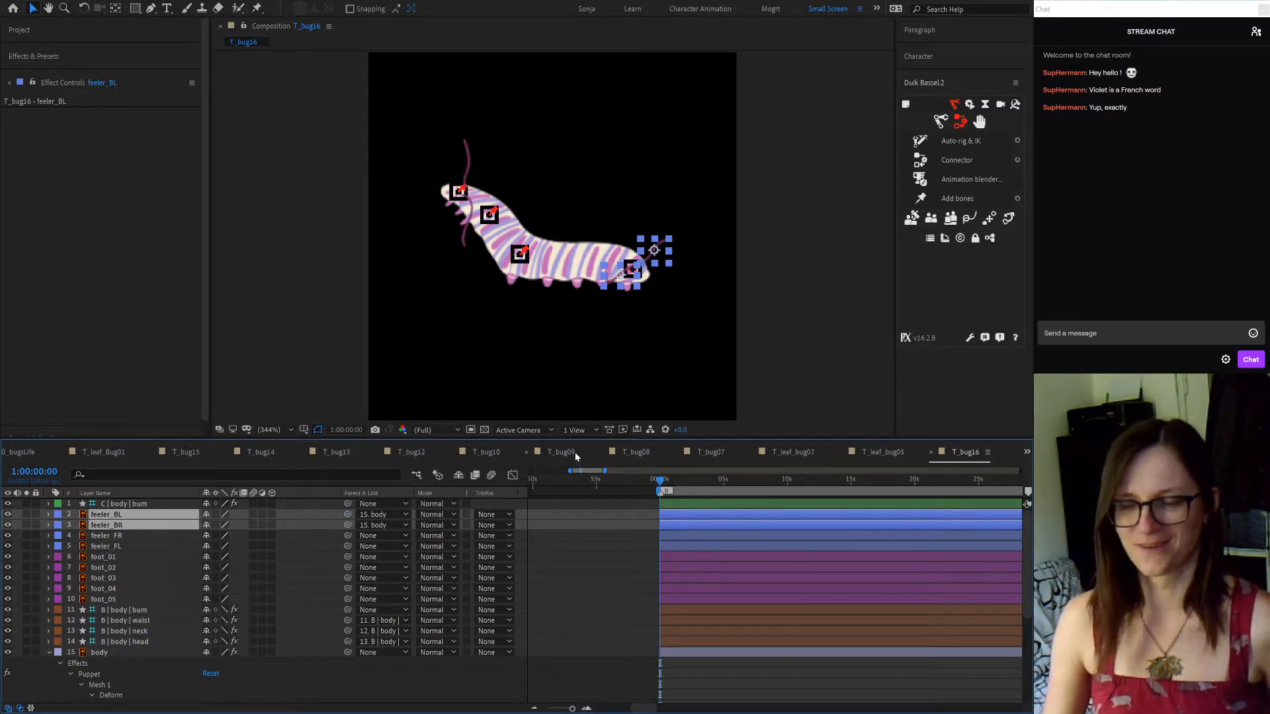
Dock the Motion-3 panel beneath Duik Bassel.2 and narrow that panel column, with the feeler_BR layer selected
{"action": "left_click", "coordinate": [136, 557]}
{"action": "left_click", "coordinate": [119, 525]}
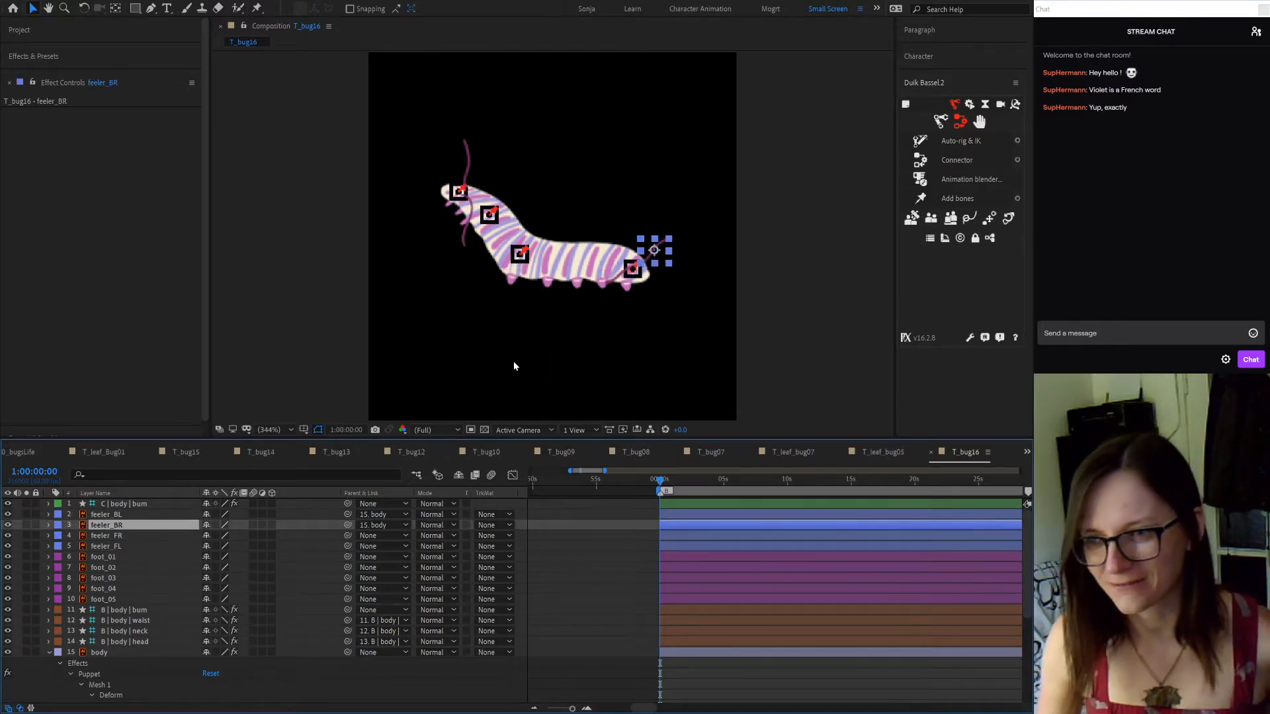
{"action": "scroll", "coordinate": [602, 289], "scroll_direction": "up", "scroll_amount": 2}
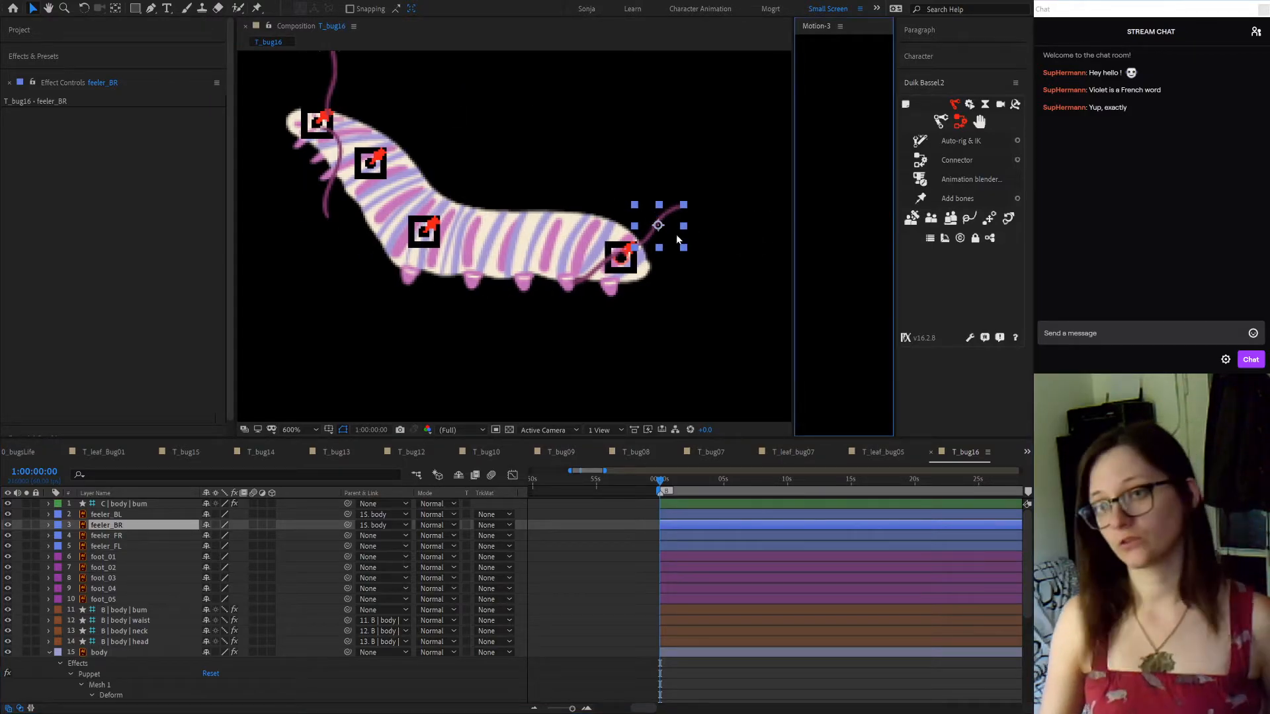
{"action": "left_click_drag", "start_coordinate": [814, 25], "coordinate": [967, 296]}
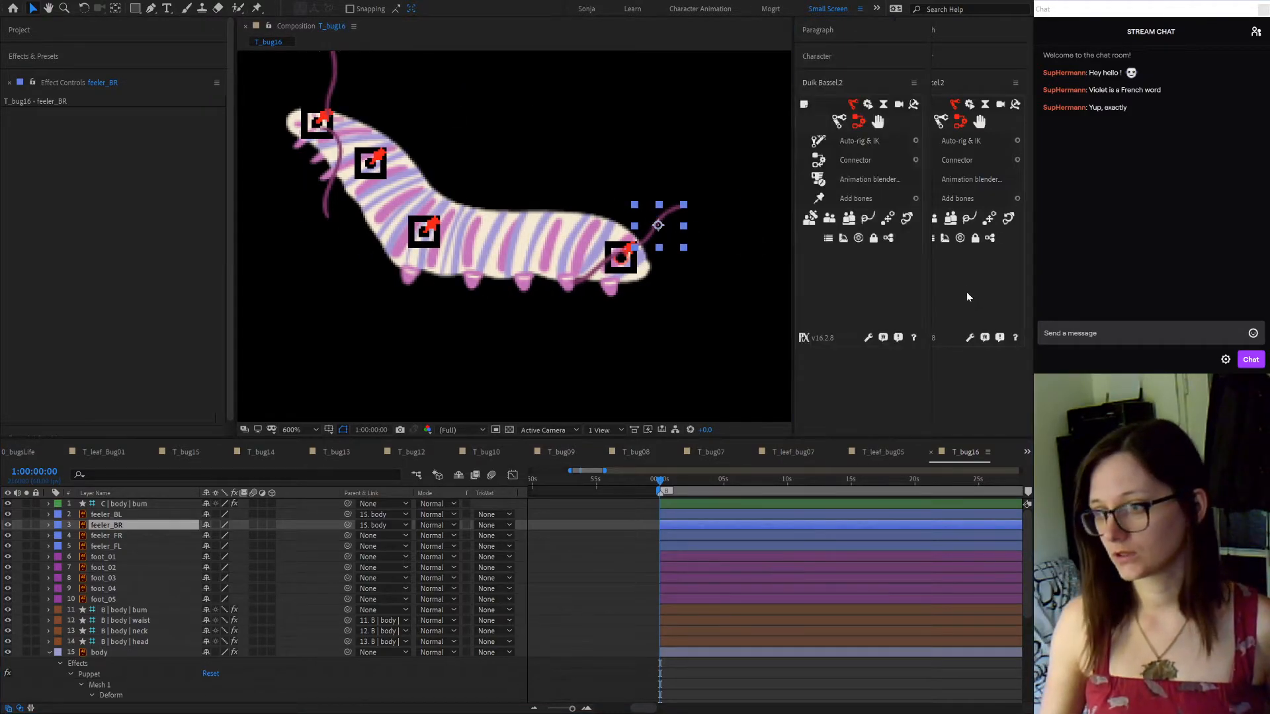
{"action": "left_click_drag", "start_coordinate": [937, 185], "coordinate": [919, 426]}
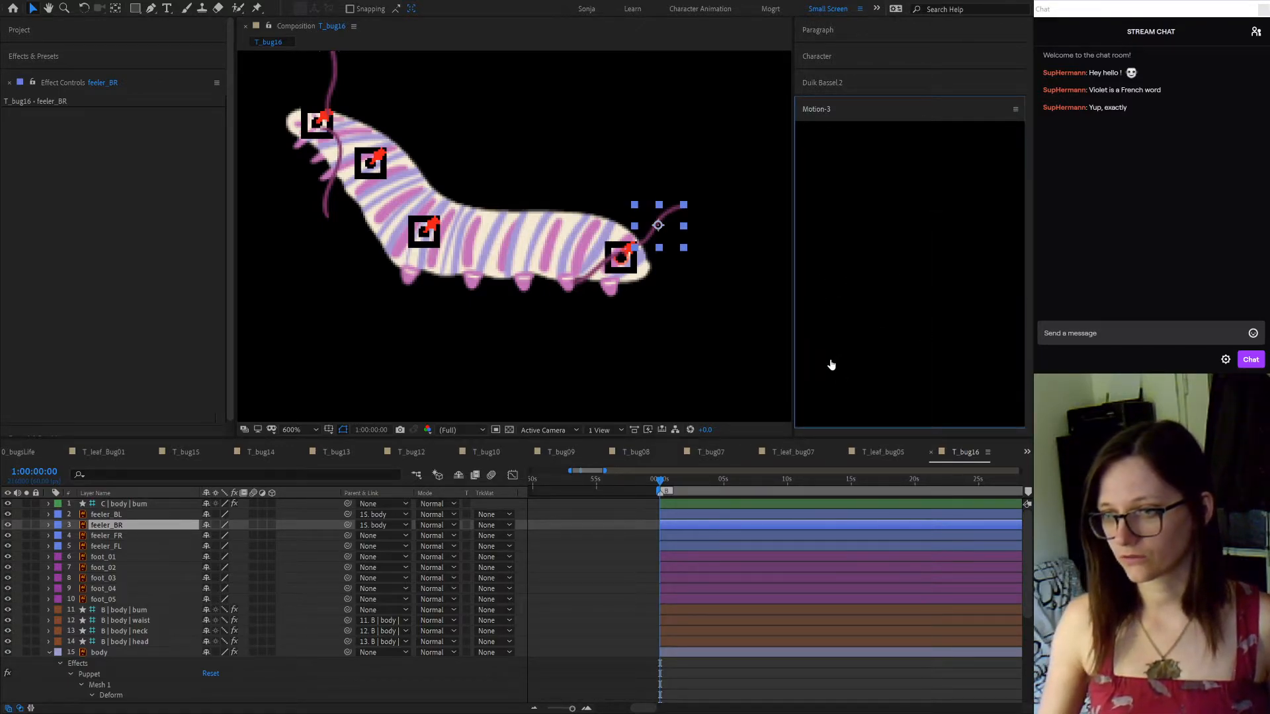
{"action": "left_click_drag", "start_coordinate": [793, 343], "coordinate": [851, 342]}
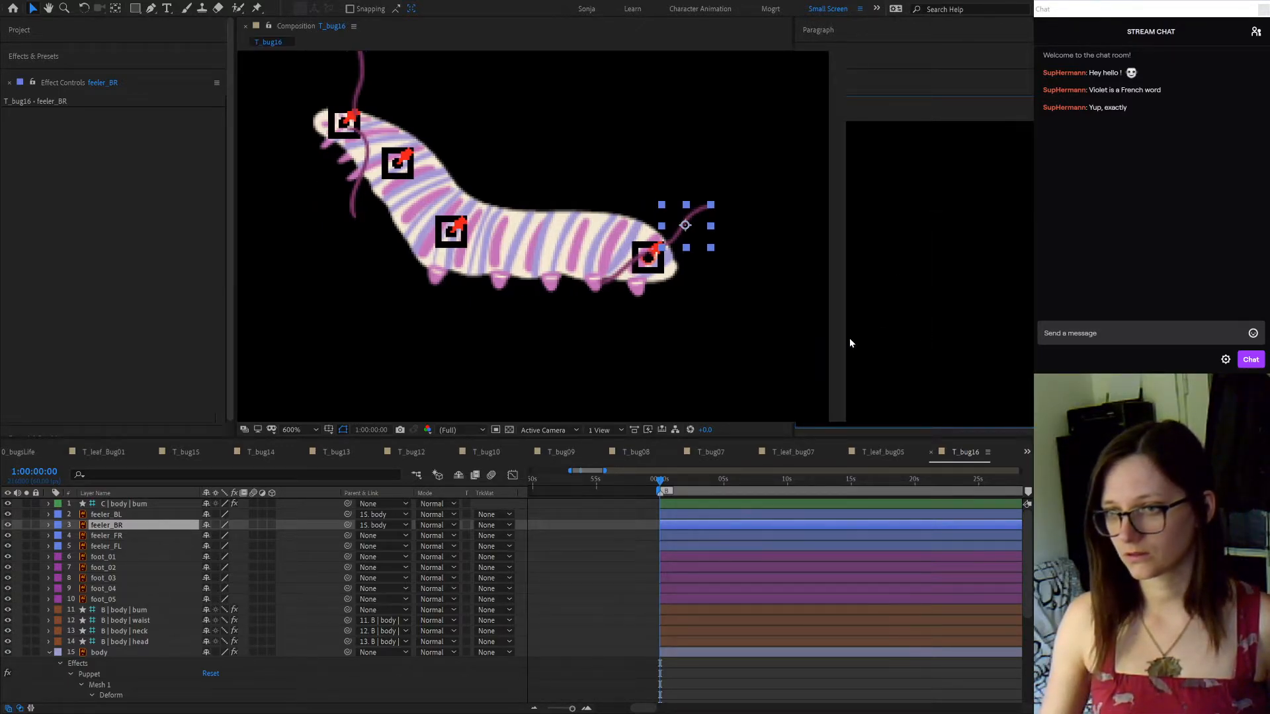
Use Motion-3 to move feeler_BR's anchor point to its bottom-left corner and feeler_BL's anchor point to its top-right corner
{"action": "left_click", "coordinate": [951, 227]}
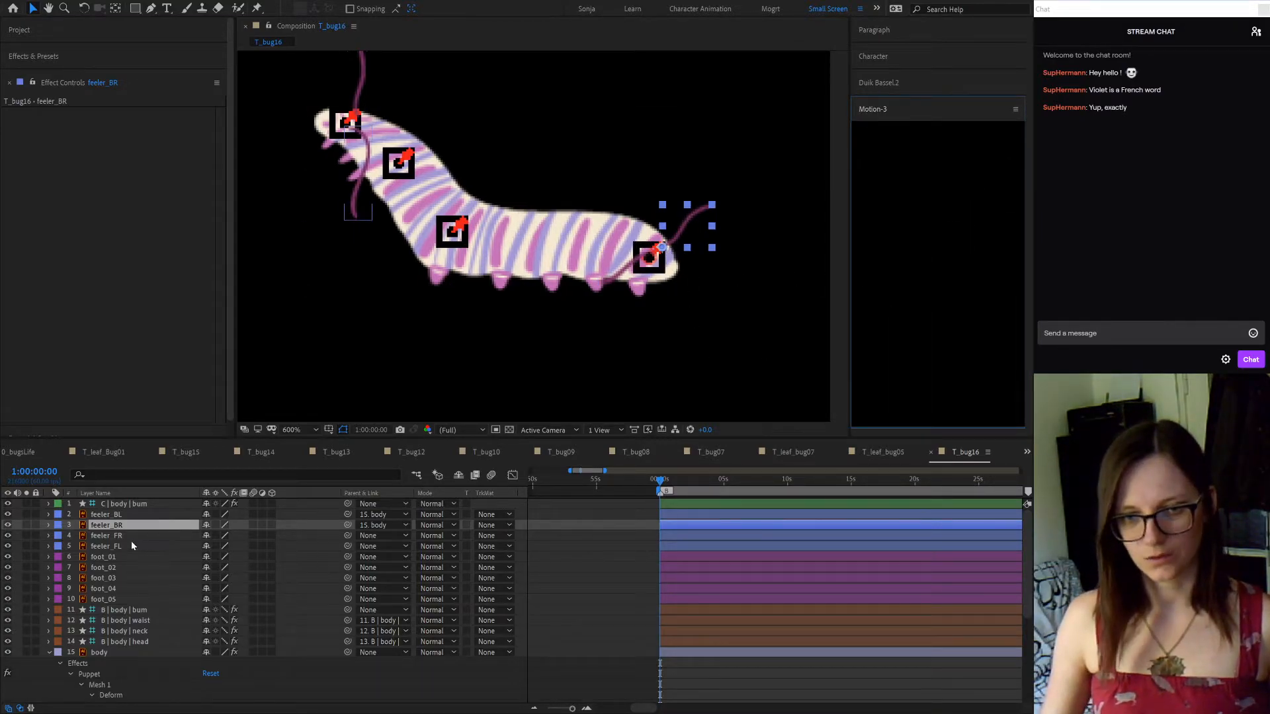
{"action": "left_click", "coordinate": [110, 537]}
{"action": "left_click", "coordinate": [111, 543]}
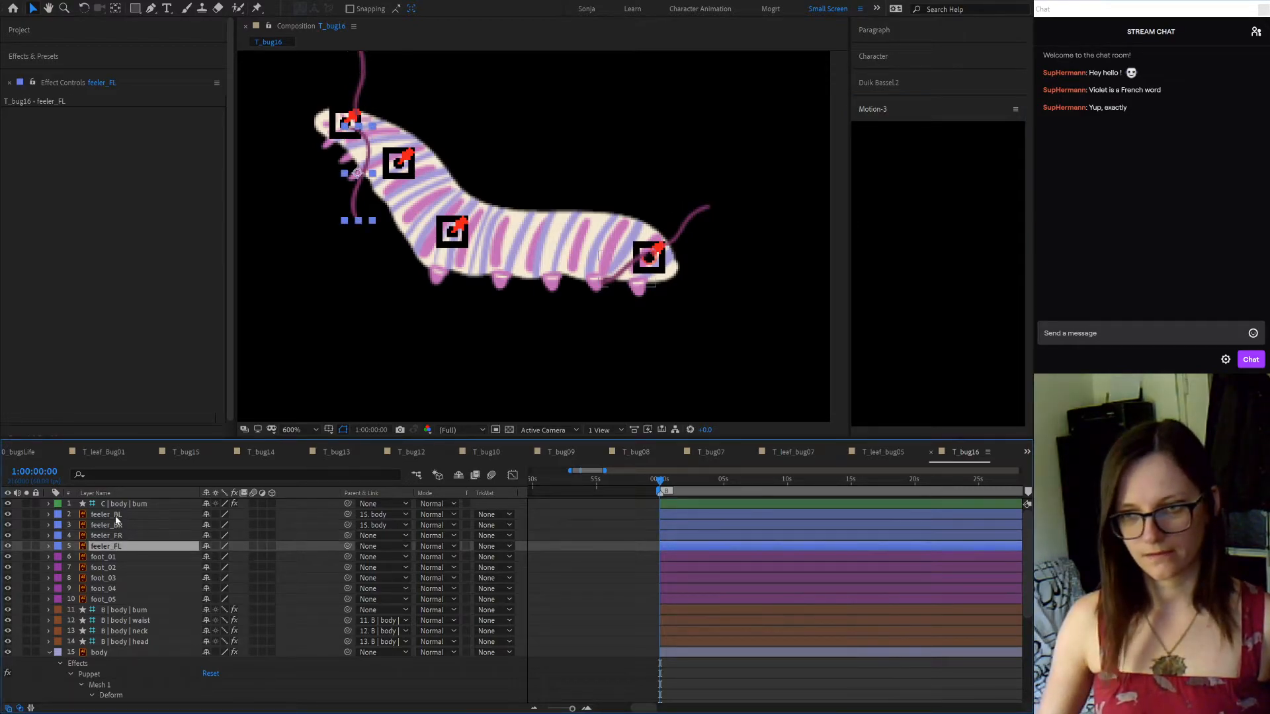
{"action": "left_click", "coordinate": [117, 514]}
{"action": "left_click", "coordinate": [1019, 169]}
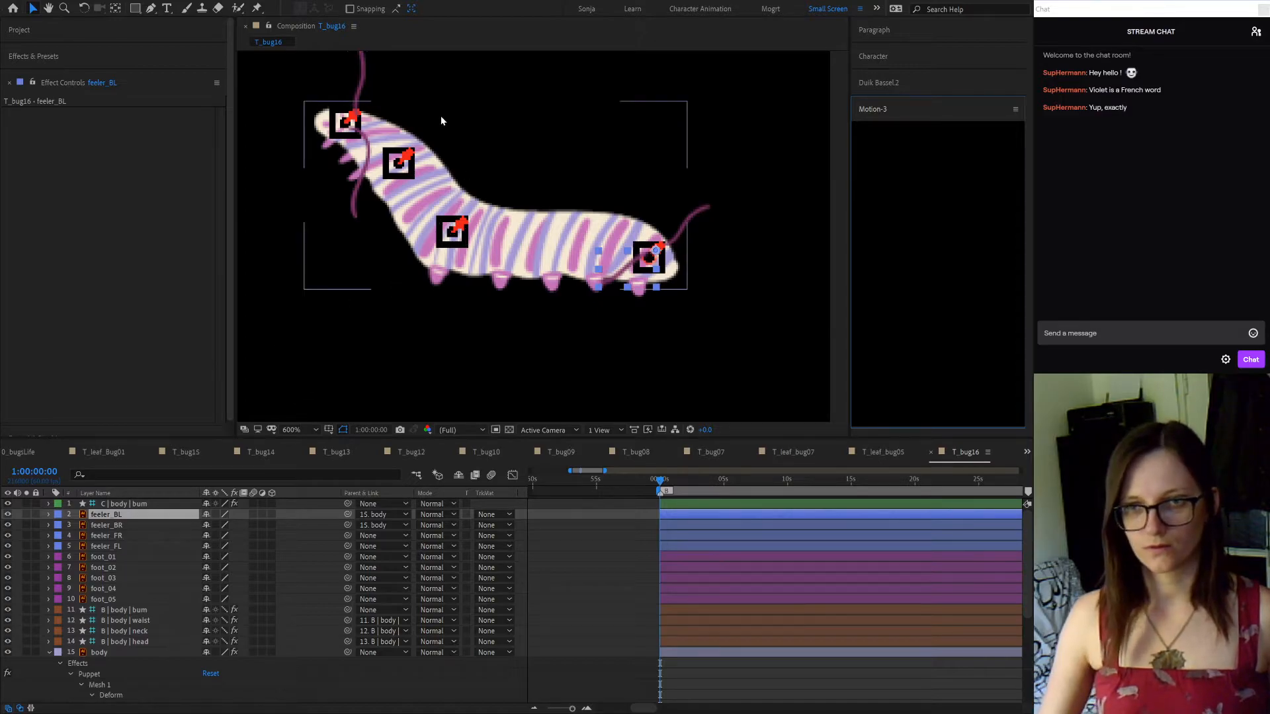
Use Motion-3 to move feeler_FL's anchor point to its top-left corner and feeler_FR's anchor point to its bottom centre
{"action": "left_click", "coordinate": [360, 183]}
{"action": "left_click", "coordinate": [947, 170]}
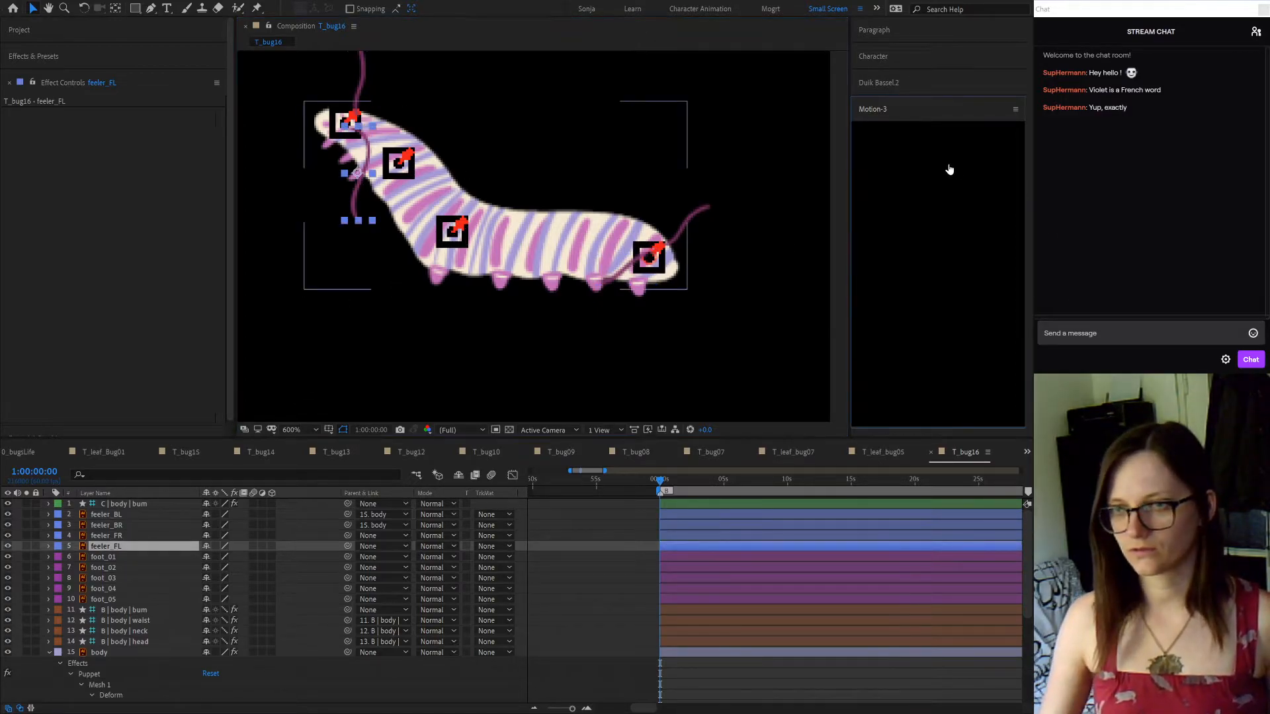
{"action": "left_click", "coordinate": [103, 558]}
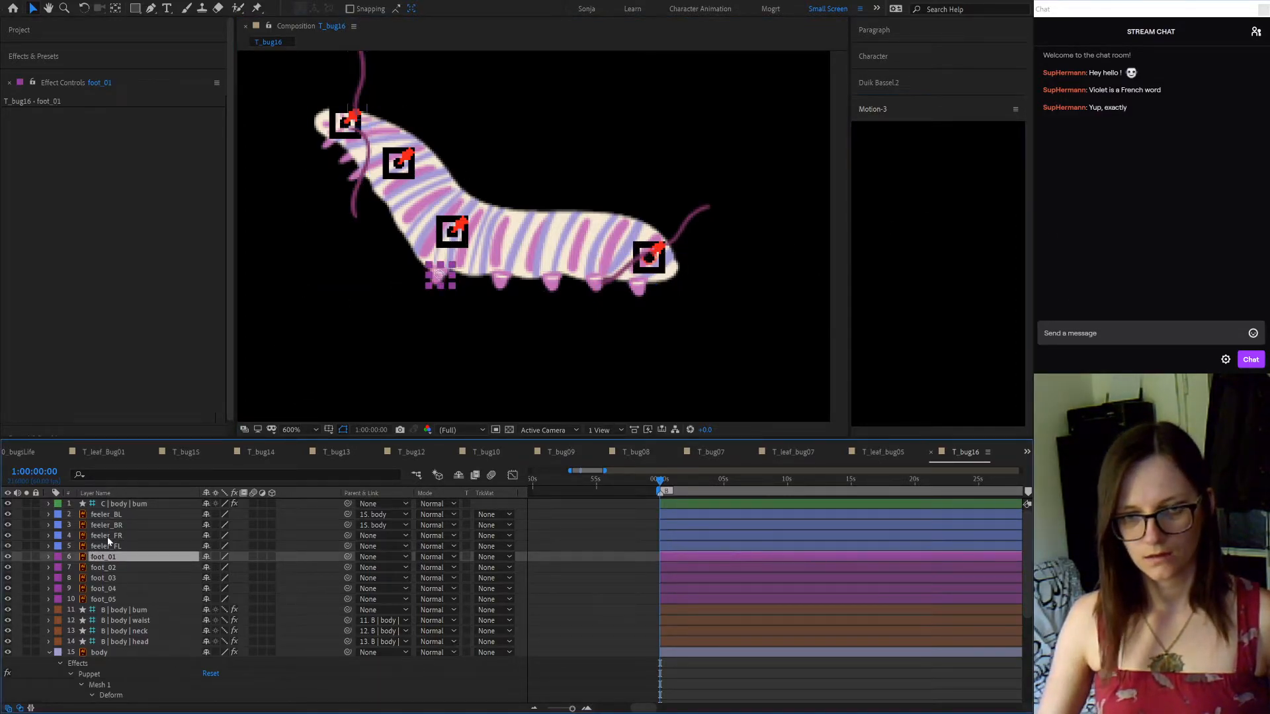
{"action": "left_click", "coordinate": [108, 535]}
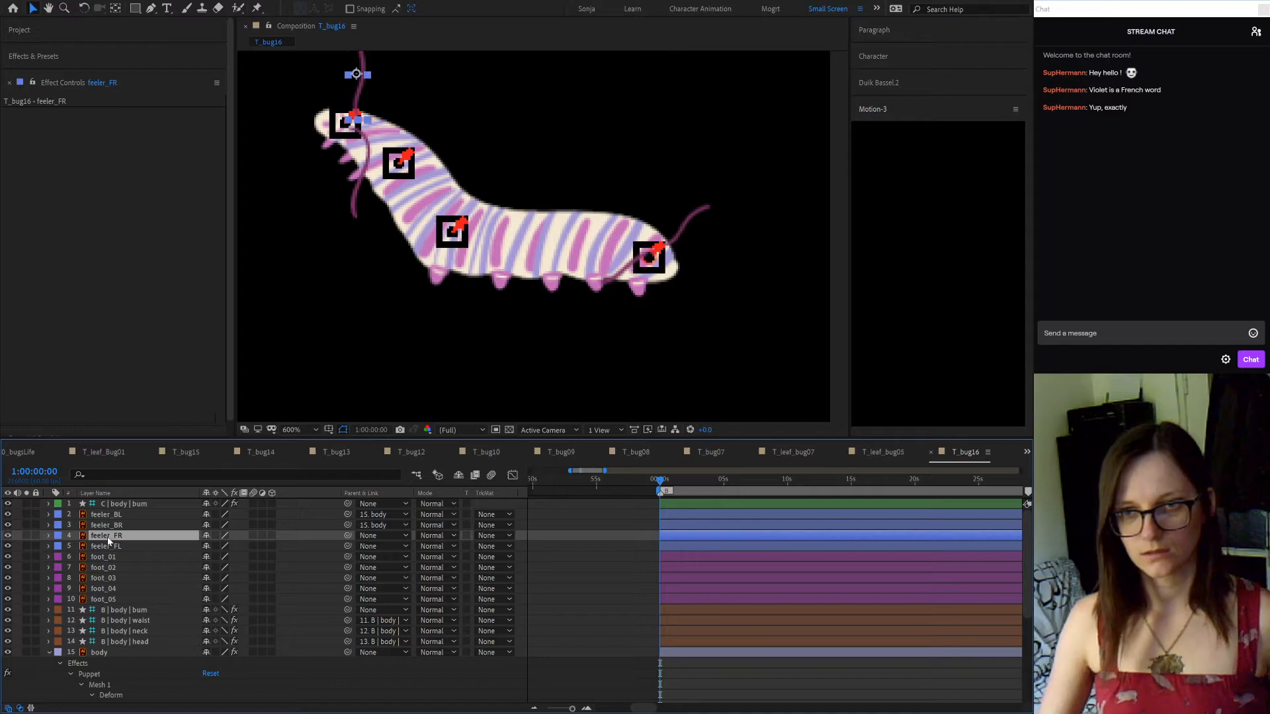
{"action": "left_click", "coordinate": [984, 231]}
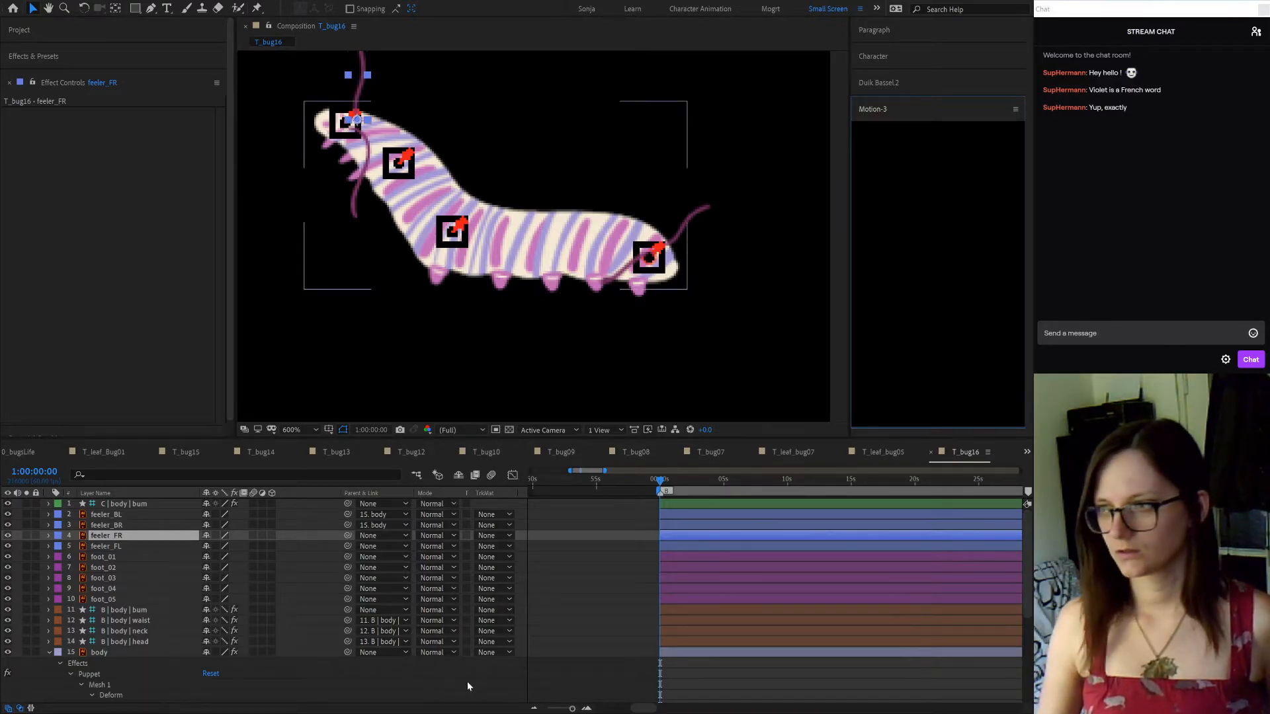
Select the foot_01 layer and collapse the body layer's puppet properties in the timeline
{"action": "scroll", "coordinate": [652, 594], "scroll_direction": "down", "scroll_amount": 1}
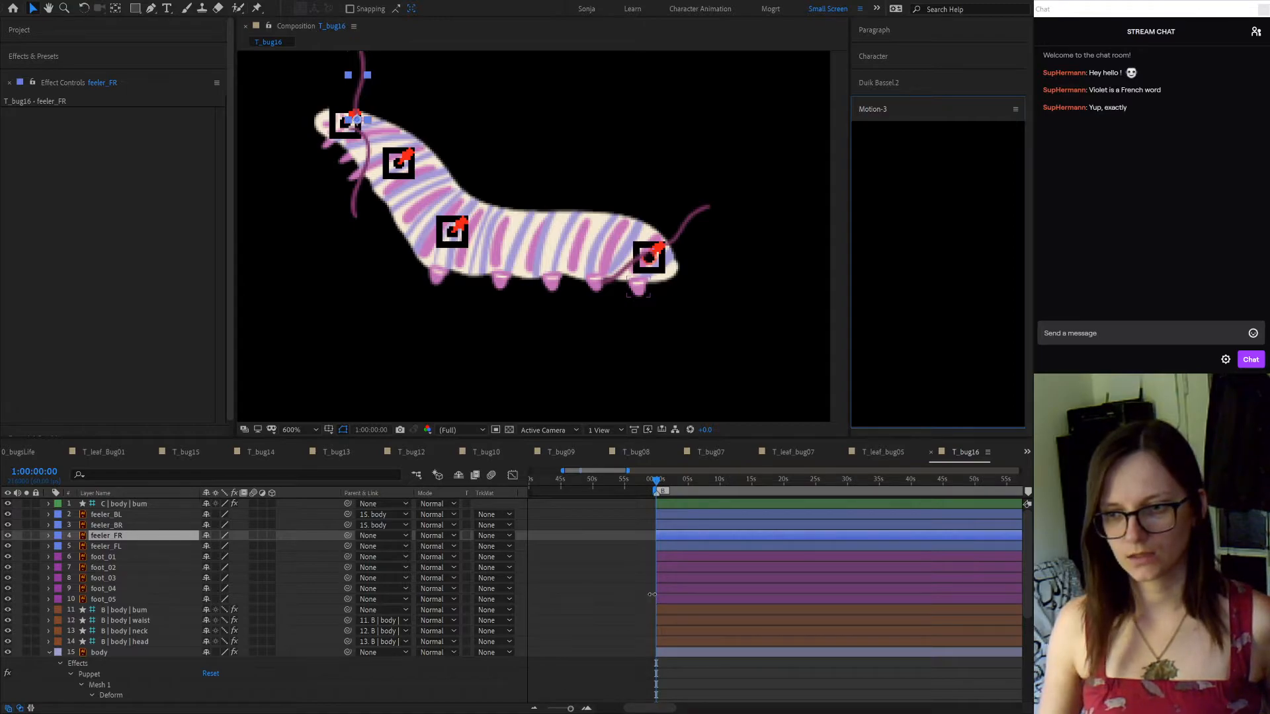
{"action": "scroll", "coordinate": [708, 585], "scroll_direction": "down", "scroll_amount": 5}
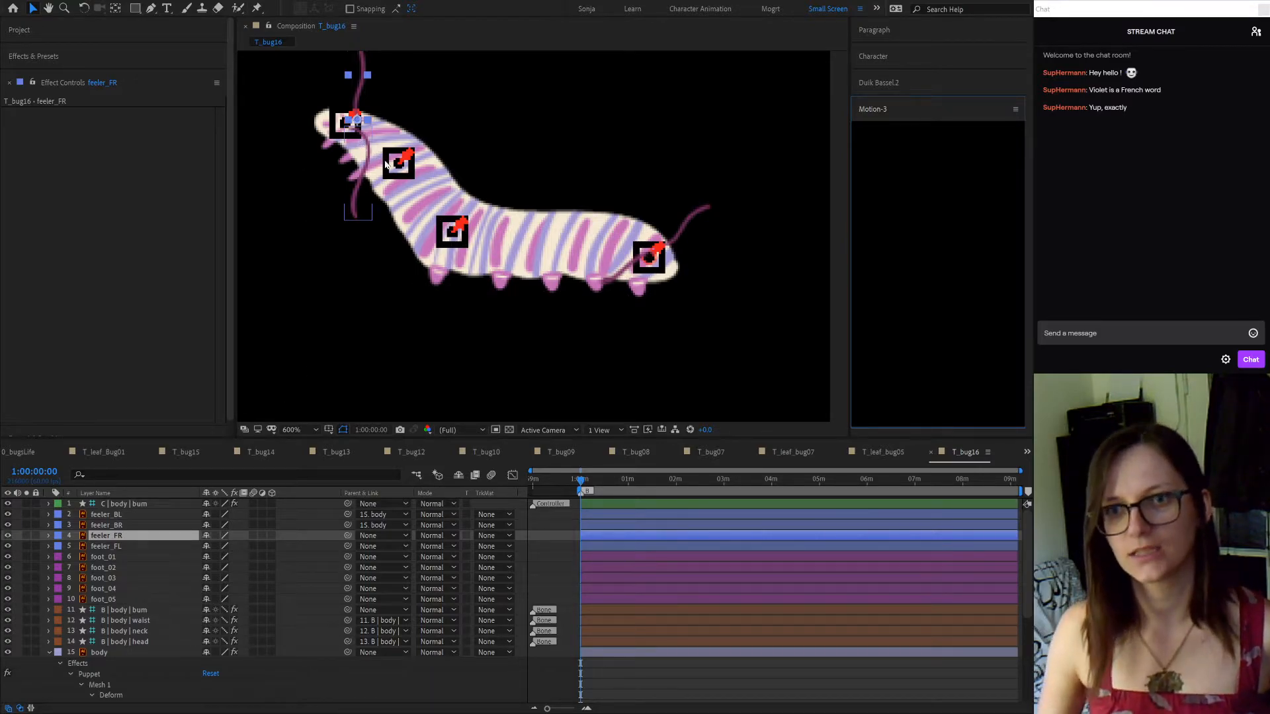
{"action": "left_click", "coordinate": [103, 557]}
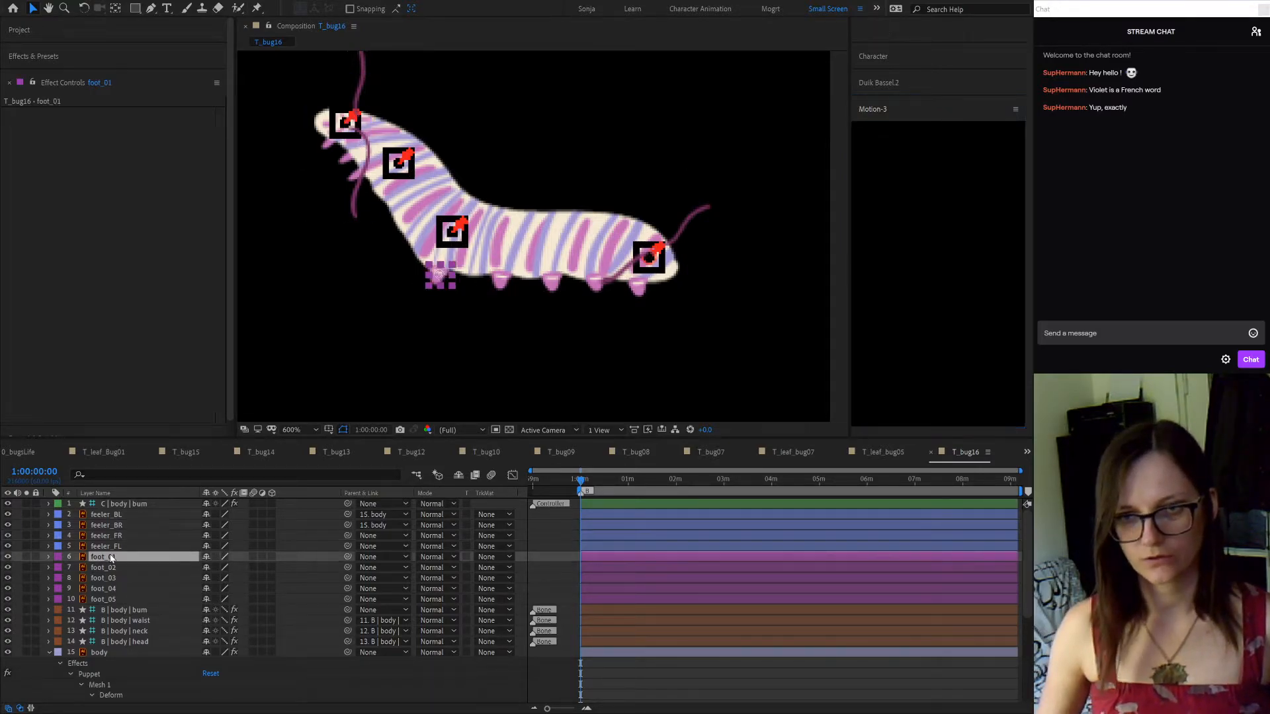
{"action": "scroll", "coordinate": [124, 588], "scroll_direction": "down", "scroll_amount": 3}
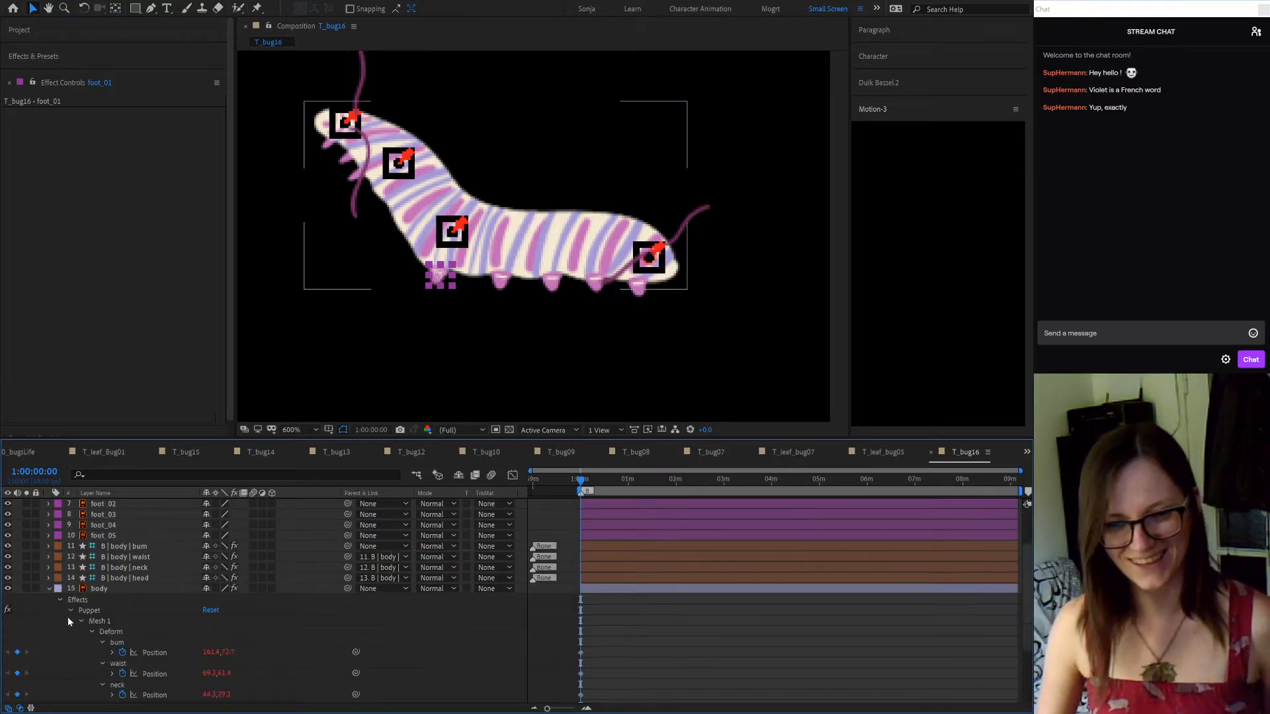
{"action": "left_click", "coordinate": [51, 587]}
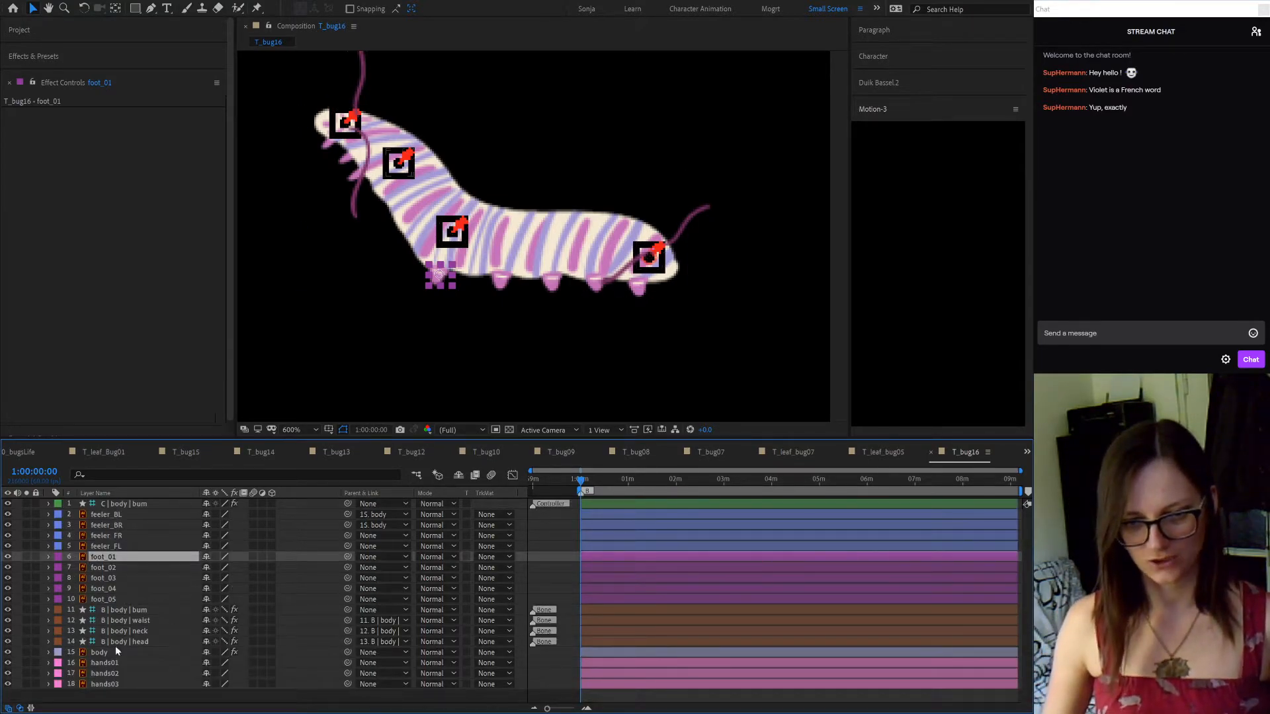
Parent the hands01, hands02 and hands03 layers to the B | body | head bone
{"action": "left_click", "coordinate": [119, 665]}
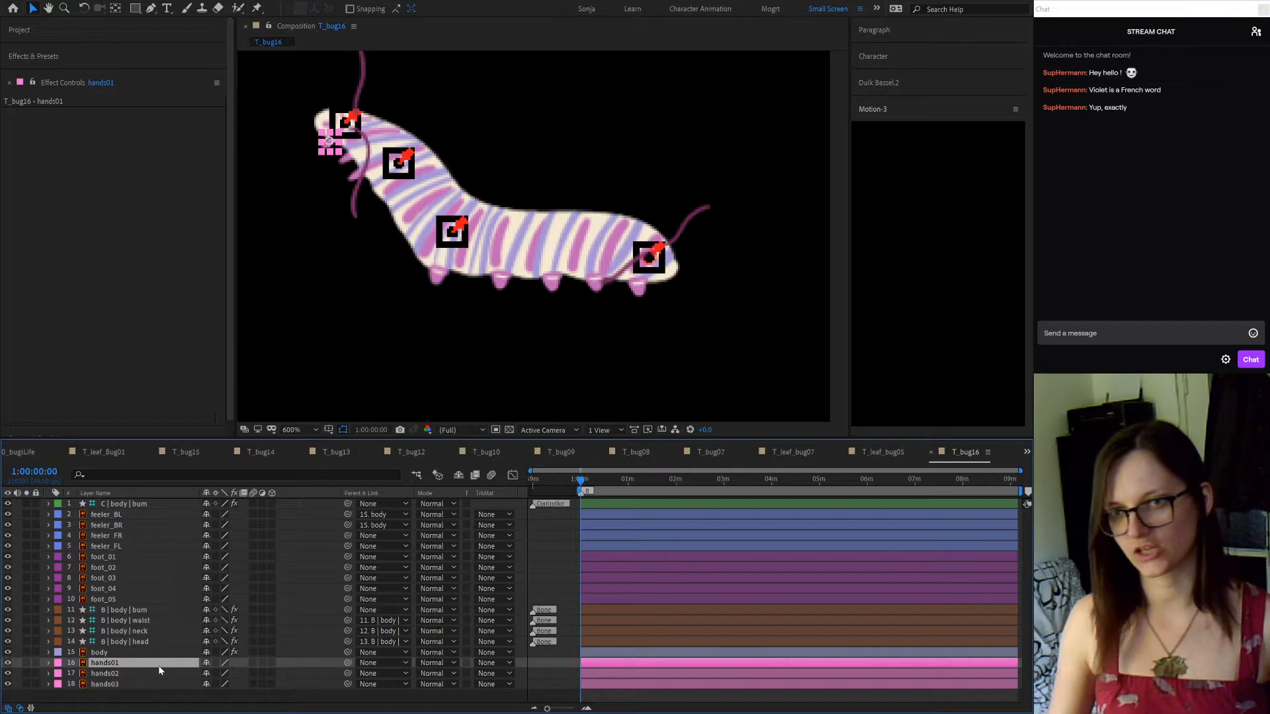
{"action": "left_click", "coordinate": [112, 684], "text": "shift"}
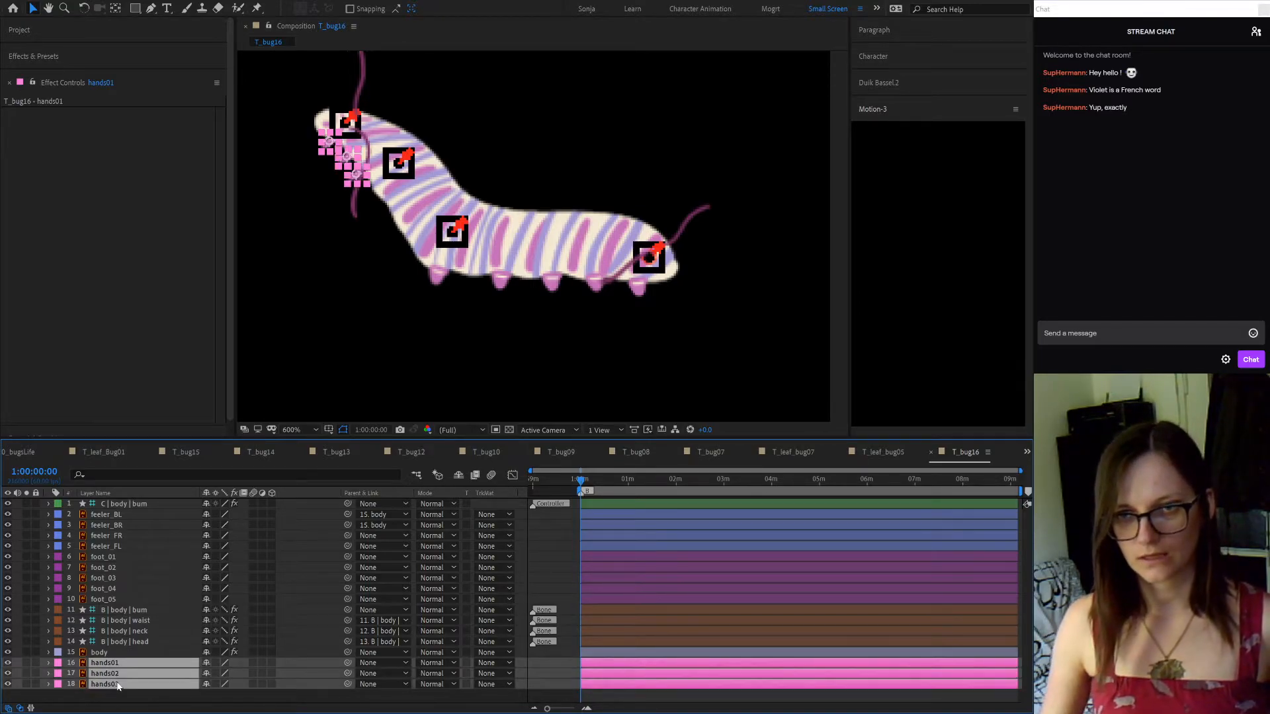
{"action": "left_click", "coordinate": [172, 651]}
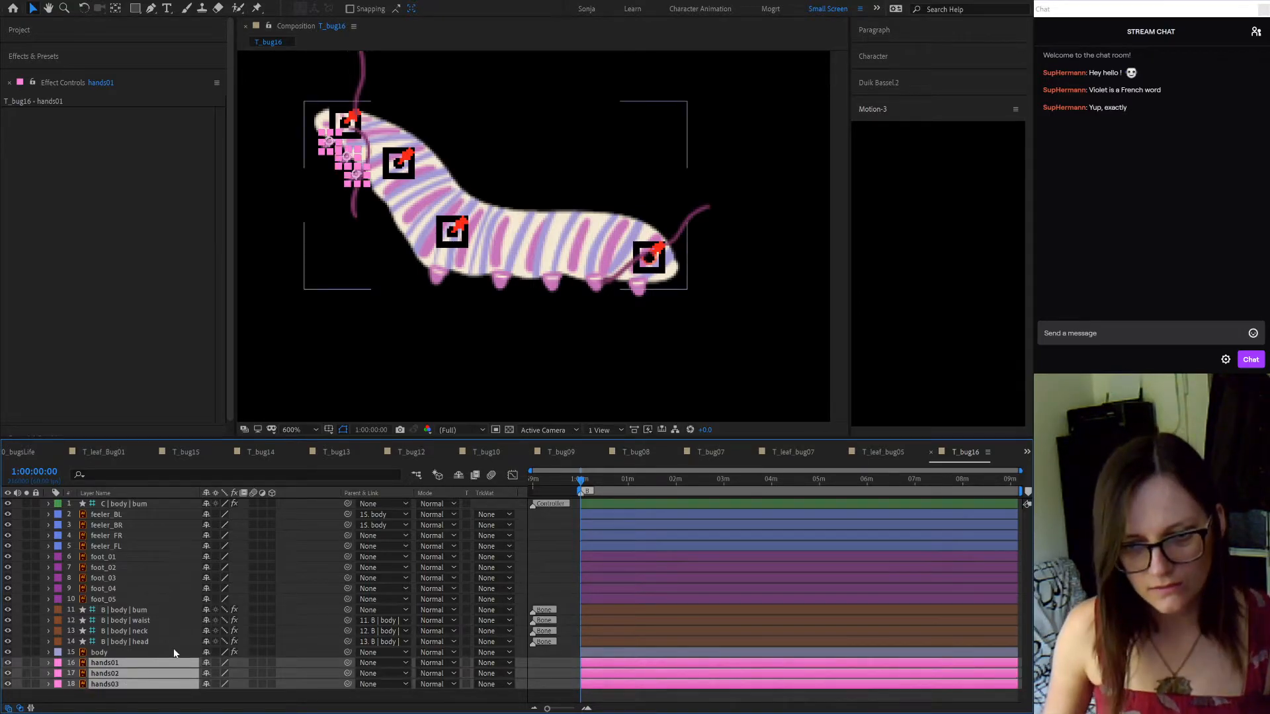
{"action": "left_click", "coordinate": [134, 686]}
{"action": "left_click", "coordinate": [120, 664], "text": "shift"}
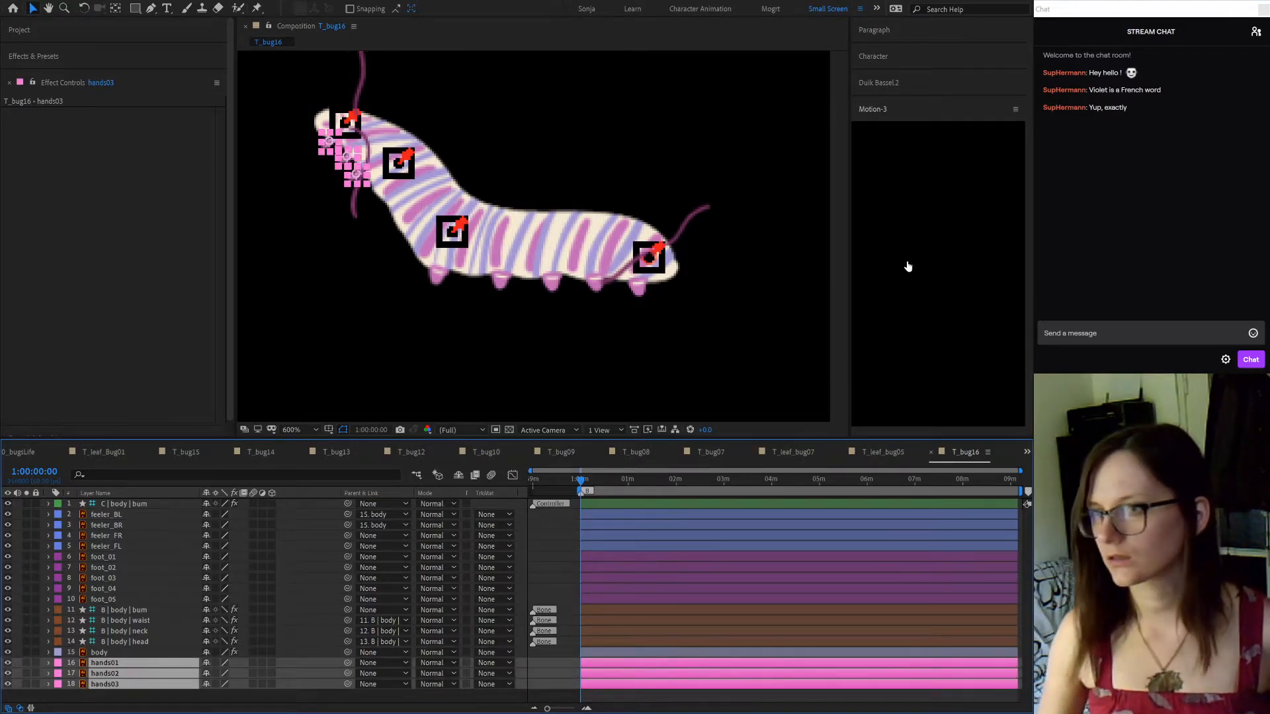
{"action": "left_click", "coordinate": [1016, 163]}
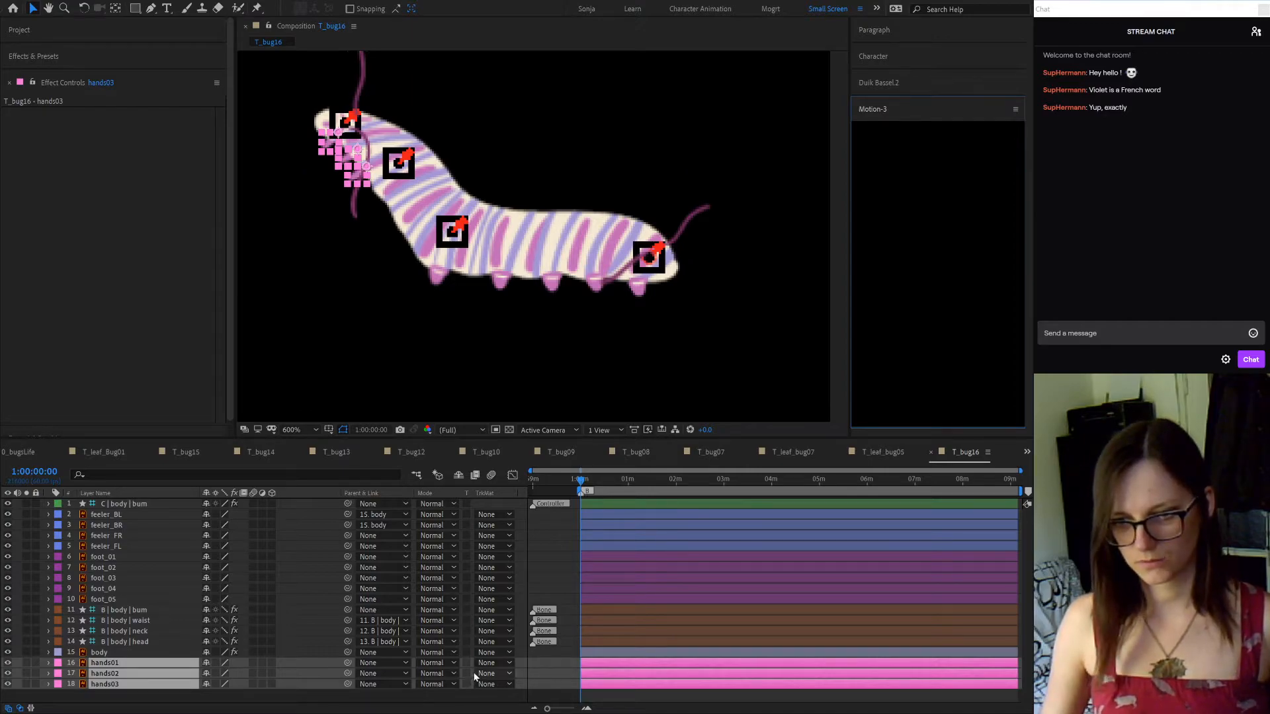
{"action": "left_click_drag", "start_coordinate": [346, 663], "coordinate": [152, 649]}
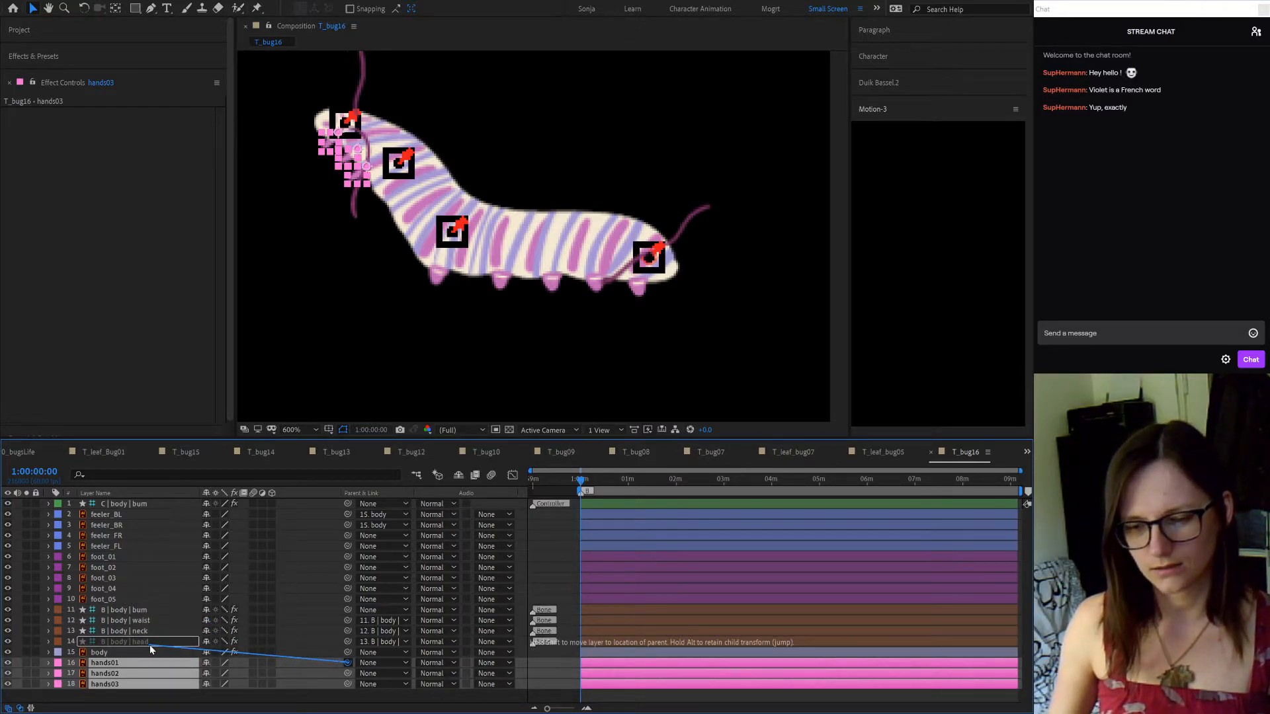
{"action": "left_click_drag", "start_coordinate": [149, 645], "coordinate": [150, 645]}
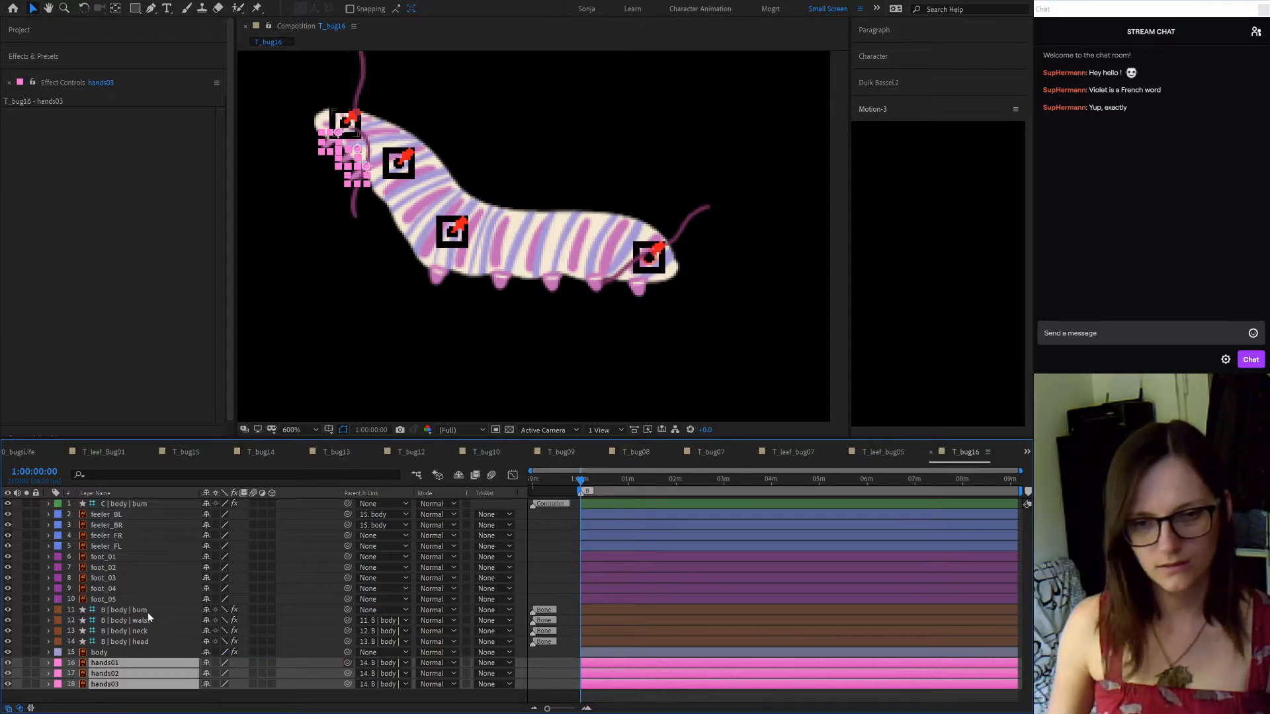
Parent the foot_01 and foot_02 layers to the B | body | waist bone
{"action": "left_click", "coordinate": [116, 599]}
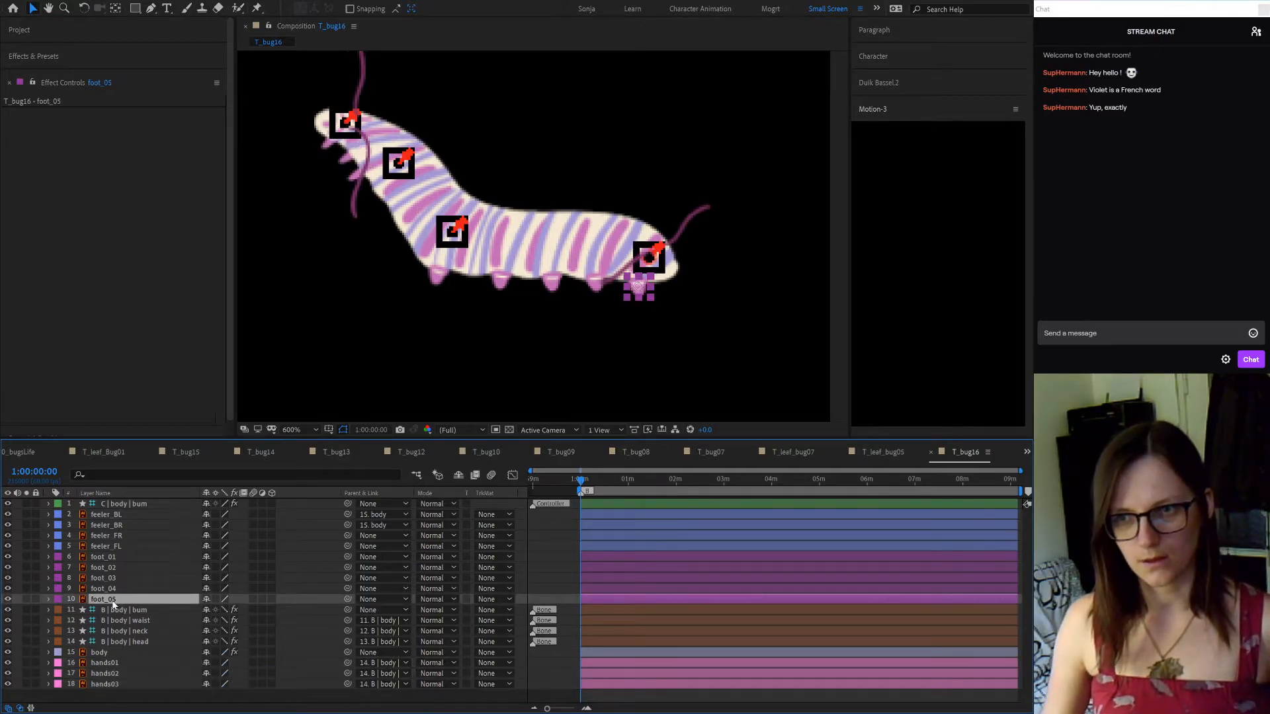
{"action": "left_click", "coordinate": [440, 277]}
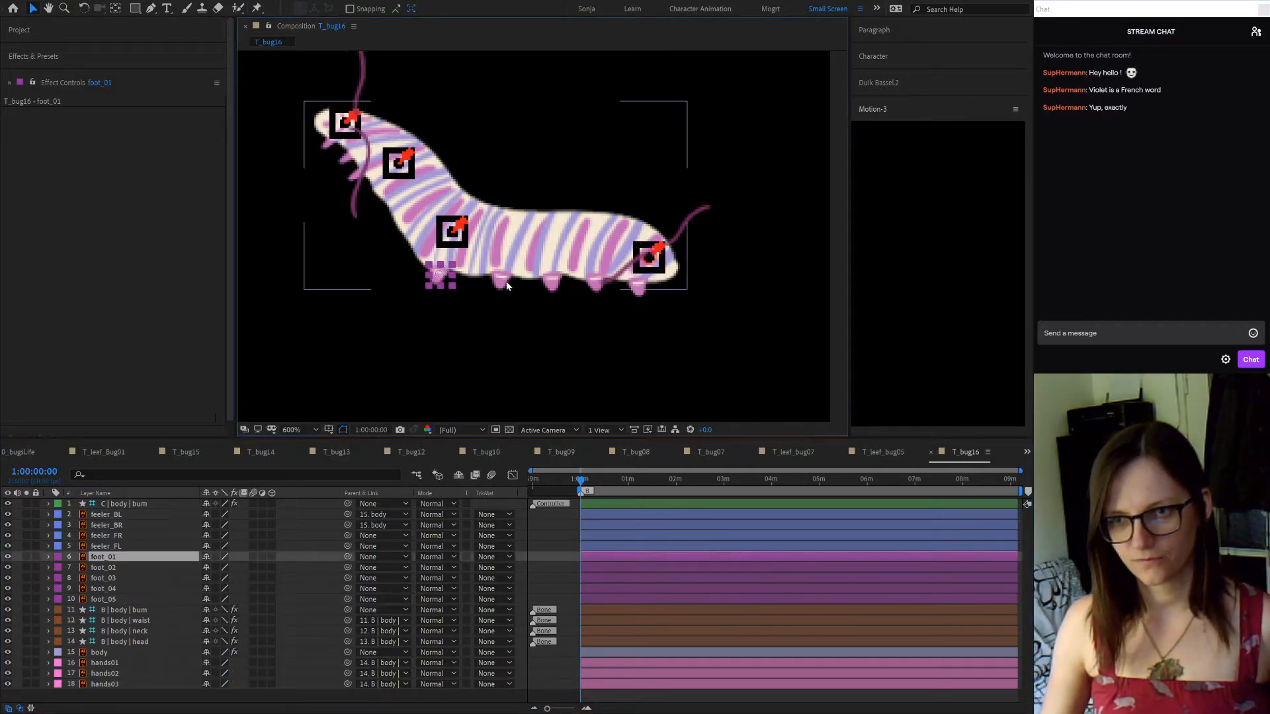
{"action": "left_click", "coordinate": [502, 283], "text": "shift"}
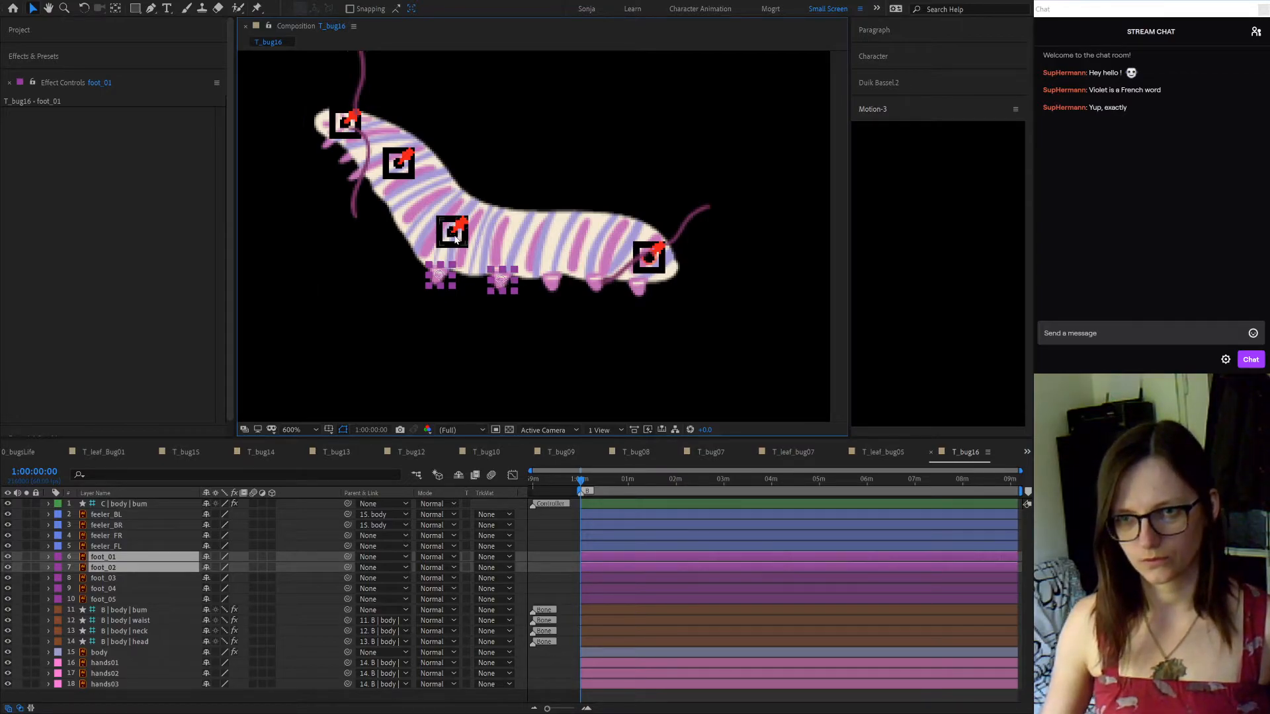
{"action": "left_click_drag", "start_coordinate": [347, 557], "coordinate": [152, 621]}
Parent the foot_03, foot_04 and foot_05 layers to the body layer
{"action": "left_click", "coordinate": [110, 579]}
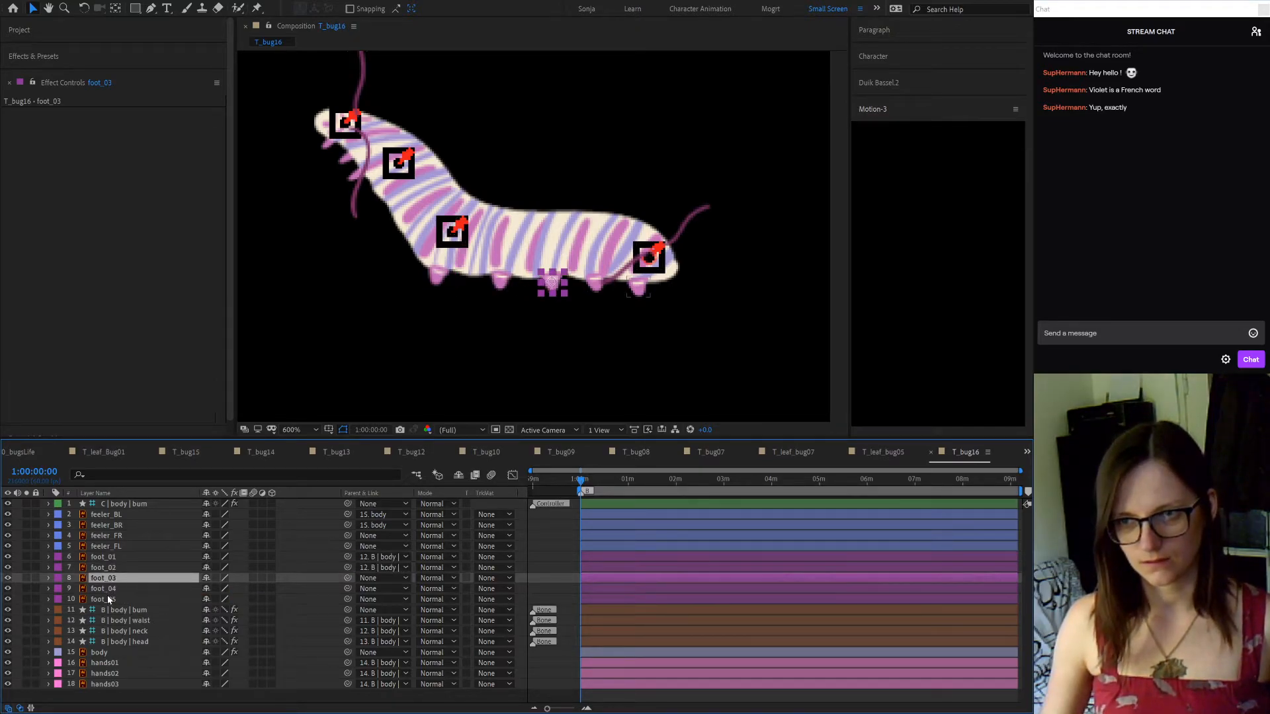
{"action": "left_click", "coordinate": [107, 598], "text": "shift"}
{"action": "left_click_drag", "start_coordinate": [347, 577], "coordinate": [130, 651]}
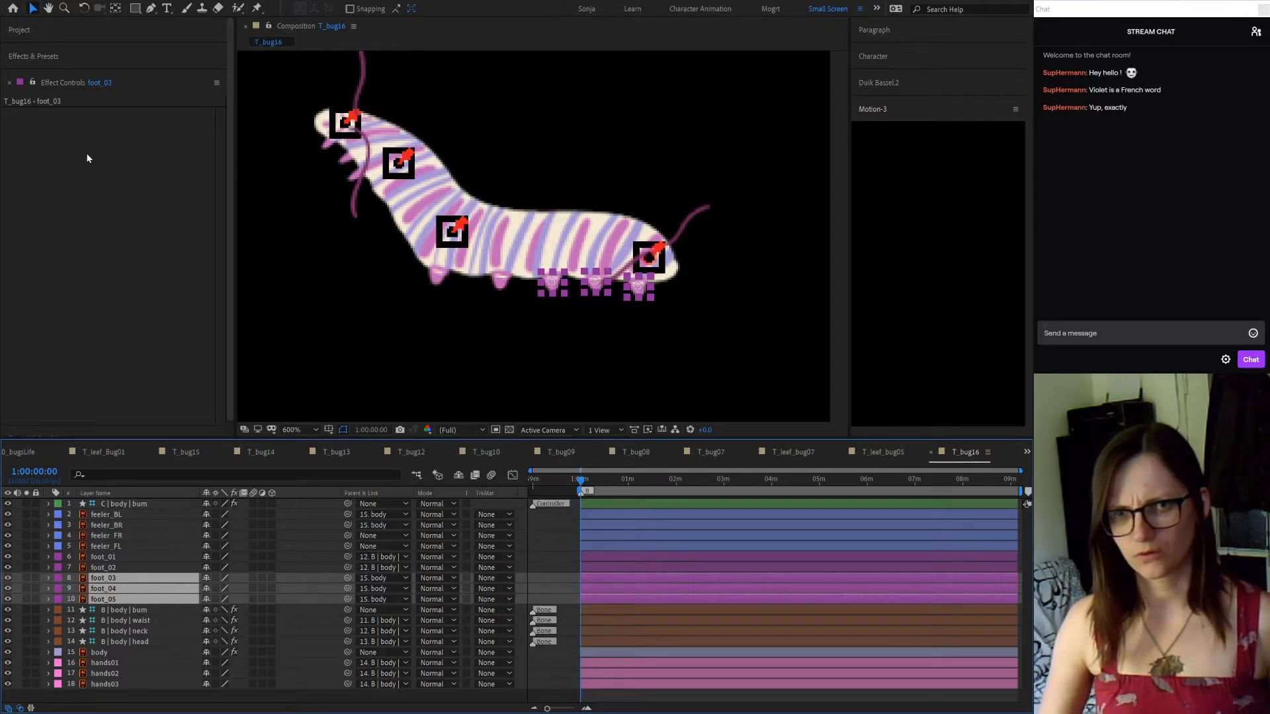
Test the FK Overlap Curve control on the C | body | bum controller and undo the change
{"action": "left_click", "coordinate": [136, 505]}
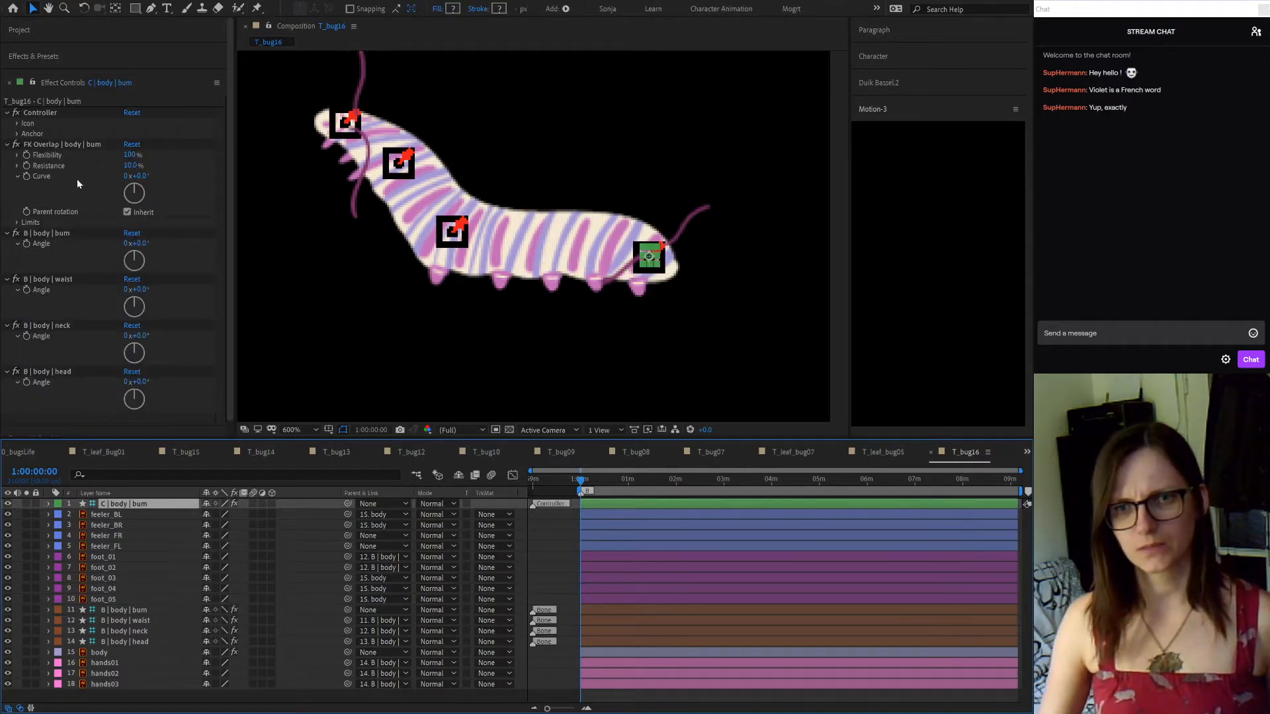
{"action": "left_click_drag", "start_coordinate": [145, 192], "coordinate": [149, 193]}
{"action": "key", "text": "ctrl+z"}
{"action": "key", "text": "ctrl+z"}
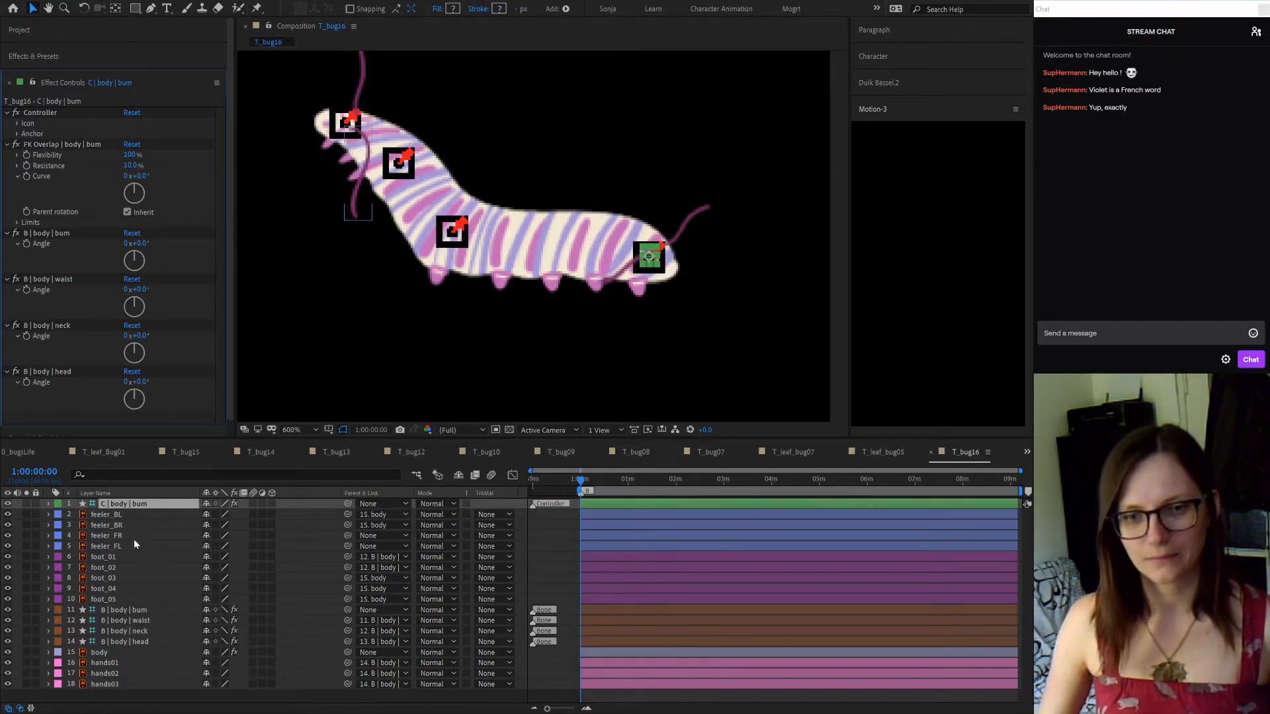
Parent the feeler_BL and feeler_BR layers to the B | body | head bone
{"action": "left_click", "coordinate": [105, 517]}
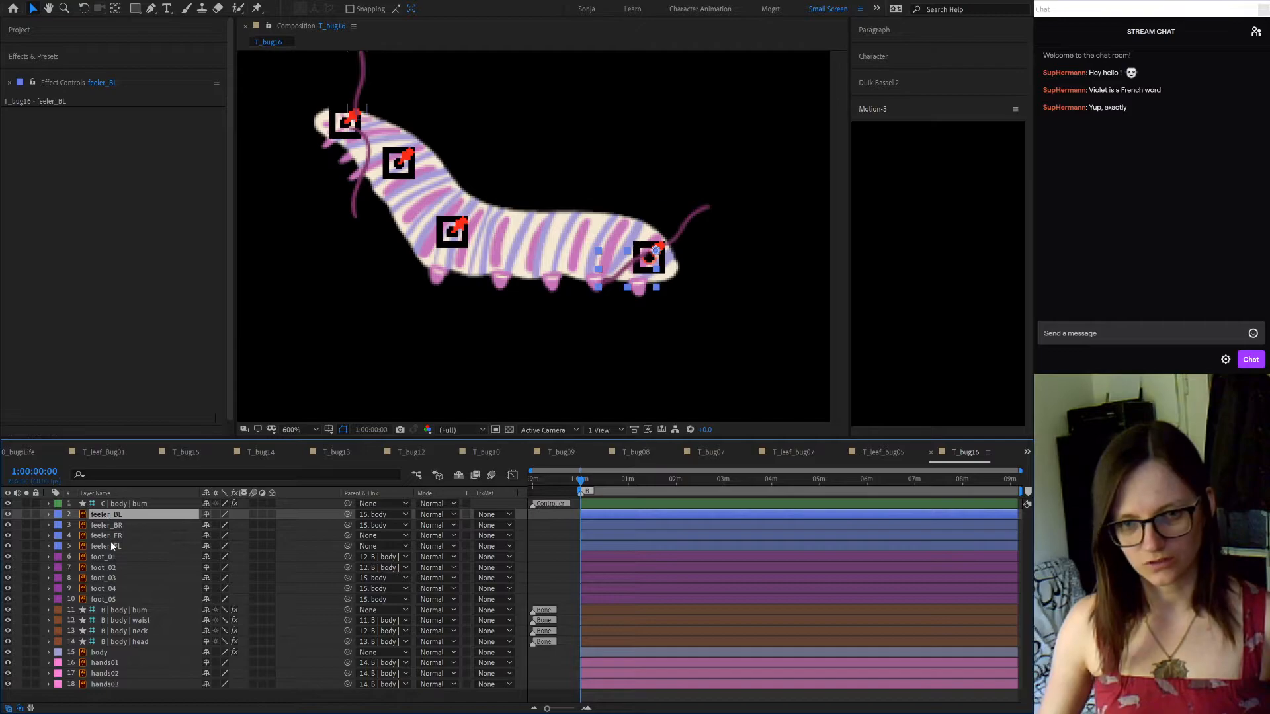
{"action": "left_click", "coordinate": [116, 537], "text": "shift"}
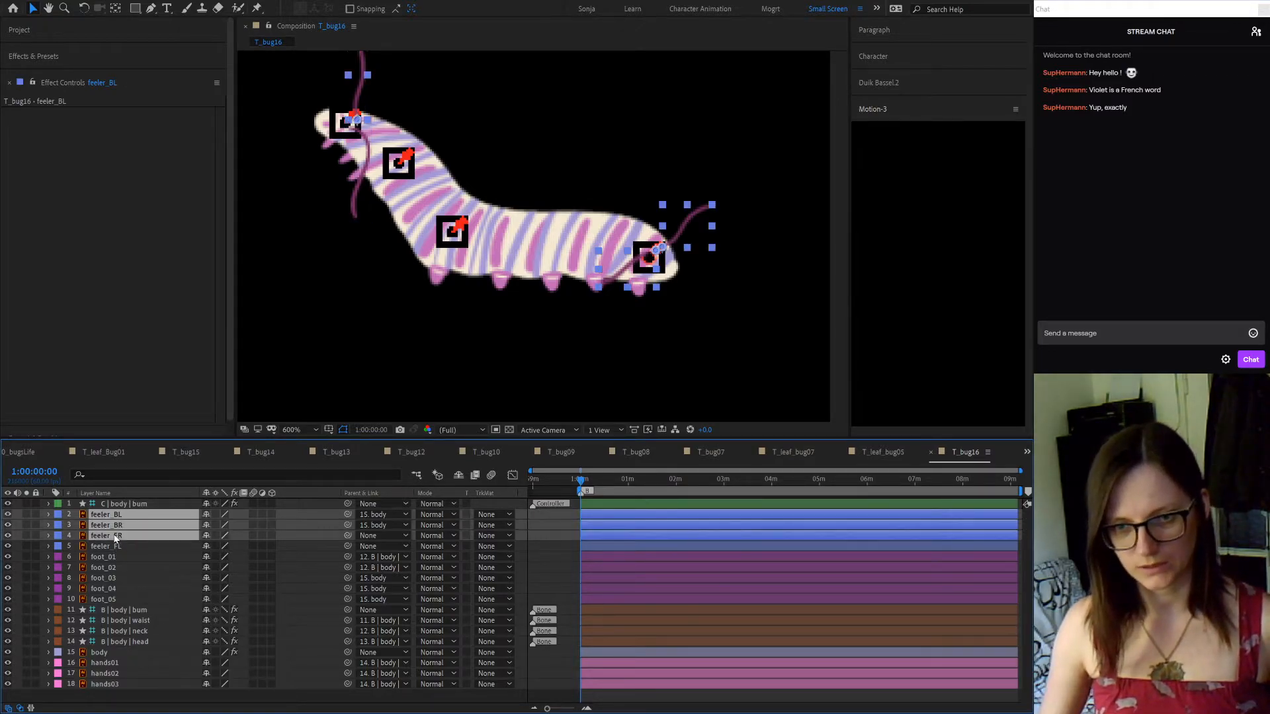
{"action": "left_click", "coordinate": [117, 537], "text": "ctrl"}
{"action": "left_click_drag", "start_coordinate": [347, 526], "coordinate": [140, 610]}
{"action": "left_click_drag", "start_coordinate": [140, 640], "coordinate": [140, 641]}
Parent the feeler_FR and feeler_FL layers to the B | body | bum bone
{"action": "left_click", "coordinate": [118, 536]}
{"action": "left_click", "coordinate": [313, 545], "text": "shift"}
{"action": "left_click_drag", "start_coordinate": [348, 545], "coordinate": [150, 613]}
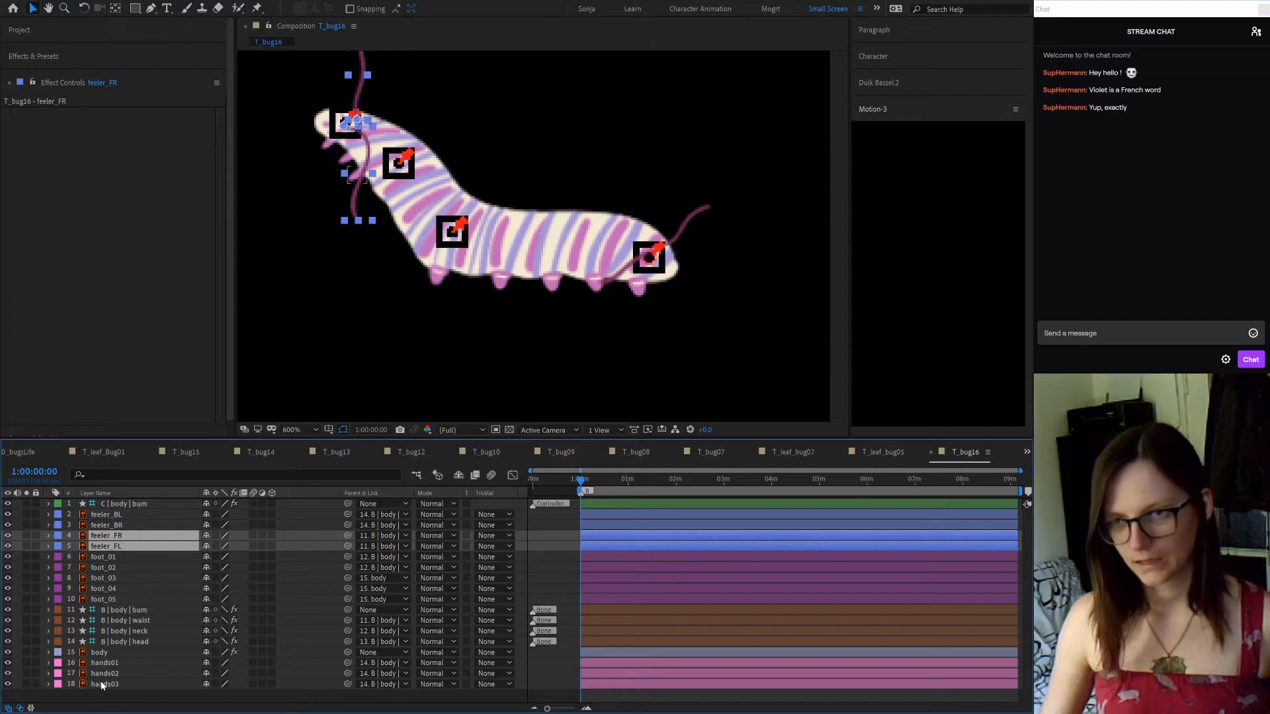
Parent the foot_03, foot_04 and foot_05 layers to the B | body | bum bone and deselect them
{"action": "left_click", "coordinate": [100, 684]}
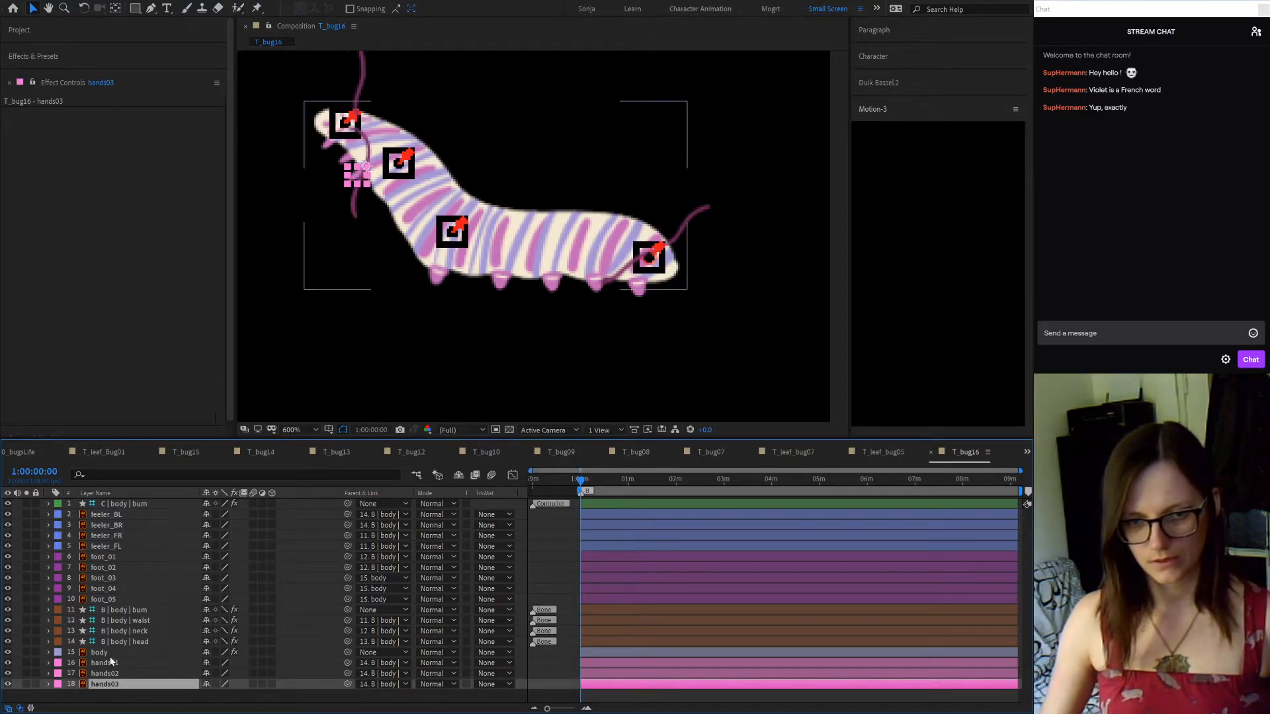
{"action": "left_click", "coordinate": [114, 599]}
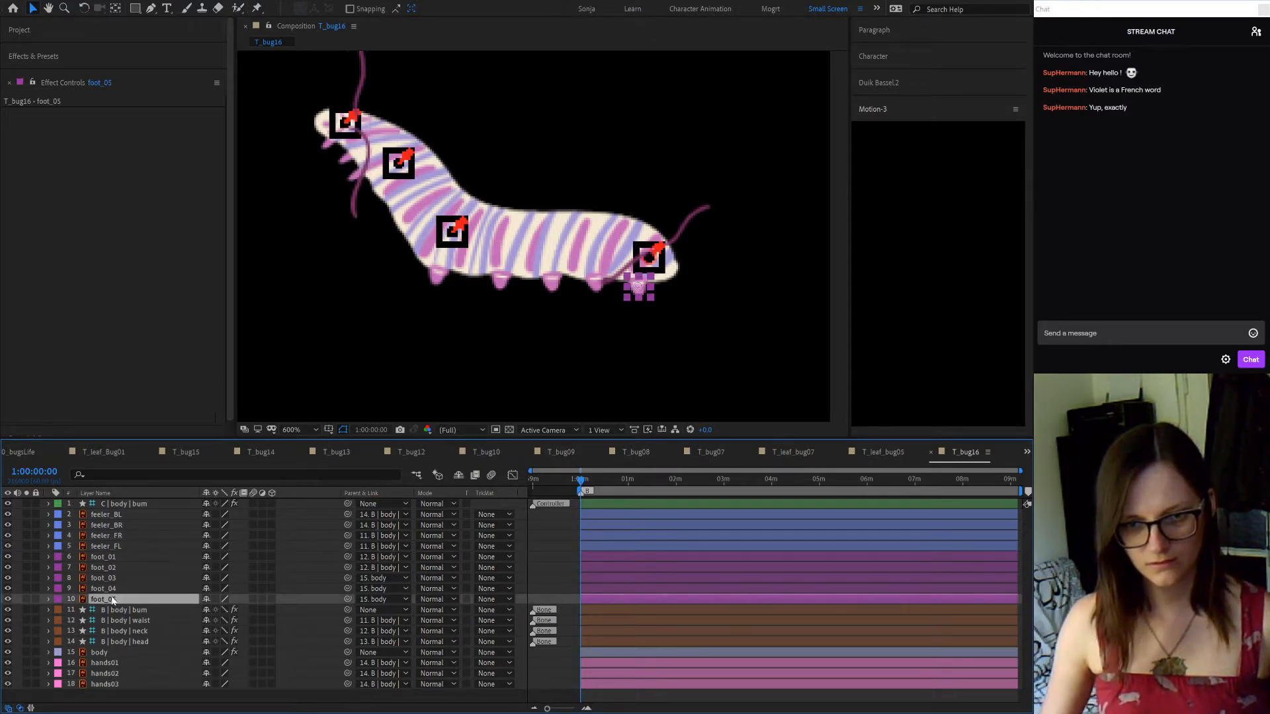
{"action": "left_click", "coordinate": [109, 587], "text": "ctrl"}
{"action": "left_click", "coordinate": [110, 578], "text": "ctrl"}
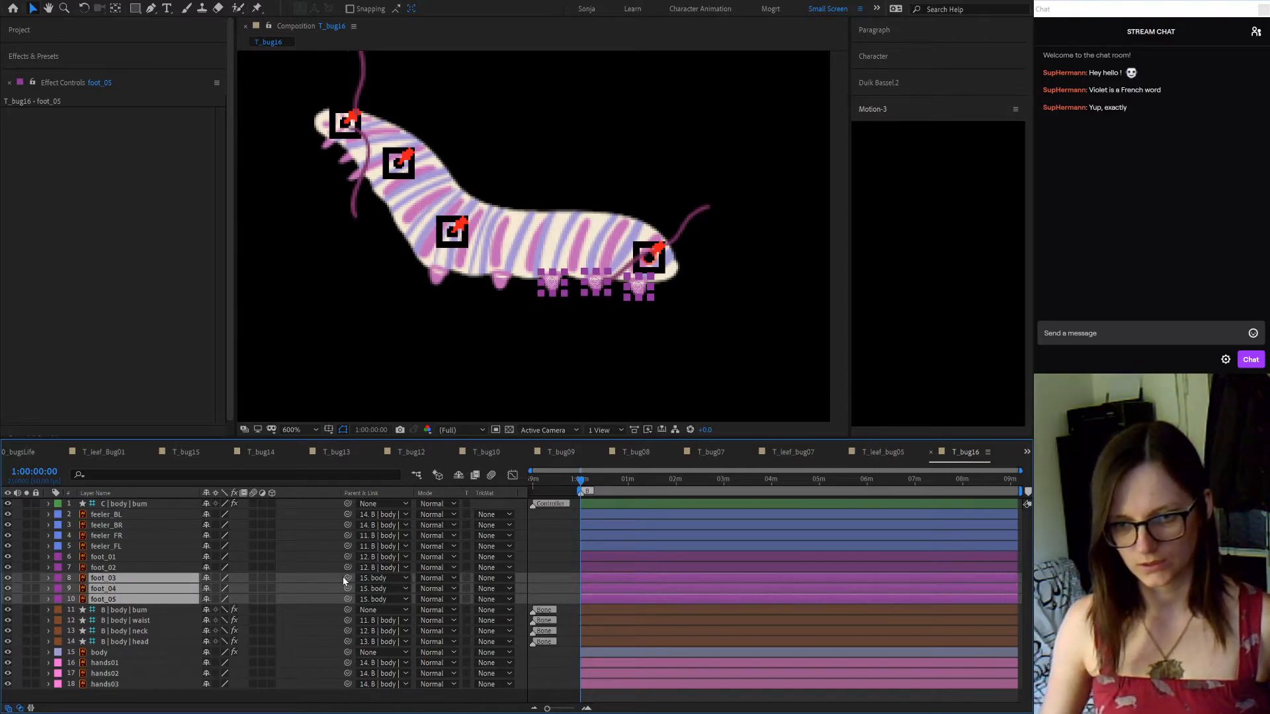
{"action": "left_click", "coordinate": [344, 580]}
{"action": "left_click", "coordinate": [99, 652], "text": "shift"}
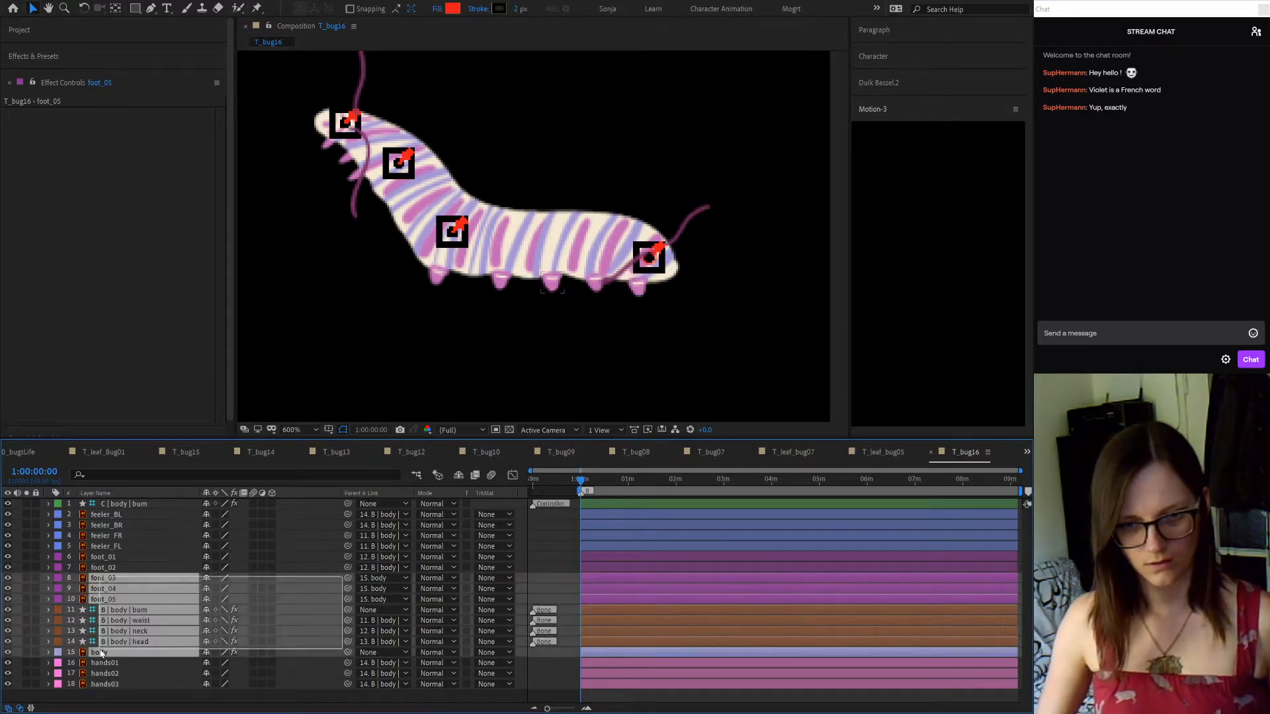
{"action": "left_click", "coordinate": [113, 578]}
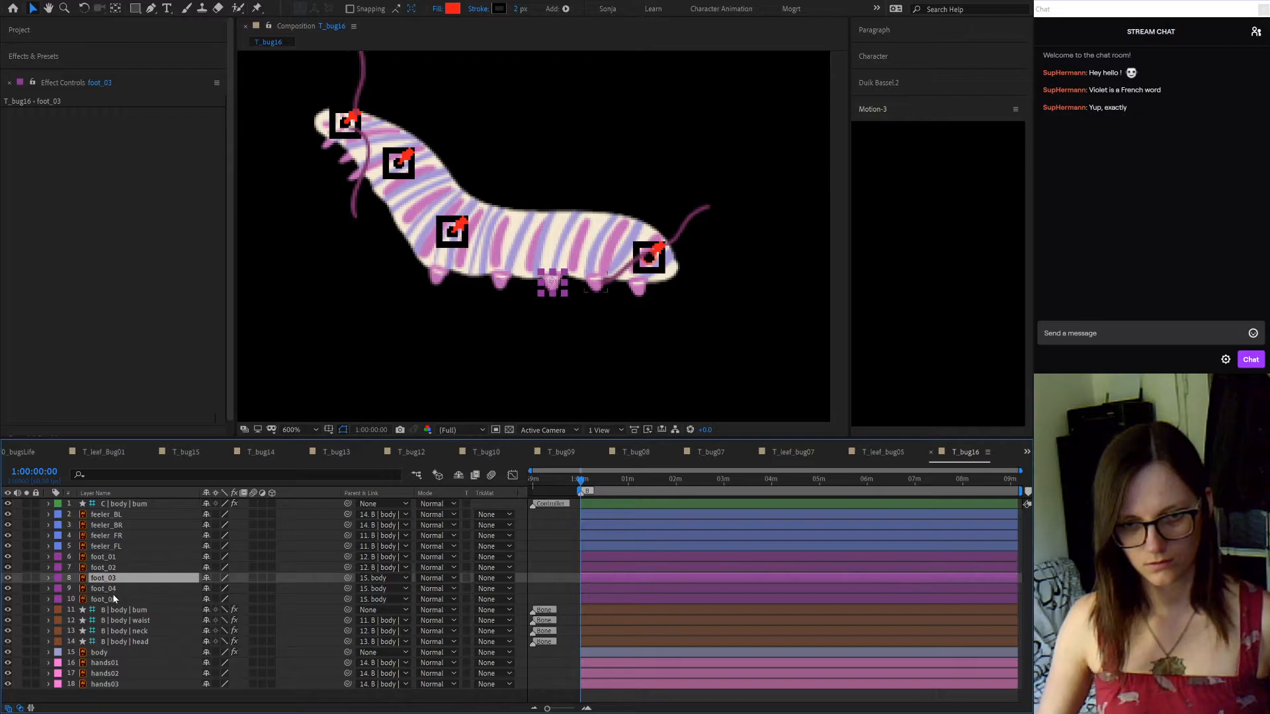
{"action": "left_click", "coordinate": [113, 599], "text": "shift"}
{"action": "left_click_drag", "start_coordinate": [346, 599], "coordinate": [142, 614]}
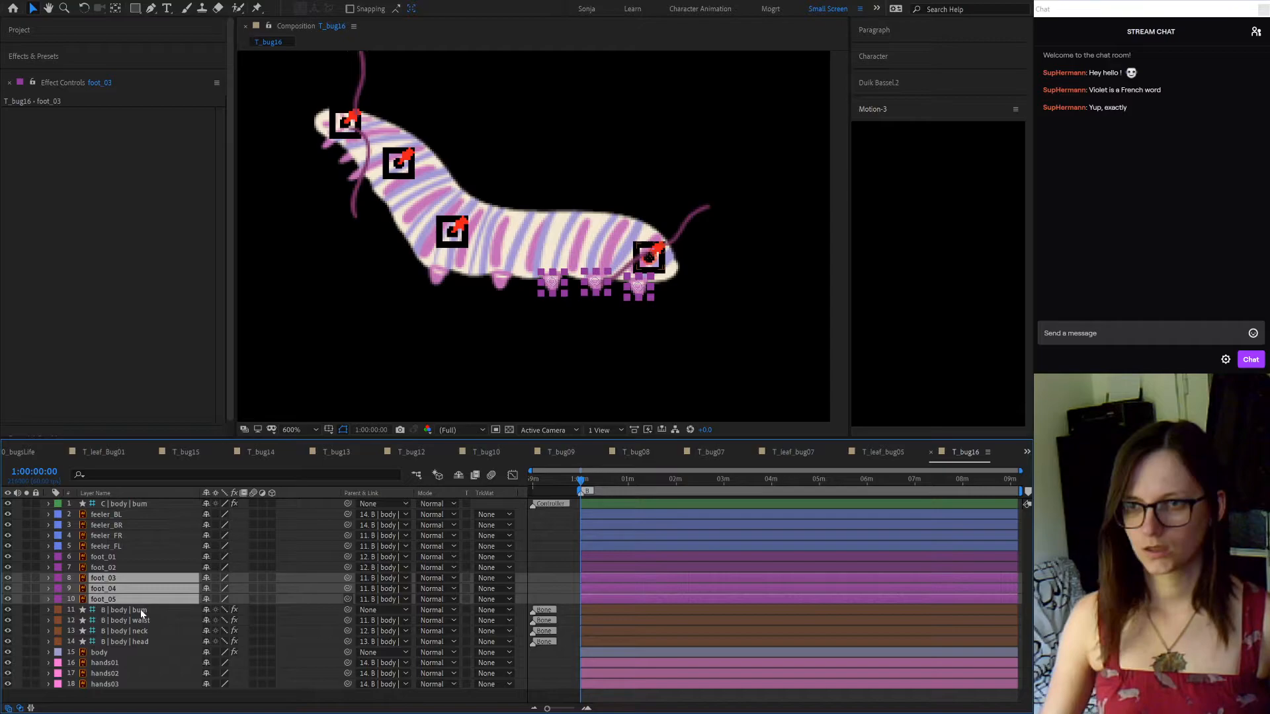
{"action": "left_click", "coordinate": [553, 667]}
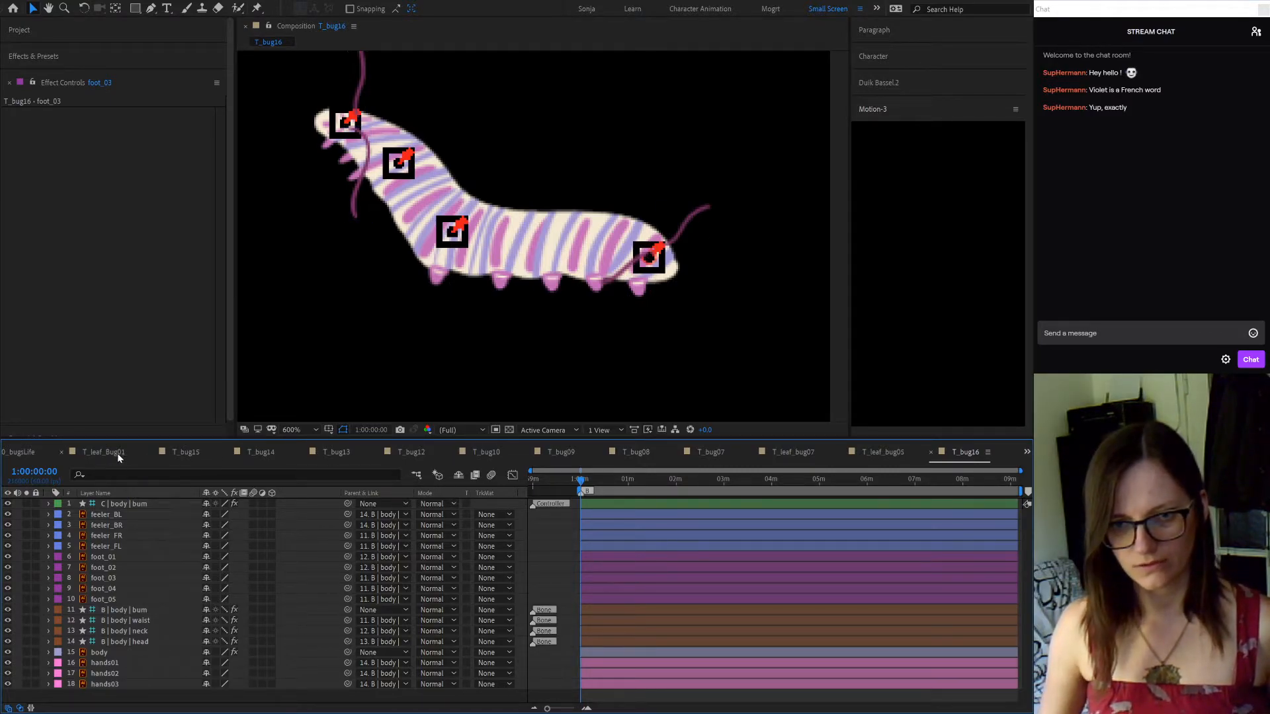
Check T_bug15's timing, advance T_bug16 by 4 seconds to 1:00:04:00, and place a marker and the work area end there
{"action": "left_click", "coordinate": [185, 452]}
{"action": "left_click", "coordinate": [940, 485]}
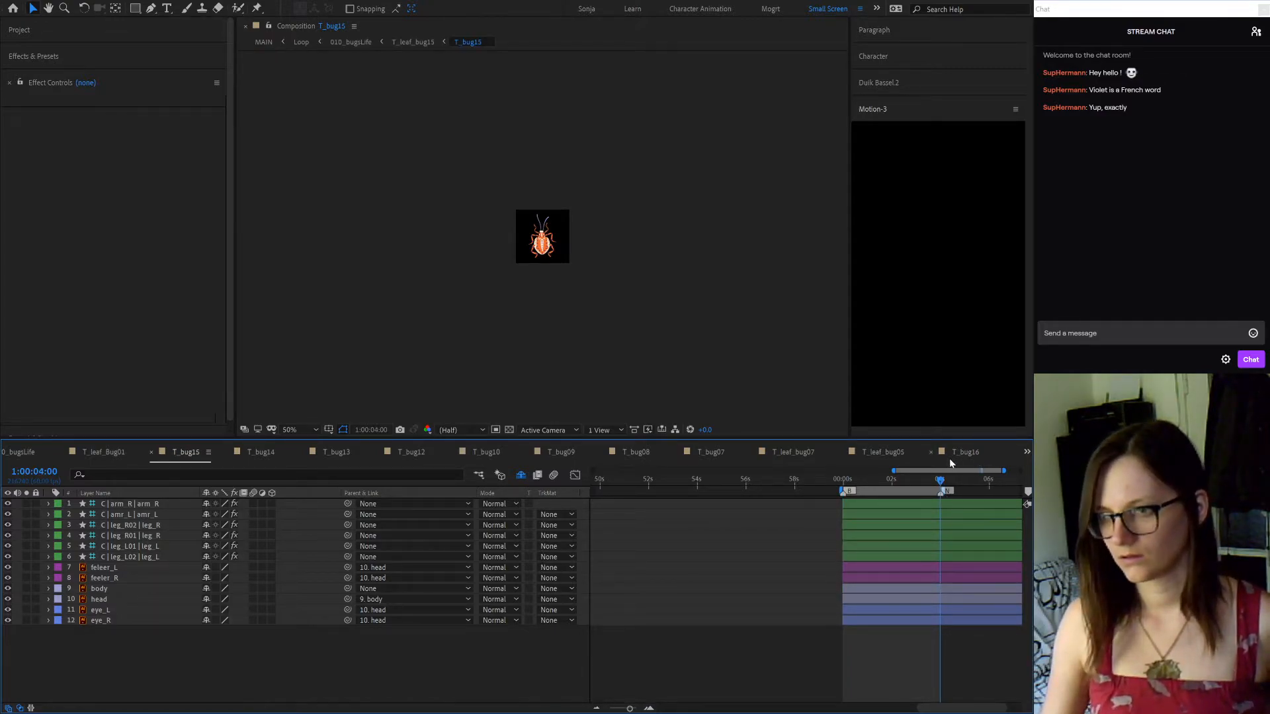
{"action": "left_click", "coordinate": [967, 453]}
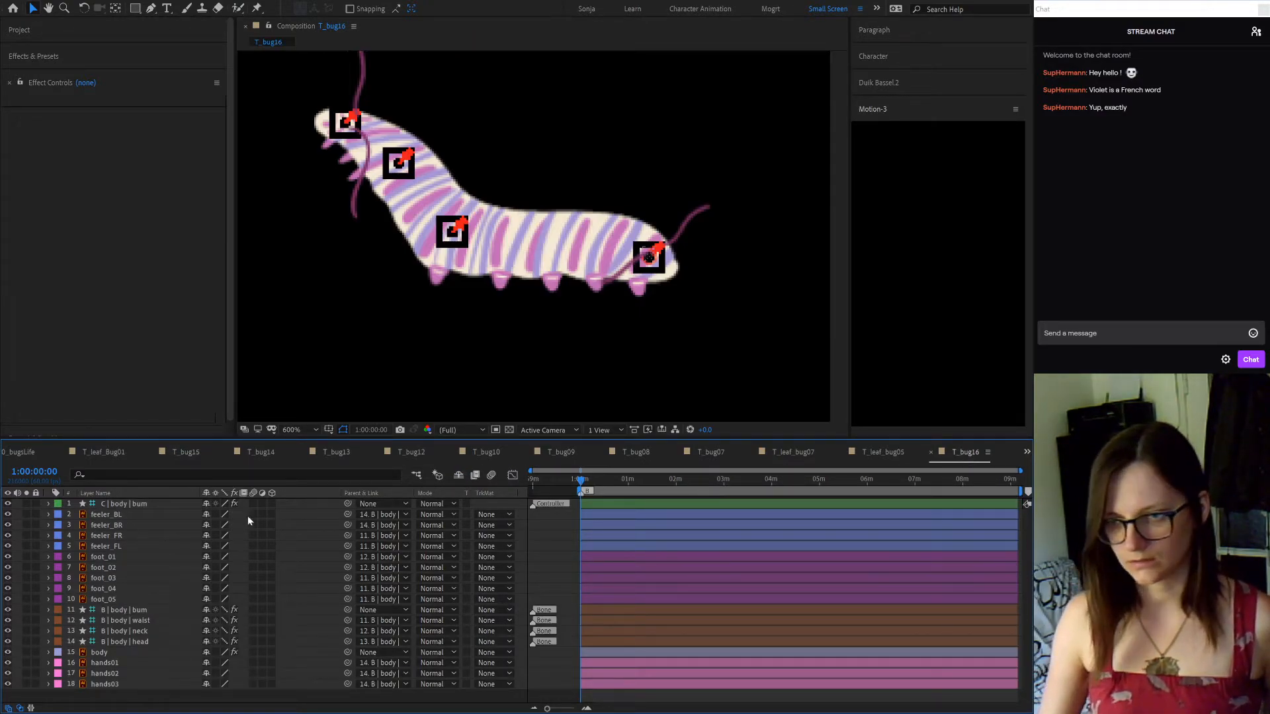
{"action": "key", "text": "alt+shift+j"}
{"action": "type", "text": "+4."}
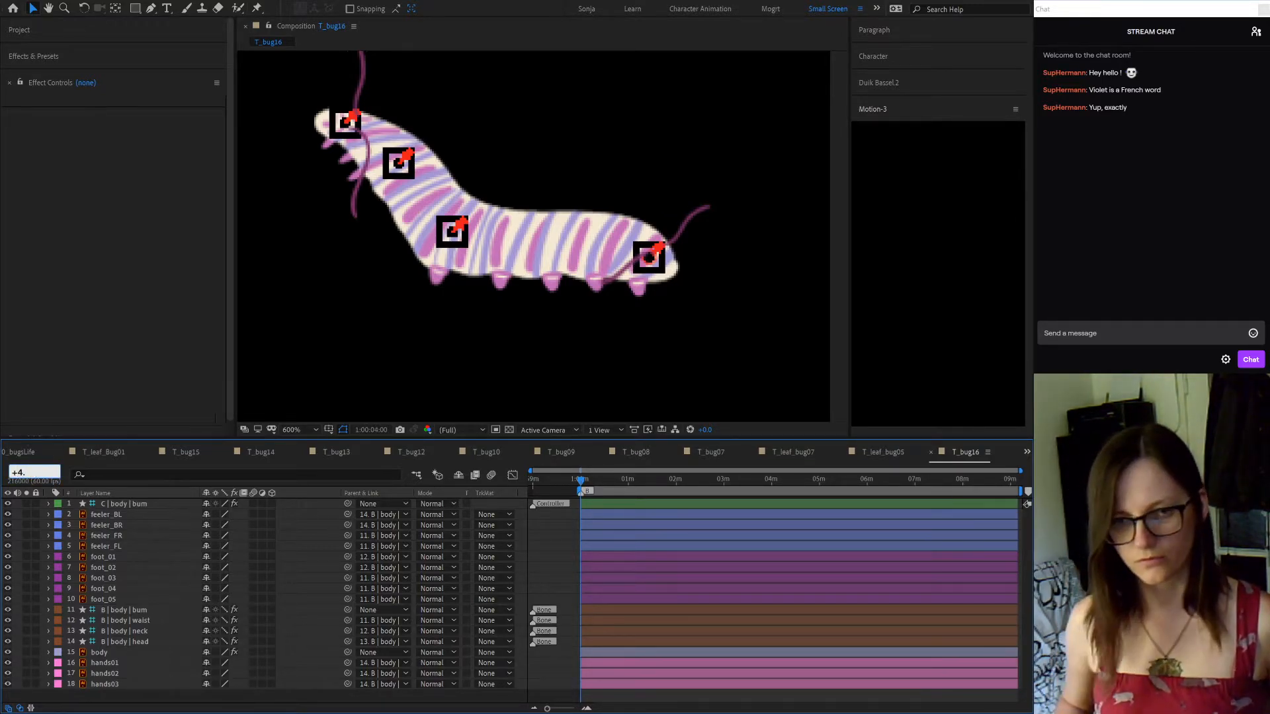
{"action": "key", "text": "Return"}
{"action": "key", "text": "equal"}
{"action": "key", "text": "equal"}
{"action": "key", "text": "equal"}
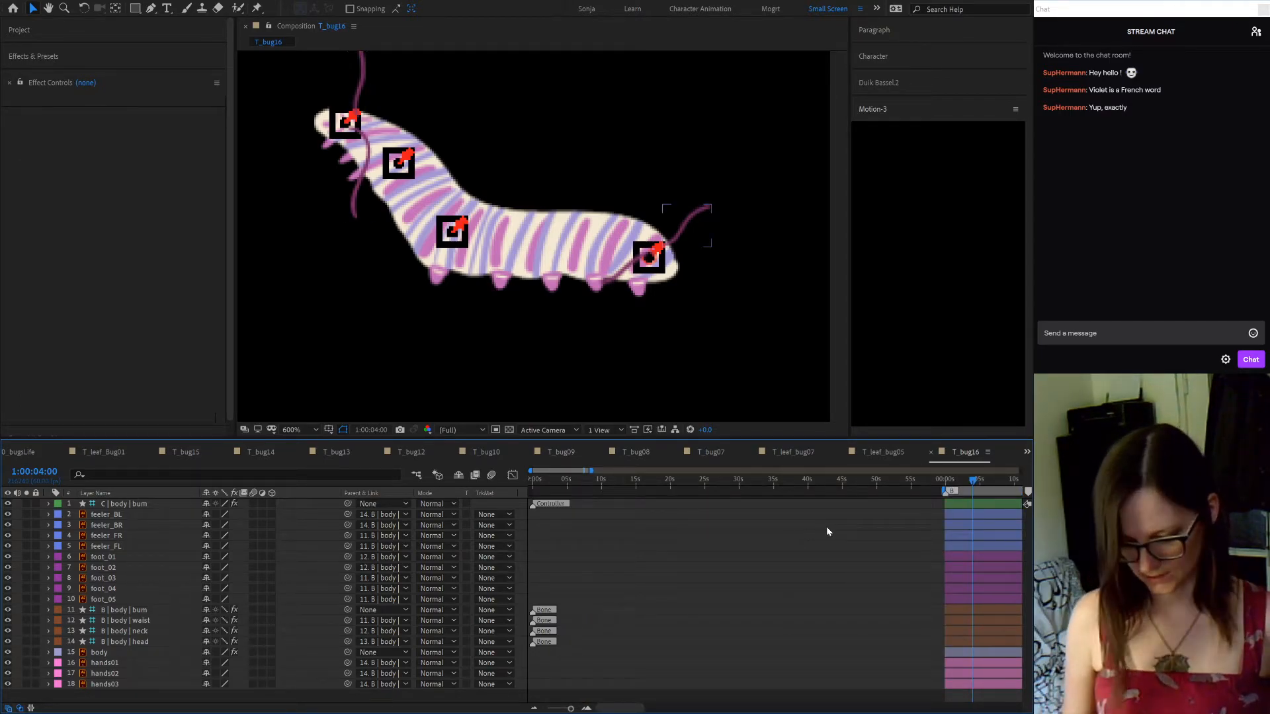
{"action": "left_click", "coordinate": [999, 515]}
{"action": "scroll", "coordinate": [947, 508], "scroll_direction": "up", "scroll_amount": 4}
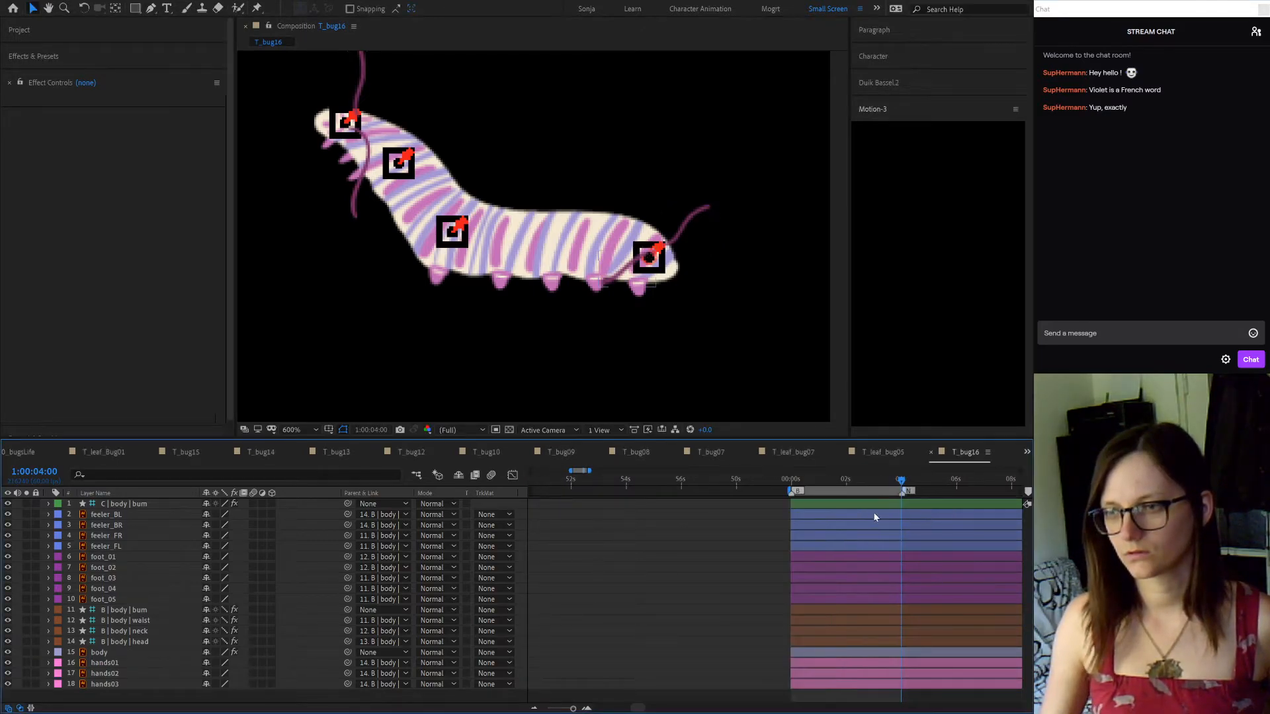
{"action": "scroll", "coordinate": [874, 504], "scroll_direction": "up", "scroll_amount": 2}
At 1:00:00:00, keyframe the C | body | bum controller's Curve and the bum, waist, neck and head Angles, and reveal those keyframes in the timeline
{"action": "left_click_drag", "start_coordinate": [721, 486], "coordinate": [702, 485]}
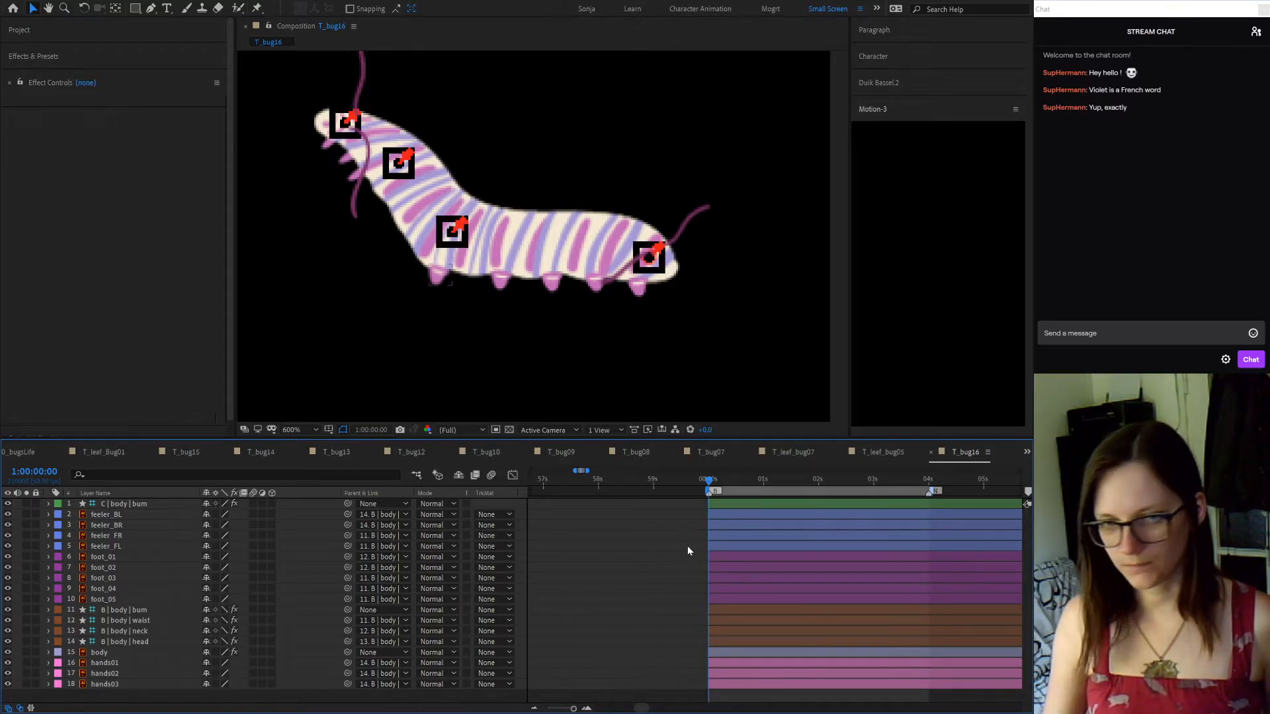
{"action": "left_click", "coordinate": [117, 506]}
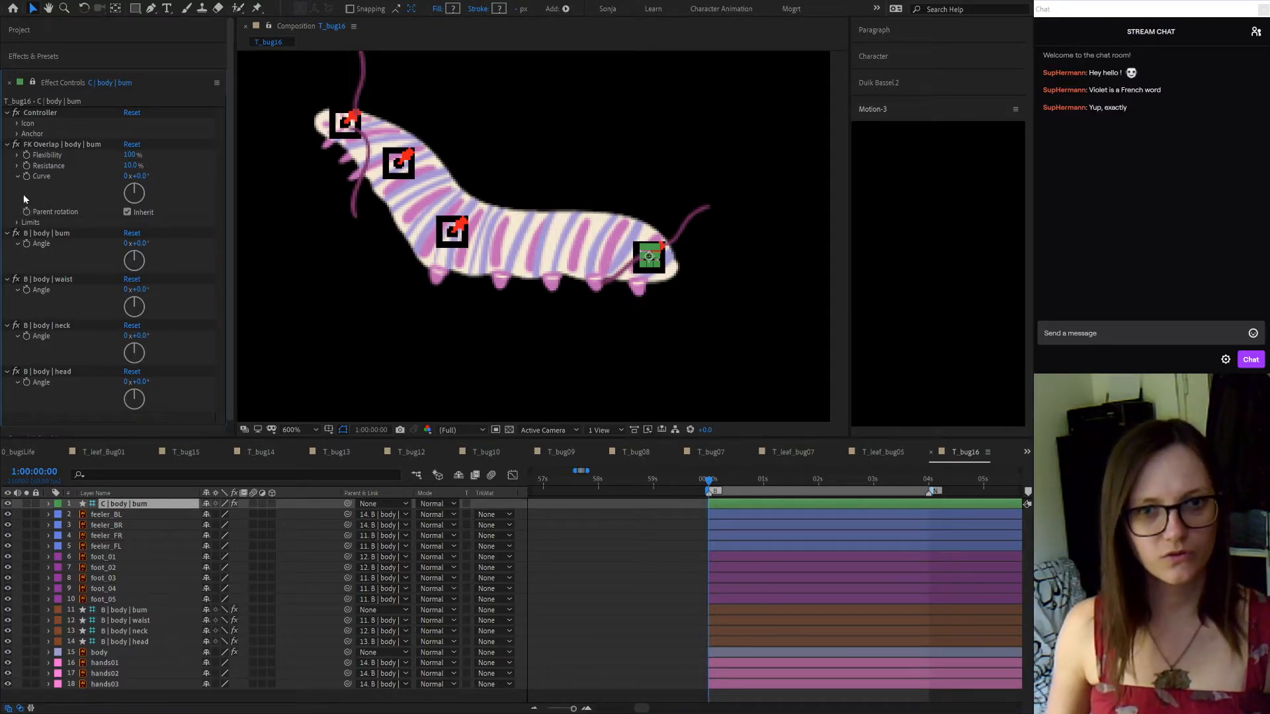
{"action": "left_click", "coordinate": [27, 176]}
{"action": "left_click", "coordinate": [27, 245]}
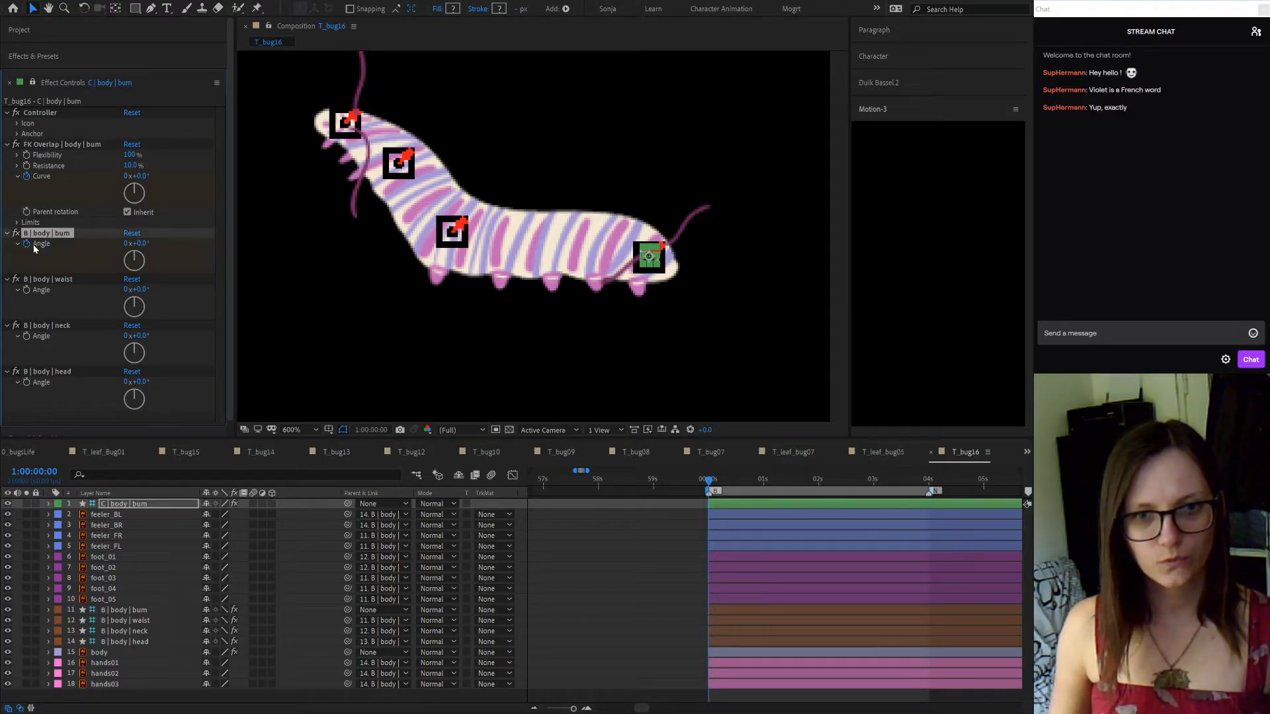
{"action": "left_click", "coordinate": [27, 336]}
{"action": "left_click", "coordinate": [26, 382]}
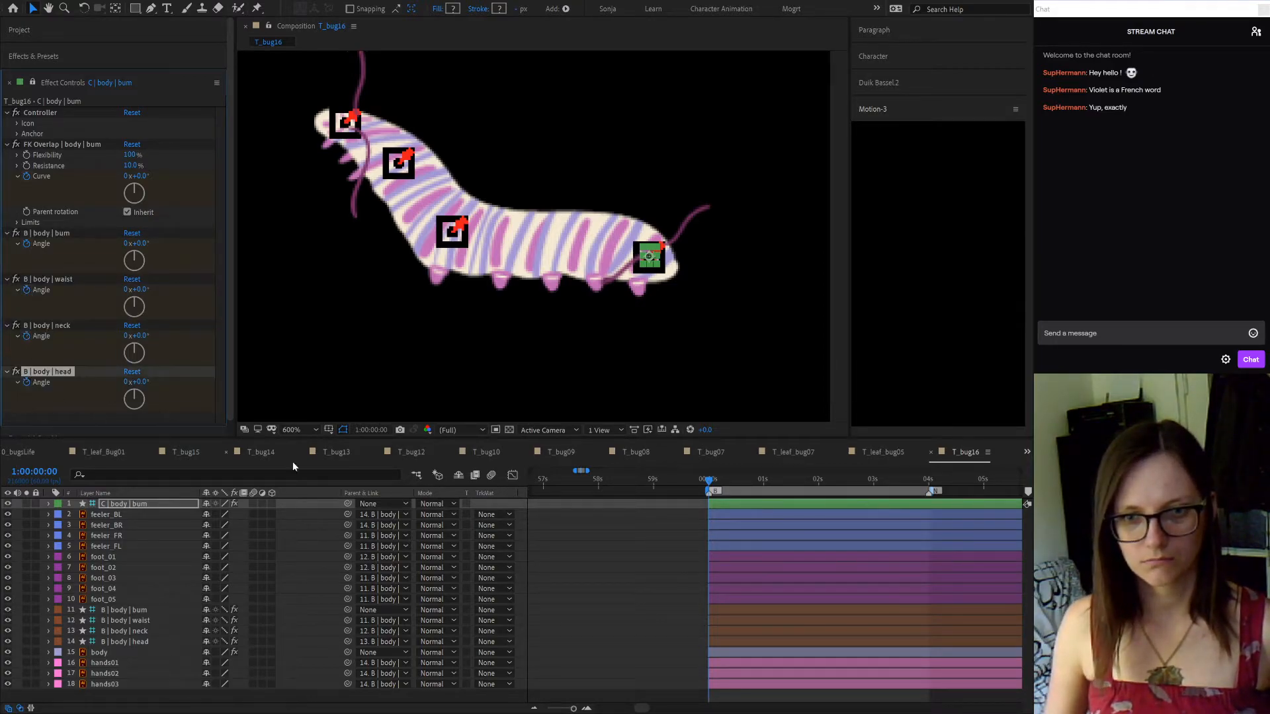
{"action": "key", "text": "u"}
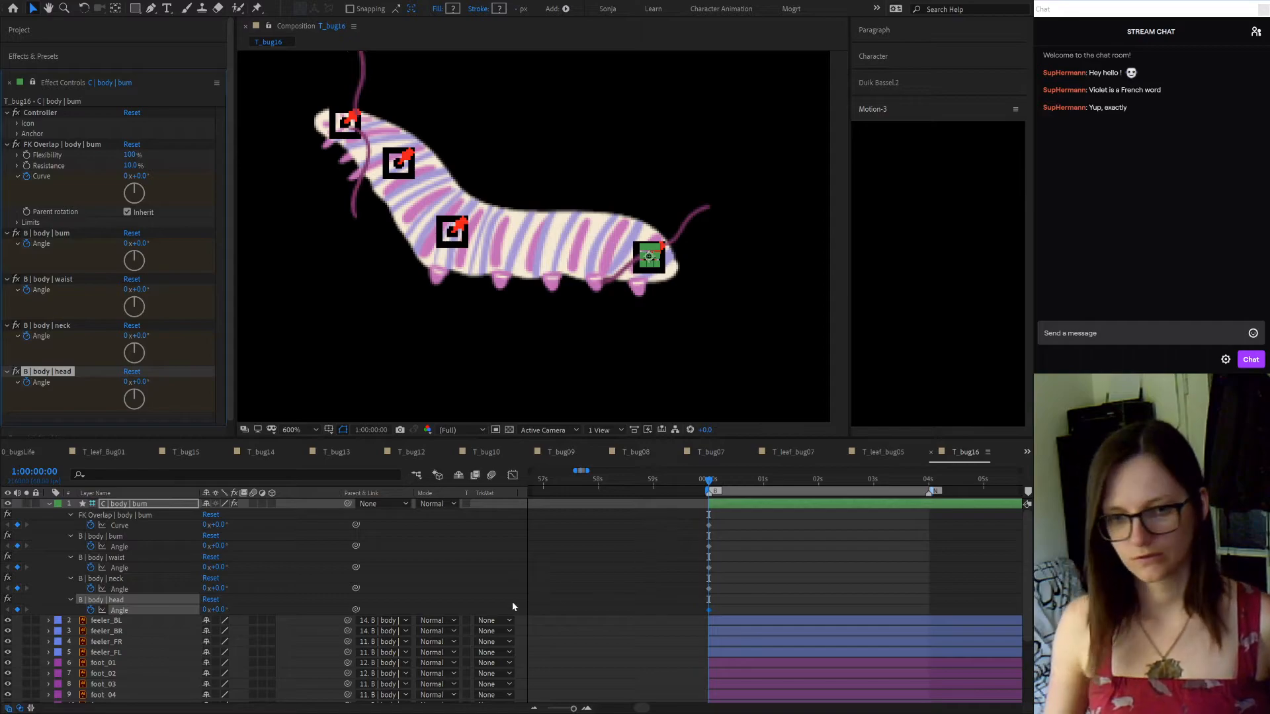
{"action": "left_click", "coordinate": [659, 572]}
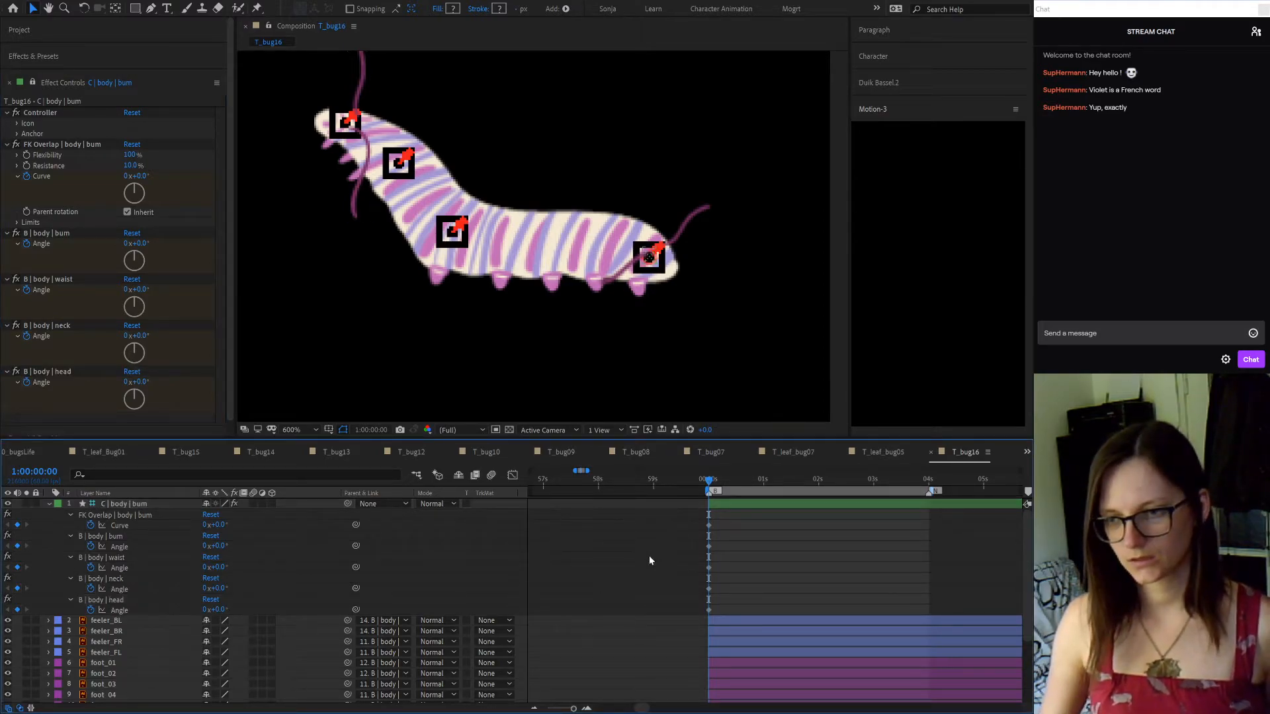
Move to 1:00:01:00 and try rotating the head Angle of the C | body | bum controller
{"action": "left_click_drag", "start_coordinate": [712, 481], "coordinate": [763, 485]}
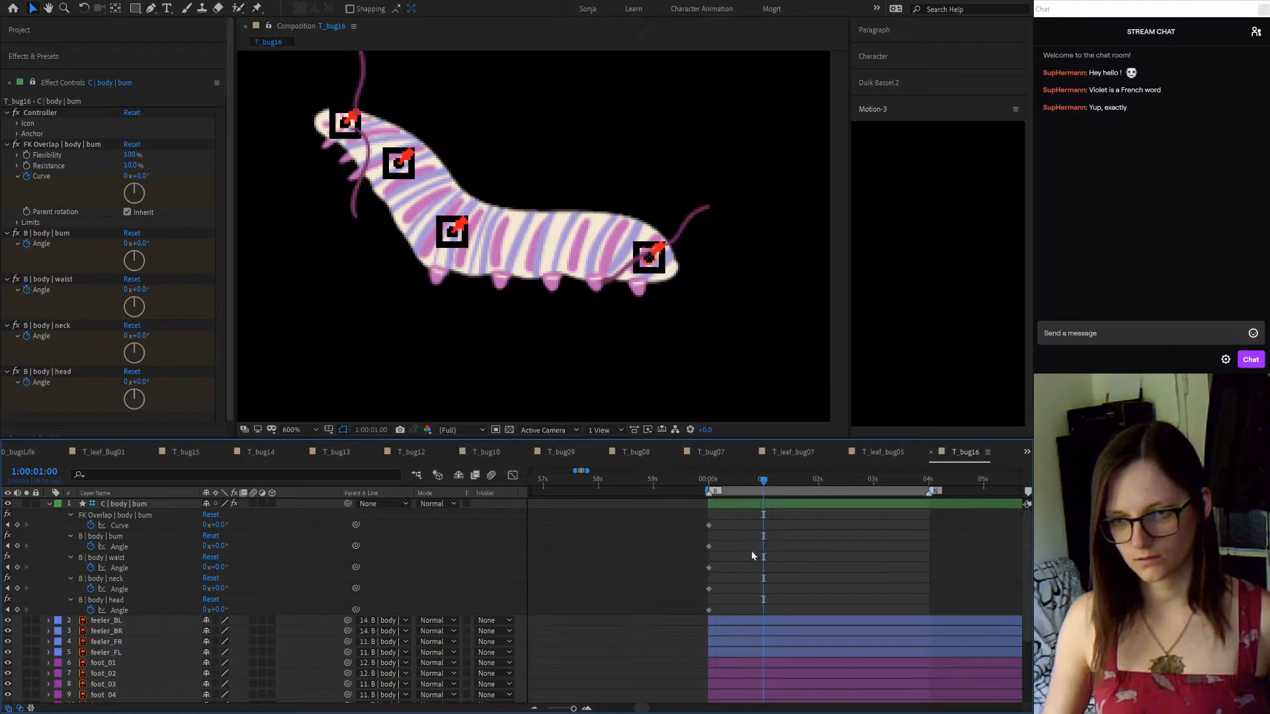
{"action": "left_click_drag", "start_coordinate": [231, 612], "coordinate": [240, 608]}
{"action": "key", "text": "ctrl+z"}
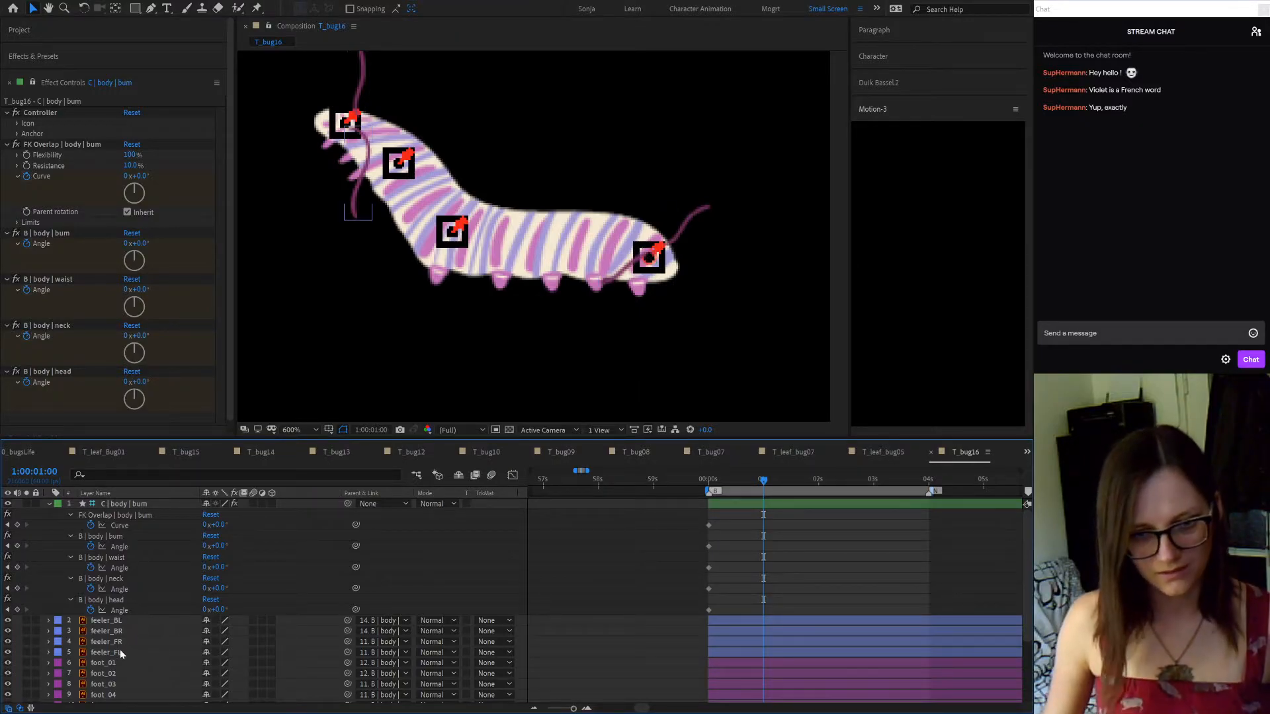
Parent the feeler_BL and feeler_BR layers to the B | body | bum bone
{"action": "left_click", "coordinate": [109, 621]}
{"action": "left_click", "coordinate": [109, 631], "text": "ctrl"}
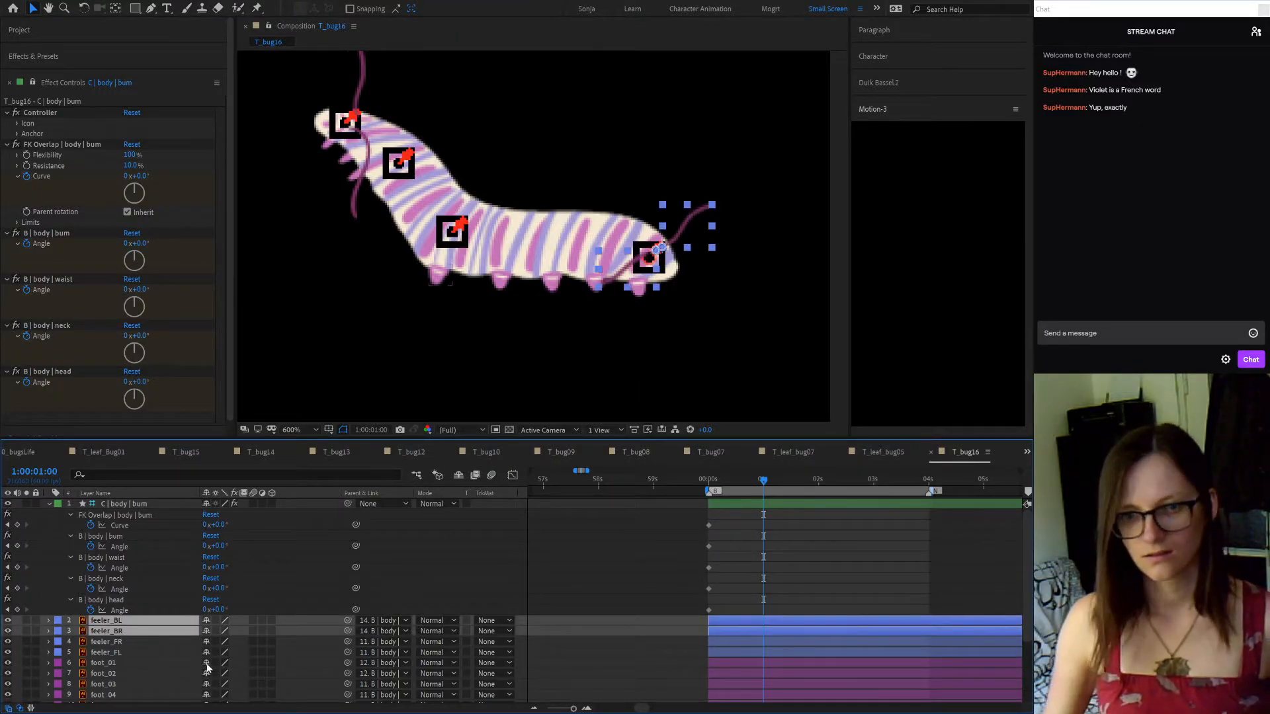
{"action": "scroll", "coordinate": [207, 668], "scroll_direction": "down", "scroll_amount": 3}
{"action": "left_click_drag", "start_coordinate": [348, 547], "coordinate": [158, 643]}
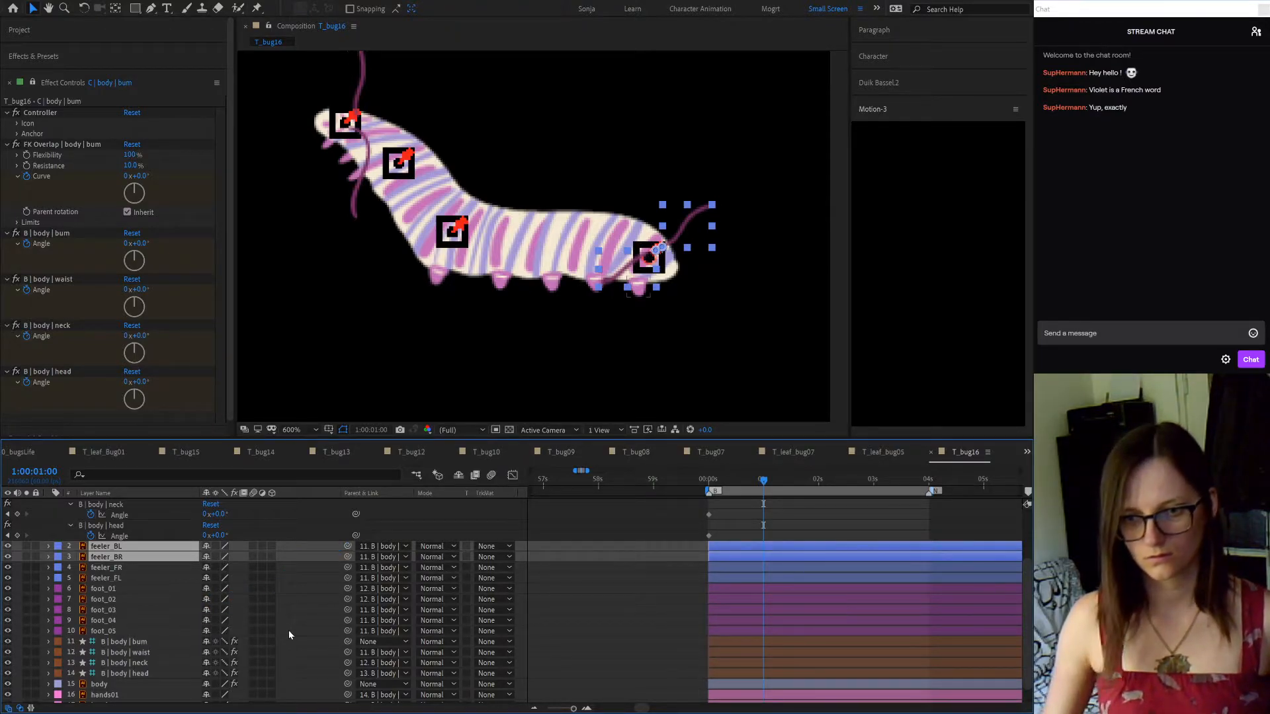
{"action": "scroll", "coordinate": [288, 629], "scroll_direction": "up", "scroll_amount": 3}
{"action": "left_click", "coordinate": [145, 697]}
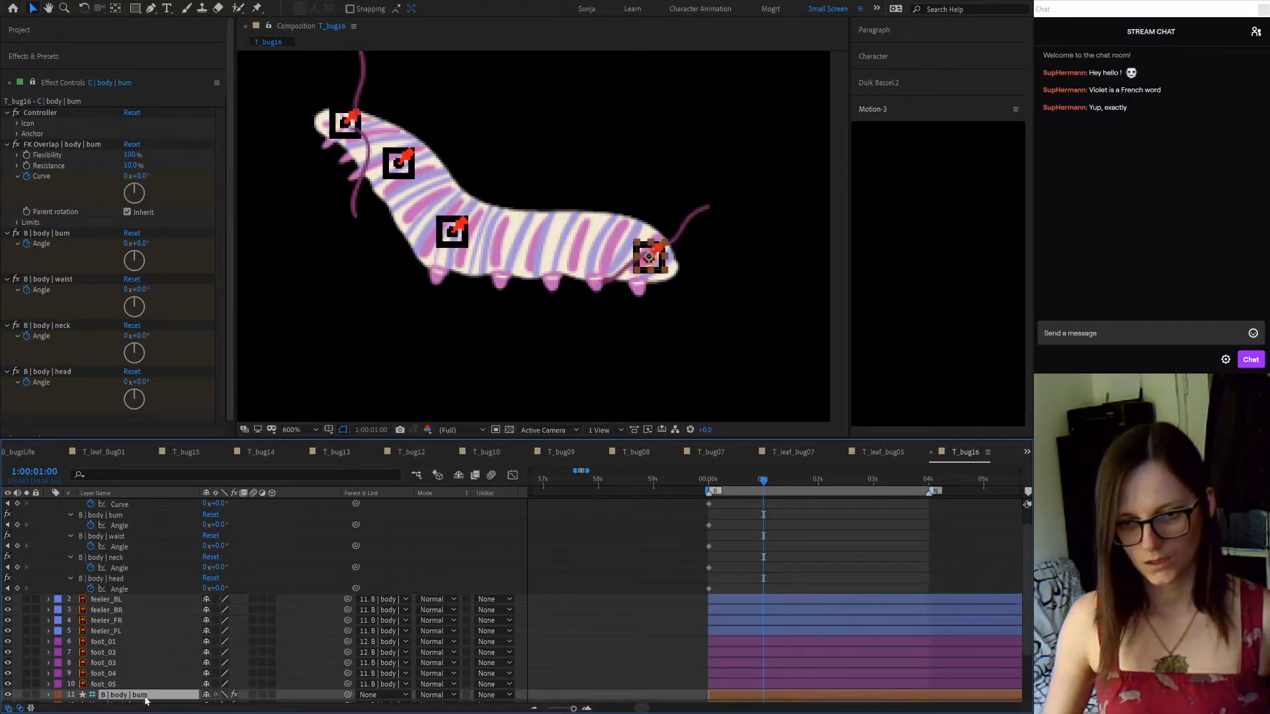
{"action": "scroll", "coordinate": [609, 638], "scroll_direction": "up", "scroll_amount": 1}
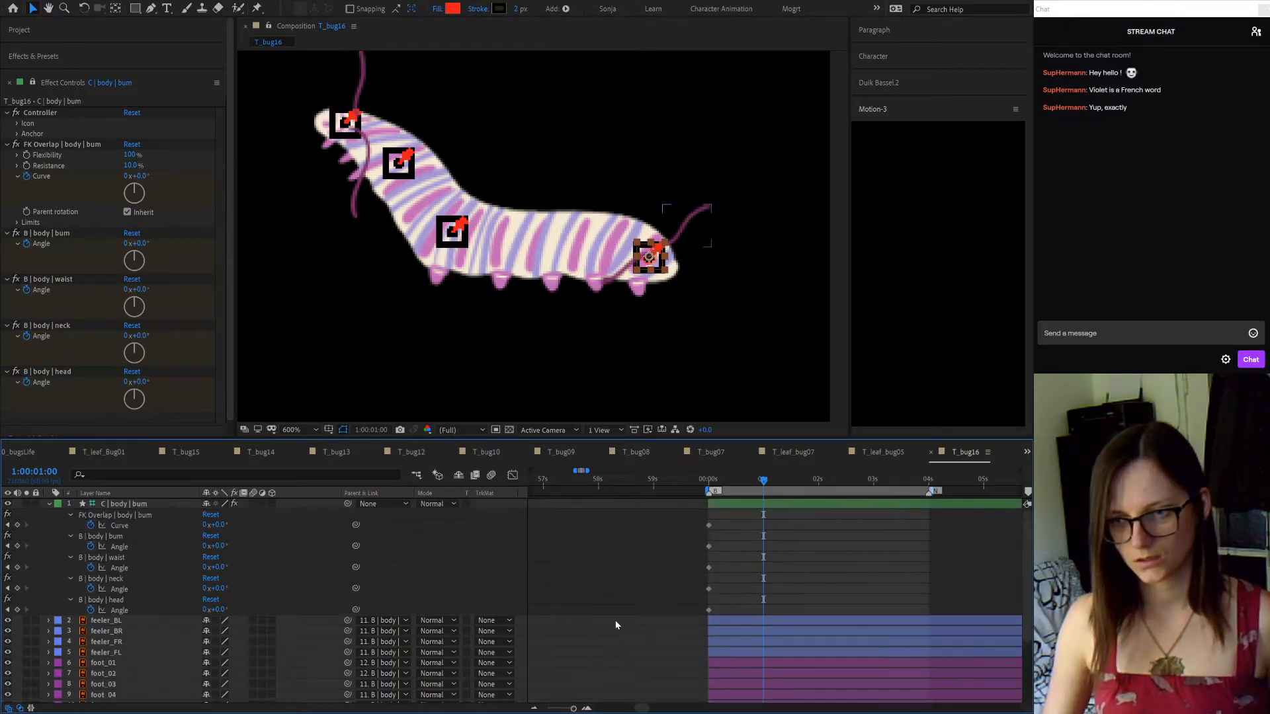
Try changing the head Angle and then the neck Angle of the C | body | bum controller at 1:00:01:00
{"action": "left_click", "coordinate": [139, 504]}
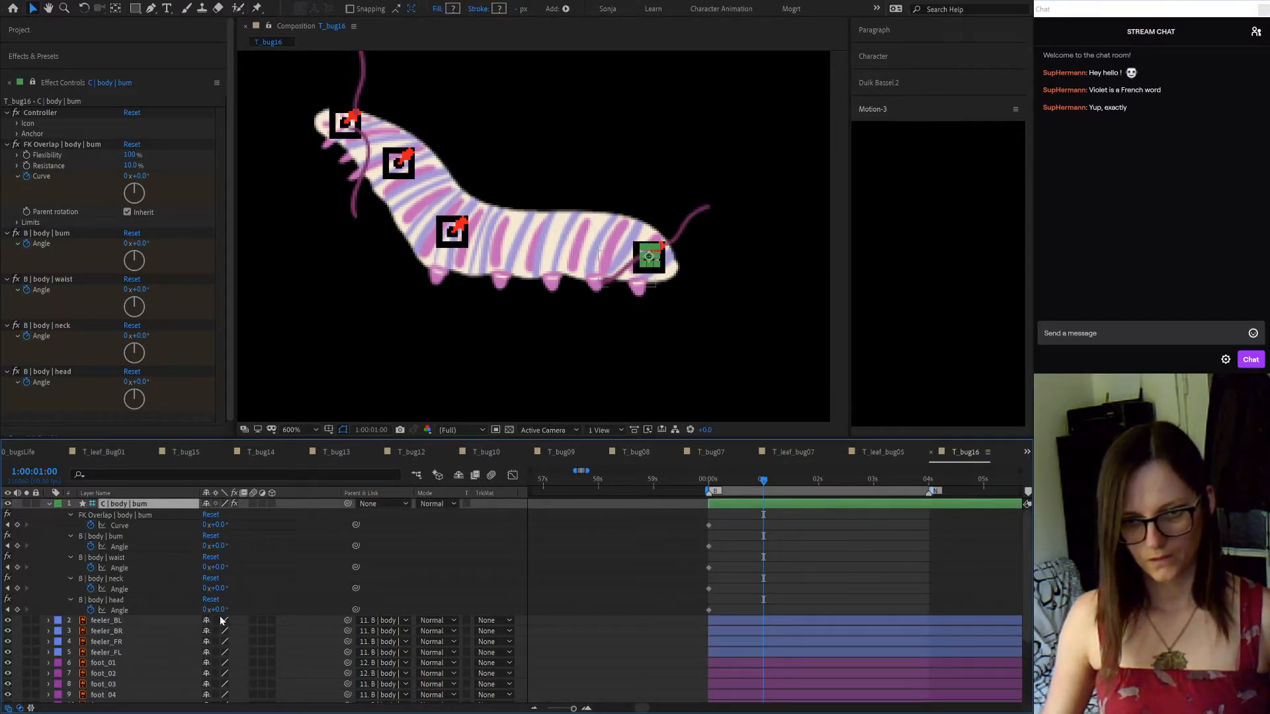
{"action": "left_click_drag", "start_coordinate": [213, 610], "coordinate": [235, 610]}
{"action": "key", "text": "ctrl+z"}
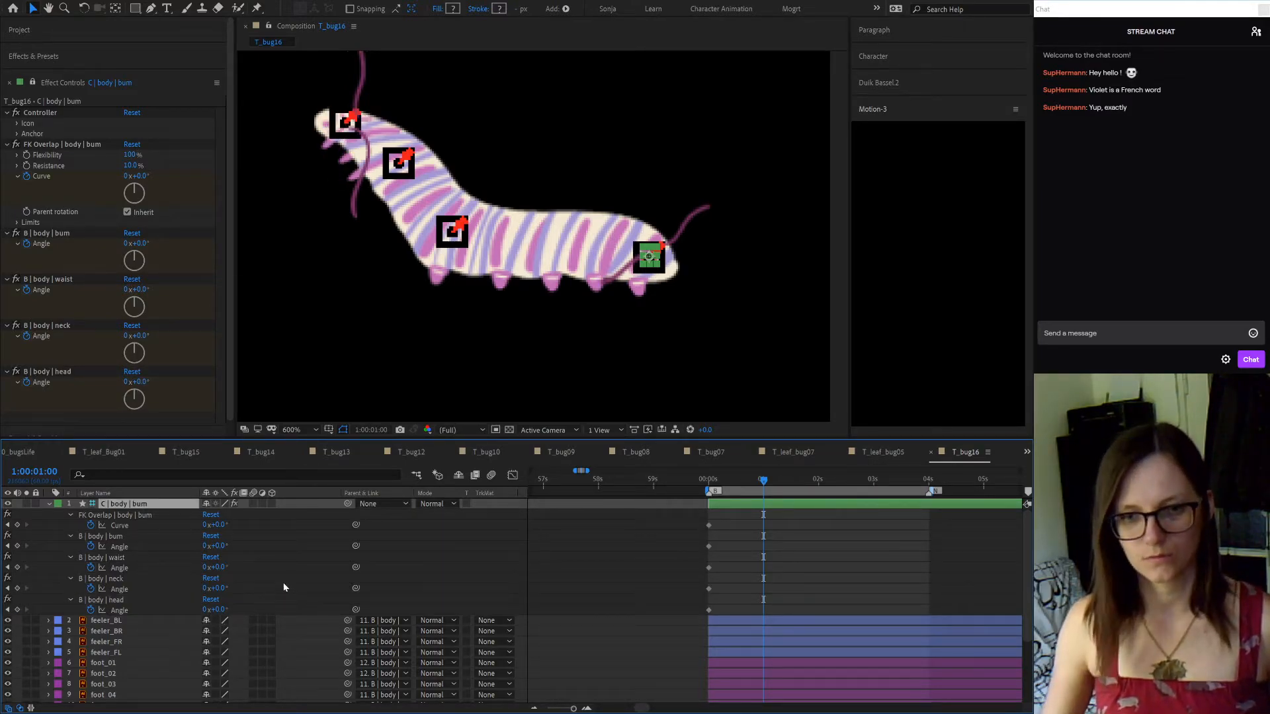
{"action": "left_click_drag", "start_coordinate": [217, 588], "coordinate": [225, 589]}
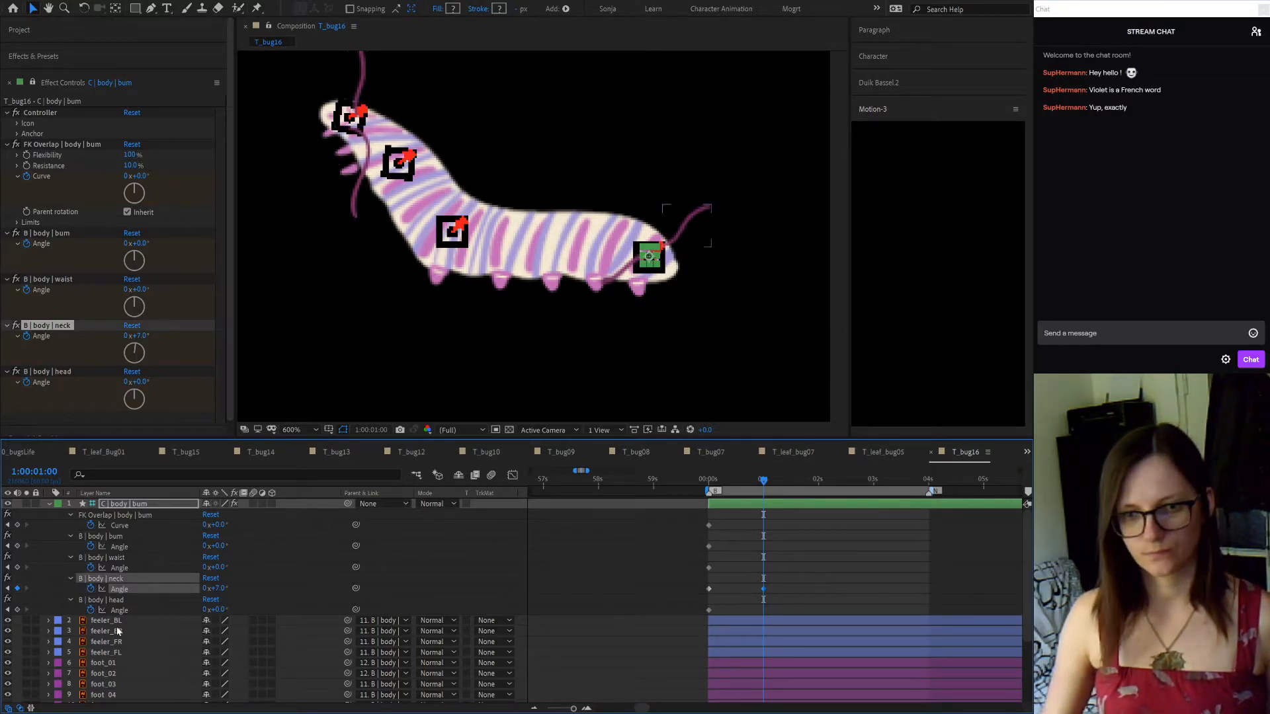
{"action": "key", "text": "ctrl+z"}
{"action": "key", "text": "ctrl+z"}
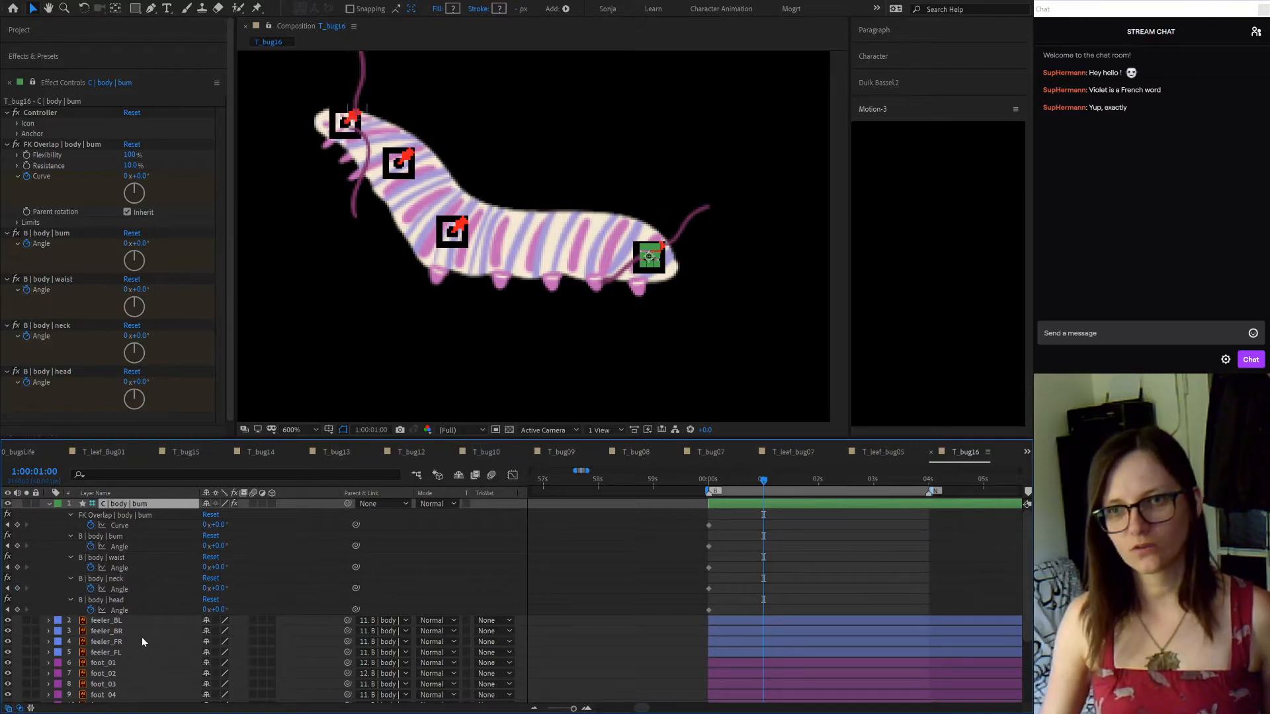
Parent the hands02 and hands03 layers to the B | body | neck bone and check hands01's parent
{"action": "scroll", "coordinate": [136, 640], "scroll_direction": "down", "scroll_amount": 2}
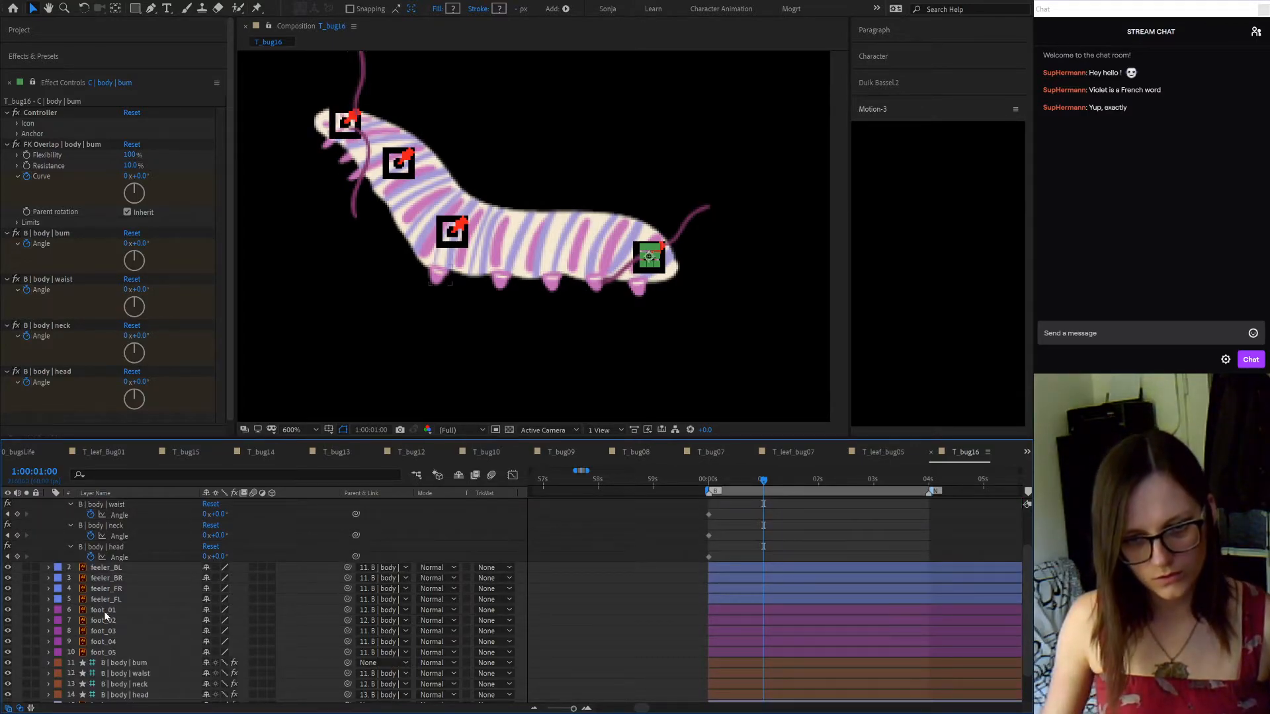
{"action": "left_click", "coordinate": [115, 622]}
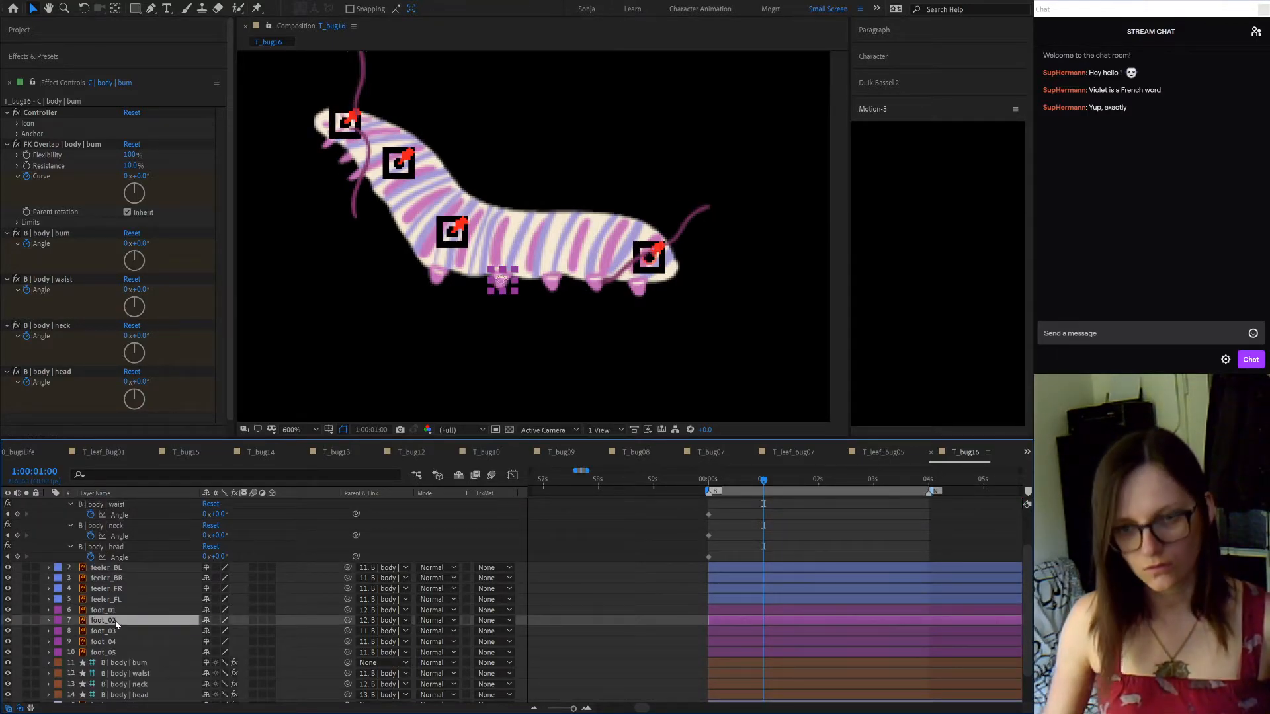
{"action": "scroll", "coordinate": [125, 637], "scroll_direction": "down", "scroll_amount": 2}
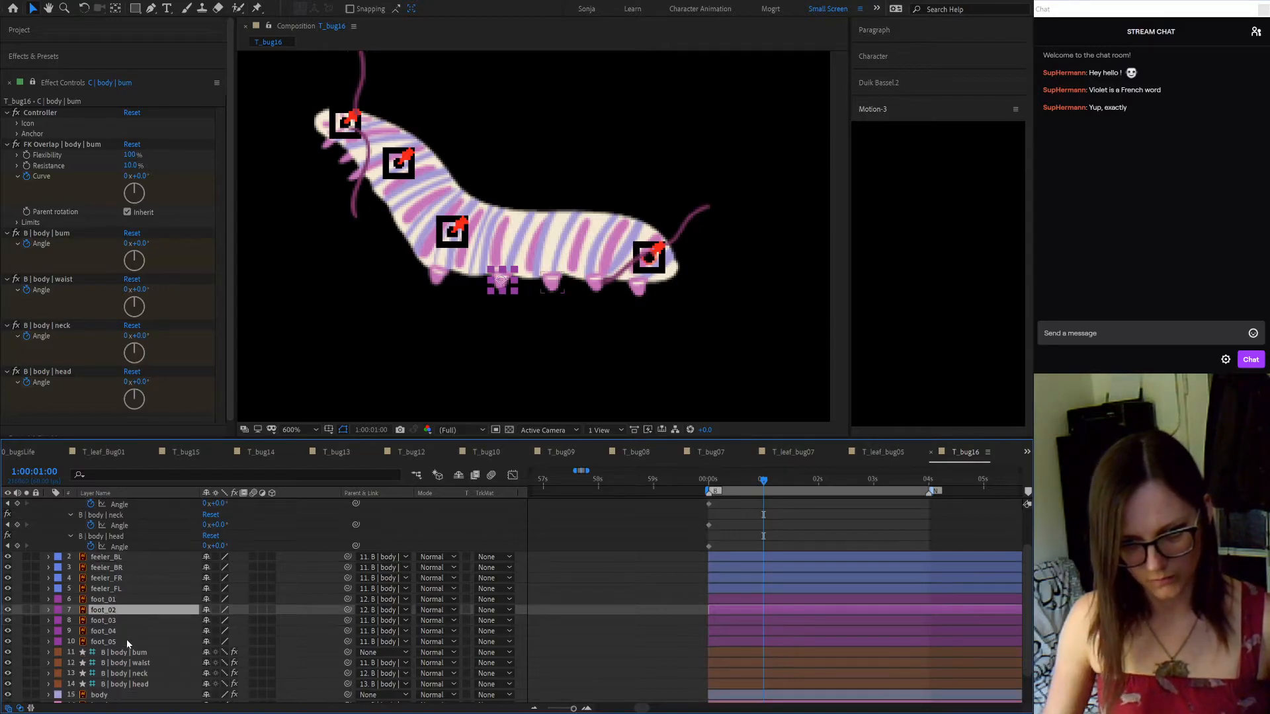
{"action": "left_click", "coordinate": [115, 697]}
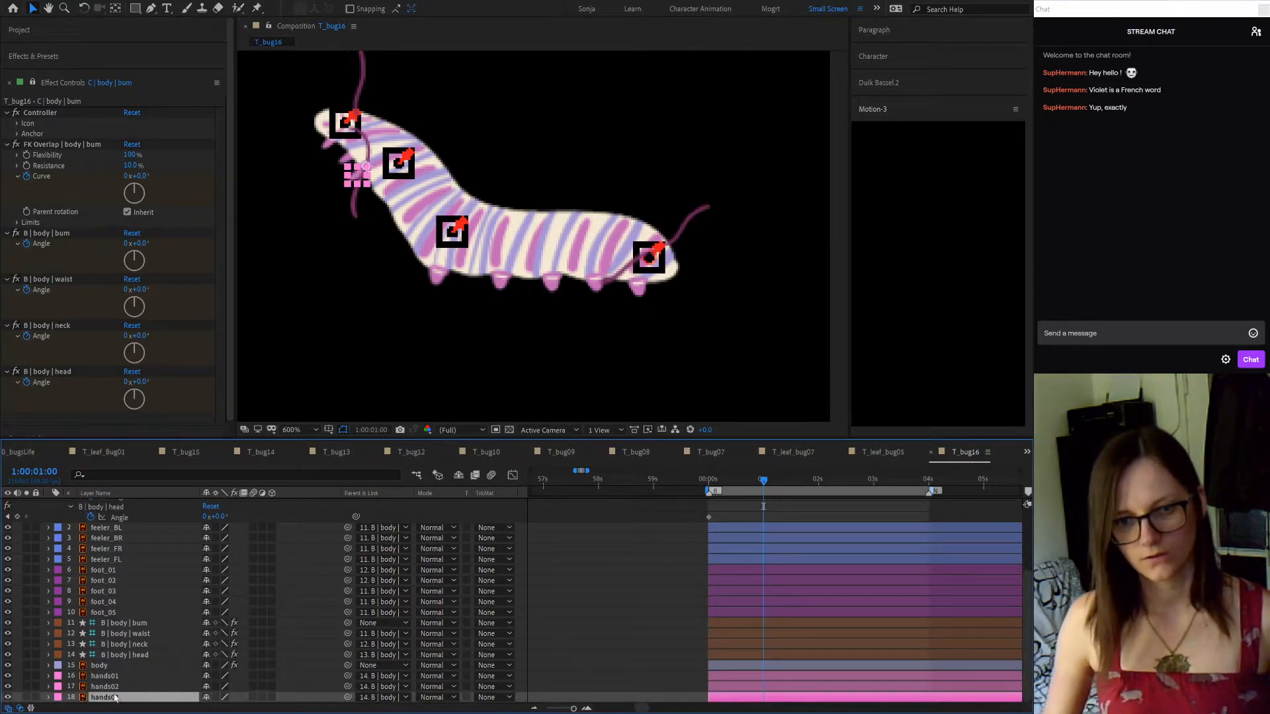
{"action": "left_click", "coordinate": [115, 688], "text": "shift"}
{"action": "left_click_drag", "start_coordinate": [348, 686], "coordinate": [141, 647]}
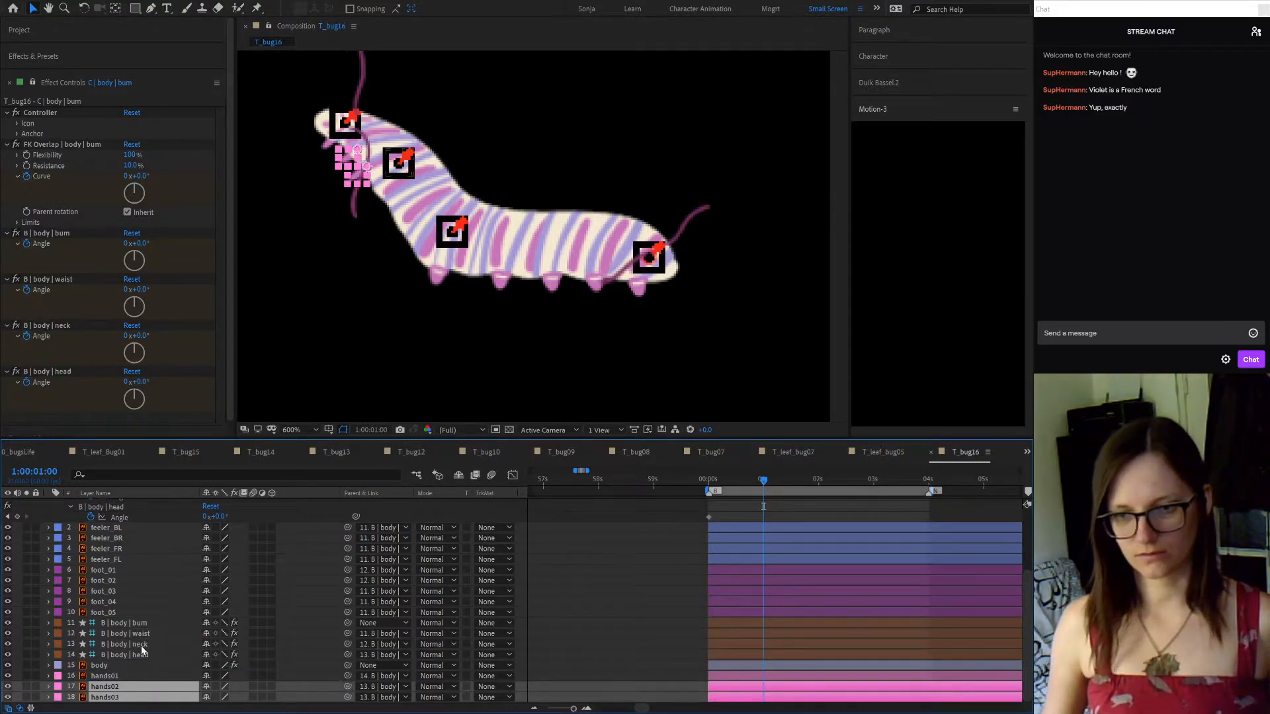
{"action": "left_click", "coordinate": [113, 677]}
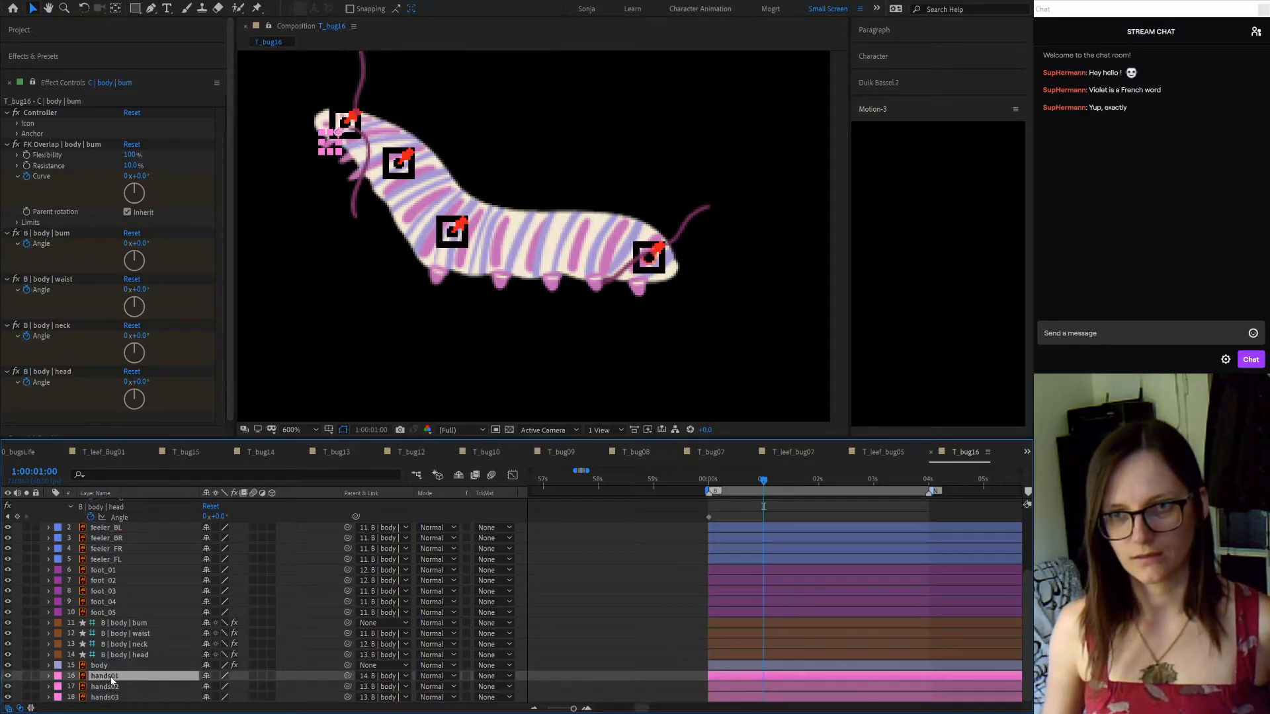
Set the C | body | bum controller's neck Angle to 19° at 1:00:01:00
{"action": "scroll", "coordinate": [684, 625], "scroll_direction": "up", "scroll_amount": 3}
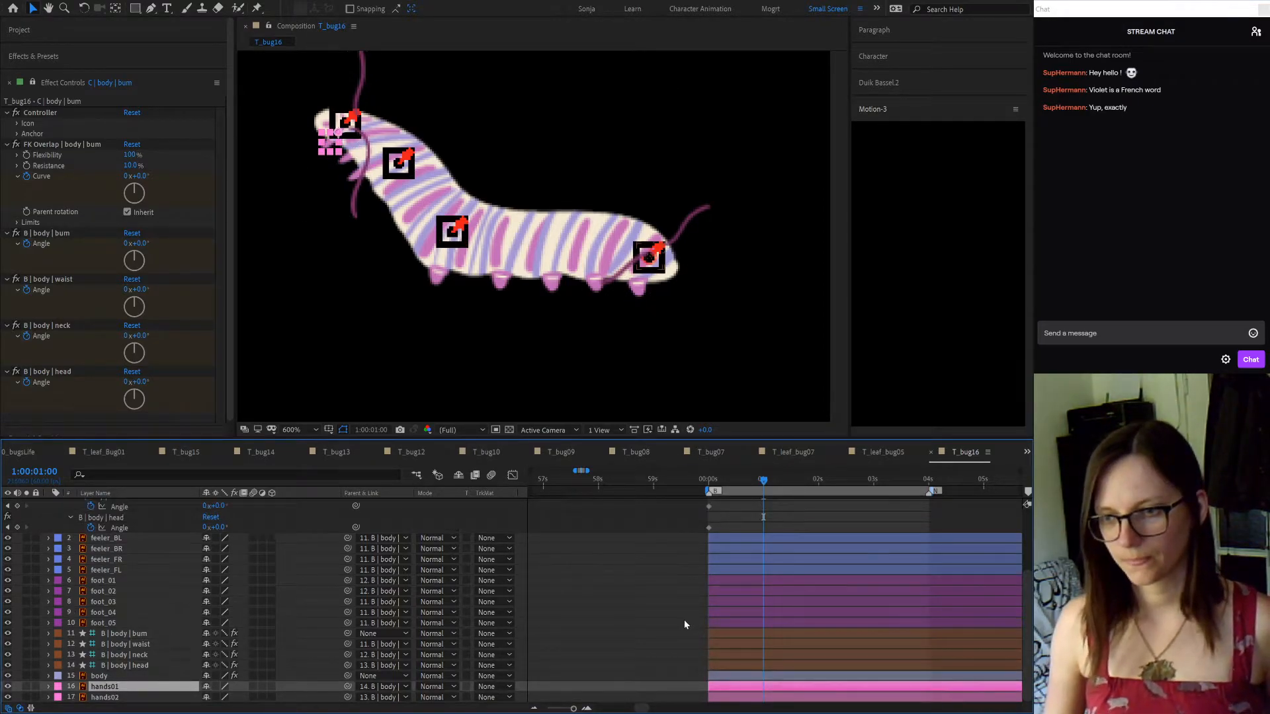
{"action": "scroll", "coordinate": [685, 624], "scroll_direction": "up", "scroll_amount": 1}
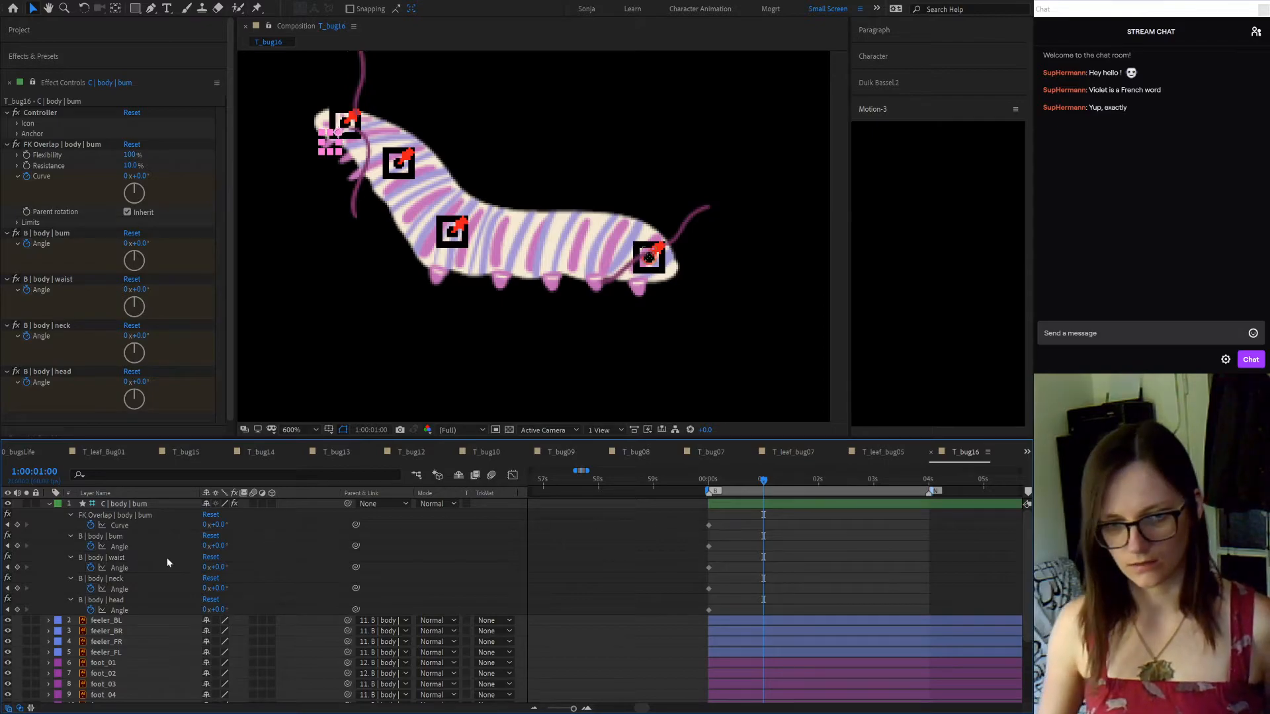
{"action": "left_click_drag", "start_coordinate": [221, 589], "coordinate": [231, 587]}
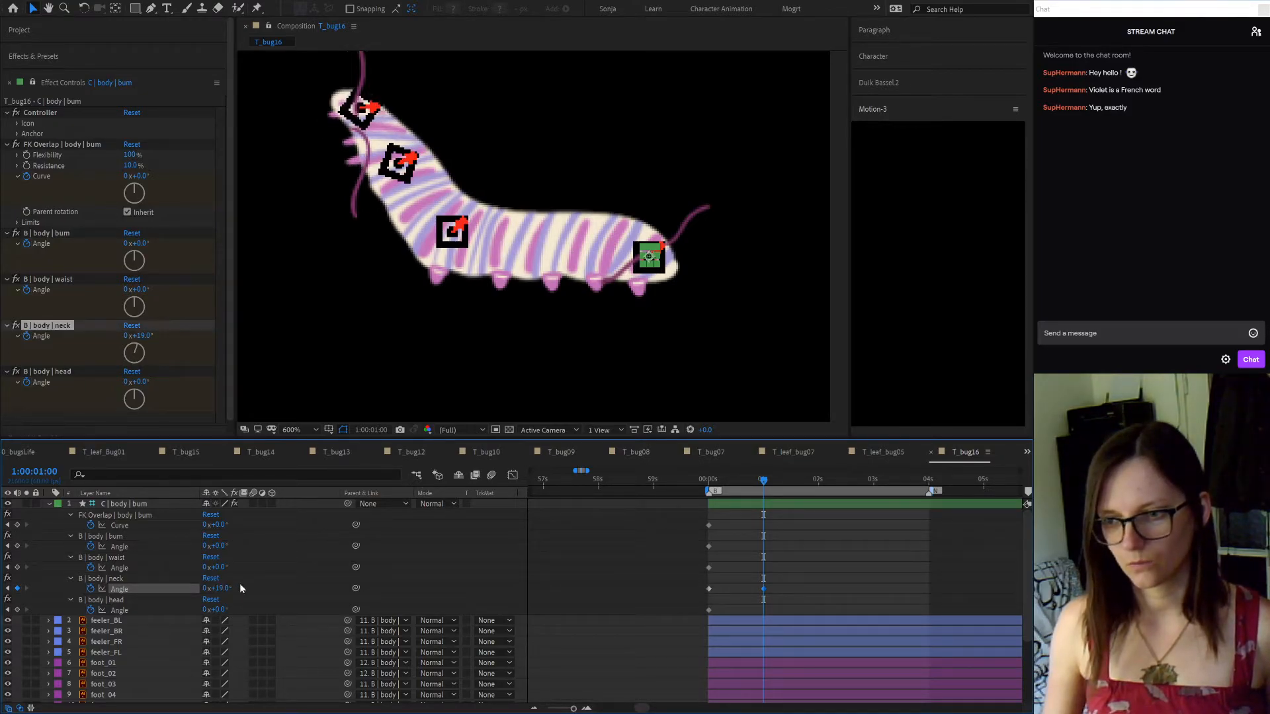
Apply Easy Ease to both neck Angle keyframes and preview the movement from 1:00:00:00
{"action": "left_click_drag", "start_coordinate": [723, 479], "coordinate": [705, 479]}
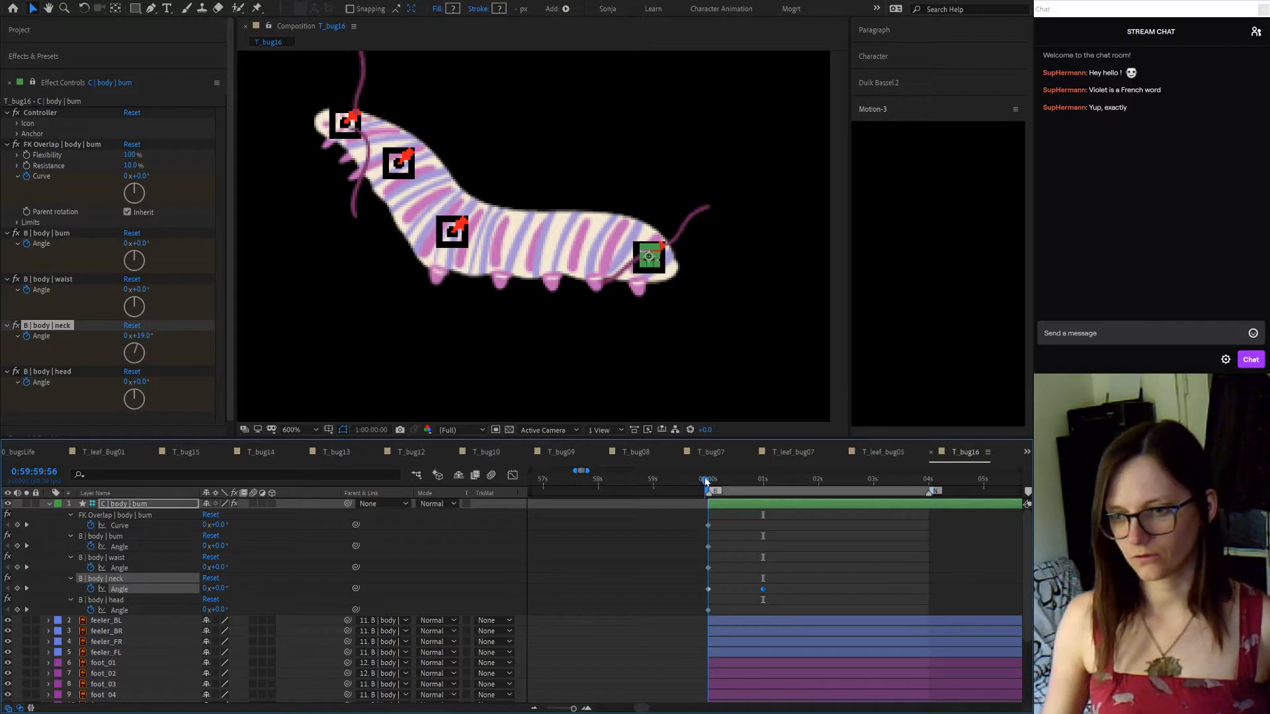
{"action": "left_click_drag", "start_coordinate": [690, 584], "coordinate": [802, 598]}
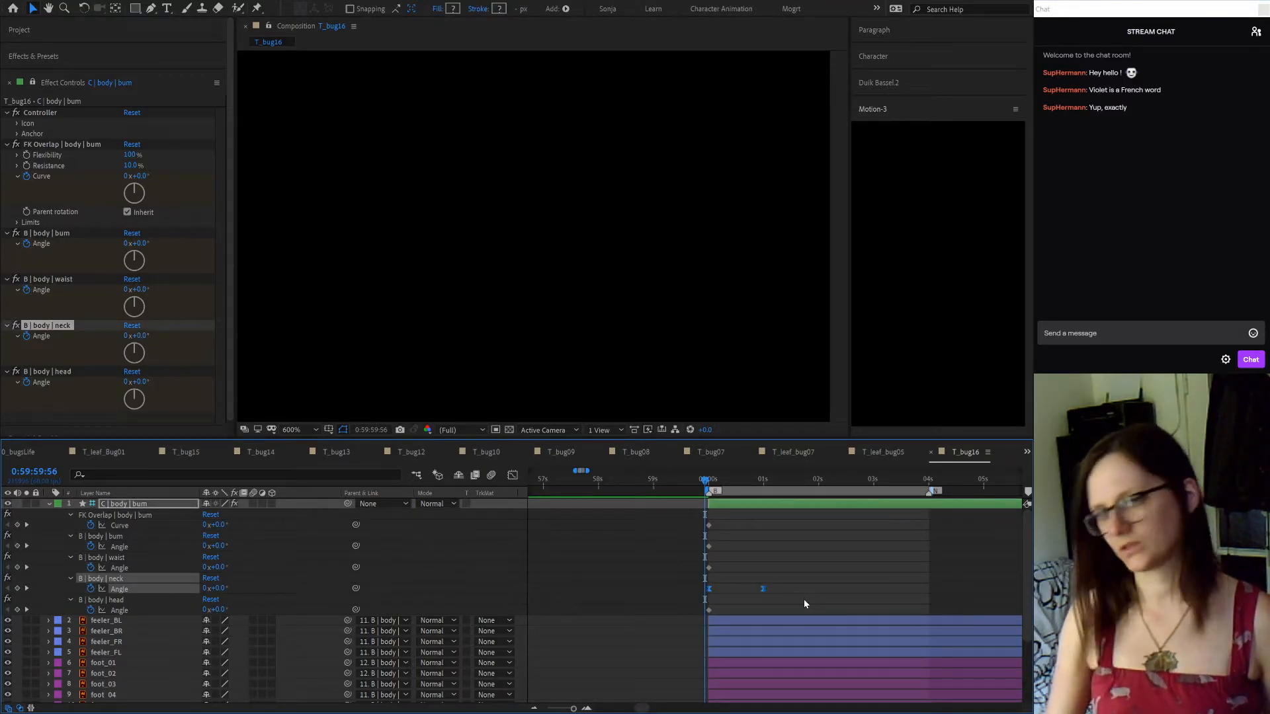
{"action": "key", "text": "F9"}
{"action": "left_click_drag", "start_coordinate": [706, 480], "coordinate": [712, 479]}
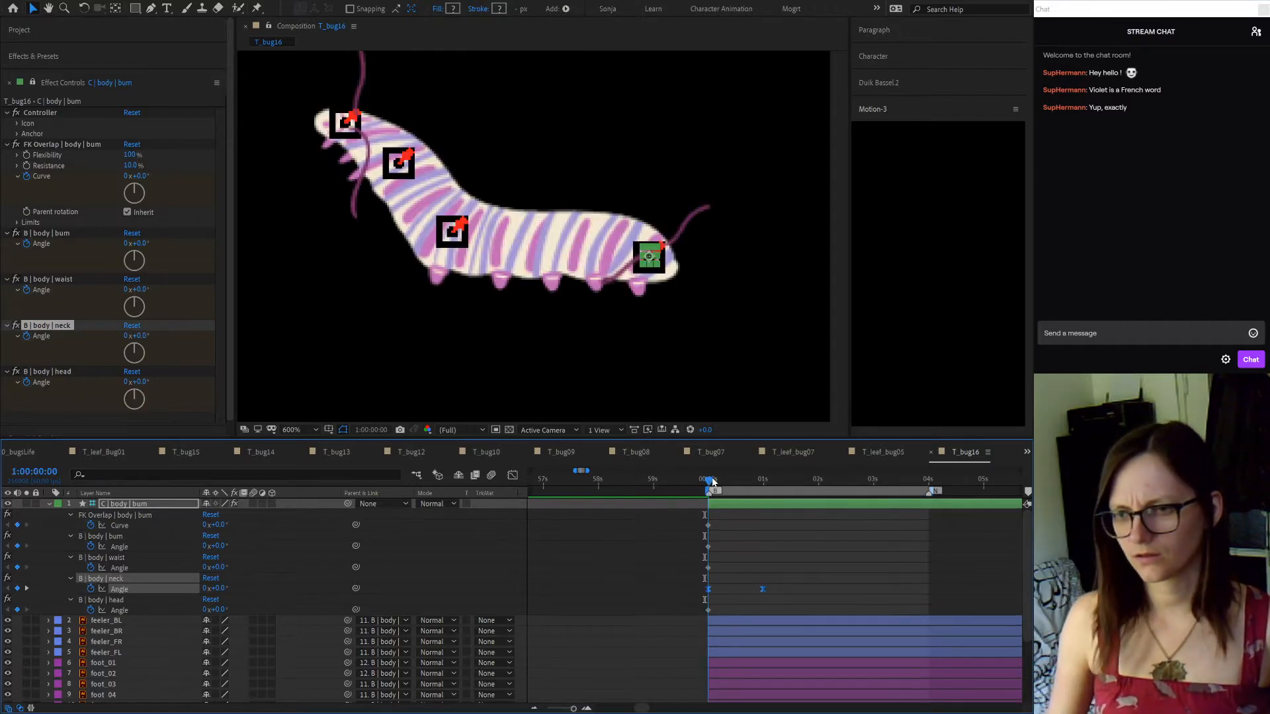
{"action": "left_click", "coordinate": [803, 532]}
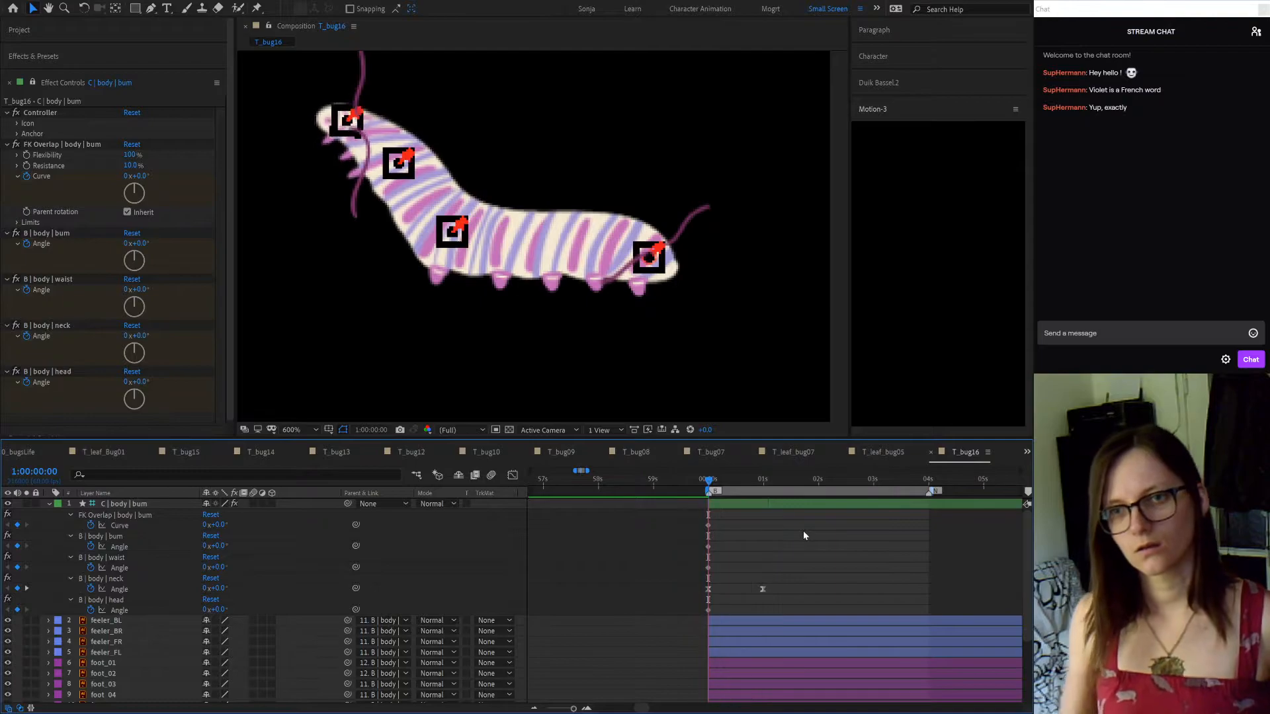
{"action": "key", "text": "space"}
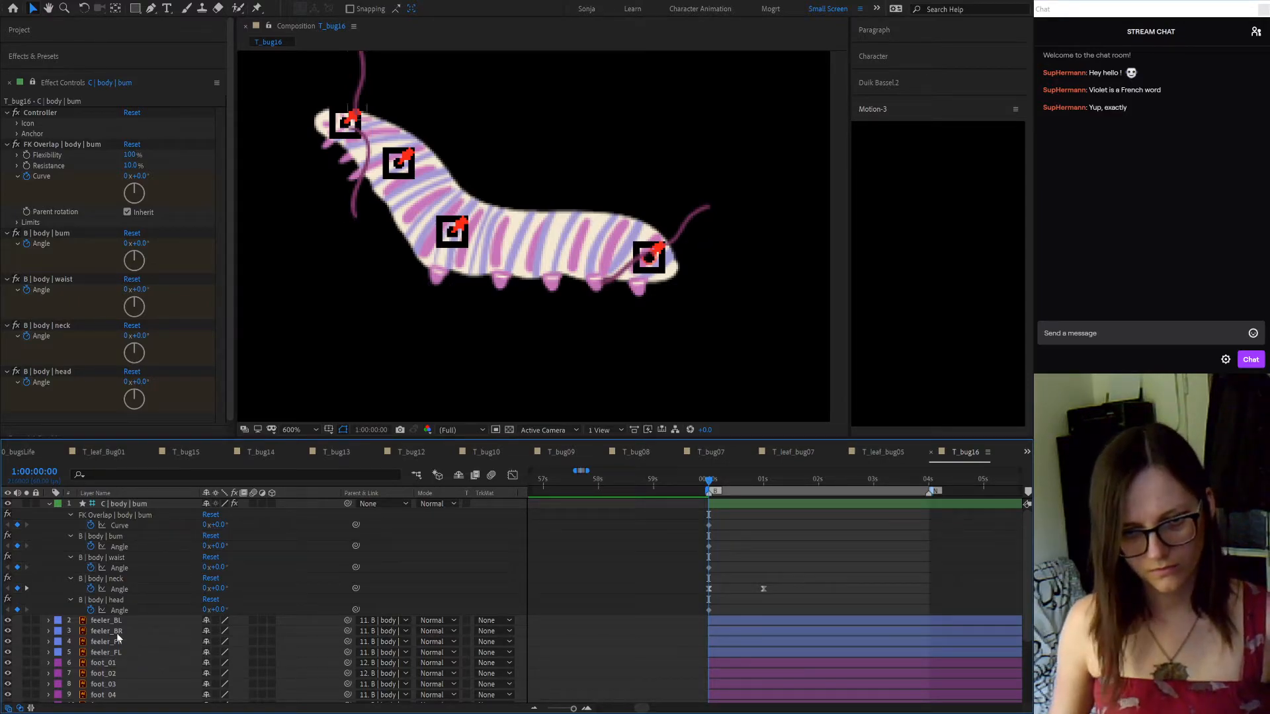
Parent the feeler_FR and feeler_FL layers to the B | body | head bone
{"action": "key", "text": "ctrl+Down"}
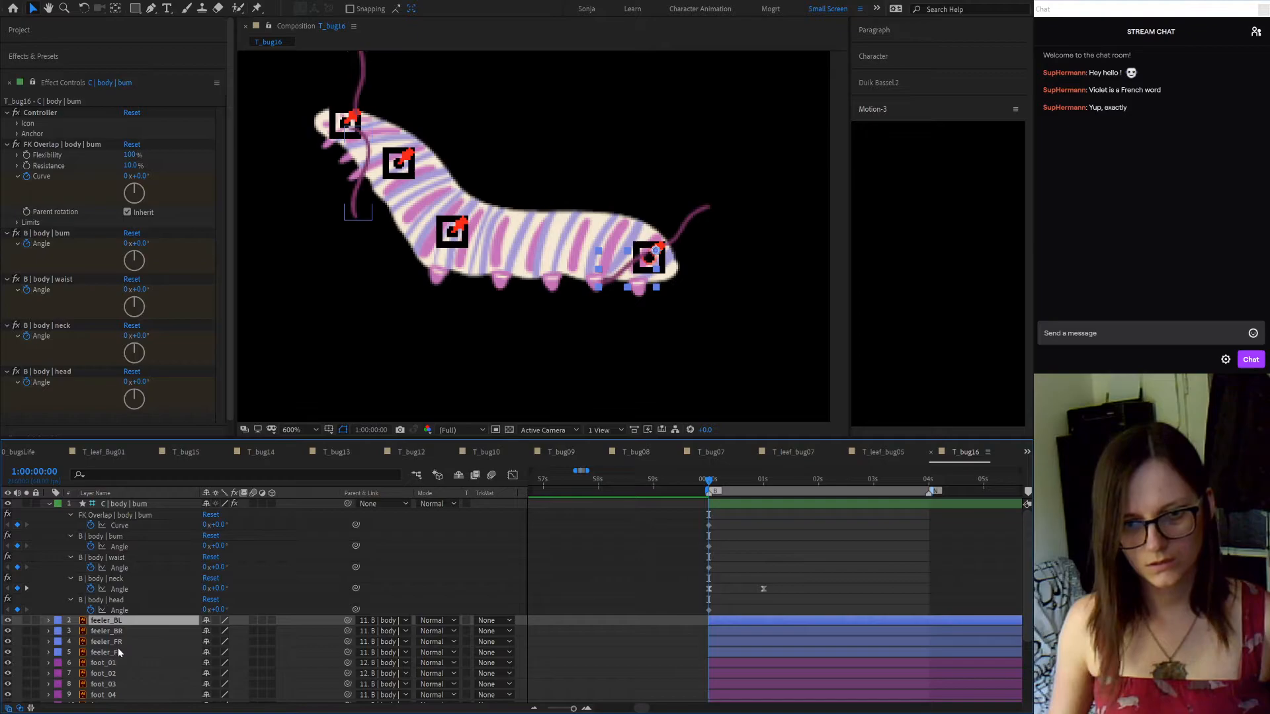
{"action": "left_click", "coordinate": [121, 652]}
{"action": "key", "text": "ctrl+shift+Up"}
{"action": "left_click_drag", "start_coordinate": [346, 642], "coordinate": [139, 676]}
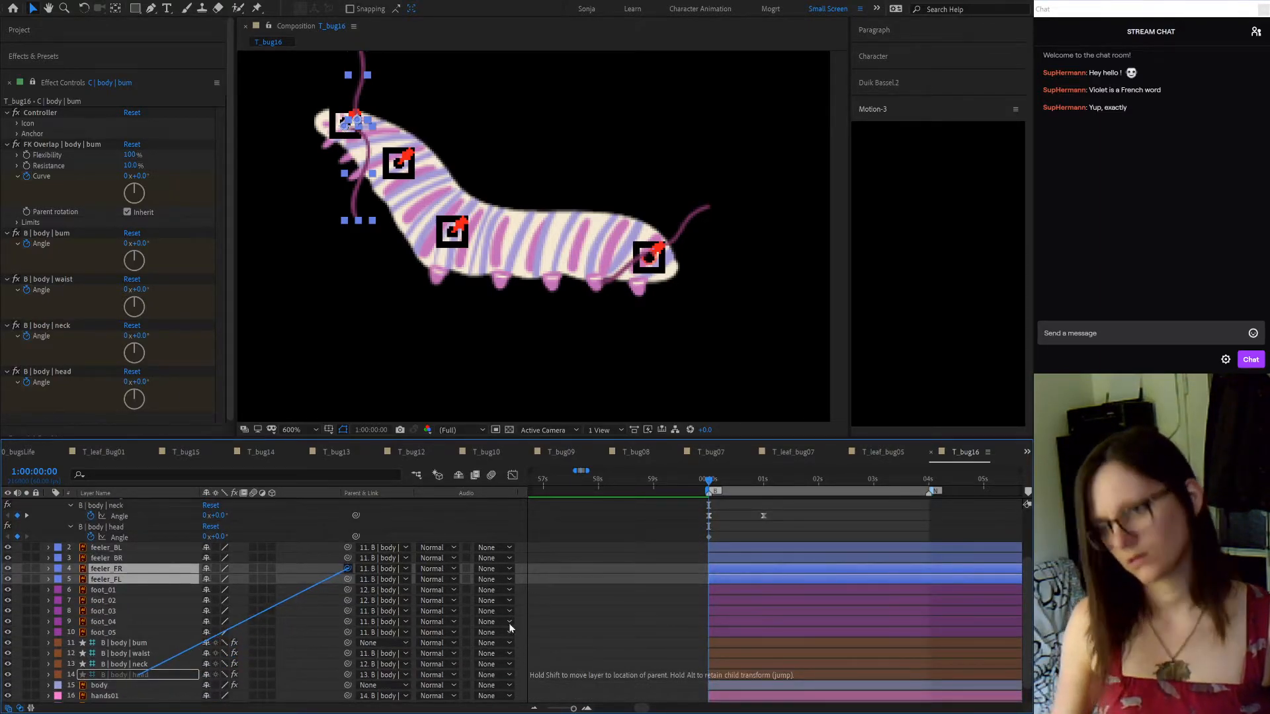
{"action": "scroll", "coordinate": [636, 621], "scroll_direction": "up", "scroll_amount": 3}
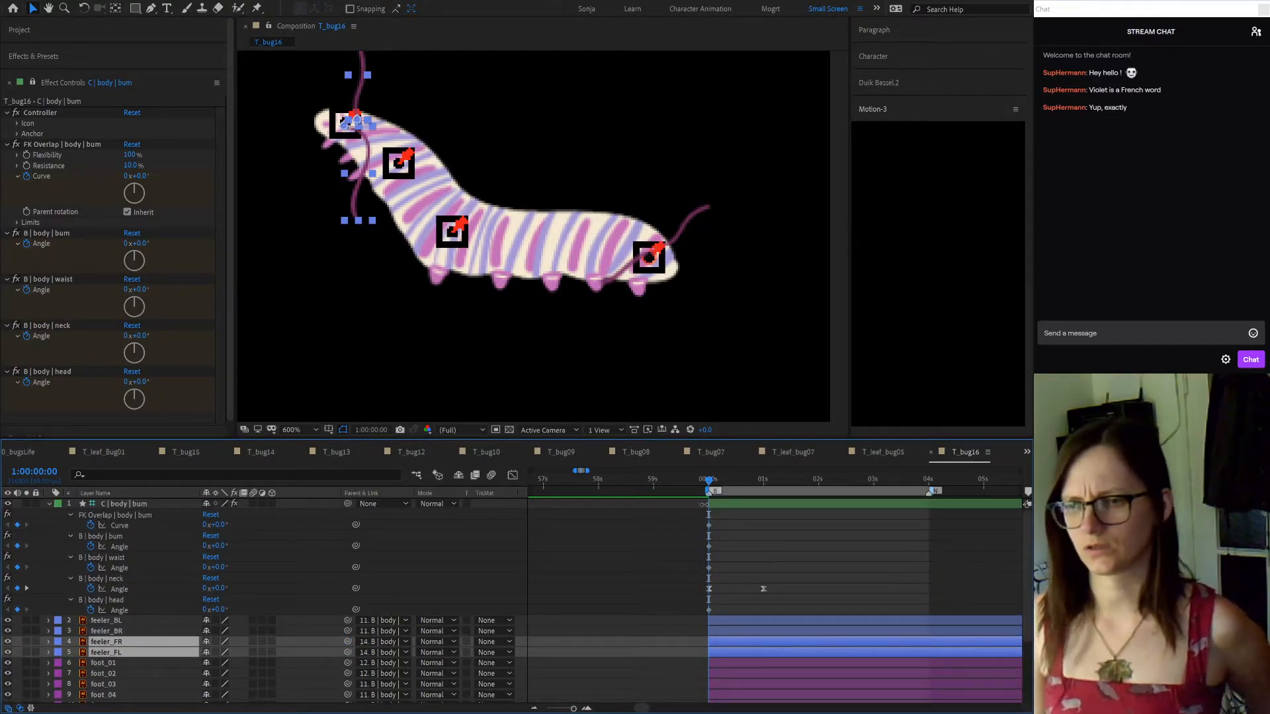
At 1:00:01:00, try setting the C | body | bum controller's head Angle to -62°
{"action": "left_click_drag", "start_coordinate": [712, 485], "coordinate": [775, 490]}
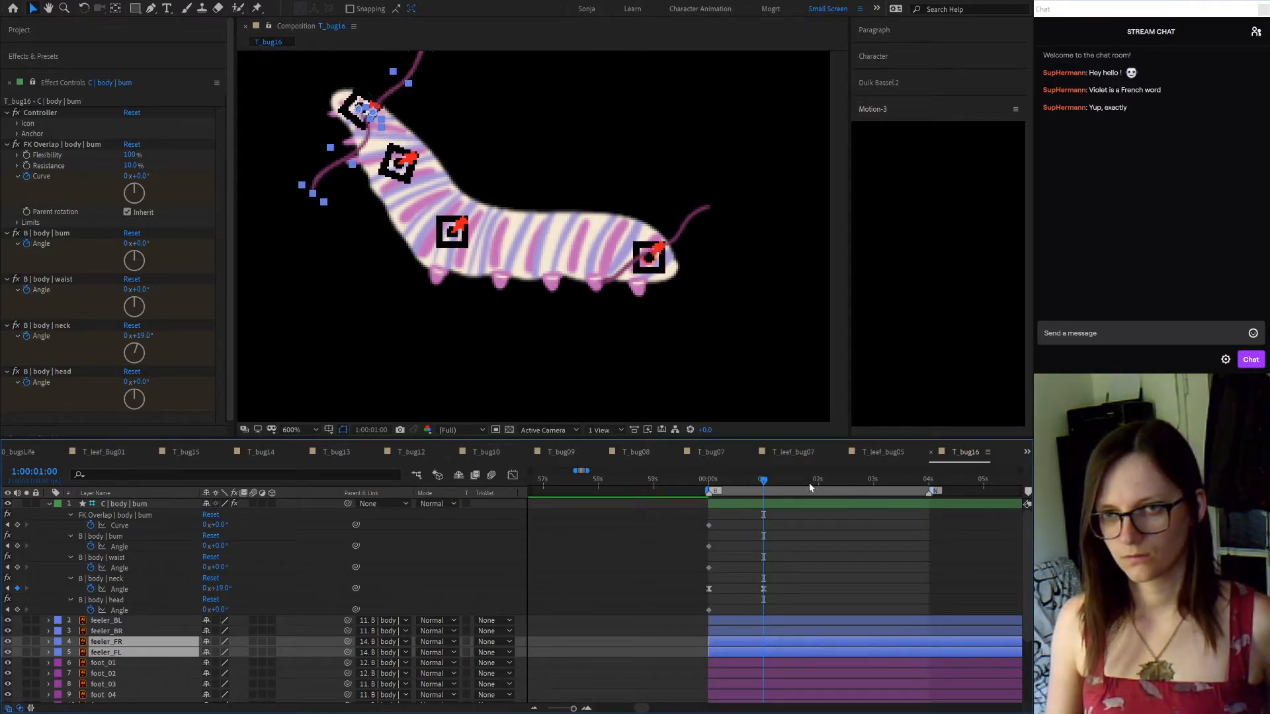
{"action": "left_click_drag", "start_coordinate": [127, 381], "coordinate": [104, 386]}
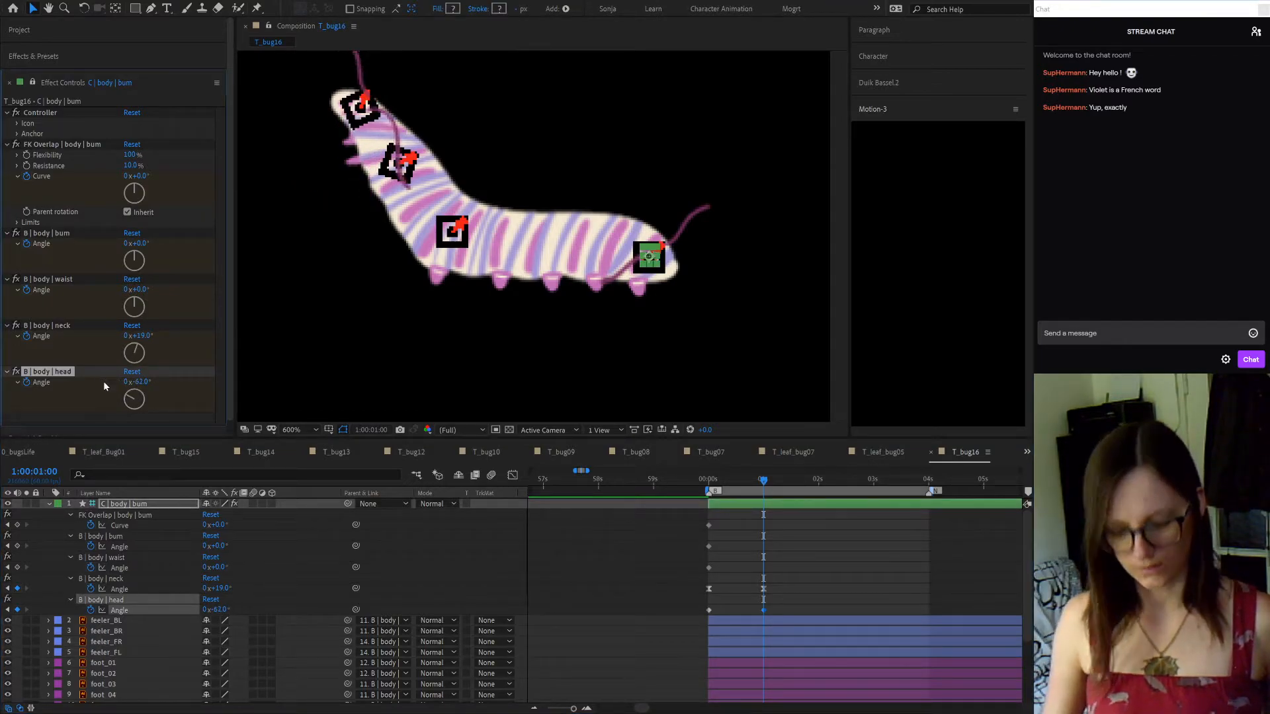
{"action": "key", "text": "ctrl+z"}
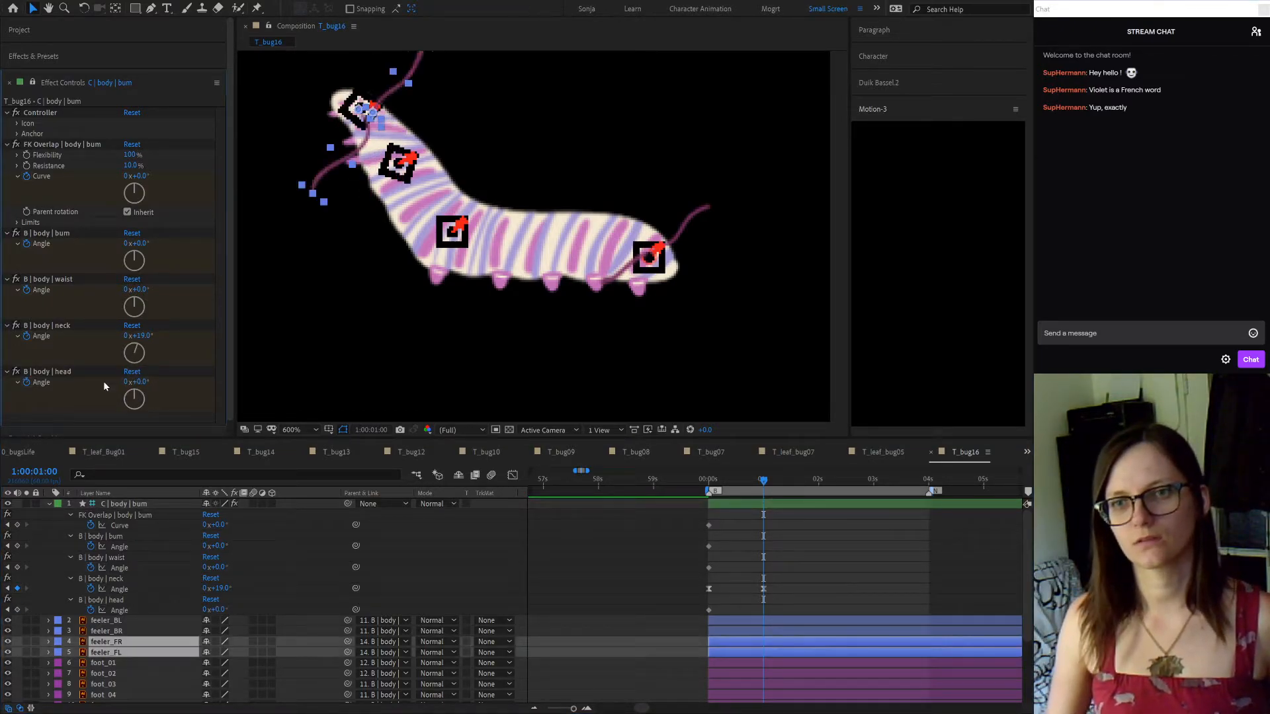
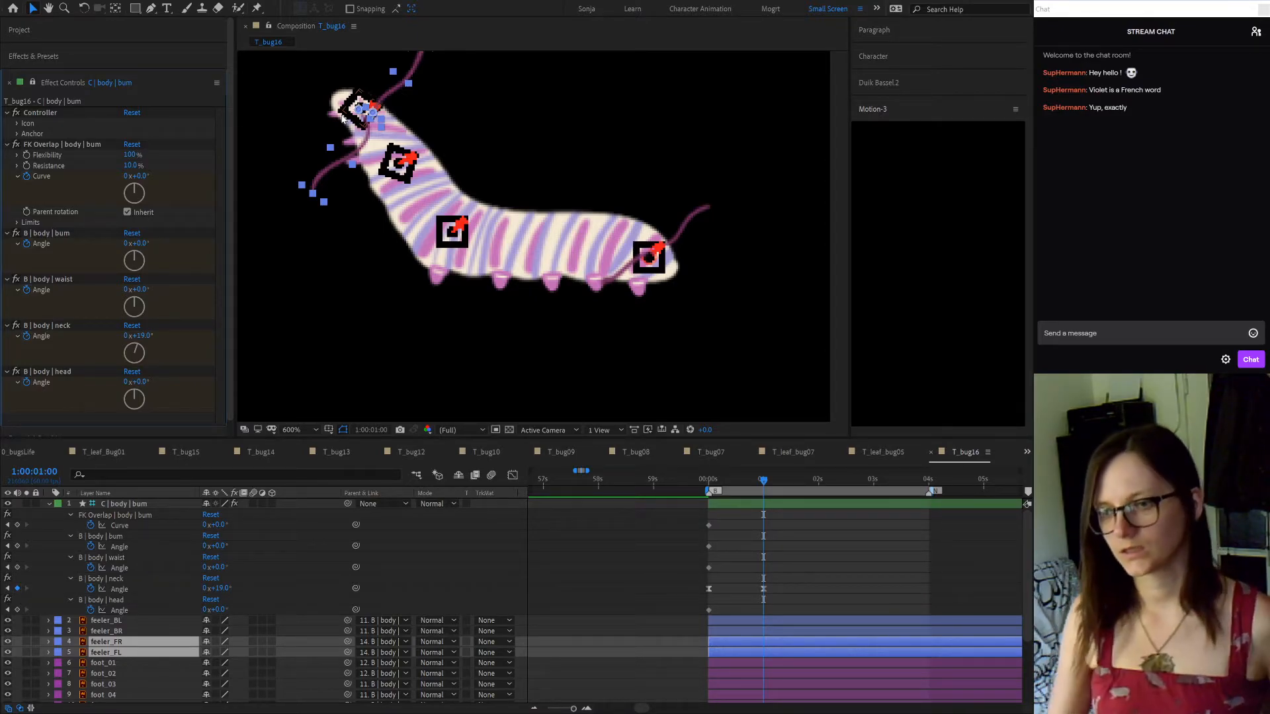
Shift the B | body | head Angle keyframe to 1:00:00:10
{"action": "left_click", "coordinate": [717, 487]}
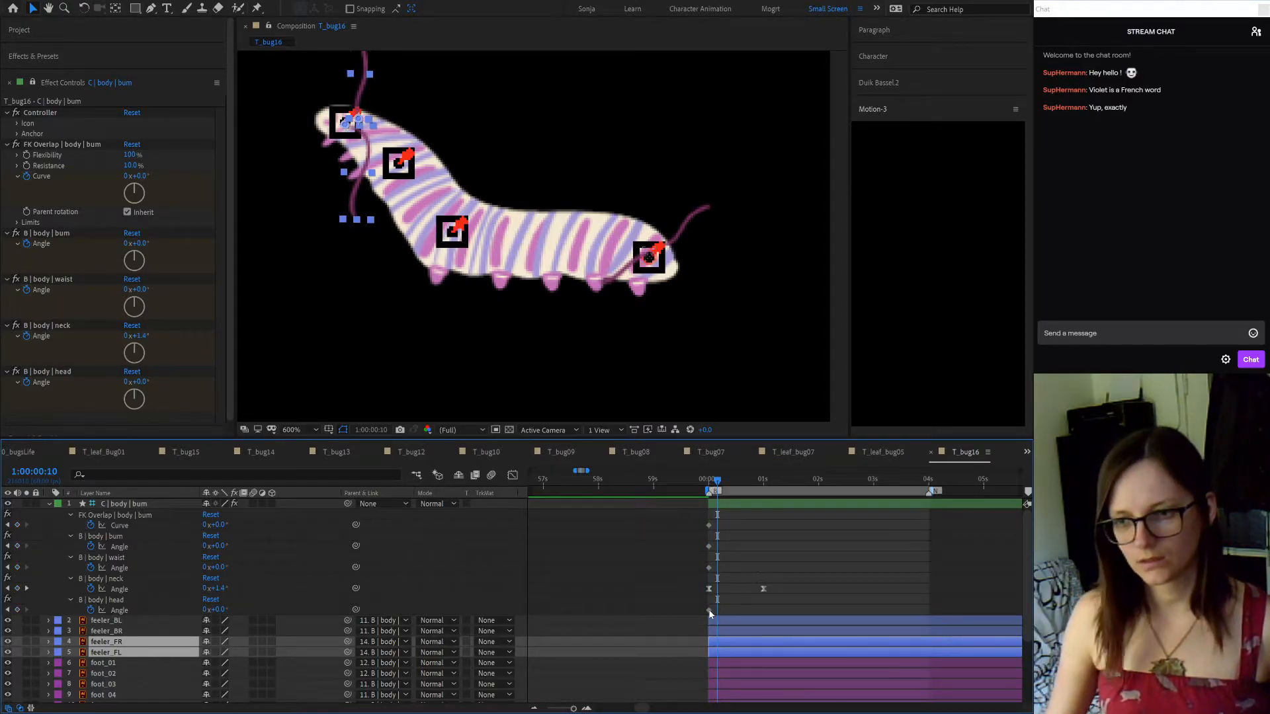
{"action": "left_click_drag", "start_coordinate": [710, 610], "coordinate": [716, 610]}
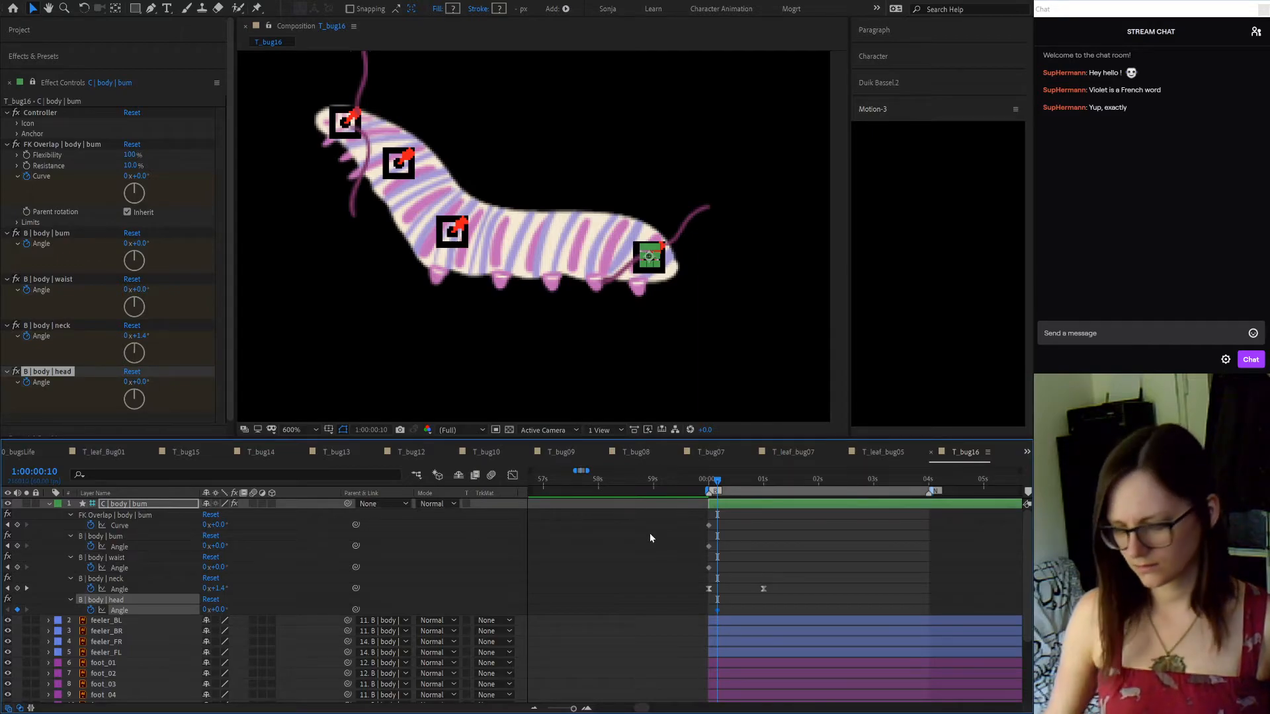
Preview the neck motion and key the B | body | waist Angle at 2° at 1:00:01:10
{"action": "key", "text": "space"}
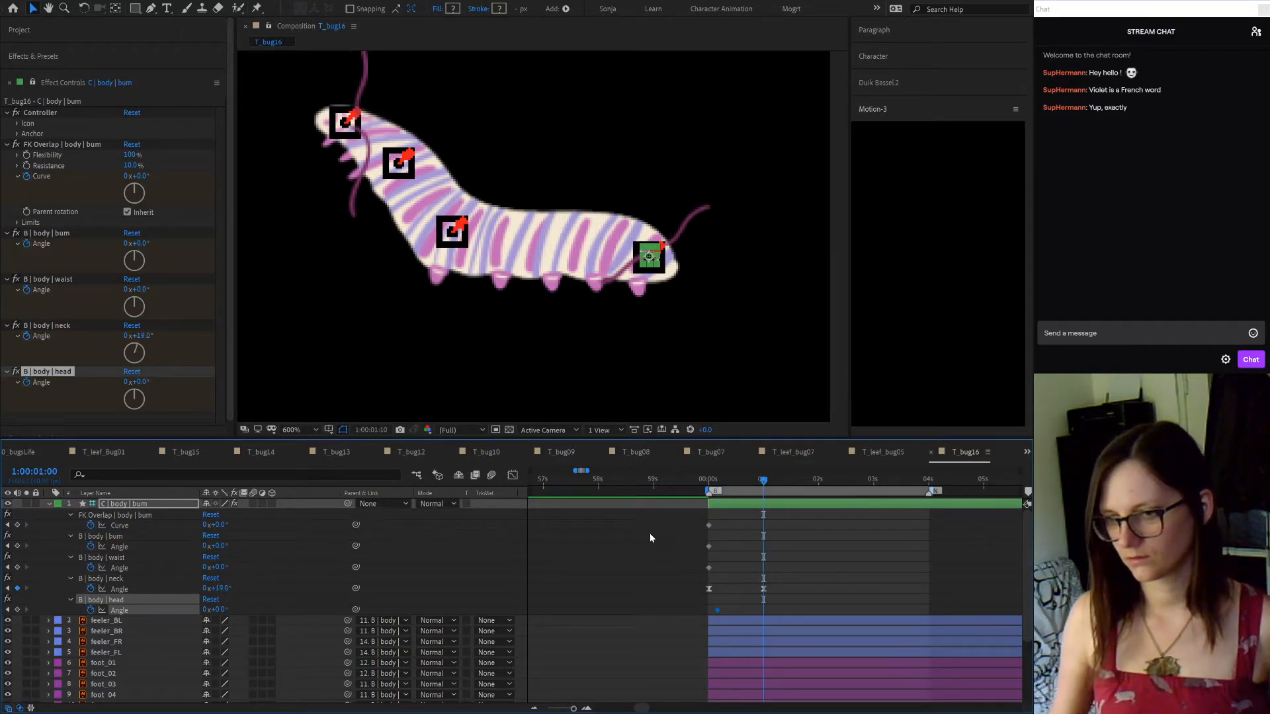
{"action": "left_click_drag", "start_coordinate": [215, 567], "coordinate": [223, 568]}
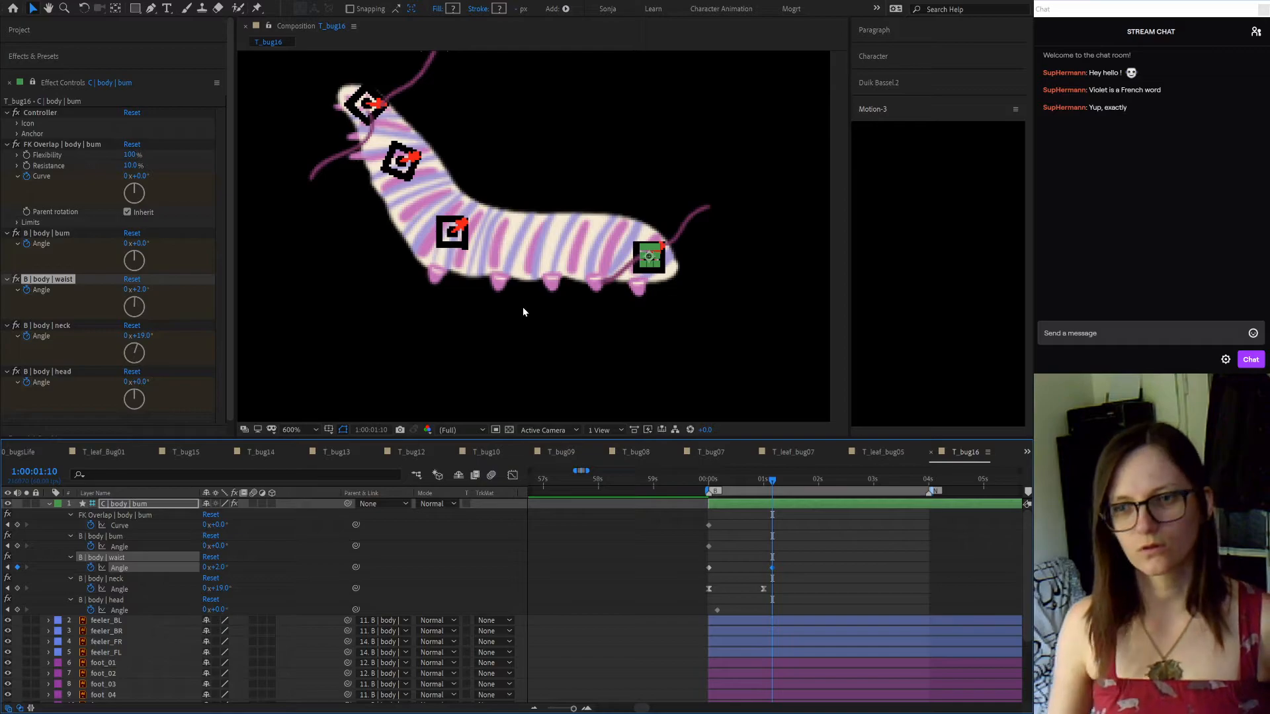
Parent the layers foot_02 through foot_05 to the B | body | bum layer
{"action": "scroll", "coordinate": [168, 672], "scroll_direction": "down", "scroll_amount": 1}
{"action": "scroll", "coordinate": [168, 674], "scroll_direction": "down", "scroll_amount": 2}
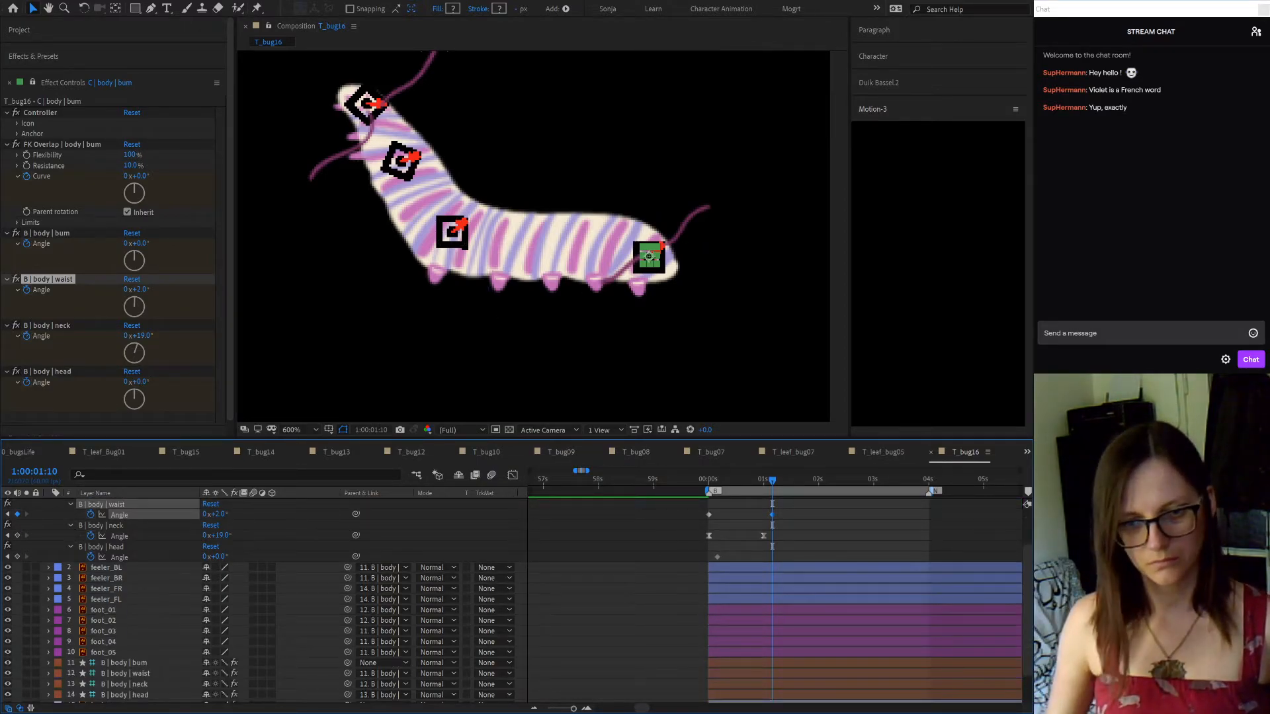
{"action": "left_click", "coordinate": [106, 613]}
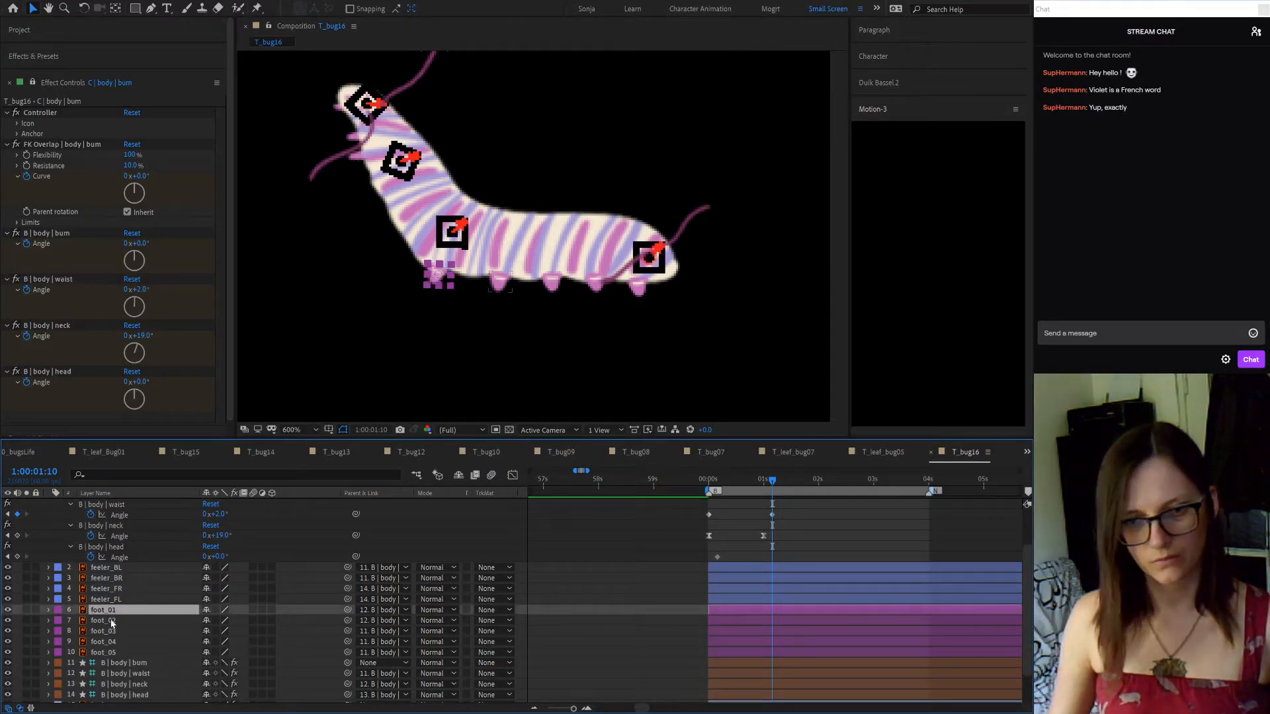
{"action": "left_click", "coordinate": [110, 623]}
{"action": "left_click", "coordinate": [110, 653], "text": "shift"}
{"action": "left_click_drag", "start_coordinate": [347, 652], "coordinate": [151, 666]}
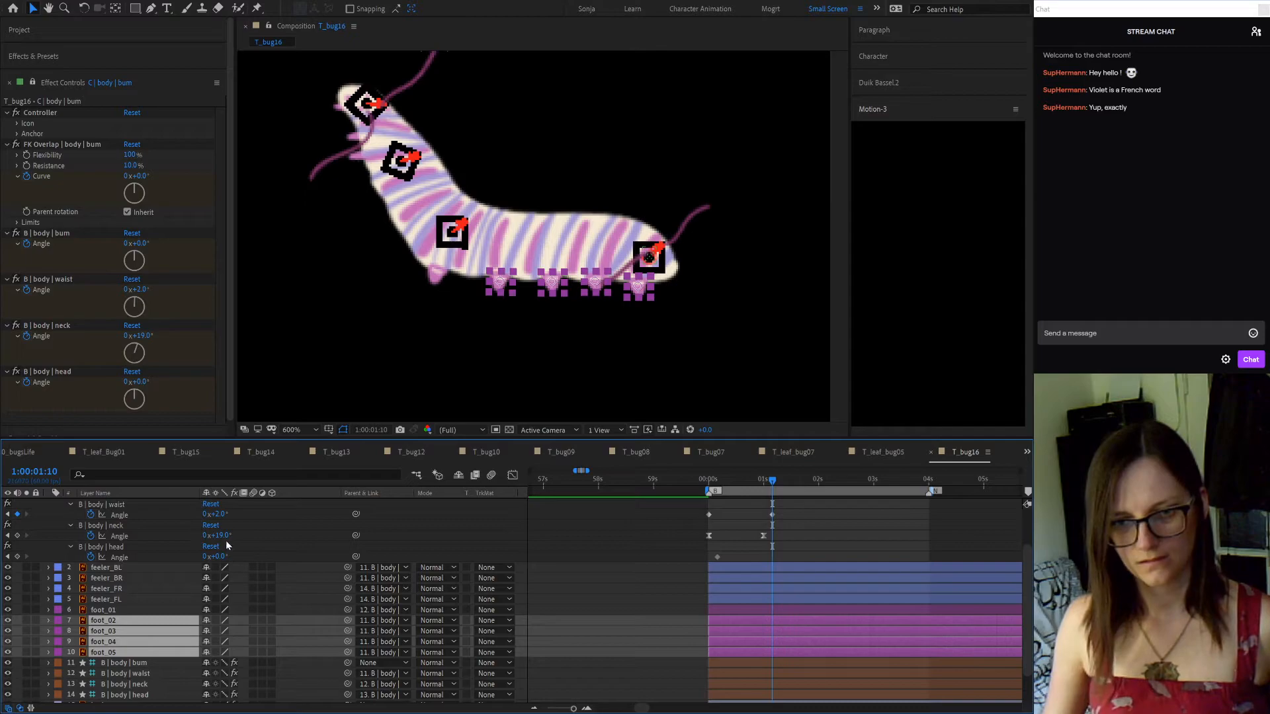
Set the B | body | waist Angle to 4° at 1:00:01:10
{"action": "scroll", "coordinate": [254, 542], "scroll_direction": "up", "scroll_amount": 2}
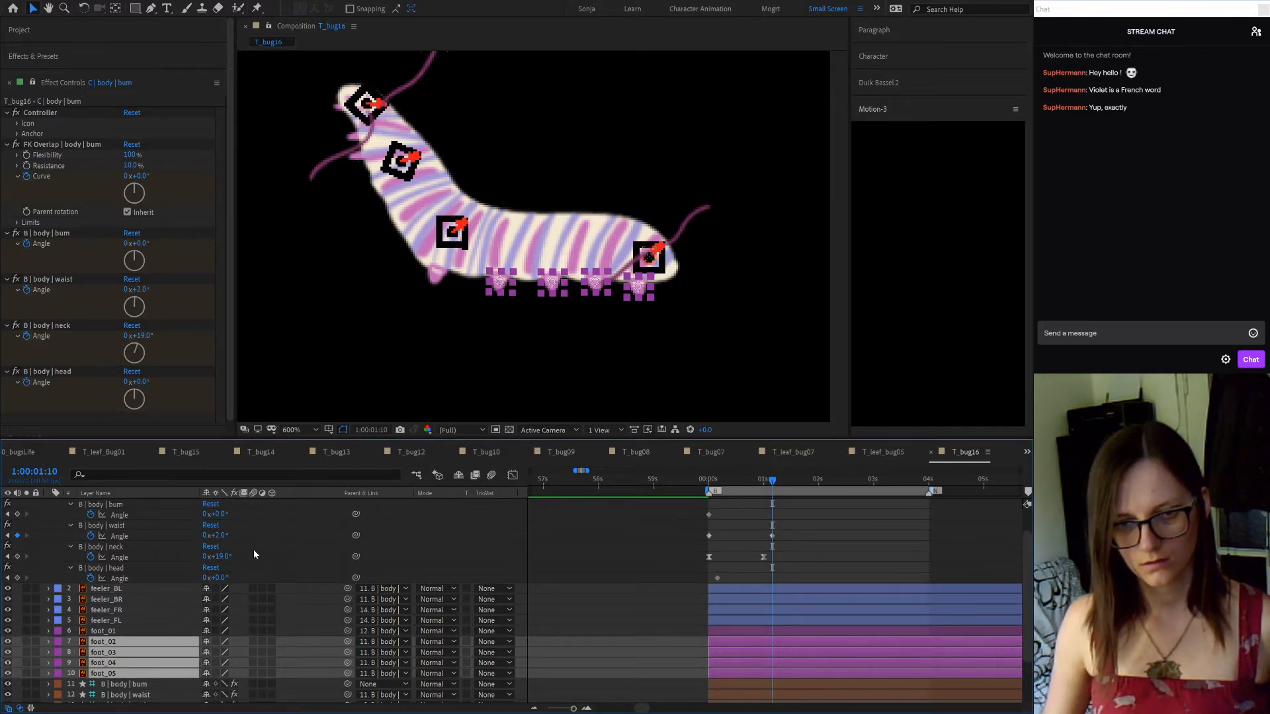
{"action": "scroll", "coordinate": [253, 549], "scroll_direction": "up", "scroll_amount": 1}
{"action": "left_click_drag", "start_coordinate": [215, 556], "coordinate": [220, 557]}
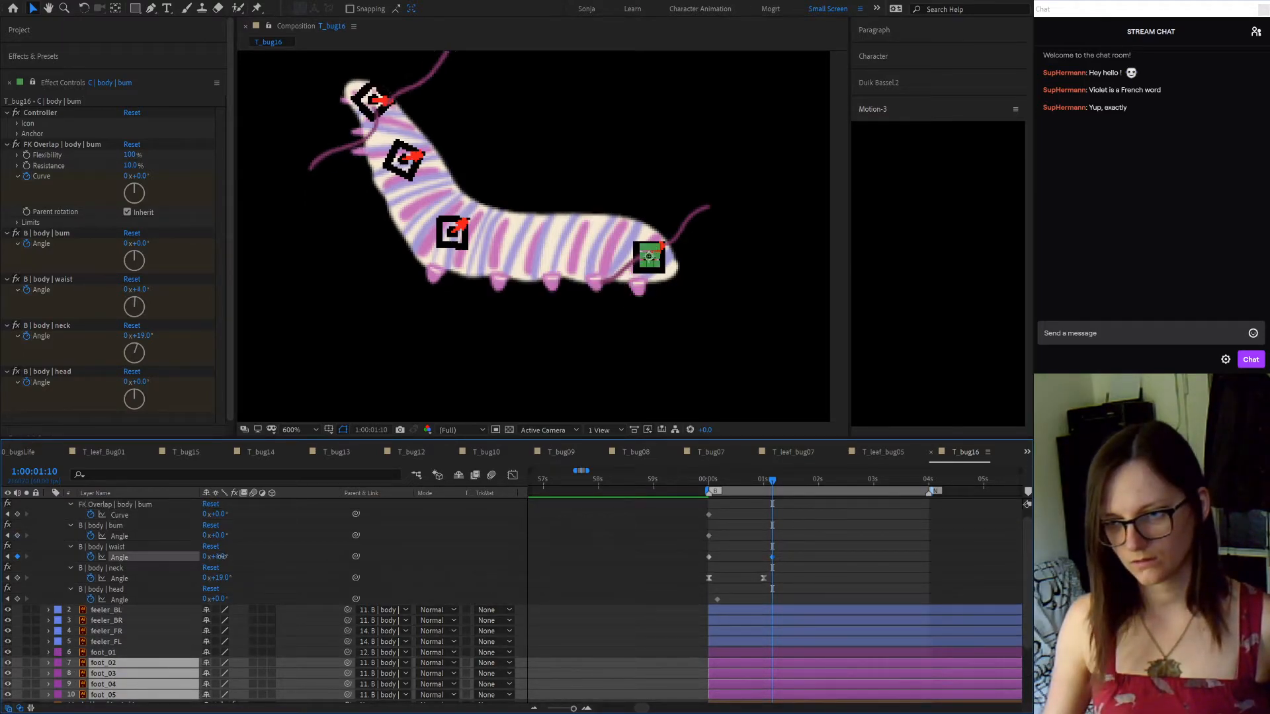
{"action": "left_click", "coordinate": [771, 559]}
{"action": "left_click_drag", "start_coordinate": [748, 547], "coordinate": [789, 568]}
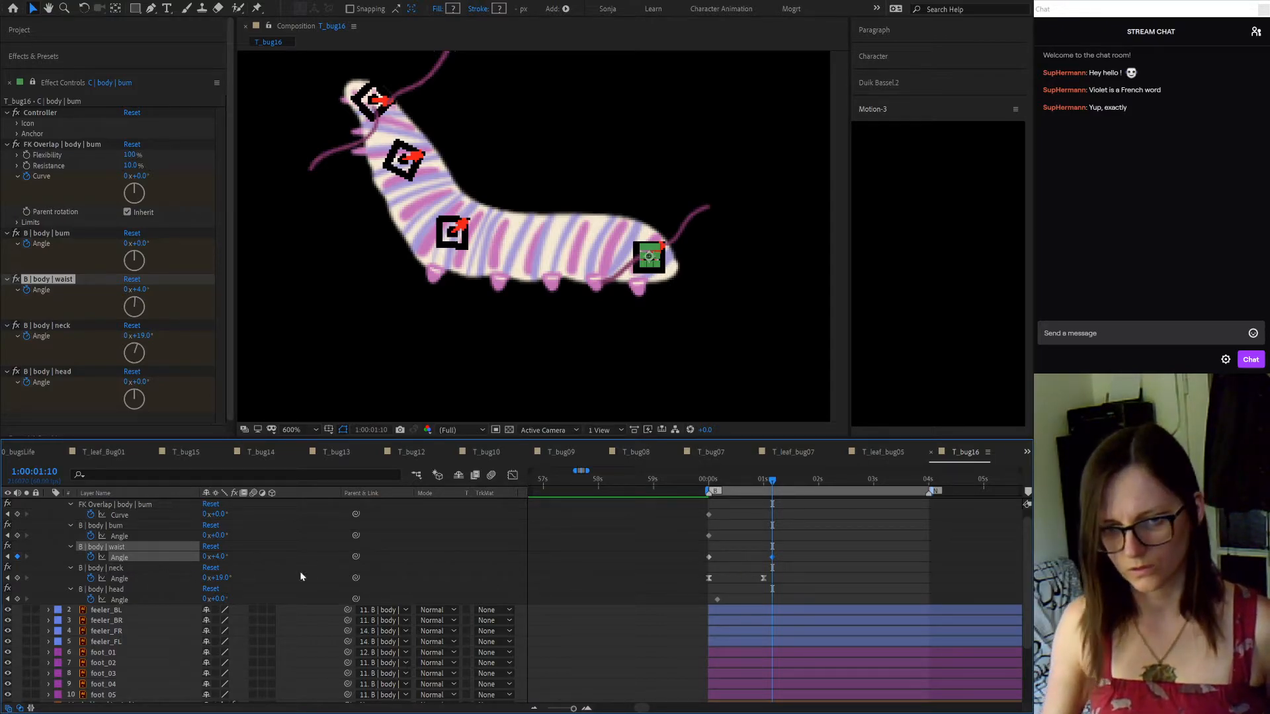
Move the B | body | head Angle keyframe back to the start at 1:00:00:00
{"action": "left_click", "coordinate": [319, 570]}
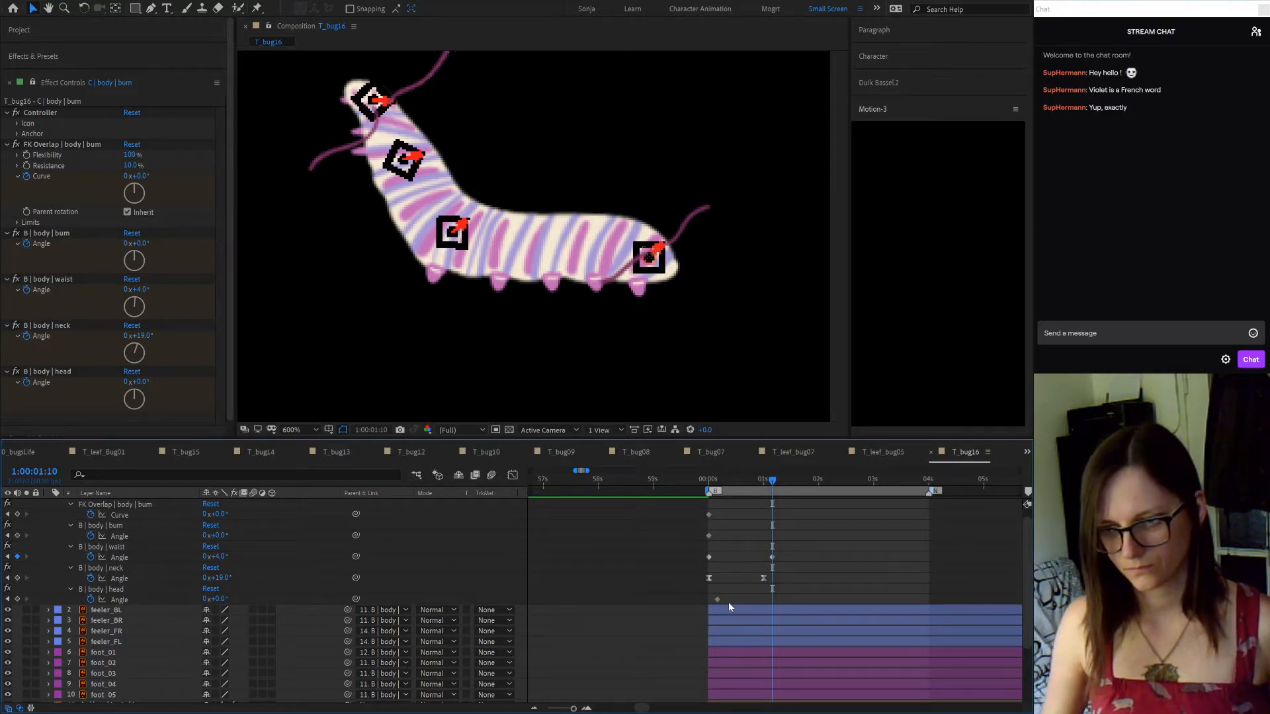
{"action": "left_click_drag", "start_coordinate": [717, 600], "coordinate": [709, 600]}
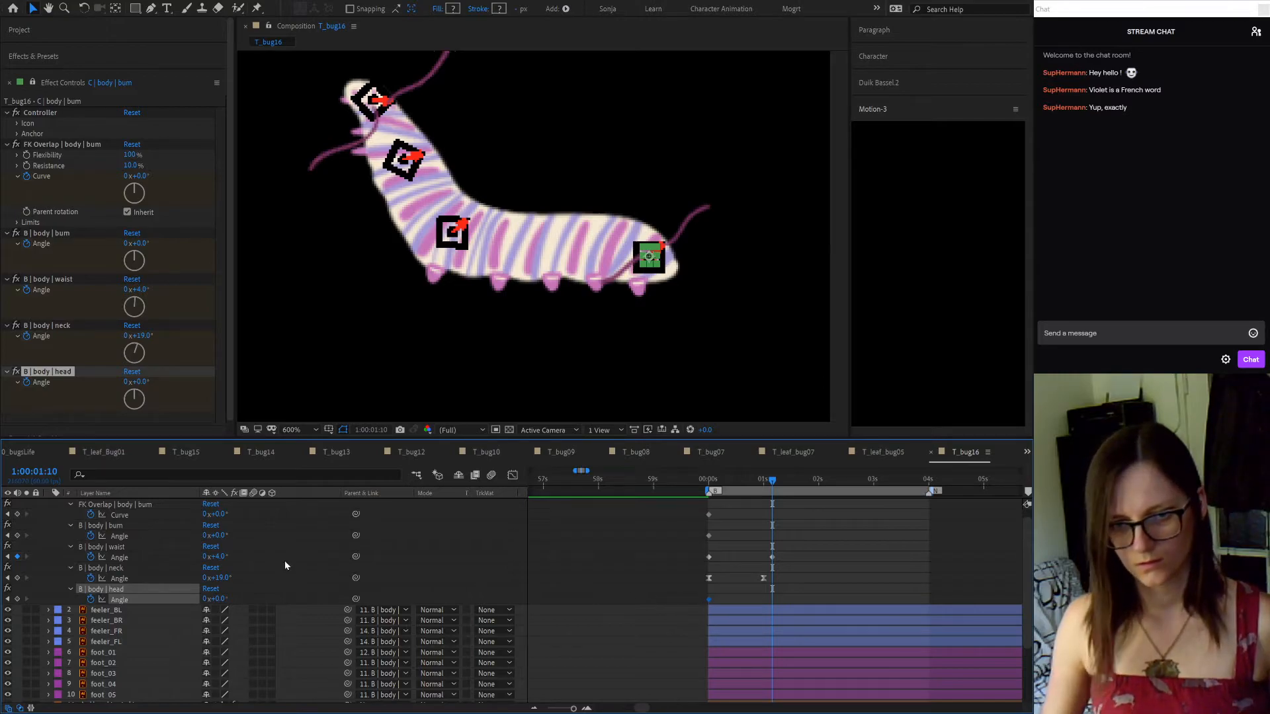
Try a B | body | waist Angle of -23° at 1:00:01:10 and undo it
{"action": "left_click_drag", "start_coordinate": [216, 557], "coordinate": [206, 557]}
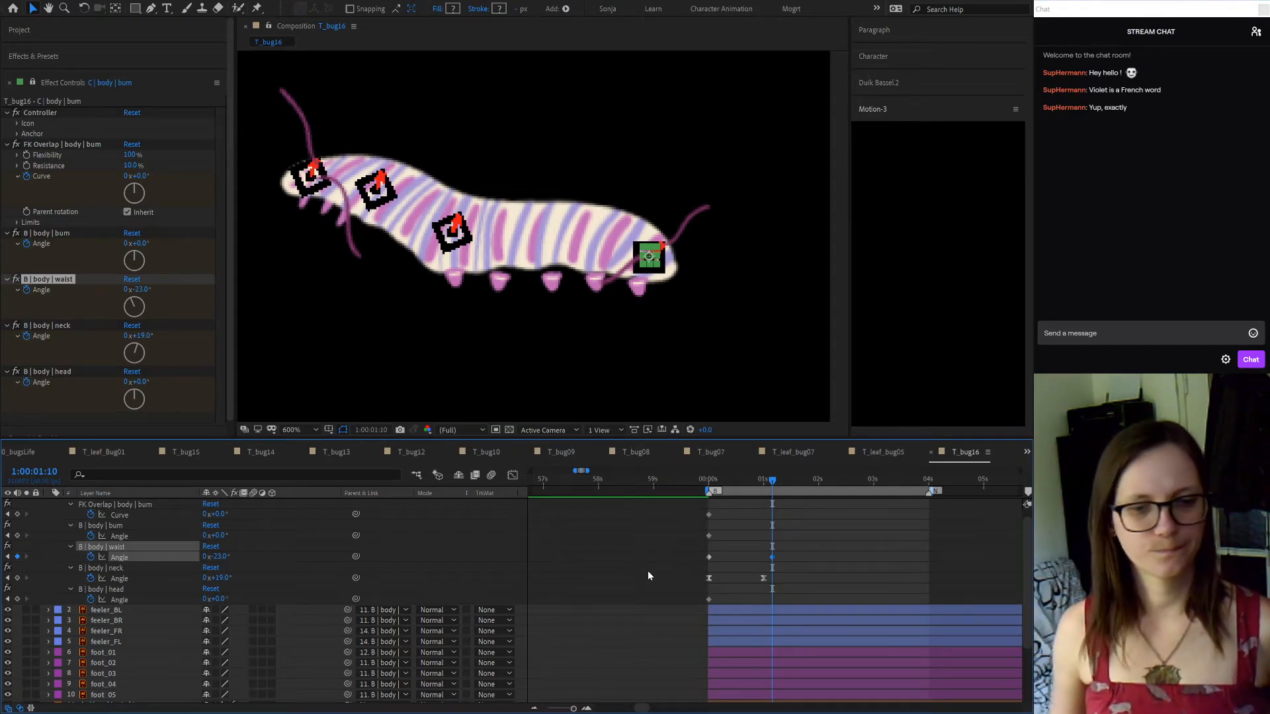
{"action": "key", "text": "ctrl+z"}
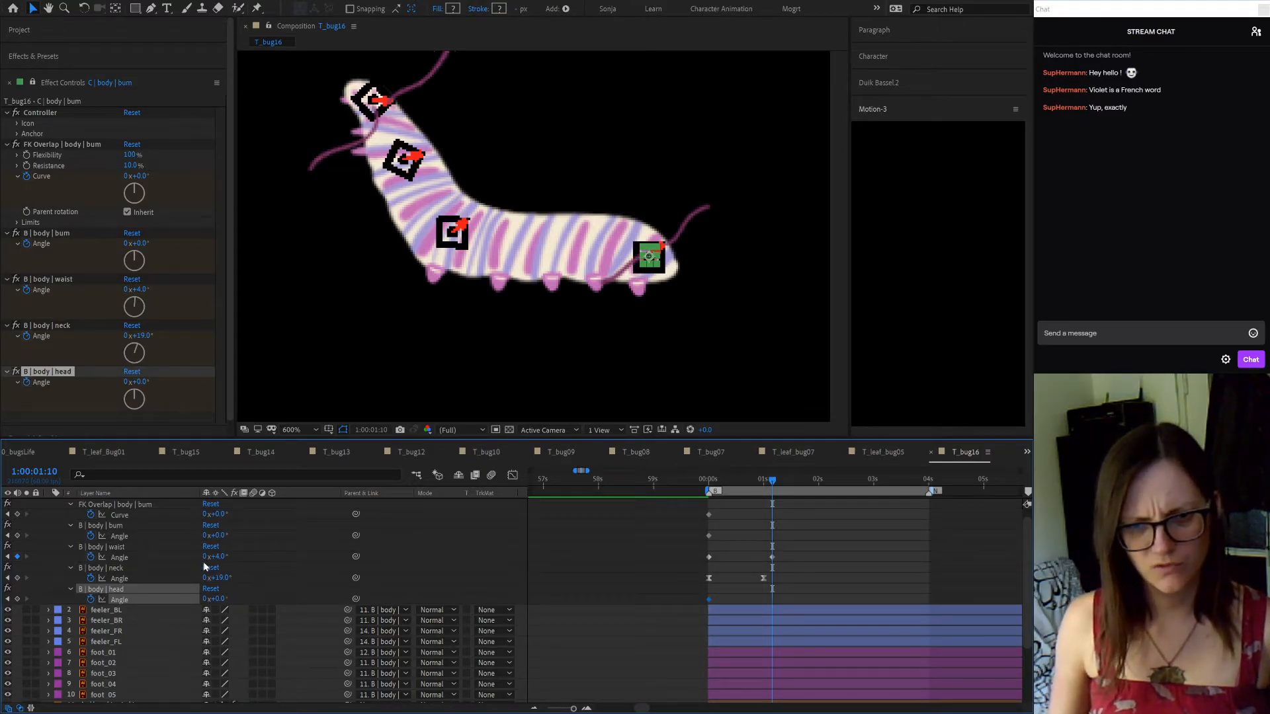
Key the B | body | bum Angle at 5° and the B | body | waist Angle at 9° at 1:00:01:10
{"action": "left_click_drag", "start_coordinate": [213, 535], "coordinate": [220, 557]}
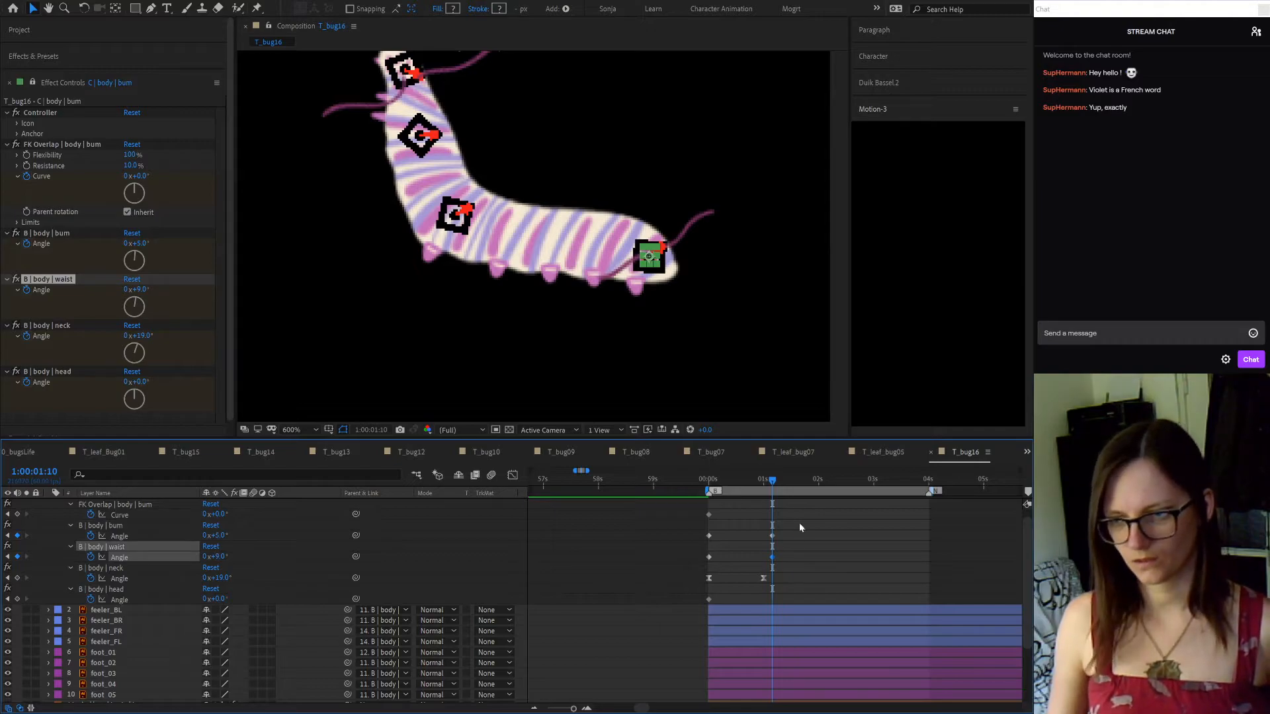
Start the bum and waist Angle animation at 1:00:00:10, apply Easy Ease to its keyframes, and preview it
{"action": "left_click_drag", "start_coordinate": [716, 531], "coordinate": [777, 564]}
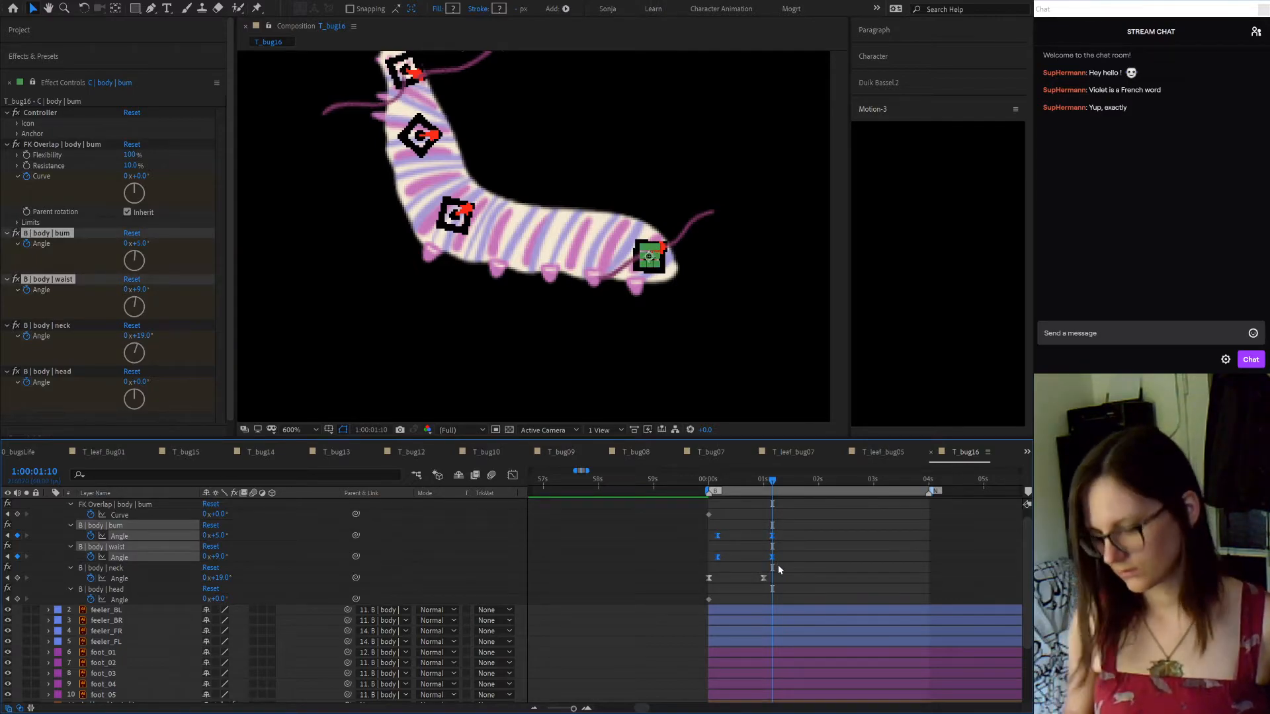
{"action": "key", "text": "F9"}
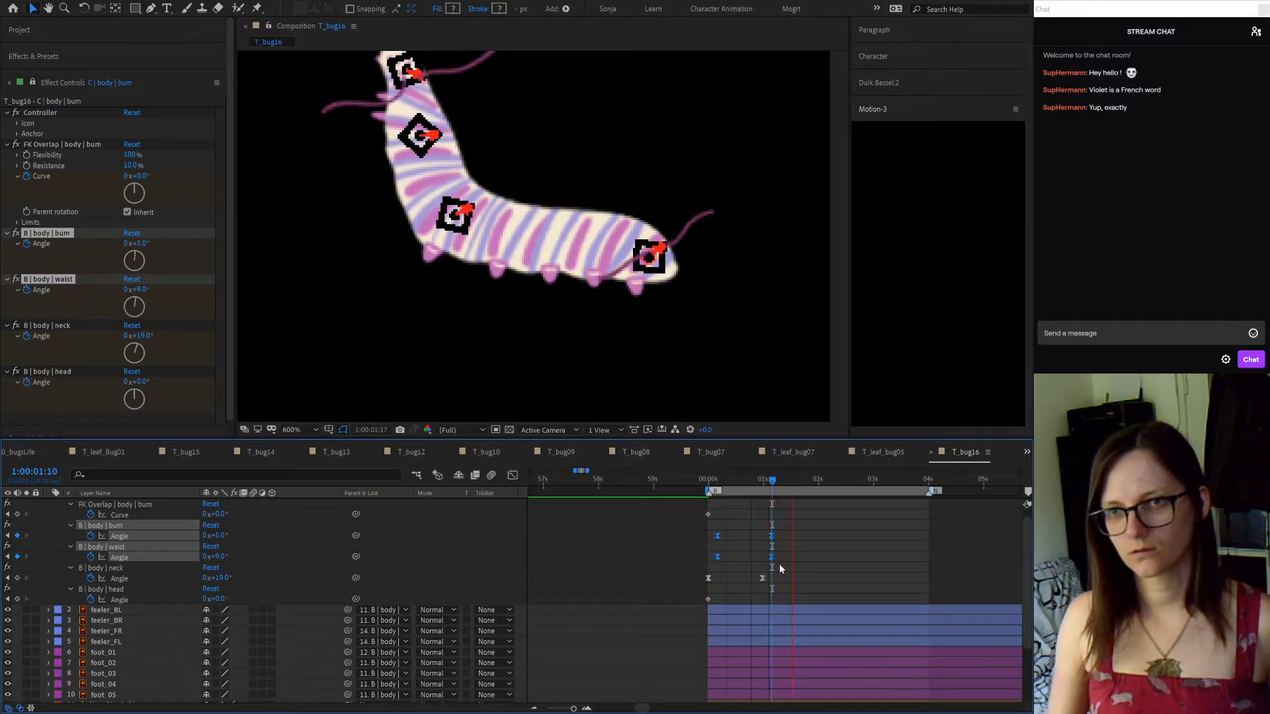
{"action": "key", "text": "space"}
Adjust the easing of the bum and waist start and end keyframes with Motion-3 and save the project
{"action": "left_click_drag", "start_coordinate": [709, 480], "coordinate": [701, 568]}
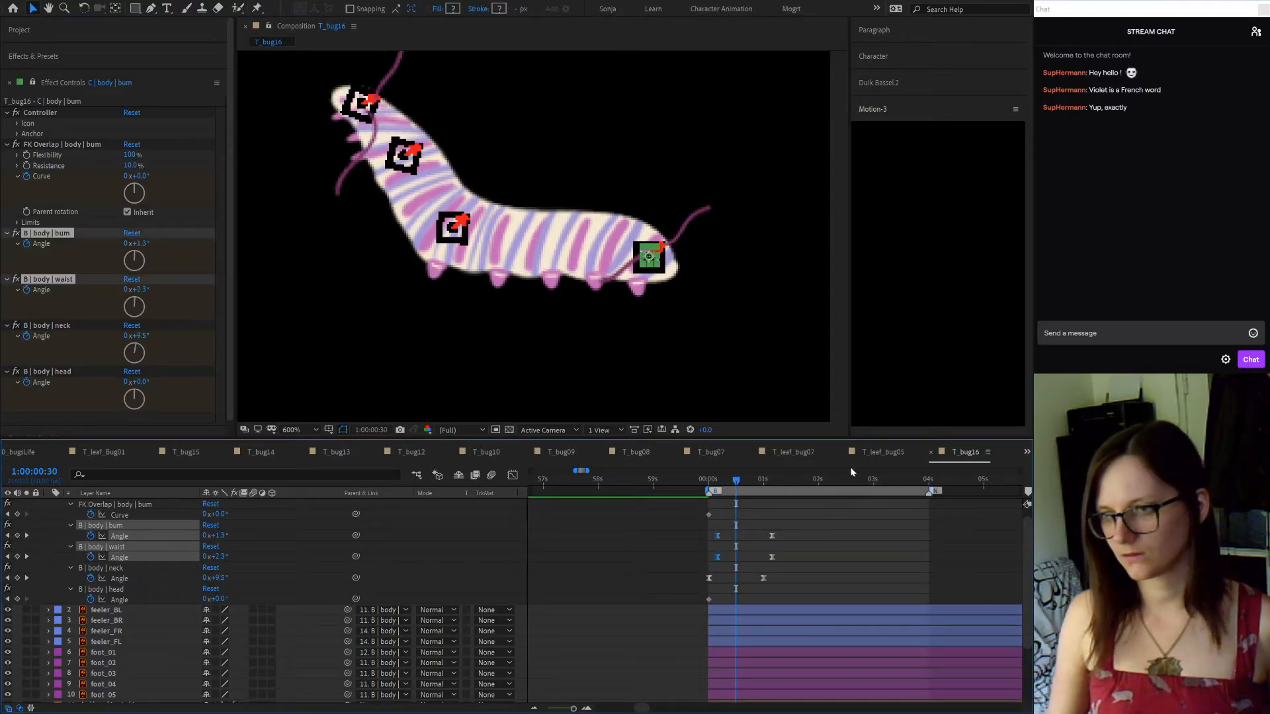
{"action": "left_click", "coordinate": [926, 422]}
{"action": "left_click_drag", "start_coordinate": [759, 530], "coordinate": [782, 561]}
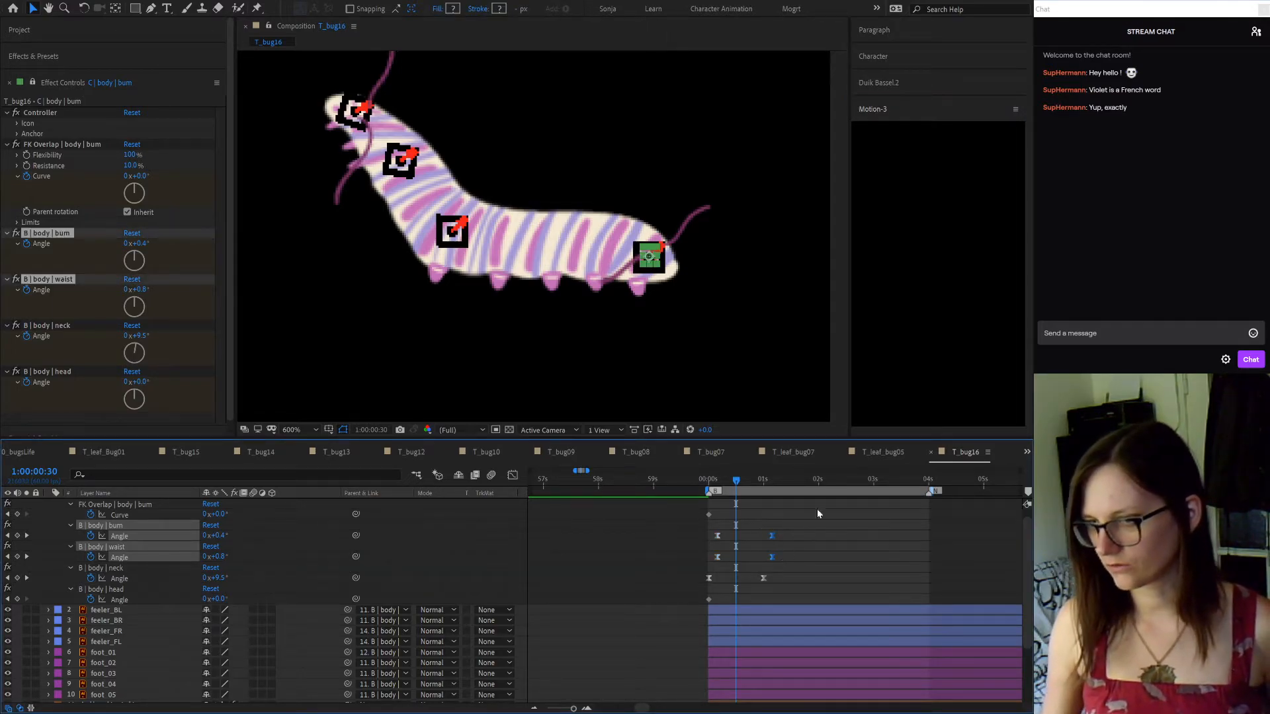
{"action": "left_click", "coordinate": [942, 414]}
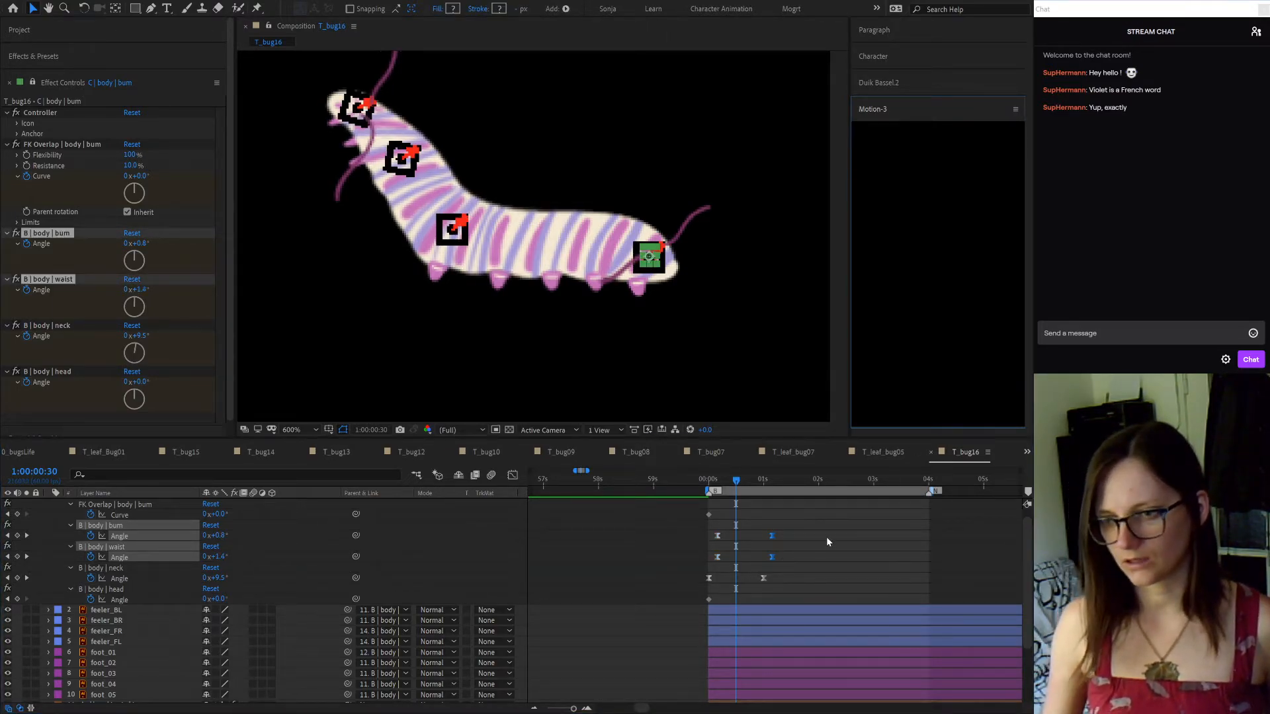
{"action": "left_click", "coordinate": [771, 535]}
{"action": "key", "text": "ctrl+s"}
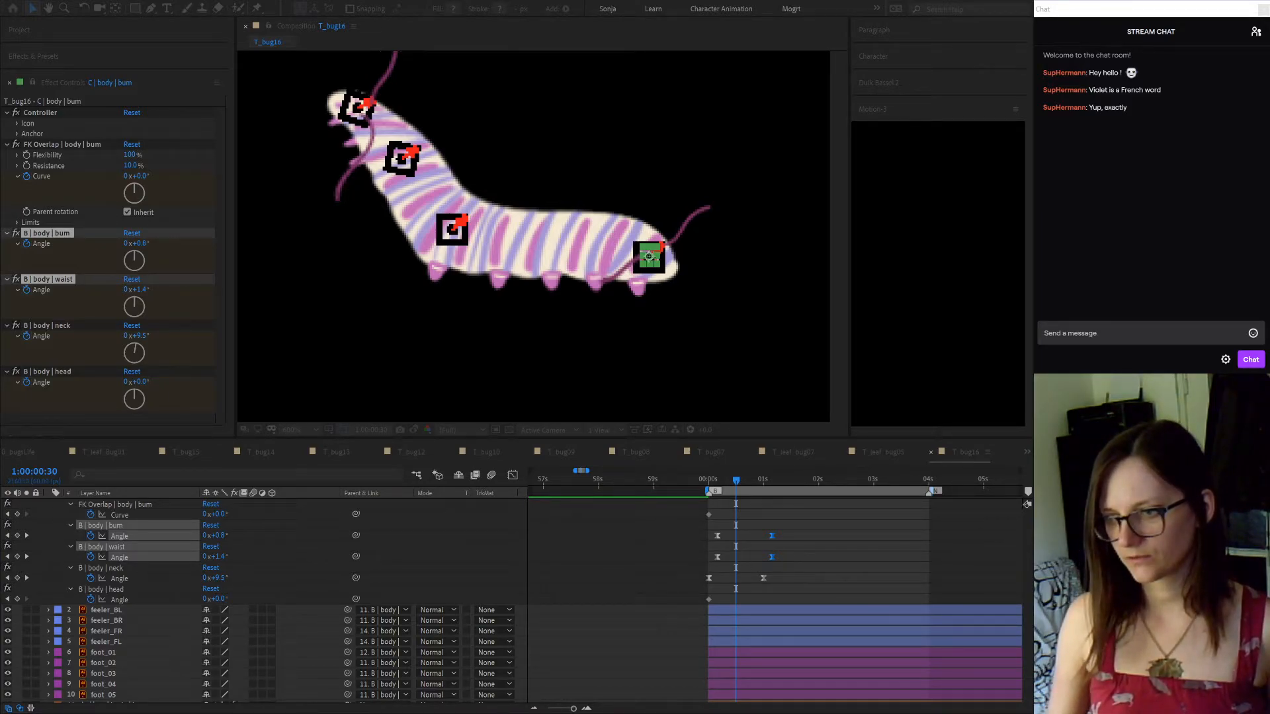
Preview the animation, move the bum and waist end keyframes to 1:00:02:10, and play the slower motion
{"action": "left_click", "coordinate": [710, 480]}
{"action": "left_click_drag", "start_coordinate": [711, 485], "coordinate": [719, 485]}
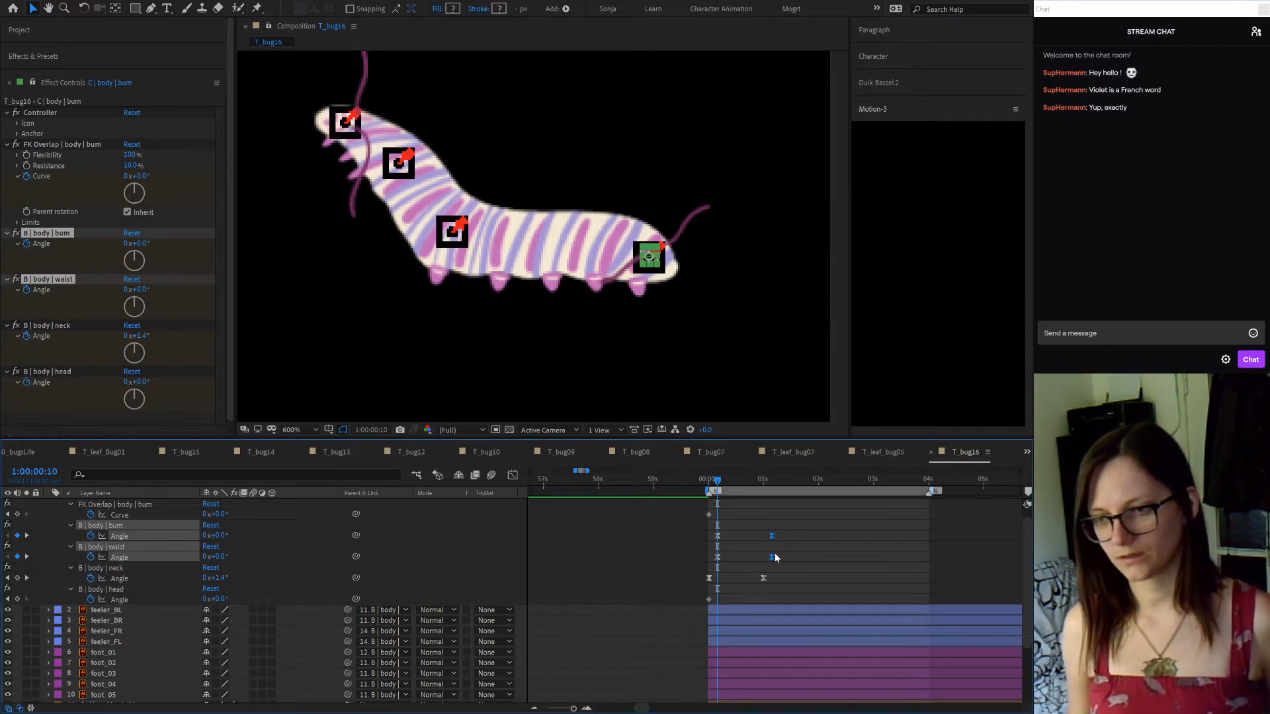
{"action": "key", "text": "space"}
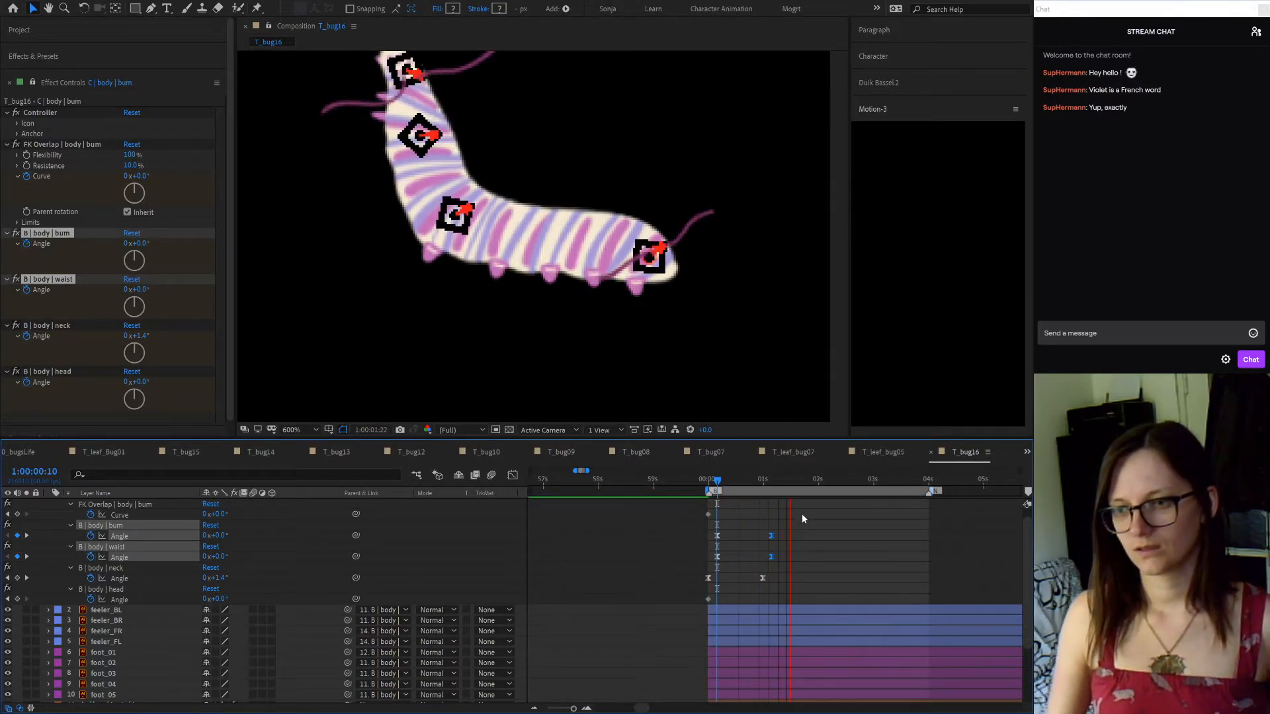
{"action": "key", "text": "space"}
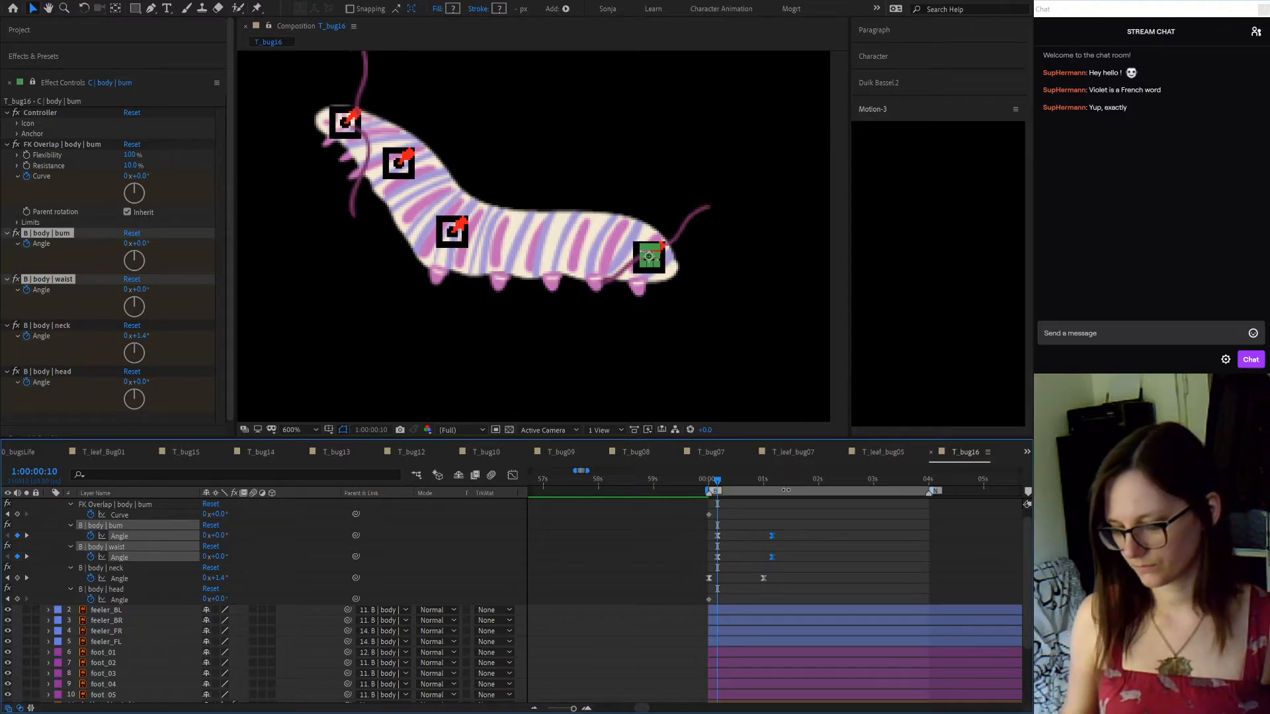
{"action": "left_click", "coordinate": [35, 471]}
{"action": "type", "text": "+200"}
{"action": "key", "text": "Return"}
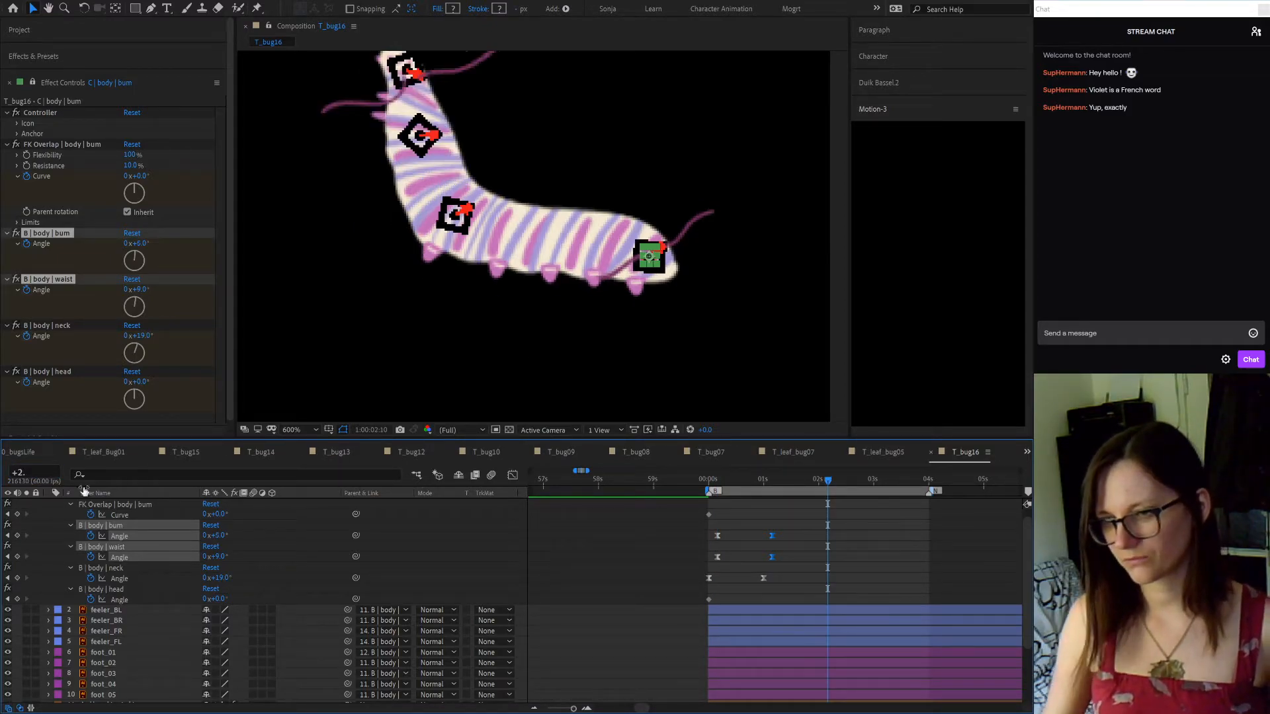
{"action": "left_click_drag", "start_coordinate": [751, 530], "coordinate": [826, 563]}
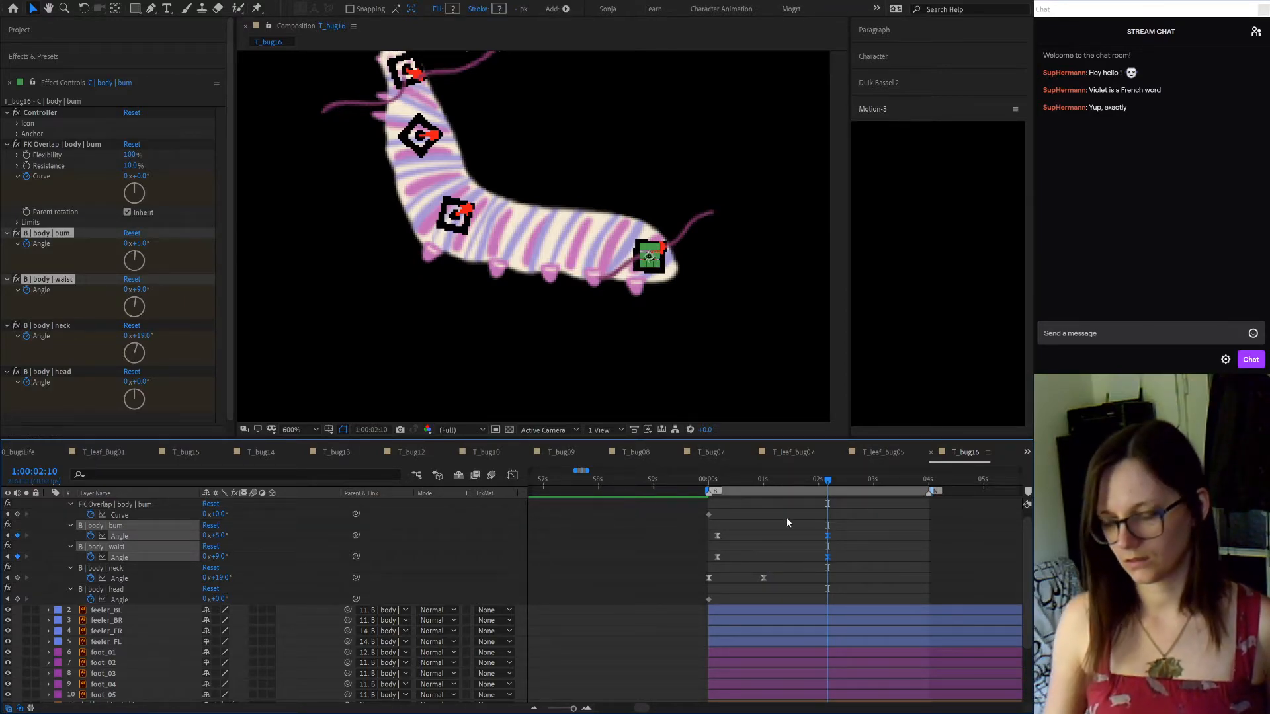
{"action": "key", "text": "space"}
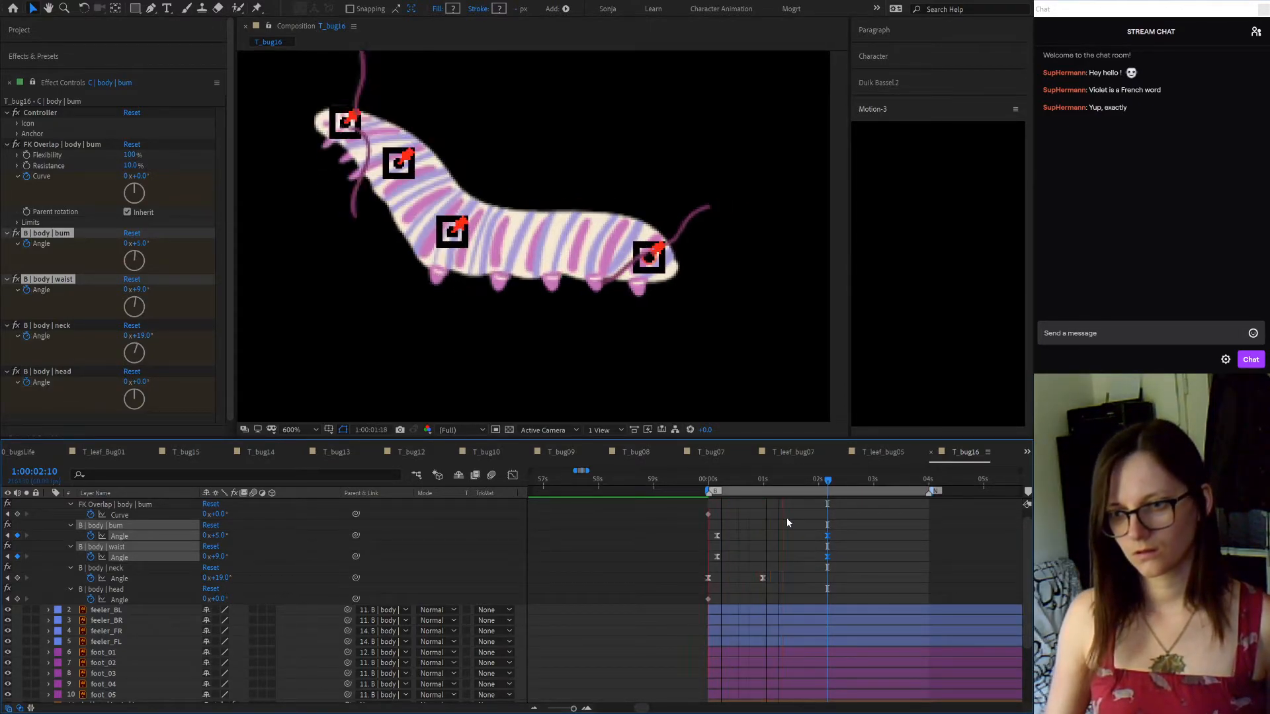
{"action": "key", "text": "space"}
Move the B | body | neck Angle end keyframe to 1:00:02:00
{"action": "left_click", "coordinate": [764, 578]}
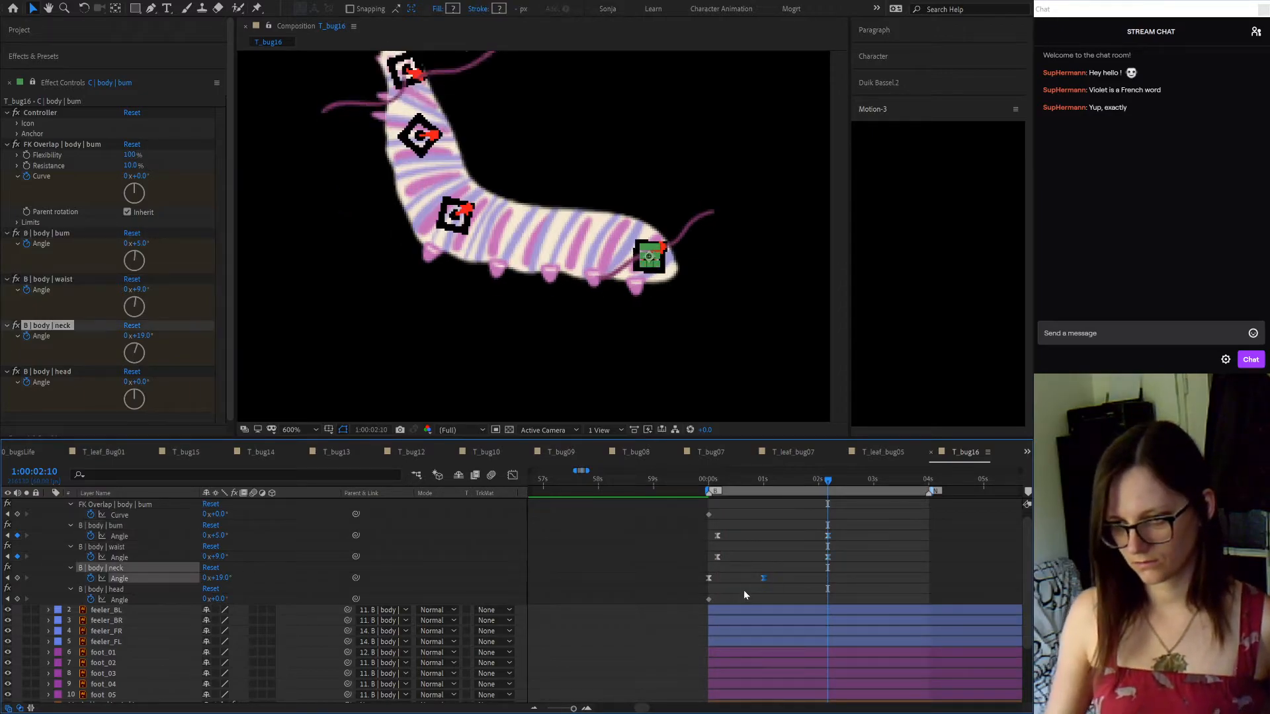
{"action": "left_click", "coordinate": [717, 483]}
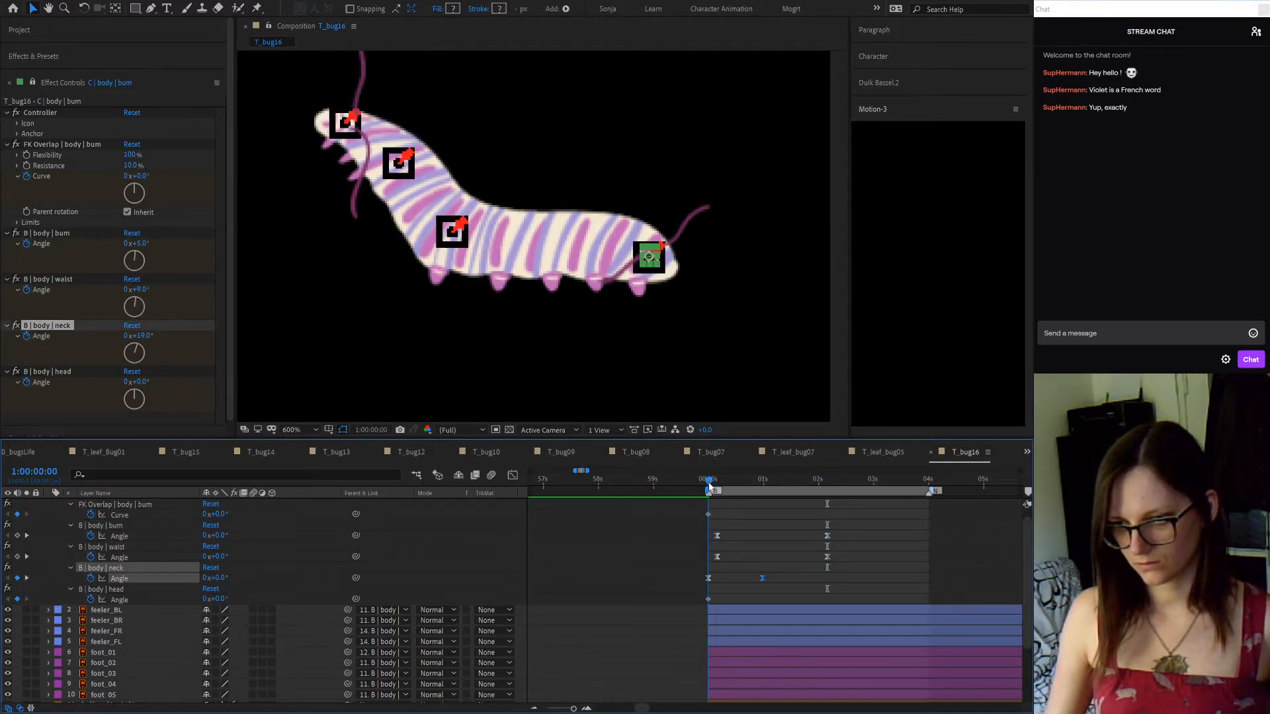
{"action": "left_click", "coordinate": [825, 488]}
{"action": "left_click", "coordinate": [819, 487]}
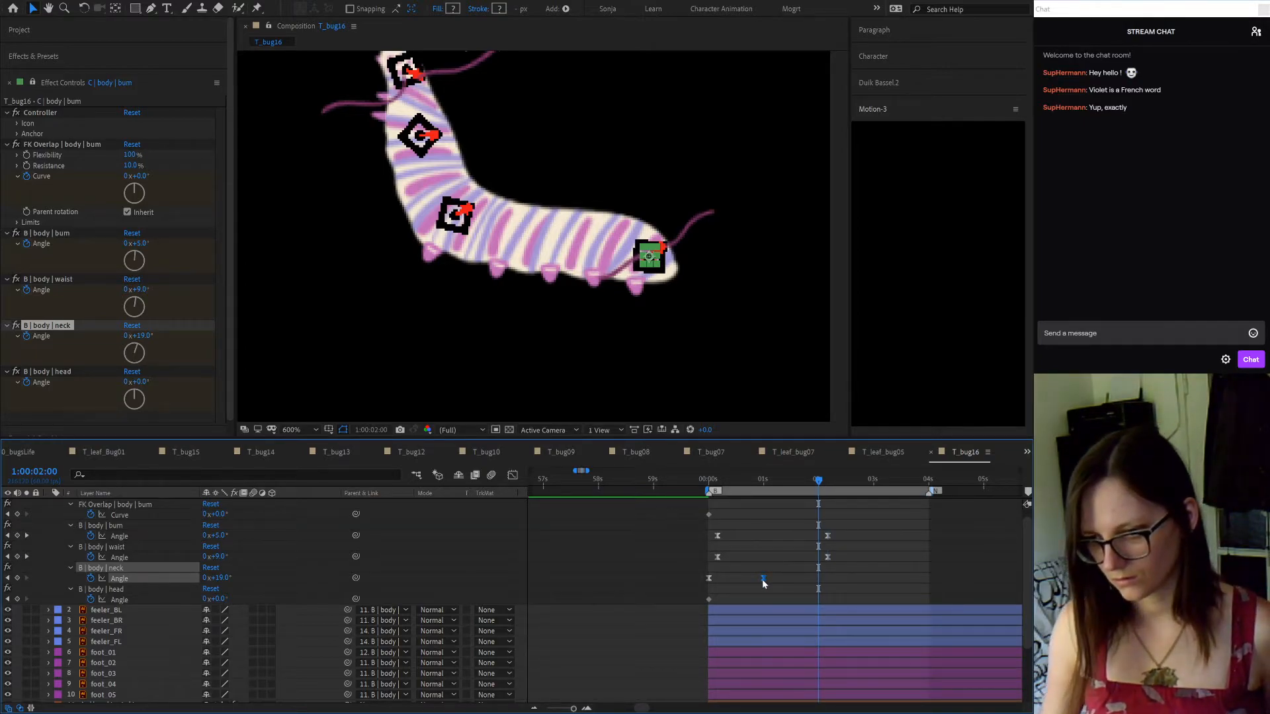
Adjust the easing of the bum, waist and neck start and end keyframes with Motion-3 and preview the animation
{"action": "left_click_drag", "start_coordinate": [864, 530], "coordinate": [811, 586]}
{"action": "left_click_drag", "start_coordinate": [744, 533], "coordinate": [702, 583]}
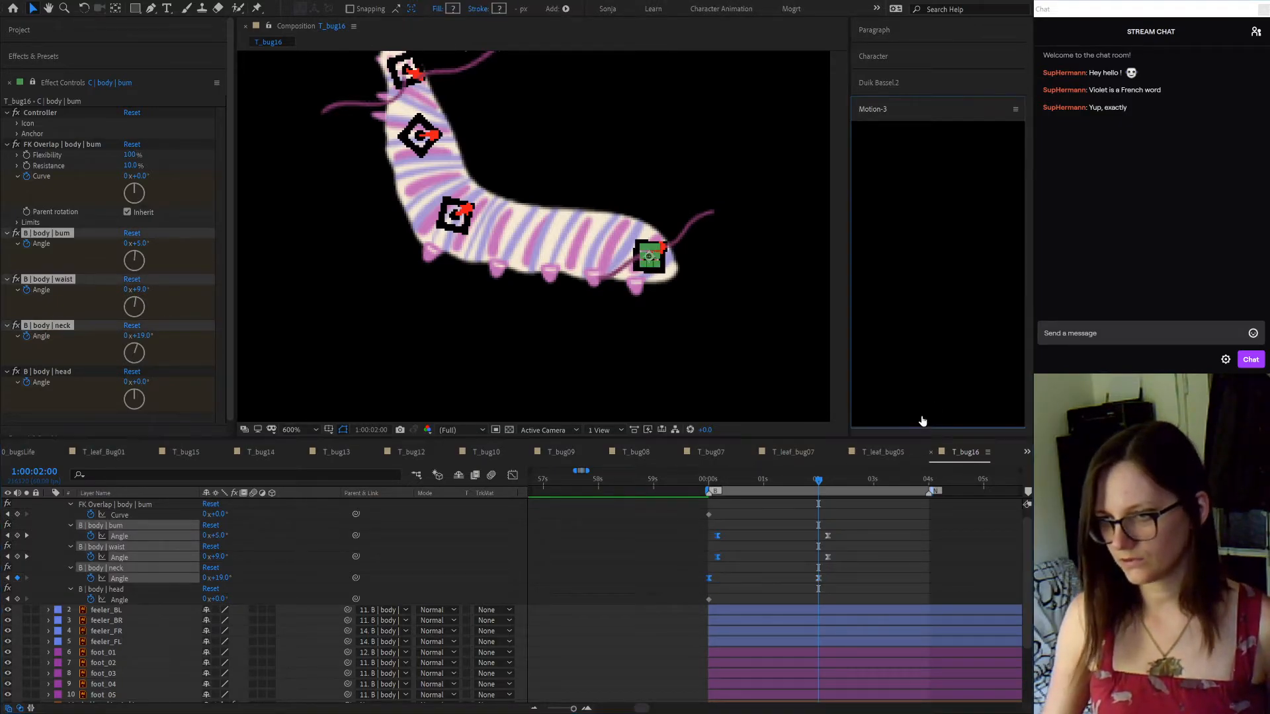
{"action": "left_click", "coordinate": [893, 577]}
{"action": "key", "text": "space"}
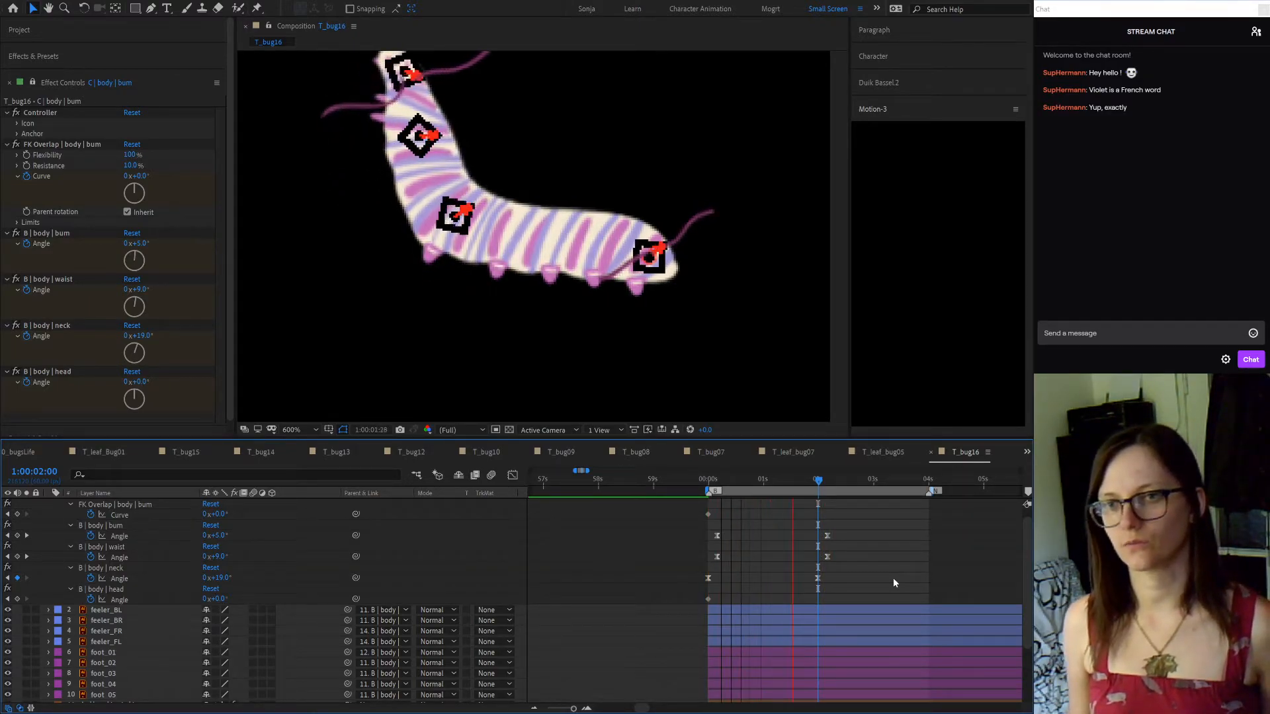
{"action": "key", "text": "space"}
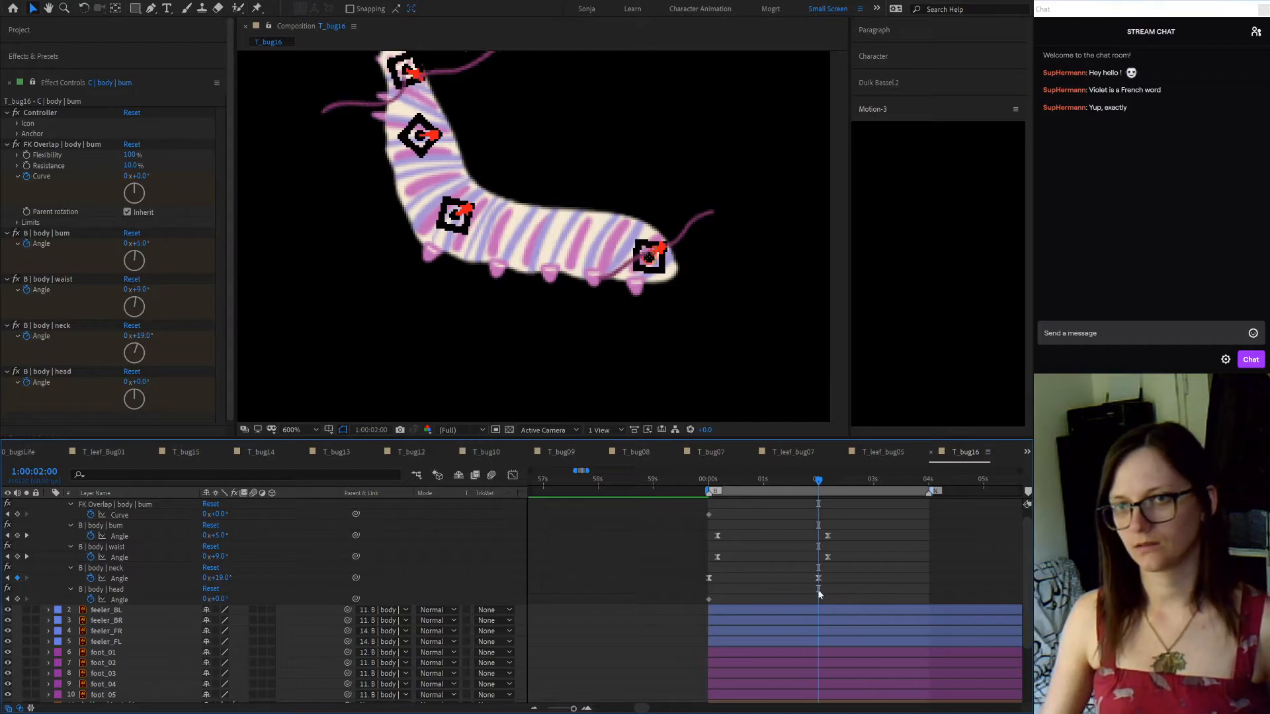
{"action": "left_click_drag", "start_coordinate": [715, 488], "coordinate": [841, 480]}
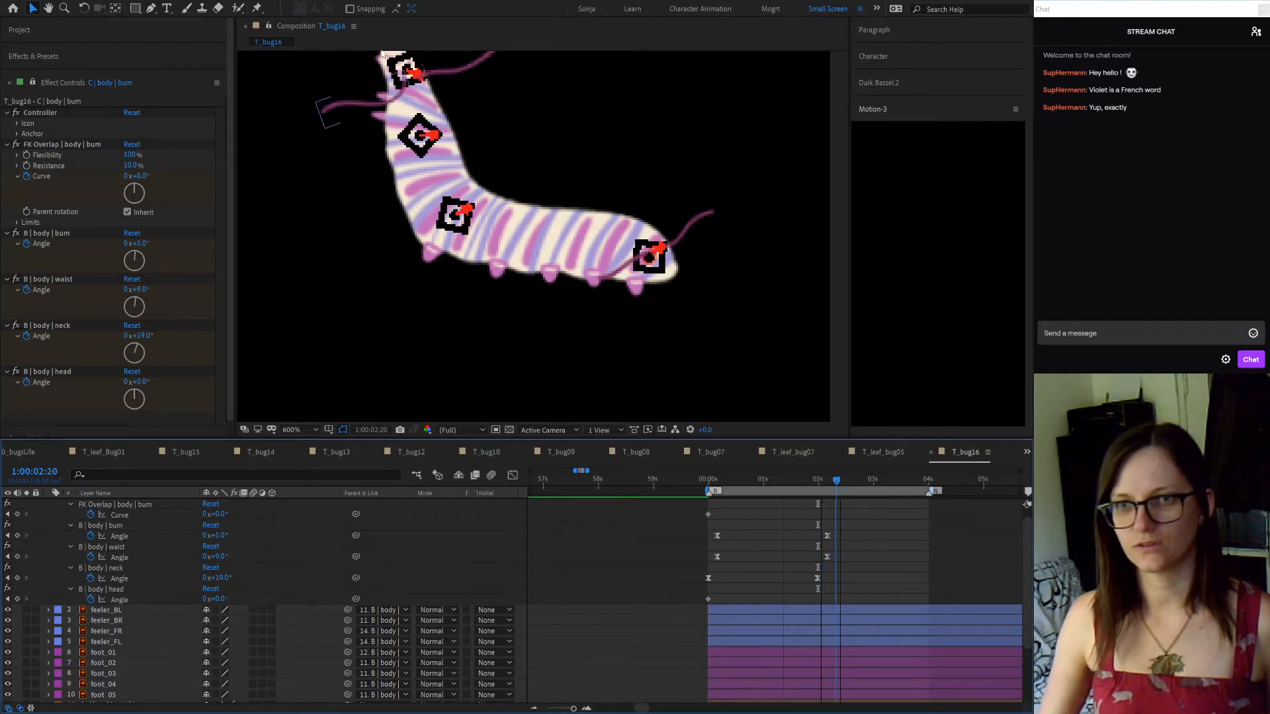
Copy the starting bum, waist and neck Angle keyframes and paste them at 1:00:03:00 to lower the body again
{"action": "left_click_drag", "start_coordinate": [714, 481], "coordinate": [828, 495]}
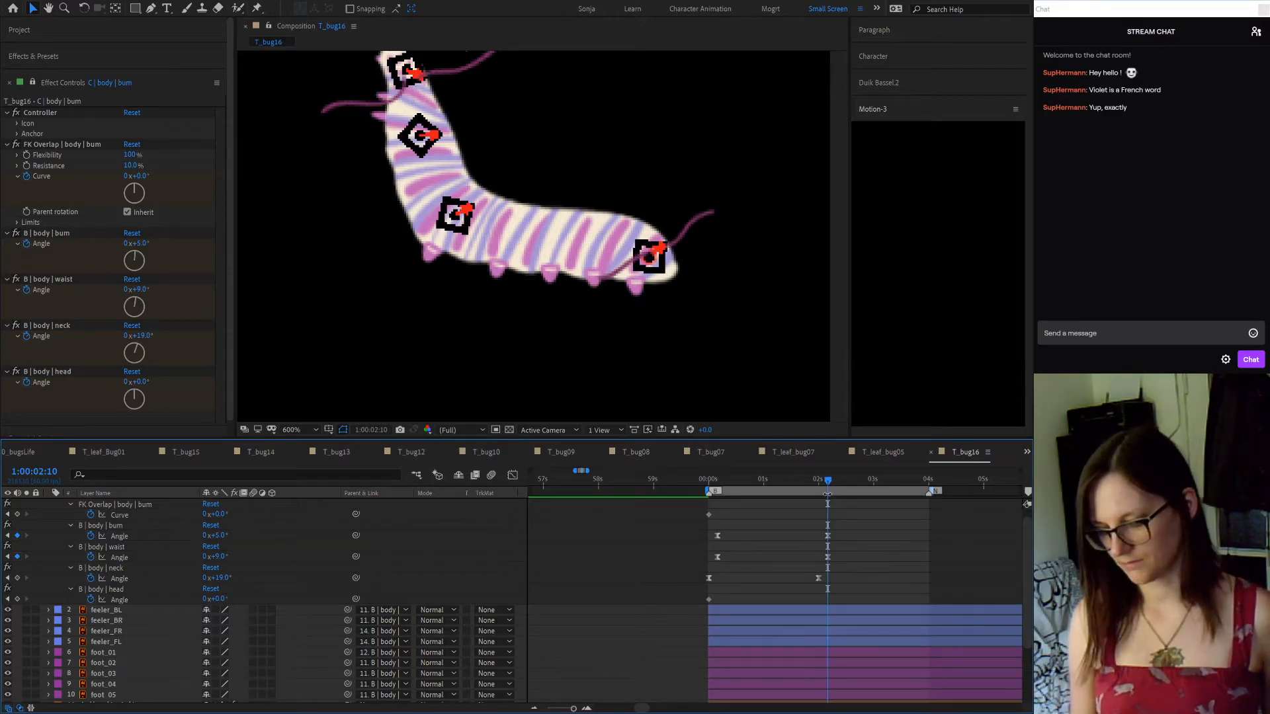
{"action": "key", "text": "shift+Page_Down"}
{"action": "key", "text": "shift+Page_Down"}
{"action": "key", "text": "shift+Page_Down"}
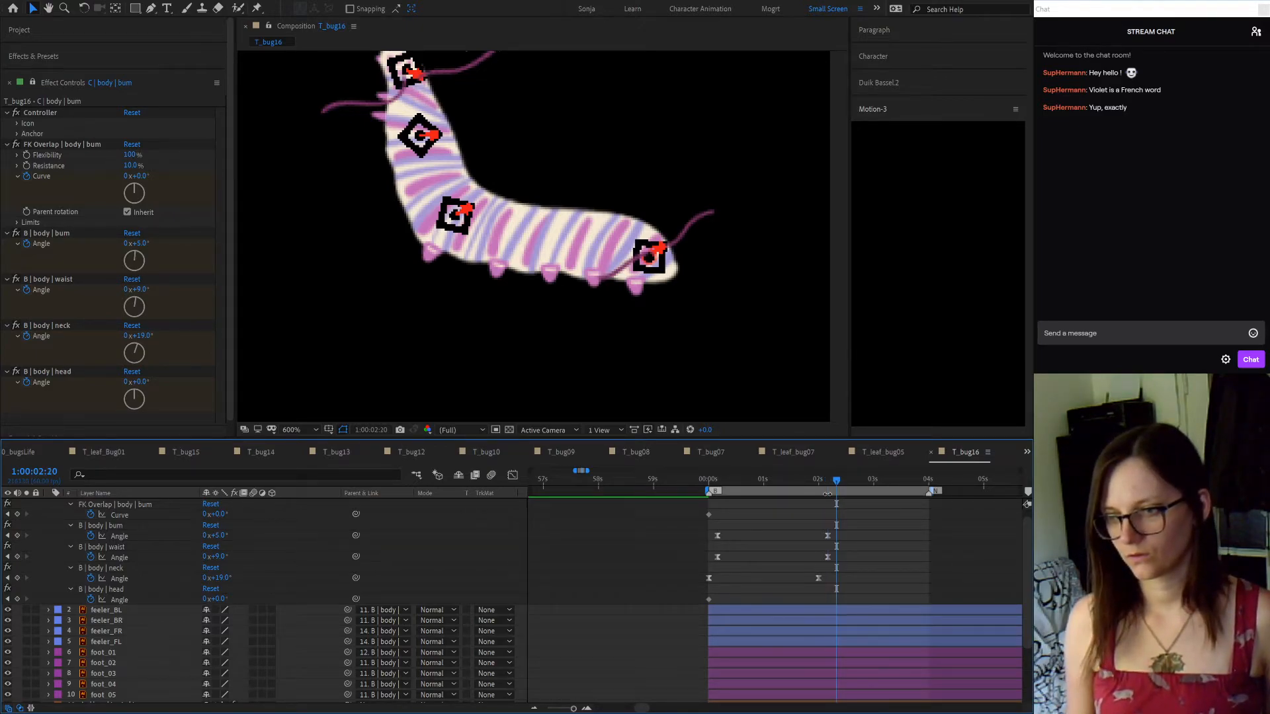
{"action": "key", "text": "shift+Page_Down"}
{"action": "key", "text": "shift+Page_Down"}
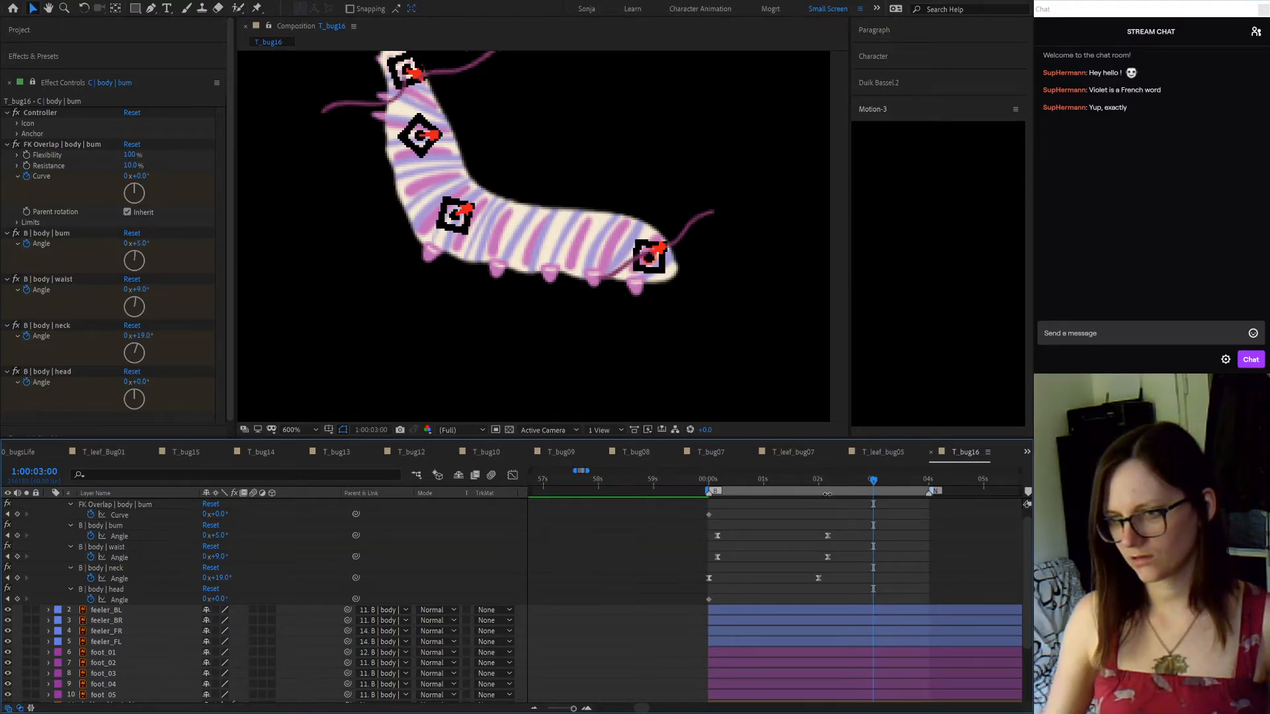
{"action": "left_click_drag", "start_coordinate": [744, 526], "coordinate": [693, 586]}
{"action": "key", "text": "ctrl+c"}
{"action": "key", "text": "ctrl+v"}
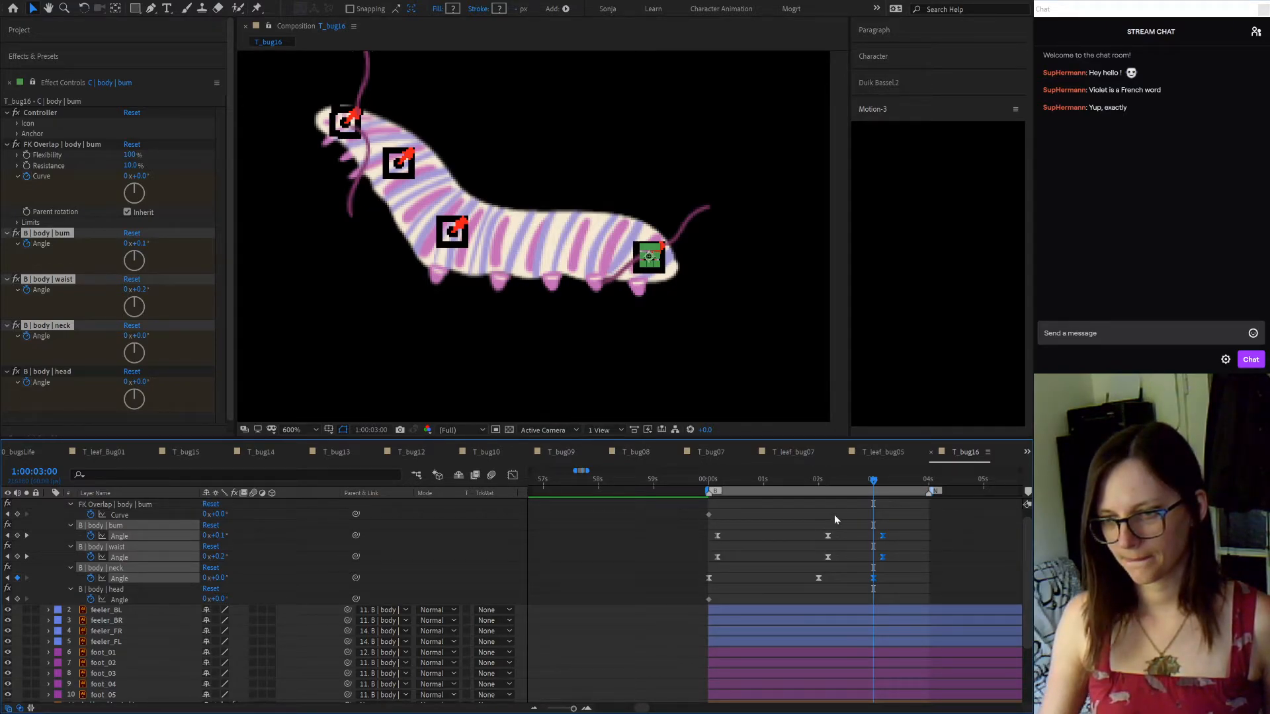
Preview the caterpillar's raise-and-lower motion around the neck Angle keyframes
{"action": "left_click", "coordinate": [828, 480]}
{"action": "key", "text": "shift+Page_Down"}
{"action": "left_click", "coordinate": [824, 588]}
{"action": "left_click", "coordinate": [819, 579]}
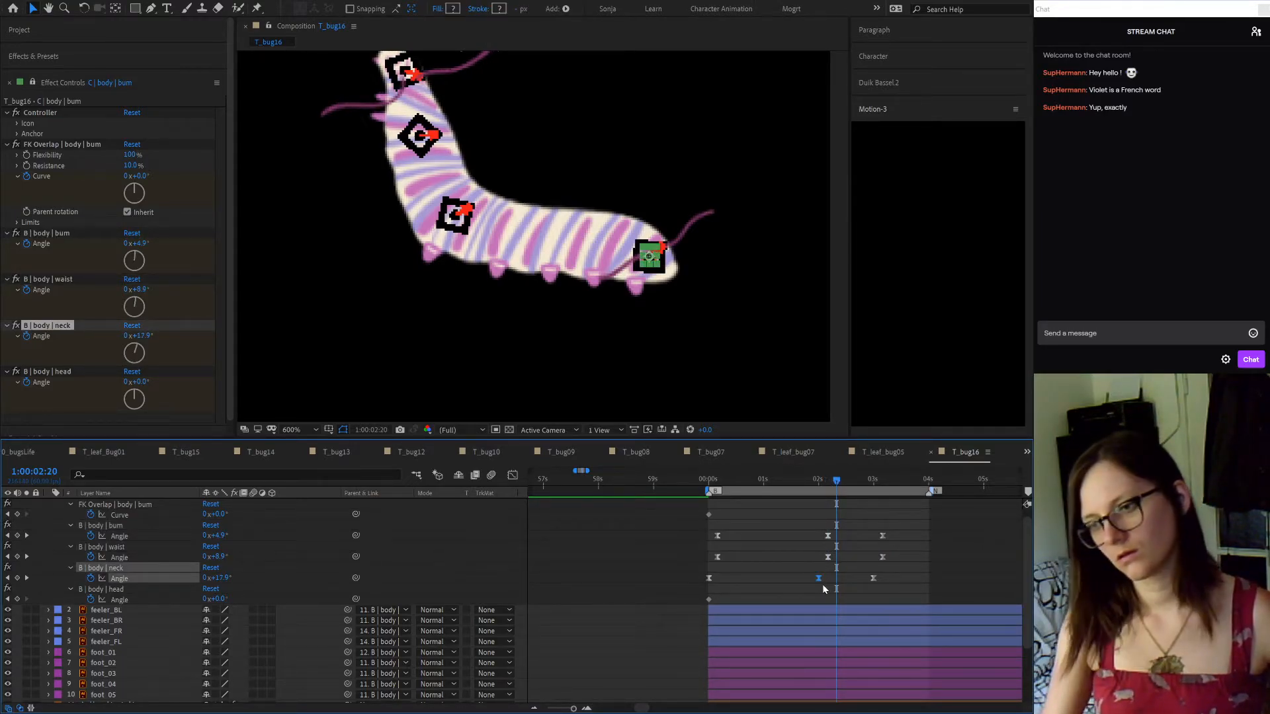
{"action": "left_click", "coordinate": [910, 586]}
{"action": "key", "text": "space"}
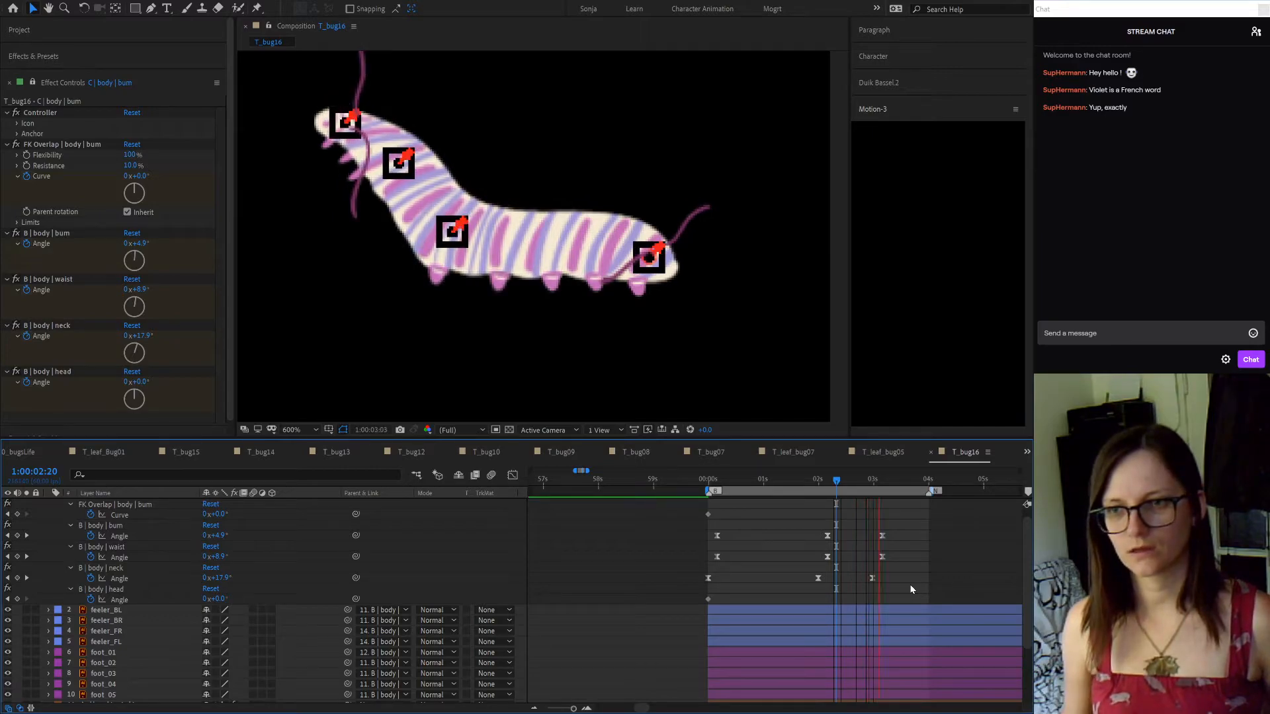
{"action": "key", "text": "space"}
Duplicate the neck's raised Angle keyframe at 1:00:02:20 and move its return keyframe to about 1:00:03:20
{"action": "left_click_drag", "start_coordinate": [831, 483], "coordinate": [827, 483]}
{"action": "key", "text": "shift+Page_Down"}
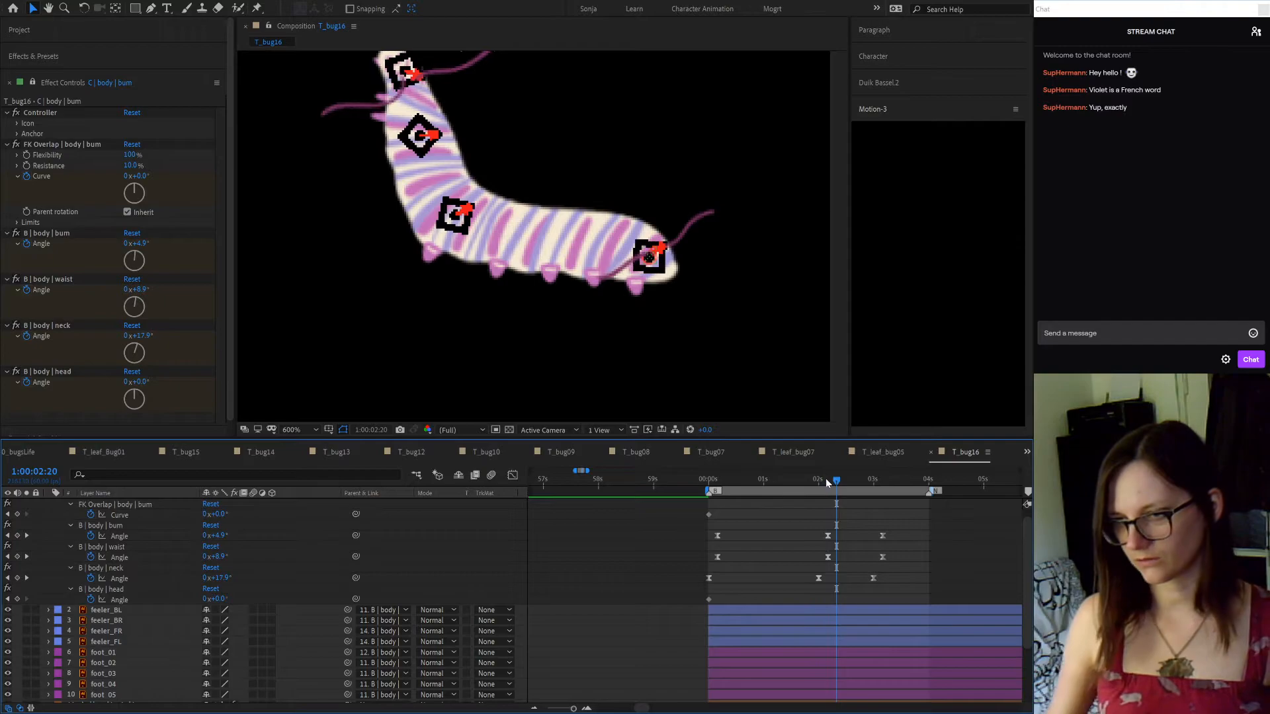
{"action": "left_click", "coordinate": [820, 579]}
{"action": "key", "text": "ctrl+c"}
{"action": "key", "text": "ctrl+v"}
{"action": "left_click_drag", "start_coordinate": [861, 572], "coordinate": [888, 584]}
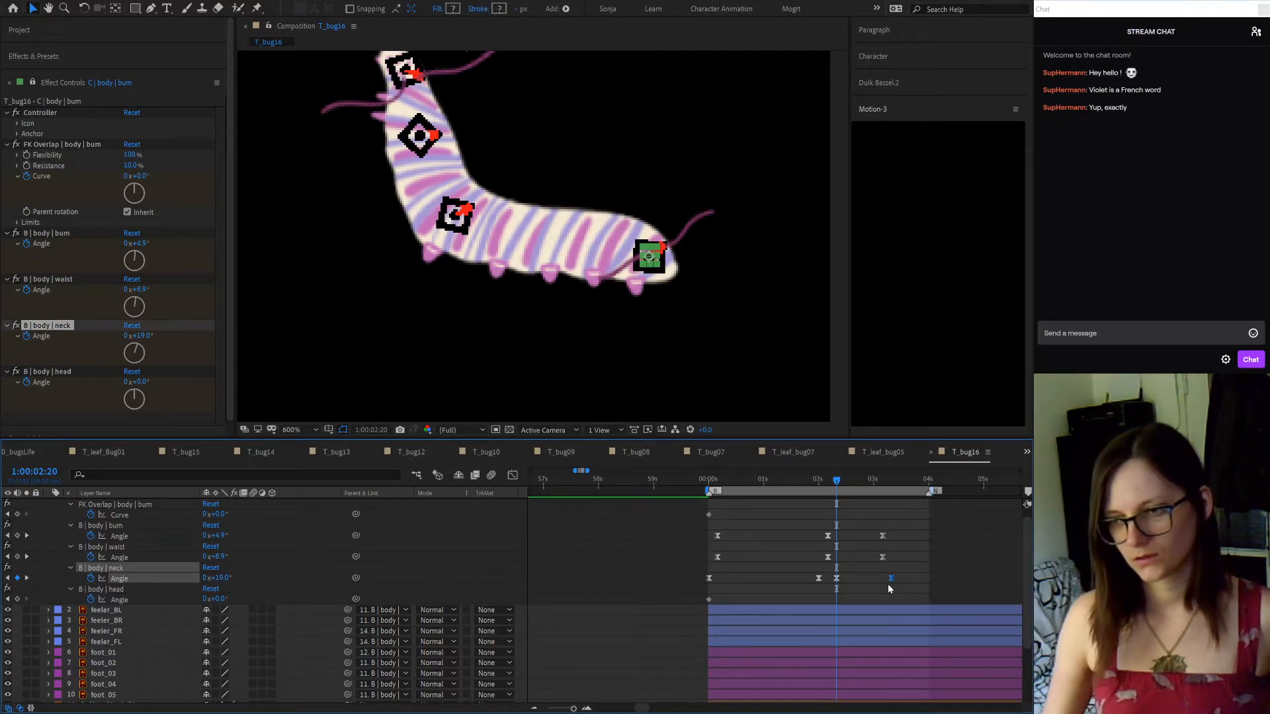
Preview the neck's new timing and adjust the easing of the bum, waist and neck return keyframes with Motion-3
{"action": "left_click", "coordinate": [924, 582]}
{"action": "key", "text": "space"}
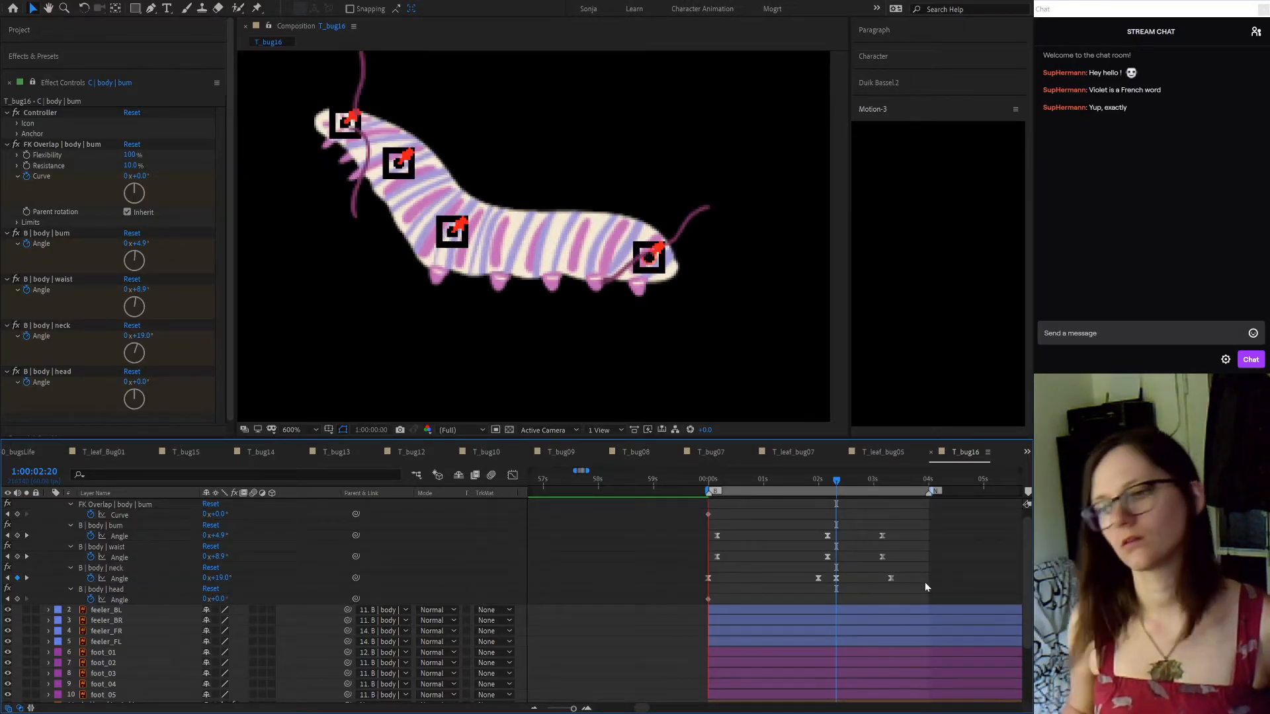
{"action": "key", "text": "space"}
{"action": "left_click_drag", "start_coordinate": [902, 594], "coordinate": [870, 529]}
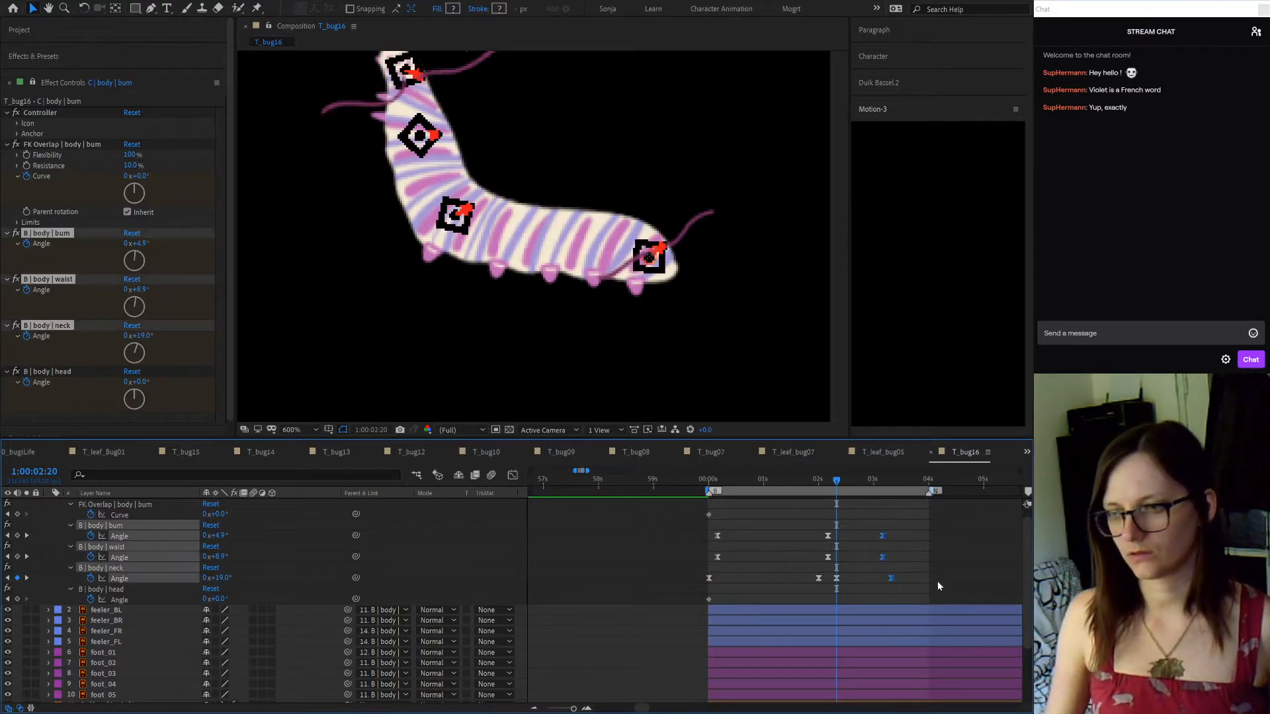
{"action": "left_click", "coordinate": [927, 420]}
{"action": "left_click", "coordinate": [922, 546]}
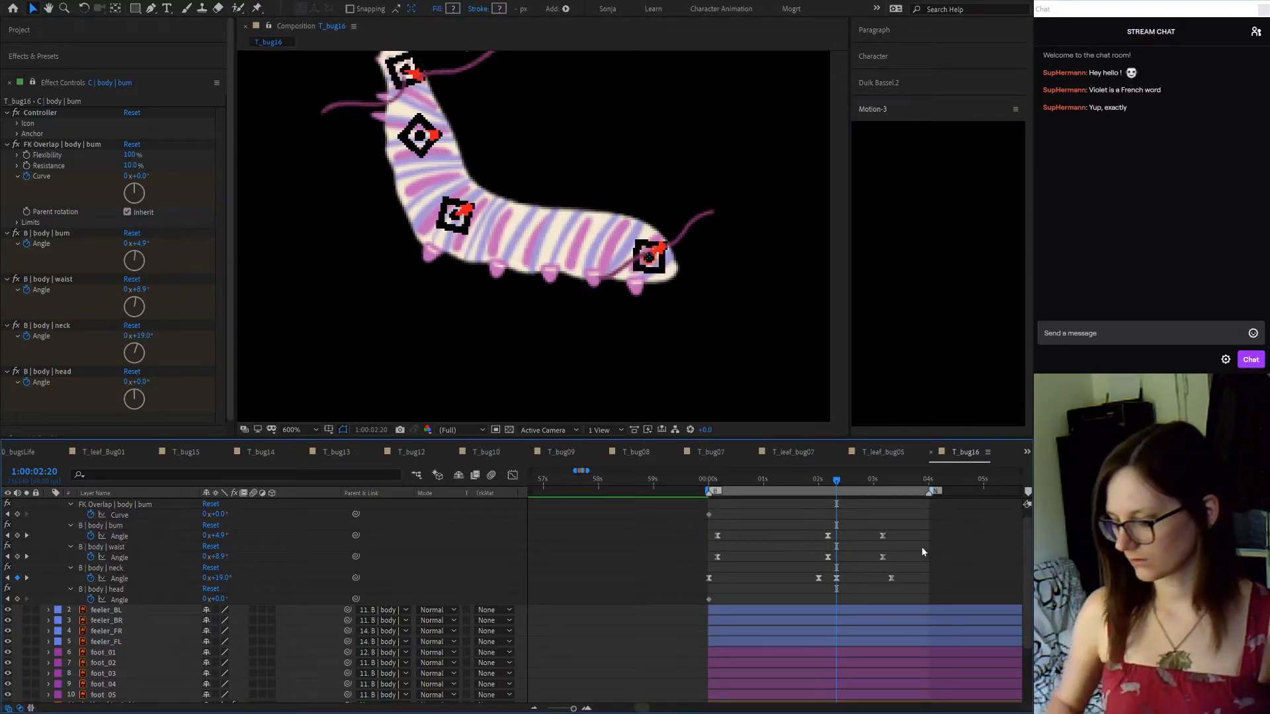
Play the full raise-and-lower animation and return to 1:00:00:00
{"action": "key", "text": "space"}
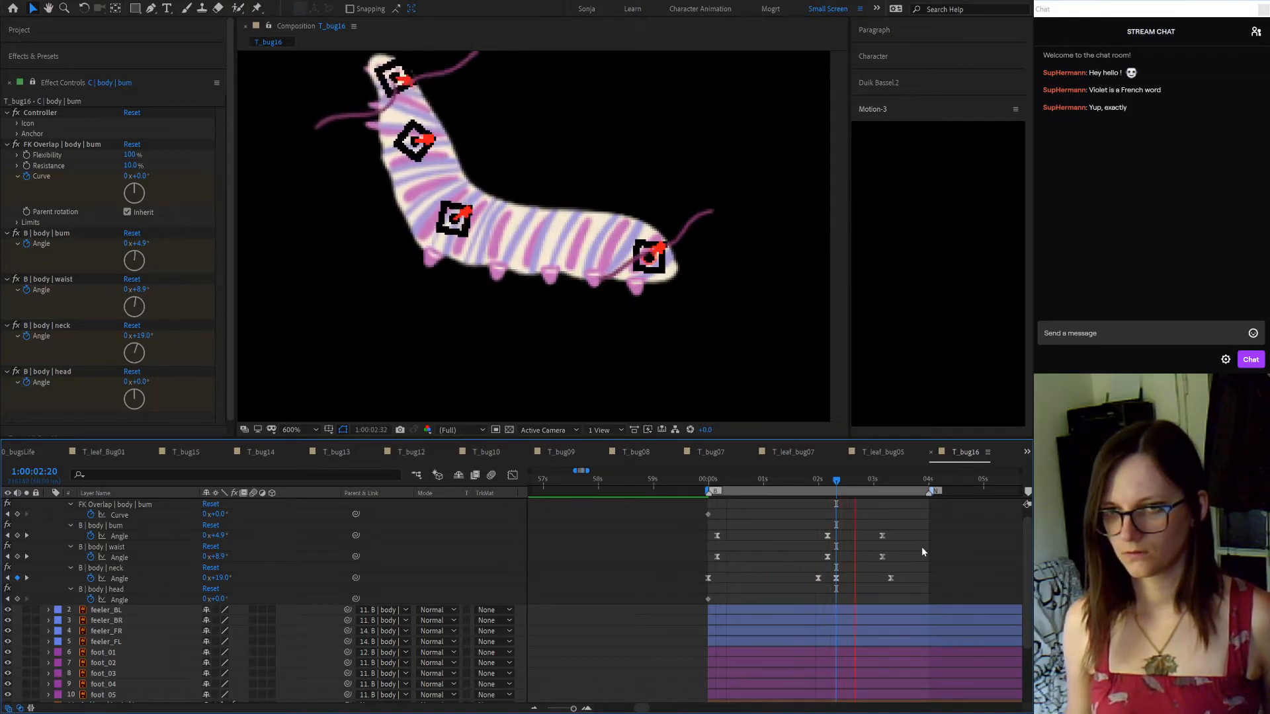
{"action": "key", "text": "space"}
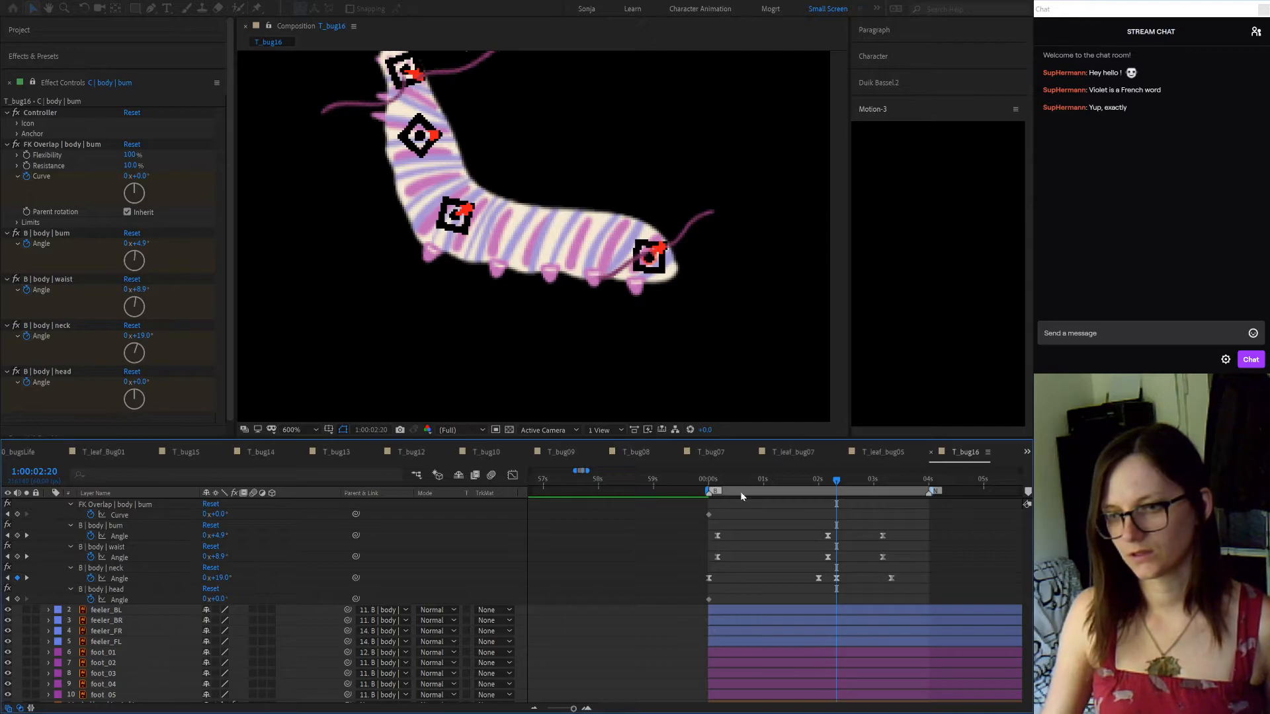
{"action": "scroll", "coordinate": [781, 555], "scroll_direction": "down", "scroll_amount": 2}
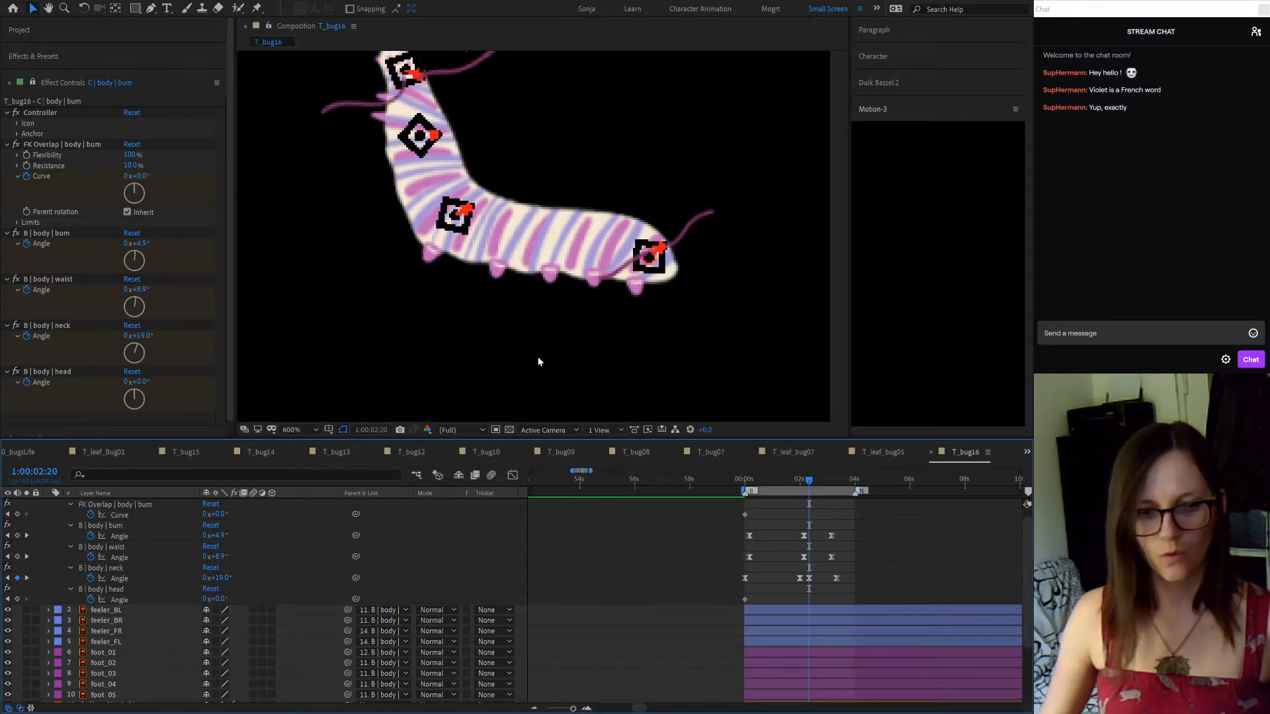
{"action": "scroll", "coordinate": [589, 324], "scroll_direction": "down", "scroll_amount": 2}
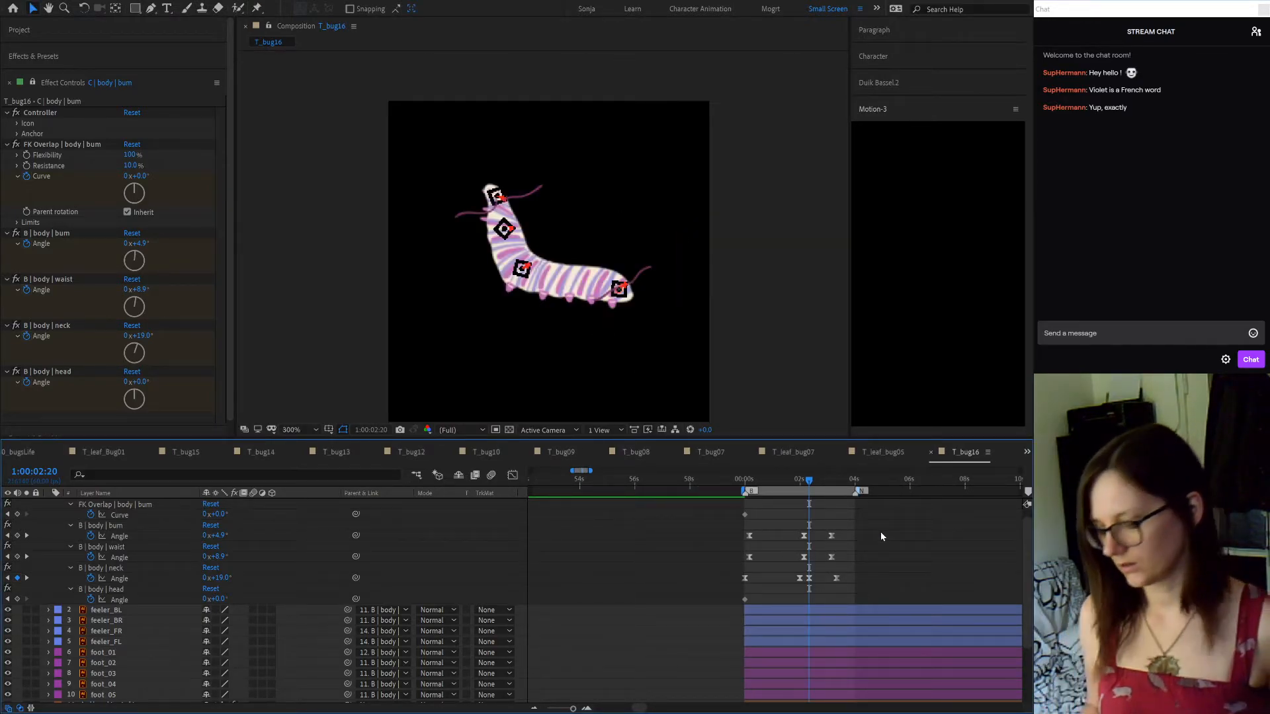
{"action": "key", "text": "space"}
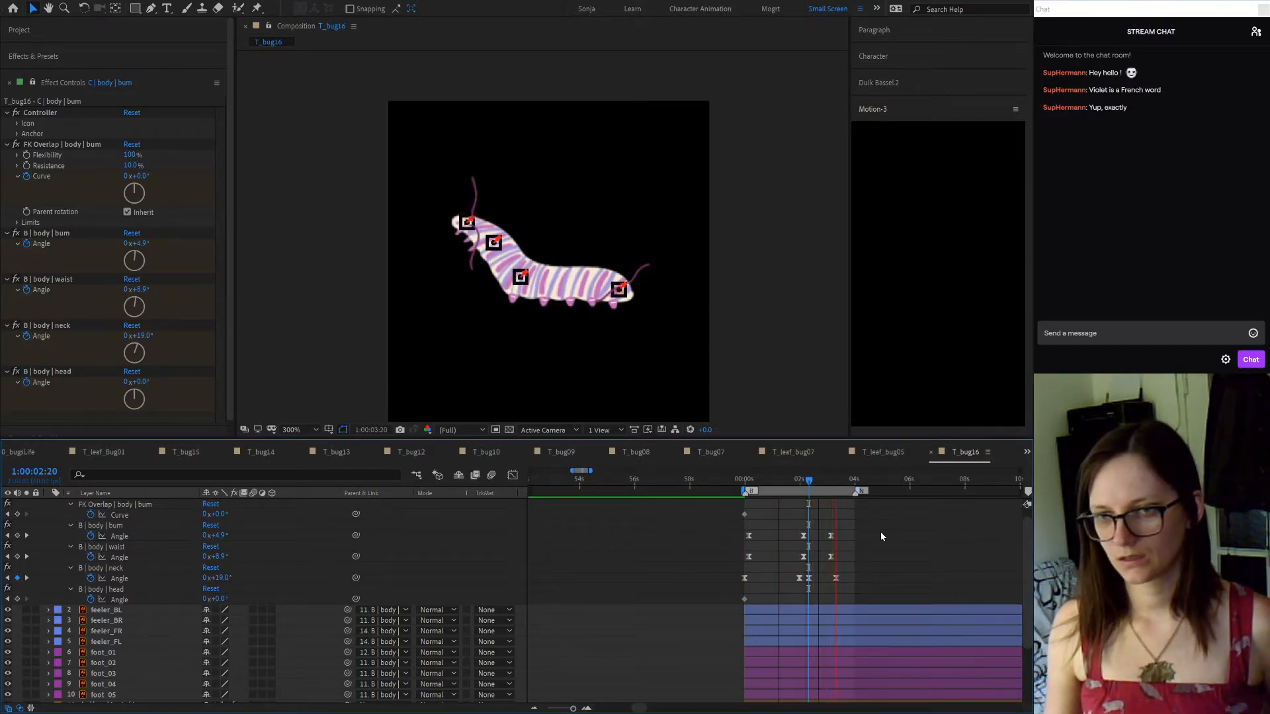
{"action": "left_click", "coordinate": [748, 483]}
{"action": "left_click_drag", "start_coordinate": [749, 482], "coordinate": [745, 484]}
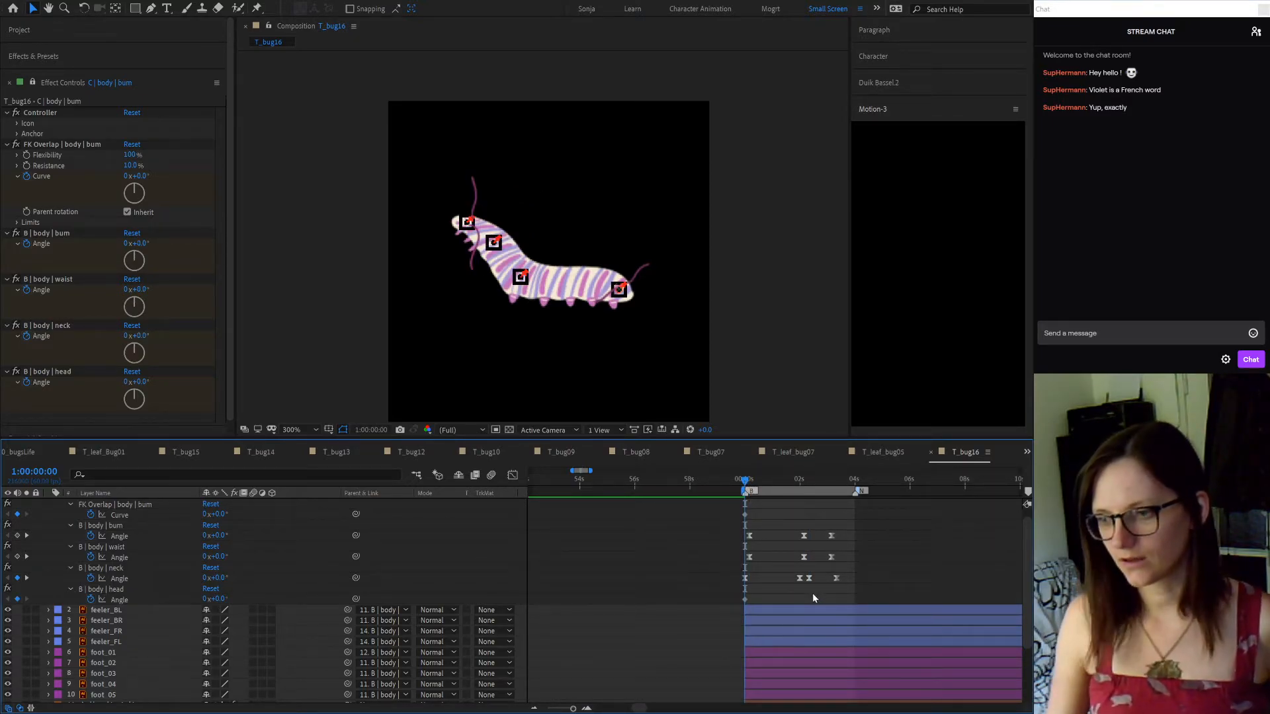
{"action": "scroll", "coordinate": [818, 577], "scroll_direction": "up", "scroll_amount": 2}
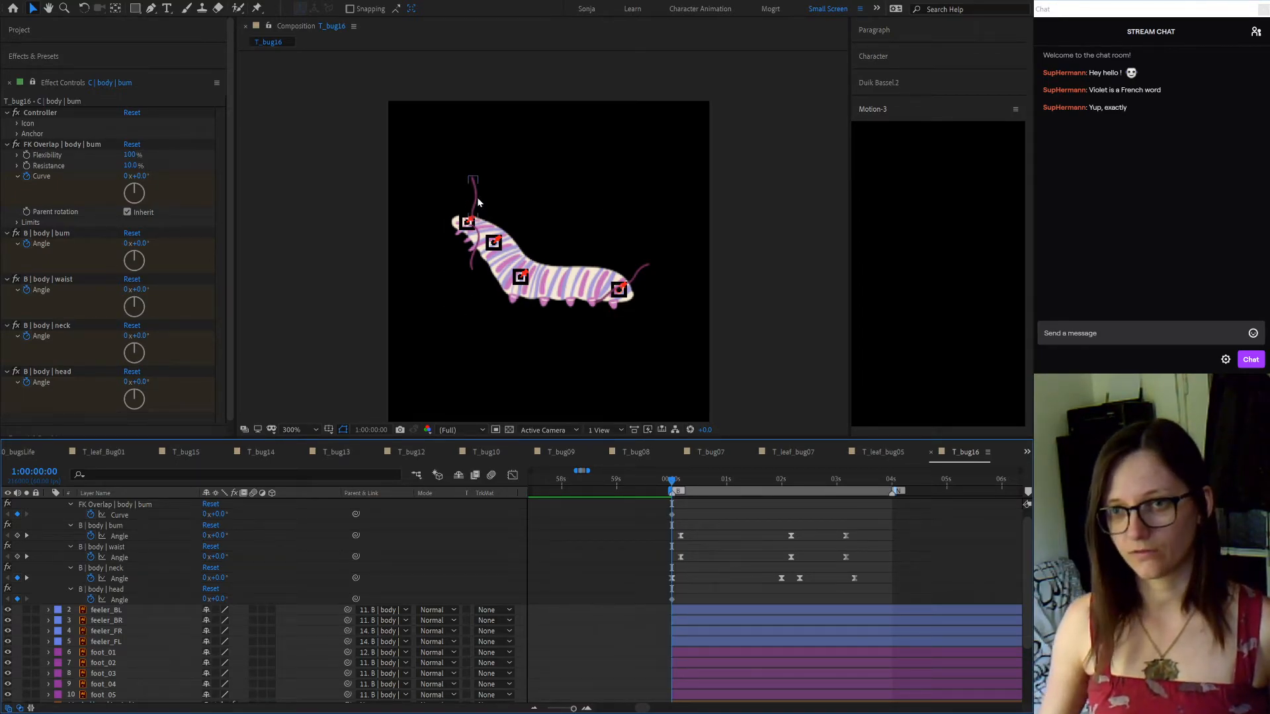
Open T_bug15, reveal the Rotation wiggle expression of the feeler_R layer and copy that property
{"action": "left_click", "coordinate": [111, 453]}
{"action": "left_click", "coordinate": [188, 453]}
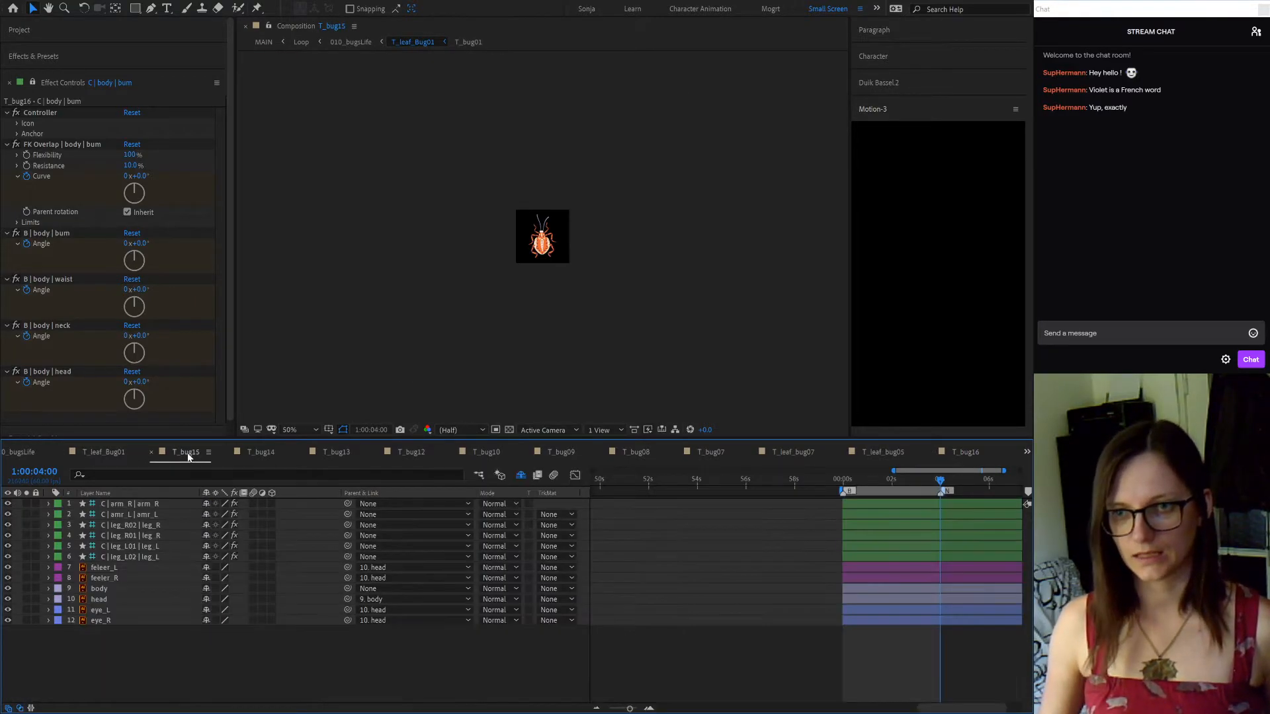
{"action": "scroll", "coordinate": [550, 218], "scroll_direction": "up", "scroll_amount": 4}
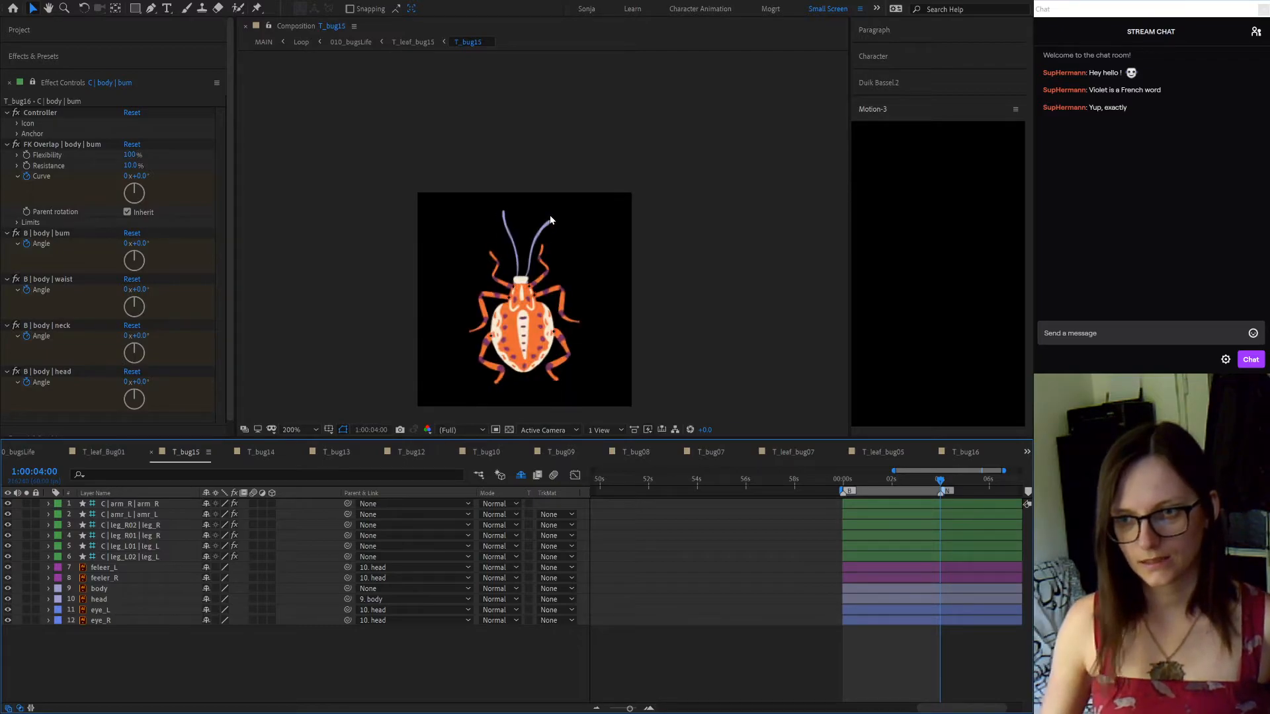
{"action": "left_click", "coordinate": [546, 228]}
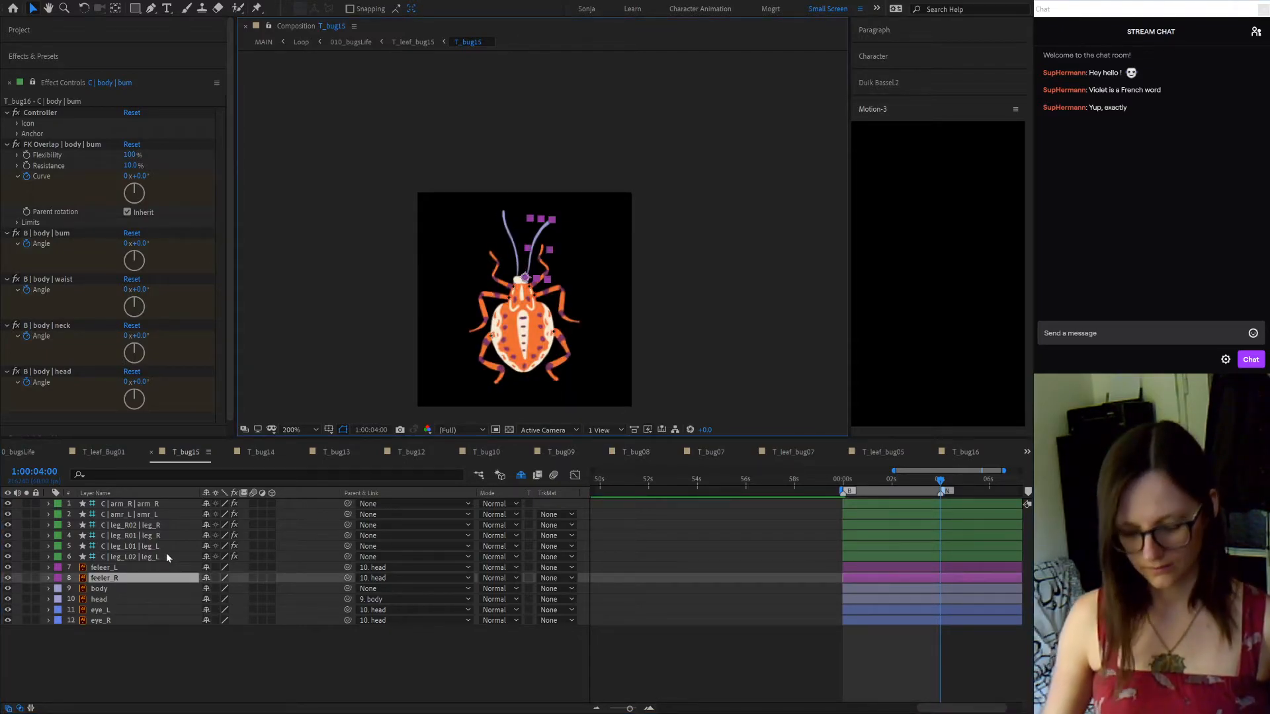
{"action": "key", "text": "e"}
{"action": "key", "text": "e"}
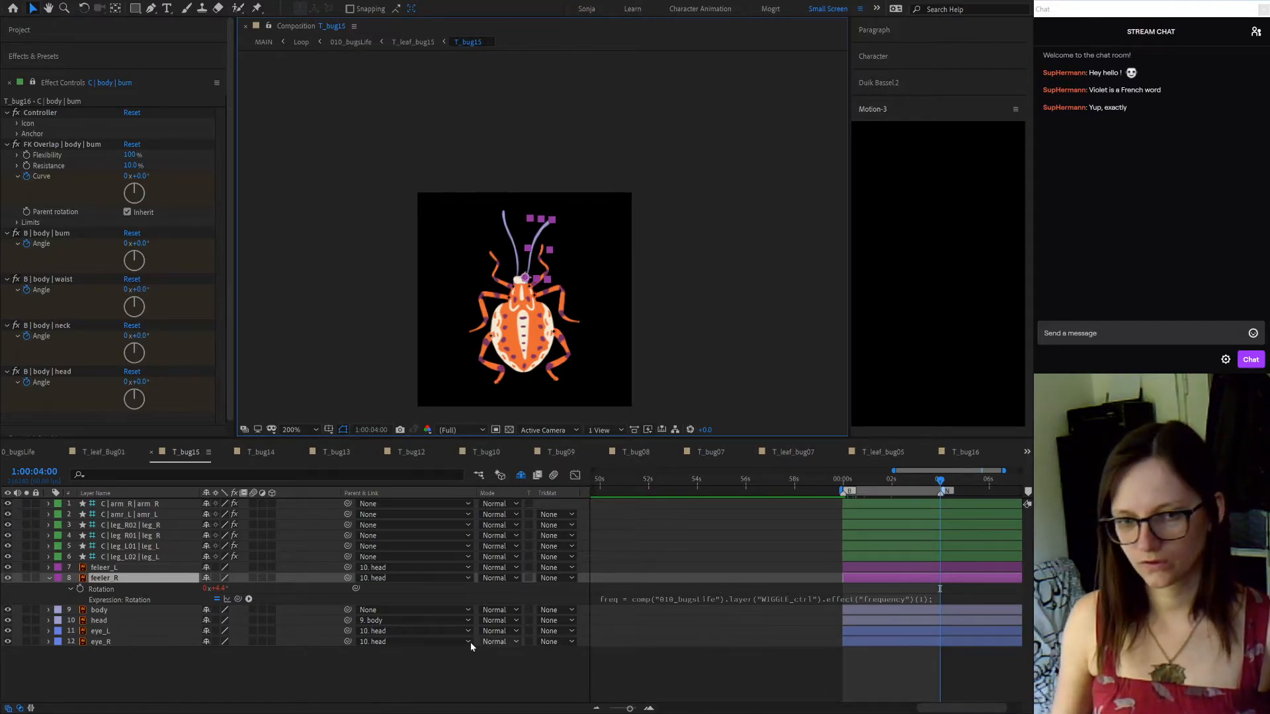
{"action": "left_click", "coordinate": [105, 590]}
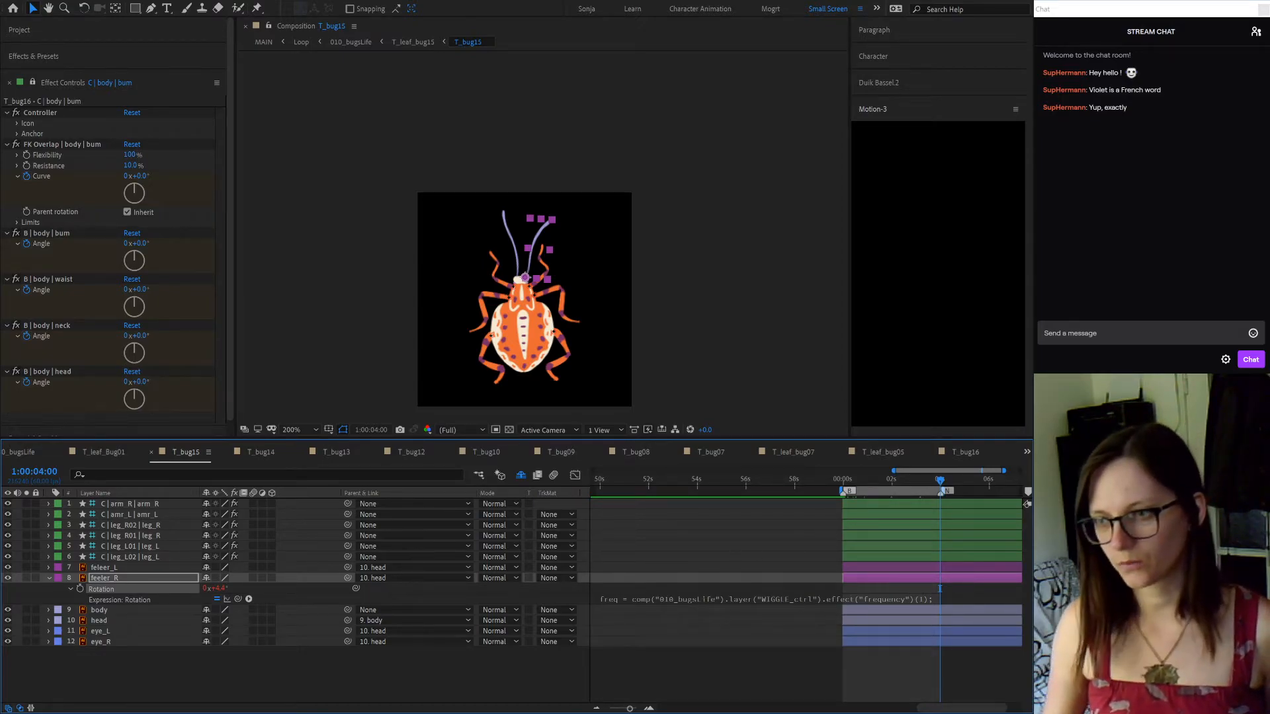
Paste the copied Rotation wiggle onto feeler_BL, feeler_BR, feeler_FR and feeler_FL in T_bug16 and preview the animation
{"action": "left_click", "coordinate": [970, 451]}
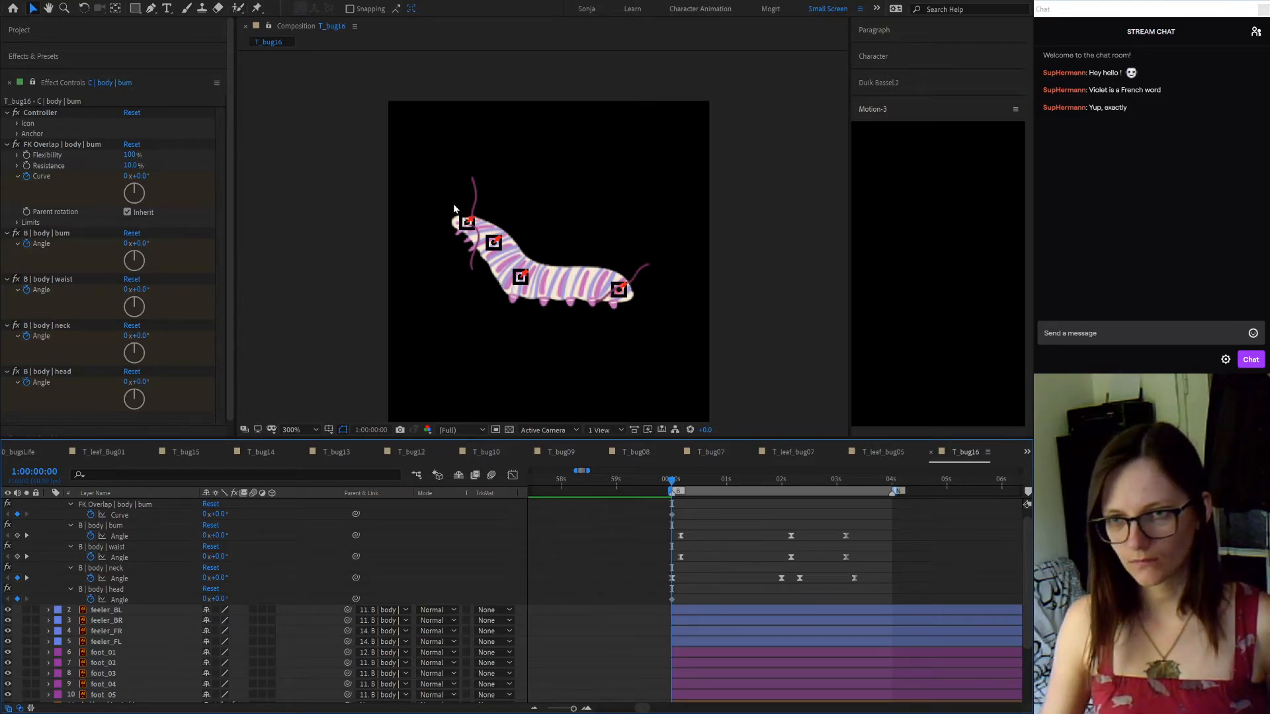
{"action": "left_click", "coordinate": [474, 189]}
{"action": "left_click", "coordinate": [474, 256], "text": "shift"}
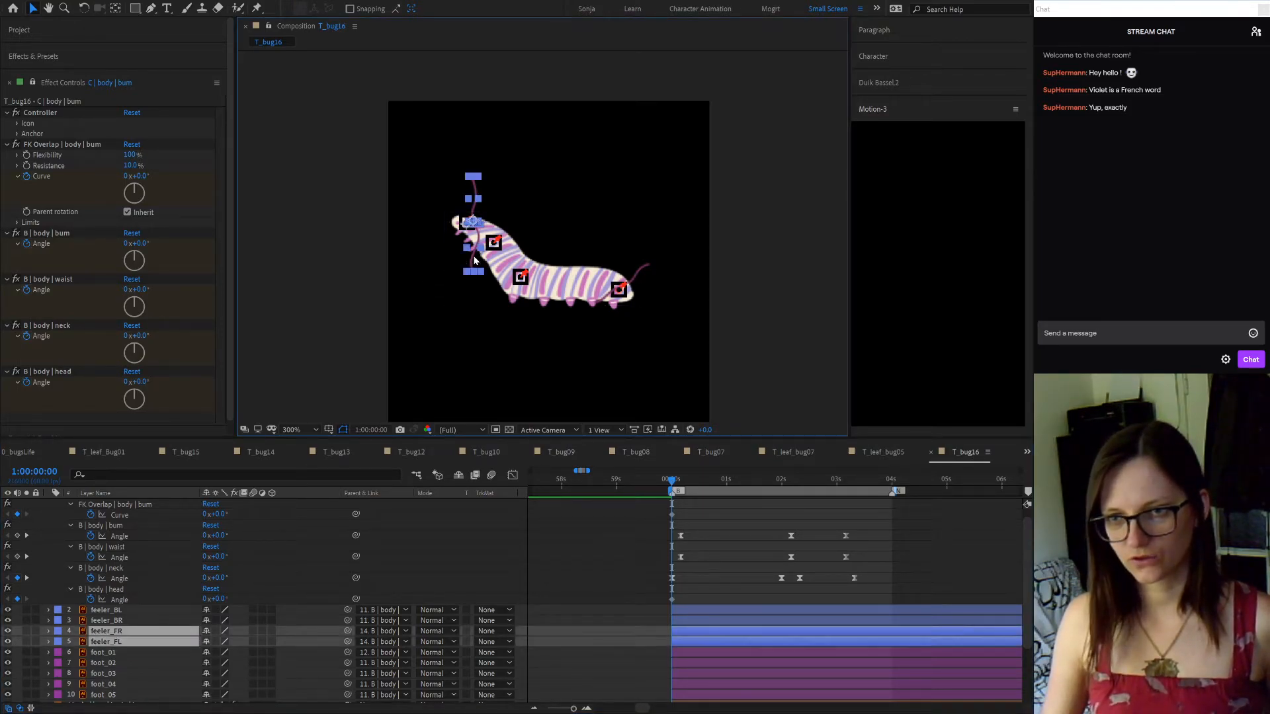
{"action": "left_click", "coordinate": [119, 609]}
{"action": "left_click", "coordinate": [116, 644], "text": "shift"}
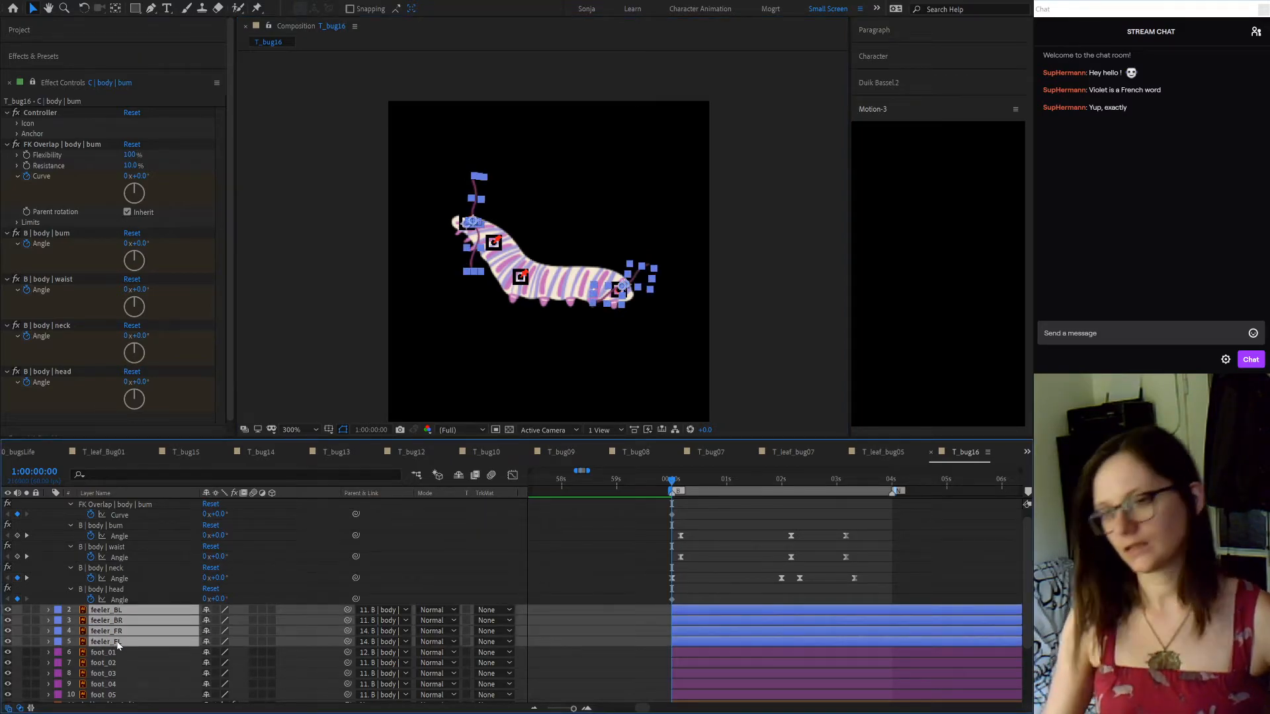
{"action": "key", "text": "ctrl+v"}
{"action": "left_click", "coordinate": [560, 675]}
{"action": "key", "text": "space"}
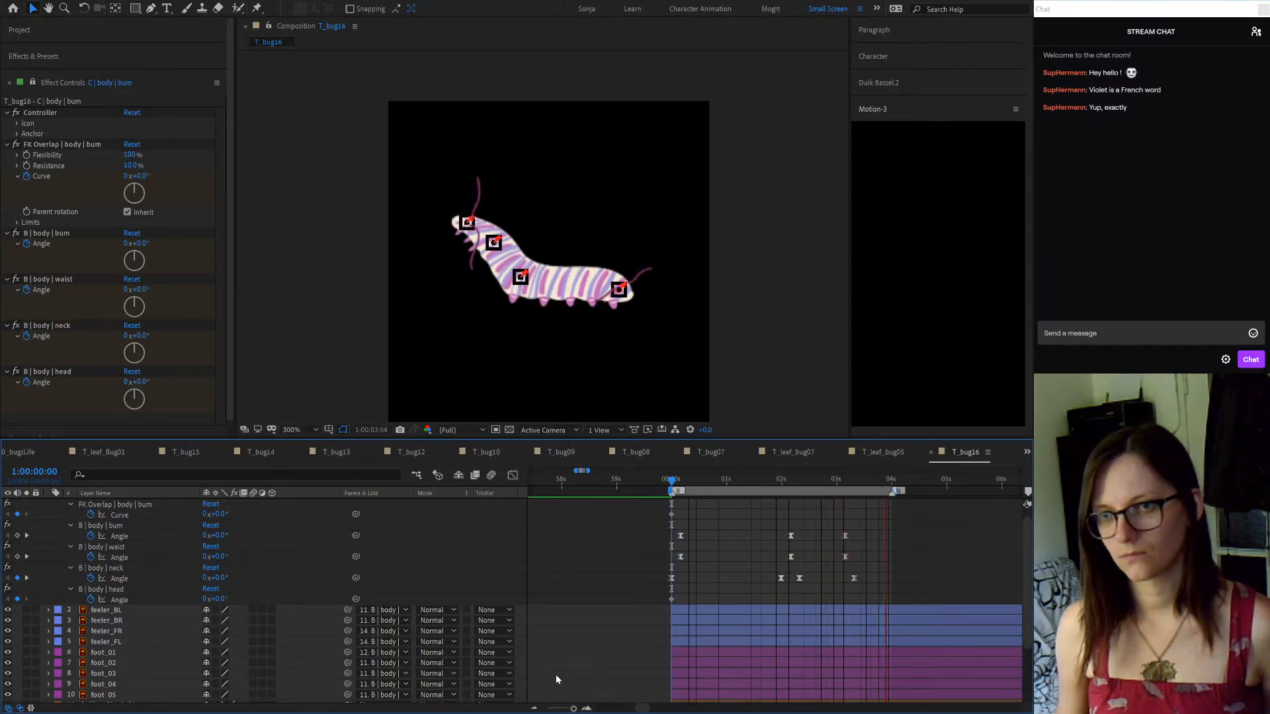
{"action": "key", "text": "space"}
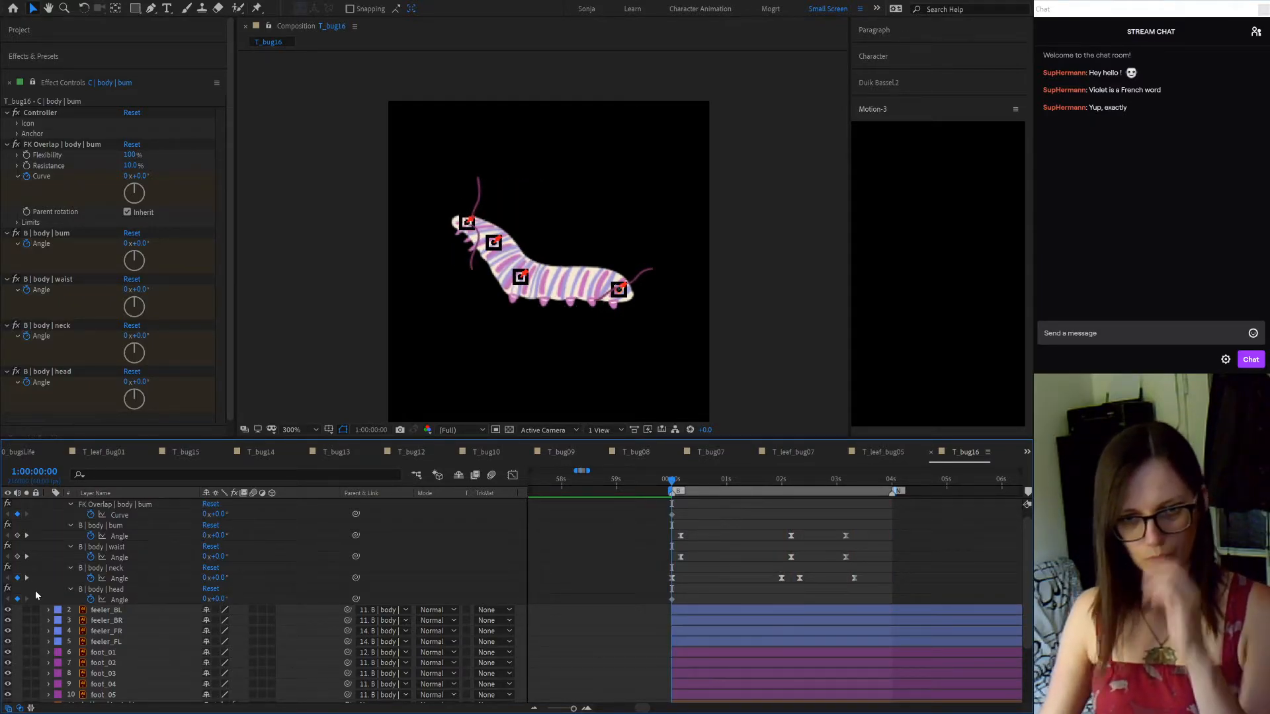
Inspect T_leaf_Bug01 and check the feeler rotation in T_bug15 at 1:00:02:04
{"action": "left_click", "coordinate": [105, 453]}
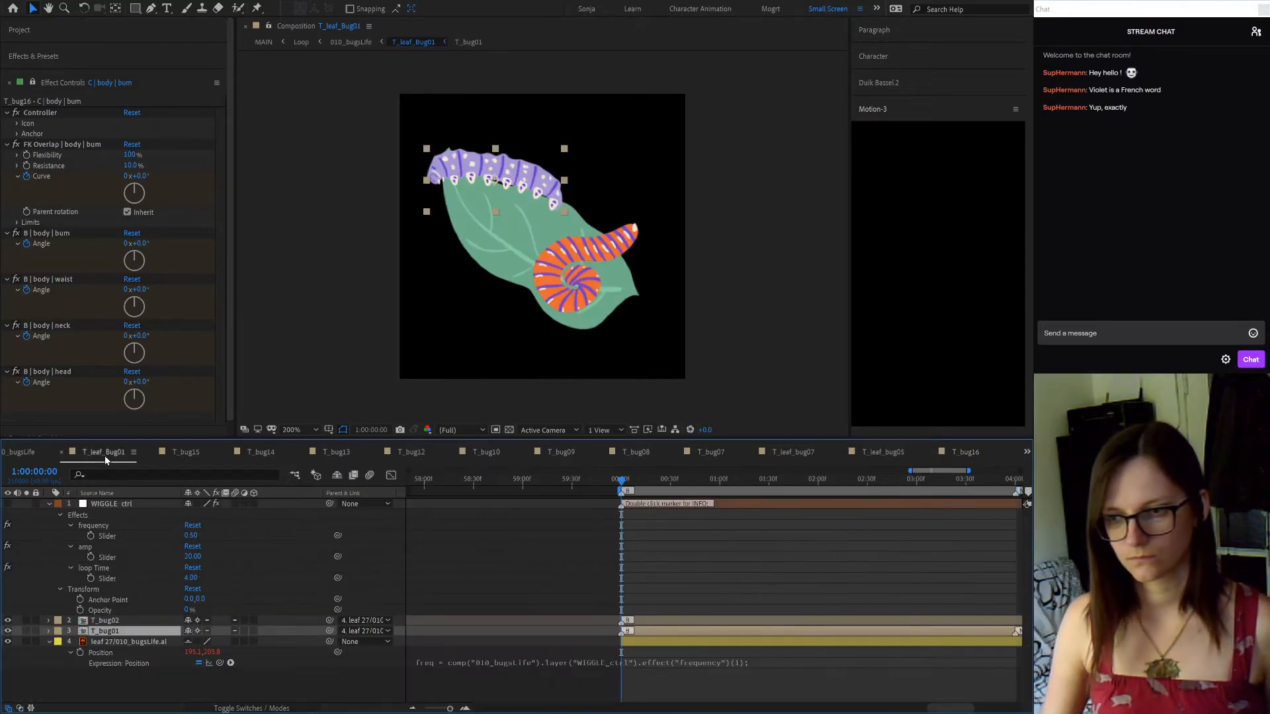
{"action": "scroll", "coordinate": [679, 599], "scroll_direction": "down", "scroll_amount": 1}
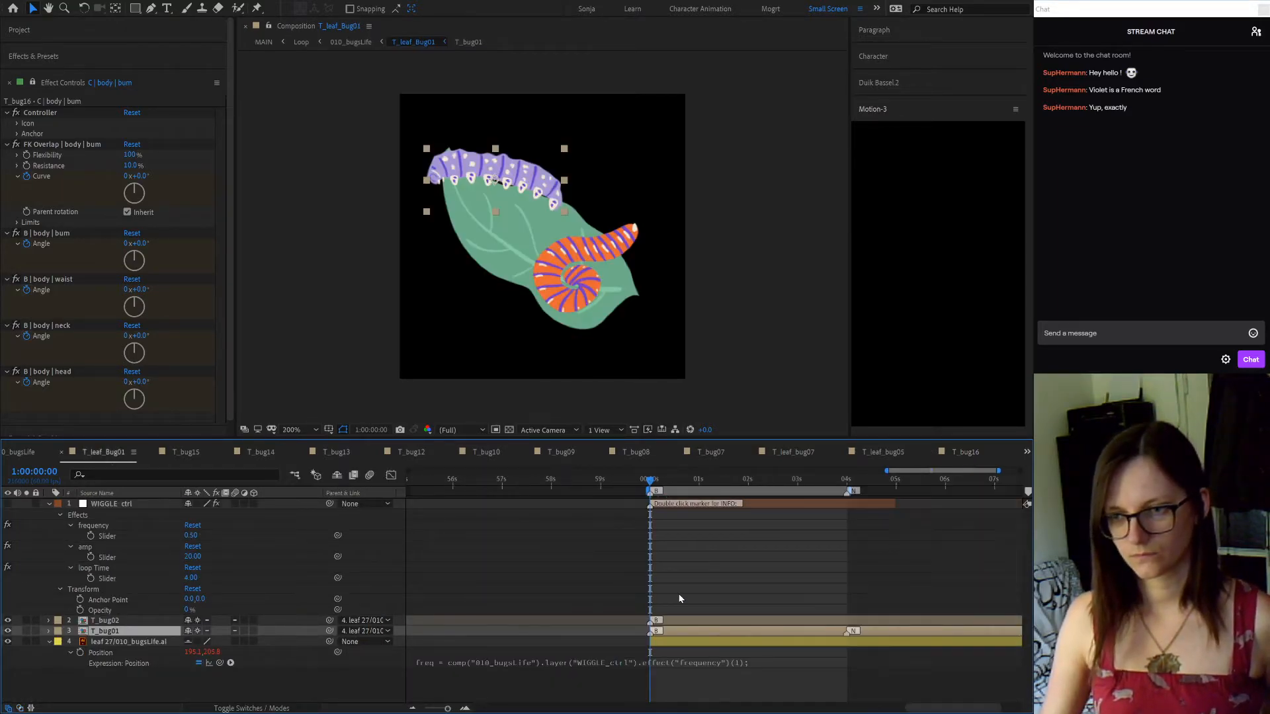
{"action": "left_click", "coordinate": [180, 453]}
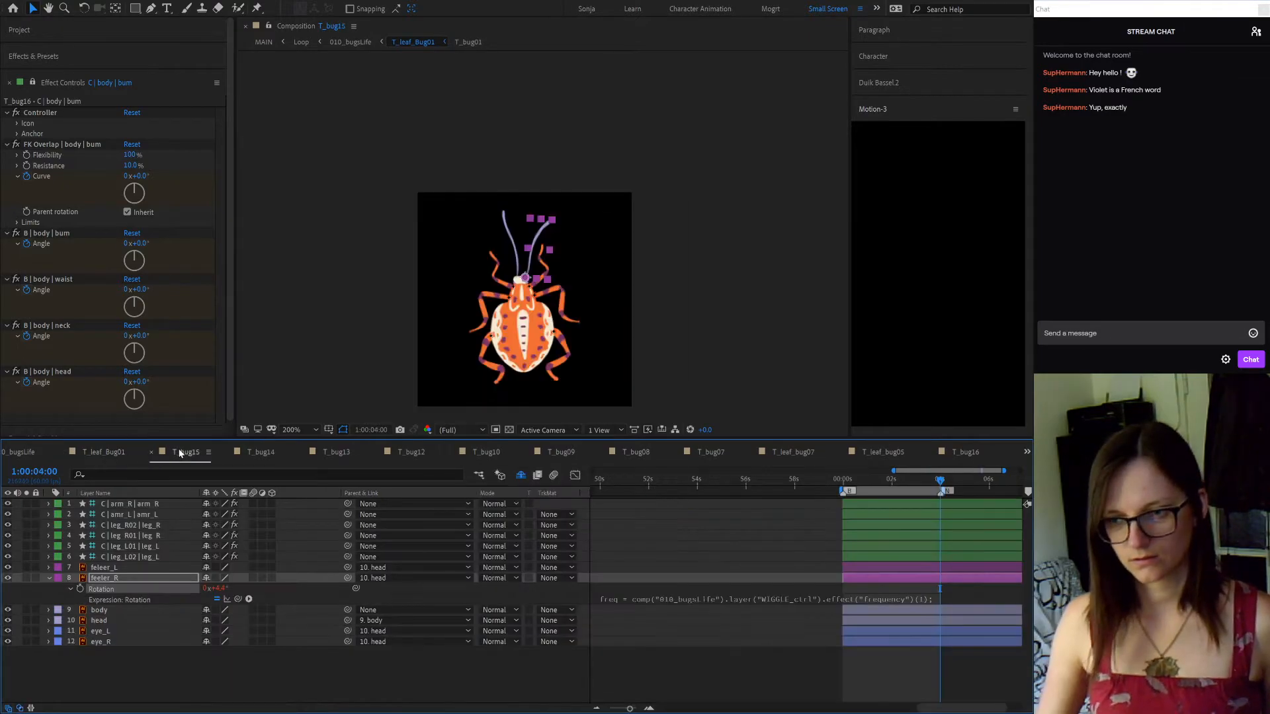
{"action": "left_click_drag", "start_coordinate": [862, 481], "coordinate": [893, 482]}
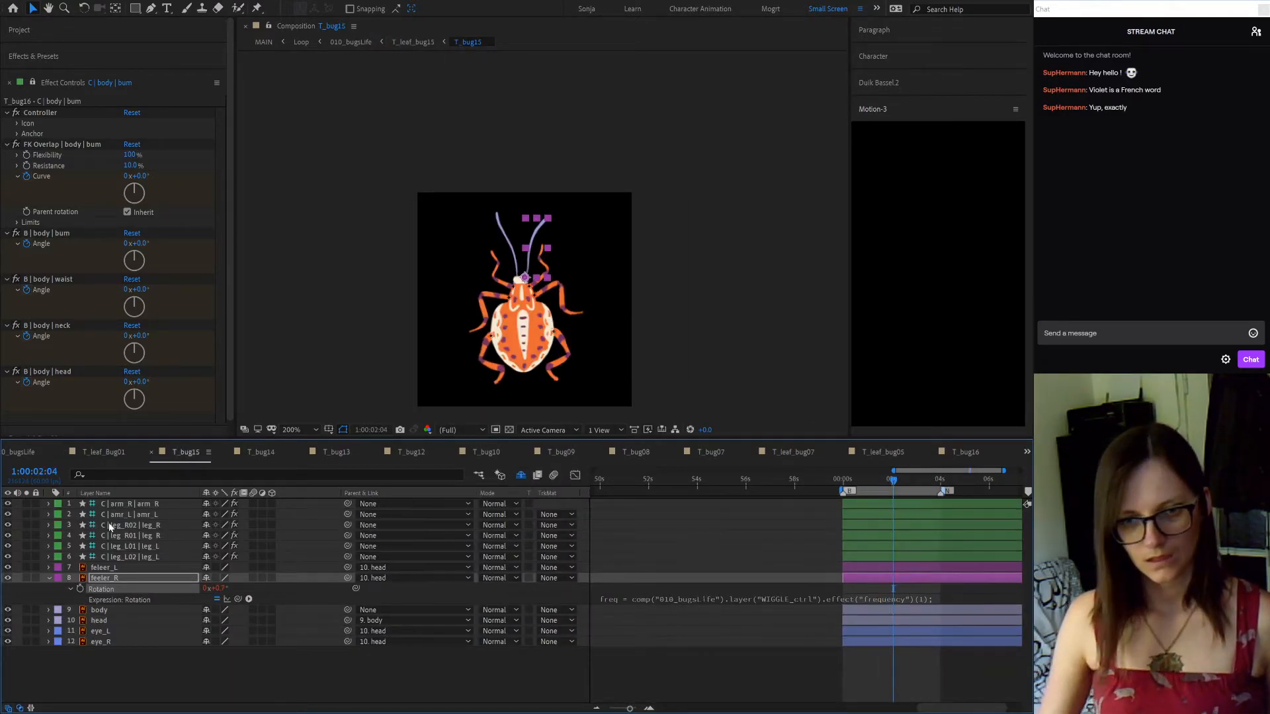
Collapse the C | arm_R | arm_R layer in T_bug14, close that composition and return to T_leaf_Bug01
{"action": "left_click", "coordinate": [268, 451]}
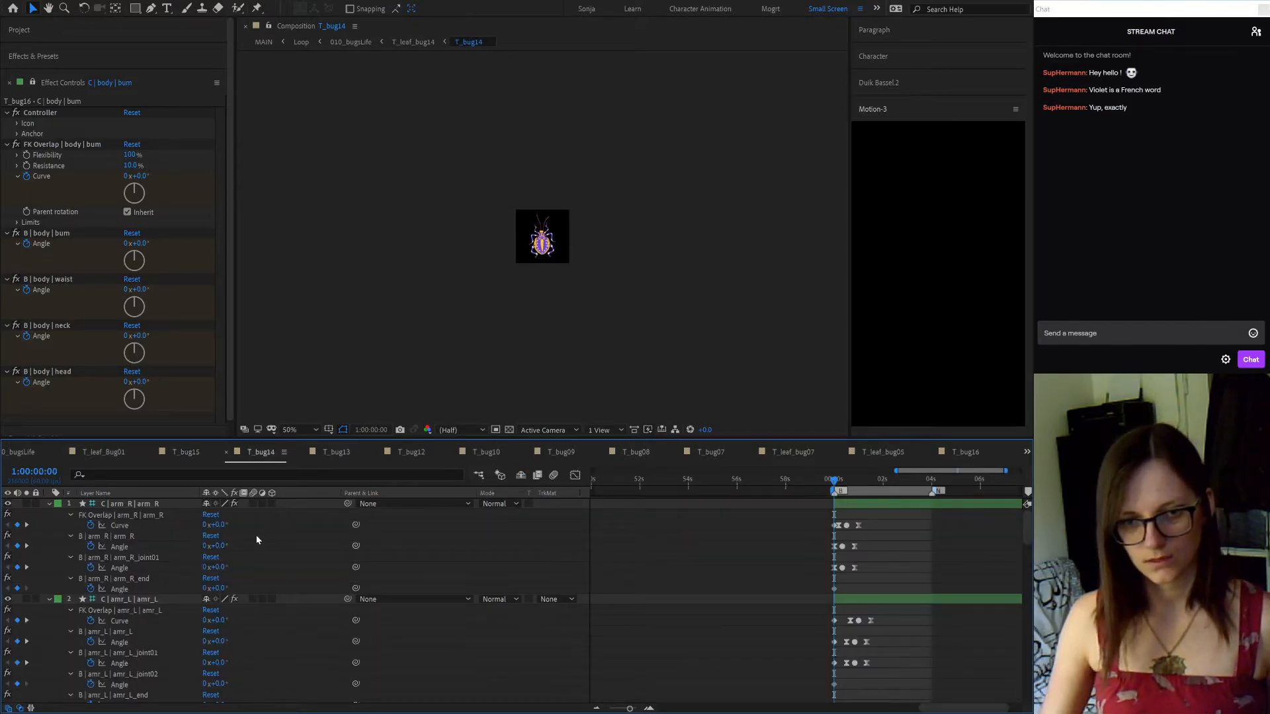
{"action": "left_click", "coordinate": [49, 505]}
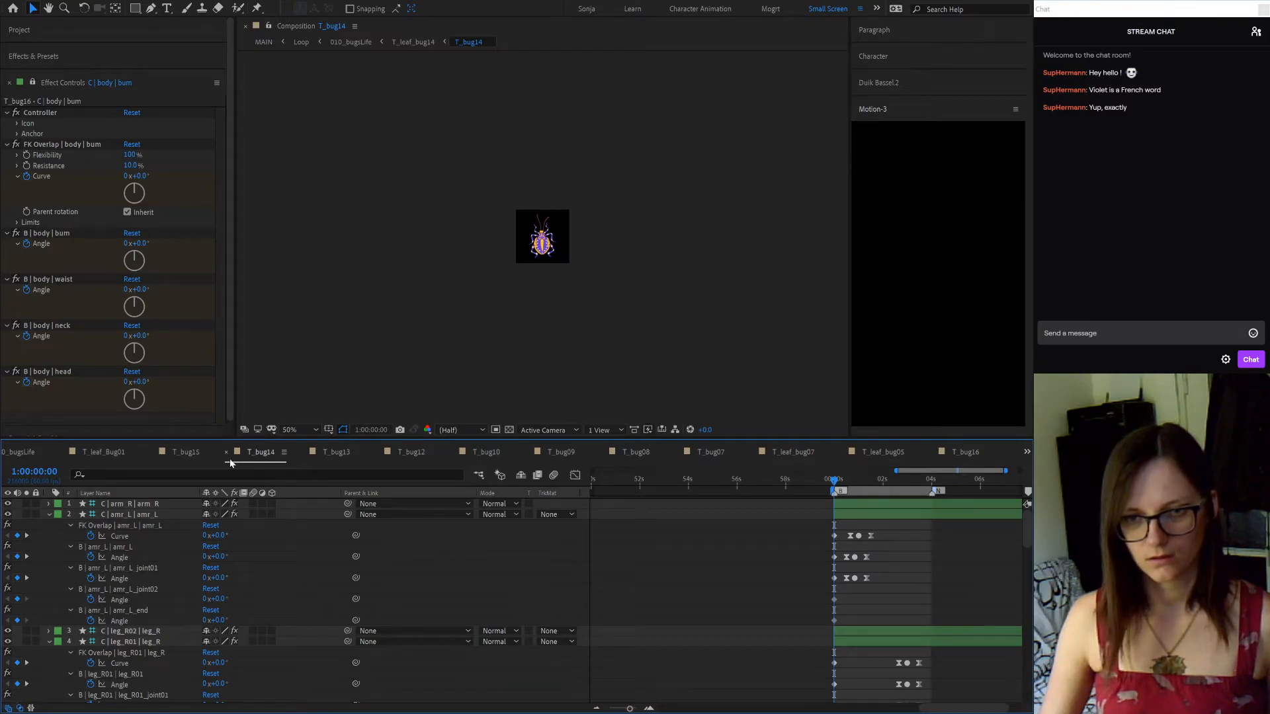
{"action": "key", "text": "ctrl+w"}
{"action": "left_click", "coordinate": [177, 454]}
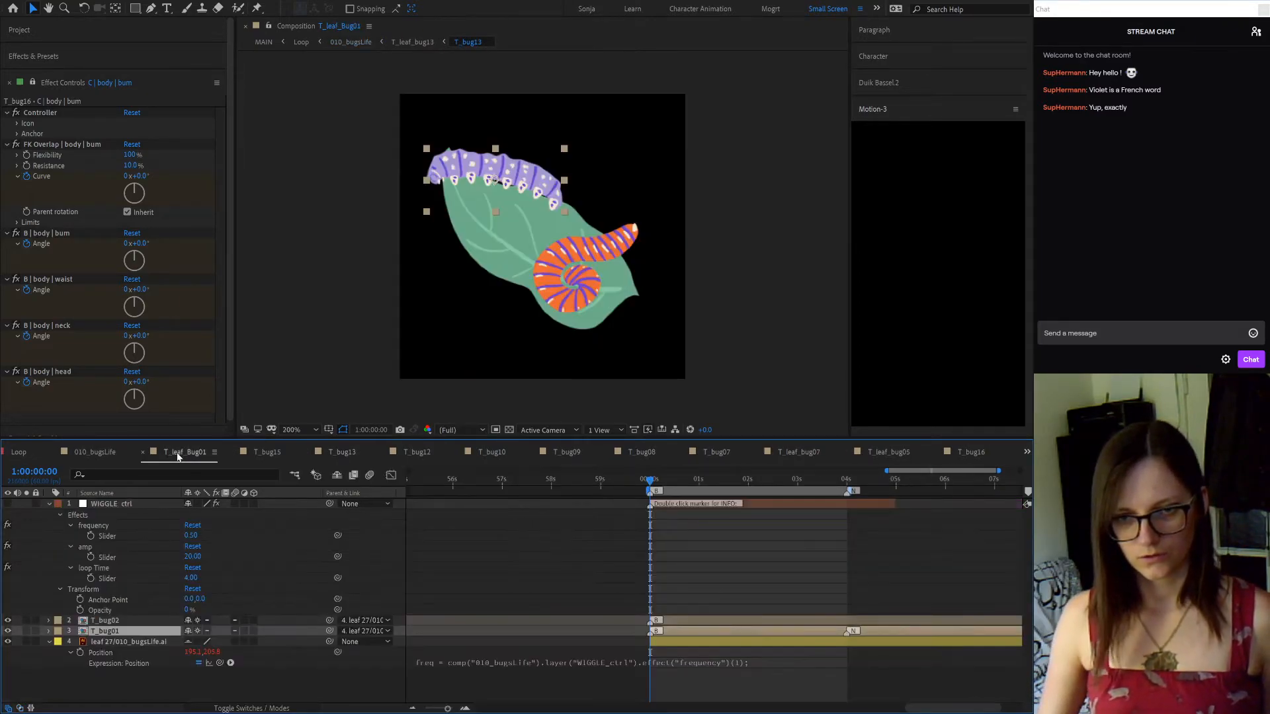
Close T_bug15, reveal the Rotation wiggle expression of feeler_R in T_bug13 and preview that composition's animation
{"action": "left_click", "coordinate": [268, 451]}
{"action": "left_click", "coordinate": [232, 454]}
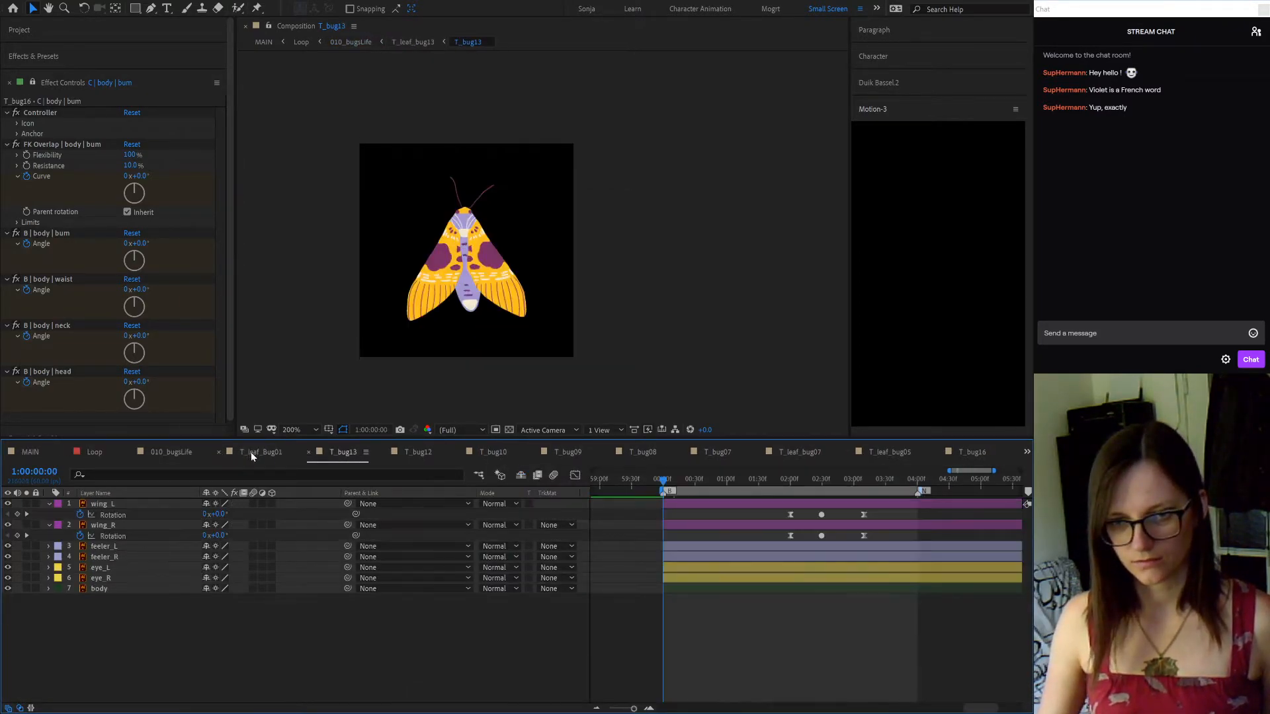
{"action": "left_click", "coordinate": [485, 193]}
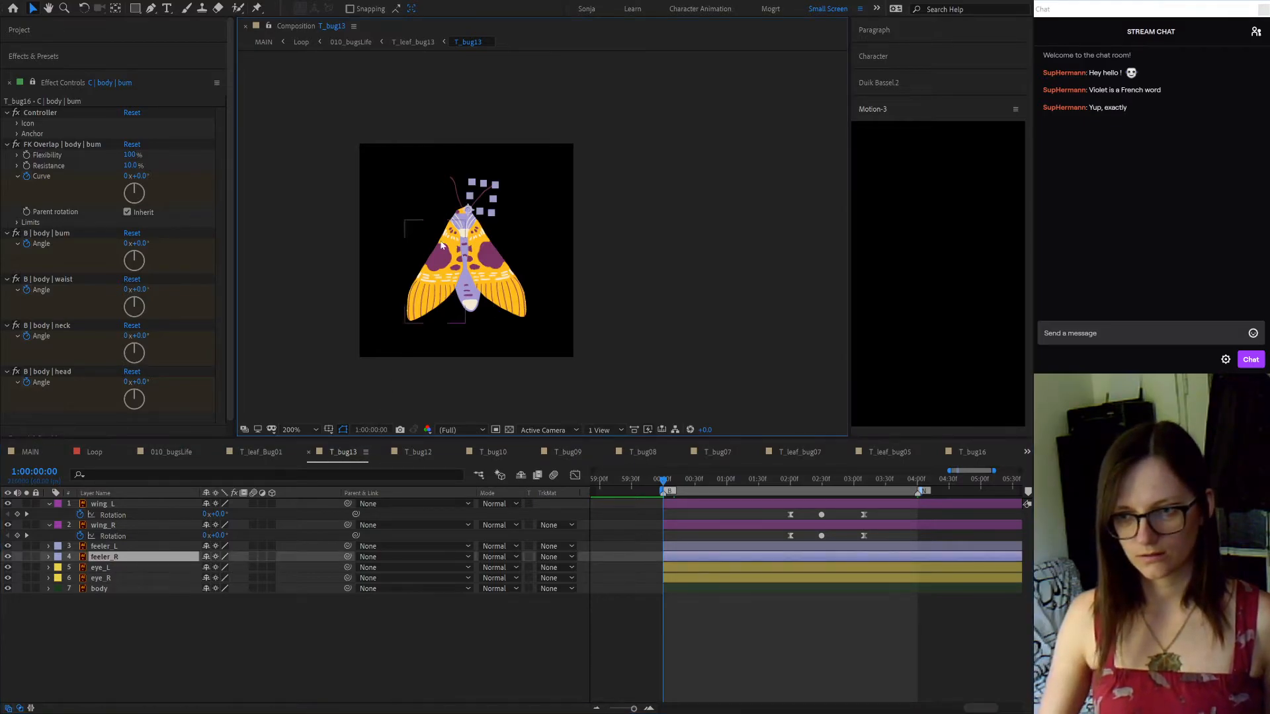
{"action": "key", "text": "u"}
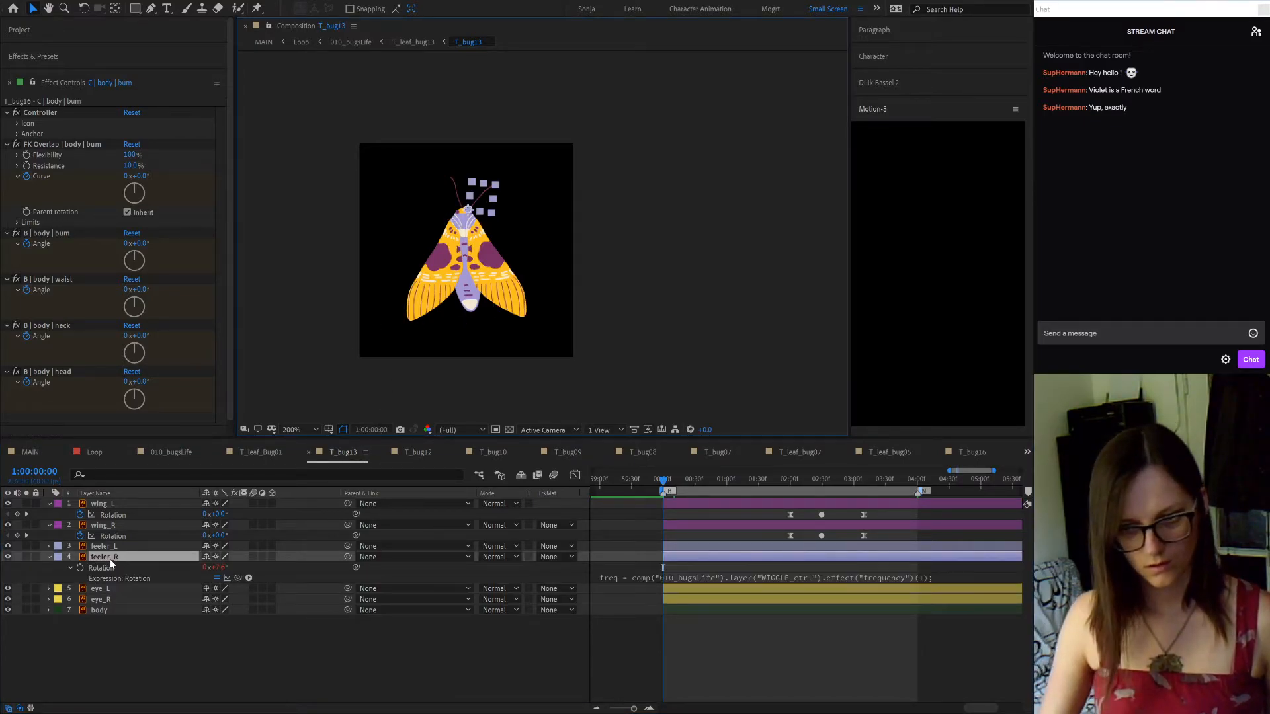
{"action": "left_click", "coordinate": [652, 579]}
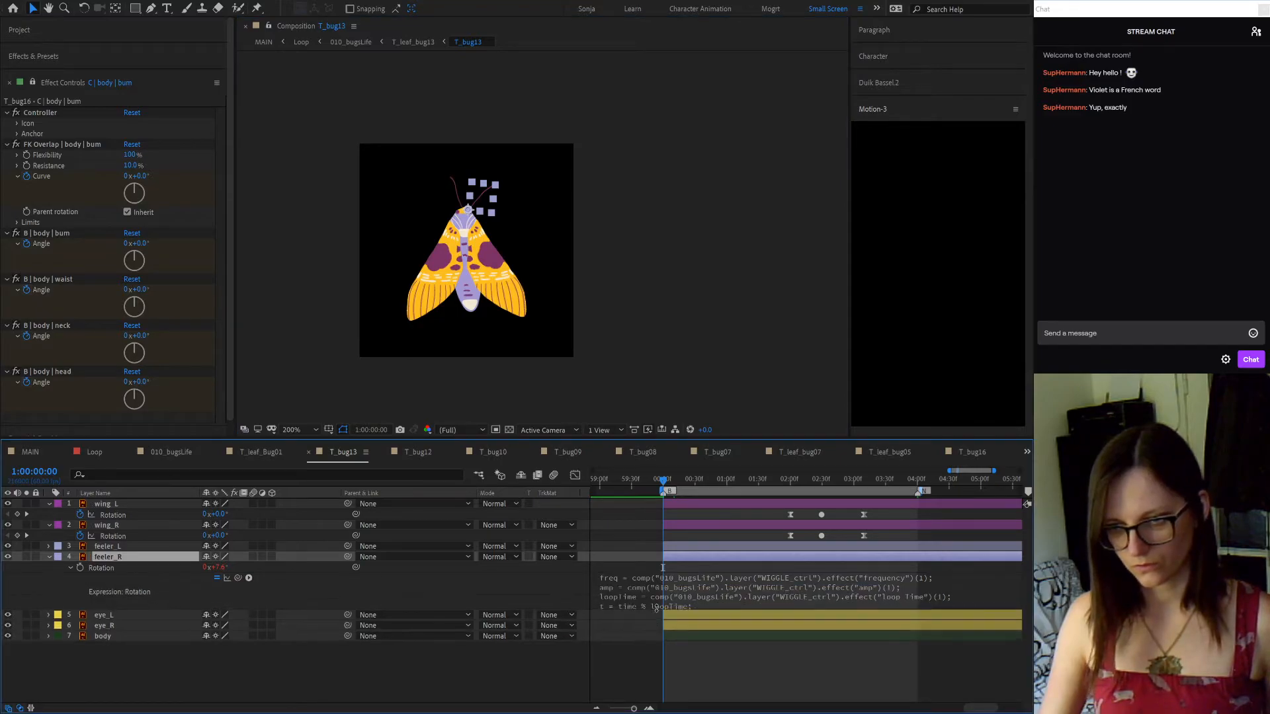
{"action": "left_click", "coordinate": [862, 695]}
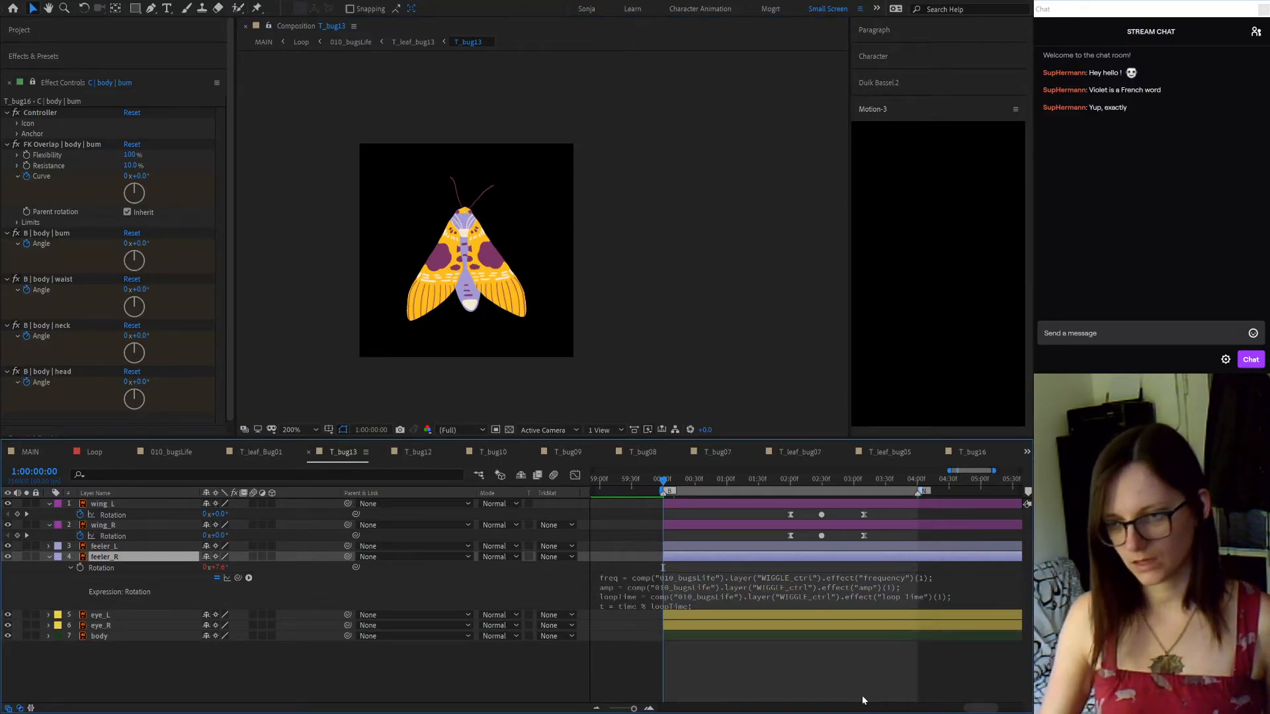
{"action": "key", "text": "space"}
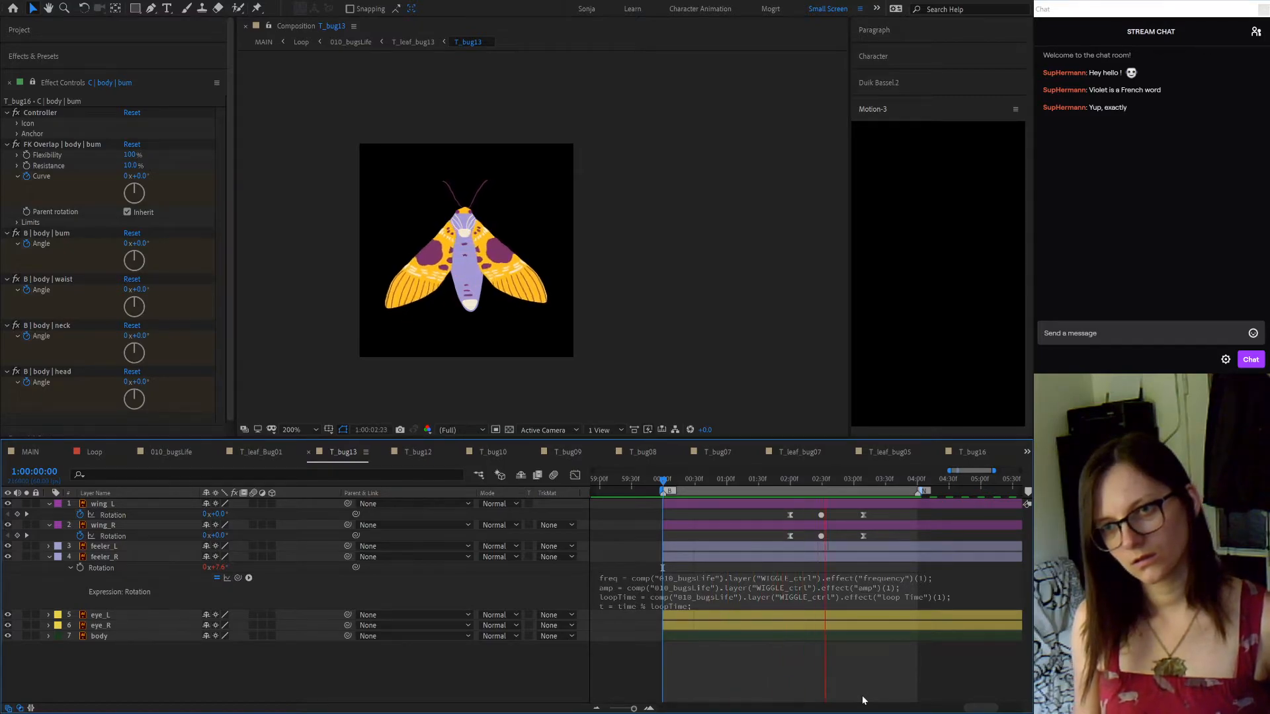
{"action": "key", "text": "space"}
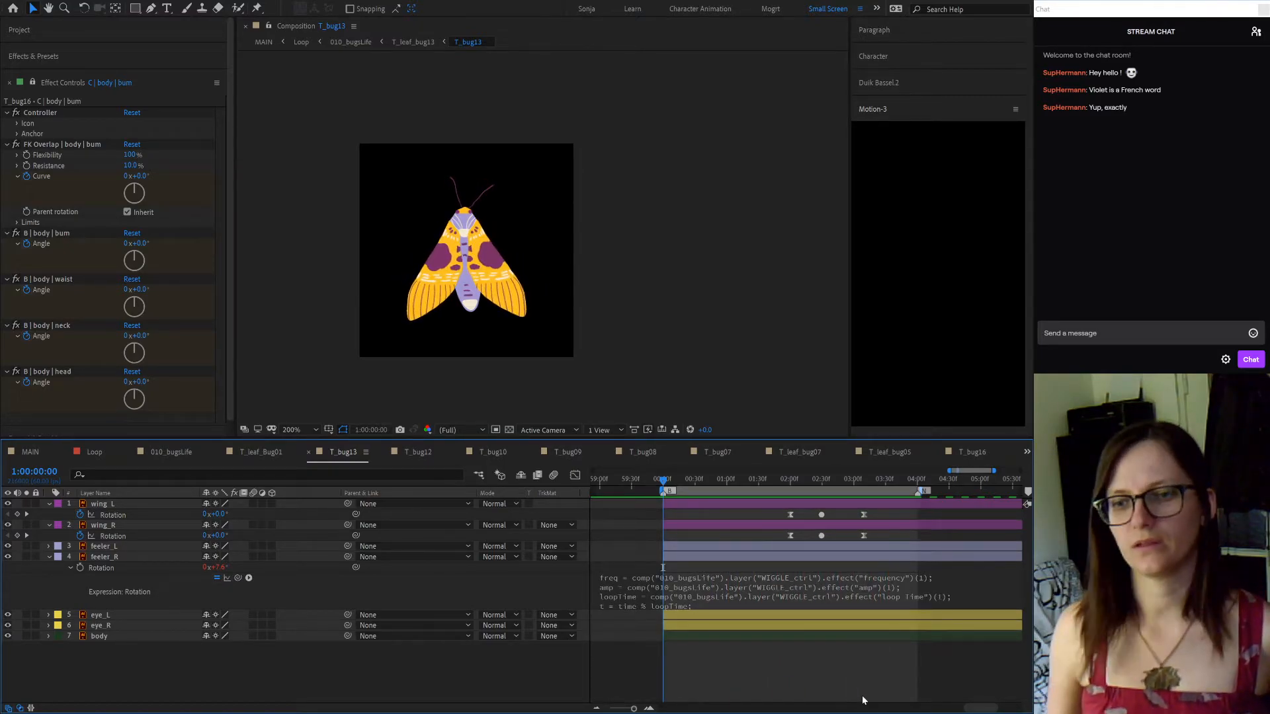
Close the T_bug13, T_bug12, T_bug10, T_bug09 and T_bug08 compositions one after another
{"action": "left_click", "coordinate": [308, 452]}
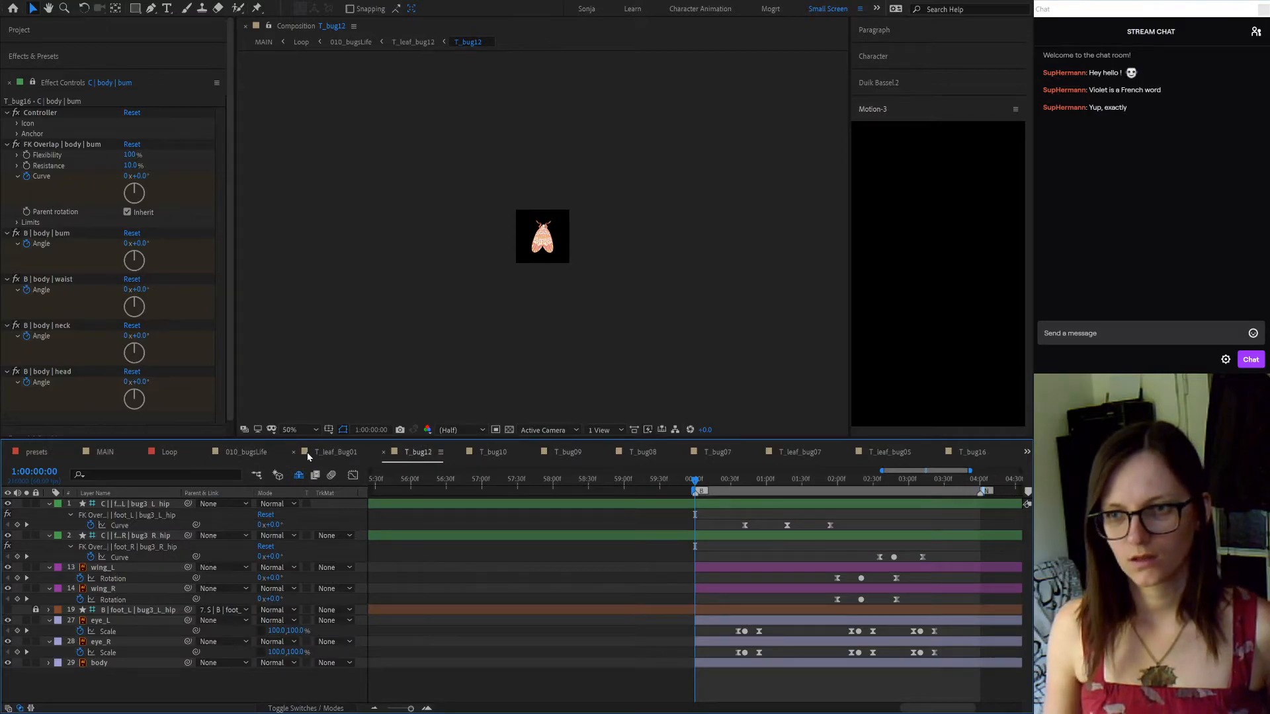
{"action": "scroll", "coordinate": [541, 178], "scroll_direction": "up", "scroll_amount": 2}
{"action": "scroll", "coordinate": [542, 184], "scroll_direction": "up", "scroll_amount": 2}
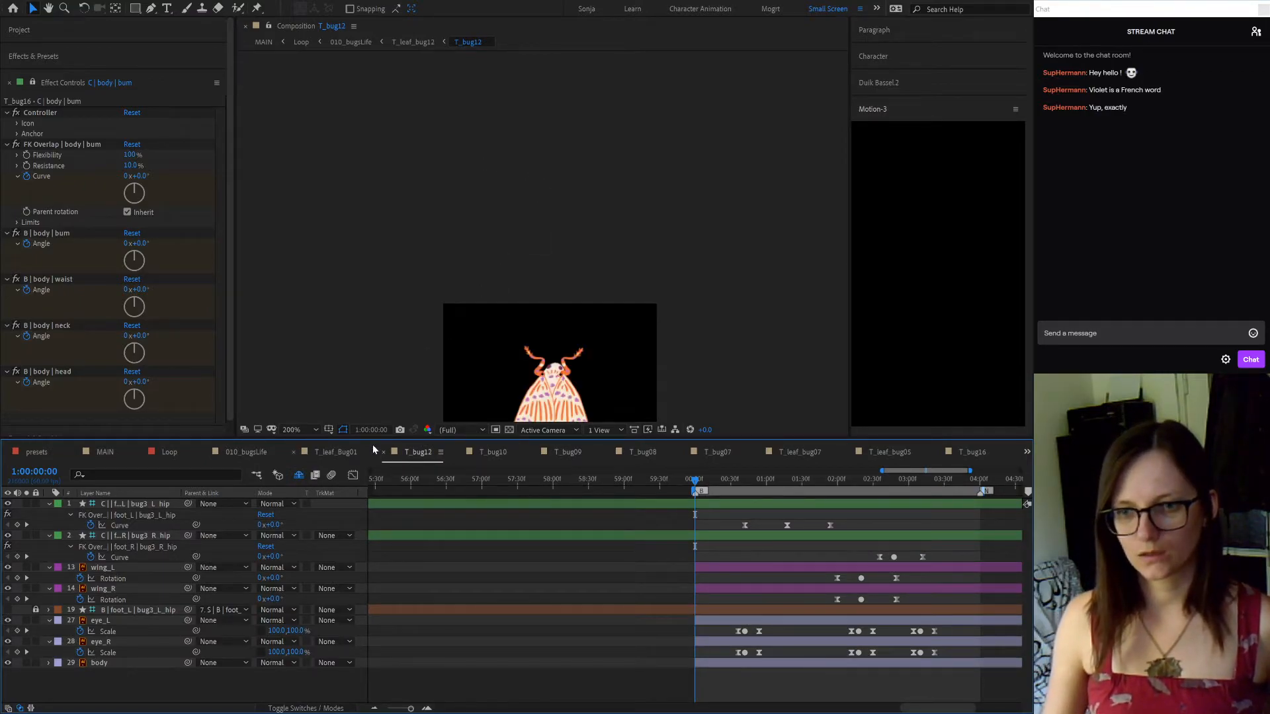
{"action": "left_click", "coordinate": [382, 452]}
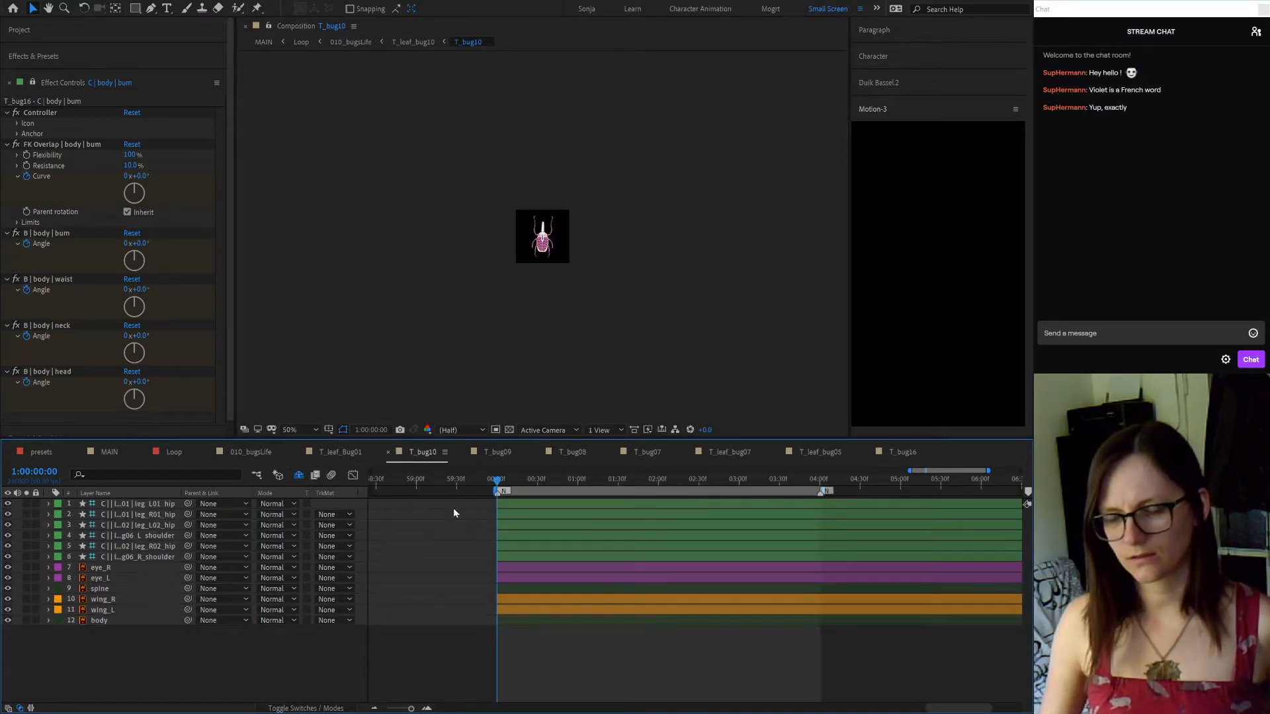
{"action": "scroll", "coordinate": [485, 513], "scroll_direction": "up", "scroll_amount": 2}
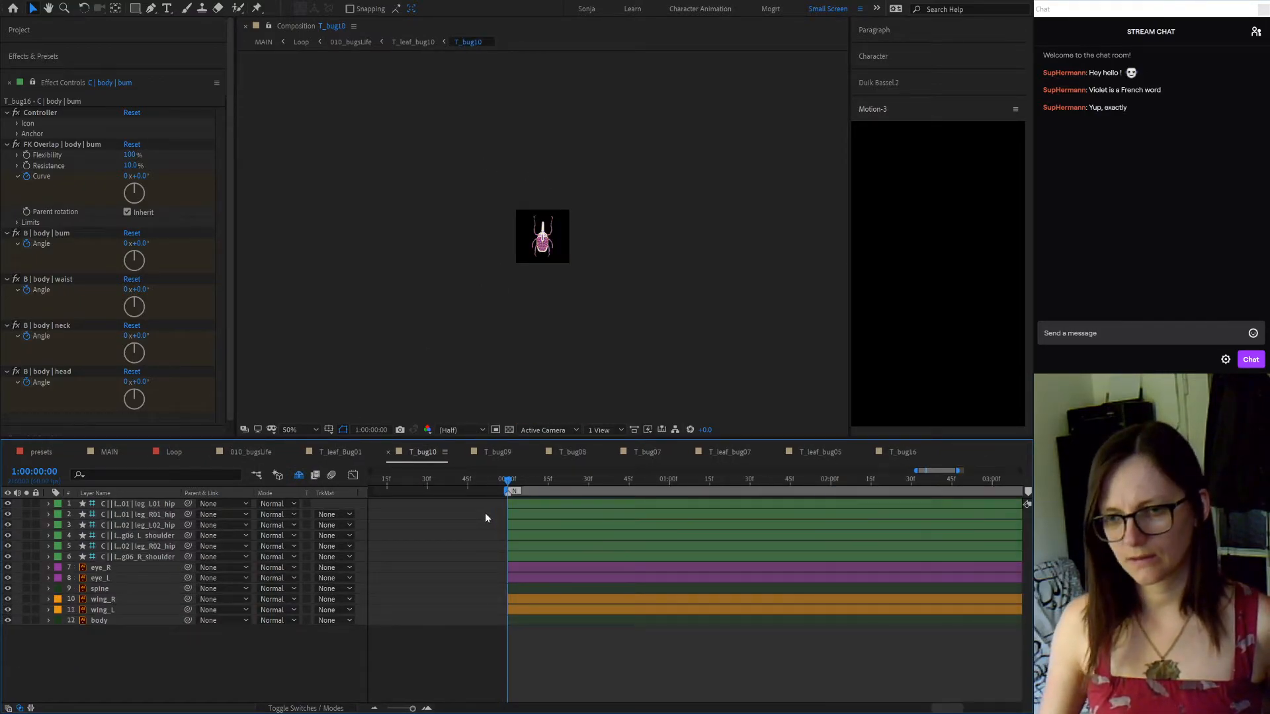
{"action": "left_click", "coordinate": [389, 453]}
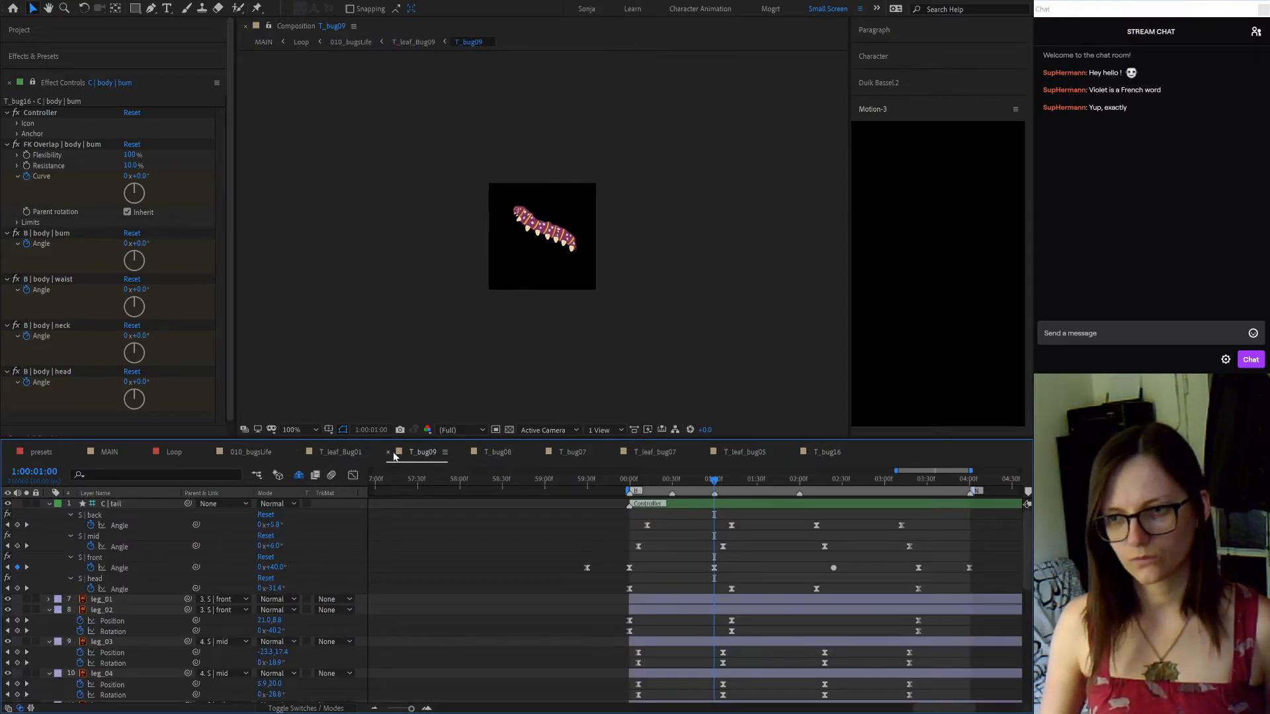
{"action": "left_click", "coordinate": [393, 451]}
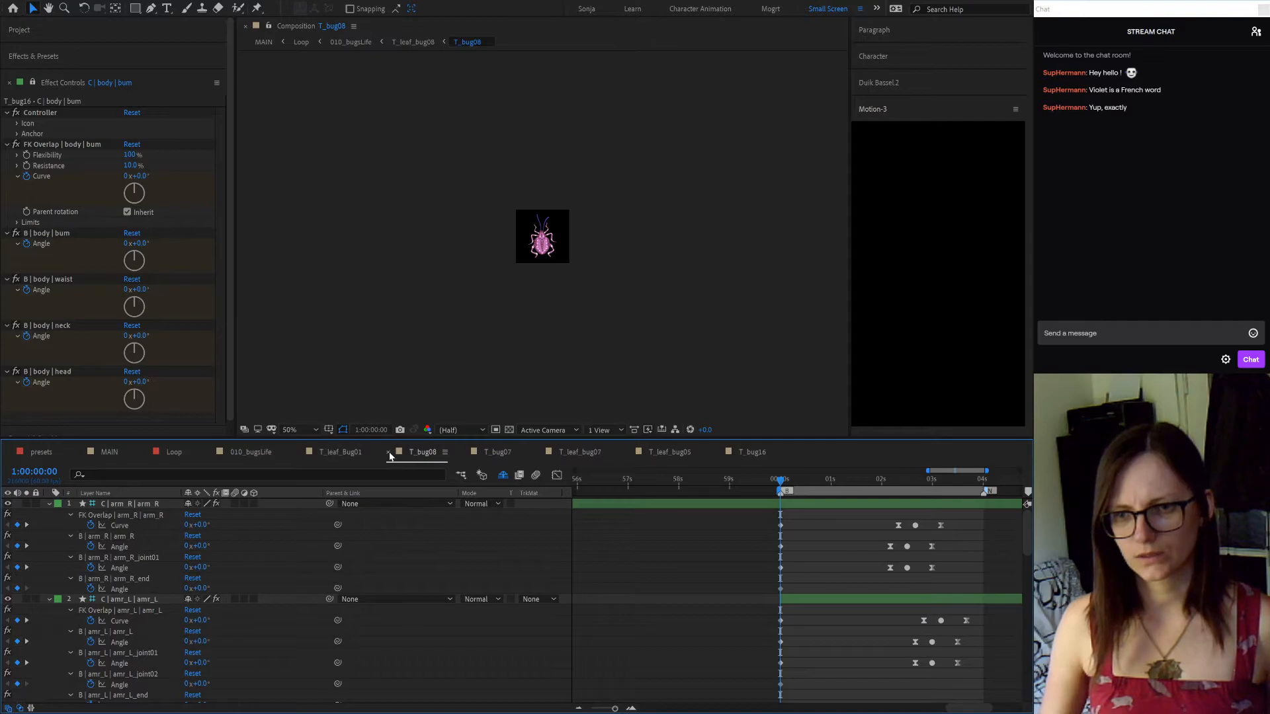
{"action": "left_click", "coordinate": [389, 453]}
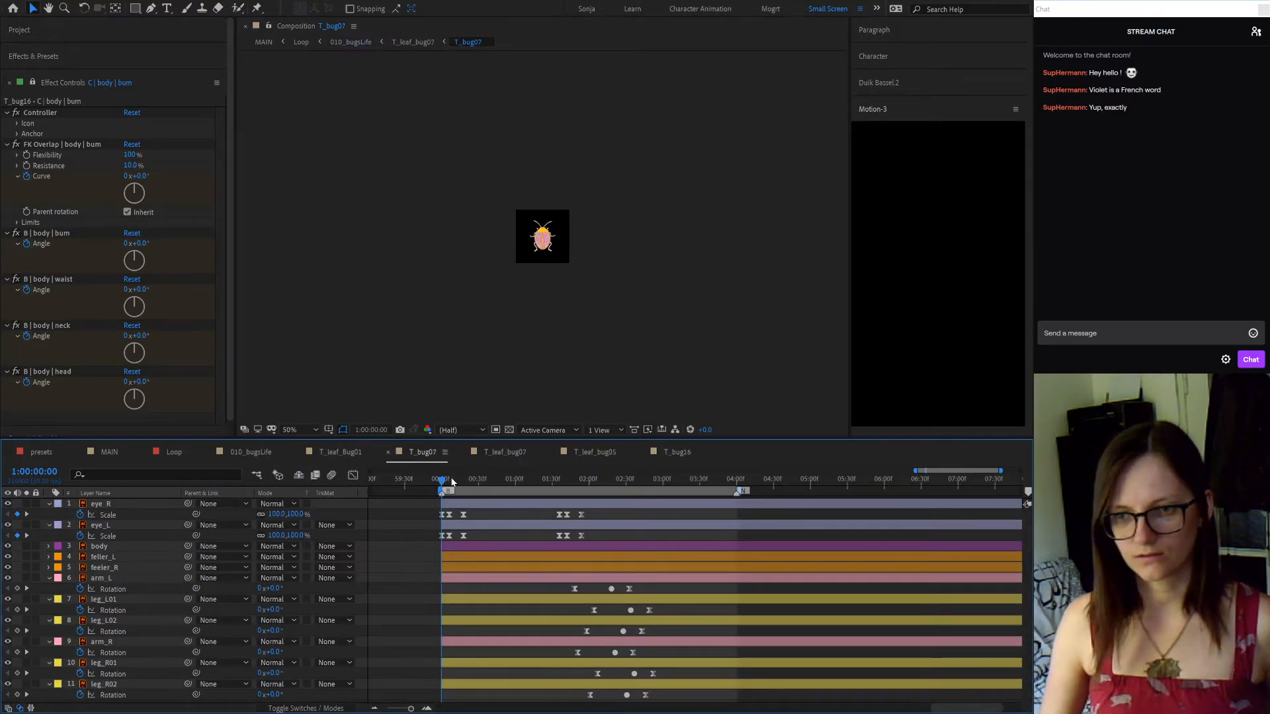
Check the layer expressions in T_bug07 and close T_bug07, T_leaf_bug07 and T_leaf_bug05
{"action": "scroll", "coordinate": [430, 506], "scroll_direction": "up", "scroll_amount": 3}
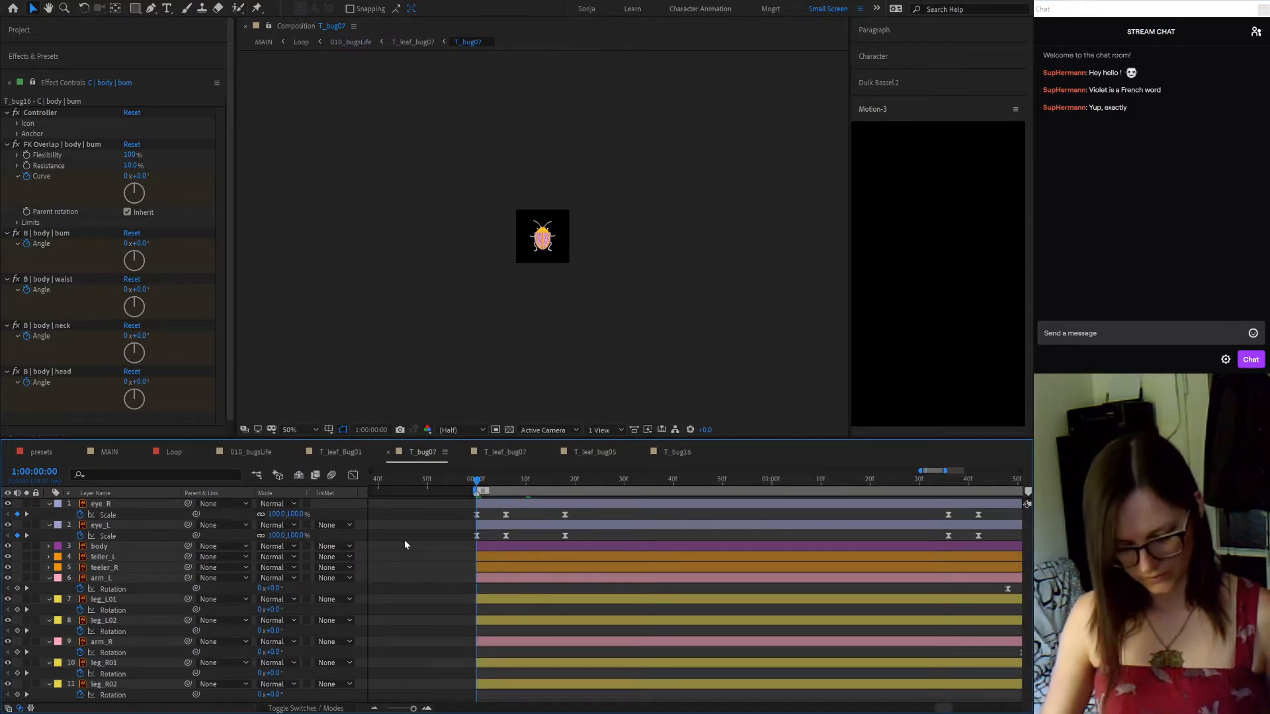
{"action": "key", "text": "e"}
{"action": "key", "text": "e"}
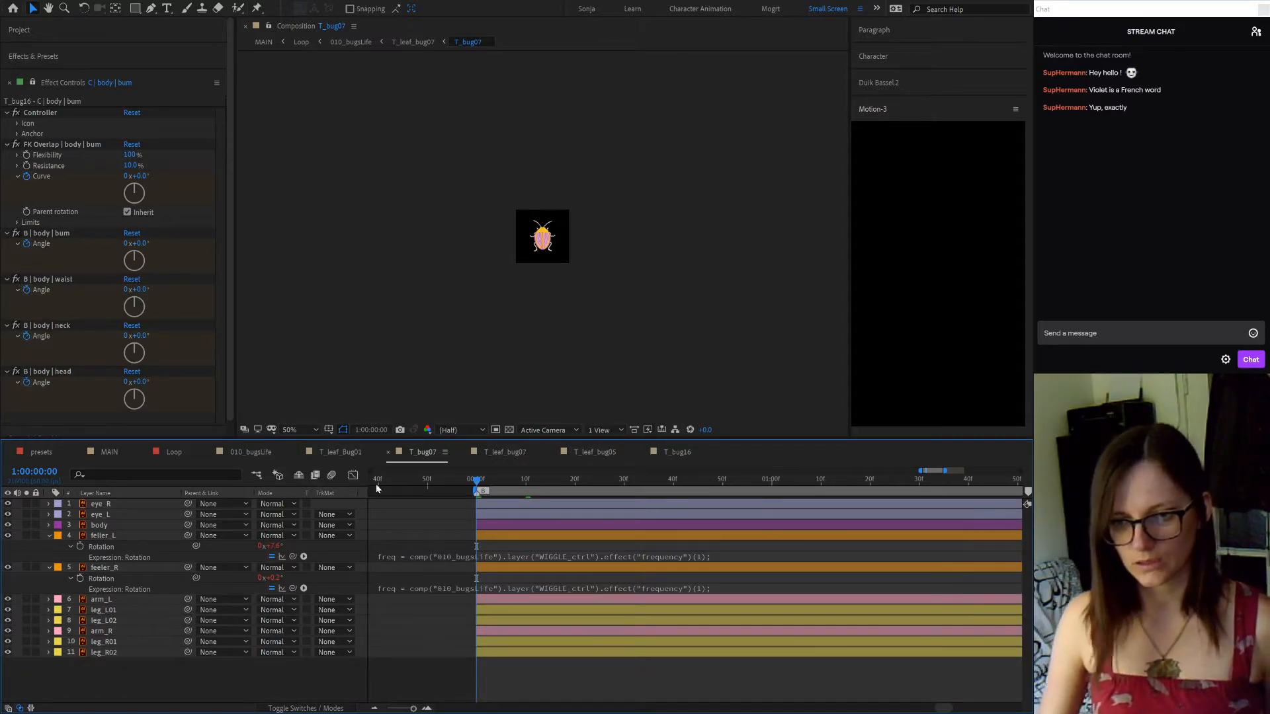
{"action": "left_click", "coordinate": [389, 453]}
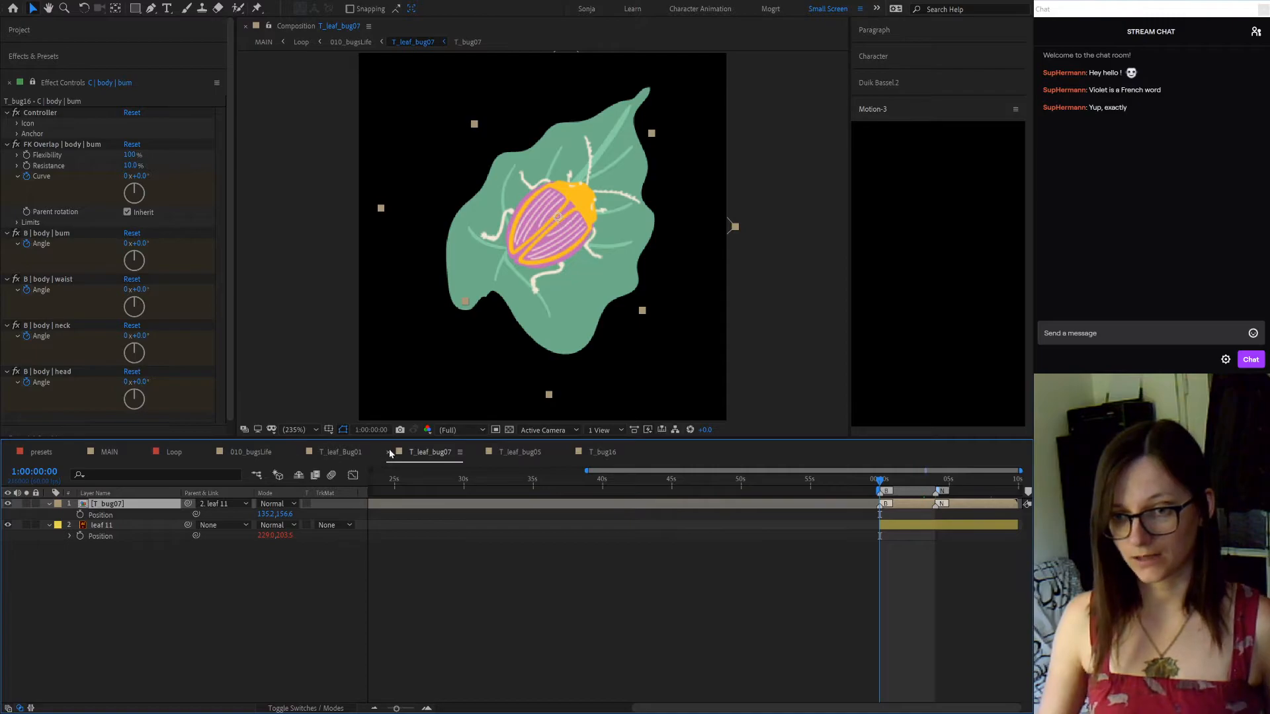
{"action": "left_click", "coordinate": [389, 452]}
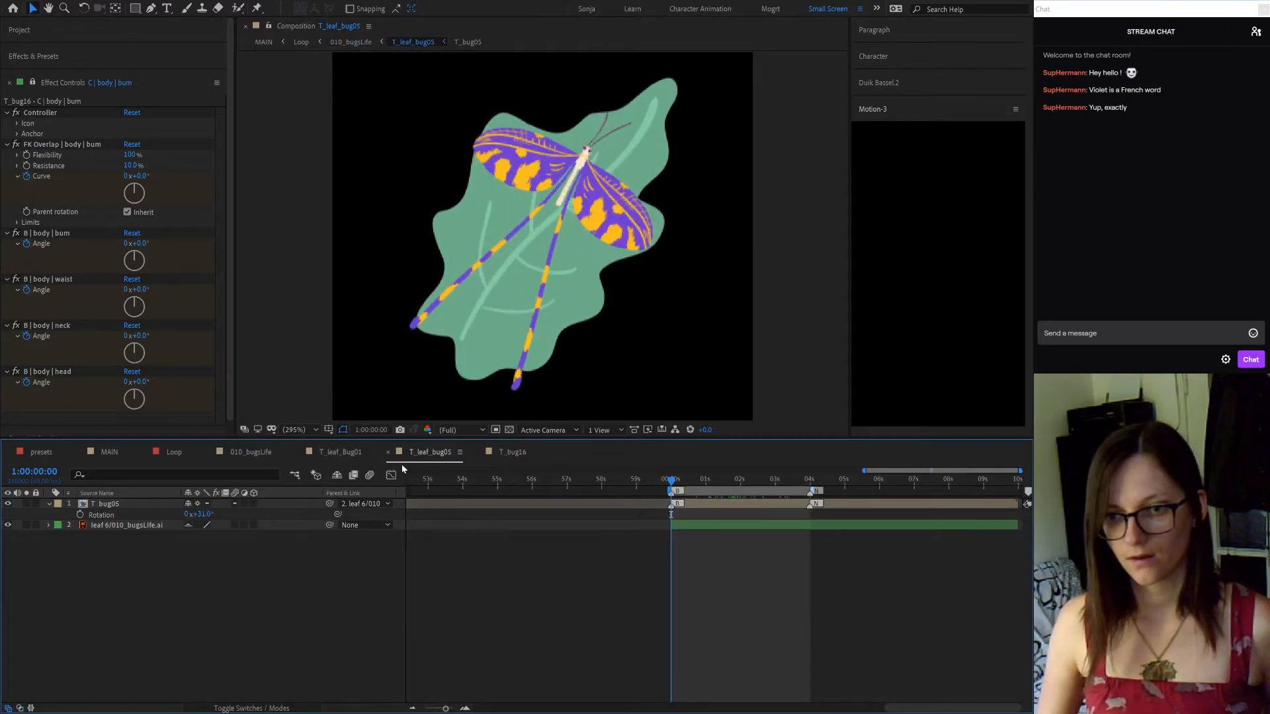
{"action": "left_click", "coordinate": [388, 453]}
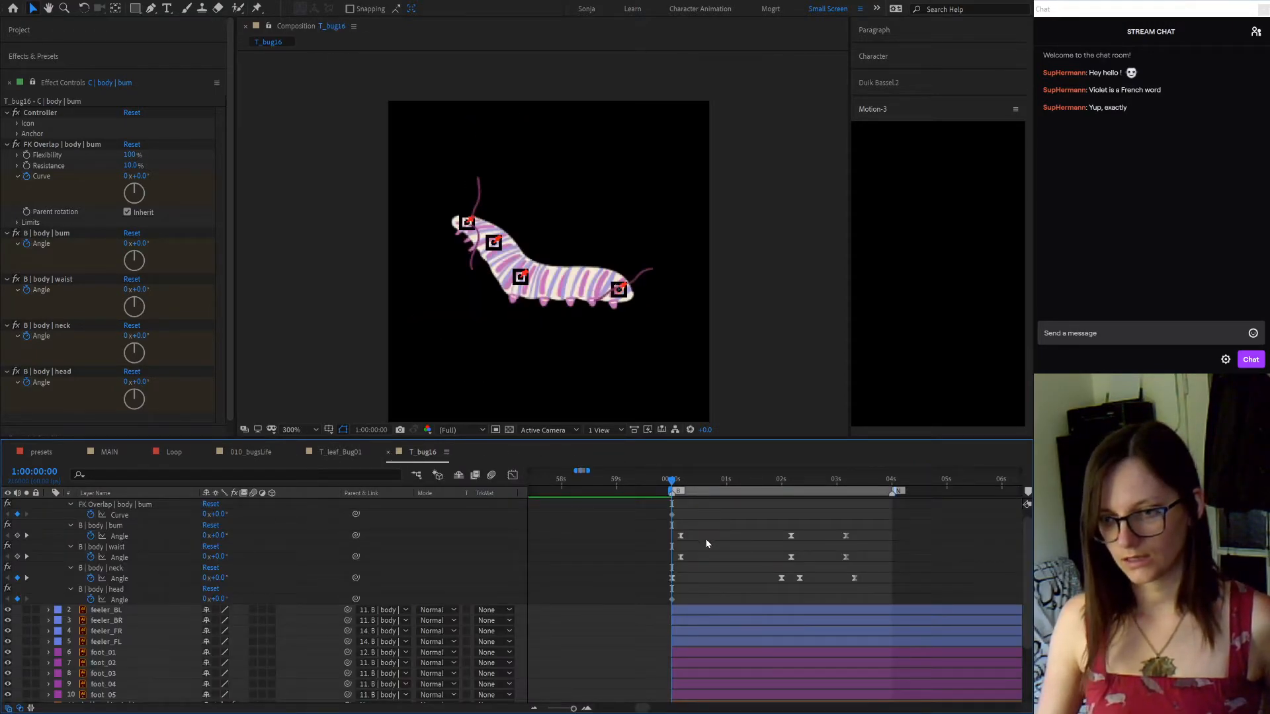
Turn off the visibility of the bum, waist, neck and head B | body layers in T_bug16 and mark them and the body layer as shy
{"action": "scroll", "coordinate": [706, 544], "scroll_direction": "down", "scroll_amount": 2, "text": "alt"}
{"action": "key", "text": "u"}
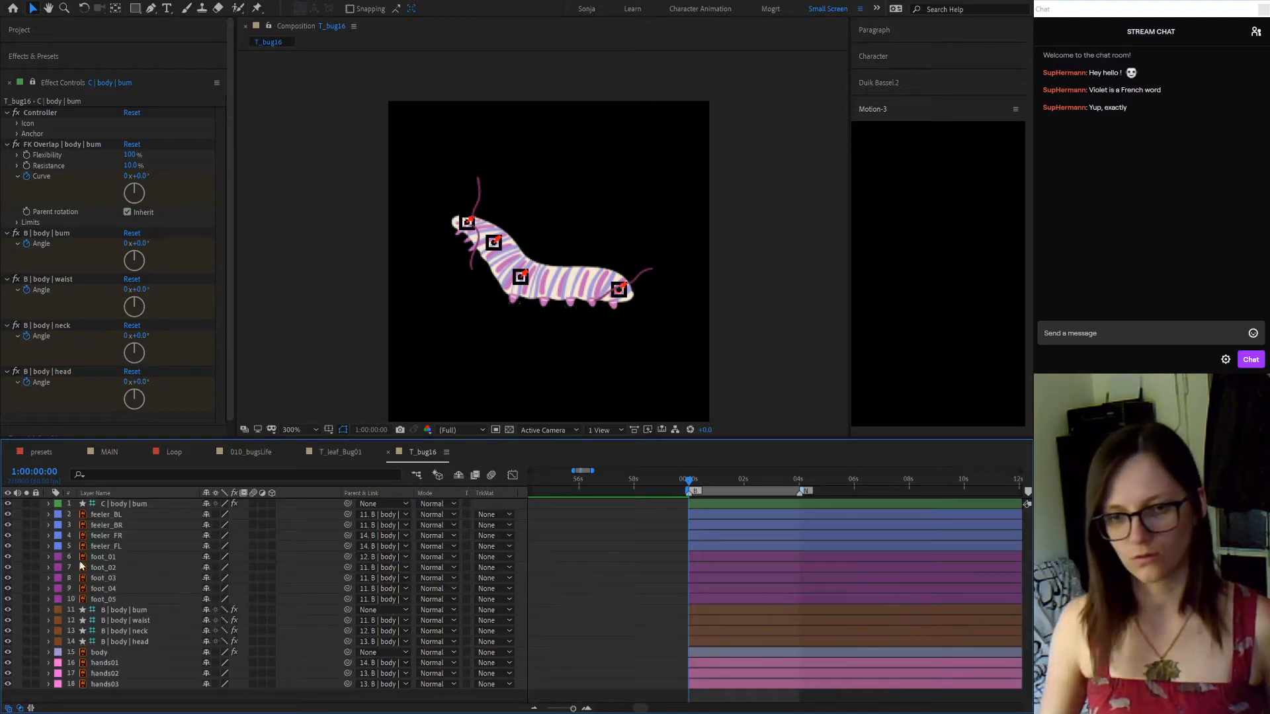
{"action": "left_click", "coordinate": [113, 610]}
{"action": "left_click", "coordinate": [135, 642], "text": "shift"}
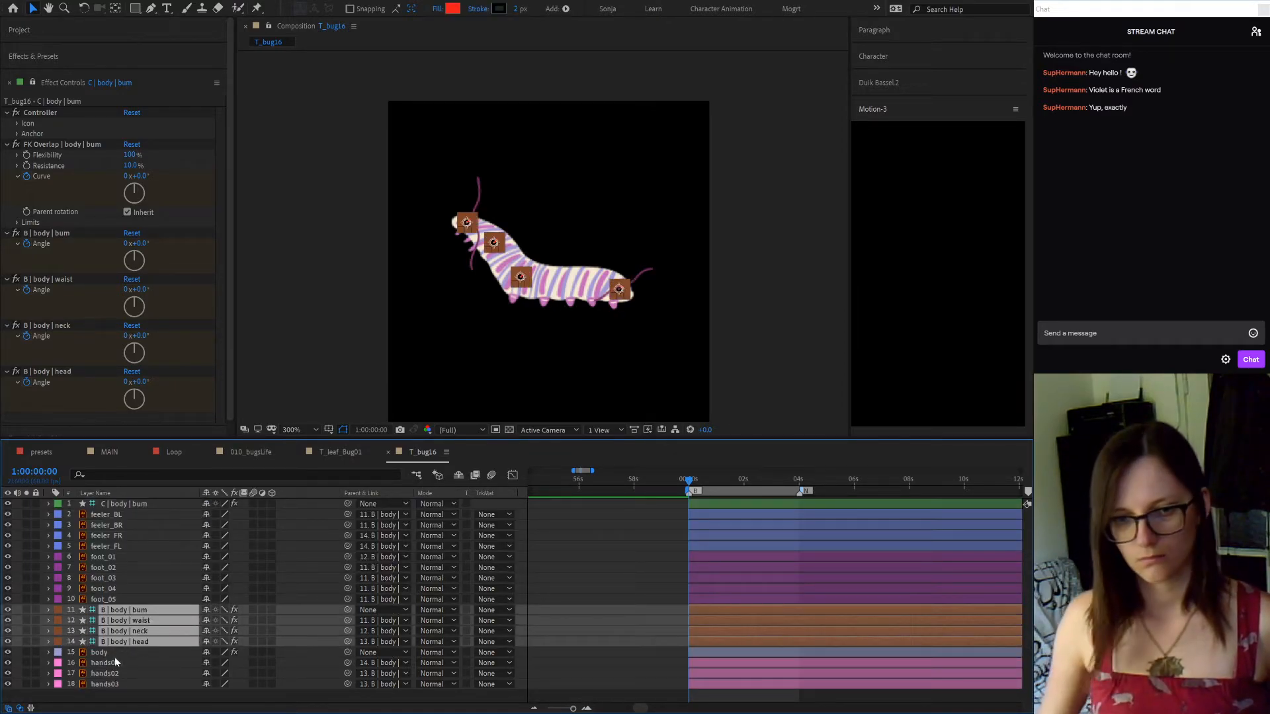
{"action": "left_click", "coordinate": [7, 642]}
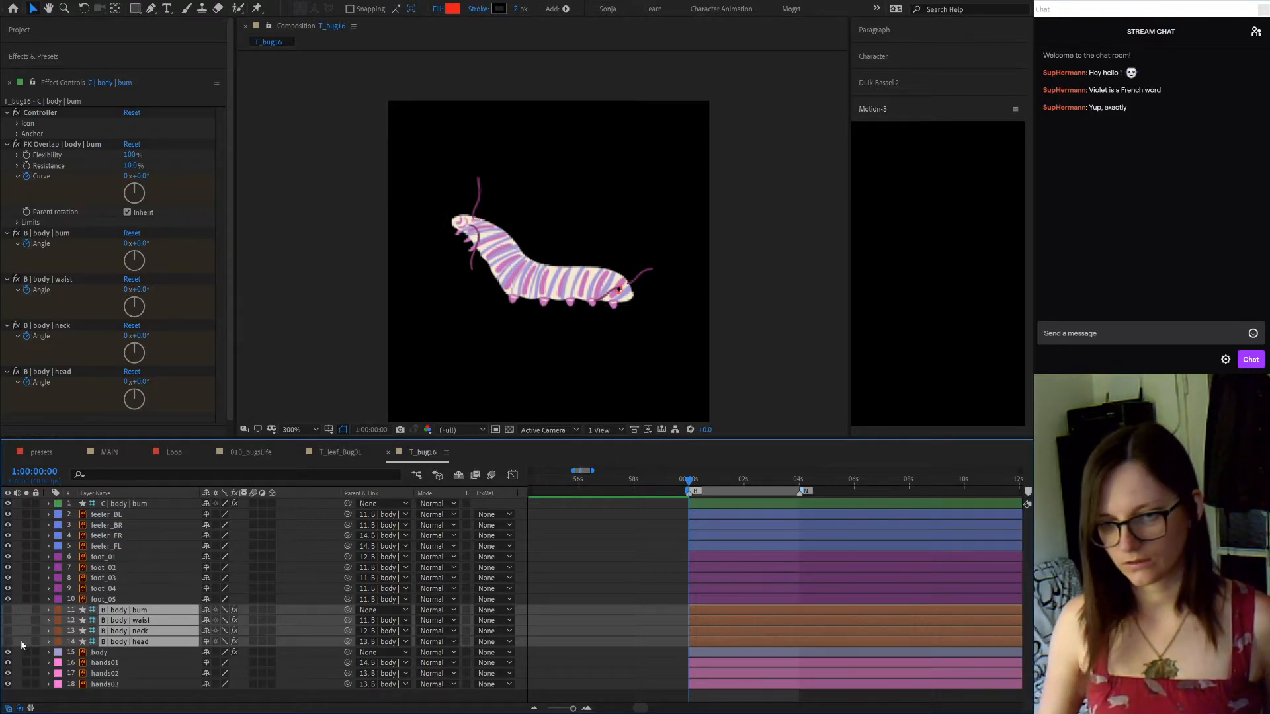
{"action": "left_click", "coordinate": [207, 609]}
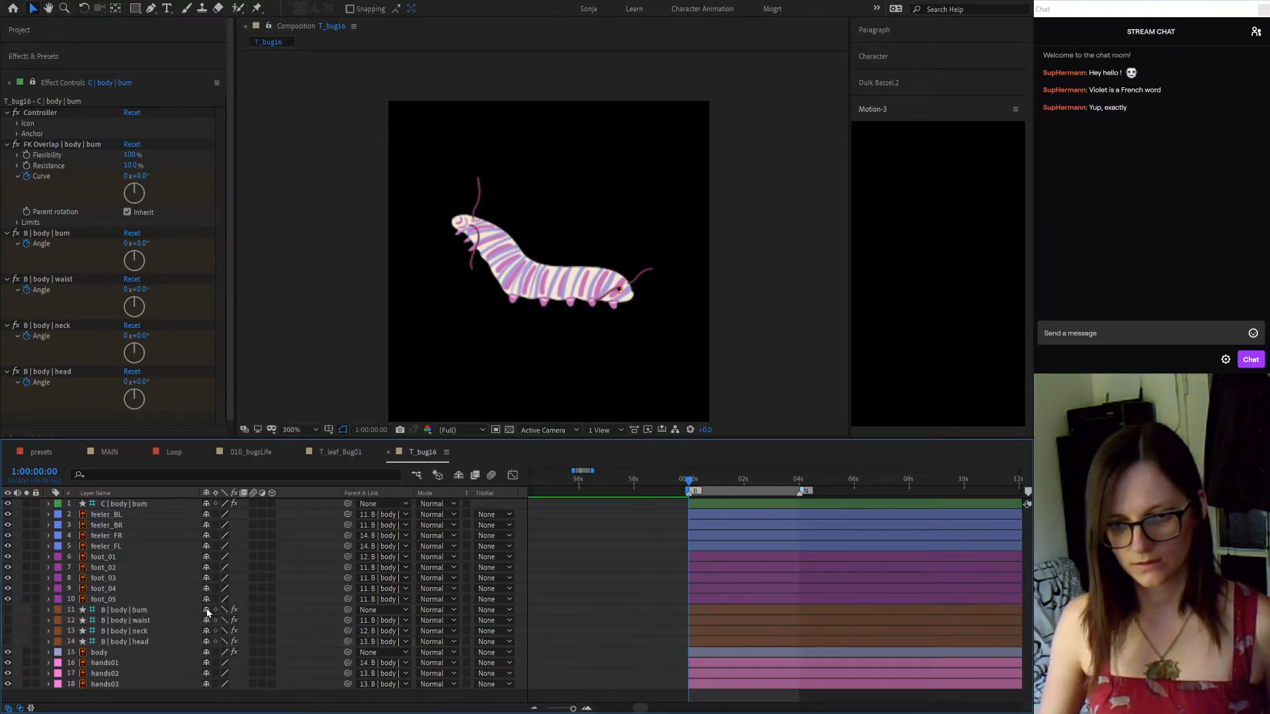
{"action": "left_click_drag", "start_coordinate": [207, 613], "coordinate": [207, 653]}
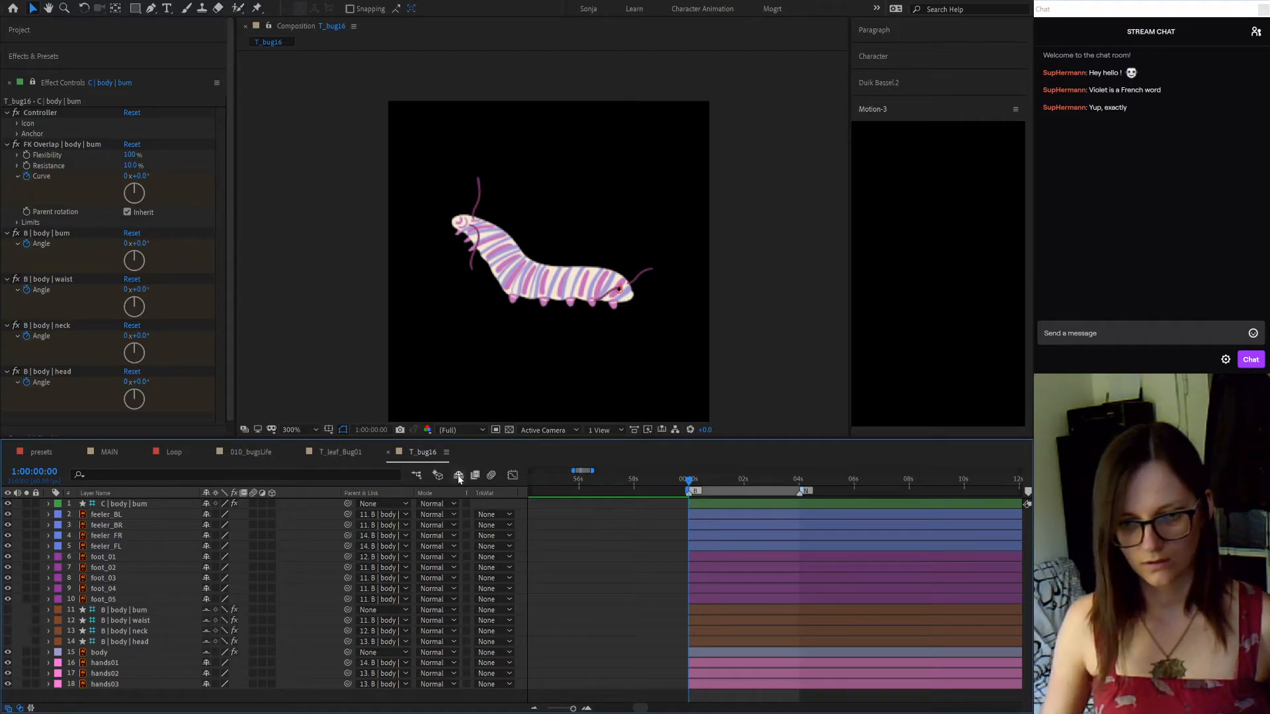
Mark the hands01–03, foot_01–05 and four feeler layers as shy and hide all shy layers from the timeline
{"action": "left_click", "coordinate": [105, 663]}
{"action": "left_click", "coordinate": [105, 686], "text": "shift"}
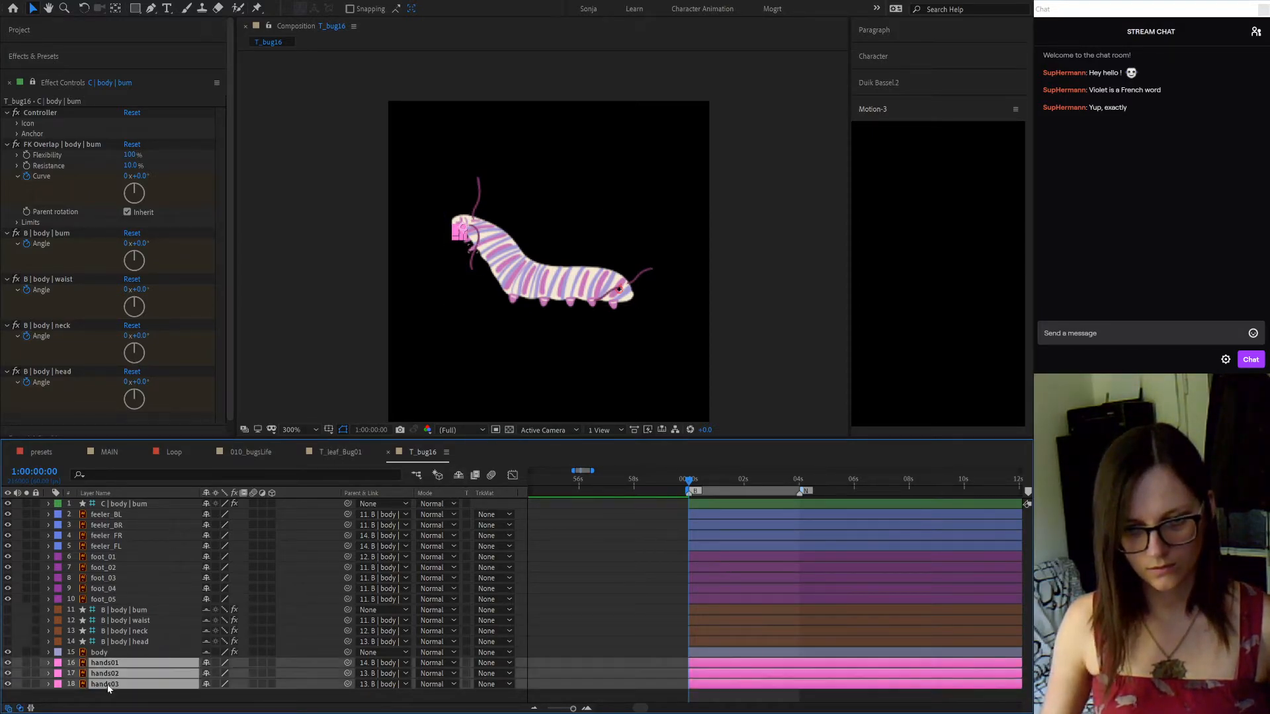
{"action": "left_click", "coordinate": [114, 600], "text": "ctrl"}
{"action": "left_click", "coordinate": [111, 579], "text": "ctrl"}
{"action": "left_click", "coordinate": [109, 589], "text": "ctrl"}
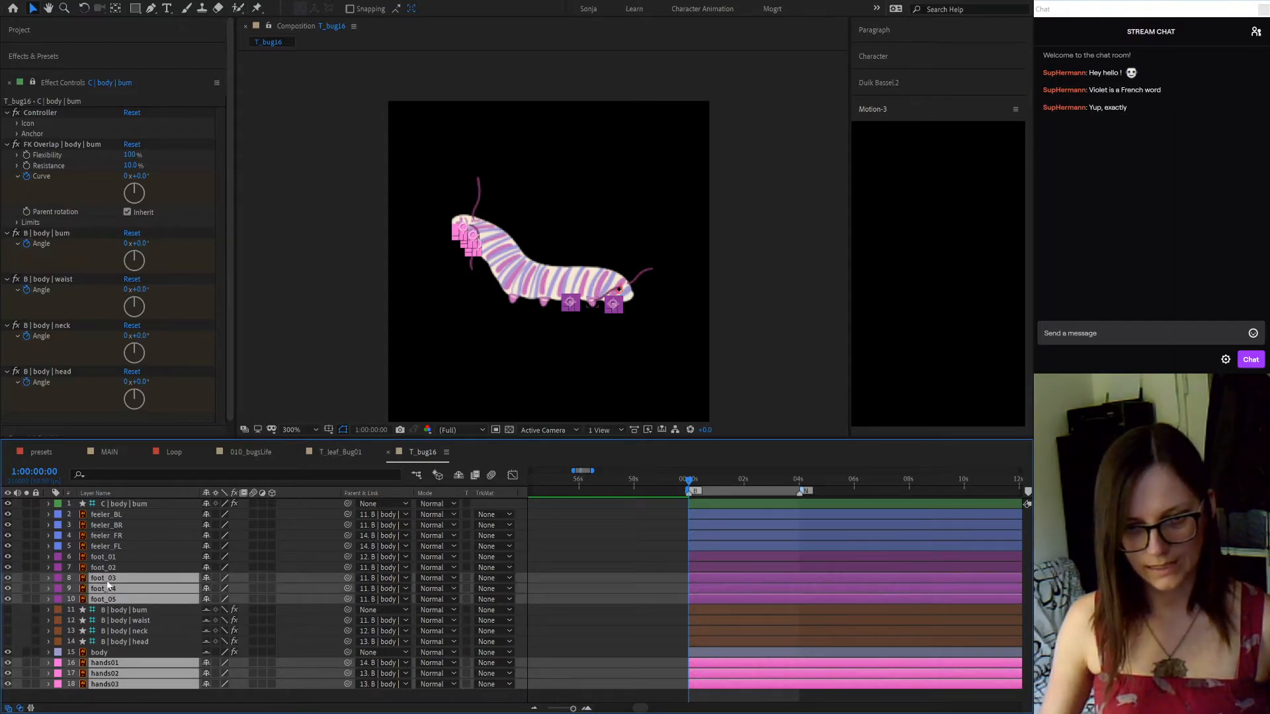
{"action": "left_click", "coordinate": [108, 568], "text": "ctrl"}
{"action": "left_click", "coordinate": [108, 557], "text": "ctrl"}
{"action": "left_click", "coordinate": [109, 547], "text": "ctrl"}
{"action": "left_click", "coordinate": [113, 536], "text": "ctrl"}
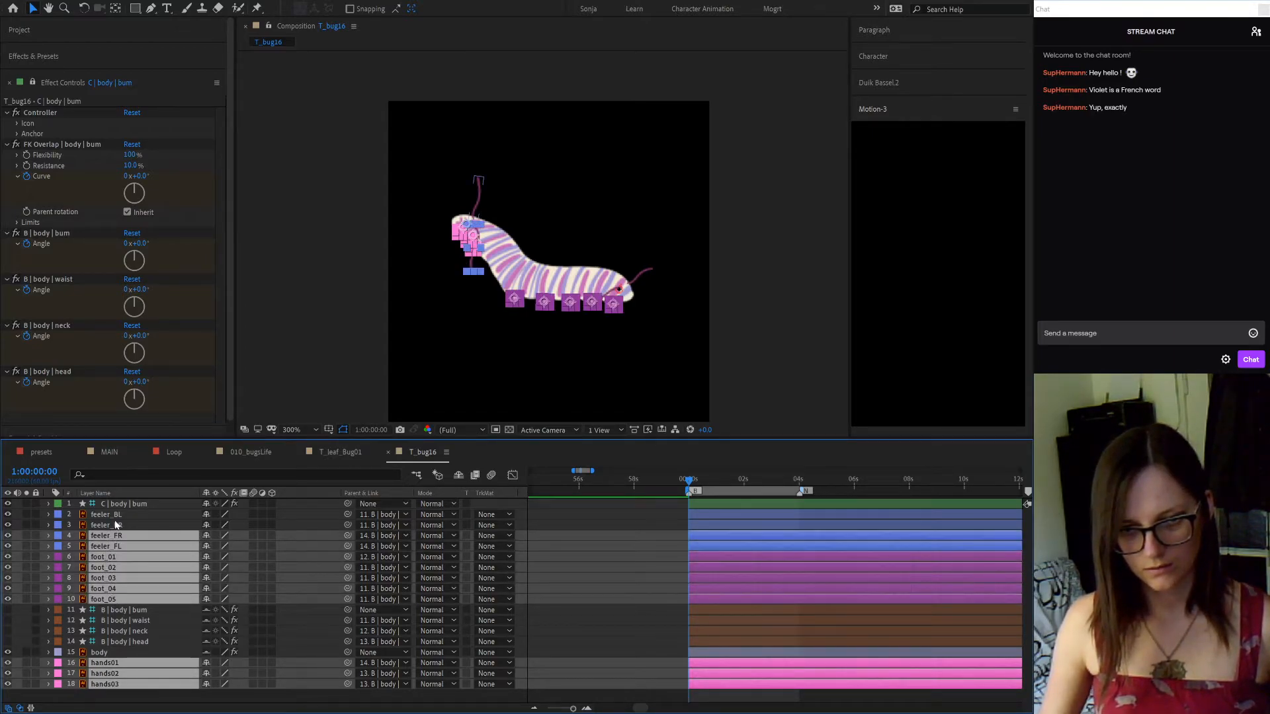
{"action": "left_click", "coordinate": [116, 525], "text": "ctrl"}
{"action": "left_click", "coordinate": [116, 516], "text": "ctrl"}
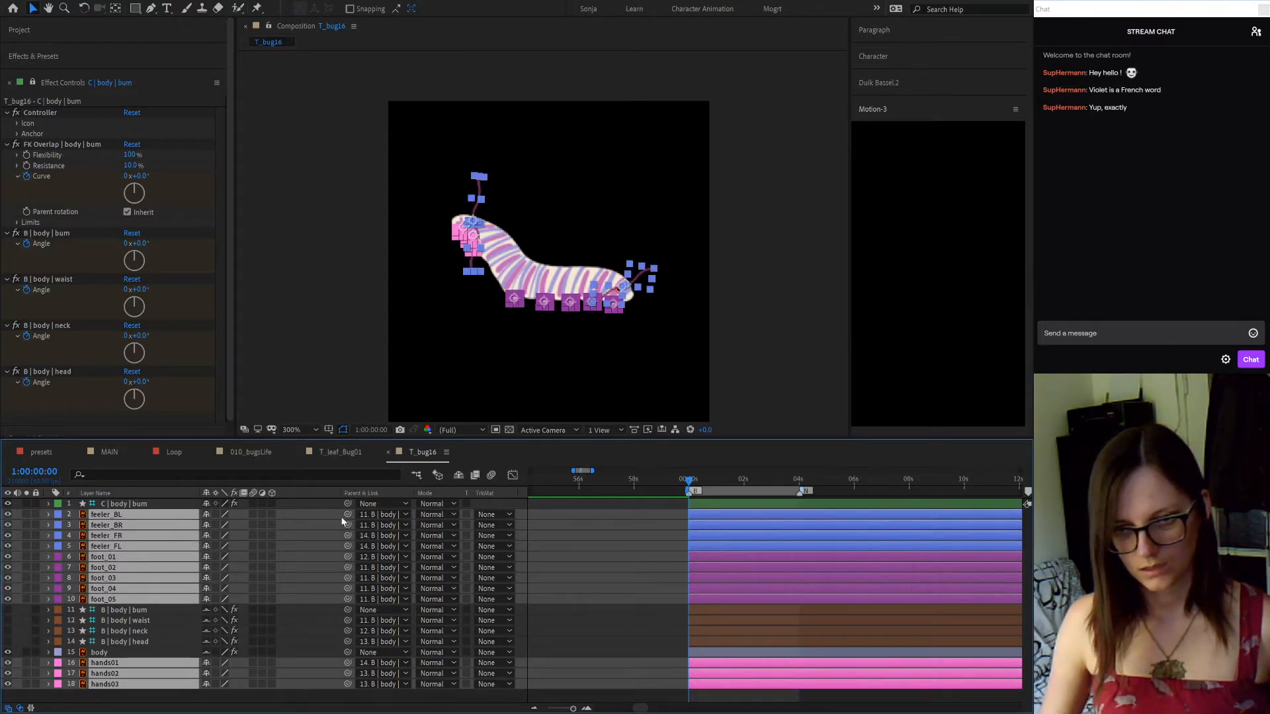
{"action": "left_click", "coordinate": [206, 515]}
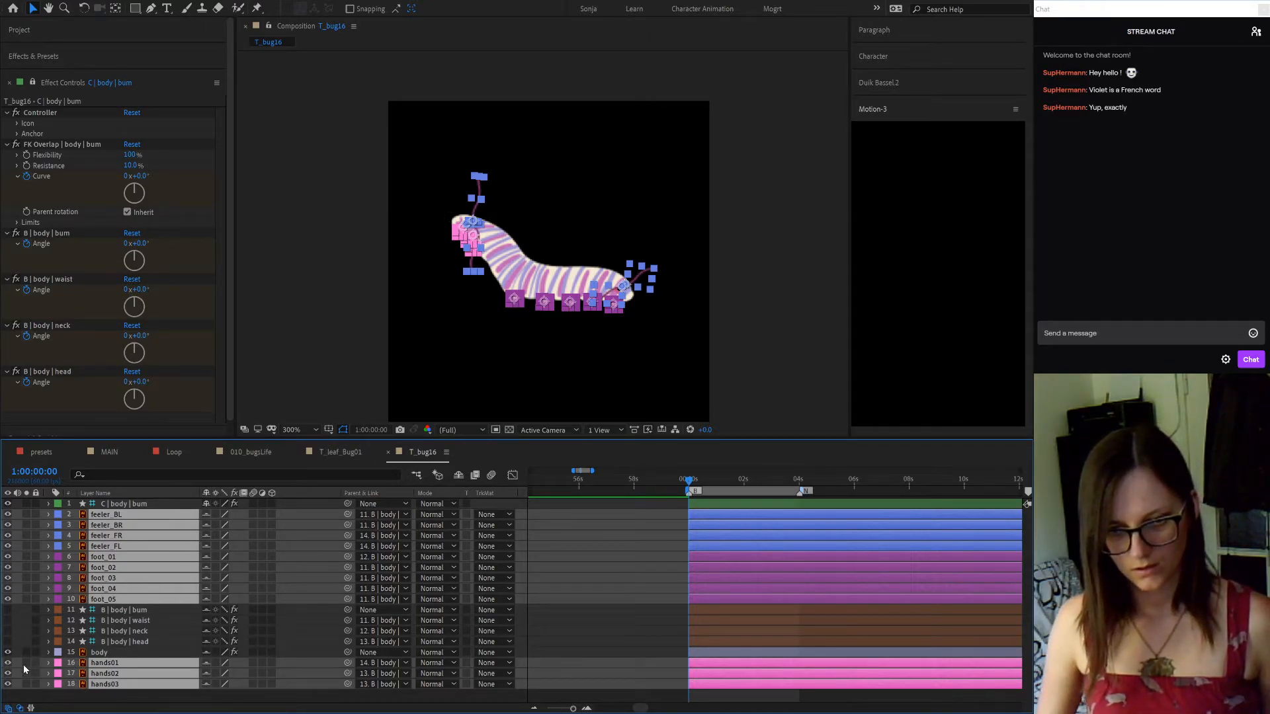
{"action": "left_click", "coordinate": [458, 478]}
{"action": "left_click", "coordinate": [144, 511]}
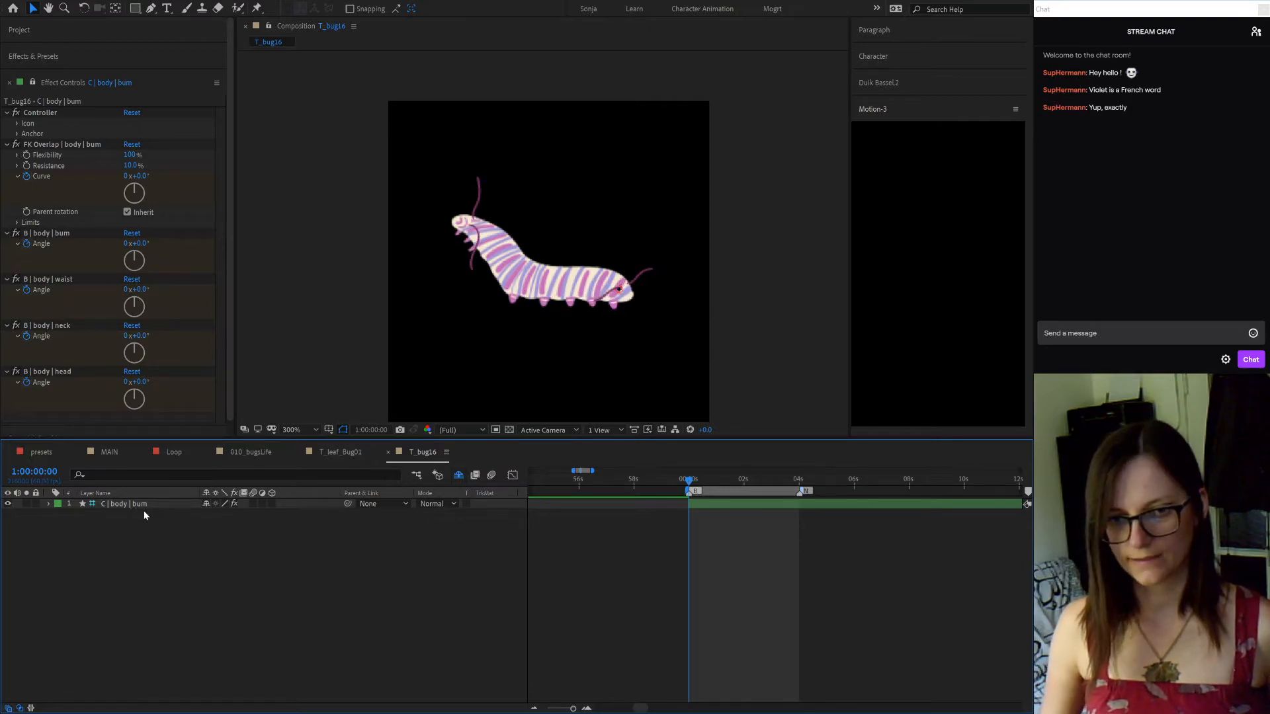
{"action": "left_click", "coordinate": [134, 505]}
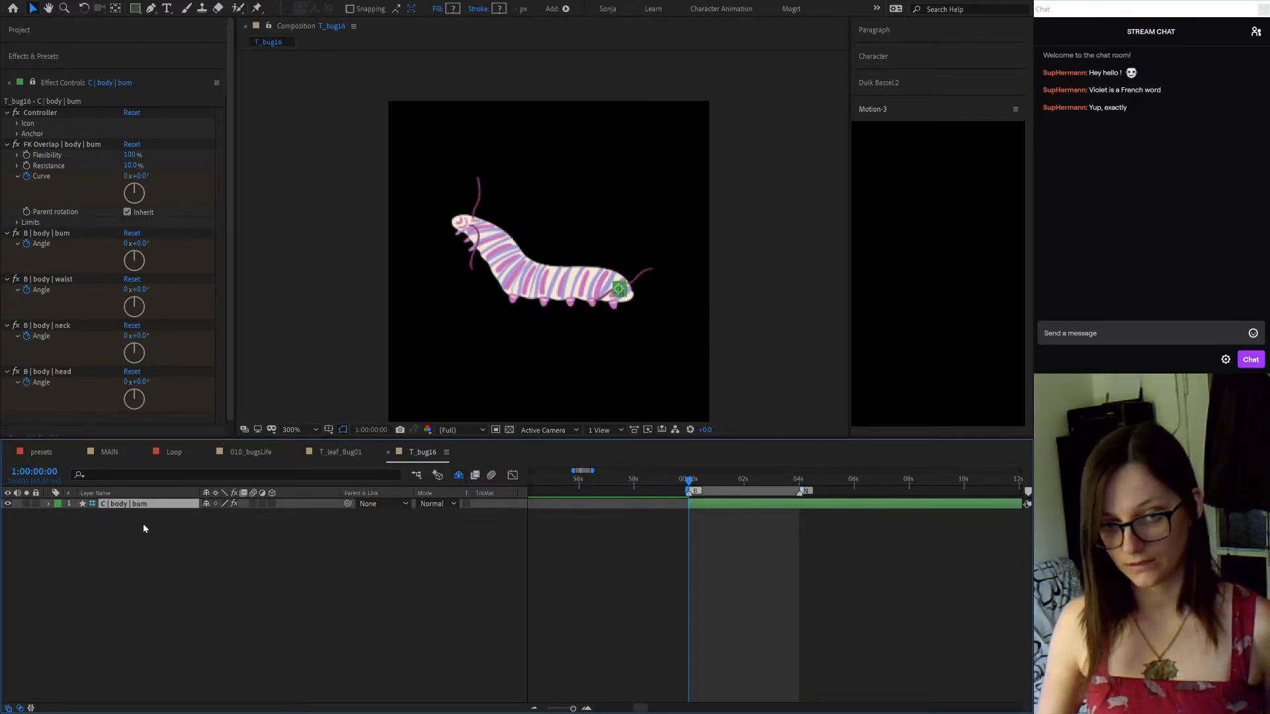
Remove the shy setting from feeler_BL, feeler_BR, feeler_FR and feeler_FL, keeping the other shy layers hidden in the timeline
{"action": "left_click", "coordinate": [458, 476]}
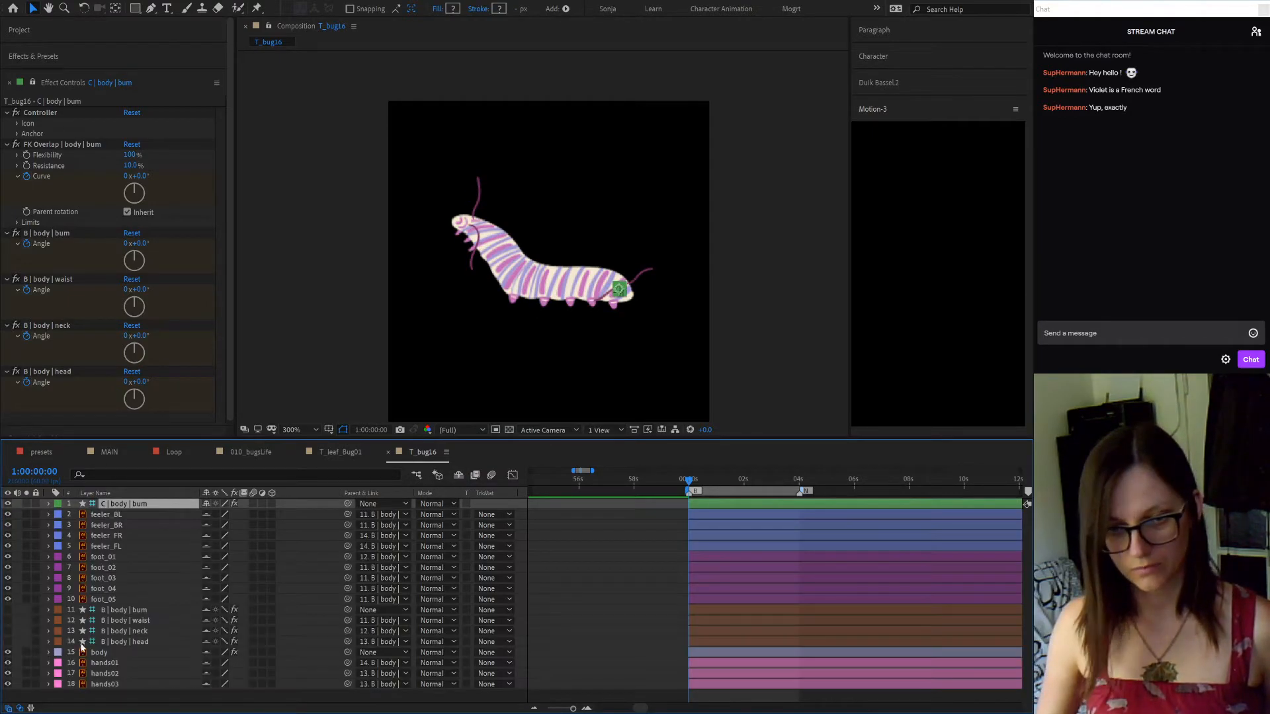
{"action": "left_click", "coordinate": [116, 545]}
{"action": "left_click", "coordinate": [106, 515], "text": "shift"}
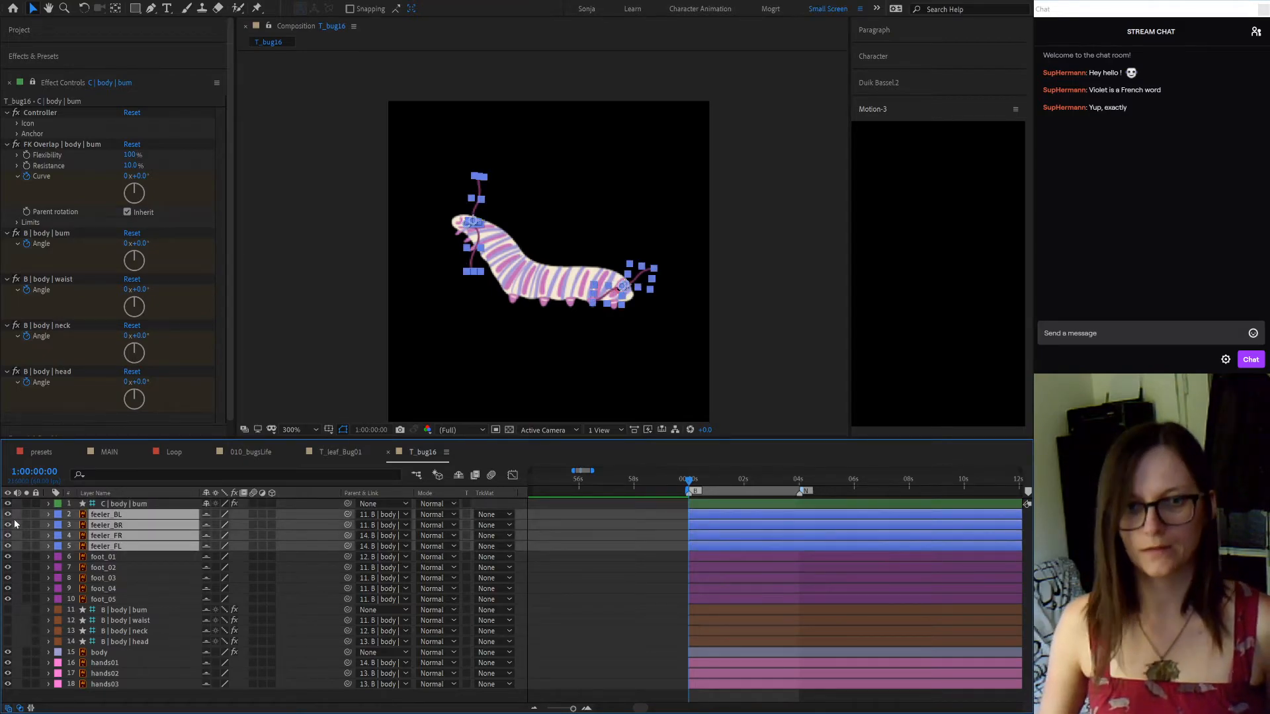
{"action": "left_click", "coordinate": [207, 515]}
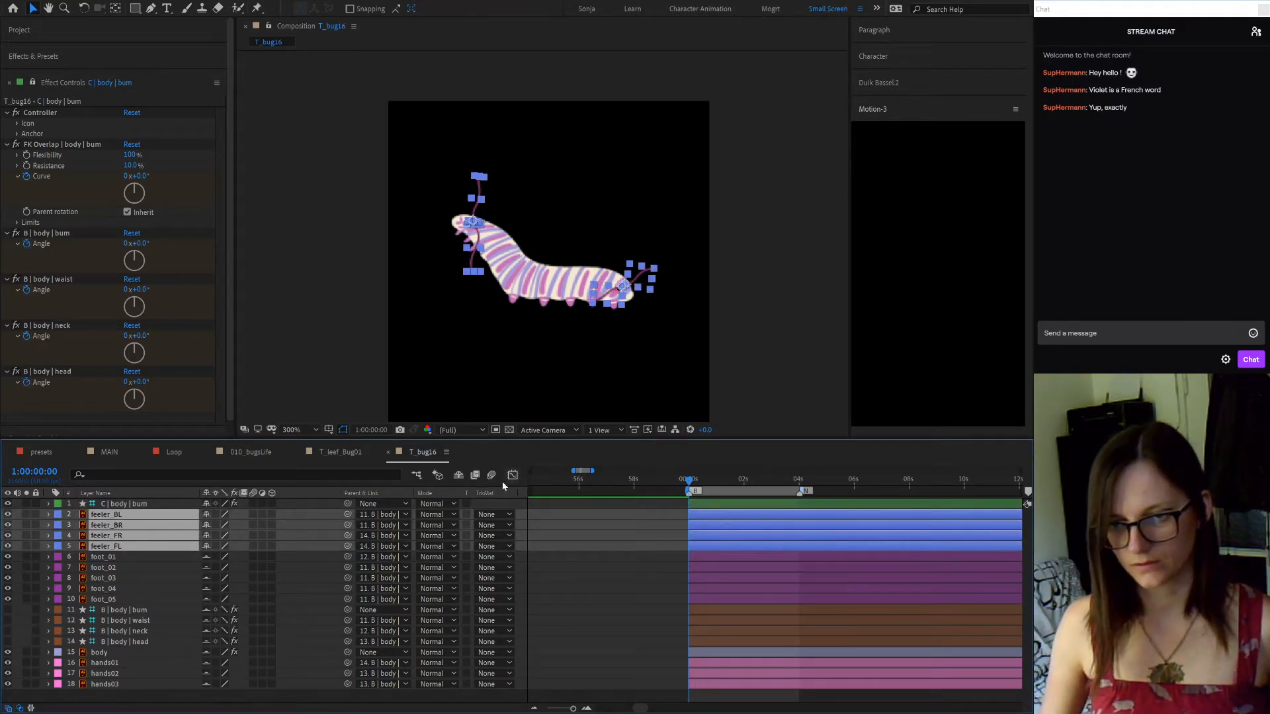
{"action": "left_click", "coordinate": [458, 476]}
{"action": "left_click", "coordinate": [645, 587]}
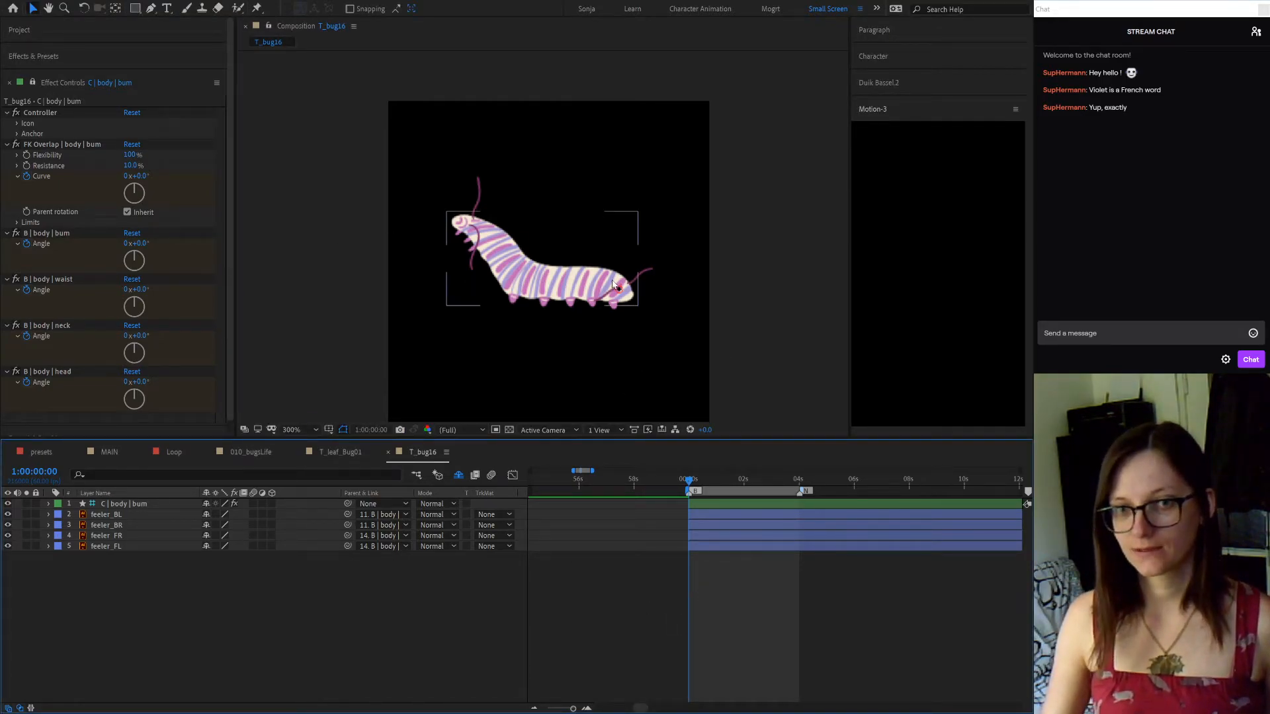
Find T_bug17 among the template compositions in the project and open it
{"action": "left_click", "coordinate": [26, 30]}
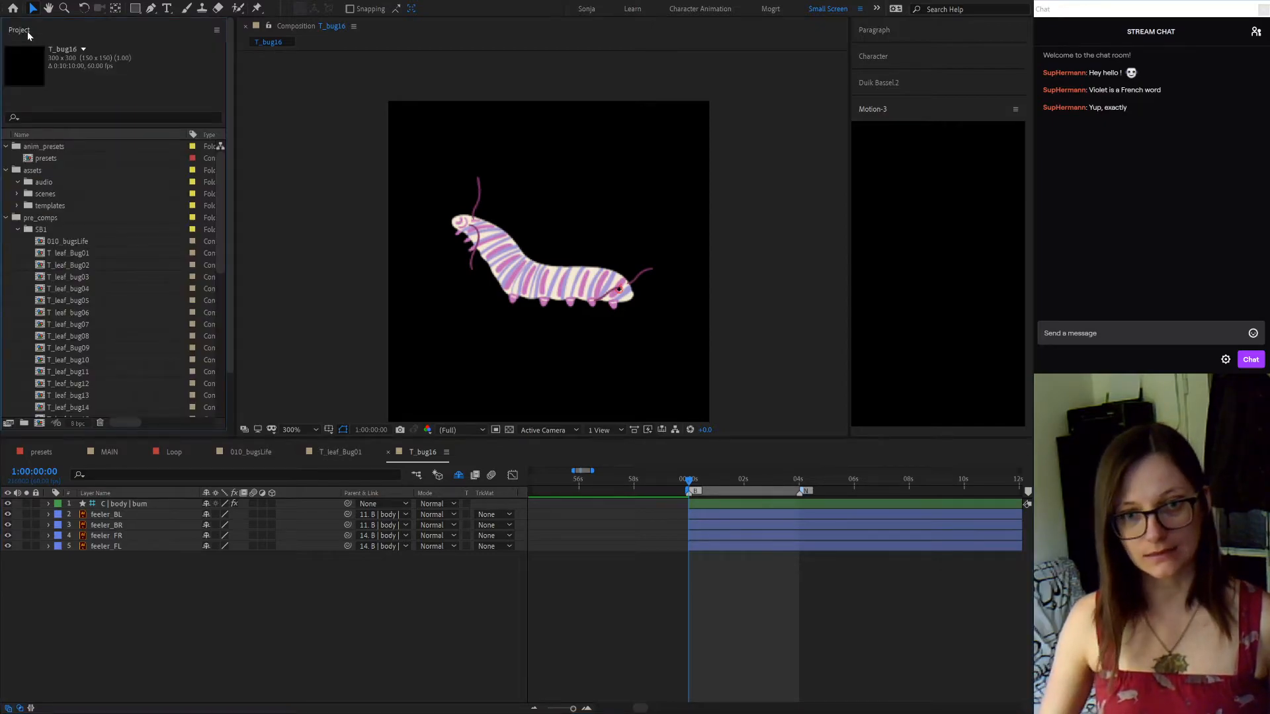
{"action": "scroll", "coordinate": [111, 257], "scroll_direction": "down", "scroll_amount": 6}
{"action": "scroll", "coordinate": [111, 257], "scroll_direction": "up", "scroll_amount": 7}
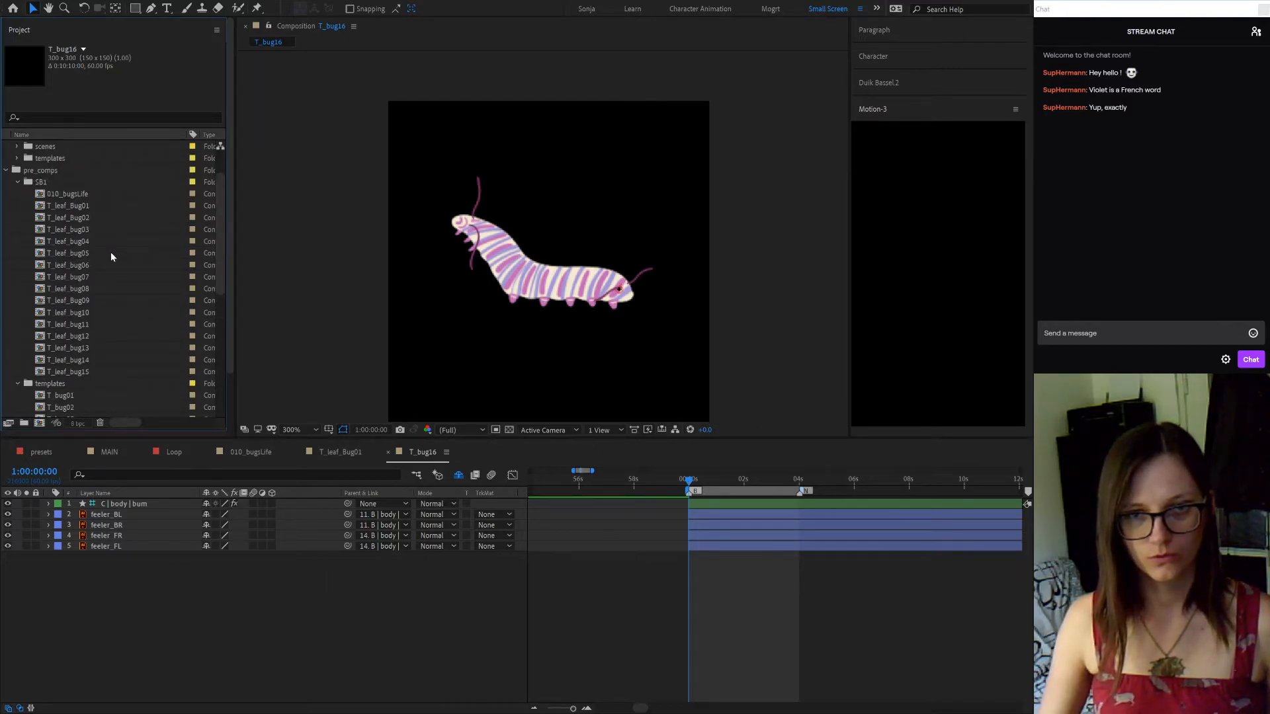
{"action": "left_click", "coordinate": [81, 371]}
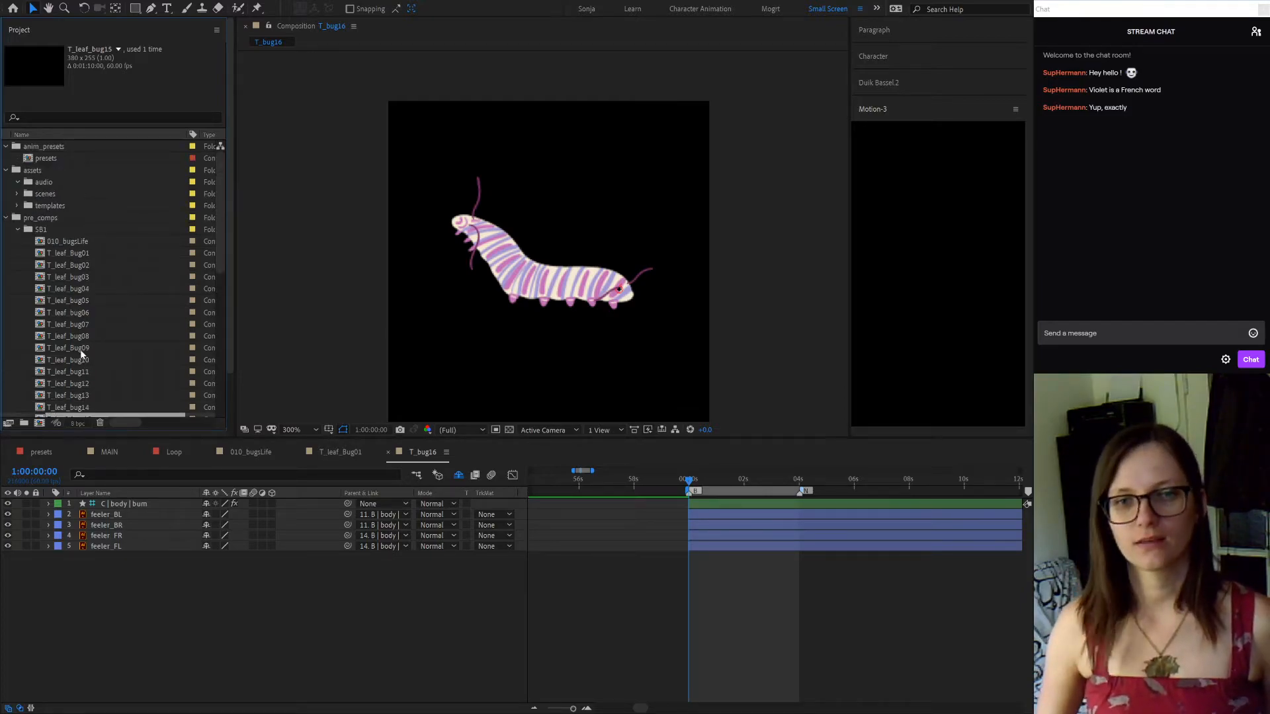
{"action": "scroll", "coordinate": [81, 349], "scroll_direction": "down", "scroll_amount": 3}
{"action": "scroll", "coordinate": [81, 355], "scroll_direction": "down", "scroll_amount": 2}
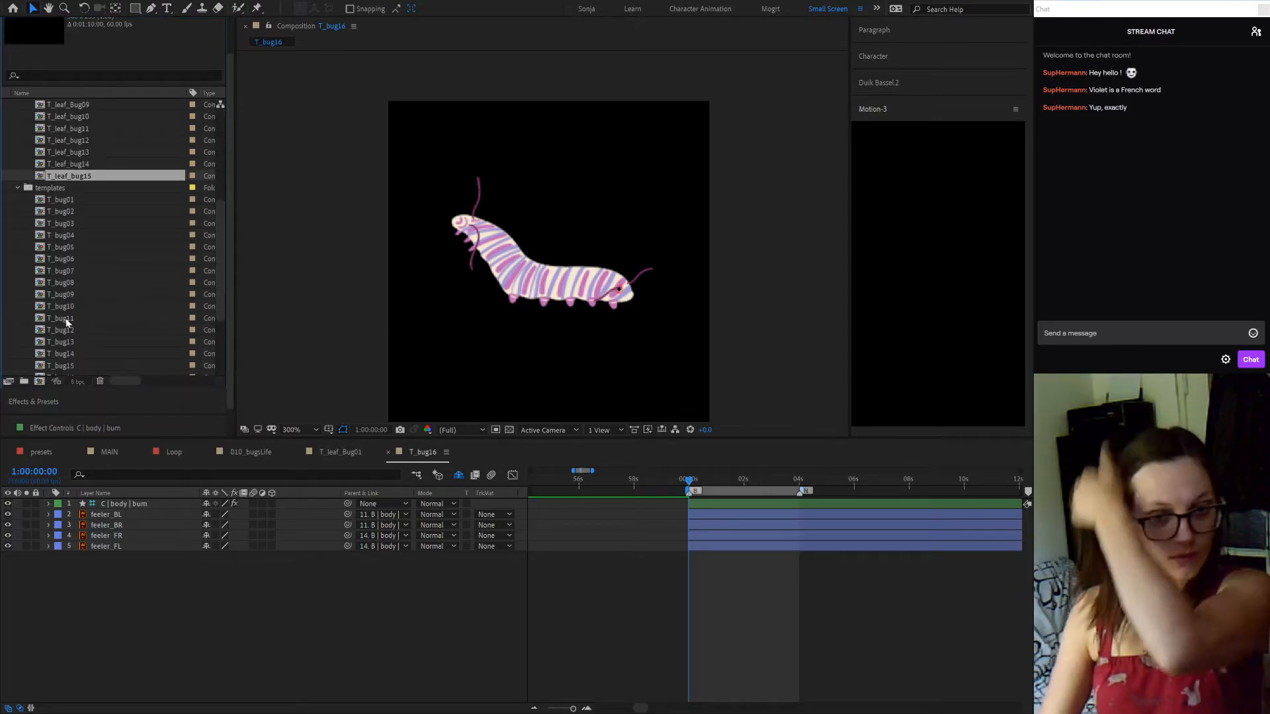
{"action": "scroll", "coordinate": [65, 318], "scroll_direction": "up", "scroll_amount": 6}
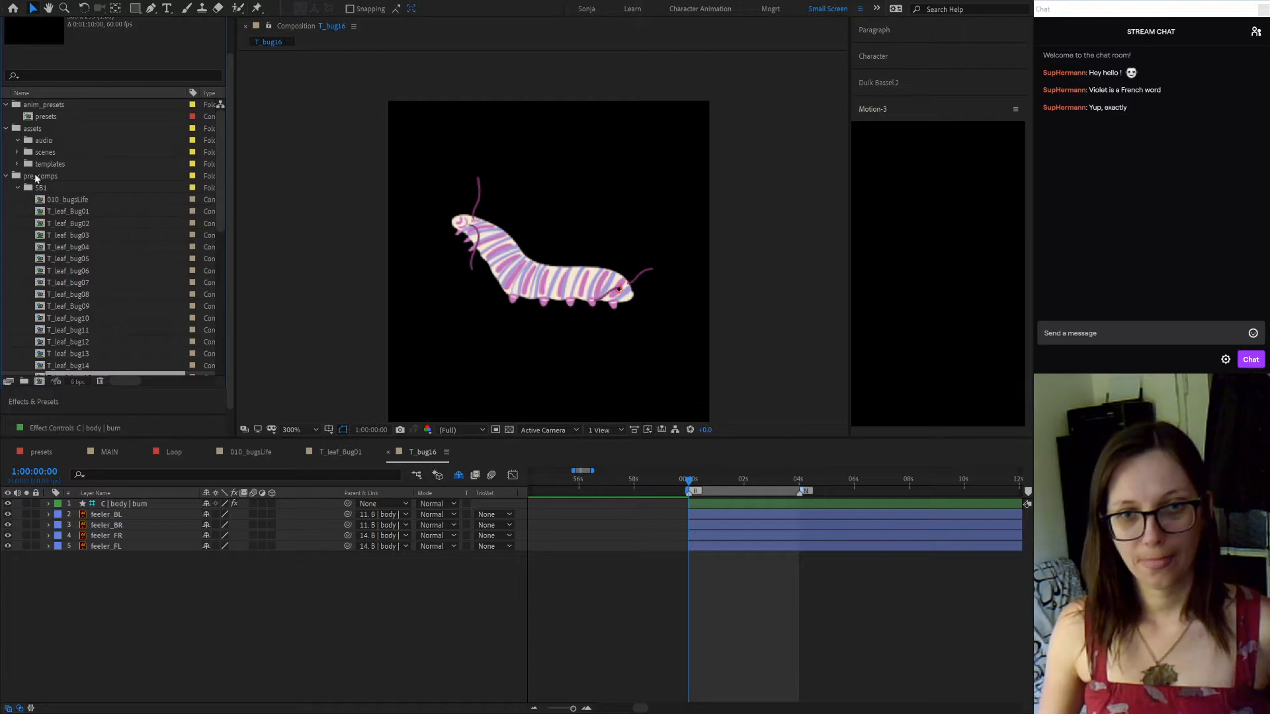
{"action": "scroll", "coordinate": [75, 283], "scroll_direction": "down", "scroll_amount": 10}
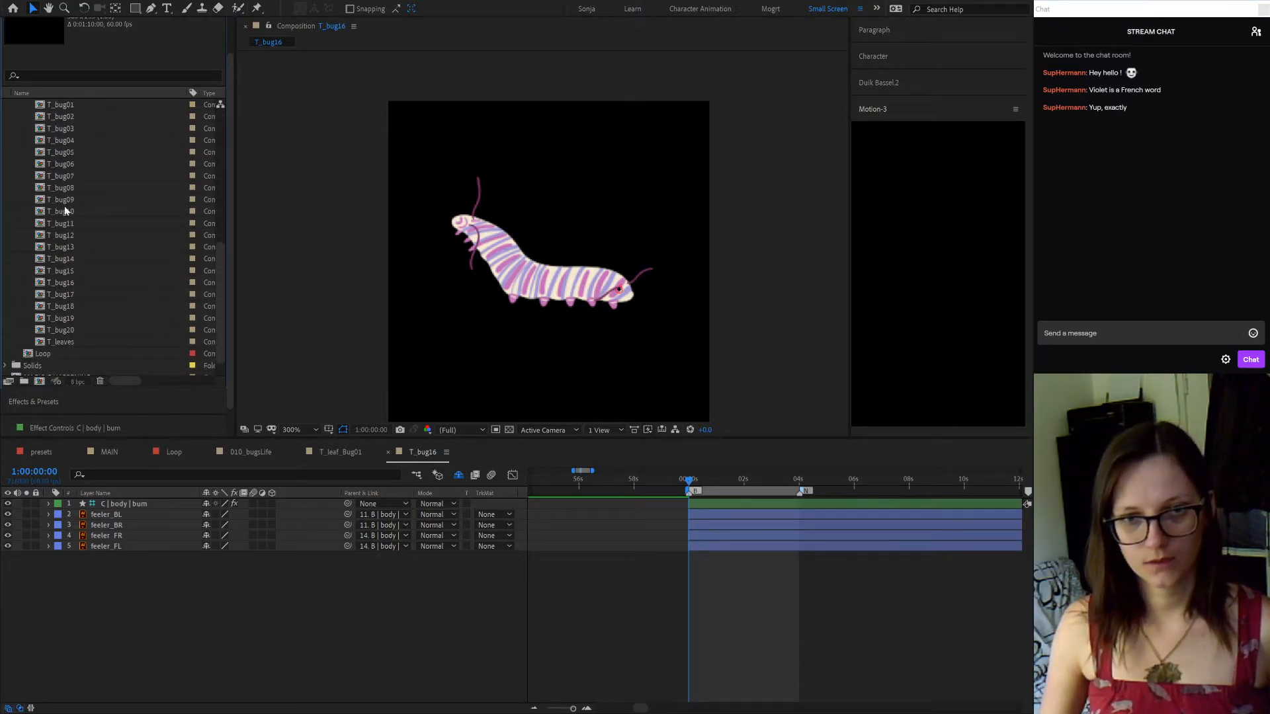
{"action": "left_click", "coordinate": [66, 284]}
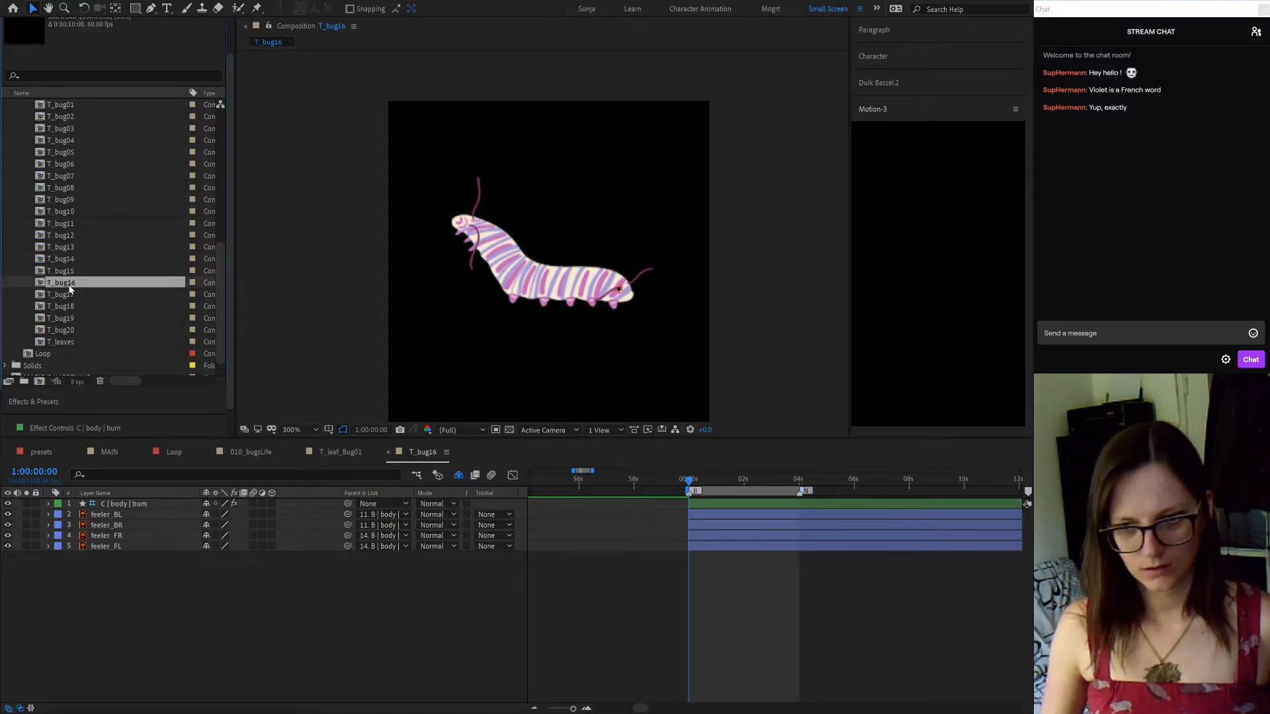
{"action": "left_click", "coordinate": [68, 296]}
{"action": "double_click", "coordinate": [69, 295]}
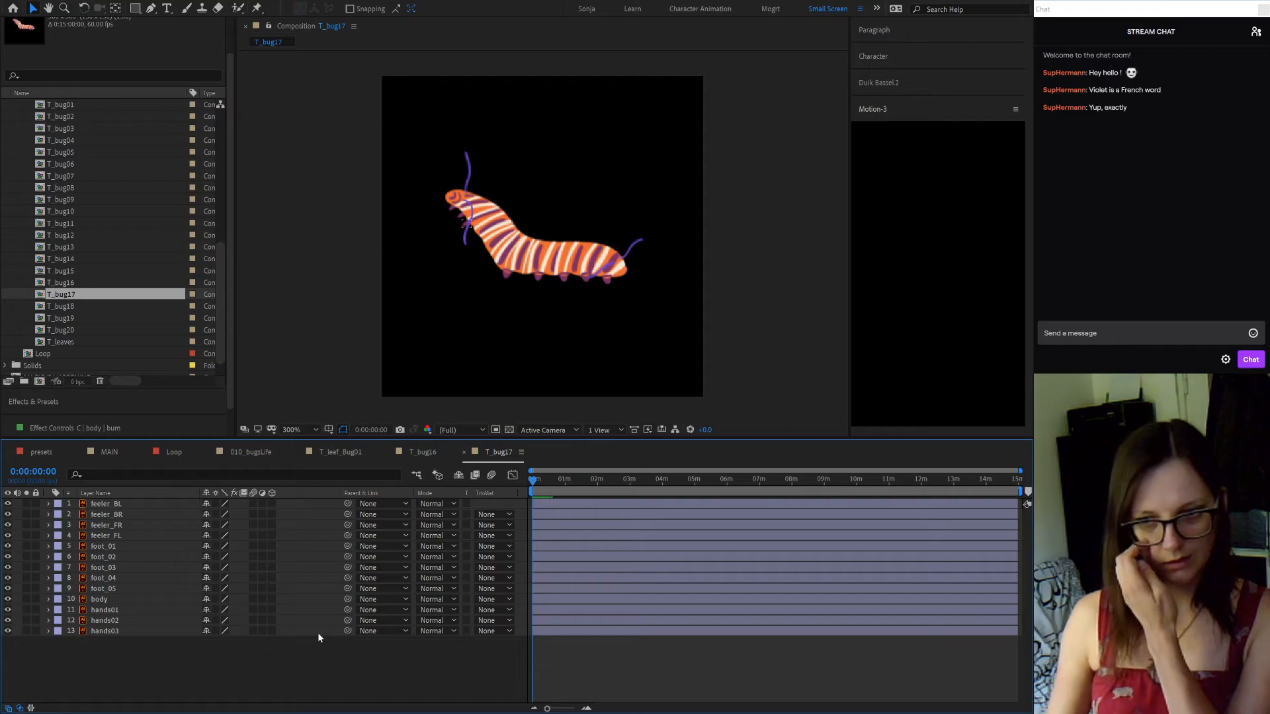
Delete the original T_bug17 composition from the project
{"action": "left_click", "coordinate": [59, 299]}
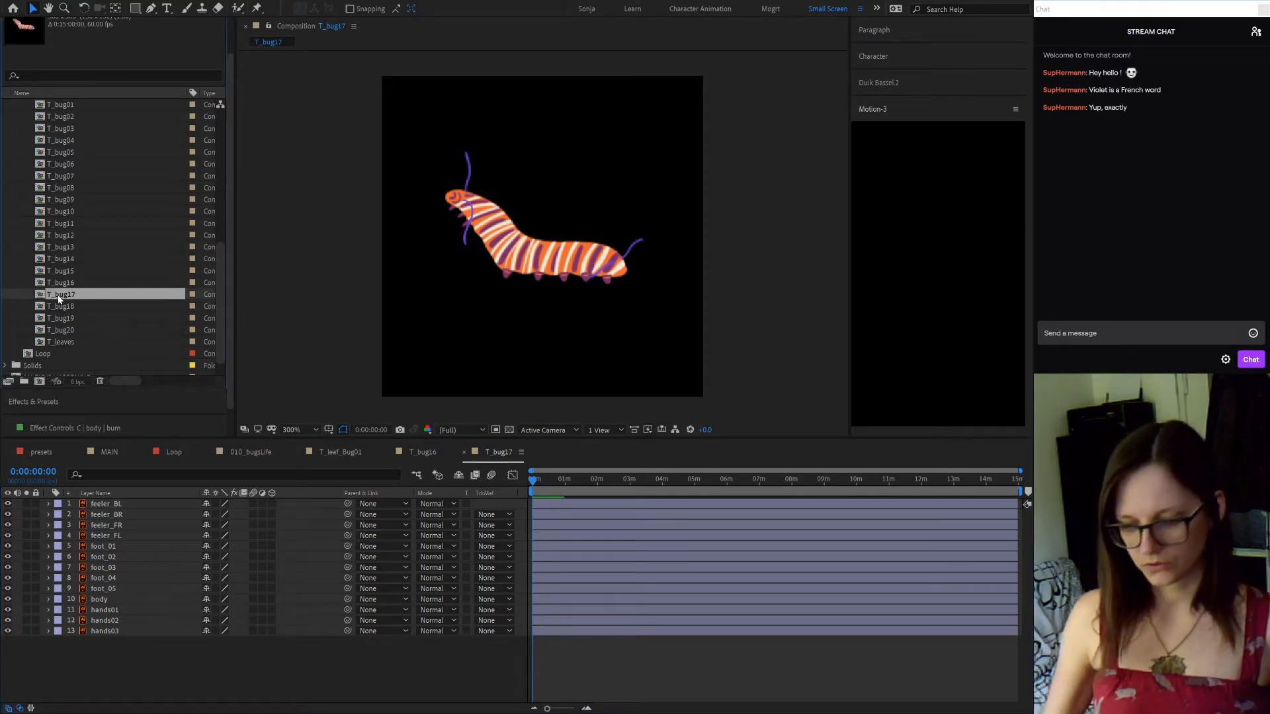
{"action": "key", "text": "Delete"}
{"action": "left_click", "coordinate": [527, 352]}
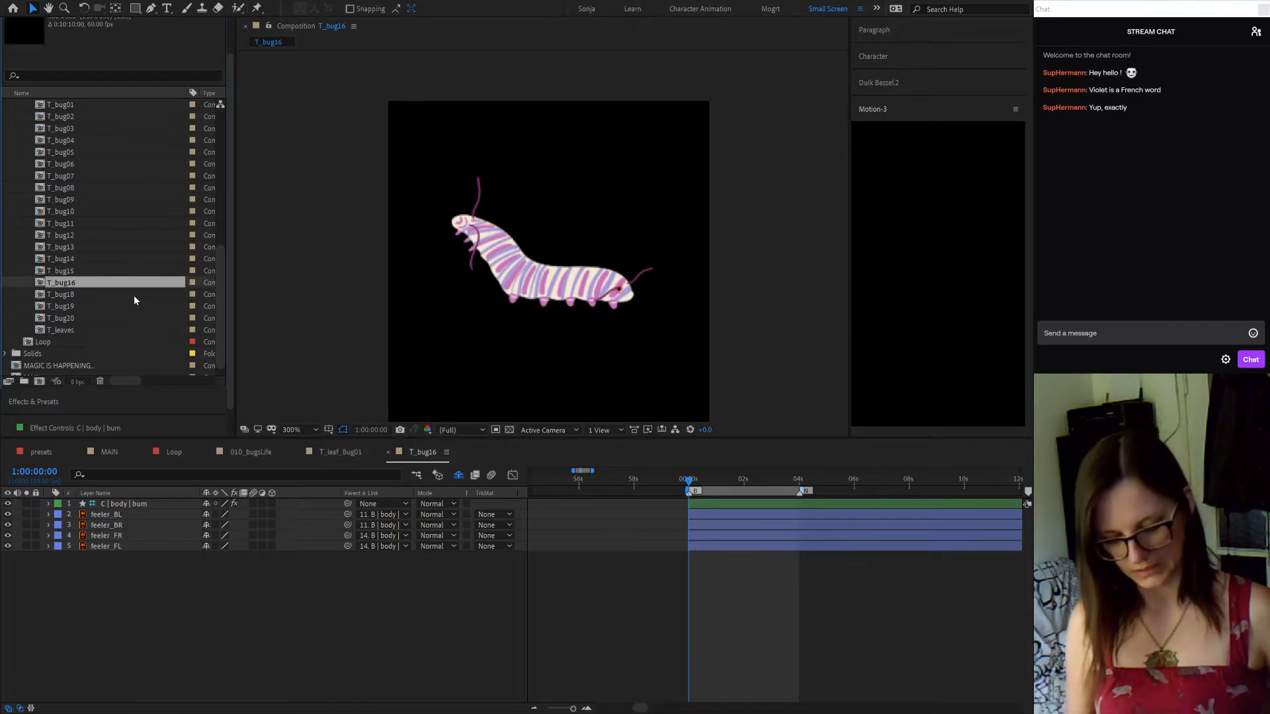
Duplicate the T_bug16 composition and rename the copy T_bug17
{"action": "key", "text": "ctrl+d"}
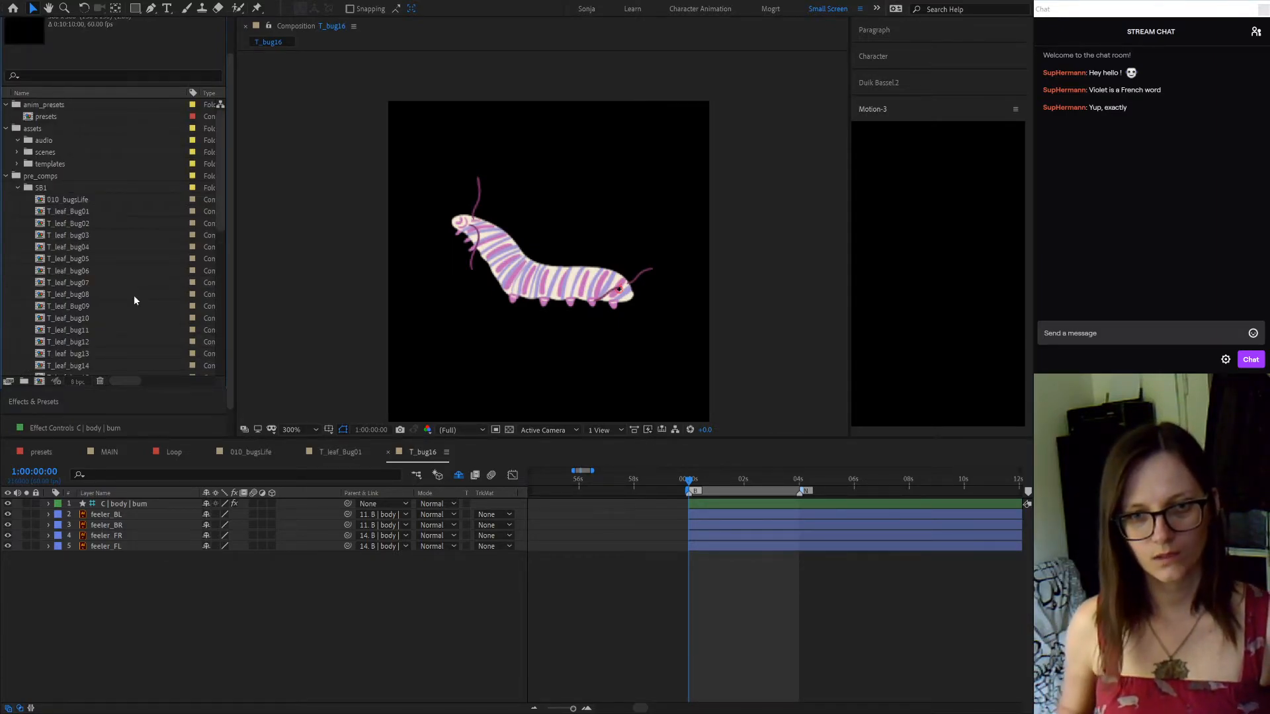
{"action": "scroll", "coordinate": [133, 295], "scroll_direction": "down", "scroll_amount": 5}
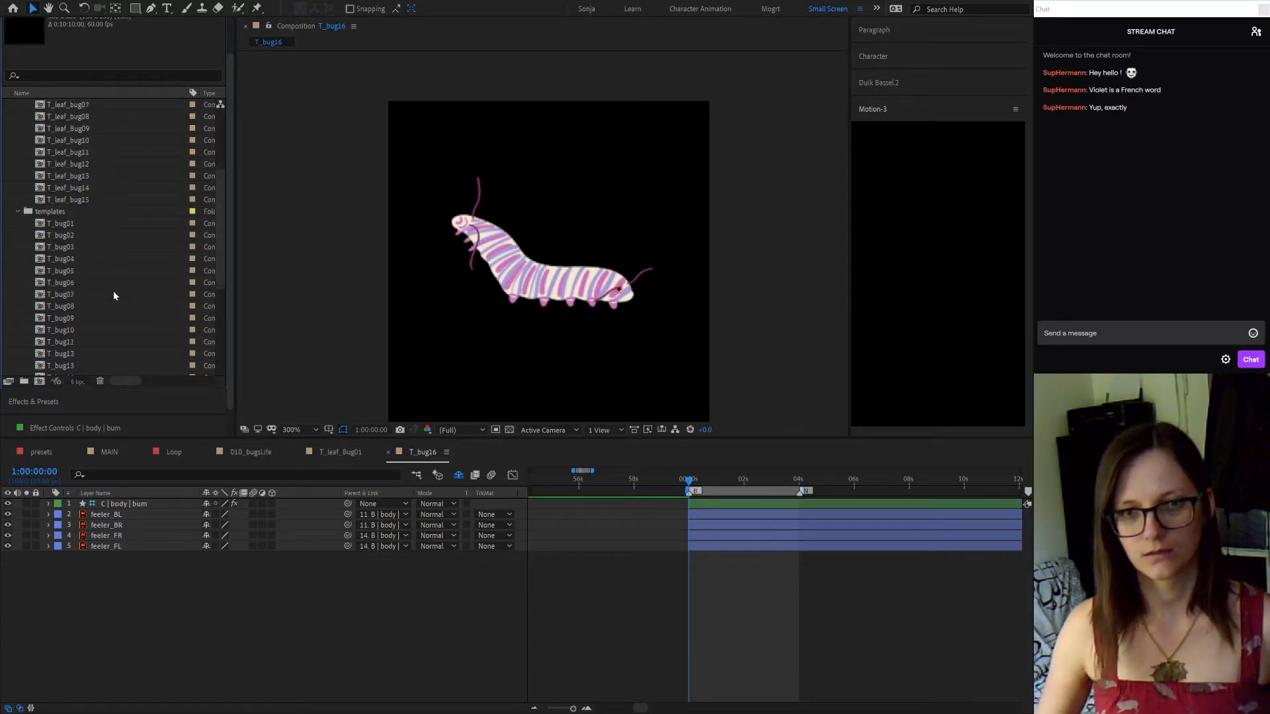
{"action": "scroll", "coordinate": [113, 296], "scroll_direction": "down", "scroll_amount": 5}
{"action": "key", "text": "Return"}
{"action": "key", "text": "Right"}
{"action": "key", "text": "BackSpace"}
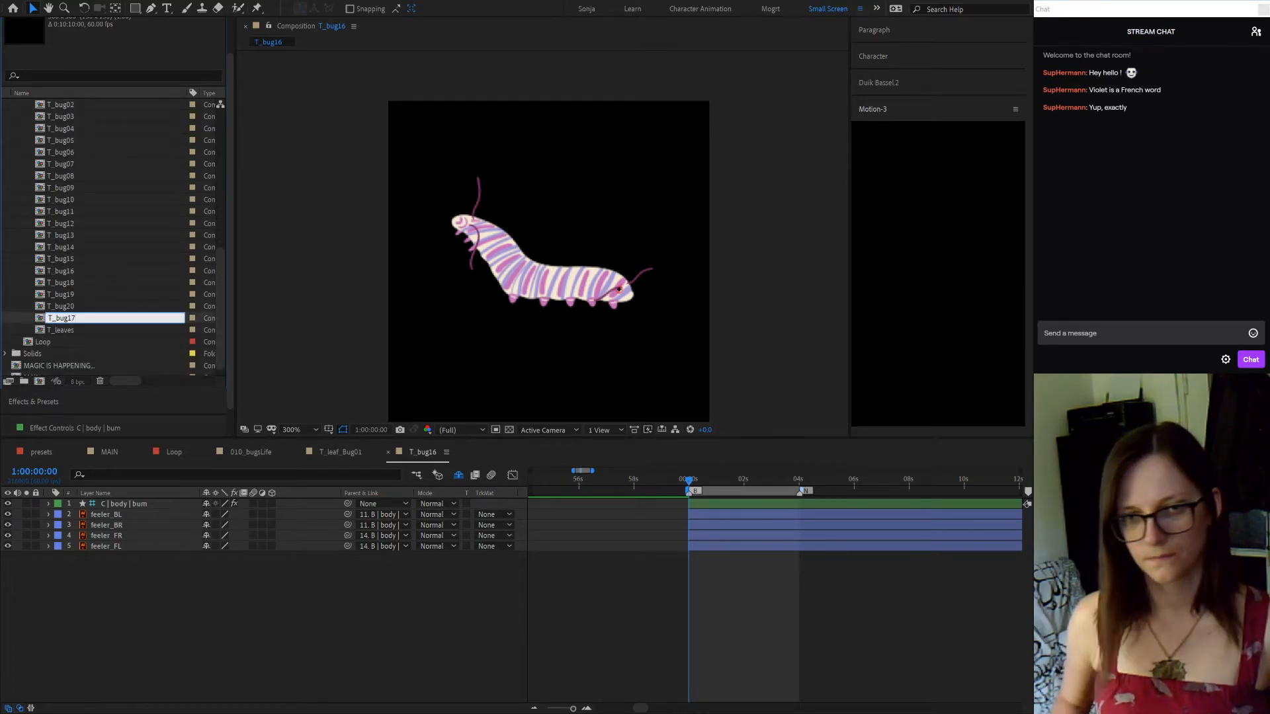
{"action": "key", "text": "Return"}
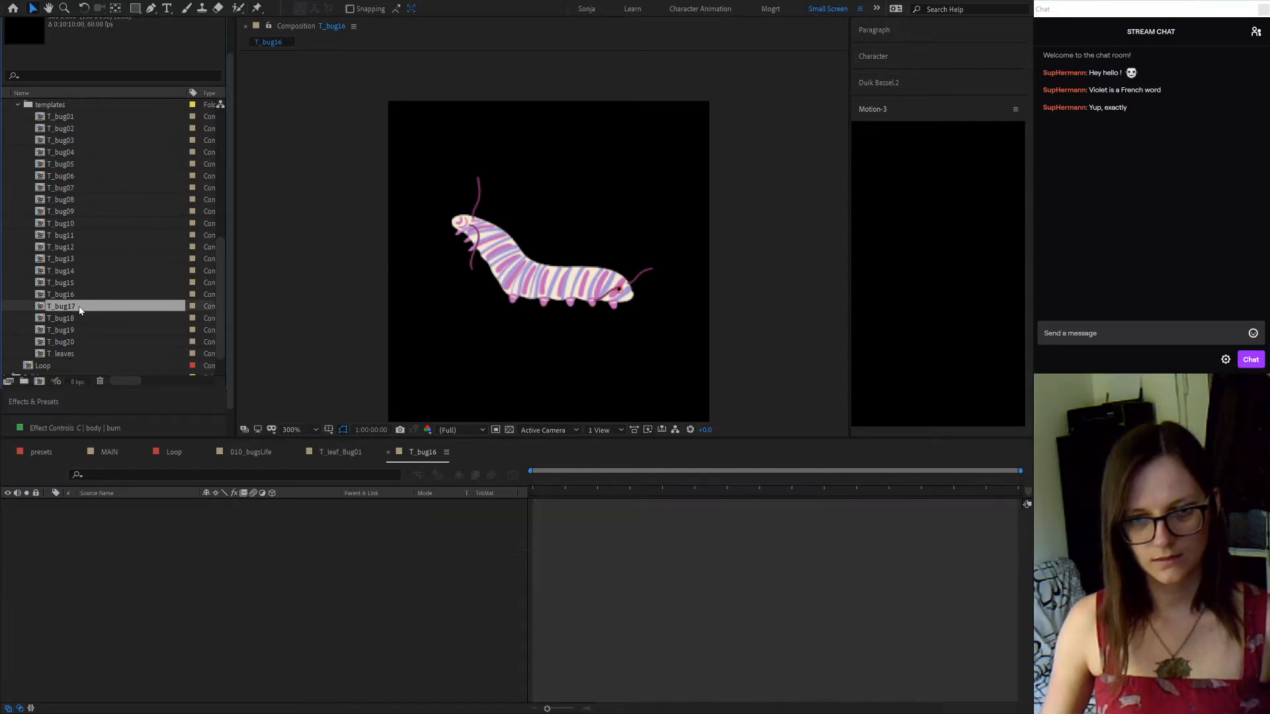
Open the new T_bug17 with its shy layers shown and expand the T_bug17 Layers folder among the vector assets
{"action": "double_click", "coordinate": [79, 309]}
{"action": "left_click", "coordinate": [458, 475]}
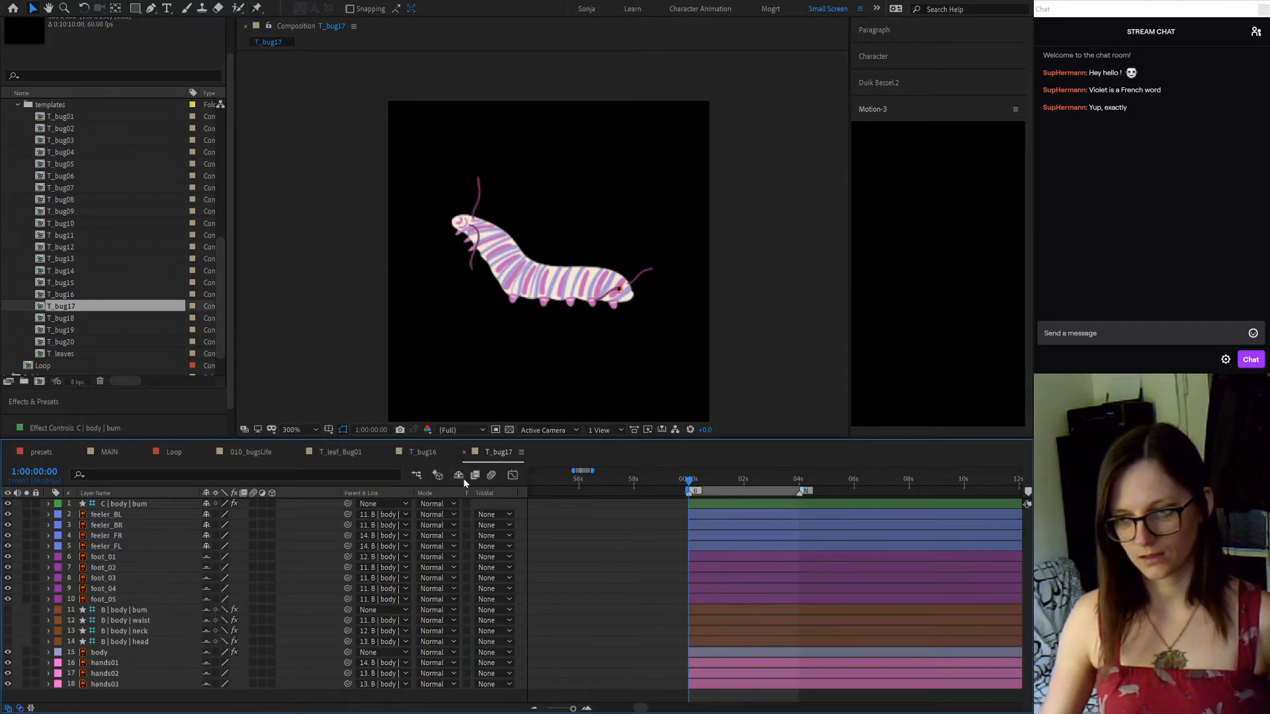
{"action": "scroll", "coordinate": [164, 296], "scroll_direction": "up", "scroll_amount": 4}
{"action": "scroll", "coordinate": [105, 276], "scroll_direction": "up", "scroll_amount": 3}
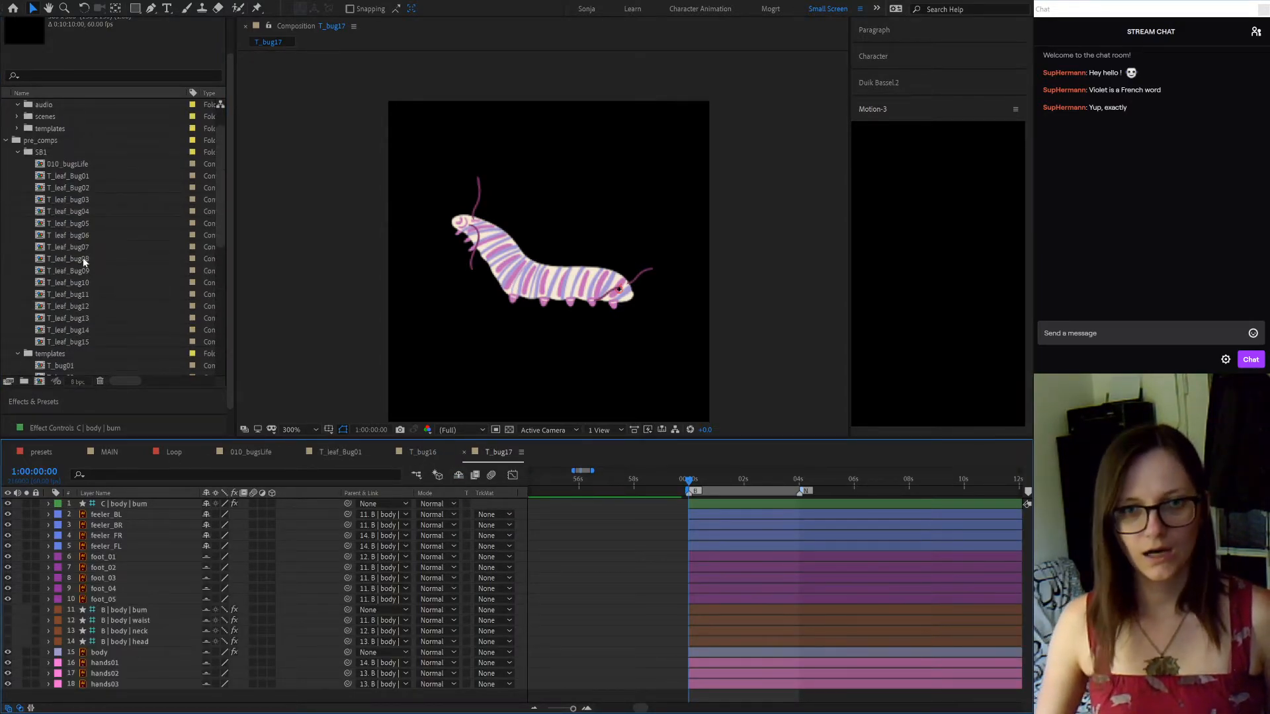
{"action": "left_click", "coordinate": [16, 129]}
{"action": "left_click", "coordinate": [29, 152]}
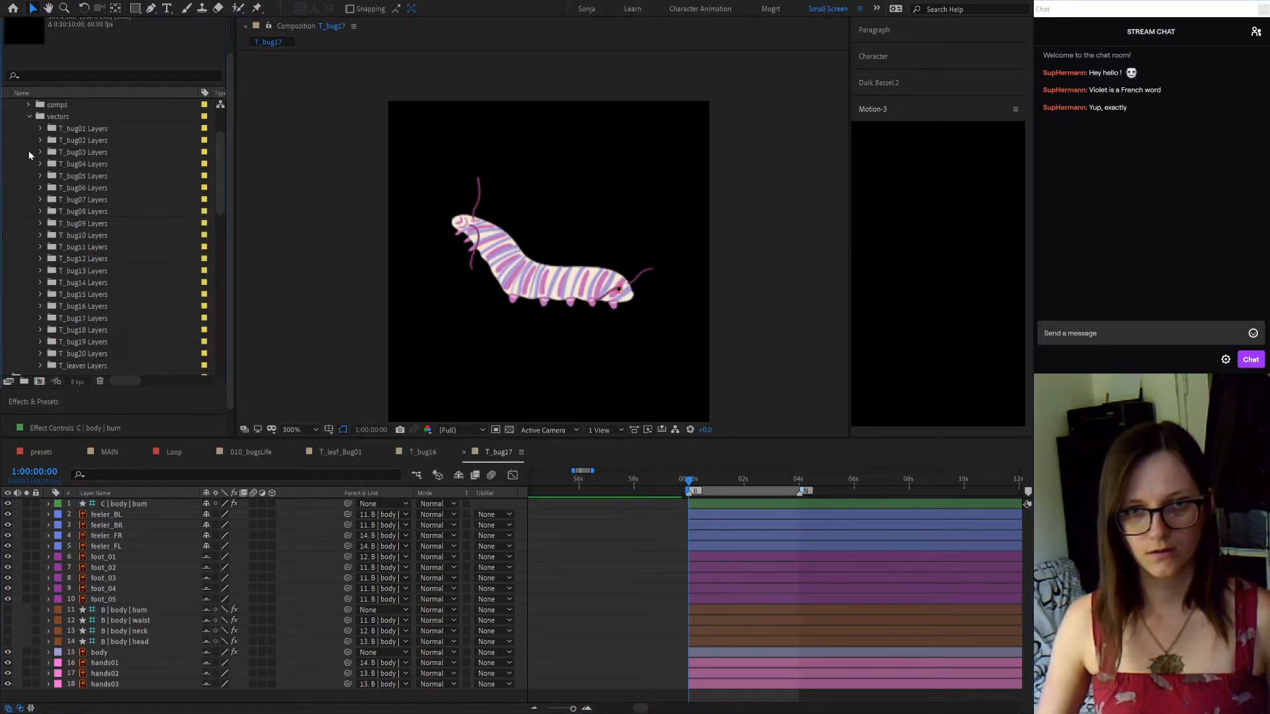
{"action": "left_click", "coordinate": [39, 319]}
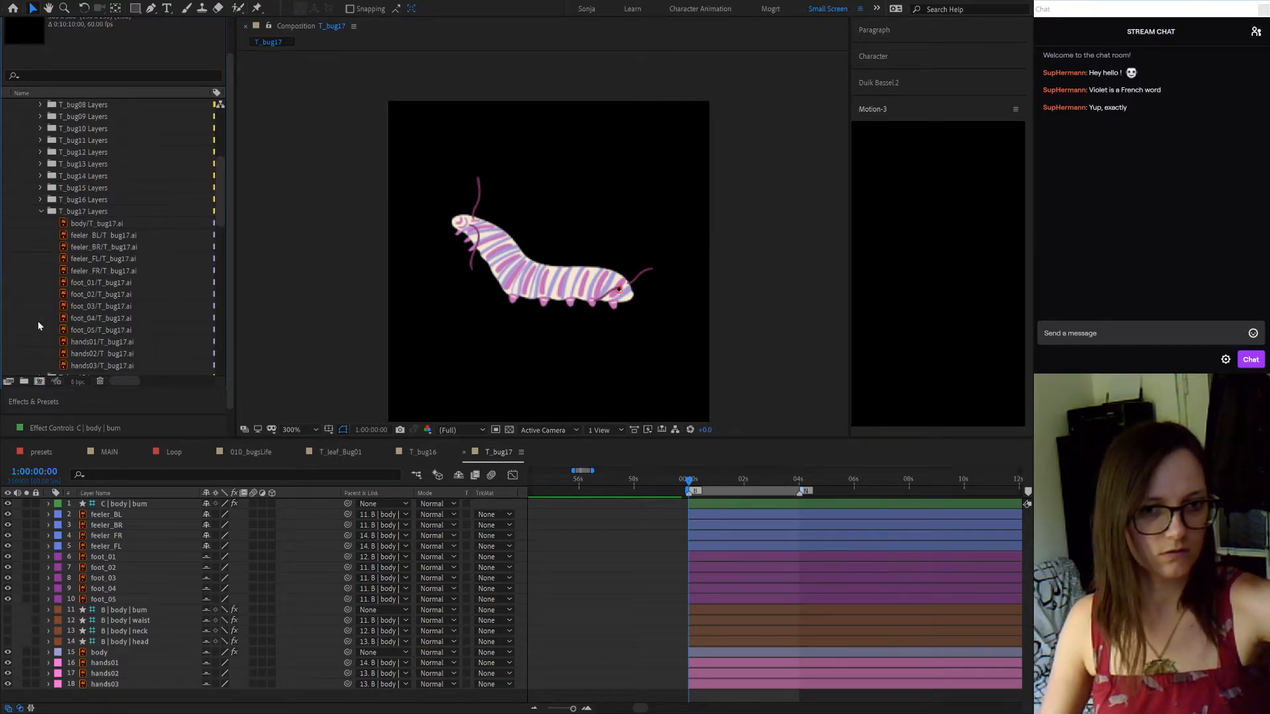
{"action": "scroll", "coordinate": [171, 285], "scroll_direction": "down", "scroll_amount": 3}
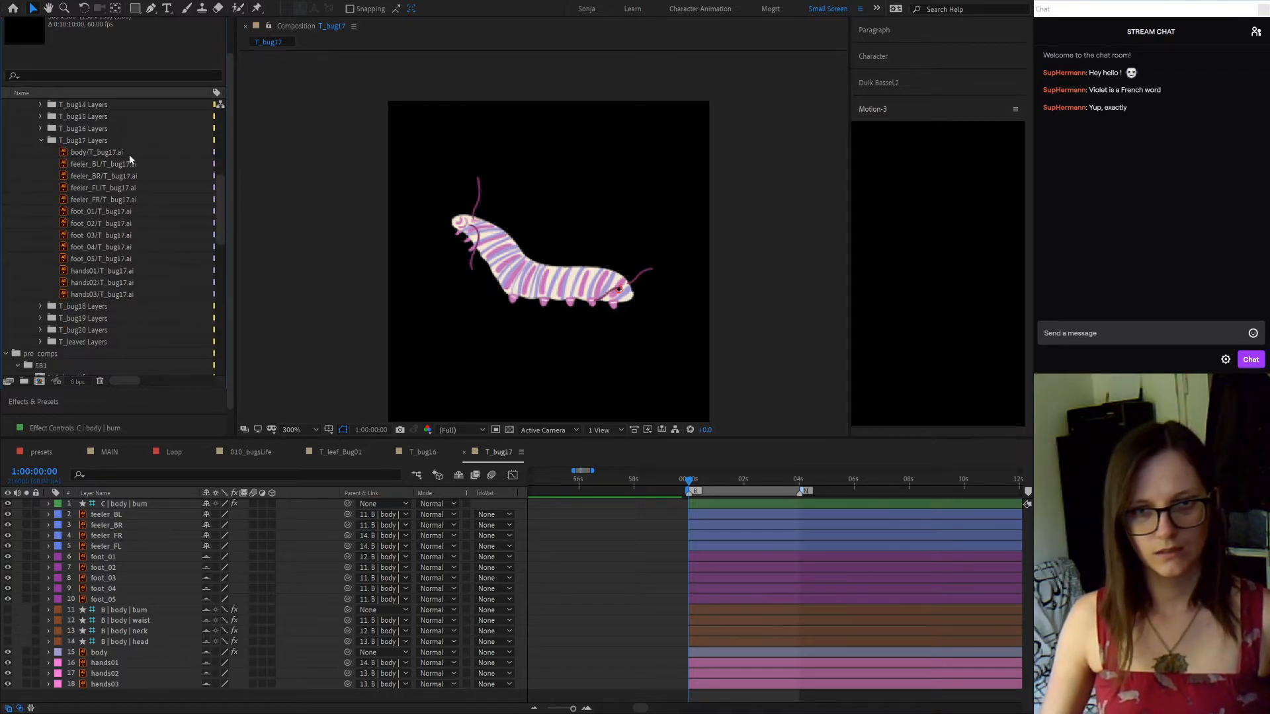
Replace the artwork of the feeler_BL and feeler_BR layers with the matching T_bug17.ai footage
{"action": "left_click", "coordinate": [110, 514]}
{"action": "left_click", "coordinate": [83, 165]}
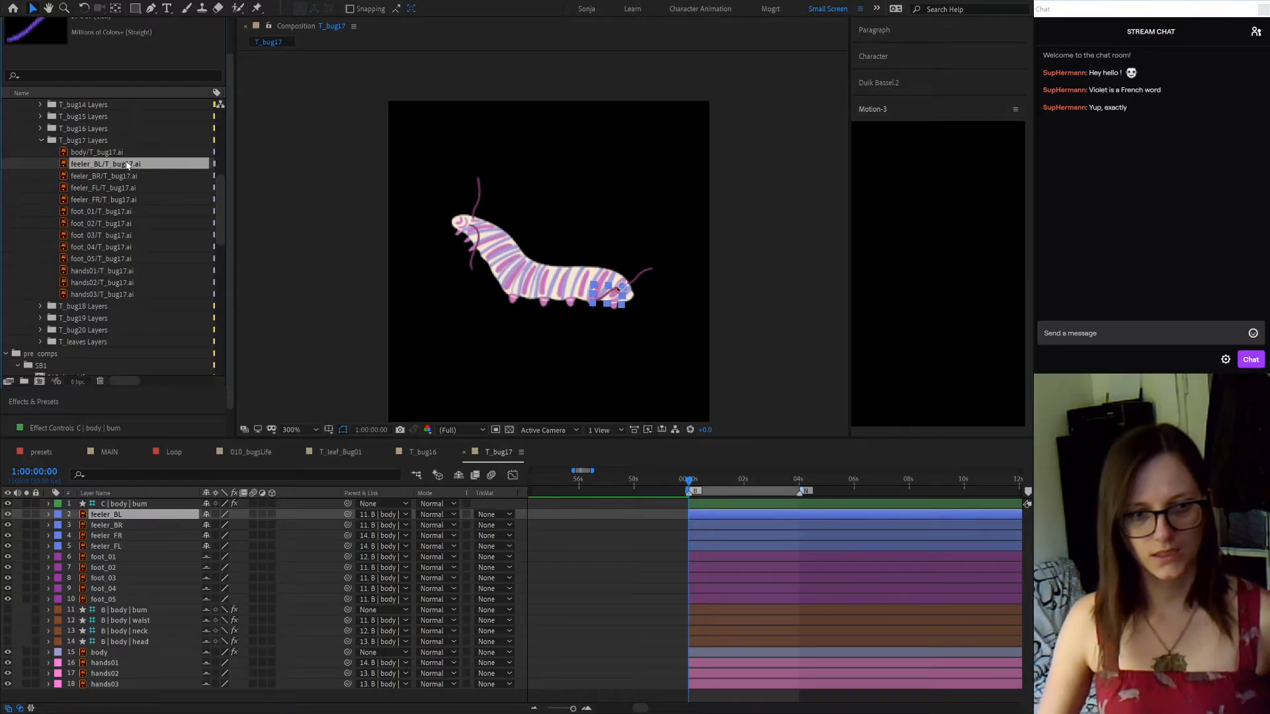
{"action": "left_click_drag", "start_coordinate": [128, 164], "coordinate": [138, 514]}
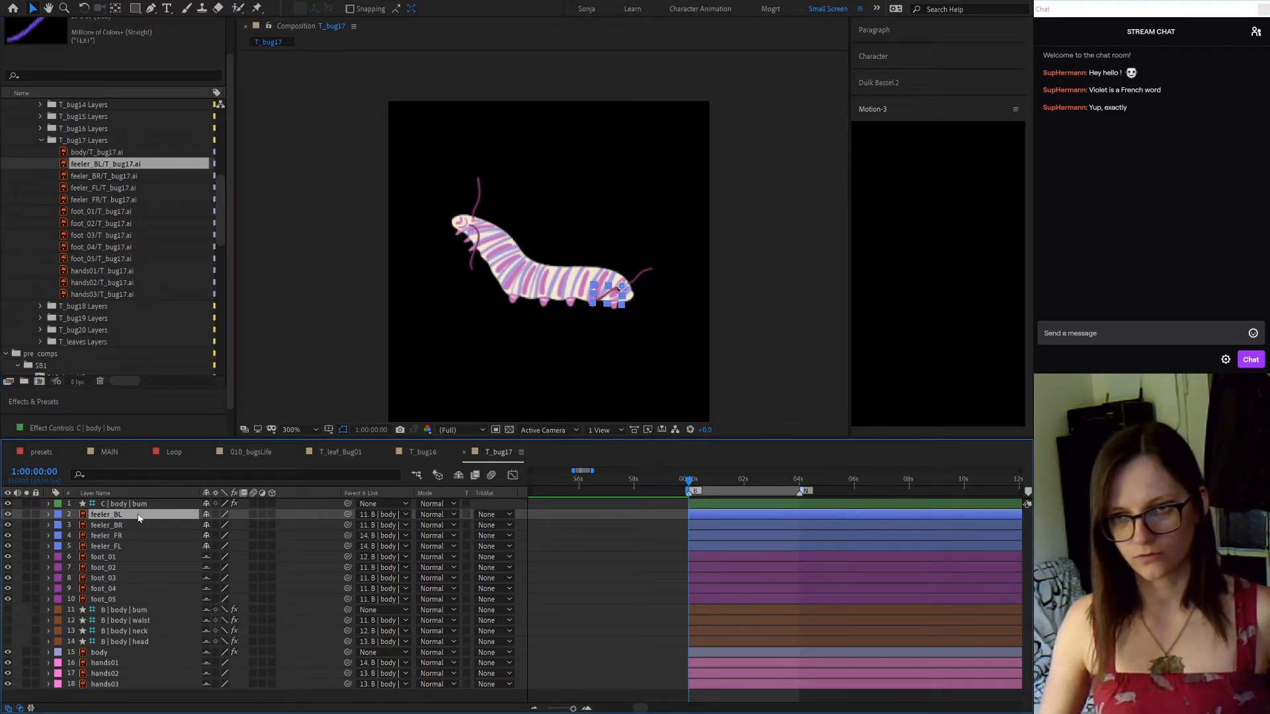
{"action": "left_click", "coordinate": [133, 525]}
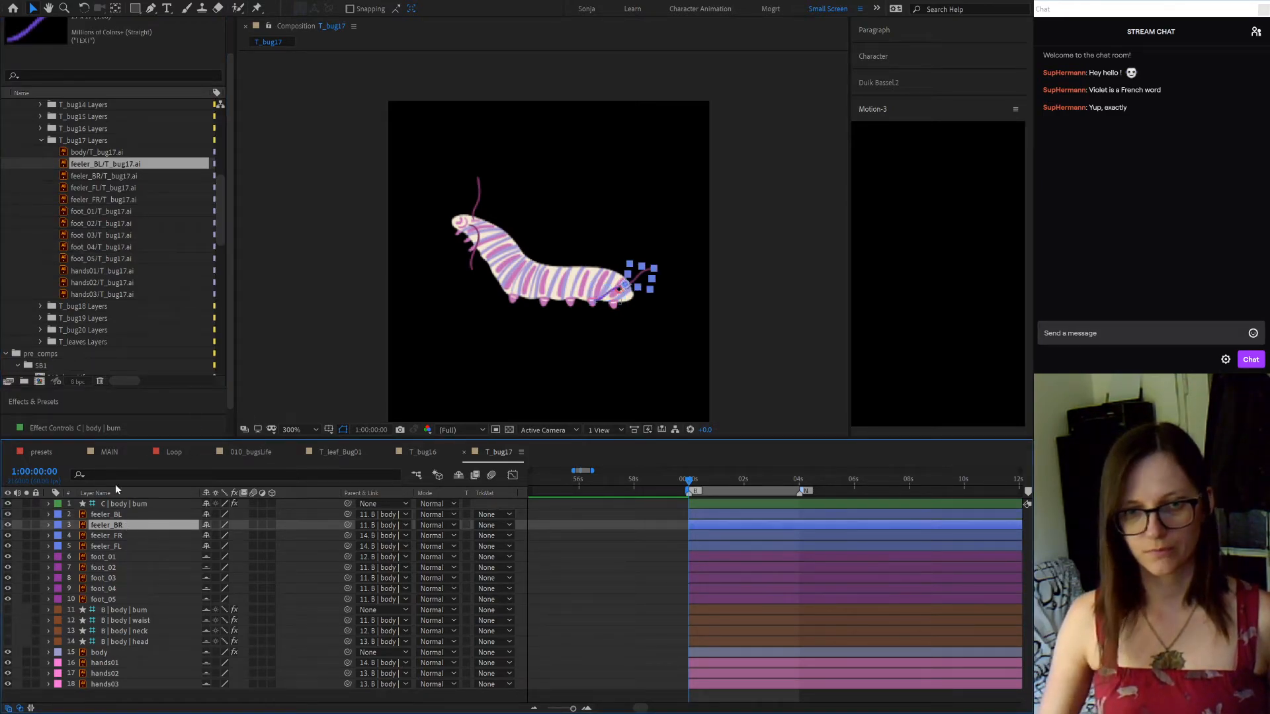
{"action": "left_click_drag", "start_coordinate": [119, 182], "coordinate": [121, 529]}
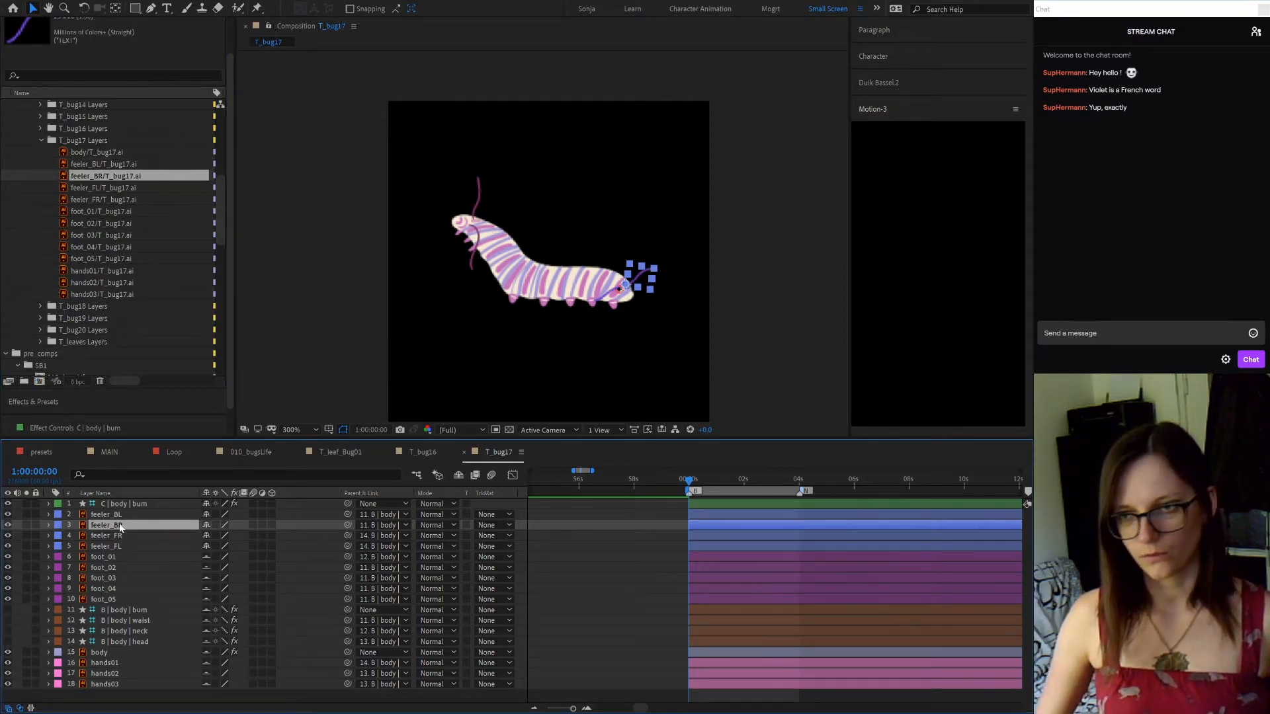
Replace the artwork of the feeler_FR and feeler_FL layers with feeler_FR/T_bug17.ai and feeler_FL/T_bug17.ai
{"action": "left_click", "coordinate": [117, 535]}
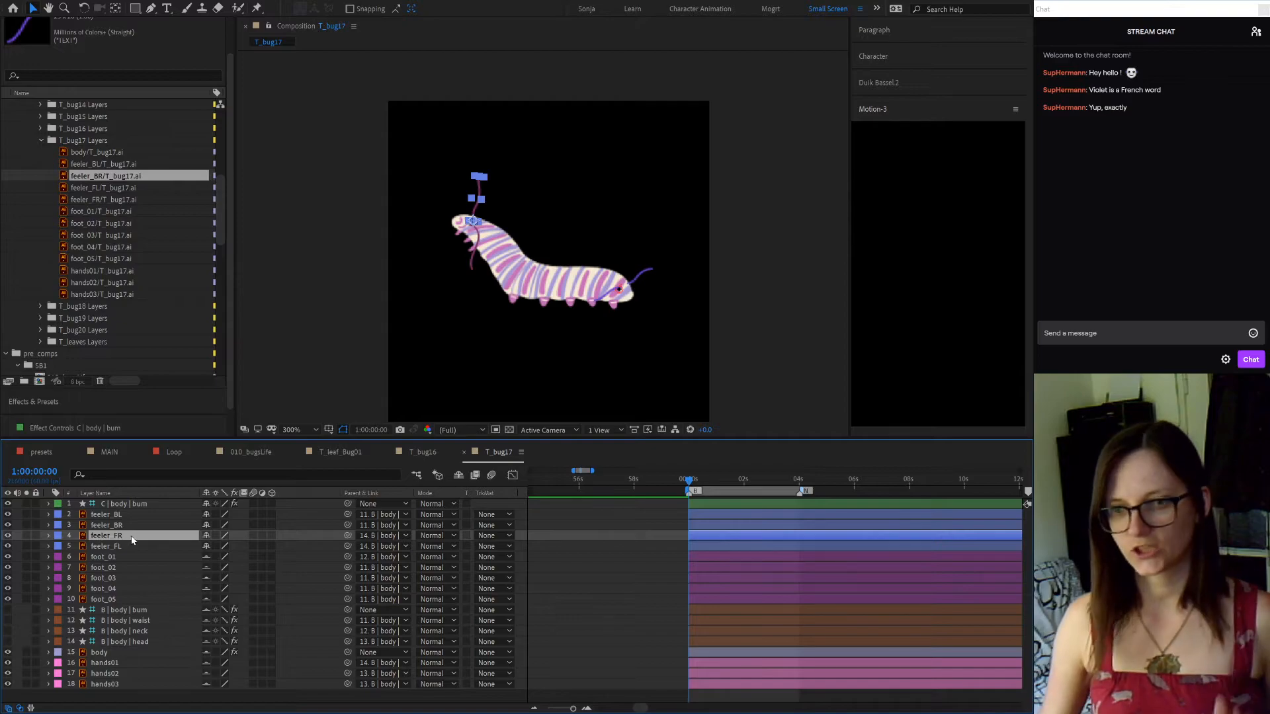
{"action": "left_click", "coordinate": [106, 188]}
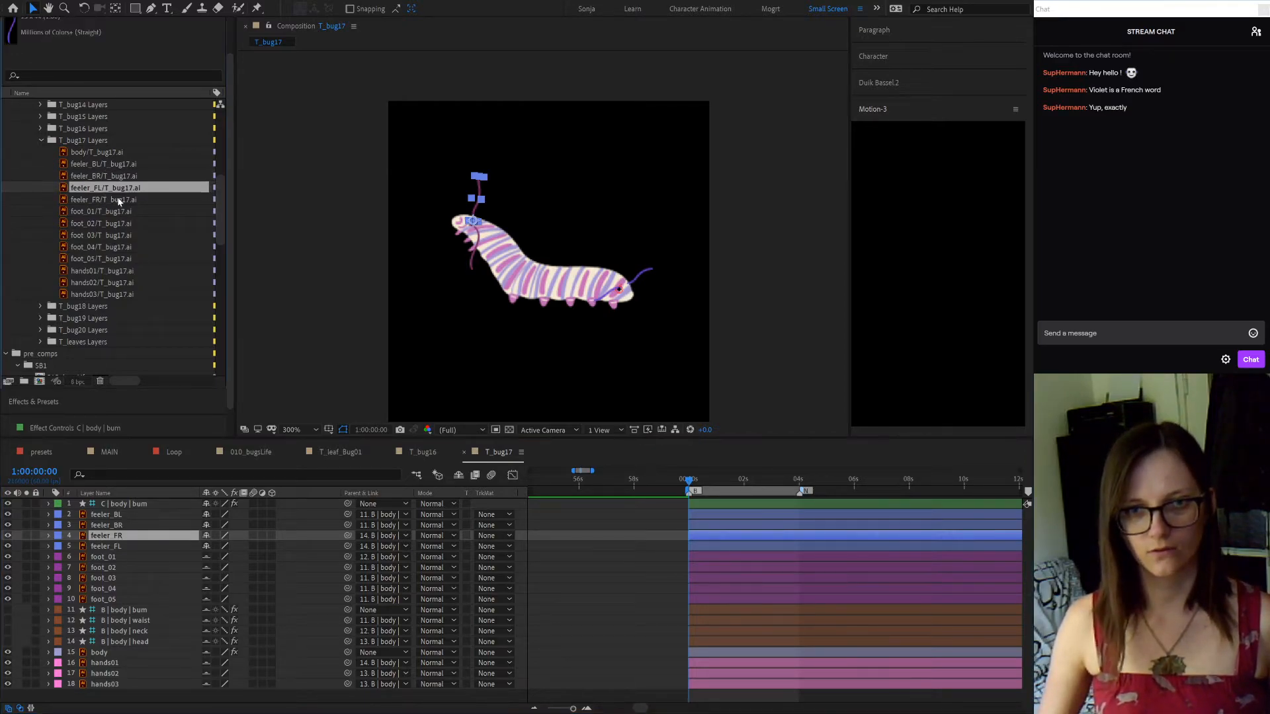
{"action": "left_click", "coordinate": [109, 200]}
{"action": "left_click_drag", "start_coordinate": [119, 198], "coordinate": [118, 444]}
{"action": "left_click", "coordinate": [114, 545]}
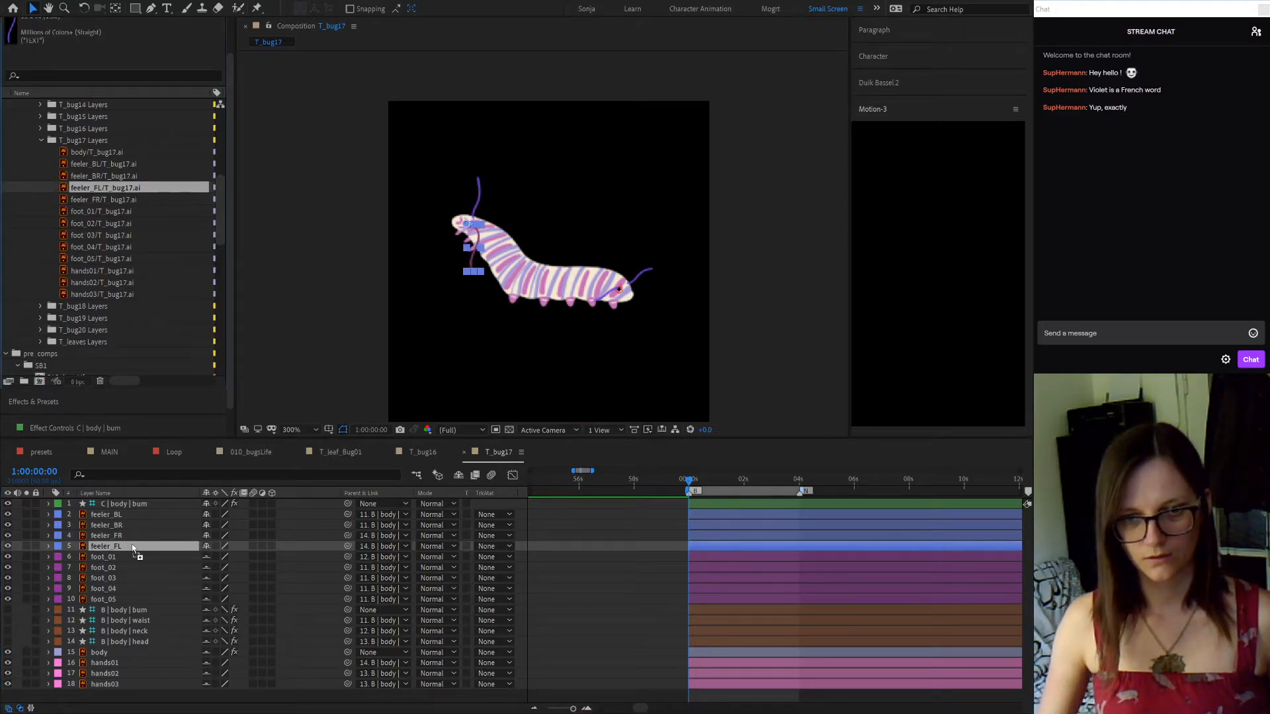
Replace the artwork of the foot_01 and foot_02 layers with foot_01/T_bug17.ai and foot_02/T_bug17.ai
{"action": "left_click", "coordinate": [106, 558]}
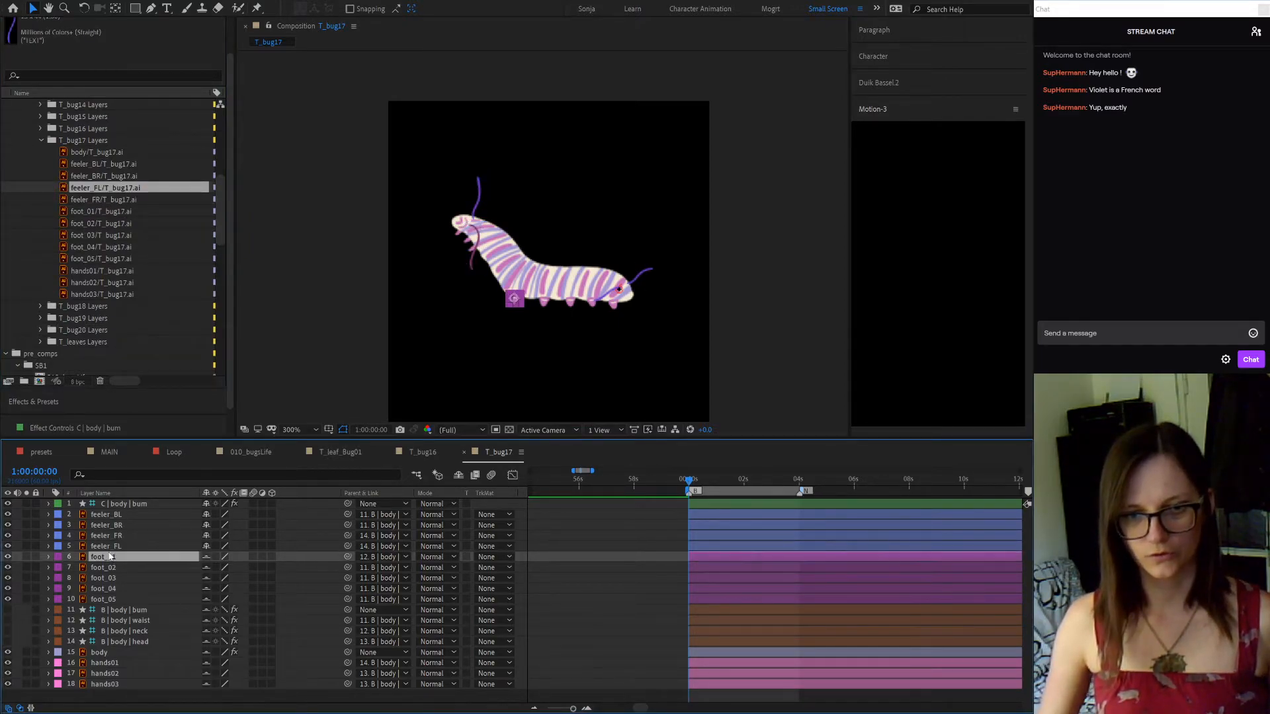
{"action": "left_click", "coordinate": [116, 212]}
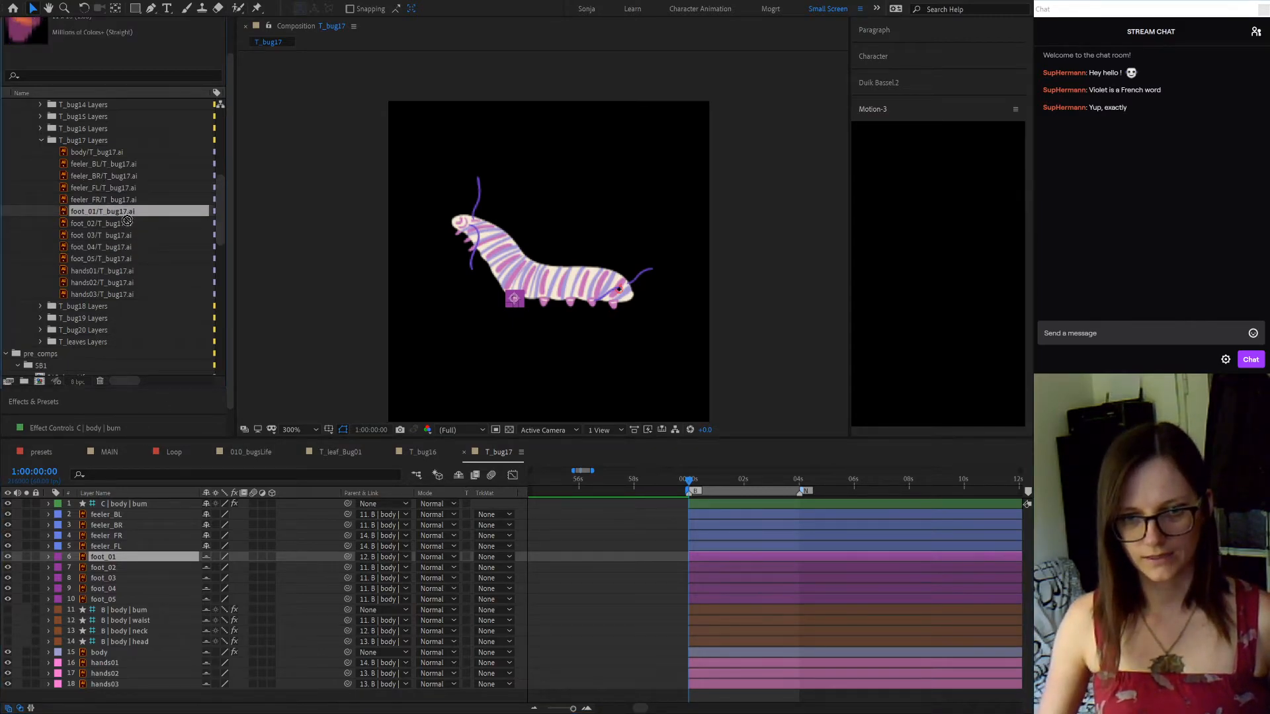
{"action": "left_click", "coordinate": [111, 567]}
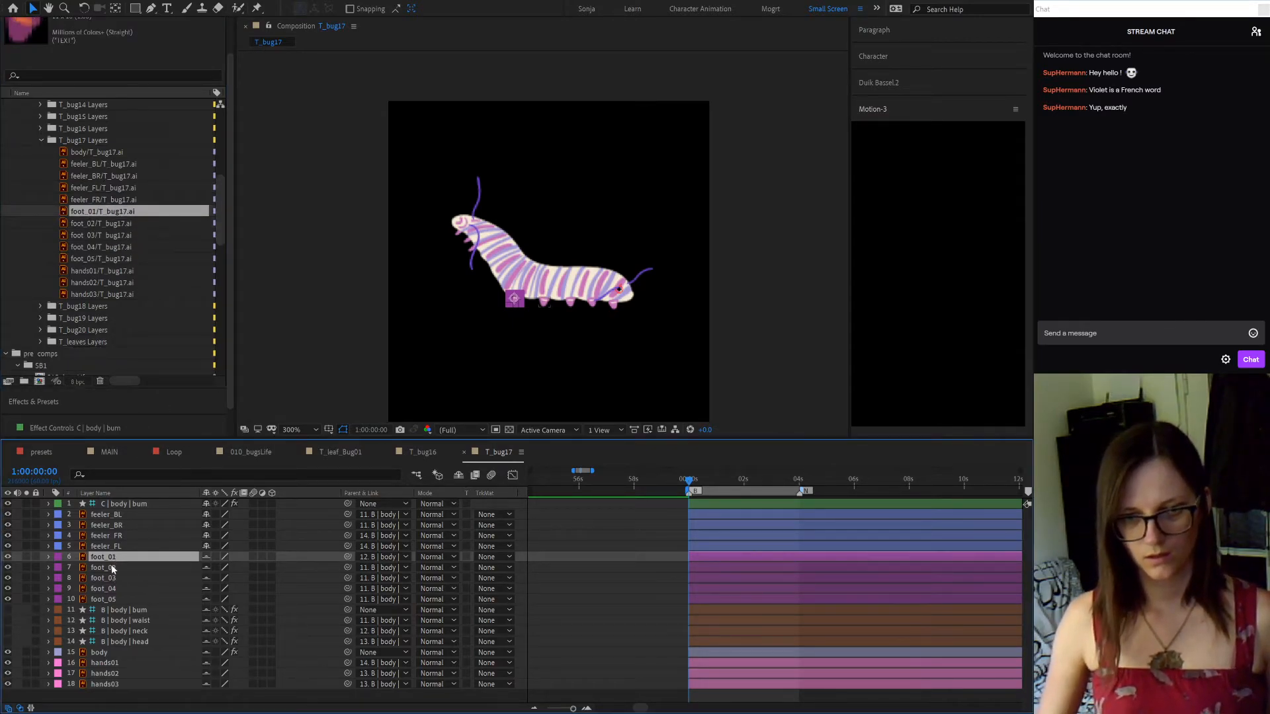
{"action": "left_click", "coordinate": [97, 225]}
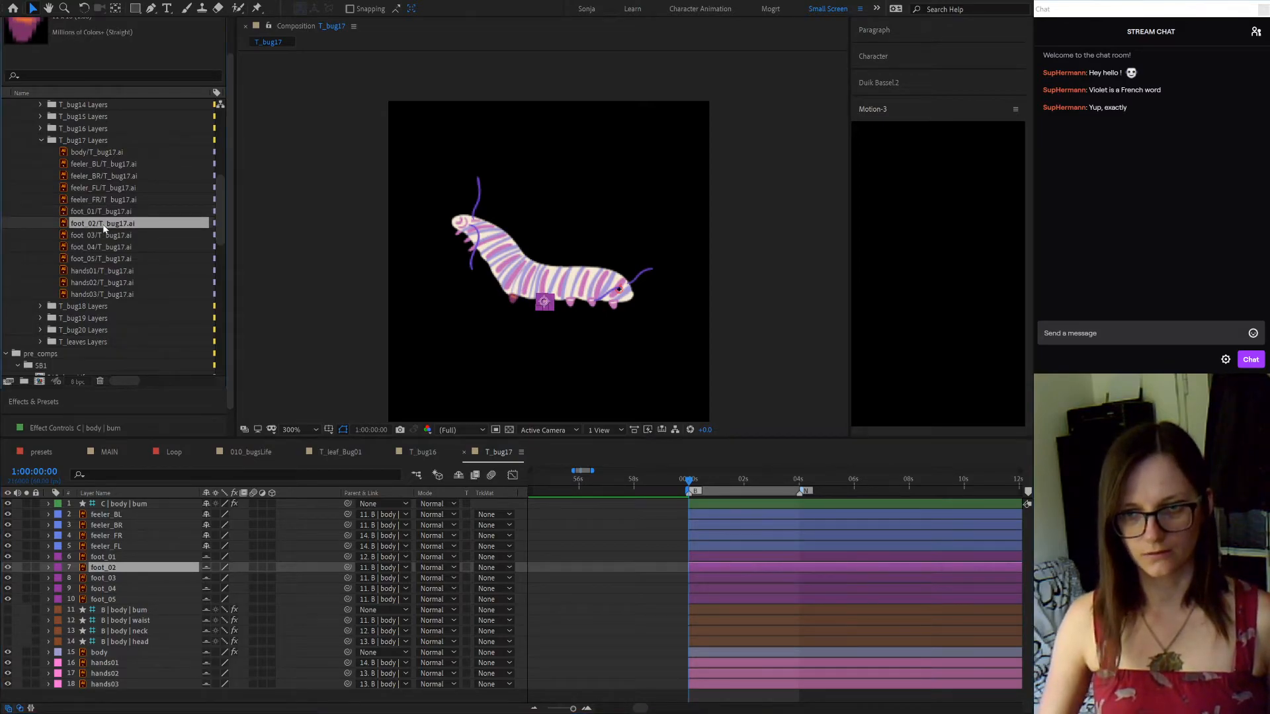
{"action": "left_click", "coordinate": [100, 568]}
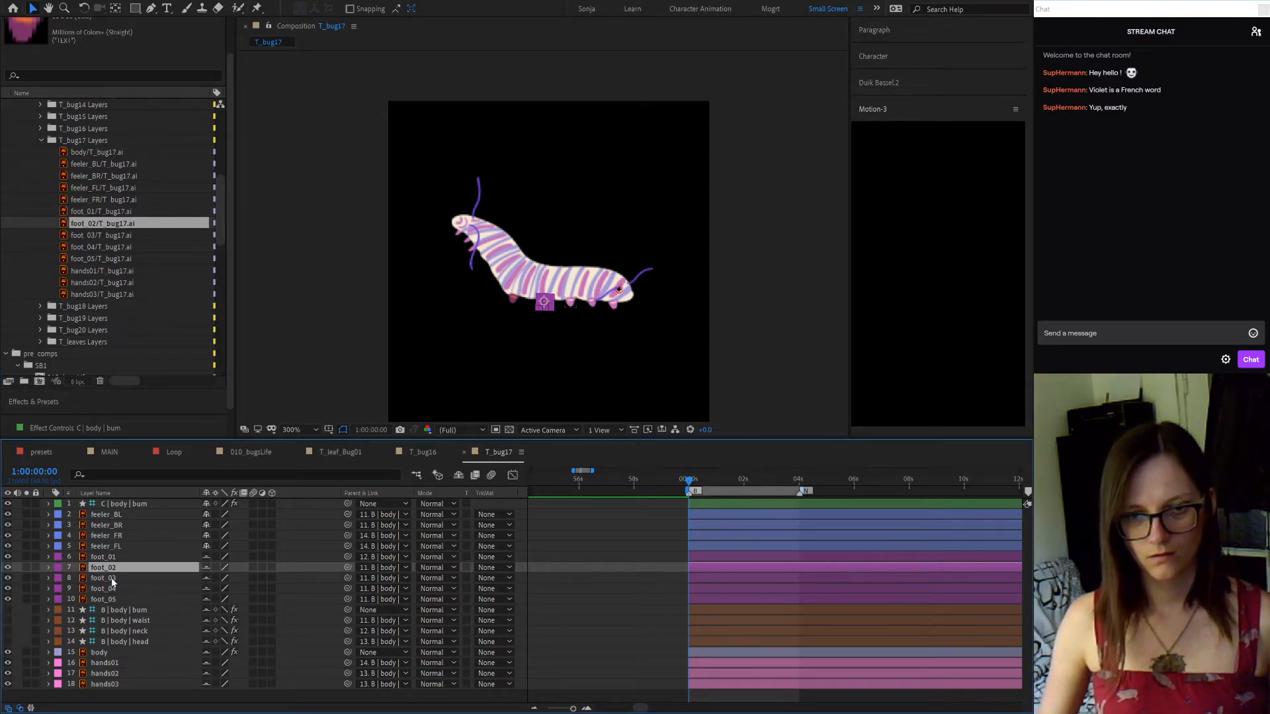
Replace the artwork of the foot_03, foot_04 and foot_05 layers with their T_bug17.ai counterparts
{"action": "left_click", "coordinate": [112, 578]}
{"action": "left_click_drag", "start_coordinate": [102, 236], "coordinate": [119, 574]}
{"action": "left_click", "coordinate": [103, 247]}
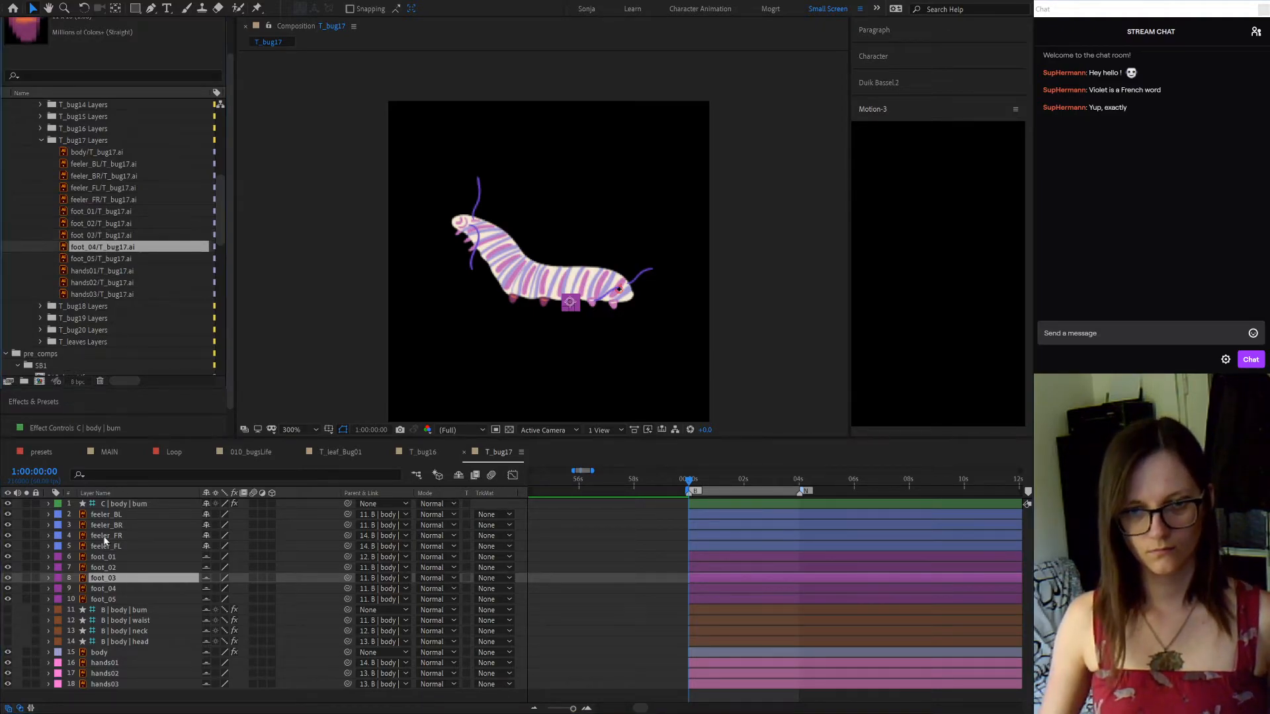
{"action": "left_click", "coordinate": [110, 588]}
{"action": "left_click_drag", "start_coordinate": [111, 248], "coordinate": [124, 598]}
{"action": "left_click", "coordinate": [113, 259]}
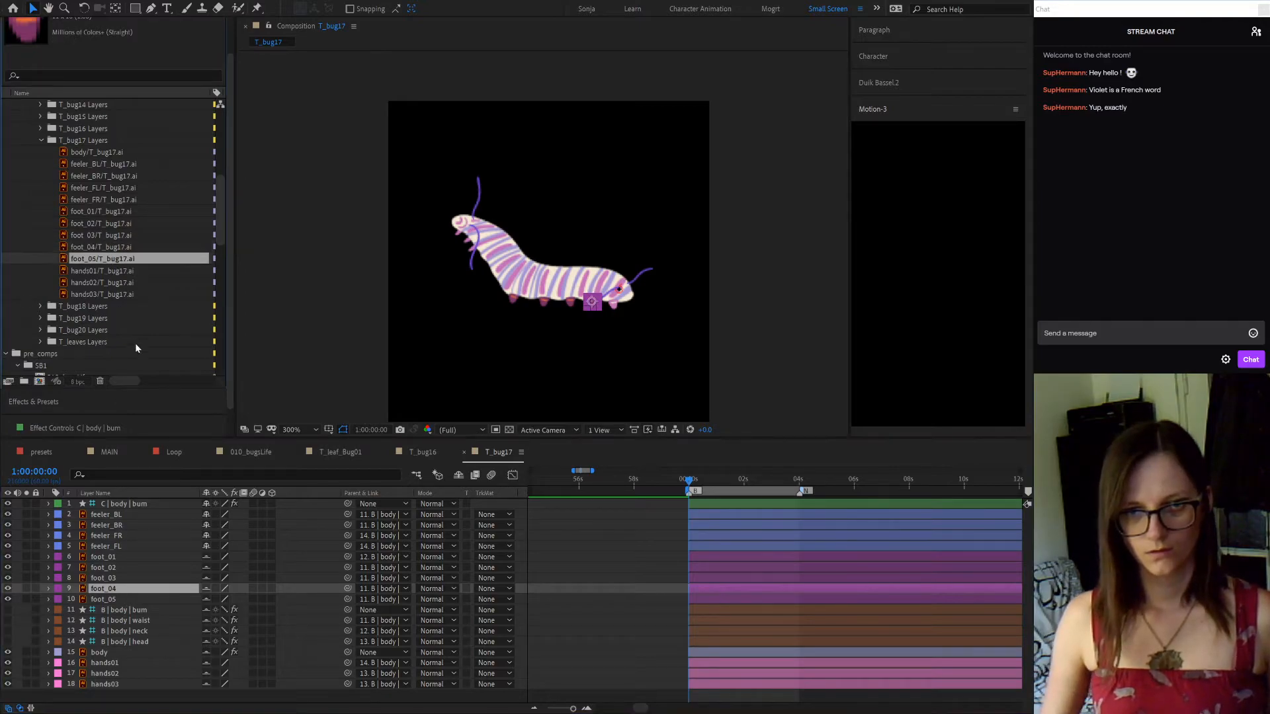
{"action": "left_click", "coordinate": [117, 599]}
{"action": "left_click_drag", "start_coordinate": [102, 266], "coordinate": [102, 602]}
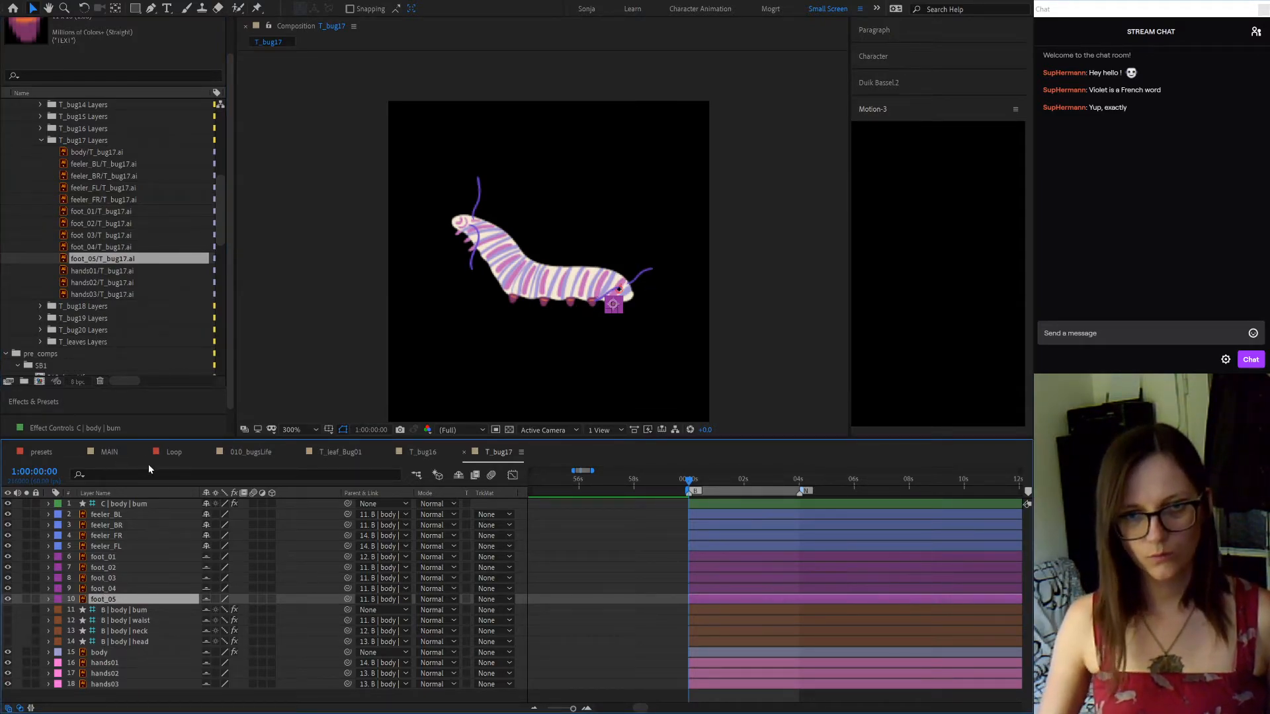
Replace the artwork of the body layer in T_bug17 with the body/T_bug17.ai footage
{"action": "left_click", "coordinate": [109, 651]}
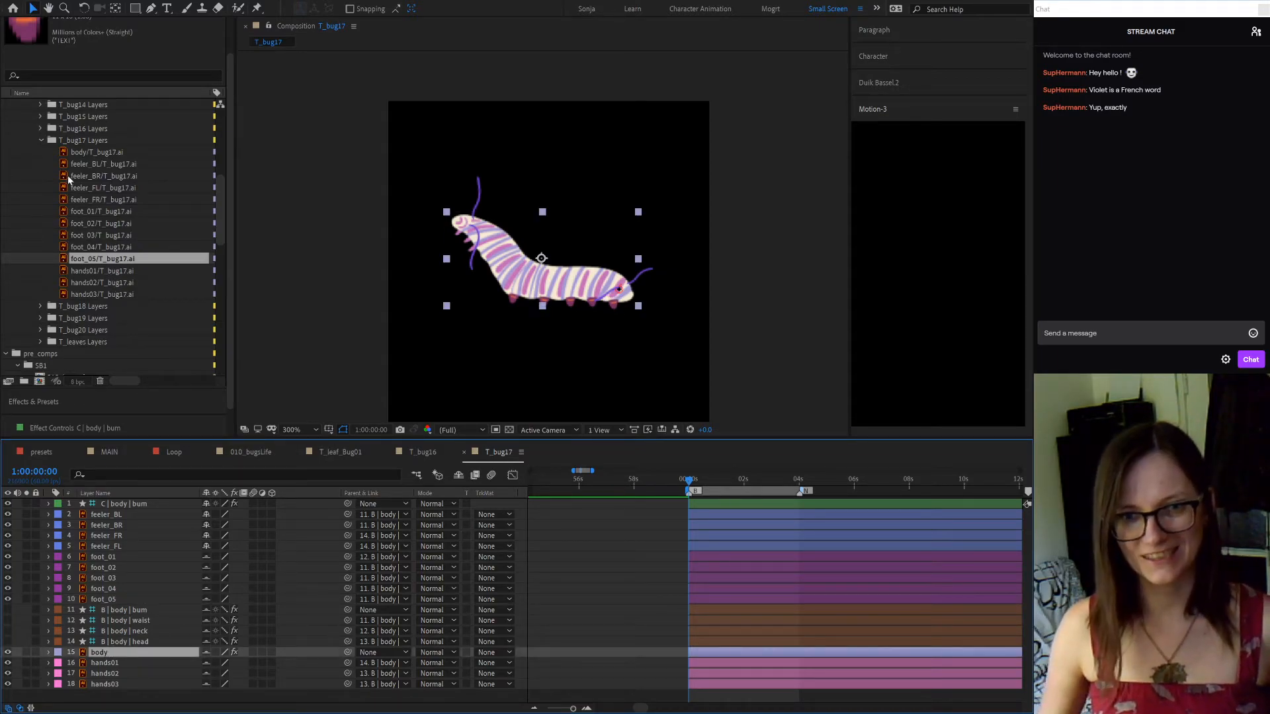
{"action": "left_click", "coordinate": [109, 156]}
{"action": "left_click_drag", "start_coordinate": [123, 155], "coordinate": [127, 653]}
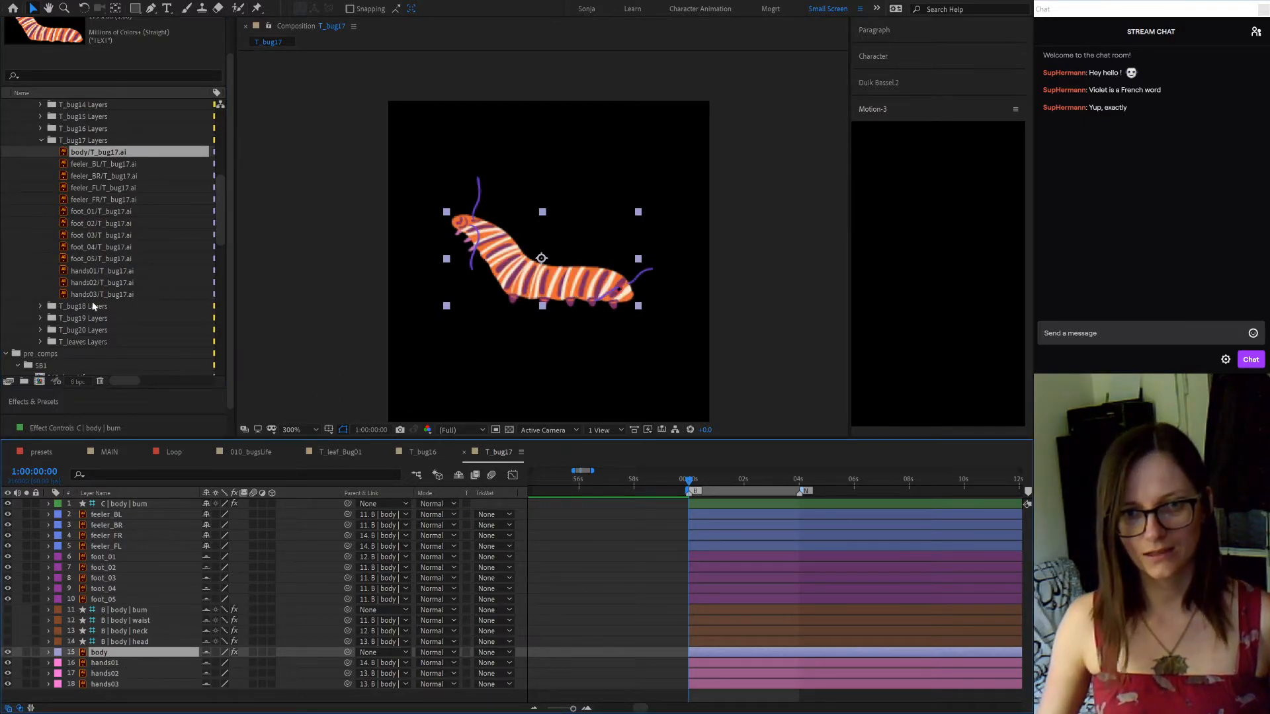
Replace the artwork of the hands01, hands02 and hands03 layers with their matching T_bug17.ai footage
{"action": "left_click", "coordinate": [113, 662]}
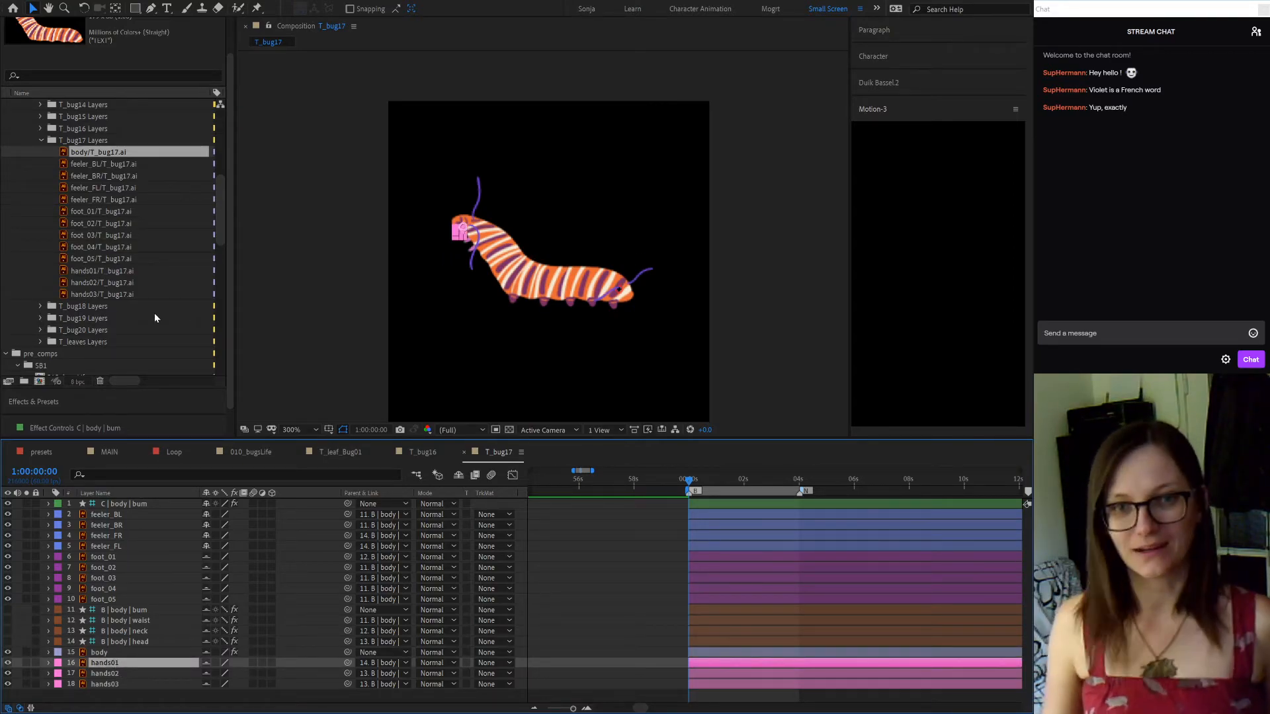
{"action": "left_click", "coordinate": [109, 271]}
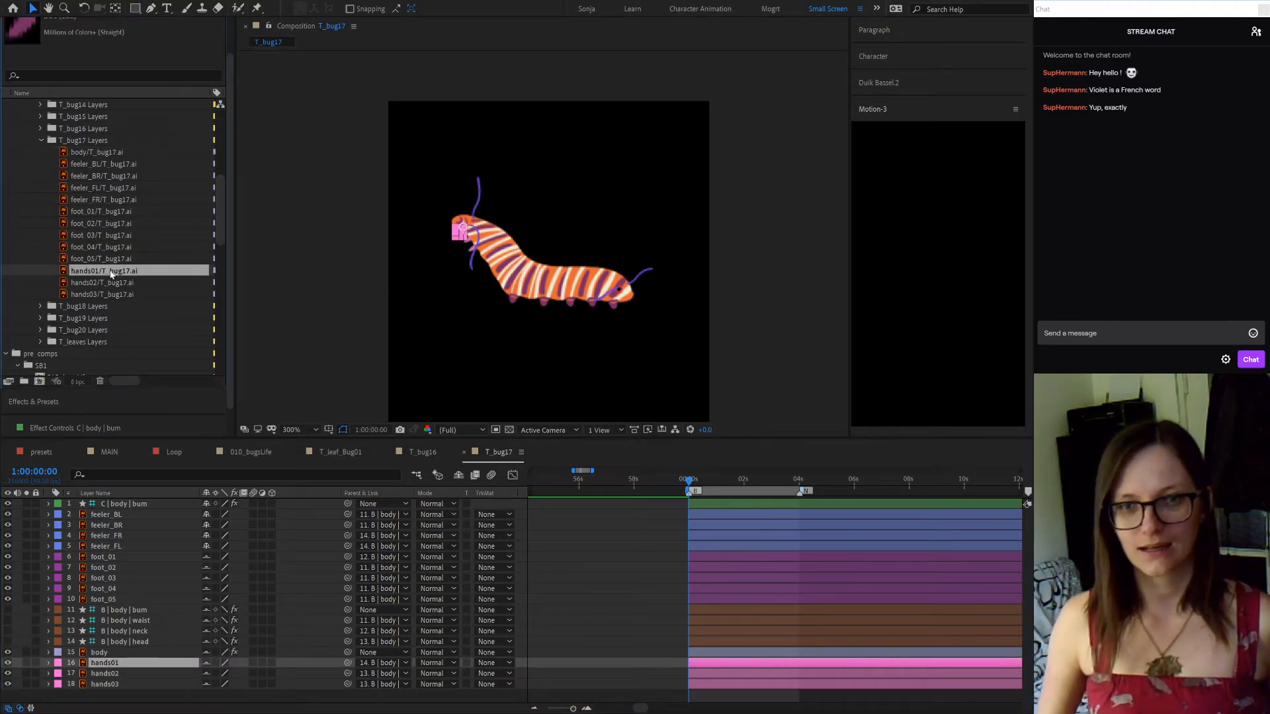
{"action": "left_click", "coordinate": [108, 663]}
{"action": "left_click", "coordinate": [118, 672]}
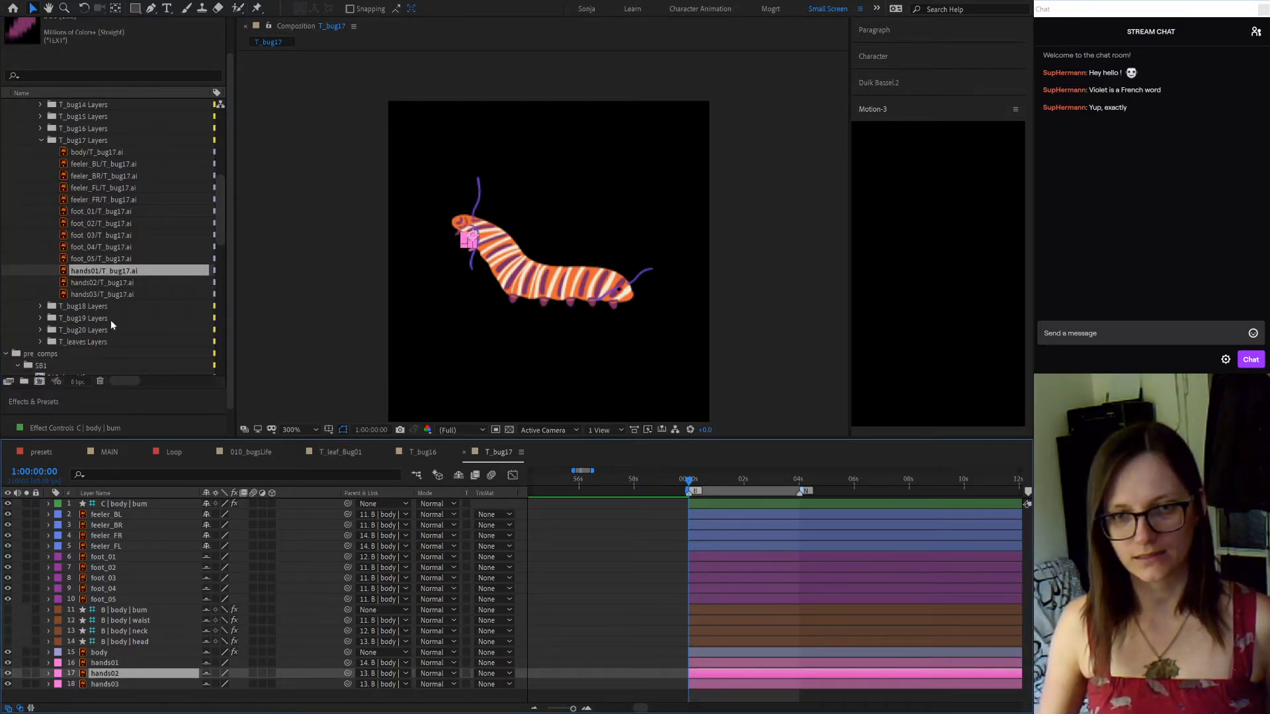
{"action": "left_click", "coordinate": [113, 285]}
{"action": "left_click_drag", "start_coordinate": [114, 286], "coordinate": [117, 672]}
{"action": "left_click_drag", "start_coordinate": [117, 295], "coordinate": [113, 685]}
{"action": "left_click", "coordinate": [113, 684]}
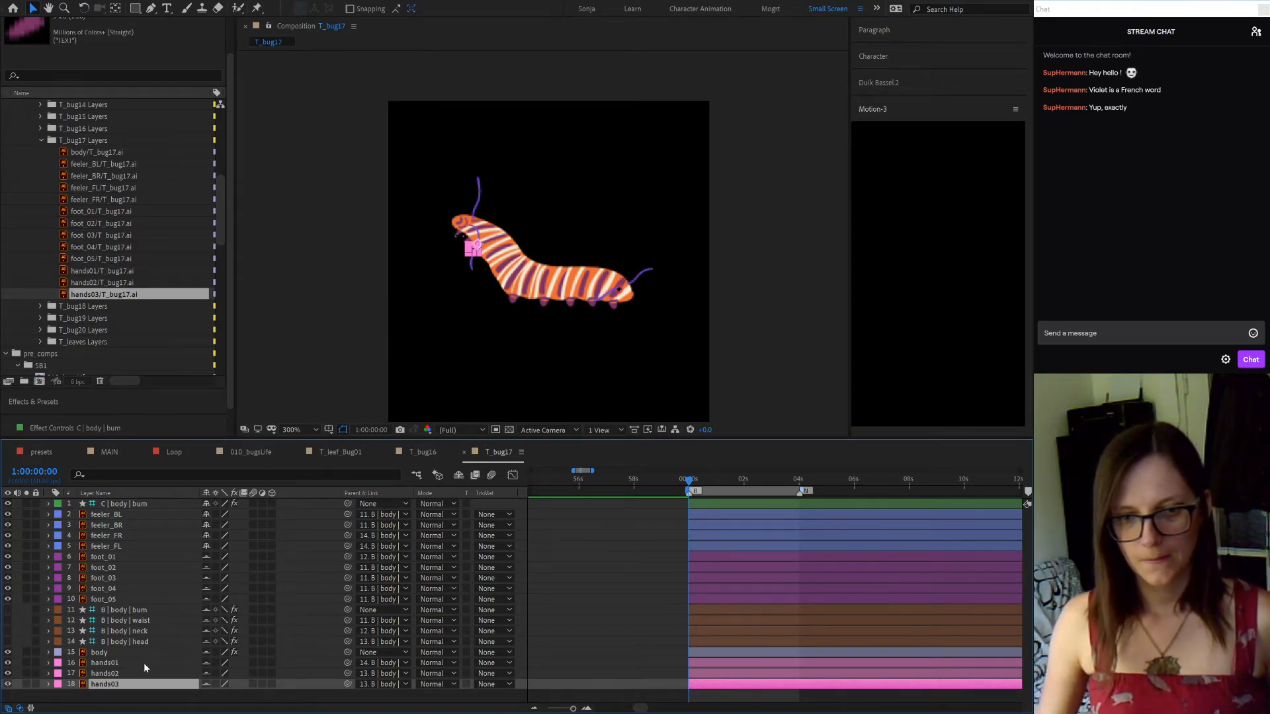
{"action": "left_click", "coordinate": [106, 558]}
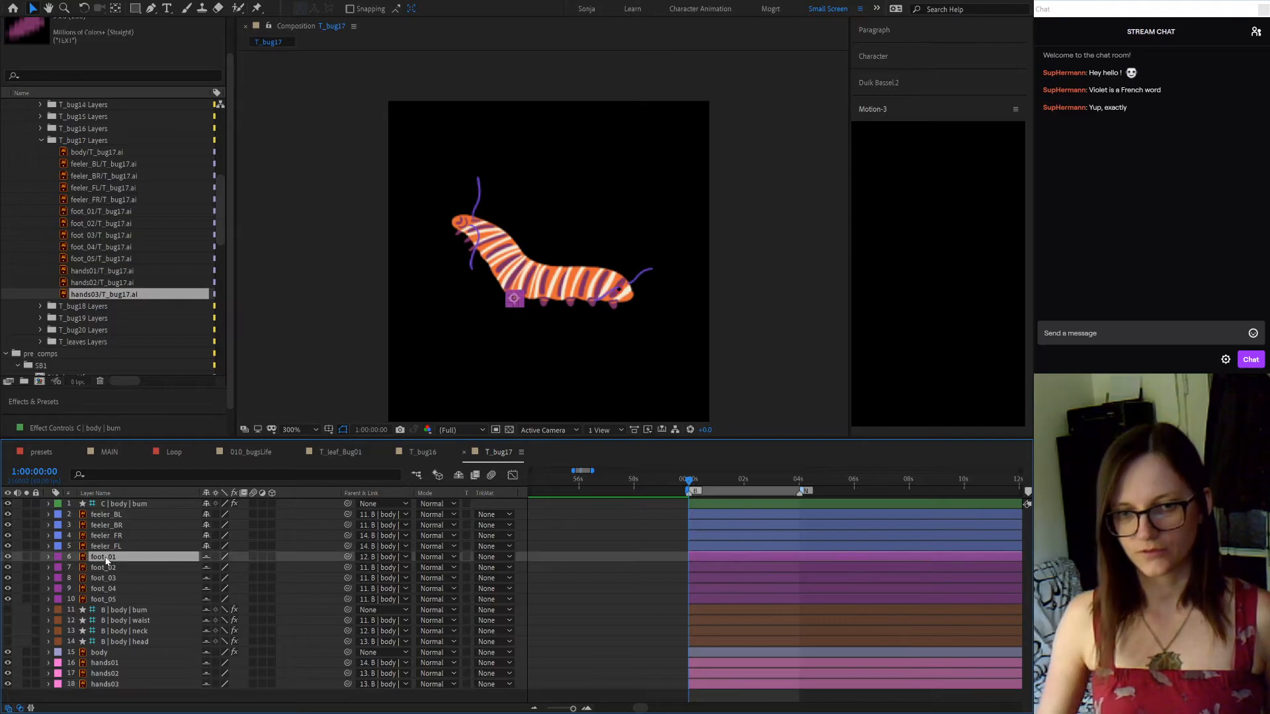
{"action": "left_click", "coordinate": [104, 211]}
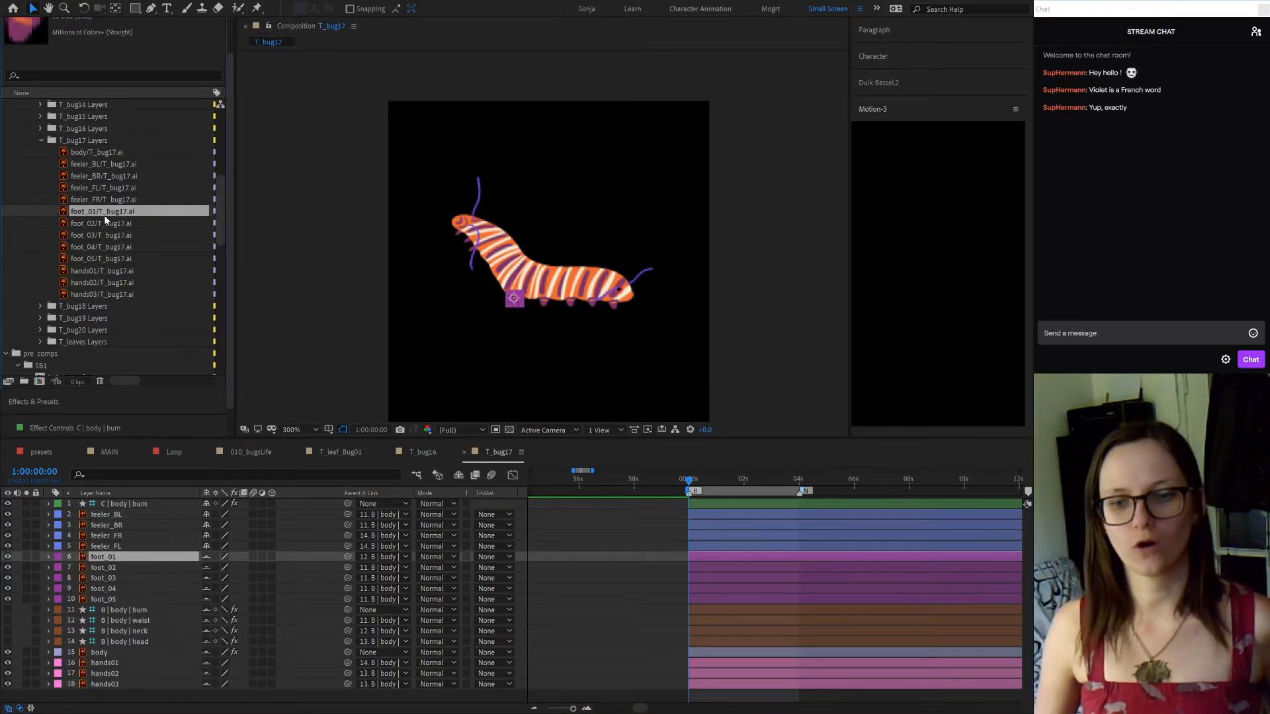
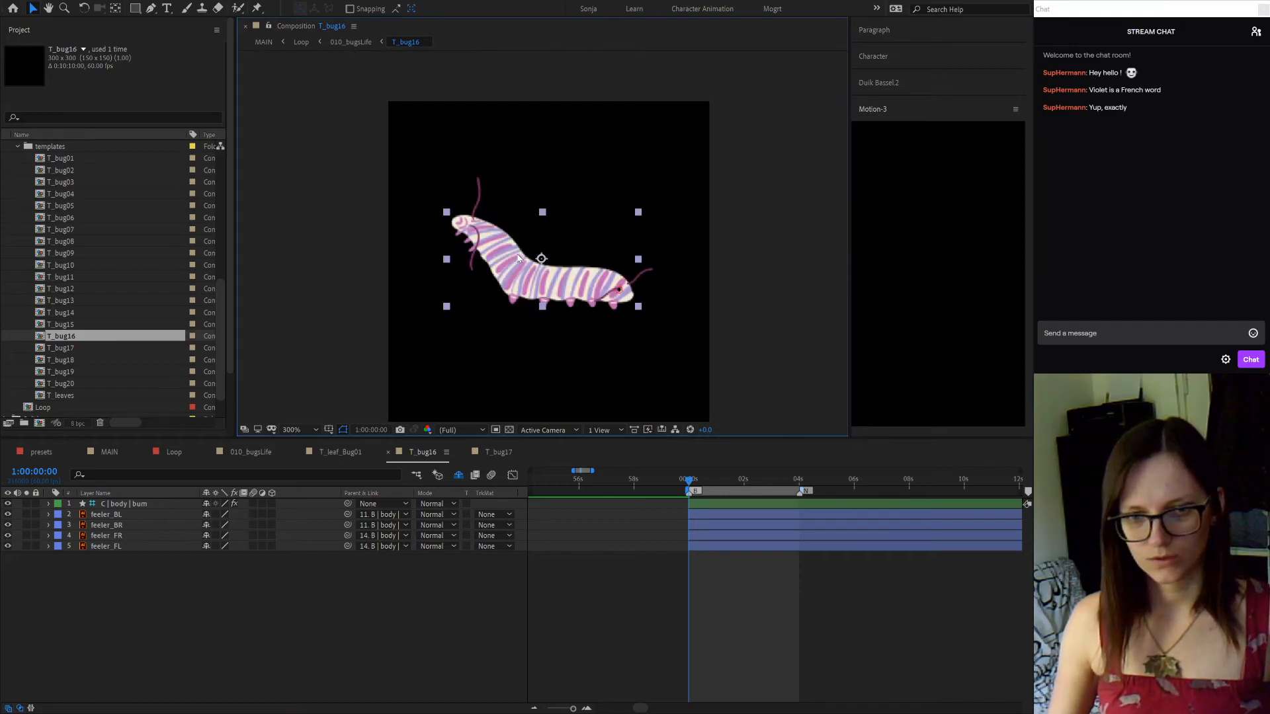
Open the 010_bugsLife composition and reveal the Rotation property of its T_bug16 layer
{"action": "scroll", "coordinate": [518, 257], "scroll_direction": "up", "scroll_amount": 1}
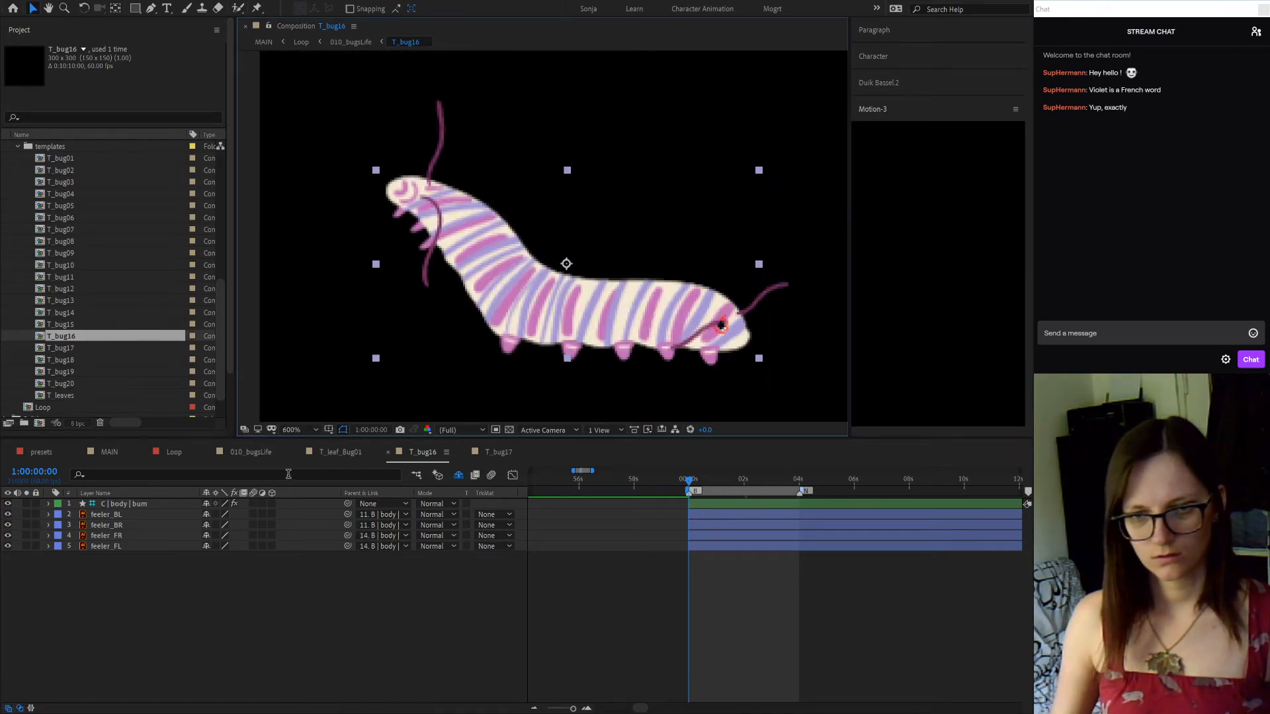
{"action": "left_click", "coordinate": [256, 459]}
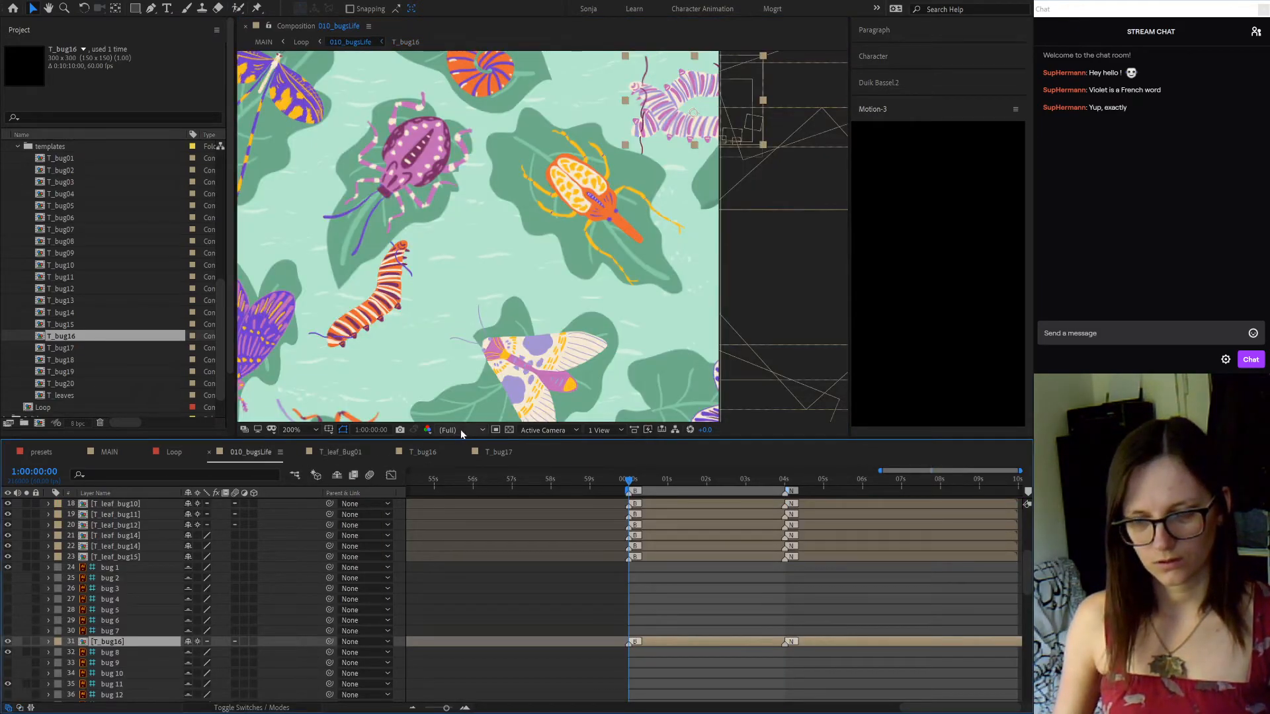
{"action": "scroll", "coordinate": [635, 149], "scroll_direction": "down", "scroll_amount": 1}
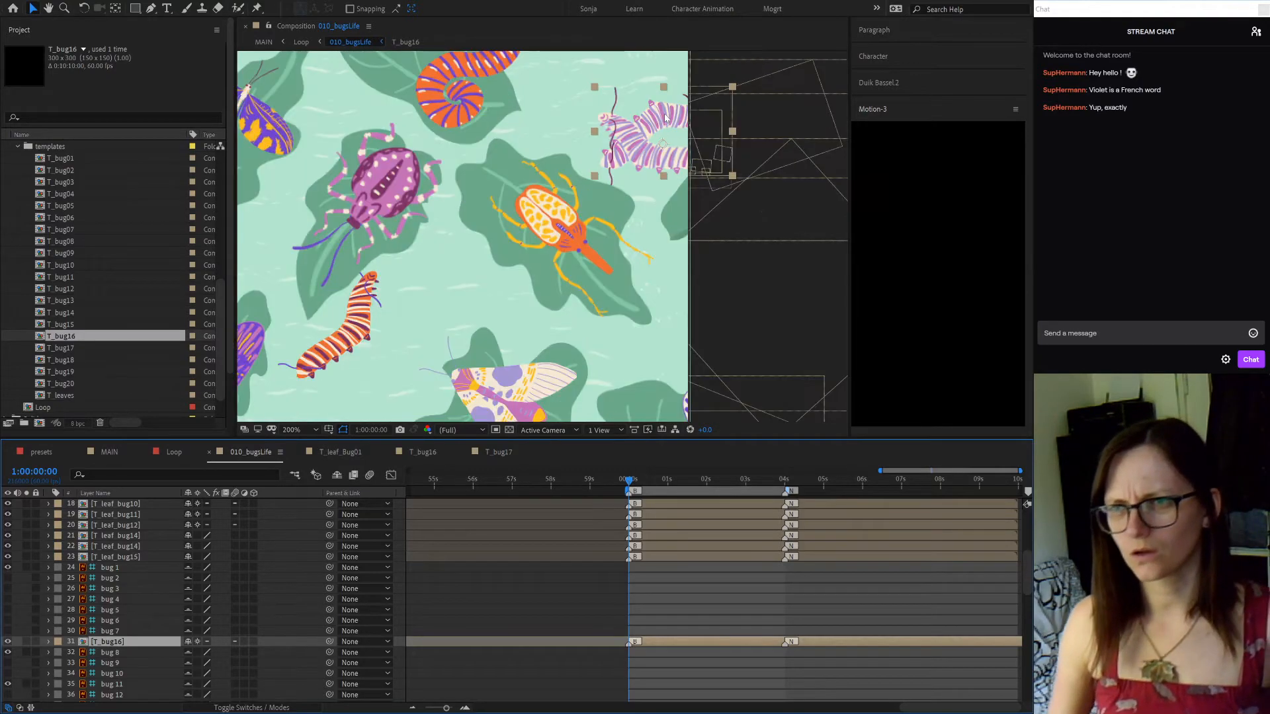
{"action": "scroll", "coordinate": [671, 186], "scroll_direction": "up", "scroll_amount": 2}
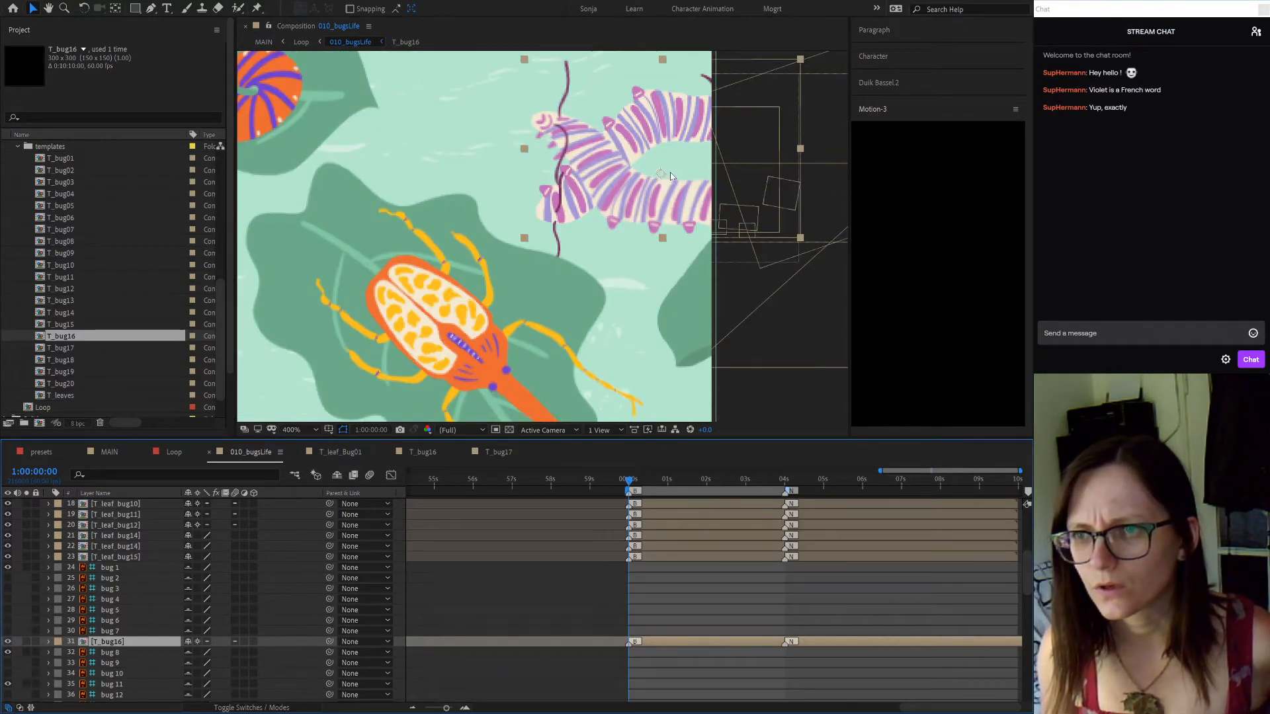
{"action": "scroll", "coordinate": [670, 176], "scroll_direction": "down", "scroll_amount": 4}
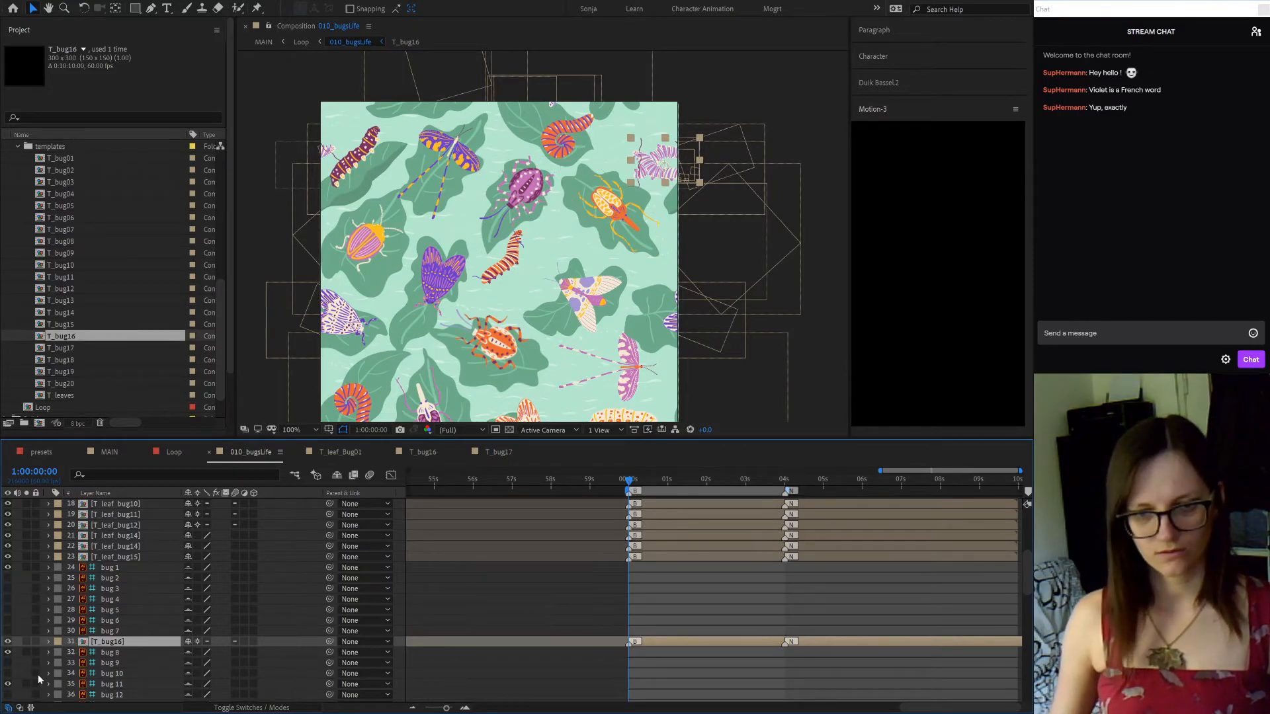
{"action": "key", "text": "s"}
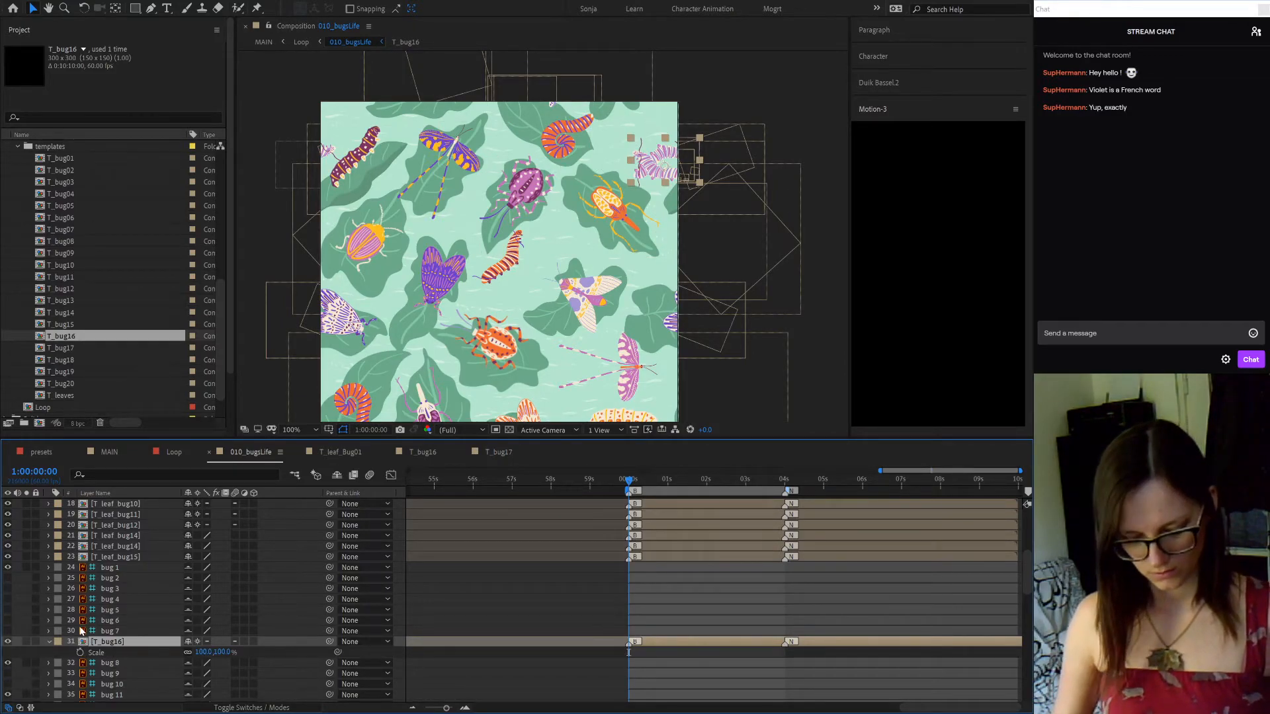
{"action": "key", "text": "r"}
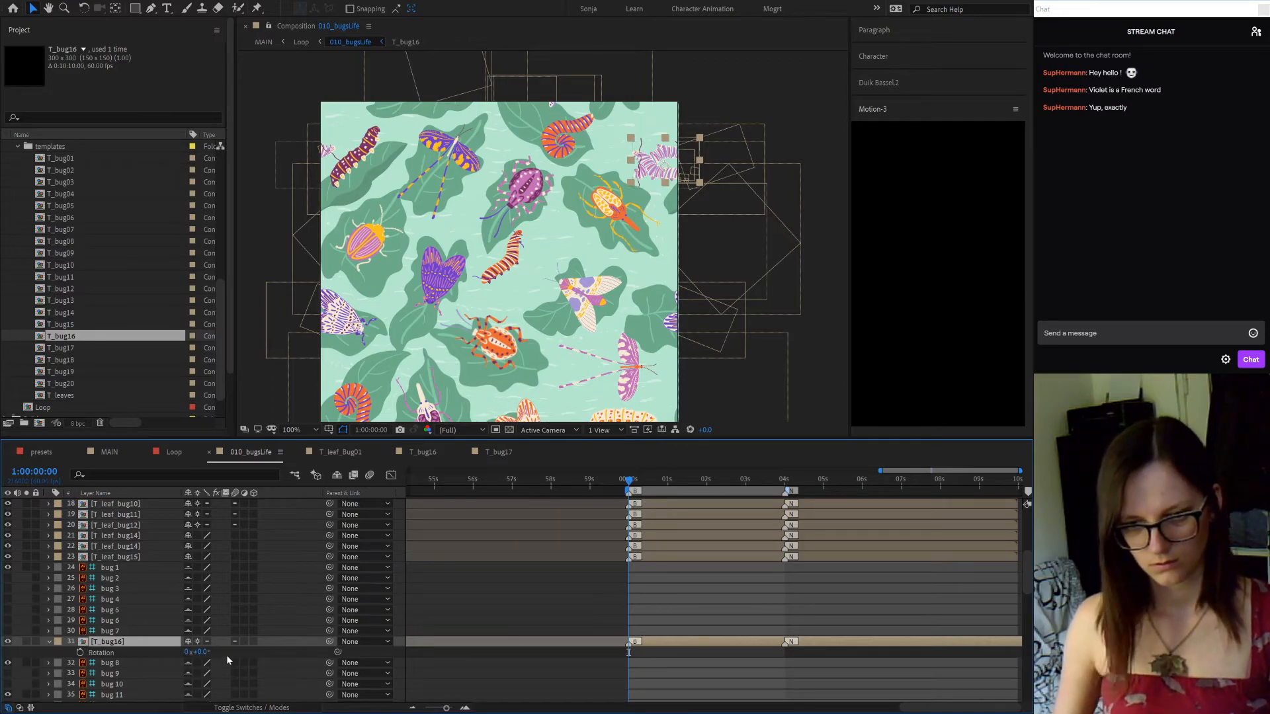
Set the T_bug16 layer's rotation to 0x+180° and turn it back to 139° to match the pattern
{"action": "left_click_drag", "start_coordinate": [208, 651], "coordinate": [2, 683]}
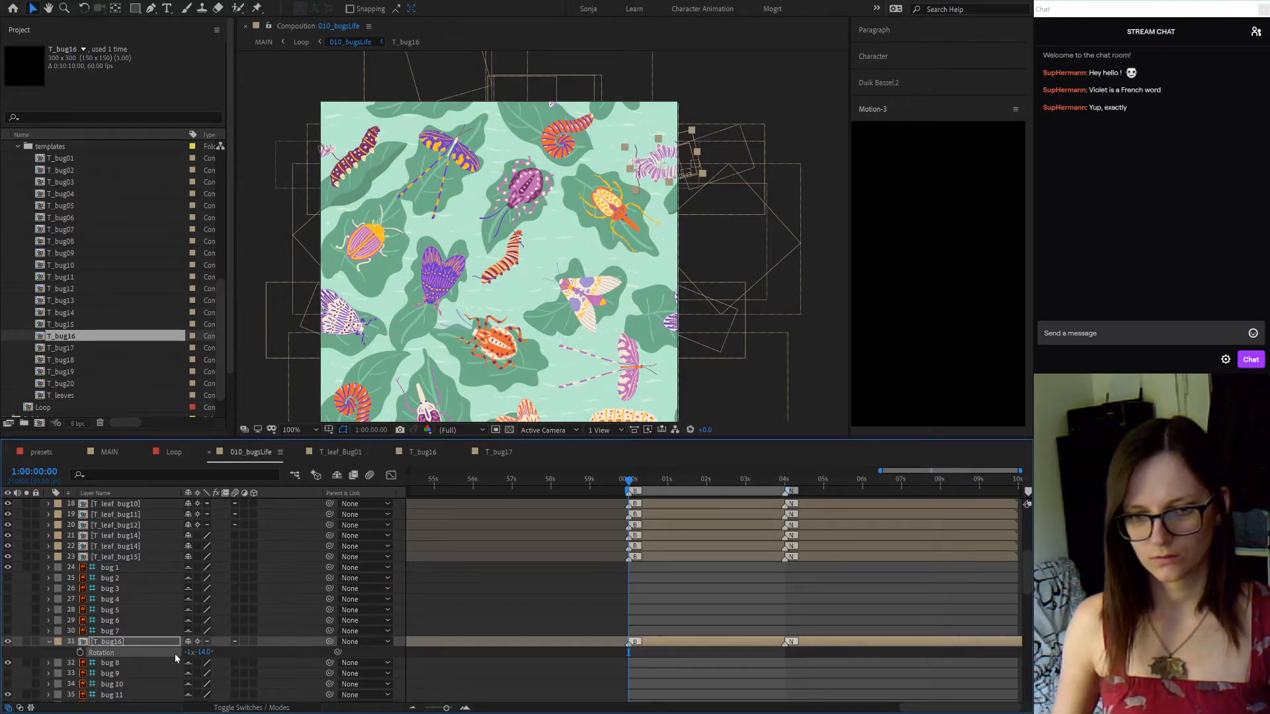
{"action": "left_click", "coordinate": [189, 653]}
{"action": "type", "text": "0"}
{"action": "key", "text": "Tab"}
{"action": "type", "text": "180"}
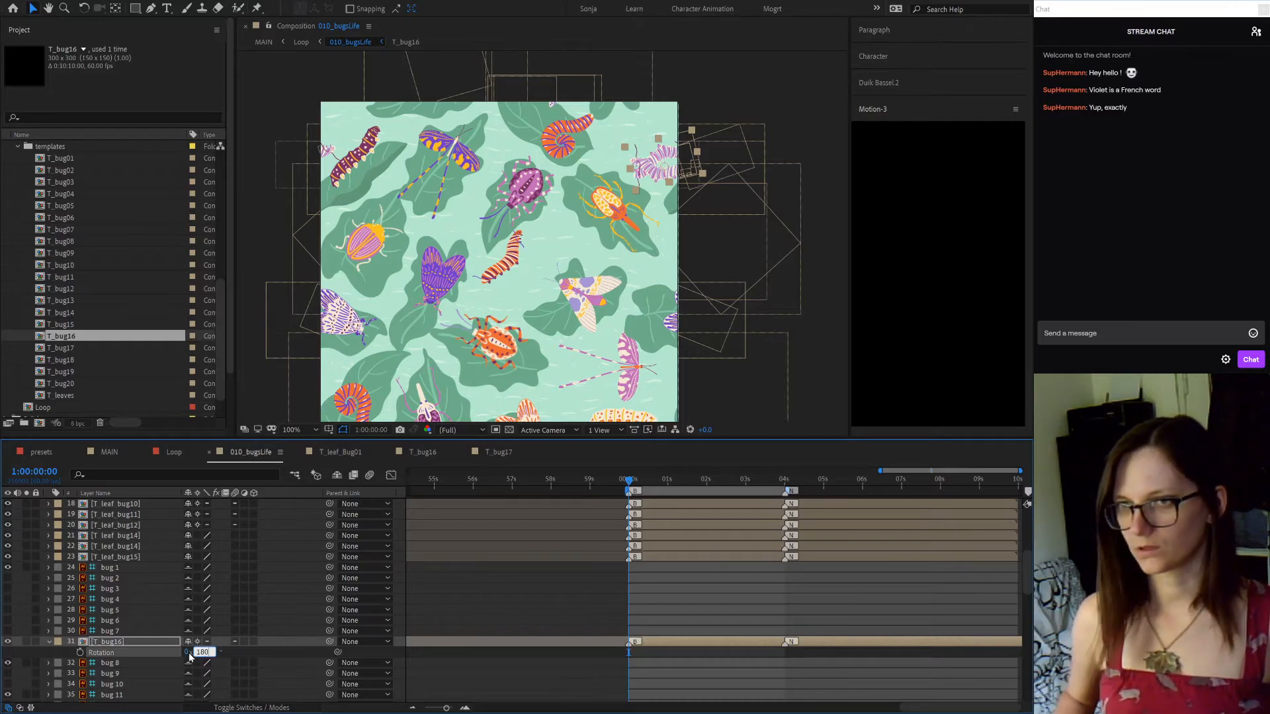
{"action": "key", "text": "Return"}
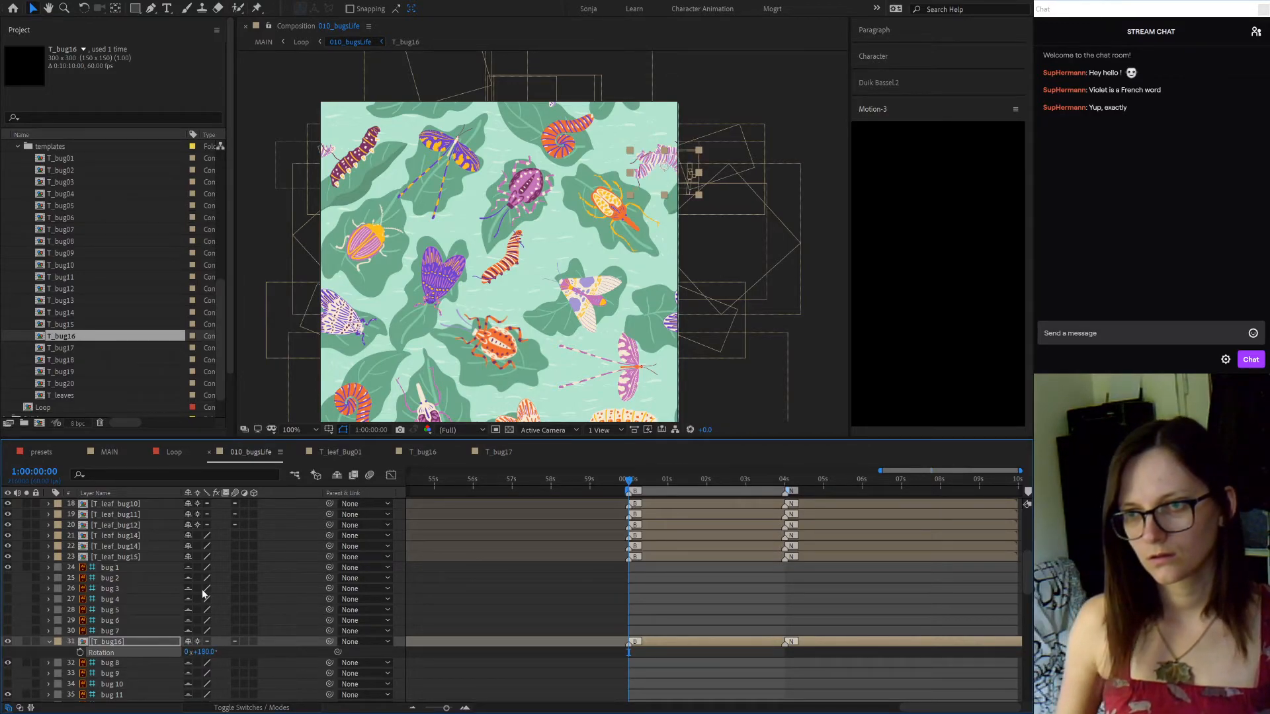
{"action": "left_click", "coordinate": [243, 656]}
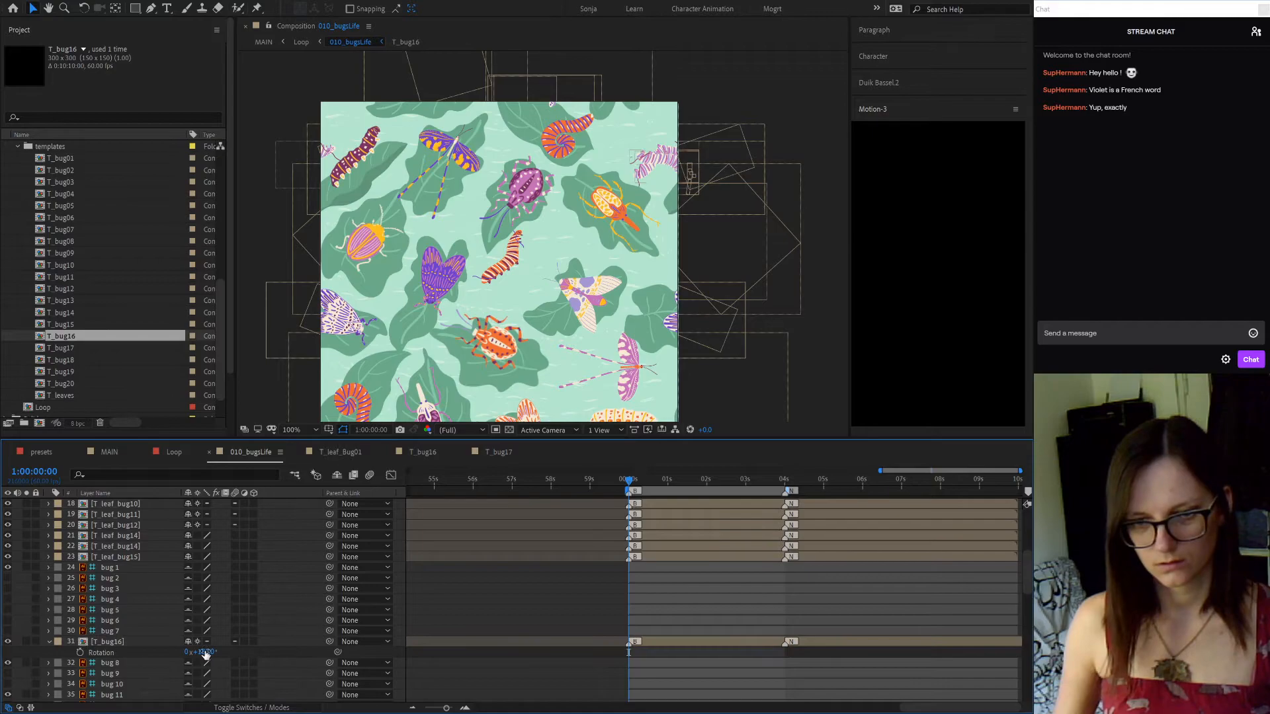
{"action": "left_click_drag", "start_coordinate": [205, 655], "coordinate": [184, 654]}
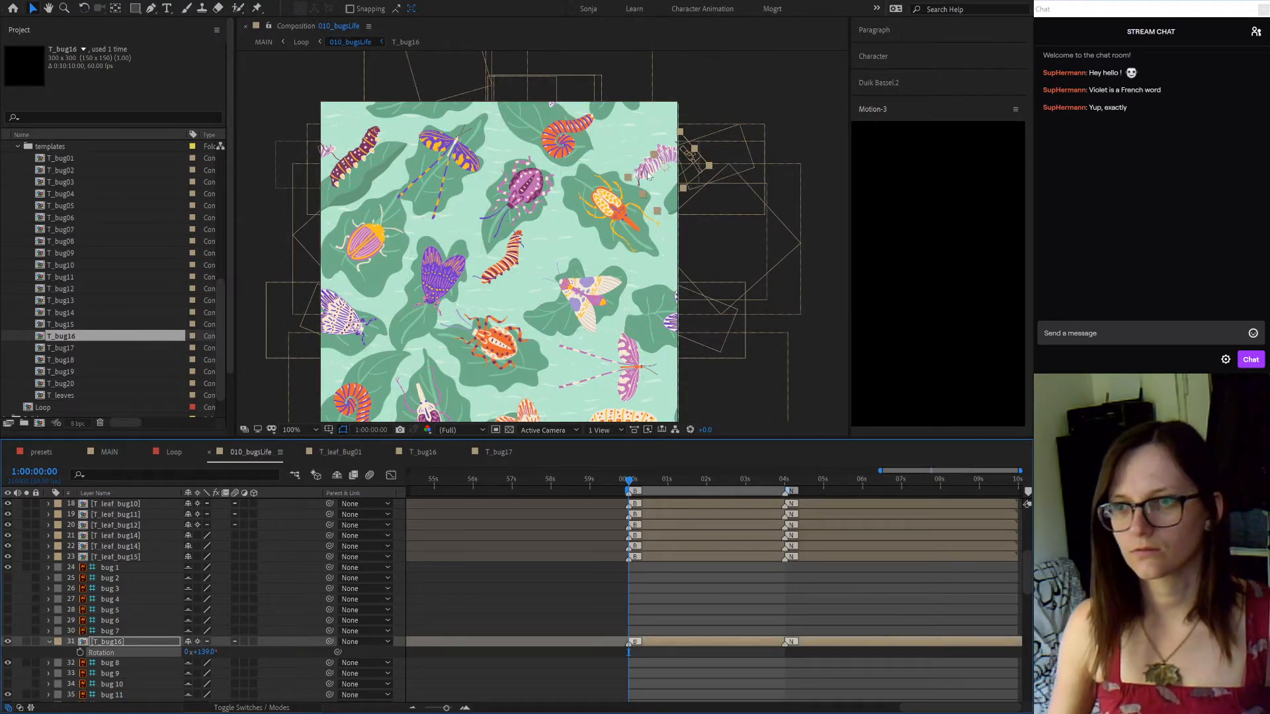
Shift the T_bug16 caterpillar slightly up in the pattern, and fine-tune its position by small nudges left and down
{"action": "scroll", "coordinate": [648, 177], "scroll_direction": "up", "scroll_amount": 2}
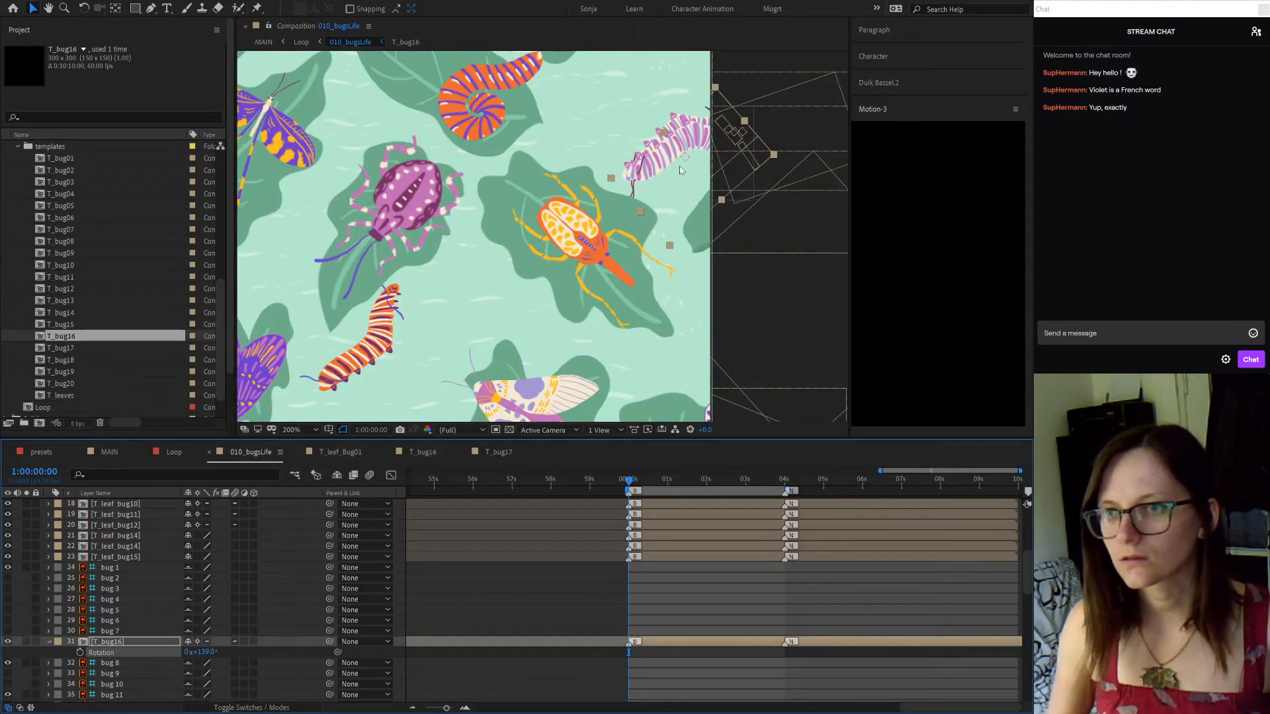
{"action": "left_click", "coordinate": [684, 159]}
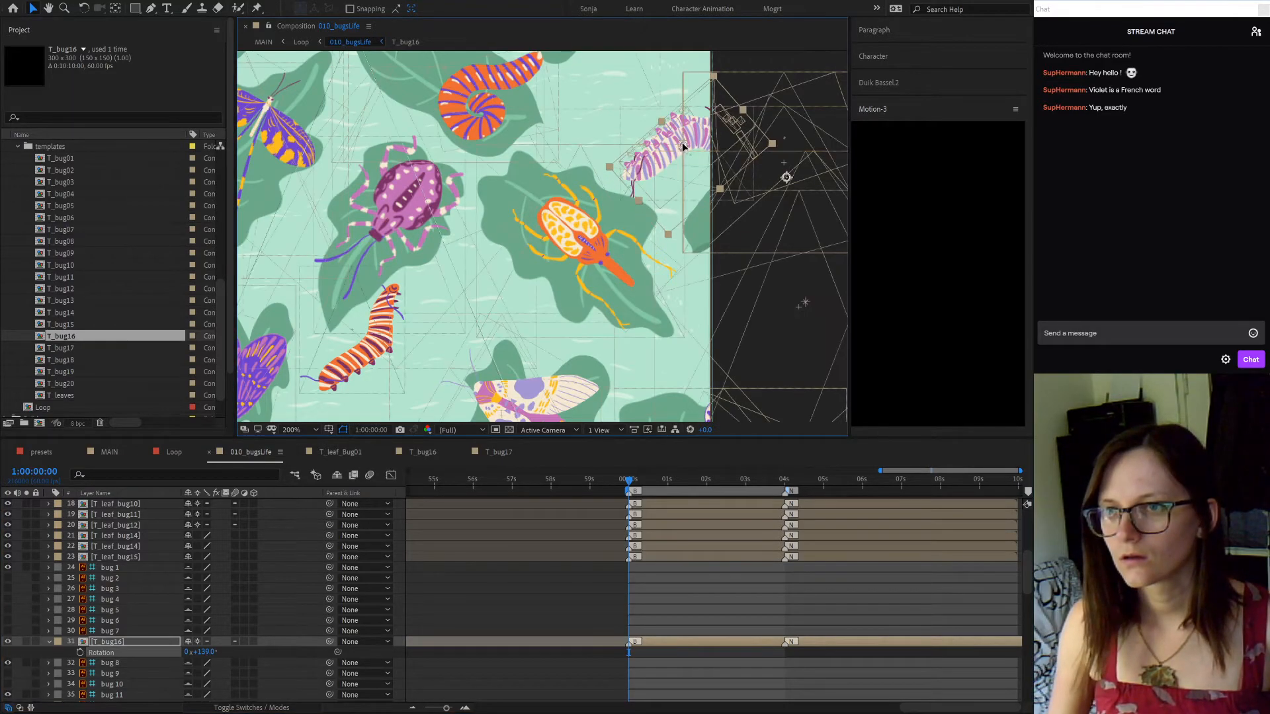
{"action": "left_click_drag", "start_coordinate": [682, 143], "coordinate": [683, 141]}
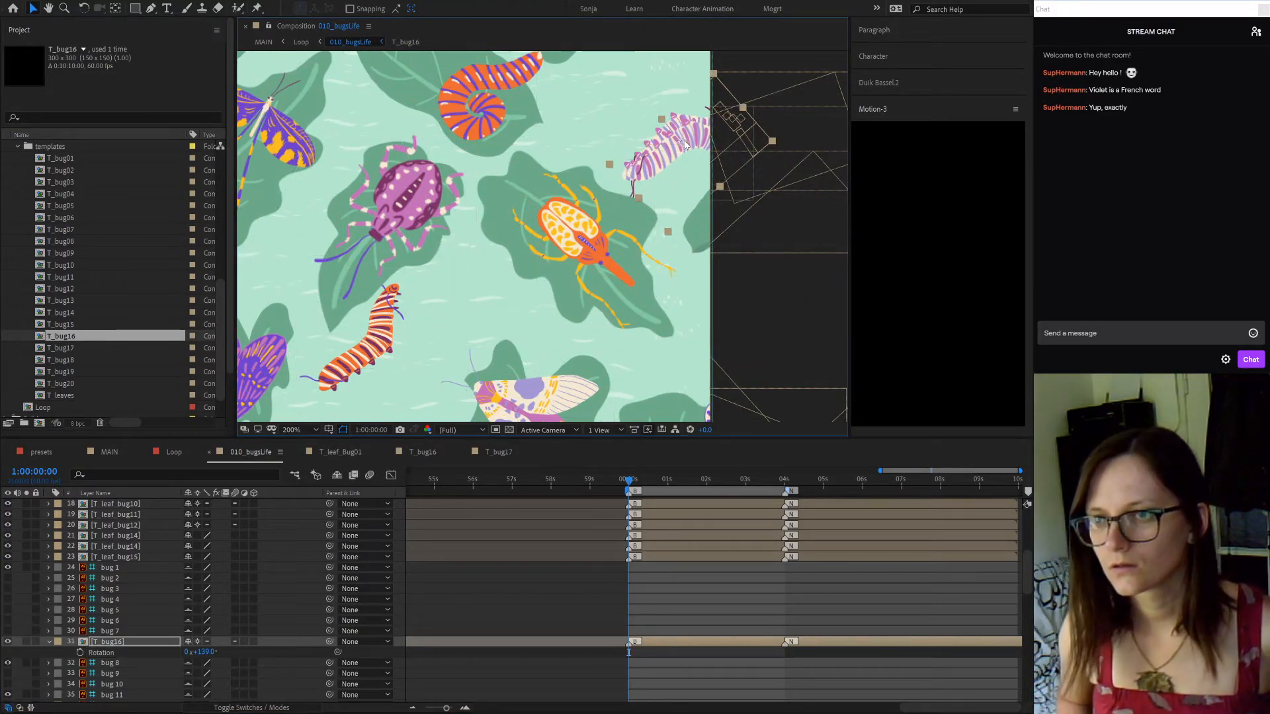
{"action": "key", "text": "Left"}
{"action": "key", "text": "Left"}
{"action": "key", "text": "Left"}
{"action": "key", "text": "Left"}
{"action": "key", "text": "Left"}
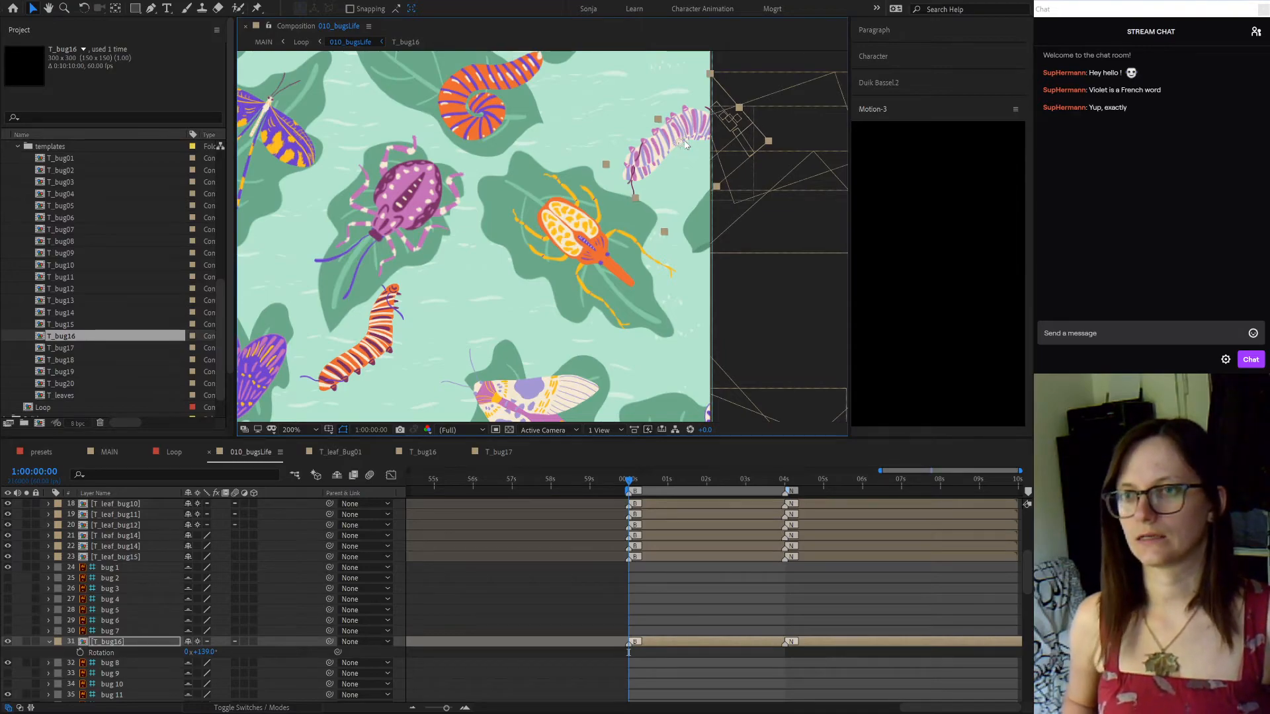
{"action": "key", "text": "Down"}
{"action": "key", "text": "Down"}
{"action": "key", "text": "Down"}
{"action": "key", "text": "Down"}
{"action": "key", "text": "Down"}
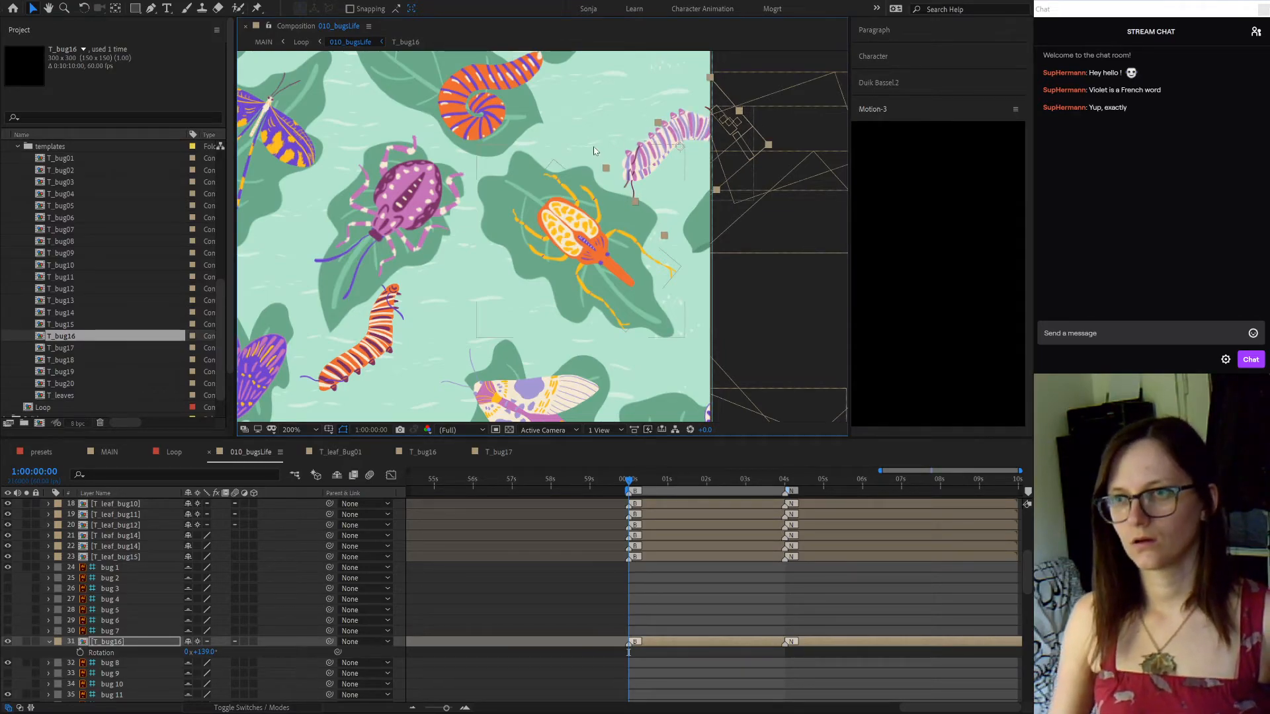
Set the T_bug16 layer's rotation to 140° and refine it to 127°
{"action": "left_click", "coordinate": [205, 652]}
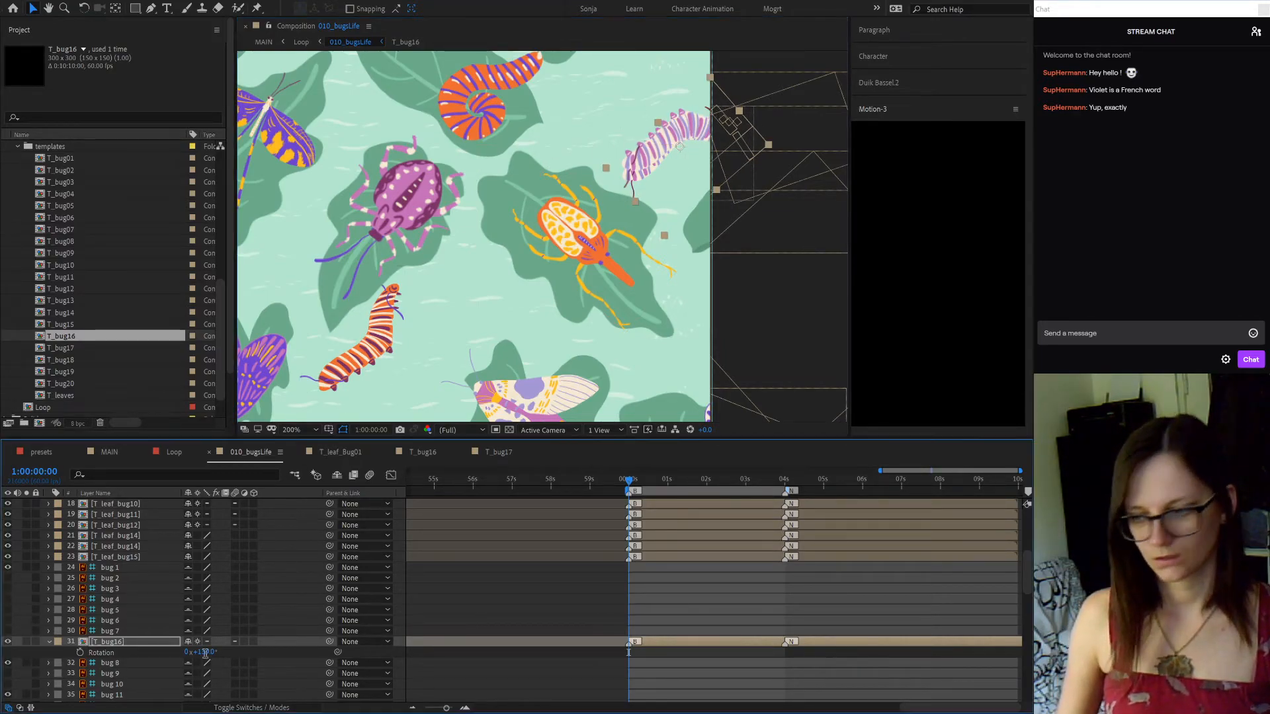
{"action": "left_click", "coordinate": [205, 653]}
{"action": "type", "text": "140"}
{"action": "key", "text": "Return"}
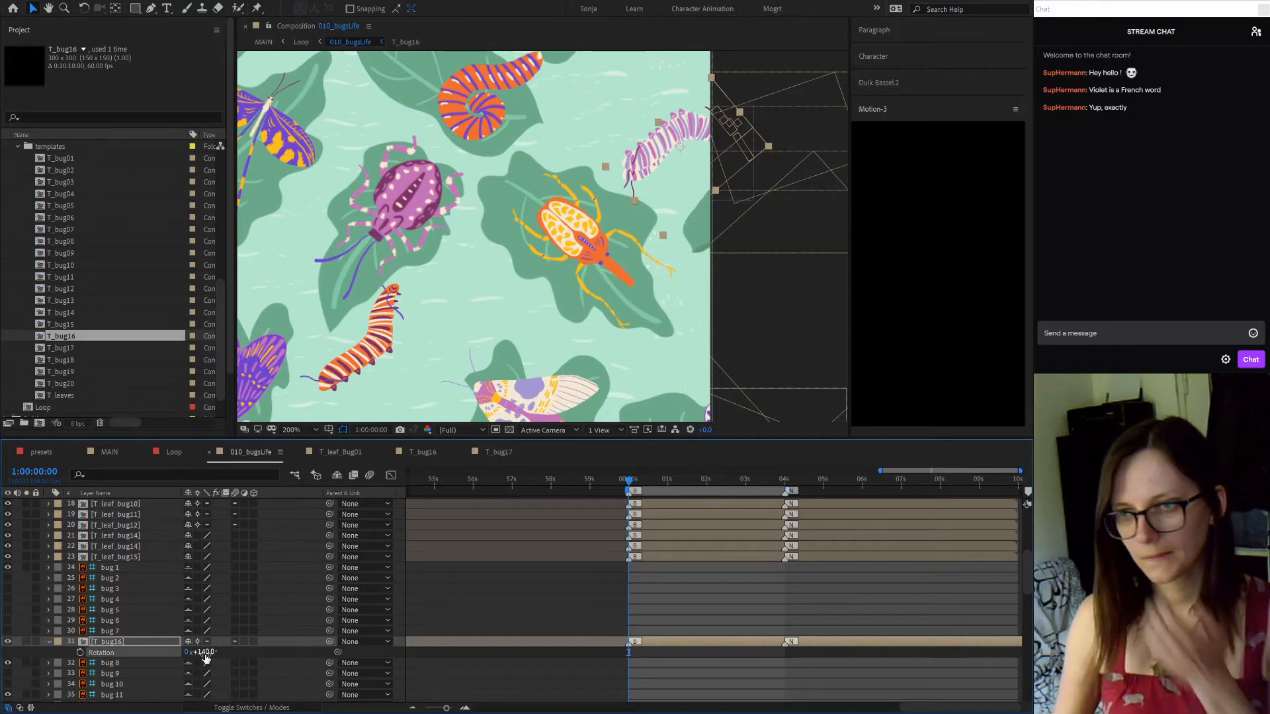
{"action": "left_click_drag", "start_coordinate": [206, 653], "coordinate": [198, 652]}
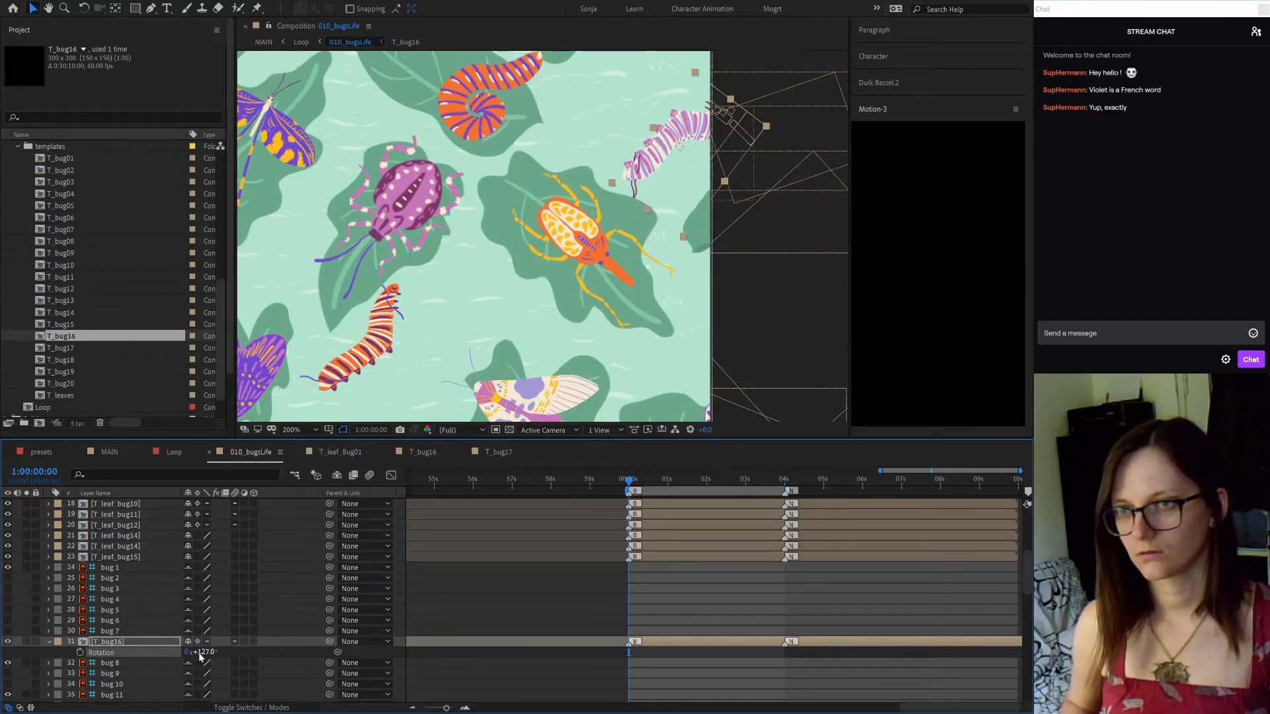
{"action": "left_click_drag", "start_coordinate": [199, 654], "coordinate": [201, 656]}
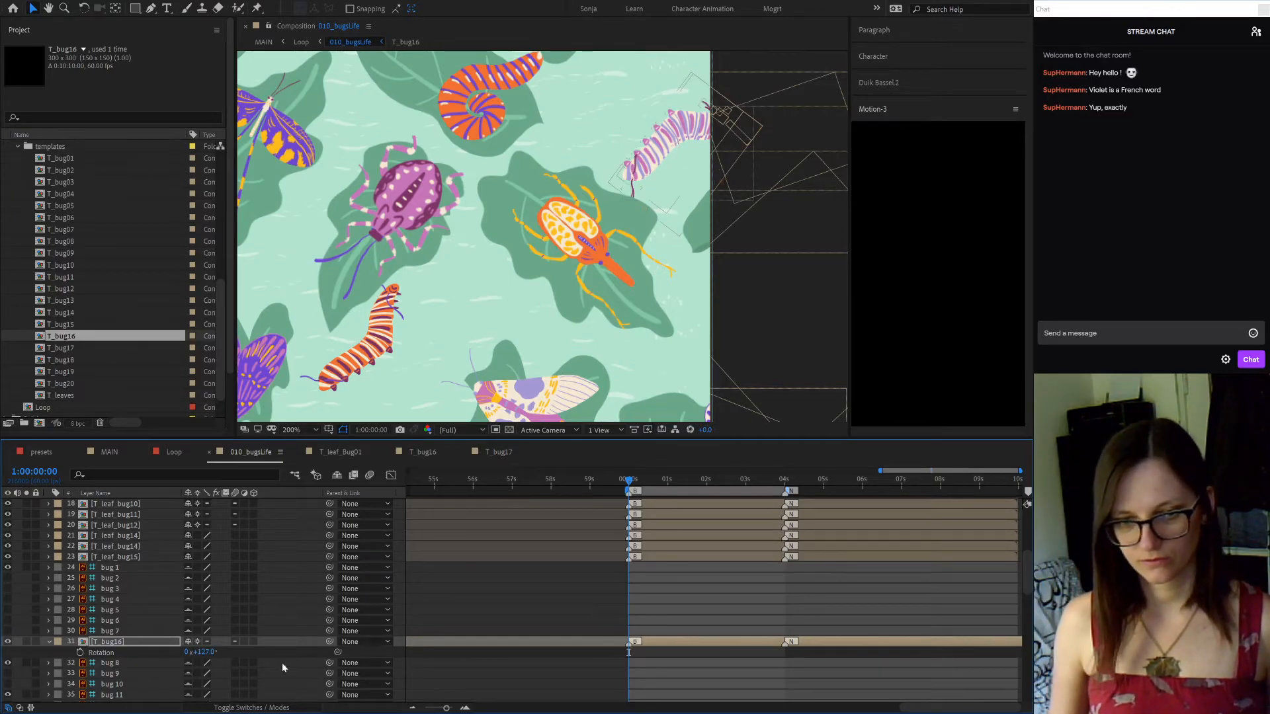
Turn on the visibility of all the leaf layers from leaf 1 to leaf 29 in the pattern
{"action": "scroll", "coordinate": [232, 665], "scroll_direction": "down", "scroll_amount": 4}
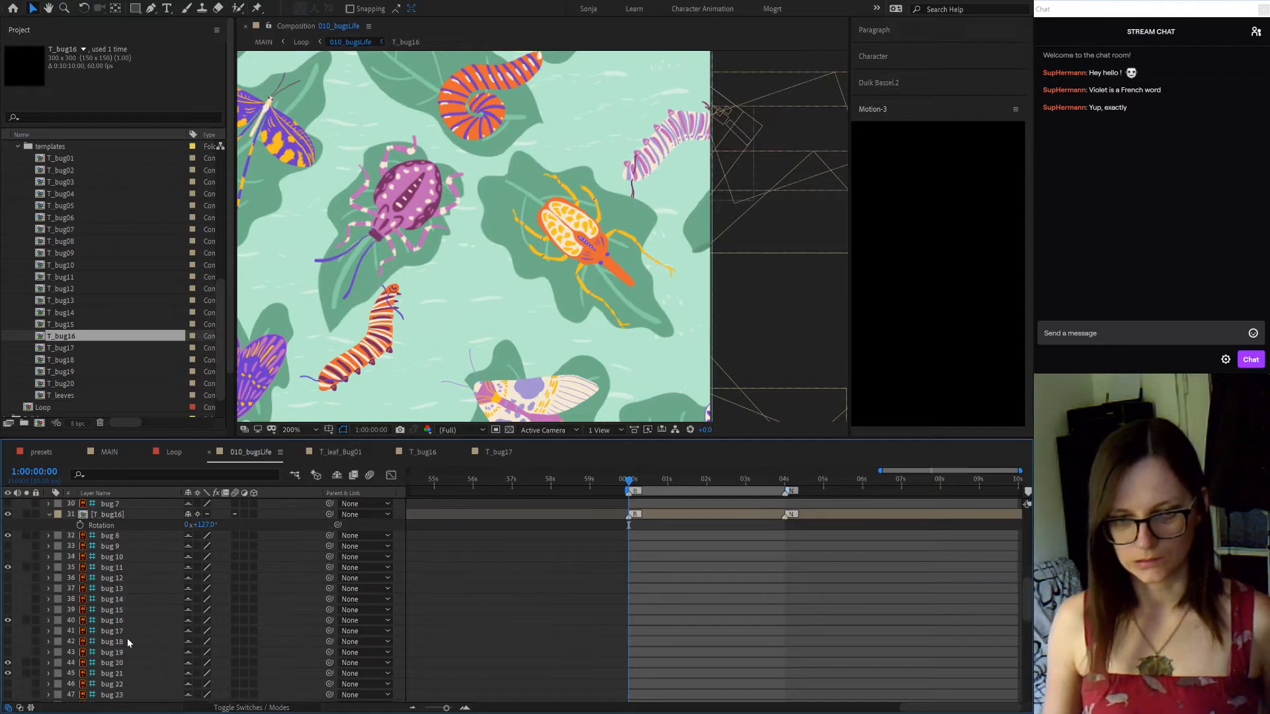
{"action": "scroll", "coordinate": [127, 640], "scroll_direction": "up", "scroll_amount": 3}
{"action": "scroll", "coordinate": [569, 640], "scroll_direction": "up", "scroll_amount": 3}
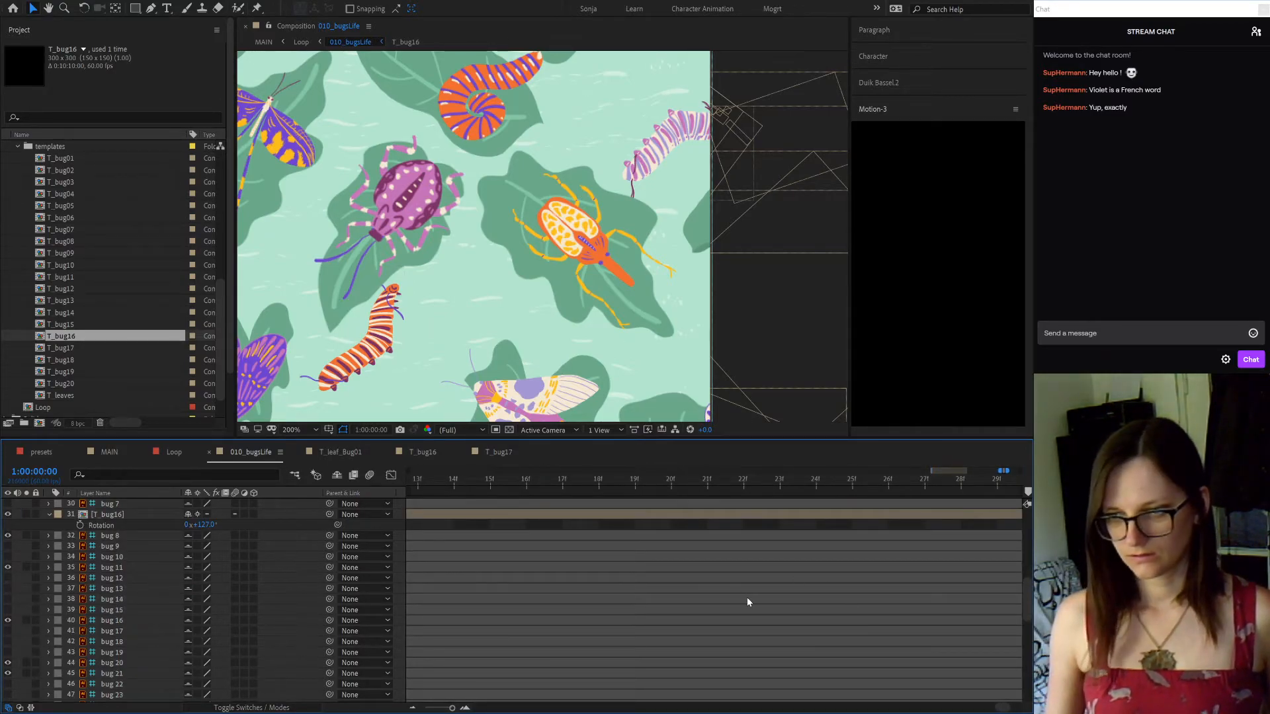
{"action": "scroll", "coordinate": [747, 600], "scroll_direction": "down", "scroll_amount": 6}
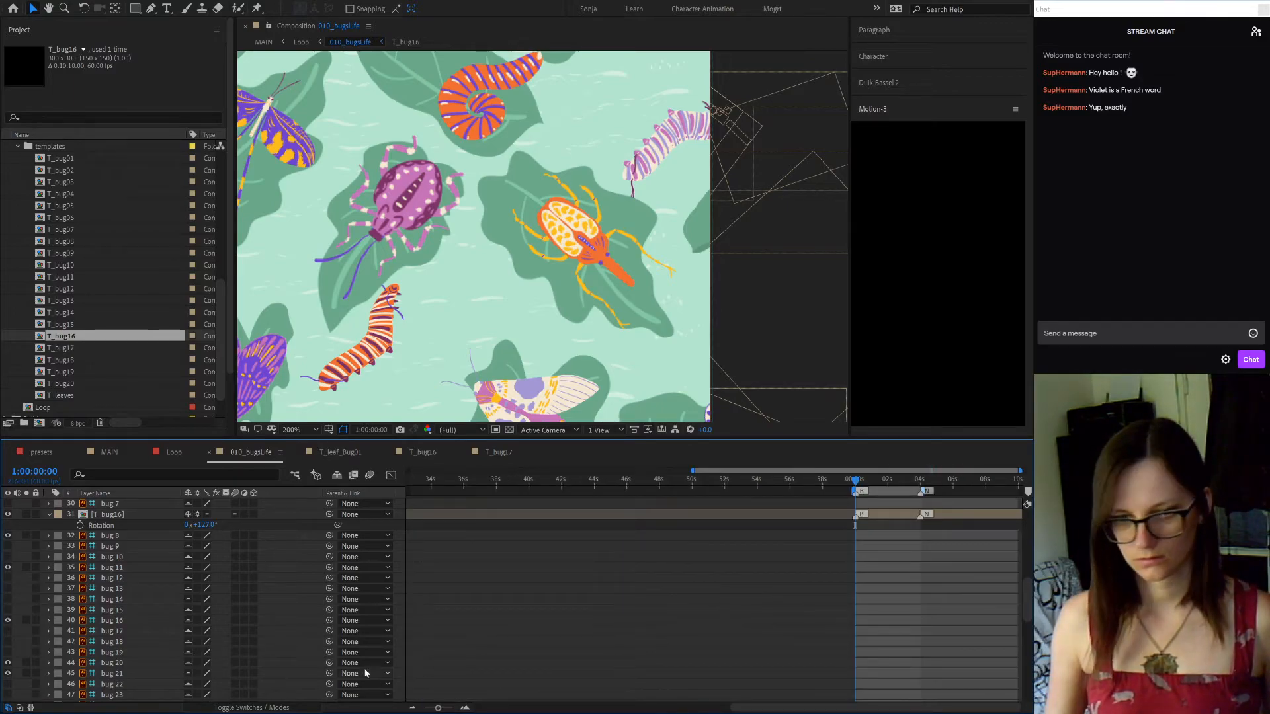
{"action": "scroll", "coordinate": [158, 648], "scroll_direction": "down", "scroll_amount": 5}
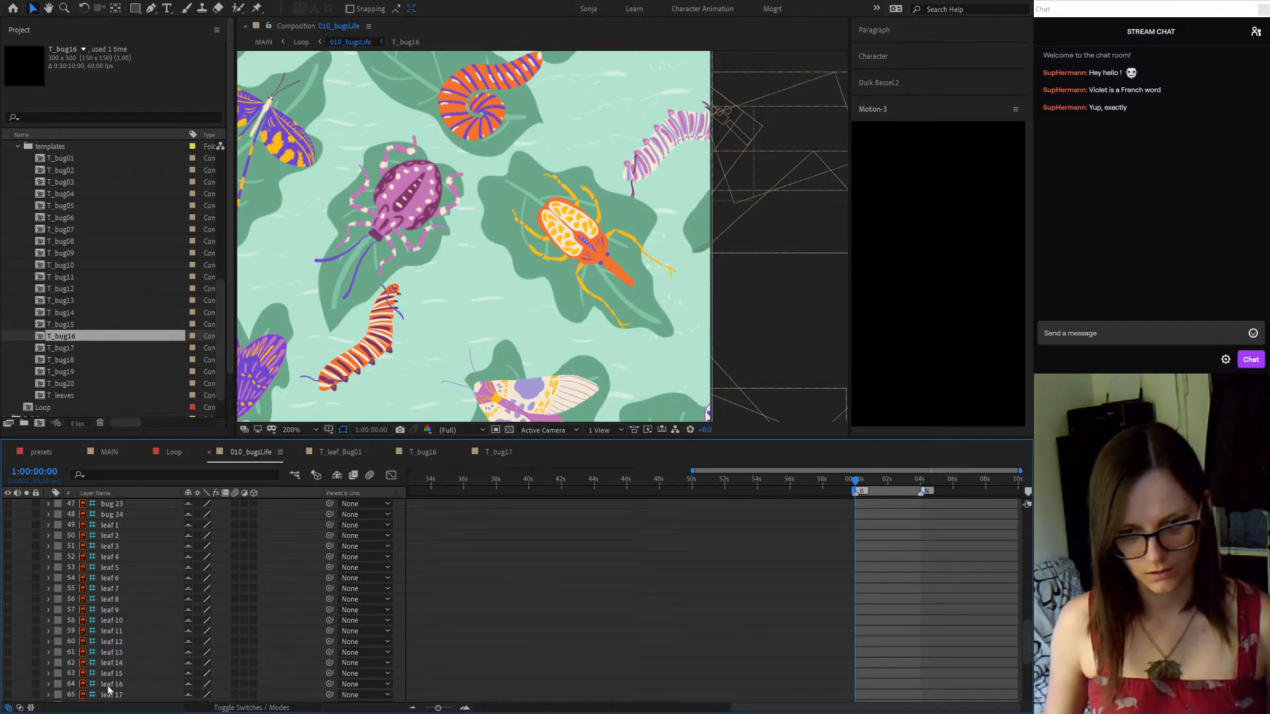
{"action": "scroll", "coordinate": [133, 609], "scroll_direction": "down", "scroll_amount": 2}
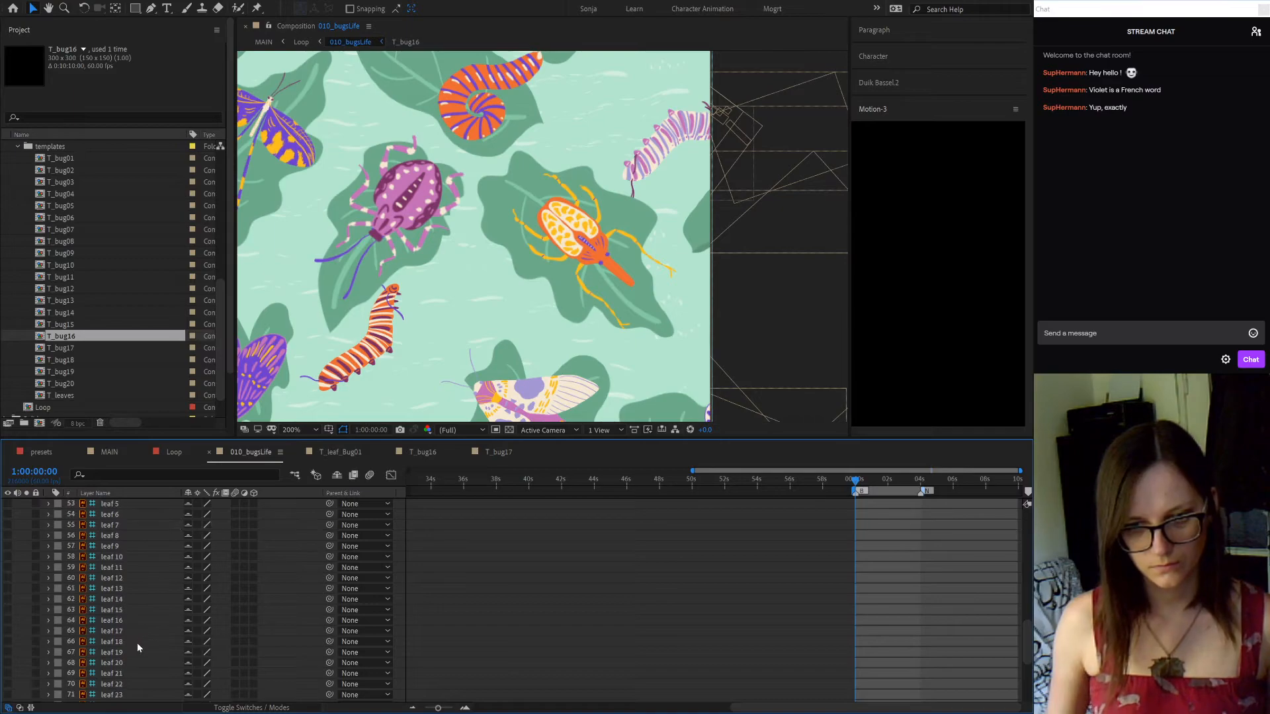
{"action": "scroll", "coordinate": [137, 644], "scroll_direction": "down", "scroll_amount": 3}
{"action": "left_click", "coordinate": [113, 654], "text": "shift"}
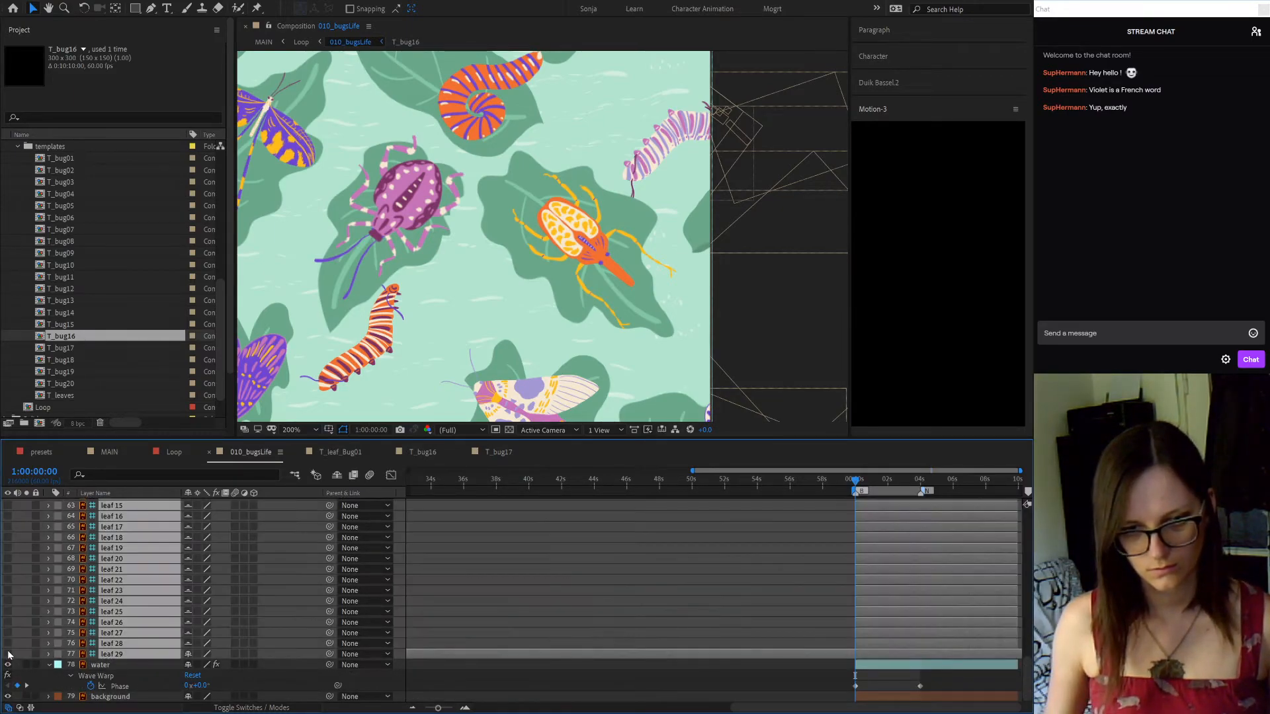
{"action": "left_click_drag", "start_coordinate": [9, 654], "coordinate": [7, 505]}
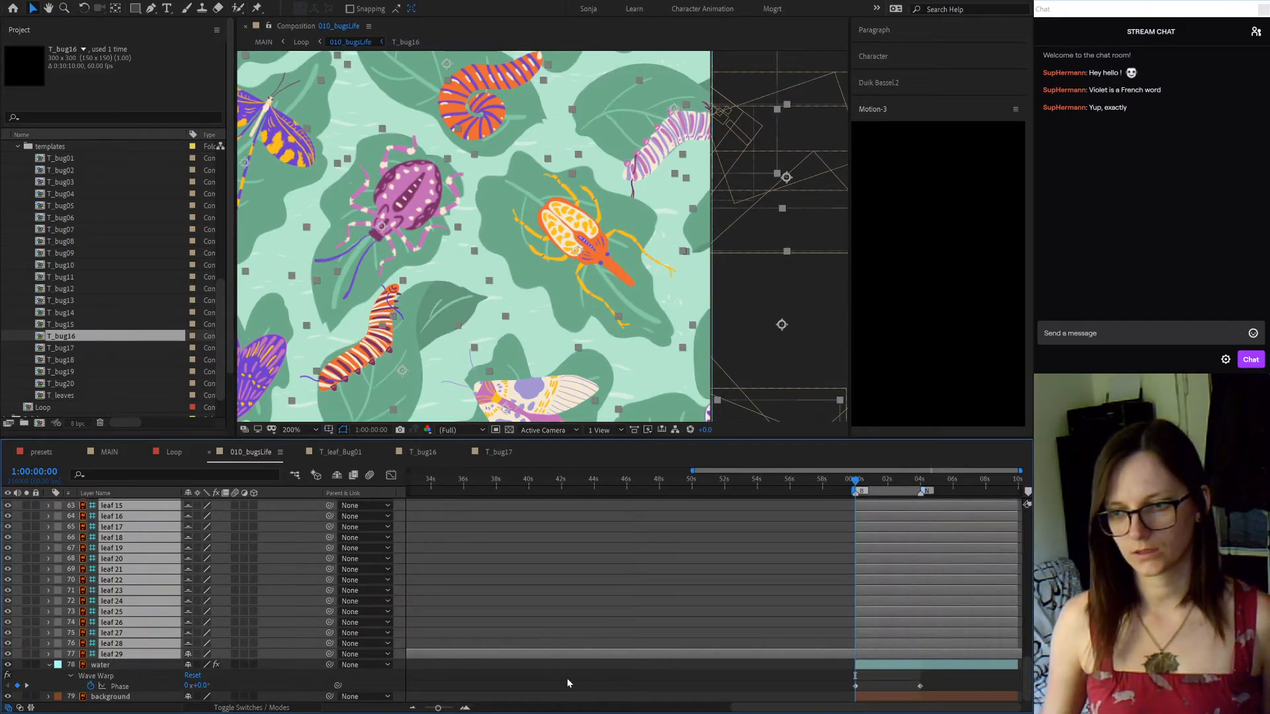
{"action": "left_click", "coordinate": [566, 678]}
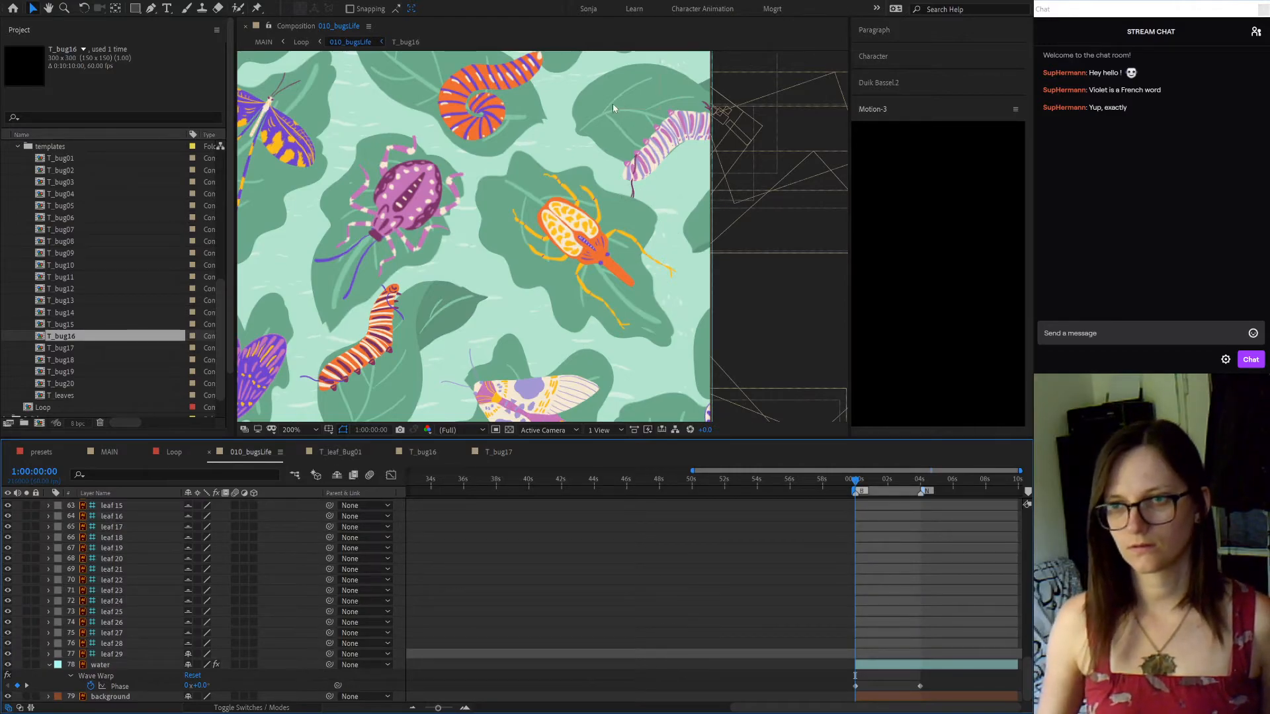
Duplicate the leaf 9 layer behind the pink caterpillar and close the stray layer view
{"action": "left_click", "coordinate": [601, 121]}
{"action": "scroll", "coordinate": [605, 134], "scroll_direction": "down", "scroll_amount": 1}
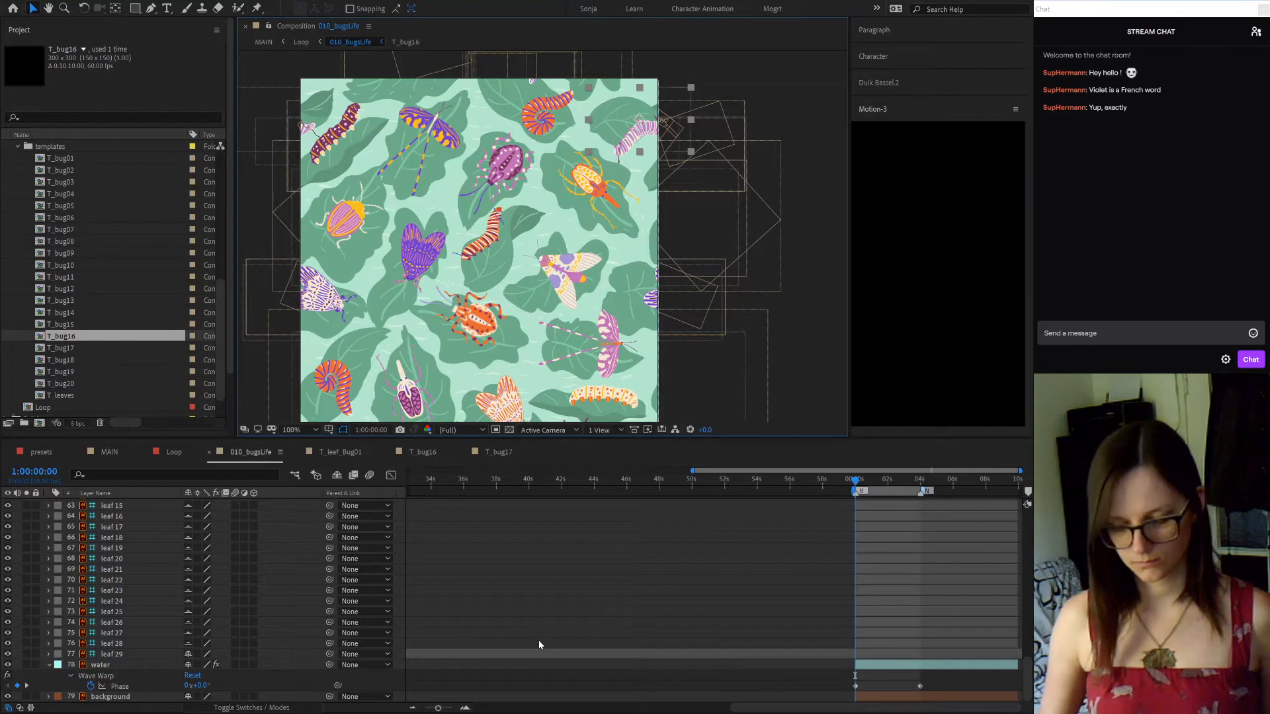
{"action": "scroll", "coordinate": [538, 641], "scroll_direction": "up", "scroll_amount": 2}
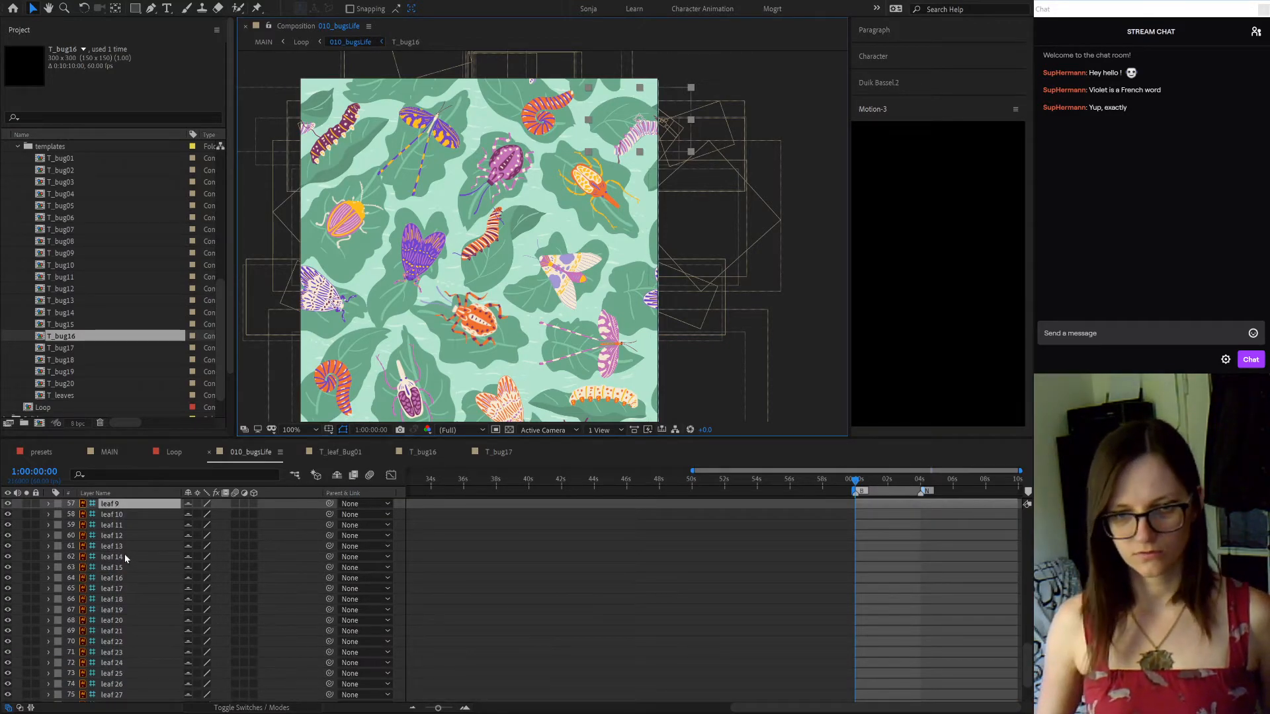
{"action": "scroll", "coordinate": [125, 558], "scroll_direction": "up", "scroll_amount": 1}
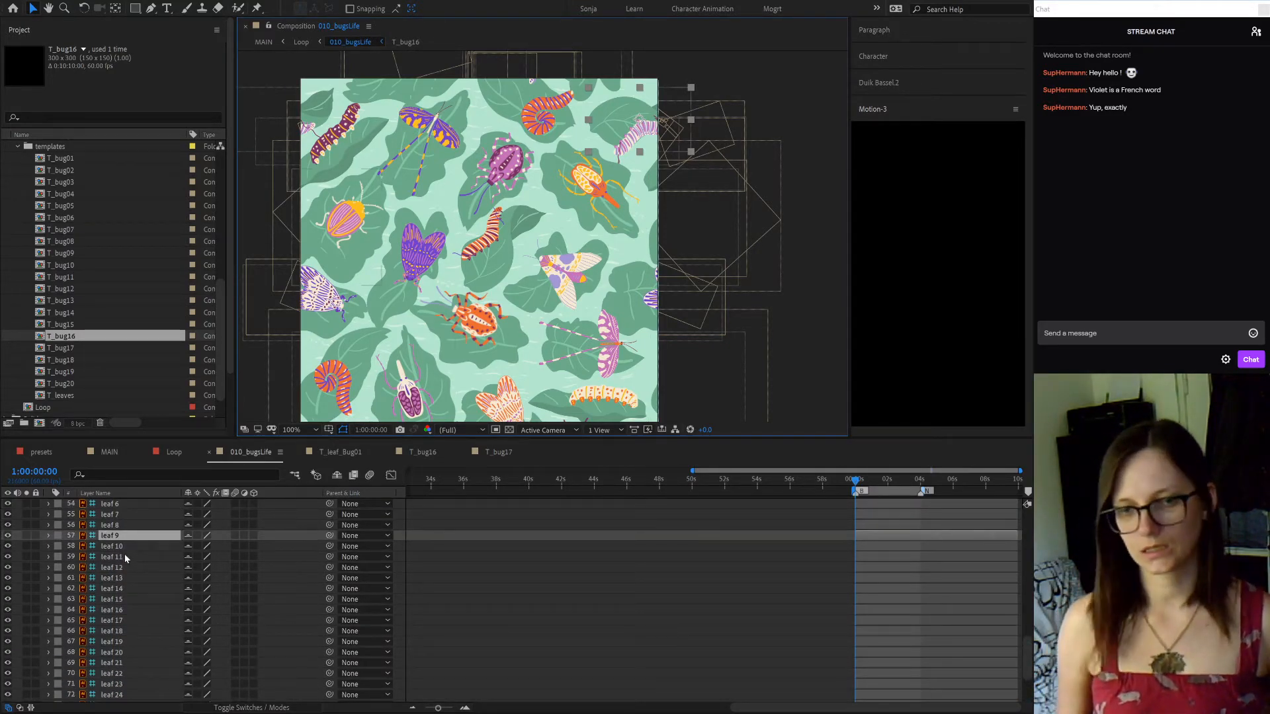
{"action": "key", "text": "KP_Enter"}
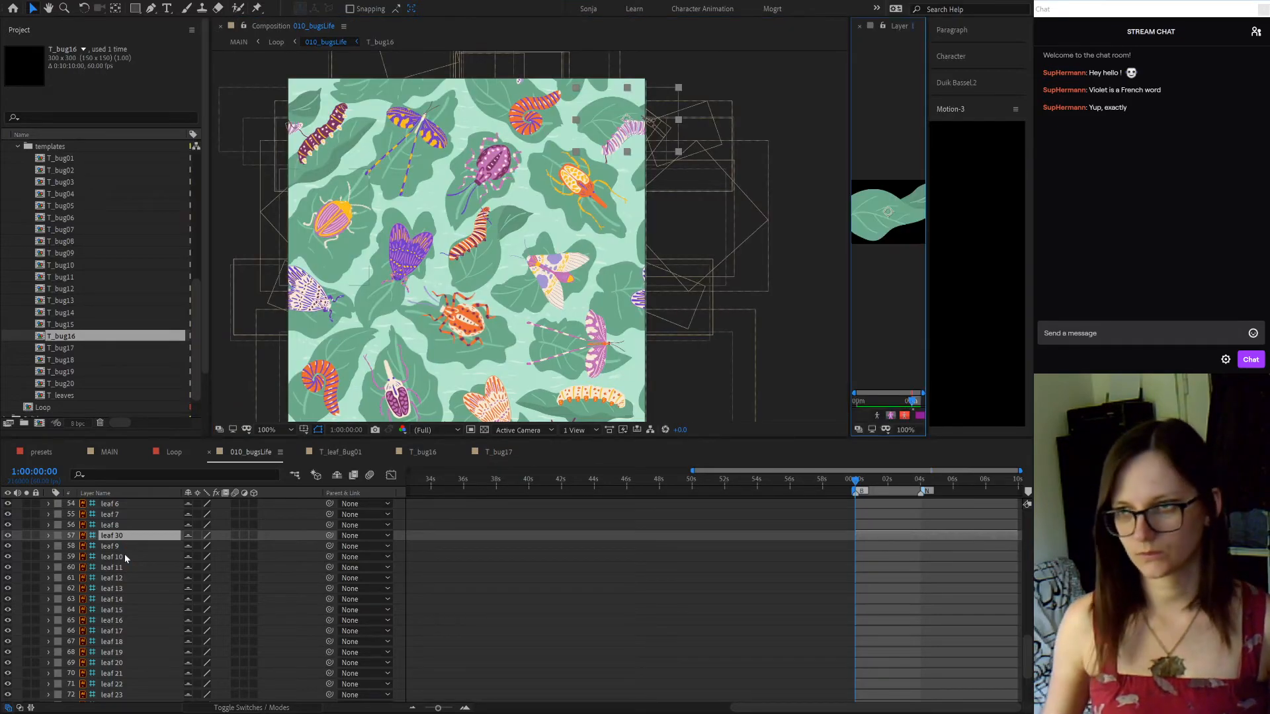
{"action": "left_click", "coordinate": [859, 25]}
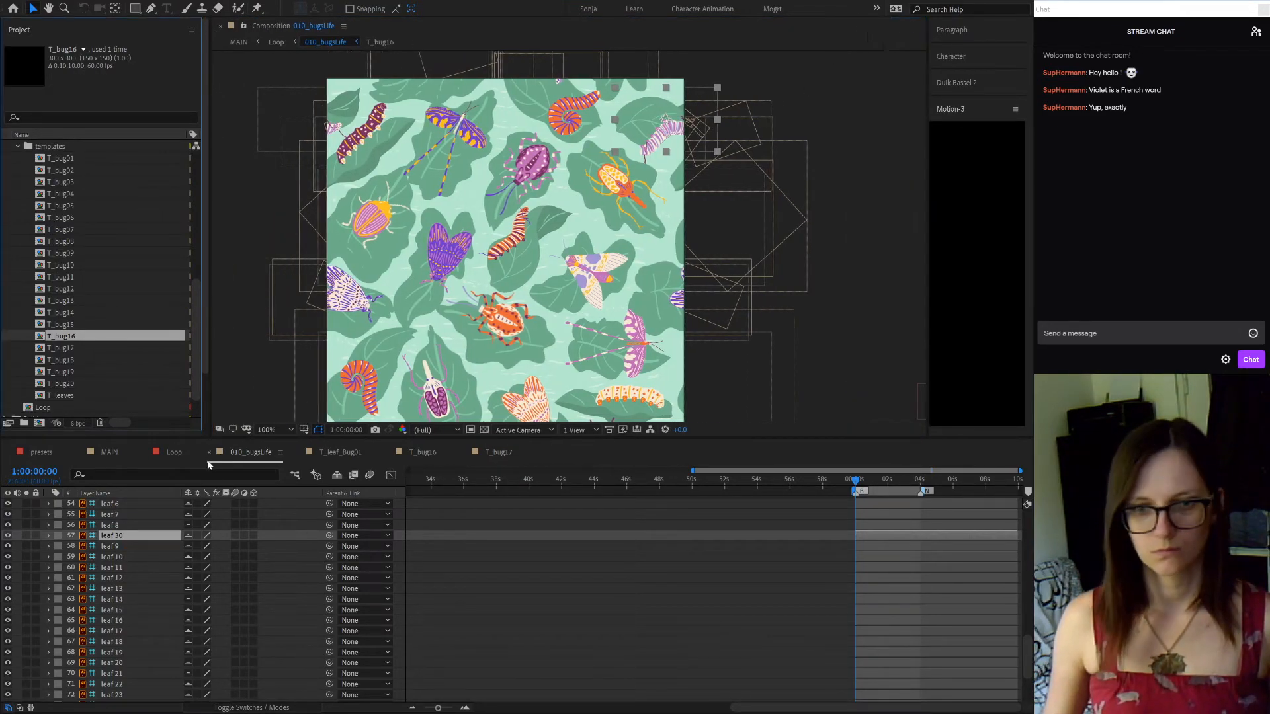
Rename the duplicated leaf layer to "leaf 9" and give it a yellow label
{"action": "left_click", "coordinate": [142, 538]}
{"action": "key", "text": "Return"}
{"action": "left_click", "coordinate": [141, 533]}
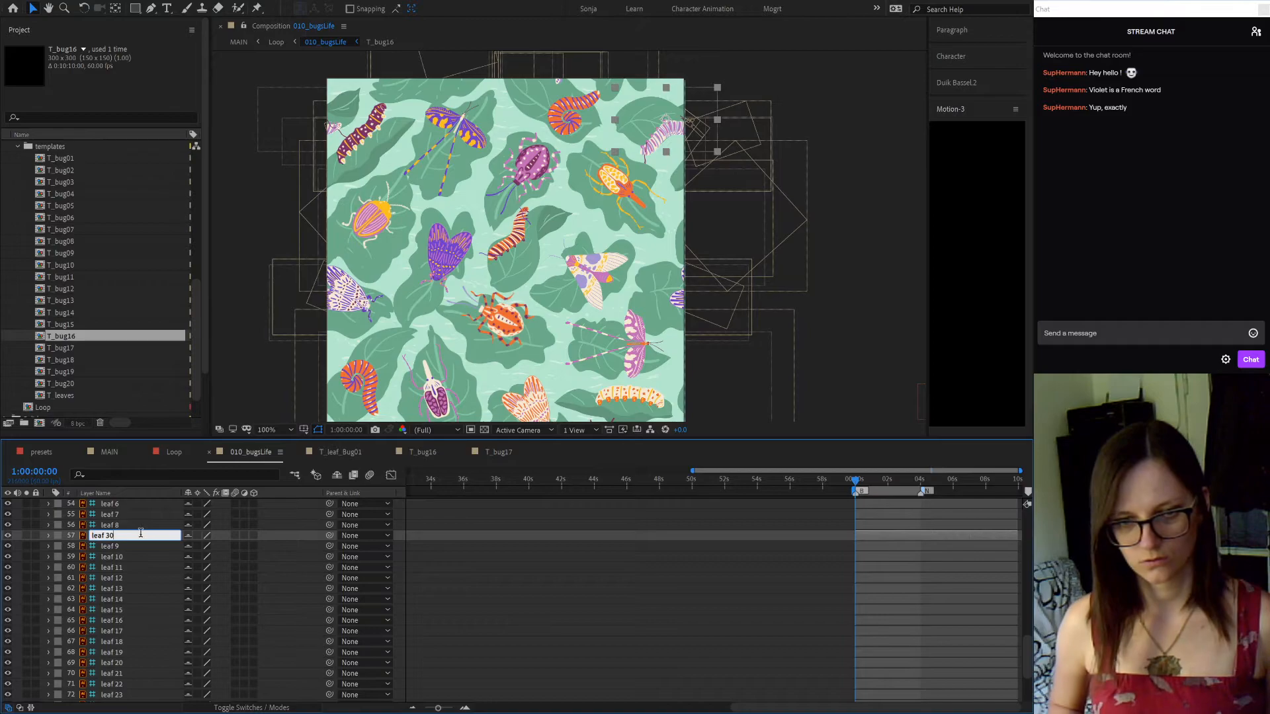
{"action": "key", "text": "BackSpace"}
{"action": "key", "text": "BackSpace"}
{"action": "type", "text": "0"}
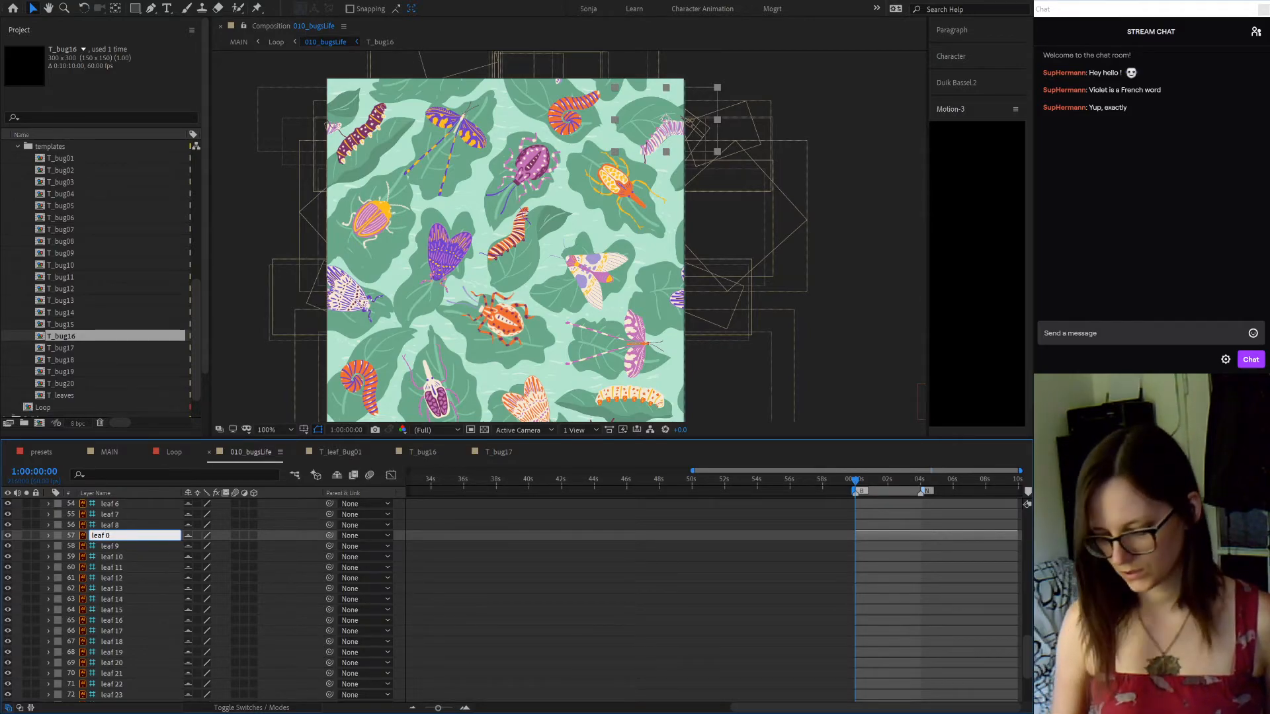
{"action": "key", "text": "Return"}
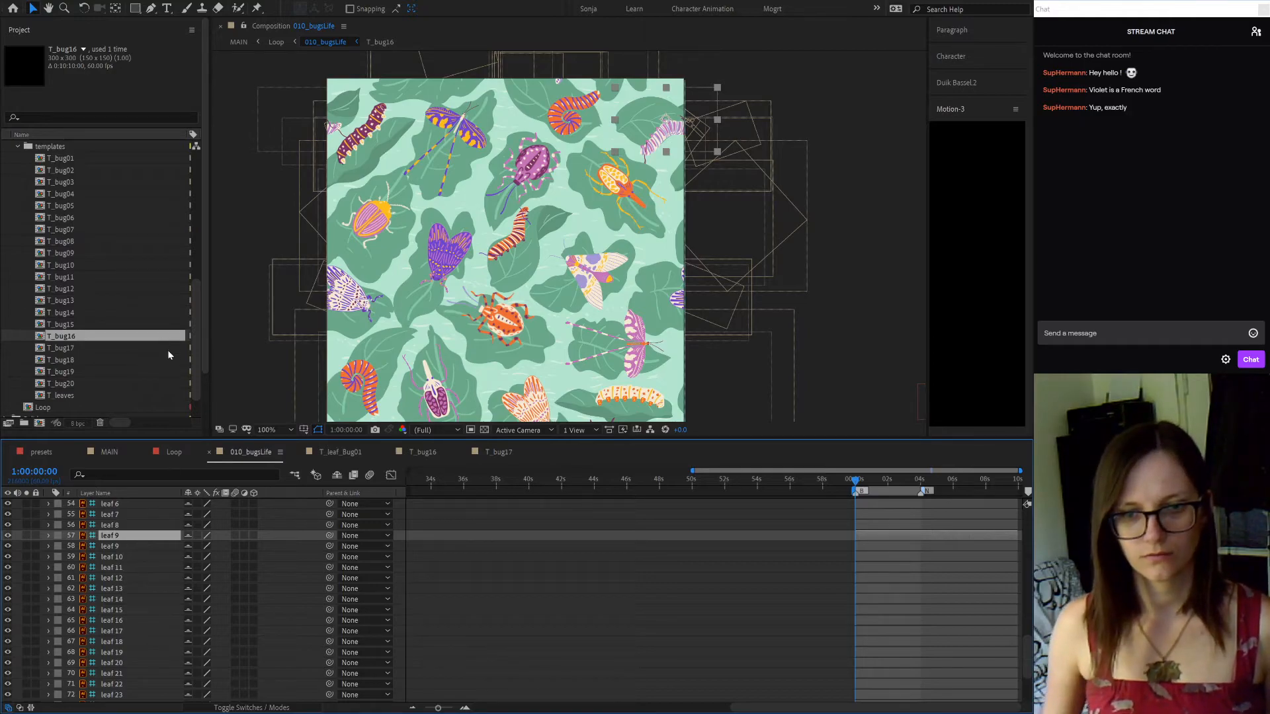
{"action": "key", "text": "Return"}
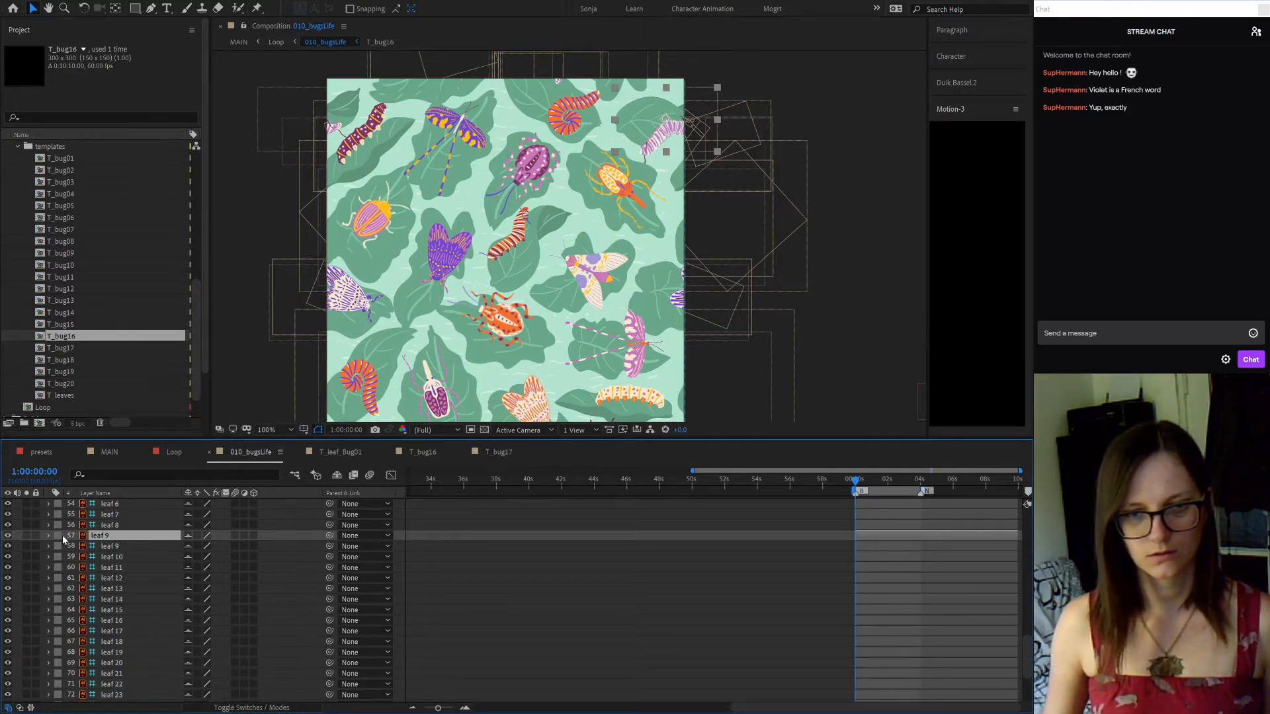
{"action": "left_click", "coordinate": [109, 378]}
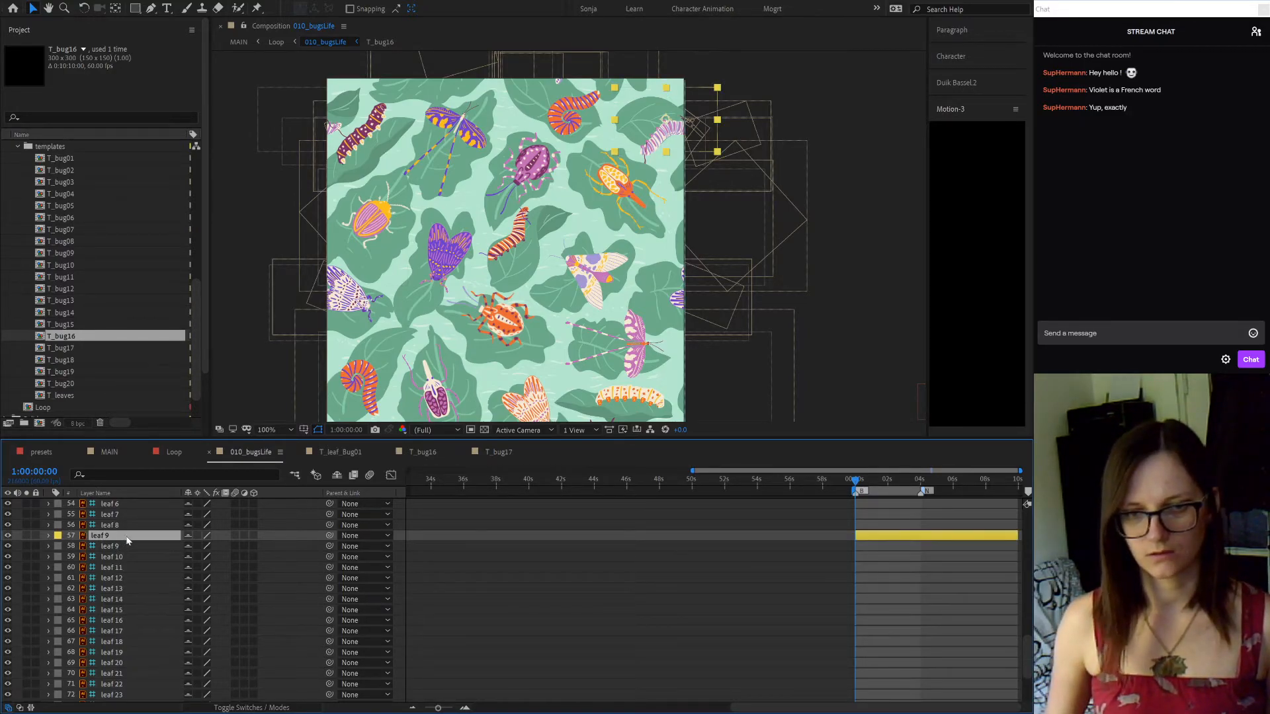
Move the yellow leaf 9 layer directly below T_bug16 and parent T_bug16 to it
{"action": "left_click_drag", "start_coordinate": [125, 535], "coordinate": [141, 597]}
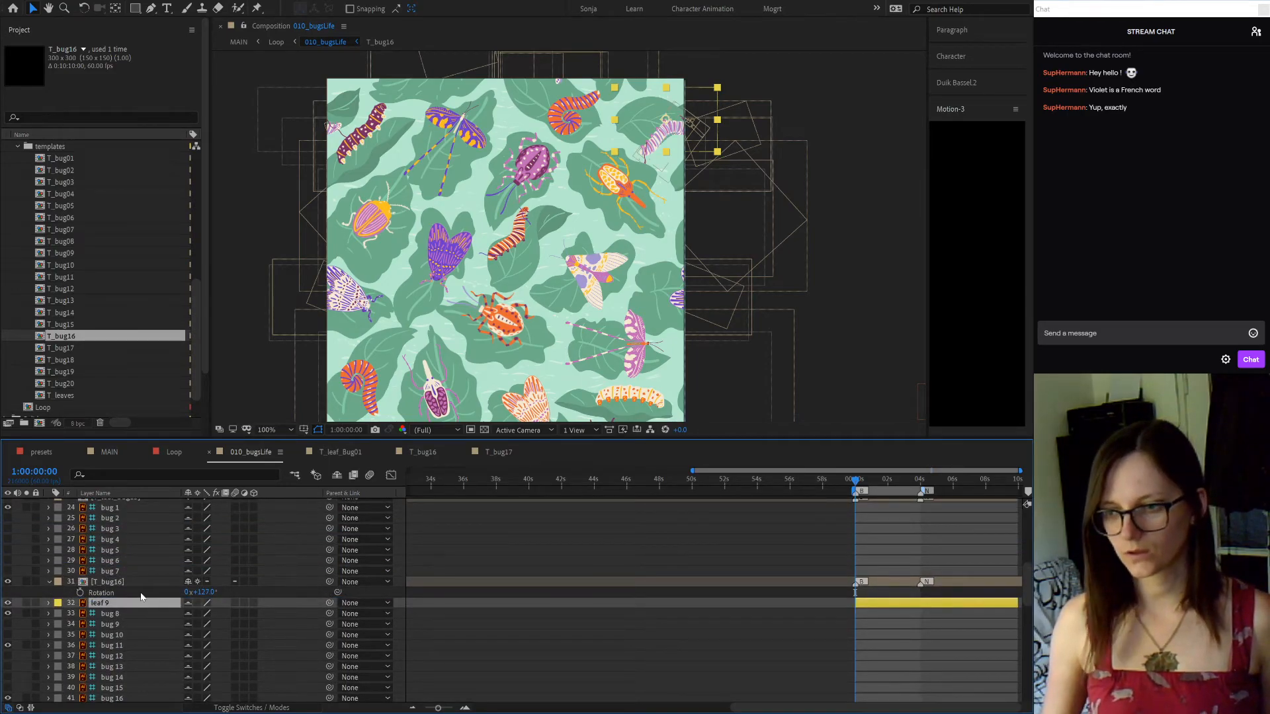
{"action": "left_click_drag", "start_coordinate": [328, 585], "coordinate": [149, 605]}
{"action": "left_click", "coordinate": [284, 588]}
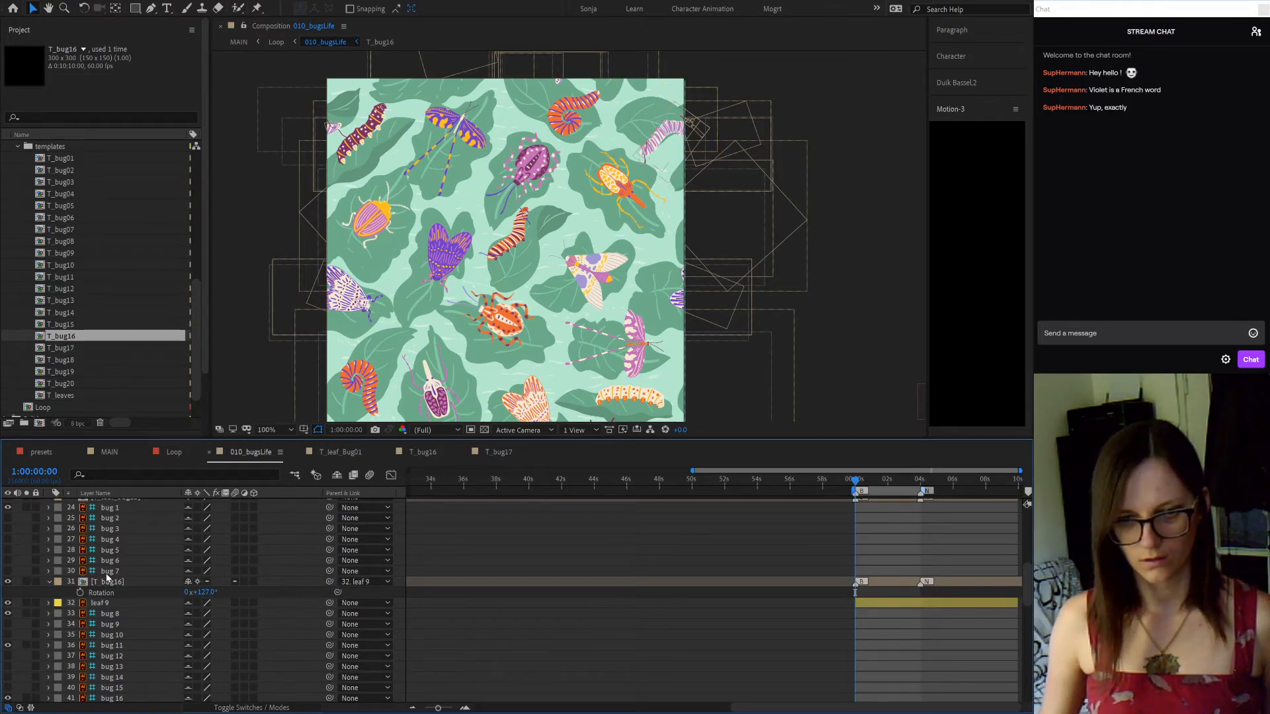
Precompose the T_bug16 and yellow leaf 9 layers together as T_leaf_bug16
{"action": "left_click", "coordinate": [120, 582]}
{"action": "left_click", "coordinate": [125, 602], "text": "ctrl"}
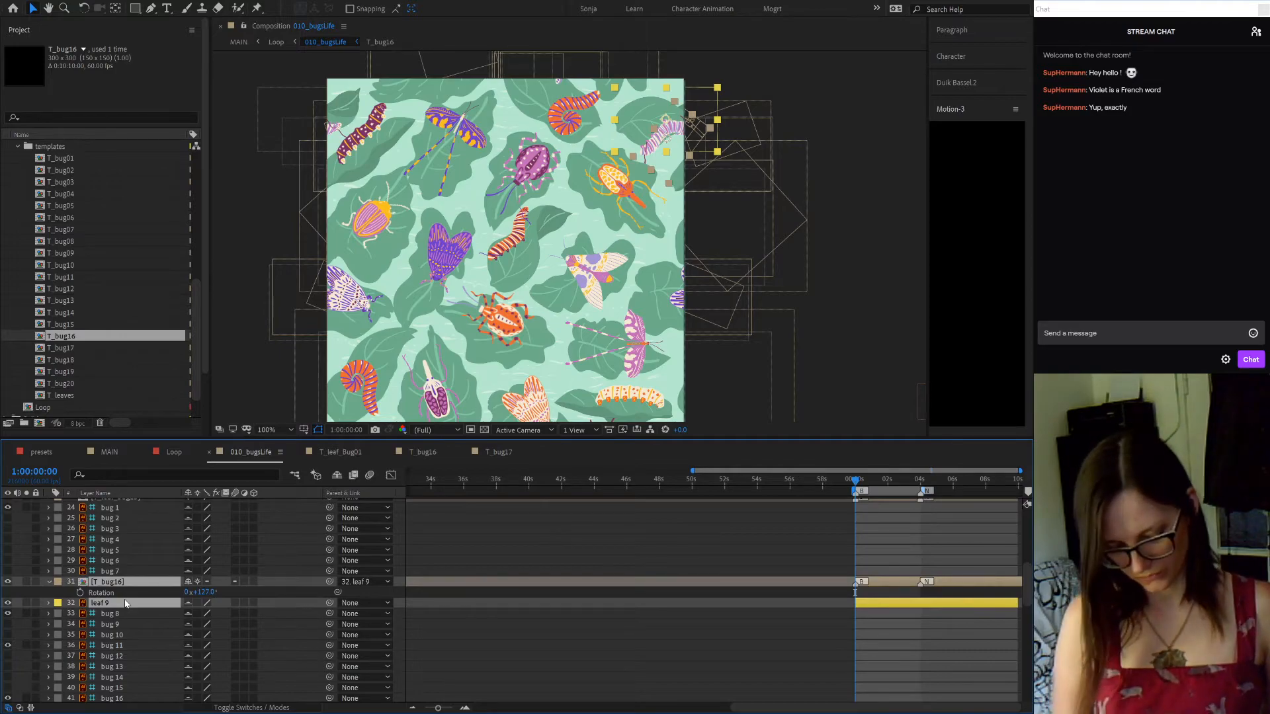
{"action": "key", "text": "ctrl+shift+c"}
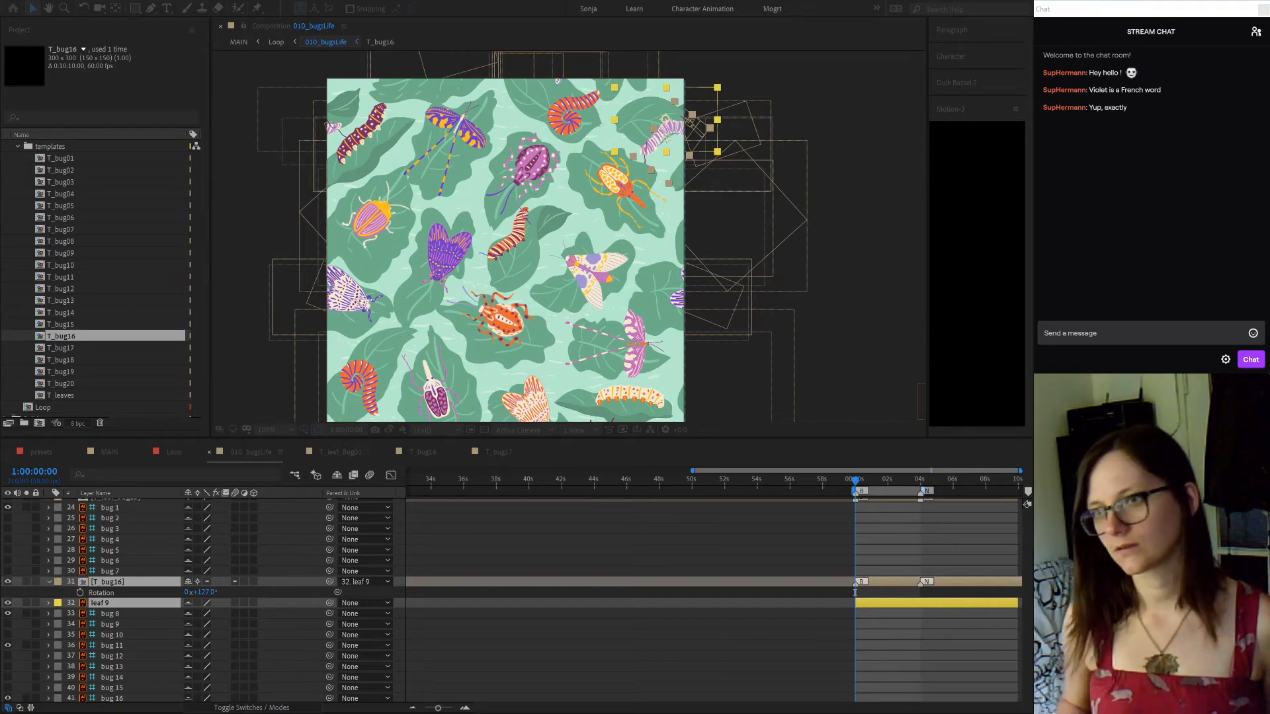
{"action": "key", "text": "Return"}
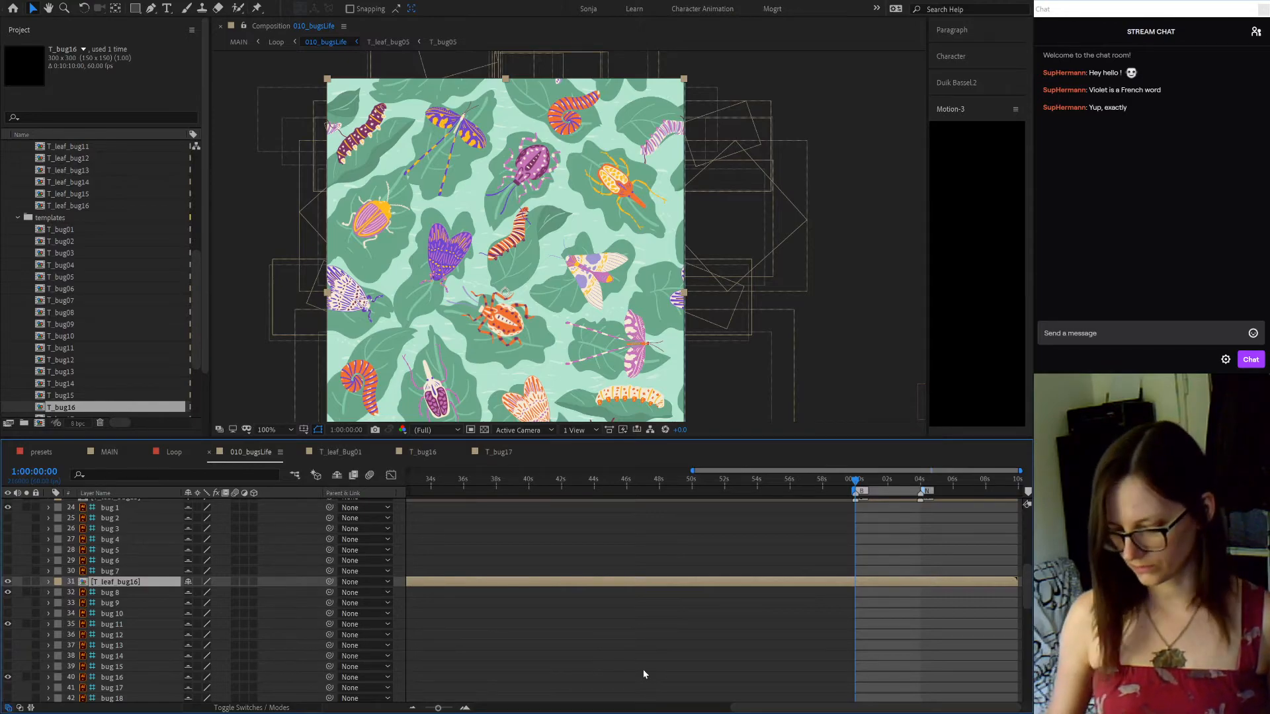
Add layer markers to T_leaf_bug16 at 1:00:00:00 and 1:00:04:00, and move the layer directly below T_leaf_bug15
{"action": "key", "text": "alt+bracketleft"}
{"action": "key", "text": "k"}
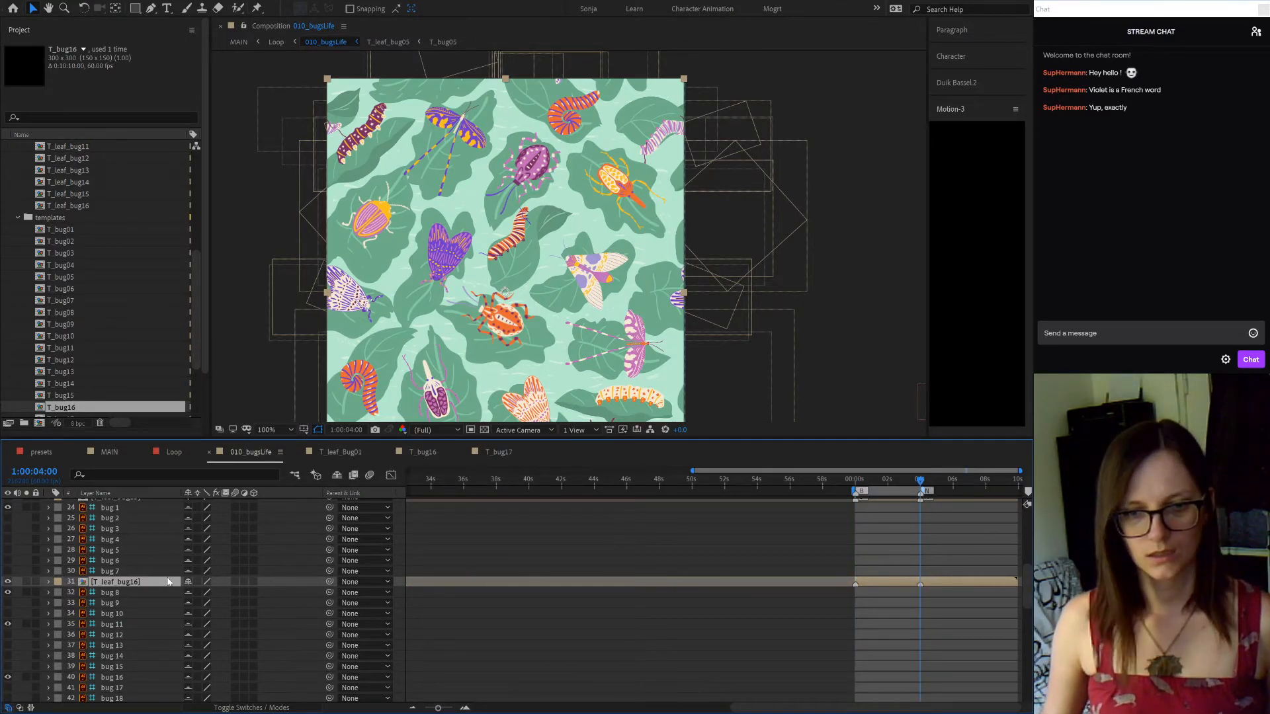
{"action": "left_click_drag", "start_coordinate": [157, 498], "coordinate": [157, 596]}
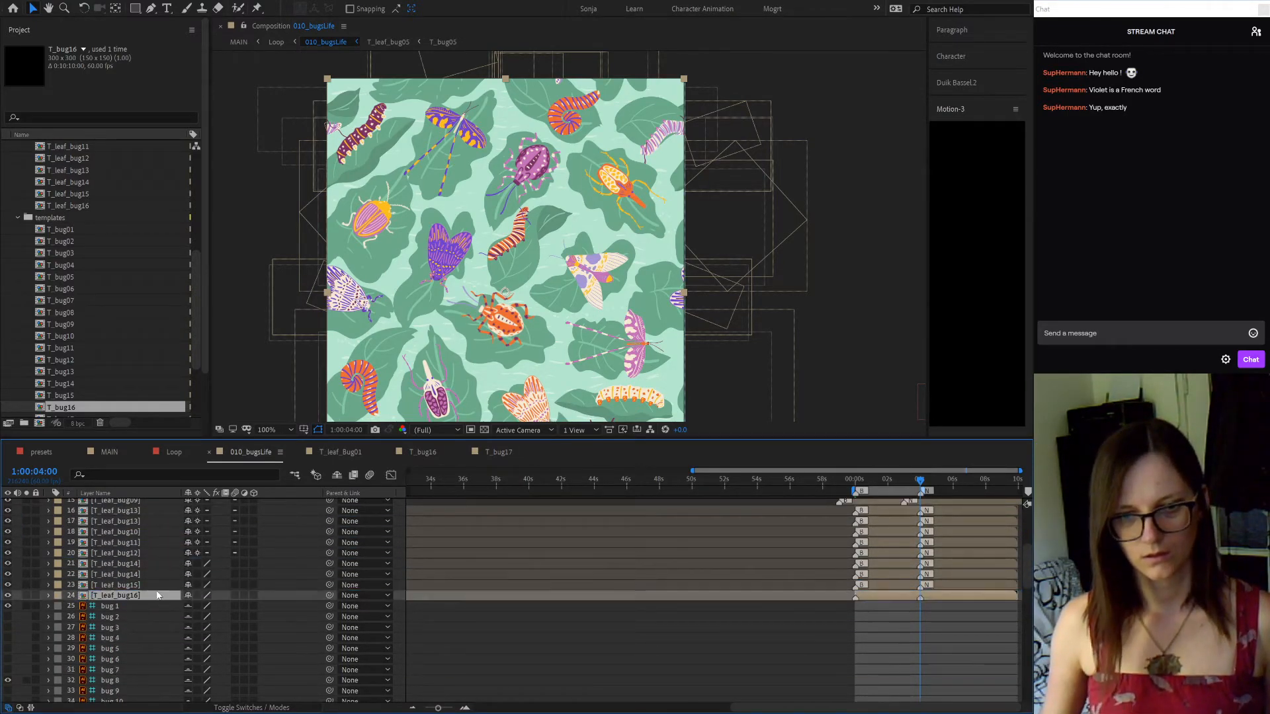
{"action": "scroll", "coordinate": [887, 624], "scroll_direction": "up", "scroll_amount": 2}
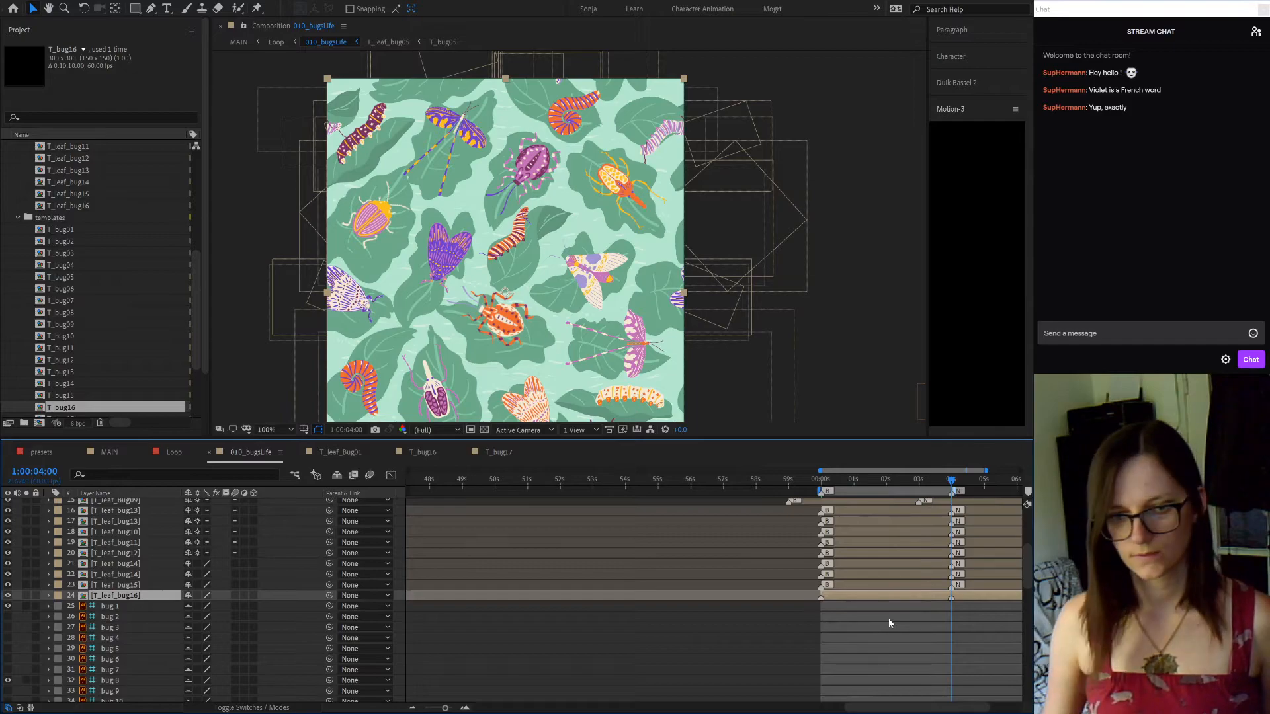
Open the T_leaf_bug16 composition, reveal the leaf 9 layer's Position and centre the leaf in the frame
{"action": "double_click", "coordinate": [161, 598]}
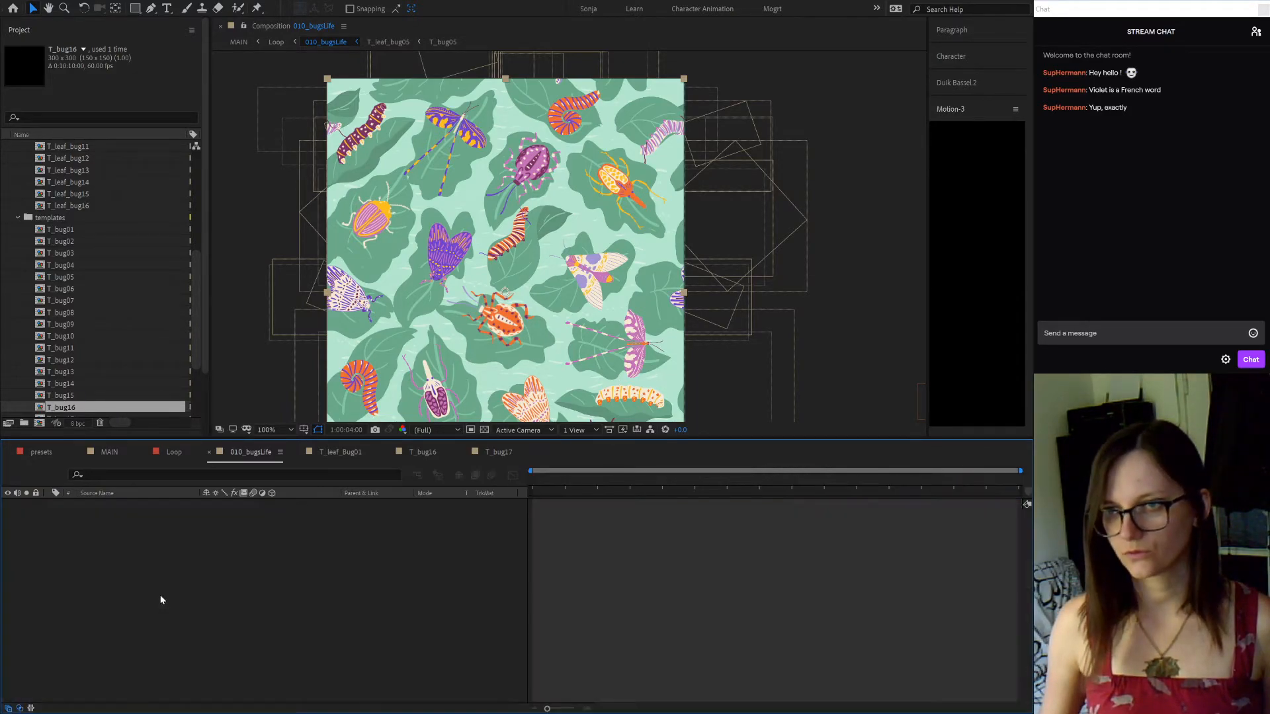
{"action": "scroll", "coordinate": [780, 276], "scroll_direction": "down", "scroll_amount": 2}
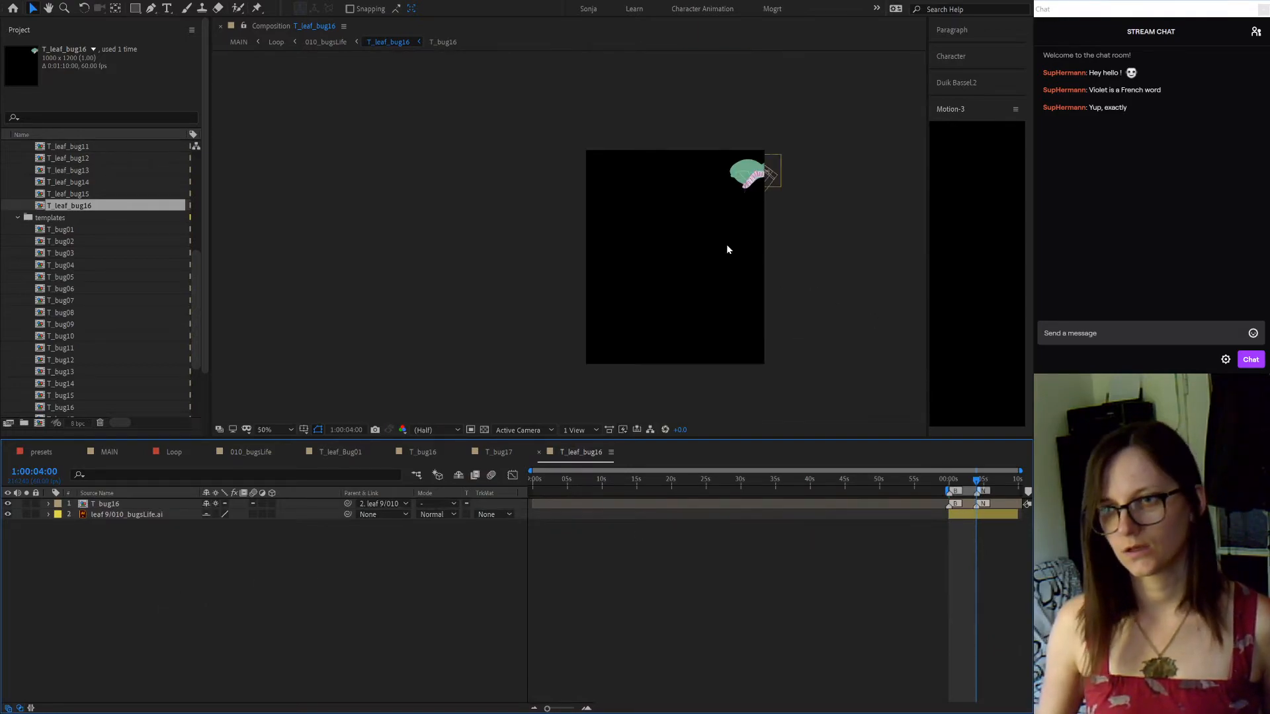
{"action": "left_click", "coordinate": [966, 514]}
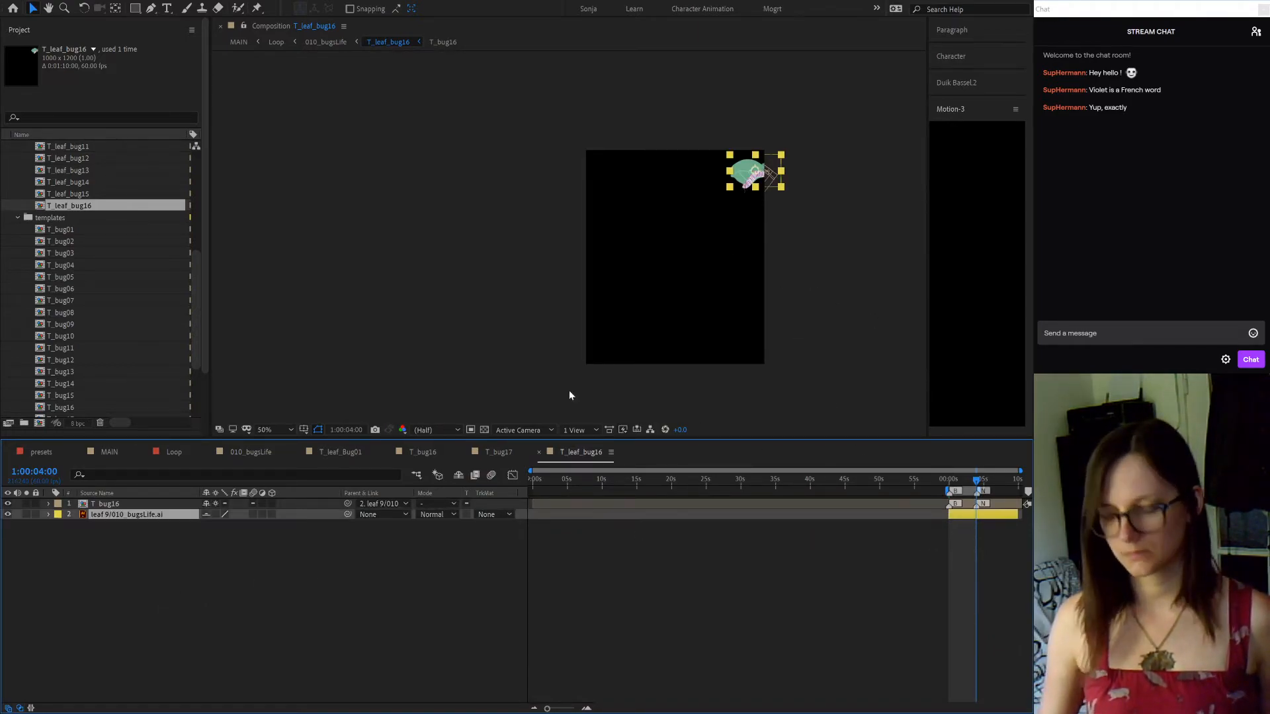
{"action": "key", "text": "p"}
{"action": "left_click", "coordinate": [119, 526]}
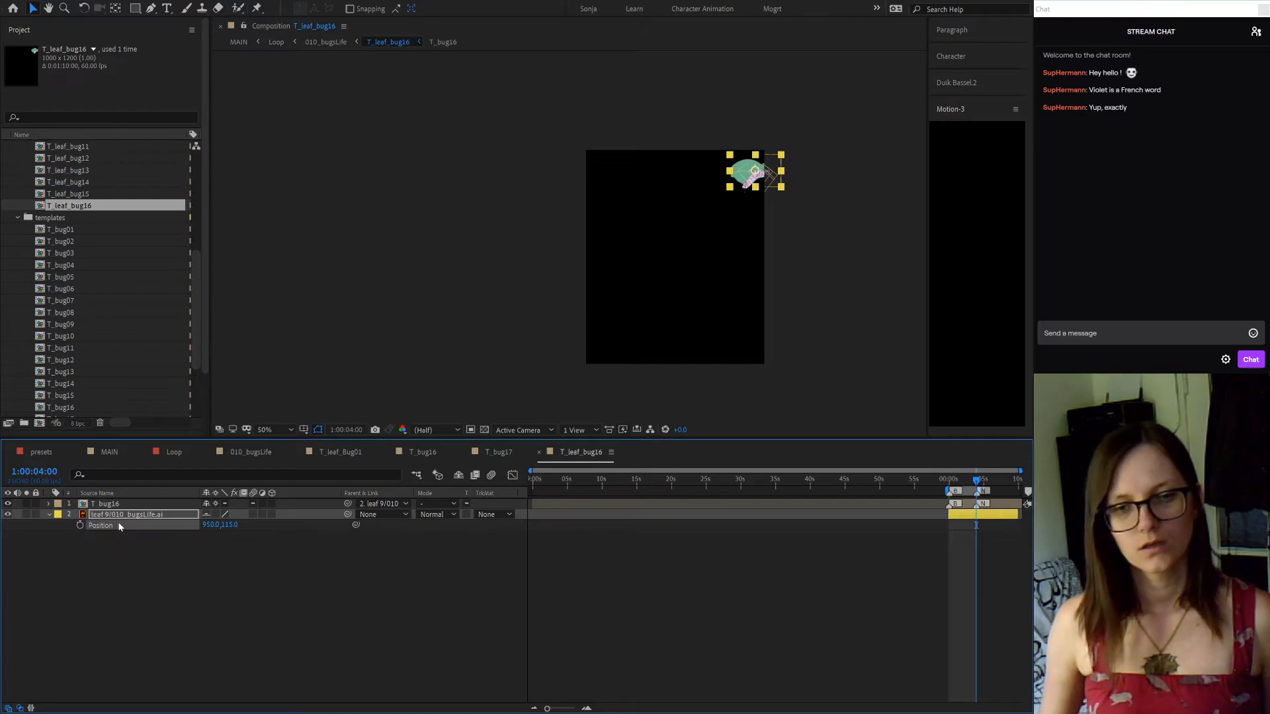
{"action": "key", "text": "ctrl+Home"}
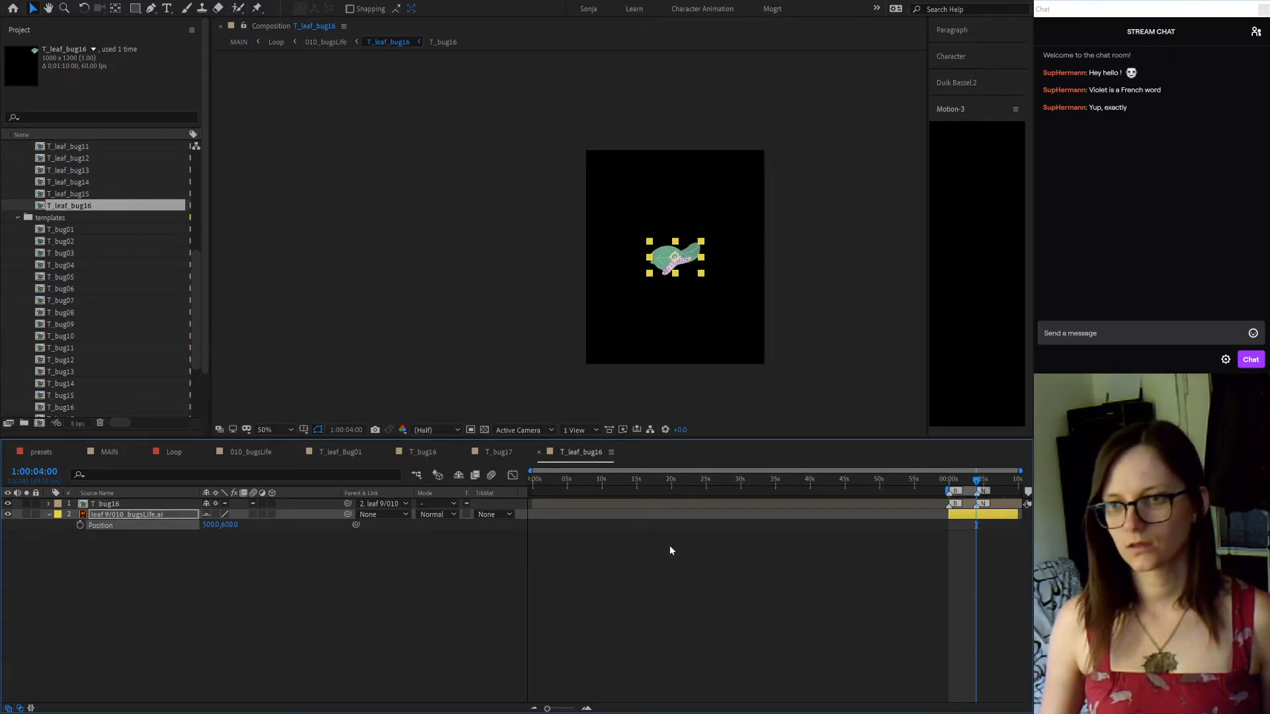
{"action": "scroll", "coordinate": [678, 258], "scroll_direction": "up", "scroll_amount": 1}
{"action": "left_click", "coordinate": [763, 688]}
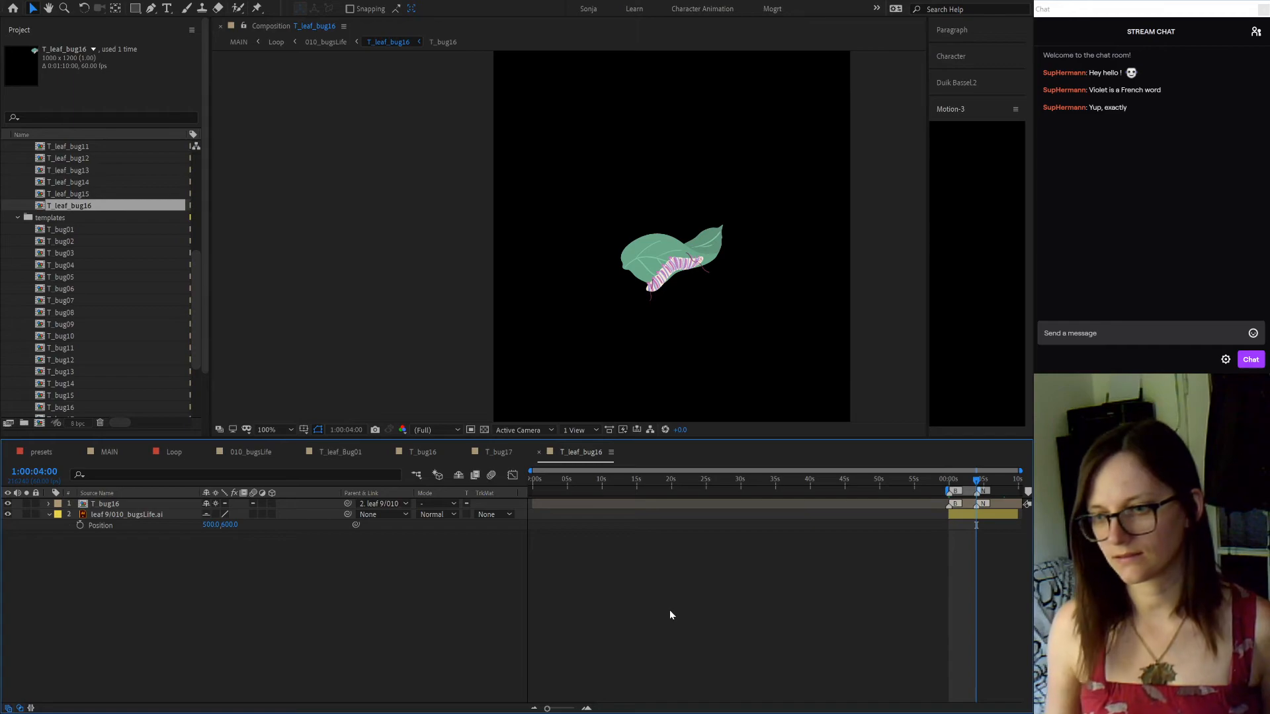
Set the T_leaf_bug16 composition's size to 500 x 500 px
{"action": "key", "text": "ctrl+k"}
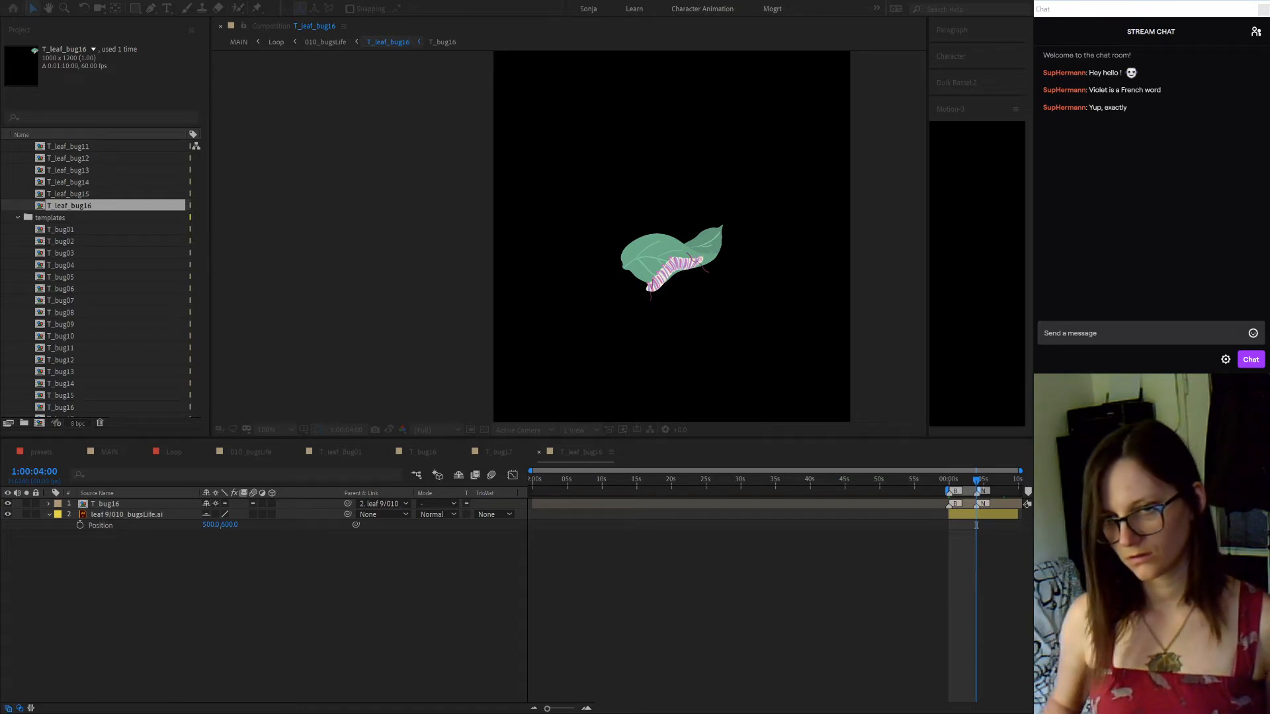
{"action": "key", "text": "Return"}
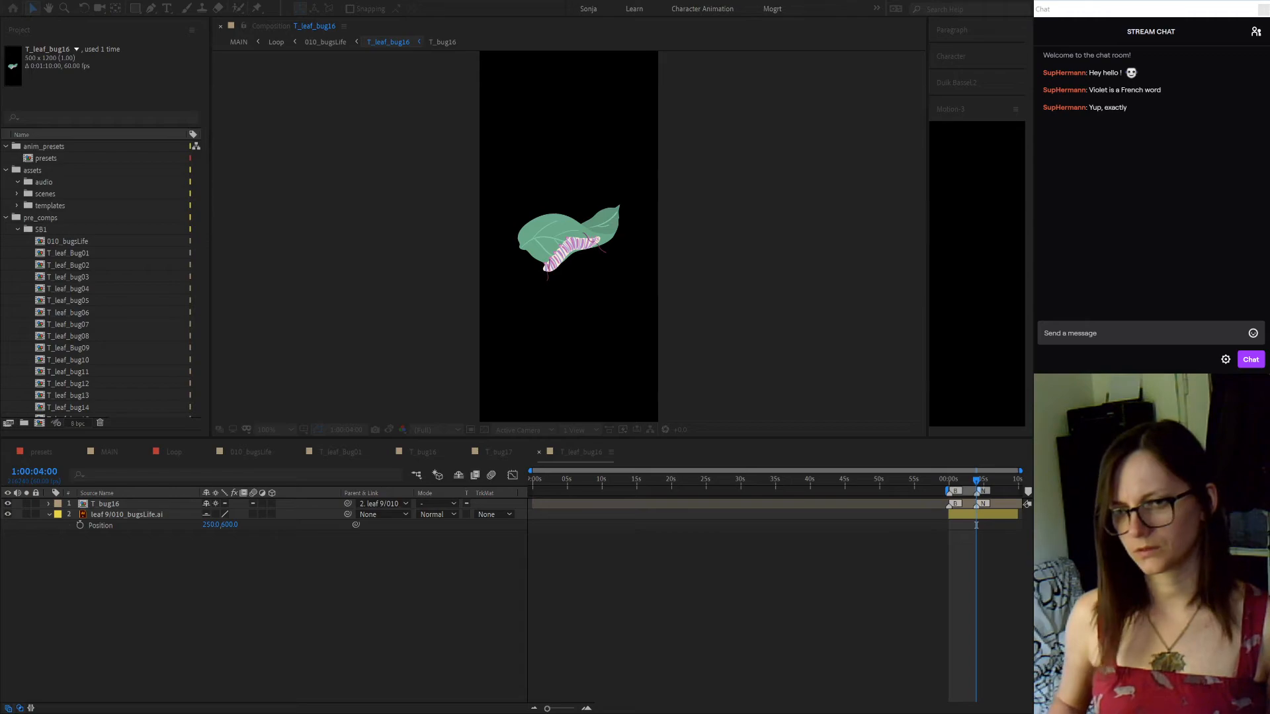
{"action": "type", "text": "500"}
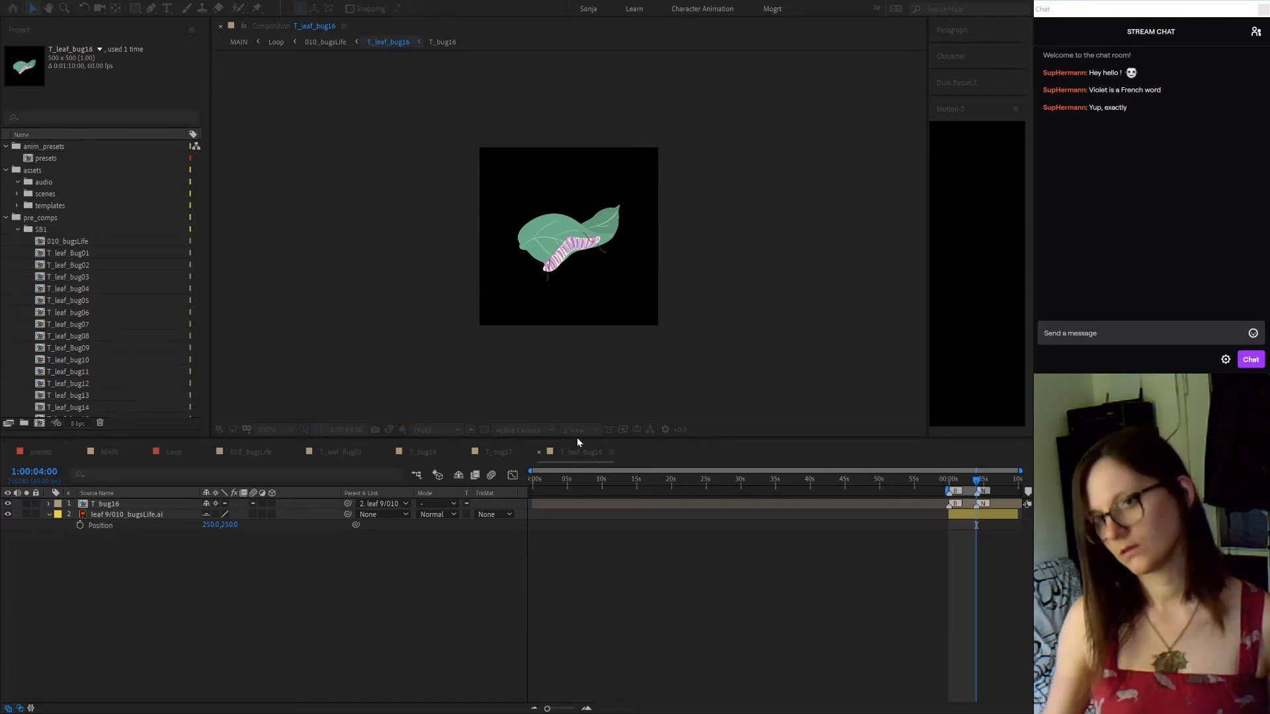
Set the T_leaf_bug16 composition's size to 400 x 300 px and save the project
{"action": "type", "text": "300"}
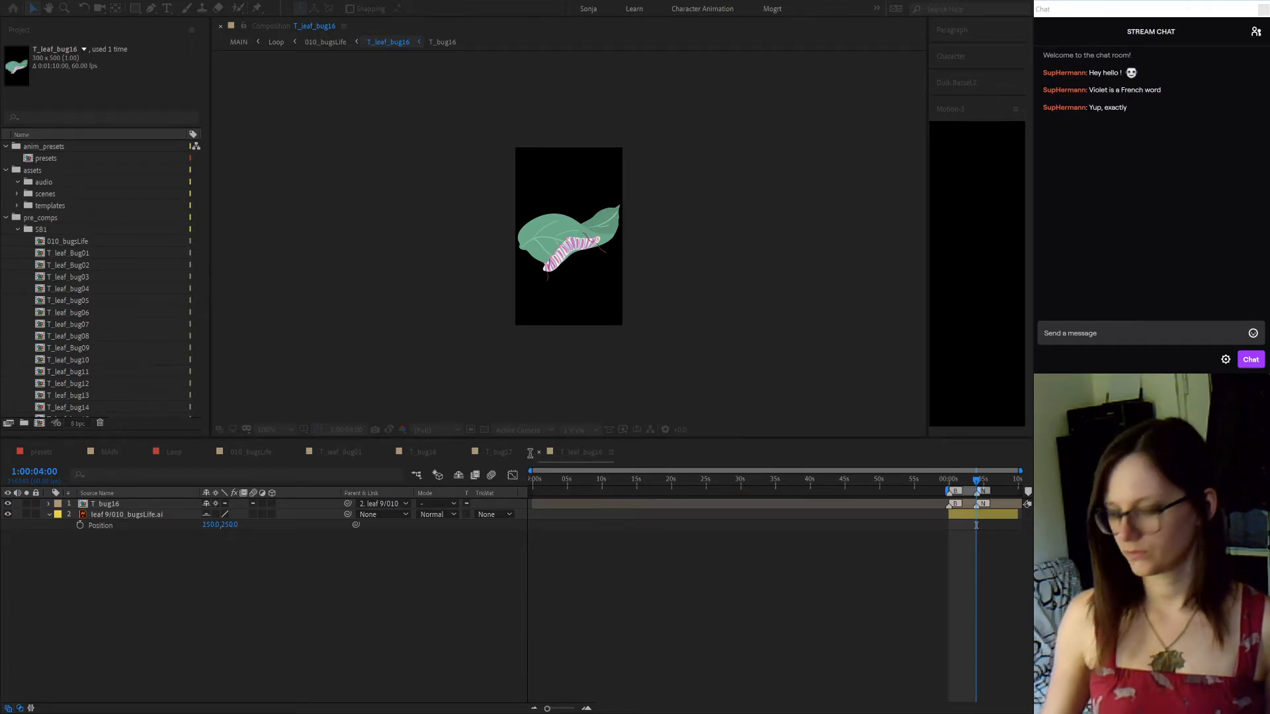
{"action": "type", "text": "400"}
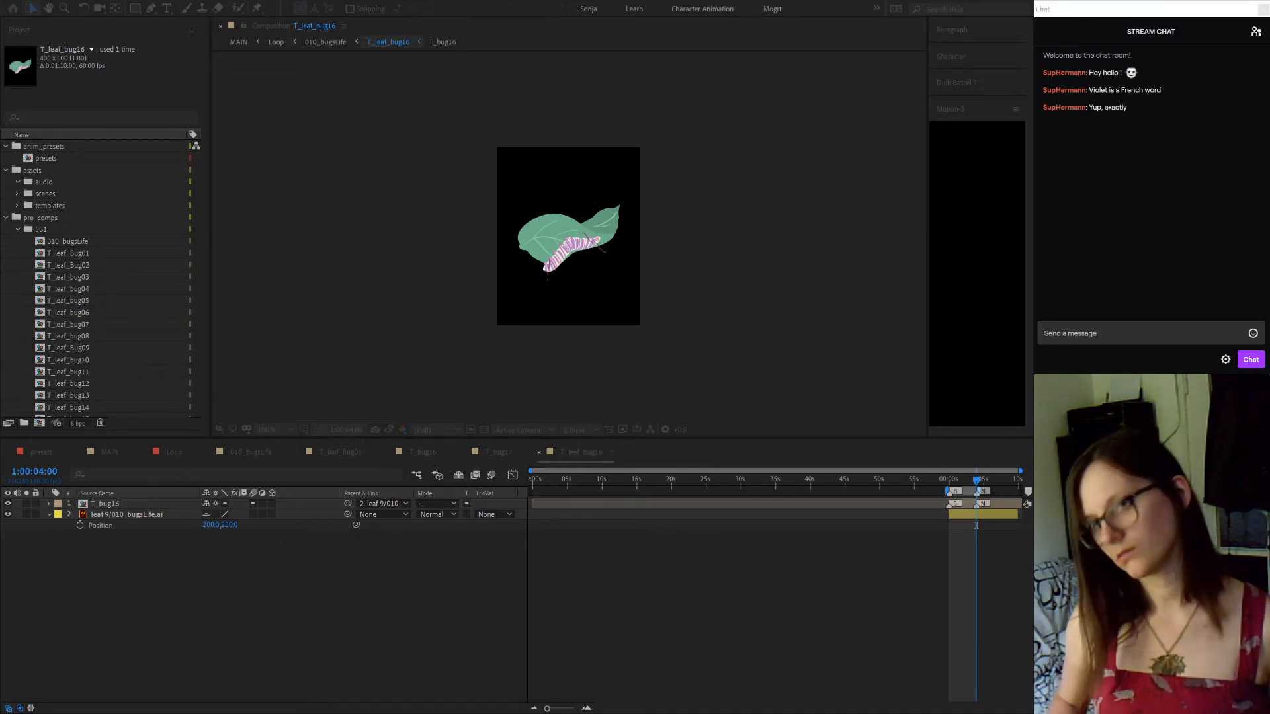
{"action": "type", "text": "400"}
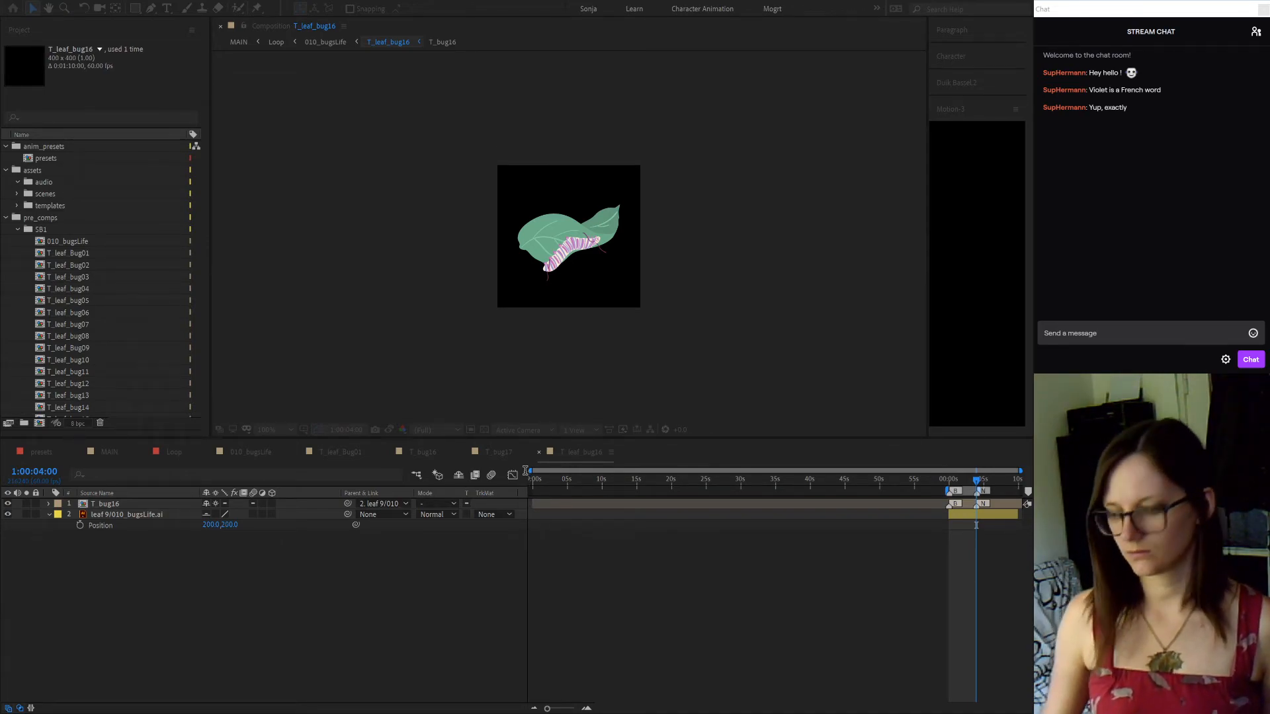
{"action": "type", "text": "300"}
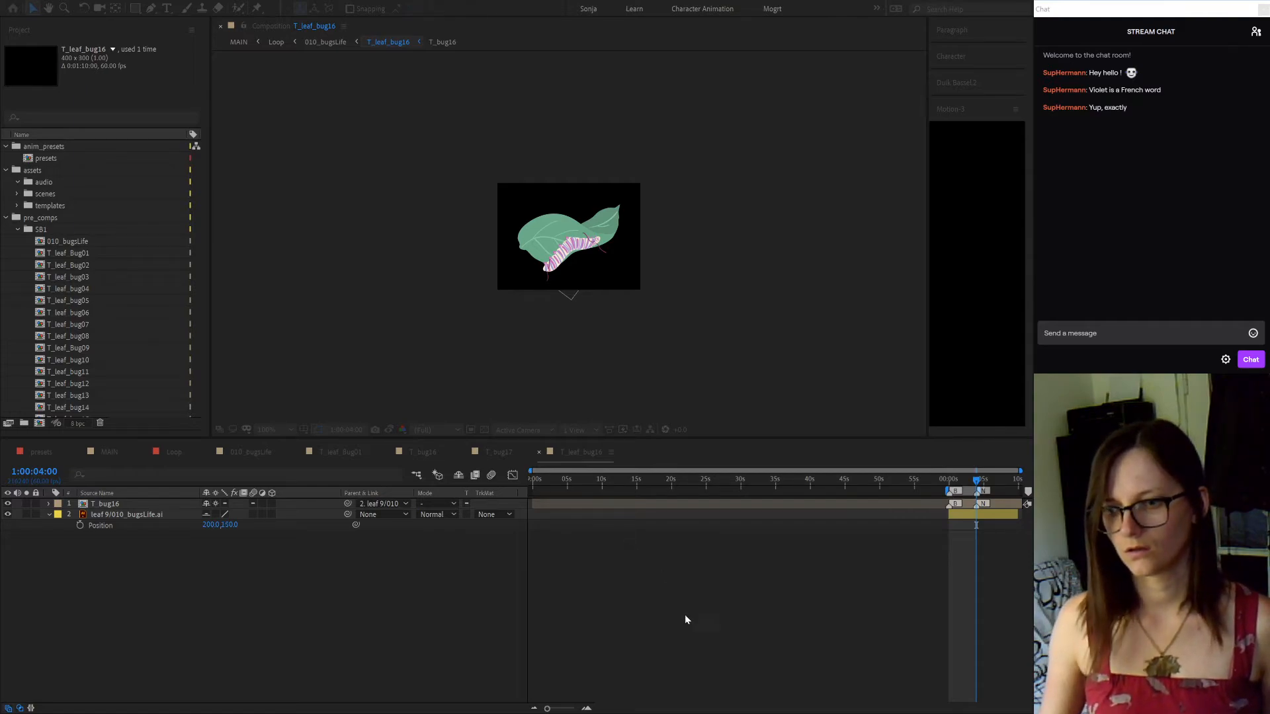
{"action": "left_click", "coordinate": [708, 651]}
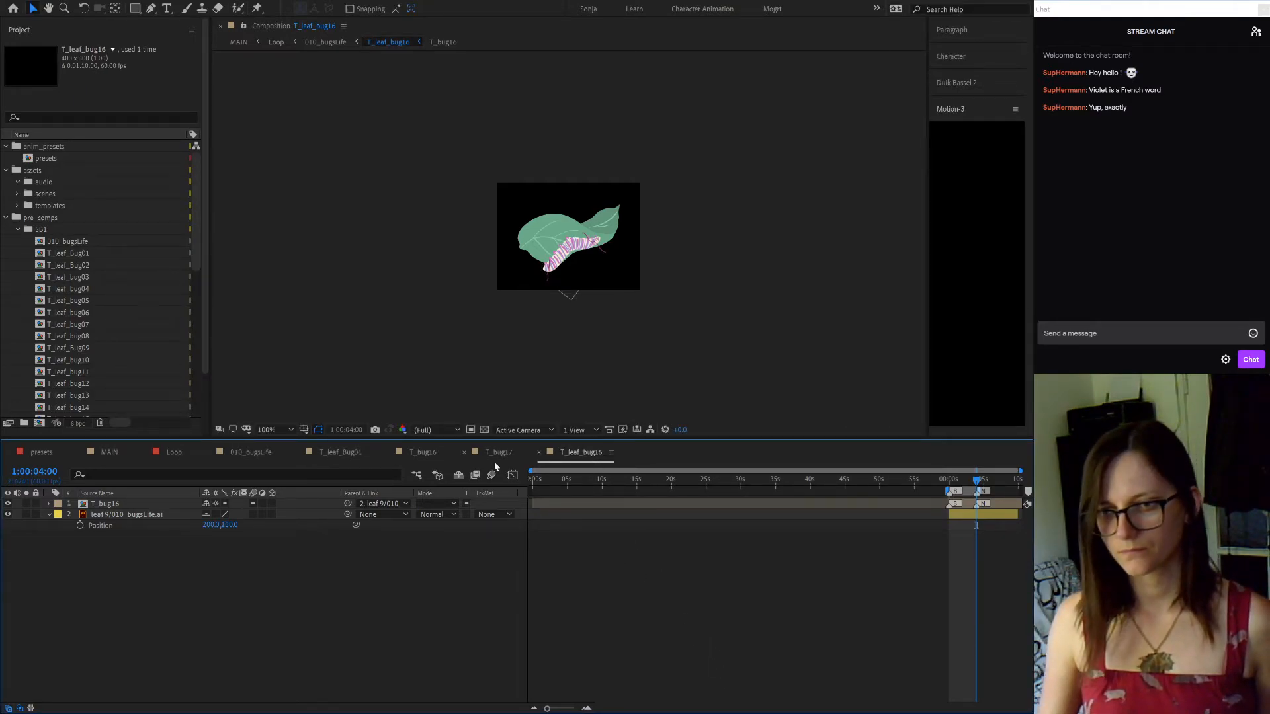
{"action": "left_click", "coordinate": [260, 451]}
{"action": "left_click", "coordinate": [589, 455]}
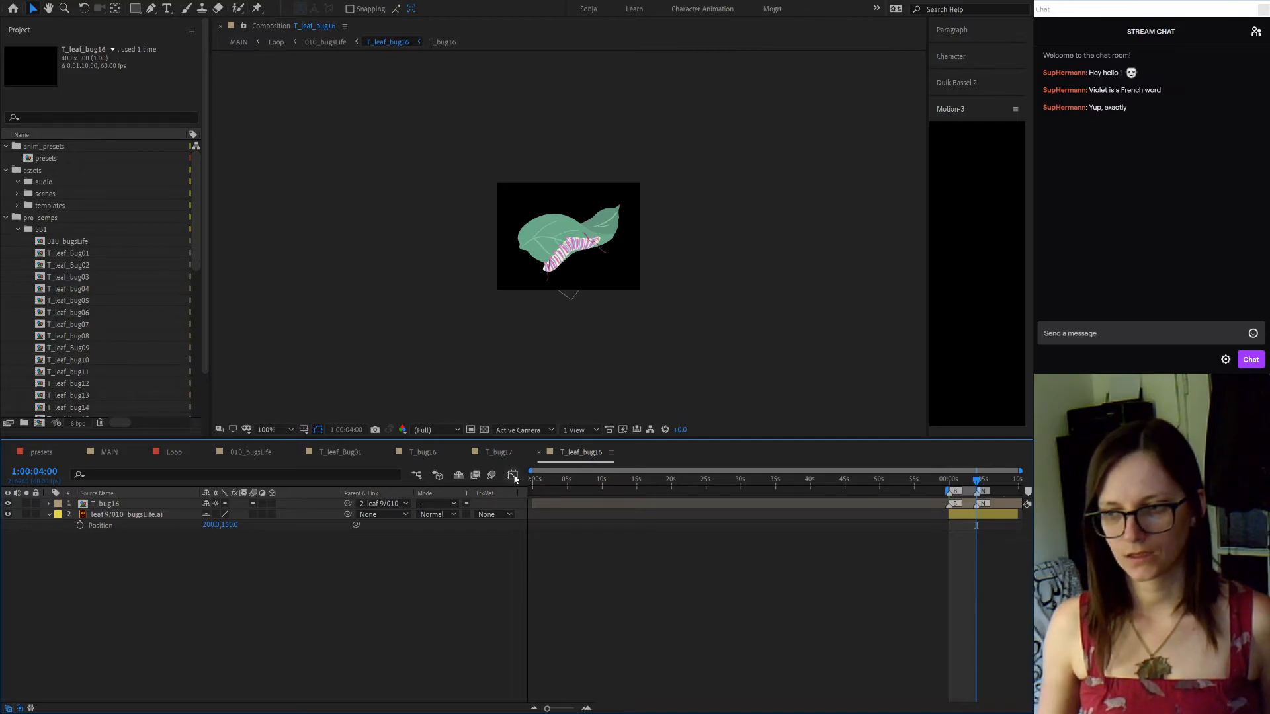
{"action": "key", "text": "ctrl+s"}
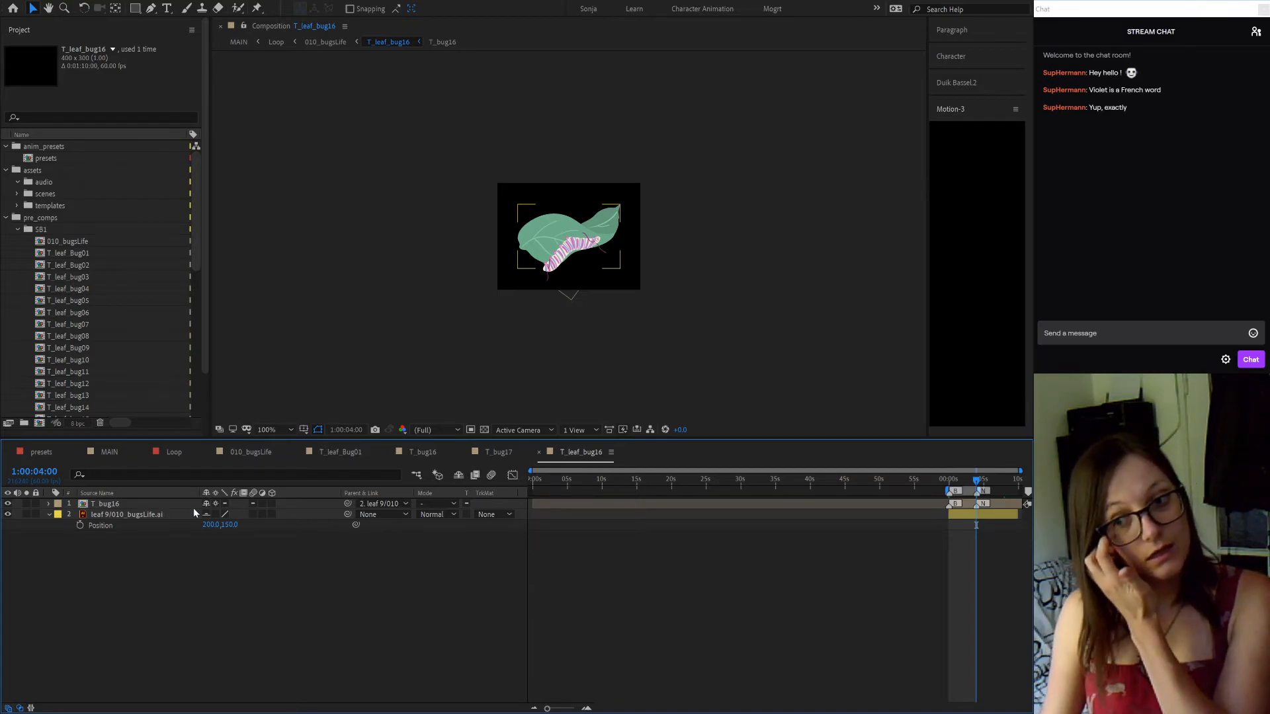
{"action": "left_click", "coordinate": [500, 451]}
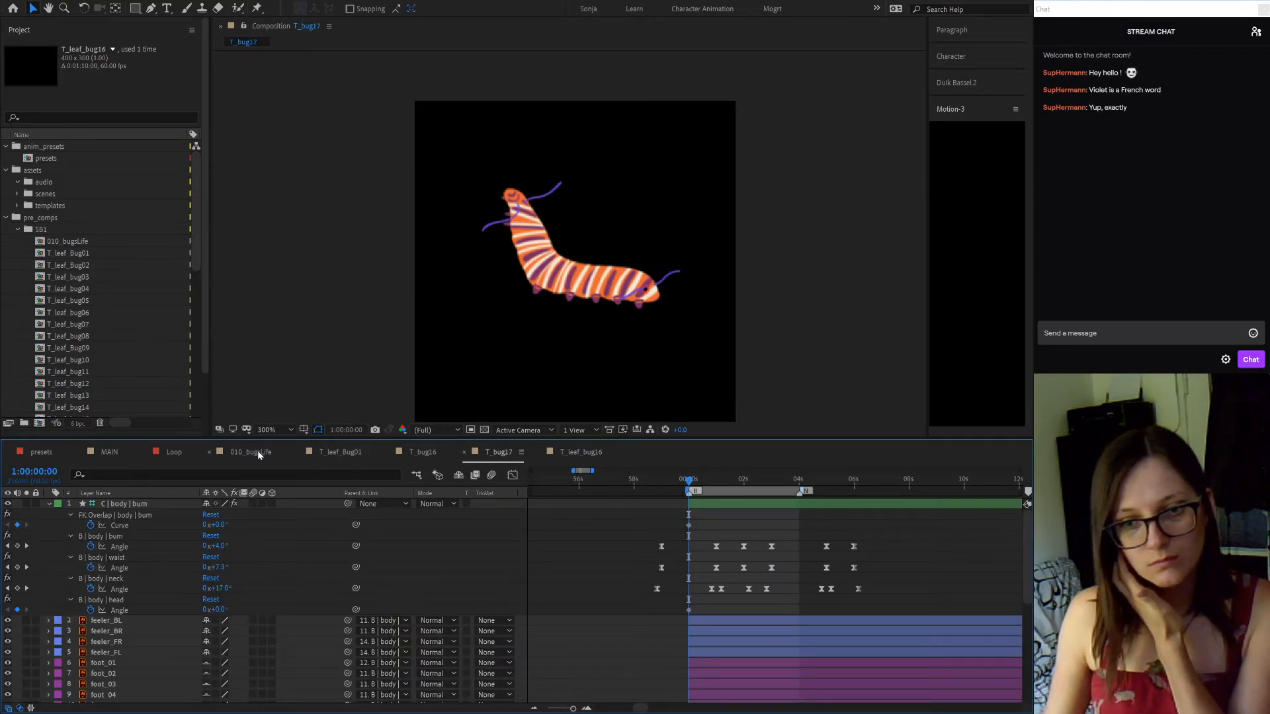
{"action": "left_click", "coordinate": [347, 454]}
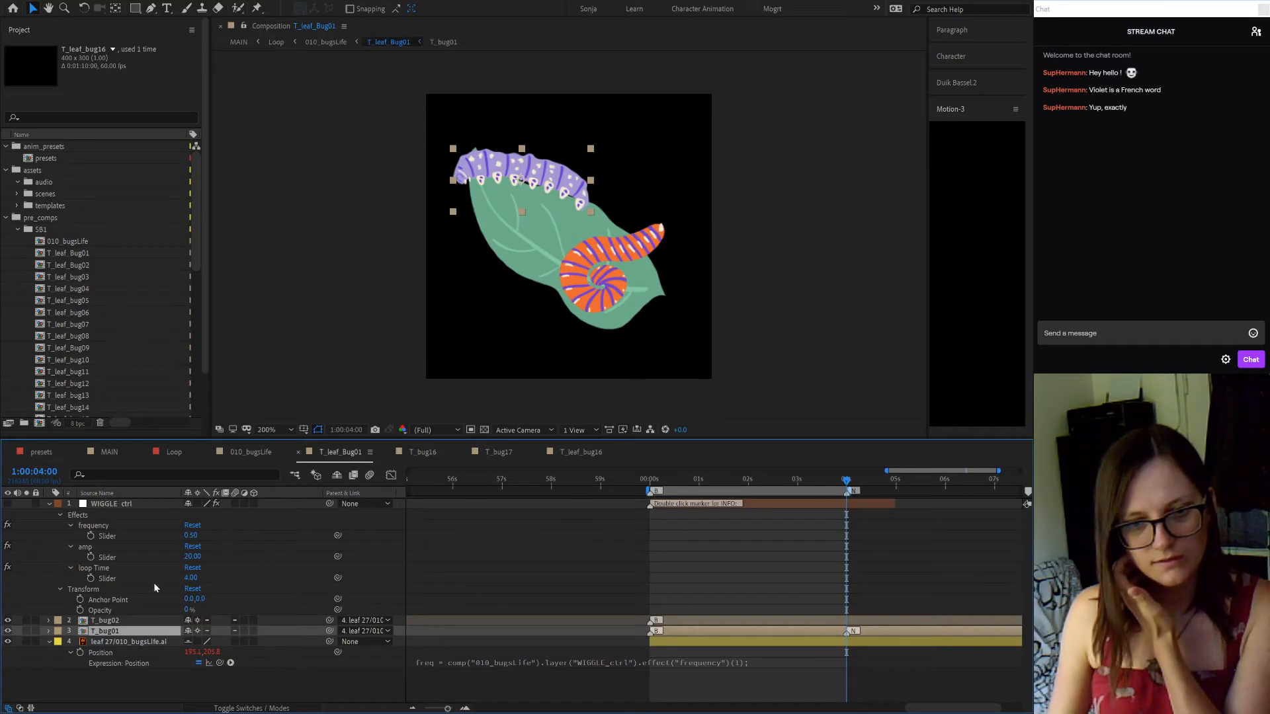
{"action": "left_click", "coordinate": [127, 641]}
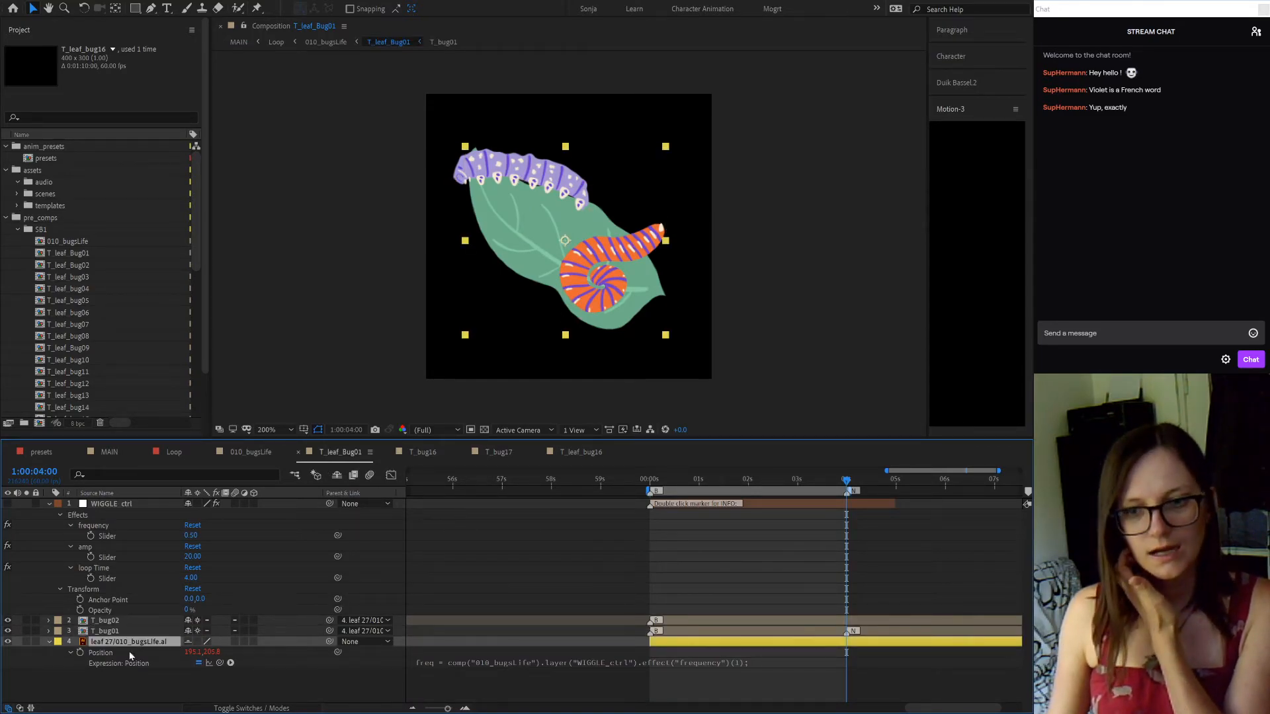
Duplicate T_leaf_bug16 in 010_bugsLife and move the upper copy over the pale caterpillar near the pattern's upper-right corner, at about 930, 115
{"action": "left_click", "coordinate": [251, 451]}
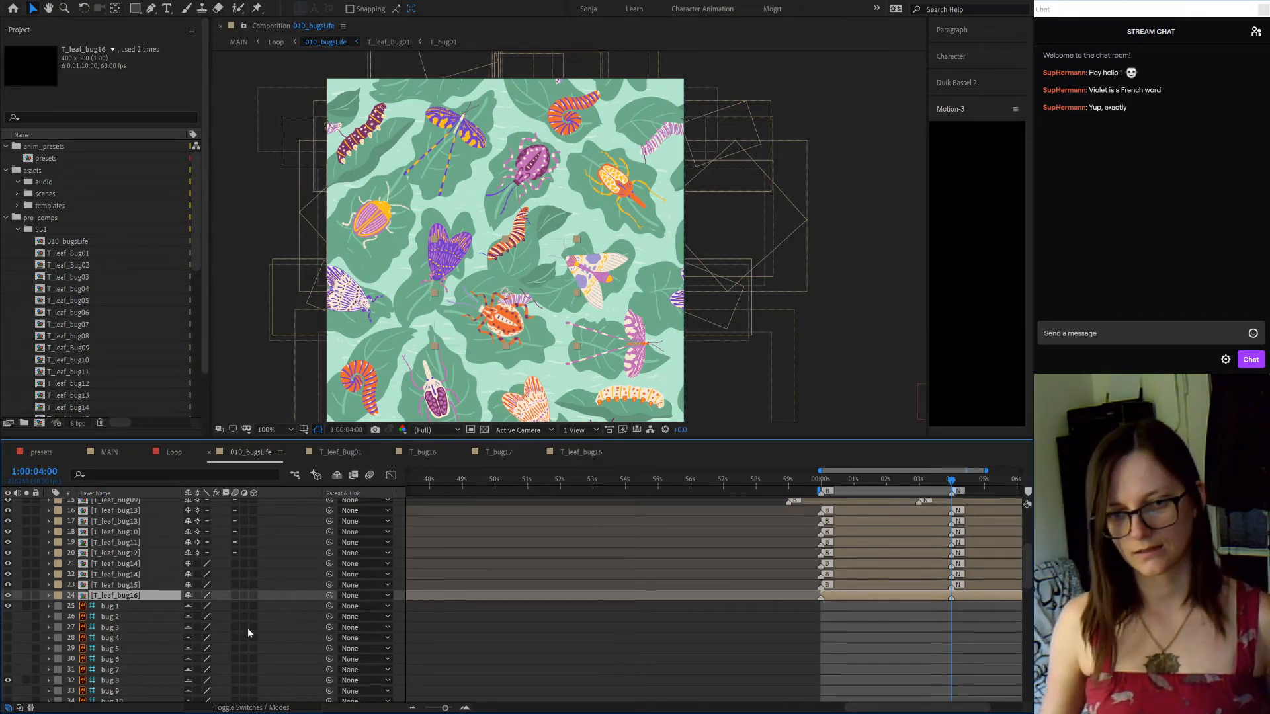
{"action": "key", "text": "ctrl+d"}
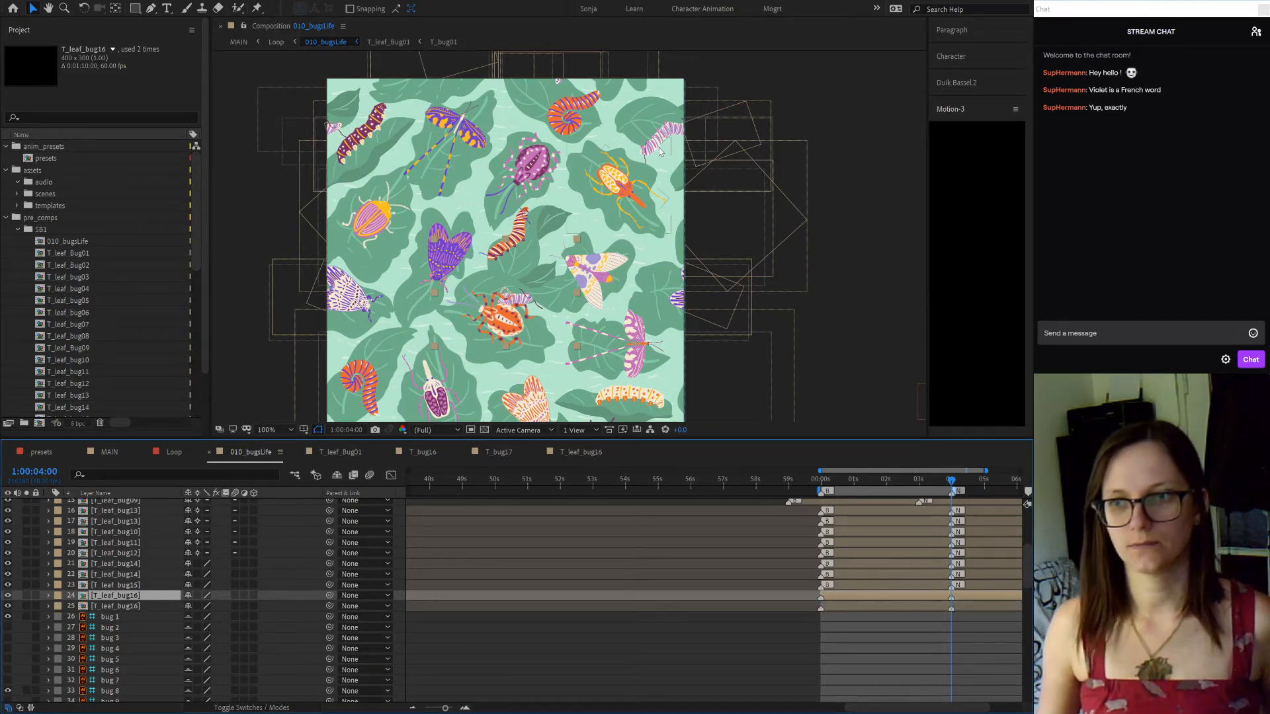
{"action": "left_click", "coordinate": [818, 617]}
{"action": "left_click", "coordinate": [847, 594]}
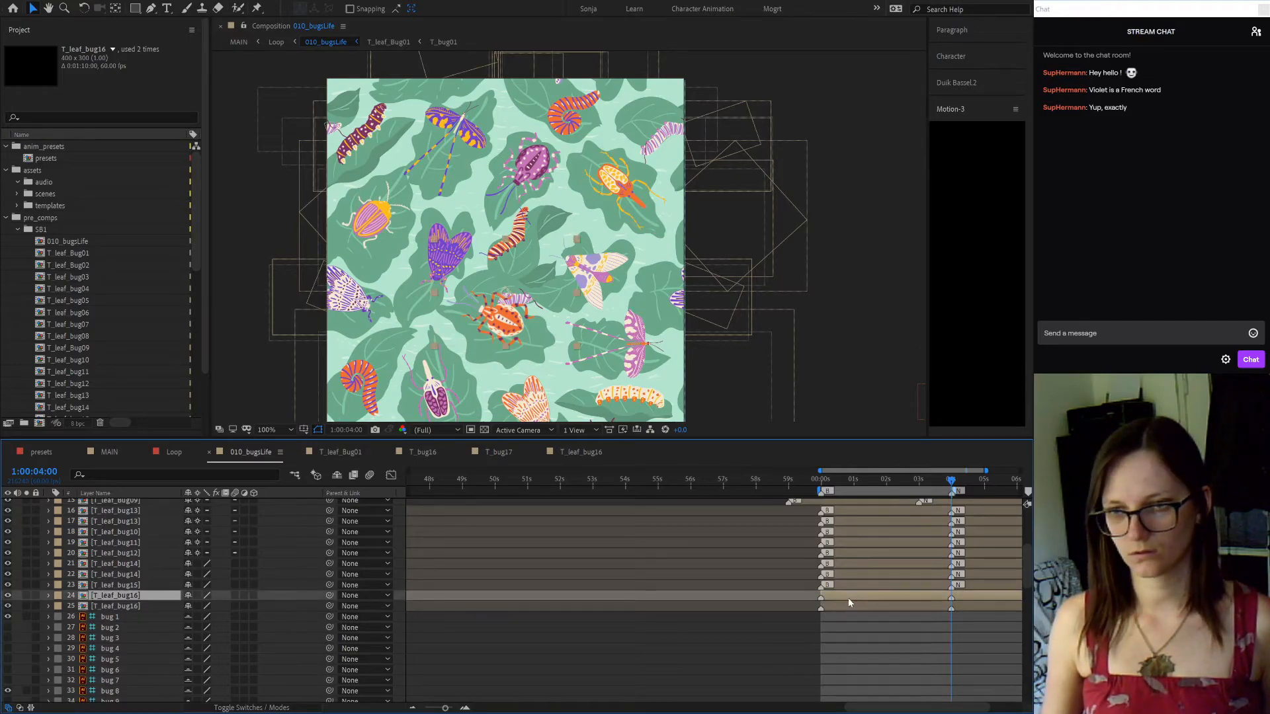
{"action": "left_click", "coordinate": [652, 112]}
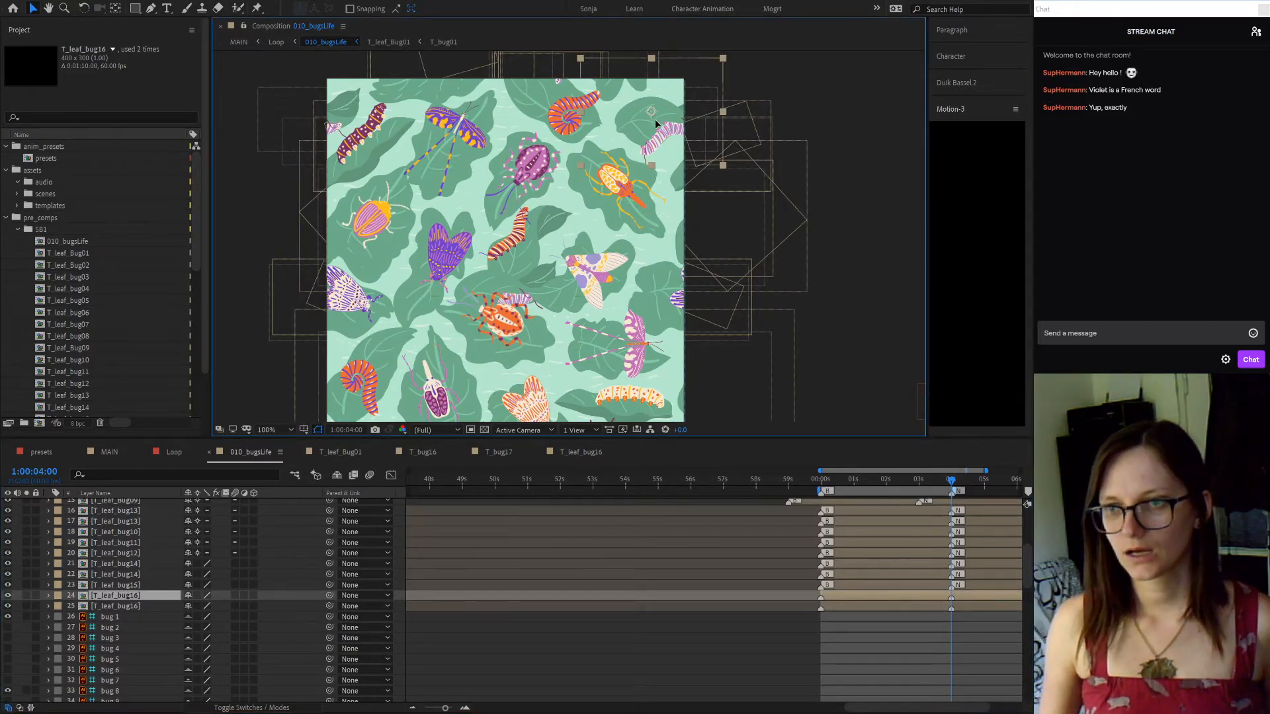
{"action": "left_click_drag", "start_coordinate": [656, 125], "coordinate": [657, 141]}
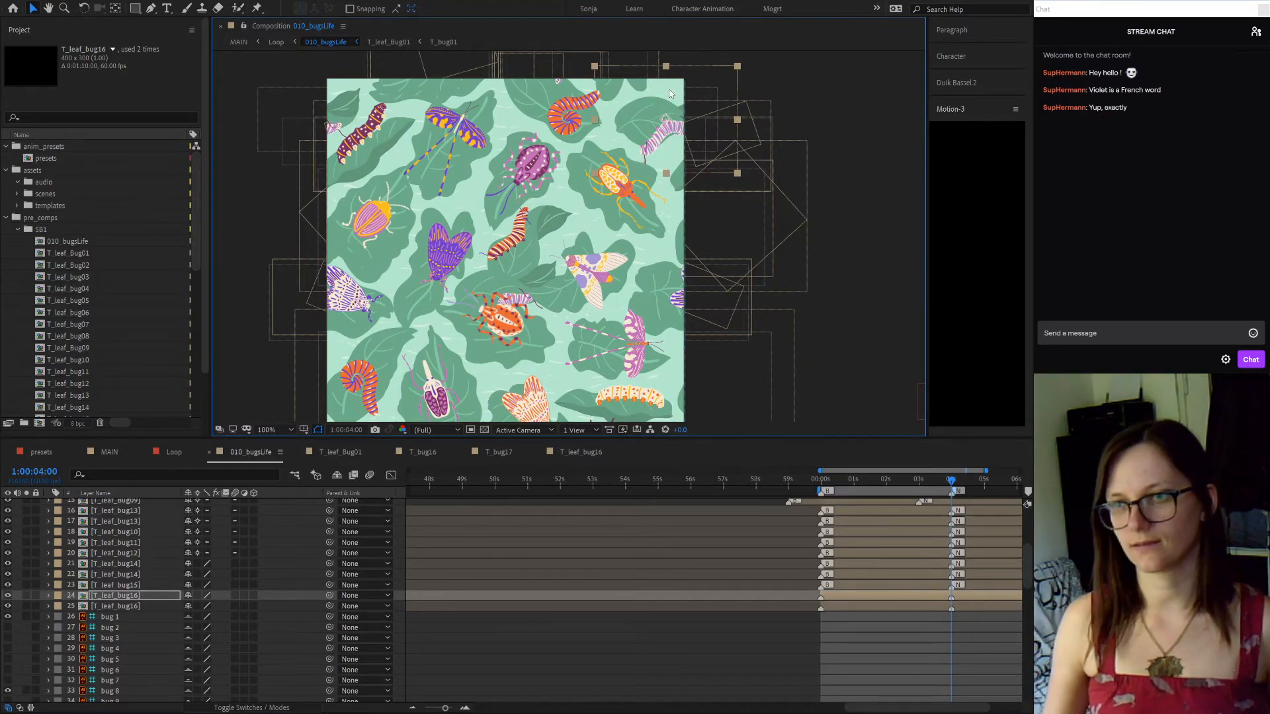
Reveal the Position of both T_leaf_bug16 layers and paste the upper copy's Position onto the lower one
{"action": "left_click", "coordinate": [126, 608]}
{"action": "left_click", "coordinate": [130, 594]}
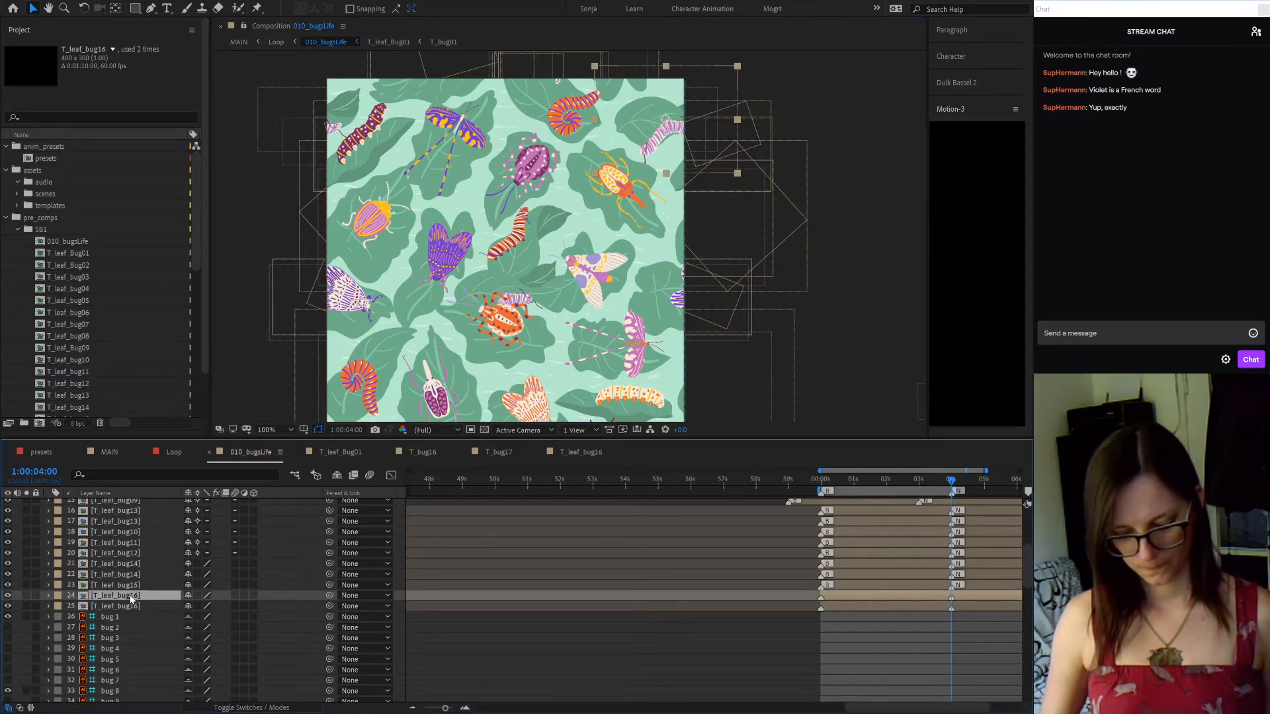
{"action": "key", "text": "p"}
{"action": "left_click", "coordinate": [126, 620]}
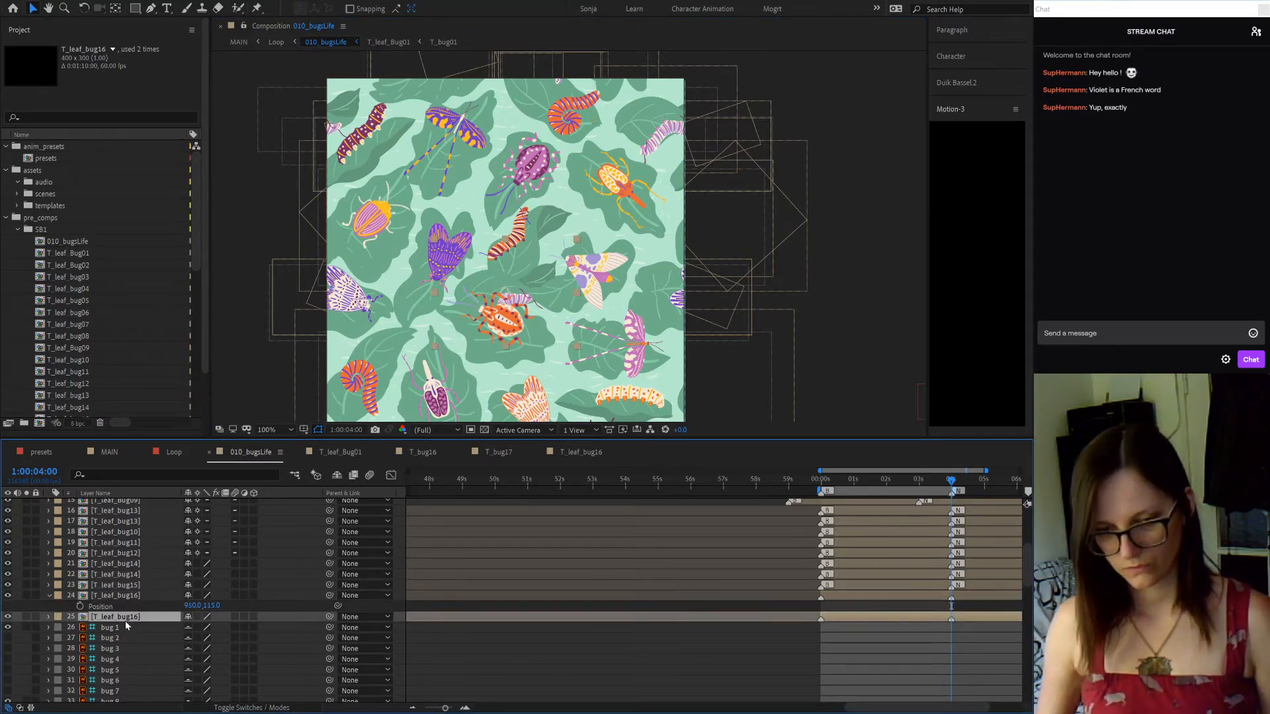
{"action": "key", "text": "p"}
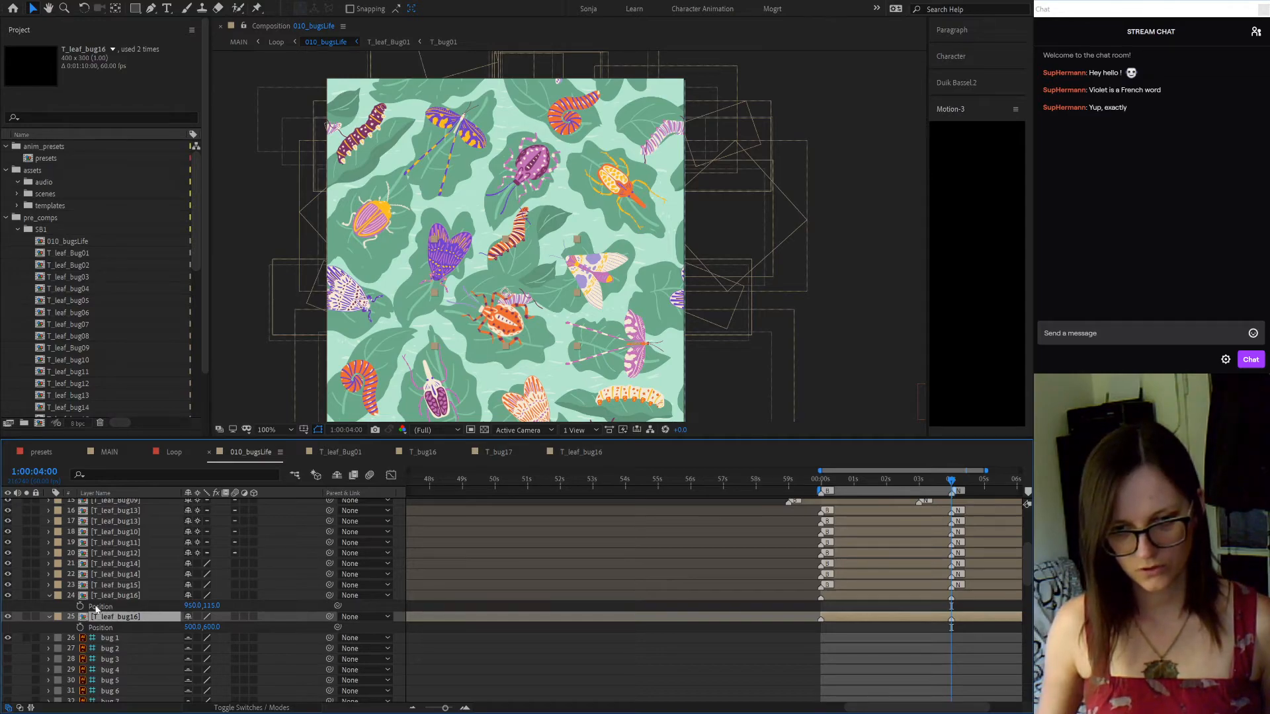
{"action": "left_click", "coordinate": [97, 607]}
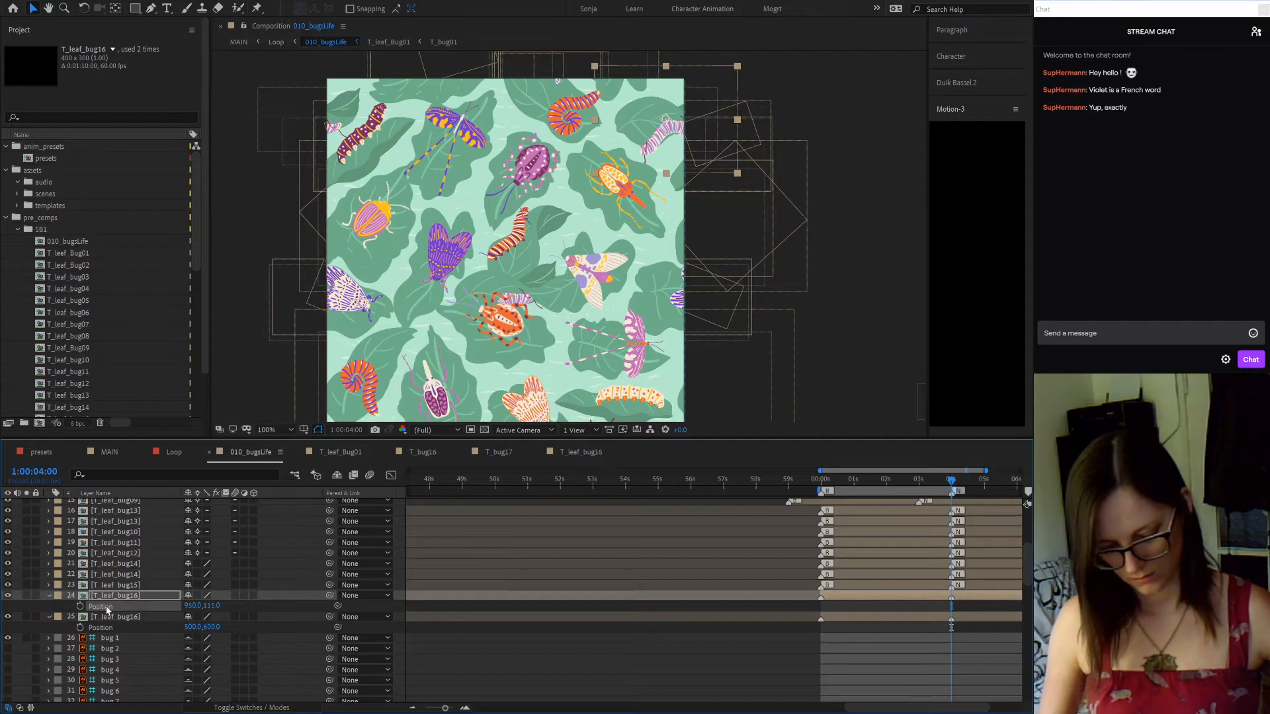
{"action": "left_click", "coordinate": [105, 618]}
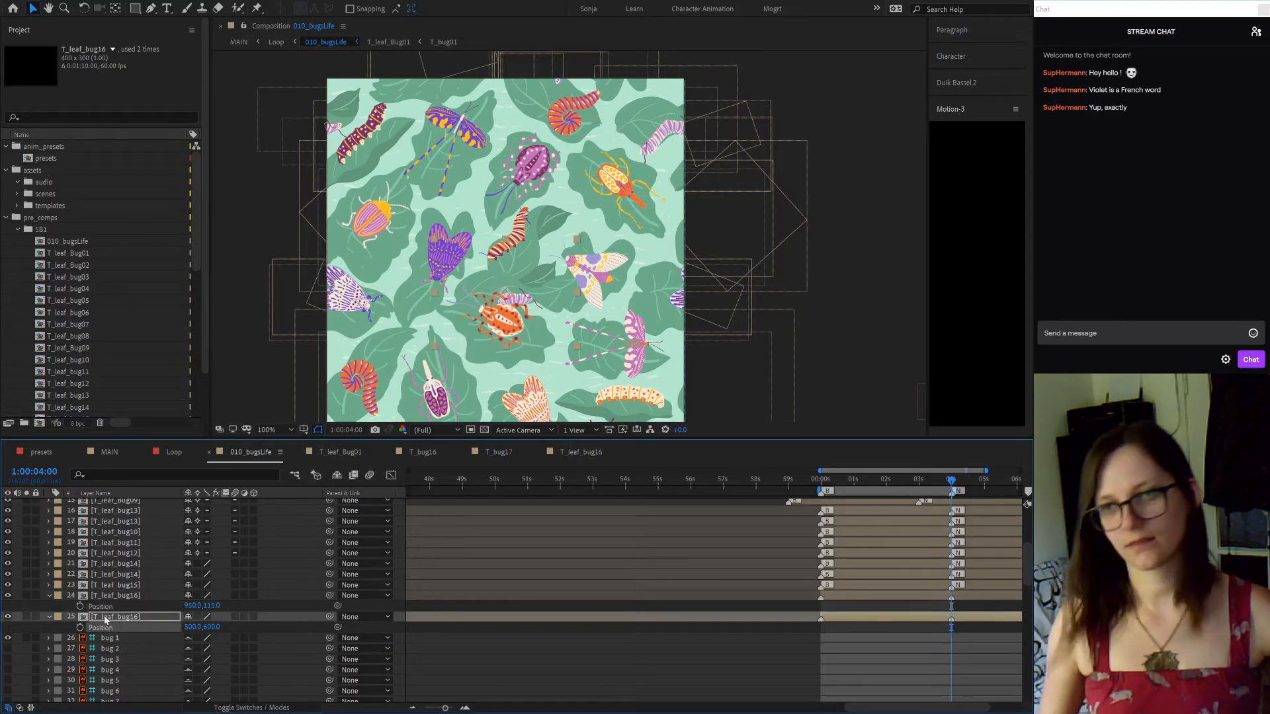
{"action": "key", "text": "ctrl+v"}
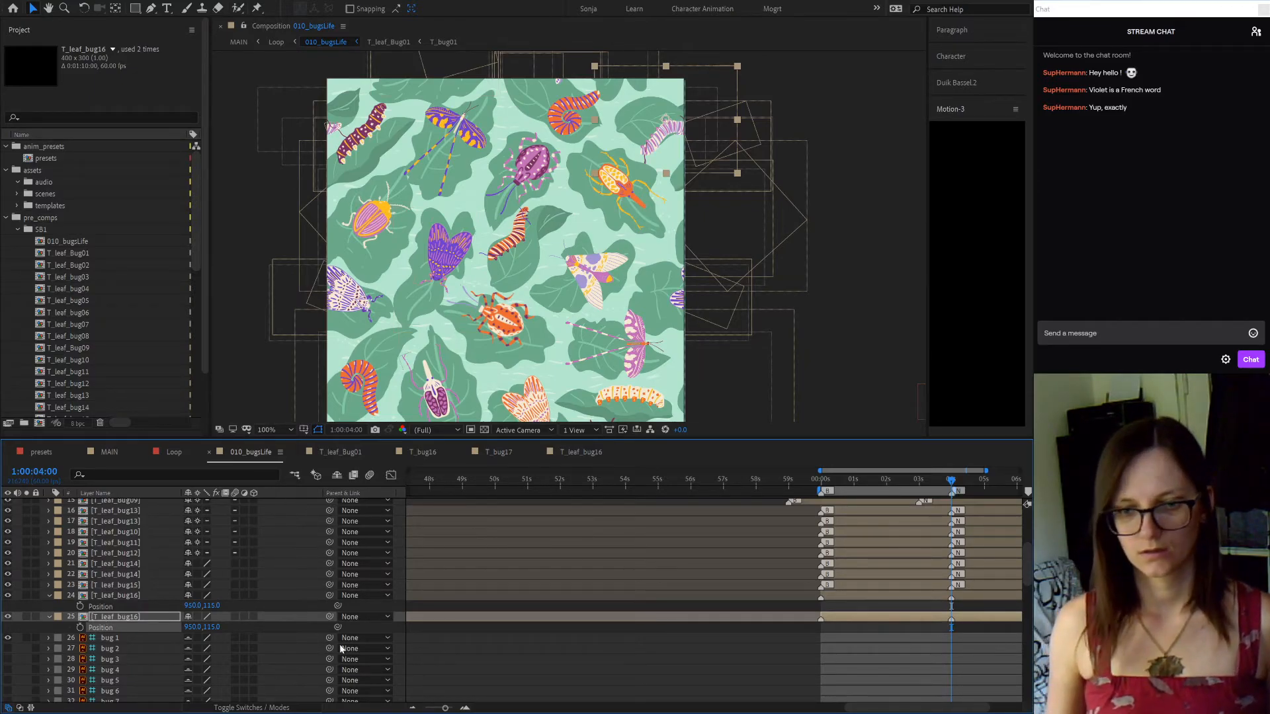
Set the lower T_leaf_bug16 layer's X position to -50 so the caterpillar wraps around the pattern's opposite edge
{"action": "left_click", "coordinate": [138, 616]}
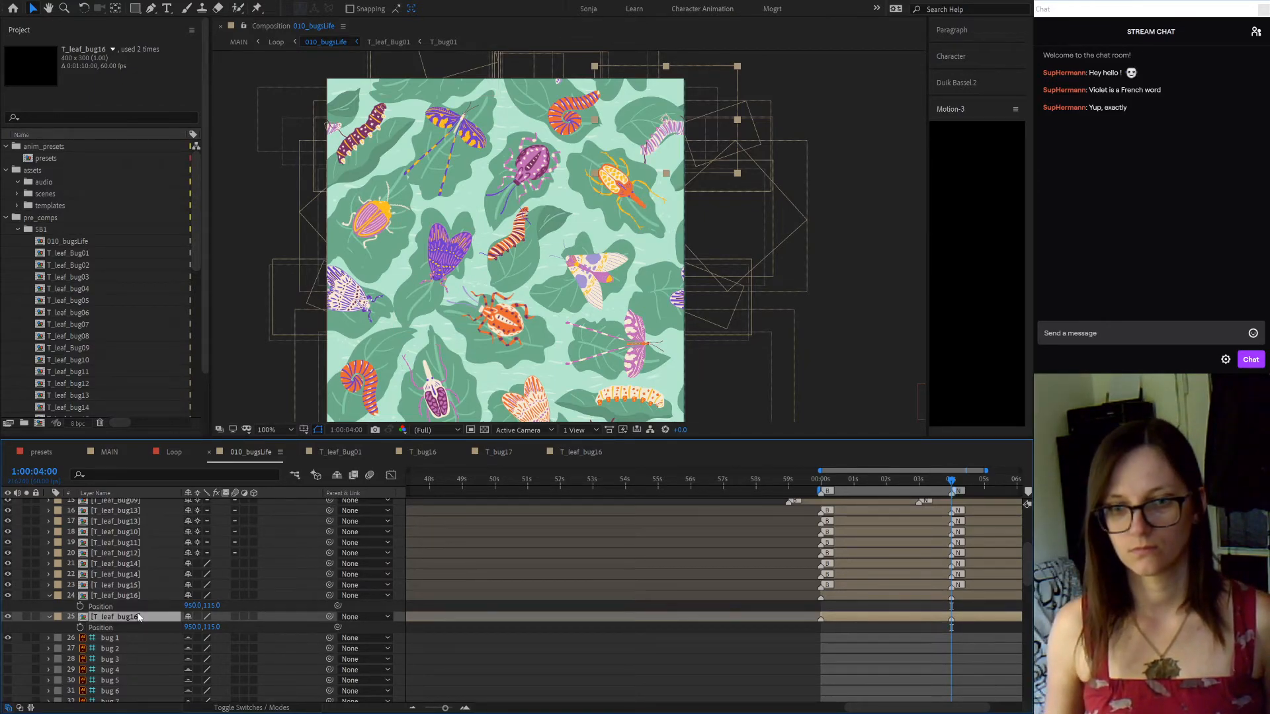
{"action": "left_click", "coordinate": [130, 597]}
{"action": "left_click", "coordinate": [136, 616]}
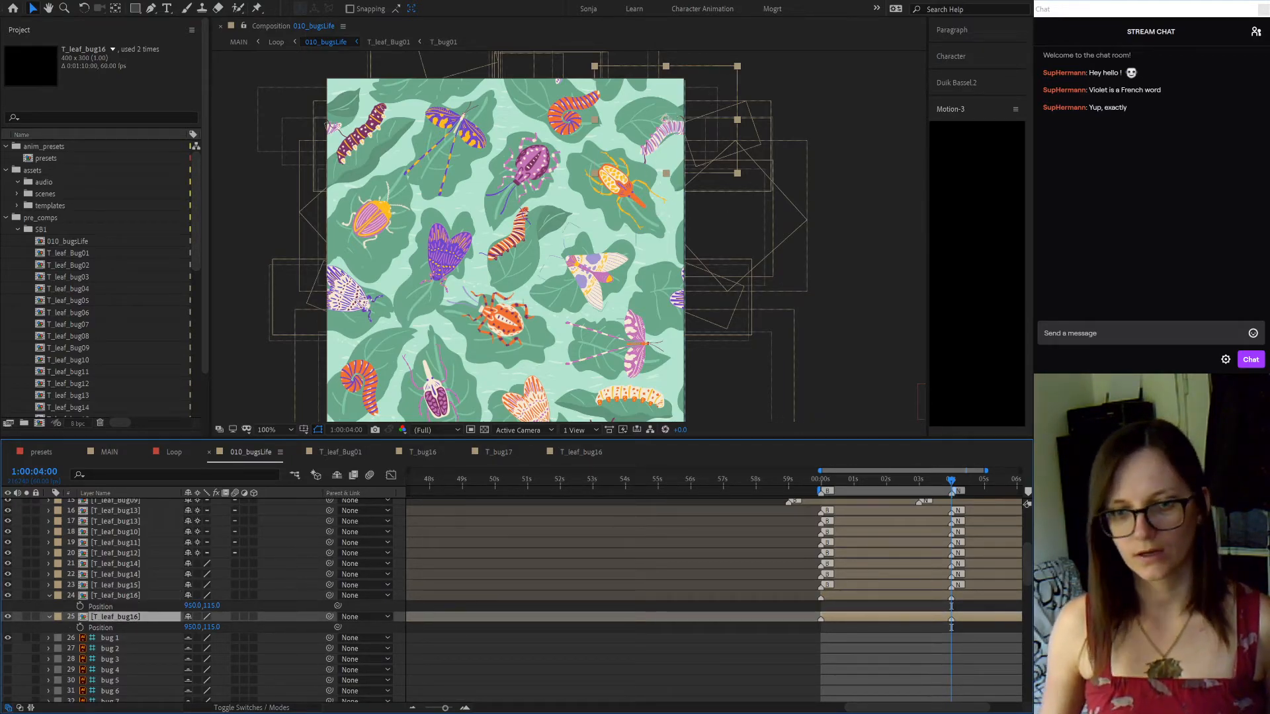
{"action": "left_click", "coordinate": [140, 596]}
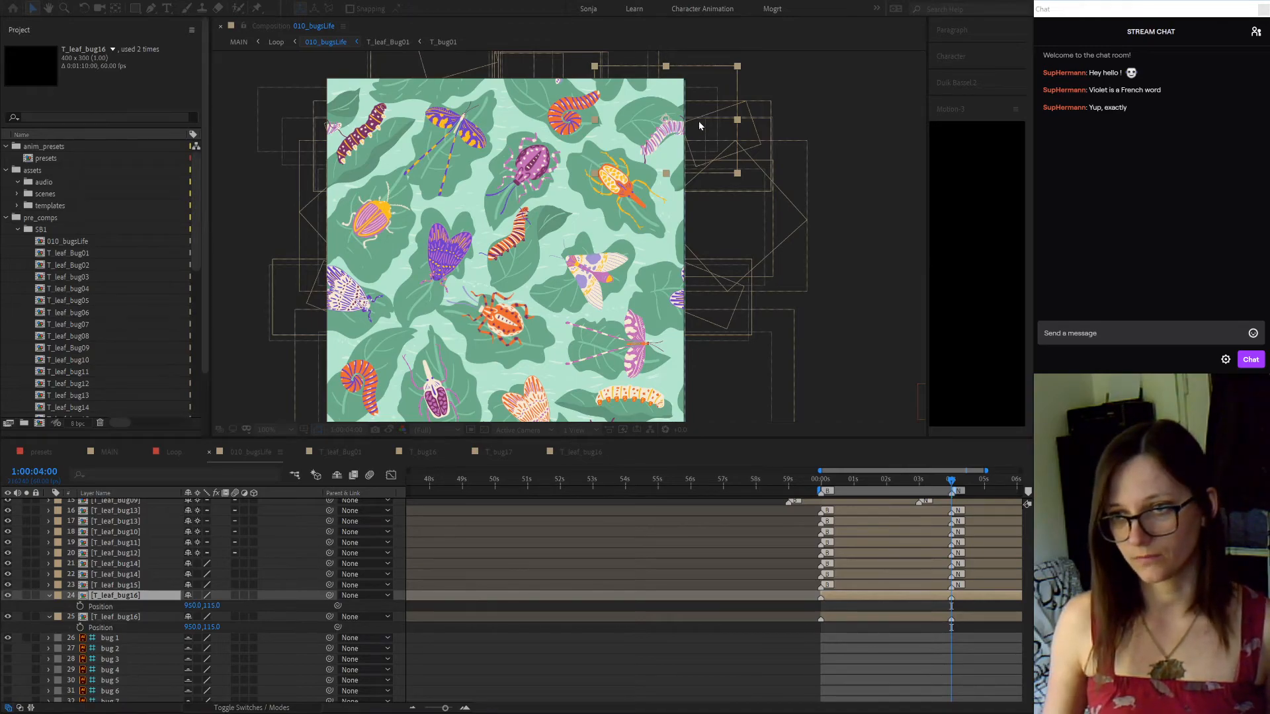
{"action": "left_click", "coordinate": [120, 616]}
{"action": "left_click", "coordinate": [193, 627]}
{"action": "type", "text": "50"}
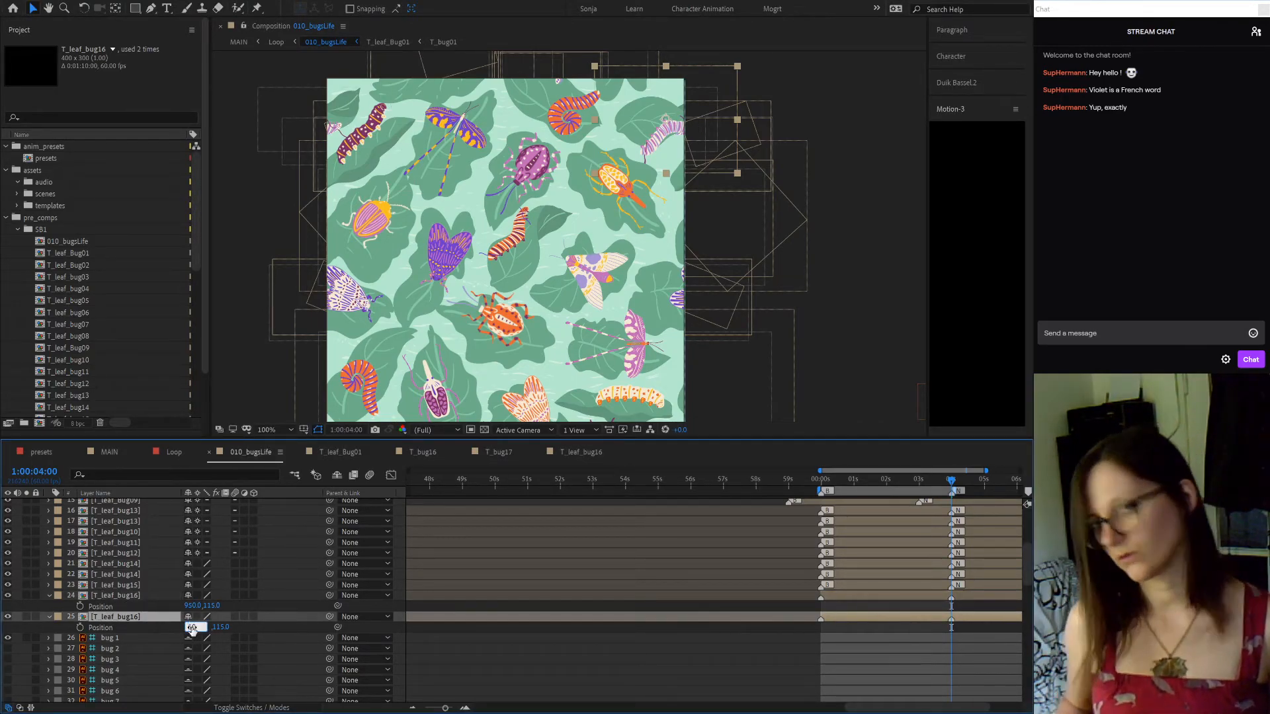
{"action": "key", "text": "Return"}
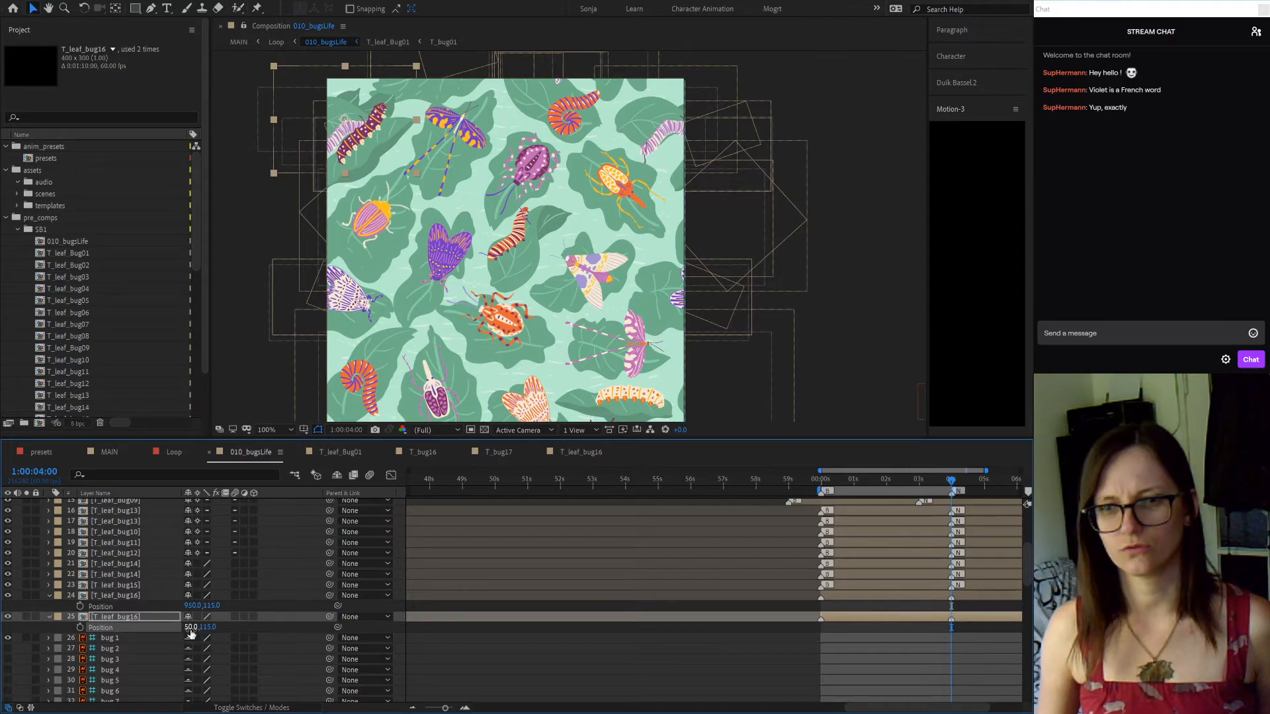
{"action": "left_click", "coordinate": [189, 626]}
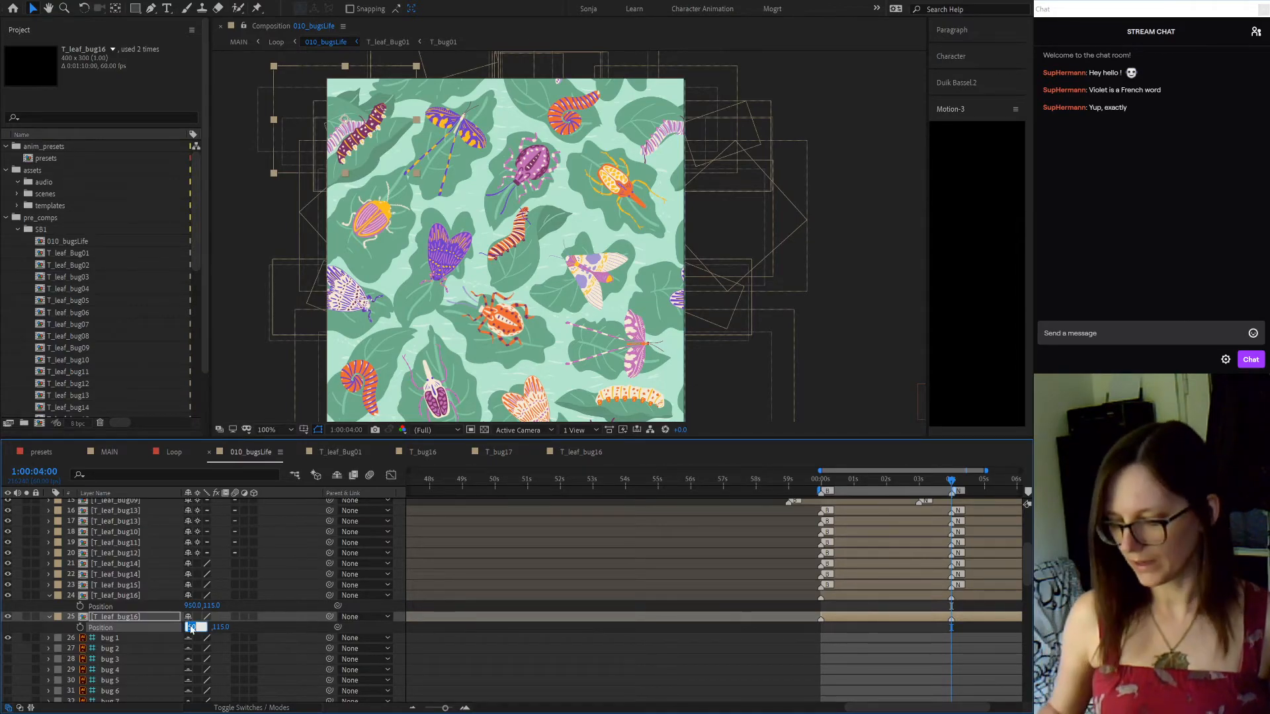
{"action": "type", "text": "-50"}
{"action": "key", "text": "Return"}
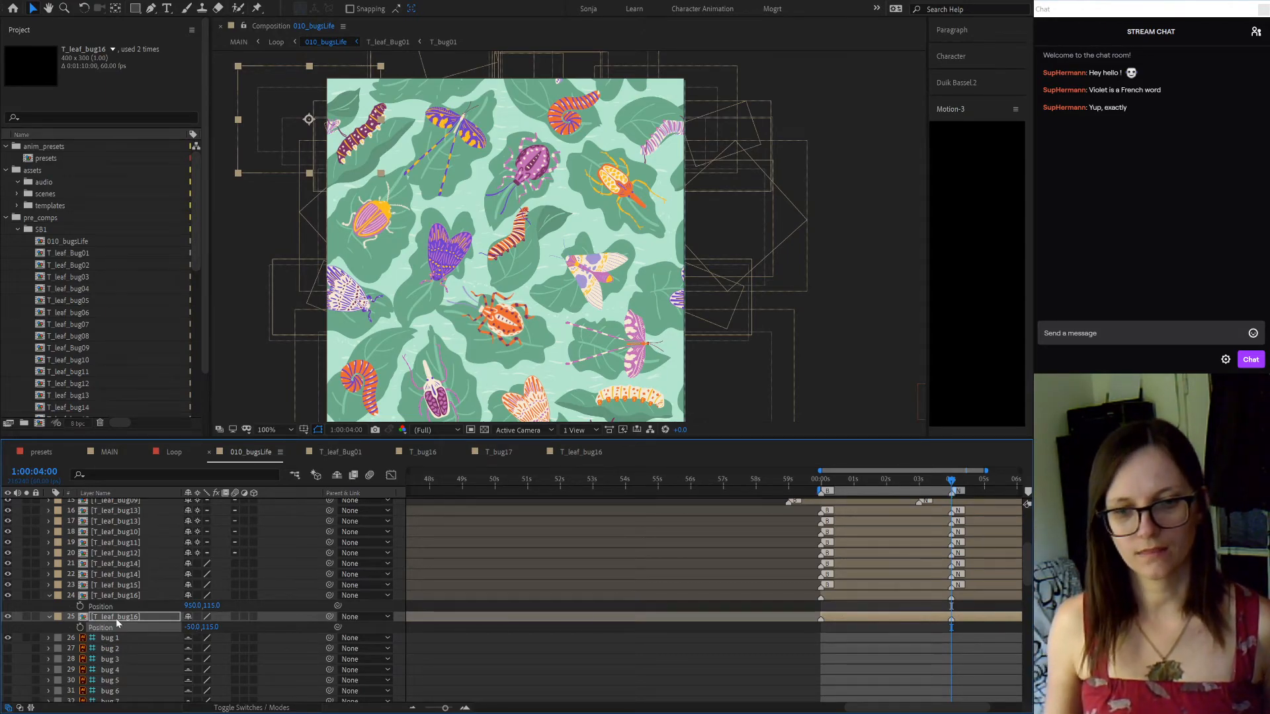
Copy T_leaf_Bug01's leaf 27 Position expression onto leaf 9's Position in T_leaf_bug16, closing the T_bug16 and T_bug17 compositions on the way
{"action": "left_click", "coordinate": [340, 451]}
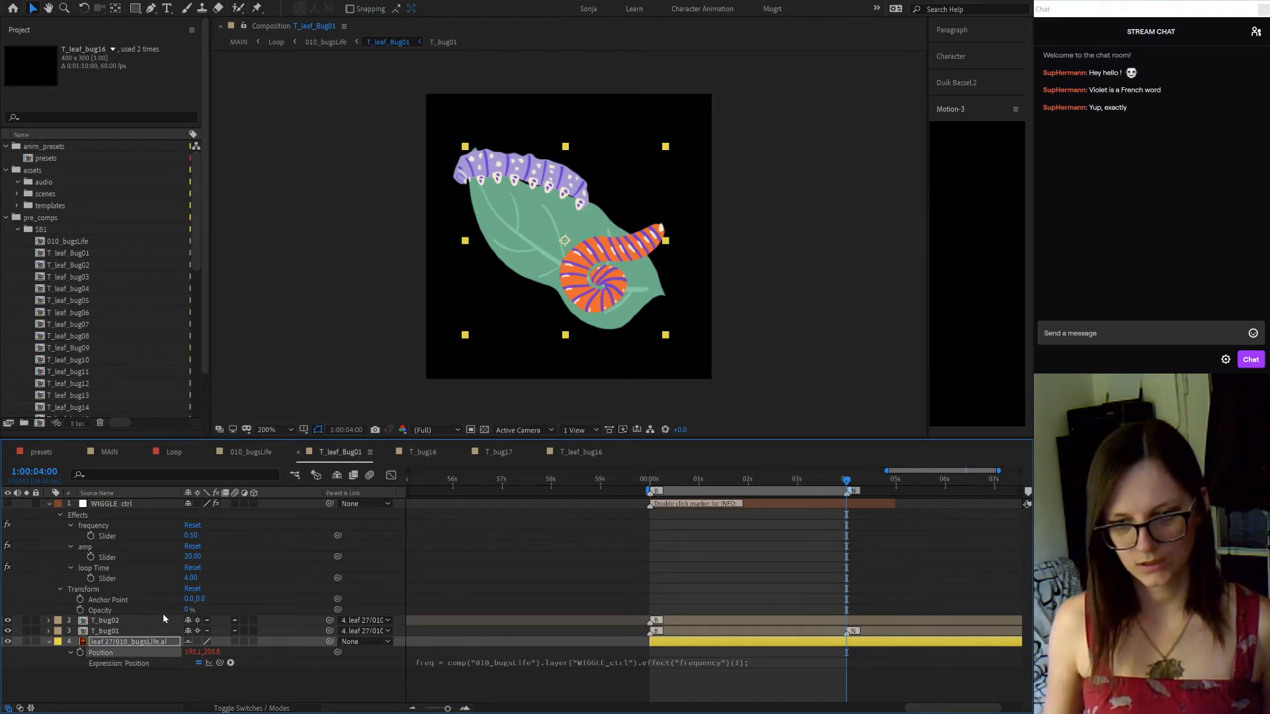
{"action": "left_click", "coordinate": [423, 451]}
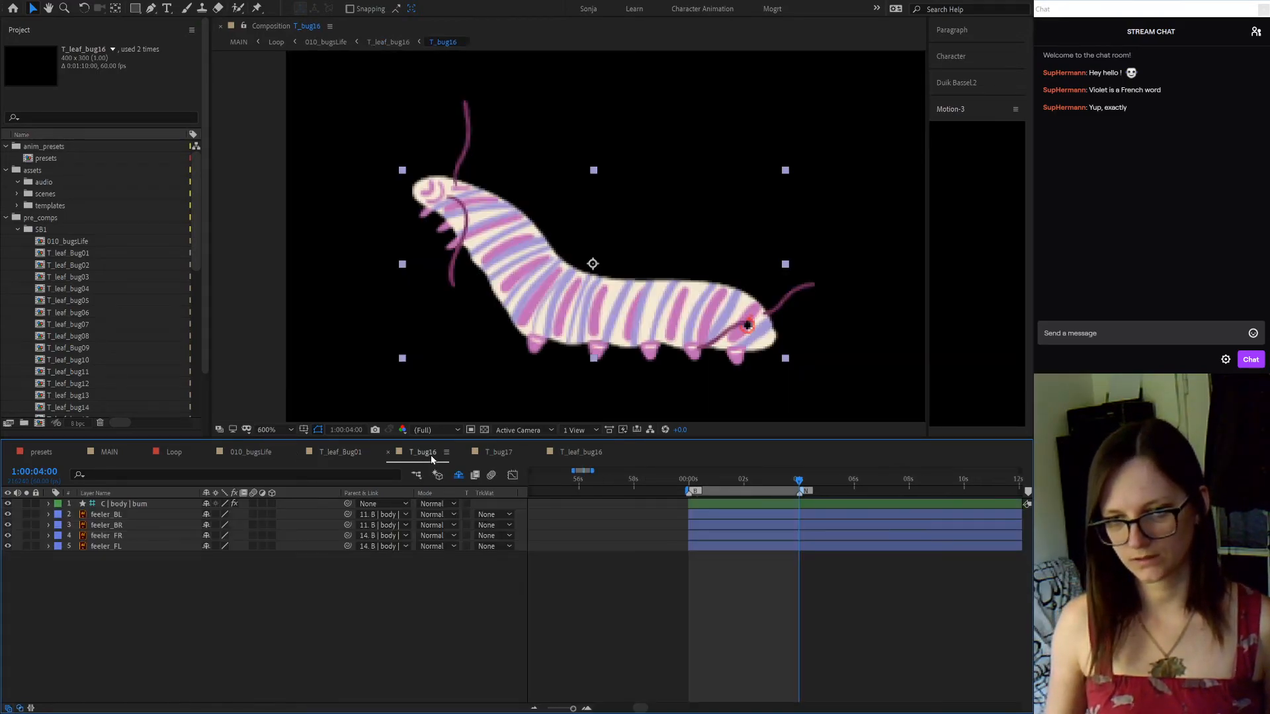
{"action": "left_click", "coordinate": [388, 452]}
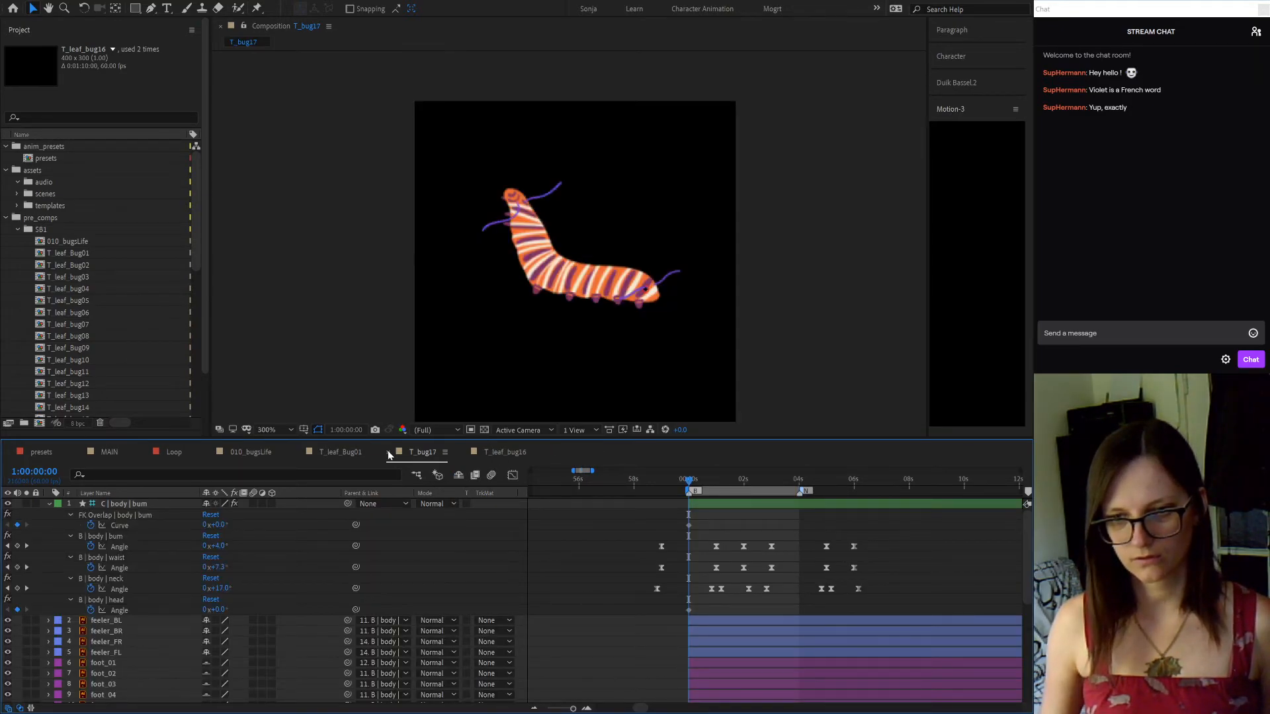
{"action": "left_click", "coordinate": [387, 452]}
{"action": "left_click", "coordinate": [116, 526]}
{"action": "left_click", "coordinate": [115, 527]}
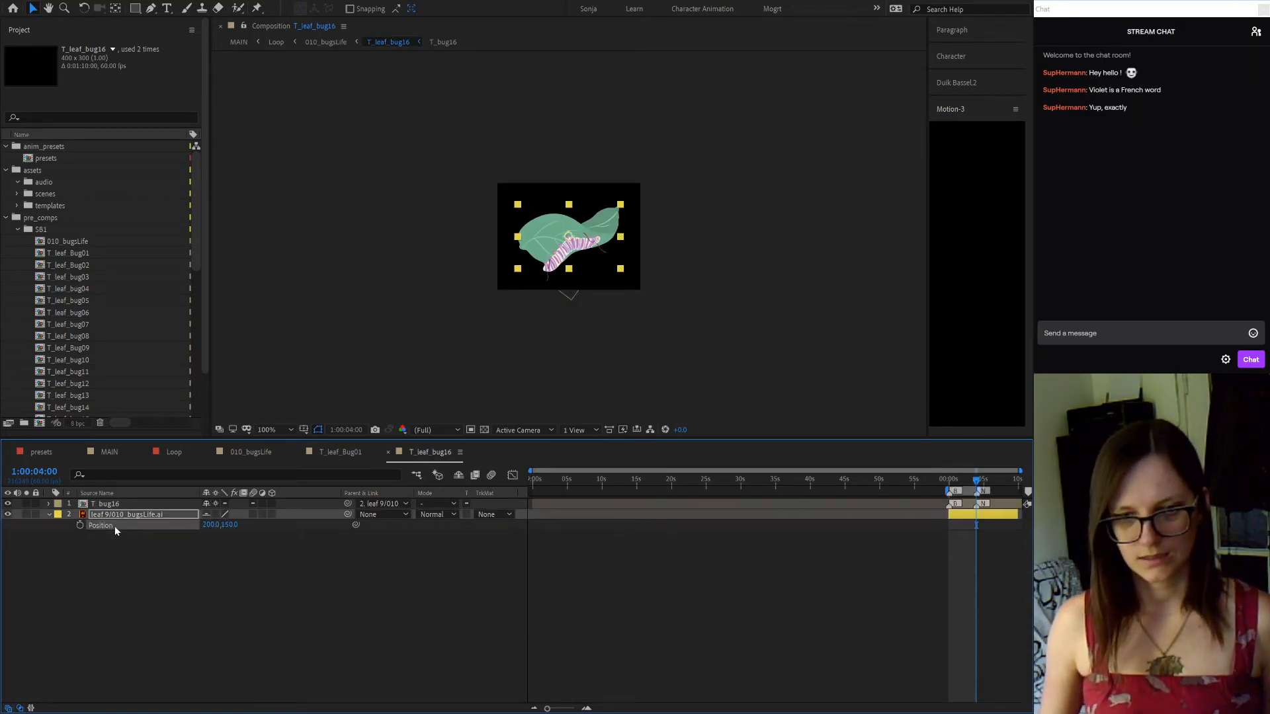
{"action": "key", "text": "ctrl+v"}
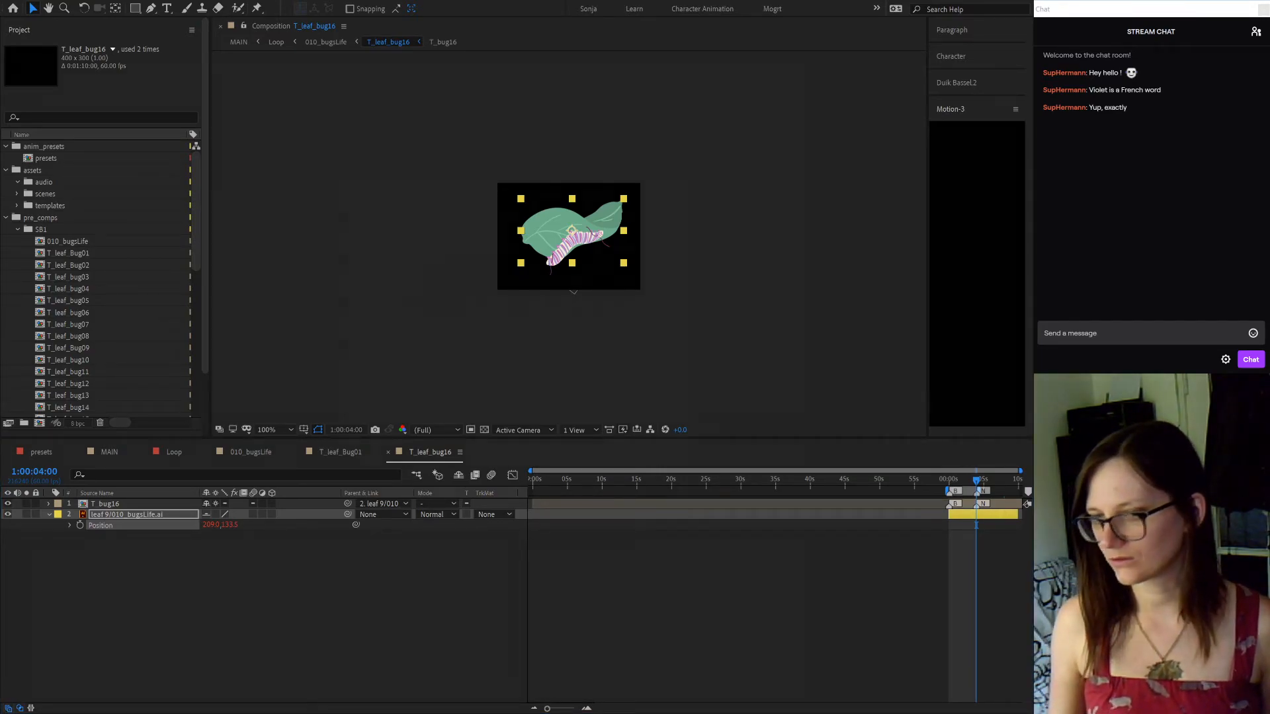
{"action": "key", "text": "alt+Tab"}
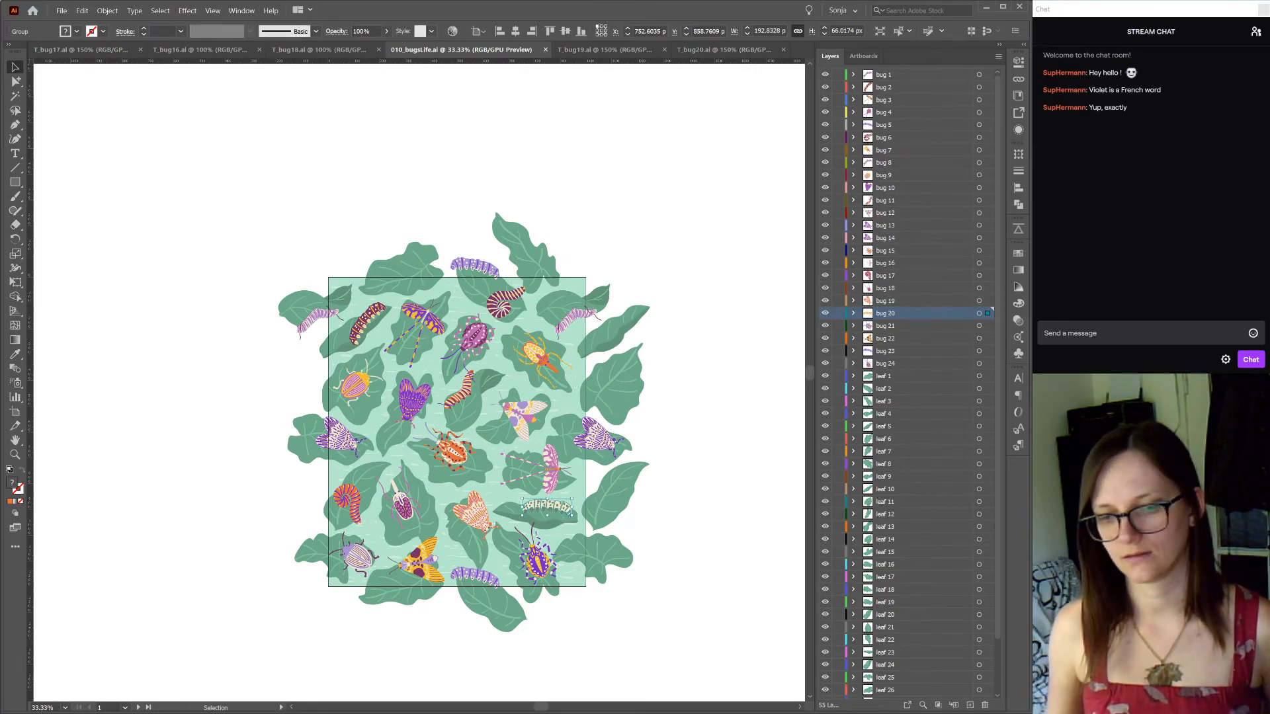
{"action": "key", "text": "alt+Tab"}
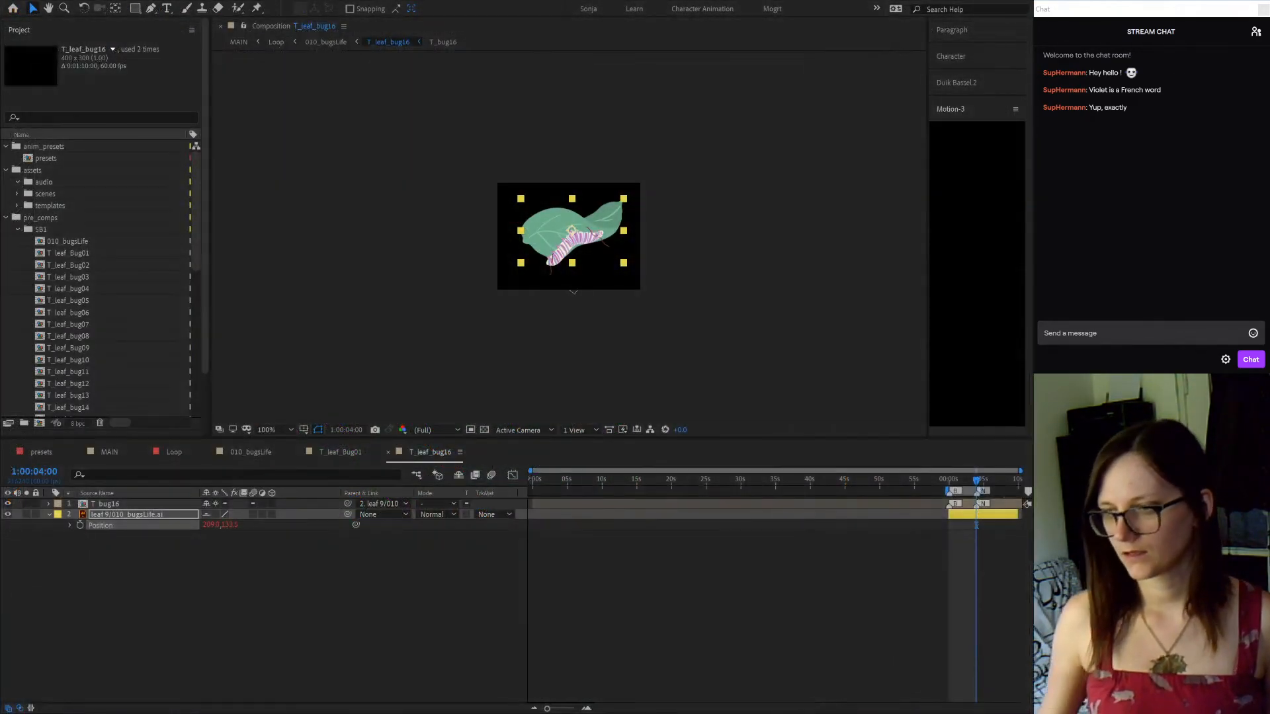
Examine the whole pattern in the Loop composition, particularly the caterpillar leaves along its side edges
{"action": "left_click", "coordinate": [612, 628]}
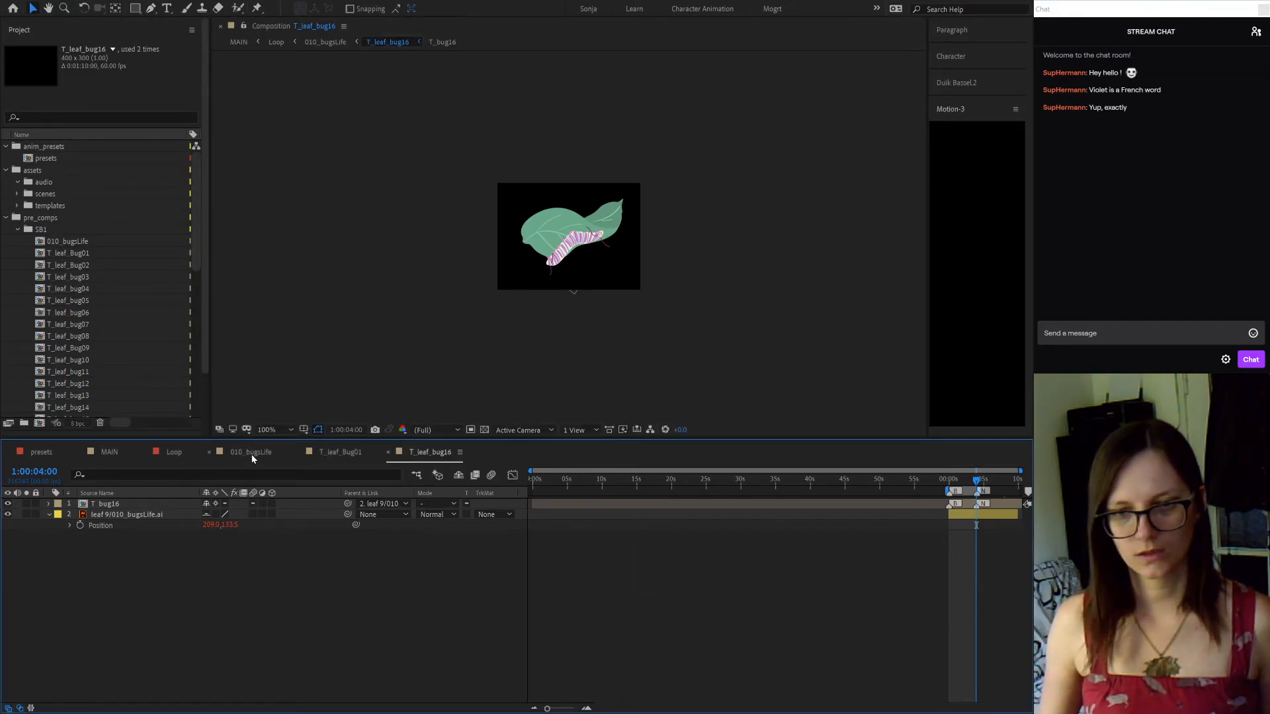
{"action": "left_click", "coordinate": [112, 452]}
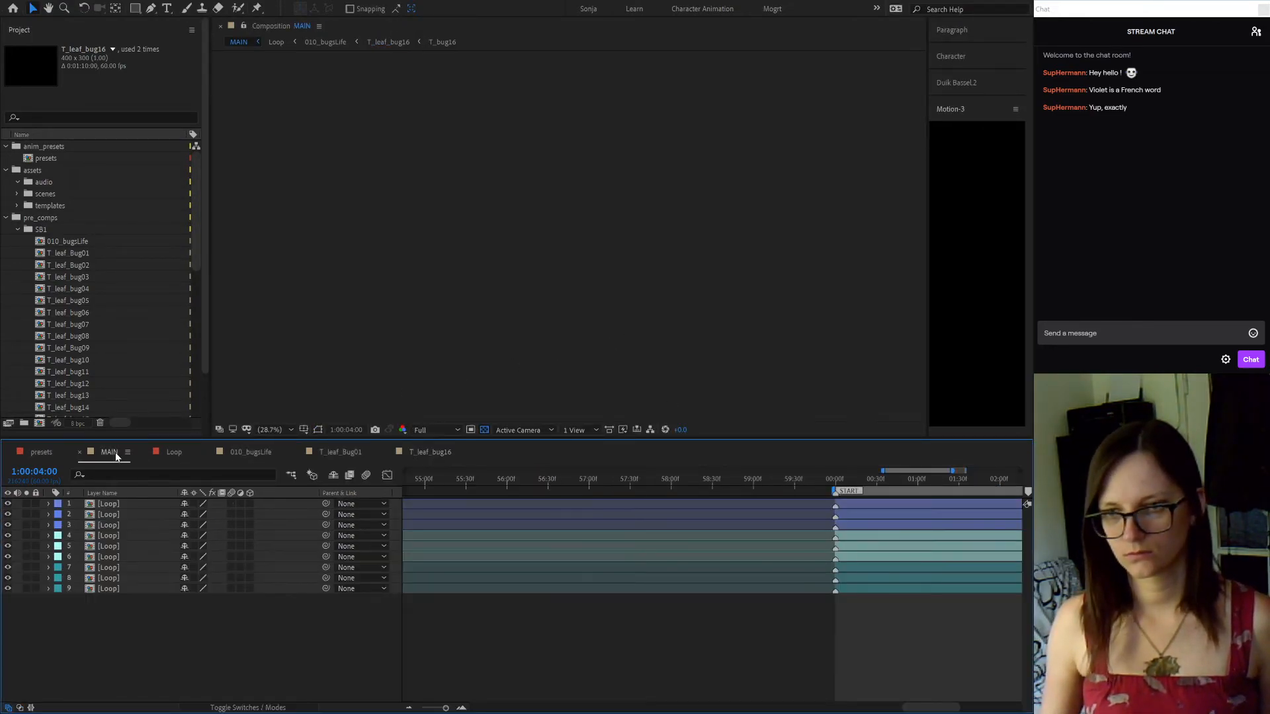
{"action": "left_click", "coordinate": [177, 452]}
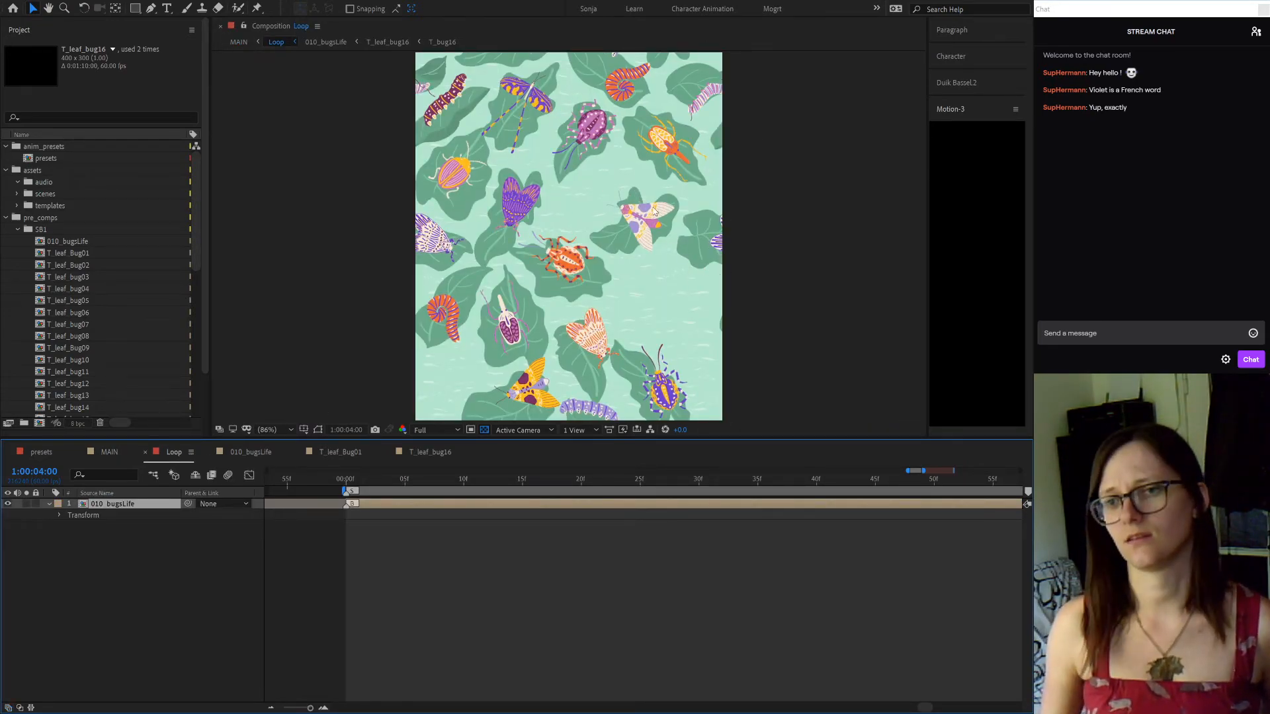
{"action": "scroll", "coordinate": [653, 210], "scroll_direction": "up", "scroll_amount": 3}
{"action": "scroll", "coordinate": [655, 213], "scroll_direction": "down", "scroll_amount": 2}
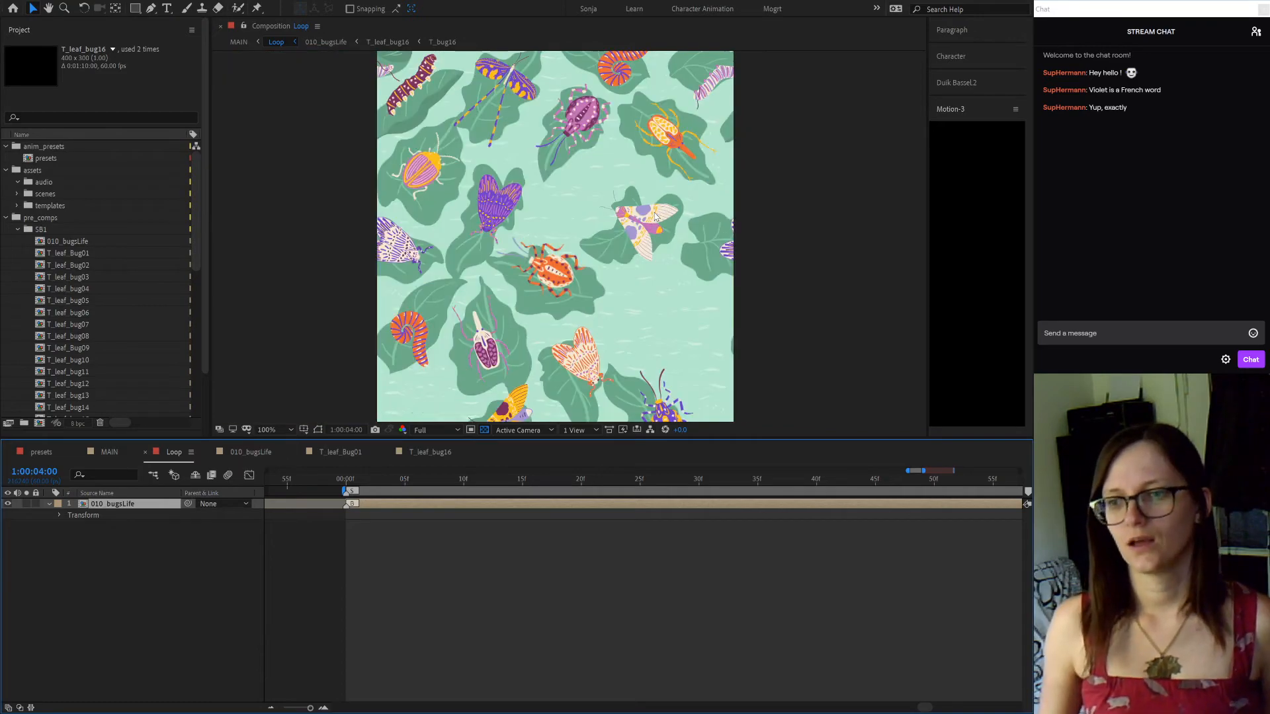
{"action": "scroll", "coordinate": [655, 216], "scroll_direction": "down", "scroll_amount": 1}
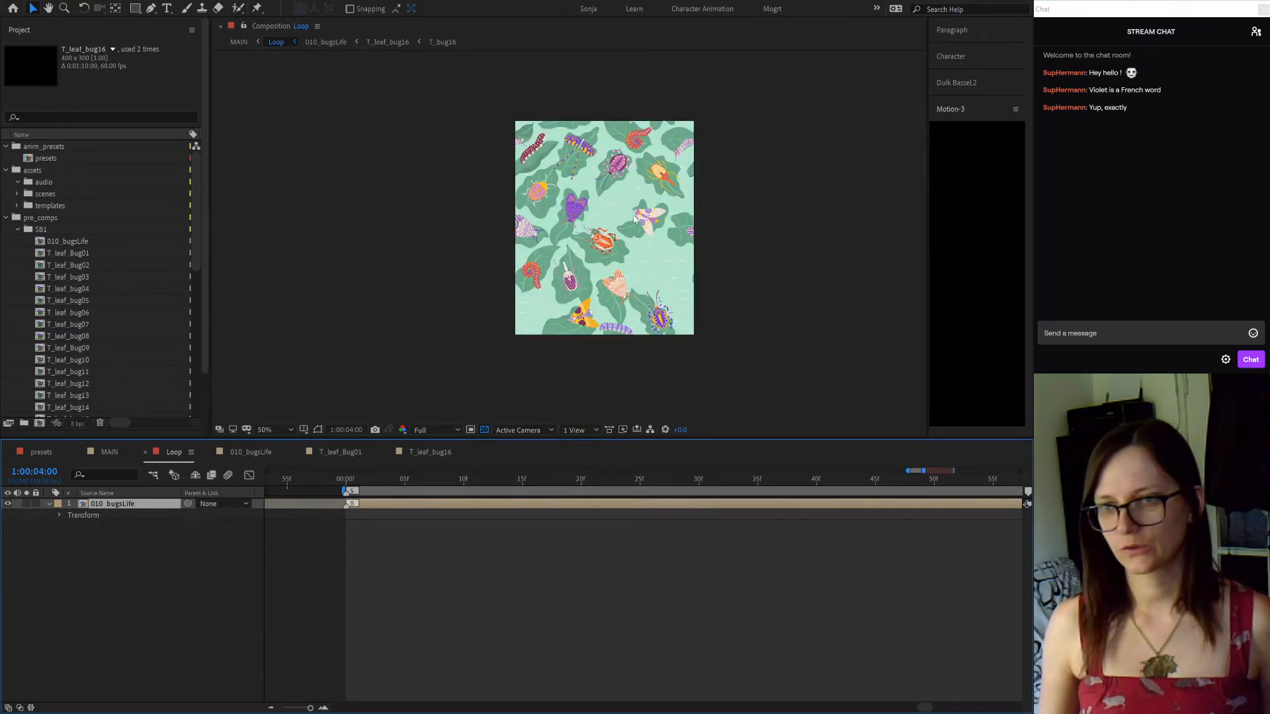
{"action": "scroll", "coordinate": [609, 179], "scroll_direction": "up", "scroll_amount": 1}
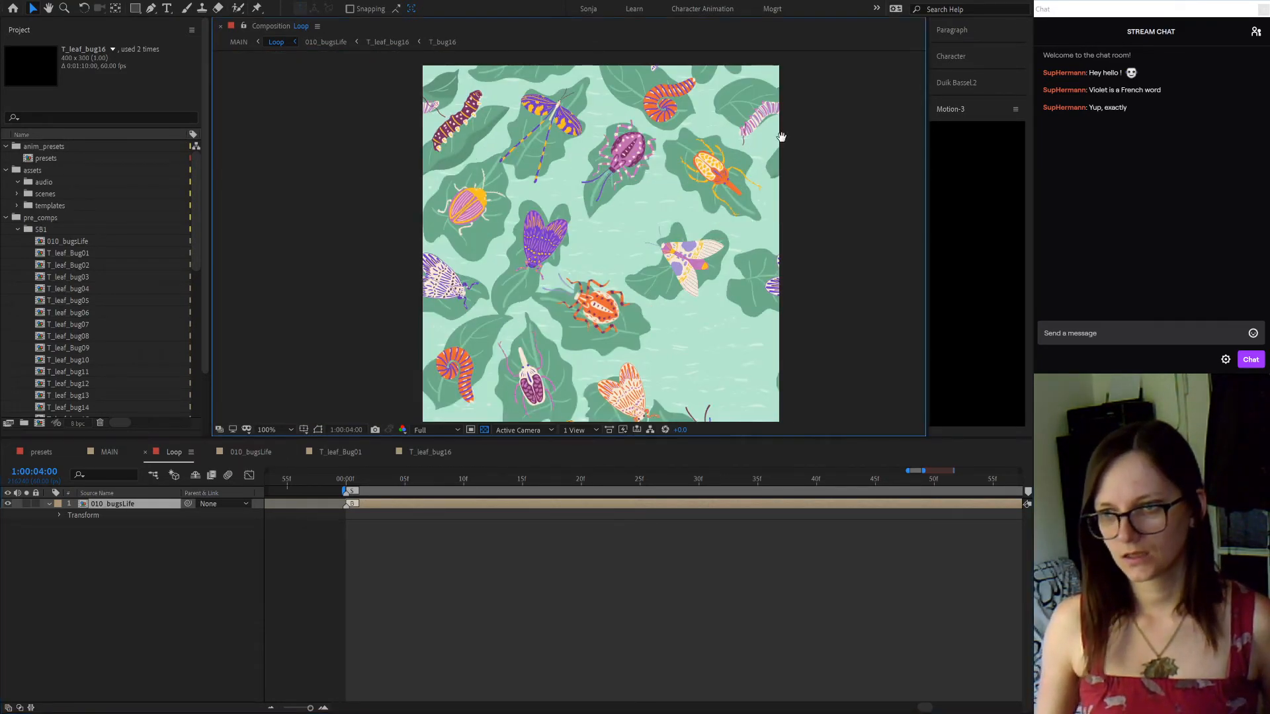
{"action": "left_click_drag", "start_coordinate": [779, 133], "coordinate": [757, 232]}
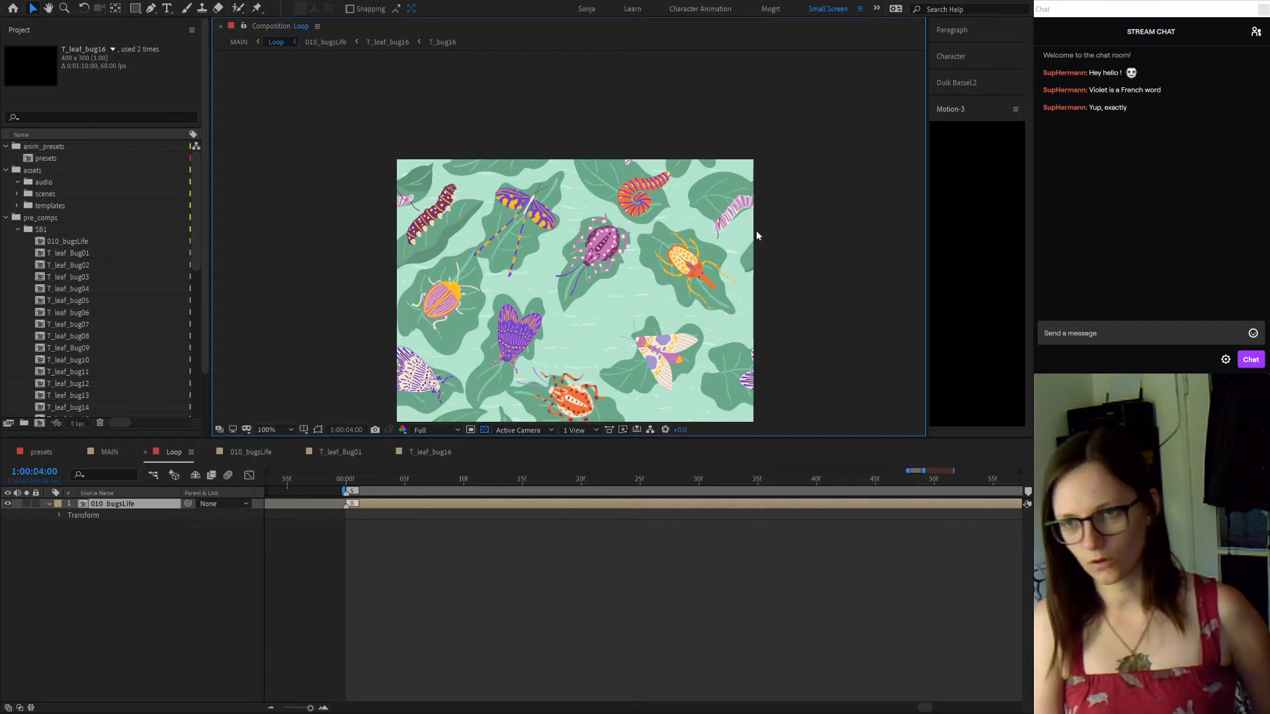
{"action": "left_click_drag", "start_coordinate": [791, 346], "coordinate": [802, 230]}
{"action": "scroll", "coordinate": [779, 275], "scroll_direction": "down", "scroll_amount": 2}
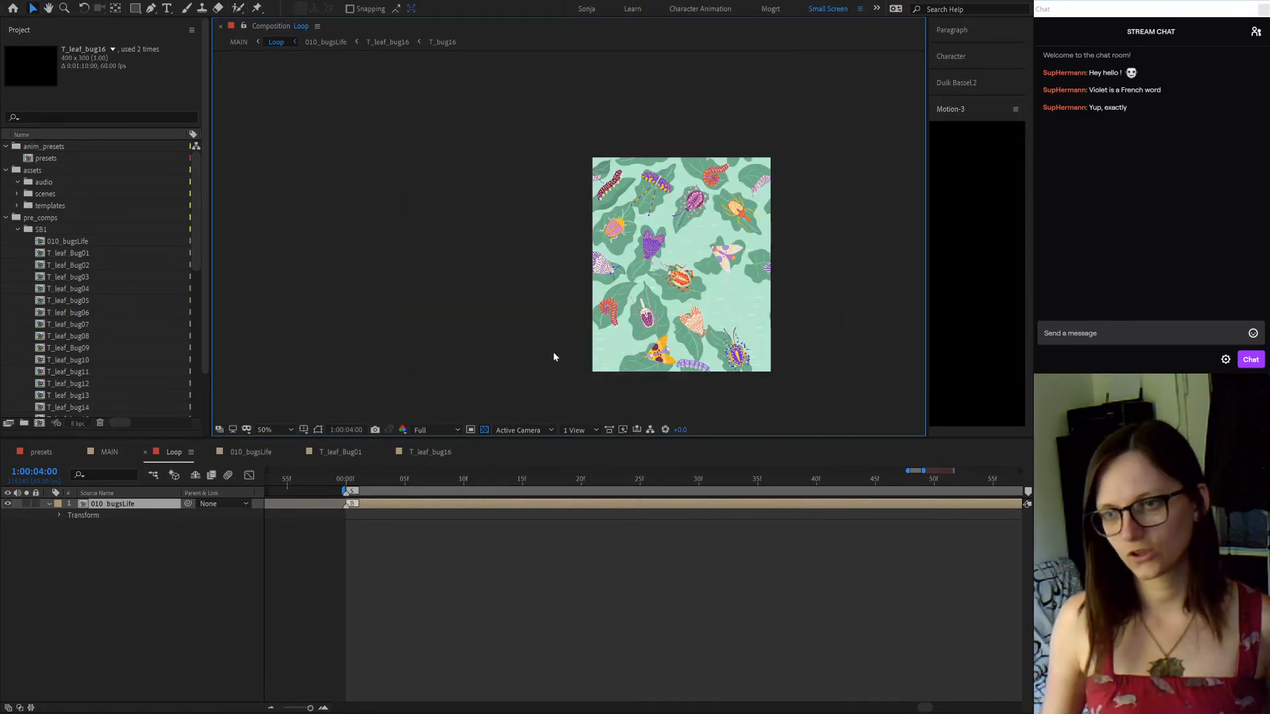
{"action": "left_click_drag", "start_coordinate": [702, 250], "coordinate": [578, 240]}
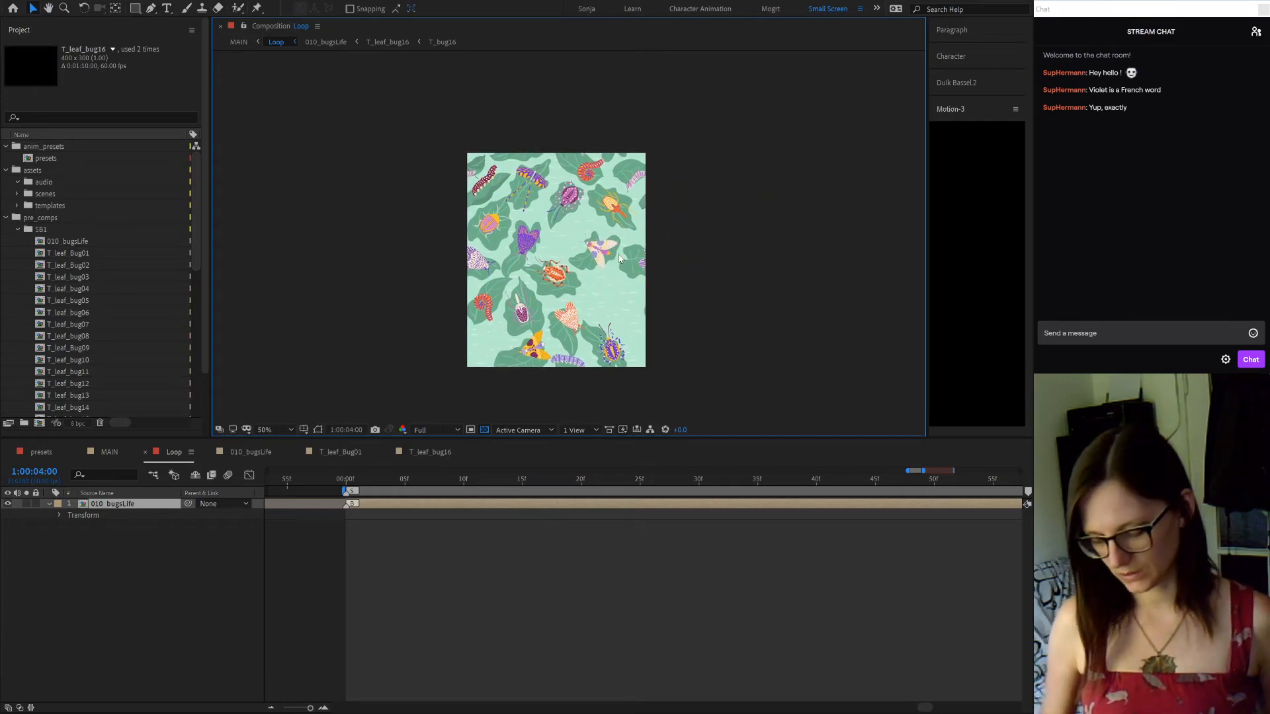
{"action": "key", "text": "shift+slash"}
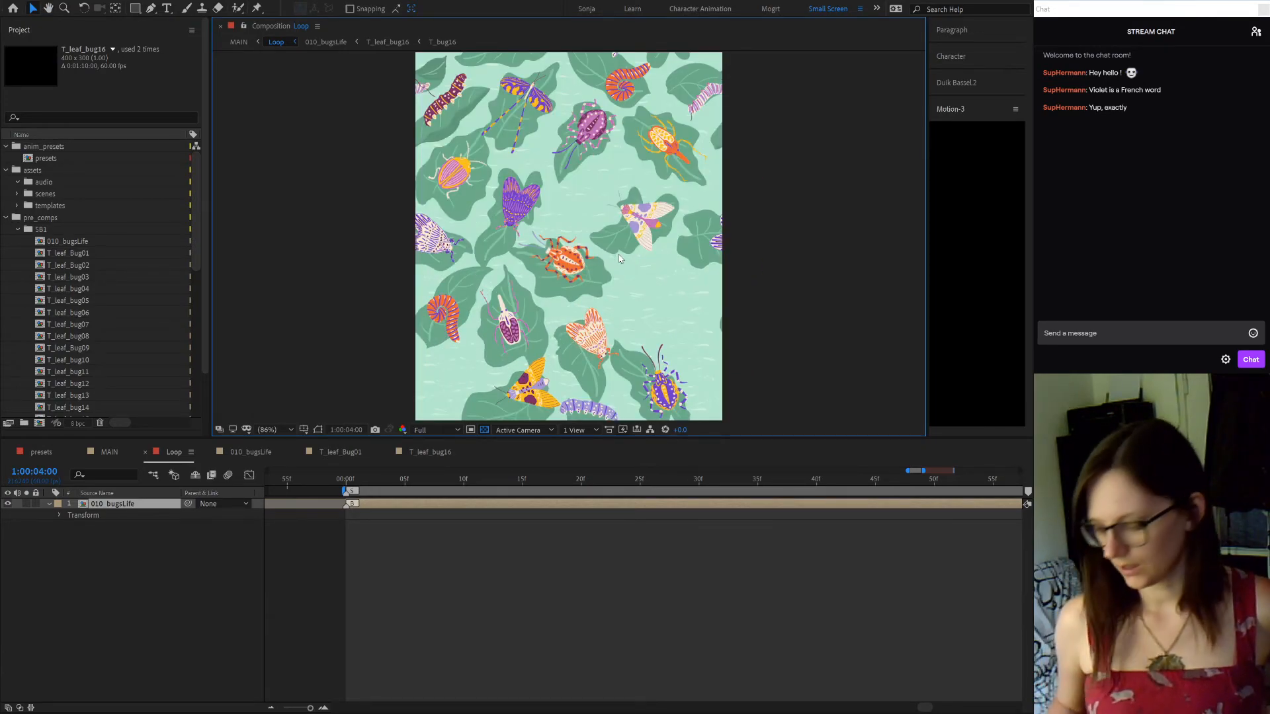
Play back the four-second loop in the Loop composition and check the bugs' motion in an enlarged view
{"action": "key", "text": "space"}
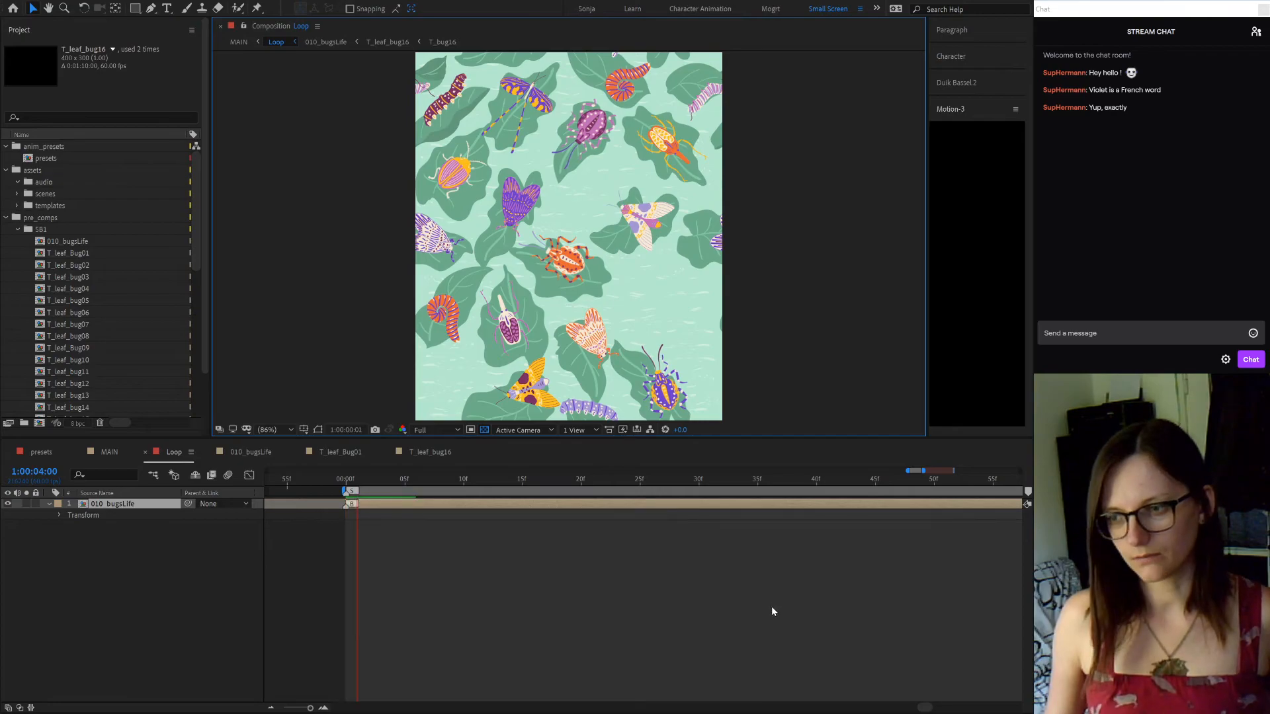
{"action": "scroll", "coordinate": [776, 610], "scroll_direction": "down", "scroll_amount": 4}
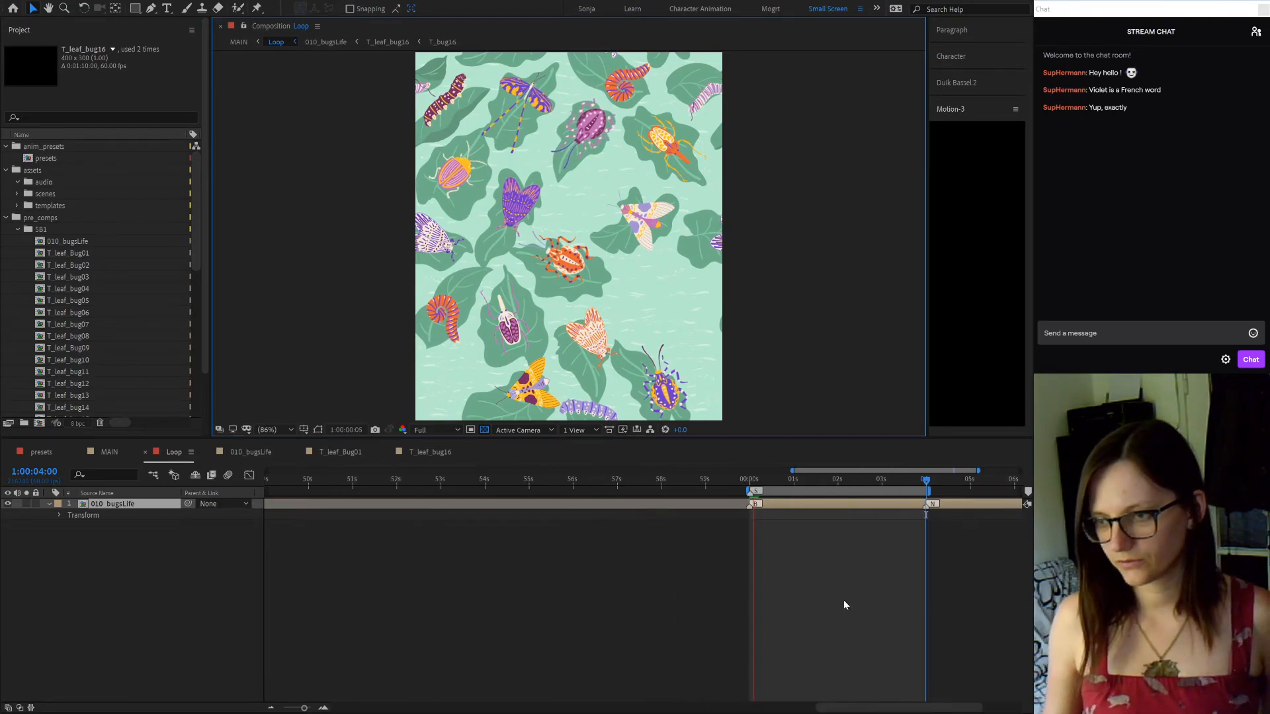
{"action": "middle_click", "coordinate": [740, 604]}
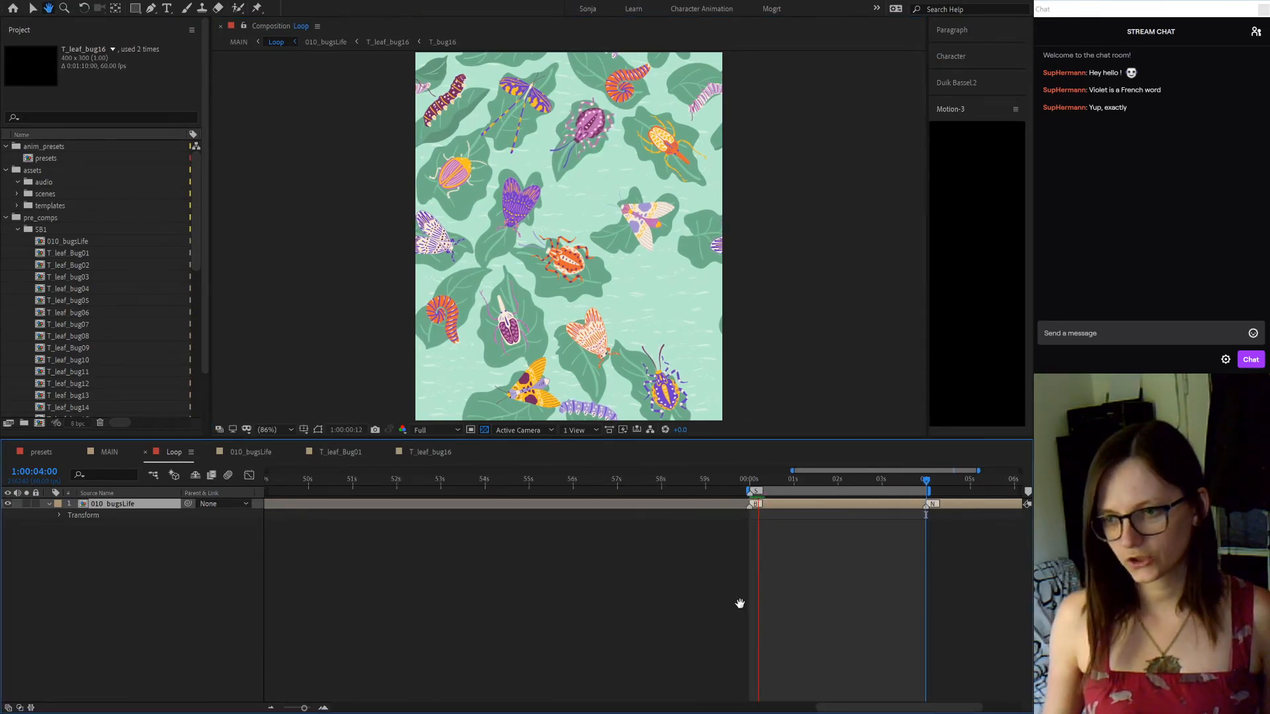
{"action": "left_click_drag", "start_coordinate": [375, 511], "coordinate": [202, 512]}
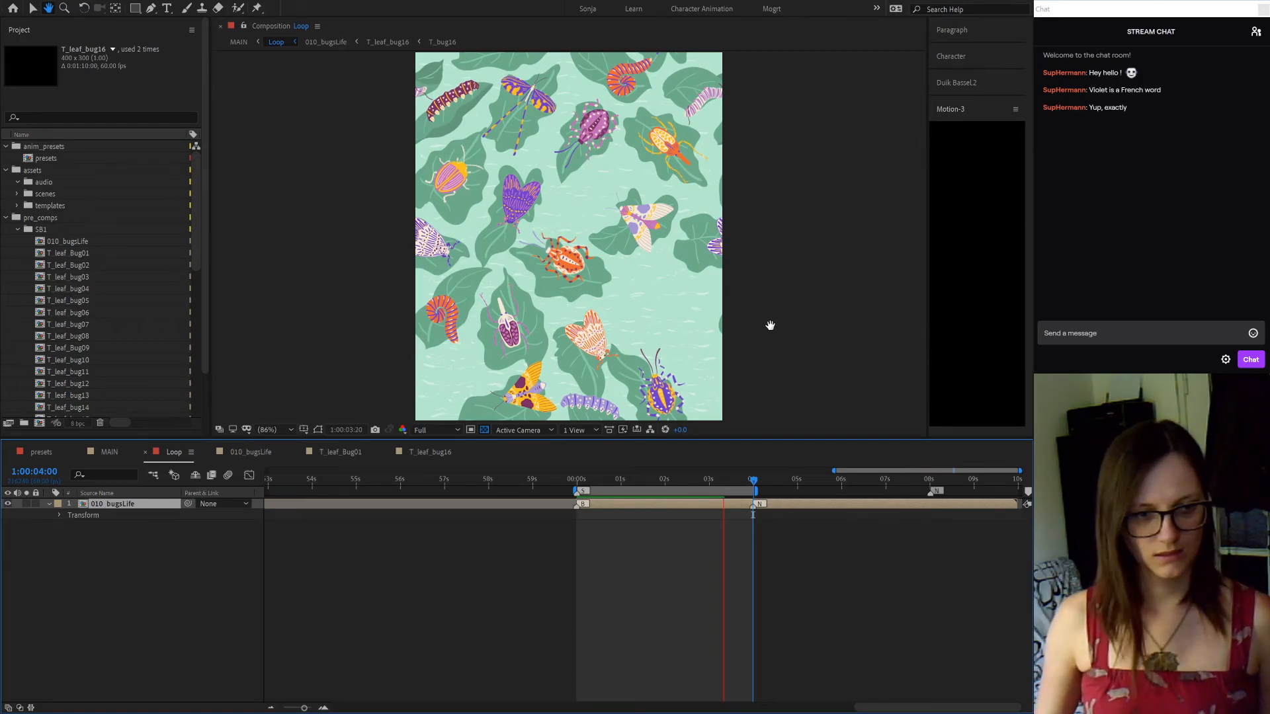
{"action": "left_click", "coordinate": [769, 324]}
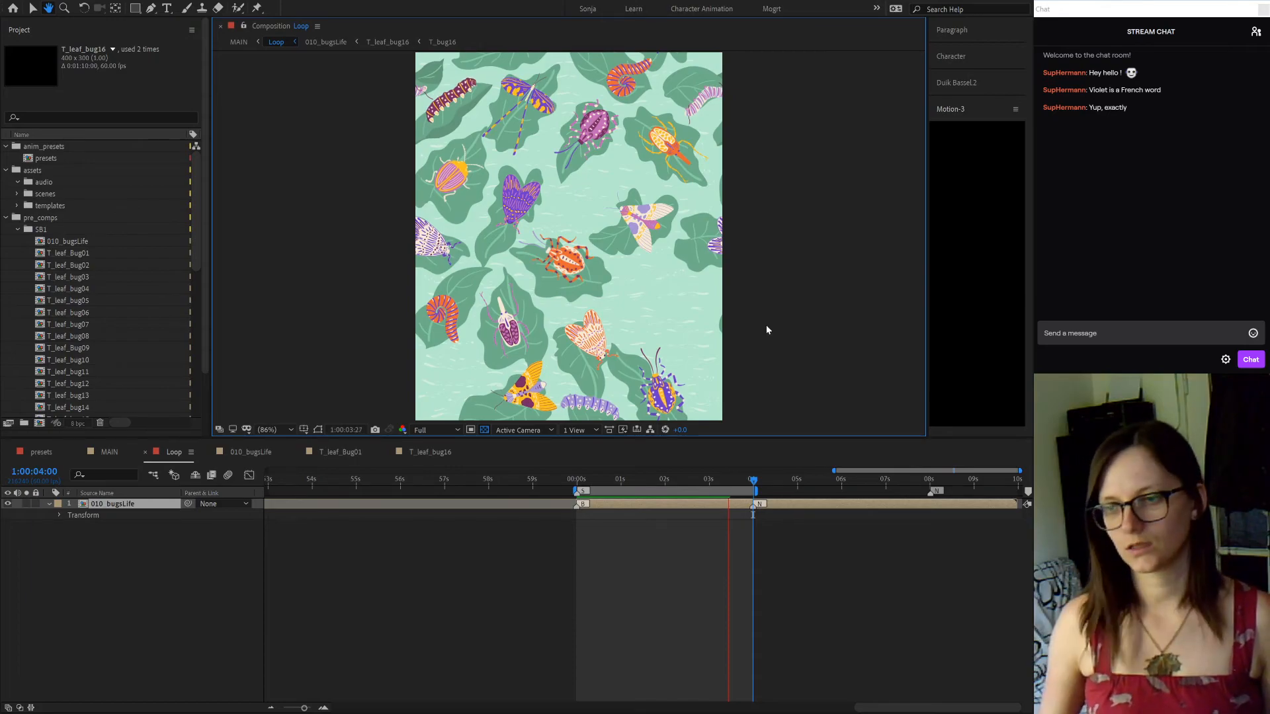
{"action": "key", "text": "grave"}
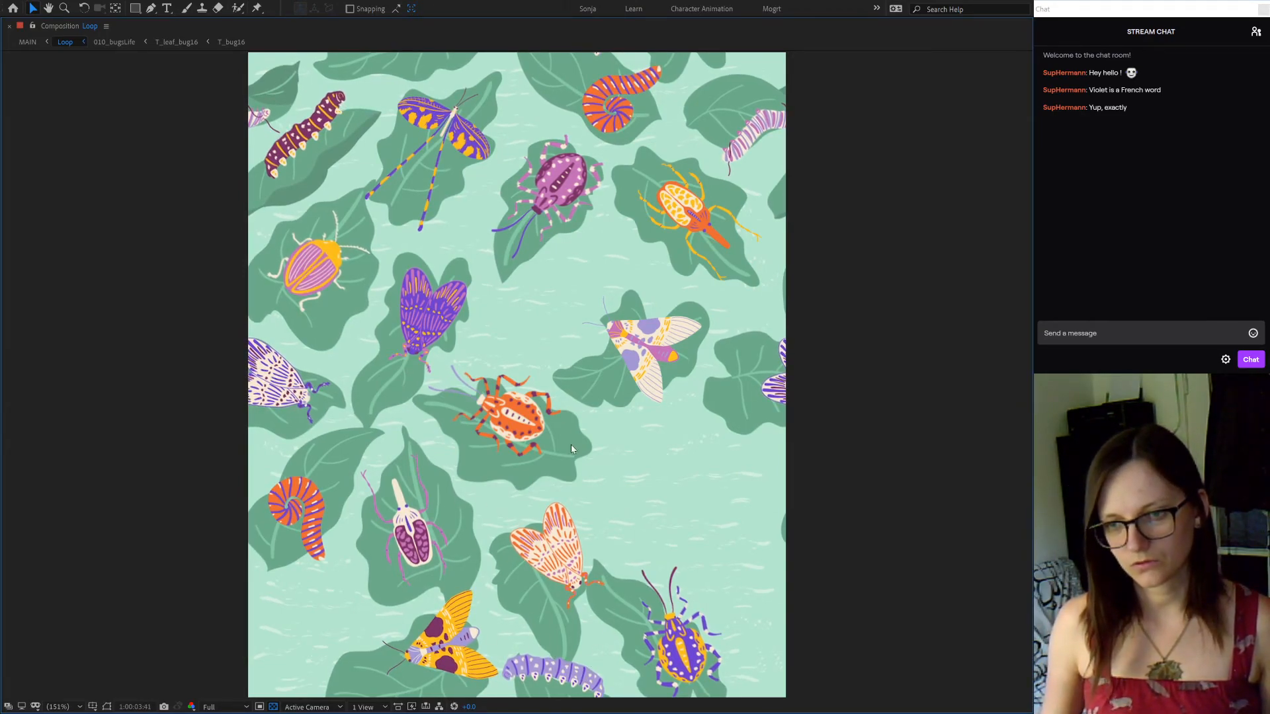
{"action": "key", "text": "grave"}
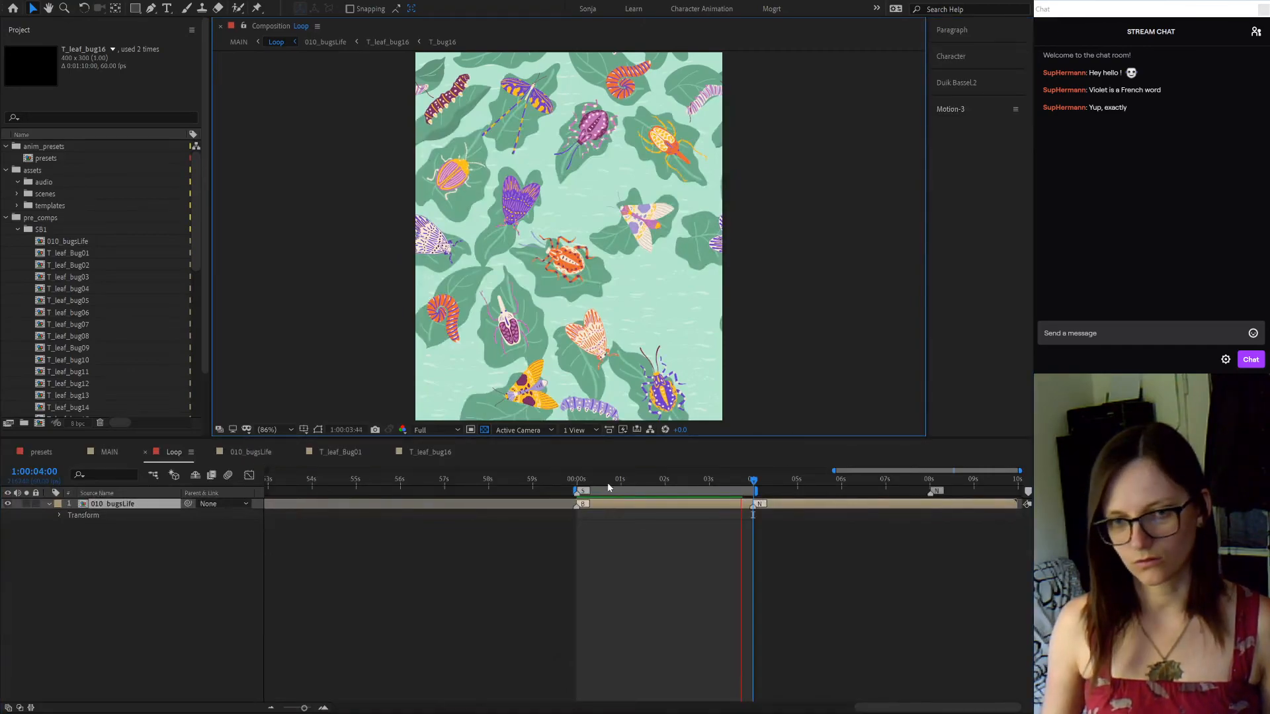
Turn on Collapse Transformations for the T_leaf_bug14, T_leaf_bug15, T_leaf_bug16 and both T_leaf_Bug02 layers in 010_bugsLife
{"action": "left_click", "coordinate": [251, 455]}
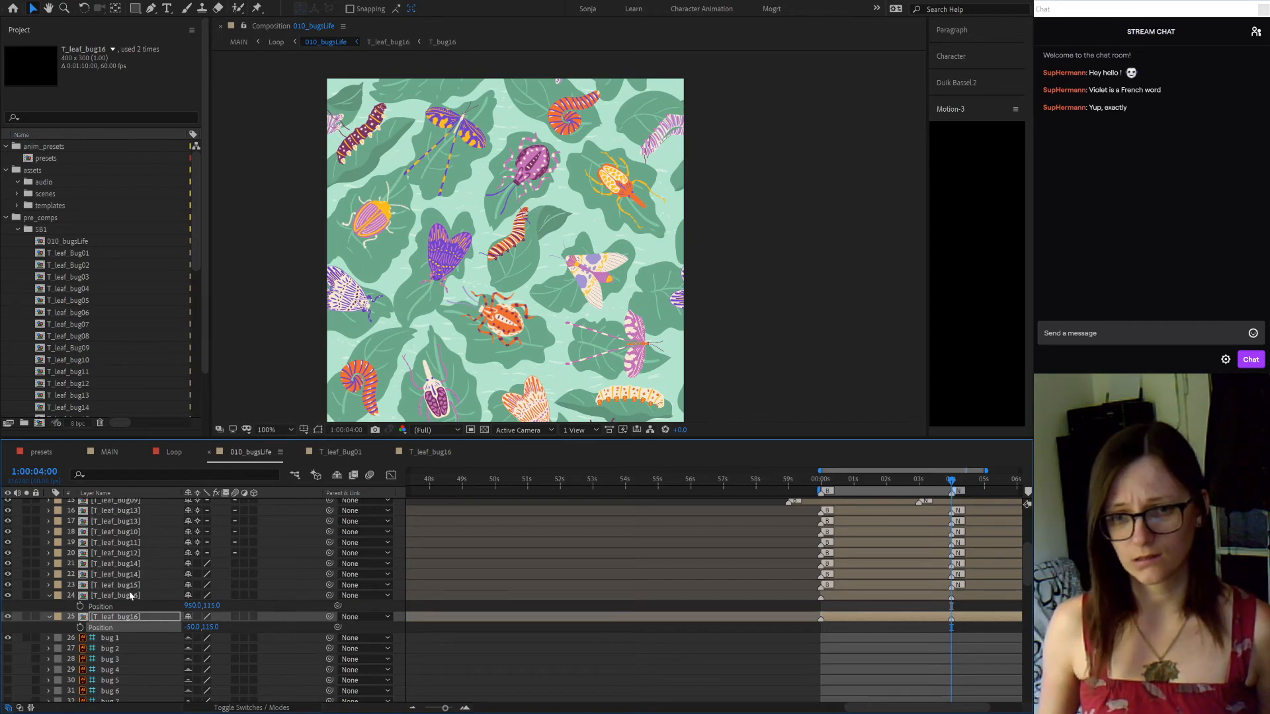
{"action": "left_click_drag", "start_coordinate": [197, 565], "coordinate": [197, 616]}
{"action": "scroll", "coordinate": [211, 585], "scroll_direction": "up", "scroll_amount": 5}
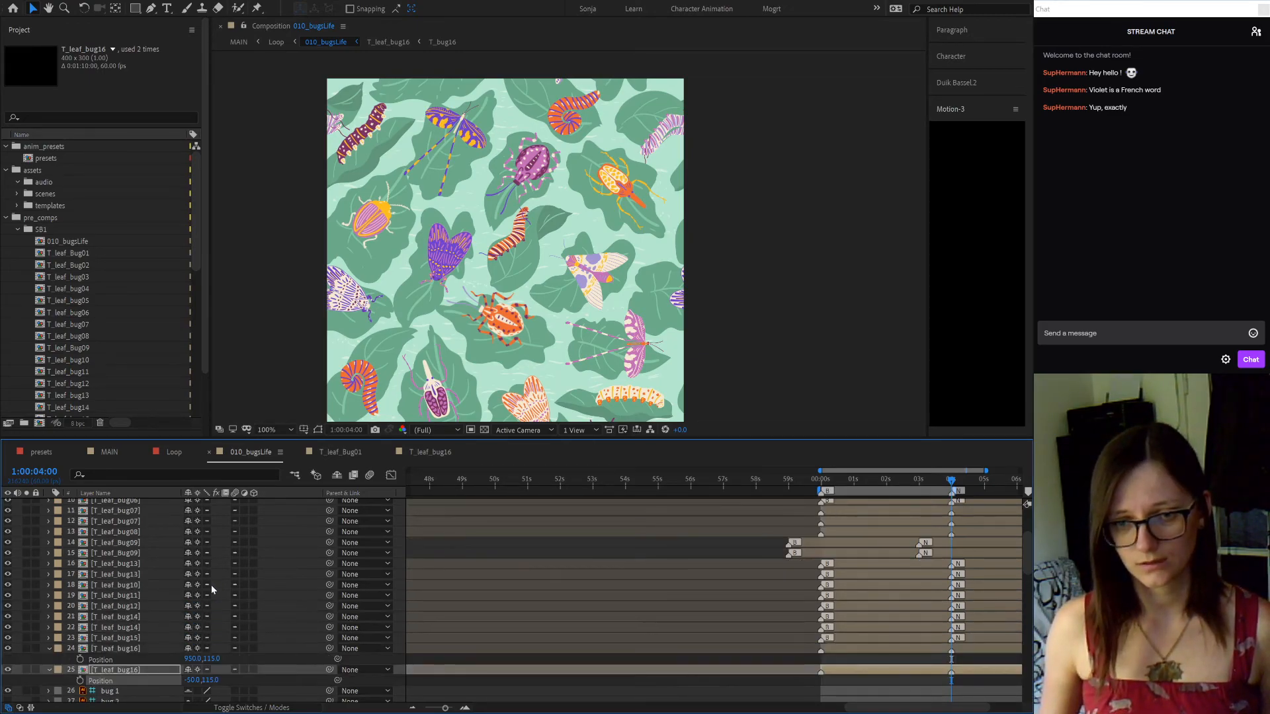
{"action": "scroll", "coordinate": [212, 584], "scroll_direction": "up", "scroll_amount": 1}
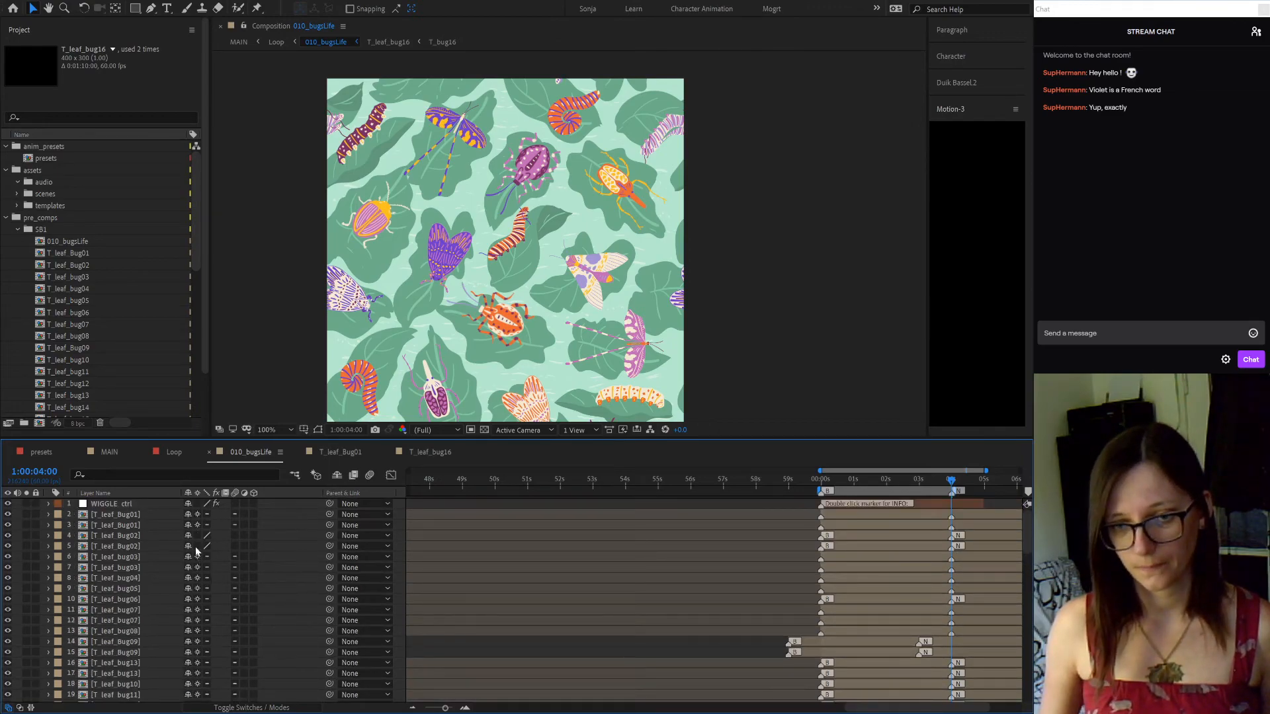
{"action": "left_click_drag", "start_coordinate": [196, 546], "coordinate": [201, 537]}
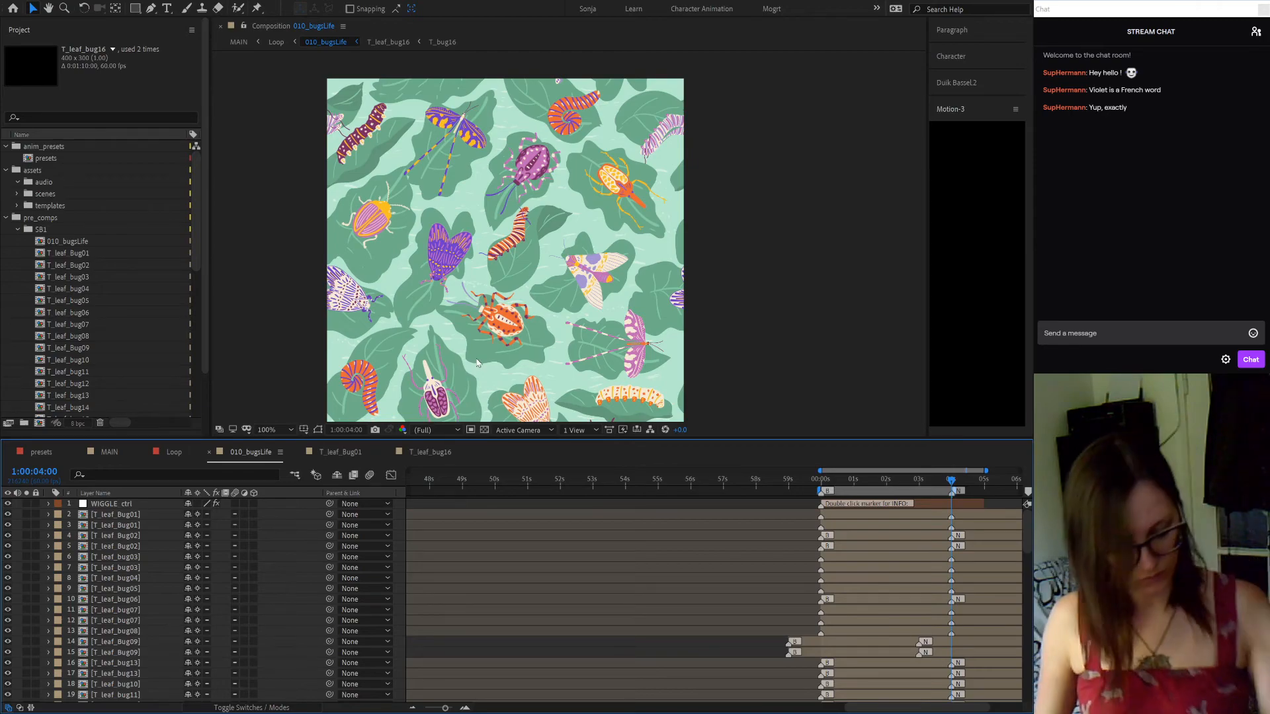
View the whole 010_bugsLife pattern enlarged and play back the Loop composition to check the bugs' animation
{"action": "key", "text": "grave"}
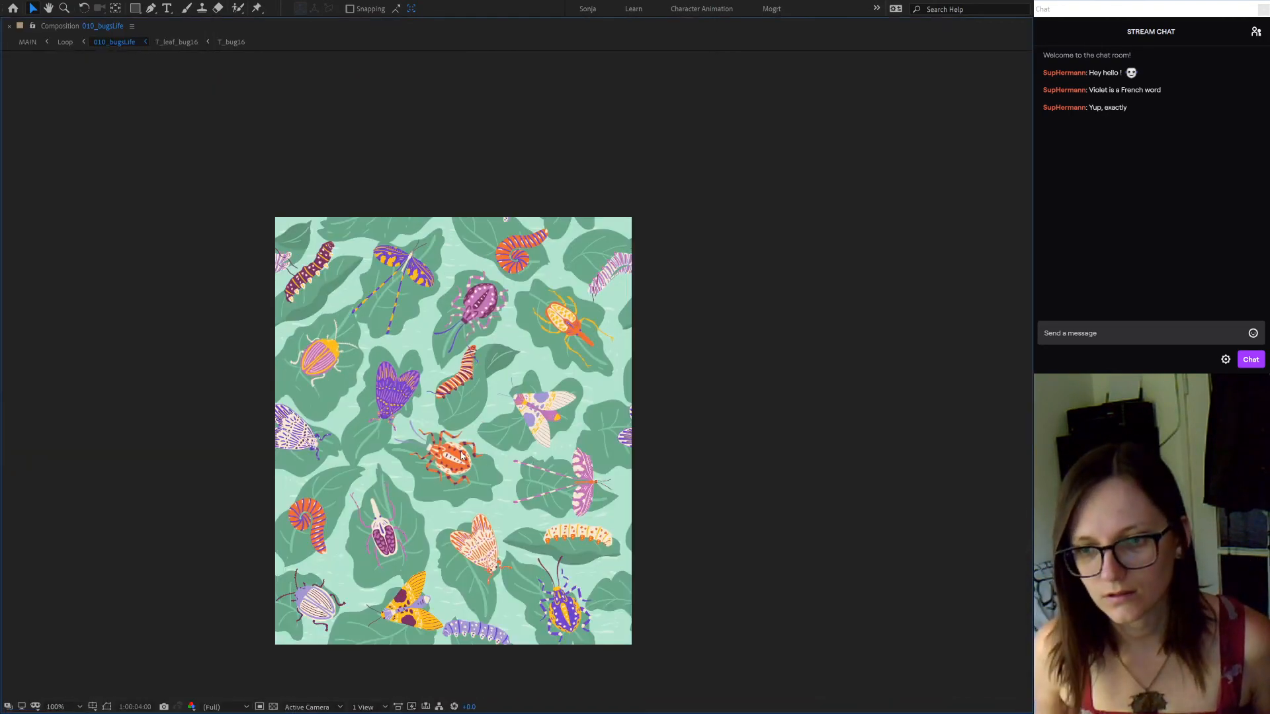
{"action": "key", "text": "shift+slash"}
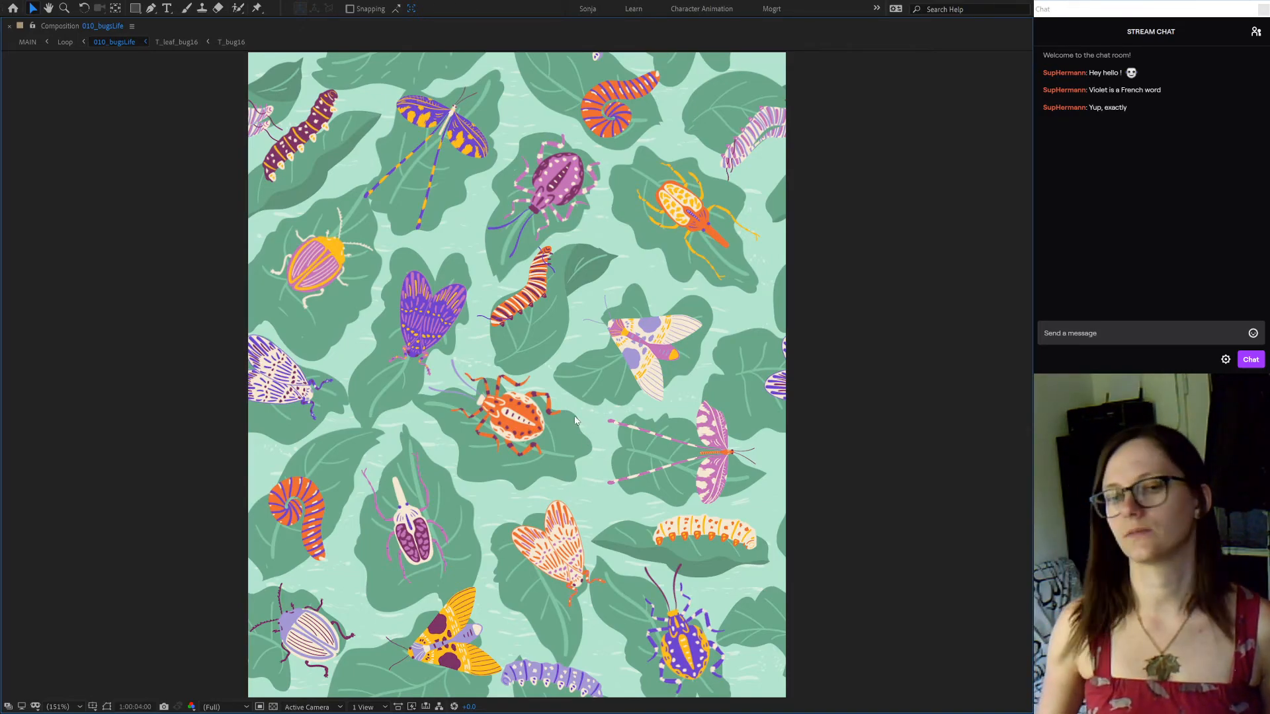
{"action": "key", "text": "grave"}
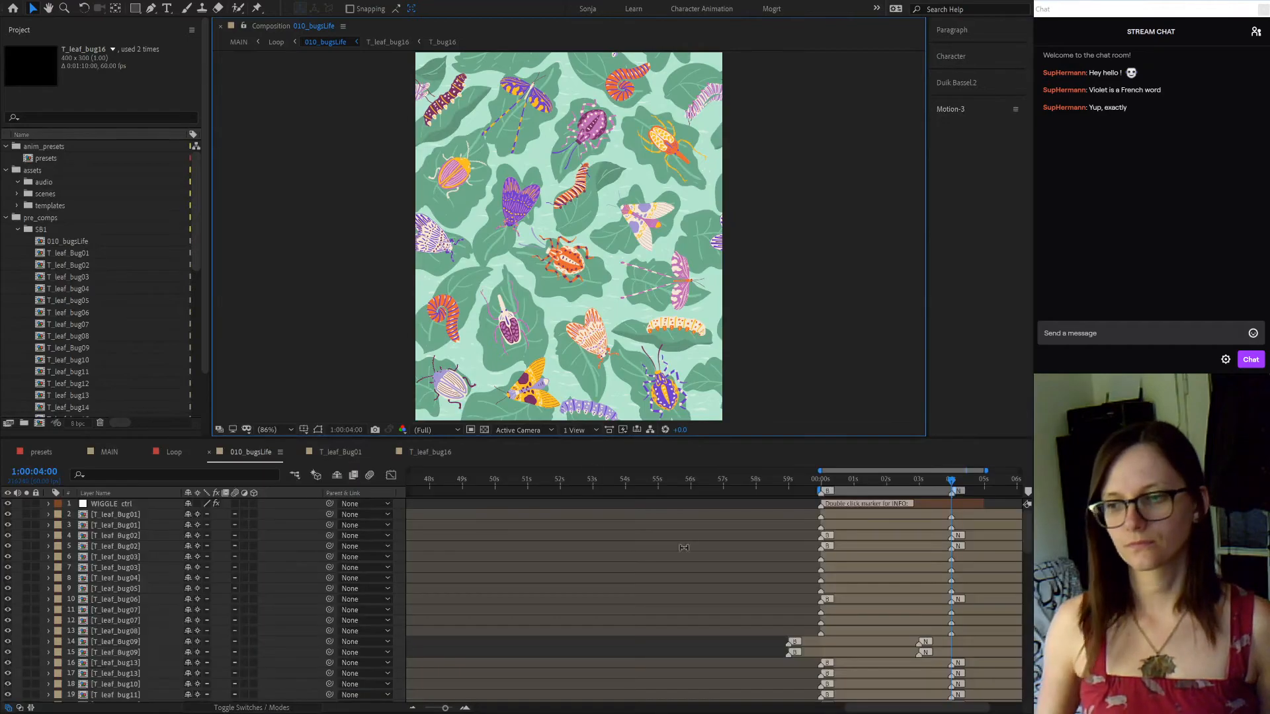
{"action": "left_click", "coordinate": [173, 452]}
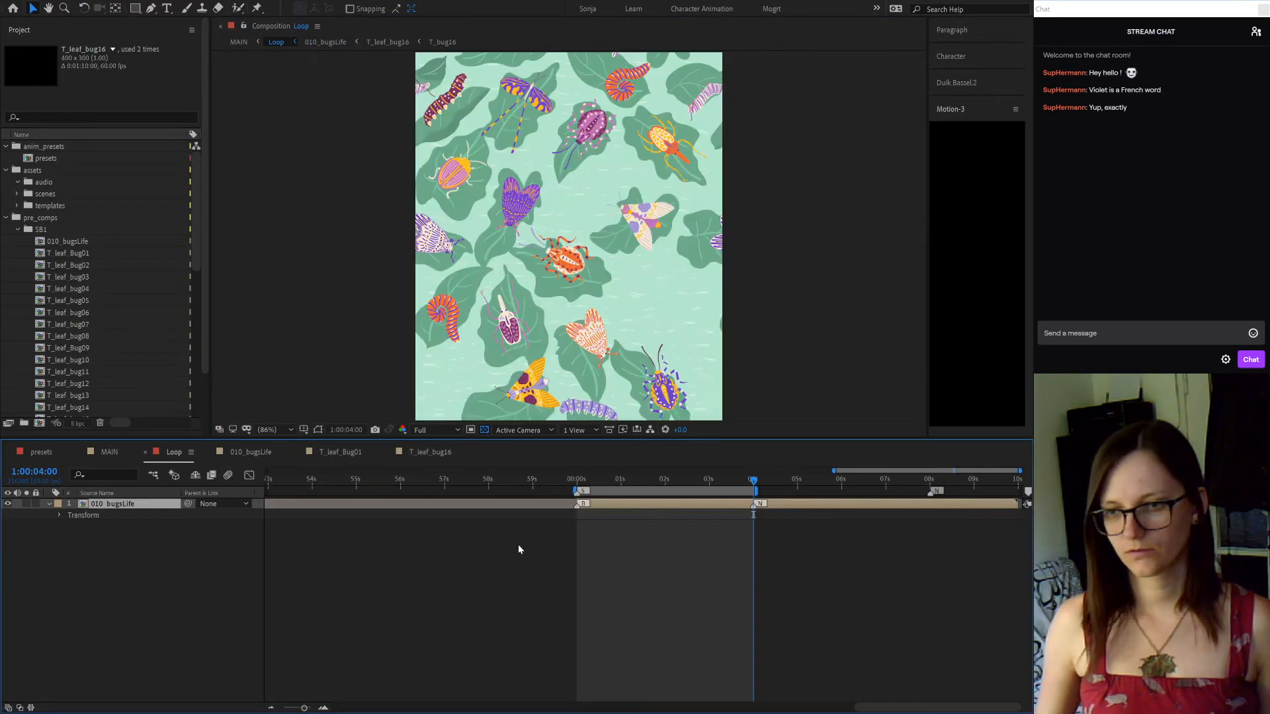
{"action": "key", "text": "space"}
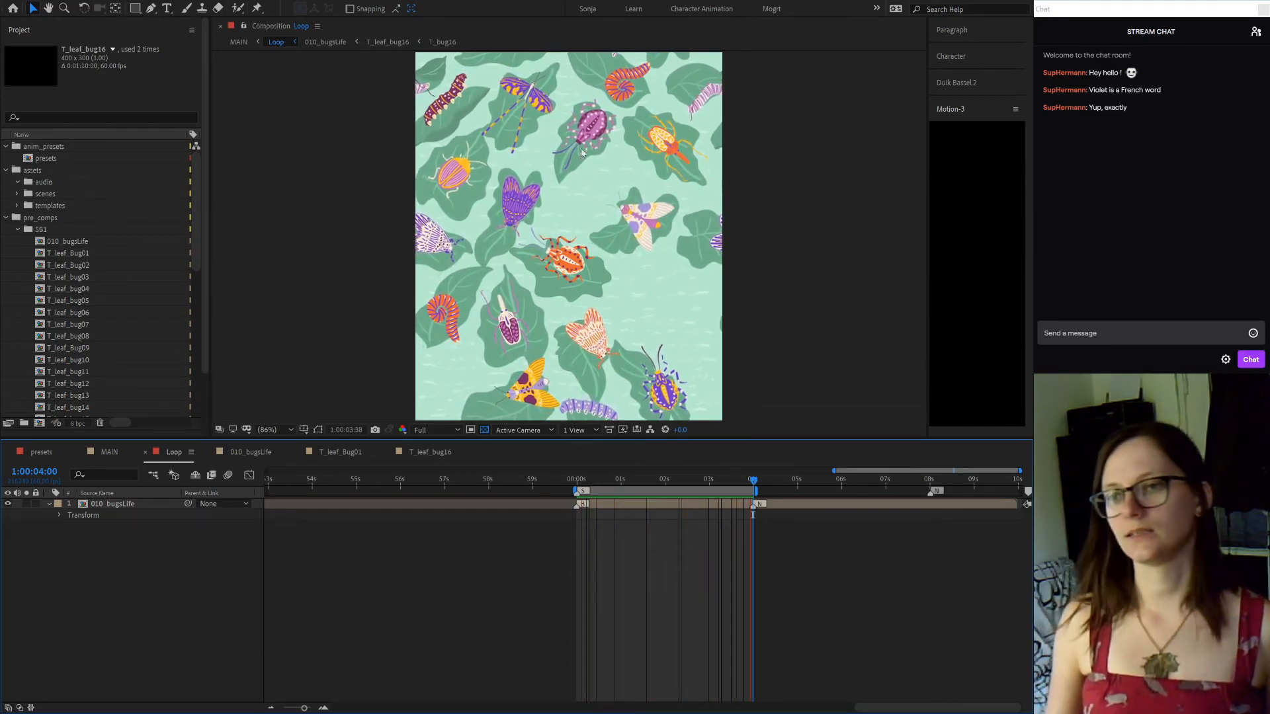
{"action": "key", "text": "grave"}
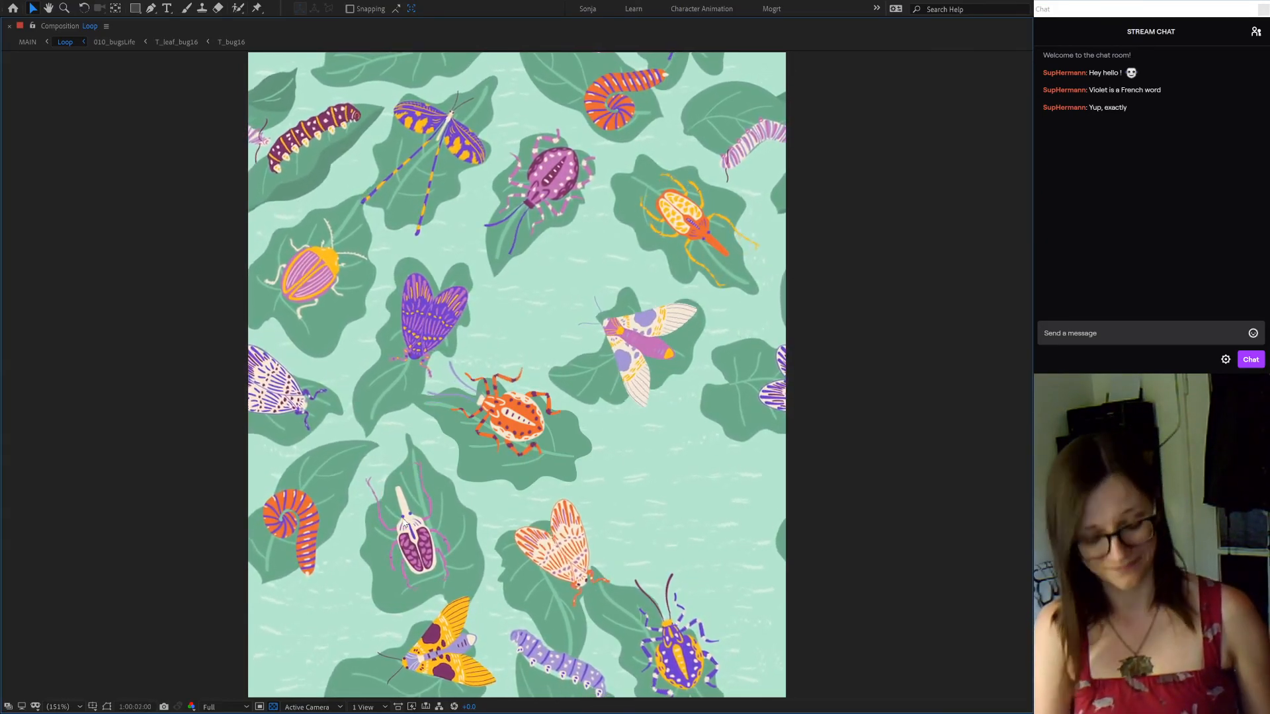
{"action": "key", "text": "grave"}
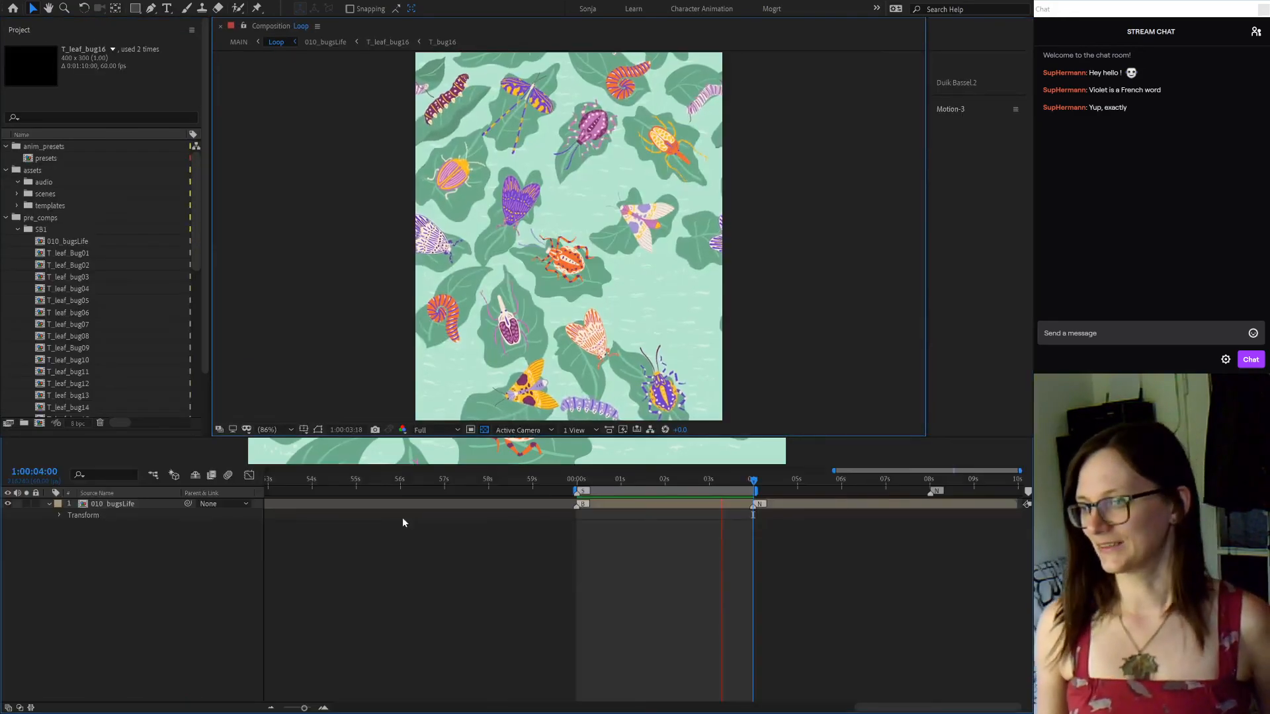
{"action": "left_click", "coordinate": [704, 583]}
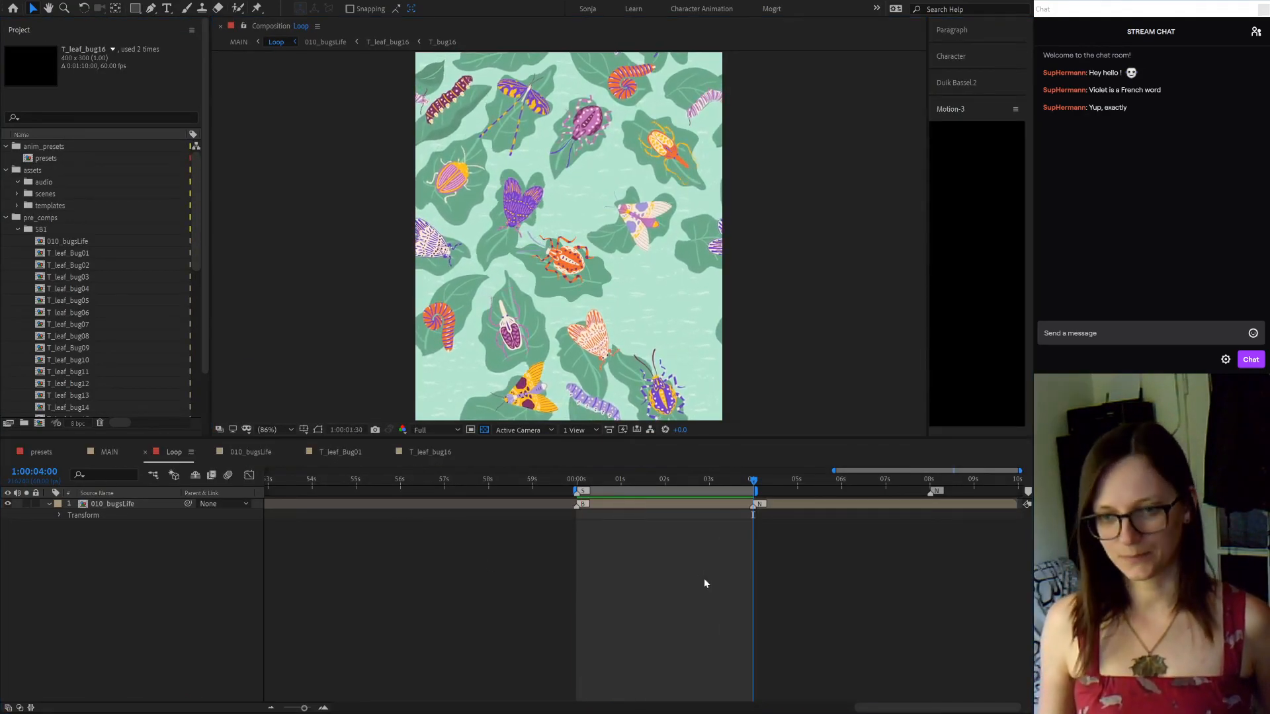